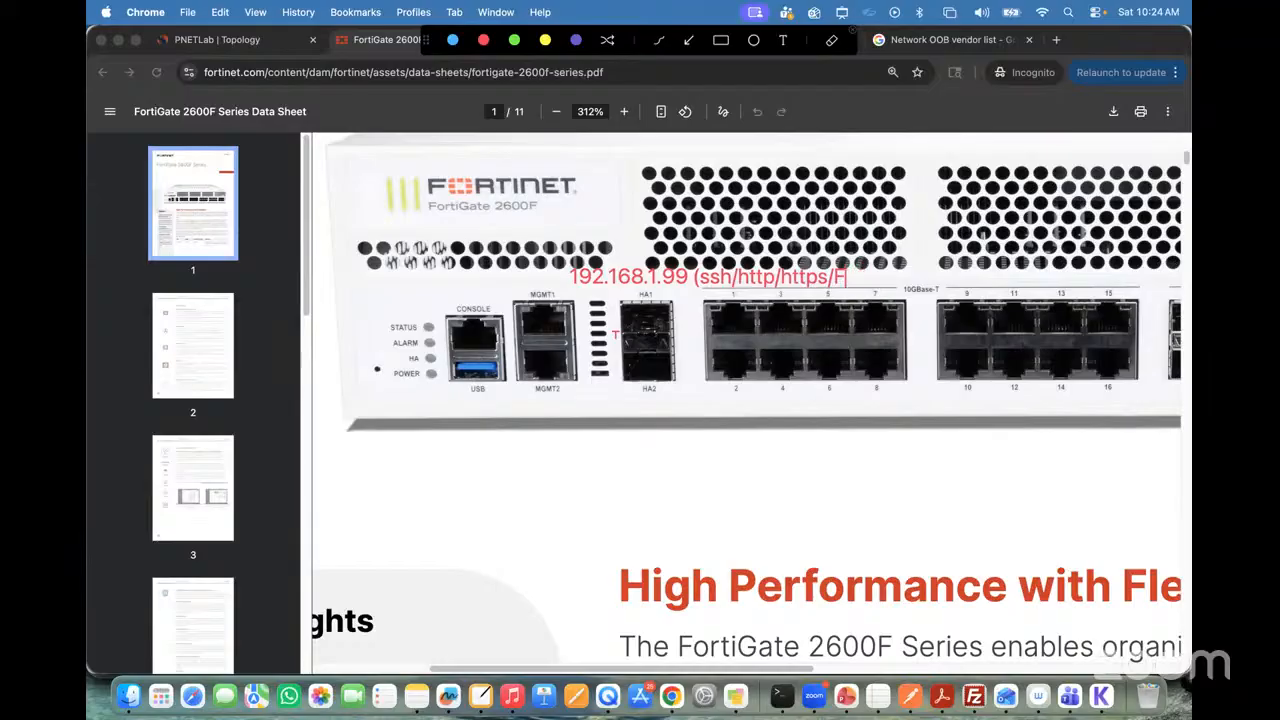
Step: Complete the access protocol list in the 192.168.1.99 annotation above the 2600F ports, and close the annotation overlay
{"action": "type", "text": "fmfw)"}
{"action": "left_click", "coordinate": [855, 40]}
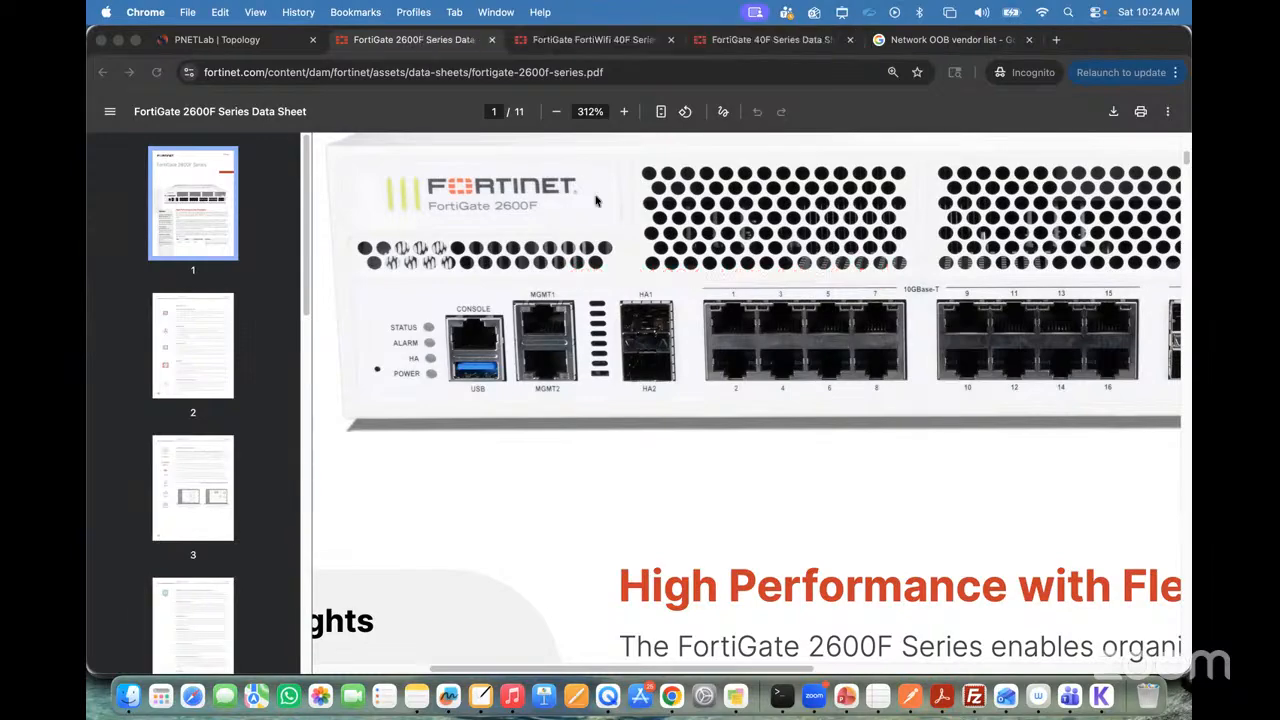
Step: Close the FortiGate FortiWifi 40F Series web page, keeping the 40F data sheet PDF open
{"action": "left_click", "coordinate": [190, 41]}
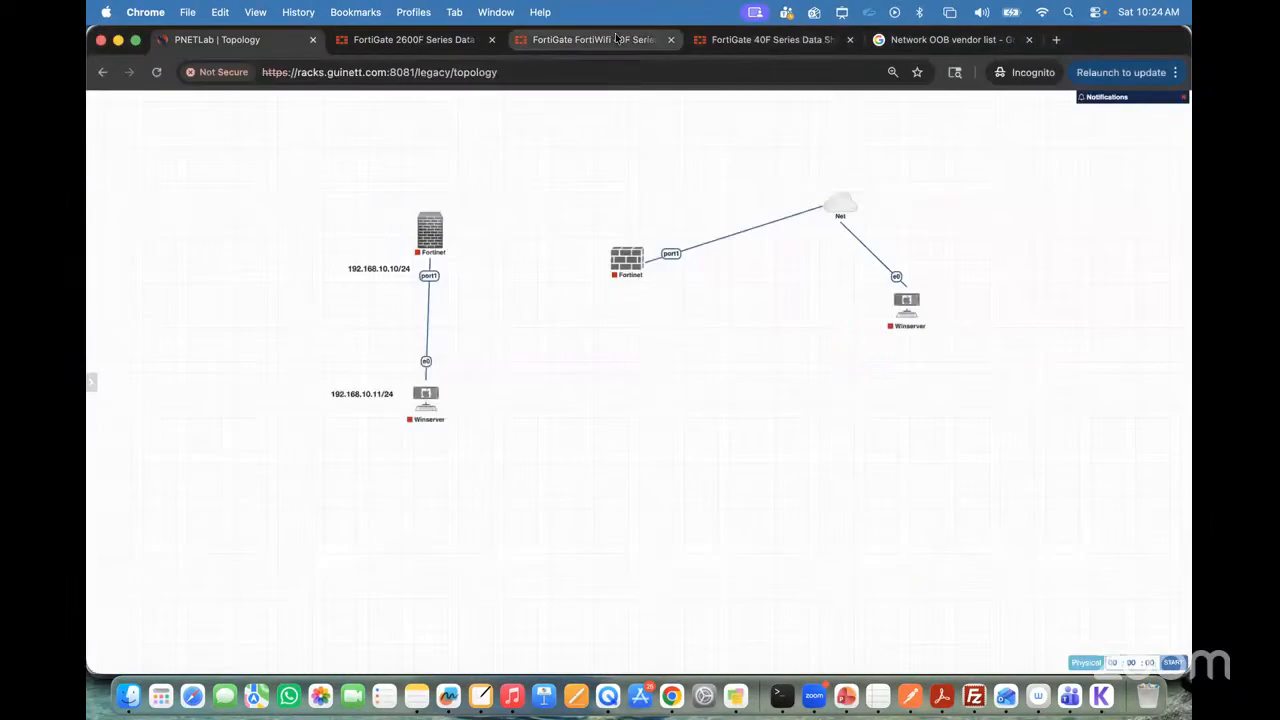
{"action": "left_click", "coordinate": [593, 40]}
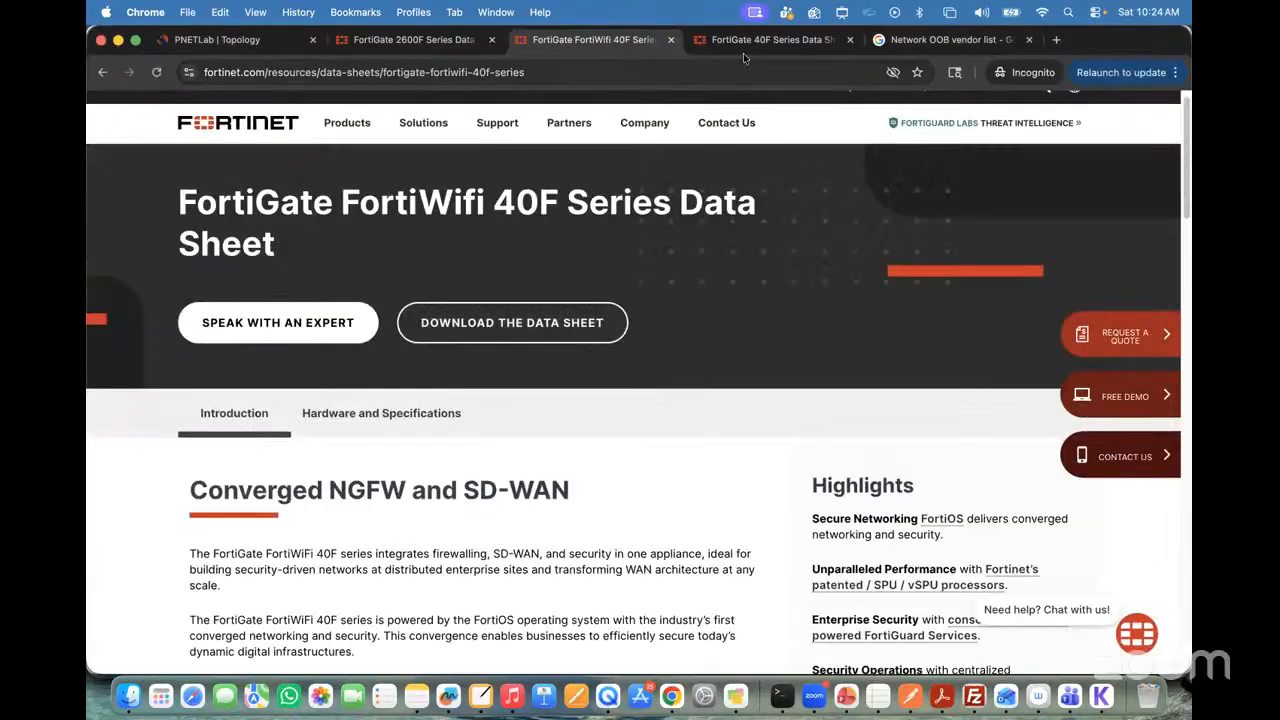
{"action": "left_click", "coordinate": [765, 40]}
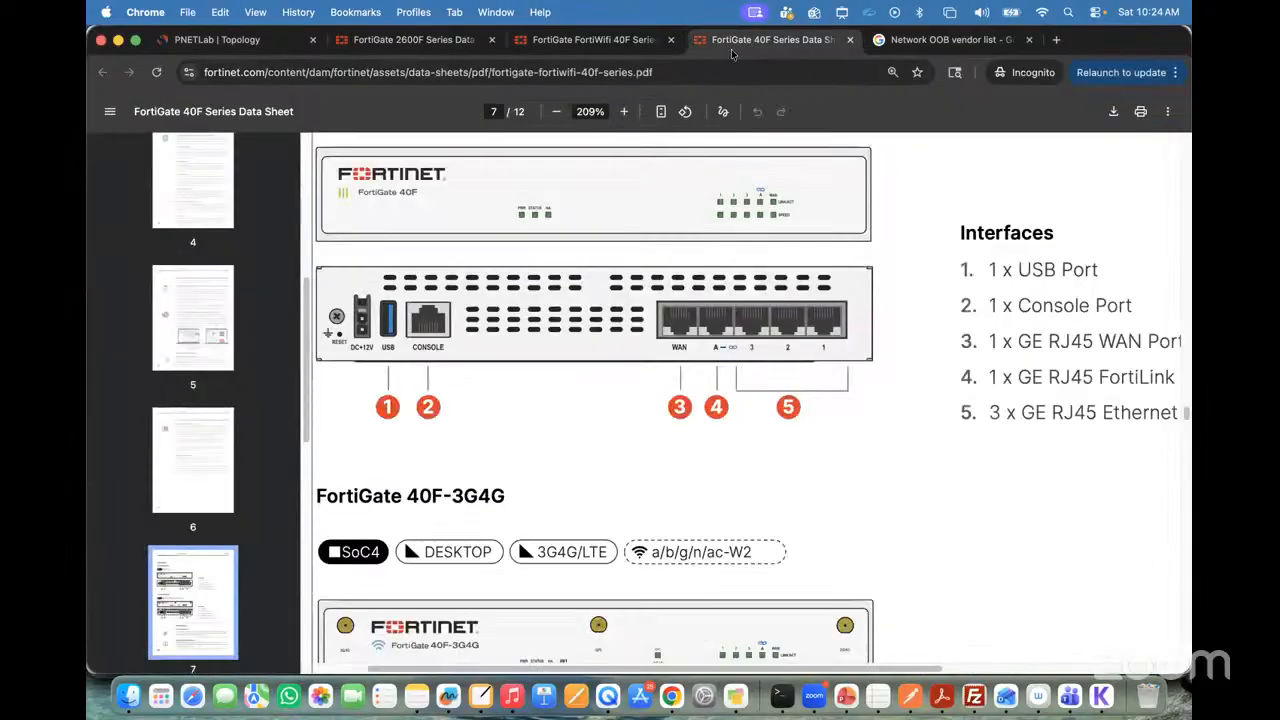
{"action": "left_click", "coordinate": [670, 40]}
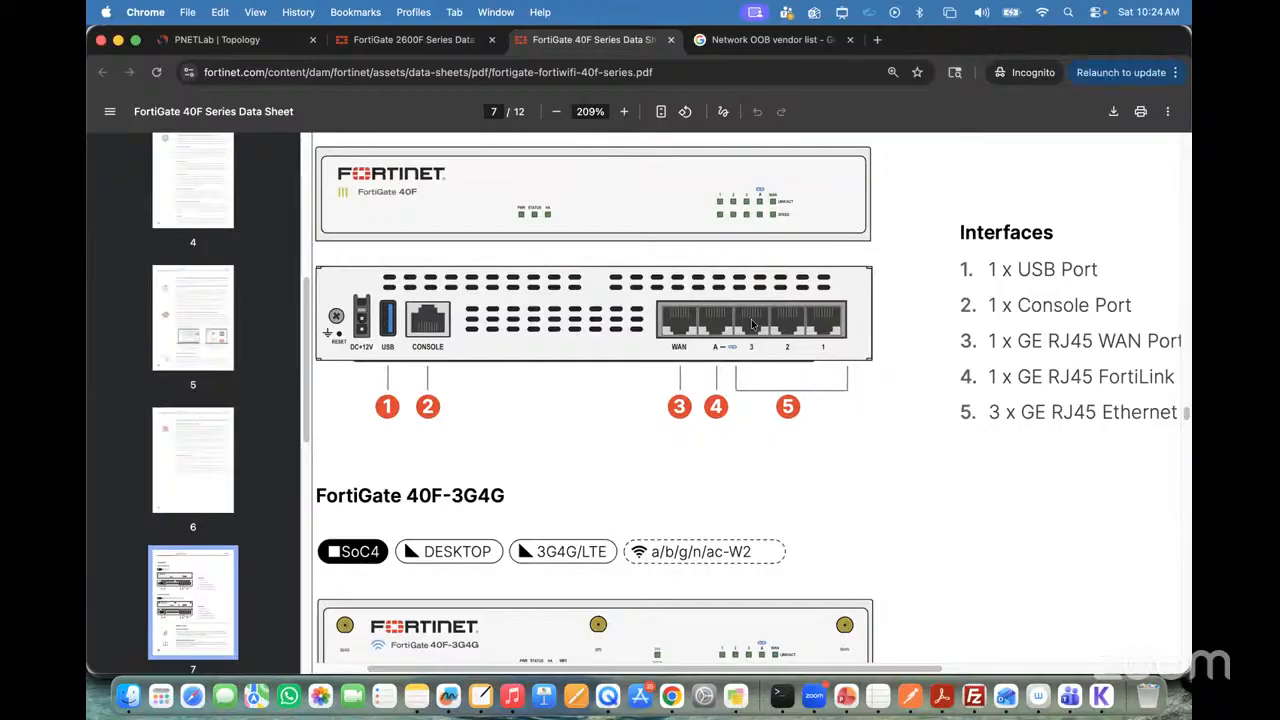
Step: Examine the rear ports in the 40F data sheet and compare them with the 2600F management ports
{"action": "scroll", "coordinate": [751, 319], "scroll_direction": "up", "scroll_amount": 2}
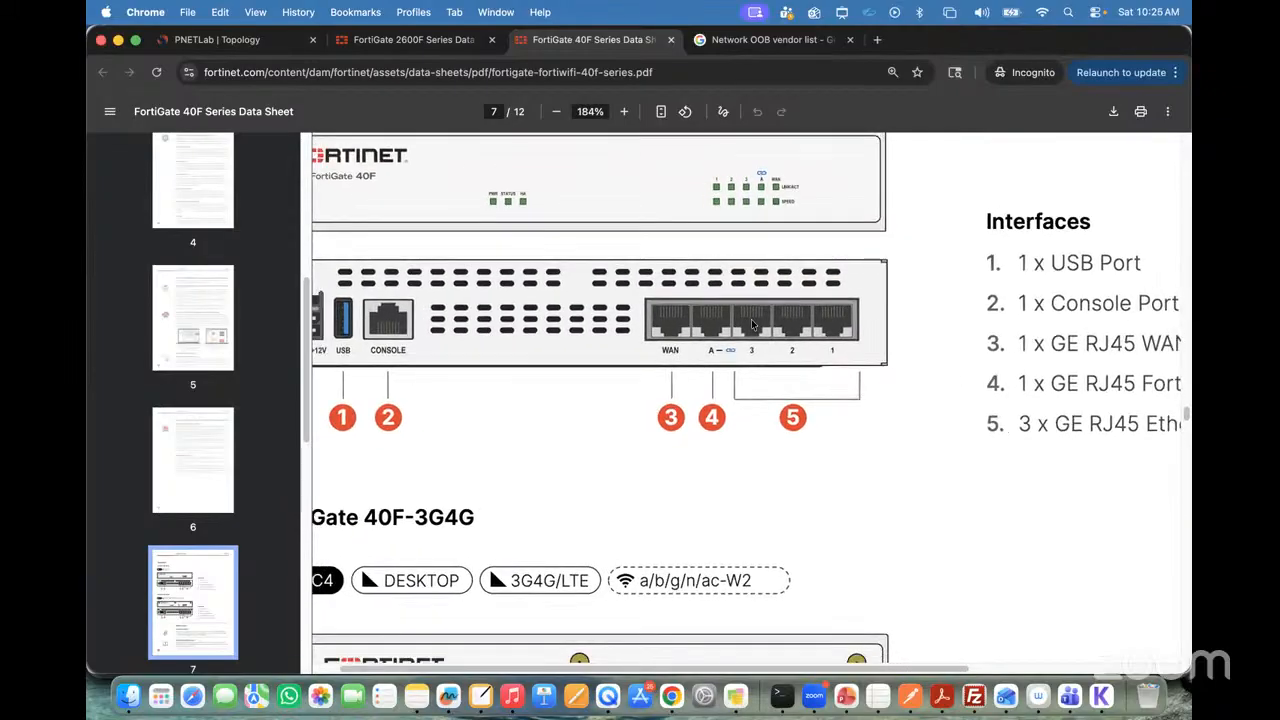
{"action": "scroll", "coordinate": [751, 319], "scroll_direction": "down", "scroll_amount": 2}
{"action": "scroll", "coordinate": [751, 319], "scroll_direction": "up", "scroll_amount": 3}
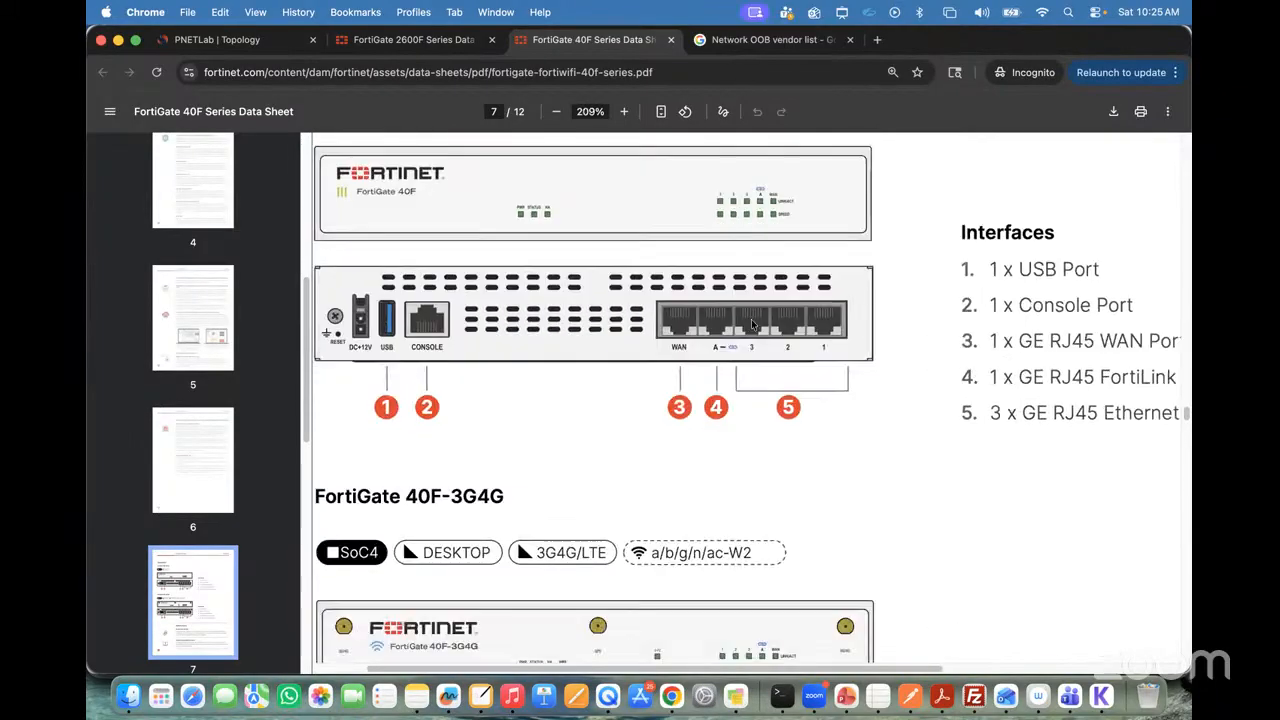
{"action": "scroll", "coordinate": [751, 319], "scroll_direction": "down", "scroll_amount": 1}
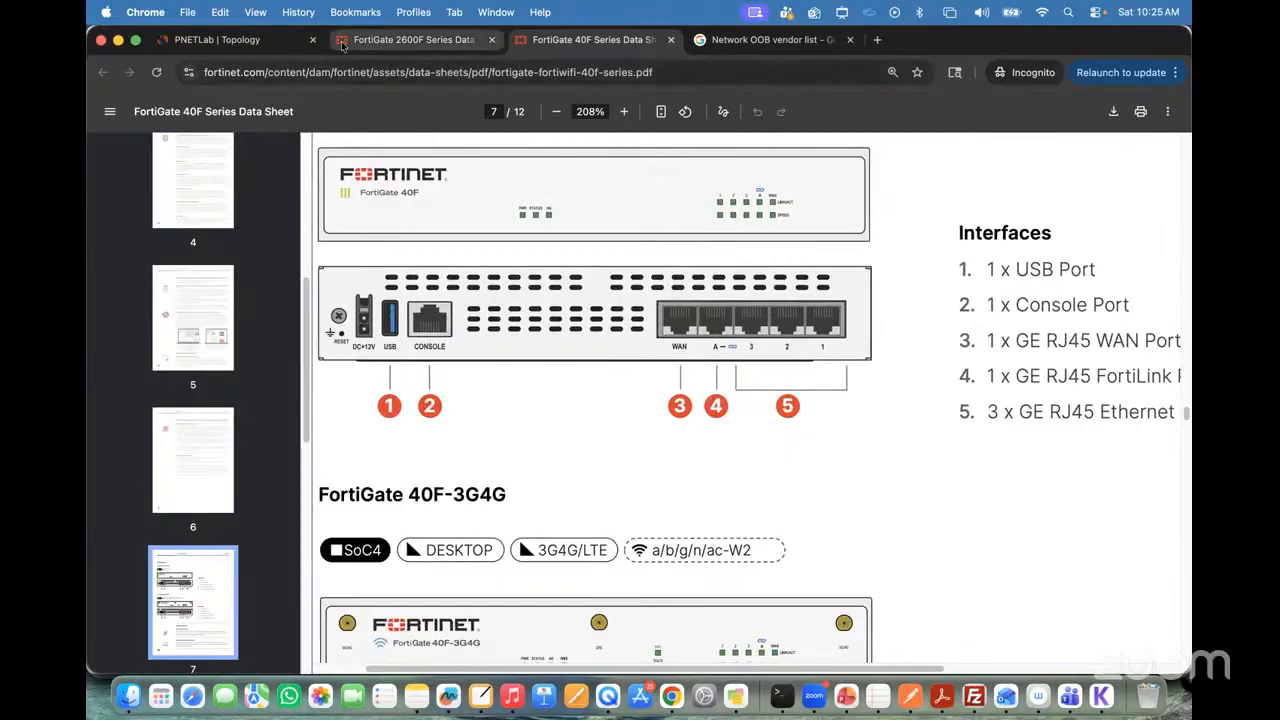
{"action": "left_click", "coordinate": [400, 48]}
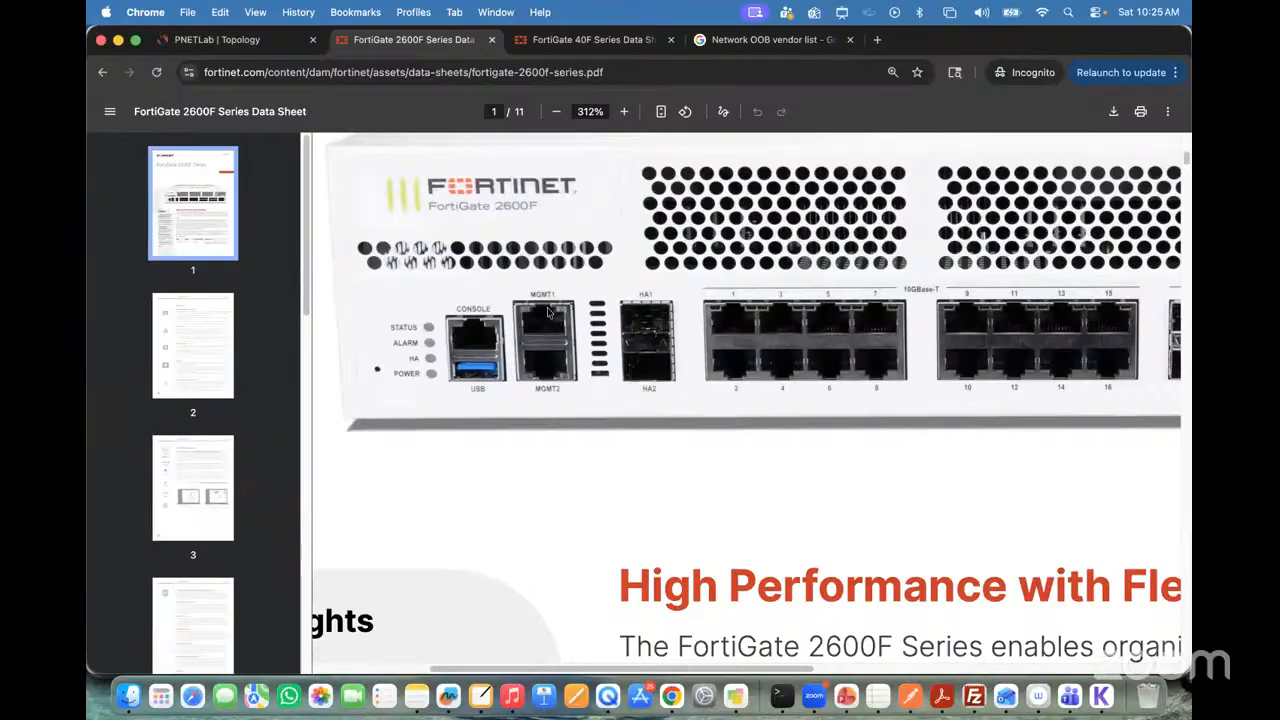
{"action": "left_click", "coordinate": [612, 44]}
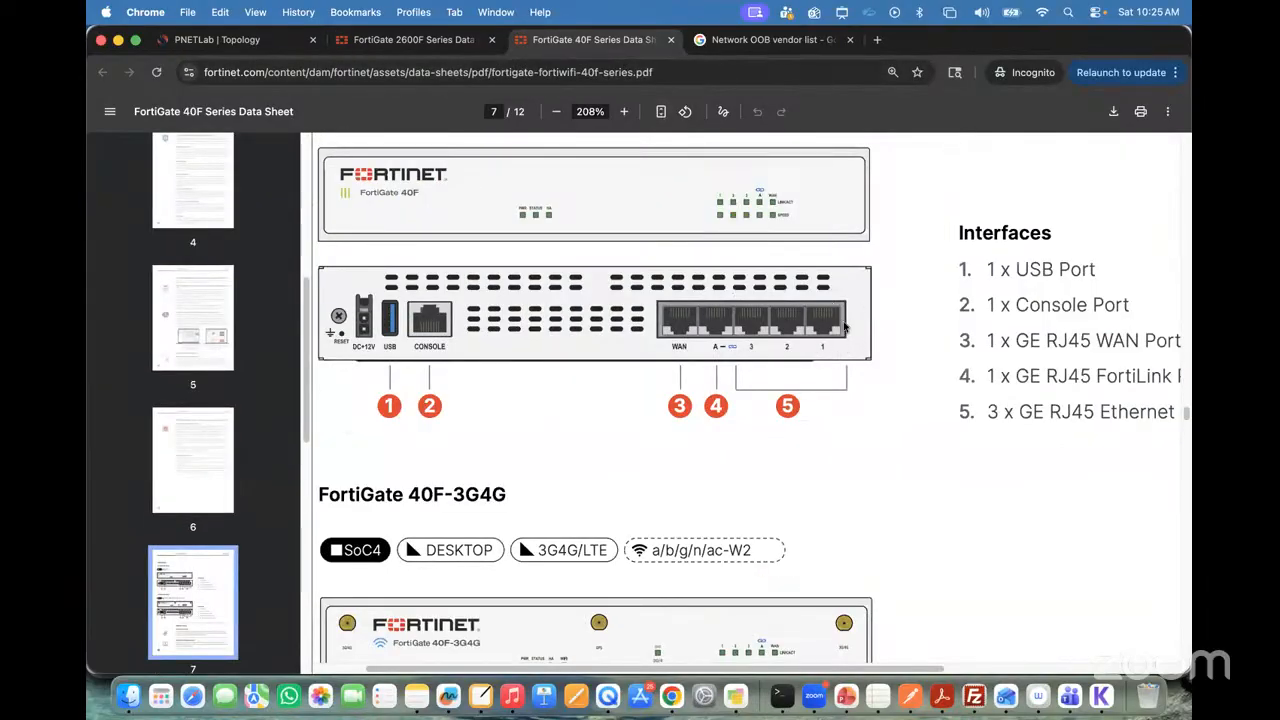
Step: Check the selectable interfaces of the 192.168.10.10/24 Fortinet node by starting a connection to the other Fortinet, and cancel it
{"action": "left_click", "coordinate": [224, 45]}
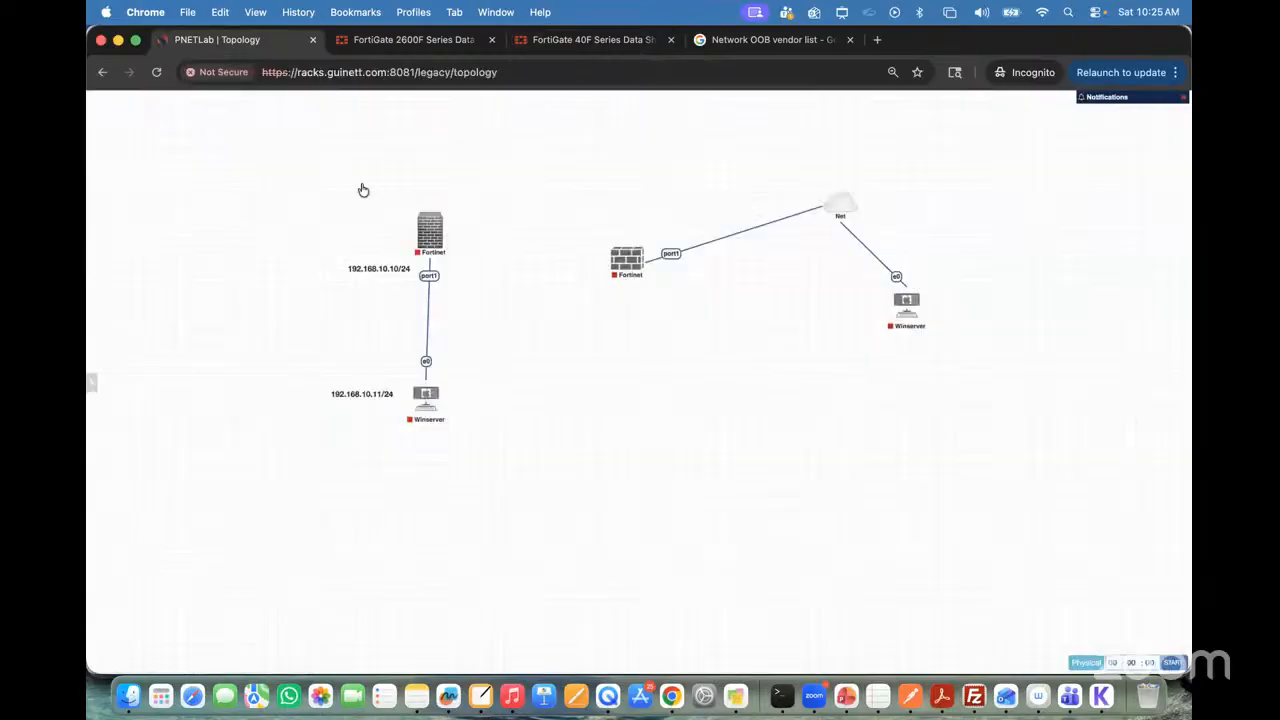
{"action": "left_click", "coordinate": [431, 209]}
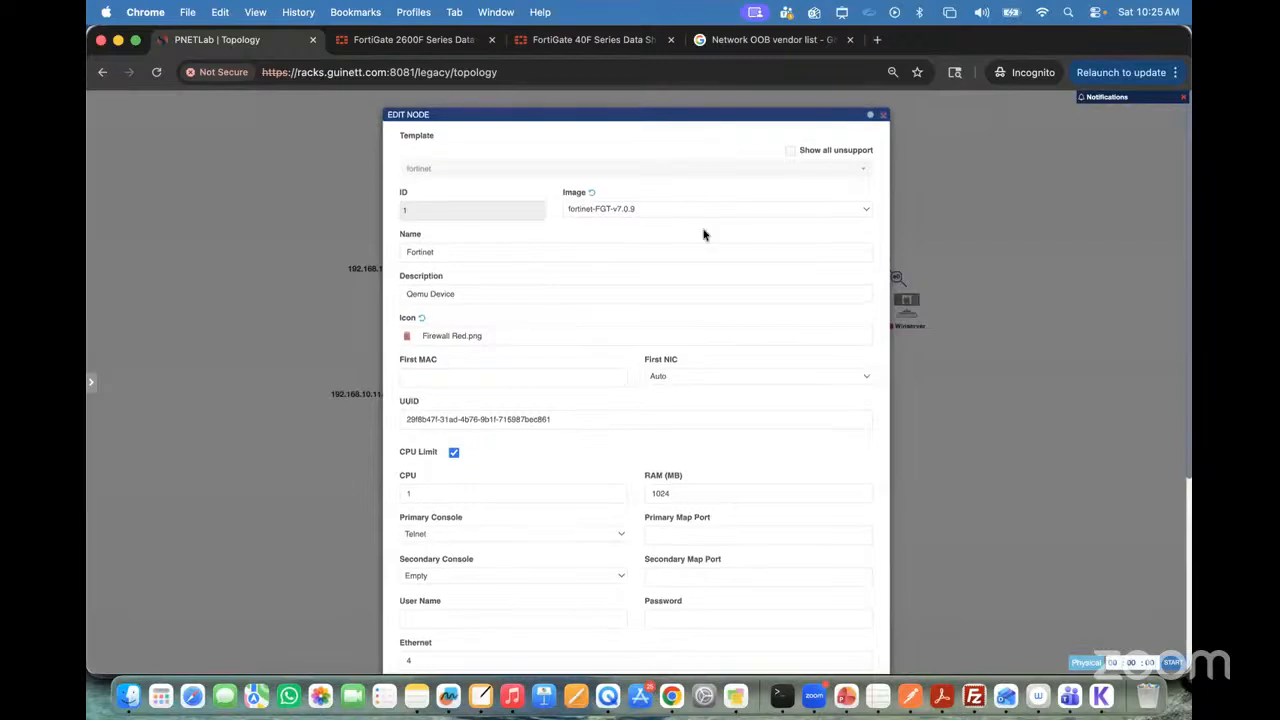
{"action": "left_click", "coordinate": [884, 115]}
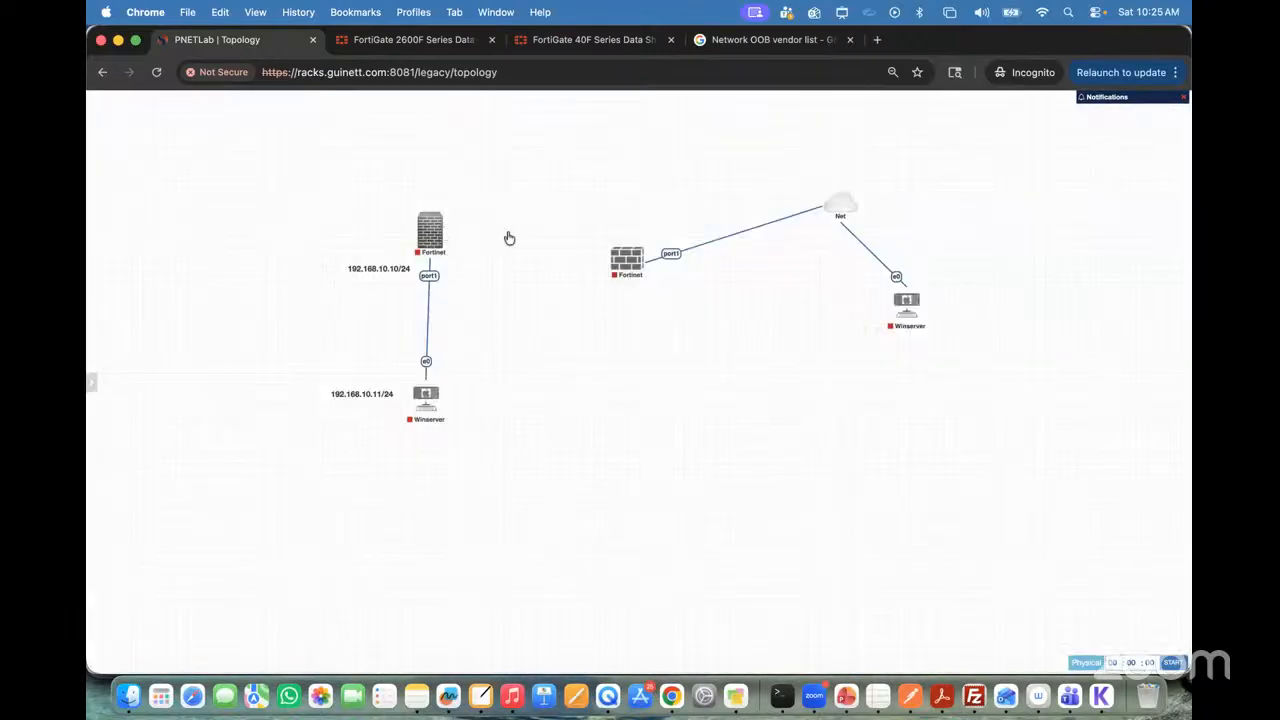
{"action": "left_click_drag", "start_coordinate": [509, 238], "coordinate": [616, 257]}
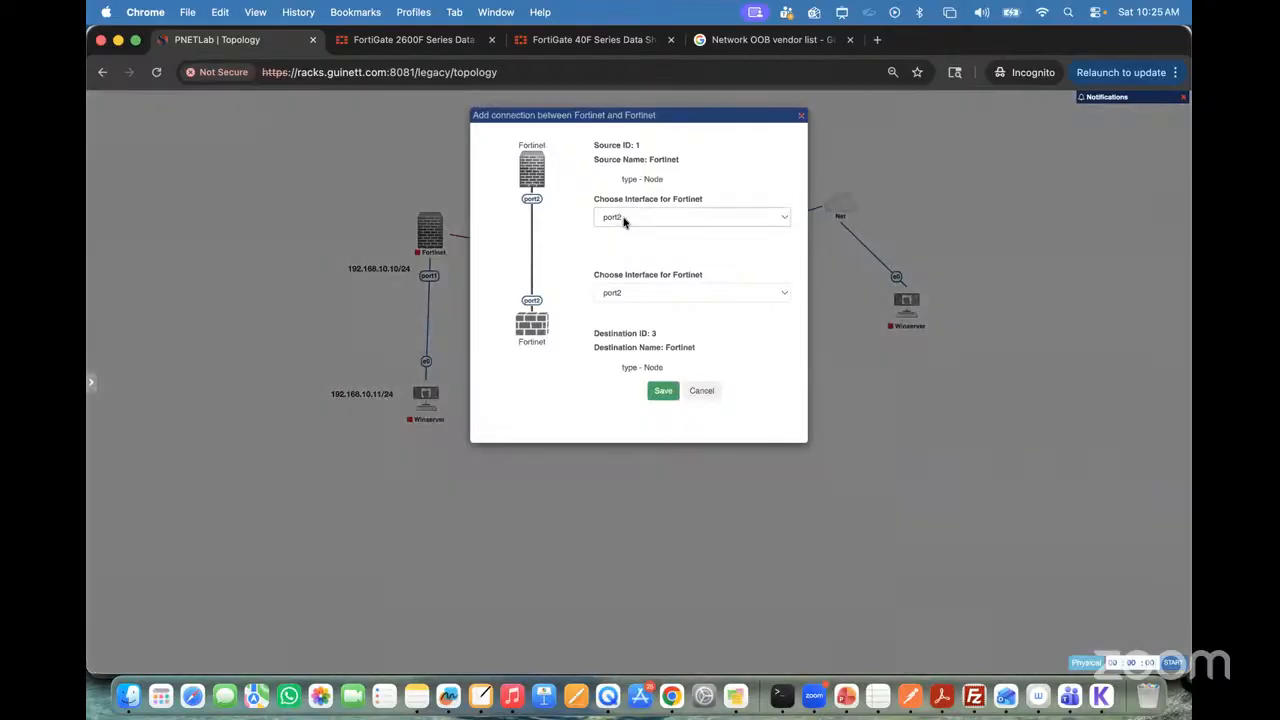
{"action": "left_click", "coordinate": [622, 218]}
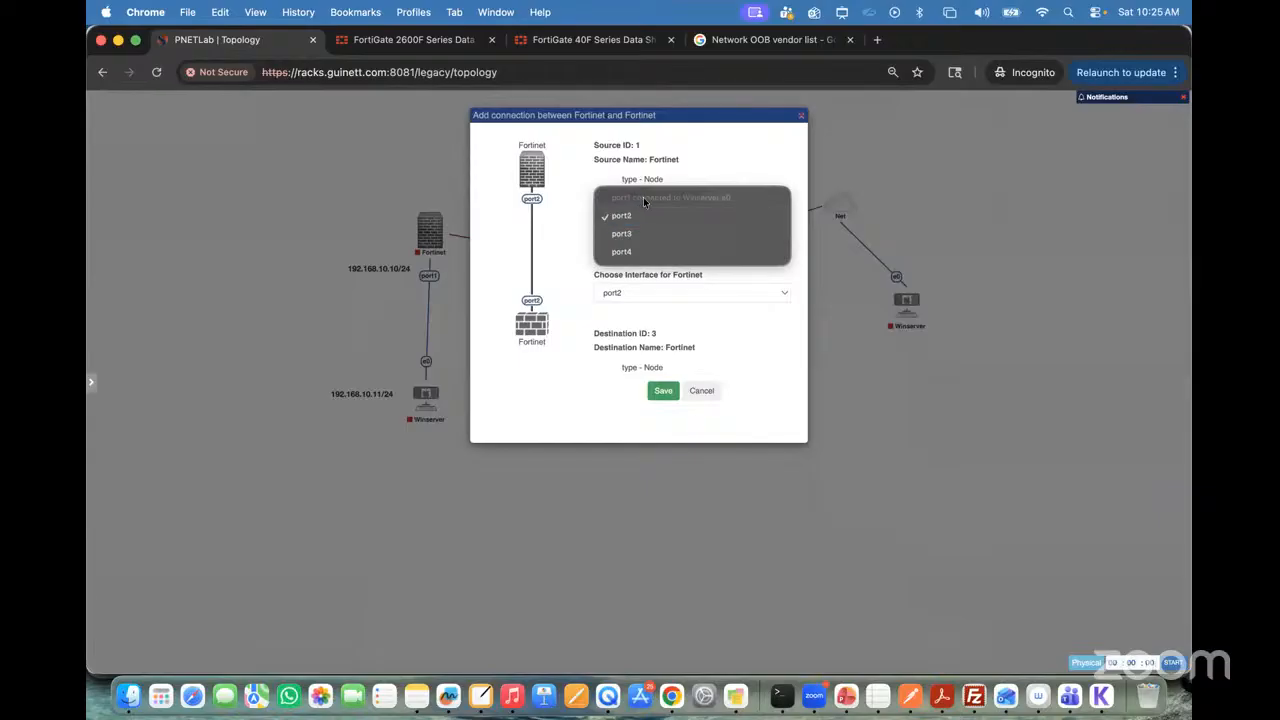
{"action": "left_click", "coordinate": [701, 392]}
{"action": "left_click", "coordinate": [697, 391]}
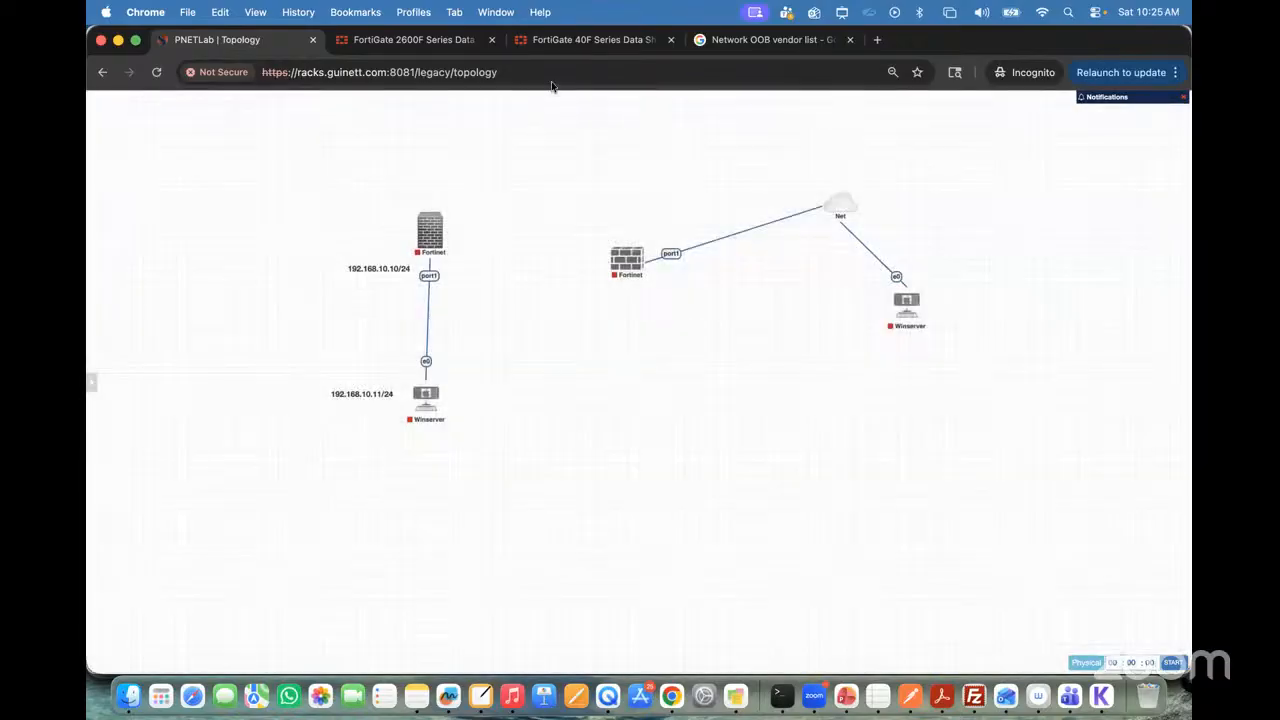
Step: Compare the 40F rear ports with the HA1 and HA2 ports in the 2600F data sheet
{"action": "left_click", "coordinate": [547, 47]}
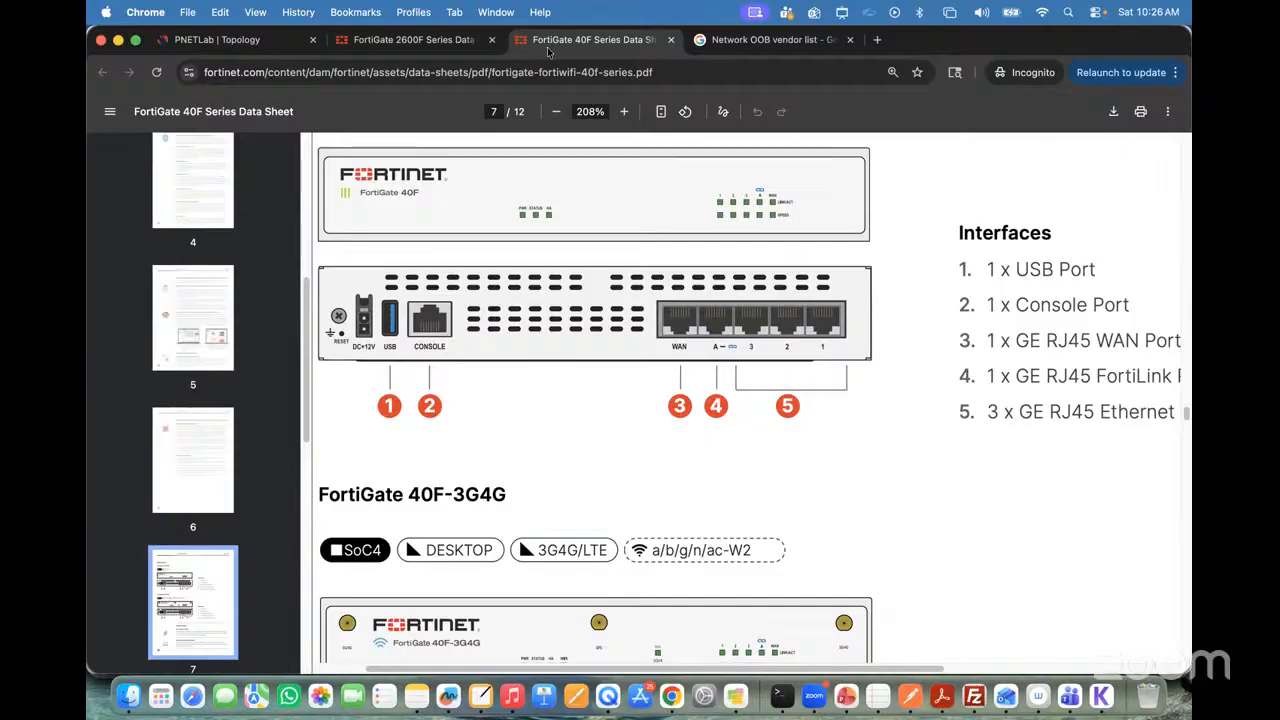
{"action": "left_click", "coordinate": [412, 39]}
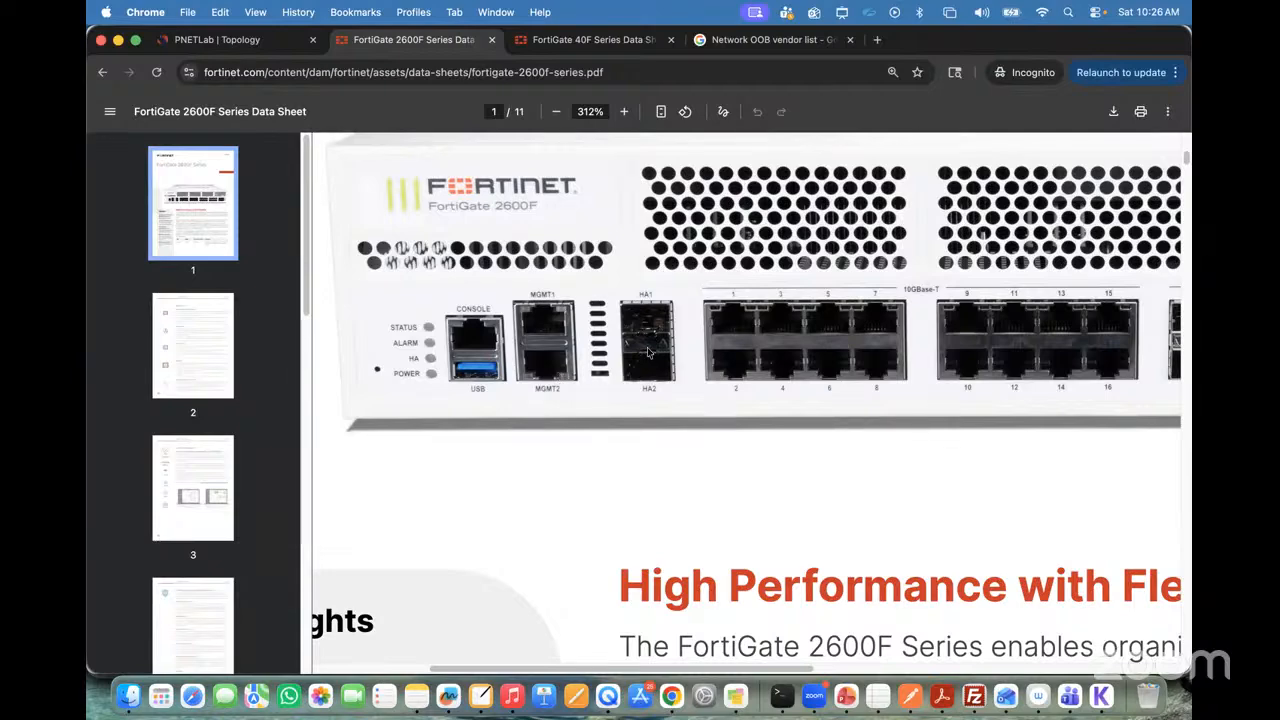
{"action": "scroll", "coordinate": [648, 352], "scroll_direction": "down", "scroll_amount": 1}
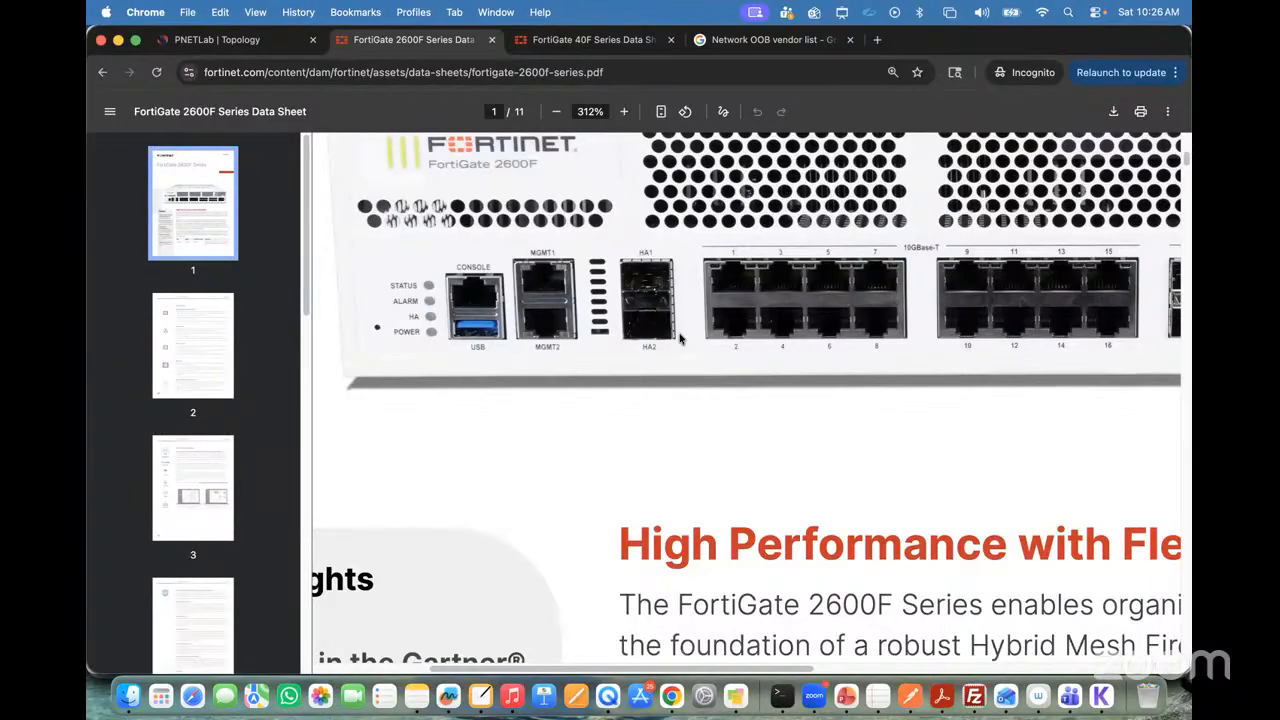
{"action": "key", "text": "ctrl+a"}
{"action": "left_click", "coordinate": [729, 44]}
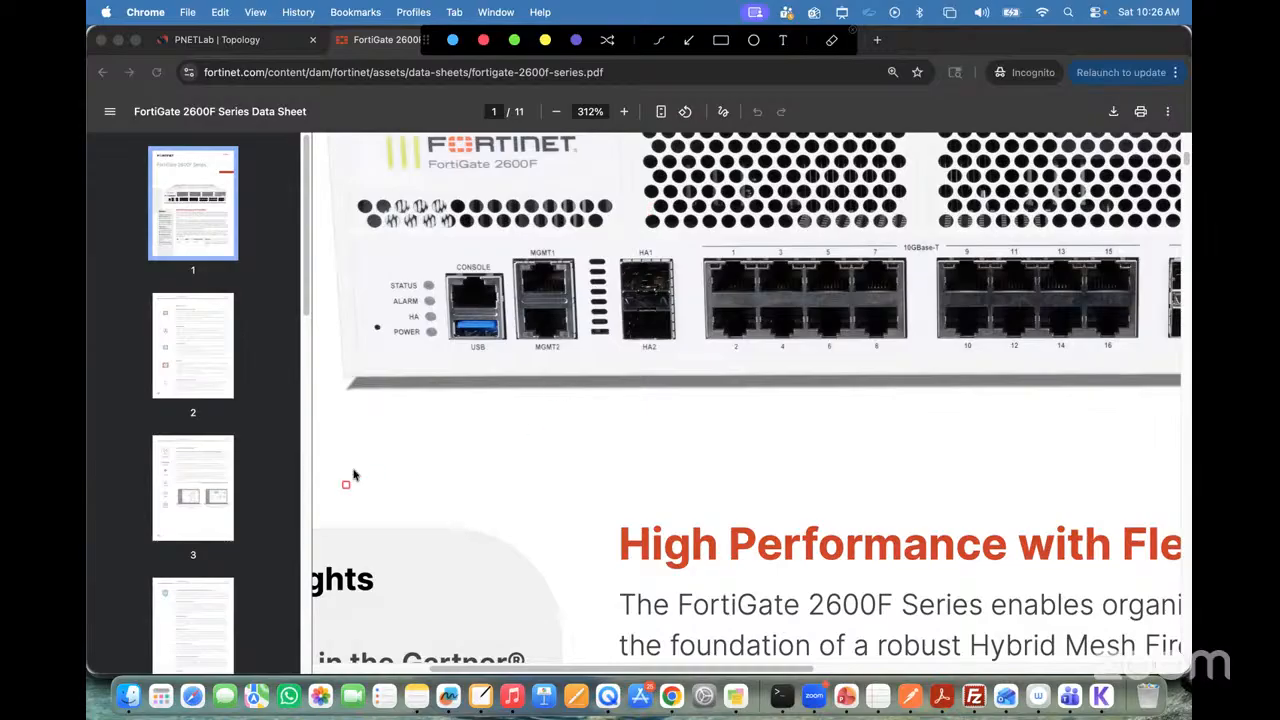
{"action": "mouse_move", "coordinate": [359, 453]}
{"action": "left_mouse_down"}
{"action": "mouse_move", "coordinate": [611, 528]}
{"action": "mouse_move", "coordinate": [1168, 522]}
{"action": "left_mouse_up"}
{"action": "key", "text": "Escape"}
{"action": "left_click", "coordinate": [375, 448]}
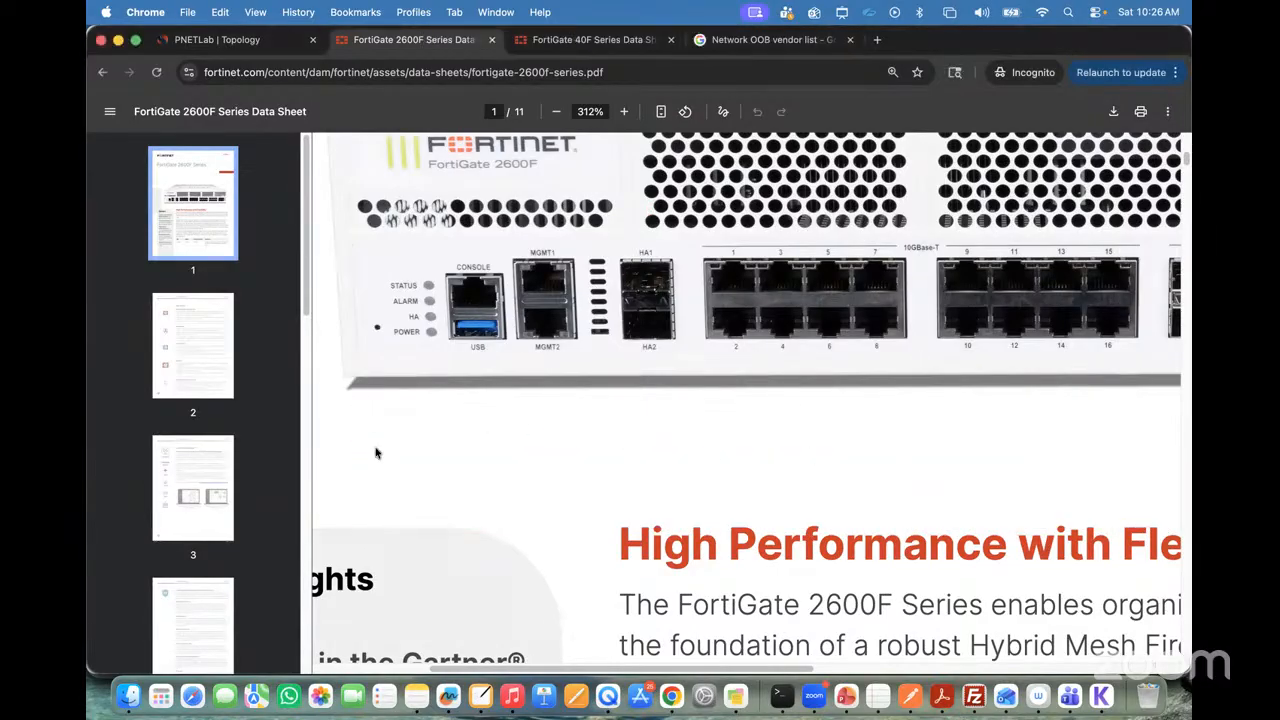
Step: Draw a wide red rectangle below the 2600F front panel as a second firewall, with two small port boxes inside
{"action": "key", "text": "ctrl+a"}
{"action": "left_click", "coordinate": [729, 46]}
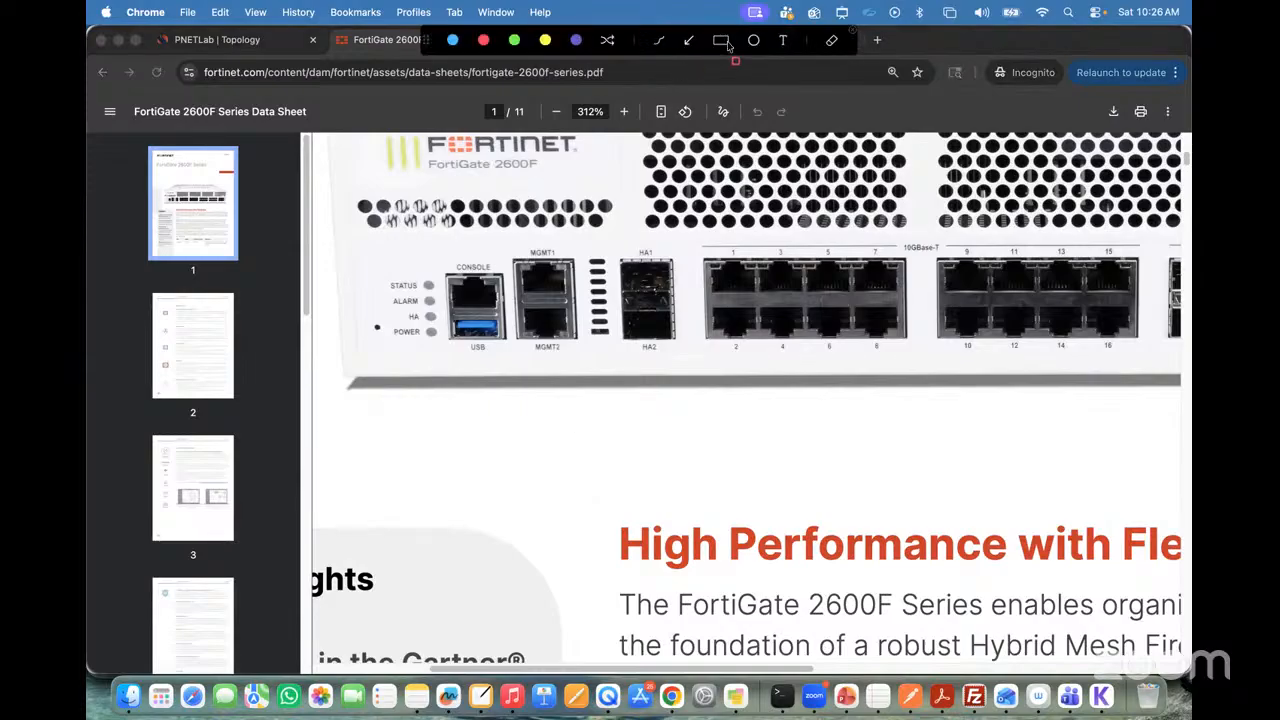
{"action": "mouse_move", "coordinate": [352, 394]}
{"action": "left_mouse_down"}
{"action": "mouse_move", "coordinate": [510, 460]}
{"action": "mouse_move", "coordinate": [1171, 511]}
{"action": "left_mouse_up"}
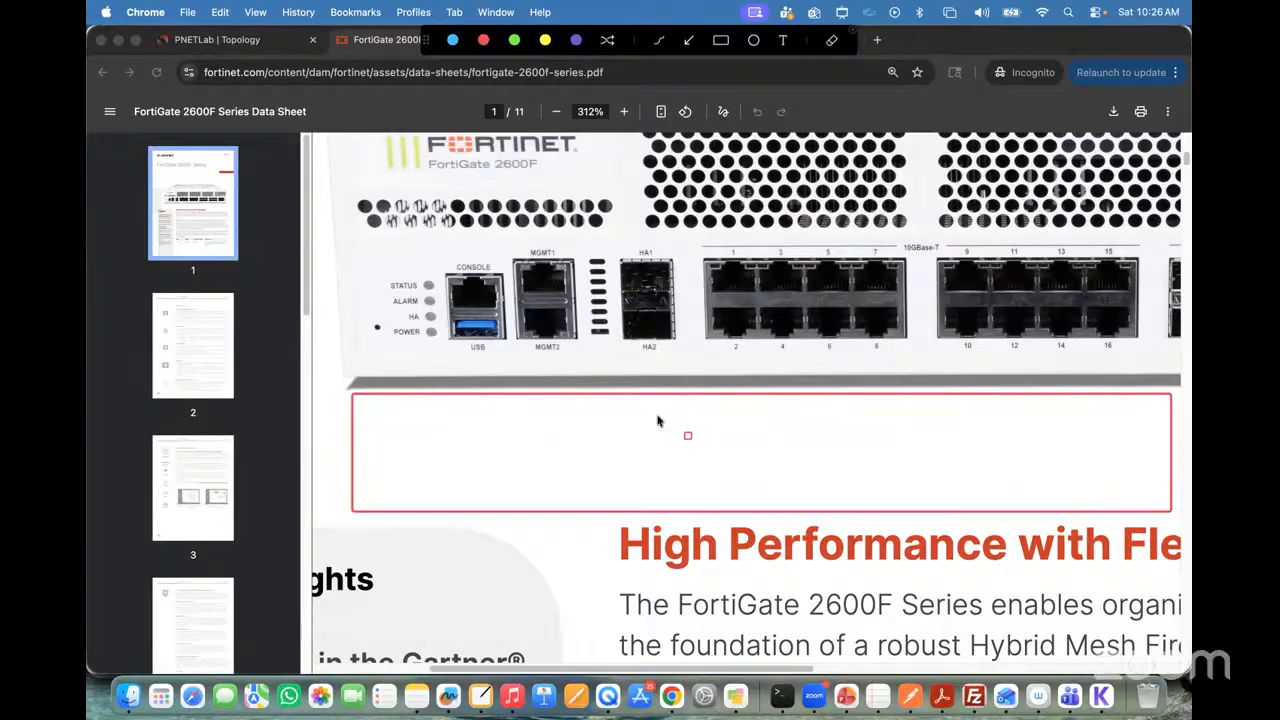
{"action": "mouse_move", "coordinate": [640, 406]}
{"action": "left_mouse_down"}
{"action": "mouse_move", "coordinate": [680, 436]}
{"action": "mouse_move", "coordinate": [643, 470]}
{"action": "mouse_move", "coordinate": [691, 498]}
{"action": "left_mouse_up"}
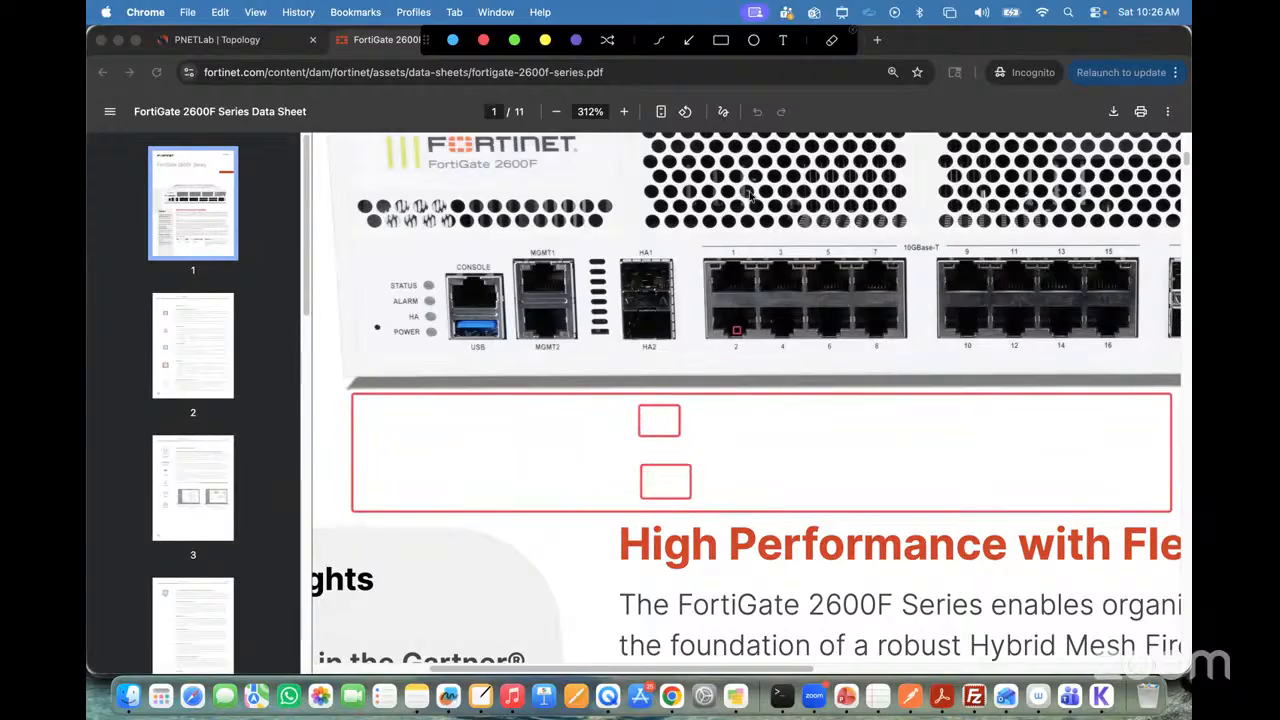
Step: Handwrite HA1 in the upper port box and HA2 in the lower one with the freehand pen
{"action": "left_click", "coordinate": [660, 43]}
{"action": "left_click_drag", "start_coordinate": [650, 415], "coordinate": [654, 430]}
{"action": "left_click_drag", "start_coordinate": [648, 424], "coordinate": [676, 428]}
{"action": "mouse_move", "coordinate": [657, 477]}
{"action": "left_mouse_down"}
{"action": "mouse_move", "coordinate": [657, 491]}
{"action": "mouse_move", "coordinate": [684, 486]}
{"action": "left_mouse_up"}
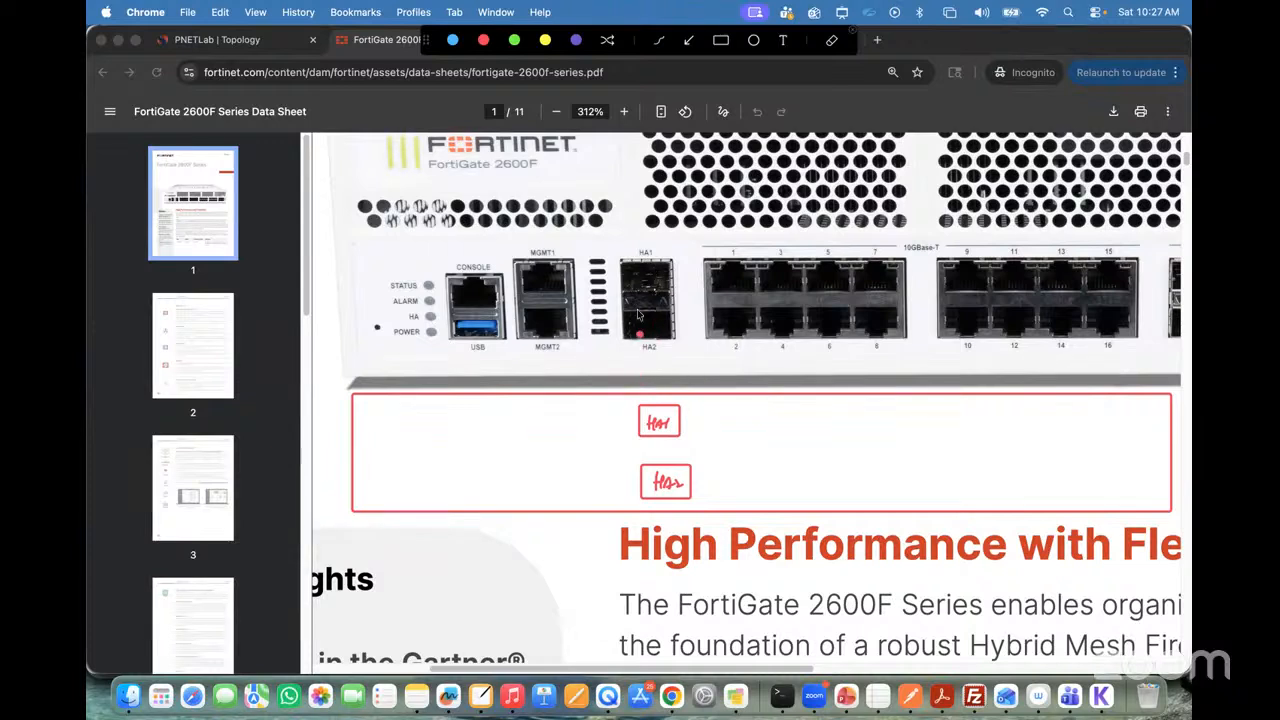
Step: Draw links from the HA1 and HA2 ports to their matching boxes, handwrite an HA note between the firewalls, and close the annotation overlay
{"action": "mouse_move", "coordinate": [578, 309]}
{"action": "left_mouse_down"}
{"action": "mouse_move", "coordinate": [588, 402]}
{"action": "mouse_move", "coordinate": [639, 423]}
{"action": "left_mouse_up"}
{"action": "mouse_move", "coordinate": [678, 326]}
{"action": "left_mouse_down"}
{"action": "mouse_move", "coordinate": [720, 357]}
{"action": "mouse_move", "coordinate": [693, 482]}
{"action": "left_mouse_up"}
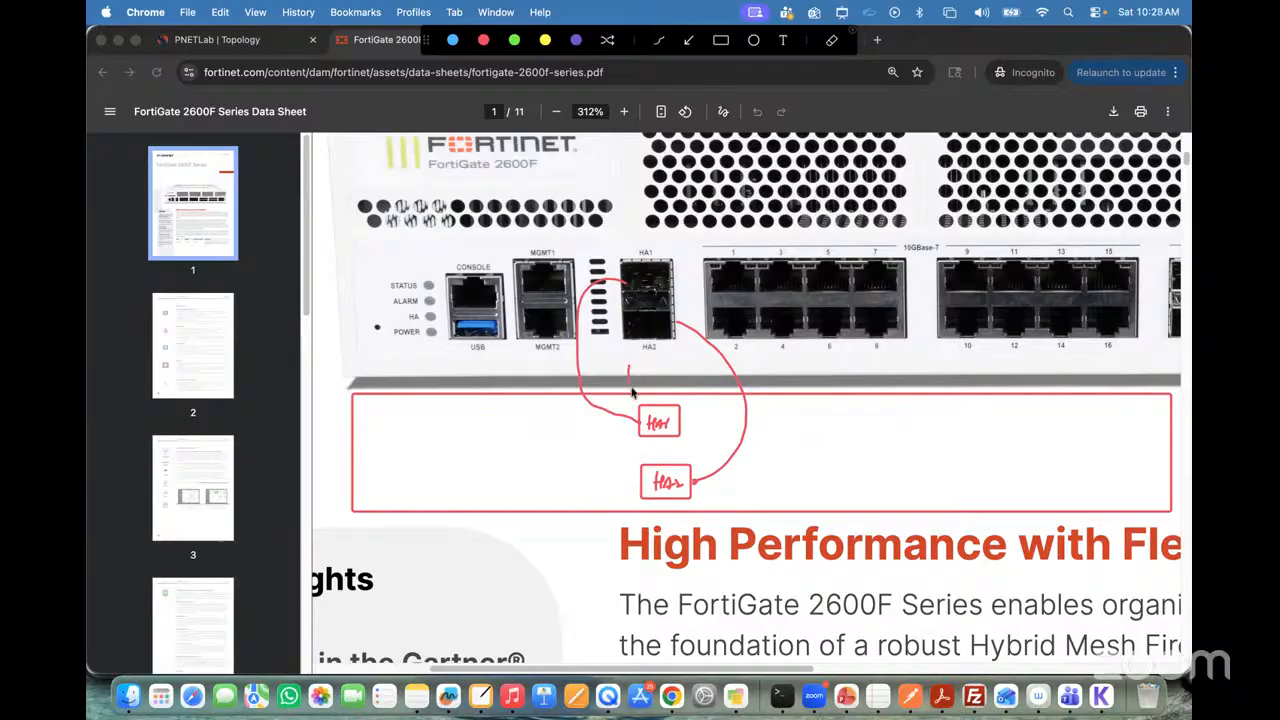
{"action": "left_click_drag", "start_coordinate": [628, 370], "coordinate": [738, 370]}
{"action": "left_click", "coordinate": [853, 34]}
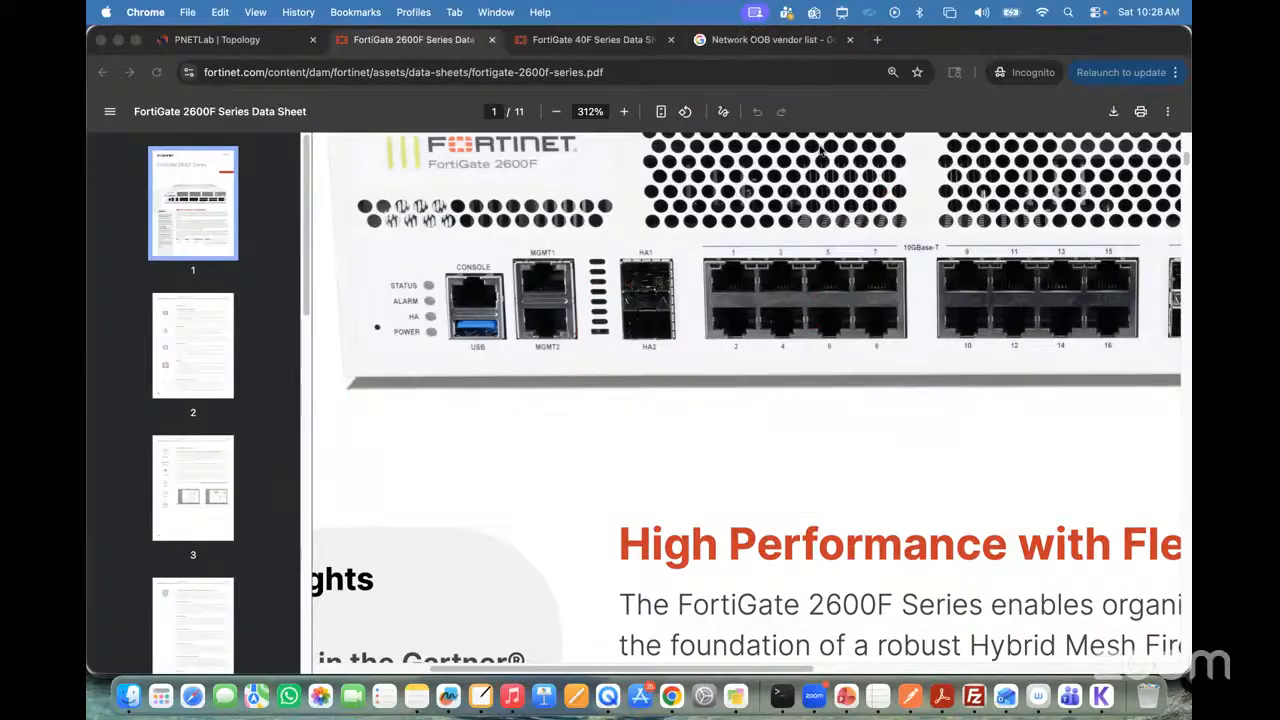
Step: Zoom the 2600F data sheet out to 140% to view the firewall's entire front panel
{"action": "left_click", "coordinate": [557, 111]}
{"action": "left_click", "coordinate": [557, 111]}
{"action": "left_click", "coordinate": [557, 111]}
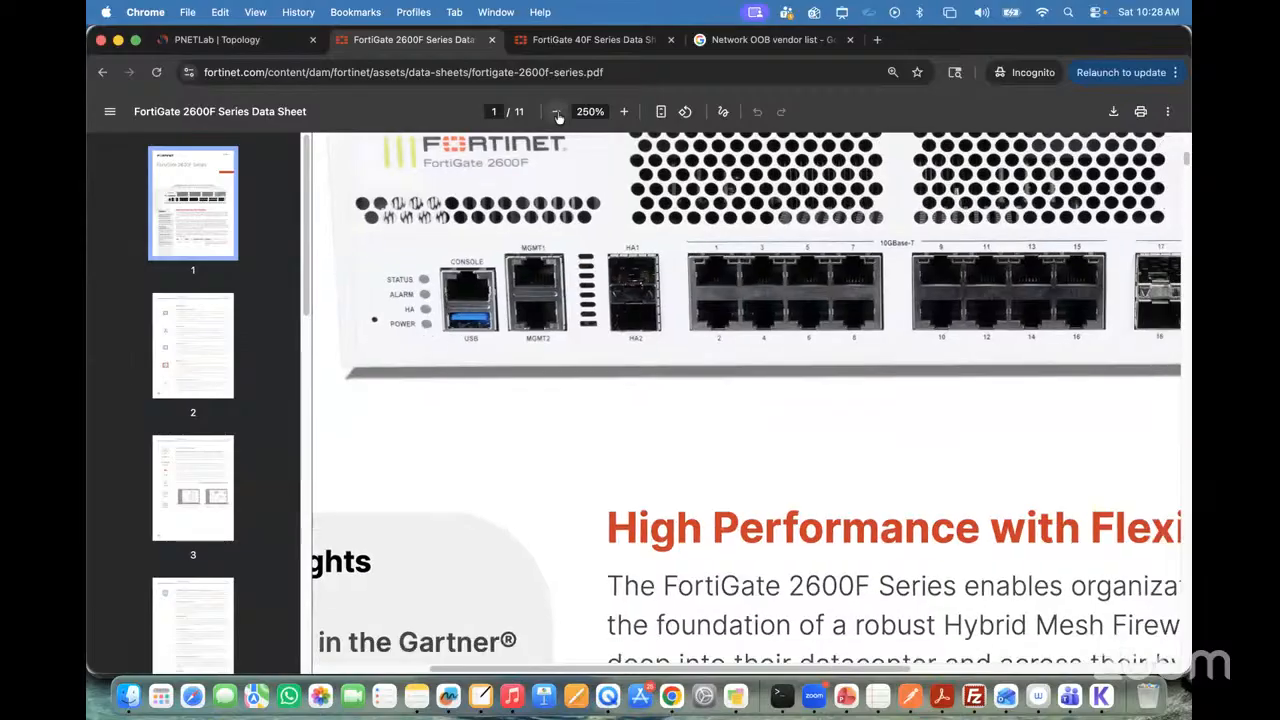
{"action": "left_click", "coordinate": [556, 111]}
{"action": "scroll", "coordinate": [538, 292], "scroll_direction": "up", "scroll_amount": 1}
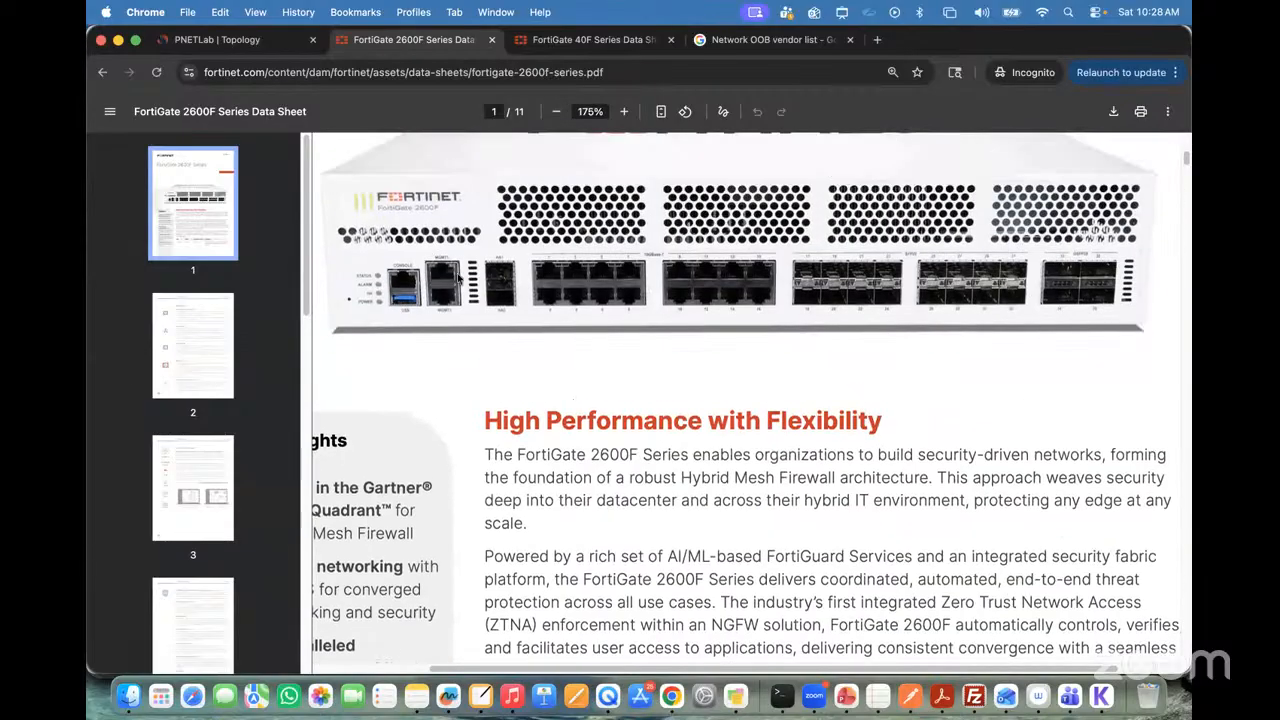
{"action": "scroll", "coordinate": [538, 292], "scroll_direction": "down", "scroll_amount": 3}
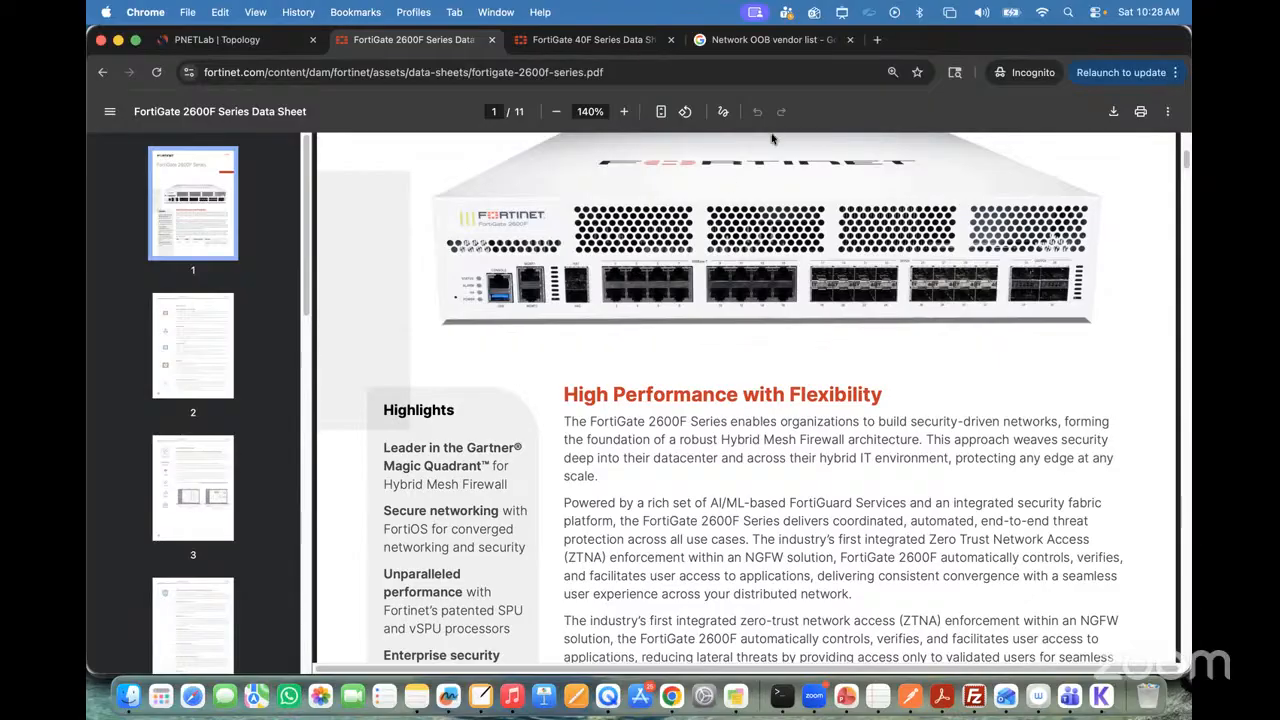
Step: Review the lab topology and the 2600F data sheet, and open the Network OOB vendor list search results
{"action": "left_click", "coordinate": [233, 41]}
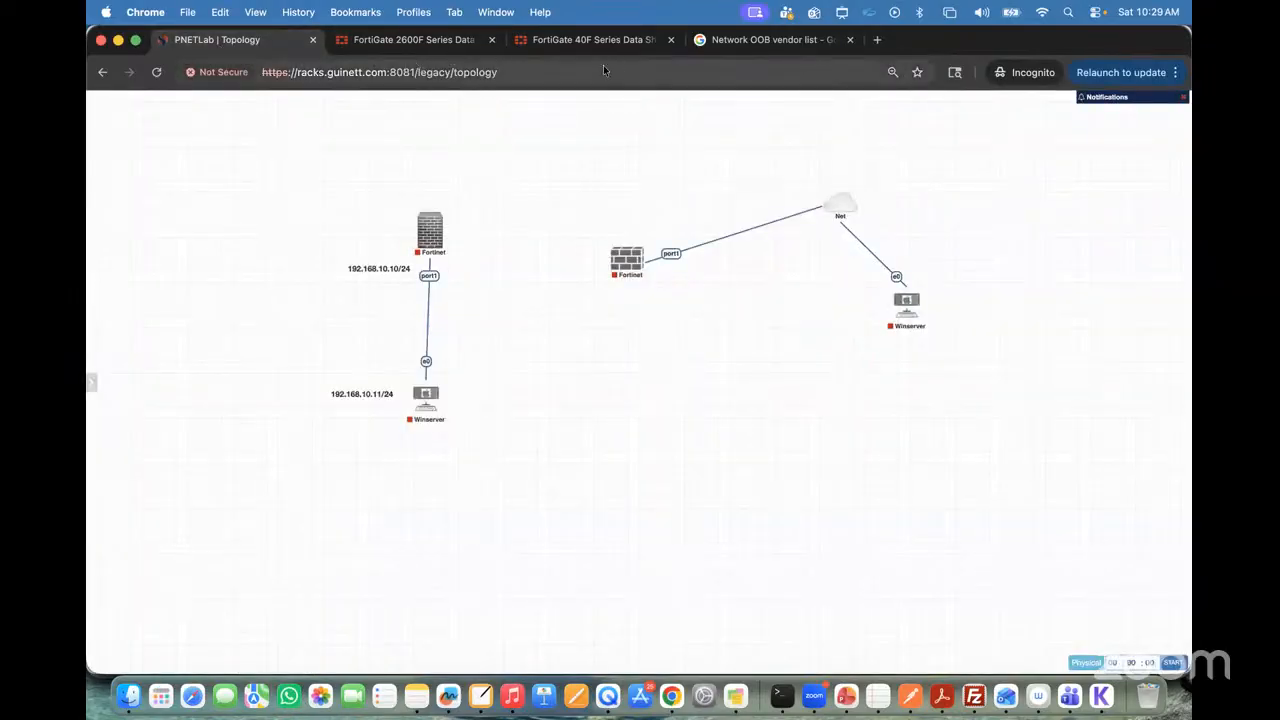
{"action": "left_click", "coordinate": [414, 42]}
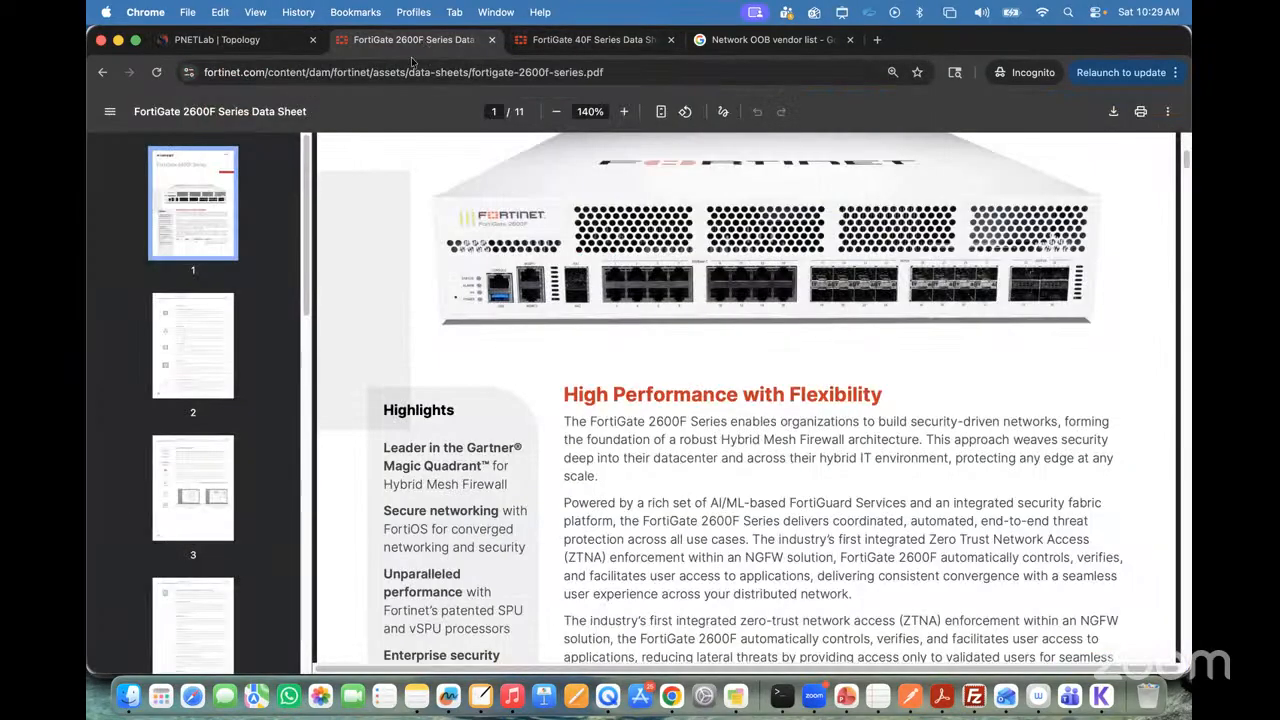
{"action": "left_click", "coordinate": [243, 45]}
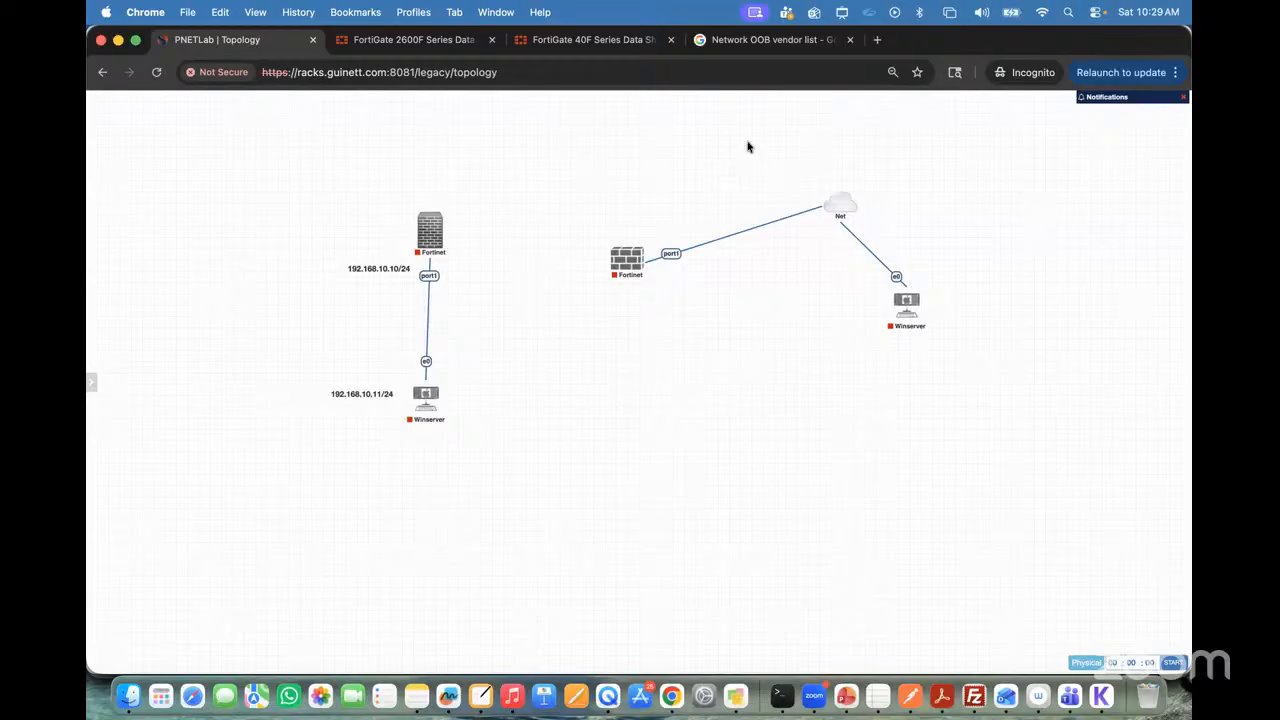
{"action": "left_click", "coordinate": [775, 40]}
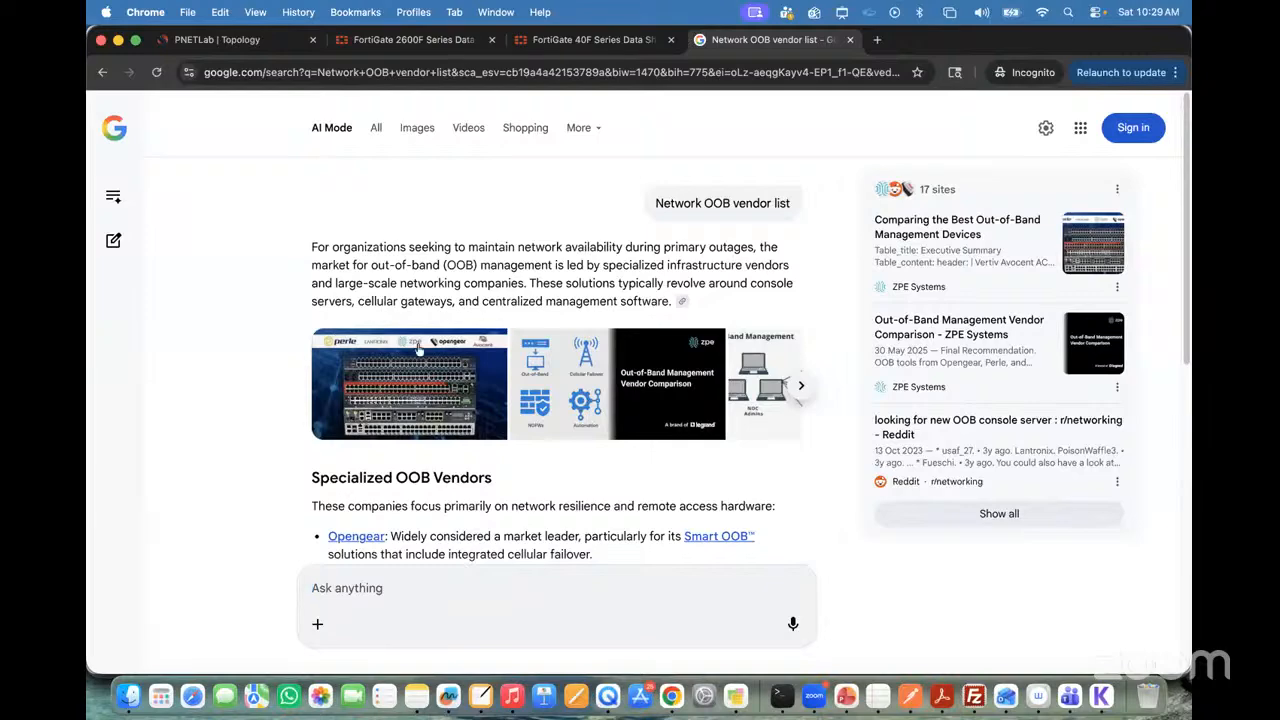
Step: Review the specialized vendors in the Network OOB vendor list results and highlight the Lantronix description text
{"action": "left_click", "coordinate": [214, 44]}
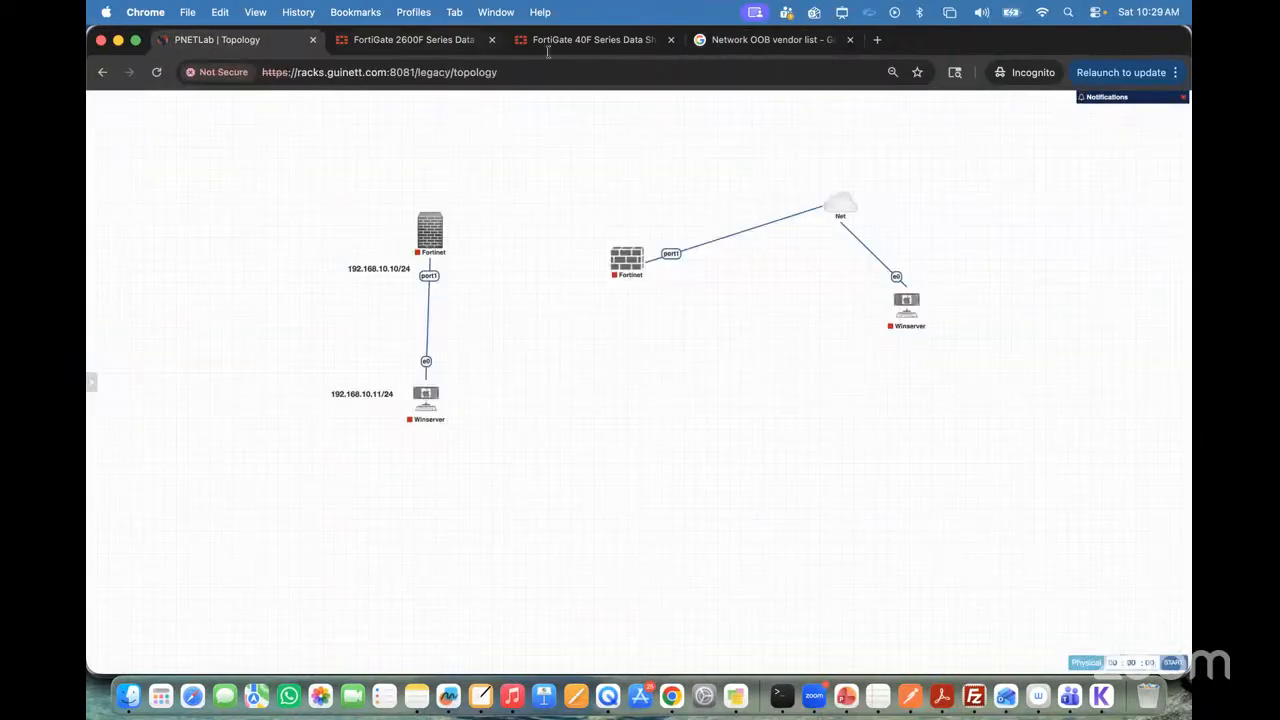
{"action": "left_click", "coordinate": [748, 44]}
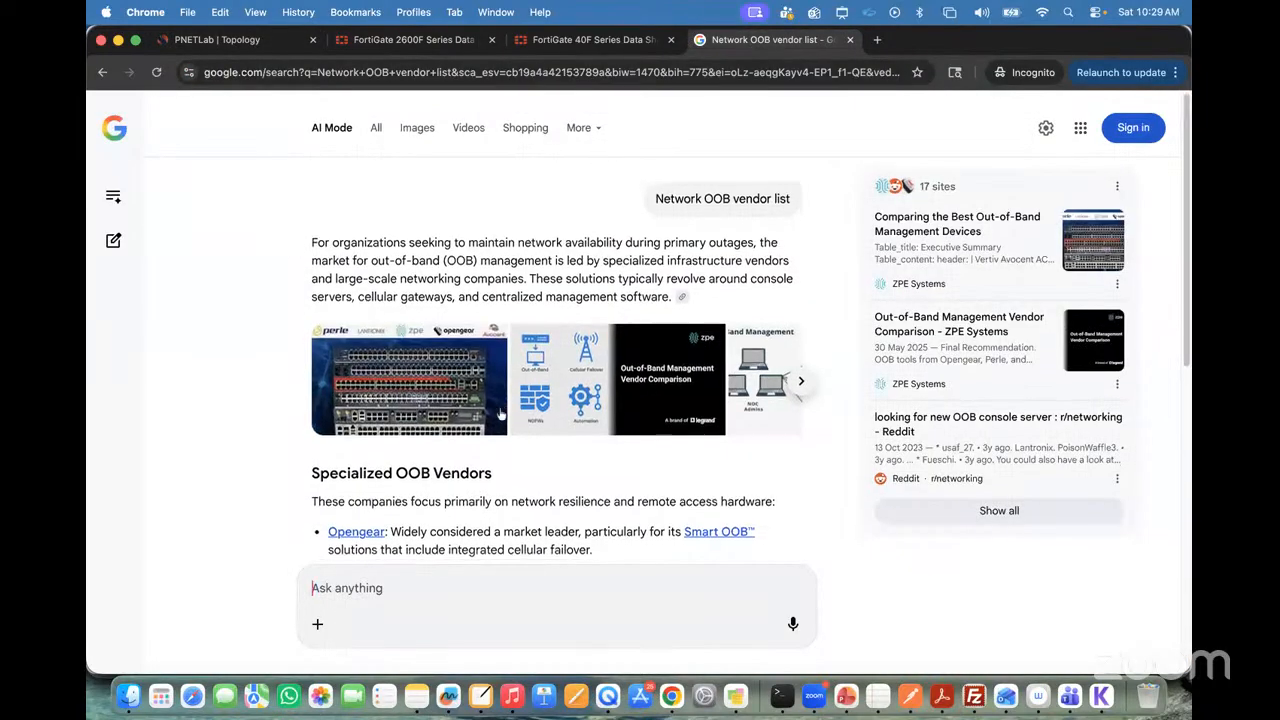
{"action": "scroll", "coordinate": [505, 390], "scroll_direction": "down", "scroll_amount": 5}
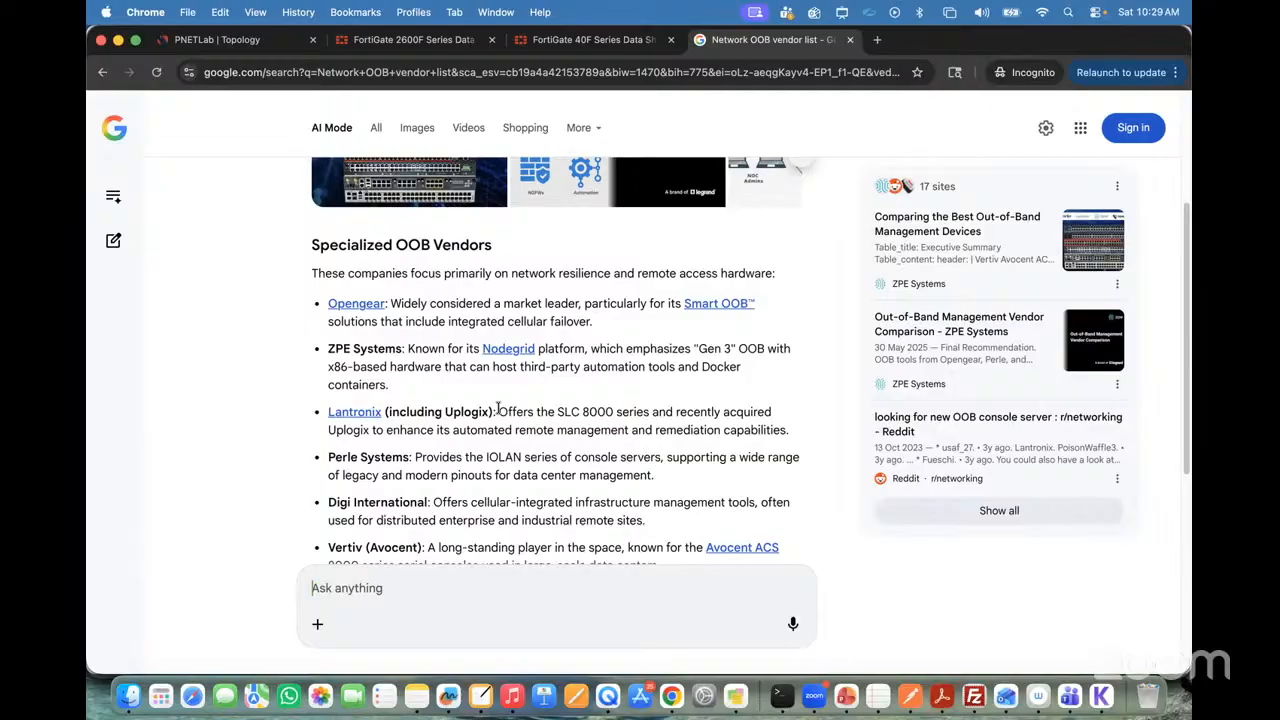
{"action": "mouse_move", "coordinate": [498, 411]}
{"action": "left_mouse_down"}
{"action": "mouse_move", "coordinate": [840, 434]}
{"action": "mouse_move", "coordinate": [548, 400]}
{"action": "mouse_move", "coordinate": [498, 413]}
{"action": "left_mouse_up"}
{"action": "left_click", "coordinate": [498, 413]}
{"action": "left_click", "coordinate": [787, 432]}
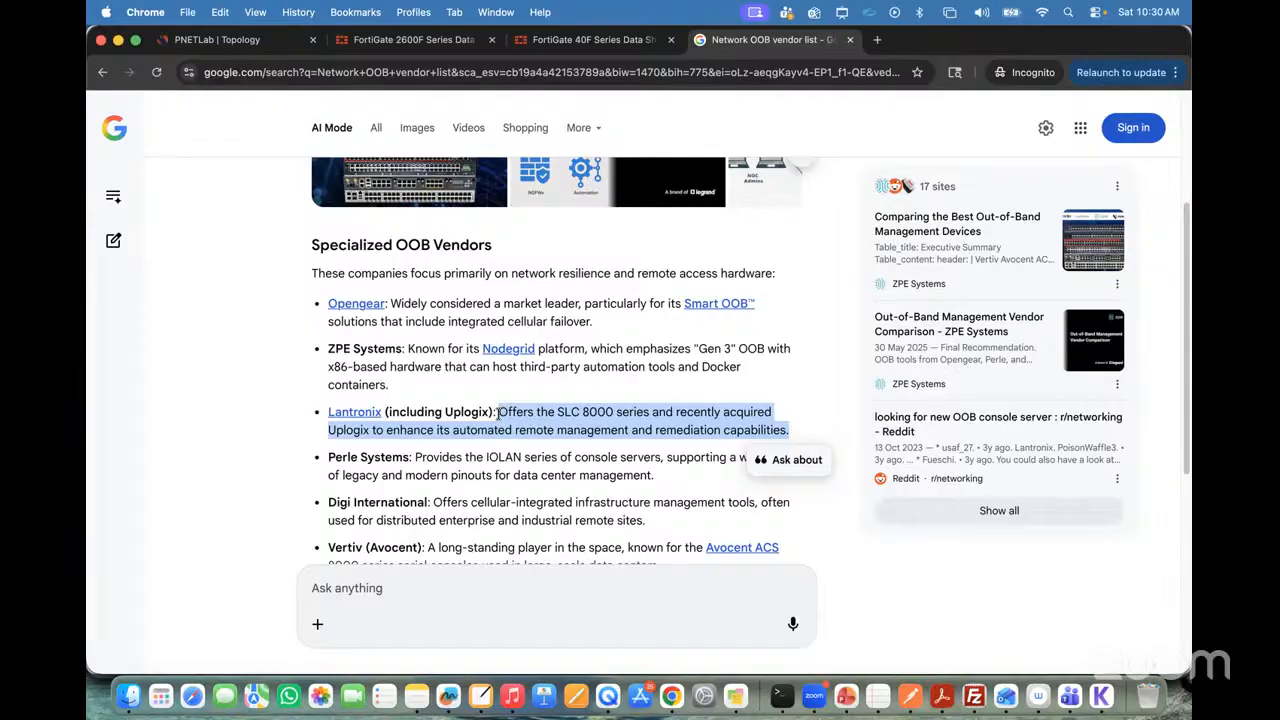
Step: Revisit the lab topology, then enlarge the 2600F data sheet to 319% to examine the MGMT, HA and 10GBase-T ports
{"action": "left_click", "coordinate": [220, 46]}
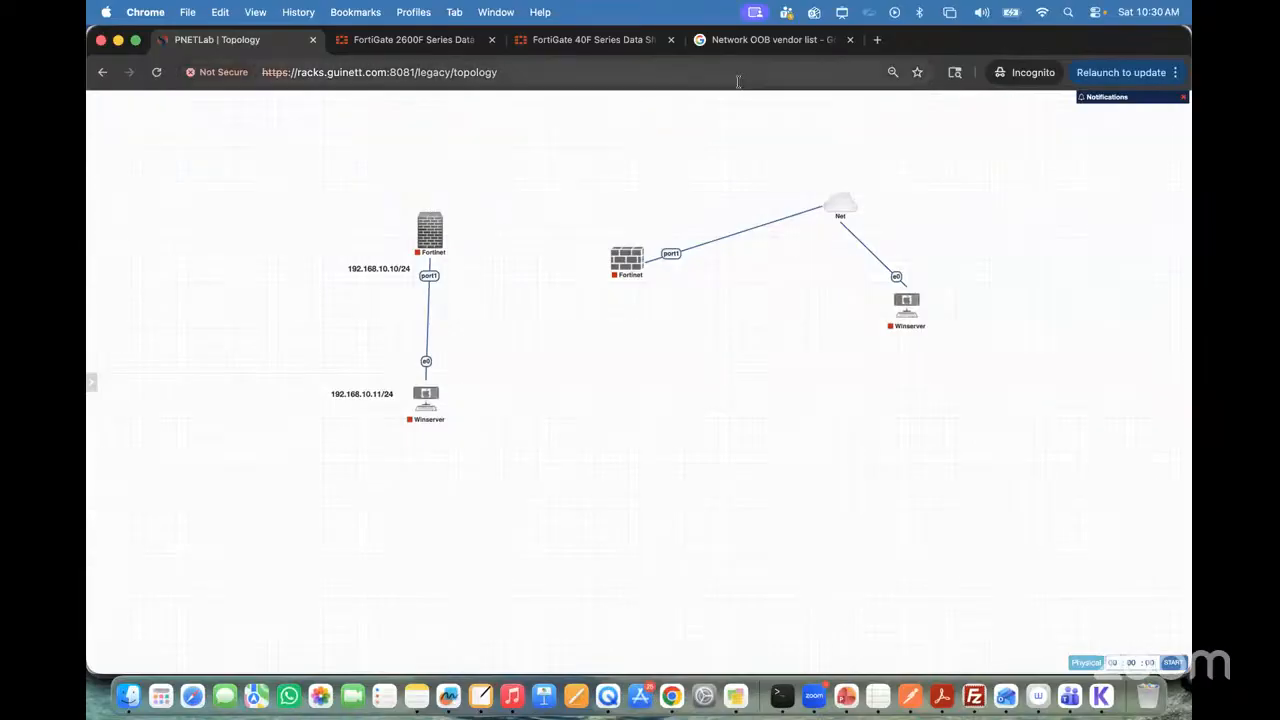
{"action": "left_click", "coordinate": [768, 42]}
{"action": "left_click", "coordinate": [257, 41]}
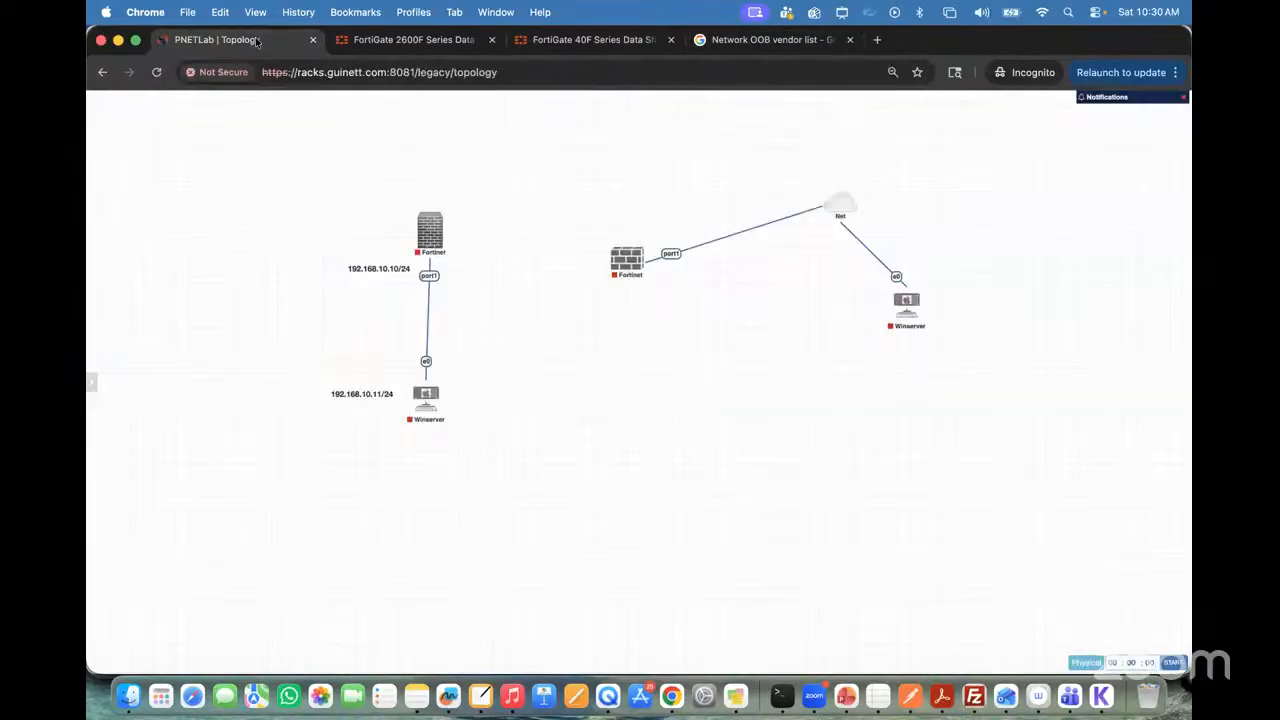
{"action": "left_click", "coordinate": [410, 40]}
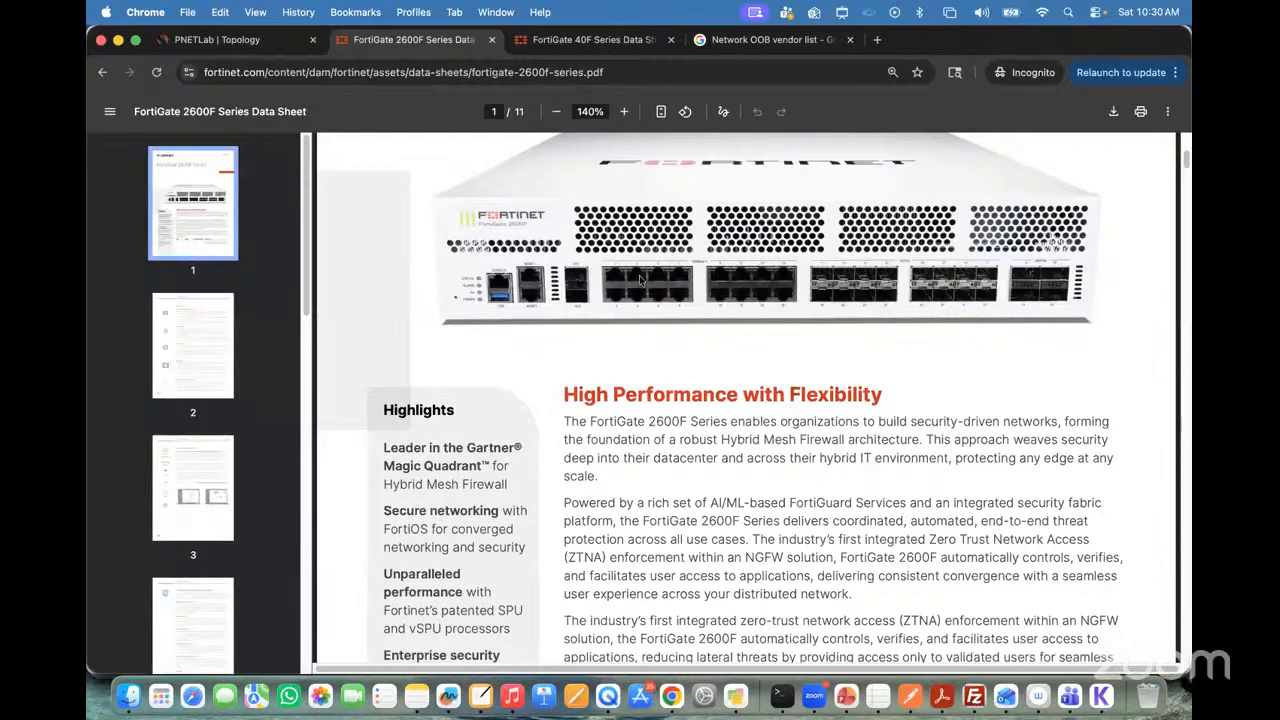
{"action": "scroll", "coordinate": [641, 279], "scroll_direction": "up", "scroll_amount": 5}
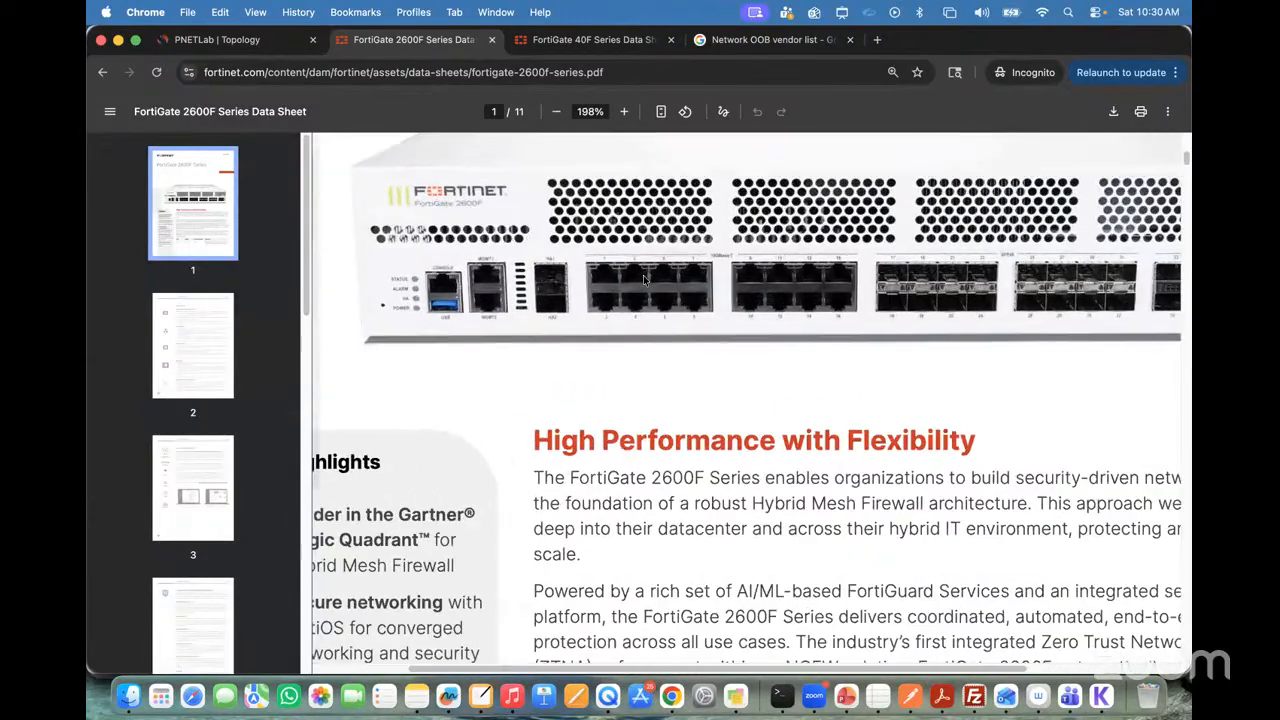
{"action": "scroll", "coordinate": [643, 275], "scroll_direction": "up", "scroll_amount": 7}
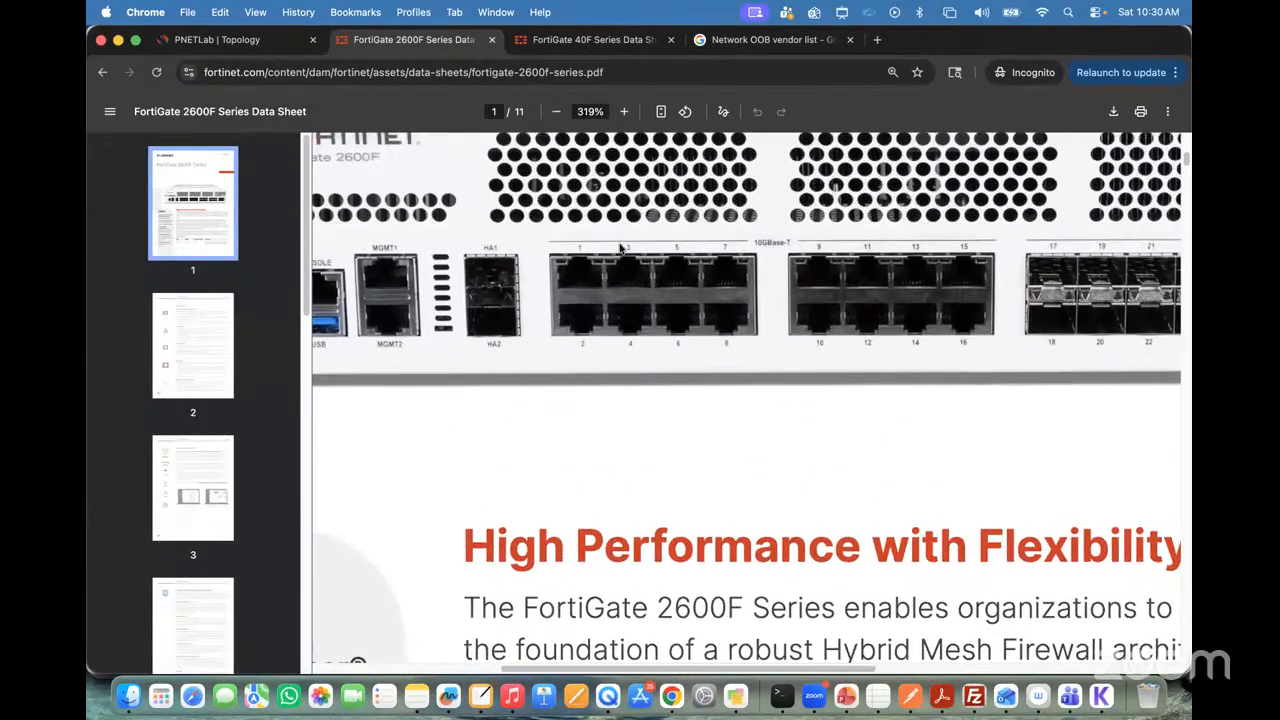
{"action": "key", "text": "ctrl+a"}
{"action": "left_click", "coordinate": [719, 42]}
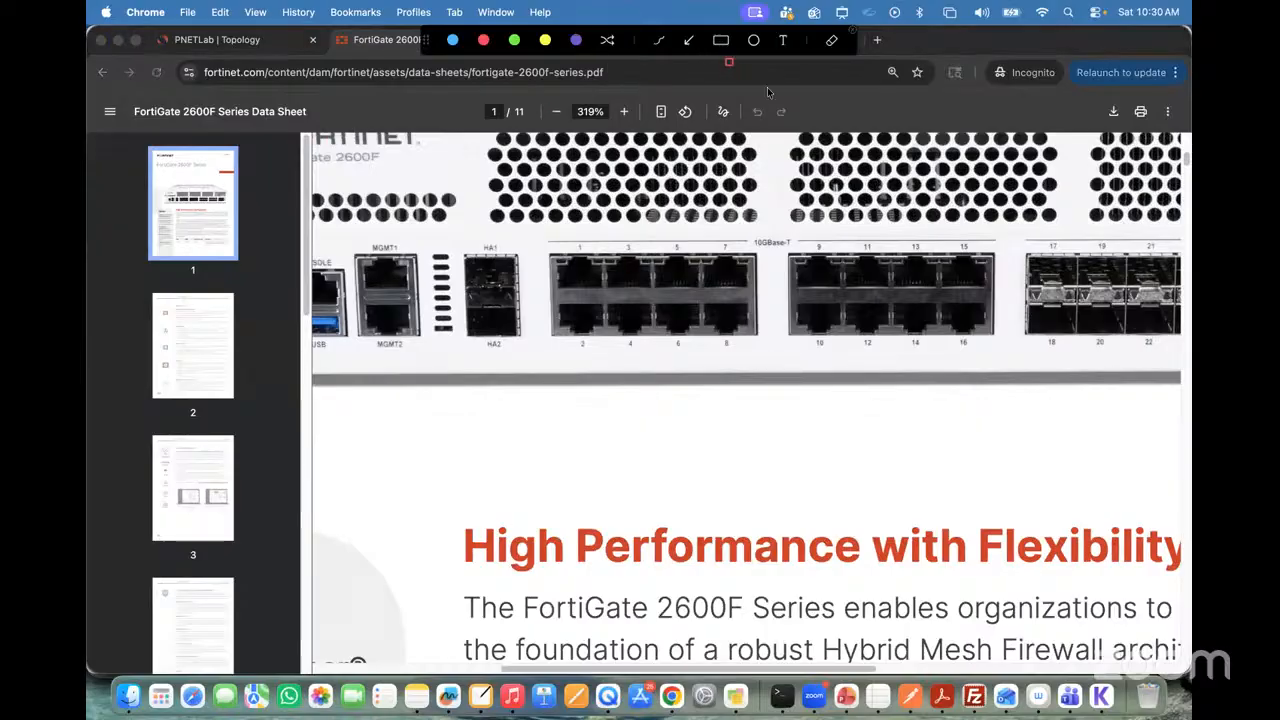
{"action": "key", "text": "Escape"}
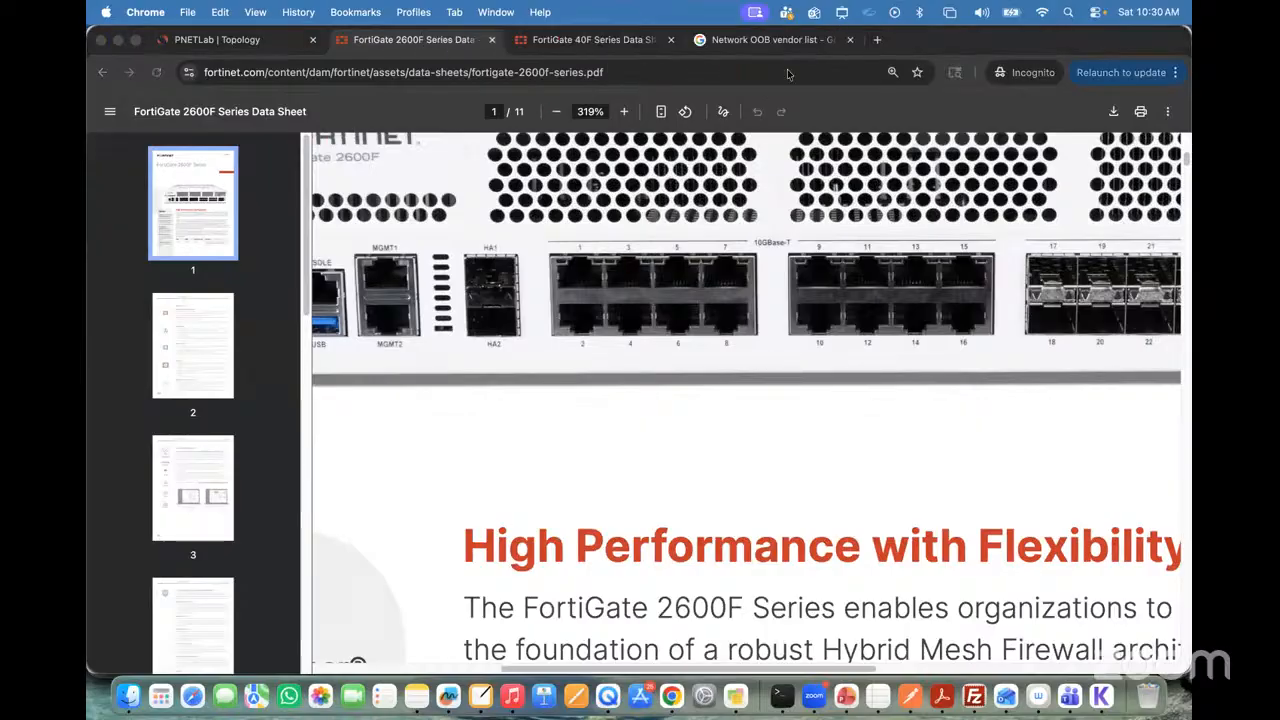
Step: Examine the rear-panel WAN, A and LAN ports in the FortiGate 40F data sheet at 218% zoom
{"action": "left_click", "coordinate": [577, 42]}
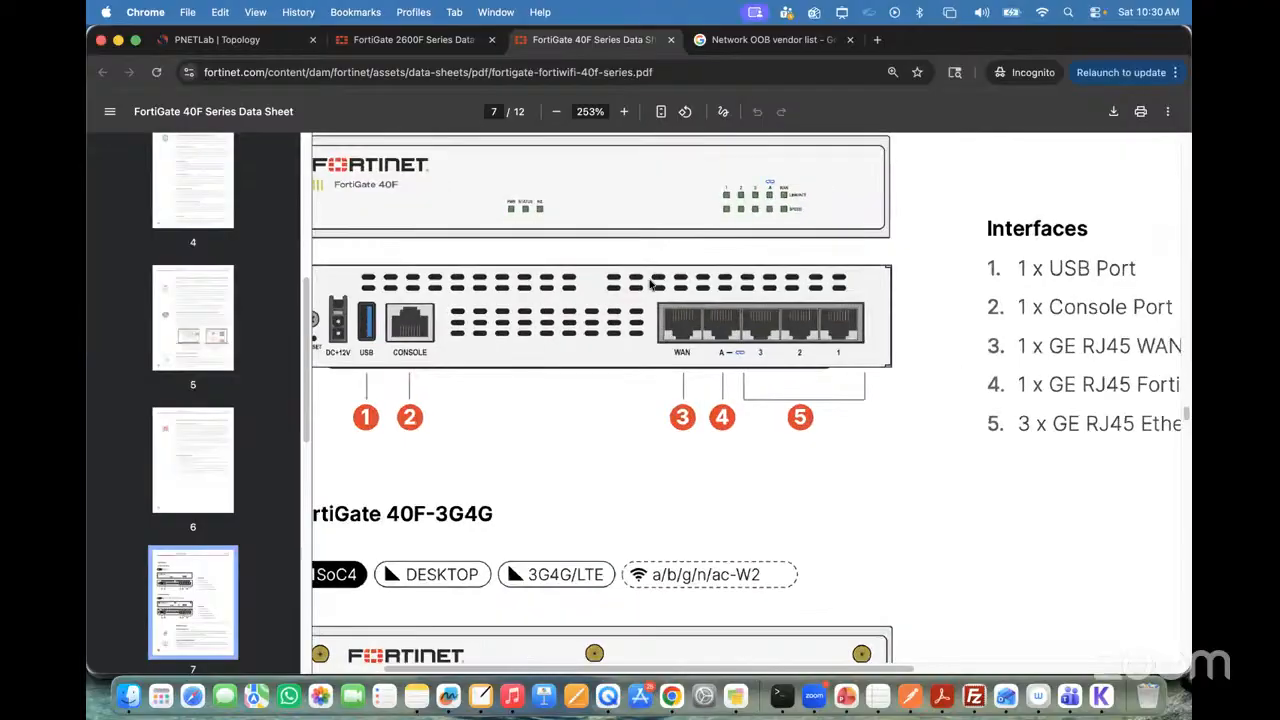
{"action": "scroll", "coordinate": [650, 285], "scroll_direction": "up", "scroll_amount": 2}
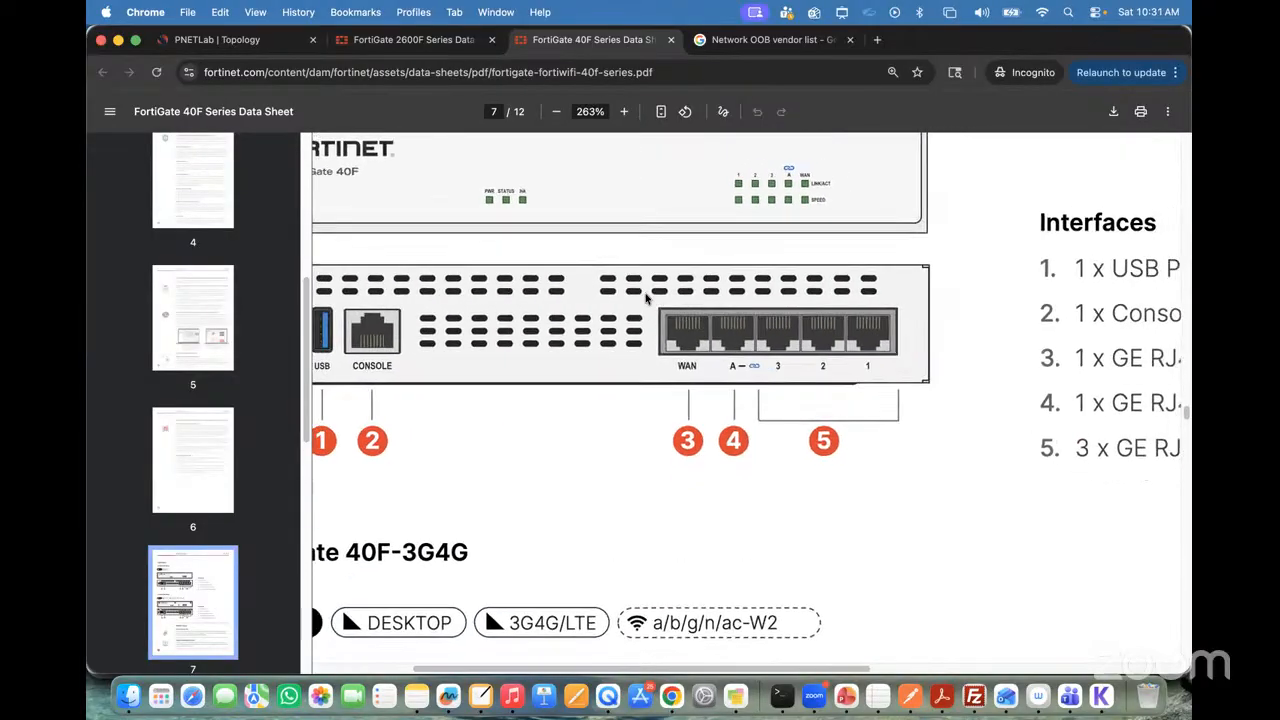
{"action": "scroll", "coordinate": [646, 297], "scroll_direction": "down", "scroll_amount": 2}
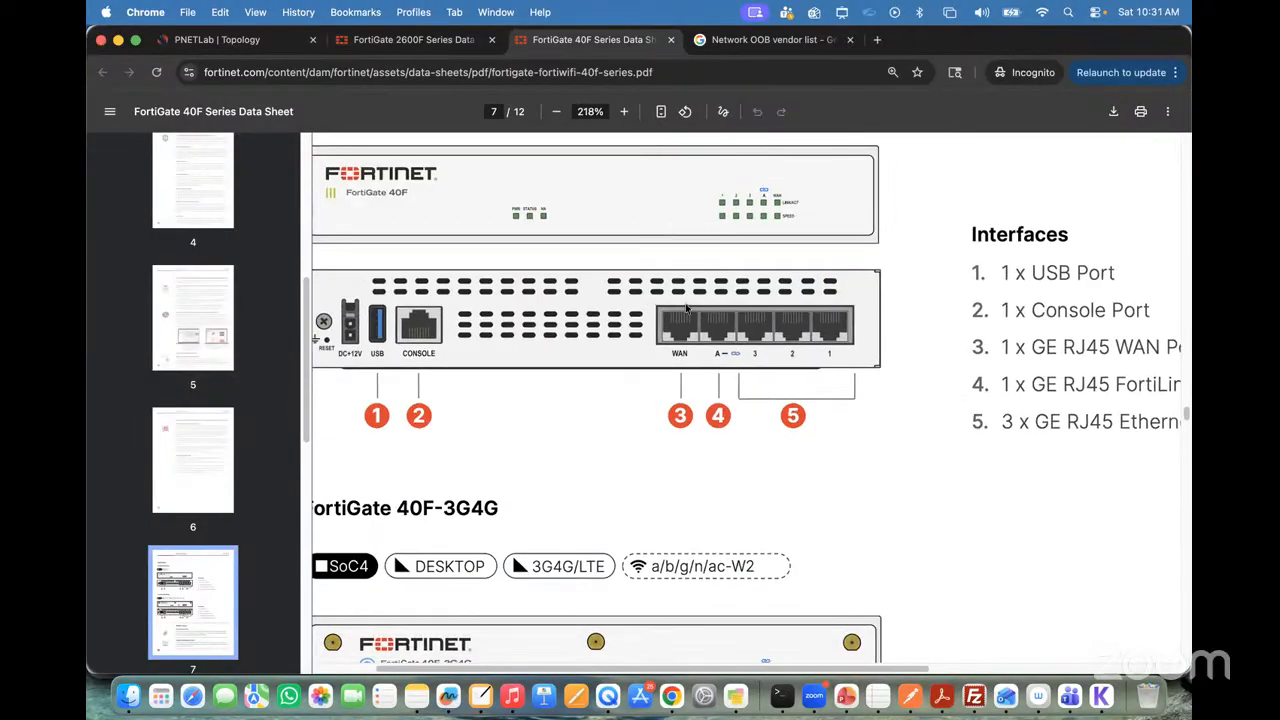
{"action": "mouse_move", "coordinate": [697, 306]}
{"action": "left_mouse_down"}
{"action": "mouse_move", "coordinate": [716, 338]}
{"action": "mouse_move", "coordinate": [781, 356]}
{"action": "left_mouse_up"}
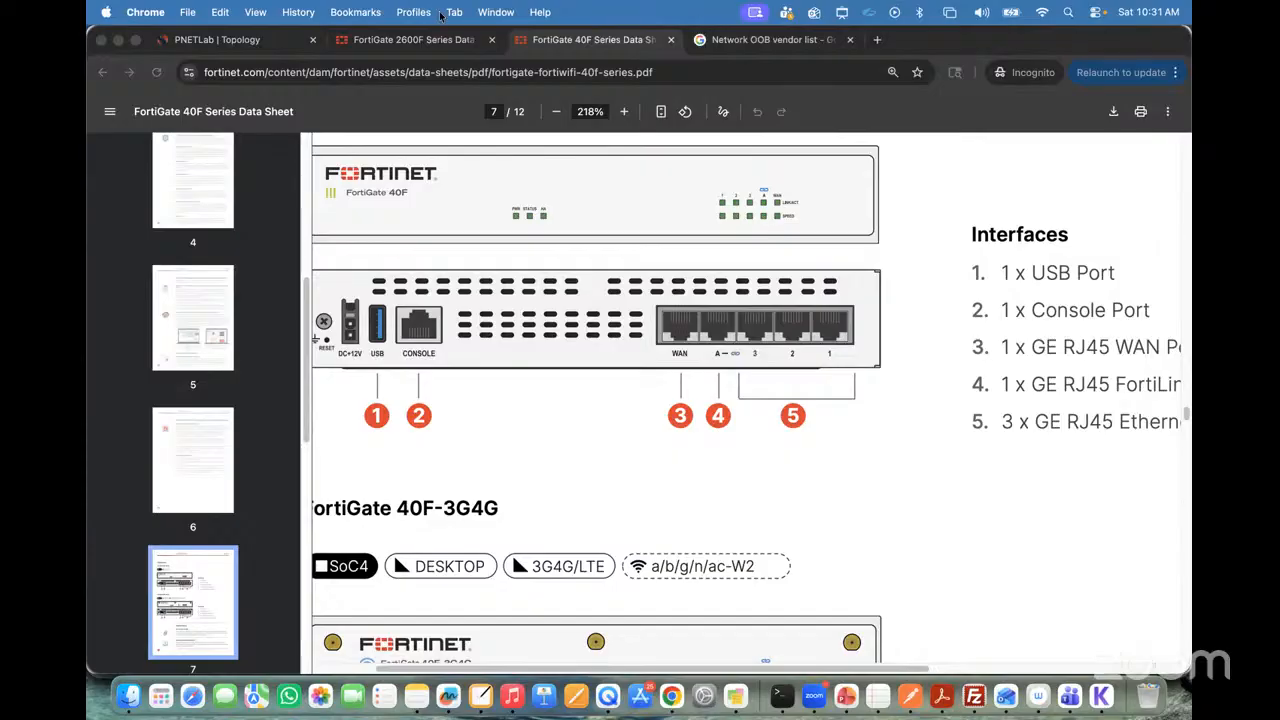
Step: Mark the HA1/HA2 ports and the 10GBase-T ports on the 2600F image with red rectangles, and close the annotation overlay
{"action": "left_click", "coordinate": [428, 40]}
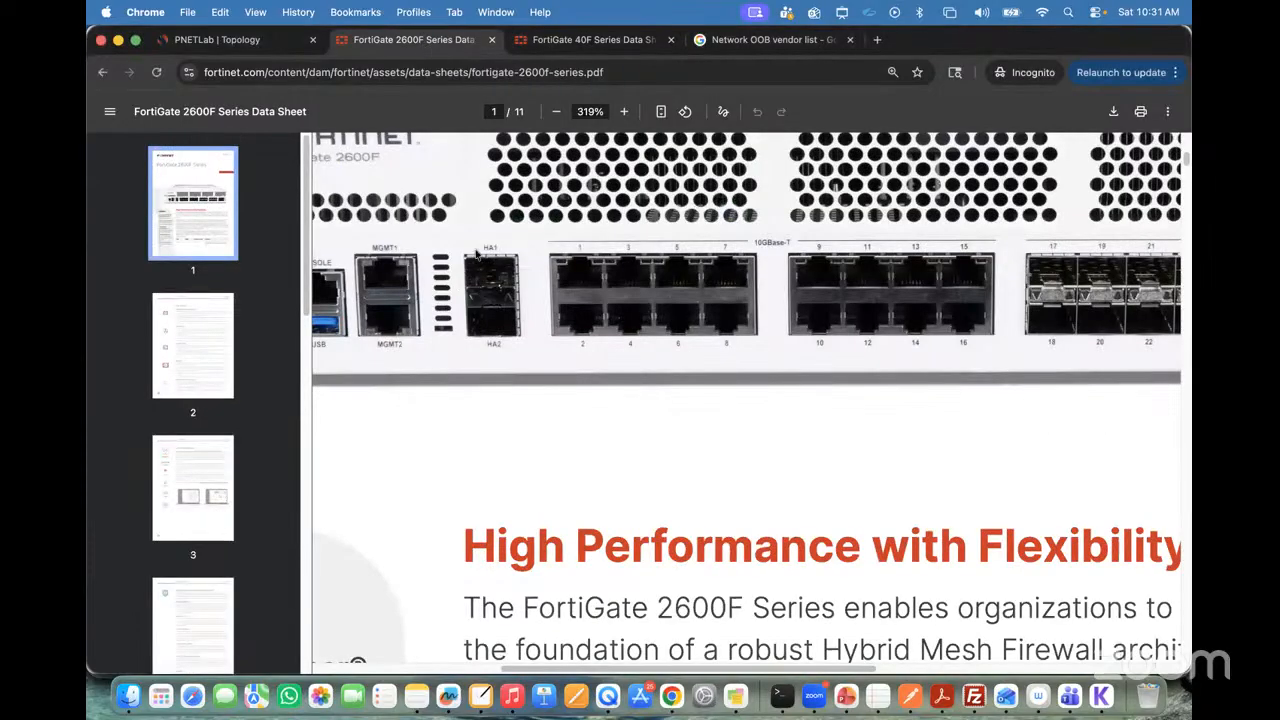
{"action": "left_click_drag", "start_coordinate": [450, 238], "coordinate": [524, 356]}
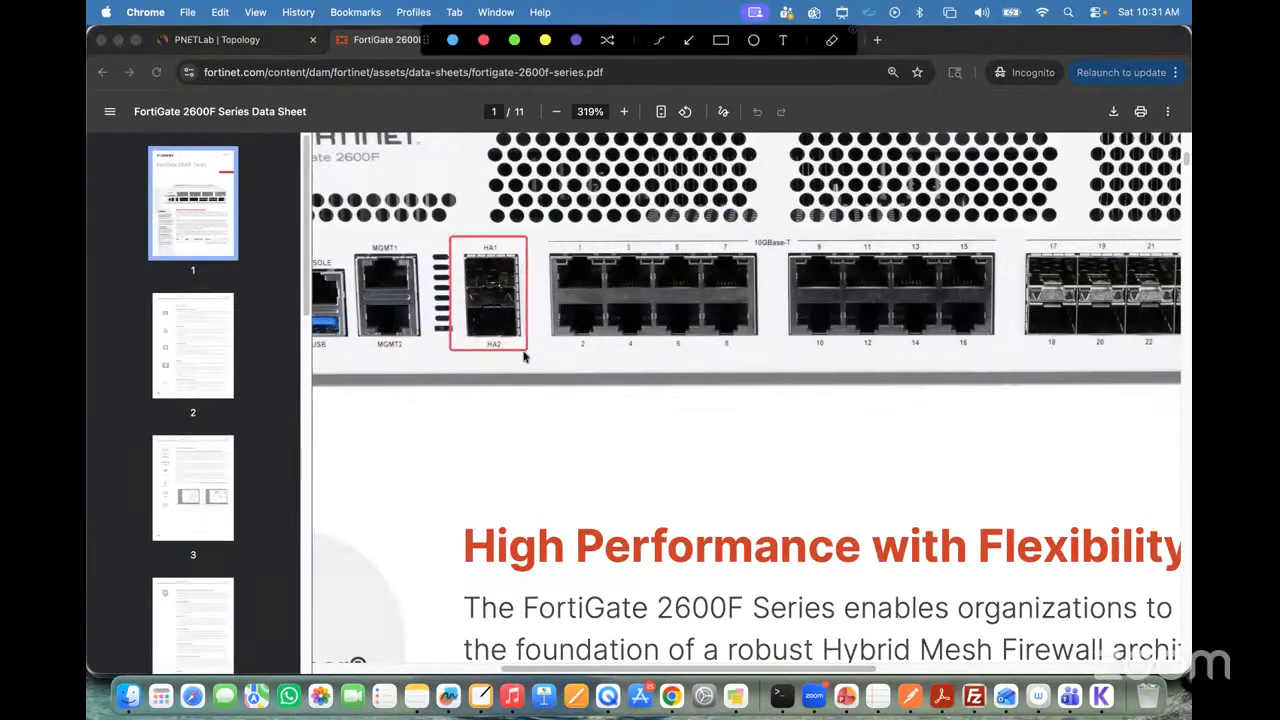
{"action": "left_click_drag", "start_coordinate": [556, 256], "coordinate": [1053, 350]}
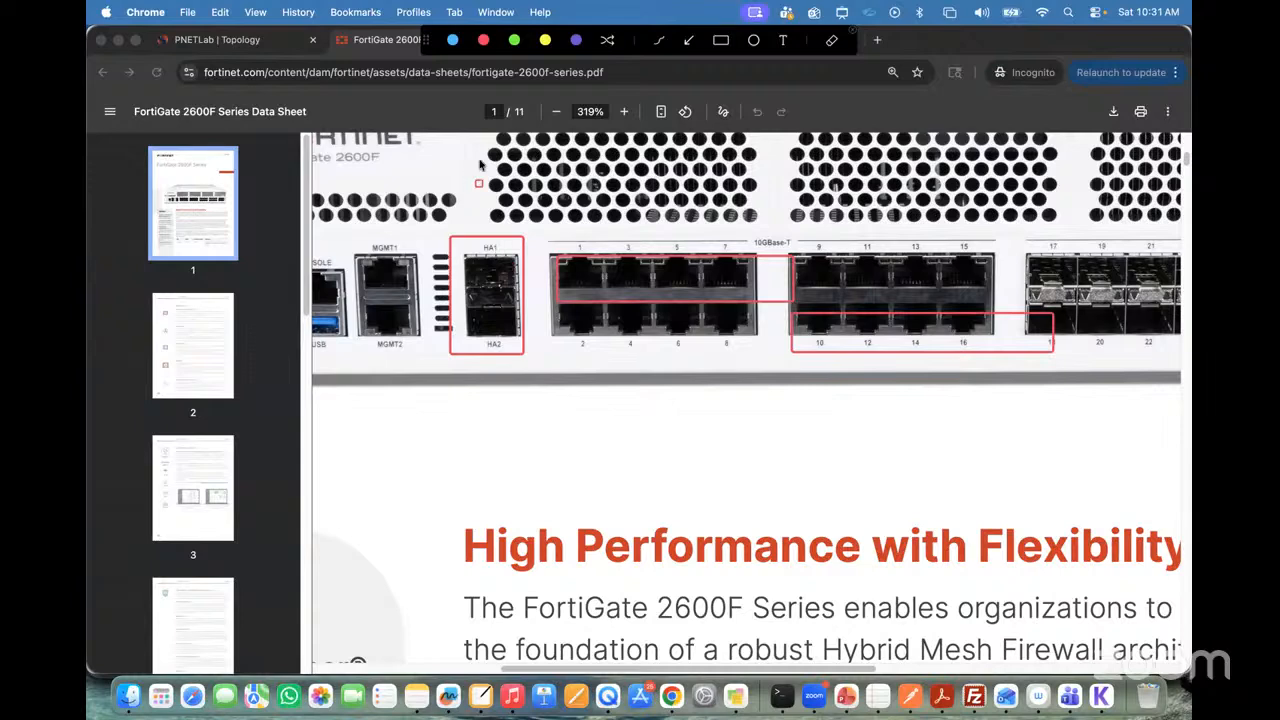
{"action": "left_click_drag", "start_coordinate": [460, 268], "coordinate": [539, 308]}
{"action": "left_click_drag", "start_coordinate": [460, 298], "coordinate": [522, 350]}
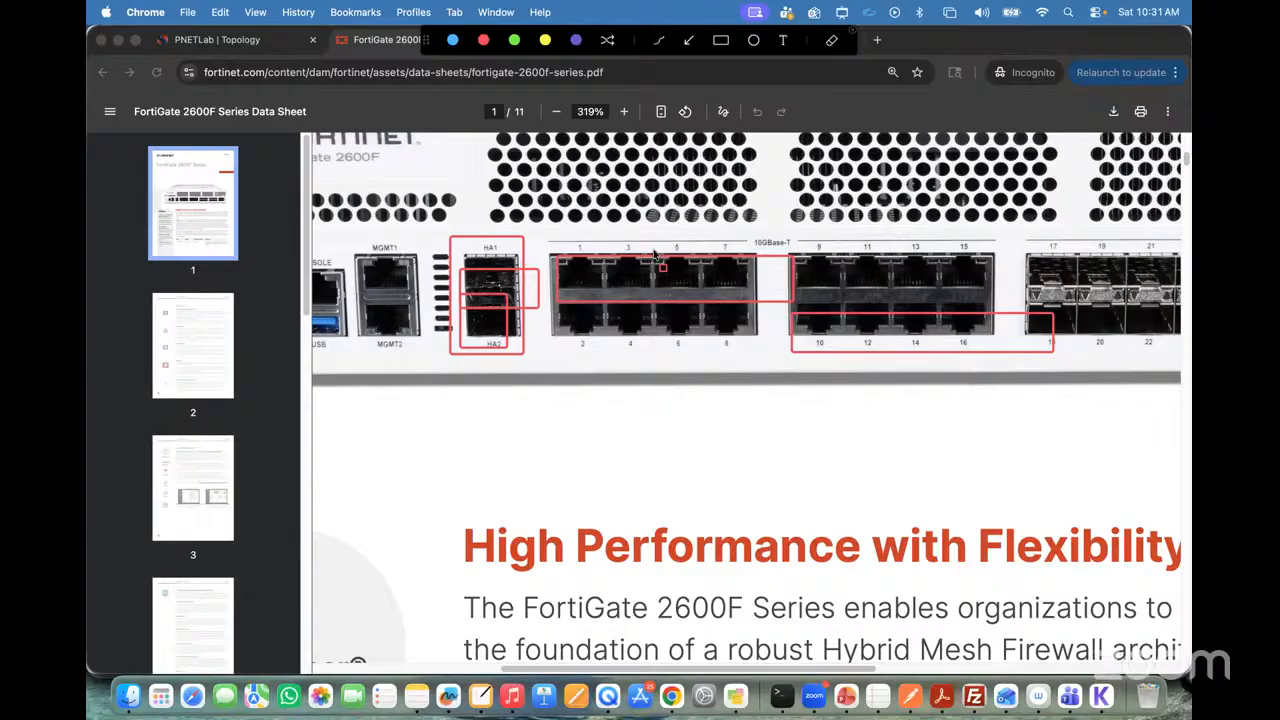
{"action": "left_click", "coordinate": [852, 31]}
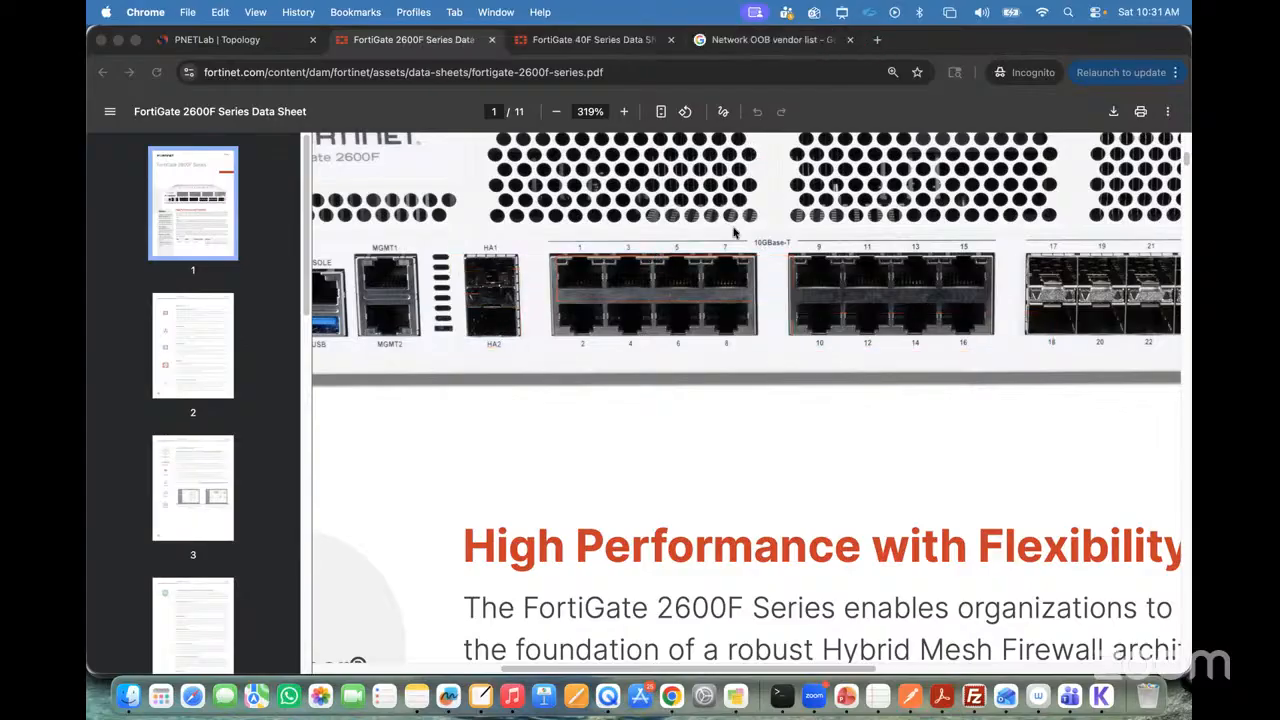
Step: Zoom the 2600F data sheet out to 250%, switch to NiBoard and clear its entire canvas
{"action": "left_click", "coordinate": [561, 112]}
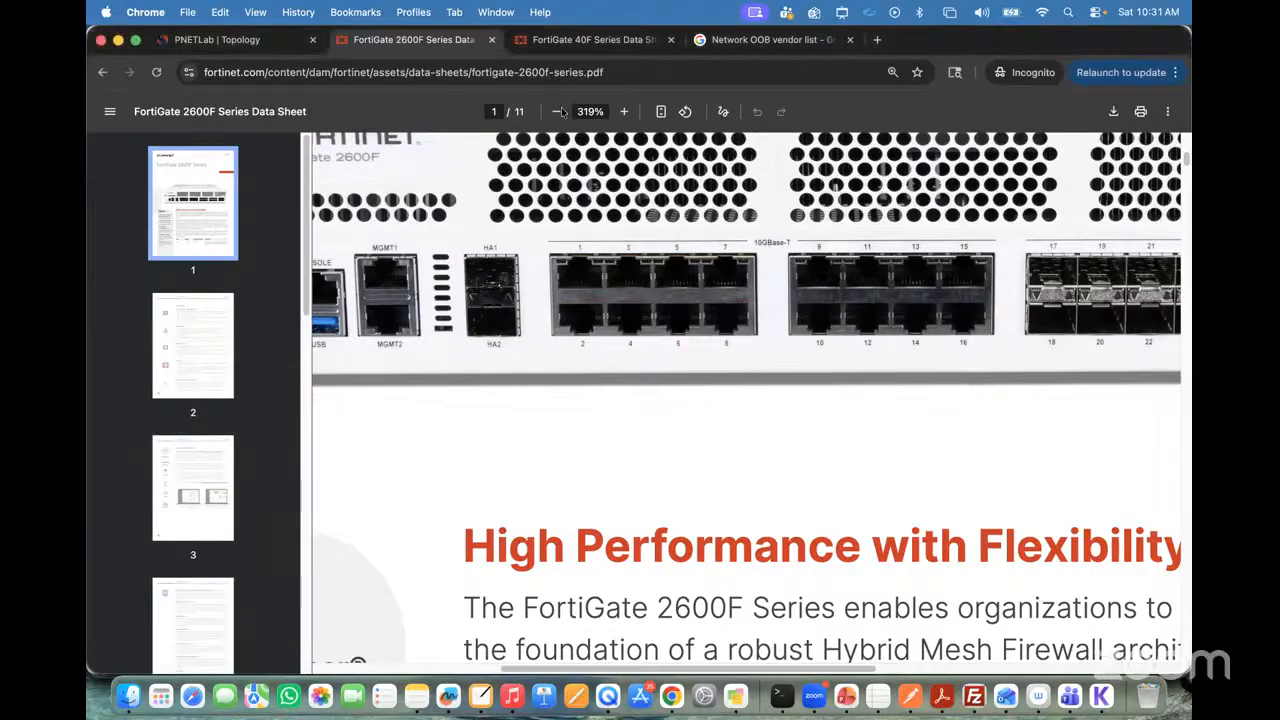
{"action": "left_click", "coordinate": [561, 112]}
{"action": "left_click", "coordinate": [558, 113]}
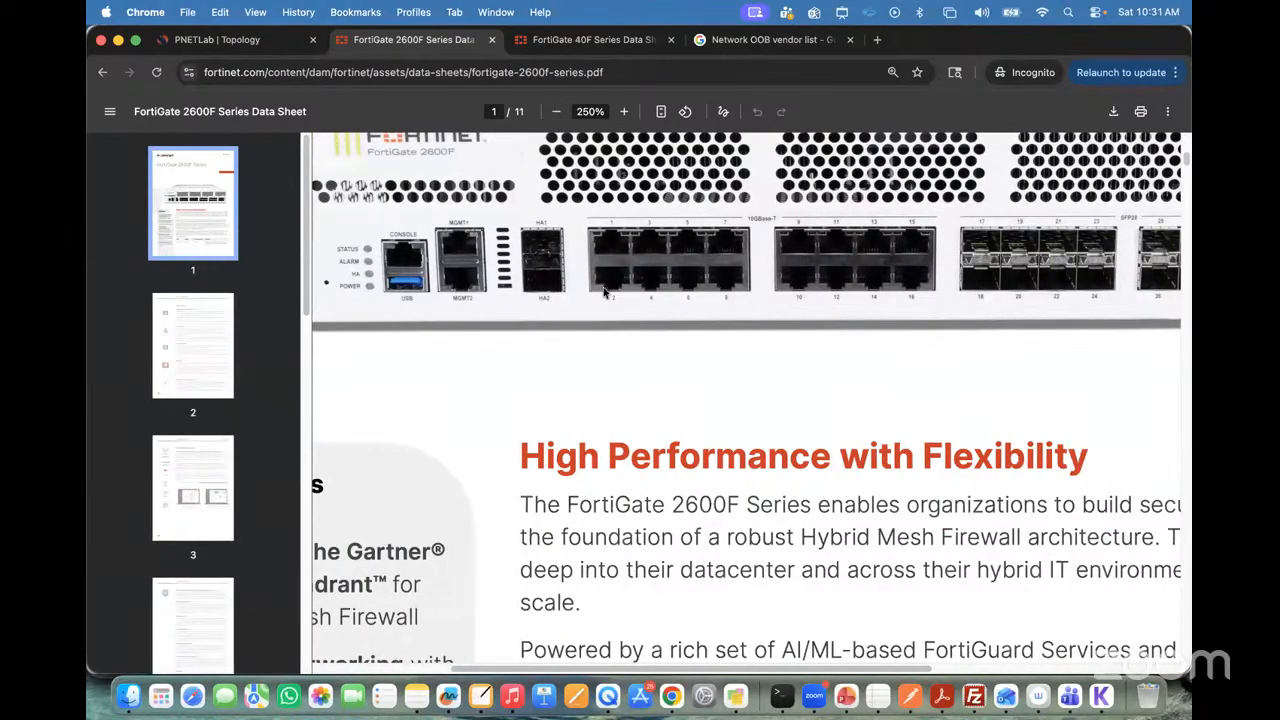
{"action": "left_click", "coordinate": [480, 696]}
{"action": "left_click", "coordinate": [1112, 80]}
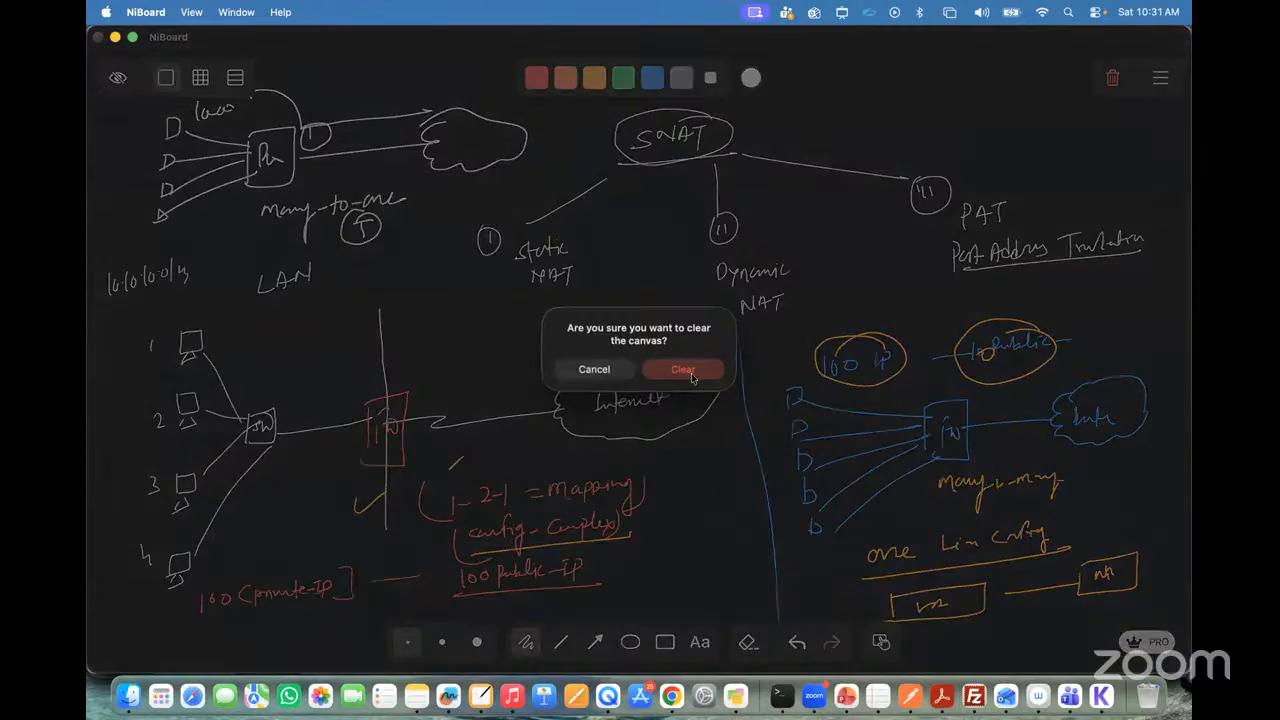
{"action": "left_click", "coordinate": [688, 371]}
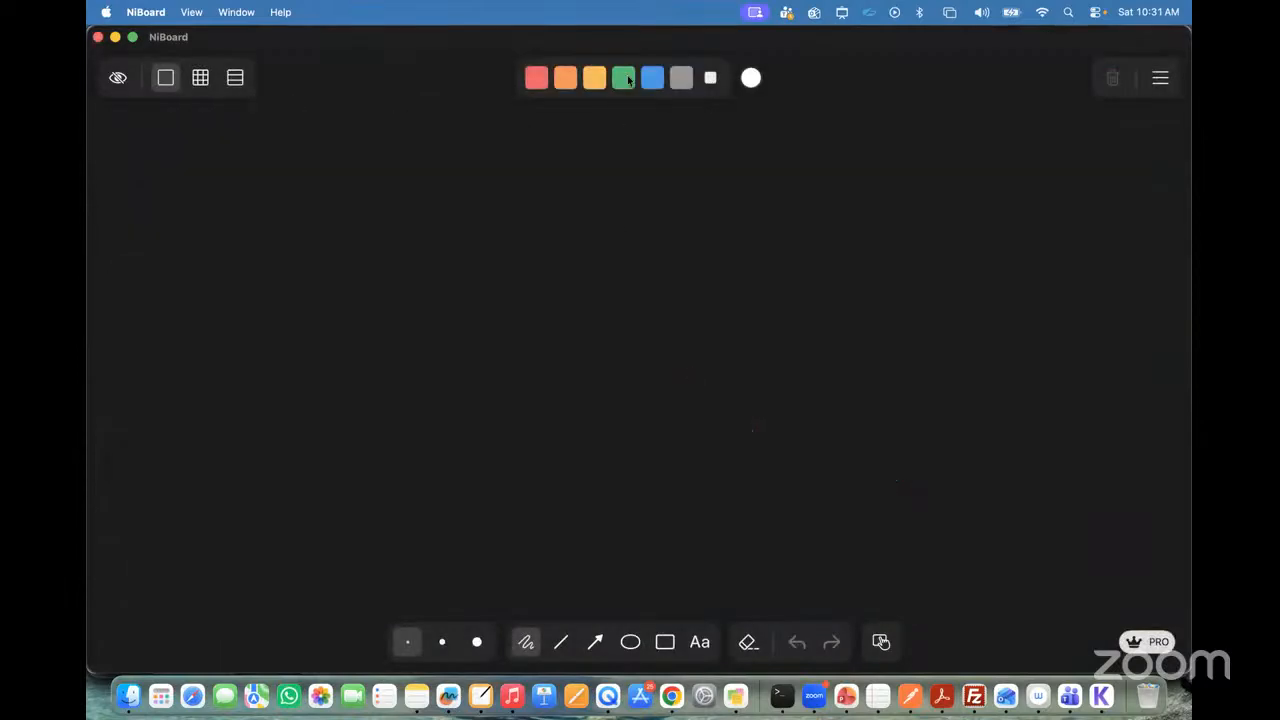
Step: Handwrite the heading OBB in yellow near the upper middle of the canvas and underline it
{"action": "left_click", "coordinate": [594, 80]}
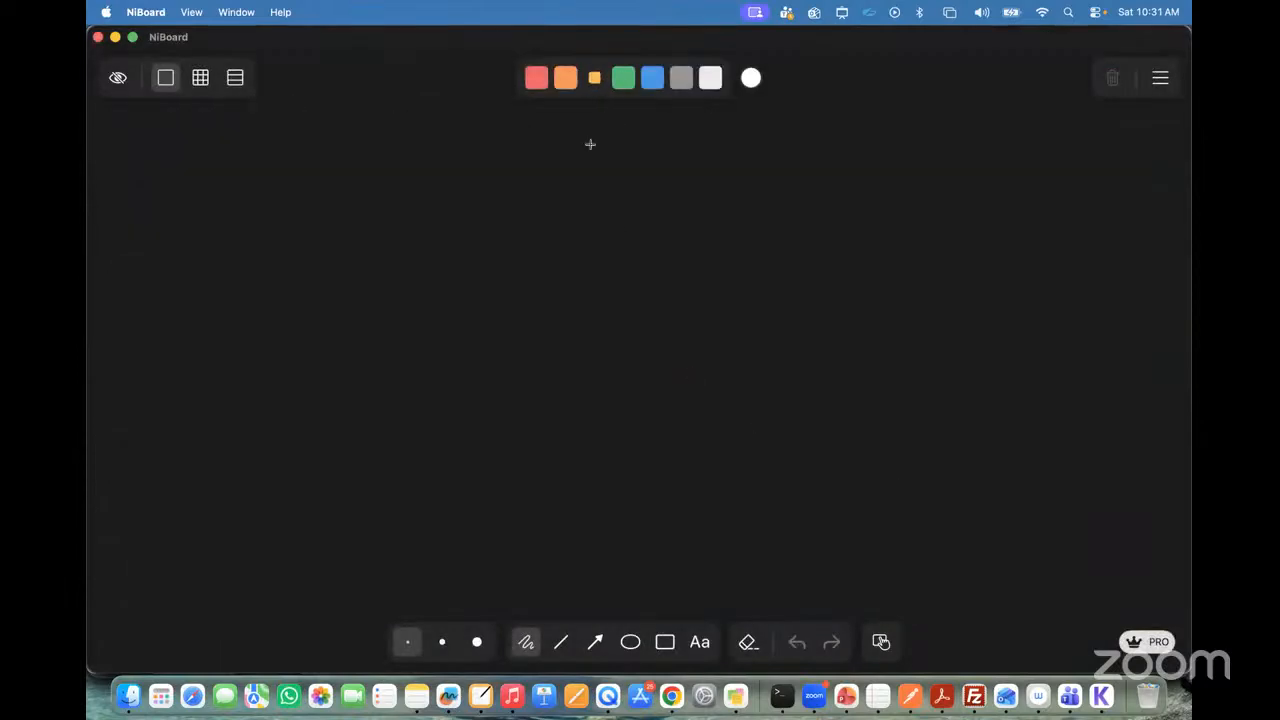
{"action": "left_click_drag", "start_coordinate": [609, 137], "coordinate": [609, 153]}
{"action": "mouse_move", "coordinate": [612, 137]}
{"action": "left_mouse_down"}
{"action": "mouse_move", "coordinate": [610, 153]}
{"action": "mouse_move", "coordinate": [626, 152]}
{"action": "left_mouse_up"}
{"action": "mouse_move", "coordinate": [627, 137]}
{"action": "left_mouse_down"}
{"action": "mouse_move", "coordinate": [638, 152]}
{"action": "mouse_move", "coordinate": [733, 155]}
{"action": "left_mouse_up"}
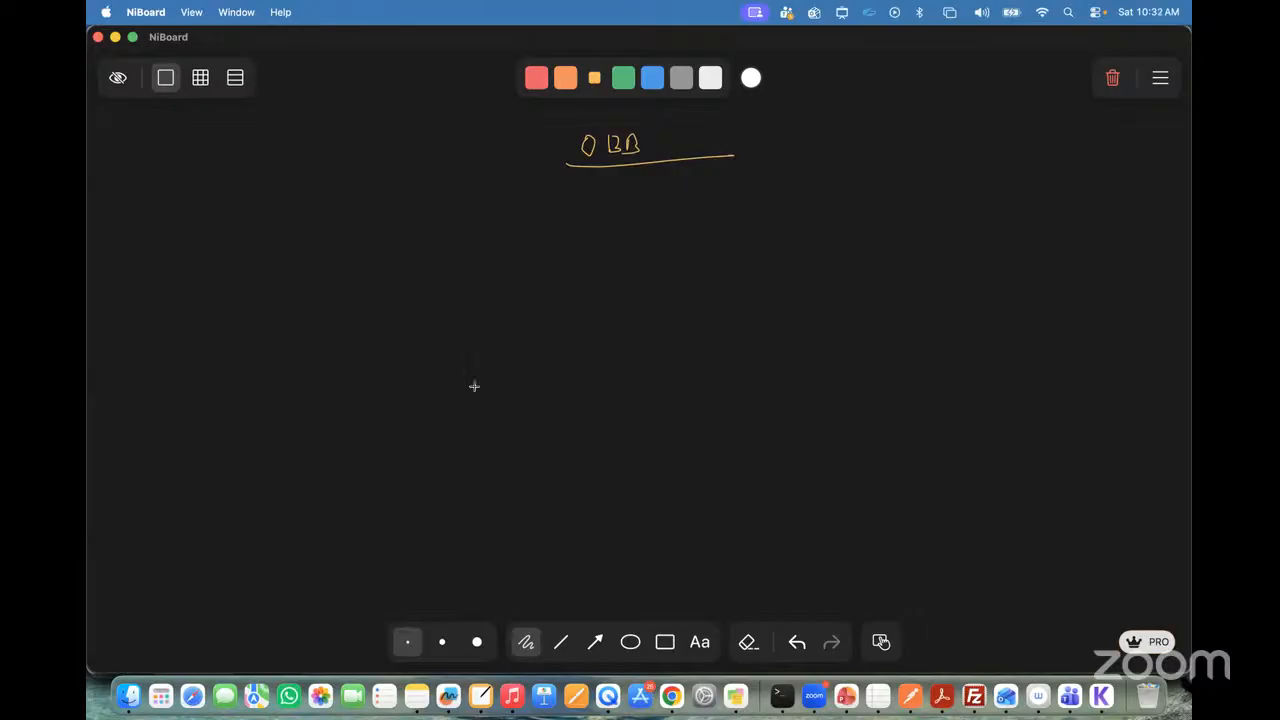
Step: Draw a wide yellow rectangle freehand in the middle of the canvas to represent the network device
{"action": "left_click_drag", "start_coordinate": [475, 355], "coordinate": [471, 409]}
{"action": "left_click_drag", "start_coordinate": [476, 353], "coordinate": [708, 342]}
{"action": "left_click_drag", "start_coordinate": [476, 412], "coordinate": [708, 397]}
{"action": "left_click_drag", "start_coordinate": [711, 343], "coordinate": [709, 396]}
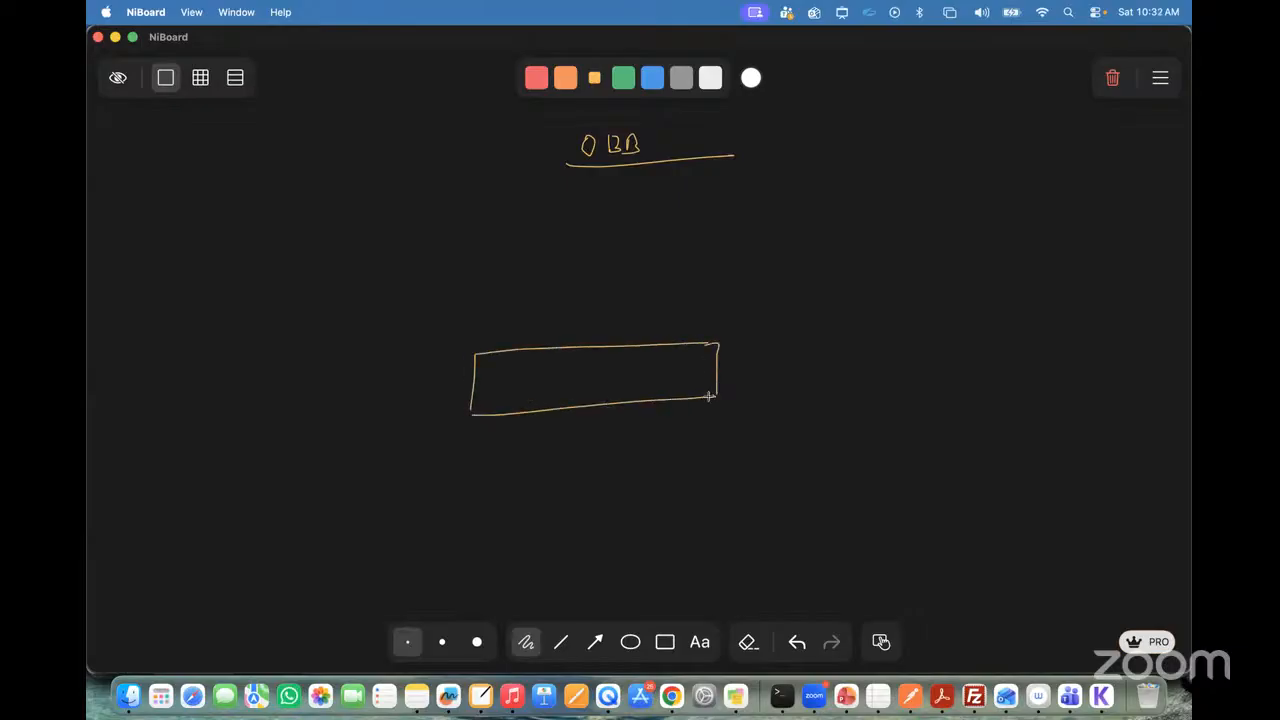
Step: Draw a green port inside the device, link it to a small computer below, and add an underlined Console port label
{"action": "left_click", "coordinate": [623, 77]}
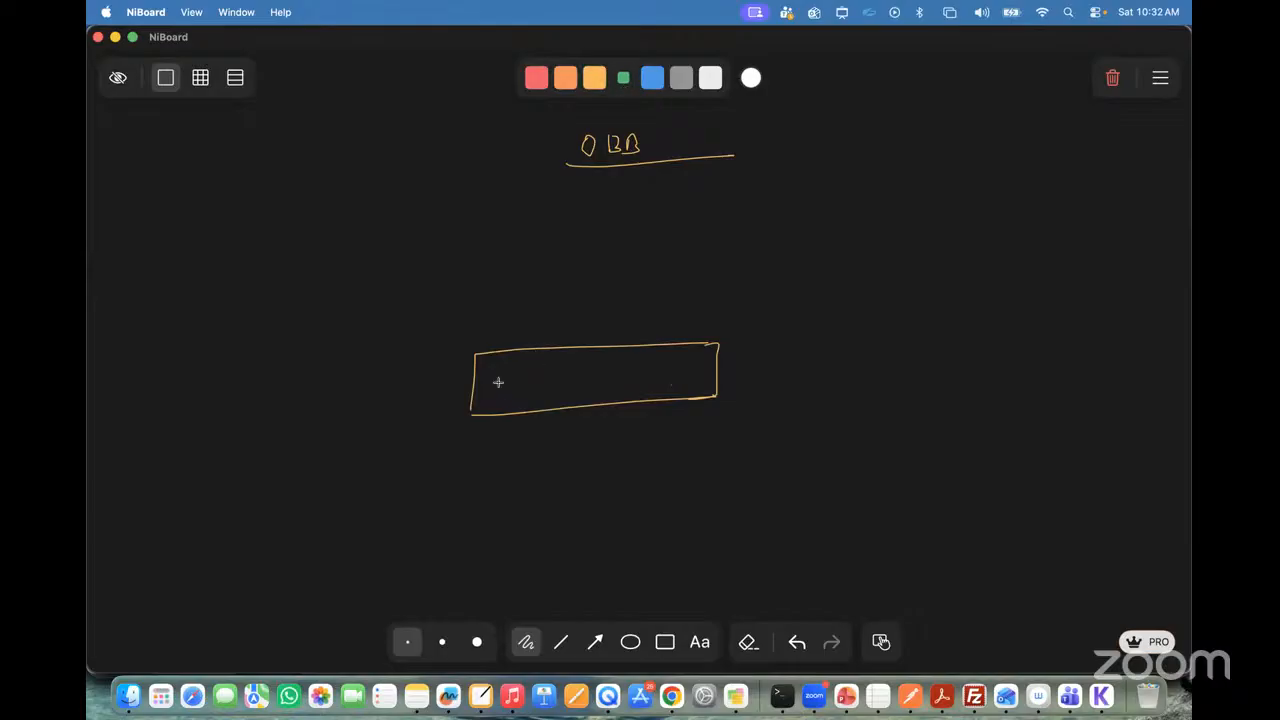
{"action": "mouse_move", "coordinate": [498, 397]}
{"action": "left_mouse_down"}
{"action": "mouse_move", "coordinate": [498, 371]}
{"action": "mouse_move", "coordinate": [533, 370]}
{"action": "mouse_move", "coordinate": [500, 397]}
{"action": "mouse_move", "coordinate": [516, 474]}
{"action": "mouse_move", "coordinate": [500, 508]}
{"action": "mouse_move", "coordinate": [607, 513]}
{"action": "left_mouse_up"}
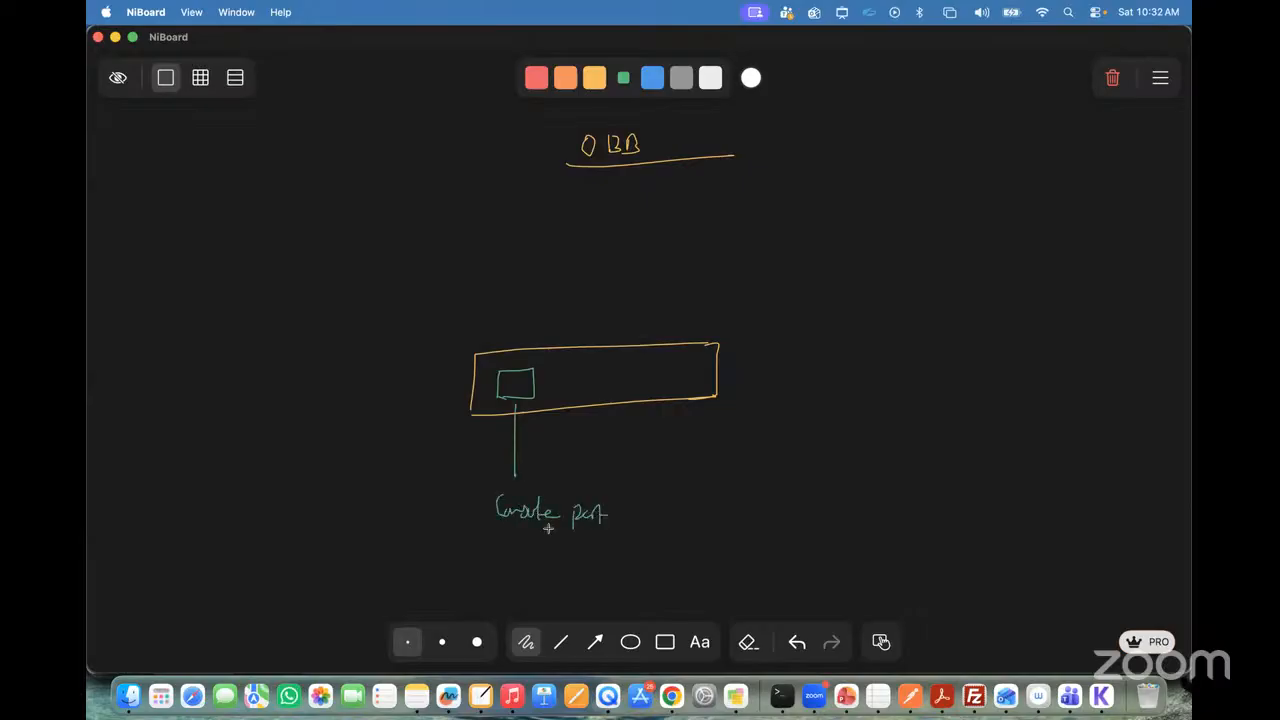
{"action": "left_click_drag", "start_coordinate": [504, 538], "coordinate": [626, 533]}
{"action": "mouse_move", "coordinate": [516, 477]}
{"action": "left_mouse_down"}
{"action": "mouse_move", "coordinate": [570, 476]}
{"action": "mouse_move", "coordinate": [586, 495]}
{"action": "left_mouse_up"}
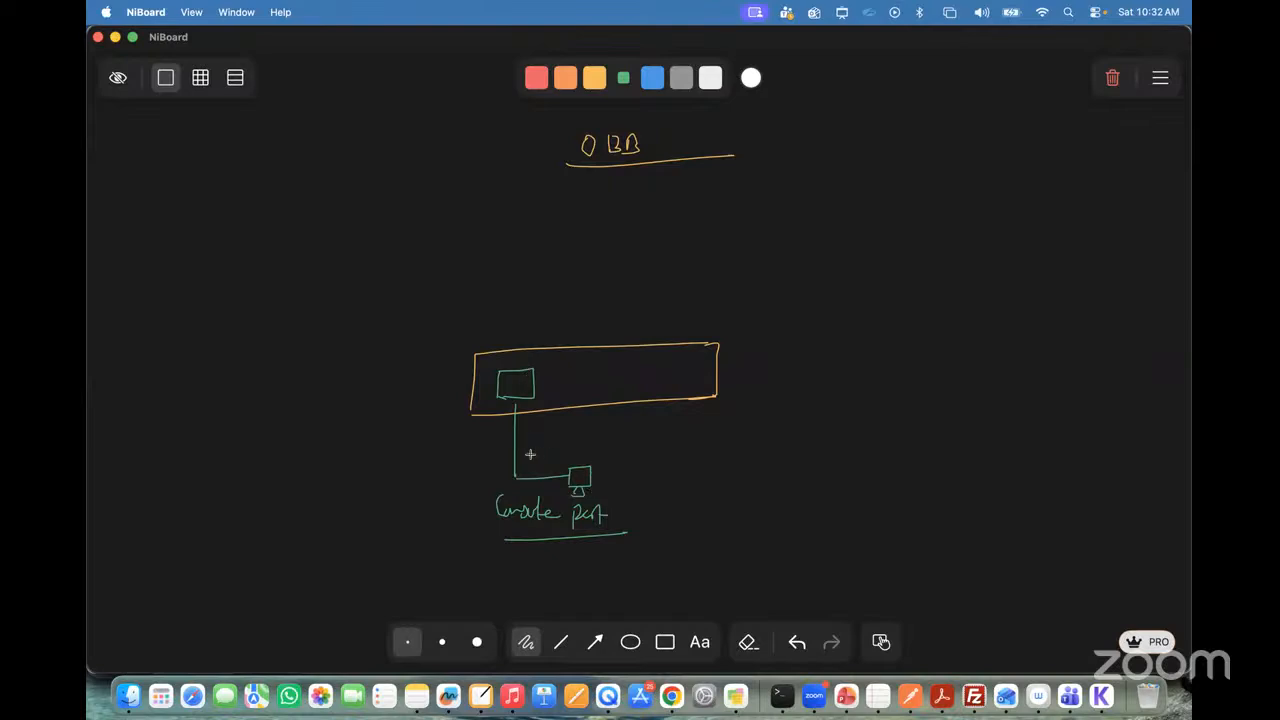
Step: Label the link to the computer as Console cable and handwrite (CLI) beside the computer
{"action": "left_click_drag", "start_coordinate": [518, 454], "coordinate": [622, 444]}
{"action": "left_click_drag", "start_coordinate": [618, 474], "coordinate": [665, 484]}
{"action": "left_click_drag", "start_coordinate": [615, 466], "coordinate": [614, 487]}
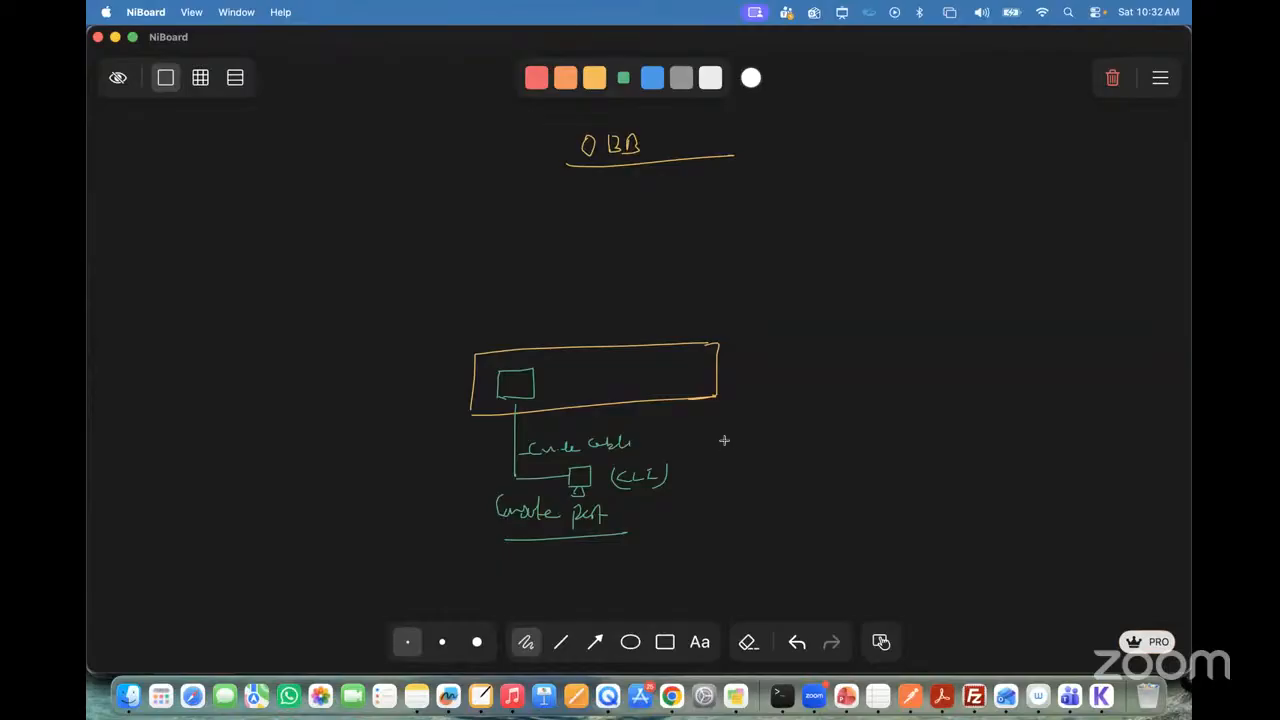
Step: Draw a bracket after the CLI note and handwrite Remote Access via SSH/Telnet, underlining Remote Access
{"action": "mouse_move", "coordinate": [703, 437]}
{"action": "left_mouse_down"}
{"action": "mouse_move", "coordinate": [686, 480]}
{"action": "mouse_move", "coordinate": [768, 450]}
{"action": "mouse_move", "coordinate": [838, 458]}
{"action": "left_mouse_up"}
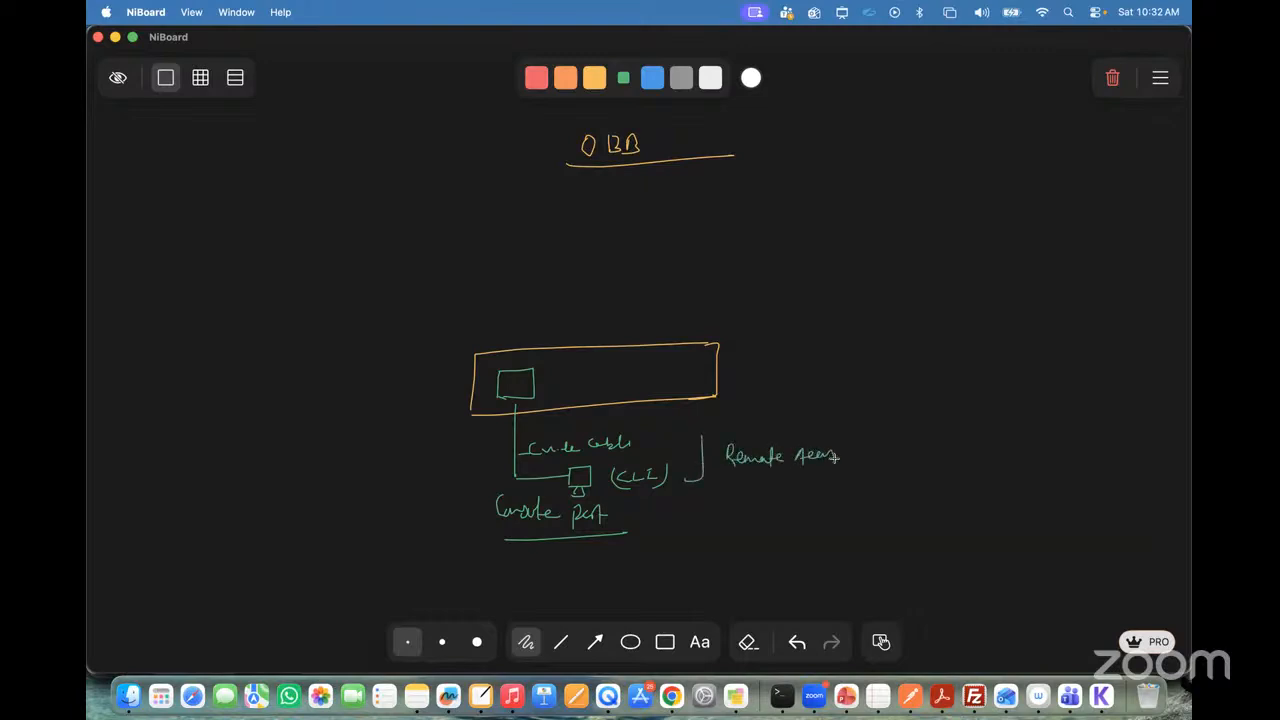
{"action": "mouse_move", "coordinate": [716, 478]}
{"action": "left_mouse_down"}
{"action": "mouse_move", "coordinate": [858, 466]}
{"action": "mouse_move", "coordinate": [877, 449]}
{"action": "mouse_move", "coordinate": [952, 455]}
{"action": "mouse_move", "coordinate": [955, 477]}
{"action": "mouse_move", "coordinate": [981, 451]}
{"action": "left_mouse_up"}
{"action": "left_click_drag", "start_coordinate": [975, 452], "coordinate": [975, 467]}
{"action": "left_click_drag", "start_coordinate": [982, 461], "coordinate": [1046, 456]}
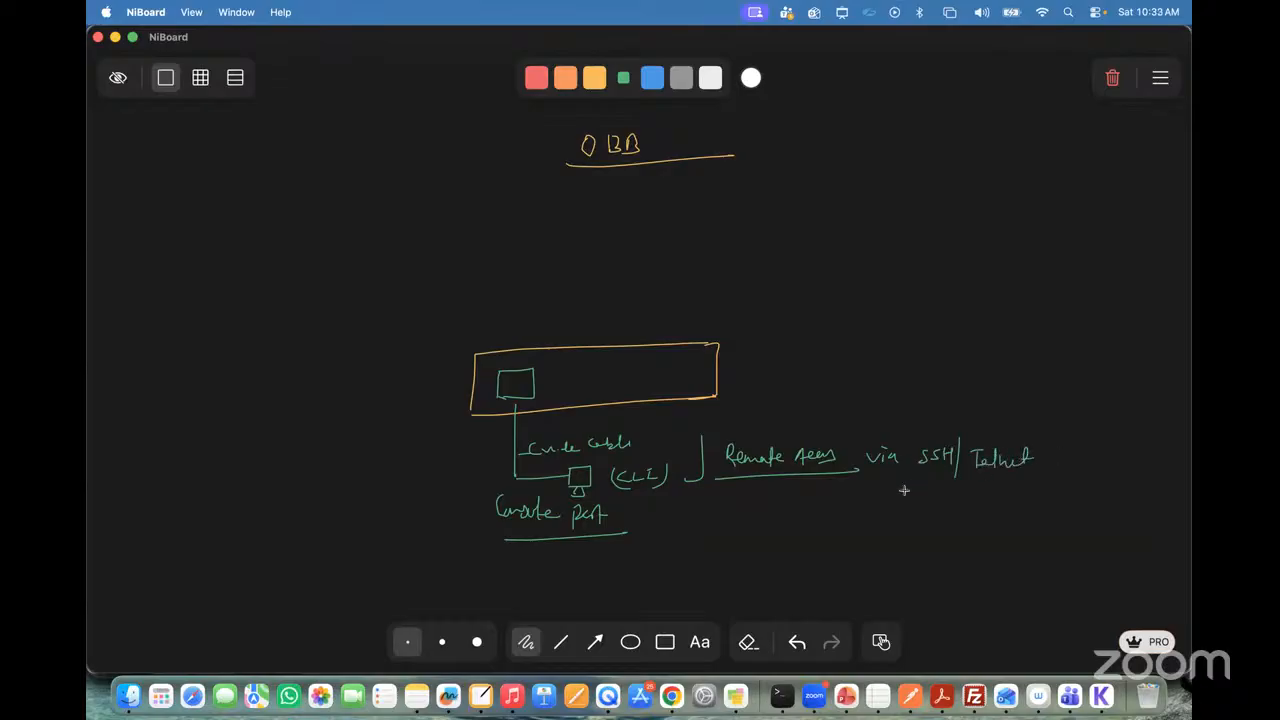
Step: Underline the SSH/Telnet note and handwrite GUI [HTTP/HTTPS] beneath it
{"action": "left_click_drag", "start_coordinate": [904, 490], "coordinate": [1062, 483]}
{"action": "mouse_move", "coordinate": [950, 504]}
{"action": "left_mouse_down"}
{"action": "mouse_move", "coordinate": [946, 524]}
{"action": "mouse_move", "coordinate": [969, 506]}
{"action": "mouse_move", "coordinate": [992, 522]}
{"action": "mouse_move", "coordinate": [1036, 502]}
{"action": "mouse_move", "coordinate": [1030, 513]}
{"action": "mouse_move", "coordinate": [1047, 510]}
{"action": "mouse_move", "coordinate": [1054, 527]}
{"action": "mouse_move", "coordinate": [1082, 503]}
{"action": "mouse_move", "coordinate": [1068, 518]}
{"action": "mouse_move", "coordinate": [1118, 501]}
{"action": "left_mouse_up"}
{"action": "mouse_move", "coordinate": [1110, 503]}
{"action": "left_mouse_down"}
{"action": "mouse_move", "coordinate": [1110, 518]}
{"action": "mouse_move", "coordinate": [1142, 519]}
{"action": "left_mouse_up"}
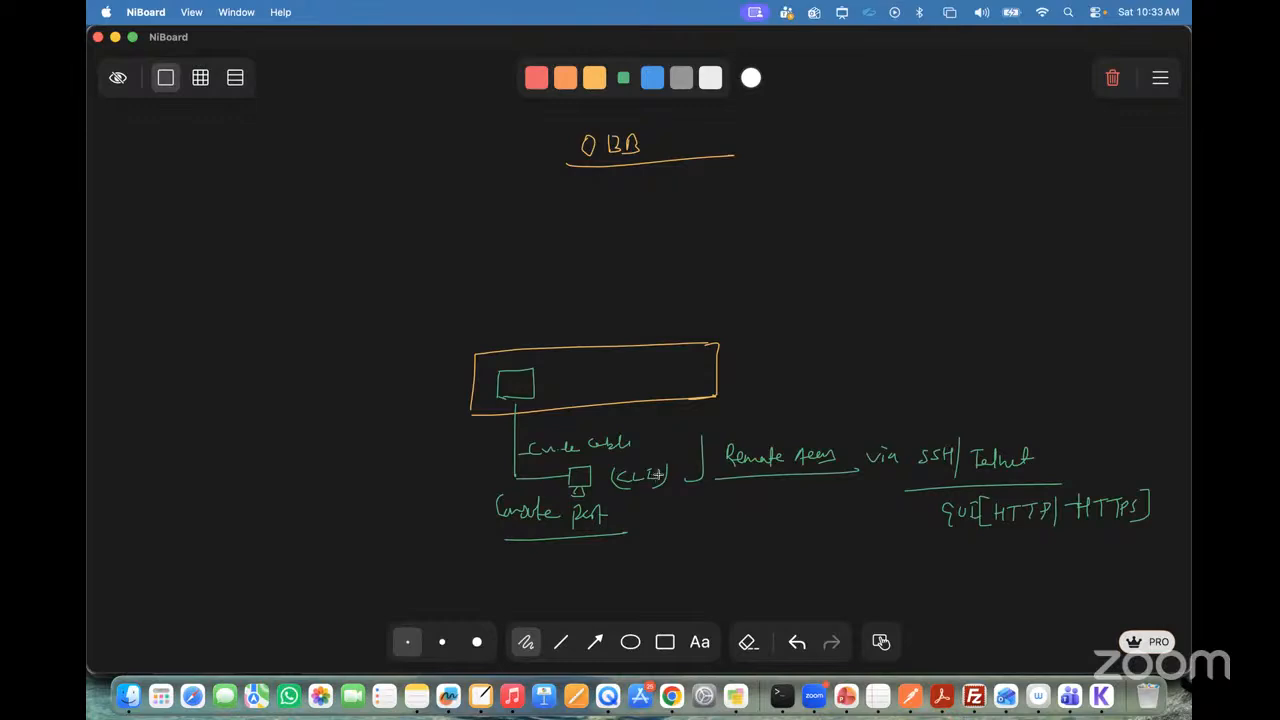
Step: Draw a second port on the device, connect it to a WAN cloud, and link the cloud to the SSH/Telnet note
{"action": "mouse_move", "coordinate": [605, 365]}
{"action": "left_mouse_down"}
{"action": "mouse_move", "coordinate": [604, 391]}
{"action": "mouse_move", "coordinate": [633, 386]}
{"action": "mouse_move", "coordinate": [685, 290]}
{"action": "left_mouse_up"}
{"action": "mouse_move", "coordinate": [688, 263]}
{"action": "left_mouse_down"}
{"action": "mouse_move", "coordinate": [776, 290]}
{"action": "mouse_move", "coordinate": [692, 277]}
{"action": "mouse_move", "coordinate": [737, 267]}
{"action": "mouse_move", "coordinate": [995, 428]}
{"action": "left_mouse_up"}
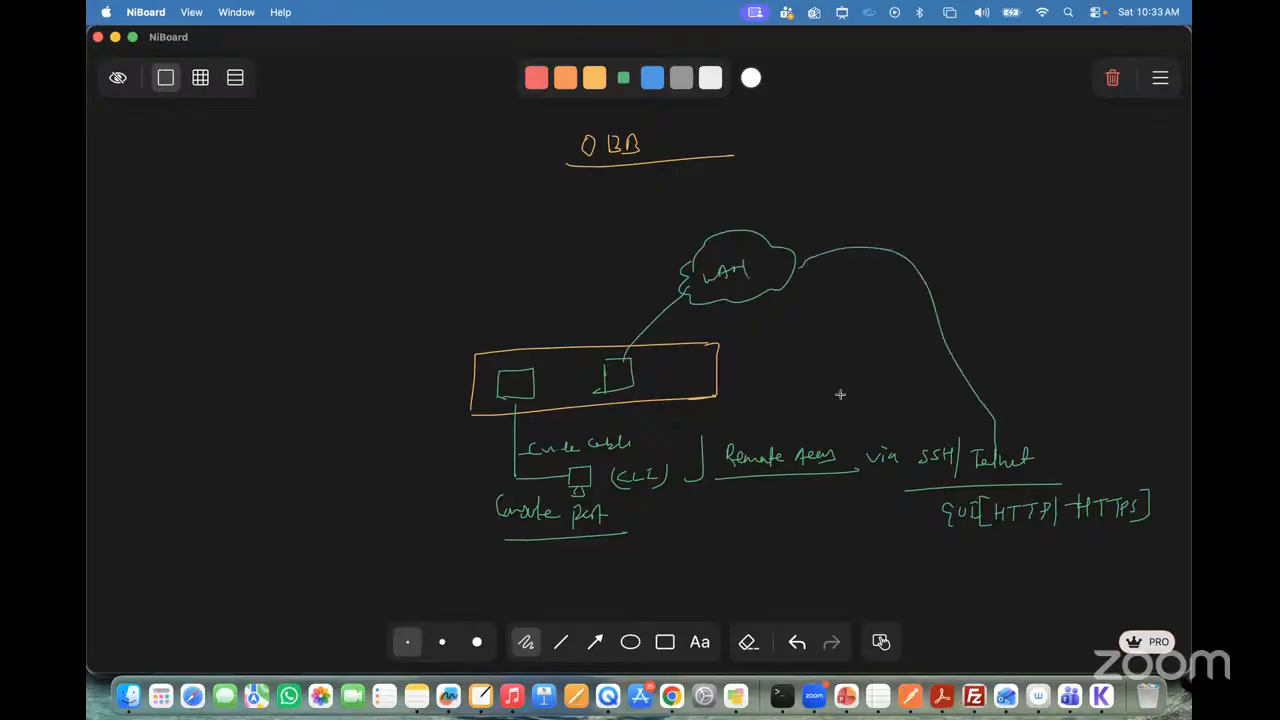
Step: Cross out the WAN link in yellow and draw a separate cloud labelled ISP/4G/5G at the diagram's upper left
{"action": "left_click", "coordinate": [594, 78]}
{"action": "mouse_move", "coordinate": [641, 304]}
{"action": "left_mouse_down"}
{"action": "mouse_move", "coordinate": [660, 327]}
{"action": "mouse_move", "coordinate": [647, 328]}
{"action": "left_mouse_up"}
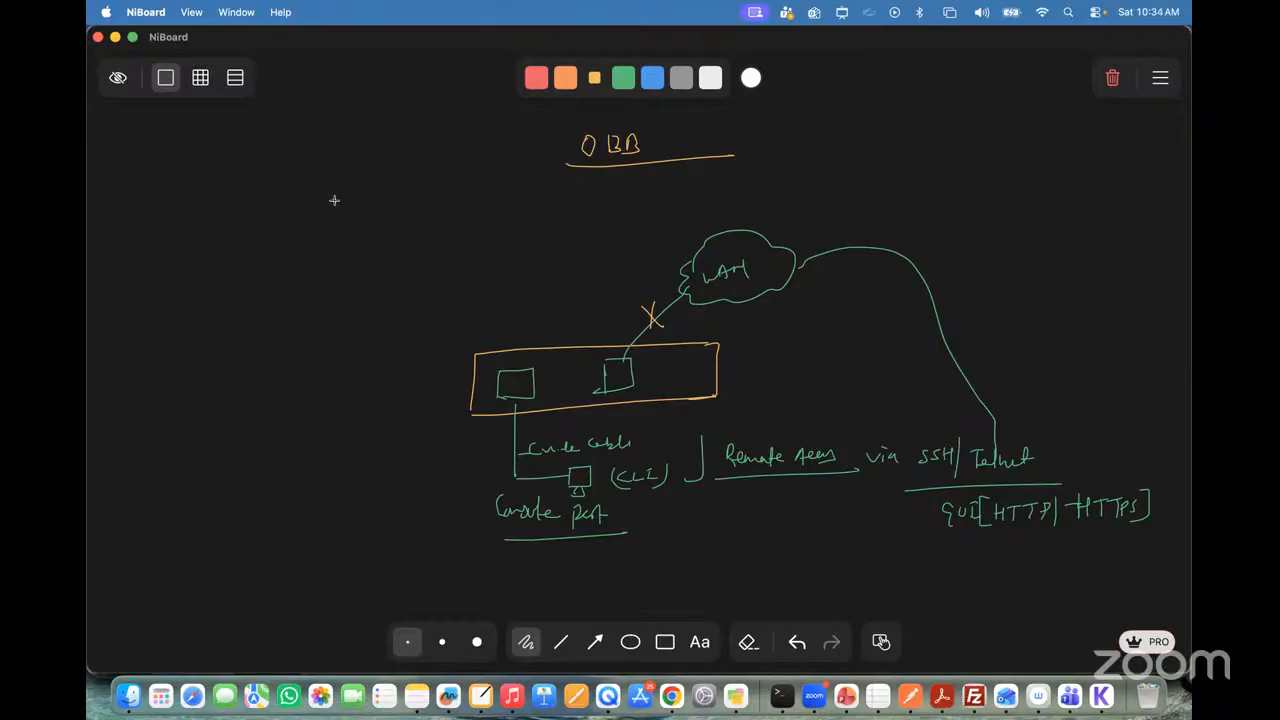
{"action": "mouse_move", "coordinate": [324, 186]}
{"action": "left_mouse_down"}
{"action": "mouse_move", "coordinate": [317, 203]}
{"action": "mouse_move", "coordinate": [354, 223]}
{"action": "mouse_move", "coordinate": [406, 203]}
{"action": "mouse_move", "coordinate": [424, 160]}
{"action": "mouse_move", "coordinate": [324, 188]}
{"action": "mouse_move", "coordinate": [337, 204]}
{"action": "mouse_move", "coordinate": [352, 197]}
{"action": "mouse_move", "coordinate": [364, 228]}
{"action": "left_mouse_up"}
{"action": "mouse_move", "coordinate": [368, 184]}
{"action": "left_mouse_down"}
{"action": "mouse_move", "coordinate": [374, 208]}
{"action": "mouse_move", "coordinate": [412, 200]}
{"action": "left_mouse_up"}
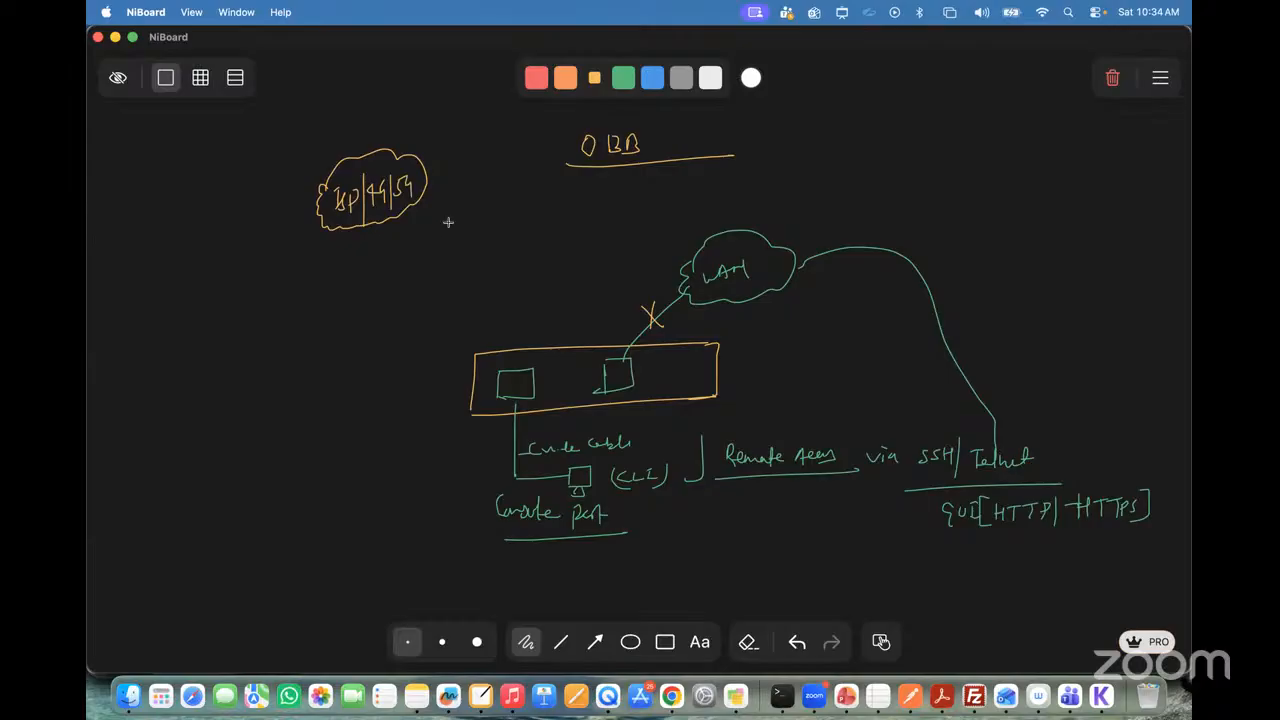
Step: Draw a blue device labelled OBB, link it to the ISP cloud, and connect its port to the firewall's console port
{"action": "left_click", "coordinate": [652, 77]}
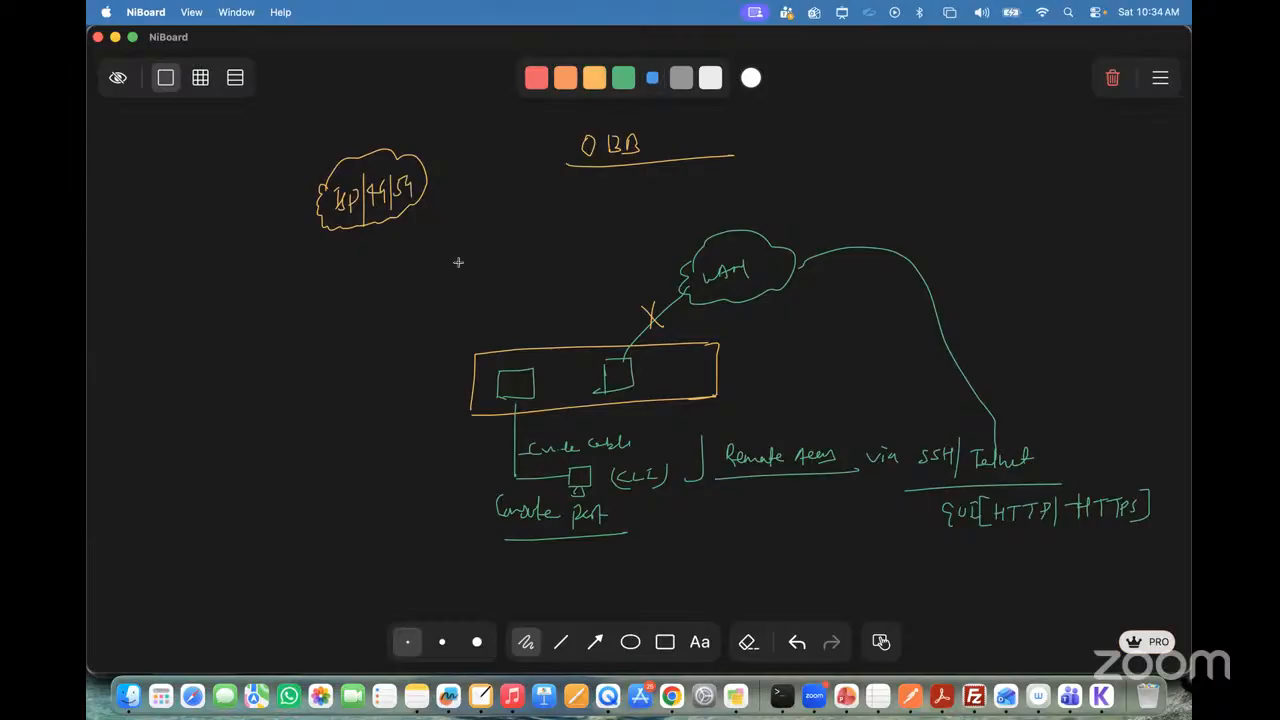
{"action": "mouse_move", "coordinate": [458, 262]}
{"action": "left_mouse_down"}
{"action": "mouse_move", "coordinate": [460, 250]}
{"action": "mouse_move", "coordinate": [549, 263]}
{"action": "mouse_move", "coordinate": [462, 283]}
{"action": "left_mouse_up"}
{"action": "mouse_move", "coordinate": [424, 197]}
{"action": "left_mouse_down"}
{"action": "mouse_move", "coordinate": [491, 206]}
{"action": "mouse_move", "coordinate": [500, 236]}
{"action": "left_mouse_up"}
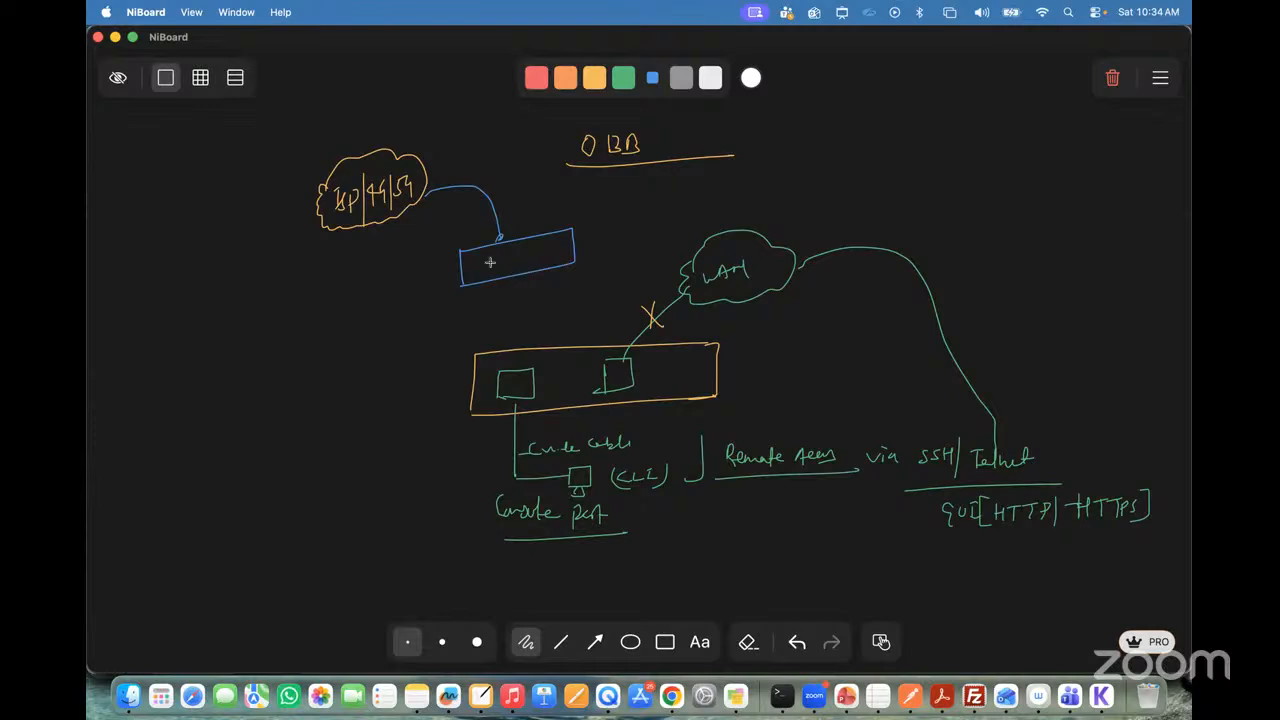
{"action": "left_click_drag", "start_coordinate": [517, 220], "coordinate": [540, 229]}
{"action": "left_click_drag", "start_coordinate": [478, 262], "coordinate": [478, 273]}
{"action": "mouse_move", "coordinate": [479, 261]}
{"action": "left_mouse_down"}
{"action": "mouse_move", "coordinate": [490, 260]}
{"action": "mouse_move", "coordinate": [508, 370]}
{"action": "left_mouse_up"}
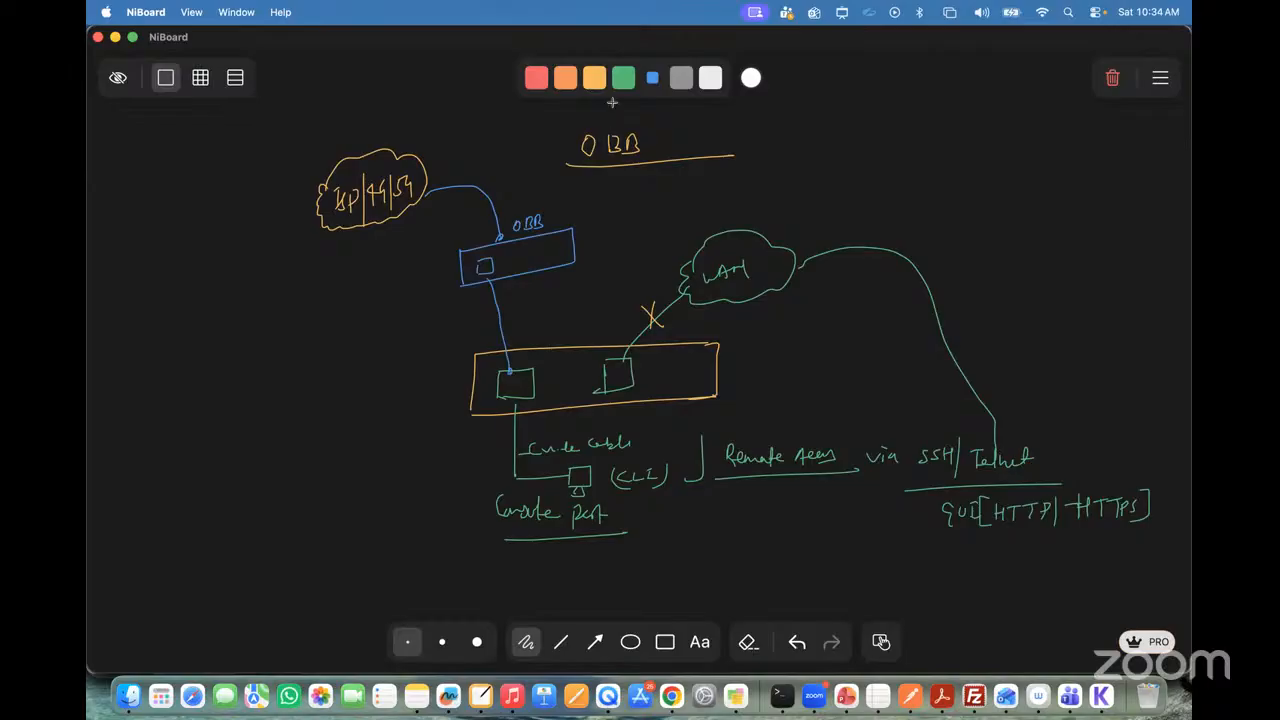
Step: Erase the console cable, computer and CLI note, and redraw the gap in the firewall's lower outline in yellow
{"action": "left_click", "coordinate": [747, 641]}
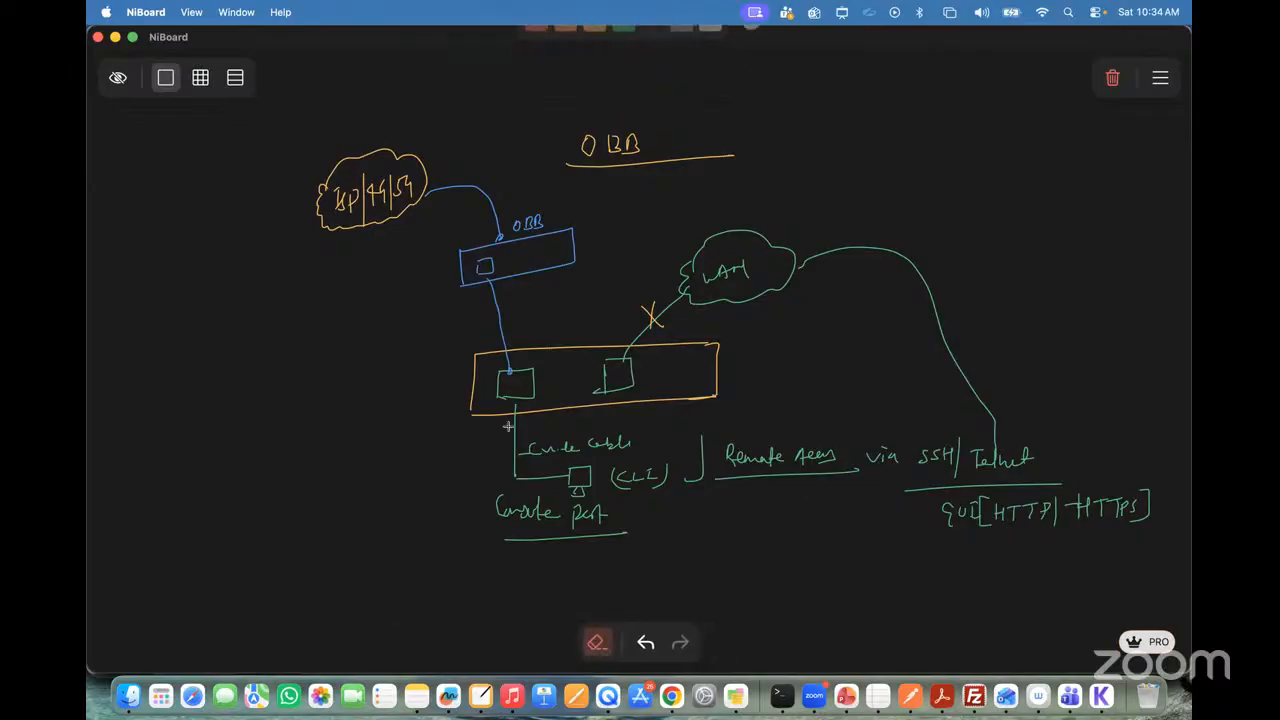
{"action": "mouse_move", "coordinate": [512, 416]}
{"action": "left_mouse_down"}
{"action": "mouse_move", "coordinate": [538, 477]}
{"action": "mouse_move", "coordinate": [588, 468]}
{"action": "mouse_move", "coordinate": [605, 448]}
{"action": "mouse_move", "coordinate": [620, 478]}
{"action": "left_mouse_up"}
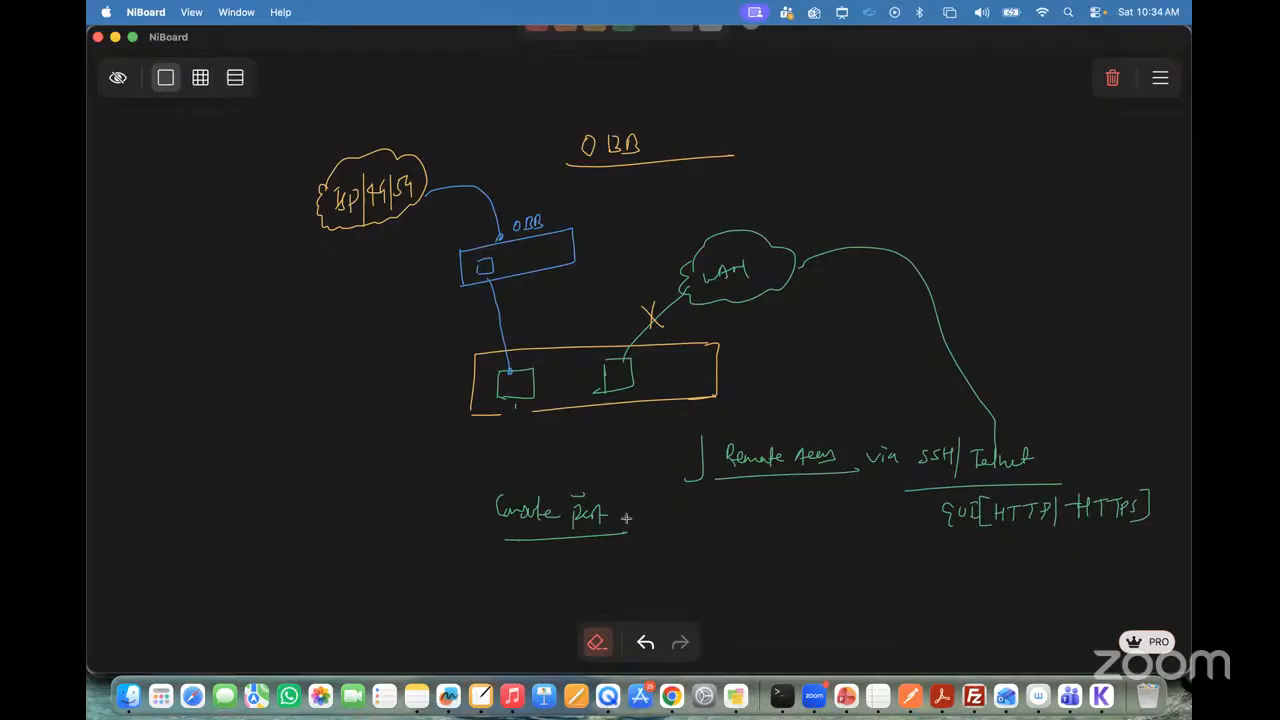
{"action": "left_click", "coordinate": [596, 641]}
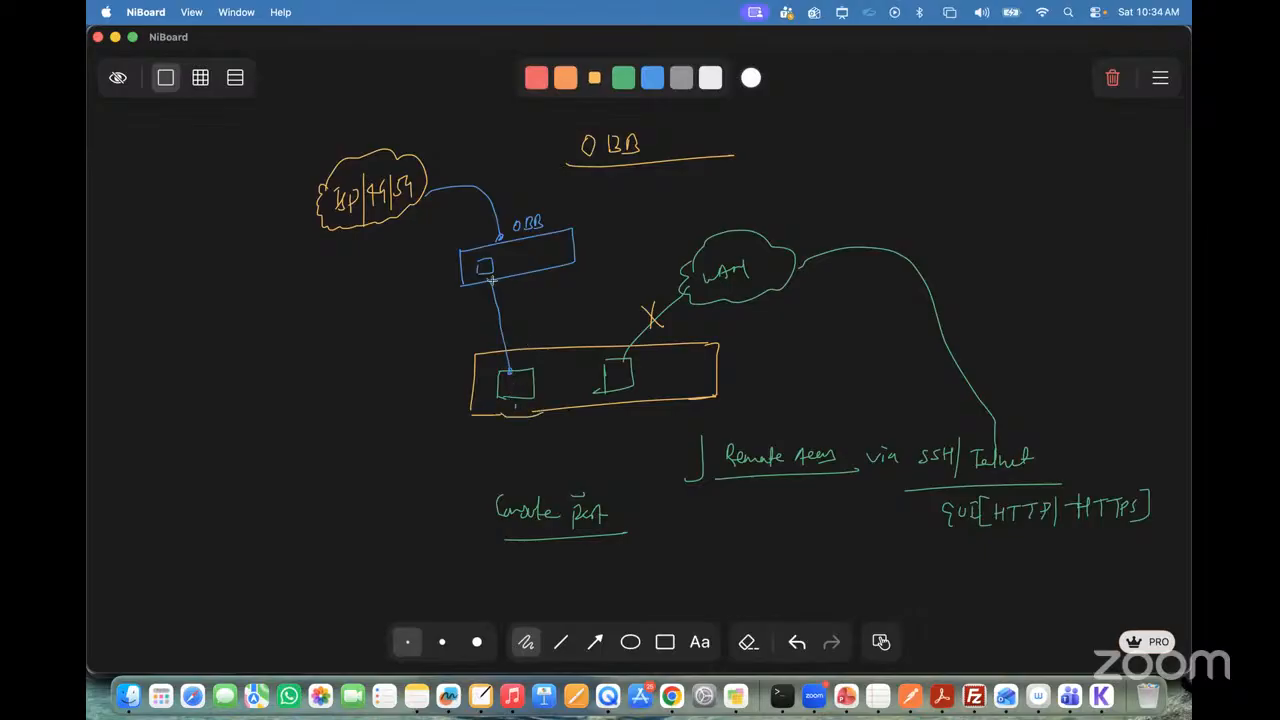
Step: Draw a yellow line down from the ISP cloud and handwrite an underlined URL at its end
{"action": "left_click_drag", "start_coordinate": [493, 275], "coordinate": [491, 278]}
{"action": "left_click_drag", "start_coordinate": [320, 233], "coordinate": [237, 277]}
{"action": "left_click_drag", "start_coordinate": [139, 321], "coordinate": [213, 321]}
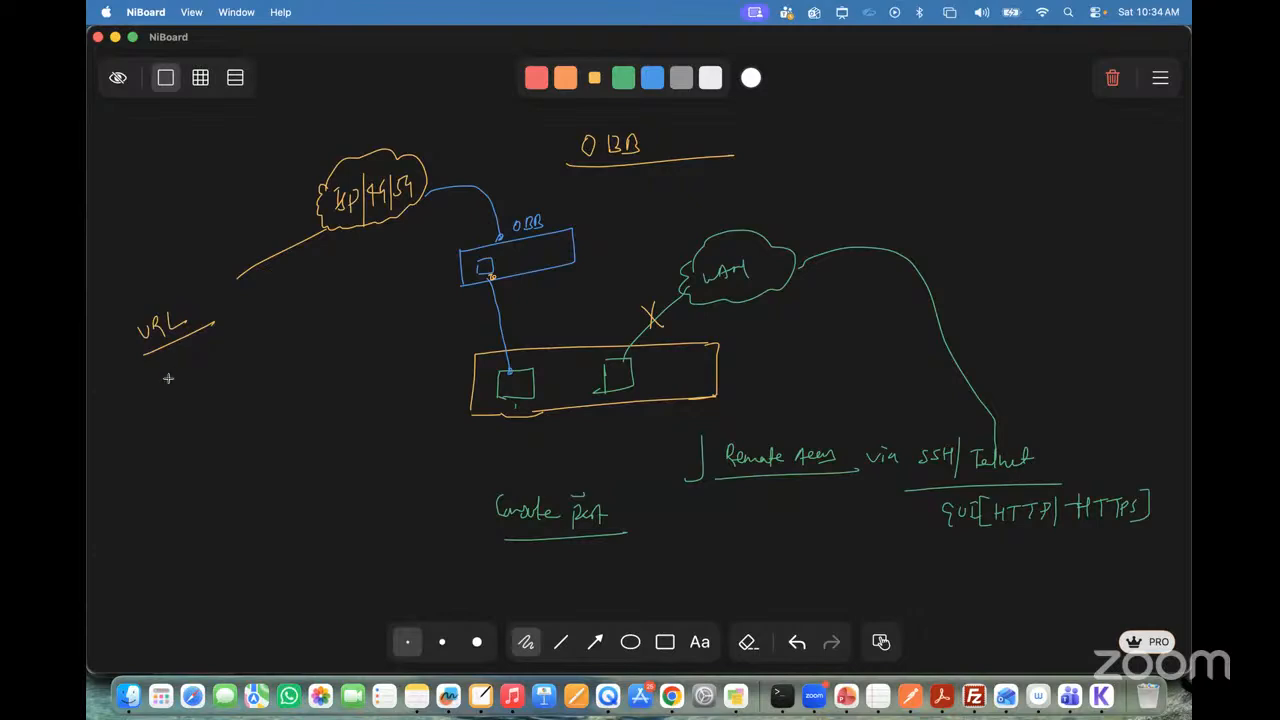
Step: Draw a column of five device marks beneath URL with a line beside each, and handwrite Console next to the first
{"action": "left_click_drag", "start_coordinate": [161, 418], "coordinate": [162, 418]}
{"action": "left_click_drag", "start_coordinate": [161, 464], "coordinate": [162, 474]}
{"action": "left_click_drag", "start_coordinate": [159, 511], "coordinate": [149, 530]}
{"action": "left_click_drag", "start_coordinate": [153, 570], "coordinate": [160, 608]}
{"action": "left_click_drag", "start_coordinate": [193, 405], "coordinate": [230, 397]}
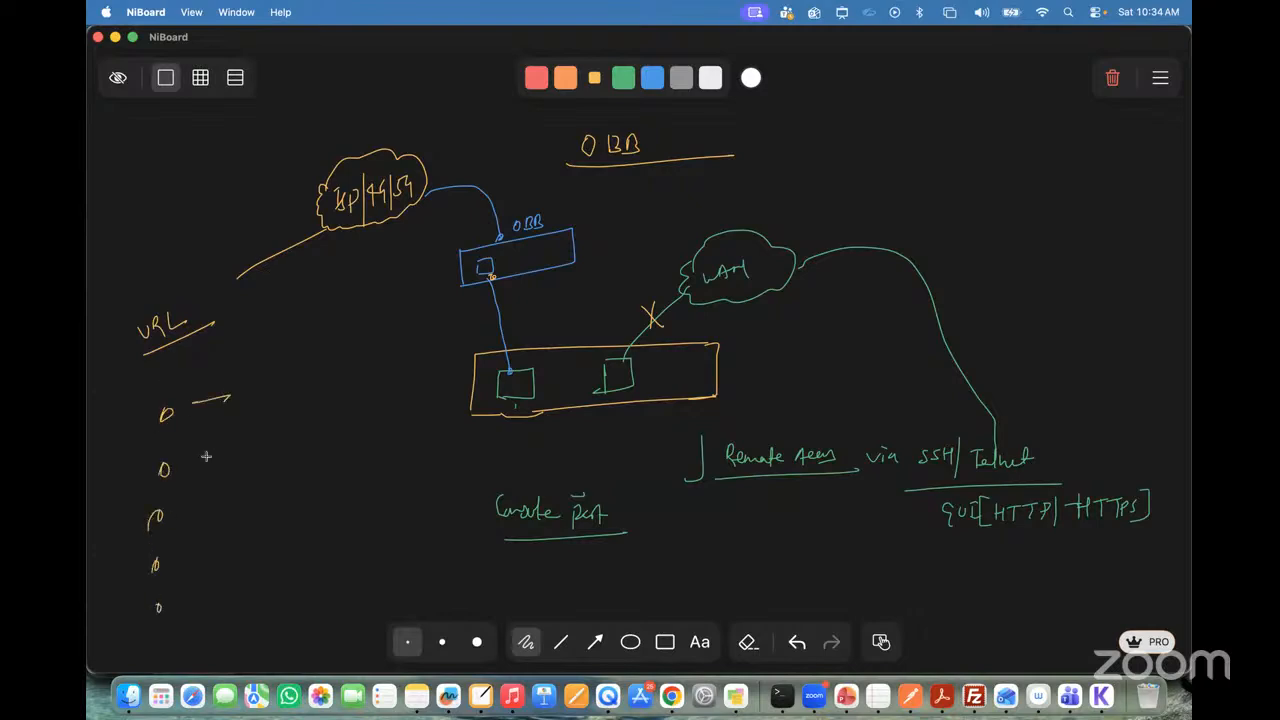
{"action": "left_click_drag", "start_coordinate": [193, 467], "coordinate": [222, 458]}
{"action": "left_click_drag", "start_coordinate": [186, 518], "coordinate": [211, 508]}
{"action": "left_click_drag", "start_coordinate": [181, 556], "coordinate": [196, 549]}
{"action": "left_click_drag", "start_coordinate": [174, 604], "coordinate": [205, 597]}
{"action": "mouse_move", "coordinate": [257, 382]}
{"action": "left_mouse_down"}
{"action": "mouse_move", "coordinate": [272, 398]}
{"action": "mouse_move", "coordinate": [308, 395]}
{"action": "left_mouse_up"}
{"action": "left_click_drag", "start_coordinate": [255, 442], "coordinate": [281, 434]}
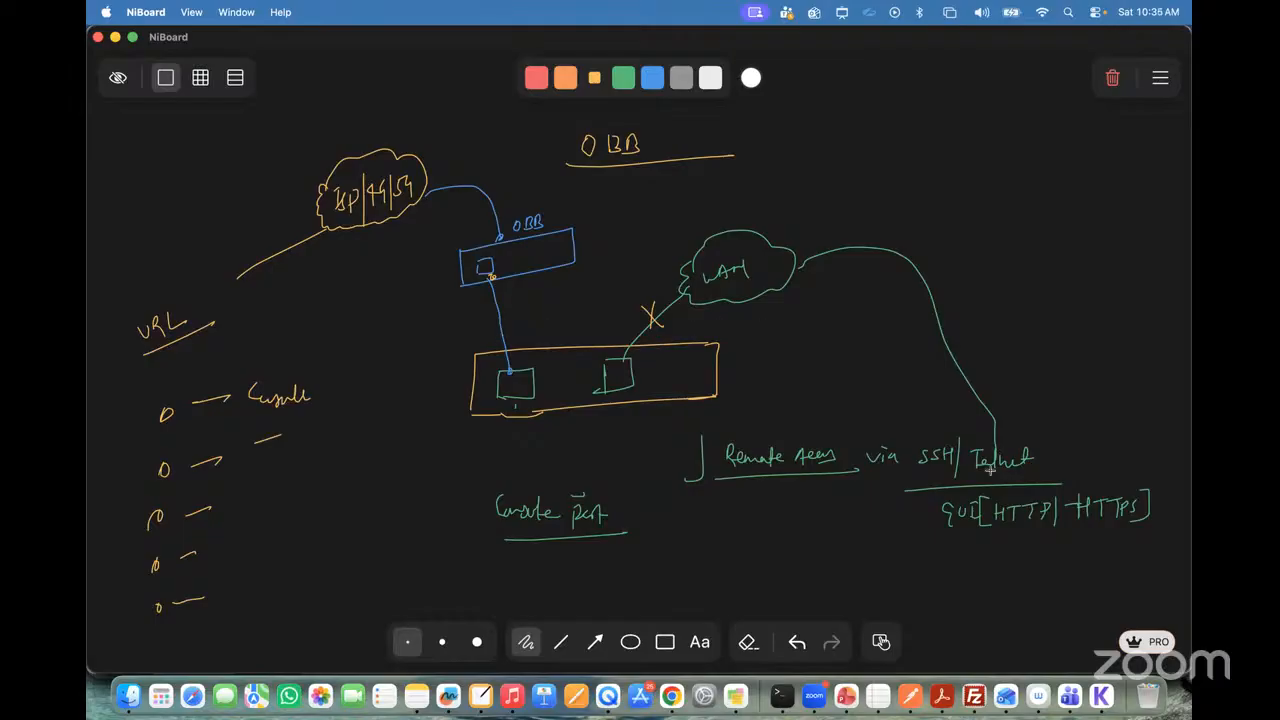
Step: Label the WAN link with an underlined Inband, circle the blue device's OBB label, correct the title's letter, and write OOB above the device
{"action": "mouse_move", "coordinate": [963, 330]}
{"action": "left_mouse_down"}
{"action": "mouse_move", "coordinate": [967, 312]}
{"action": "mouse_move", "coordinate": [1010, 330]}
{"action": "mouse_move", "coordinate": [1034, 320]}
{"action": "mouse_move", "coordinate": [1032, 336]}
{"action": "mouse_move", "coordinate": [1072, 347]}
{"action": "left_mouse_up"}
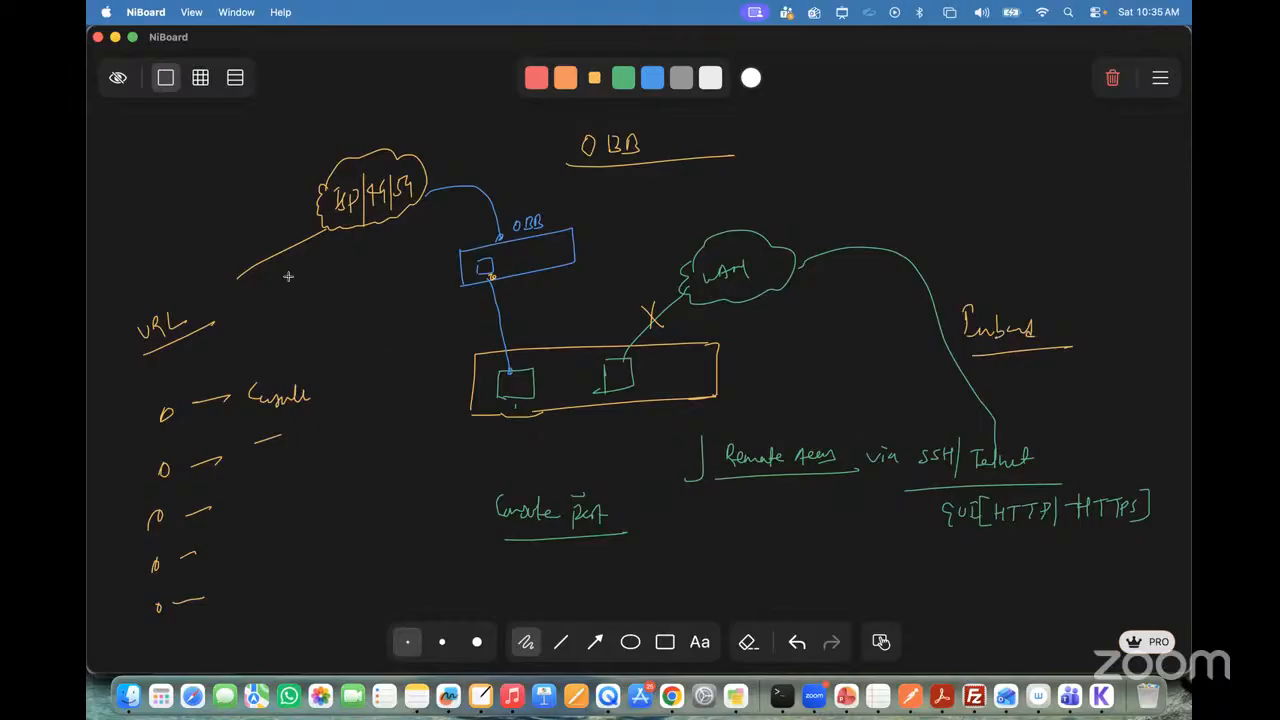
{"action": "mouse_move", "coordinate": [574, 210]}
{"action": "left_mouse_down"}
{"action": "mouse_move", "coordinate": [490, 232]}
{"action": "mouse_move", "coordinate": [548, 228]}
{"action": "left_mouse_up"}
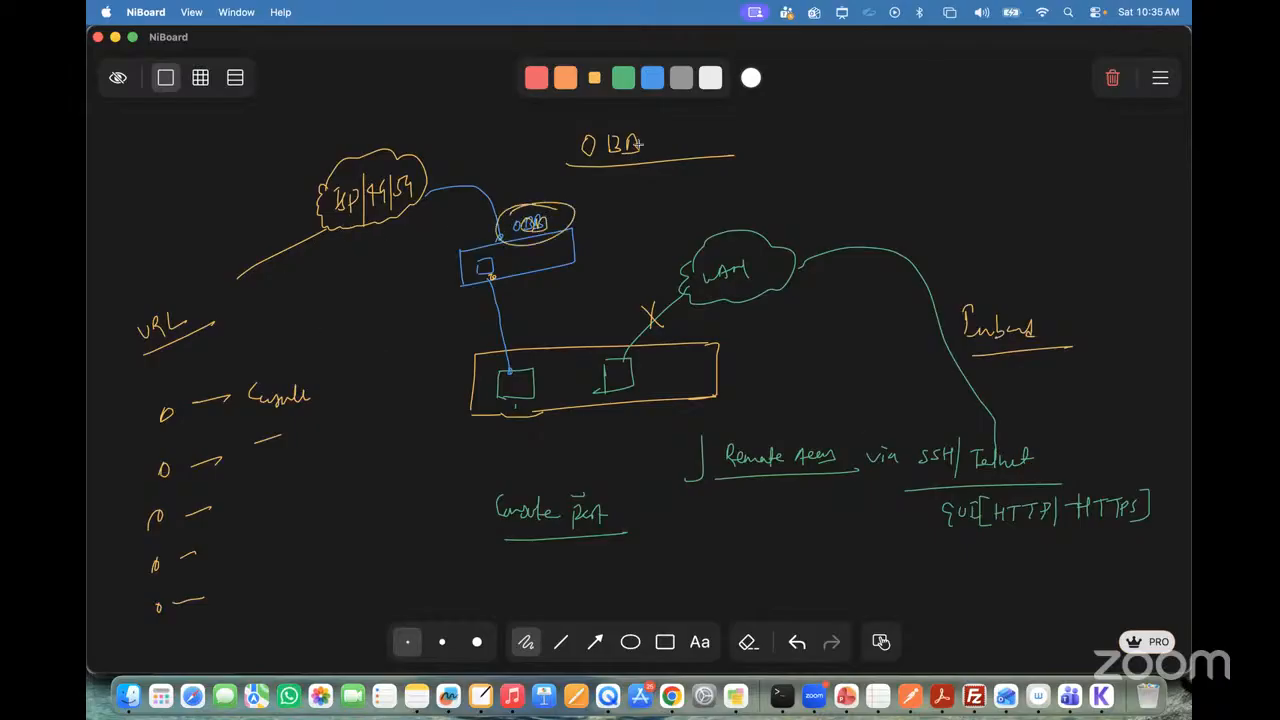
{"action": "mouse_move", "coordinate": [623, 150]}
{"action": "left_mouse_down"}
{"action": "mouse_move", "coordinate": [610, 140]}
{"action": "mouse_move", "coordinate": [626, 150]}
{"action": "left_mouse_up"}
{"action": "left_click_drag", "start_coordinate": [510, 176], "coordinate": [532, 186]}
Step: Add a check mark beside the blue device and trace its path to the firewall's console port in yellow
{"action": "mouse_move", "coordinate": [422, 270]}
{"action": "left_mouse_down"}
{"action": "mouse_move", "coordinate": [438, 278]}
{"action": "mouse_move", "coordinate": [452, 262]}
{"action": "mouse_move", "coordinate": [487, 282]}
{"action": "left_mouse_up"}
{"action": "left_click_drag", "start_coordinate": [502, 360], "coordinate": [502, 367]}
{"action": "mouse_move", "coordinate": [444, 268]}
{"action": "left_mouse_down"}
{"action": "mouse_move", "coordinate": [492, 283]}
{"action": "mouse_move", "coordinate": [508, 372]}
{"action": "left_mouse_up"}
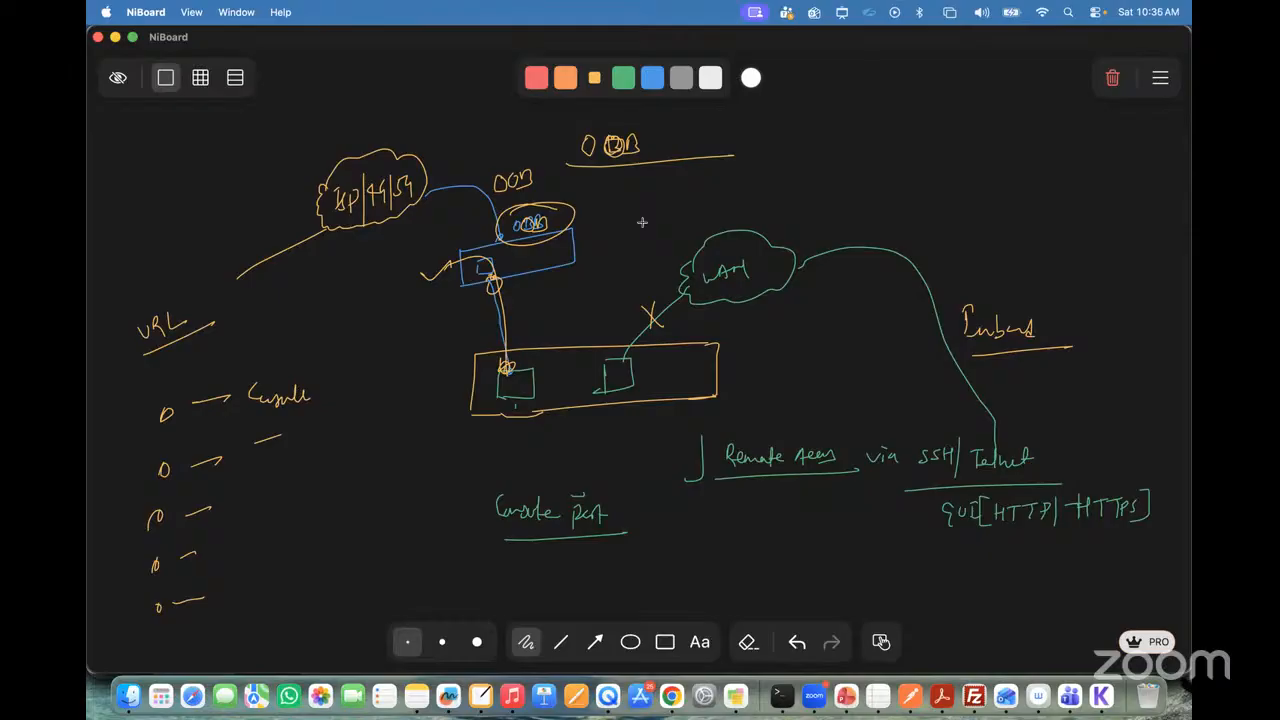
Step: Clear the whiteboard drawing and switch to the FortiGate 2600F data sheet in Chrome
{"action": "left_click", "coordinate": [1112, 77]}
{"action": "left_click", "coordinate": [683, 369]}
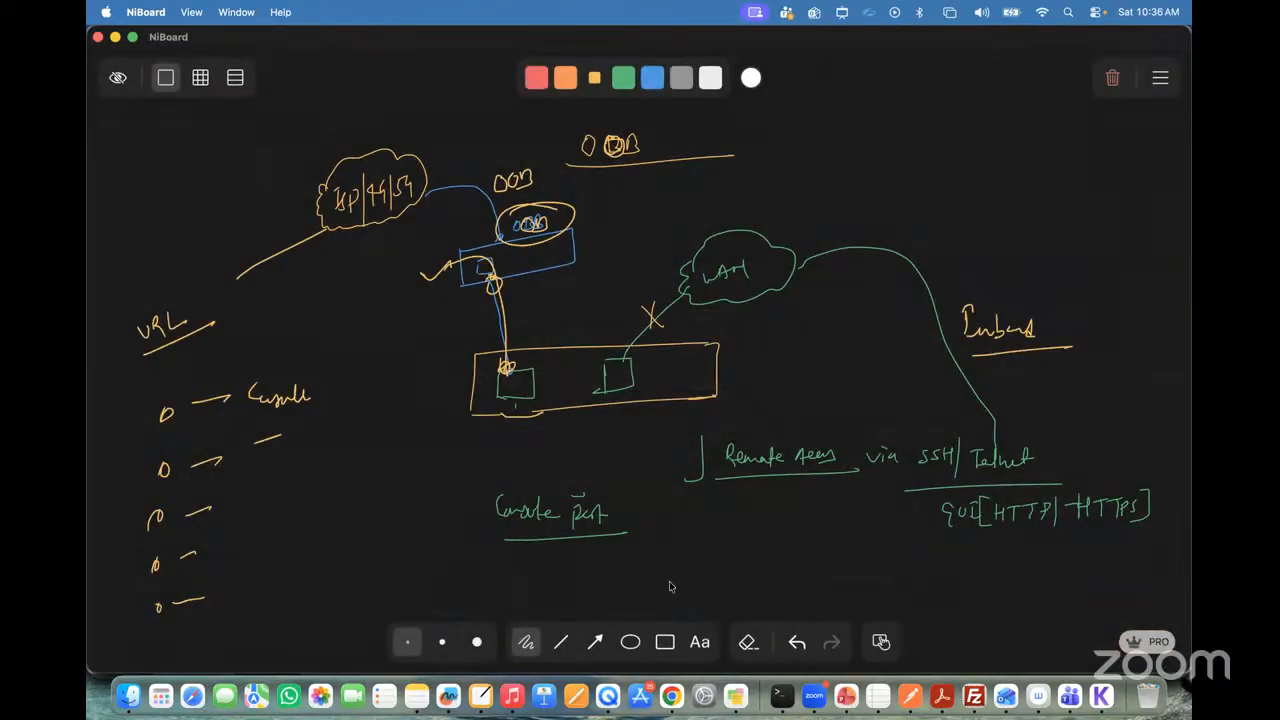
{"action": "left_click", "coordinate": [673, 705]}
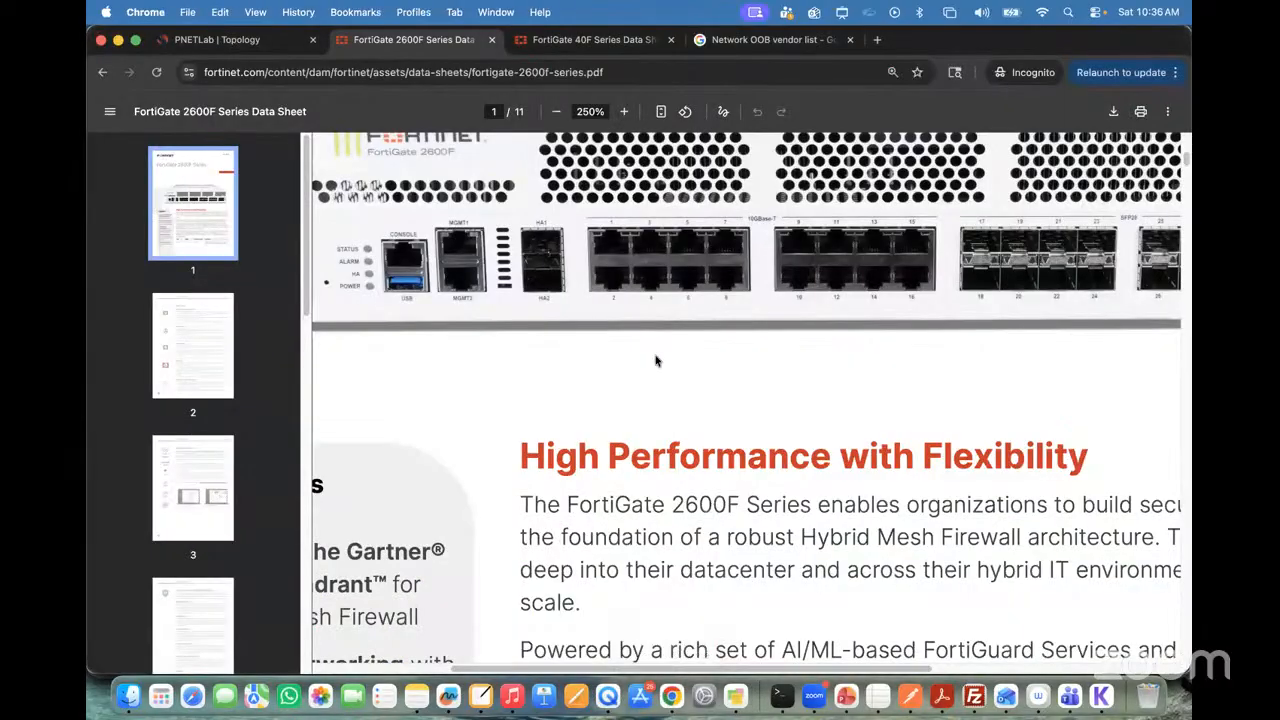
Step: Examine the full front panel and port groups in the FortiGate 2600F product image
{"action": "scroll", "coordinate": [656, 361], "scroll_direction": "down", "scroll_amount": 5}
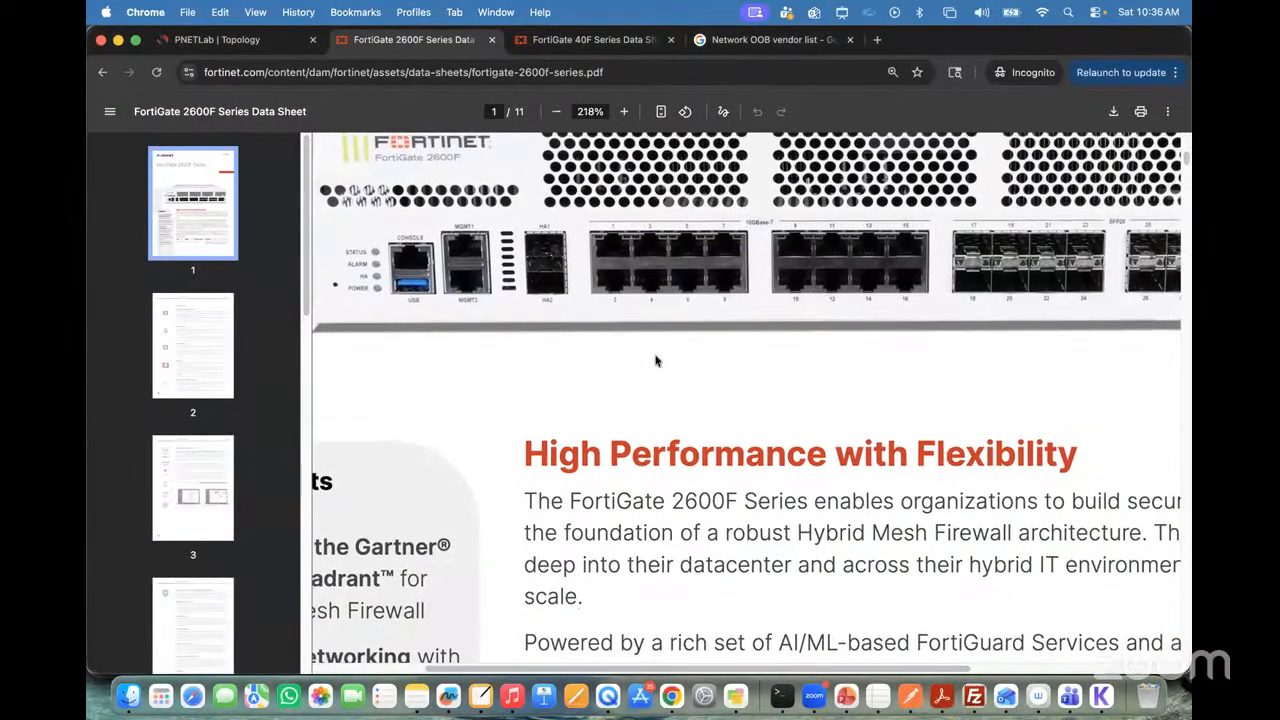
{"action": "scroll", "coordinate": [656, 361], "scroll_direction": "down", "scroll_amount": 3}
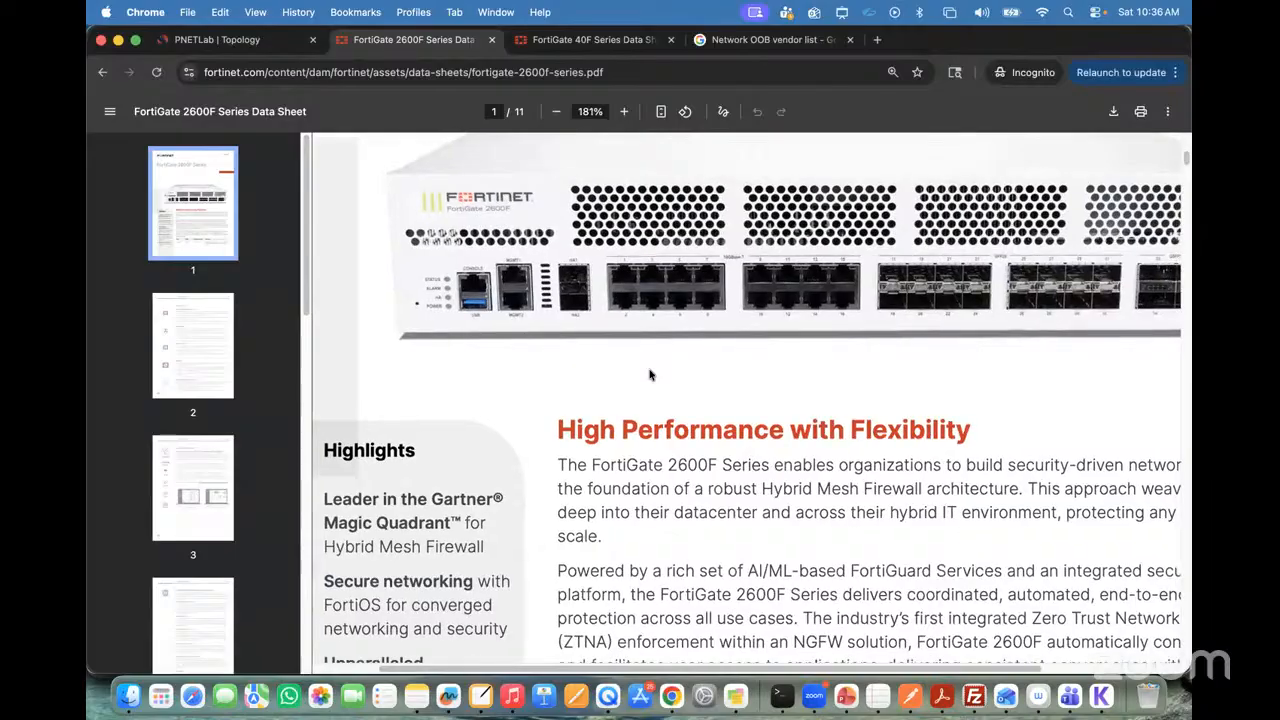
{"action": "scroll", "coordinate": [640, 395], "scroll_direction": "down", "scroll_amount": 4}
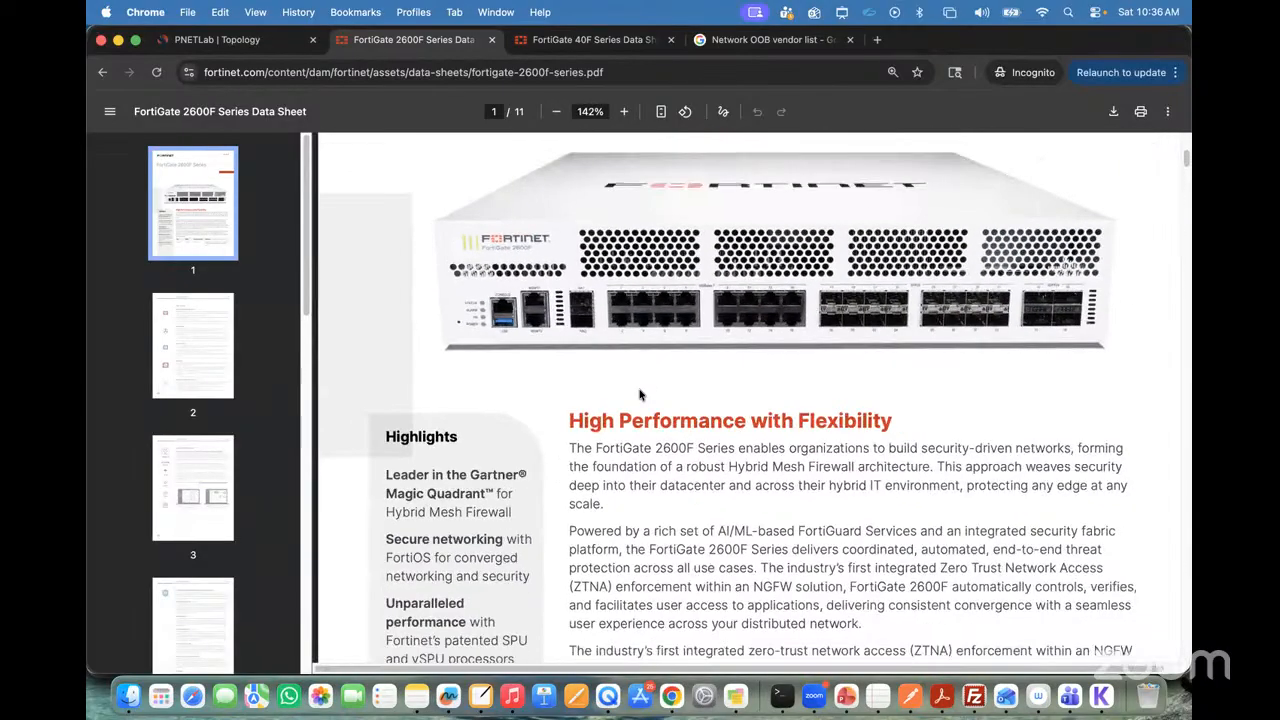
{"action": "scroll", "coordinate": [640, 395], "scroll_direction": "up", "scroll_amount": 3}
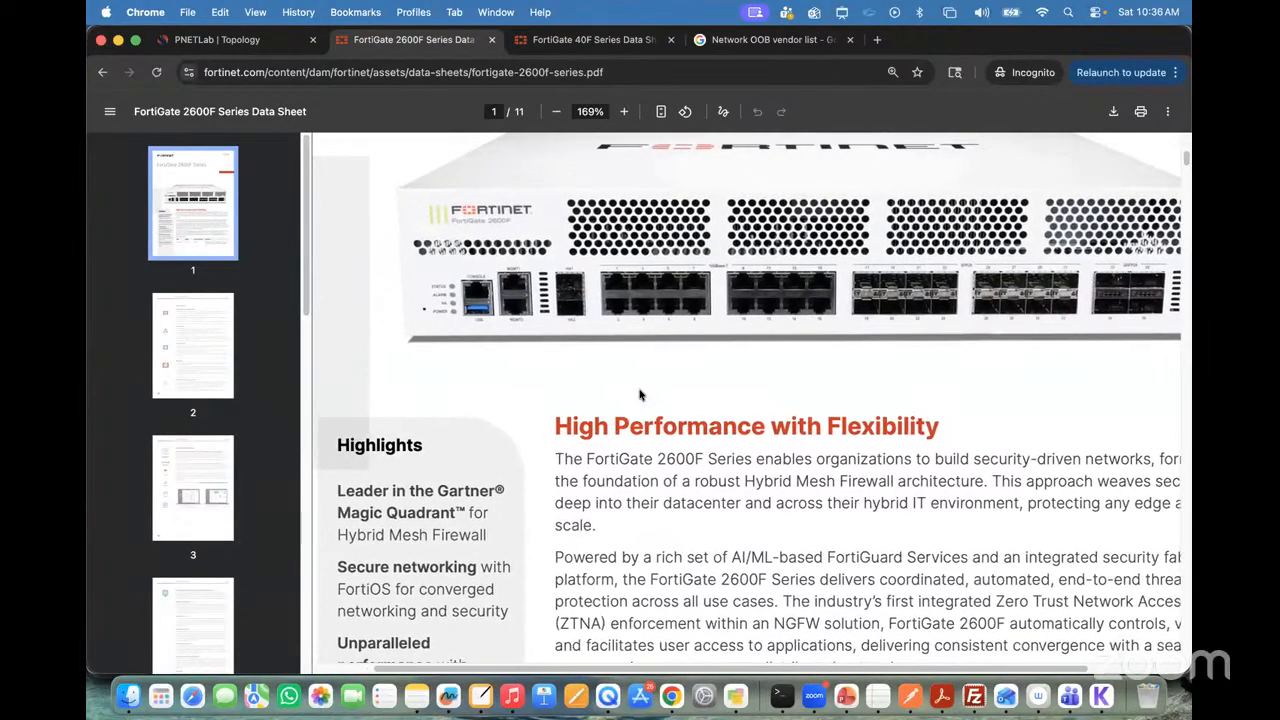
{"action": "scroll", "coordinate": [640, 395], "scroll_direction": "right", "scroll_amount": 1}
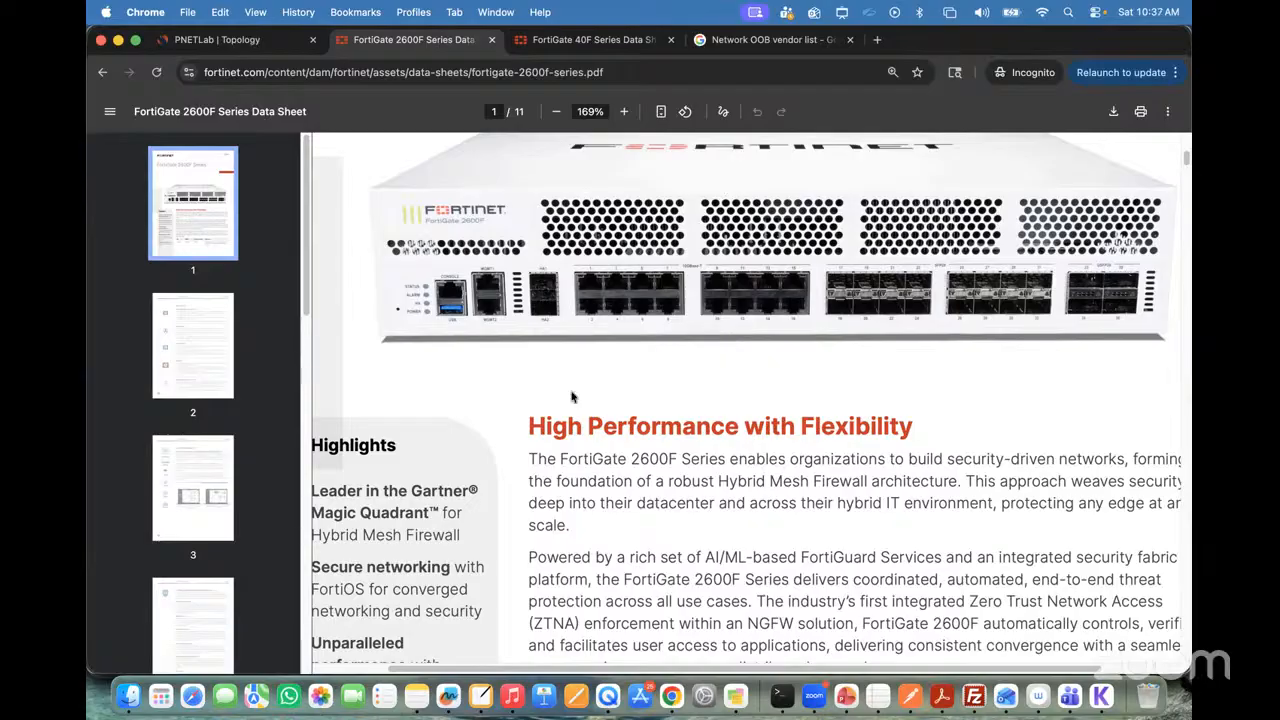
{"action": "scroll", "coordinate": [668, 397], "scroll_direction": "down", "scroll_amount": 2}
{"action": "scroll", "coordinate": [668, 397], "scroll_direction": "down", "scroll_amount": 3}
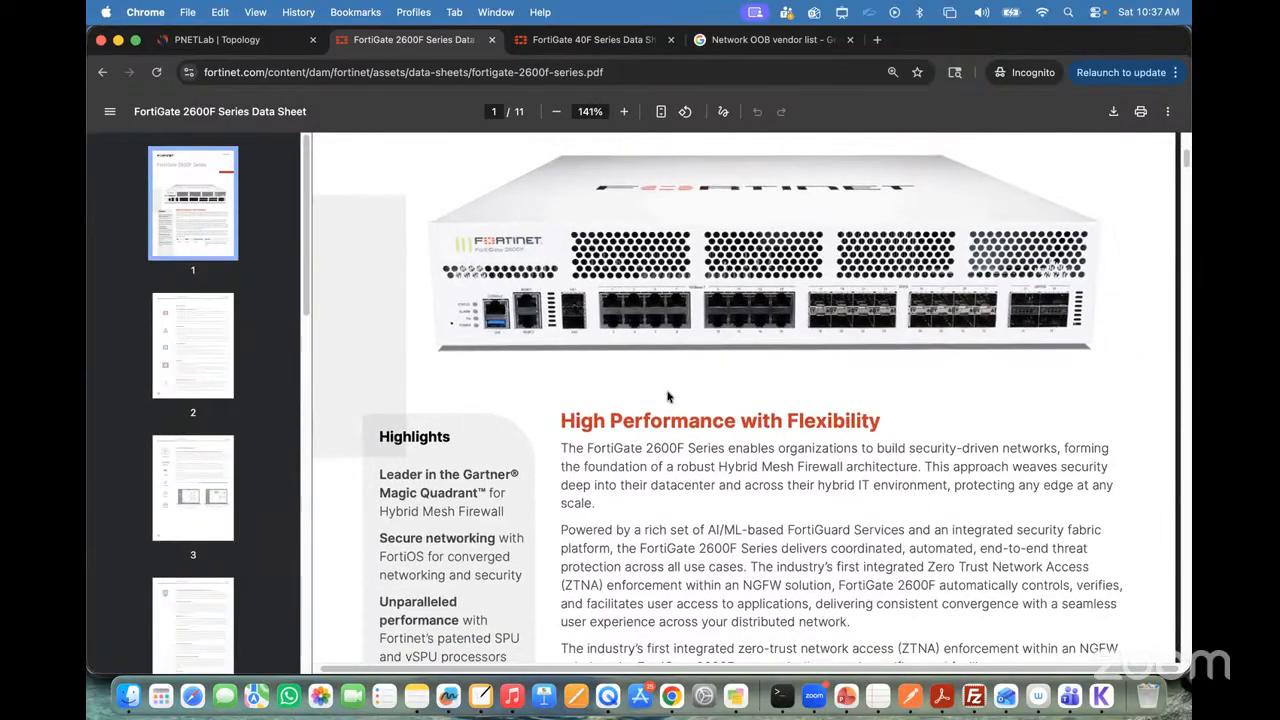
Step: Review the 2600F data sheet's performance summary and its use cases, from NGFW and Segmentation to Secure SD-WAN and Hyperscale
{"action": "scroll", "coordinate": [668, 397], "scroll_direction": "down", "scroll_amount": 15}
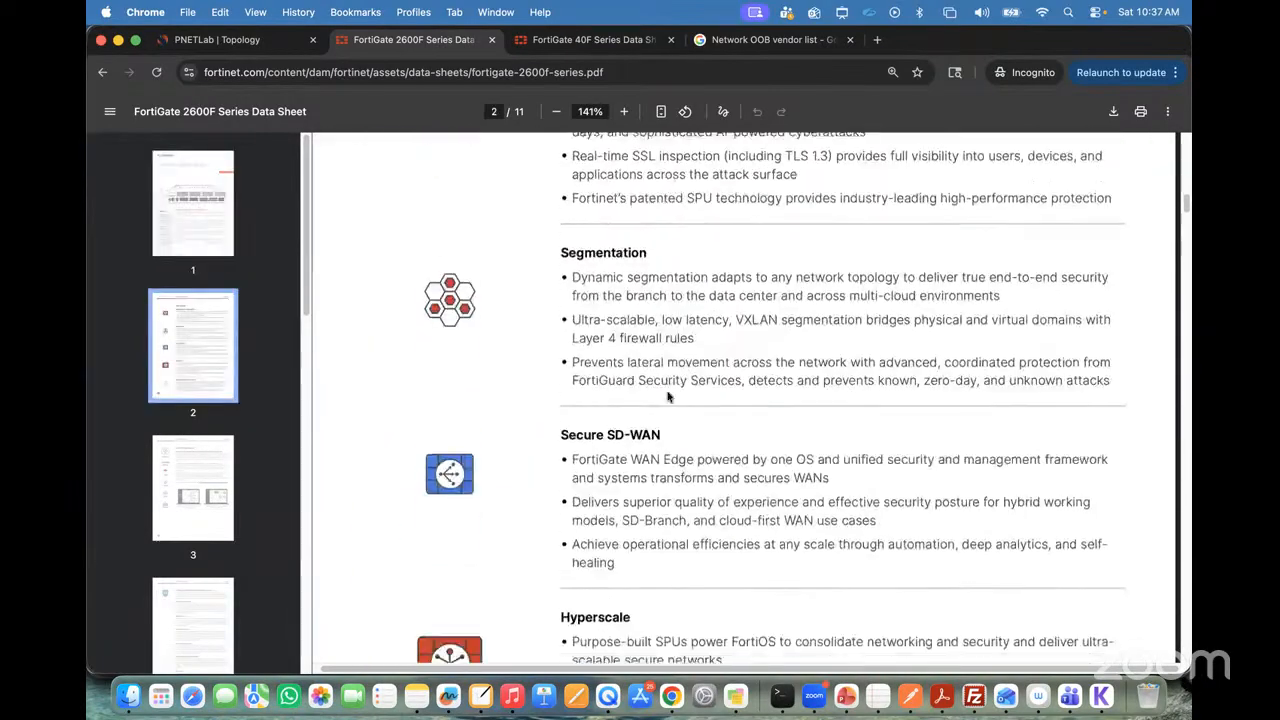
{"action": "scroll", "coordinate": [668, 397], "scroll_direction": "down", "scroll_amount": 3}
{"action": "scroll", "coordinate": [668, 397], "scroll_direction": "up", "scroll_amount": 15}
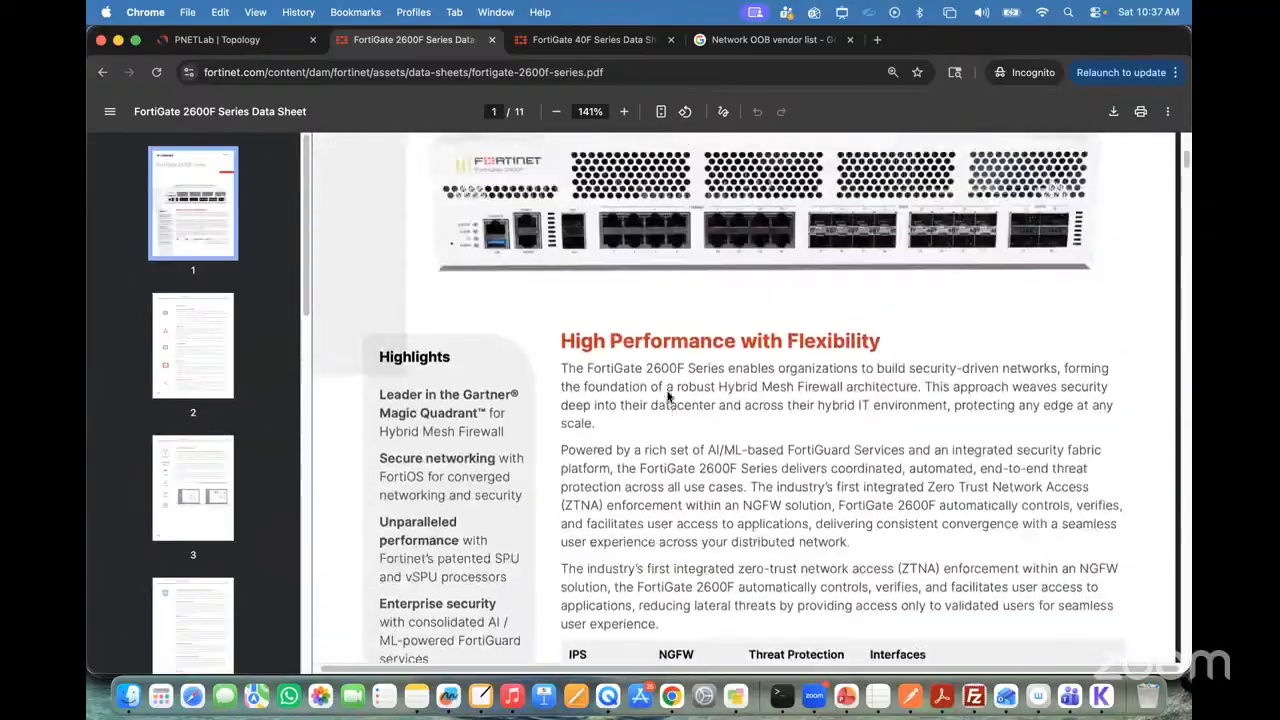
{"action": "scroll", "coordinate": [668, 397], "scroll_direction": "up", "scroll_amount": 5}
{"action": "scroll", "coordinate": [668, 397], "scroll_direction": "down", "scroll_amount": 7}
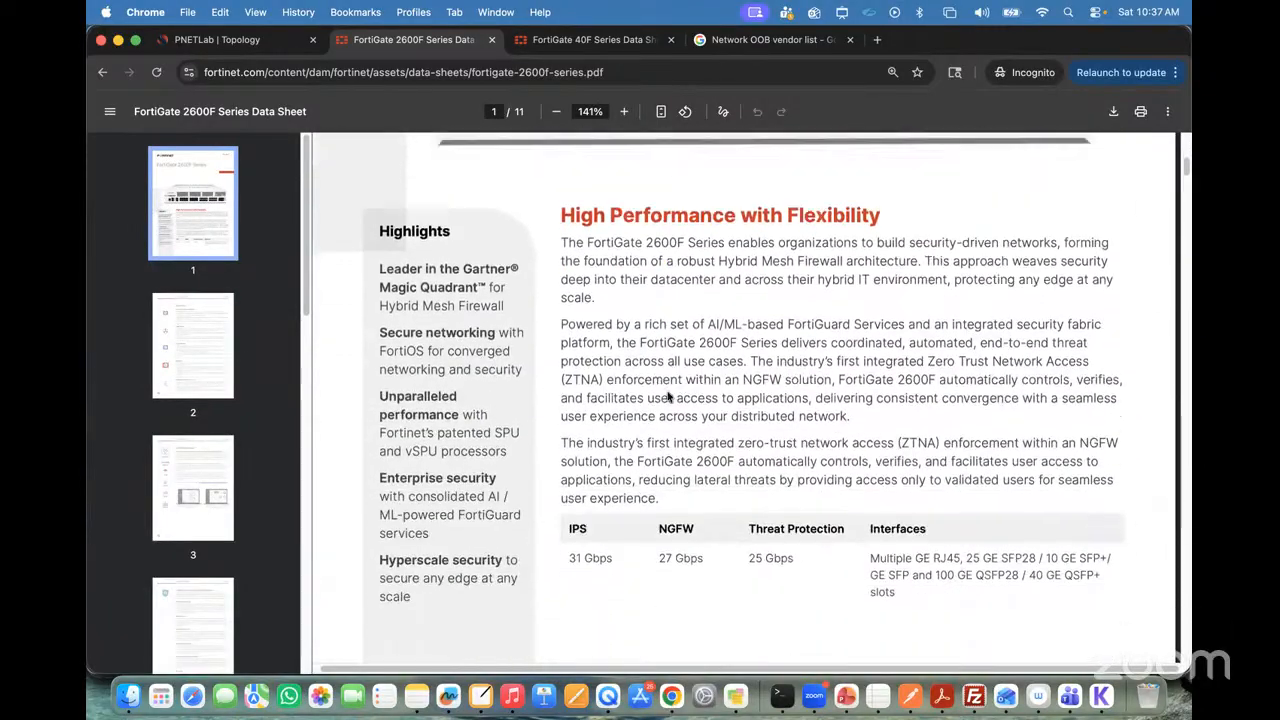
{"action": "scroll", "coordinate": [668, 397], "scroll_direction": "down", "scroll_amount": 15}
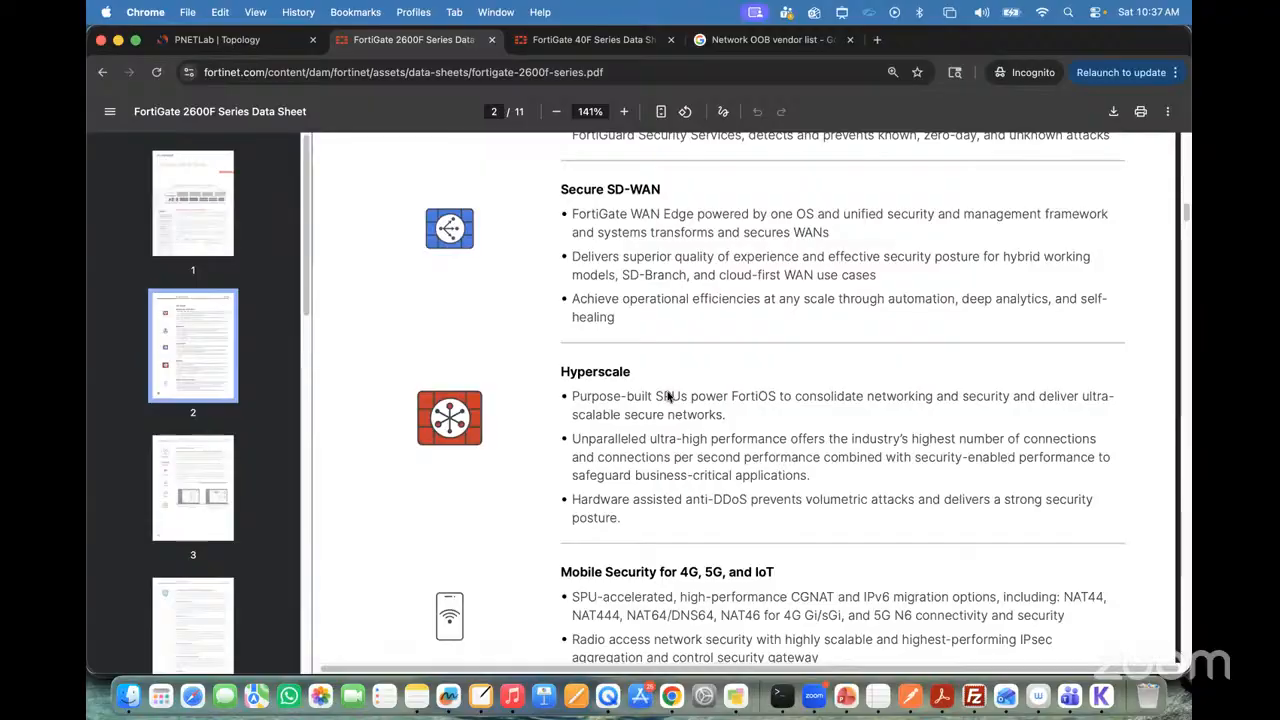
{"action": "scroll", "coordinate": [668, 397], "scroll_direction": "up", "scroll_amount": 10}
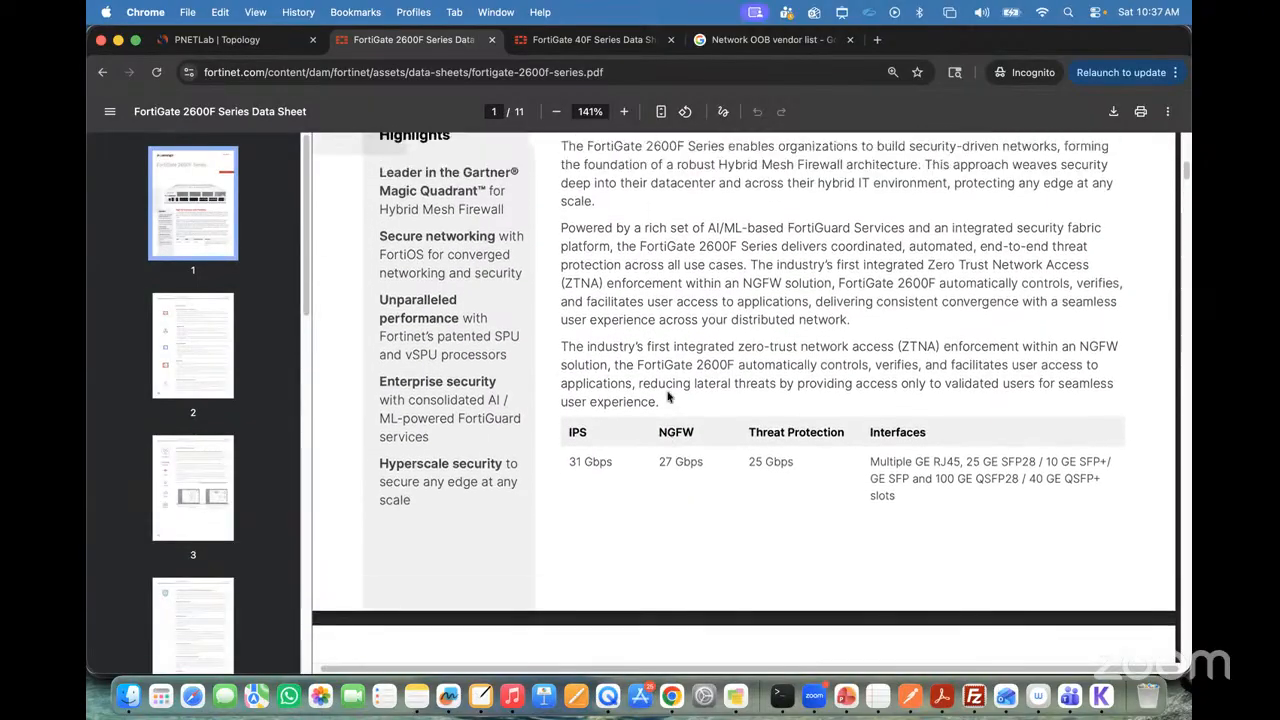
{"action": "scroll", "coordinate": [668, 397], "scroll_direction": "up", "scroll_amount": 3}
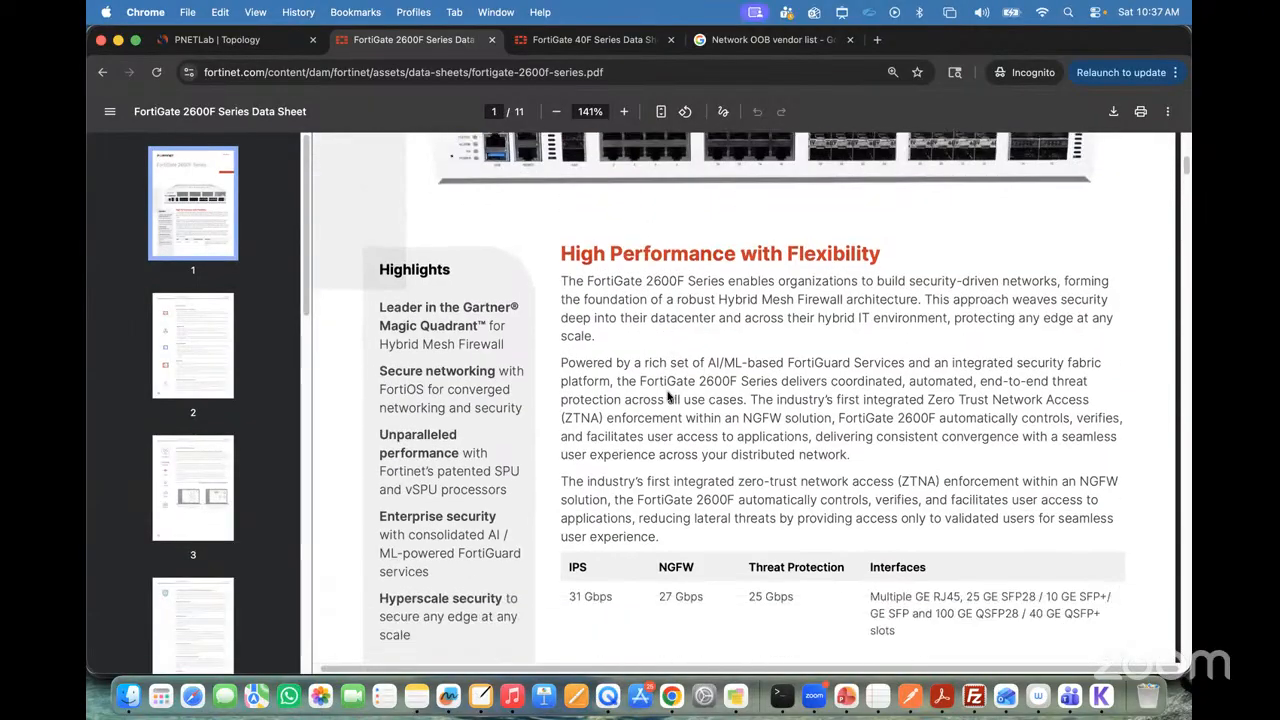
{"action": "scroll", "coordinate": [668, 397], "scroll_direction": "down", "scroll_amount": 4}
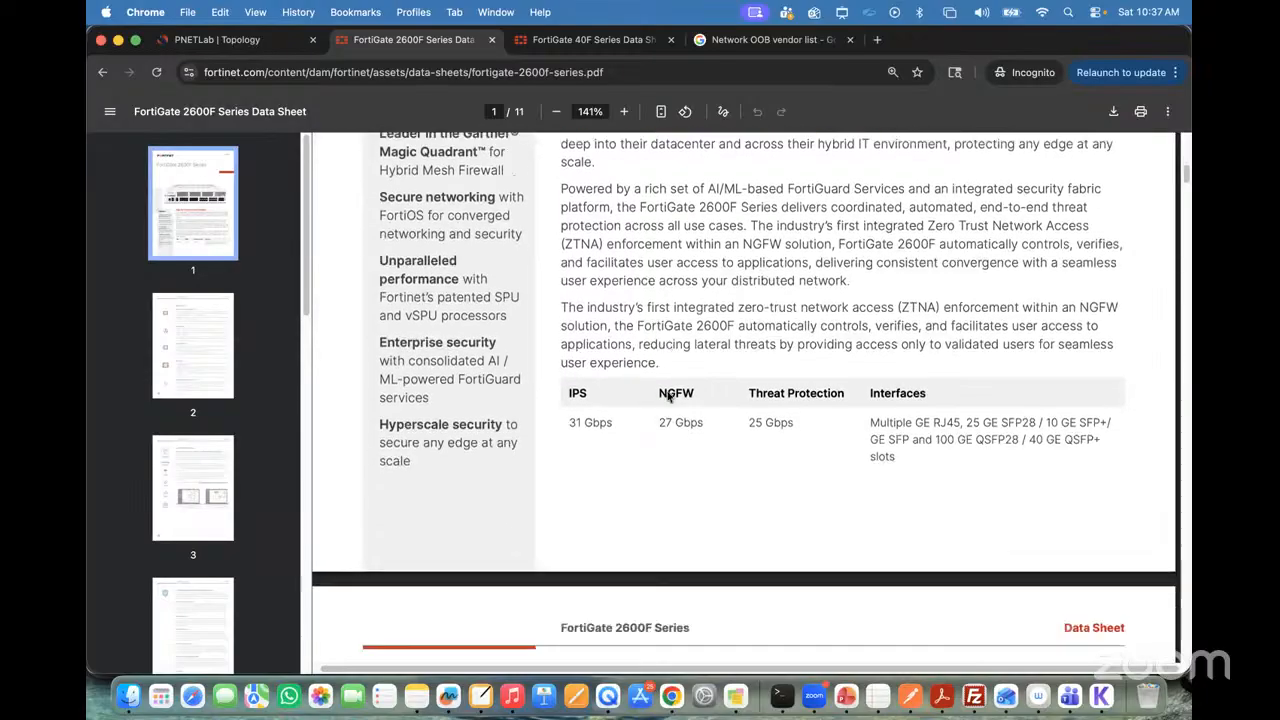
{"action": "scroll", "coordinate": [668, 397], "scroll_direction": "down", "scroll_amount": 3}
{"action": "scroll", "coordinate": [668, 397], "scroll_direction": "down", "scroll_amount": 7}
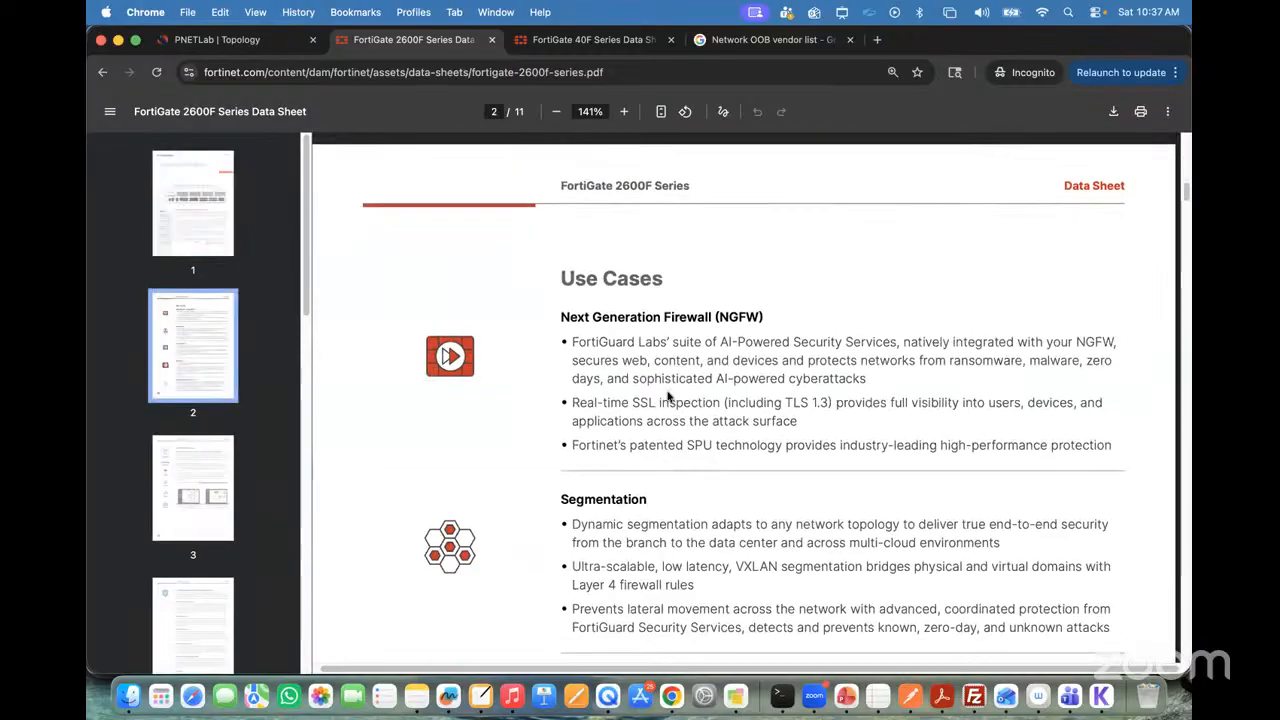
{"action": "scroll", "coordinate": [668, 397], "scroll_direction": "down", "scroll_amount": 1}
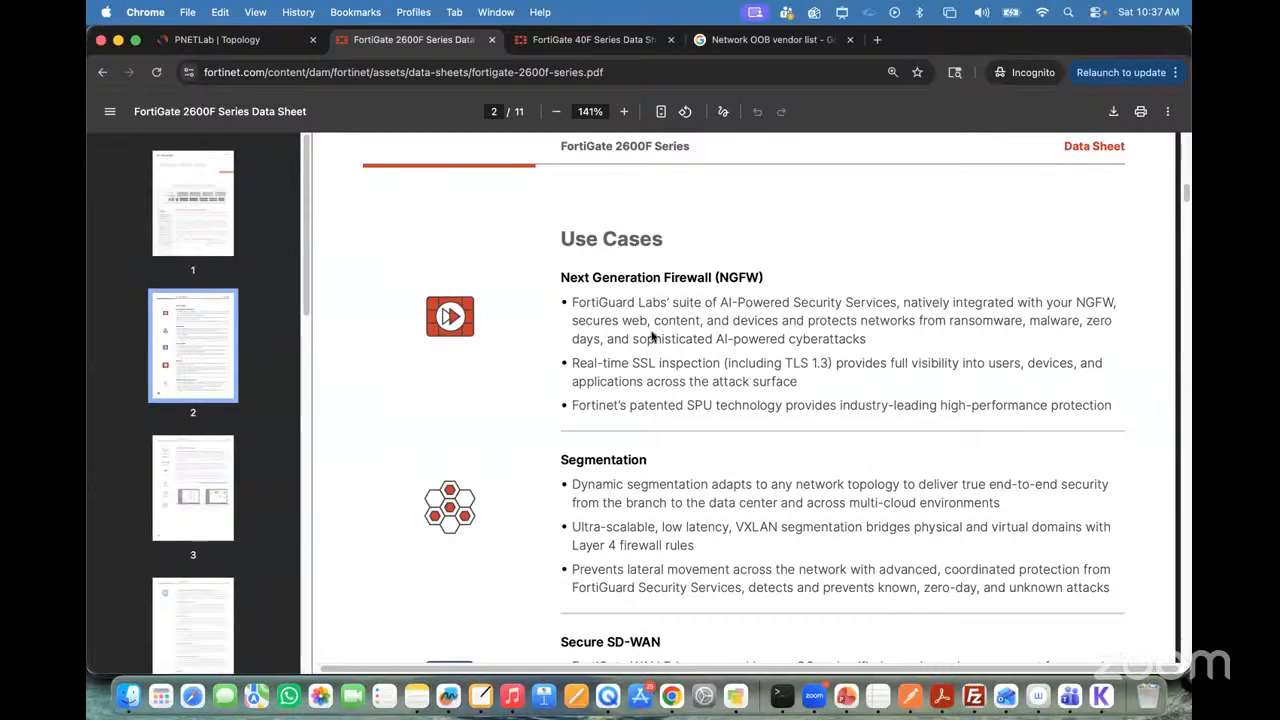
{"action": "scroll", "coordinate": [708, 305], "scroll_direction": "down", "scroll_amount": 2}
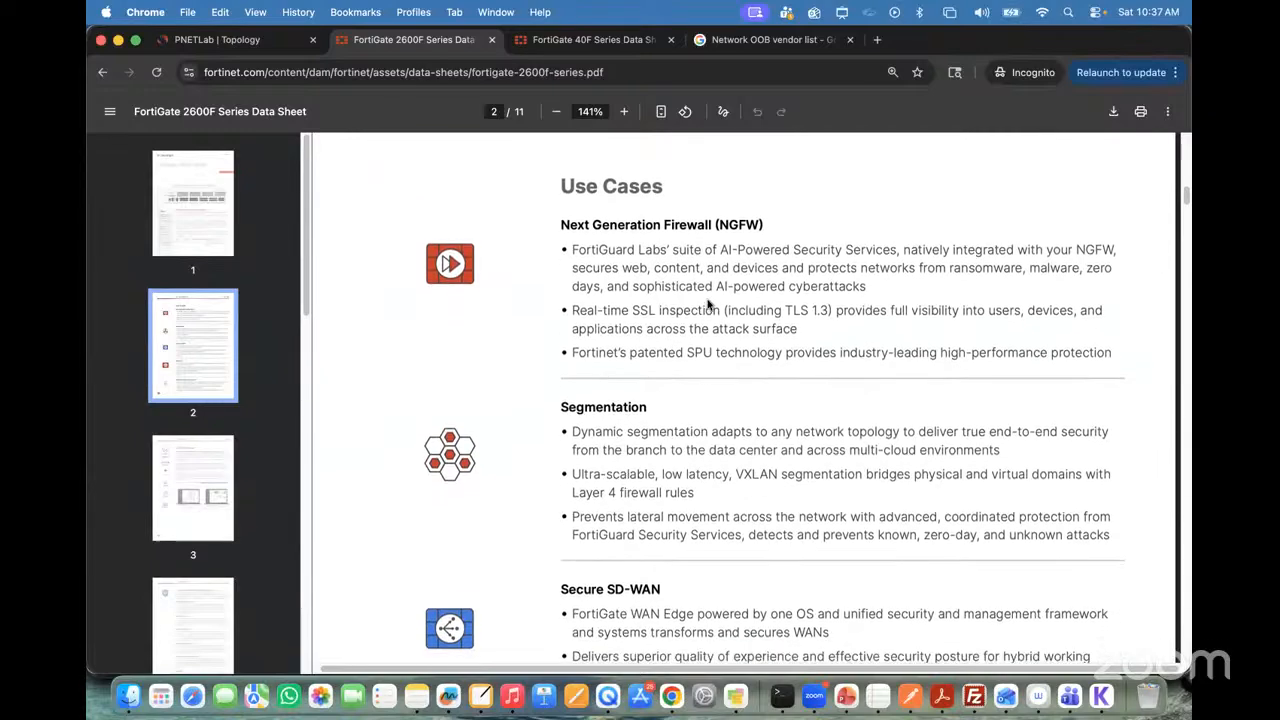
{"action": "scroll", "coordinate": [708, 305], "scroll_direction": "down", "scroll_amount": 1}
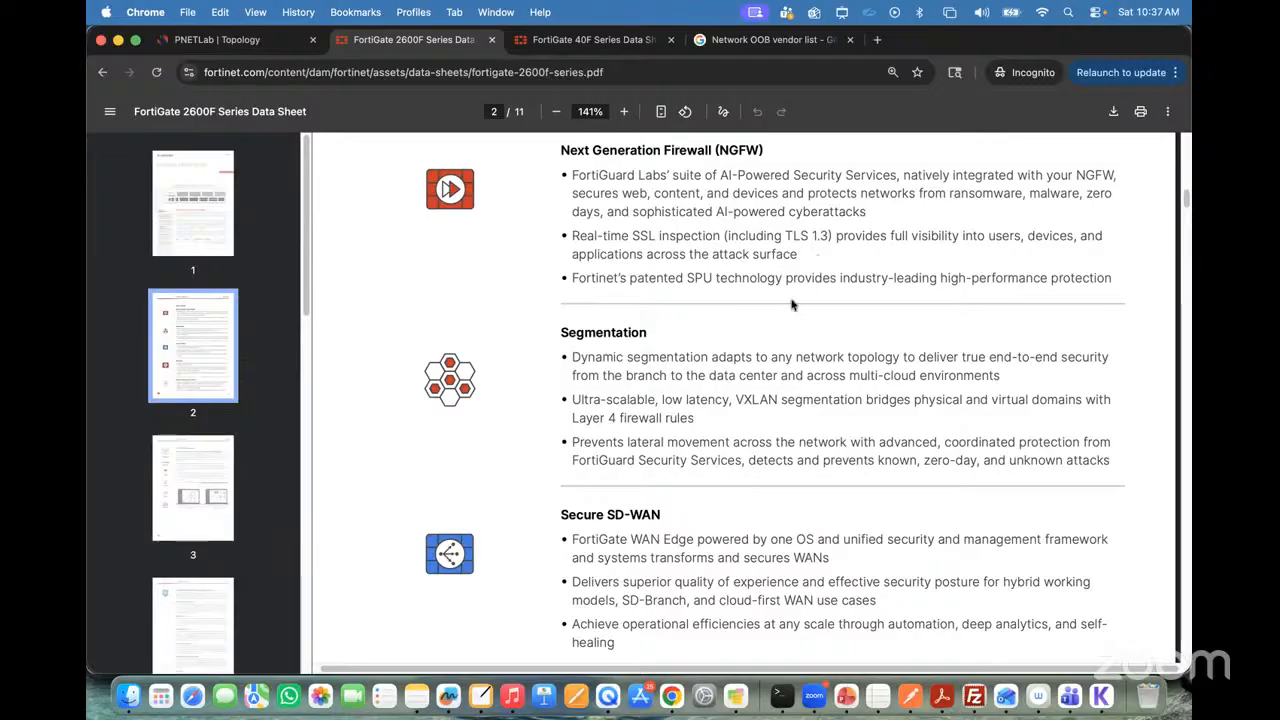
{"action": "scroll", "coordinate": [791, 305], "scroll_direction": "down", "scroll_amount": 3}
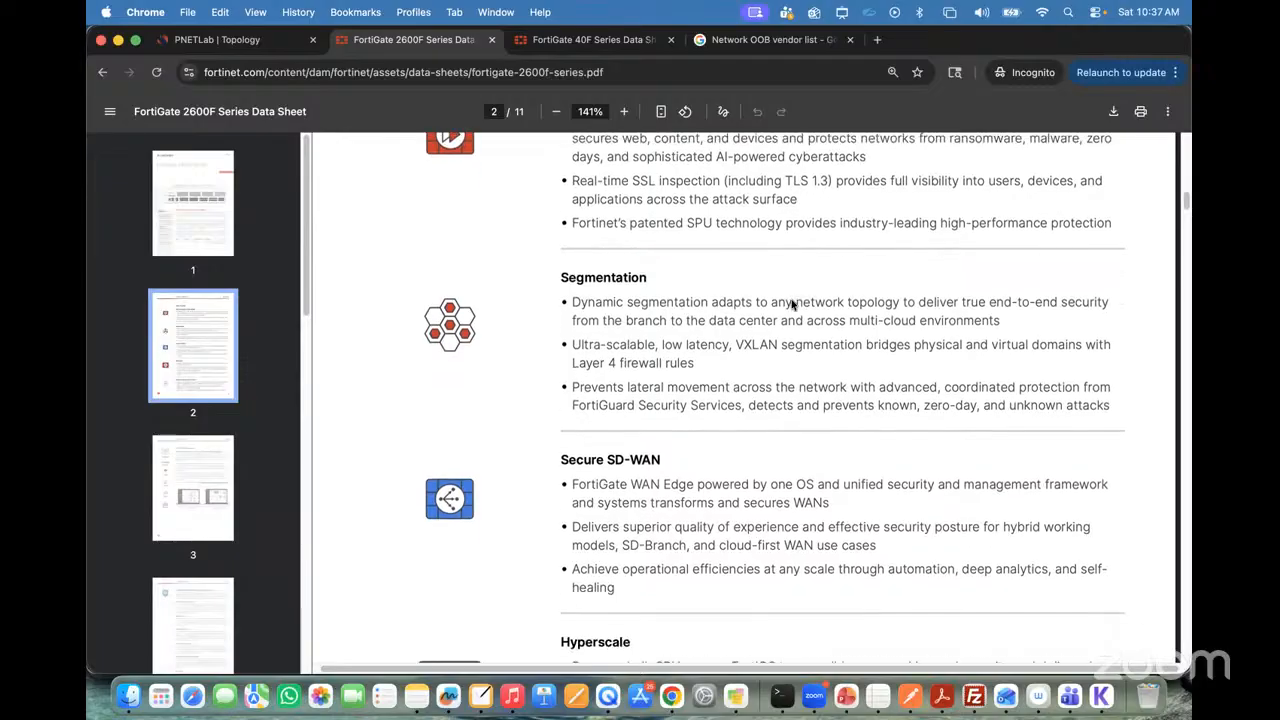
{"action": "scroll", "coordinate": [791, 305], "scroll_direction": "down", "scroll_amount": 3}
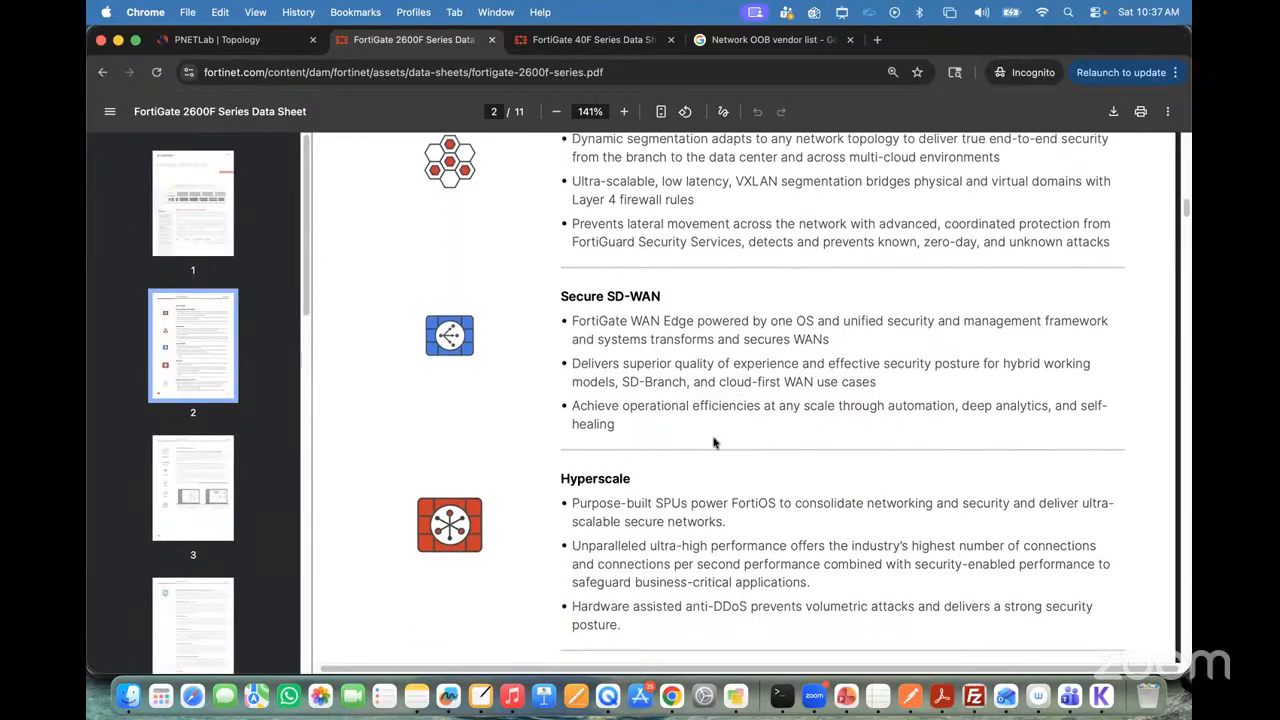
Step: Review the Mobile Security use case and the FortiOS Everywhere page with its deployment options in the 2600F data sheet
{"action": "scroll", "coordinate": [714, 443], "scroll_direction": "down", "scroll_amount": 3}
{"action": "scroll", "coordinate": [714, 443], "scroll_direction": "down", "scroll_amount": 4}
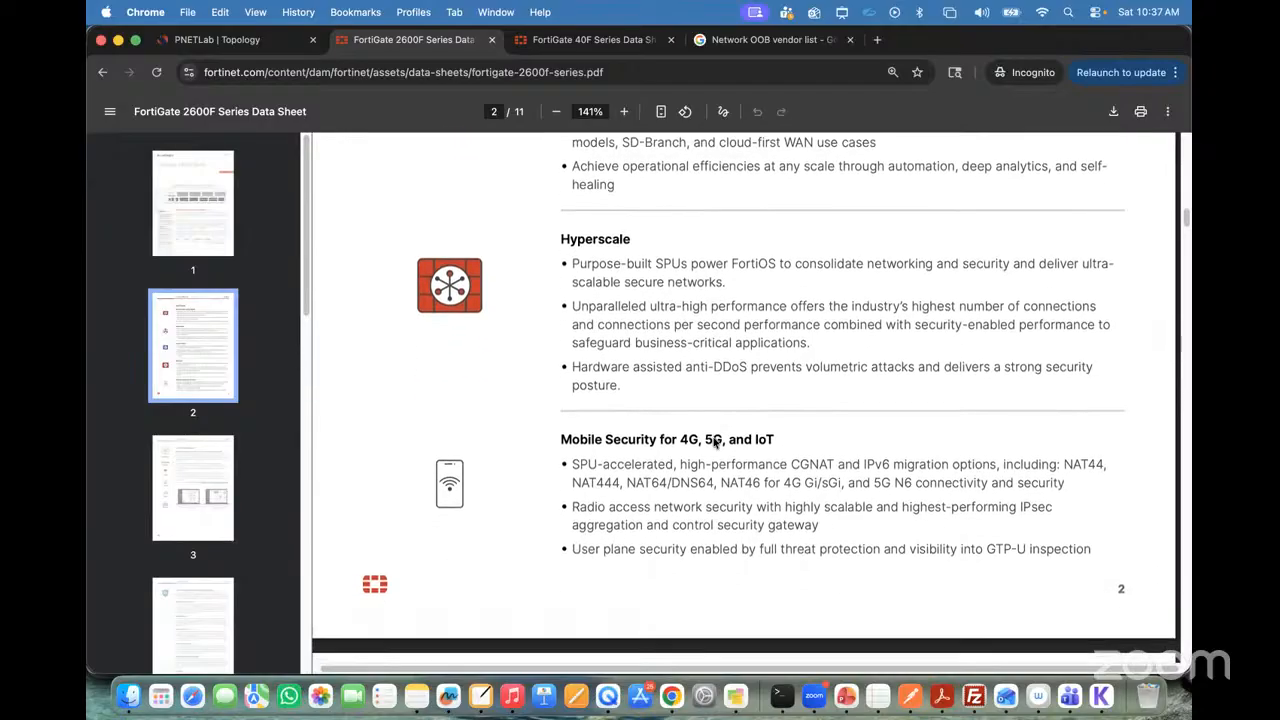
{"action": "scroll", "coordinate": [714, 443], "scroll_direction": "down", "scroll_amount": 4}
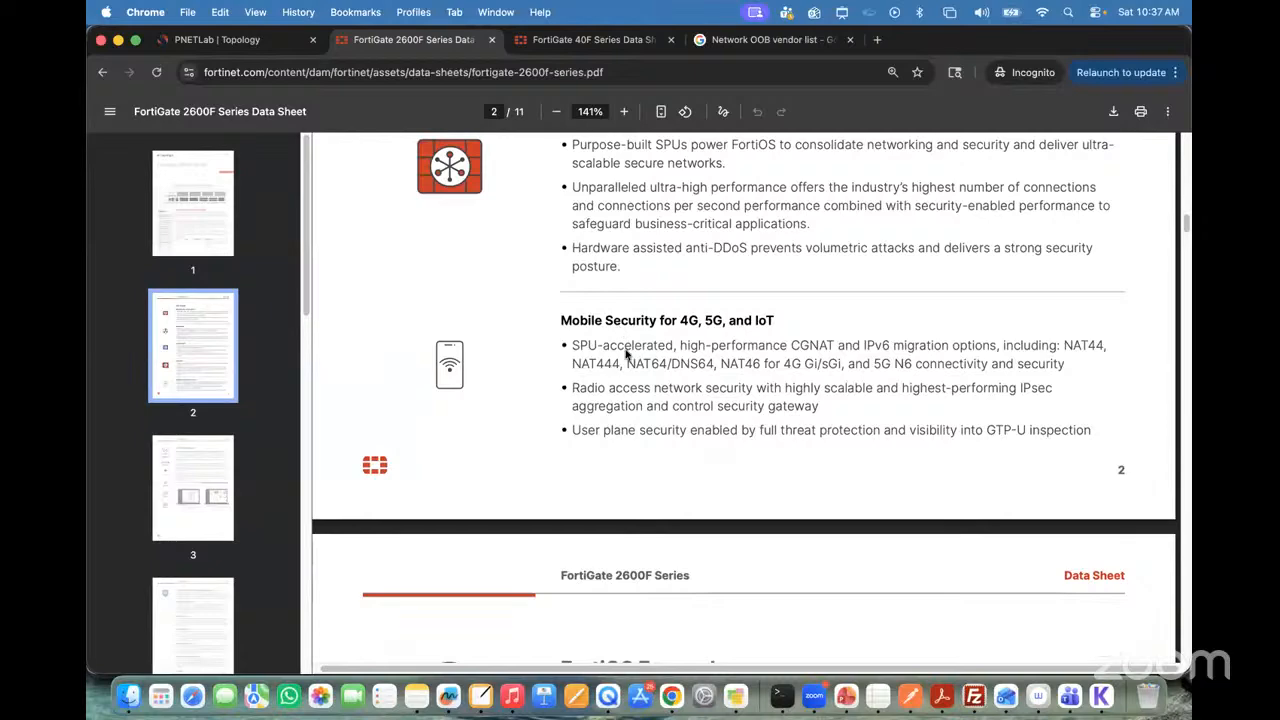
{"action": "scroll", "coordinate": [627, 353], "scroll_direction": "down", "scroll_amount": 8}
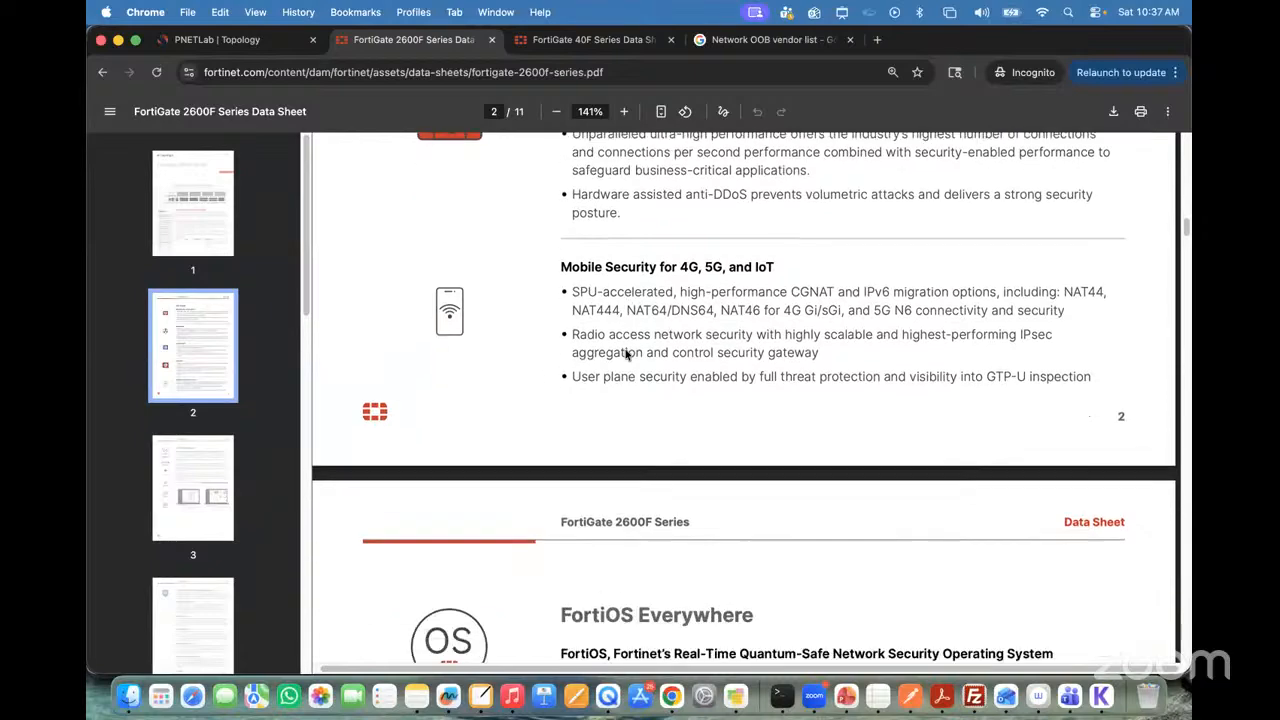
{"action": "scroll", "coordinate": [627, 353], "scroll_direction": "down", "scroll_amount": 3}
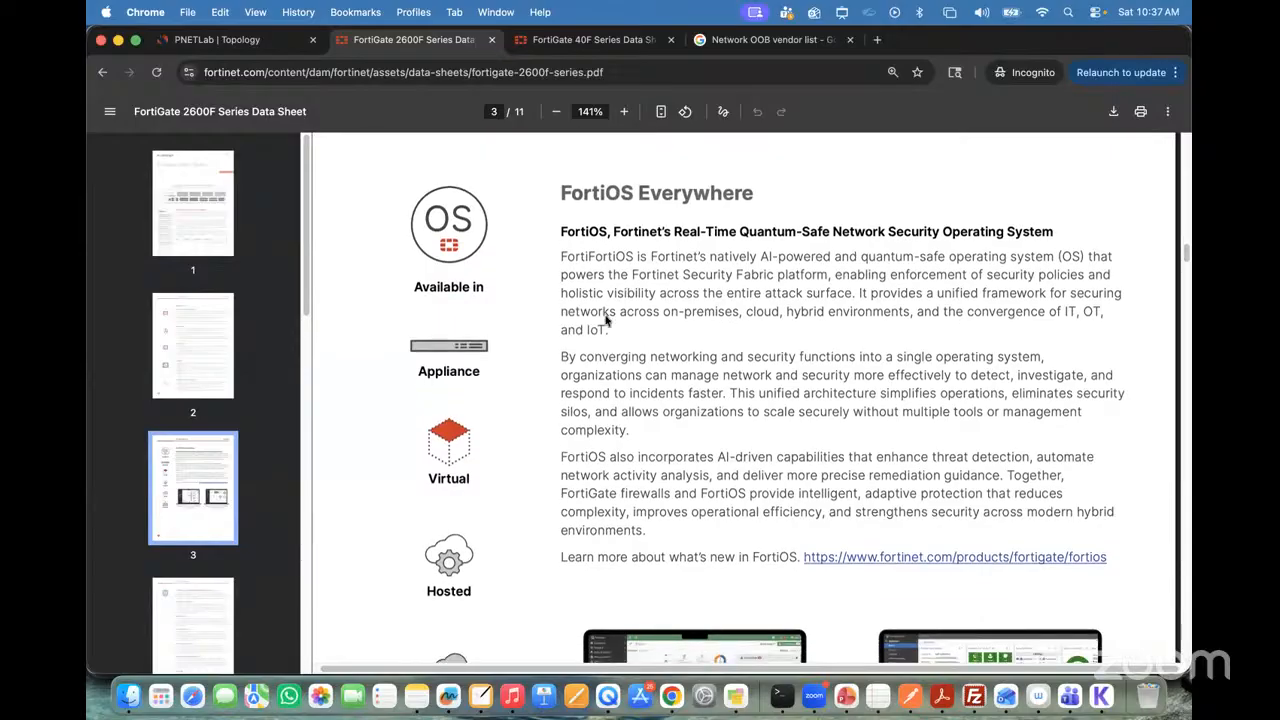
{"action": "scroll", "coordinate": [606, 320], "scroll_direction": "down", "scroll_amount": 8}
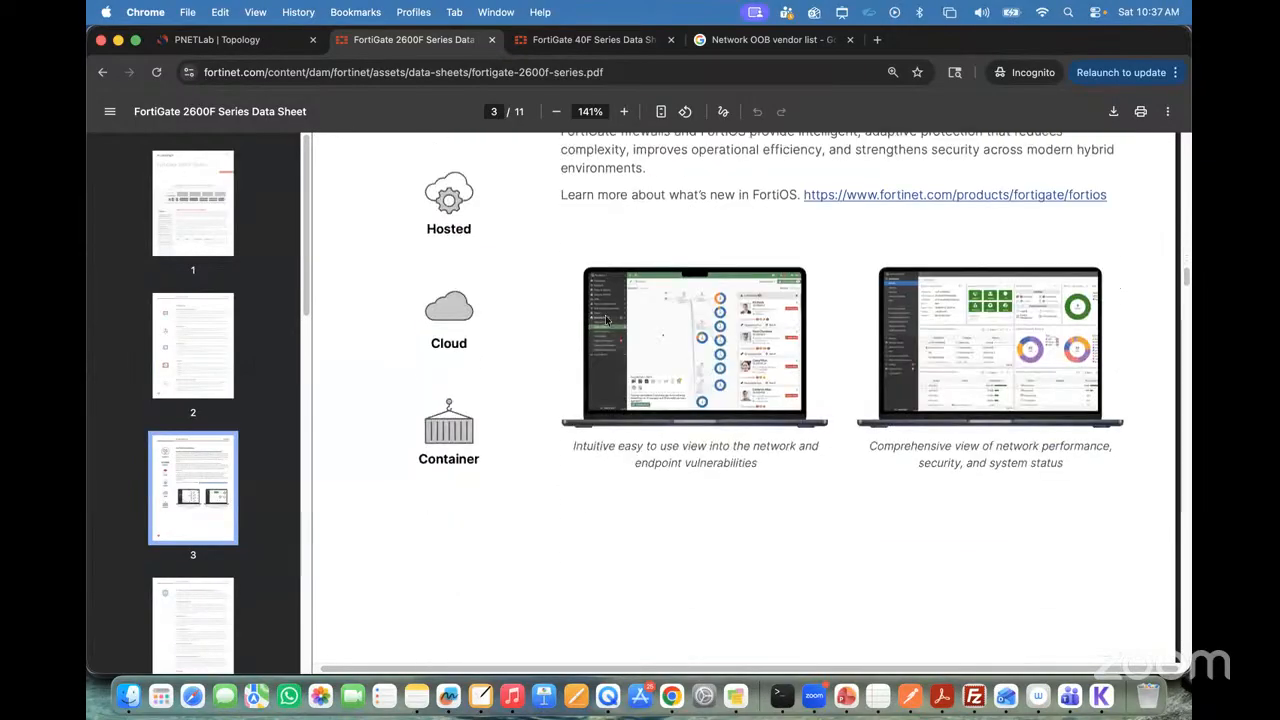
Step: Review the data sheet's security services, from network and file security through Web/DNS, SaaS and zero-day protection to OT security
{"action": "scroll", "coordinate": [606, 320], "scroll_direction": "down", "scroll_amount": 20}
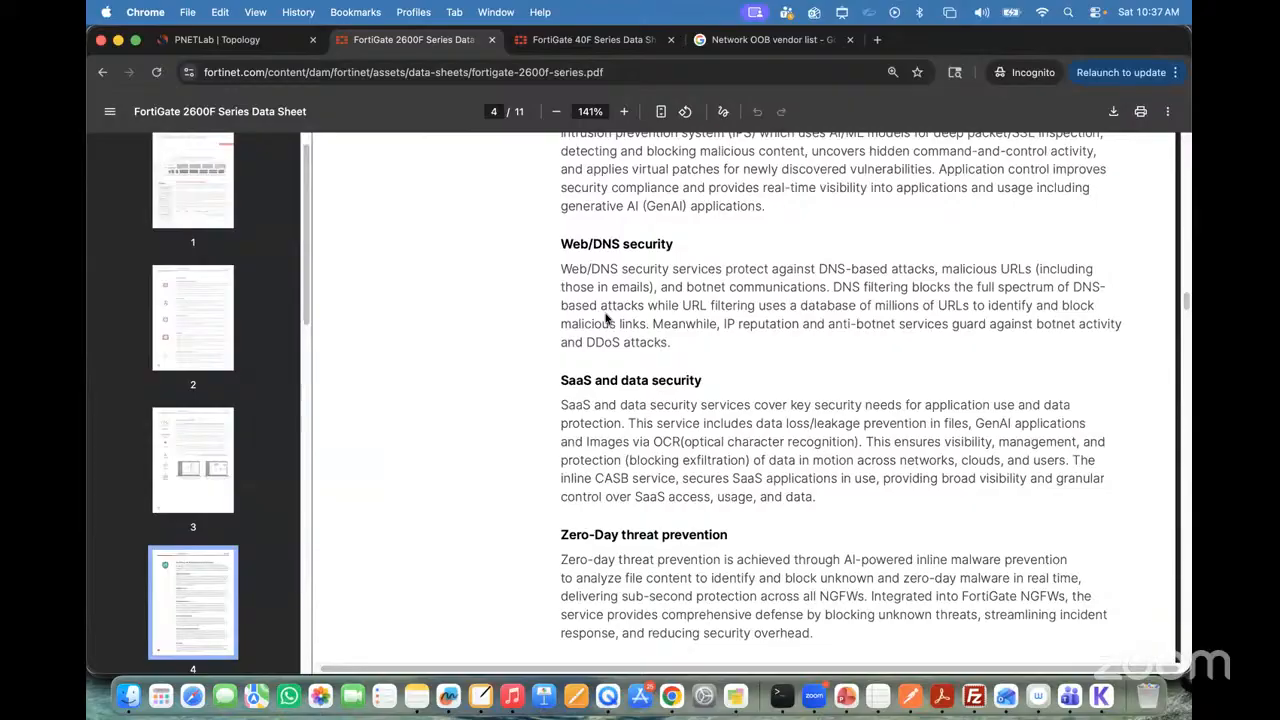
{"action": "scroll", "coordinate": [606, 319], "scroll_direction": "down", "scroll_amount": 7}
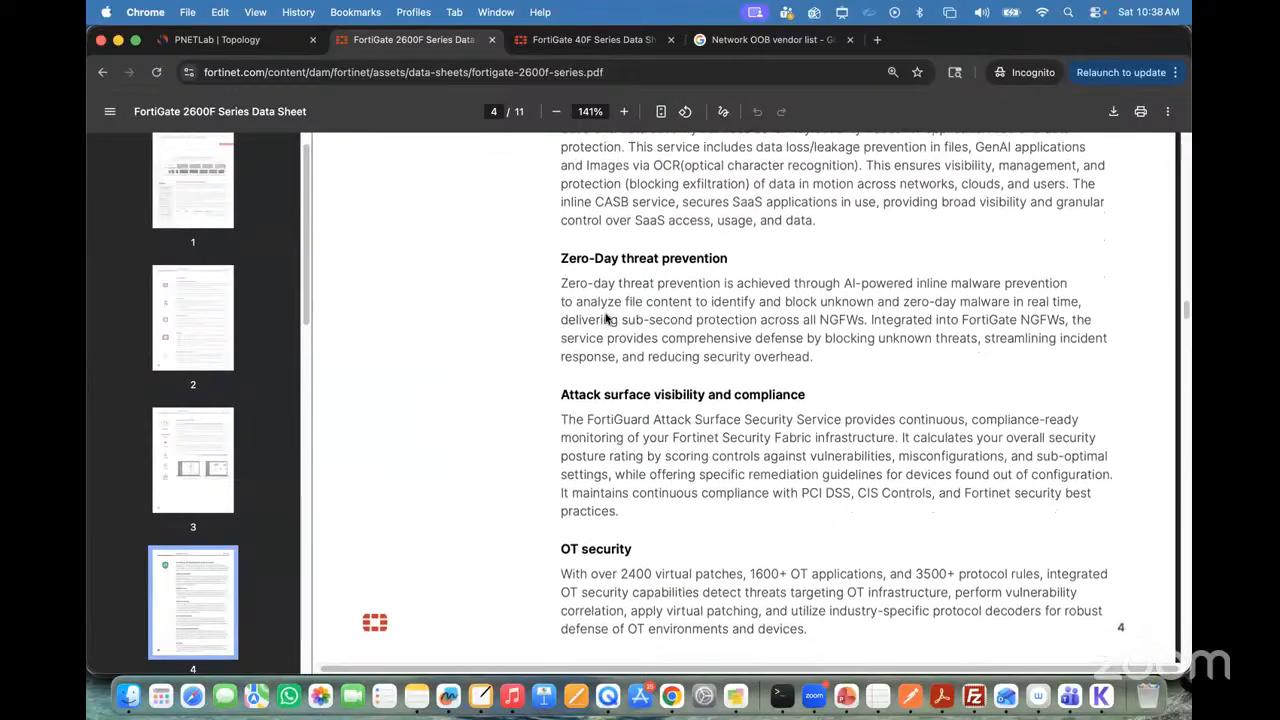
{"action": "scroll", "coordinate": [606, 319], "scroll_direction": "up", "scroll_amount": 9}
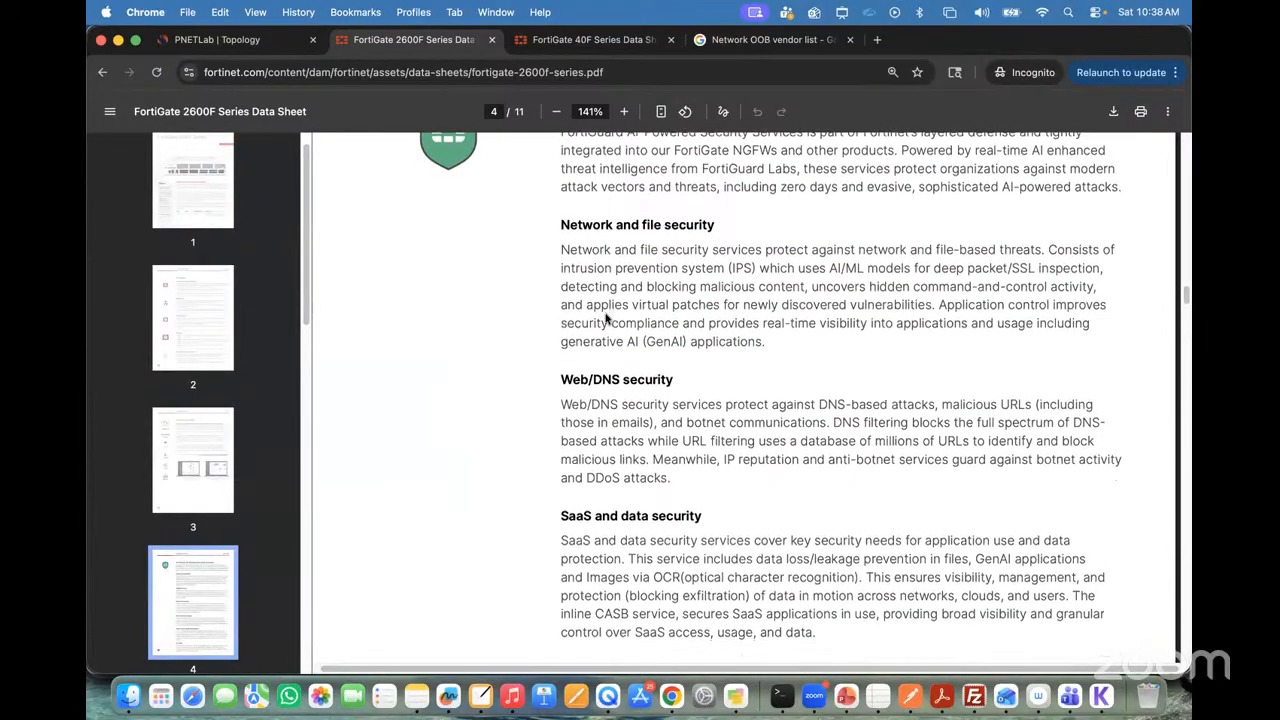
{"action": "scroll", "coordinate": [606, 319], "scroll_direction": "down", "scroll_amount": 5}
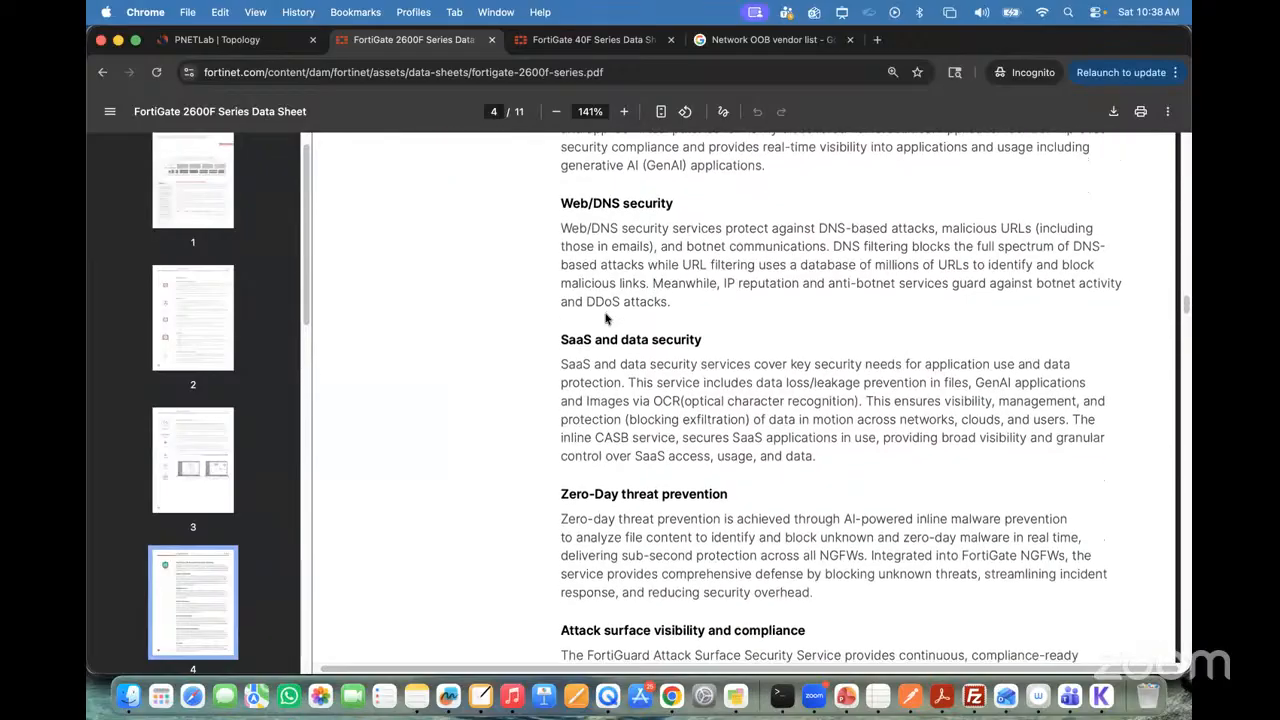
{"action": "scroll", "coordinate": [606, 319], "scroll_direction": "down", "scroll_amount": 3}
{"action": "scroll", "coordinate": [606, 317], "scroll_direction": "down", "scroll_amount": 6}
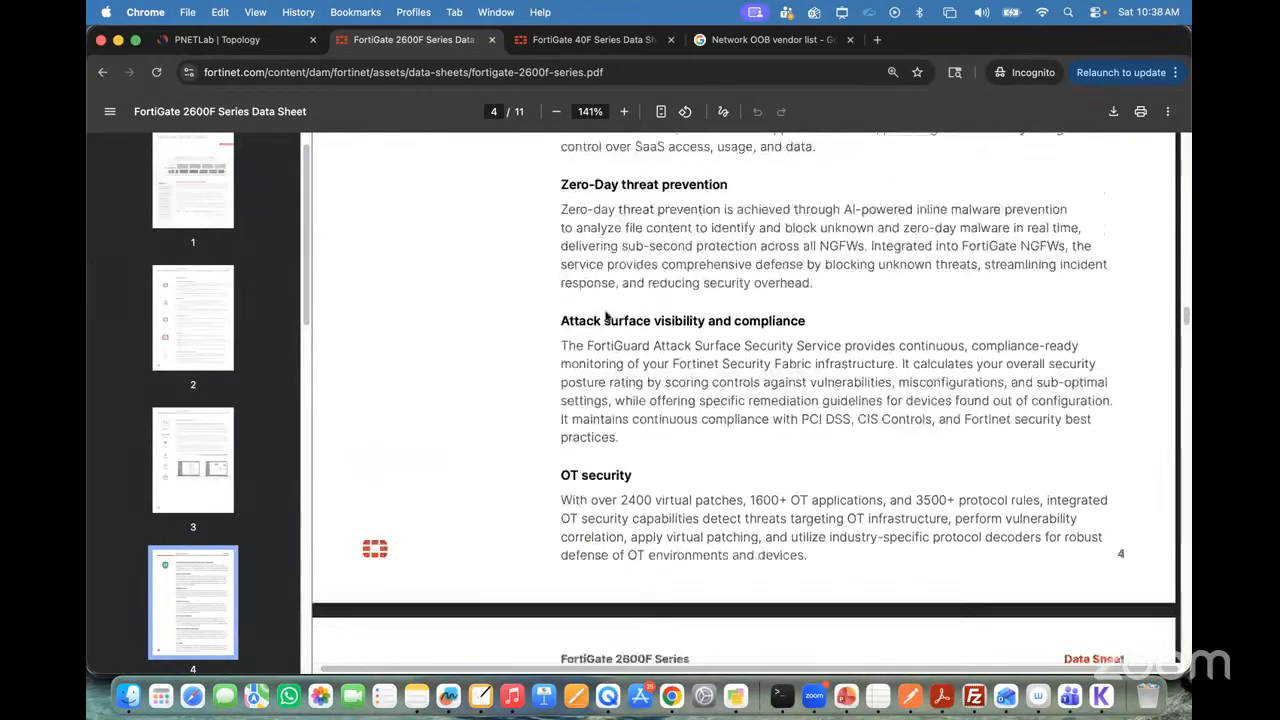
{"action": "scroll", "coordinate": [606, 316], "scroll_direction": "down", "scroll_amount": 6}
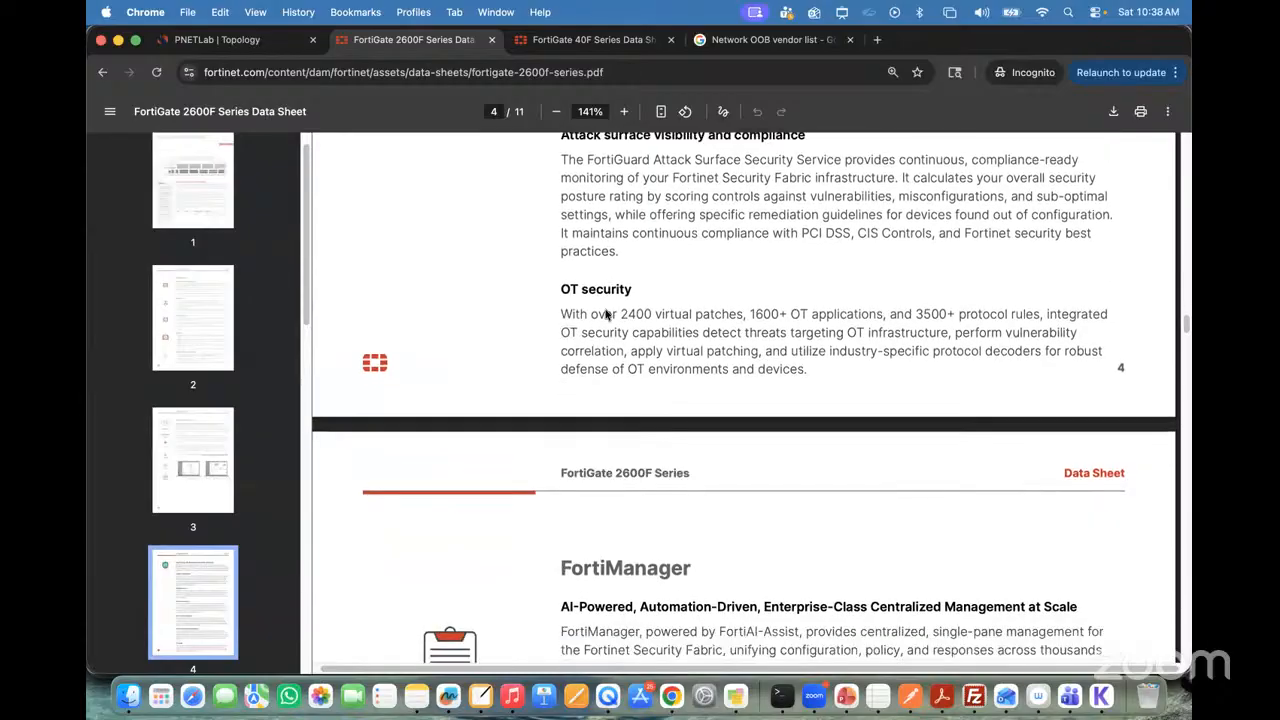
Step: Review the FortiManager, FortiConverter and FortiCare service sections and the Fortinet ASIC overview in the data sheet
{"action": "scroll", "coordinate": [605, 315], "scroll_direction": "down", "scroll_amount": 2}
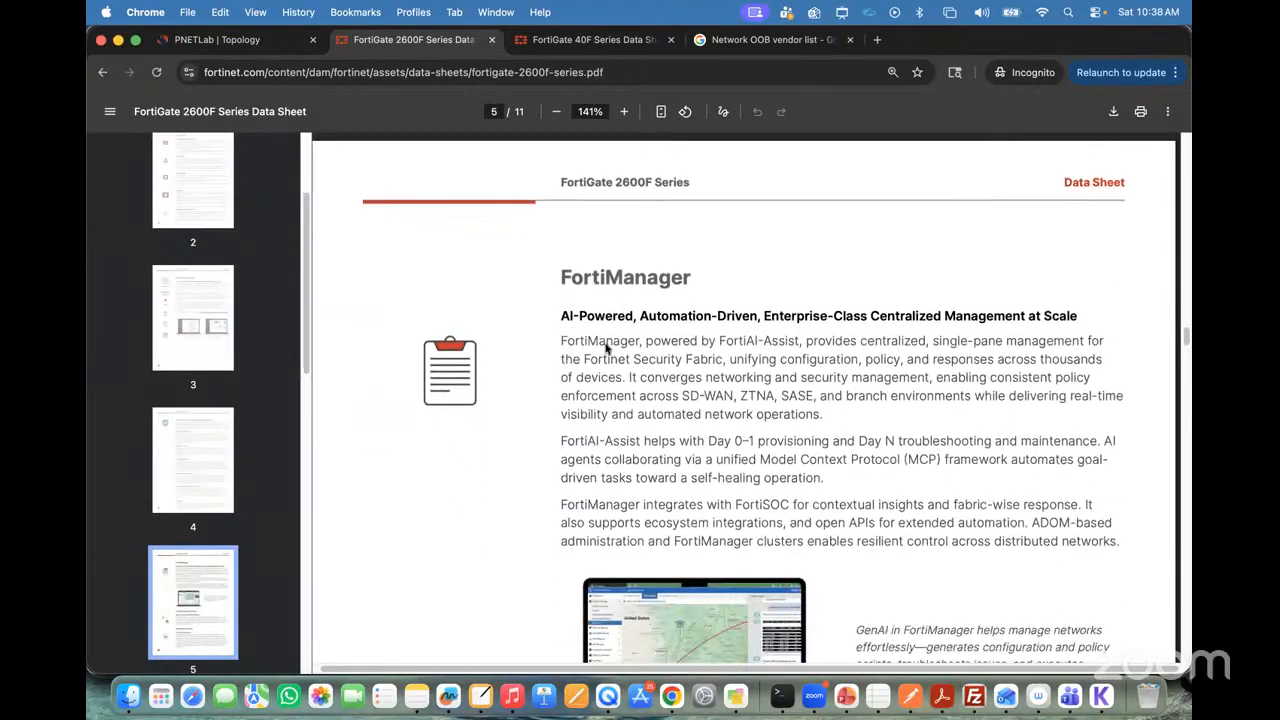
{"action": "scroll", "coordinate": [606, 347], "scroll_direction": "down", "scroll_amount": 9}
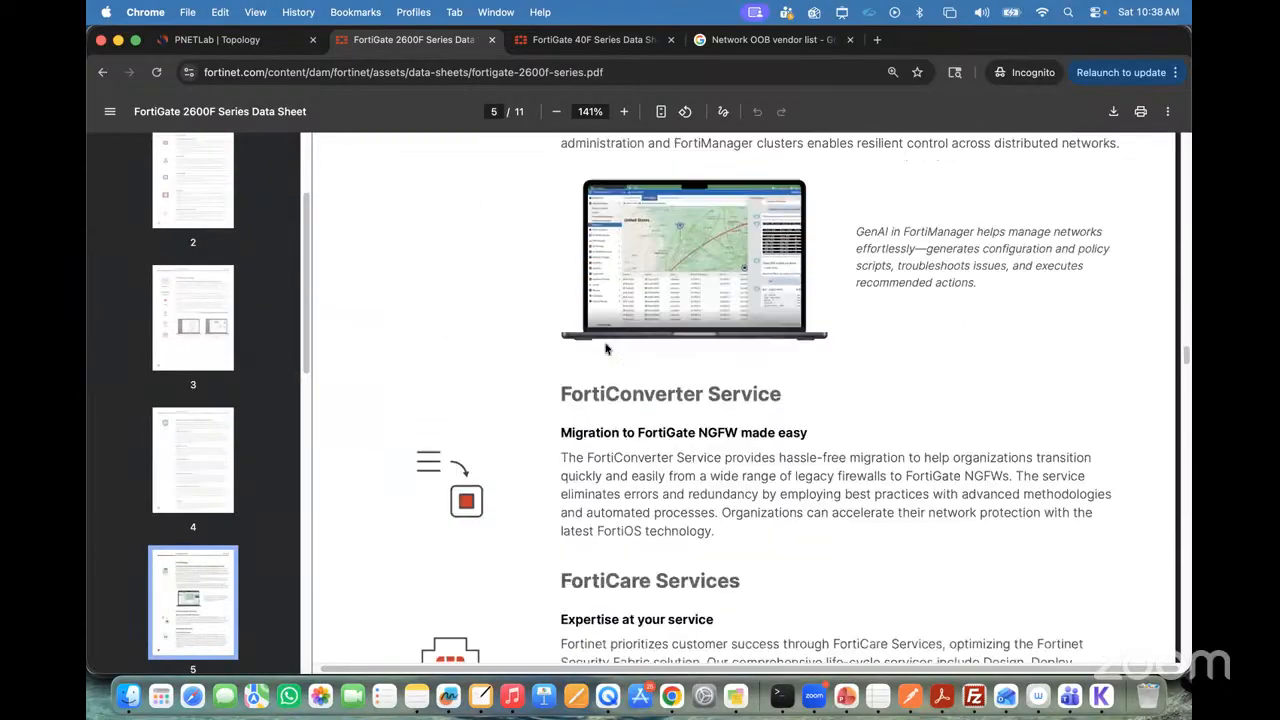
{"action": "scroll", "coordinate": [606, 347], "scroll_direction": "down", "scroll_amount": 2}
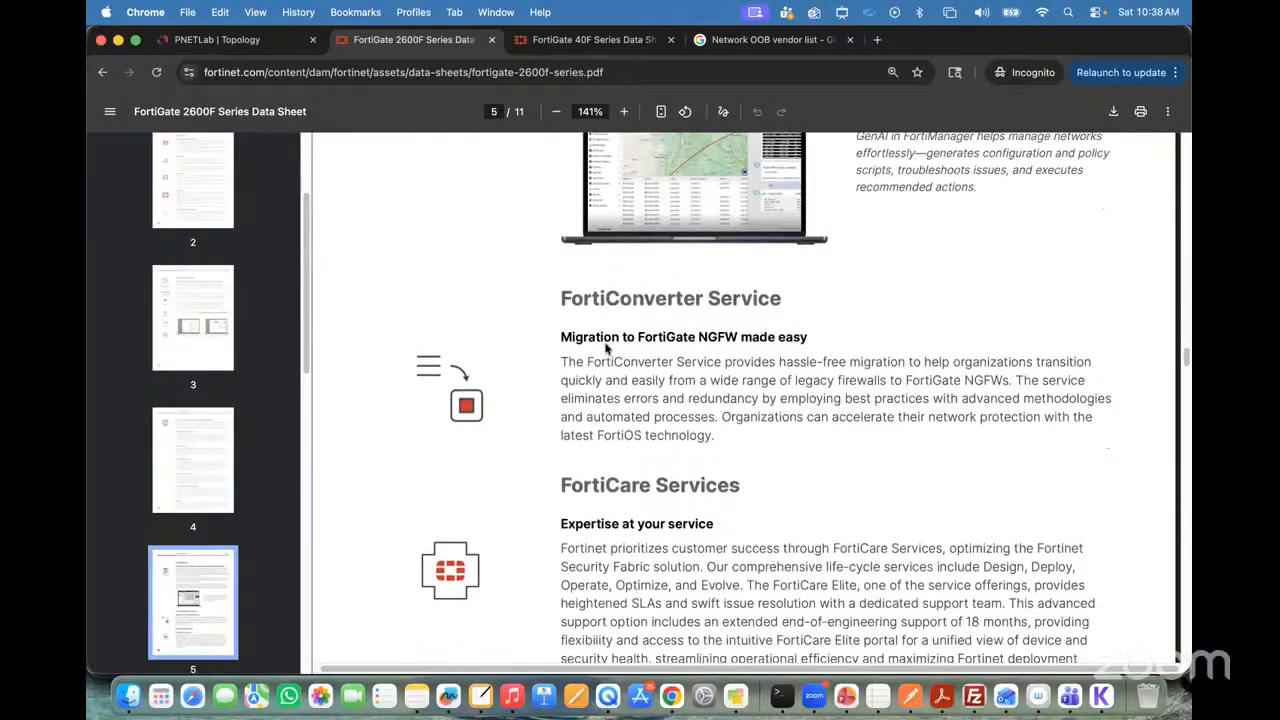
{"action": "scroll", "coordinate": [606, 347], "scroll_direction": "down", "scroll_amount": 5}
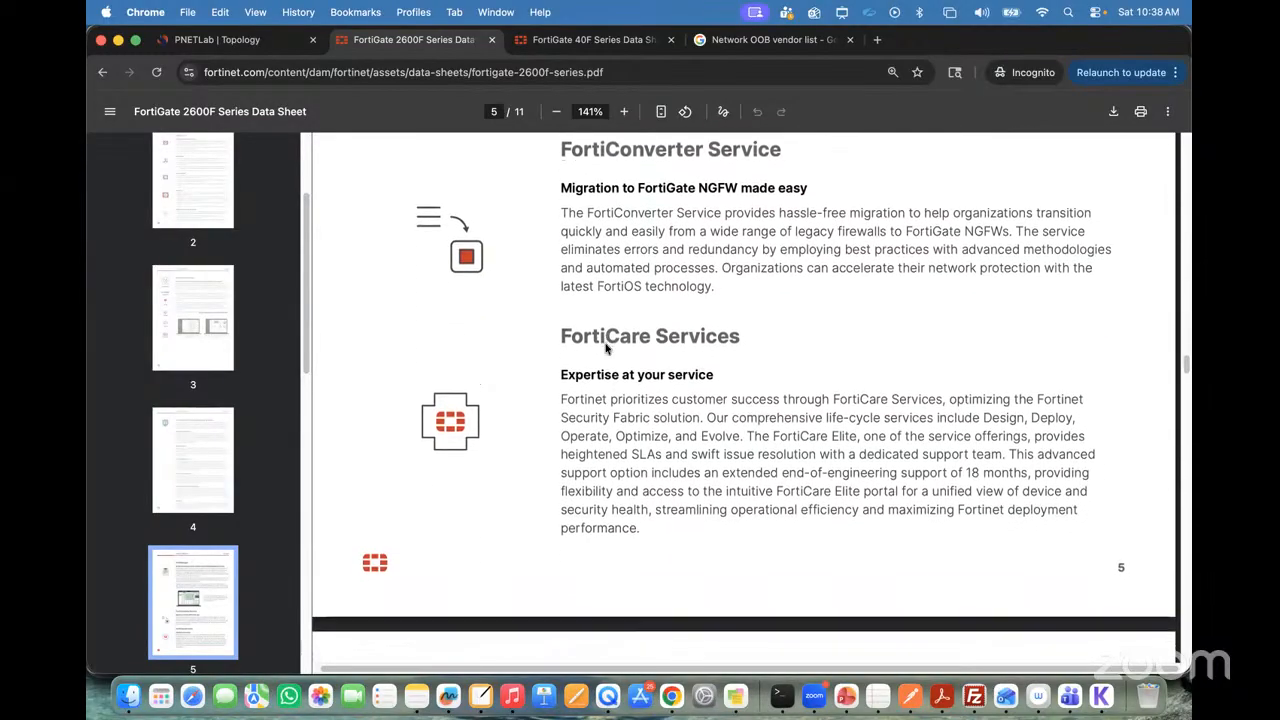
{"action": "scroll", "coordinate": [606, 347], "scroll_direction": "down", "scroll_amount": 8}
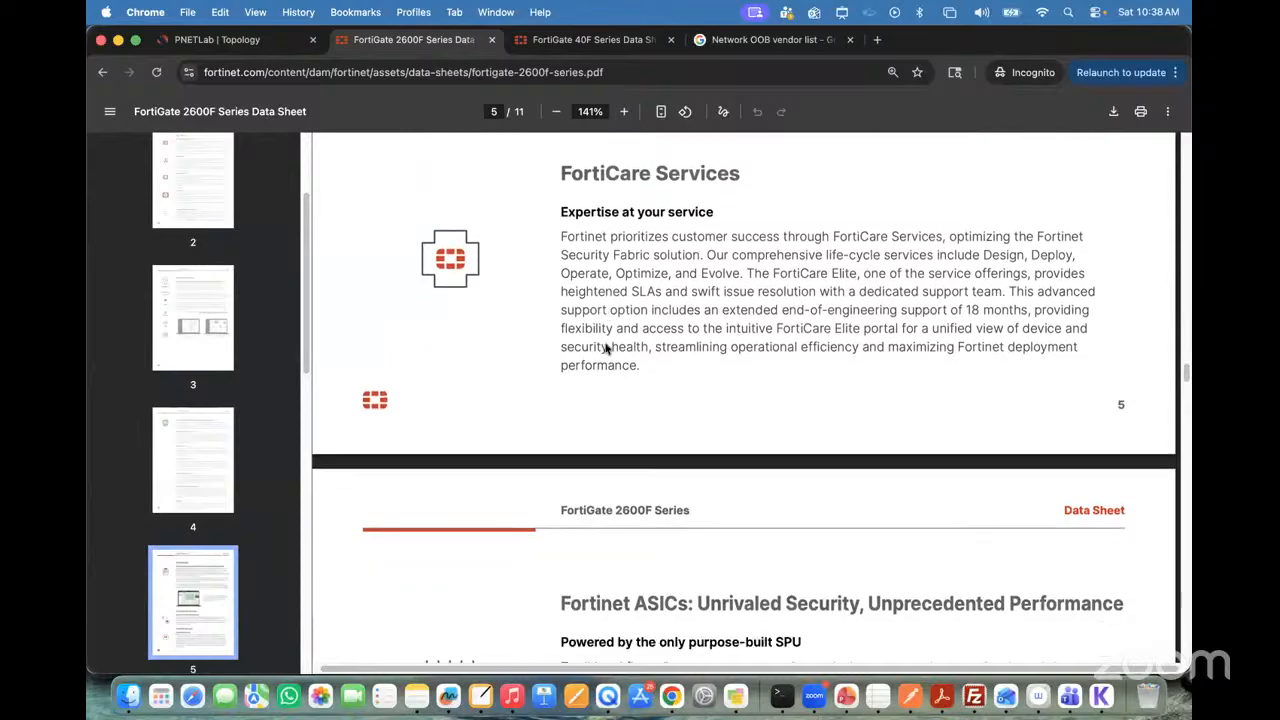
{"action": "scroll", "coordinate": [606, 347], "scroll_direction": "down", "scroll_amount": 4}
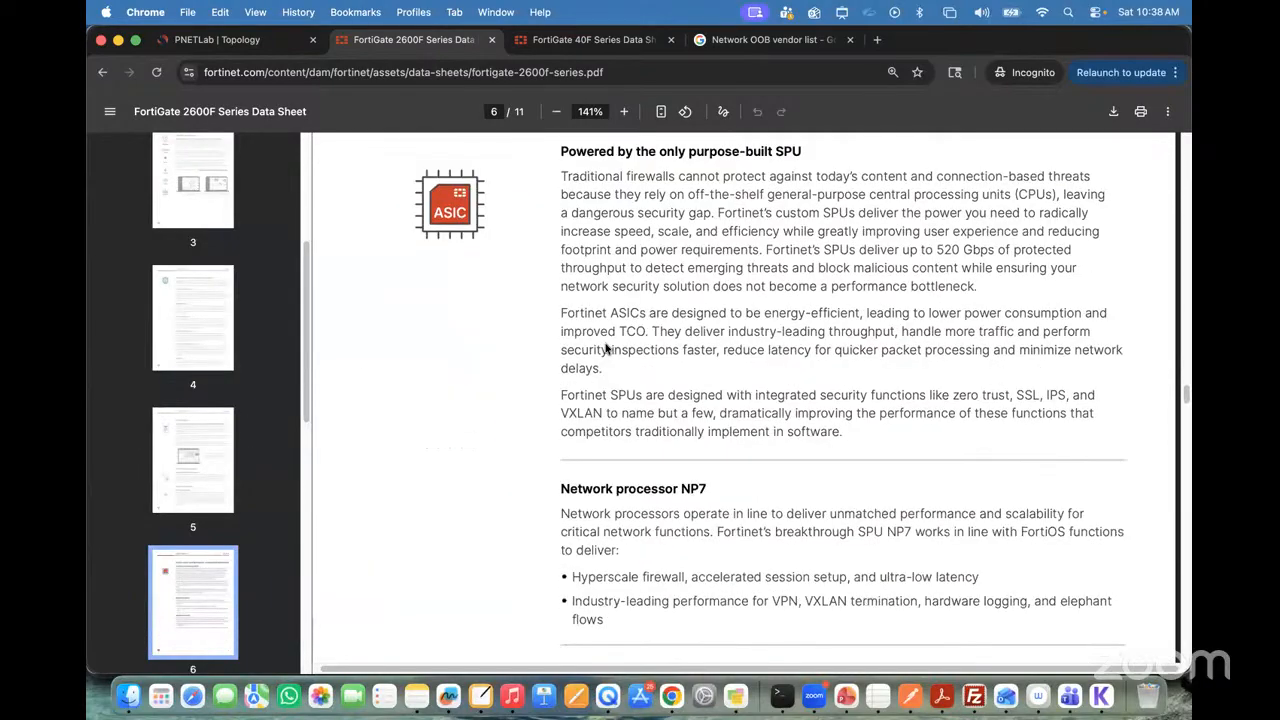
Step: Examine the 2600F hardware panel diagrams, the specifications tables and the subscriptions table through to the data sheet's last page
{"action": "scroll", "coordinate": [606, 347], "scroll_direction": "down", "scroll_amount": 20}
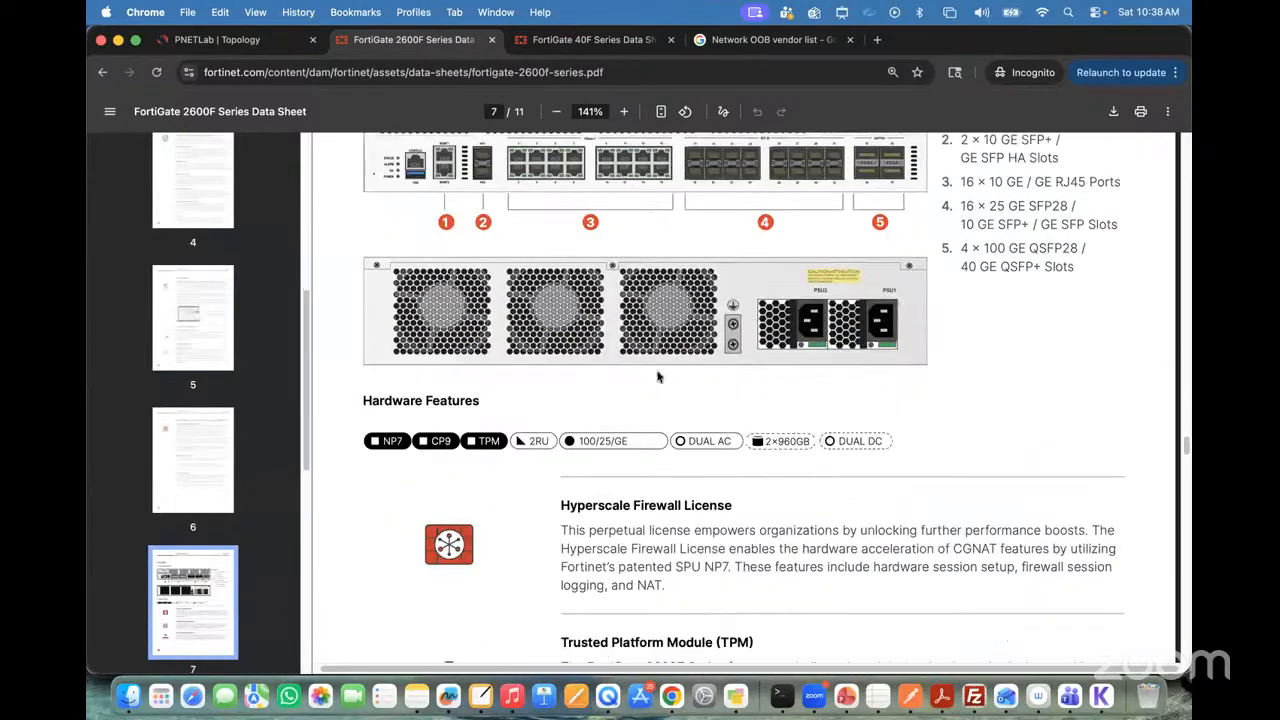
{"action": "scroll", "coordinate": [658, 375], "scroll_direction": "down", "scroll_amount": 14}
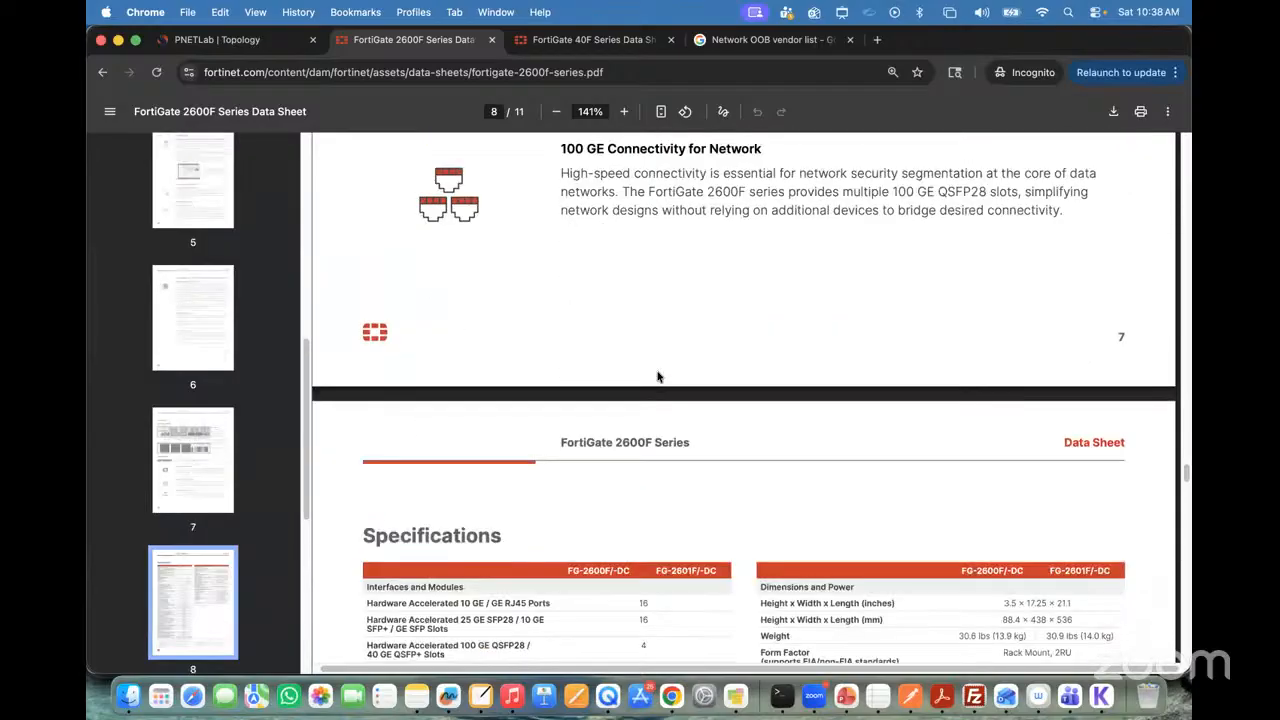
{"action": "scroll", "coordinate": [643, 372], "scroll_direction": "down", "scroll_amount": 1}
{"action": "scroll", "coordinate": [569, 422], "scroll_direction": "down", "scroll_amount": 10}
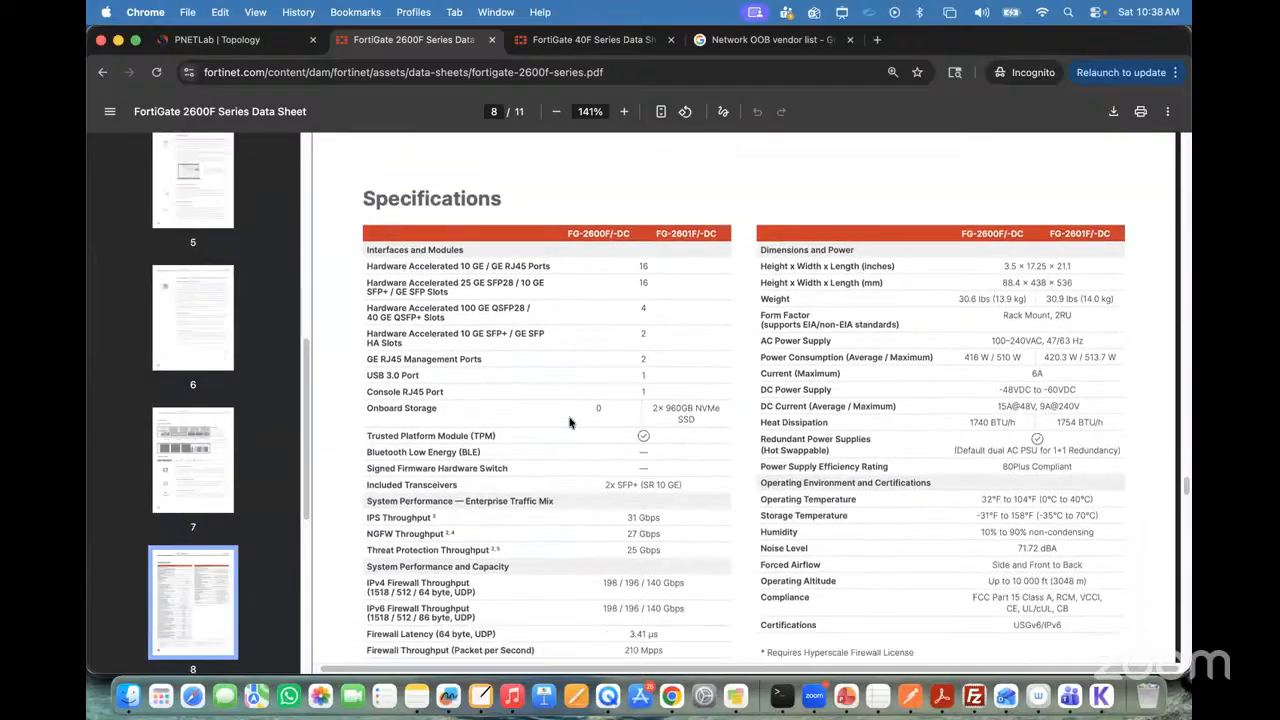
{"action": "scroll", "coordinate": [555, 418], "scroll_direction": "down", "scroll_amount": 1}
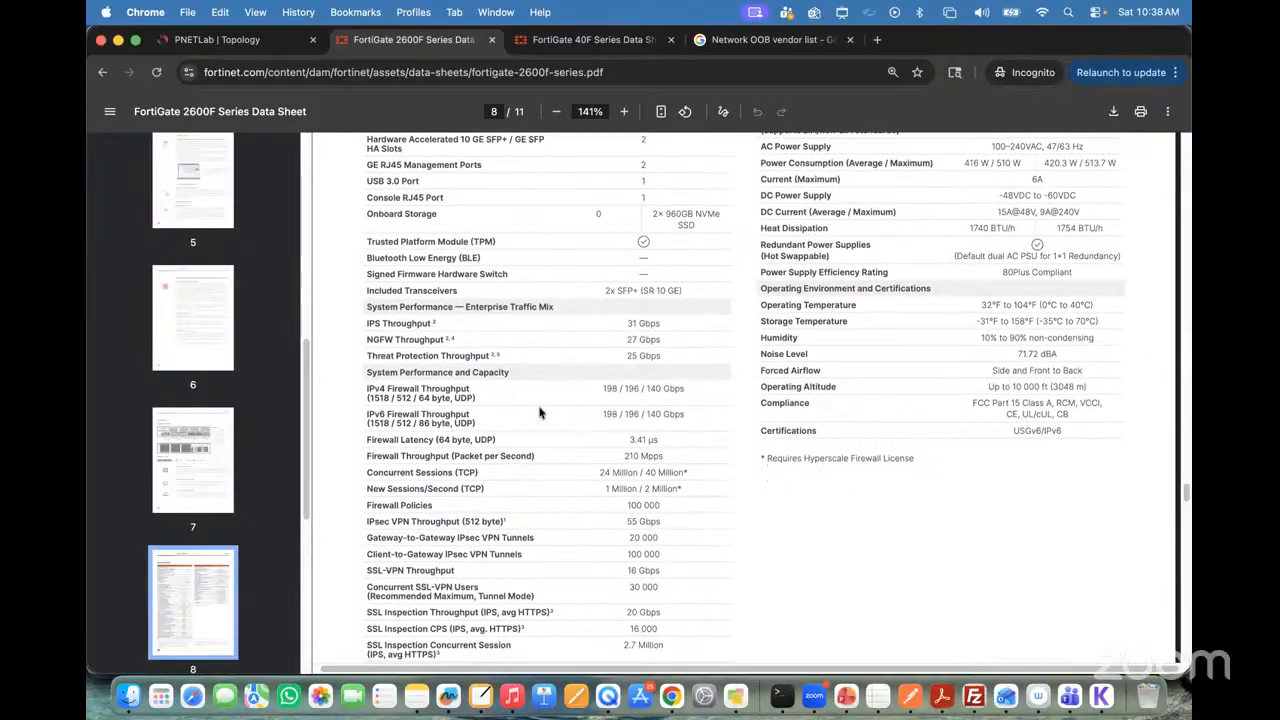
{"action": "scroll", "coordinate": [521, 408], "scroll_direction": "down", "scroll_amount": 20}
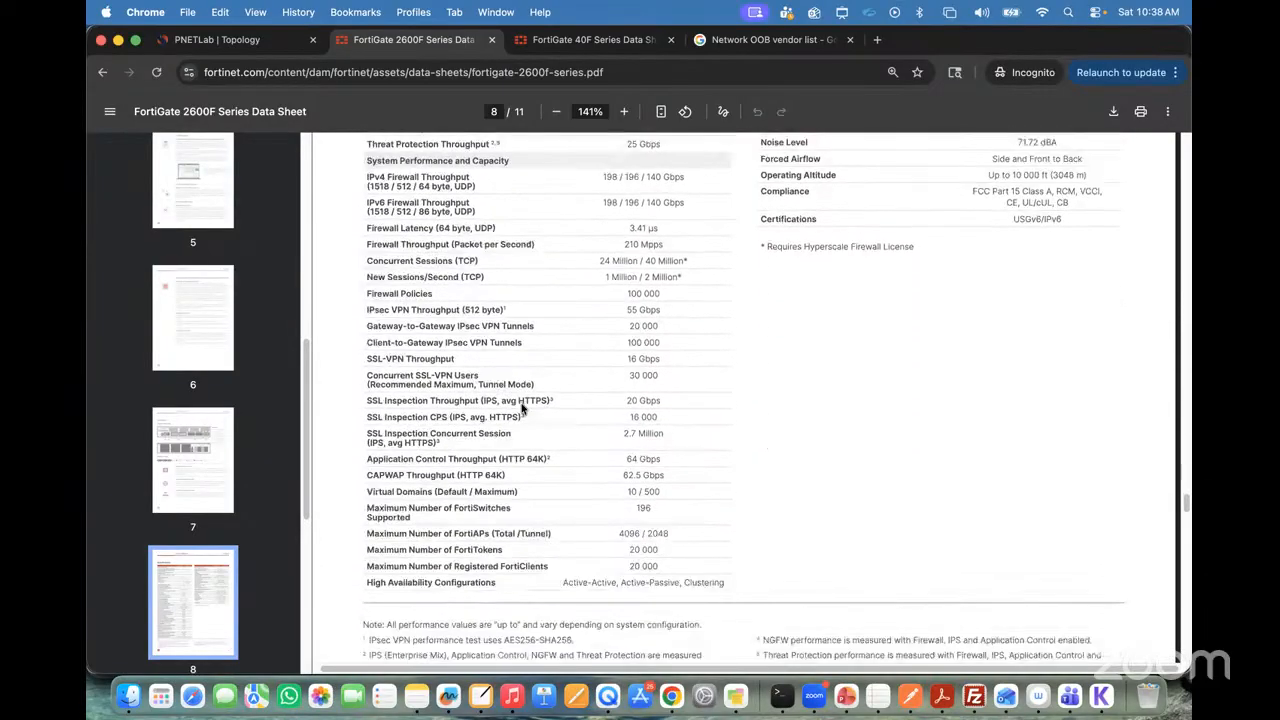
{"action": "scroll", "coordinate": [521, 408], "scroll_direction": "down", "scroll_amount": 20}
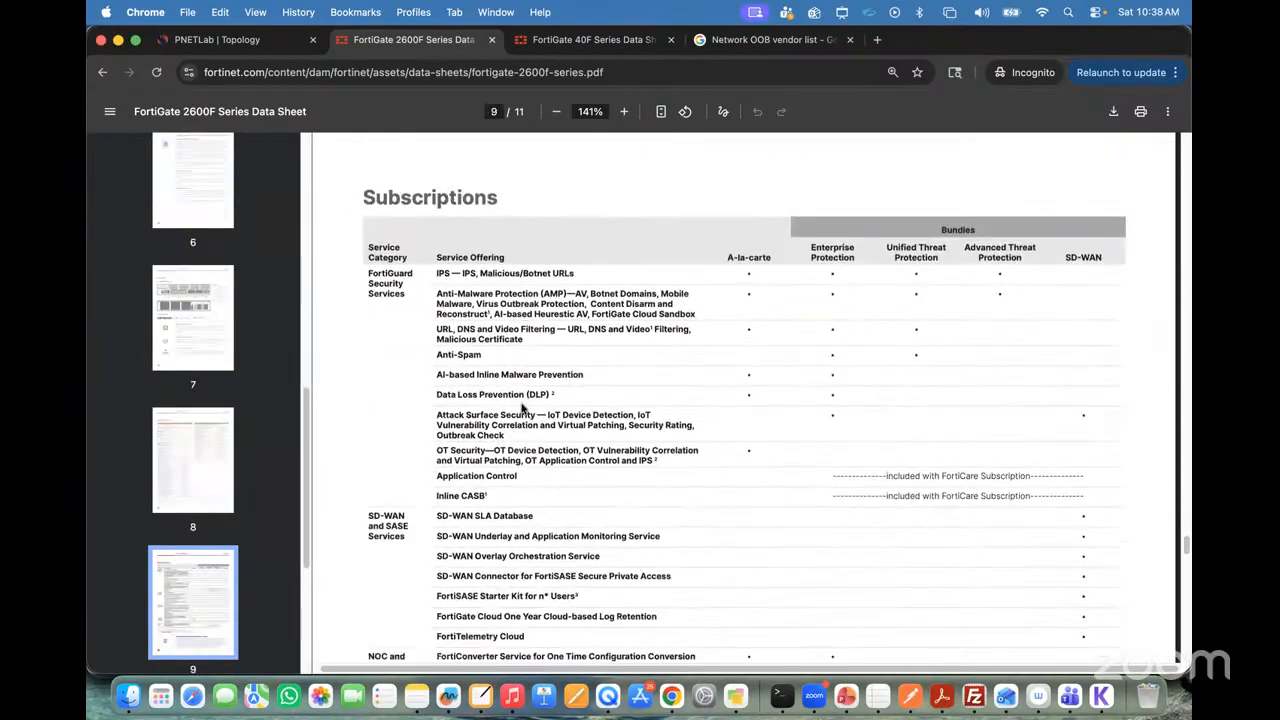
{"action": "scroll", "coordinate": [521, 408], "scroll_direction": "down", "scroll_amount": 20}
{"action": "scroll", "coordinate": [521, 408], "scroll_direction": "up", "scroll_amount": 20}
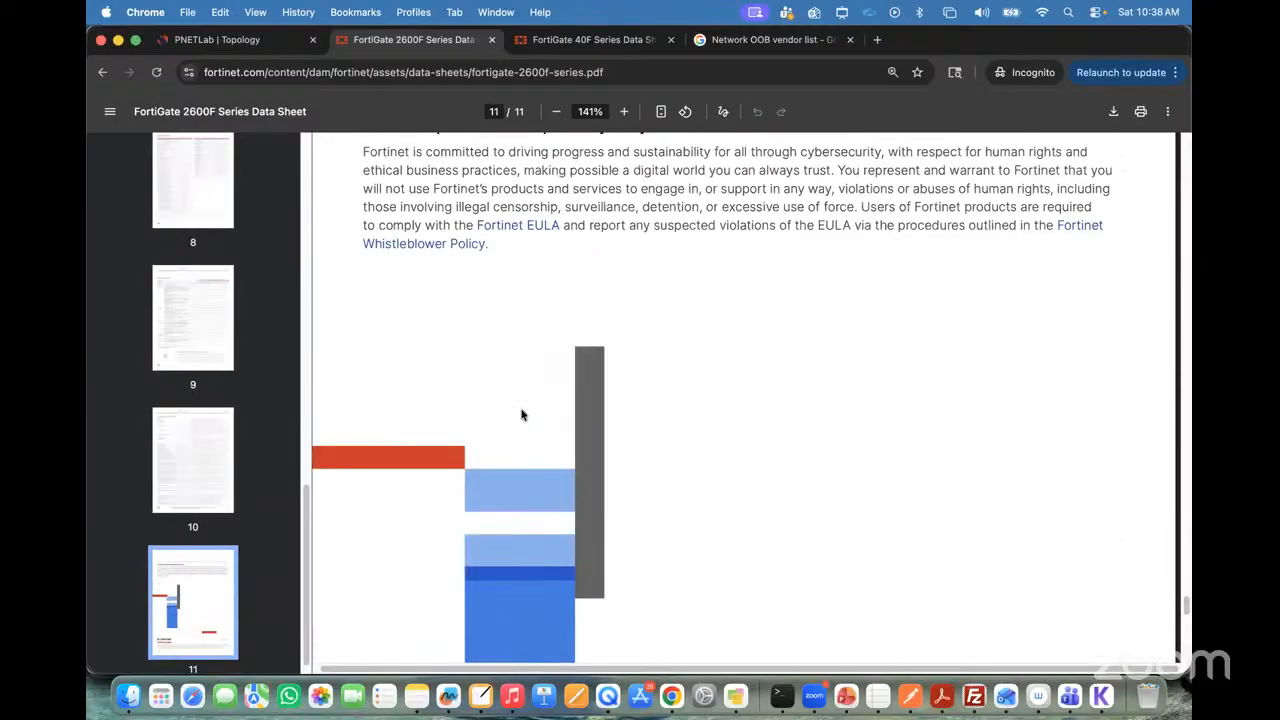
{"action": "scroll", "coordinate": [519, 408], "scroll_direction": "up", "scroll_amount": 20}
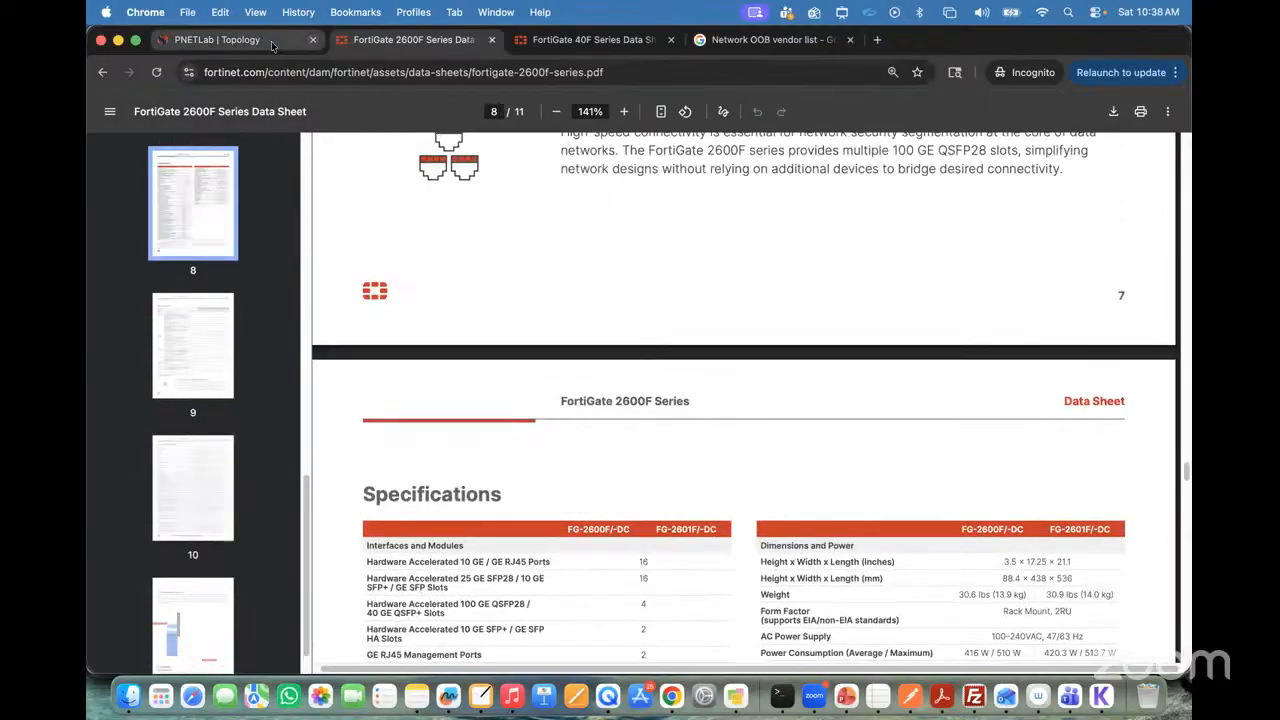
Step: In the PNETLab topology, delete the link between the 192.168.10.10/24 Fortinet and its Winserver, and delete that Fortinet node
{"action": "left_click", "coordinate": [215, 40]}
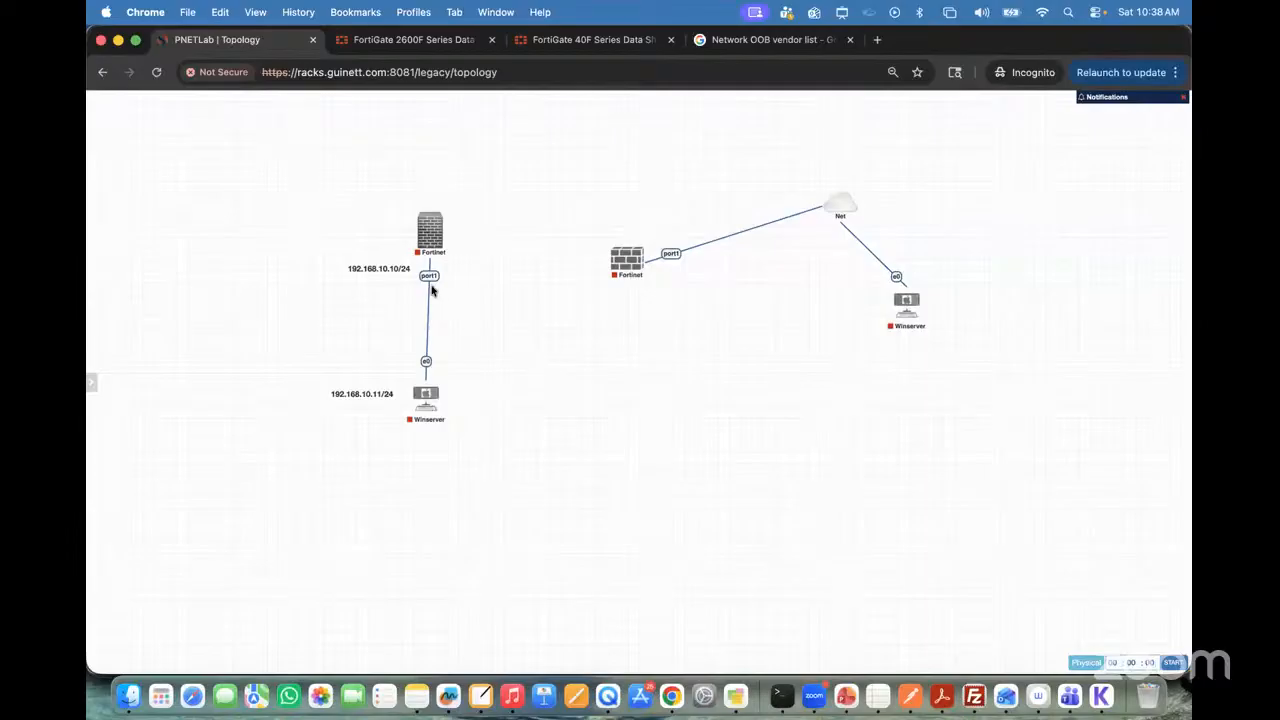
{"action": "right_click", "coordinate": [424, 272]}
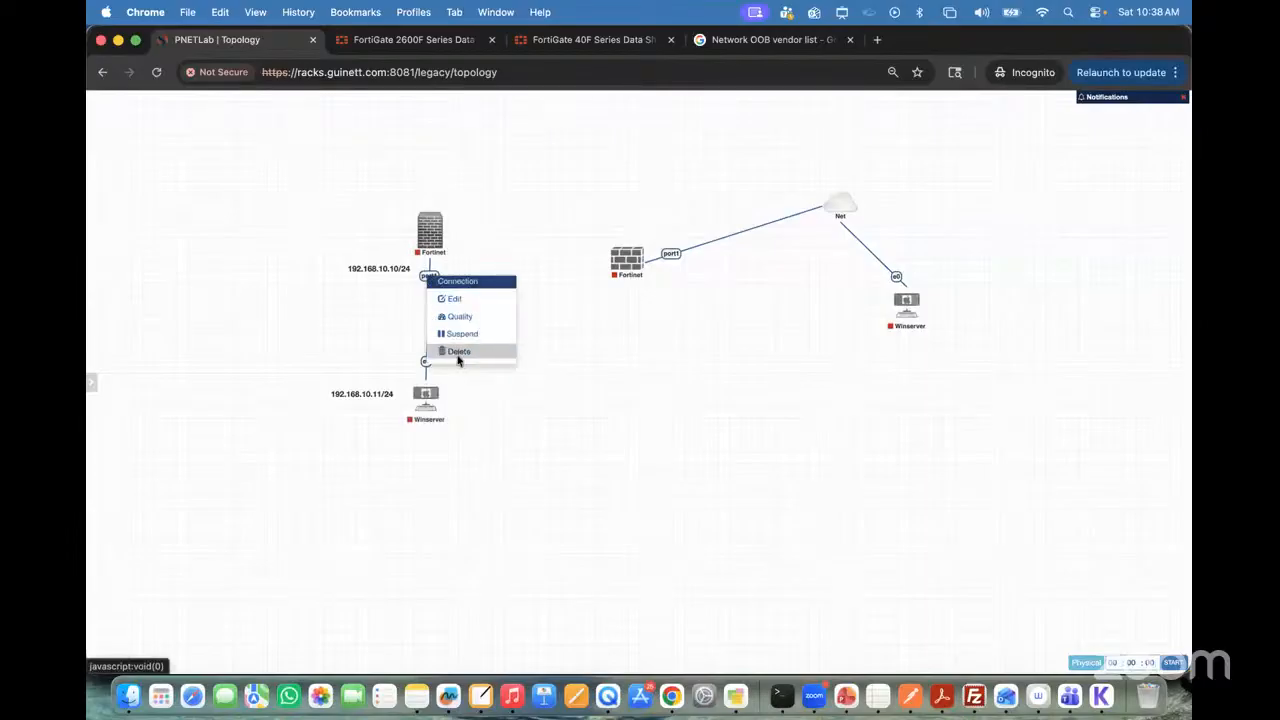
{"action": "left_click", "coordinate": [458, 360]}
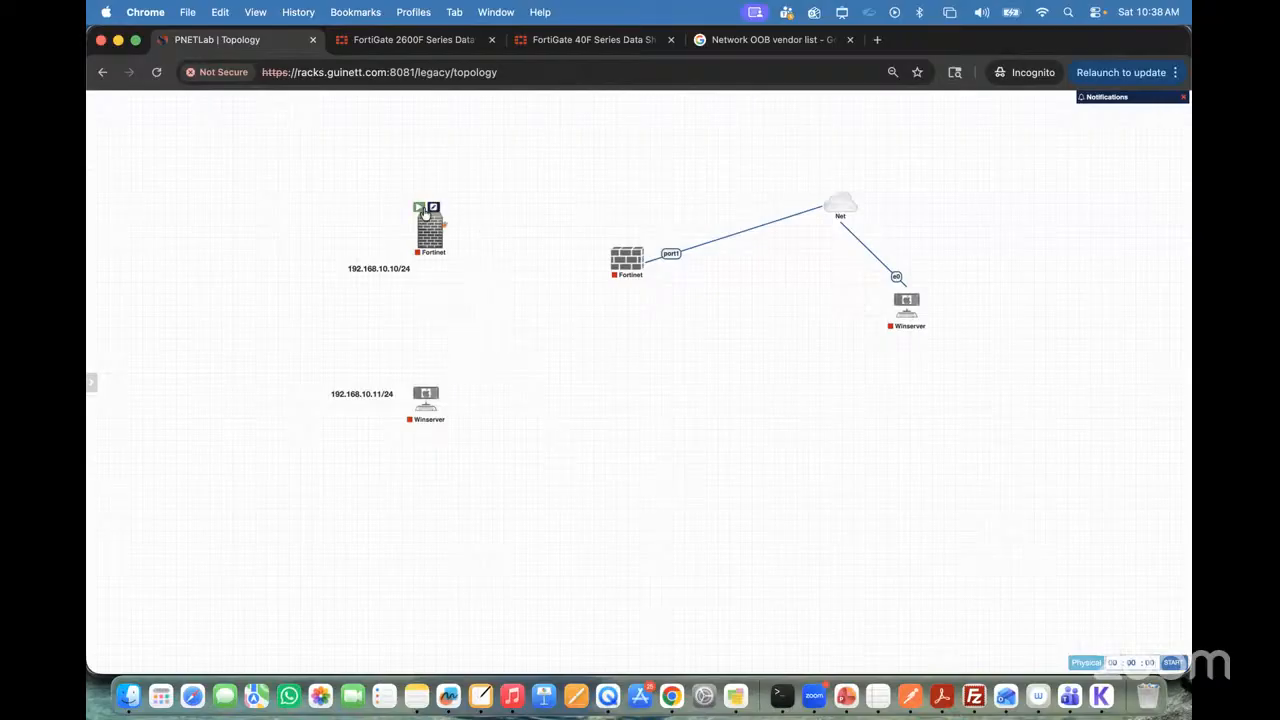
{"action": "right_click", "coordinate": [433, 230]}
{"action": "left_click", "coordinate": [477, 446]}
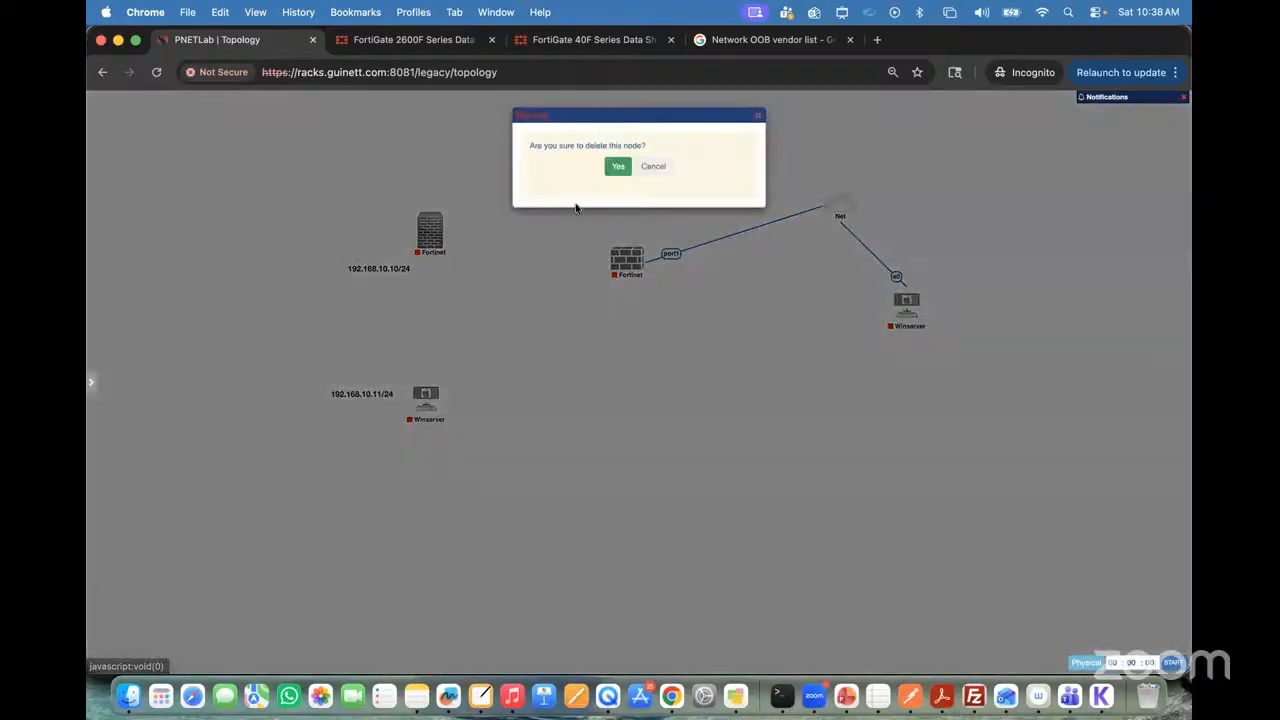
{"action": "left_click", "coordinate": [618, 167]}
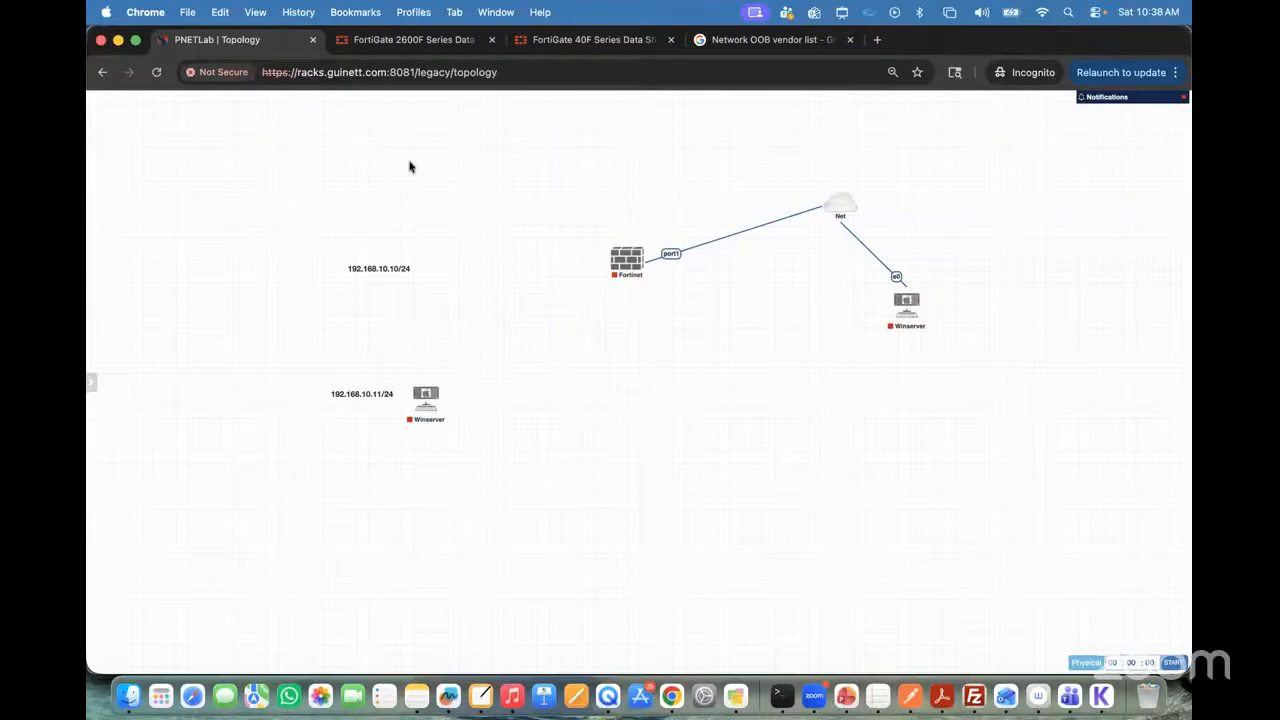
Step: Begin adding one node to the topology from the fortinet template, using the fortinet-FGT-v7.0.9 image
{"action": "right_click", "coordinate": [409, 167]}
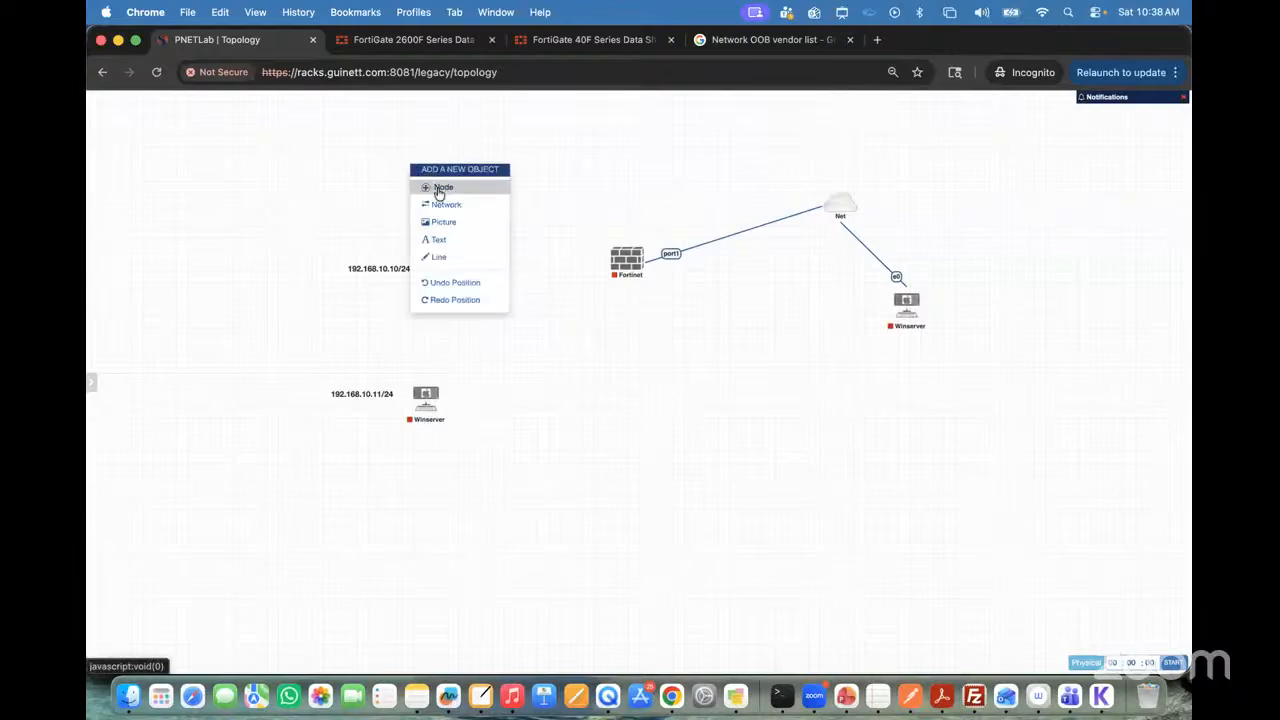
{"action": "left_click", "coordinate": [437, 192]}
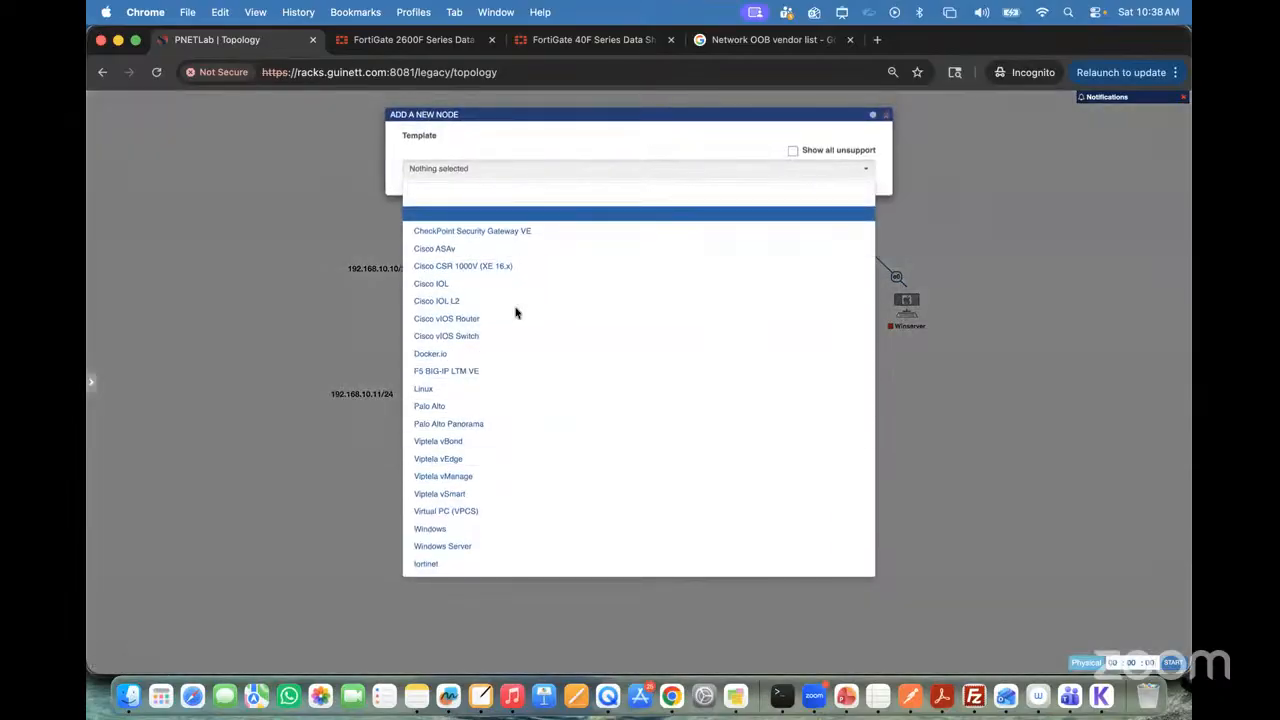
{"action": "left_click", "coordinate": [448, 563]}
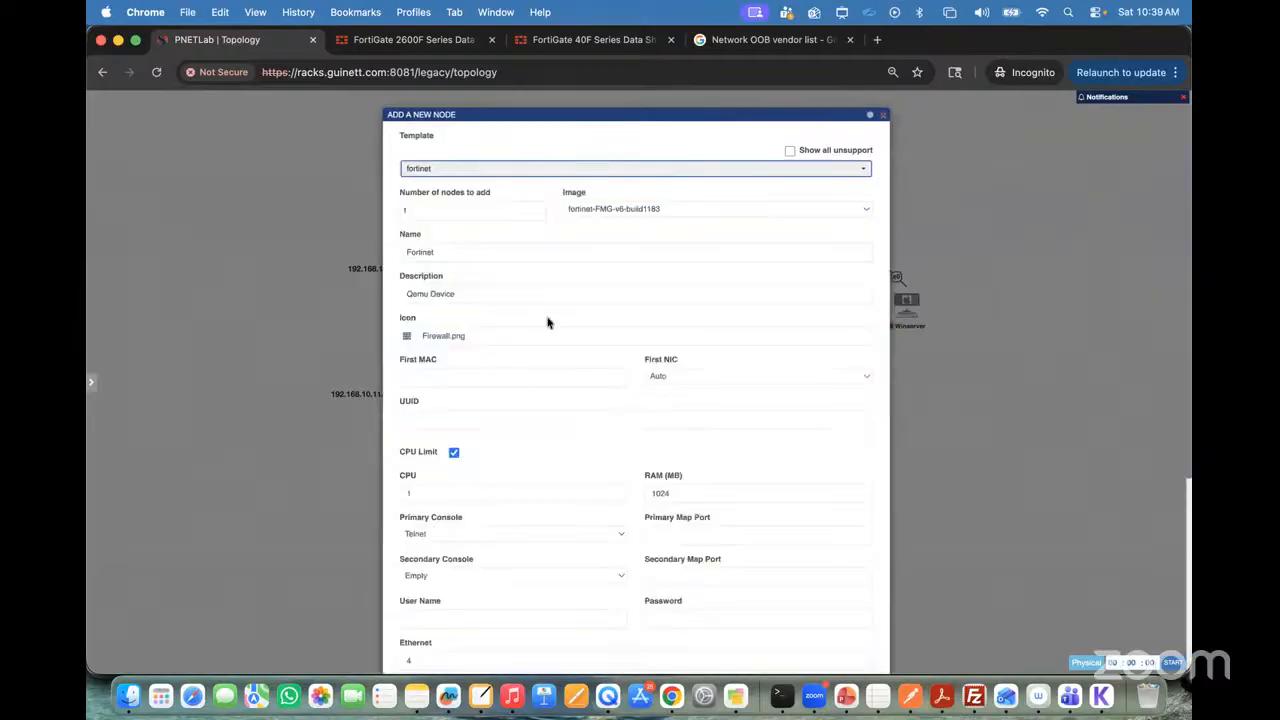
{"action": "left_click", "coordinate": [633, 209]}
{"action": "left_click", "coordinate": [633, 209]}
{"action": "left_click", "coordinate": [625, 190]}
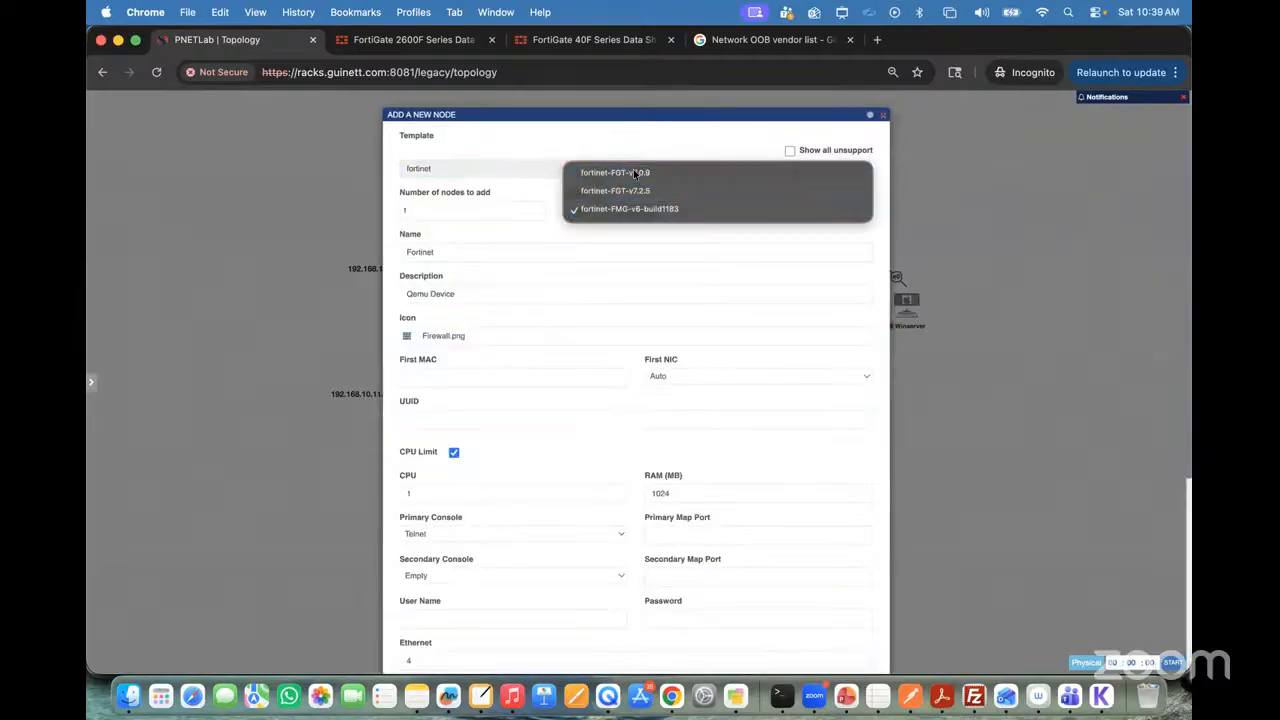
{"action": "scroll", "coordinate": [623, 357], "scroll_direction": "down", "scroll_amount": 10}
{"action": "scroll", "coordinate": [497, 200], "scroll_direction": "up", "scroll_amount": 8}
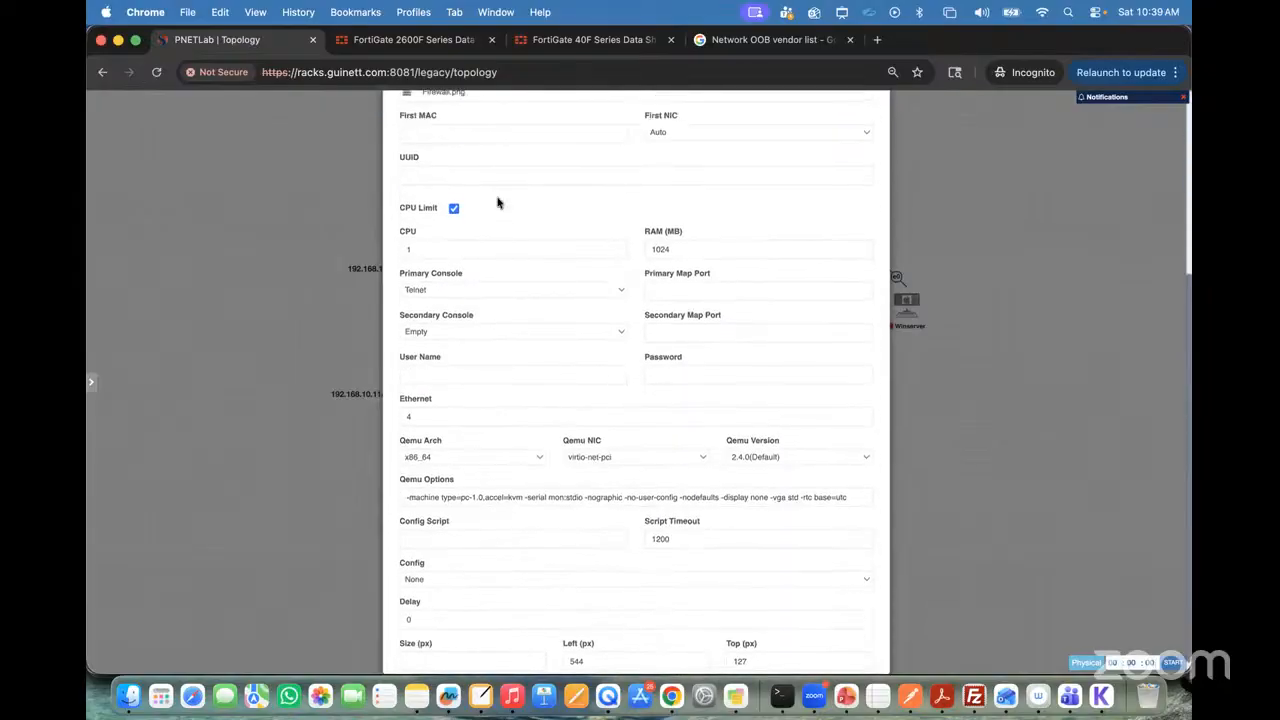
Step: Give the new Fortinet node the Firewall Red.png icon and save the node
{"action": "left_click", "coordinate": [457, 290]}
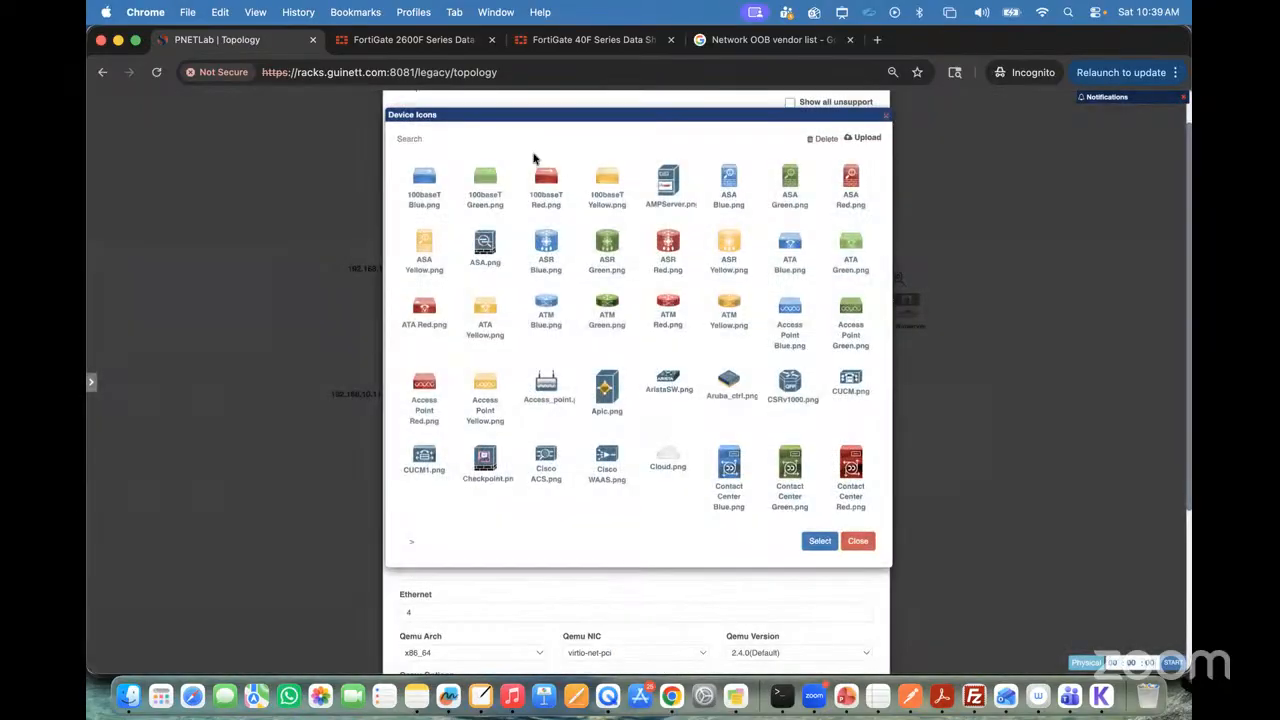
{"action": "left_click", "coordinate": [447, 136]}
{"action": "type", "text": "Fi"}
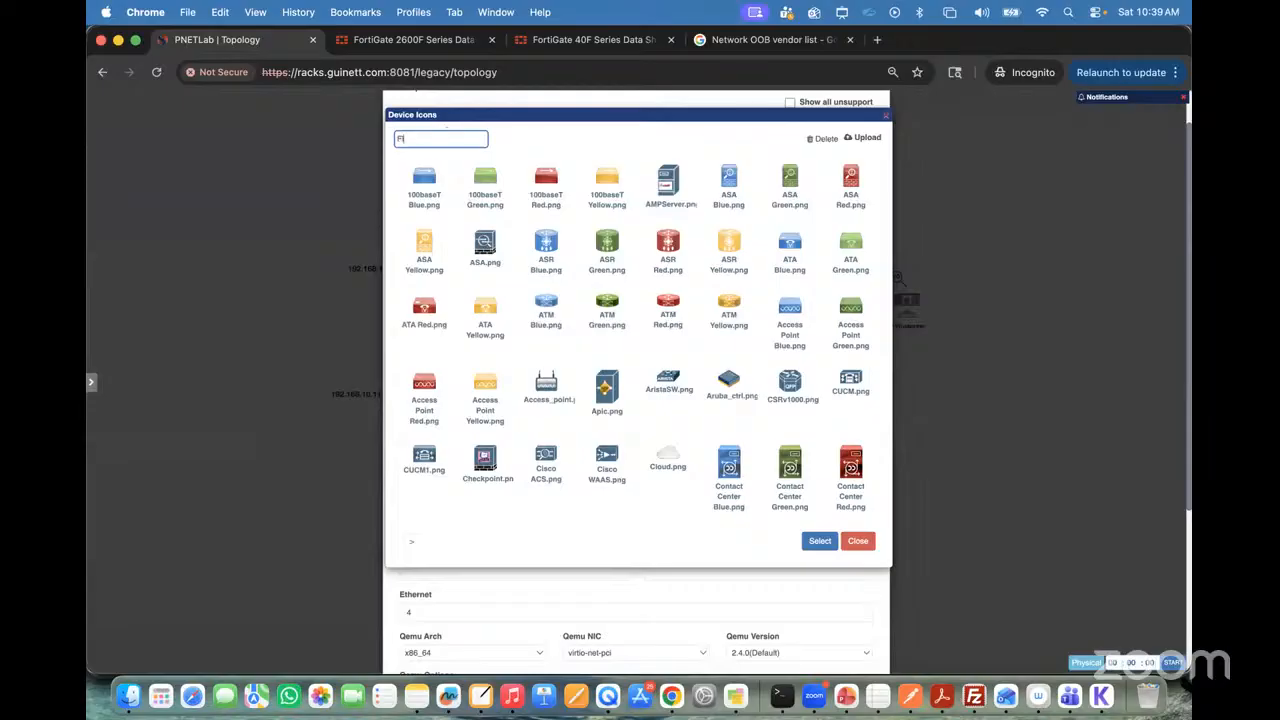
{"action": "type", "text": "rewa"}
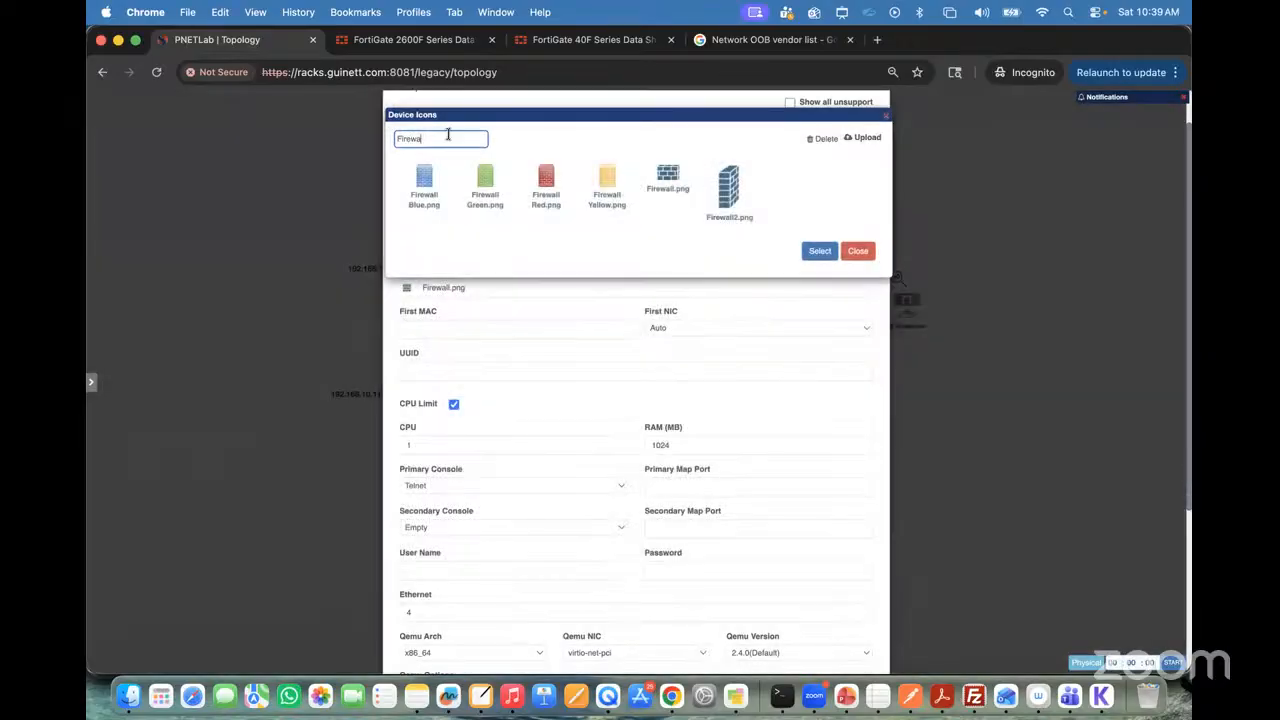
{"action": "left_click", "coordinate": [546, 180]}
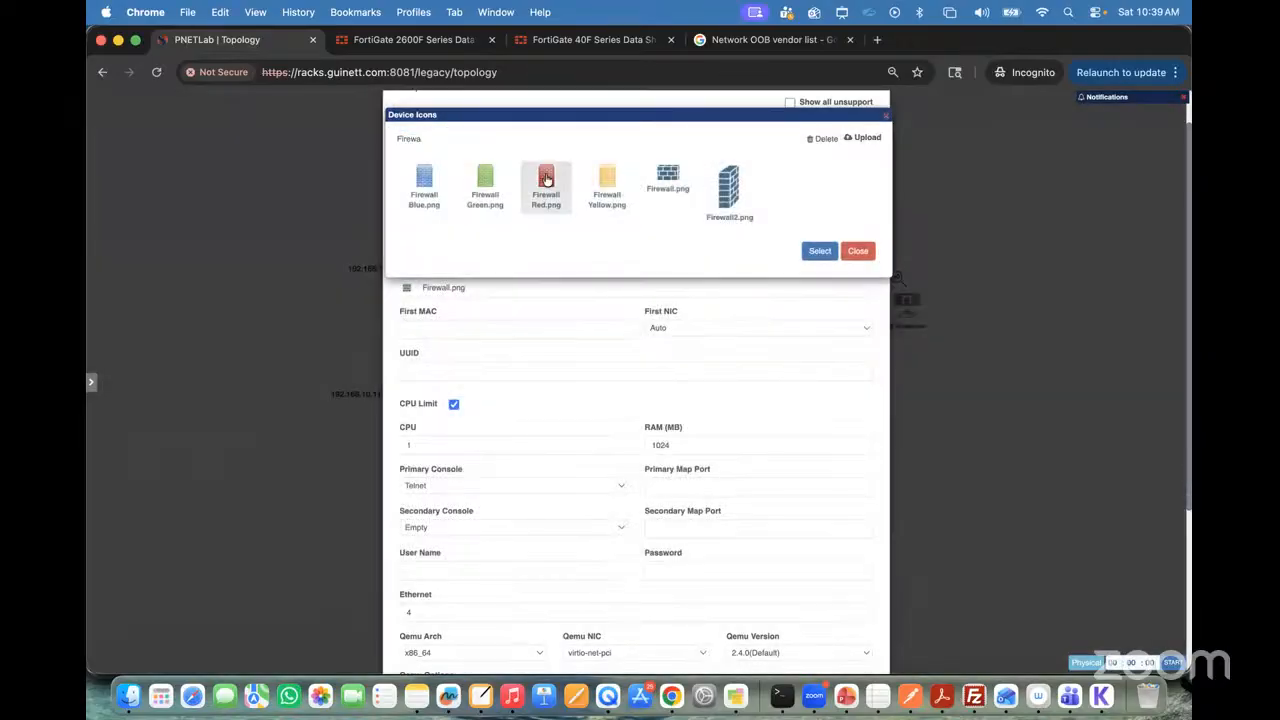
{"action": "left_click", "coordinate": [806, 245]}
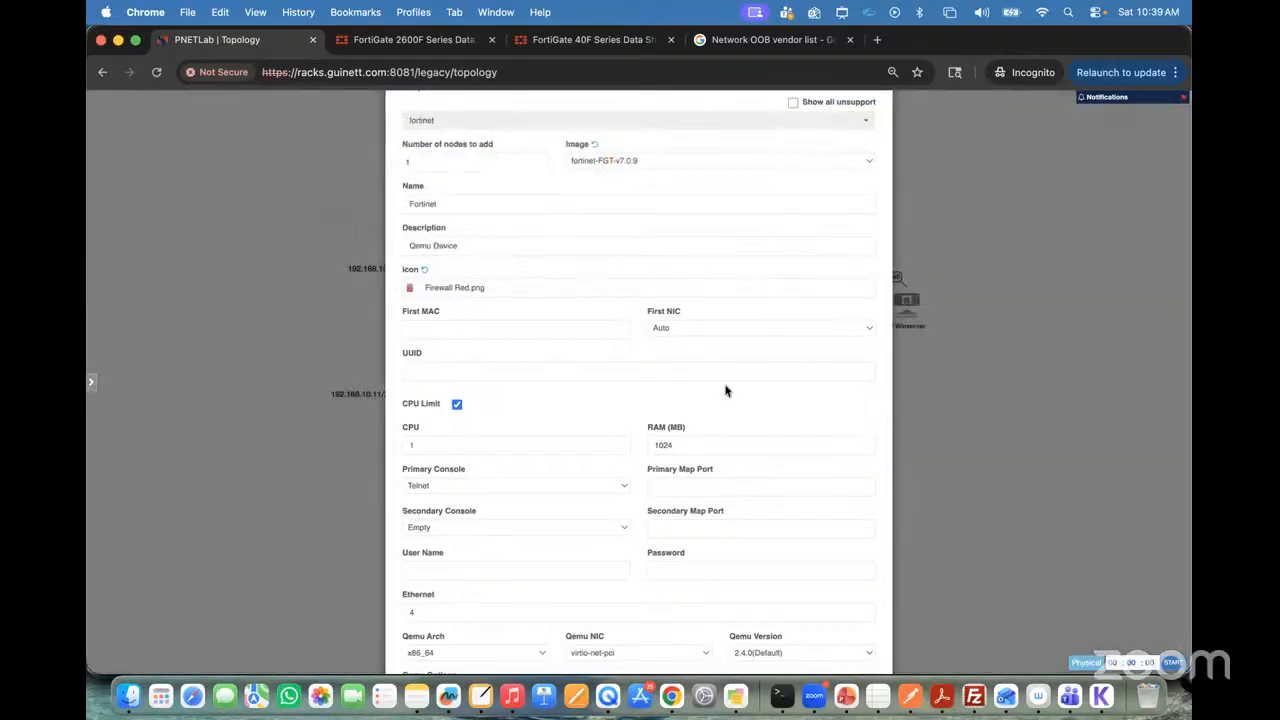
{"action": "scroll", "coordinate": [850, 455], "scroll_direction": "down", "scroll_amount": 5}
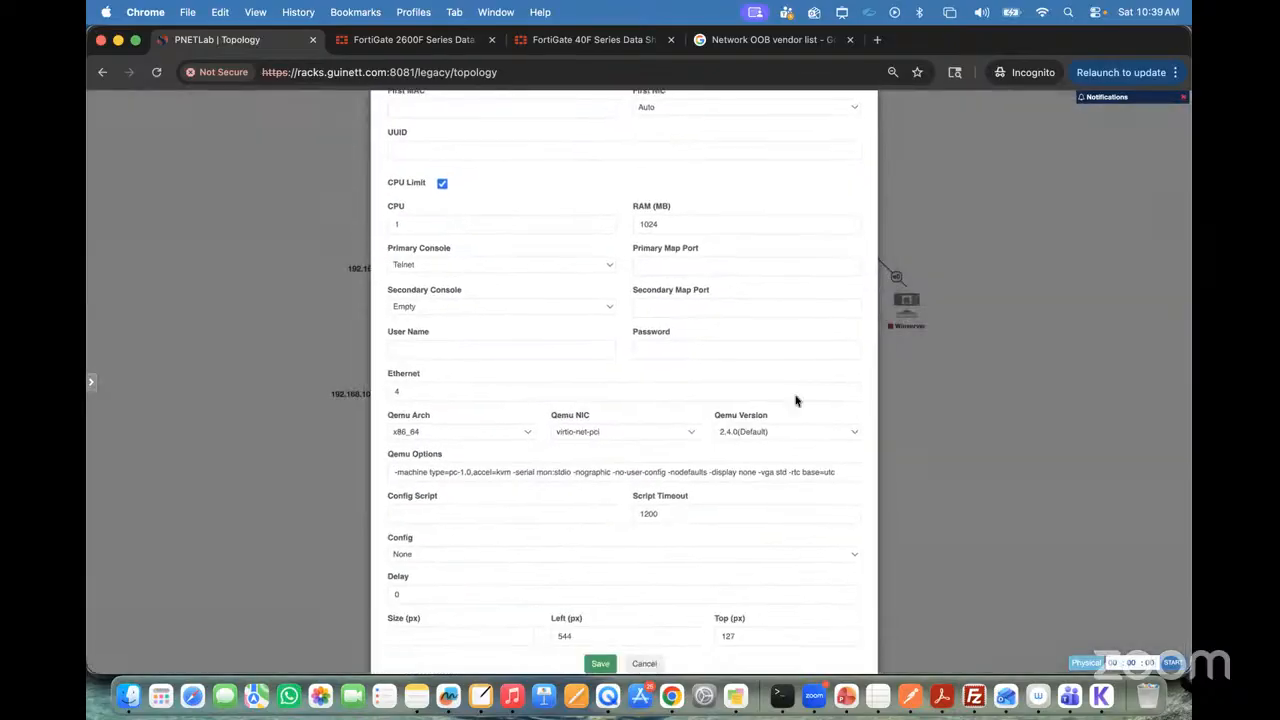
{"action": "left_click", "coordinate": [600, 663]}
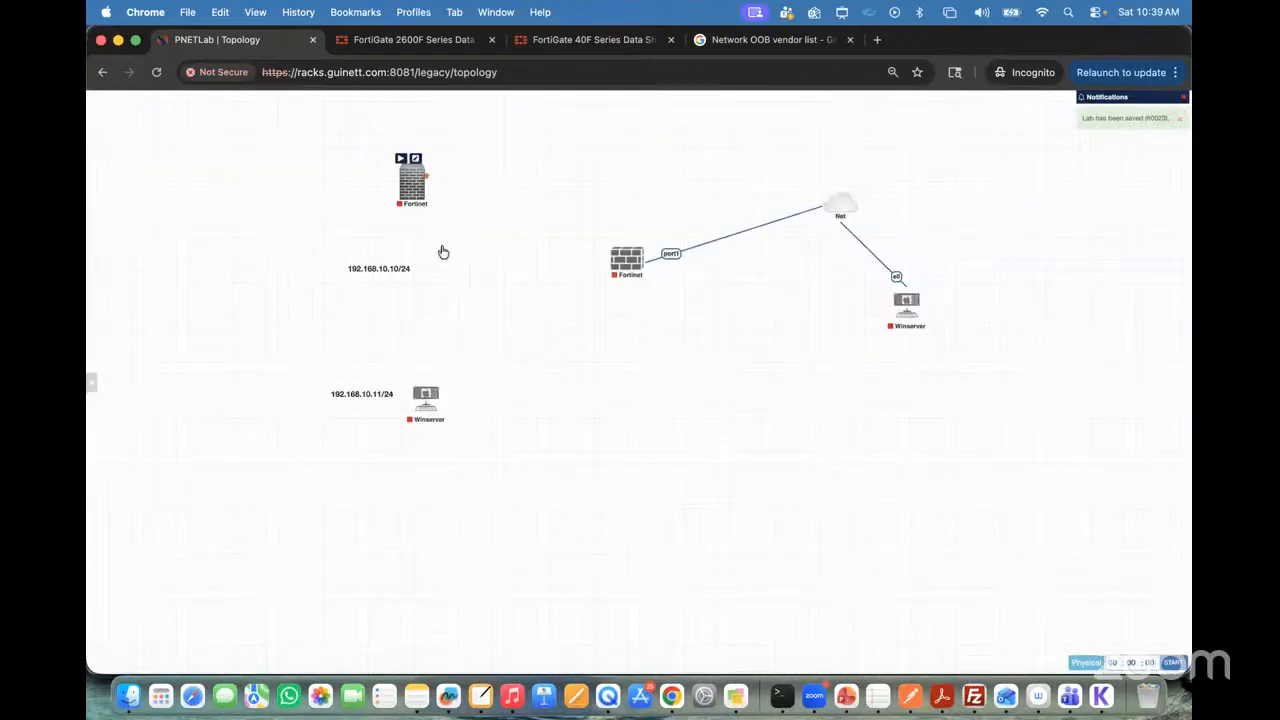
Step: Arrange the new Fortinet node and its 192.168.10.10/24 label side by side and start the node
{"action": "left_click_drag", "start_coordinate": [403, 205], "coordinate": [310, 263]}
{"action": "left_click_drag", "start_coordinate": [417, 248], "coordinate": [413, 260]}
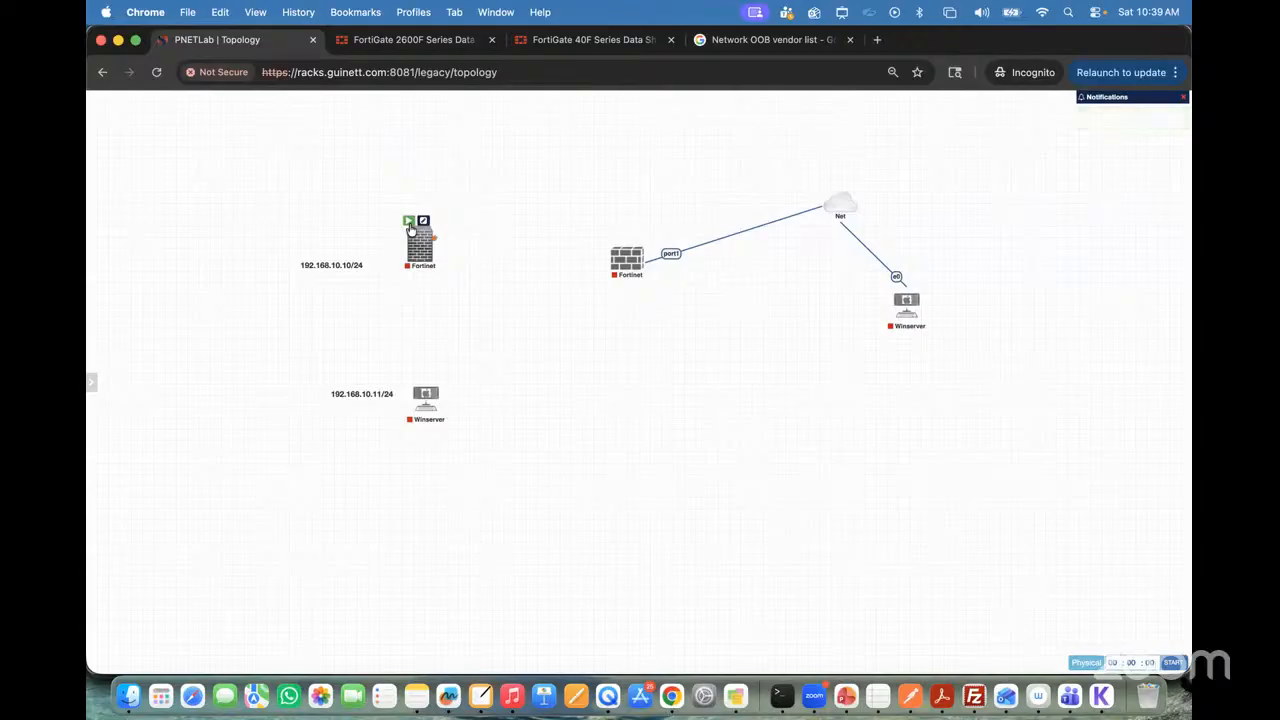
{"action": "left_click", "coordinate": [410, 228]}
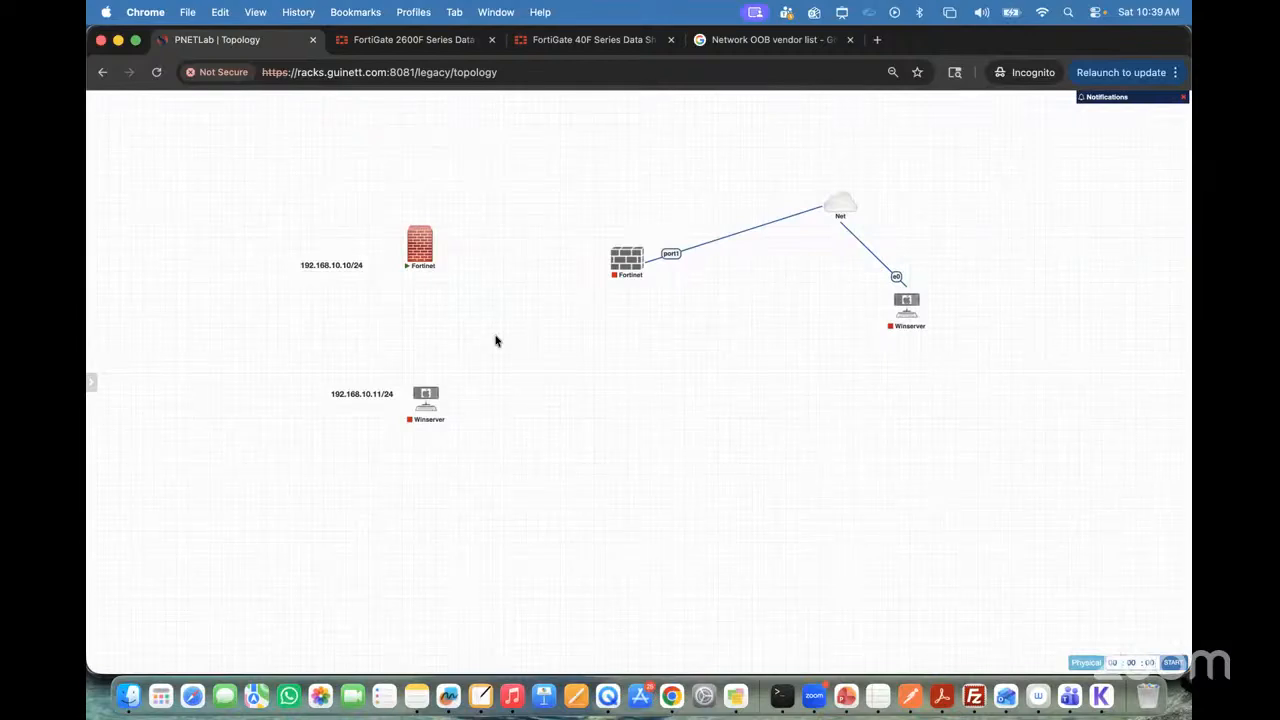
Step: Open the Fortinet node's console in its own browser tab, allow clipboard access and bring up the login prompt
{"action": "left_click", "coordinate": [421, 247]}
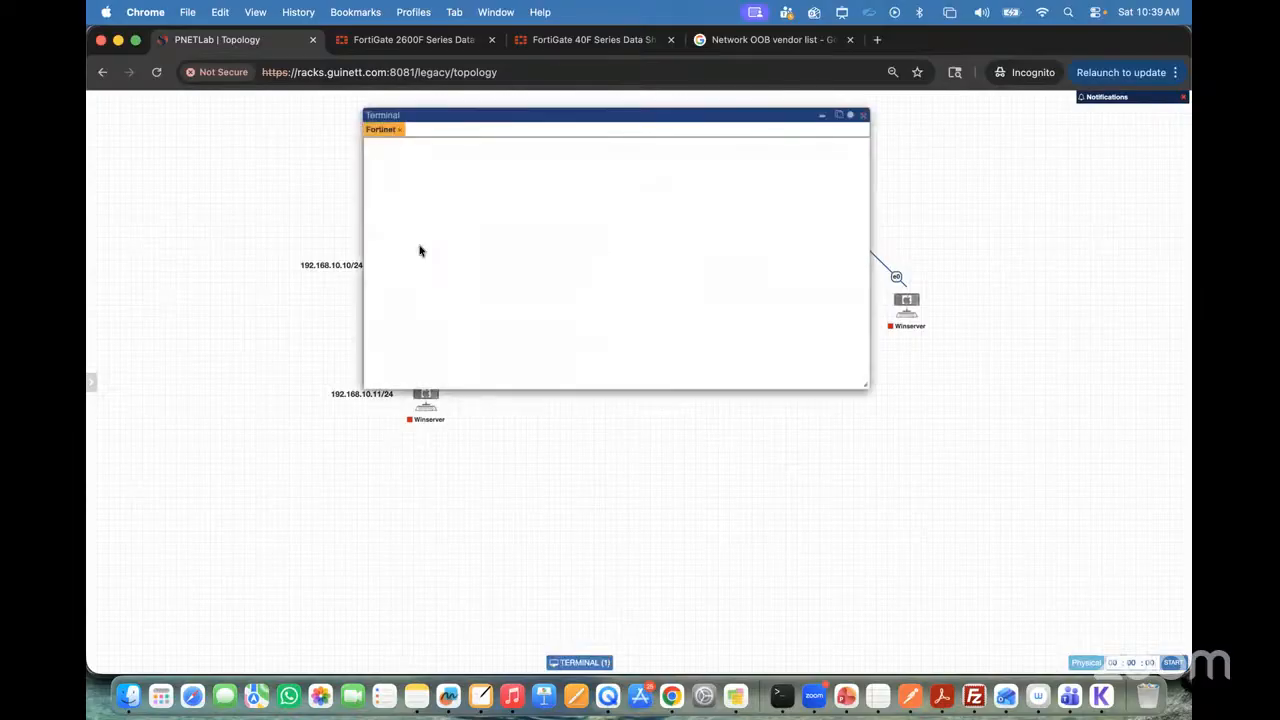
{"action": "left_click", "coordinate": [838, 115]}
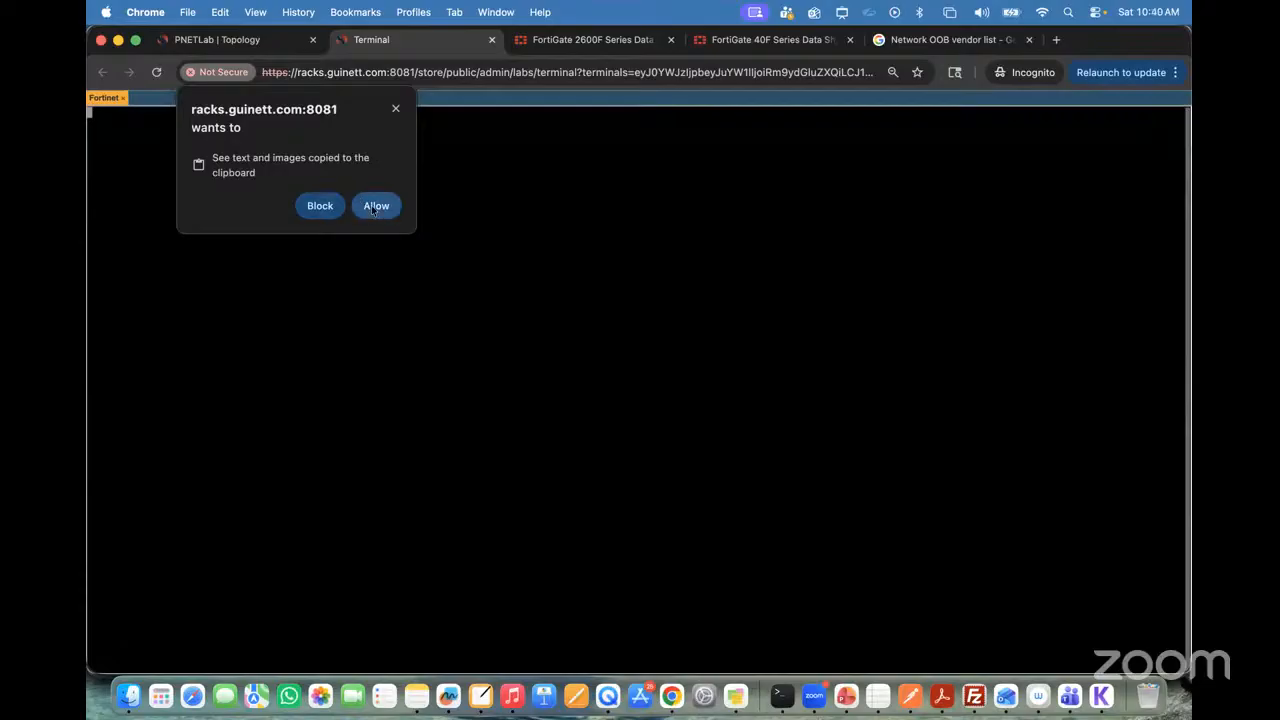
{"action": "left_click", "coordinate": [373, 208]}
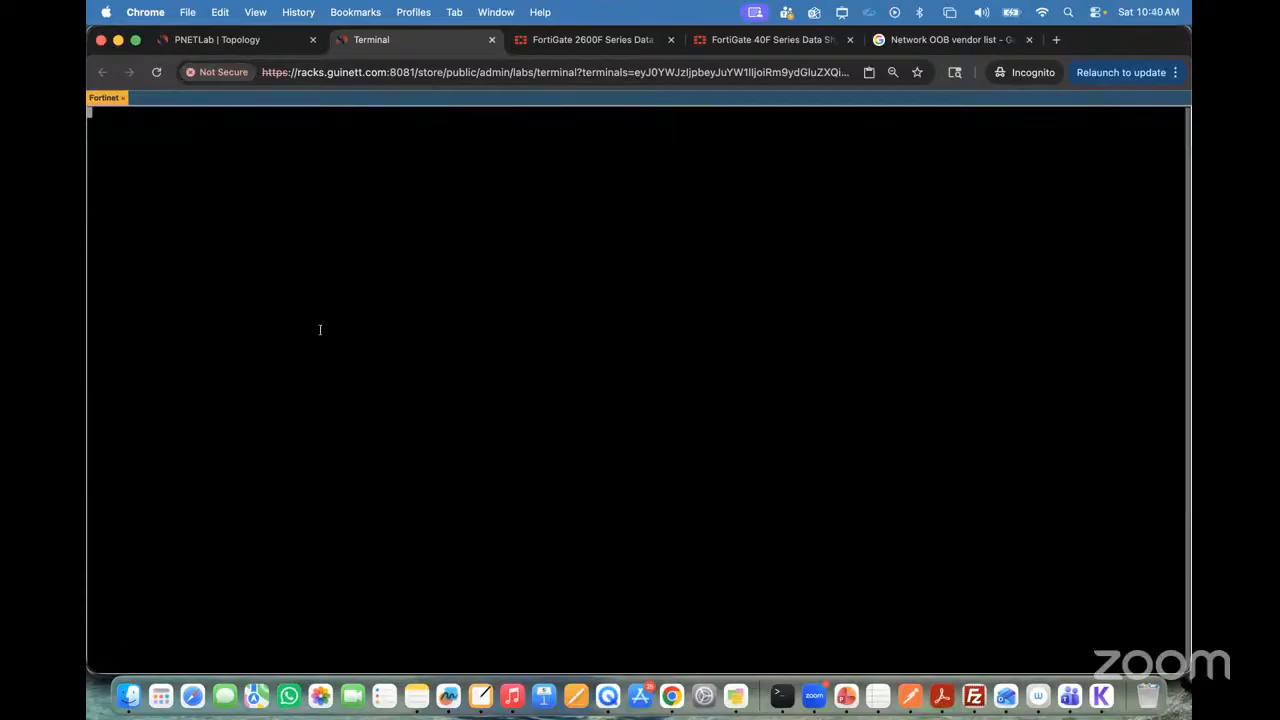
{"action": "key", "text": "Return"}
{"action": "key", "text": "Return"}
{"action": "key", "text": "Return"}
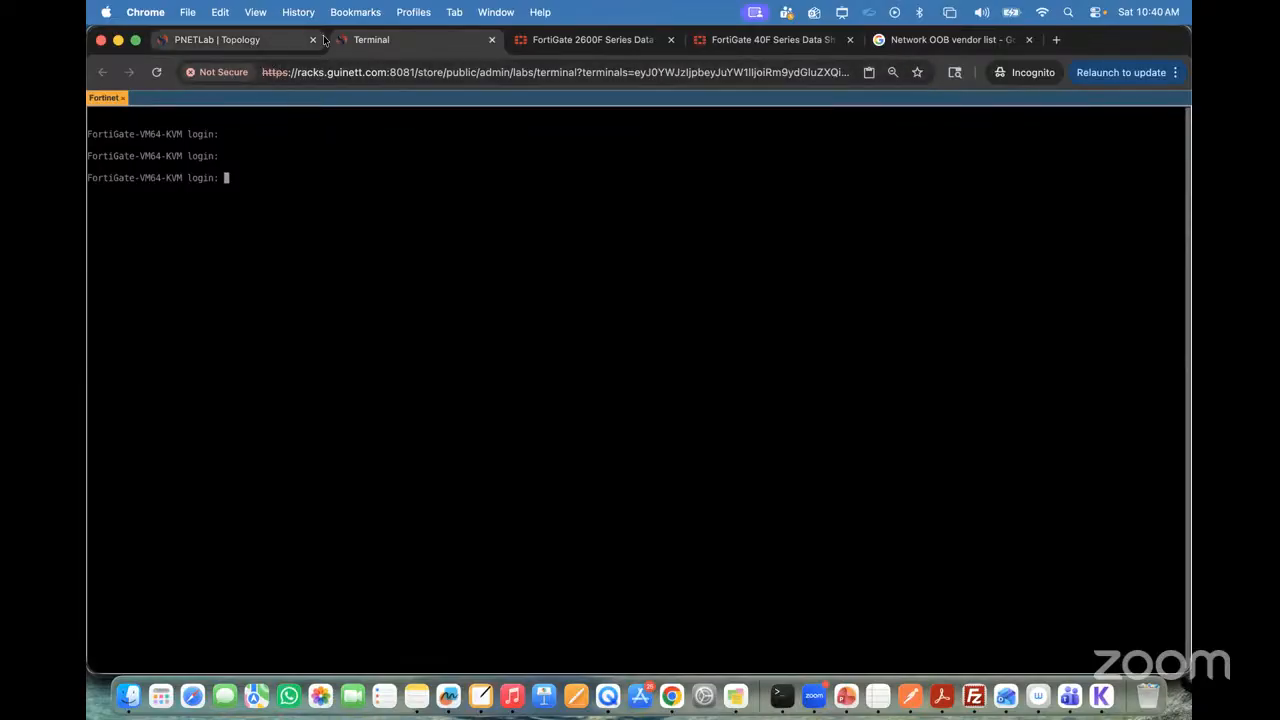
Step: Open 192.168.1.100 in a new browser tab and proceed past the certificate warning to the VMware ESXi login page
{"action": "left_click", "coordinate": [1056, 40]}
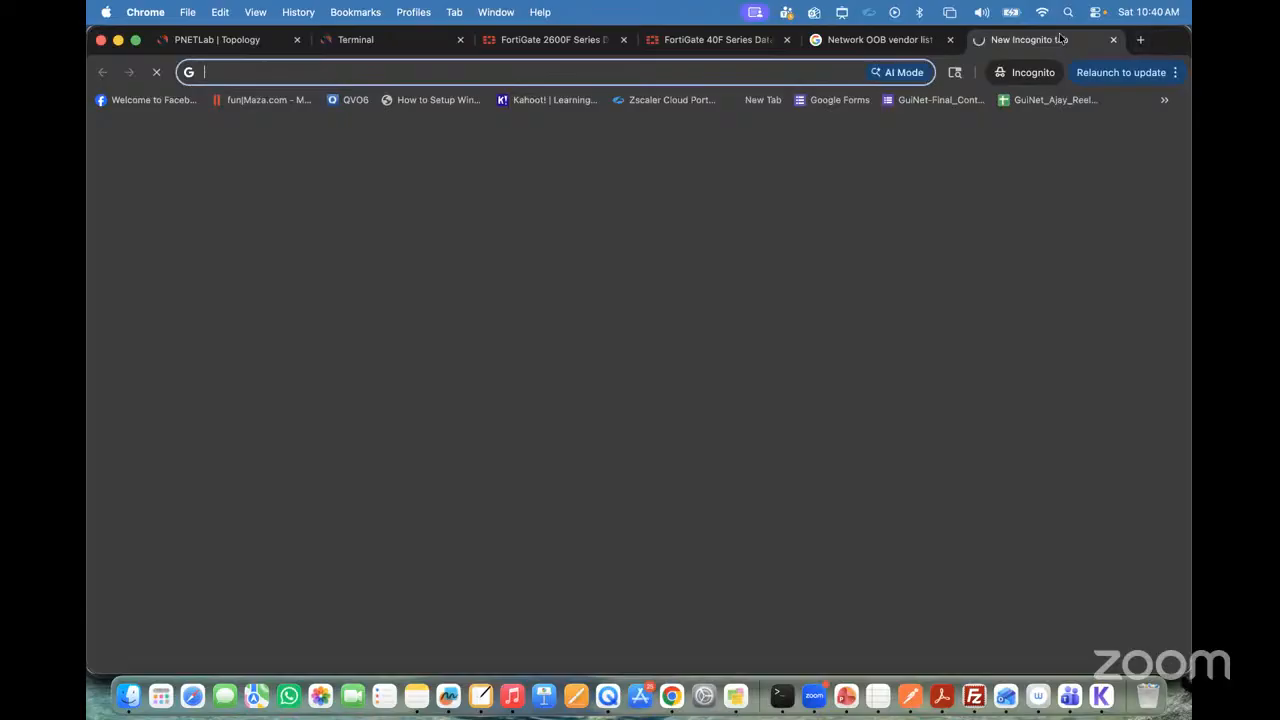
{"action": "type", "text": "192.168.1.100"}
{"action": "key", "text": "Return"}
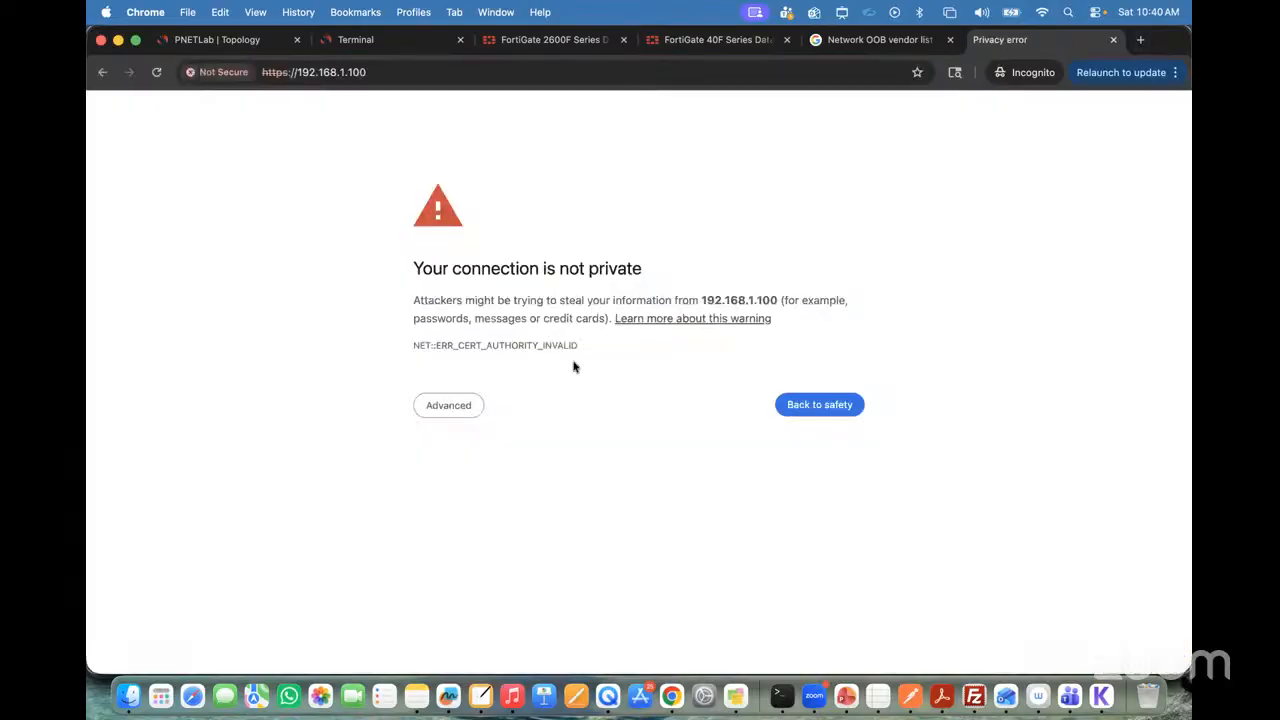
{"action": "left_click", "coordinate": [457, 406]}
{"action": "left_click", "coordinate": [476, 519]}
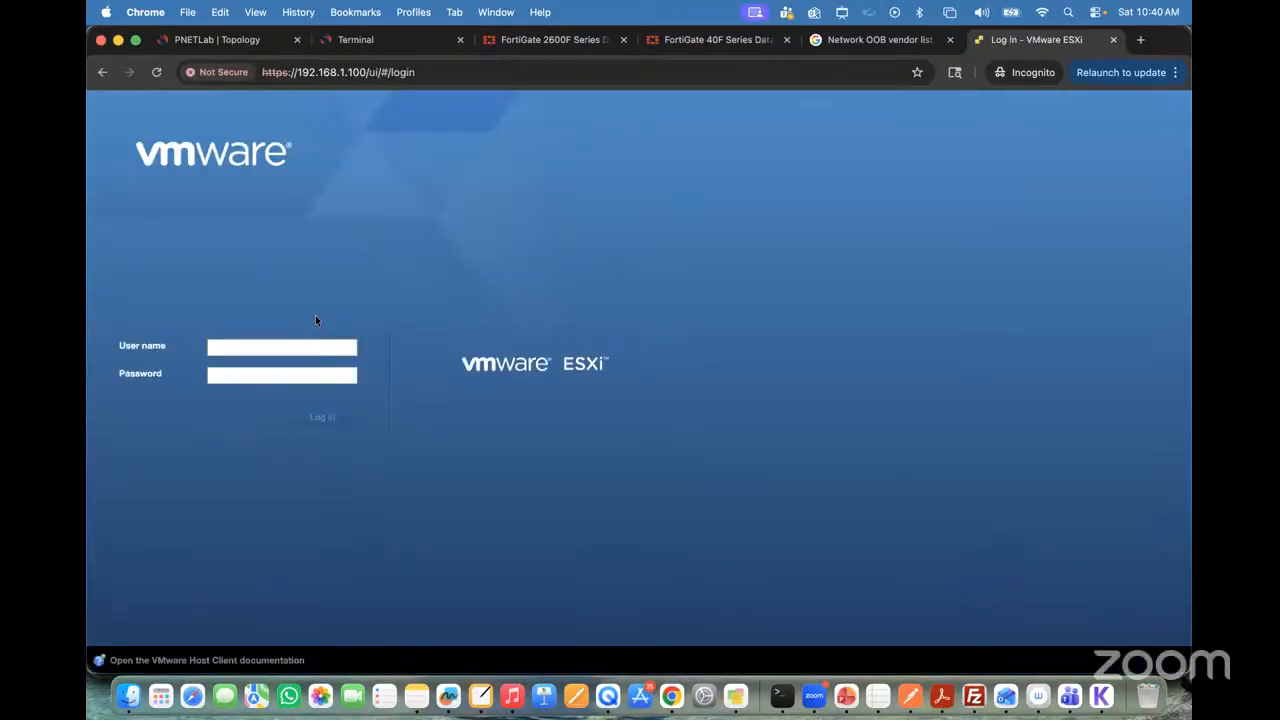
Step: Log in to VMware ESXi as root with the account password
{"action": "type", "text": "root"}
{"action": "key", "text": "Tab"}
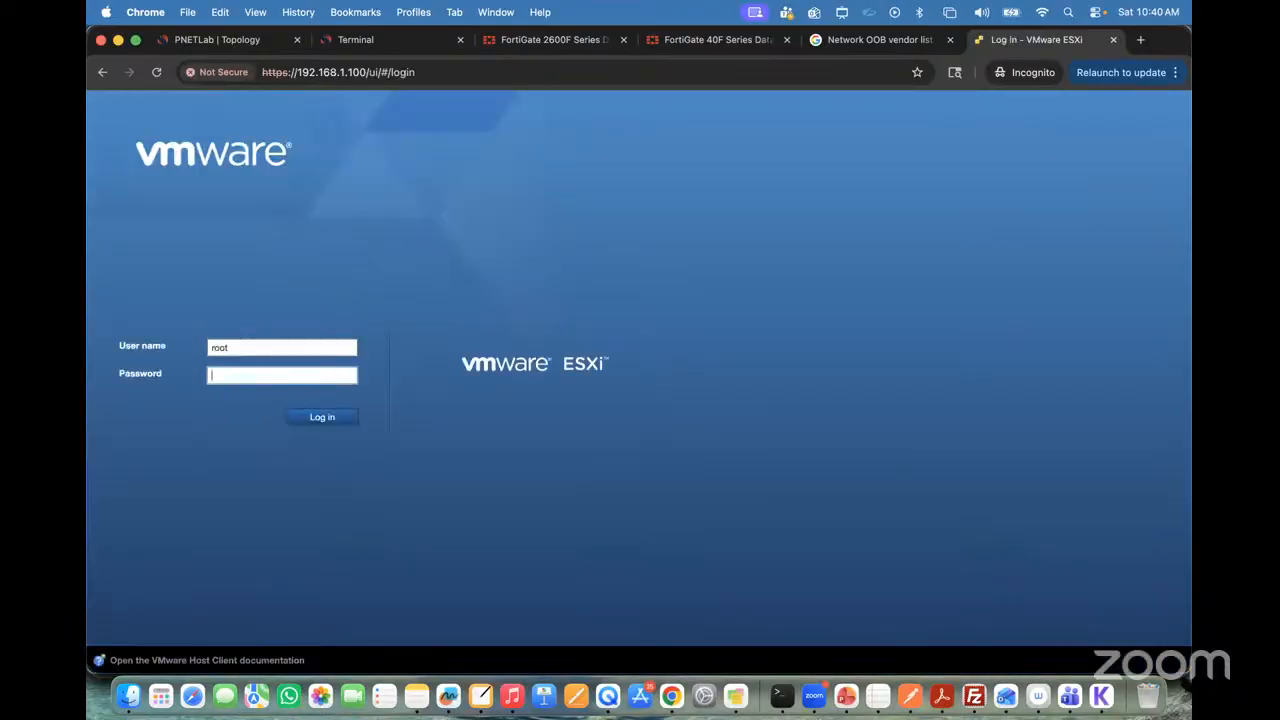
{"action": "left_click", "coordinate": [317, 419]}
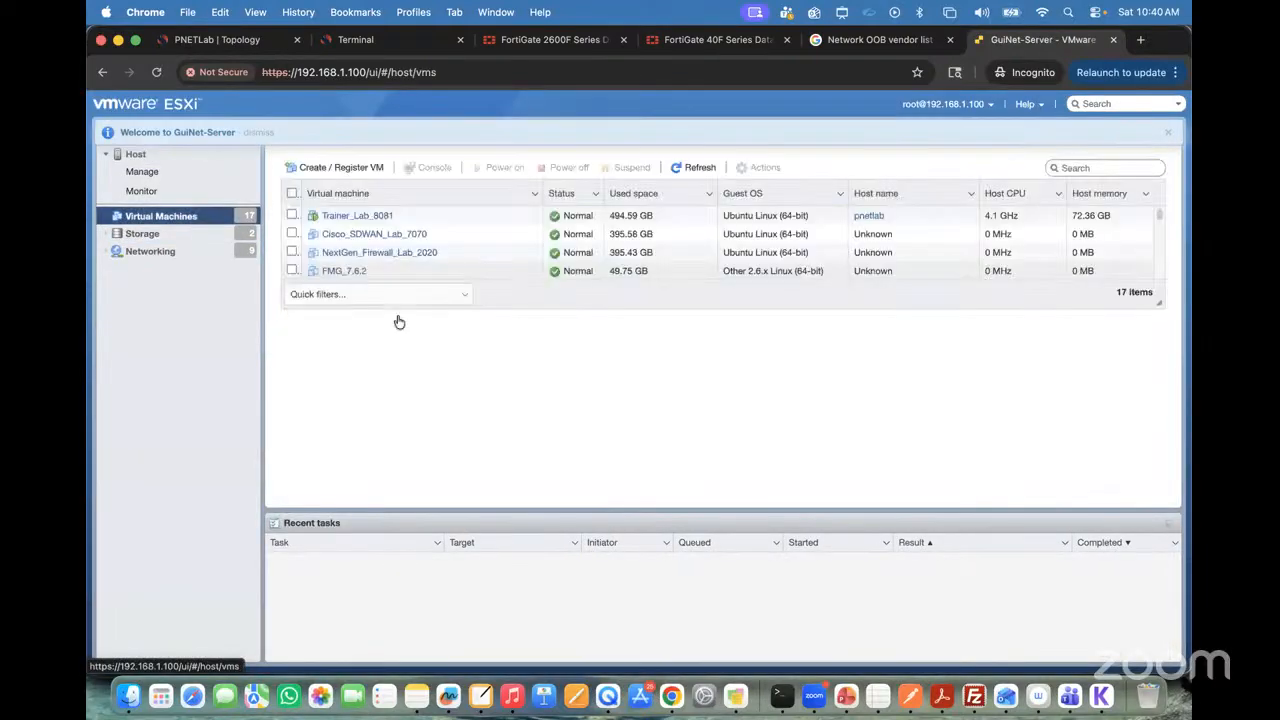
Step: Power on the FMG_7.6.2 virtual machine and open its console
{"action": "left_click", "coordinate": [338, 278]}
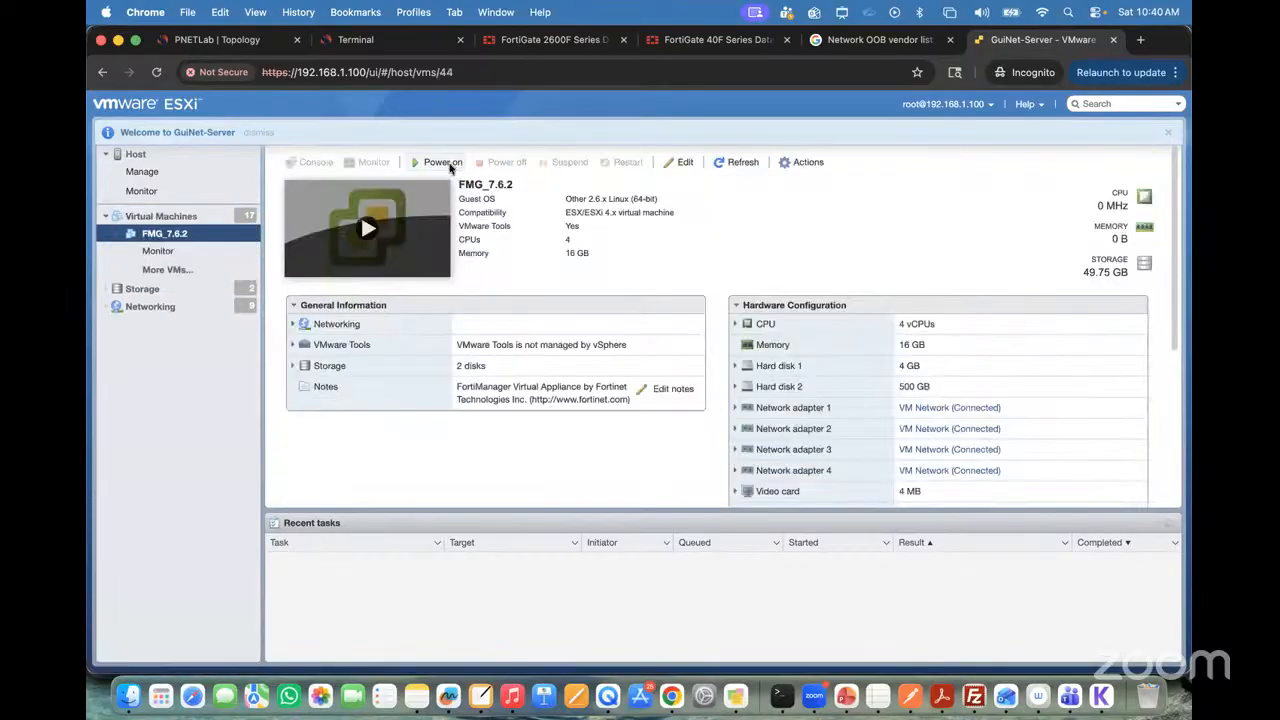
{"action": "left_click", "coordinate": [443, 163]}
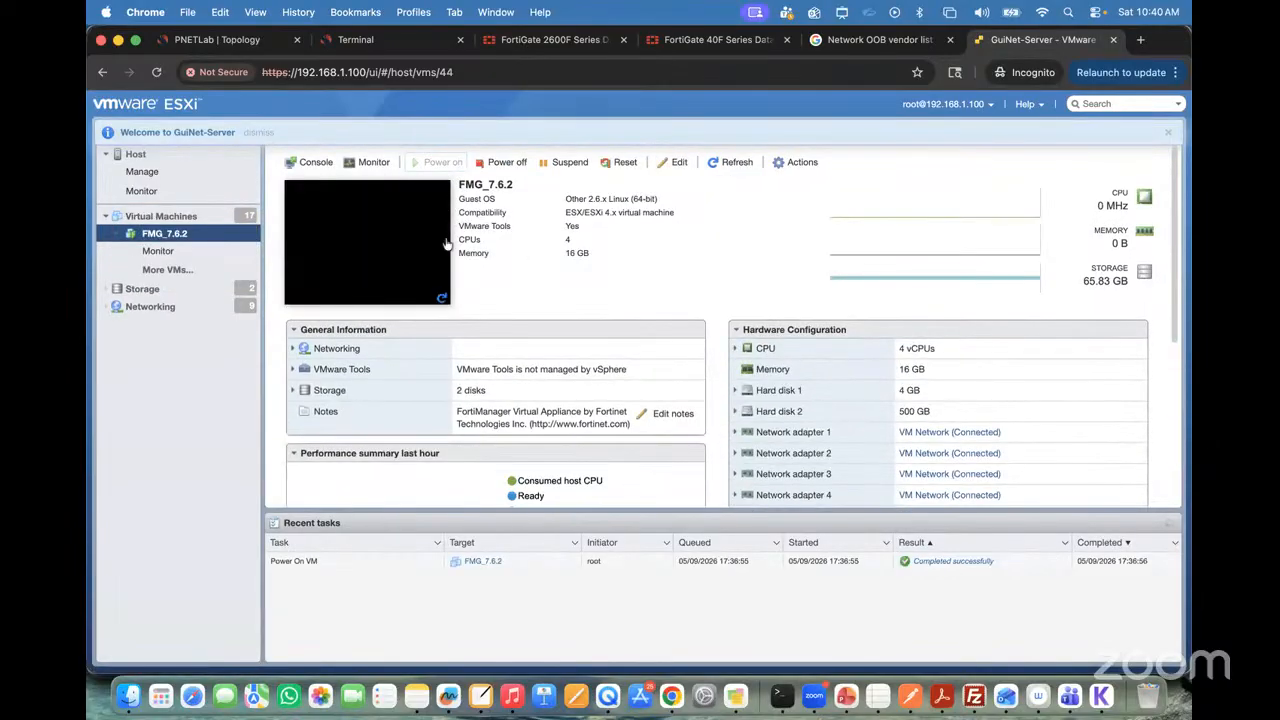
{"action": "left_click", "coordinate": [380, 237]}
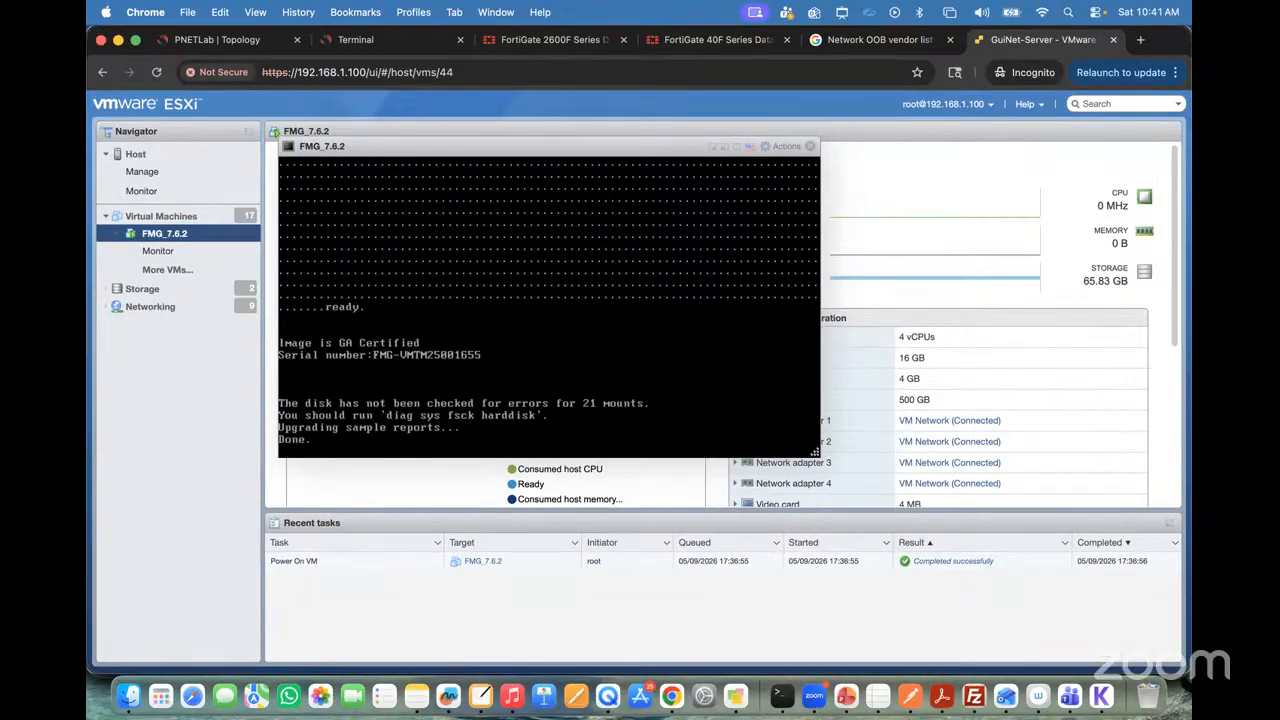
Step: Increase the font size of the Fortinet terminal in its display settings
{"action": "left_click", "coordinate": [411, 47]}
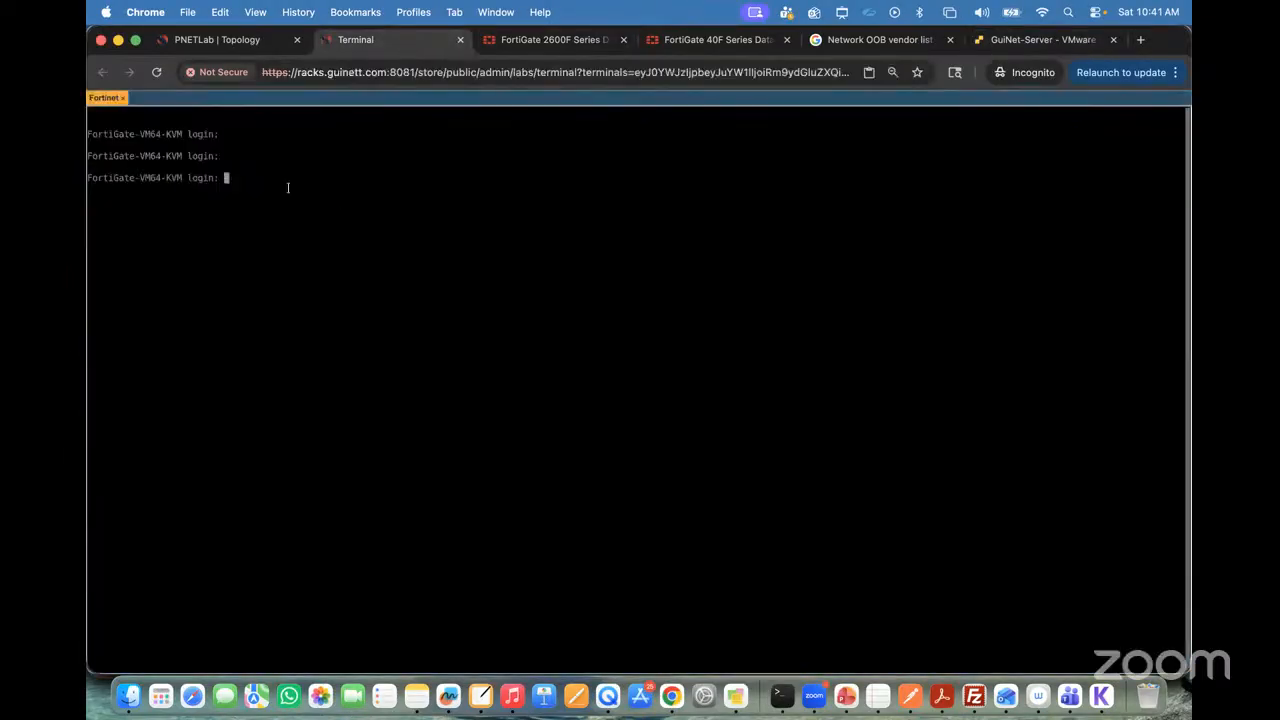
{"action": "key", "text": "ctrl+alt+shift"}
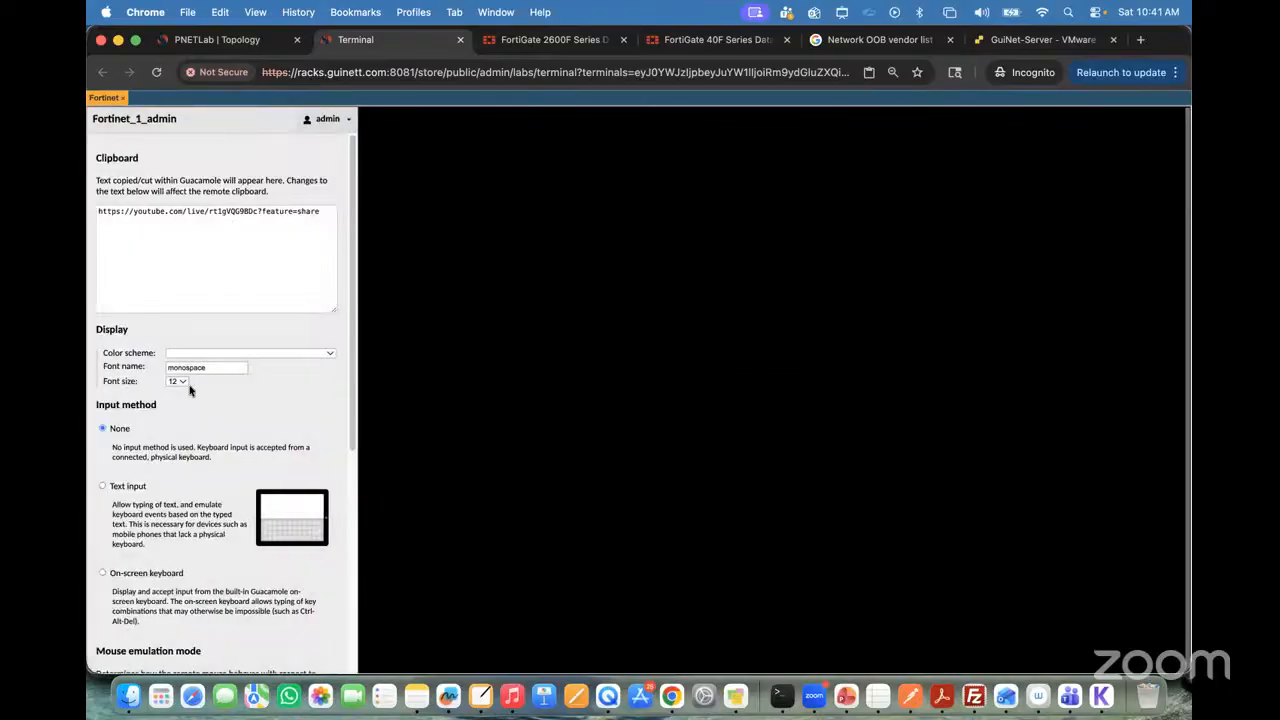
{"action": "left_click", "coordinate": [183, 382]}
{"action": "left_click", "coordinate": [187, 421]}
{"action": "key", "text": "ctrl+alt+shift"}
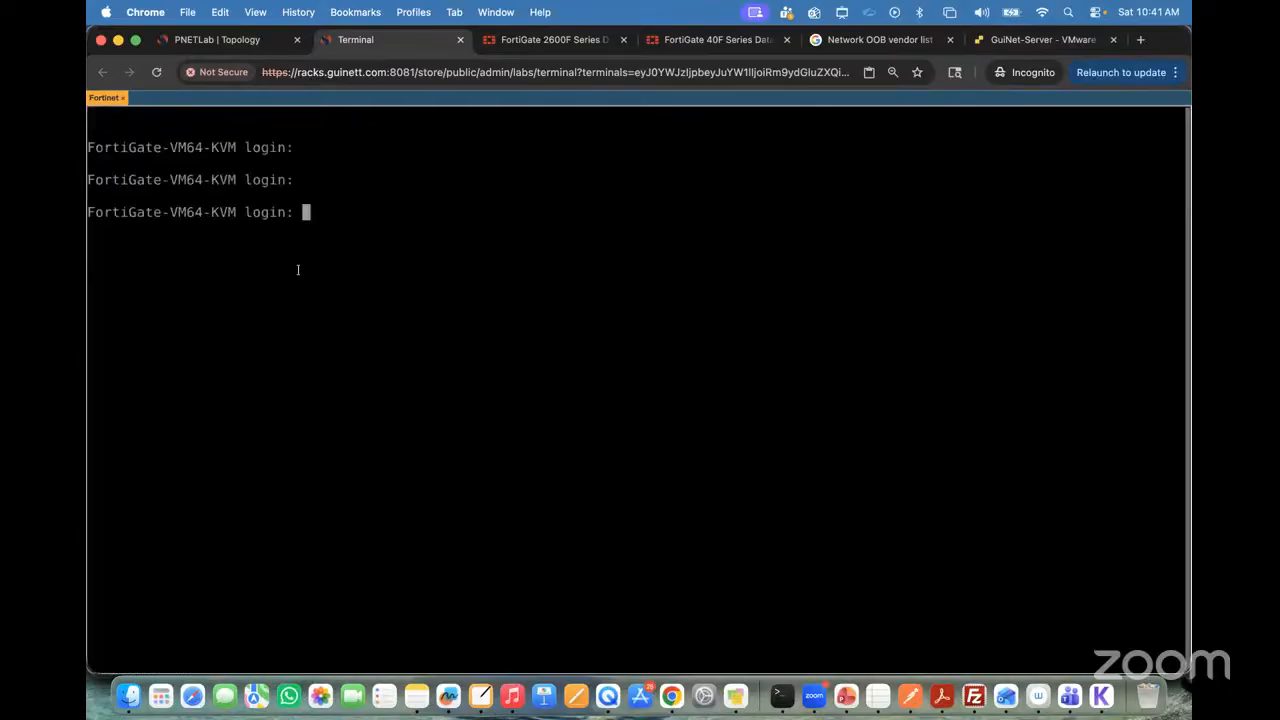
Step: In the PNETLab topology, start the Winserver node at 192.168.10.11/24 and place it beside its address label
{"action": "left_click", "coordinate": [241, 43]}
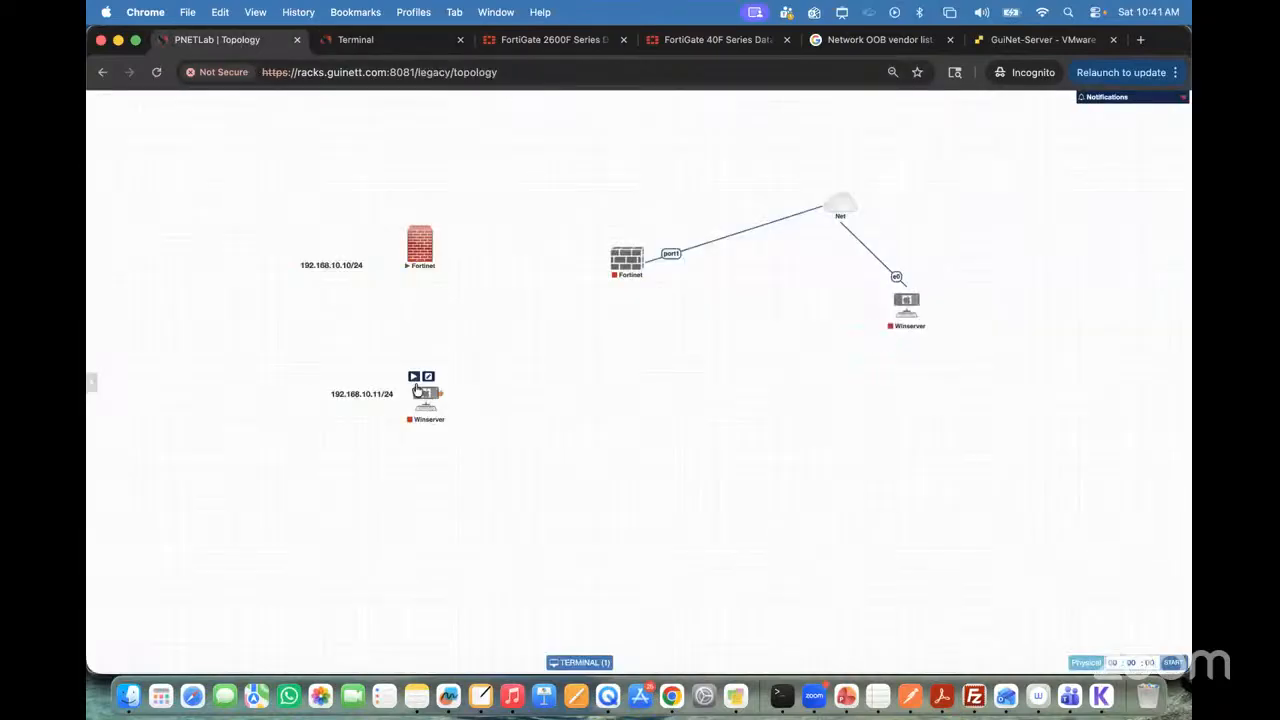
{"action": "left_click", "coordinate": [413, 376]}
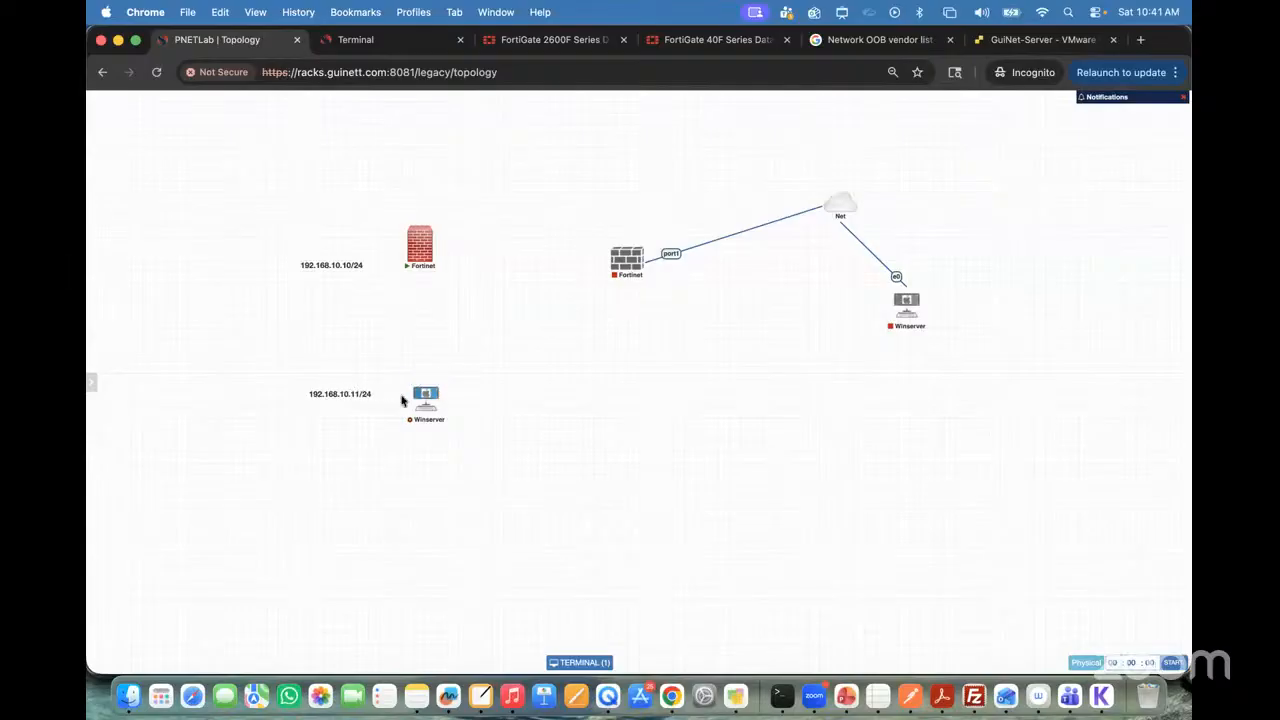
{"action": "left_click_drag", "start_coordinate": [425, 396], "coordinate": [395, 396]}
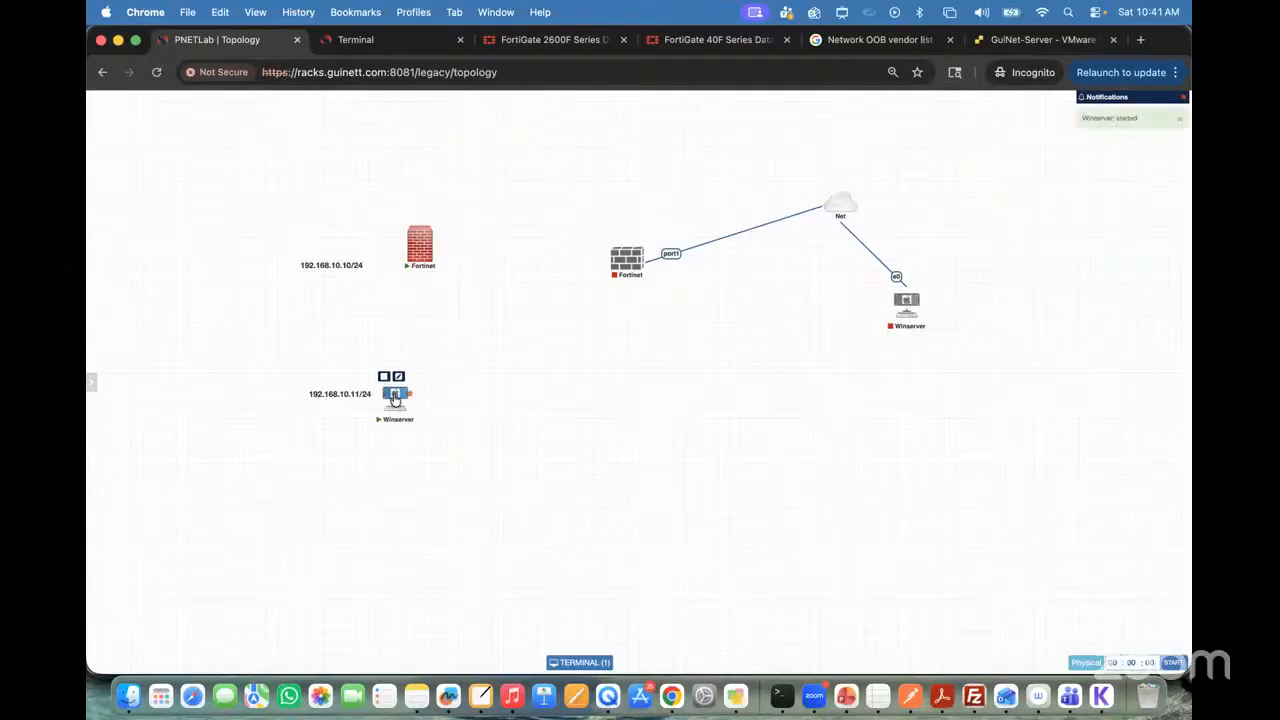
Step: In the Fortinet terminal, annotate the login prompt on screen with the green text "admin (username)"
{"action": "left_click", "coordinate": [355, 40]}
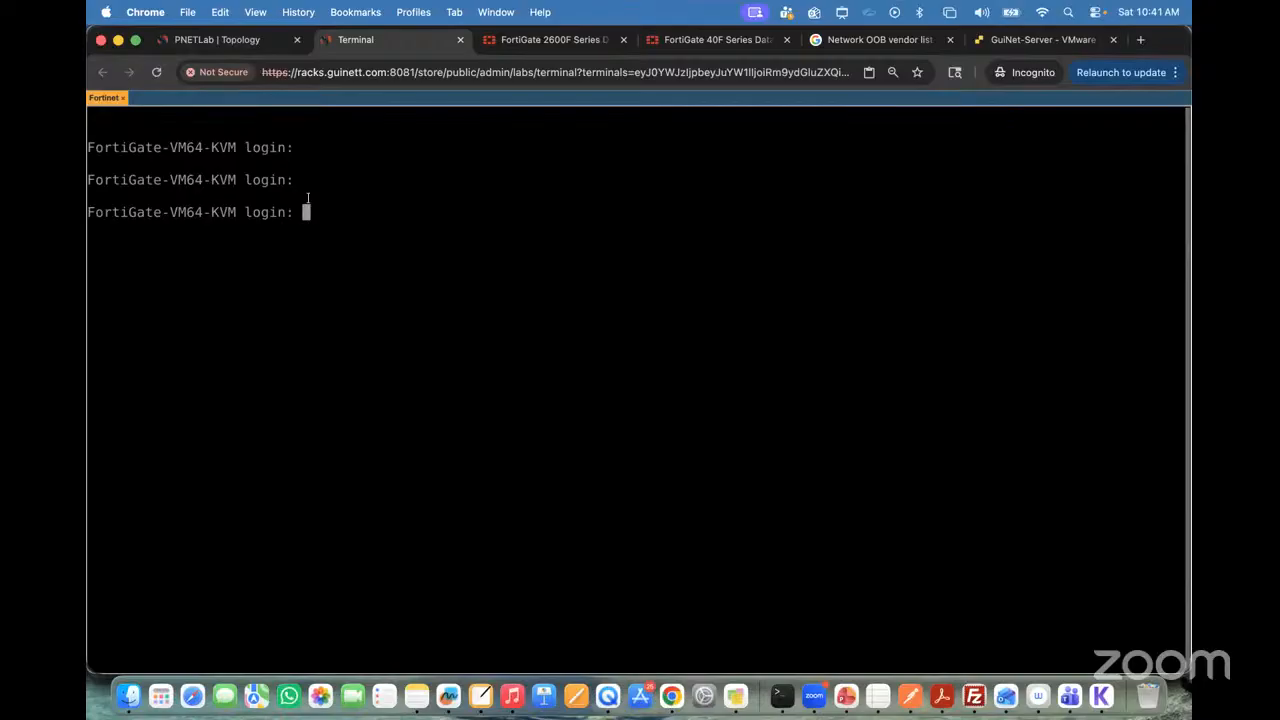
{"action": "key", "text": "ctrl+a"}
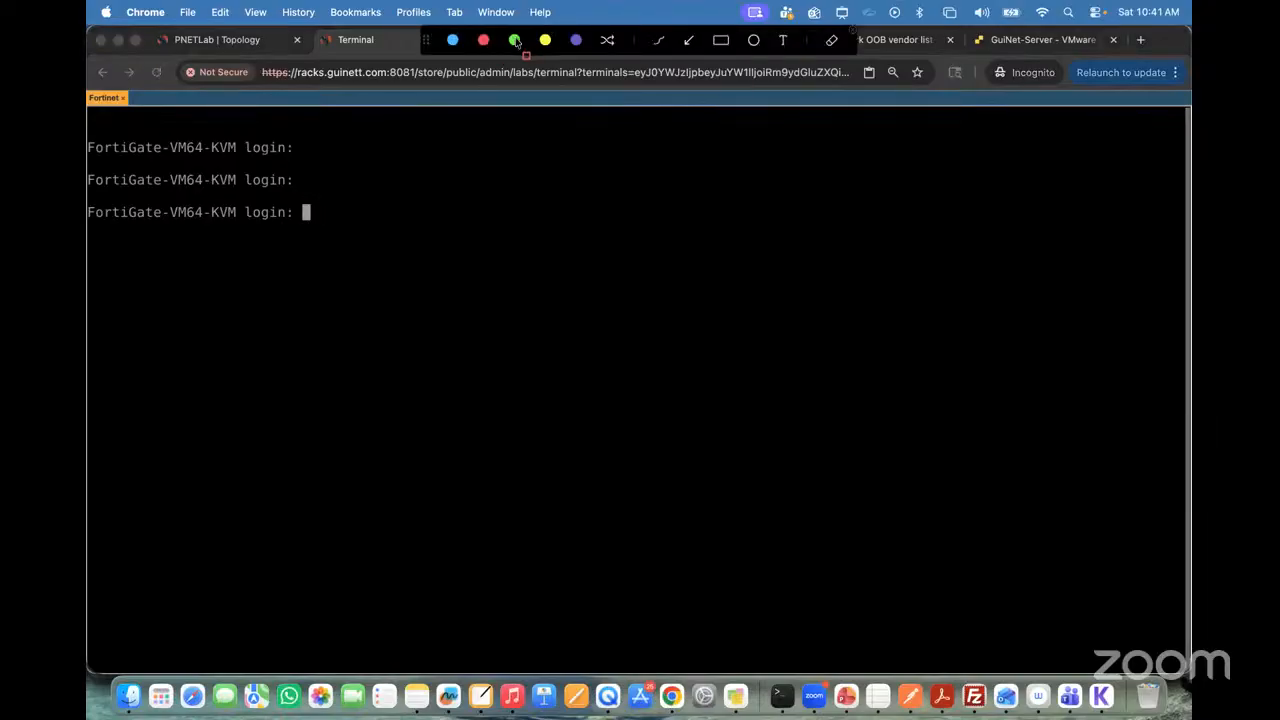
{"action": "left_click", "coordinate": [516, 42]}
{"action": "left_click", "coordinate": [781, 41]}
{"action": "left_click", "coordinate": [503, 195]}
{"action": "type", "text": "admin"}
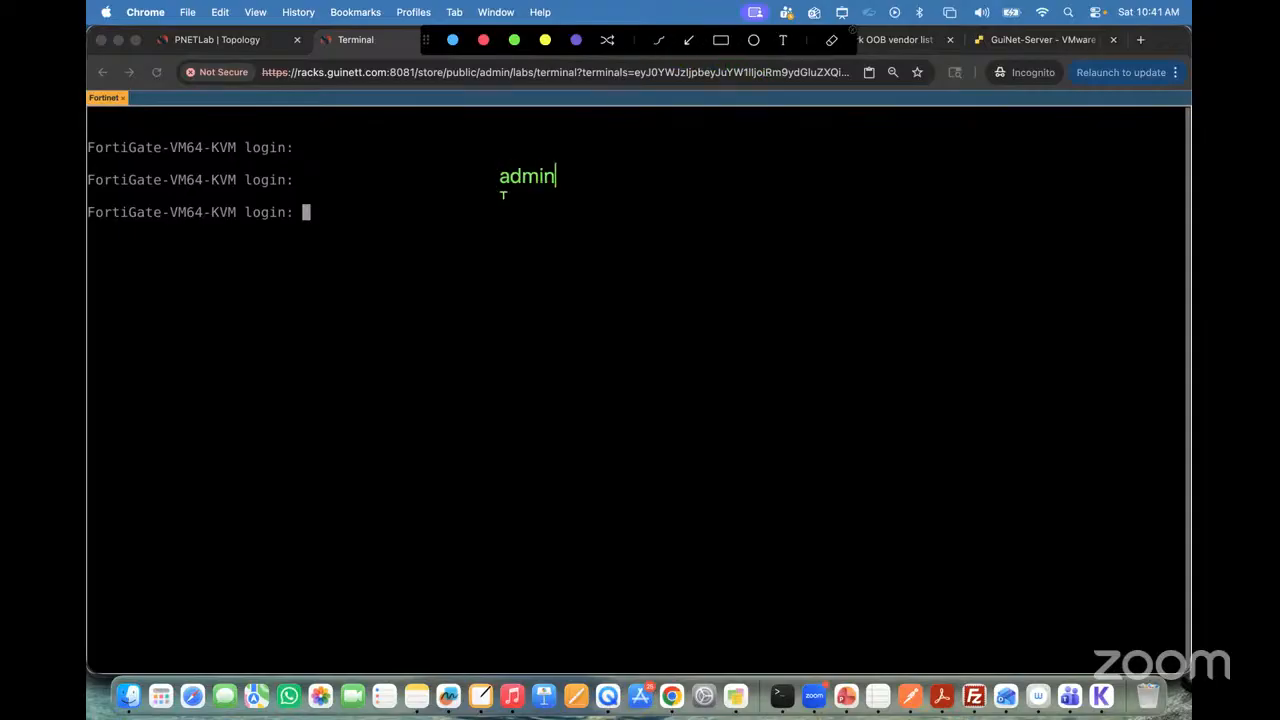
{"action": "type", "text": " (username"}
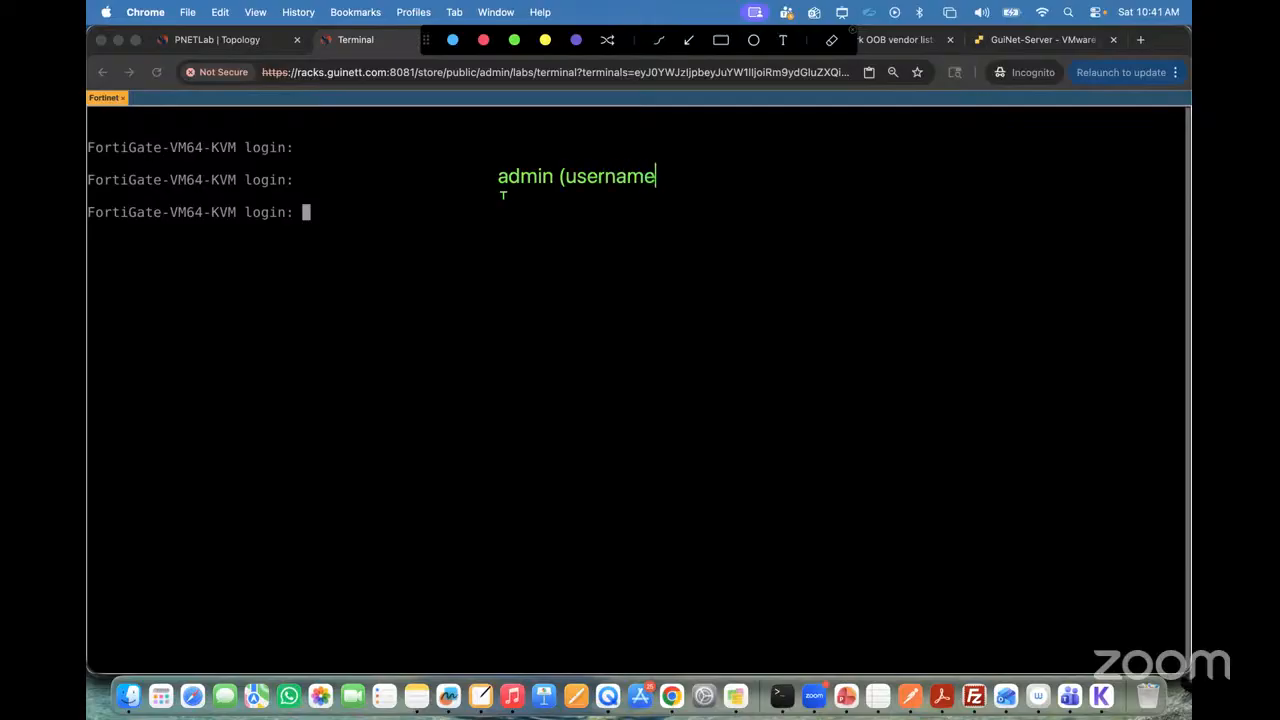
{"action": "type", "text": ")"}
Step: Add a "(password)" note with a blank underscore line below the username note, and clear the annotations
{"action": "left_click", "coordinate": [566, 208]}
{"action": "type", "text": "(passw"}
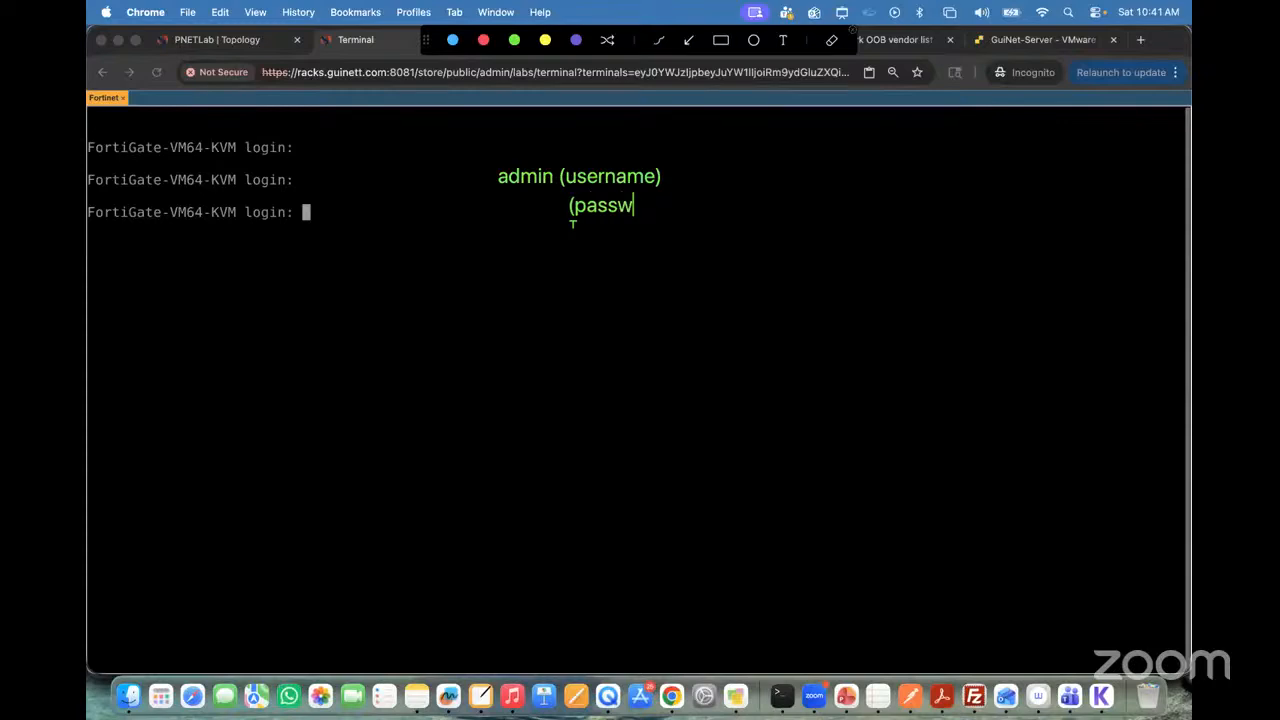
{"action": "type", "text": "ord)"}
{"action": "left_click", "coordinate": [492, 215]}
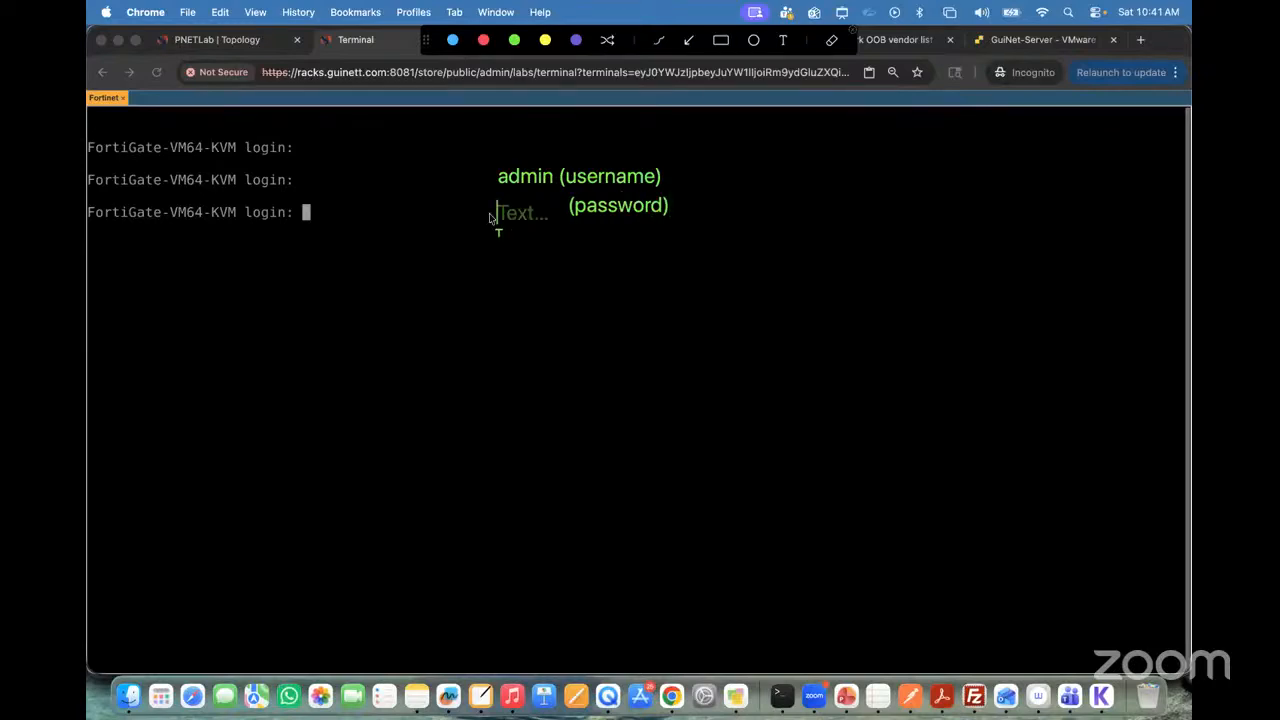
{"action": "type", "text": "______"}
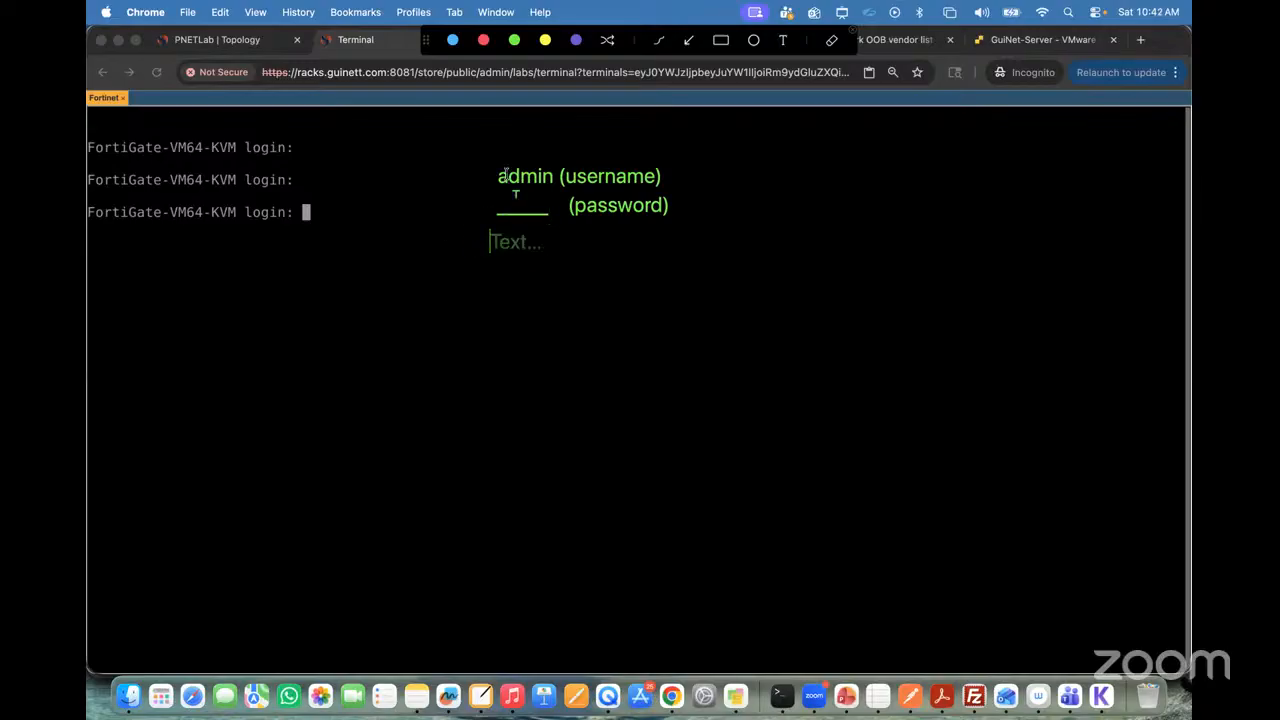
{"action": "left_click", "coordinate": [852, 31]}
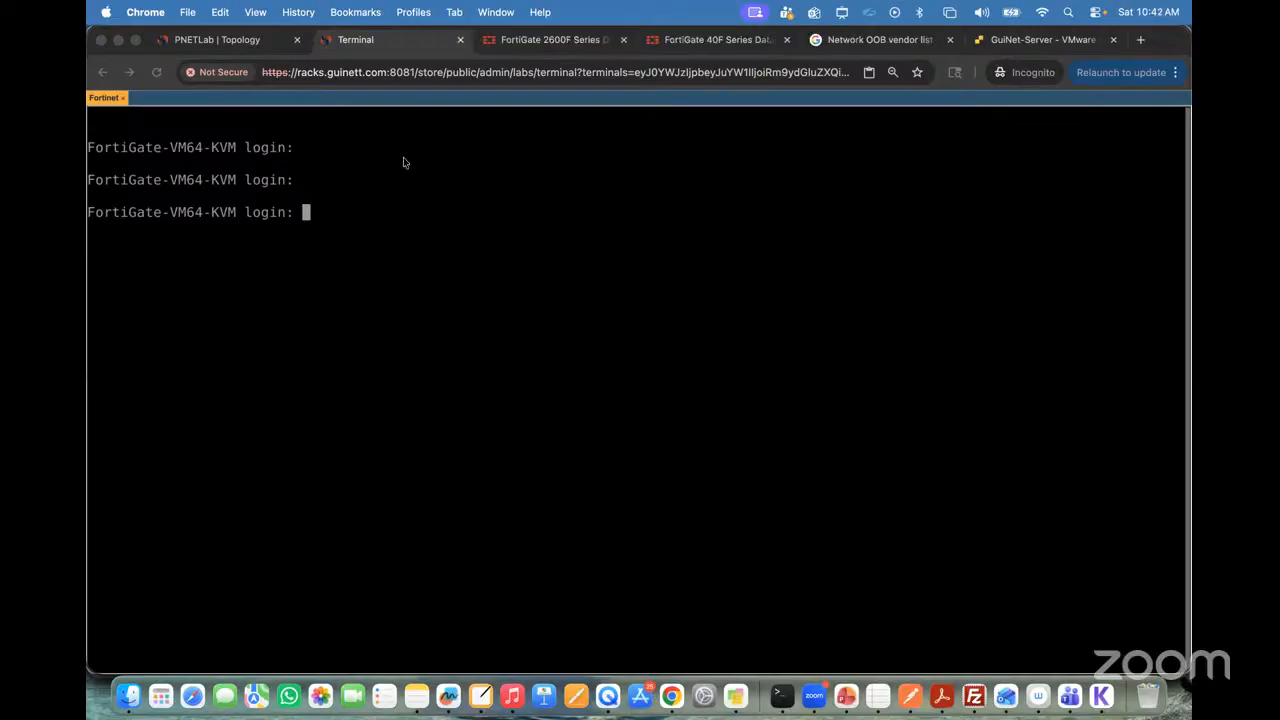
Step: Log in to the FortiGate console as admin with a blank password, and enter and confirm a new account password
{"action": "left_click", "coordinate": [337, 229]}
{"action": "type", "text": "admin"}
{"action": "key", "text": "Return"}
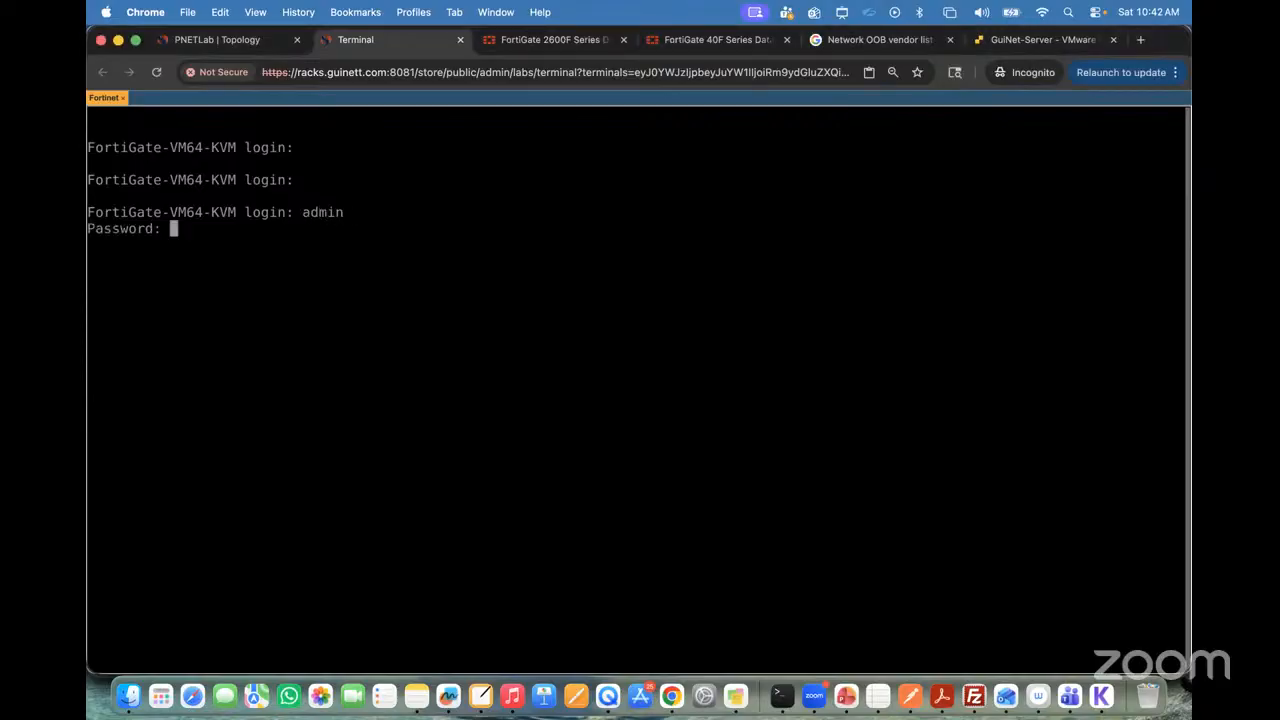
{"action": "key", "text": "Return"}
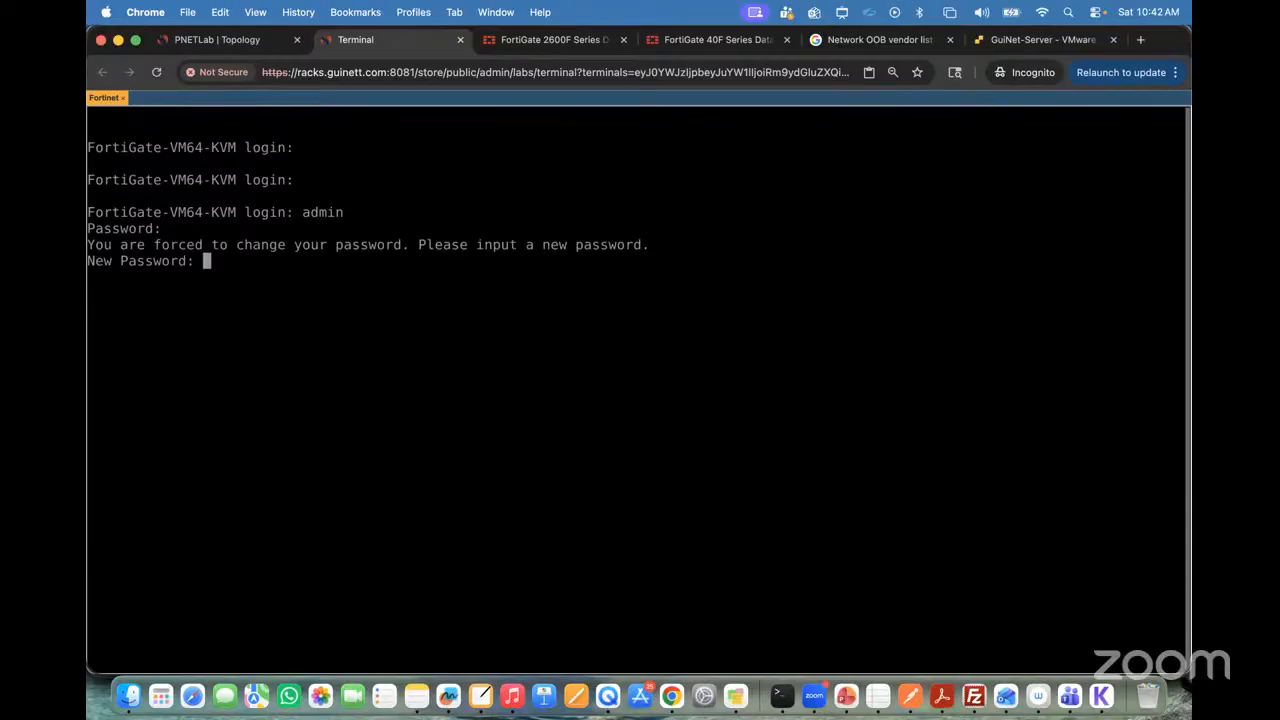
{"action": "key", "text": "Return"}
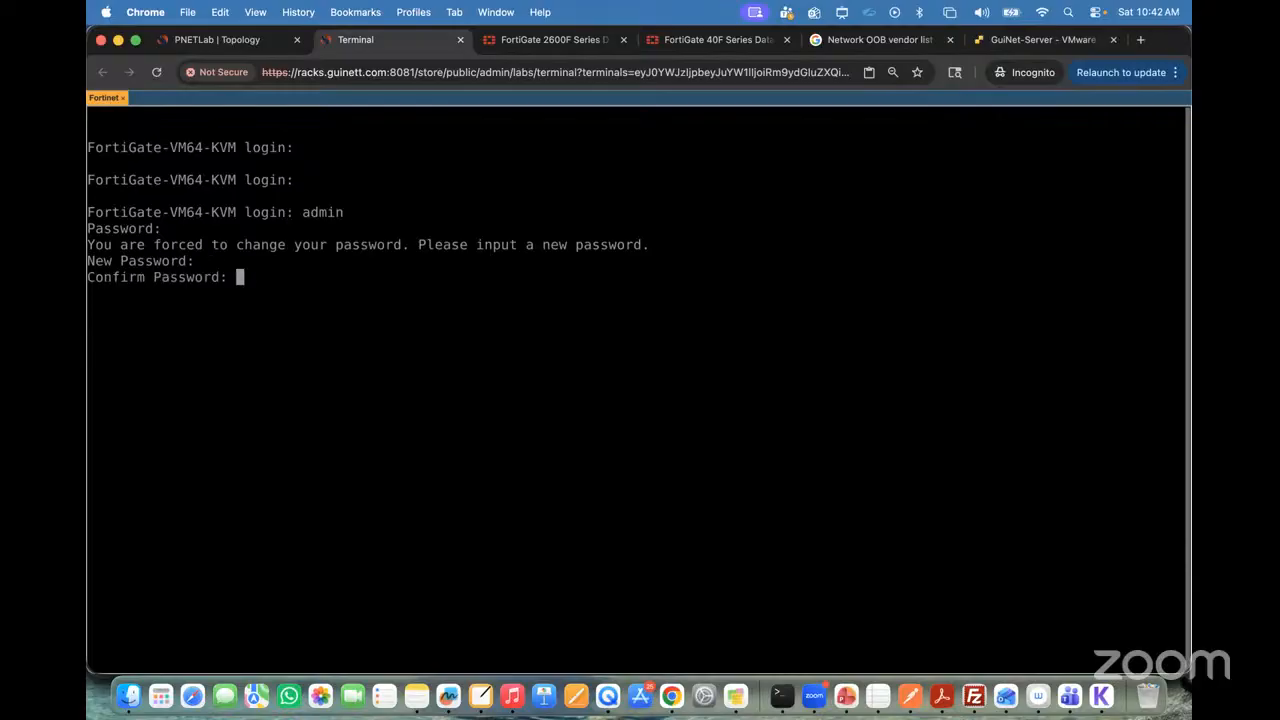
{"action": "key", "text": "Return"}
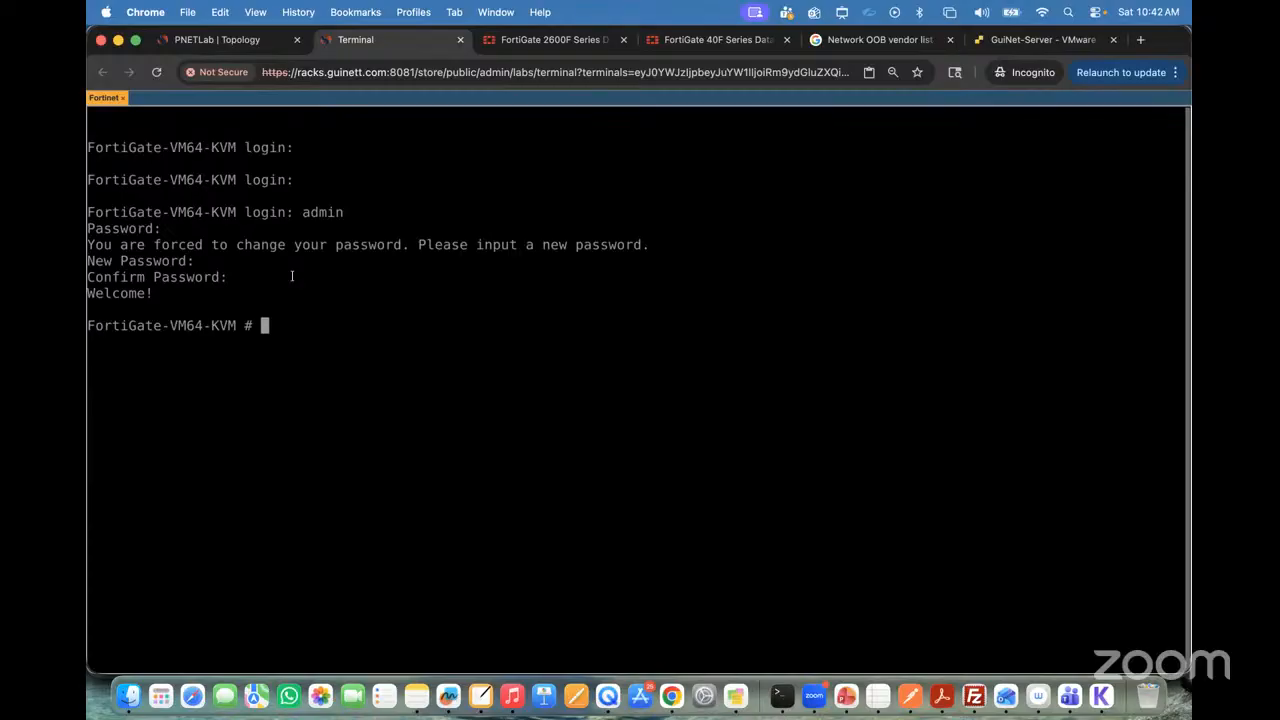
{"action": "type", "text": "config"}
{"action": "key", "text": "Return"}
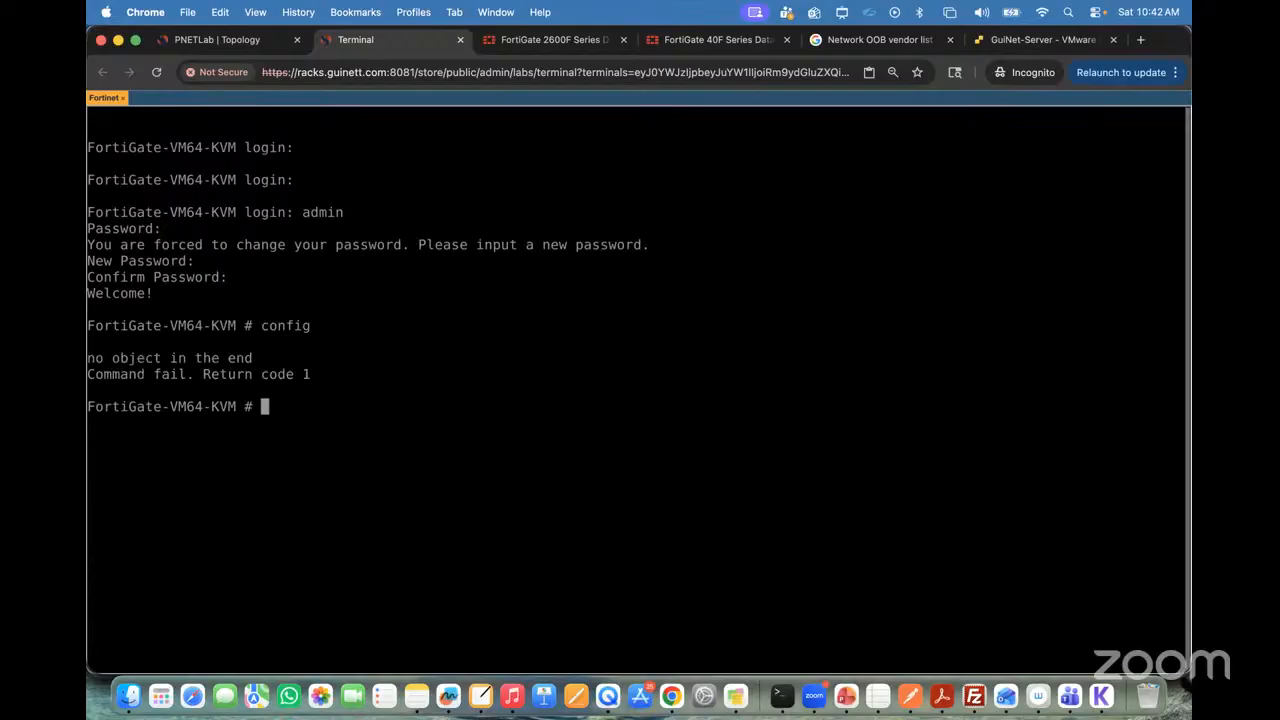
{"action": "type", "text": "cofn"}
{"action": "key", "text": "BackSpace"}
{"action": "key", "text": "BackSpace"}
{"action": "type", "text": "nfig system interface"}
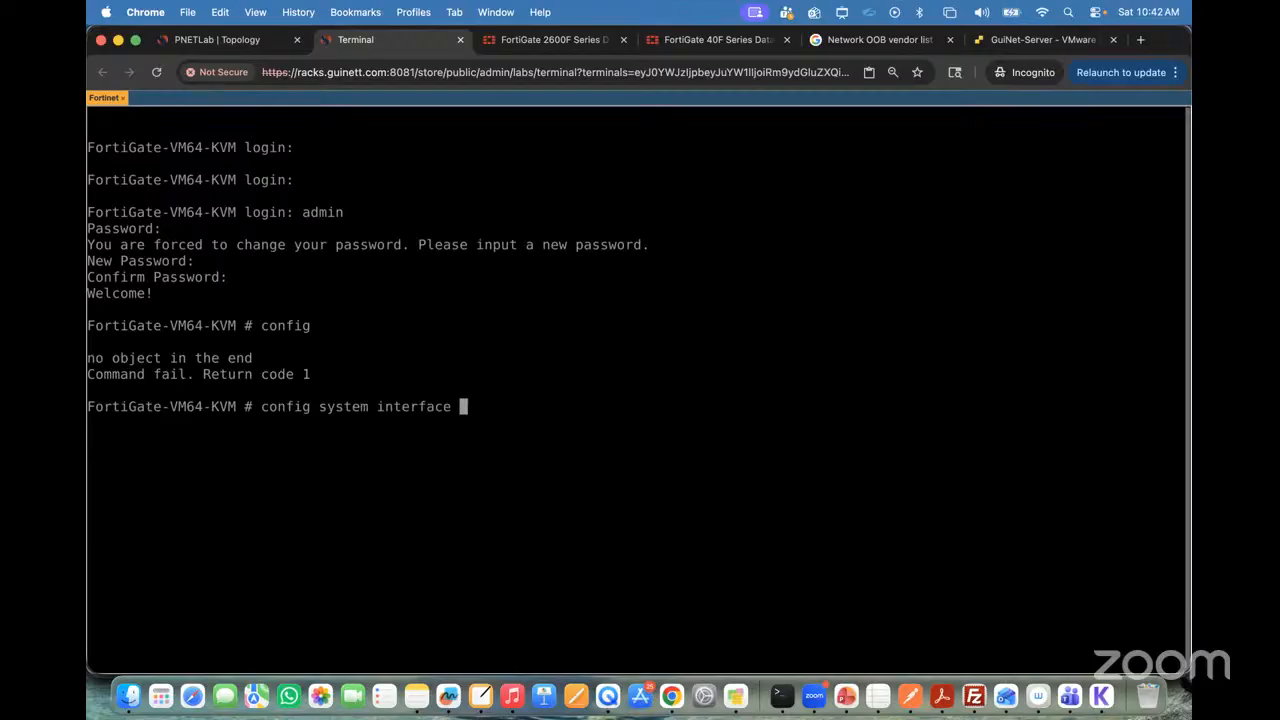
{"action": "key", "text": "BackSpace"}
{"action": "key", "text": "BackSpace"}
{"action": "key", "text": "BackSpace"}
{"action": "key", "text": "BackSpace"}
{"action": "key", "text": "BackSpace"}
{"action": "key", "text": "BackSpace"}
{"action": "key", "text": "BackSpace"}
{"action": "key", "text": "BackSpace"}
{"action": "key", "text": "BackSpace"}
{"action": "key", "text": "BackSpace"}
{"action": "key", "text": "BackSpace"}
{"action": "key", "text": "BackSpace"}
{"action": "key", "text": "BackSpace"}
{"action": "key", "text": "BackSpace"}
{"action": "key", "text": "BackSpace"}
{"action": "key", "text": "BackSpace"}
{"action": "key", "text": "BackSpace"}
{"action": "key", "text": "BackSpace"}
{"action": "key", "text": "BackSpace"}
{"action": "key", "text": "BackSpace"}
{"action": "key", "text": "BackSpace"}
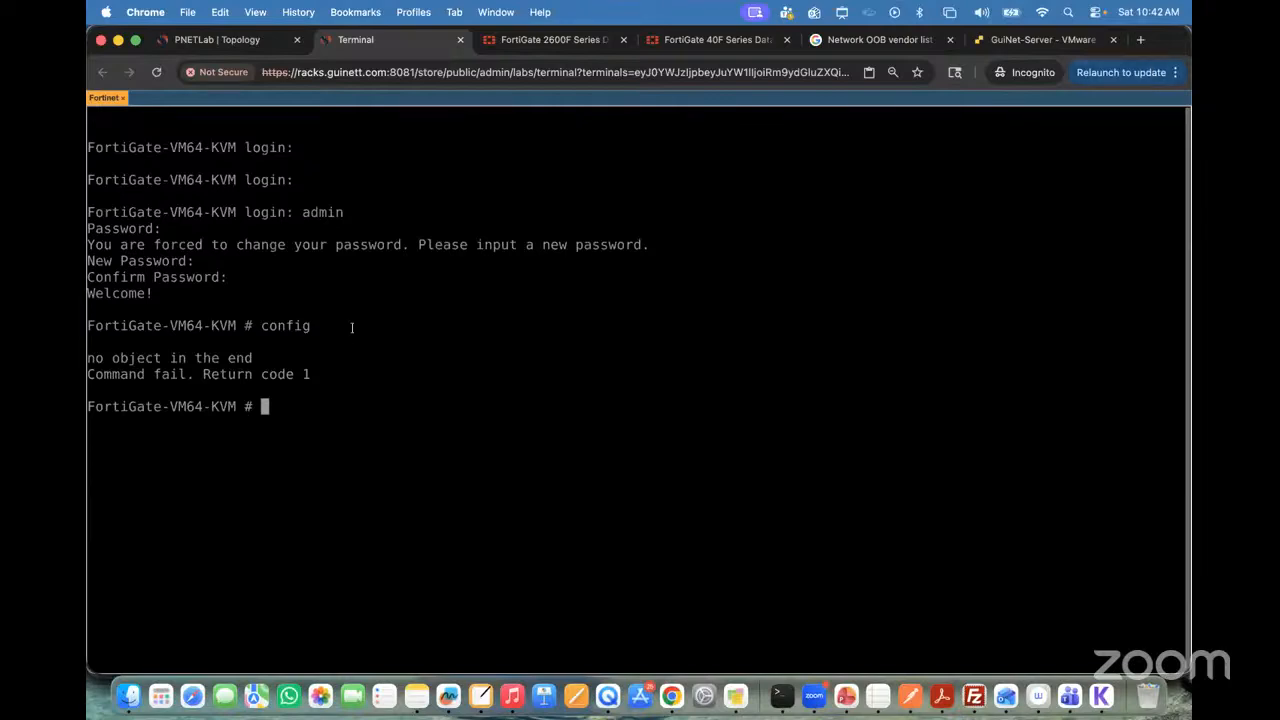
Step: List the FortiGate's available interfaces using the inline help of "show system interface"
{"action": "type", "text": "show system interface"}
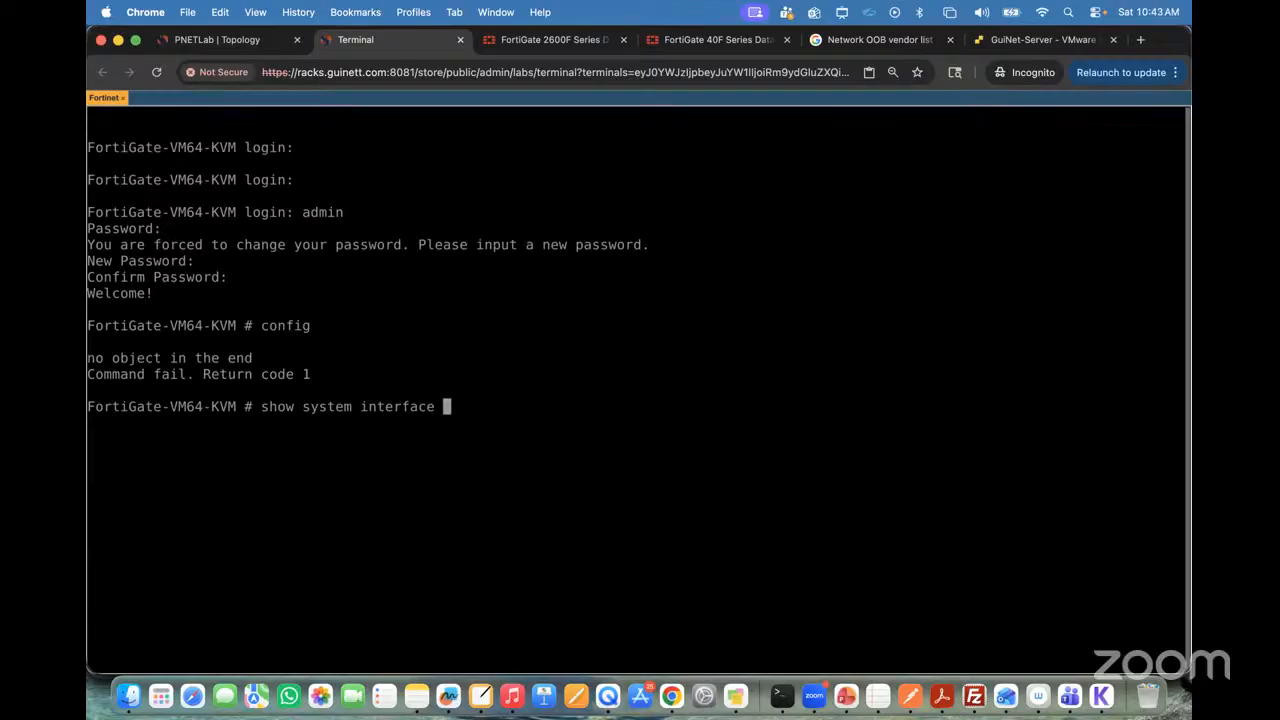
{"action": "key", "text": "question"}
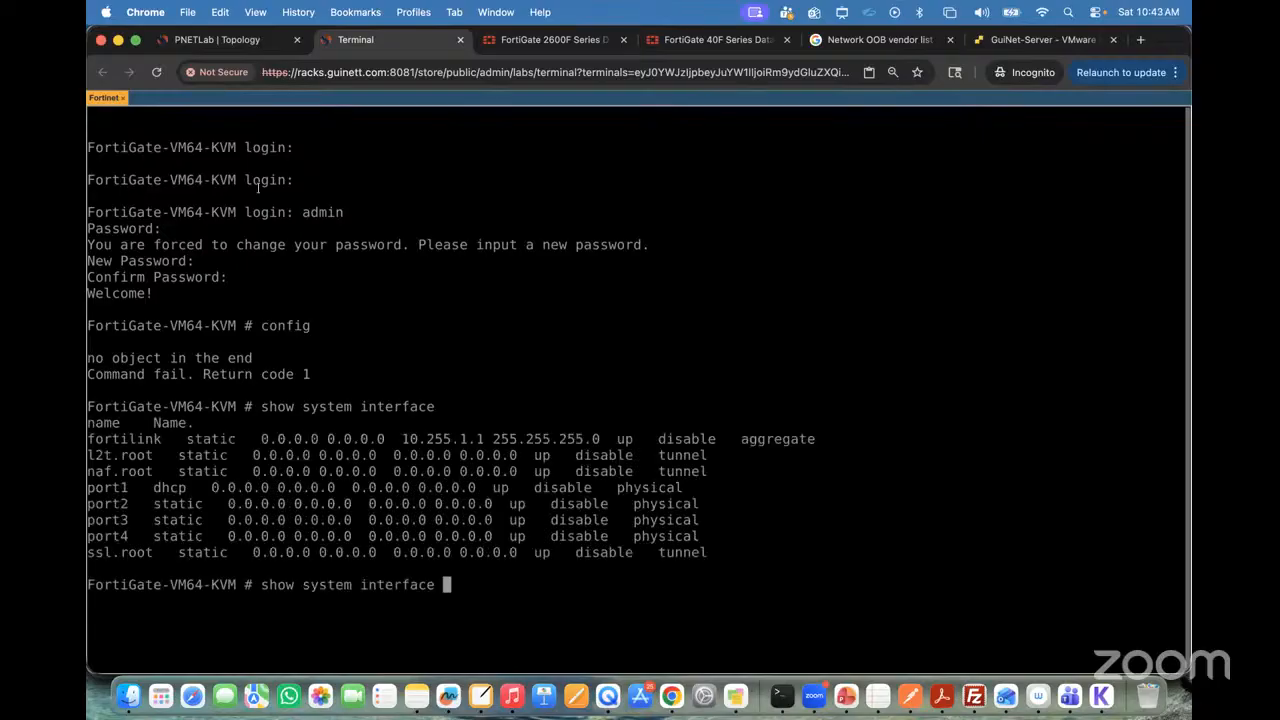
Step: Mark the interface list, the port1 to port4 rows and port1's dhcp mode with green boxes, and draw an arrow from dhcp
{"action": "key", "text": "ctrl+a"}
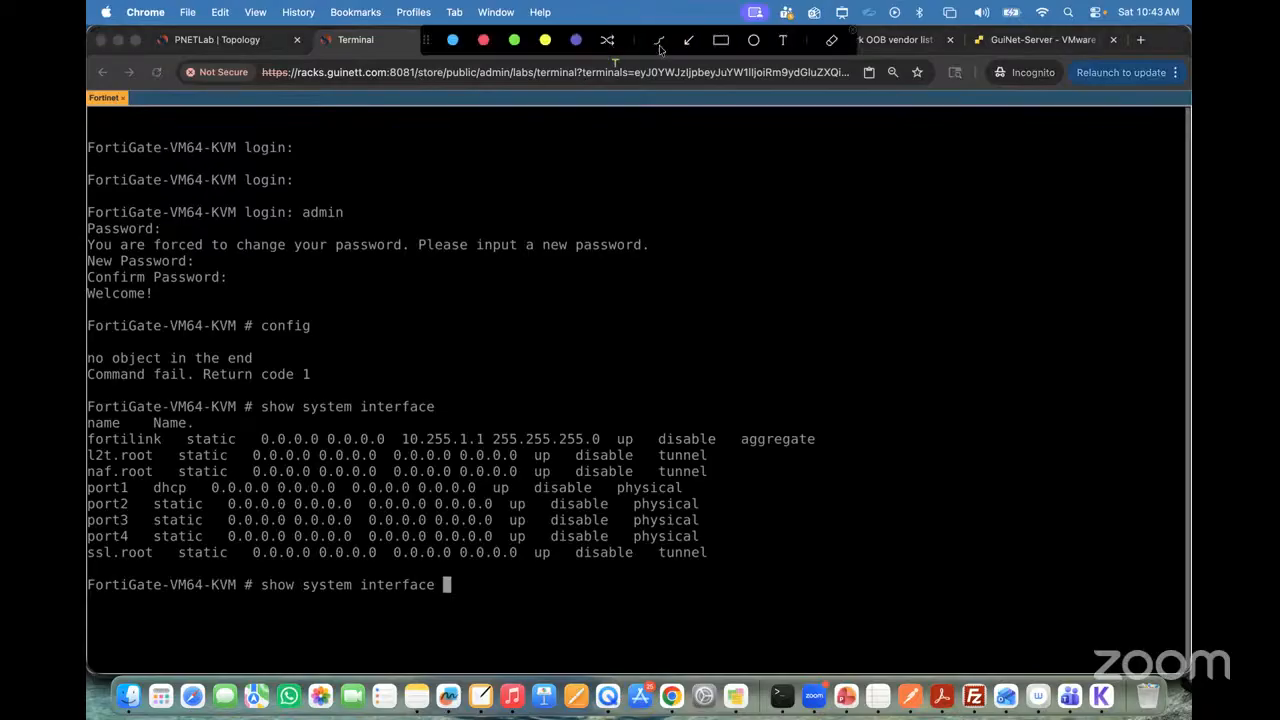
{"action": "left_click", "coordinate": [725, 40]}
{"action": "mouse_move", "coordinate": [87, 414]}
{"action": "left_mouse_down"}
{"action": "mouse_move", "coordinate": [197, 566]}
{"action": "mouse_move", "coordinate": [439, 593]}
{"action": "mouse_move", "coordinate": [845, 601]}
{"action": "left_mouse_up"}
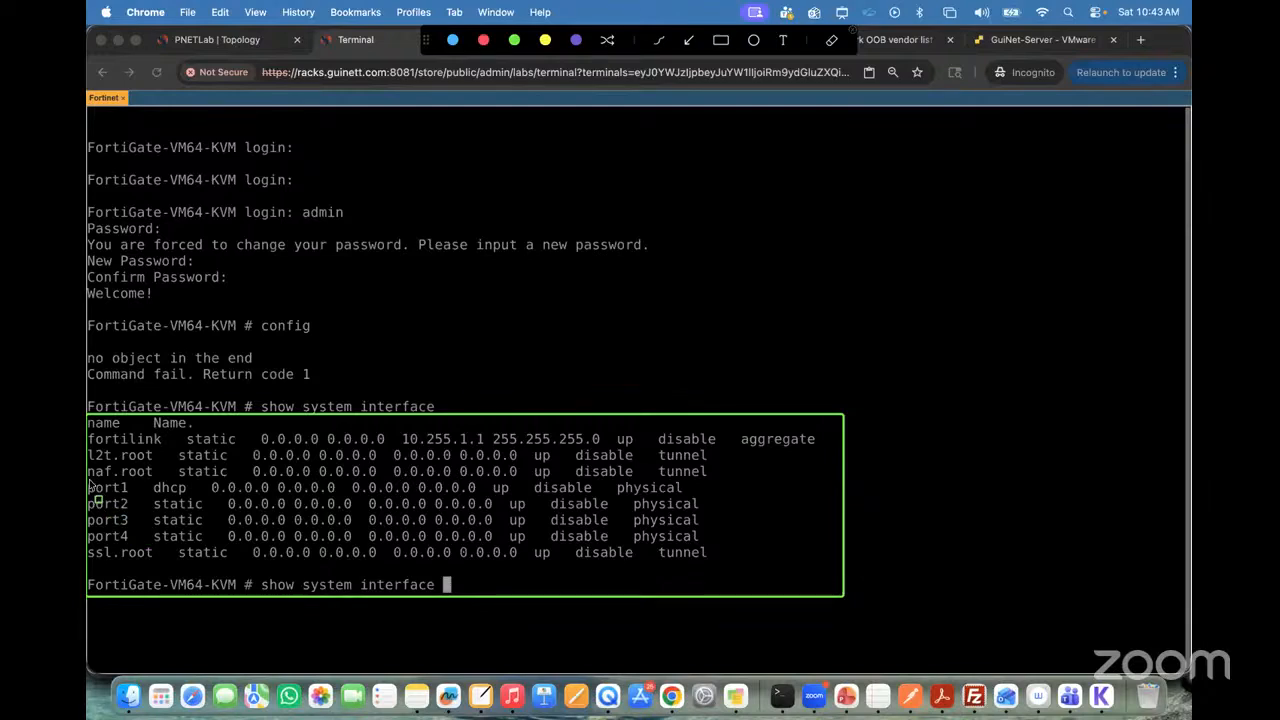
{"action": "mouse_move", "coordinate": [90, 480]}
{"action": "left_mouse_down"}
{"action": "mouse_move", "coordinate": [102, 516]}
{"action": "mouse_move", "coordinate": [166, 556]}
{"action": "mouse_move", "coordinate": [224, 545]}
{"action": "left_mouse_up"}
{"action": "left_click_drag", "start_coordinate": [373, 534], "coordinate": [716, 550]}
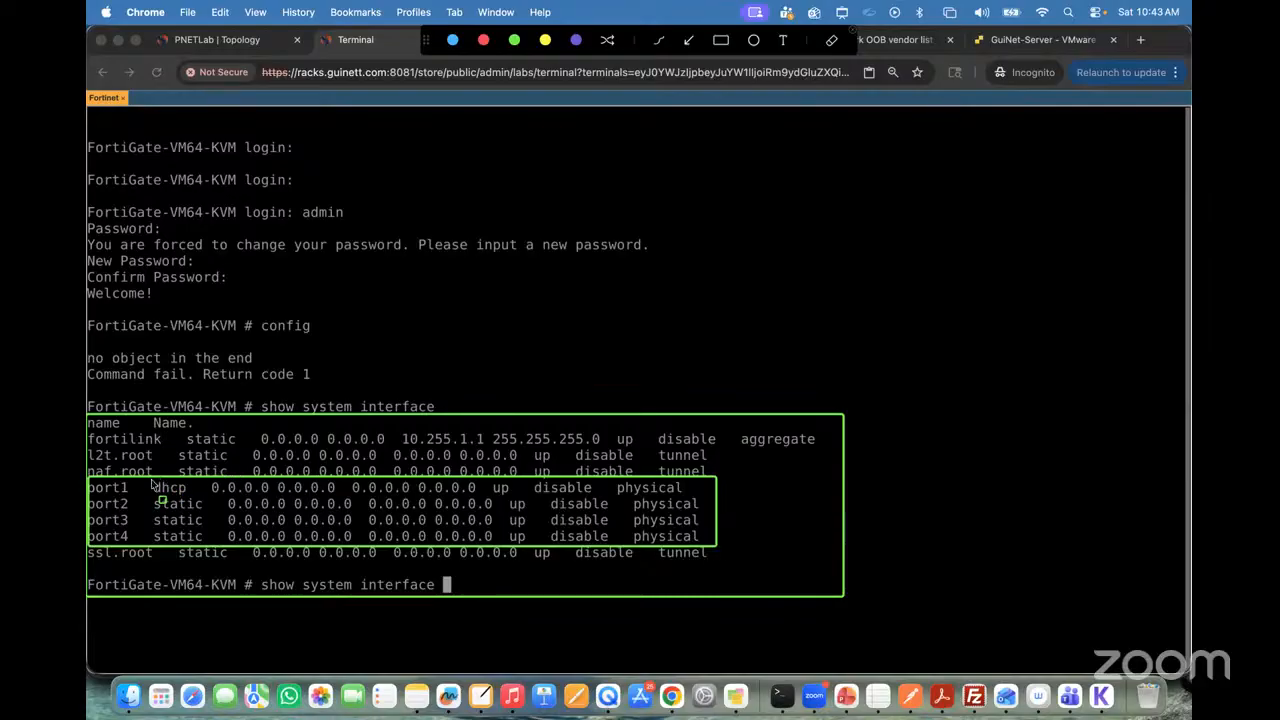
{"action": "left_click_drag", "start_coordinate": [152, 484], "coordinate": [195, 502]}
{"action": "mouse_move", "coordinate": [199, 489]}
{"action": "left_mouse_down"}
{"action": "mouse_move", "coordinate": [290, 410]}
{"action": "mouse_move", "coordinate": [516, 296]}
{"action": "left_mouse_up"}
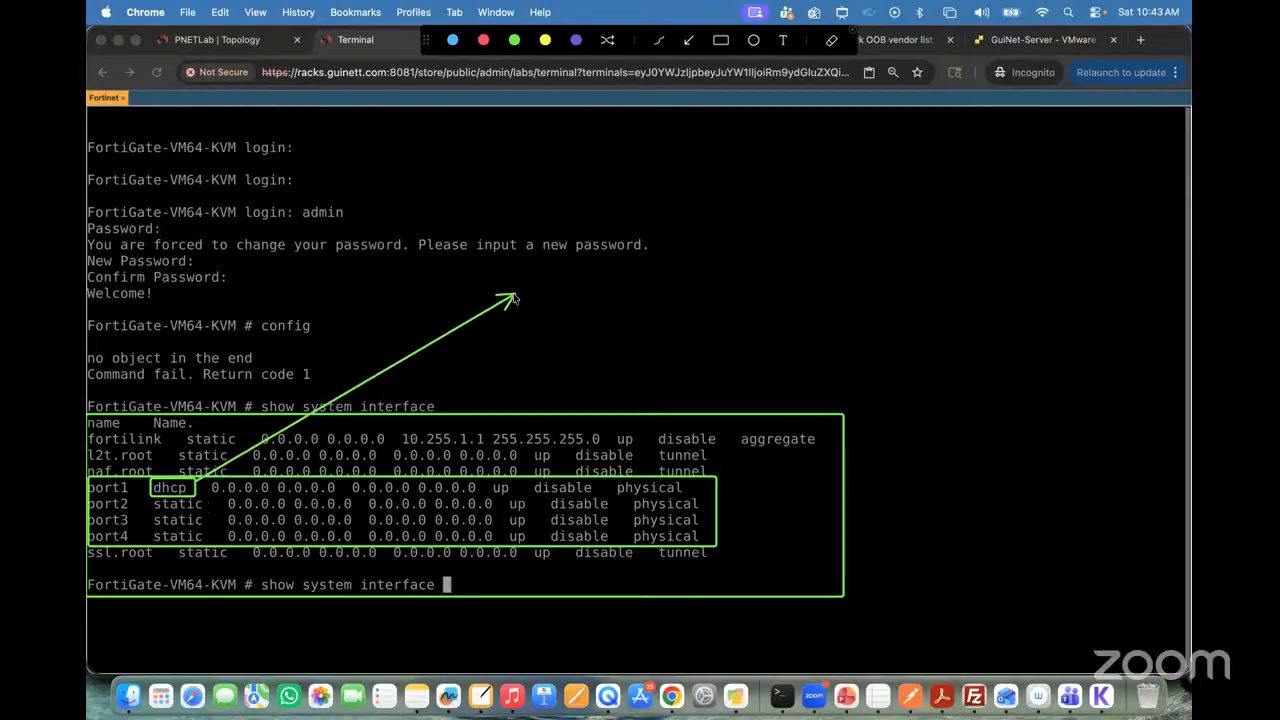
Step: Label the arrow "port1 (dhcp service by default enabled)" and clear the on-screen annotations
{"action": "left_click", "coordinate": [783, 40]}
{"action": "left_click", "coordinate": [534, 290]}
{"action": "type", "text": "port1 (dhdcp"}
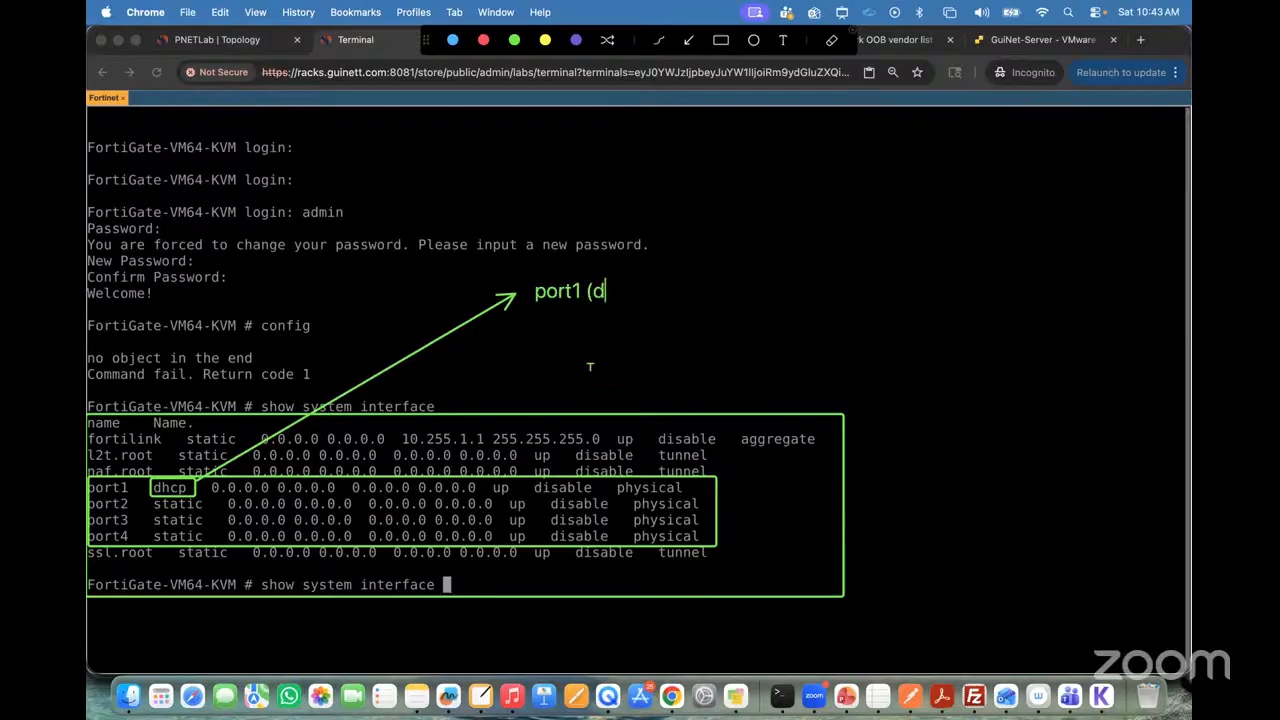
{"action": "key", "text": "BackSpace"}
{"action": "key", "text": "BackSpace"}
{"action": "key", "text": "BackSpace"}
{"action": "type", "text": "cp servi"}
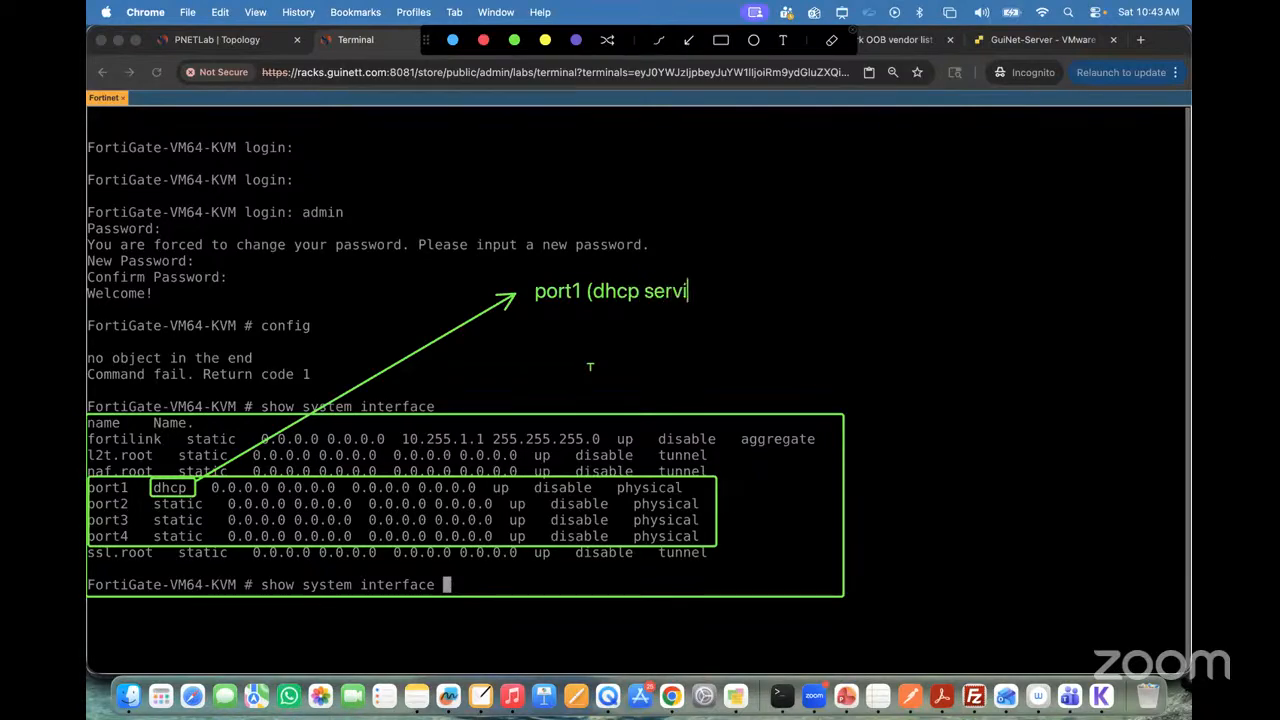
{"action": "type", "text": "ce by defau"}
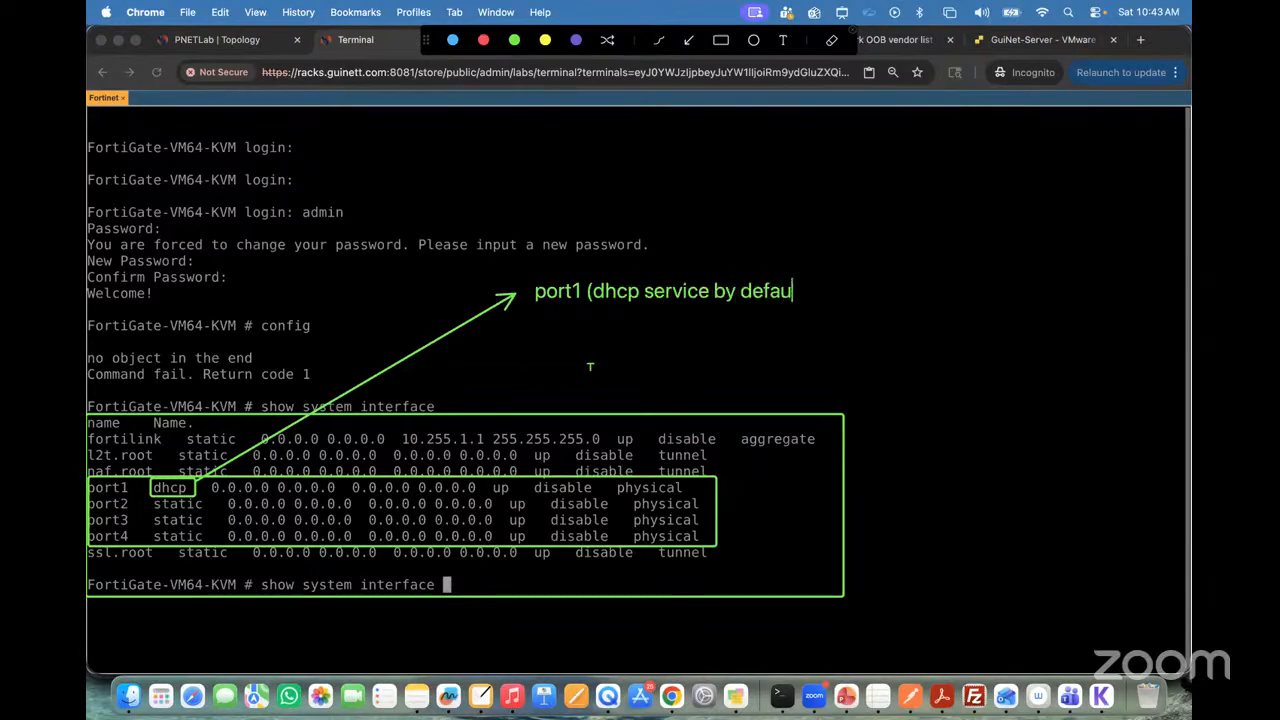
{"action": "type", "text": "lt enabled"}
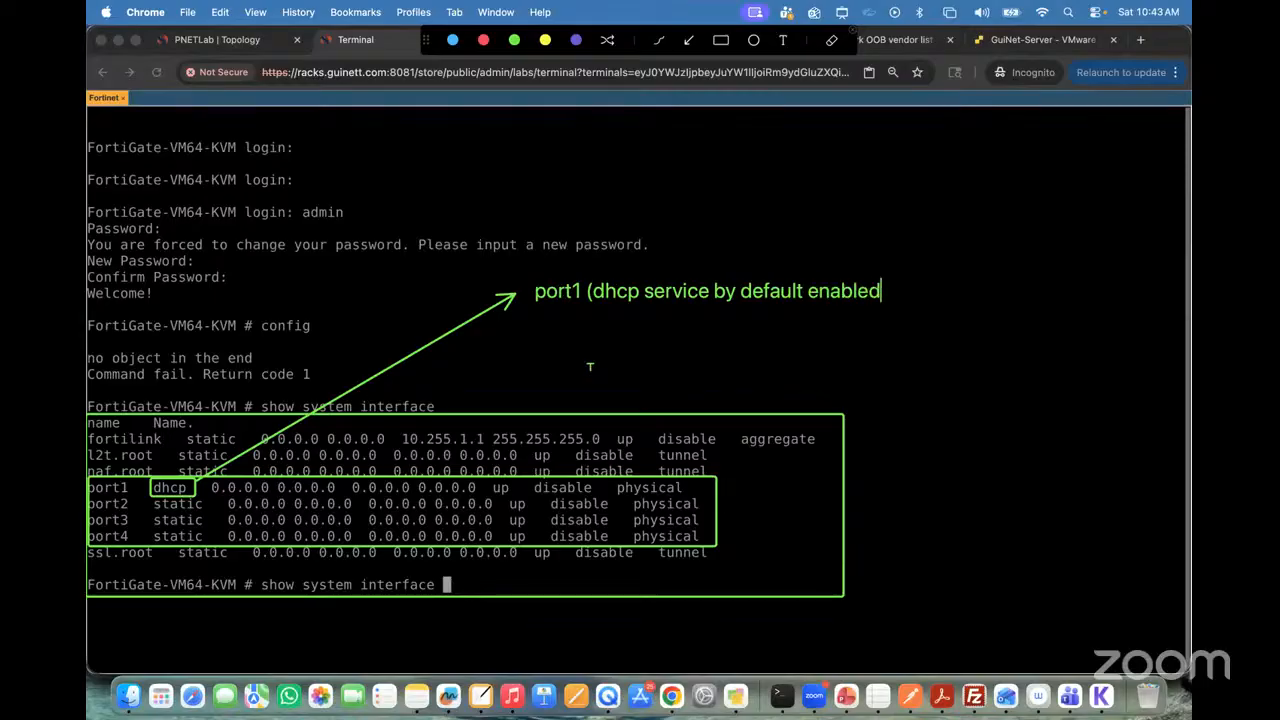
{"action": "type", "text": ")"}
{"action": "left_click", "coordinate": [843, 13]}
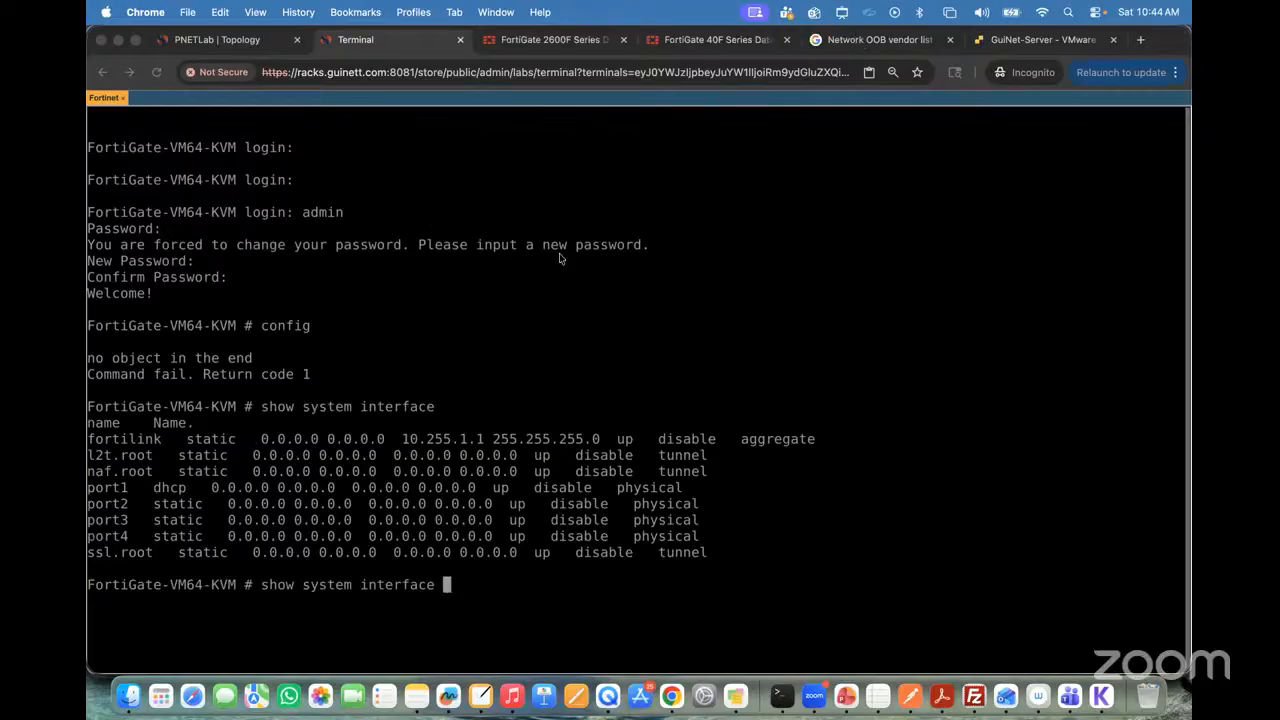
Step: Return to the PNETLab topology and reposition the Winserver and Fortinet nodes beside the 192.168.10.11/24 and 192.168.10.10/24 labels
{"action": "left_click", "coordinate": [207, 53]}
{"action": "left_click_drag", "start_coordinate": [401, 403], "coordinate": [419, 403]}
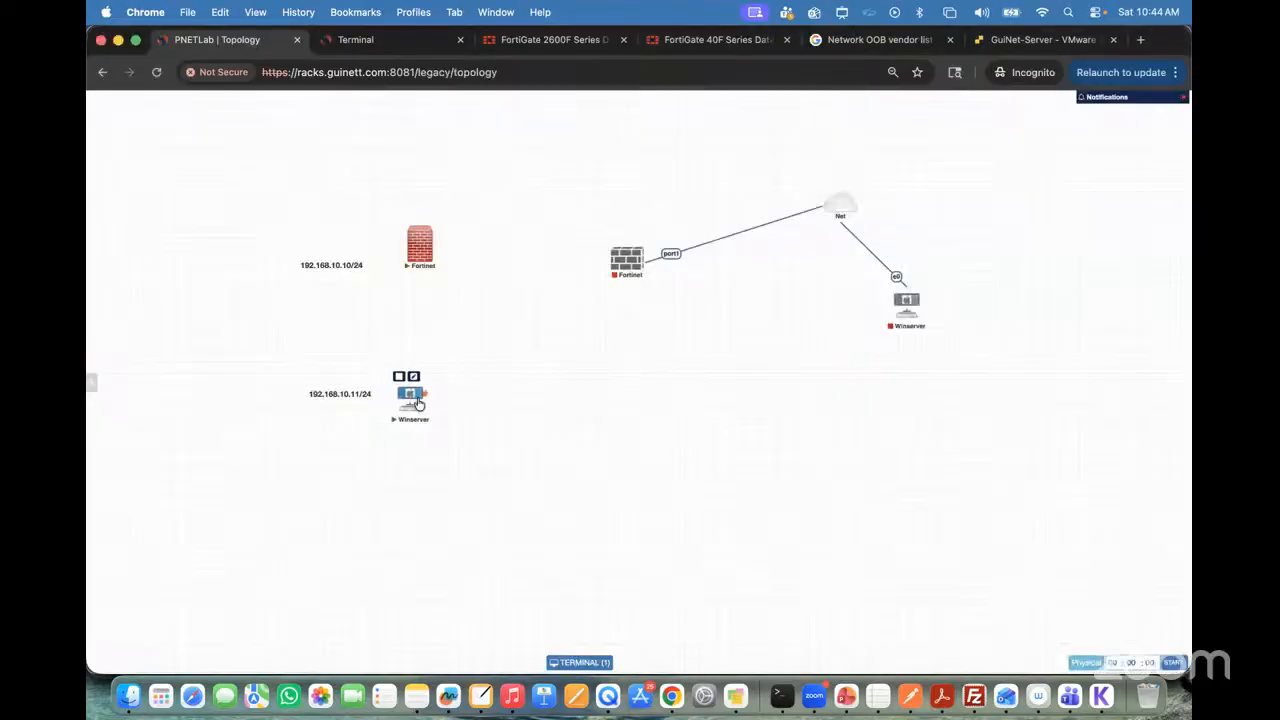
{"action": "left_click_drag", "start_coordinate": [430, 255], "coordinate": [411, 255]}
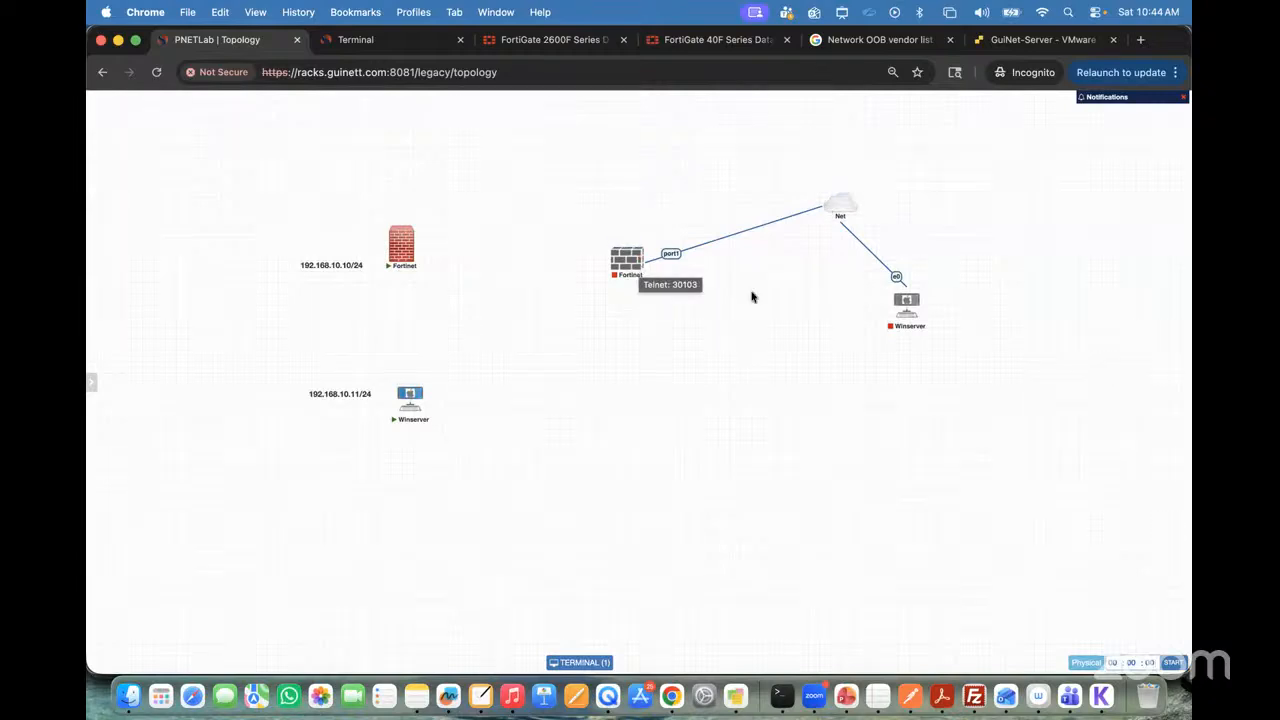
Step: Wipe the Fortinet node that is linked to the Net cloud and start it
{"action": "right_click", "coordinate": [627, 262]}
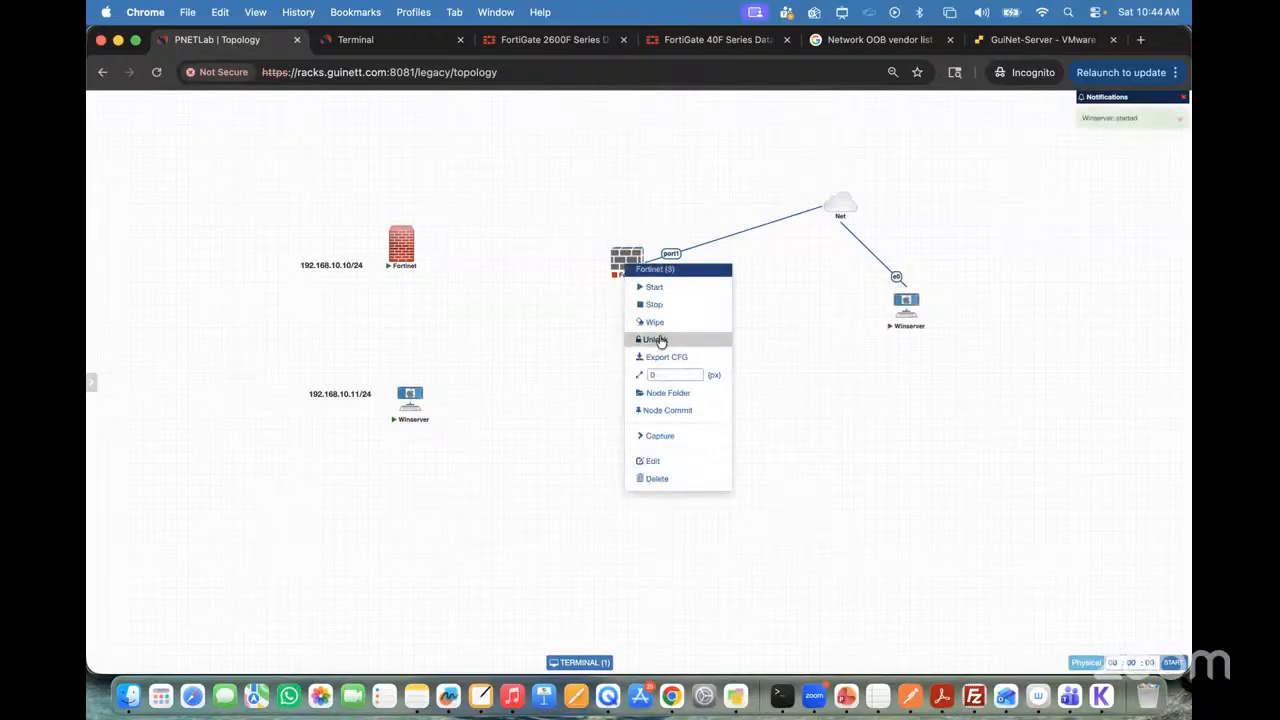
{"action": "left_click", "coordinate": [656, 323]}
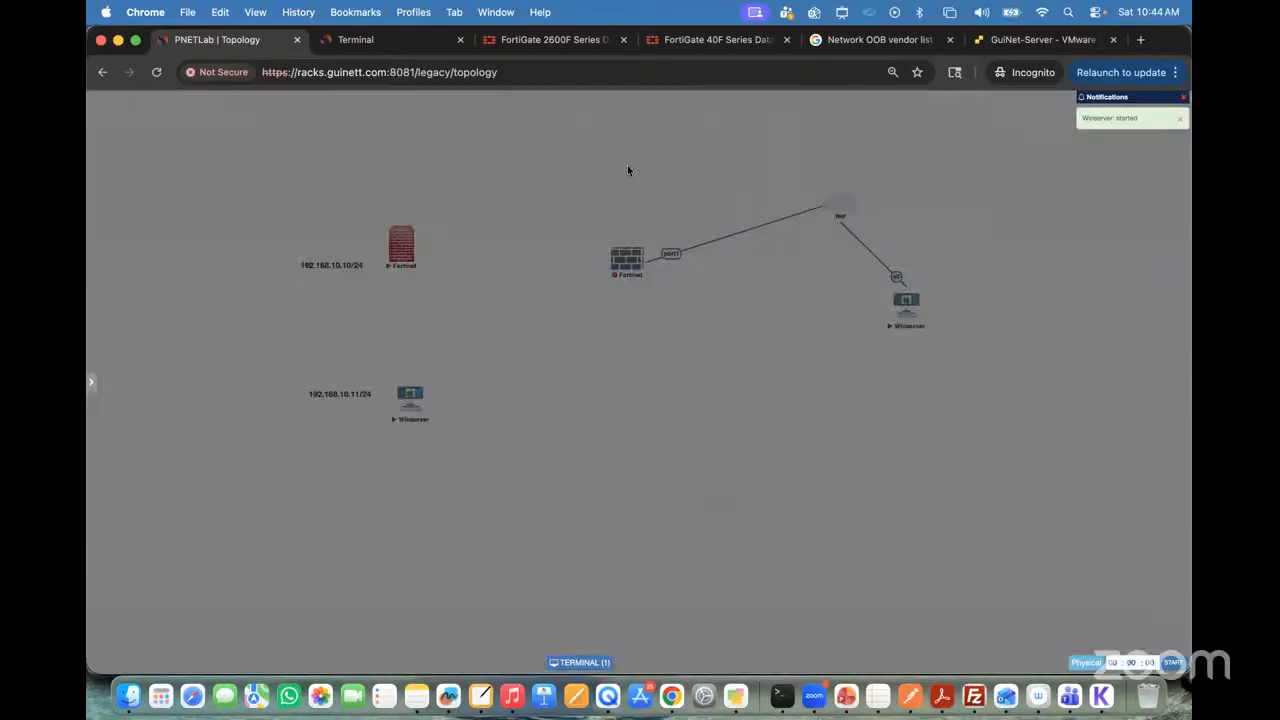
{"action": "left_click", "coordinate": [617, 243]}
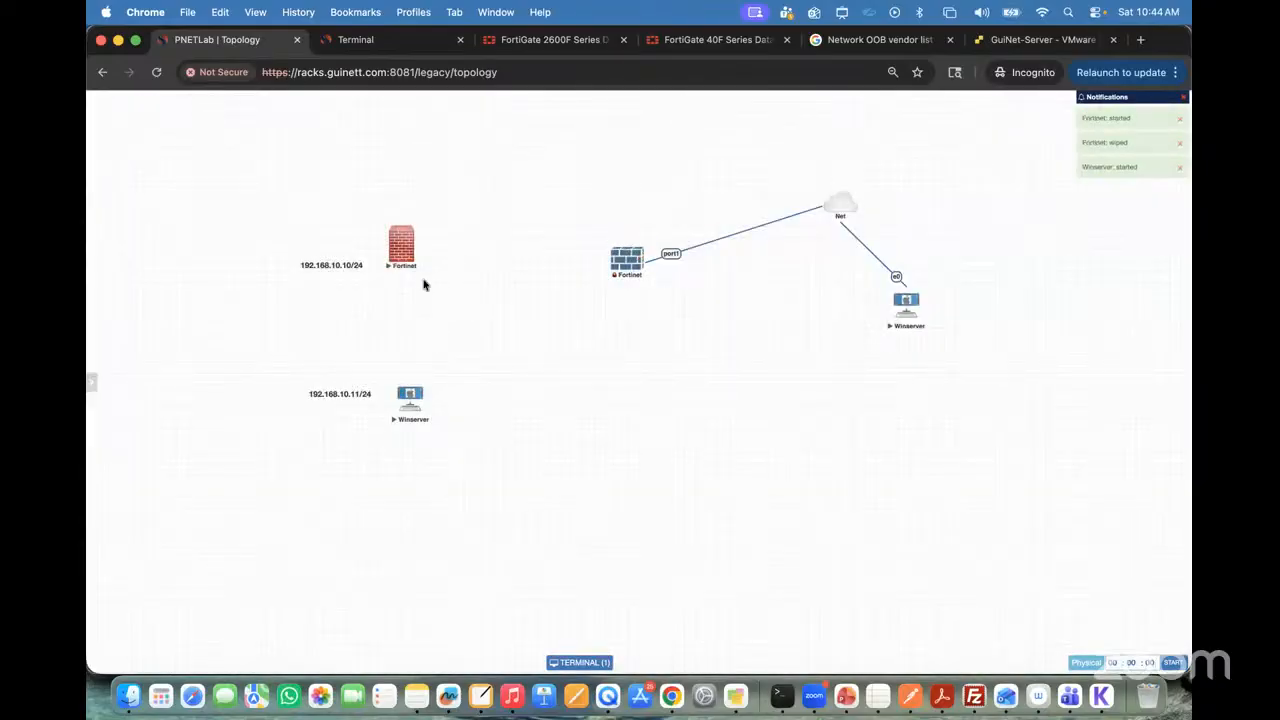
Step: Align the Winserver node under the red Fortinet firewall and connect Fortinet port1 to Winserver e0
{"action": "mouse_move", "coordinate": [407, 258]}
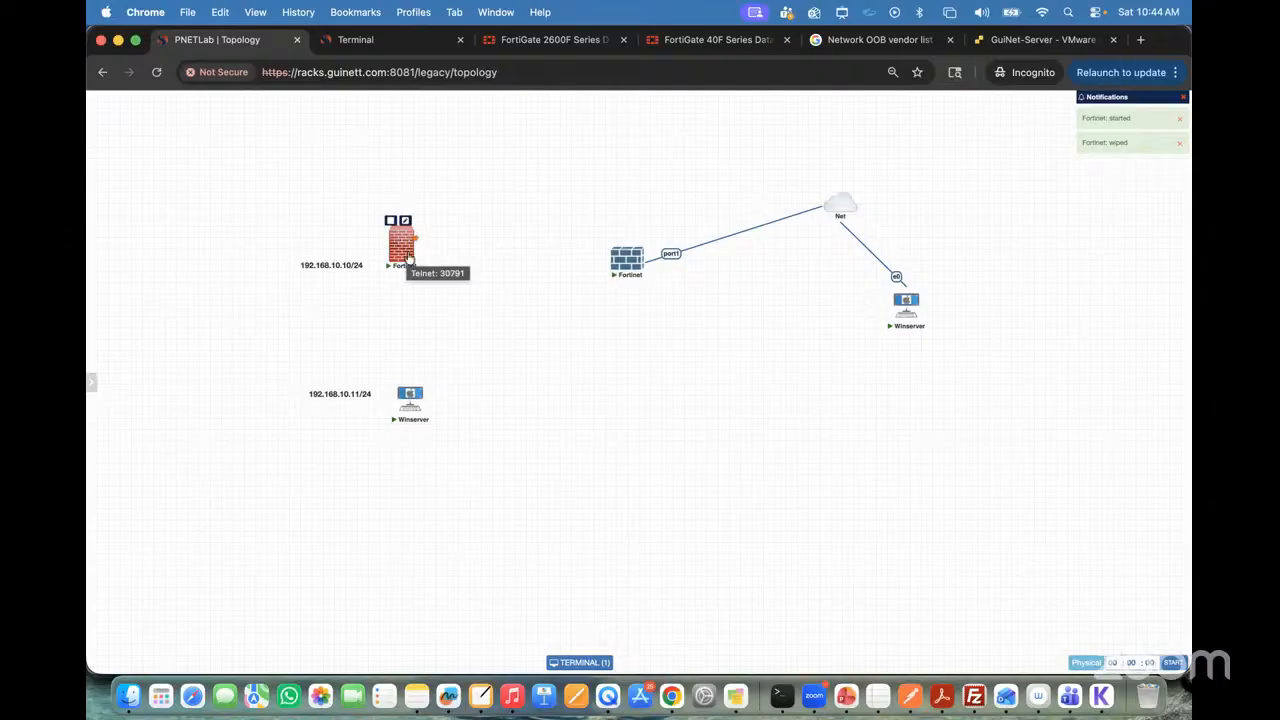
{"action": "mouse_move", "coordinate": [420, 401]}
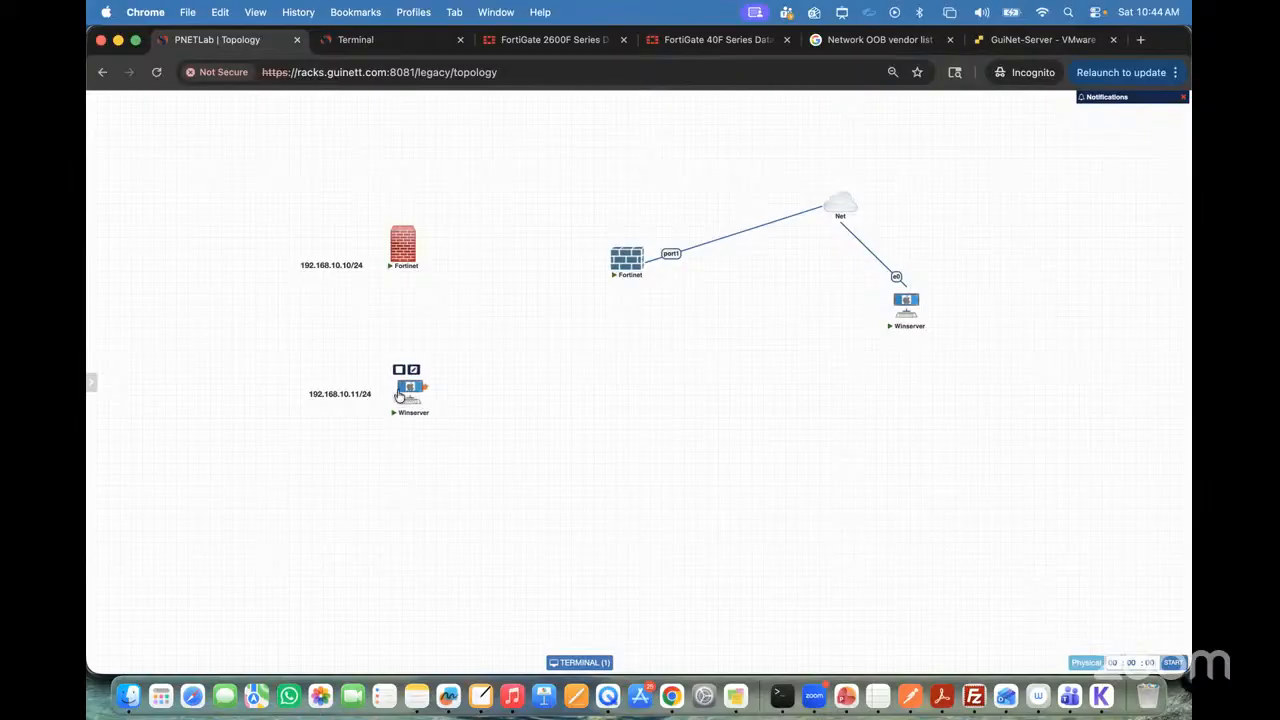
{"action": "mouse_move", "coordinate": [420, 401]}
{"action": "left_mouse_down"}
{"action": "mouse_move", "coordinate": [388, 395]}
{"action": "mouse_move", "coordinate": [414, 394]}
{"action": "mouse_move", "coordinate": [401, 403]}
{"action": "left_mouse_up"}
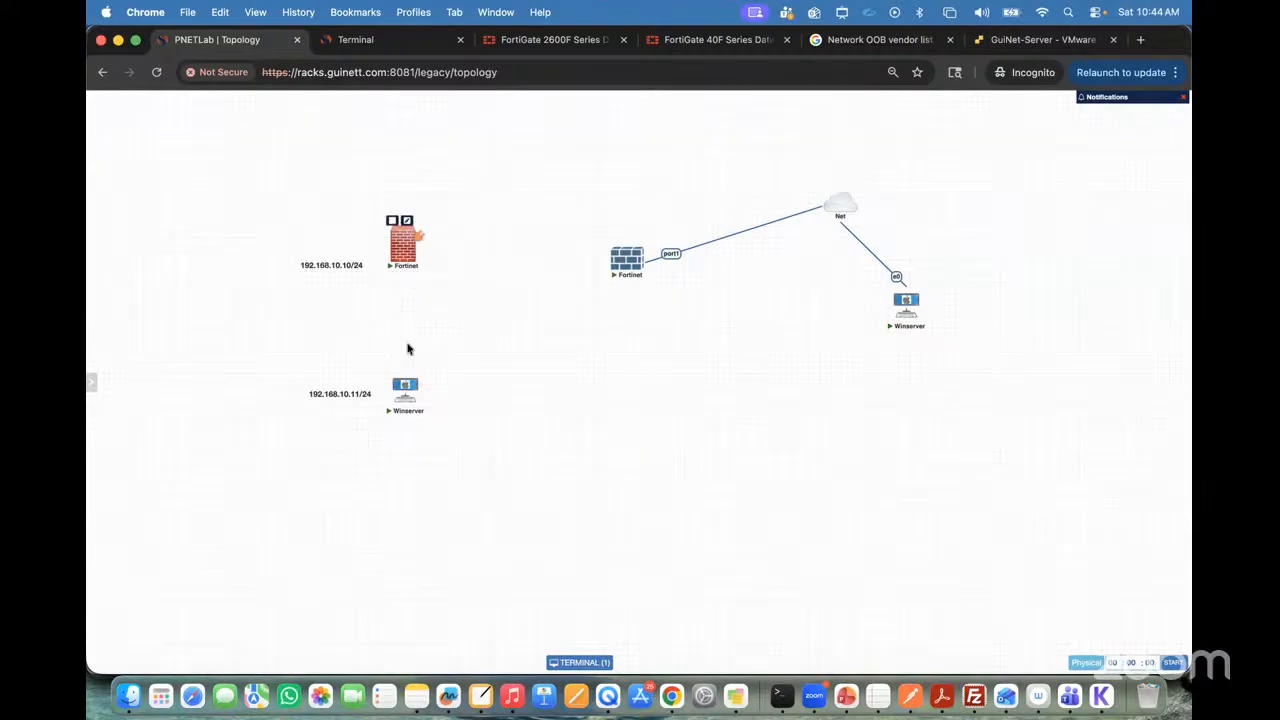
{"action": "left_click_drag", "start_coordinate": [407, 220], "coordinate": [407, 388]}
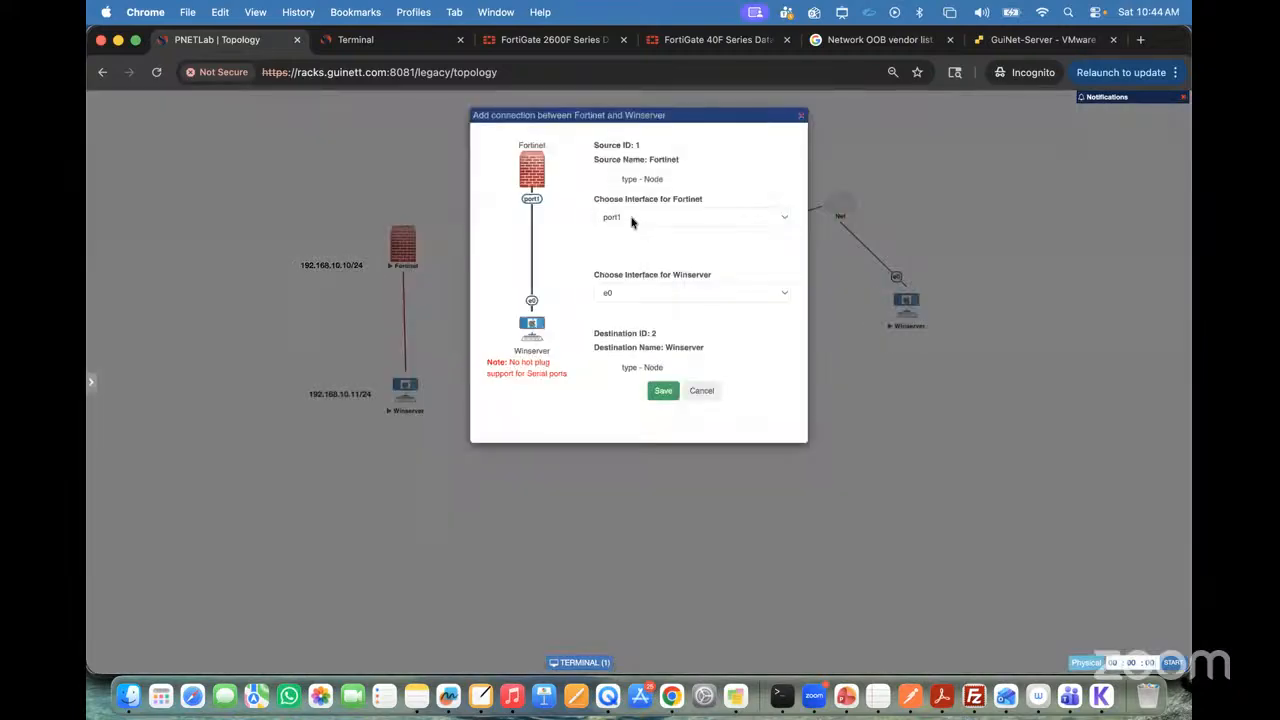
{"action": "left_click", "coordinate": [664, 391]}
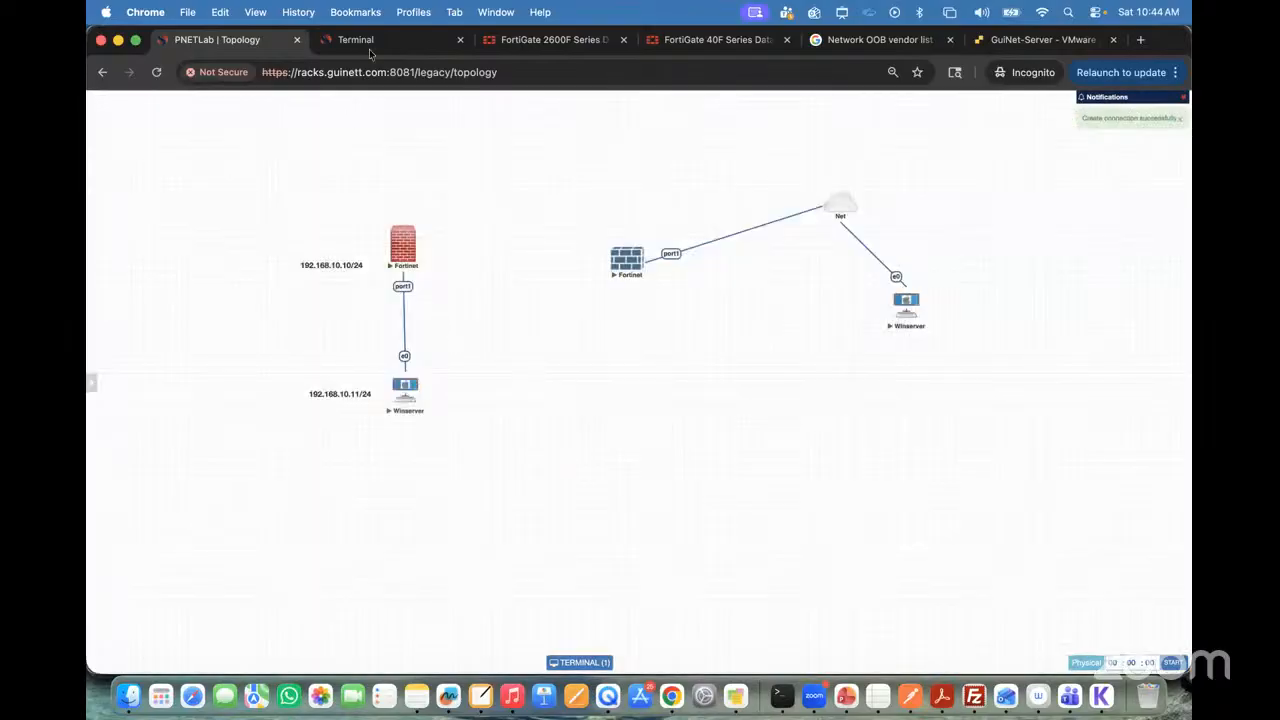
Step: Return to the FortiGate console and display the configuration of port1 with show system interface port1
{"action": "left_click", "coordinate": [398, 40]}
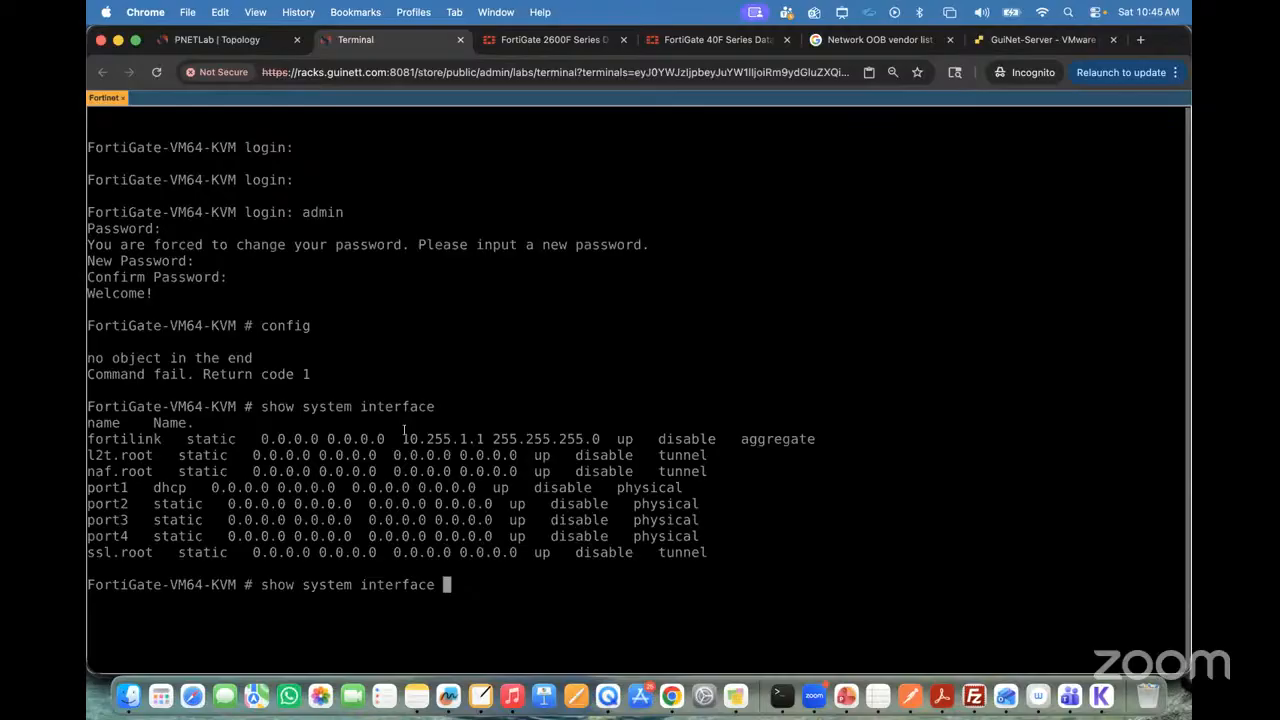
{"action": "type", "text": "port1"}
{"action": "key", "text": "Return"}
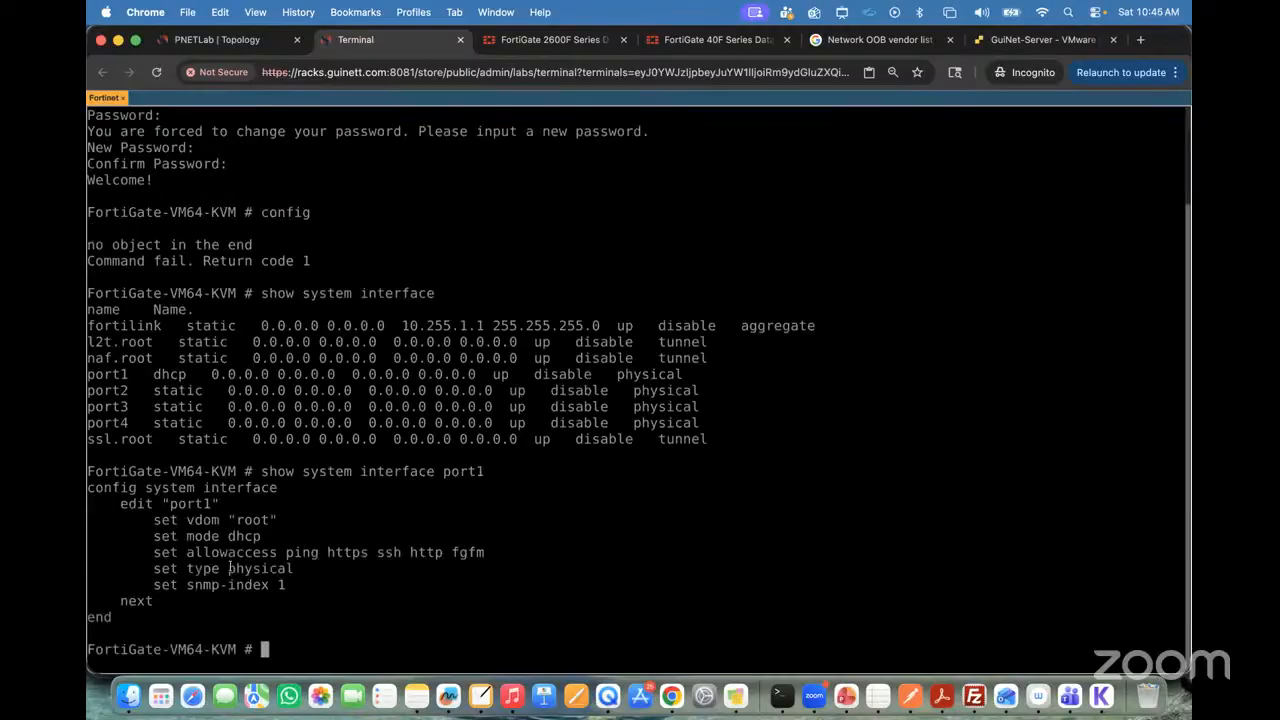
Step: Box "set mode dhcp" and the allowaccess services in yellow, and draw a tick mark above each of the five services
{"action": "key", "text": "ctrl+a"}
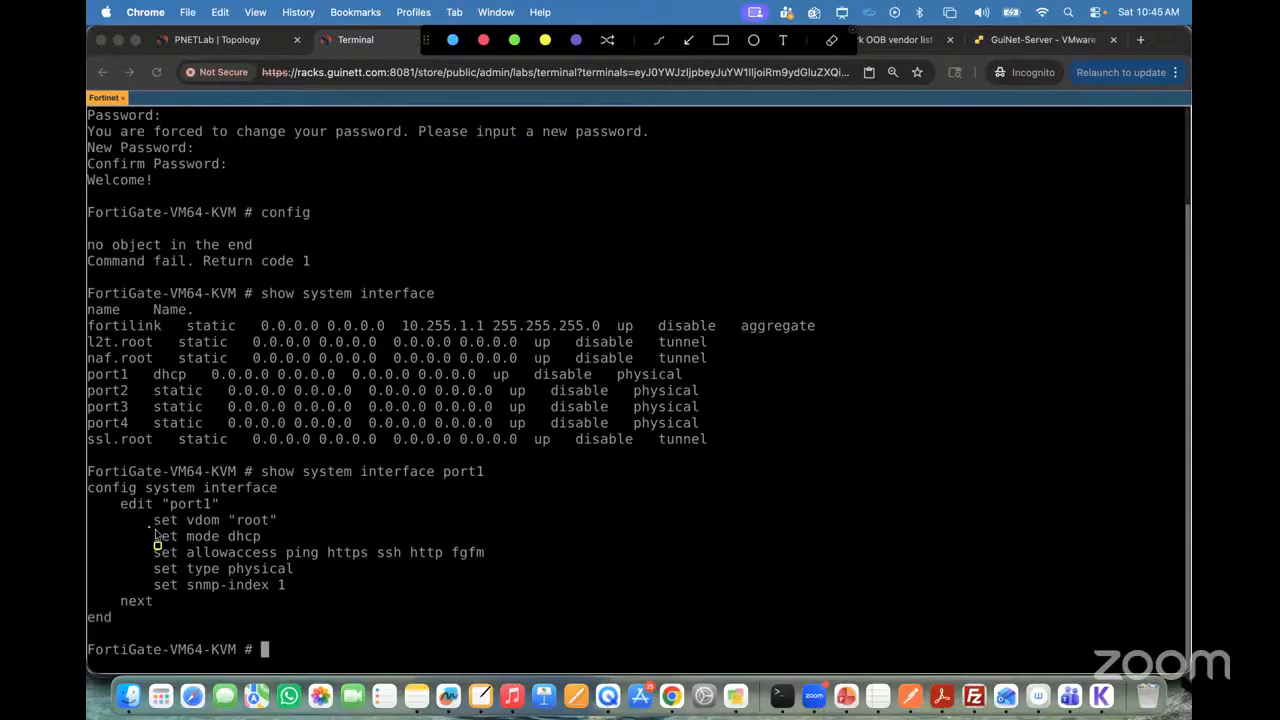
{"action": "left_click_drag", "start_coordinate": [150, 528], "coordinate": [269, 545]}
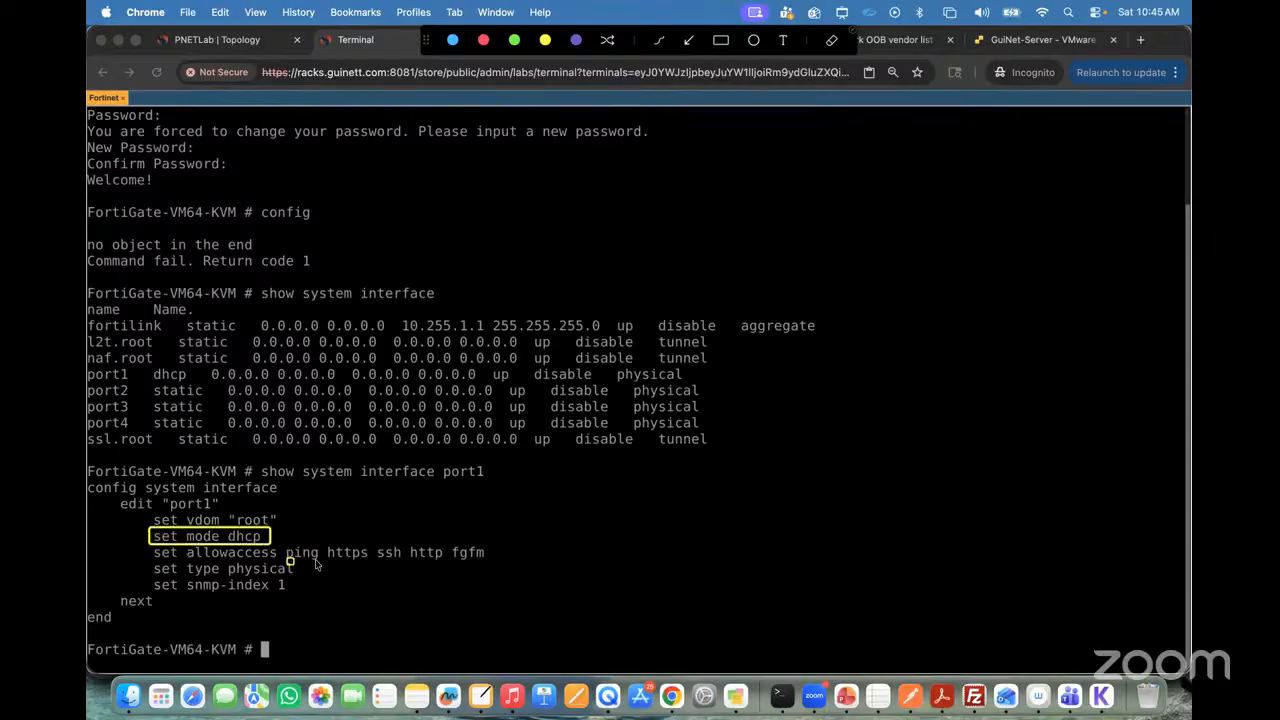
{"action": "left_click_drag", "start_coordinate": [282, 544], "coordinate": [504, 567]}
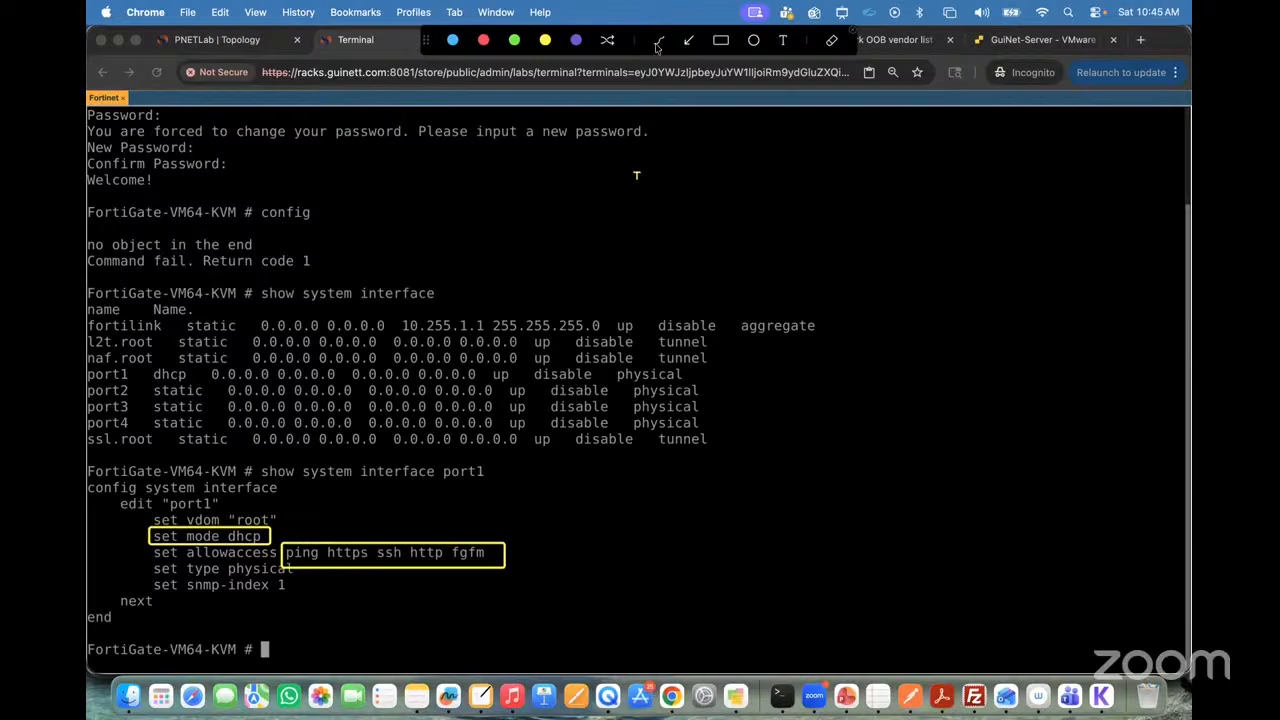
{"action": "mouse_move", "coordinate": [298, 550]}
{"action": "left_mouse_down"}
{"action": "mouse_move", "coordinate": [311, 519]}
{"action": "mouse_move", "coordinate": [356, 520]}
{"action": "mouse_move", "coordinate": [390, 540]}
{"action": "mouse_move", "coordinate": [492, 505]}
{"action": "left_mouse_up"}
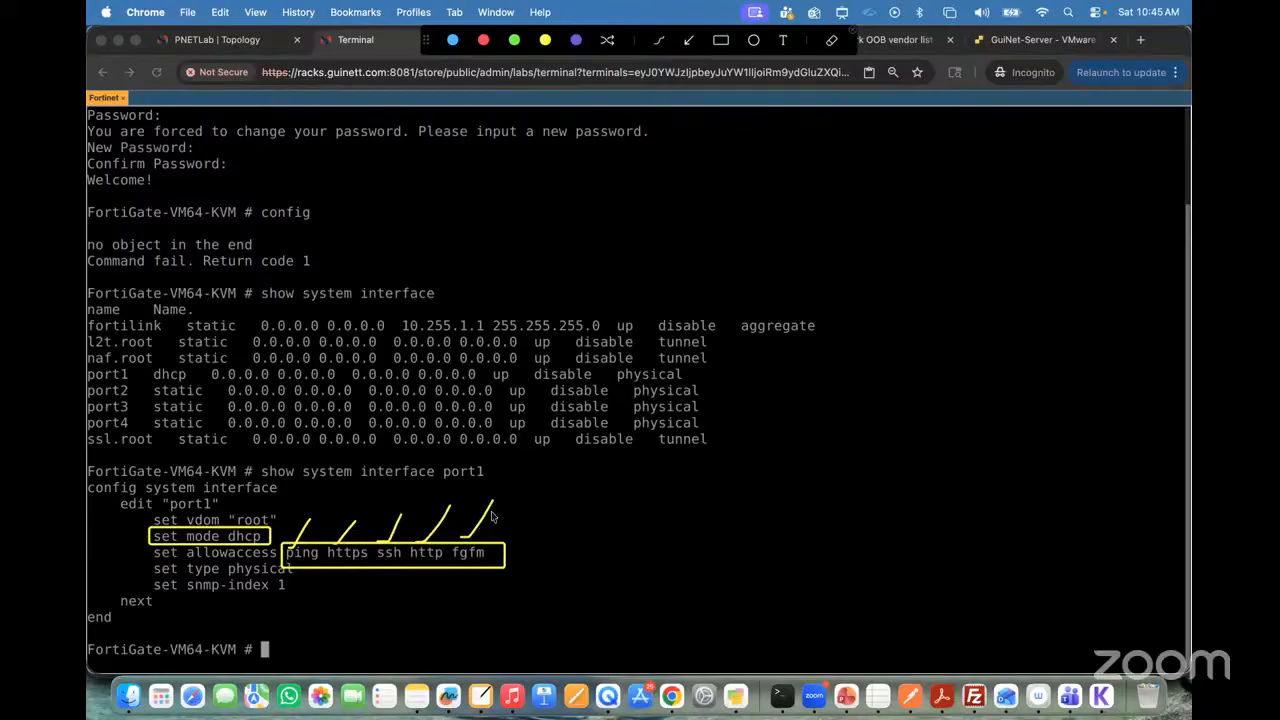
{"action": "left_click", "coordinate": [503, 563]}
Step: Add the text note "default mgmt services are enabled (Administrative service)" beside the boxed allowaccess services
{"action": "left_click", "coordinate": [785, 42]}
{"action": "left_click", "coordinate": [552, 545]}
{"action": "type", "text": "default "}
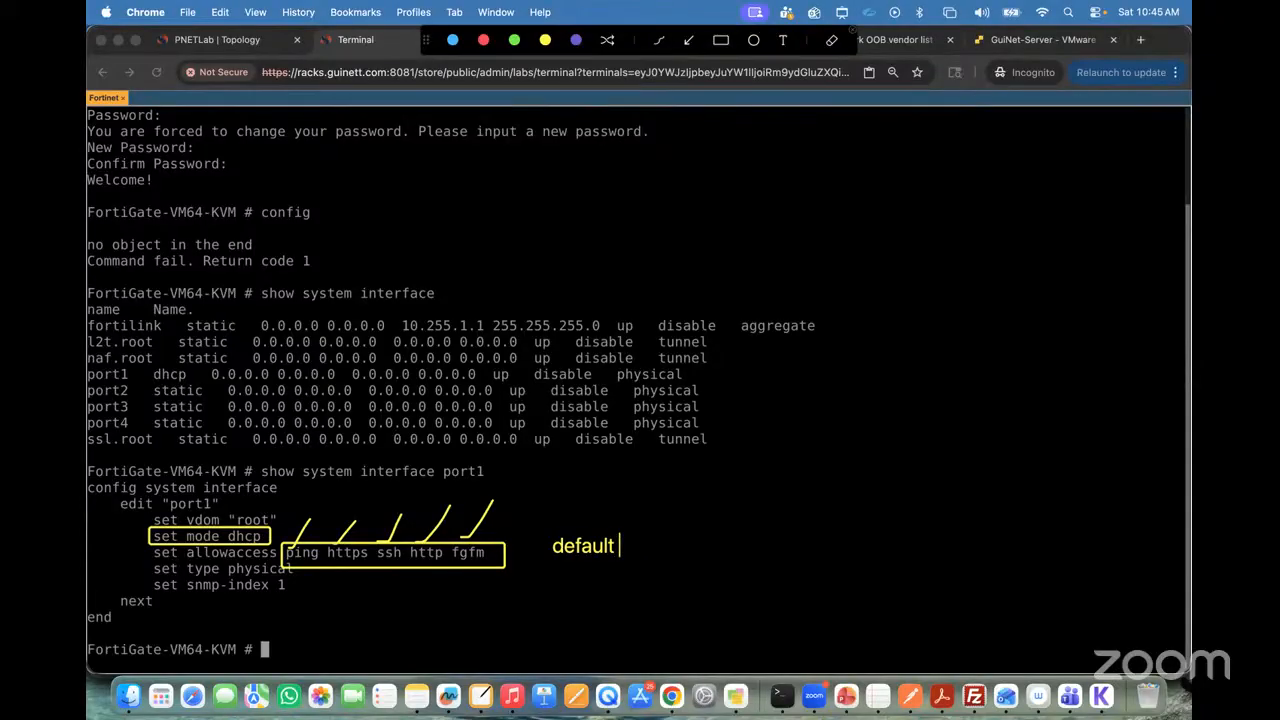
{"action": "type", "text": "mana"}
{"action": "key", "text": "BackSpace"}
{"action": "key", "text": "BackSpace"}
{"action": "key", "text": "BackSpace"}
{"action": "type", "text": "gmts"}
{"action": "key", "text": "BackSpace"}
{"action": "type", "text": "server"}
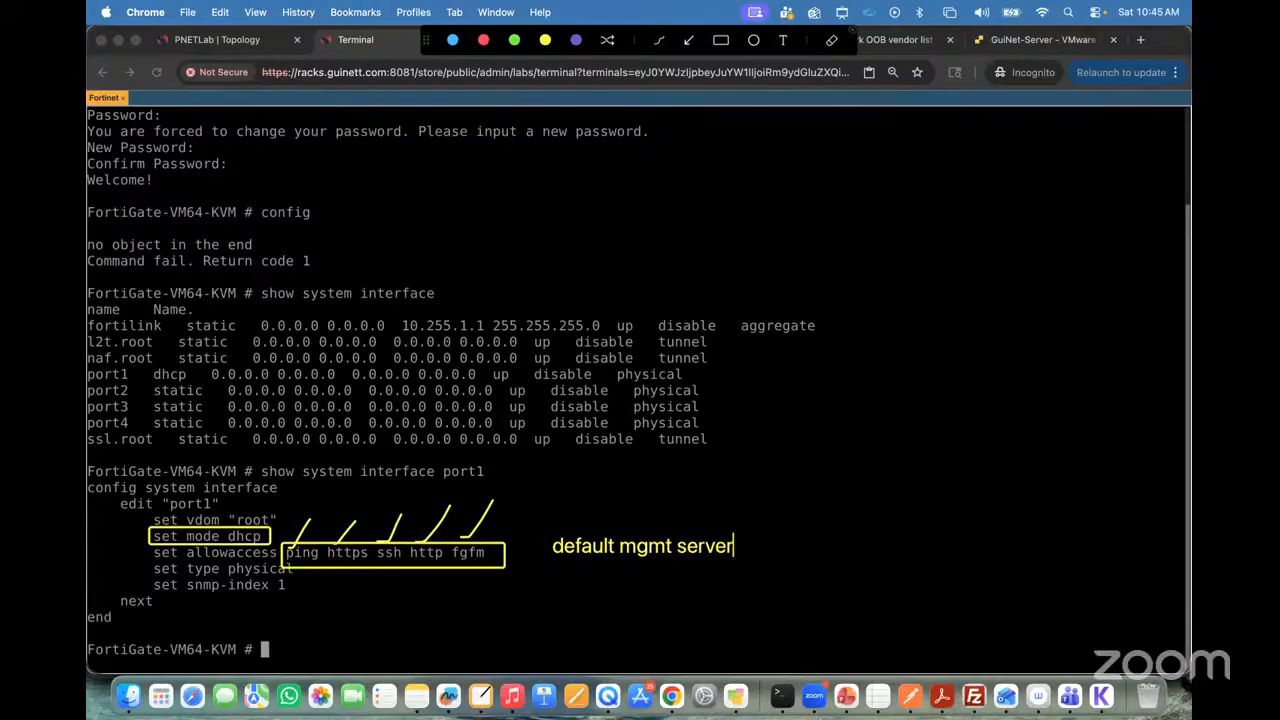
{"action": "key", "text": "BackSpace"}
{"action": "key", "text": "BackSpace"}
{"action": "type", "text": "ices are enabke"}
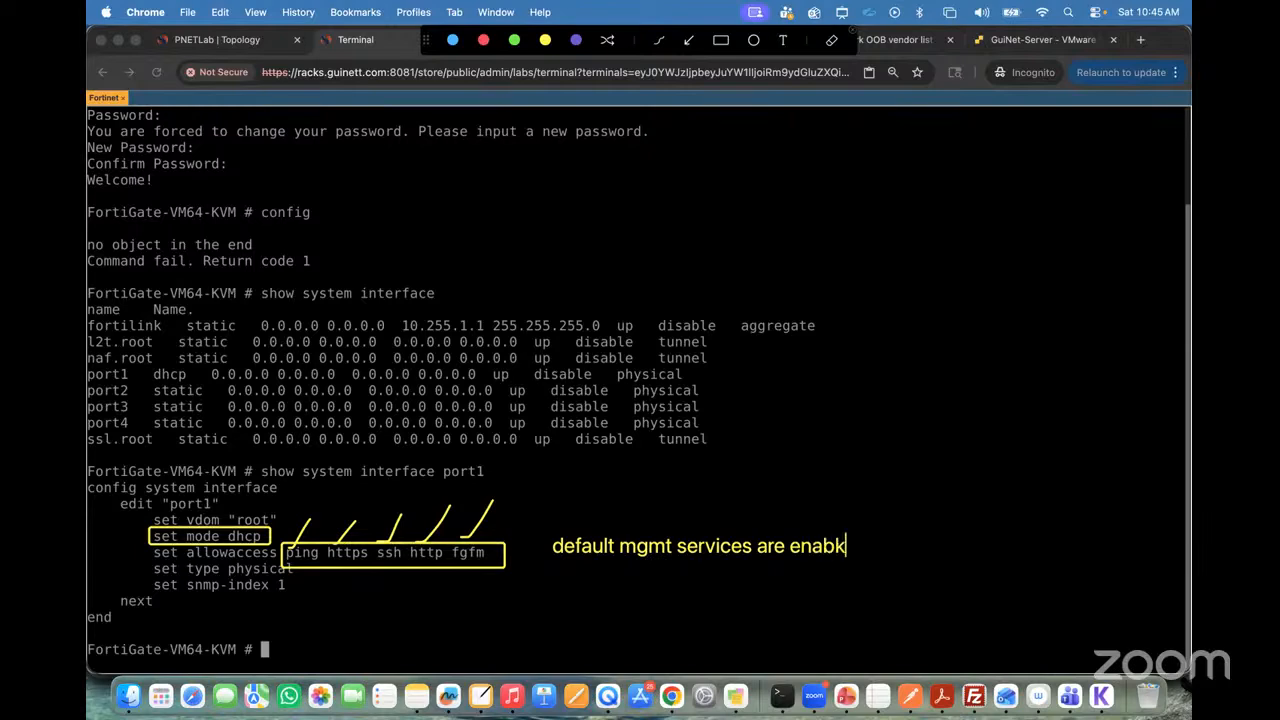
{"action": "key", "text": "BackSpace"}
{"action": "key", "text": "BackSpace"}
{"action": "type", "text": "led (Admi"}
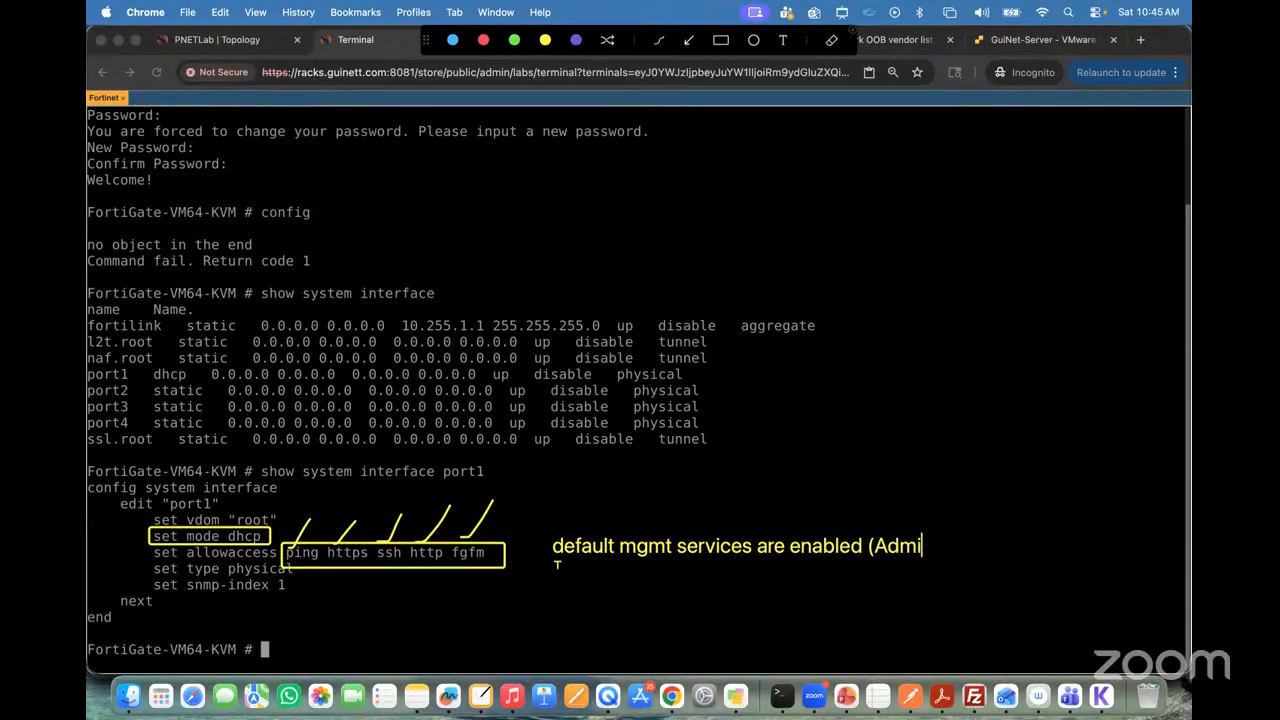
{"action": "type", "text": "nistrative ser"}
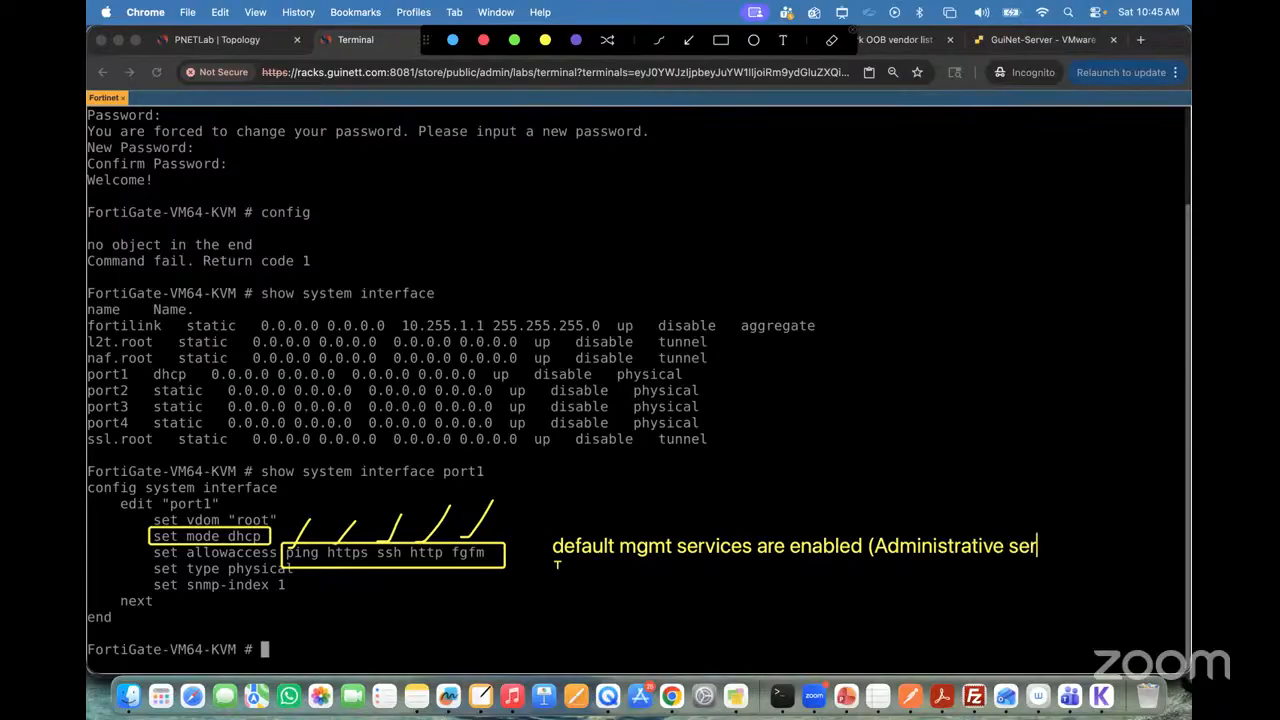
{"action": "type", "text": "vice)"}
Step: Add the text note "Palo Alto MGMT Interface default services" in the empty area above the interface list
{"action": "left_click", "coordinate": [684, 213]}
{"action": "type", "text": "Pal"}
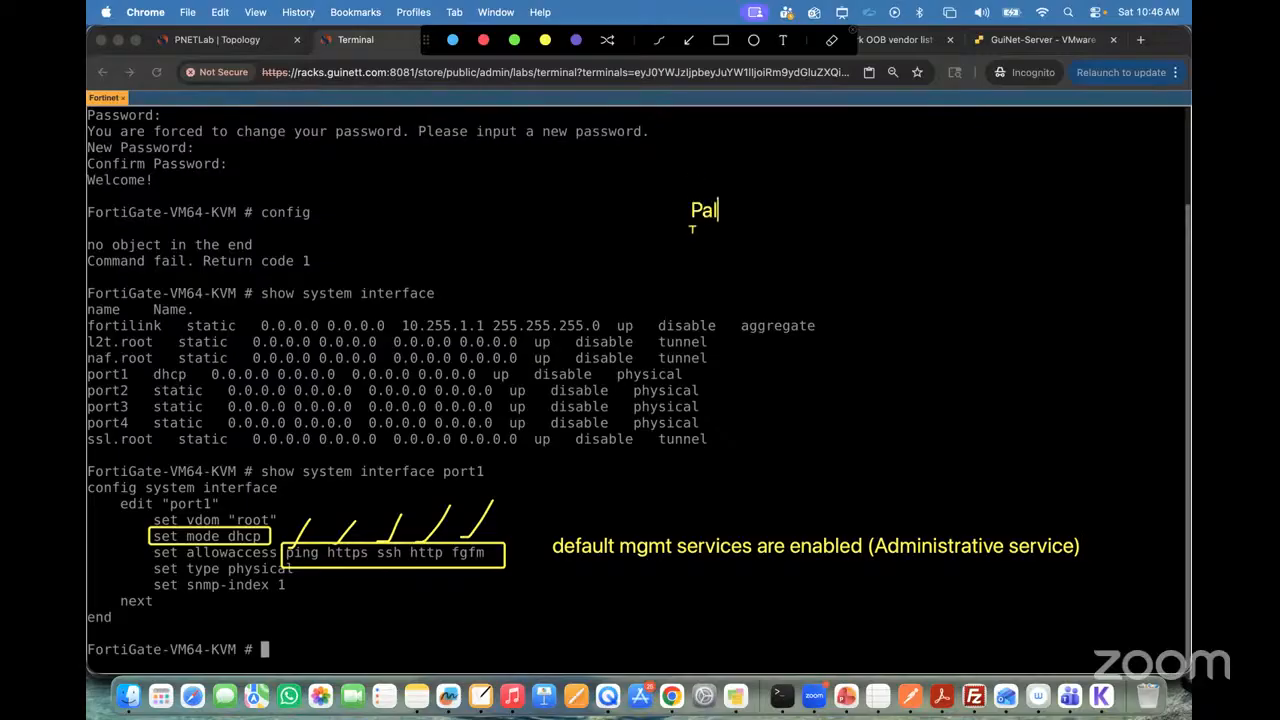
{"action": "type", "text": "o Alto MGMT "}
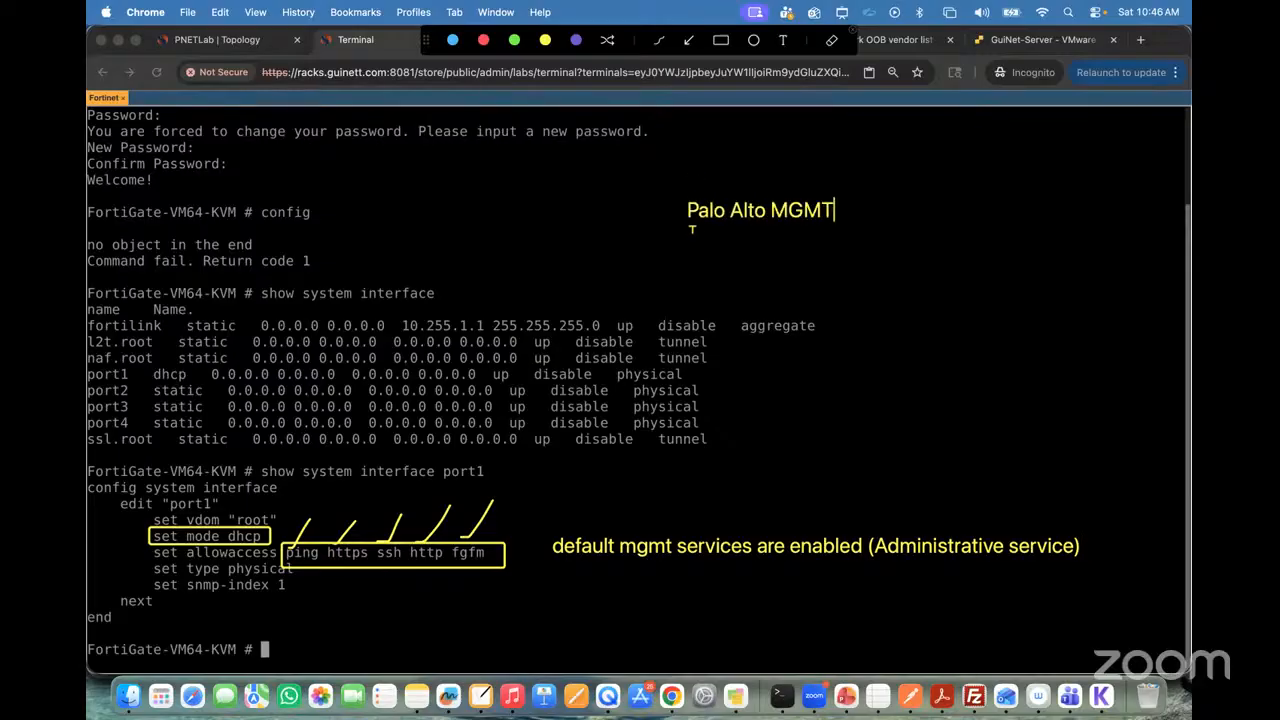
{"action": "type", "text": "Interfac"}
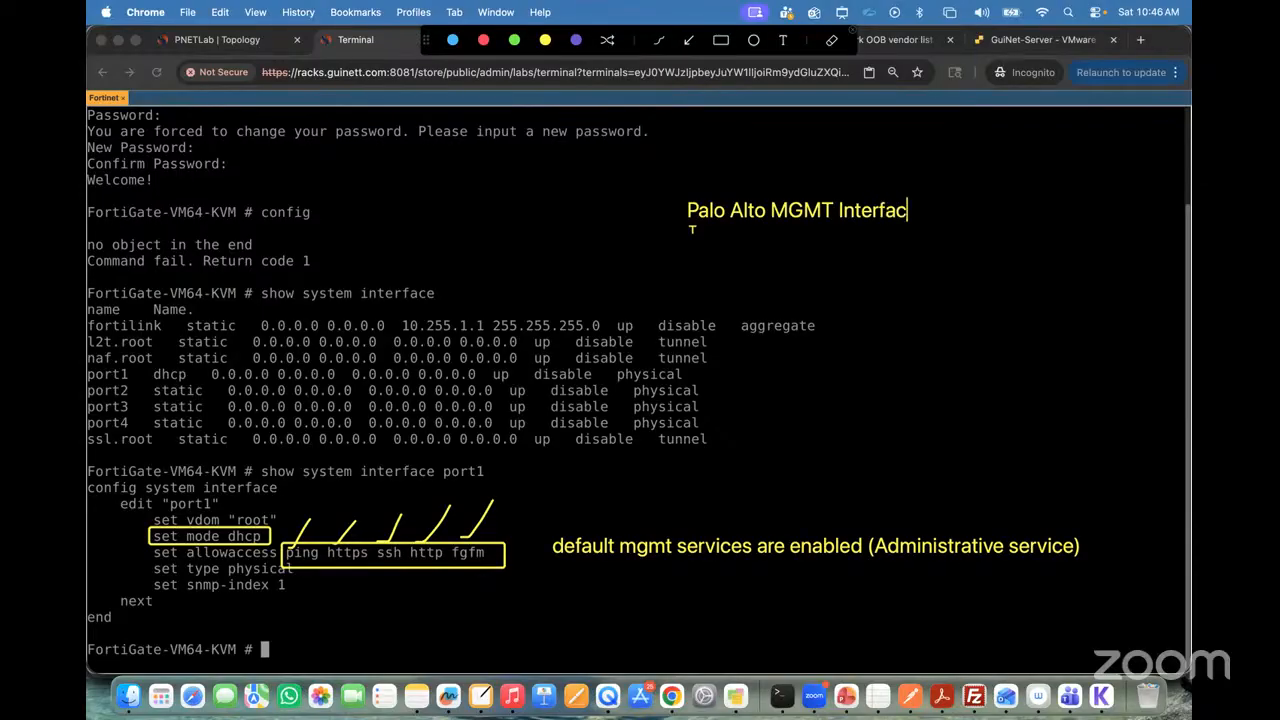
{"action": "type", "text": "e default ser"}
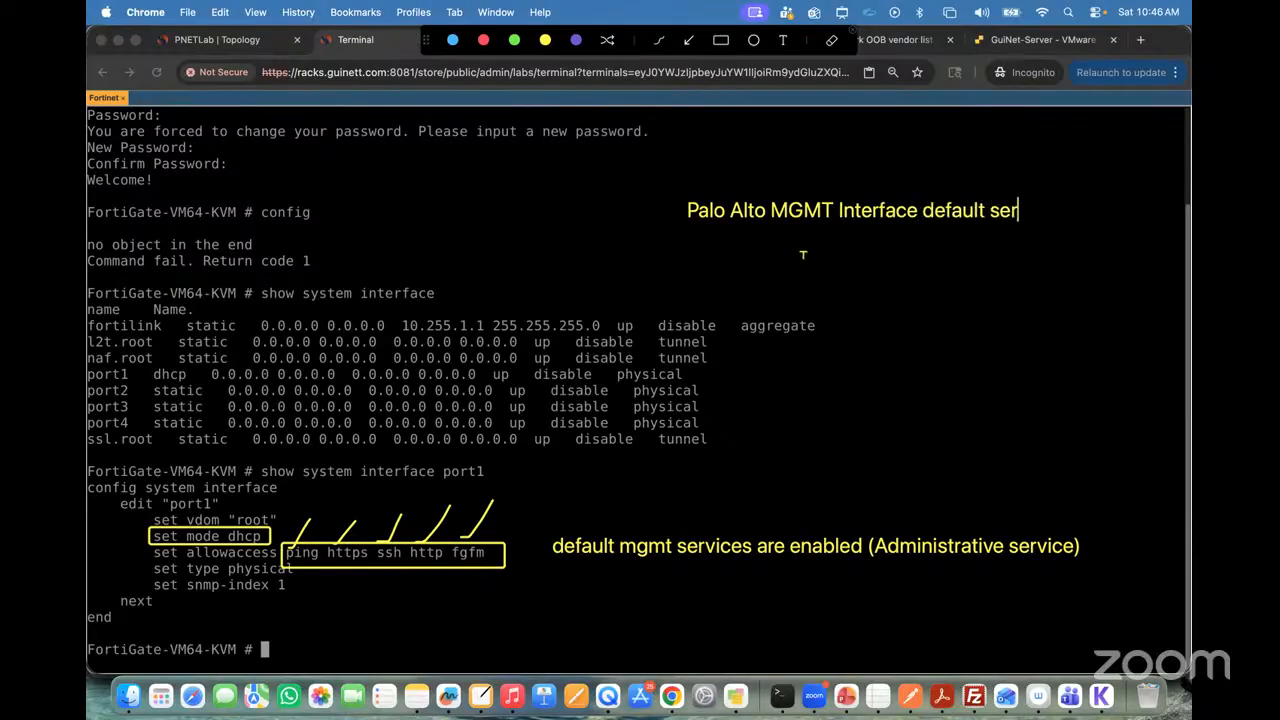
{"action": "type", "text": "vices"}
Step: Add the text "(Ping, SSH, HTTPS)" beneath the Palo Alto note
{"action": "left_click", "coordinate": [801, 251]}
{"action": "type", "text": "Ping, SSH"}
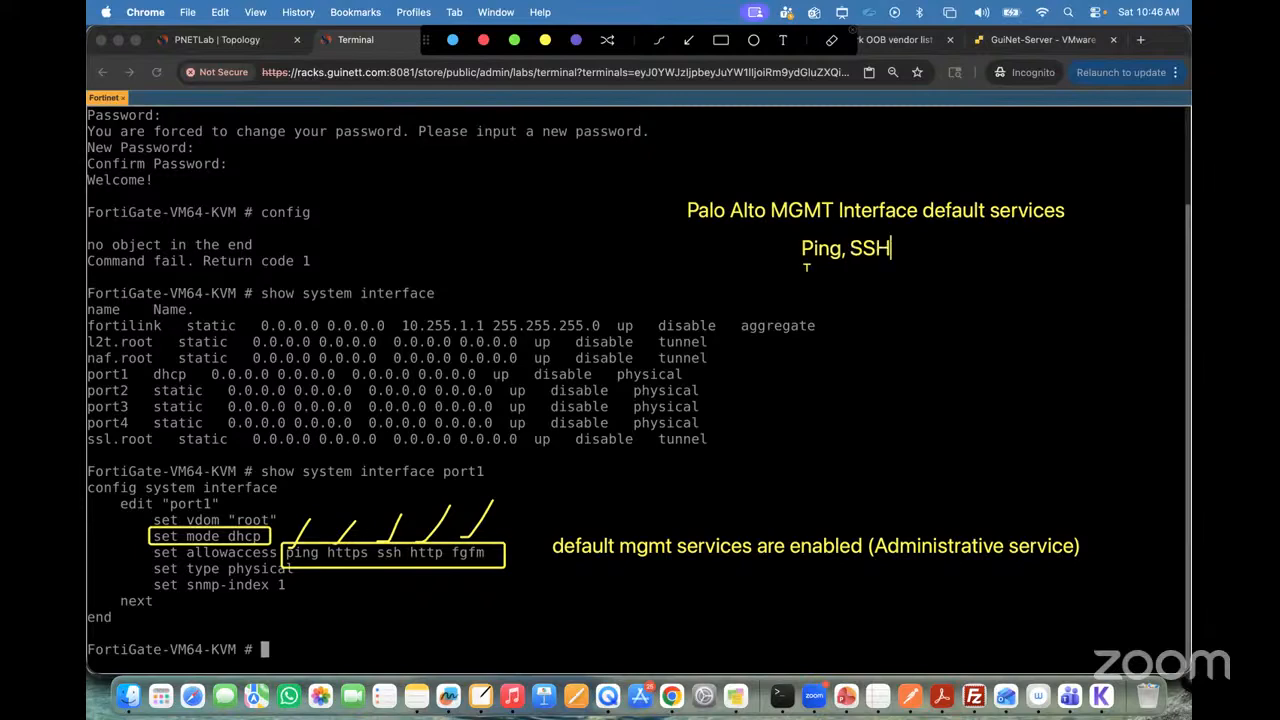
{"action": "type", "text": ", HTTPS)"}
{"action": "key", "text": "Left"}
{"action": "key", "text": "Left"}
{"action": "key", "text": "Left"}
{"action": "key", "text": "Left"}
{"action": "key", "text": "Left"}
{"action": "key", "text": "Left"}
{"action": "key", "text": "Left"}
{"action": "key", "text": "Left"}
{"action": "key", "text": "Left"}
{"action": "key", "text": "Left"}
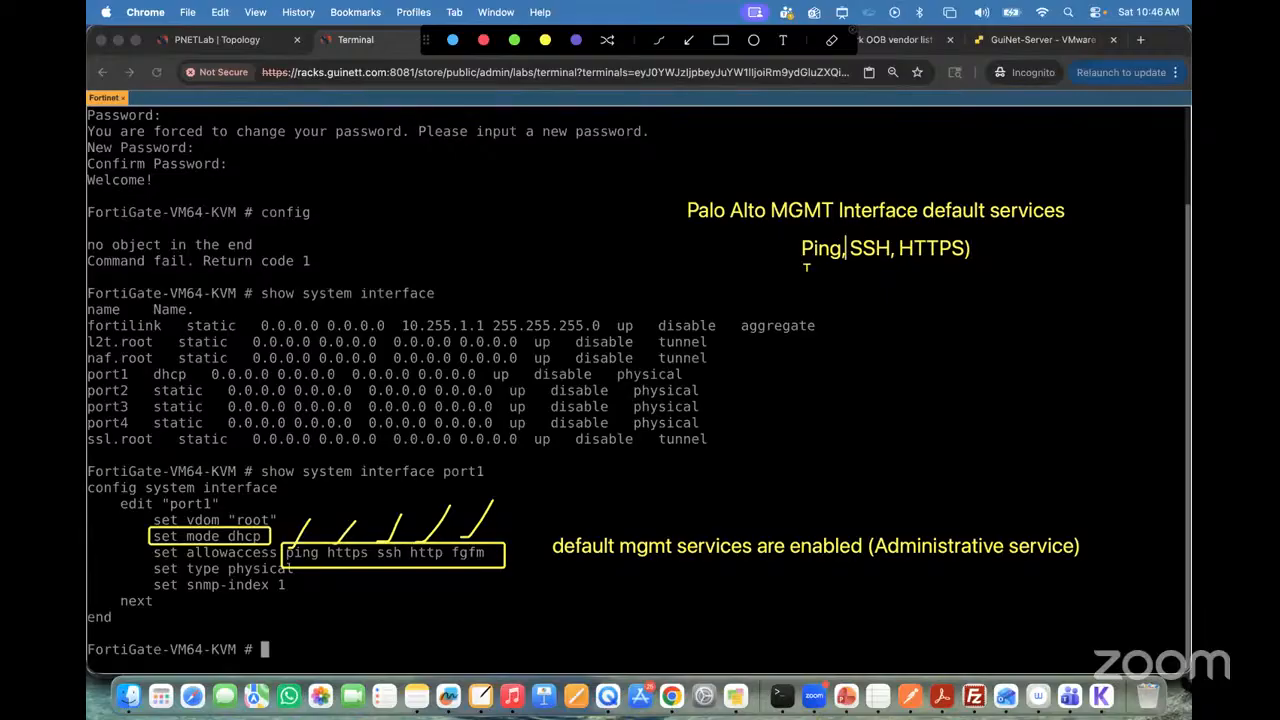
{"action": "type", "text": "("}
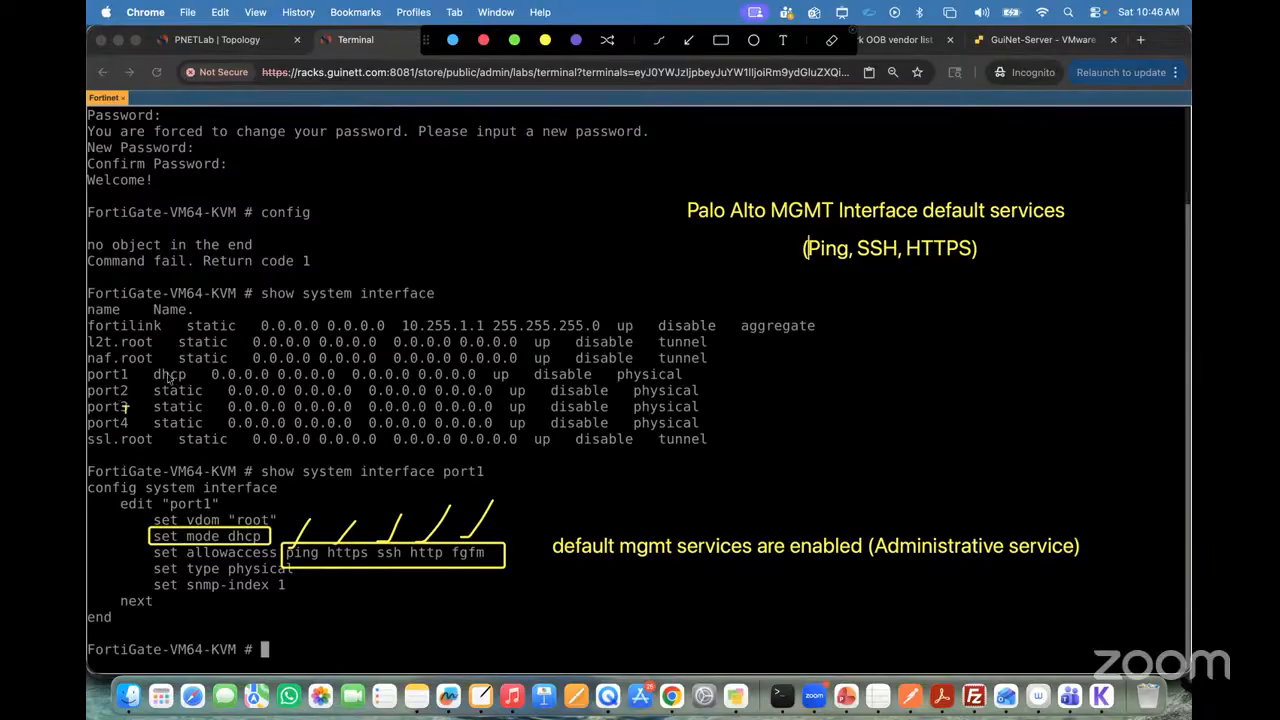
Step: Clear the screen annotations and show the FortiGate's port2 interface configuration
{"action": "left_click", "coordinate": [853, 36]}
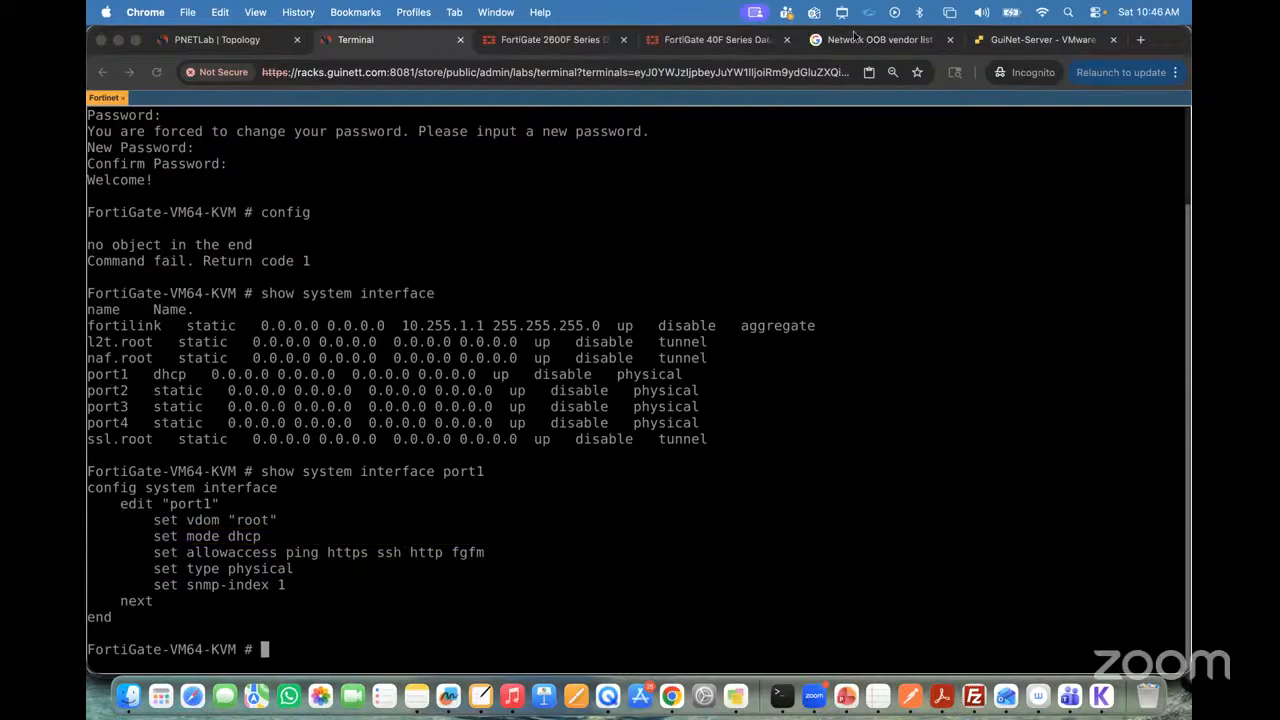
{"action": "left_click", "coordinate": [505, 557]}
{"action": "key", "text": "Up"}
{"action": "key", "text": "BackSpace"}
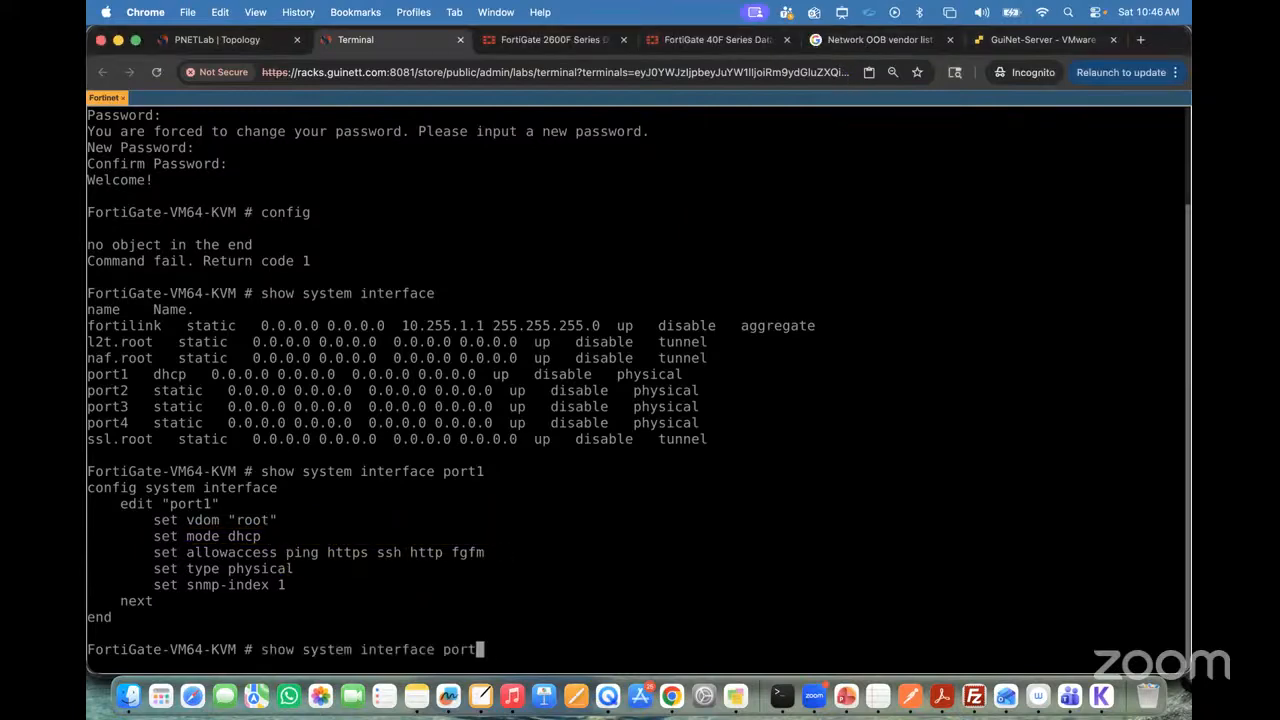
{"action": "type", "text": "2"}
{"action": "key", "text": "Return"}
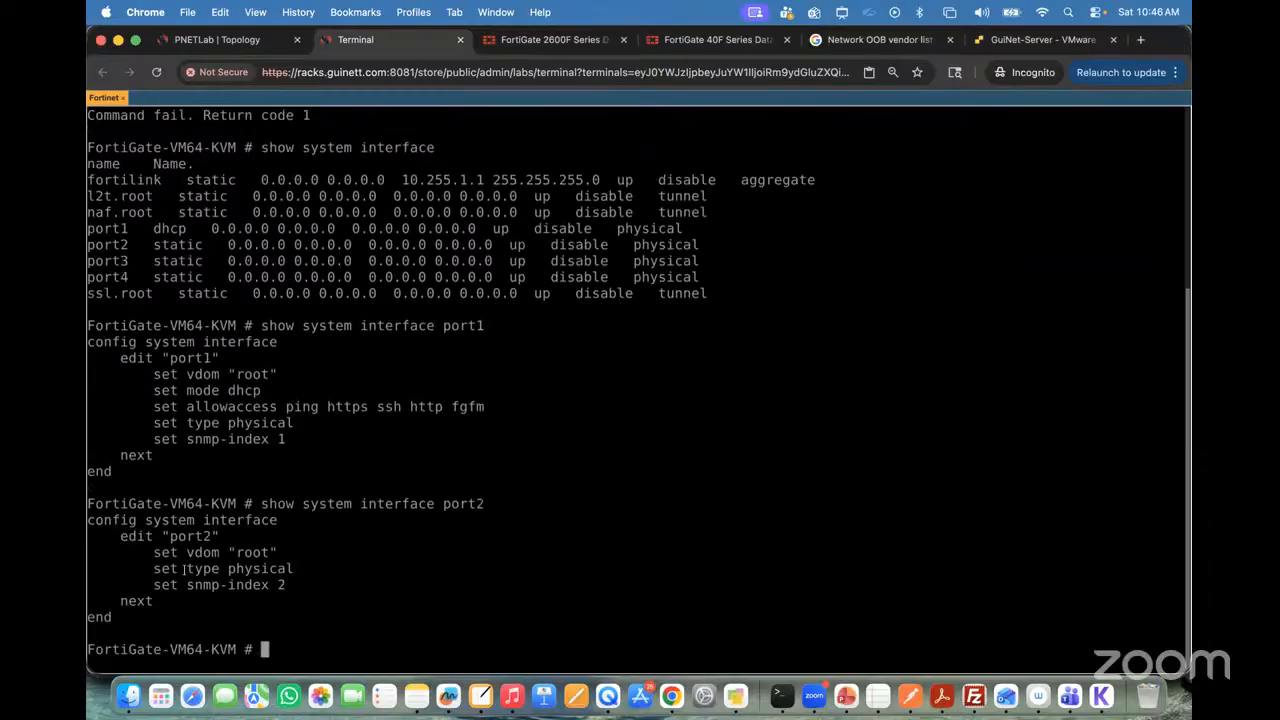
Step: Show the FortiGate interface configurations of port3 and port4 for comparison
{"action": "key", "text": "Up"}
{"action": "key", "text": "BackSpace"}
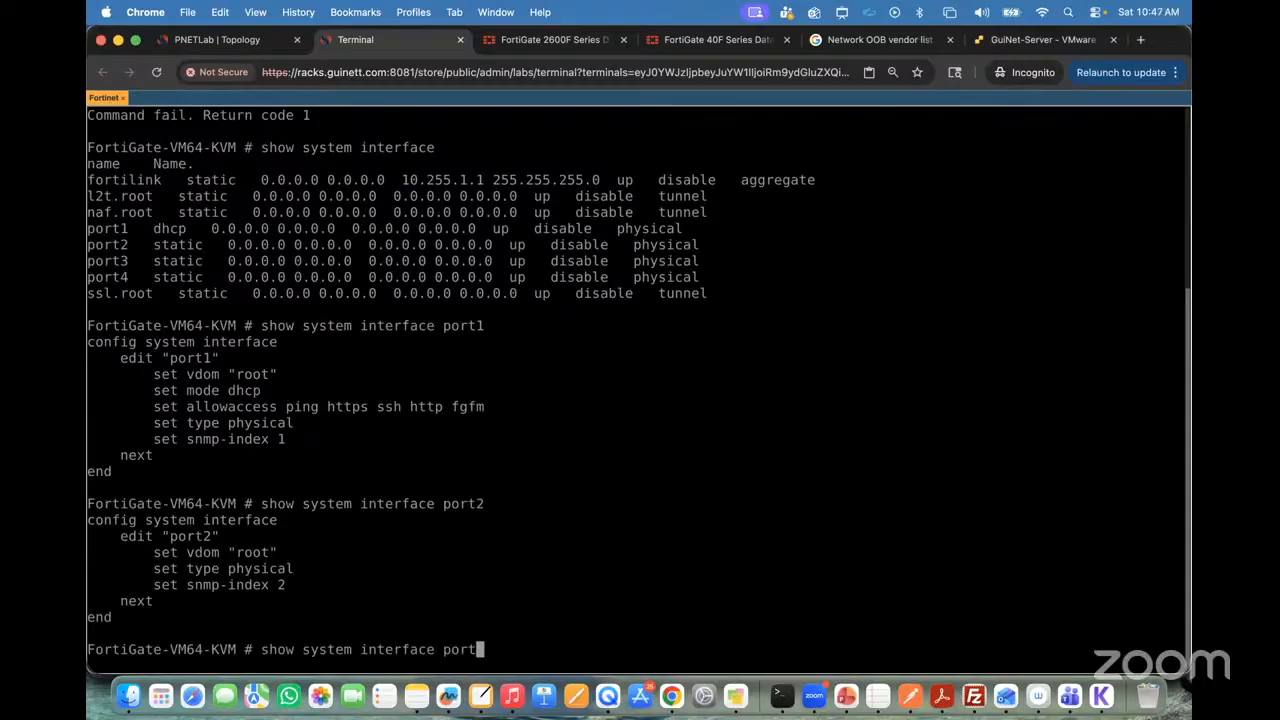
{"action": "type", "text": "3"}
{"action": "key", "text": "Return"}
{"action": "key", "text": "Up"}
{"action": "key", "text": "BackSpace"}
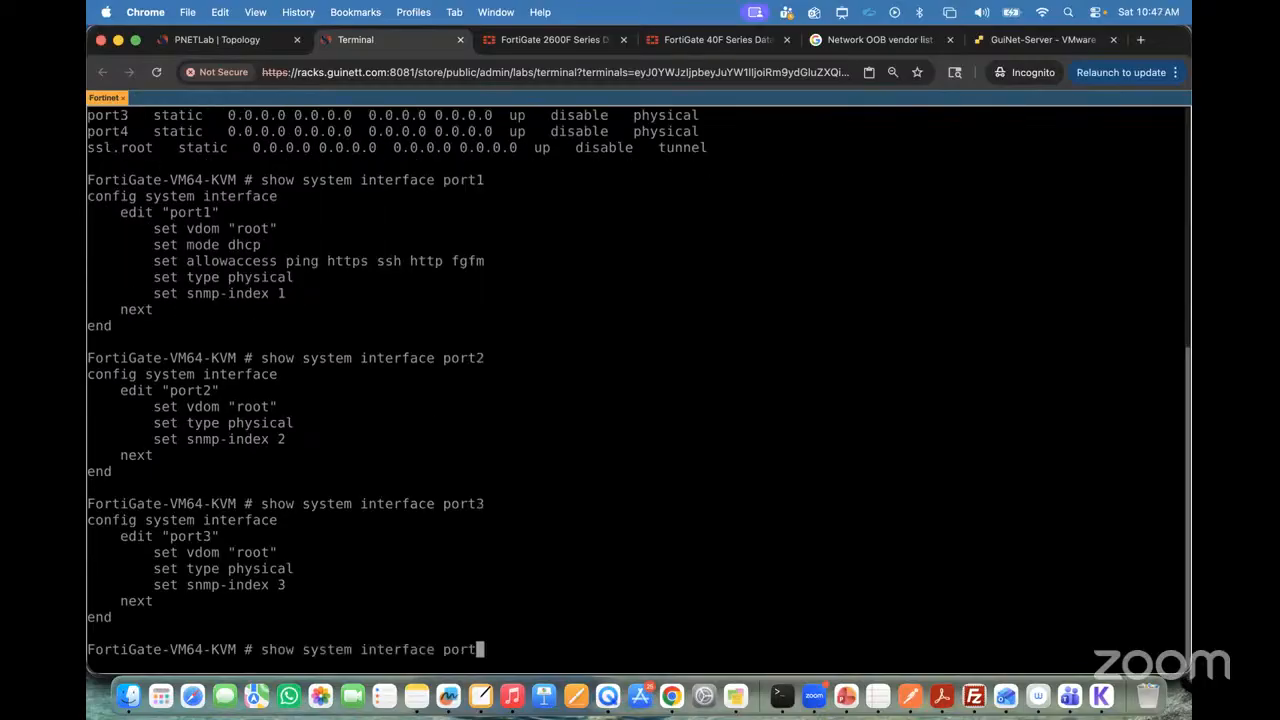
{"action": "type", "text": "4"}
{"action": "key", "text": "Return"}
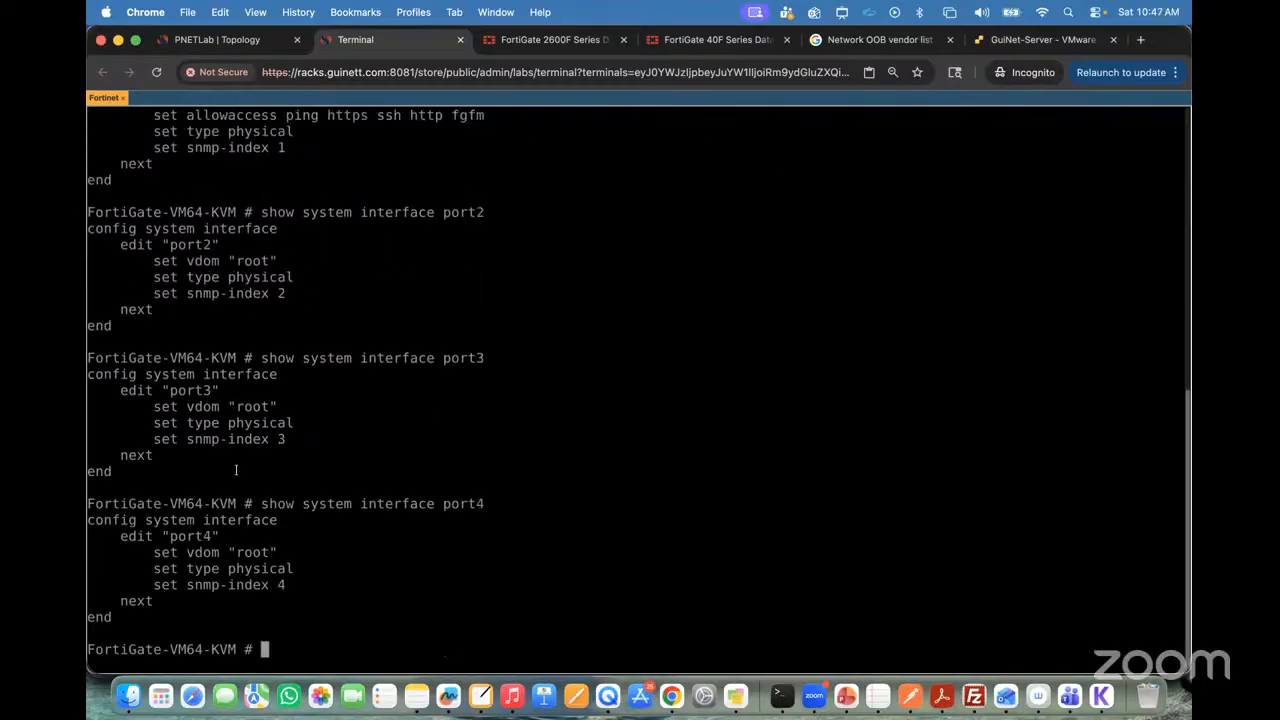
Step: Show the port1 interface configuration again
{"action": "key", "text": "Up"}
{"action": "key", "text": "BackSpace"}
{"action": "type", "text": "1"}
{"action": "key", "text": "Return"}
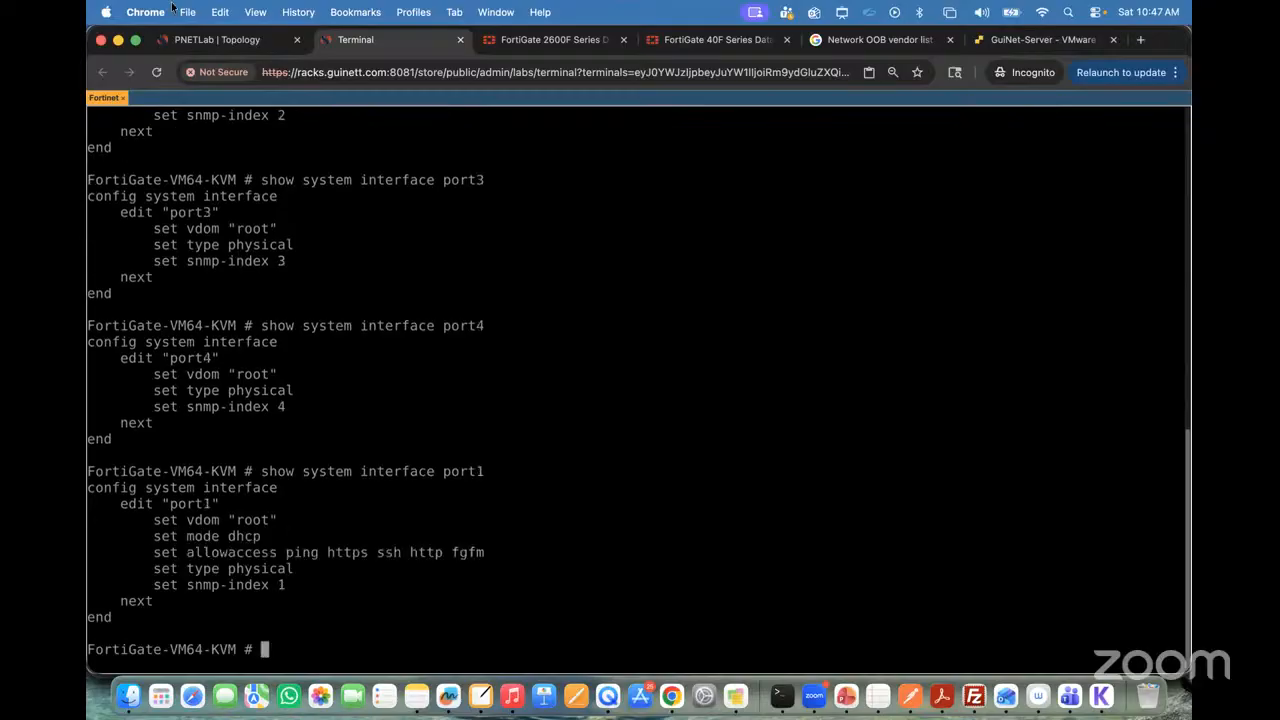
Step: Open the console of the Winserver linked to port1, dismiss the updates notice and close Server Manager
{"action": "left_click", "coordinate": [195, 38]}
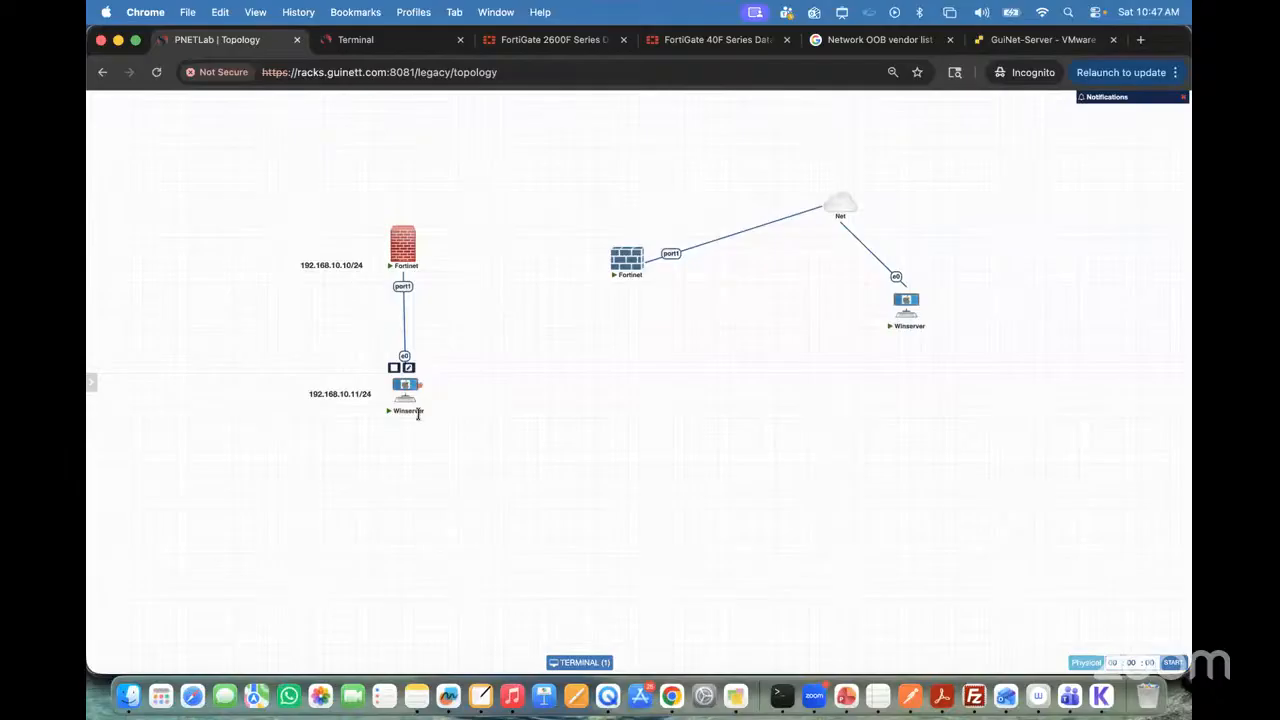
{"action": "left_click_drag", "start_coordinate": [403, 398], "coordinate": [397, 398]}
{"action": "left_click", "coordinate": [398, 396]}
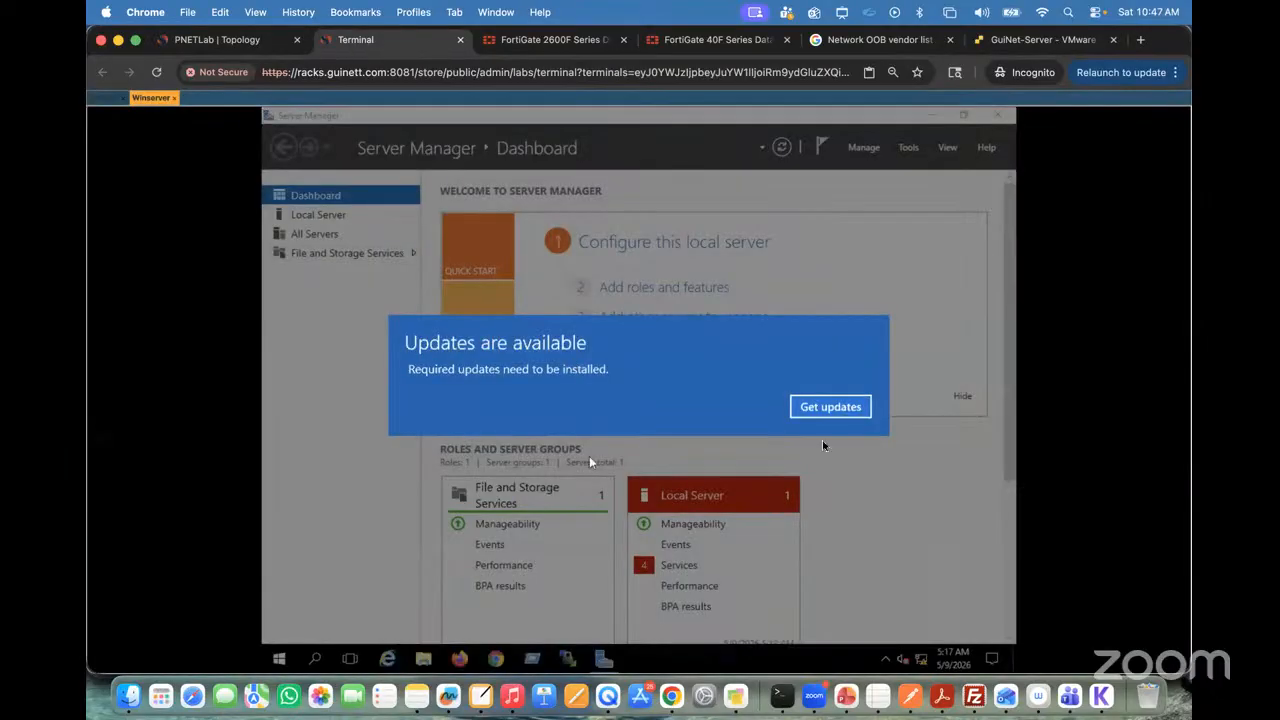
{"action": "left_click", "coordinate": [831, 407]}
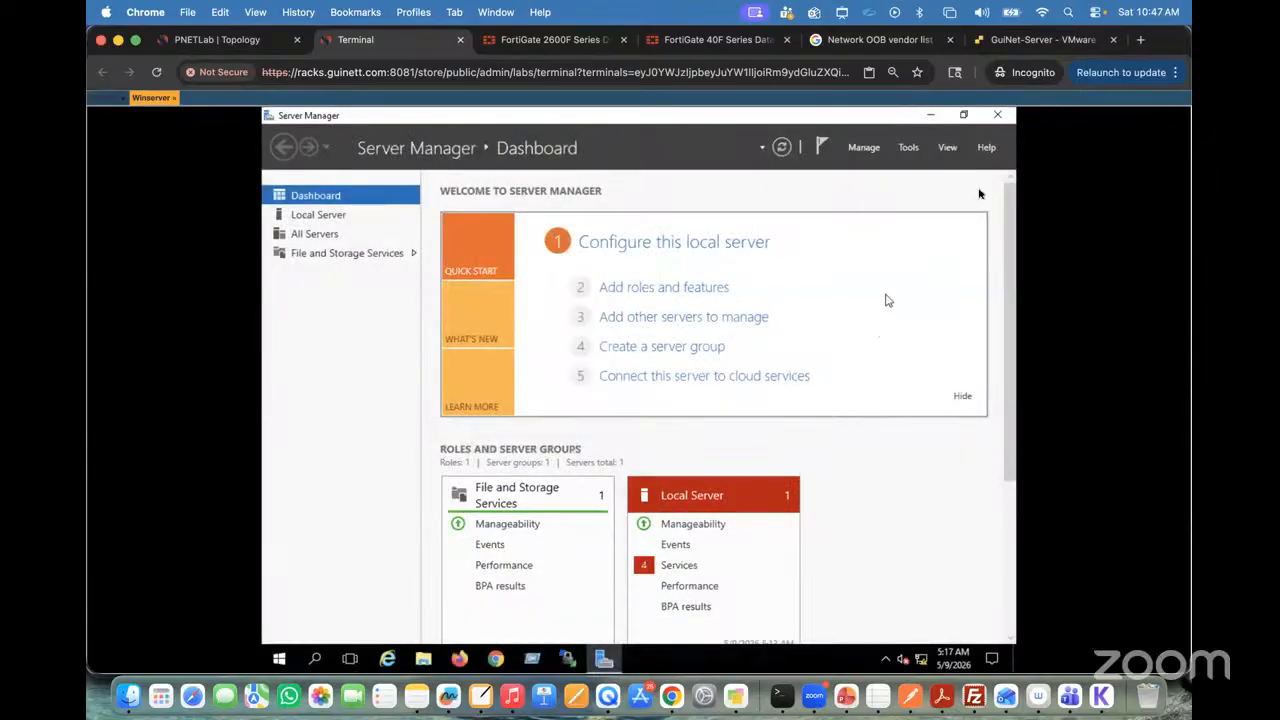
{"action": "left_click", "coordinate": [1003, 115]}
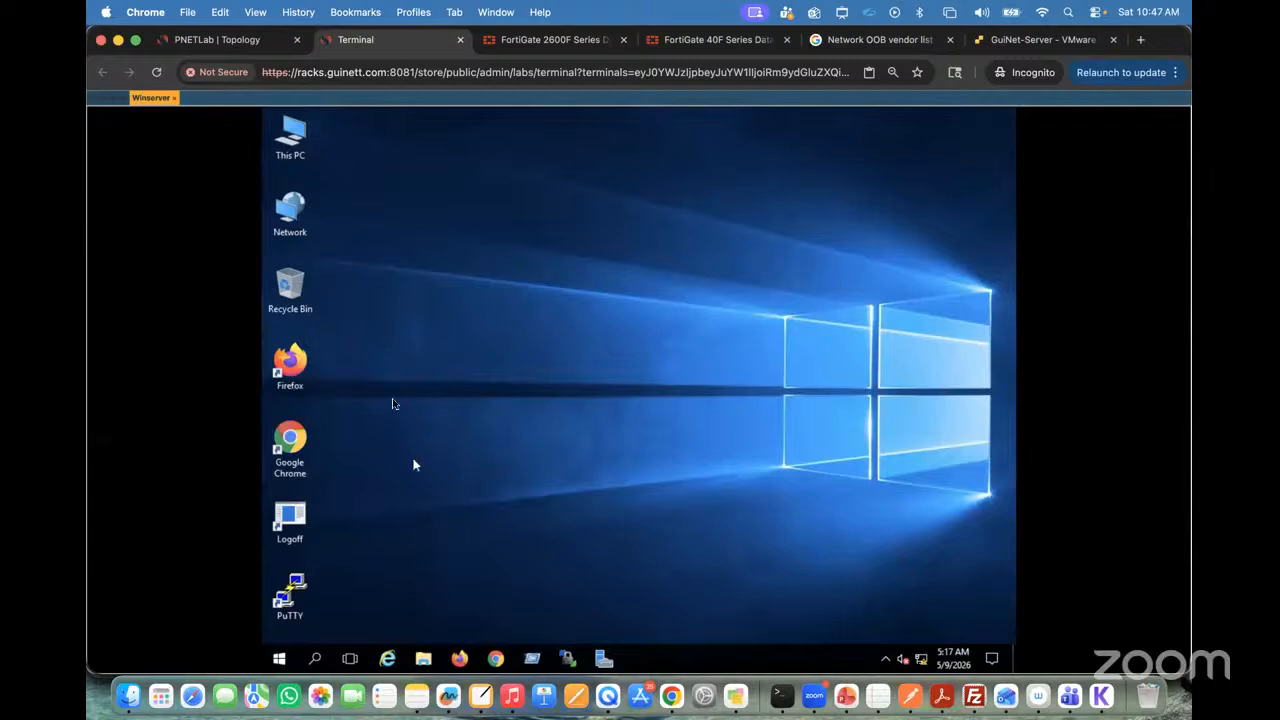
Step: Open the Internet Protocol Version 4 (TCP/IPv4) properties of the Winserver's Ethernet adapter
{"action": "right_click", "coordinate": [290, 217]}
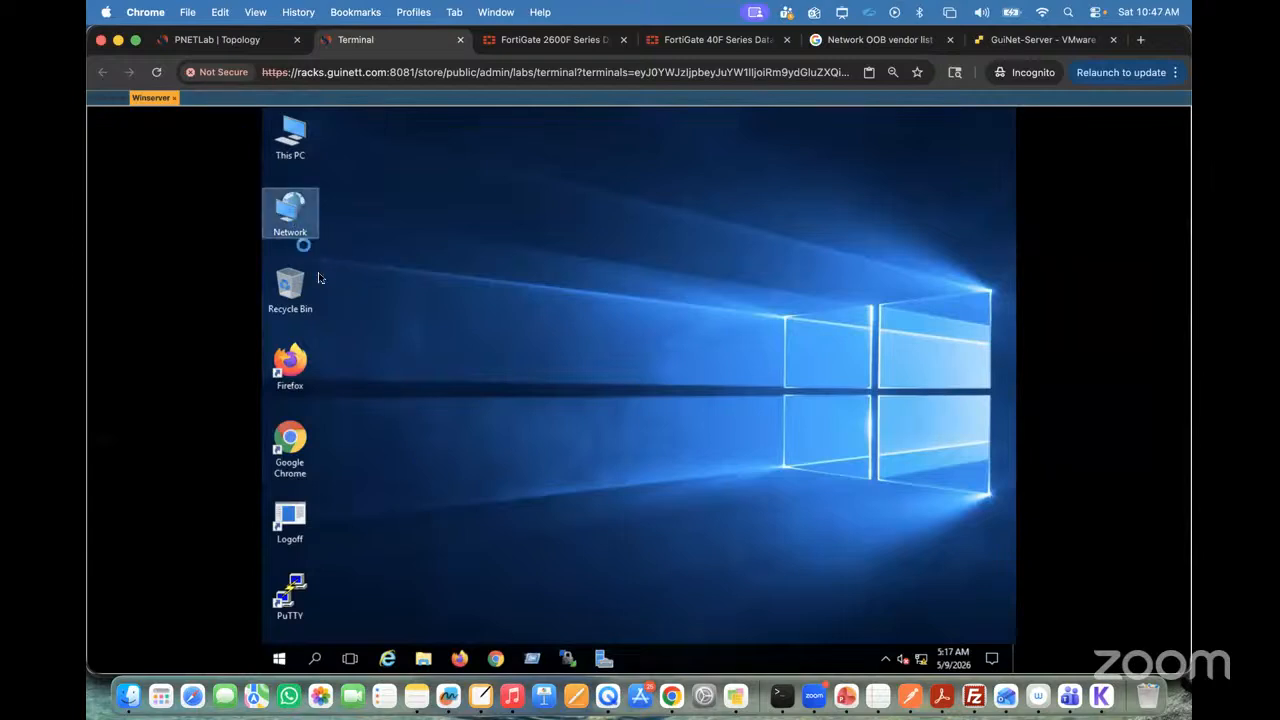
{"action": "left_click", "coordinate": [335, 356]}
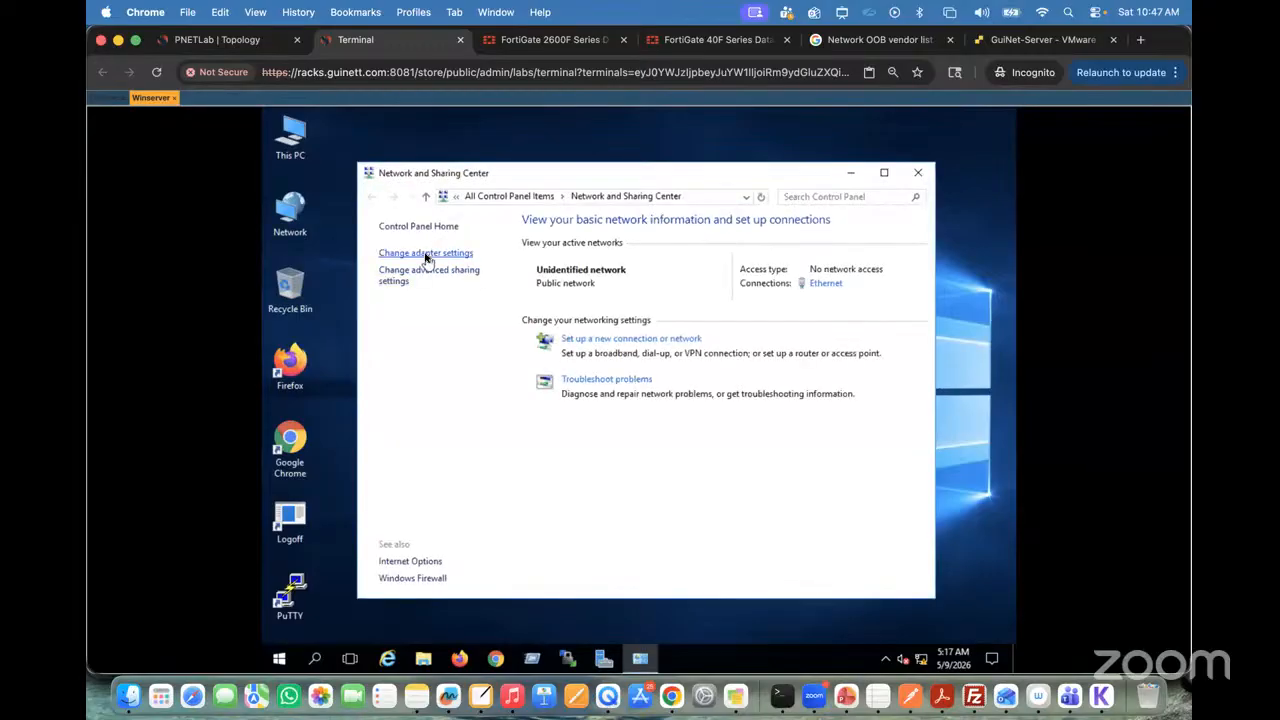
{"action": "left_click", "coordinate": [426, 255]}
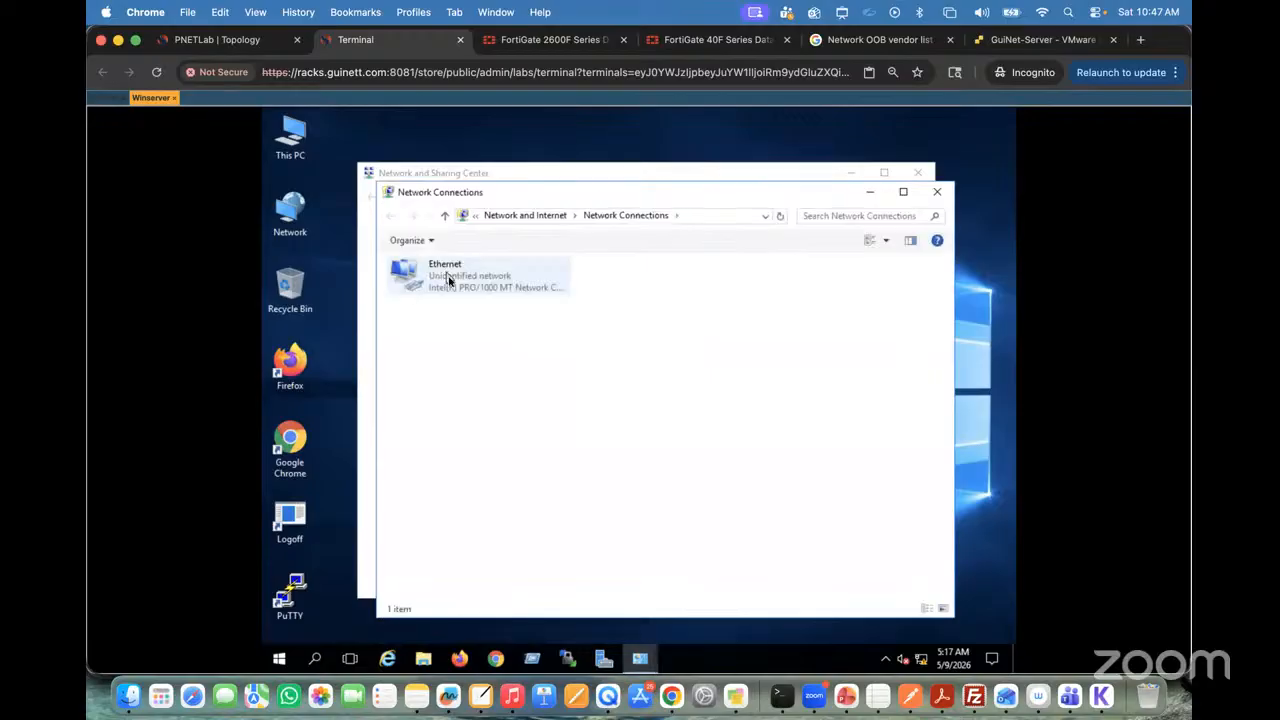
{"action": "right_click", "coordinate": [447, 283]}
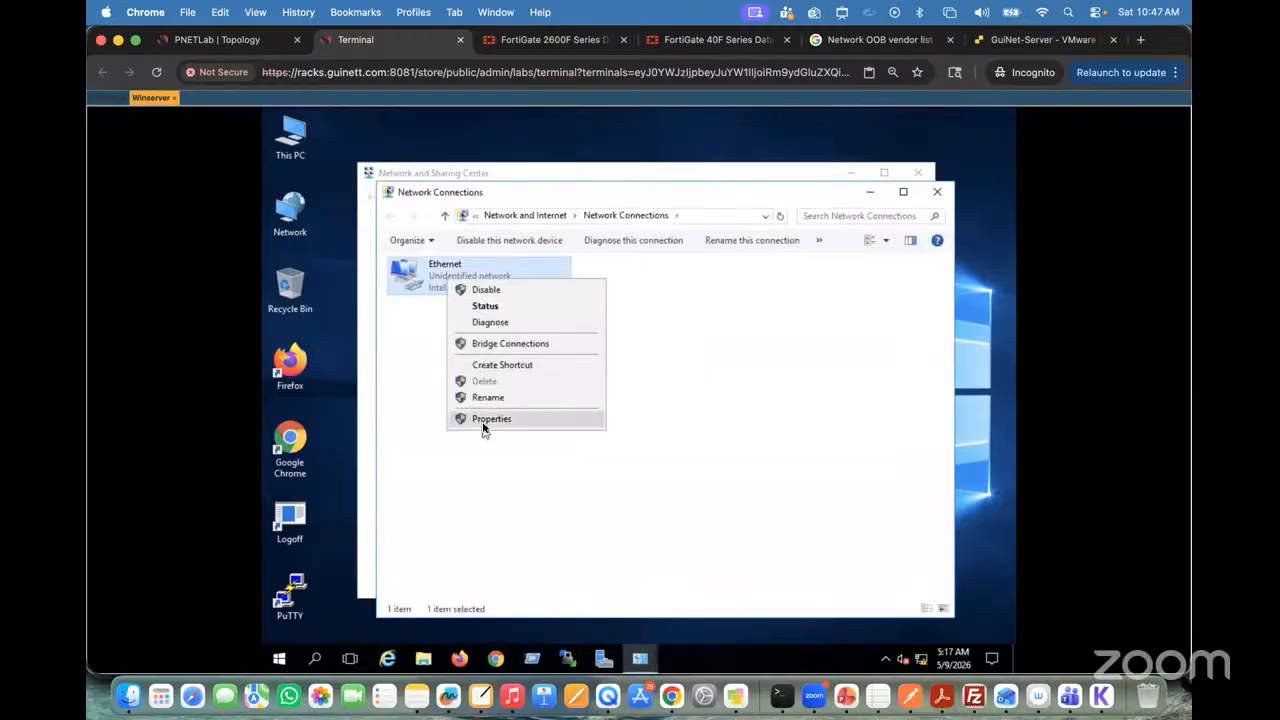
{"action": "left_click", "coordinate": [482, 427]}
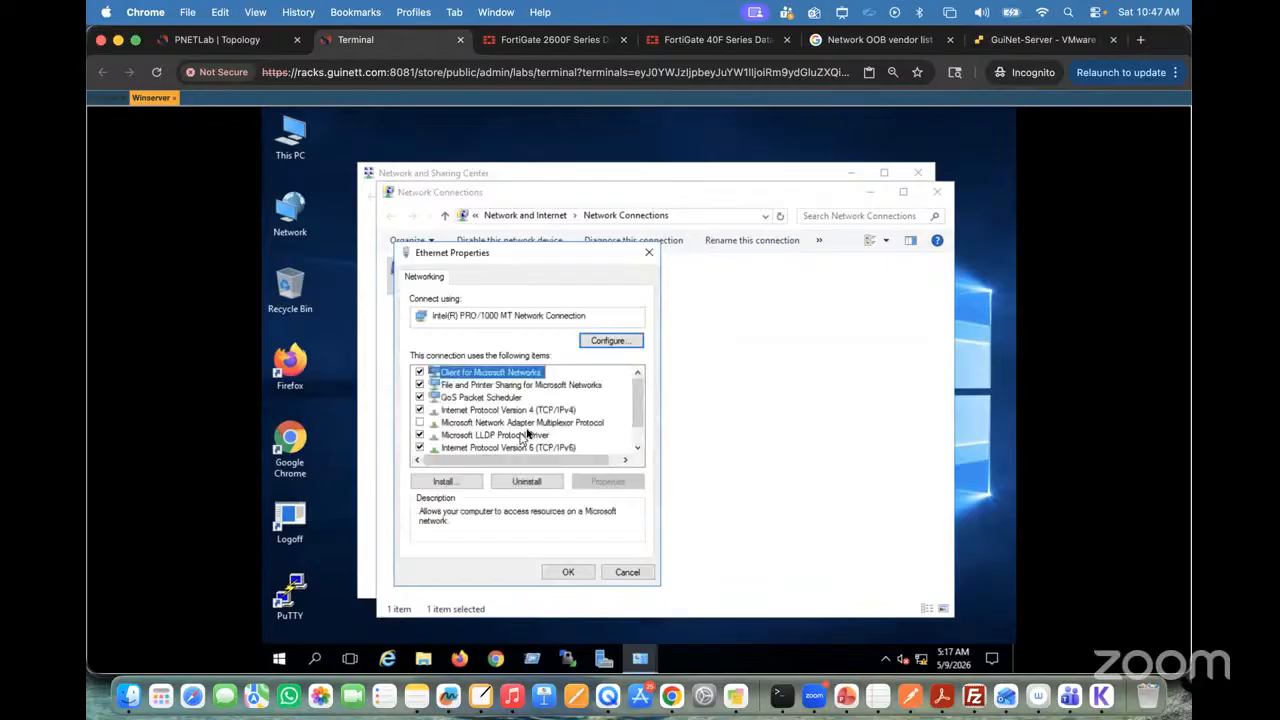
{"action": "double_click", "coordinate": [494, 414]}
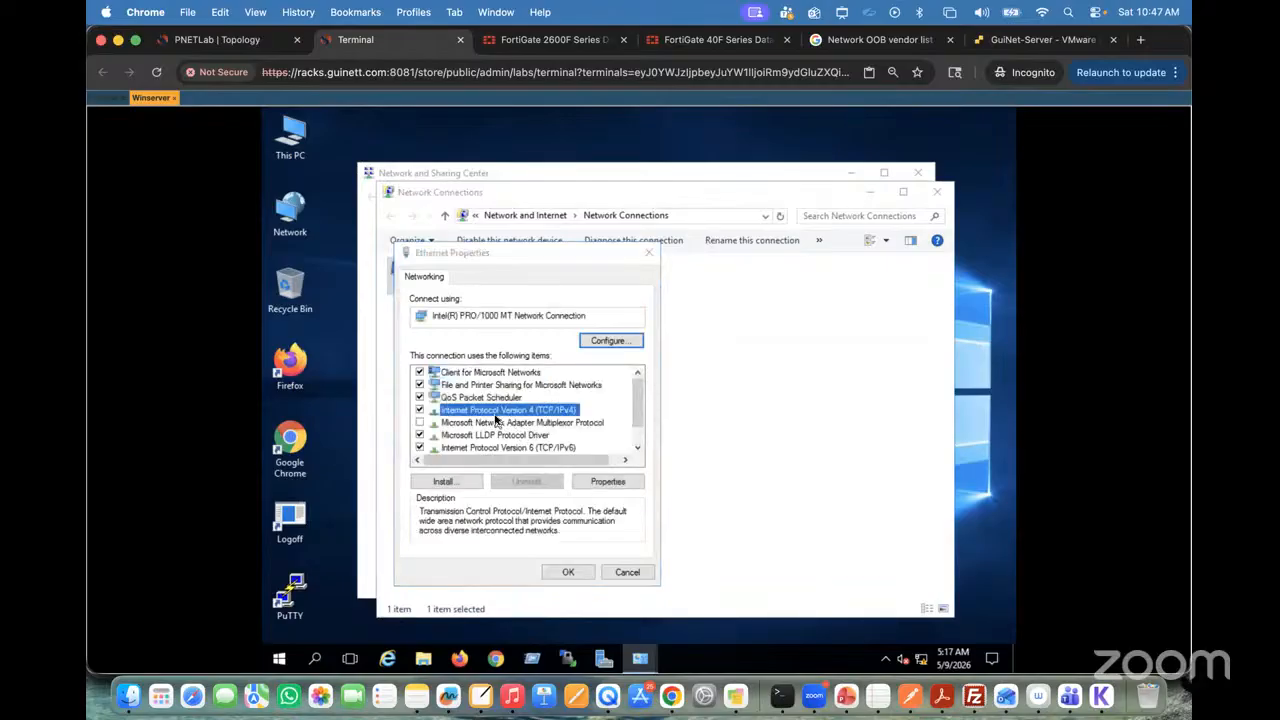
{"action": "left_click", "coordinate": [494, 417]}
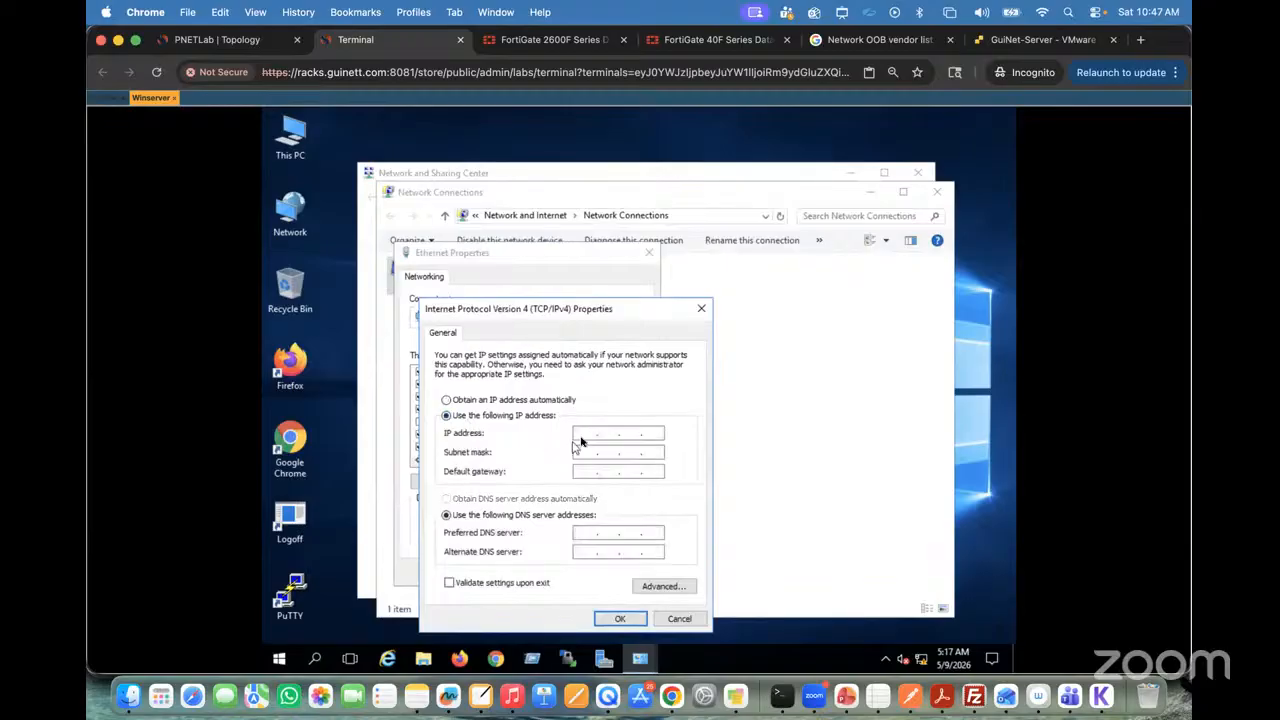
Step: Assign IP address 192.168.10.11, subnet mask 255.255.255.0 and default gateway 192.168.10.10 to the adapter, then apply and close the network windows
{"action": "left_click", "coordinate": [212, 41]}
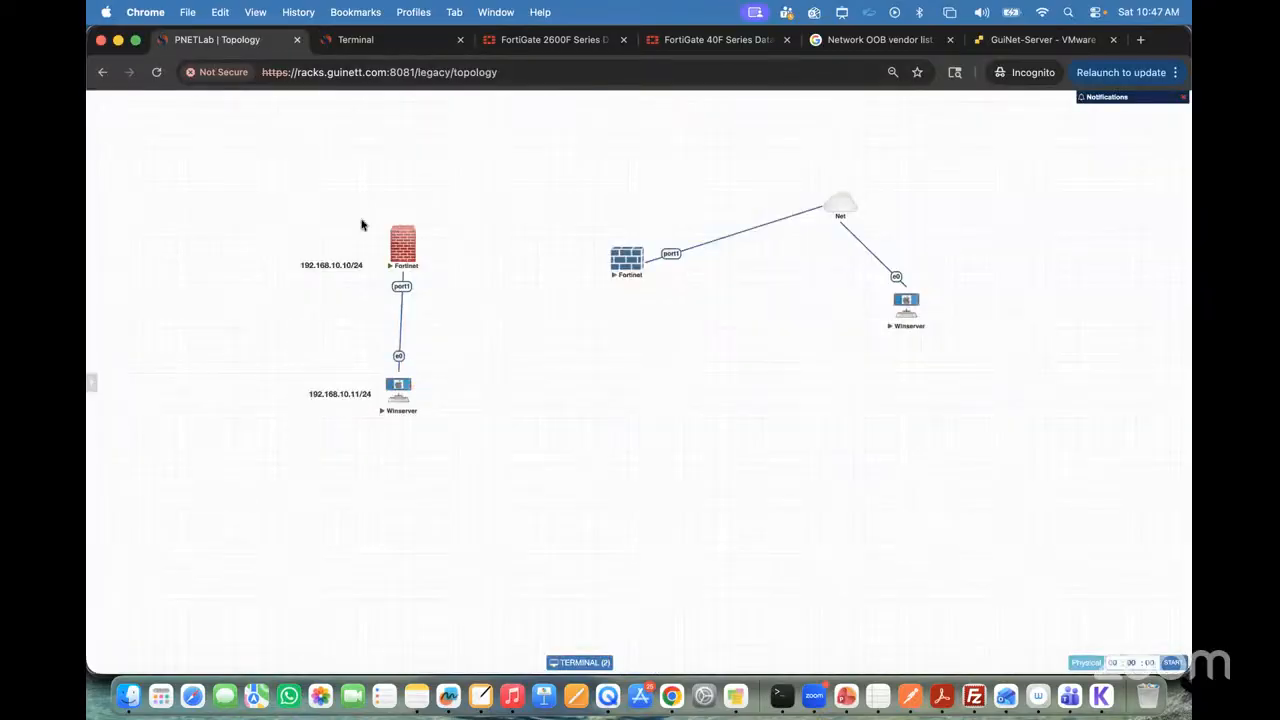
{"action": "left_click", "coordinate": [362, 40]}
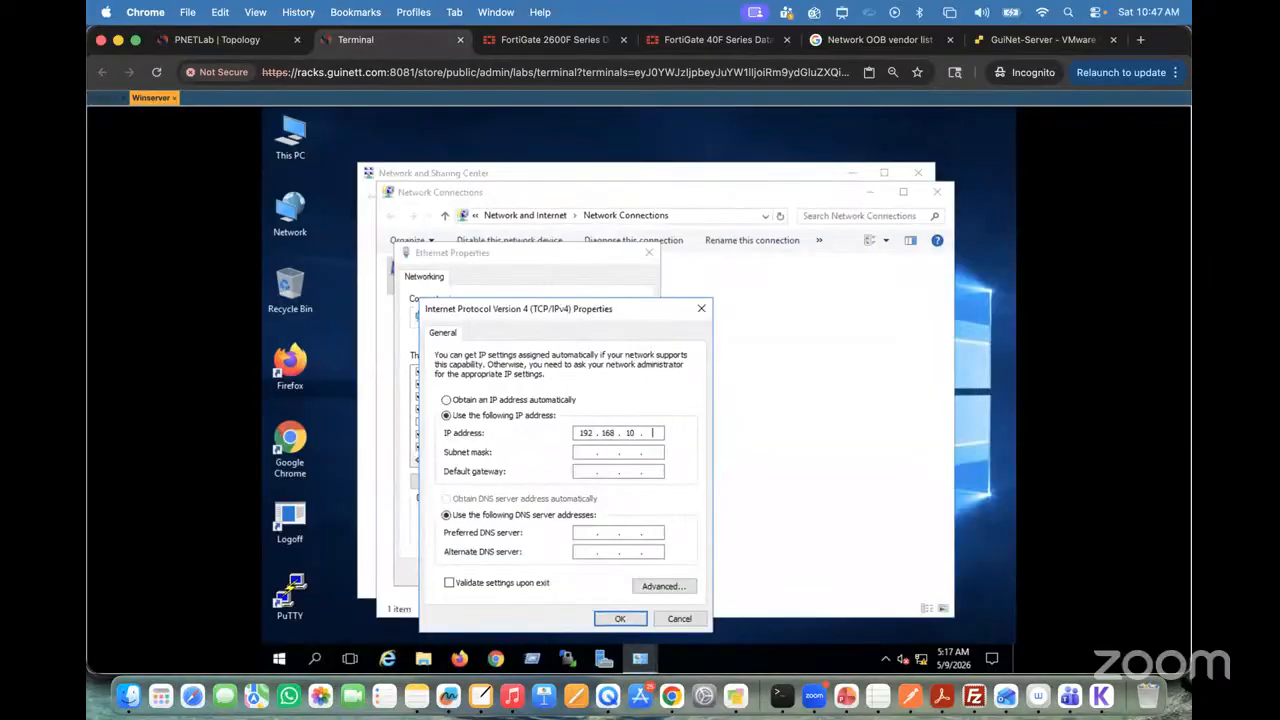
{"action": "left_click", "coordinate": [585, 474]}
{"action": "left_click", "coordinate": [215, 40]}
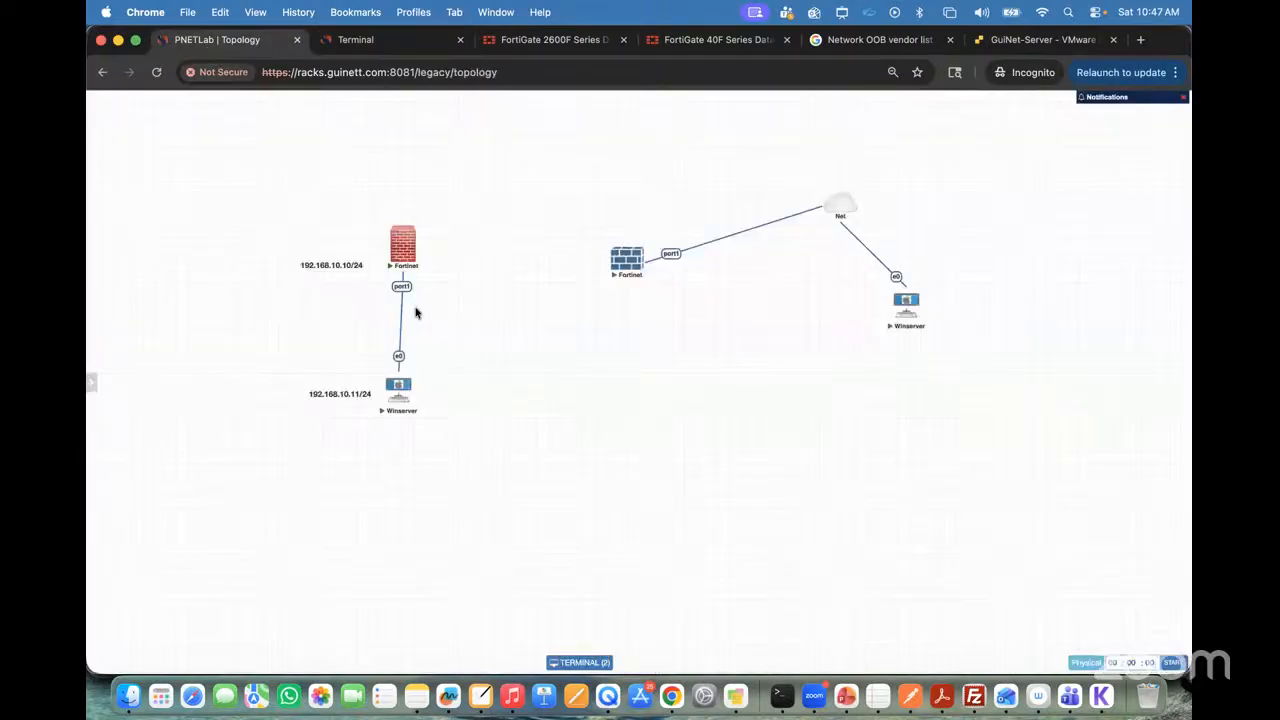
{"action": "left_click", "coordinate": [360, 42]}
{"action": "type", "text": "192 . 1"}
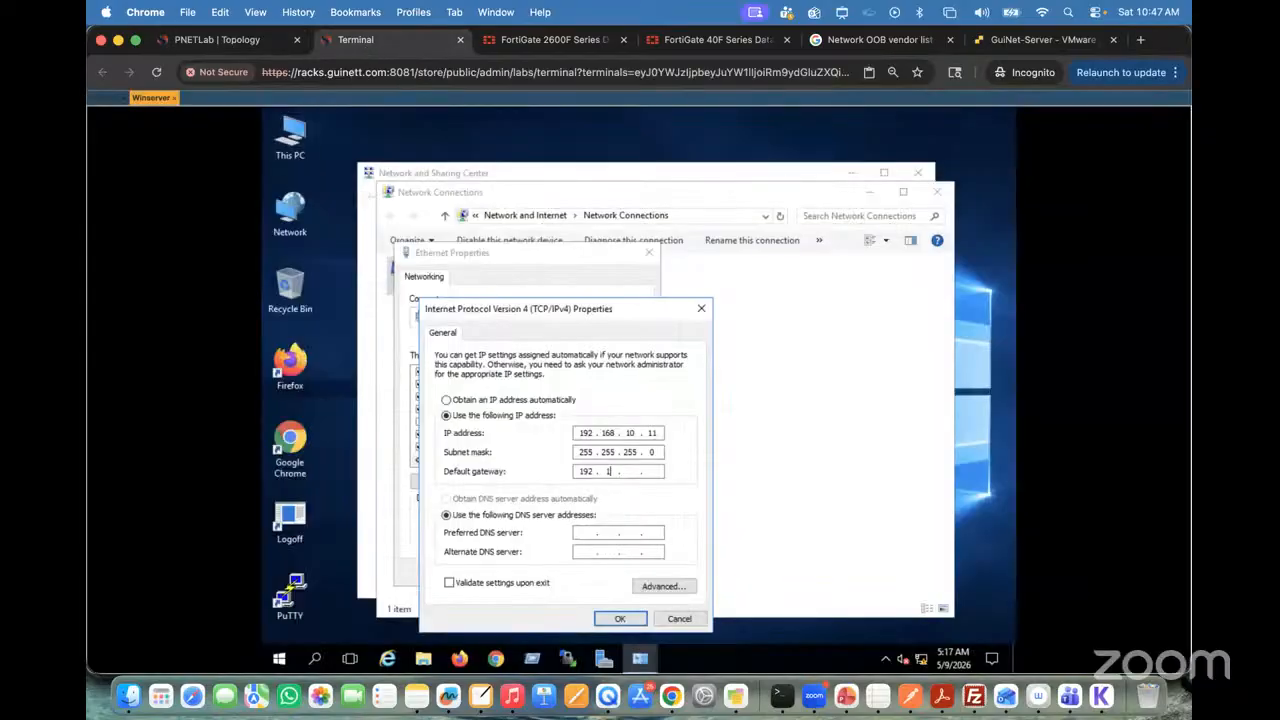
{"action": "type", "text": "68 . 10 . 109"}
{"action": "left_click", "coordinate": [619, 618]}
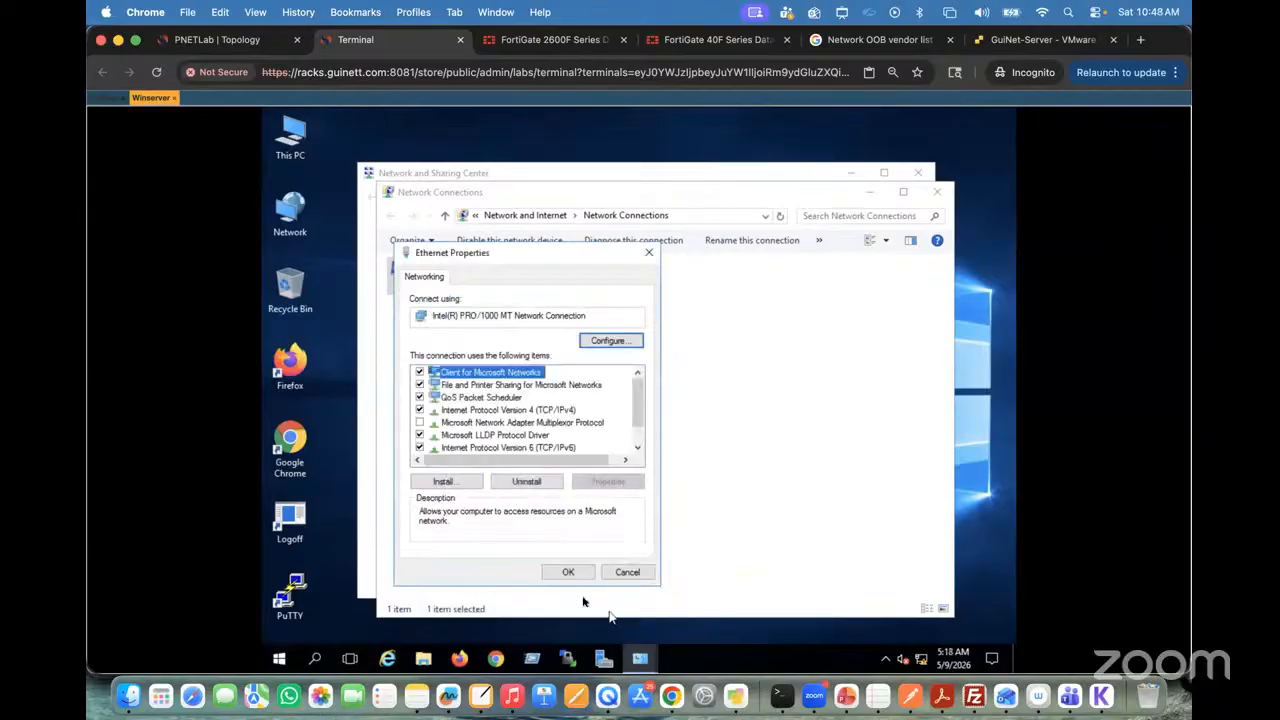
{"action": "left_click", "coordinate": [568, 572]}
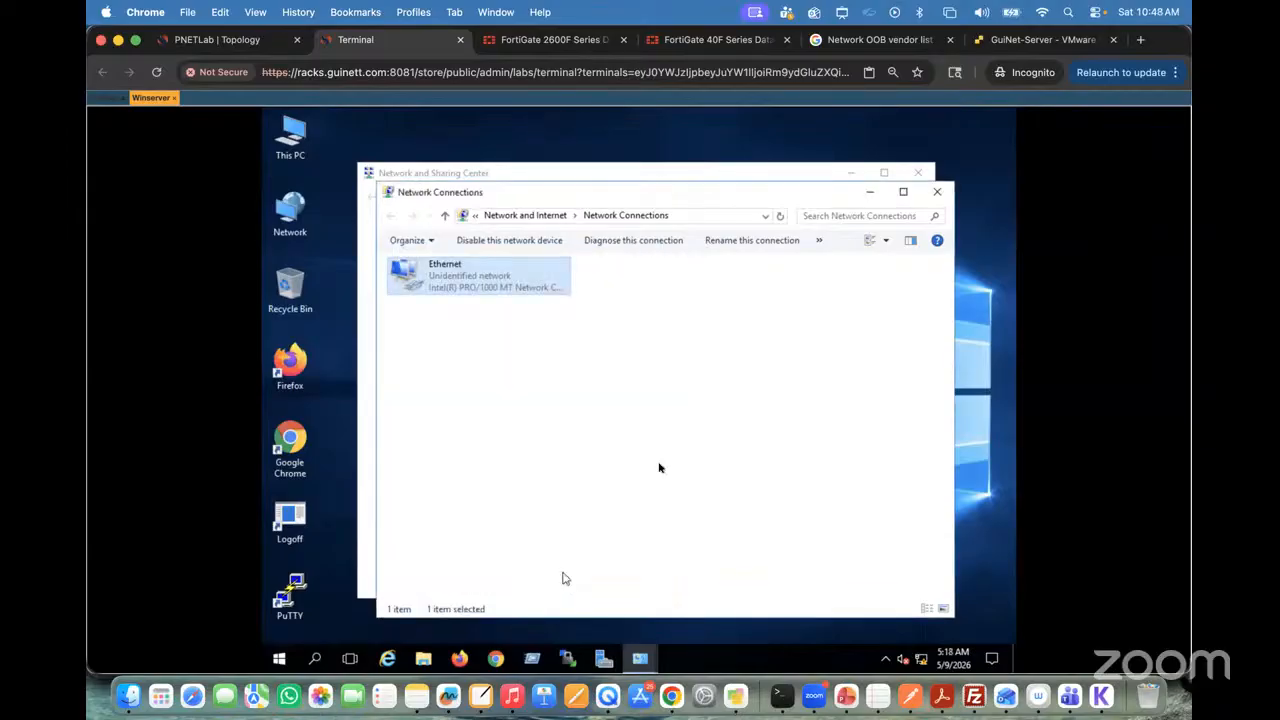
{"action": "left_click", "coordinate": [936, 193]}
{"action": "left_click", "coordinate": [918, 172]}
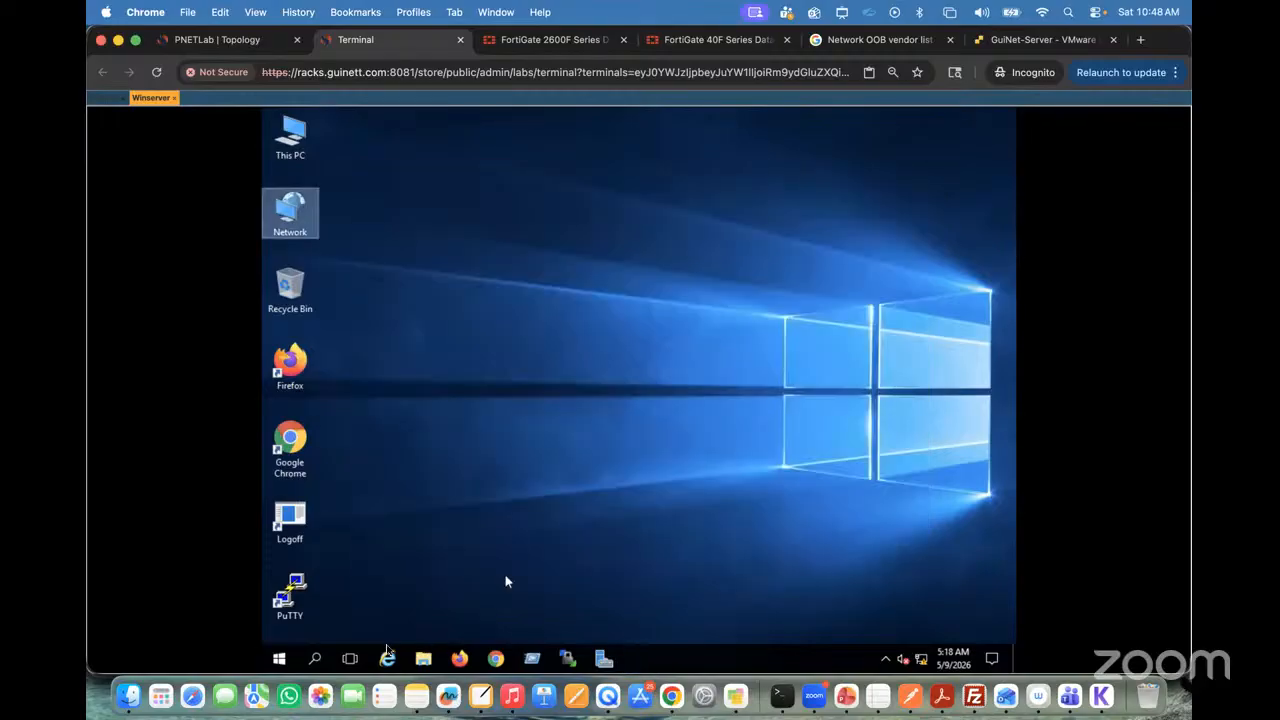
Step: Open Command Prompt on the Winserver and run ipconfig to check its address settings
{"action": "left_click", "coordinate": [317, 662]}
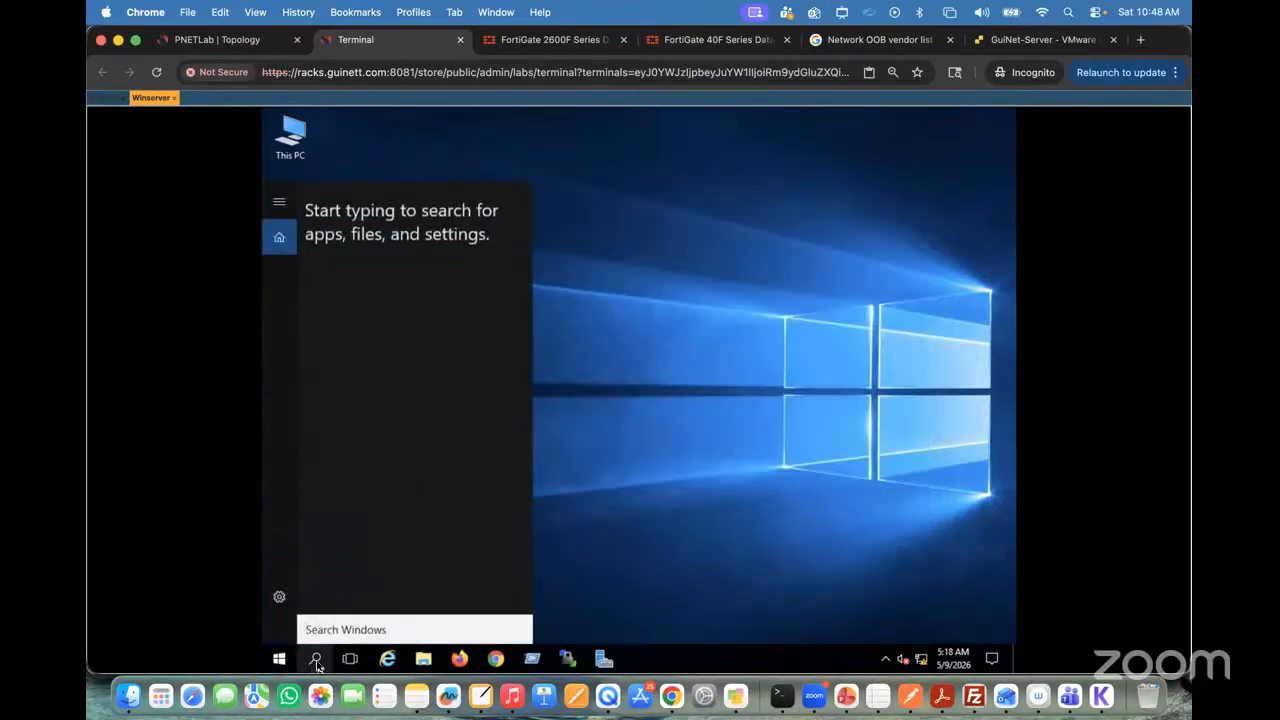
{"action": "type", "text": "c"}
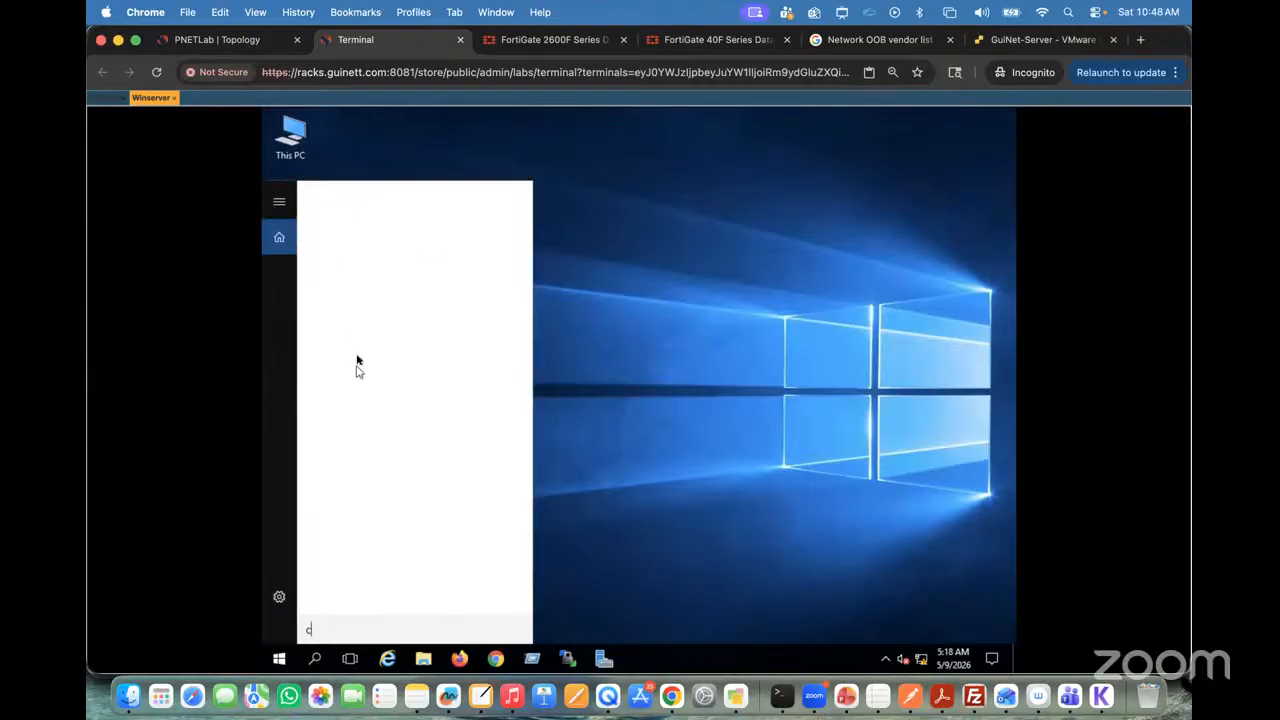
{"action": "type", "text": "md"}
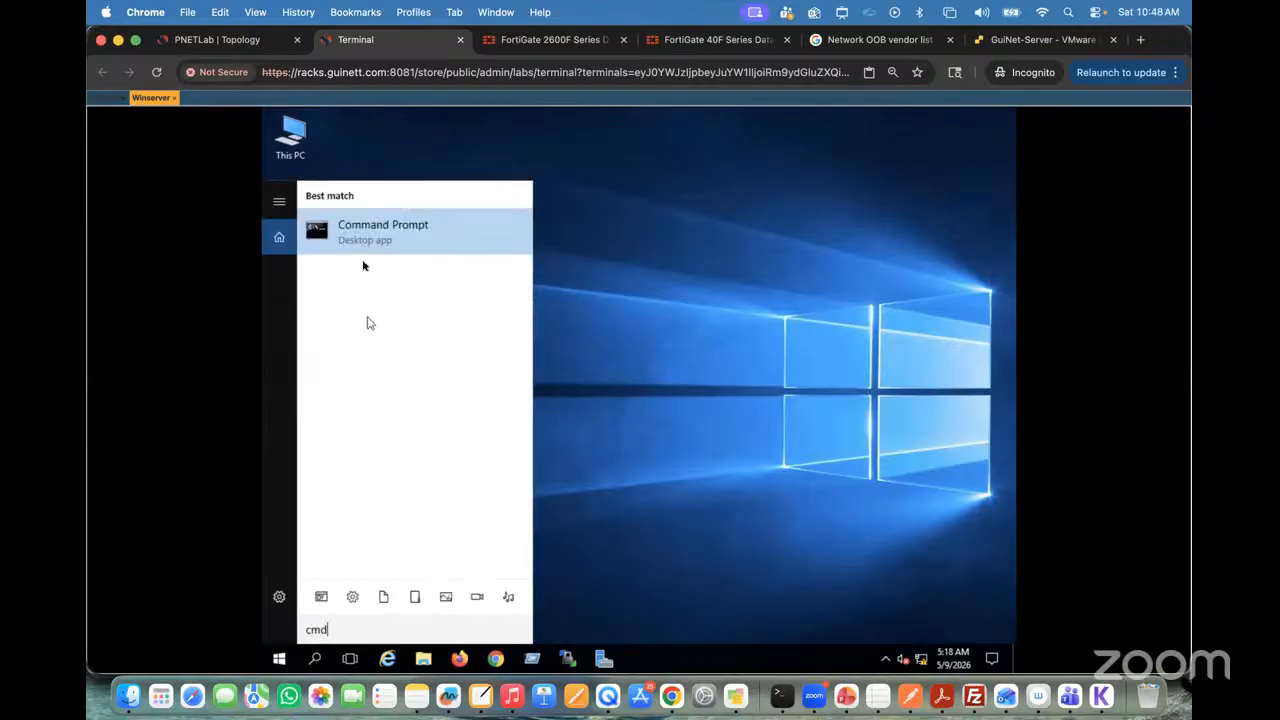
{"action": "left_click", "coordinate": [364, 238]}
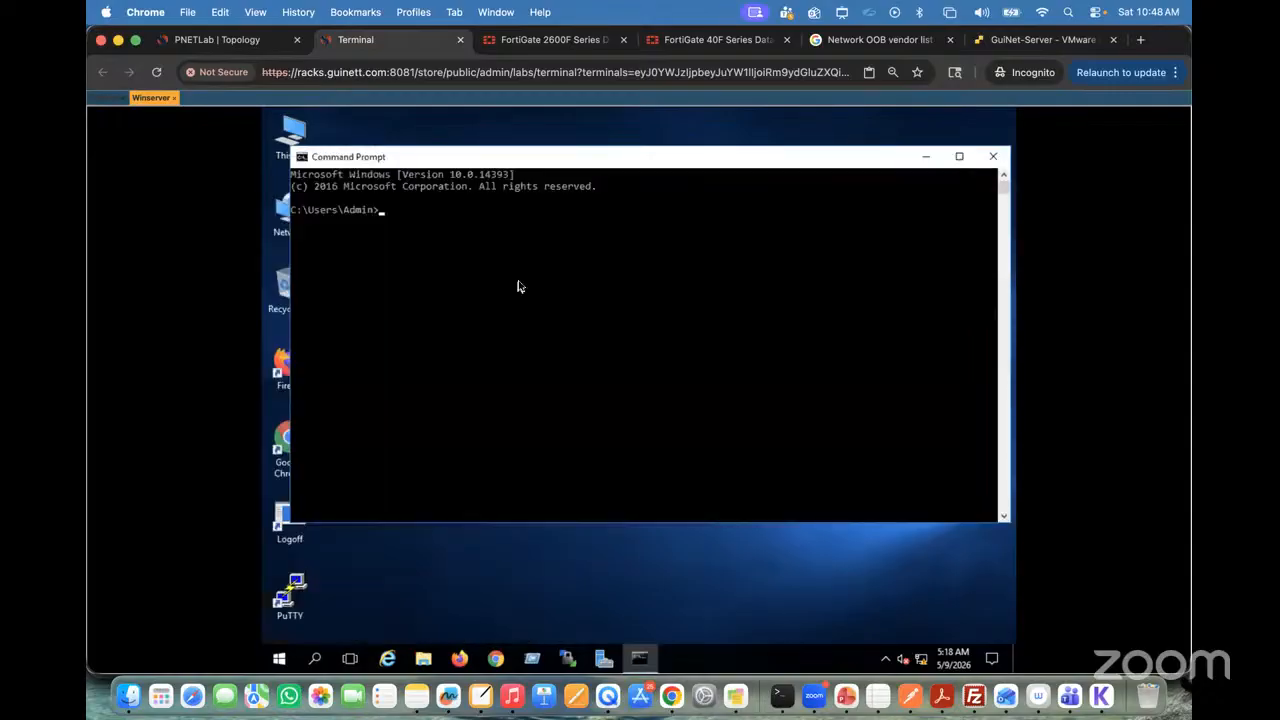
{"action": "type", "text": "ipconfig"}
{"action": "key", "text": "Return"}
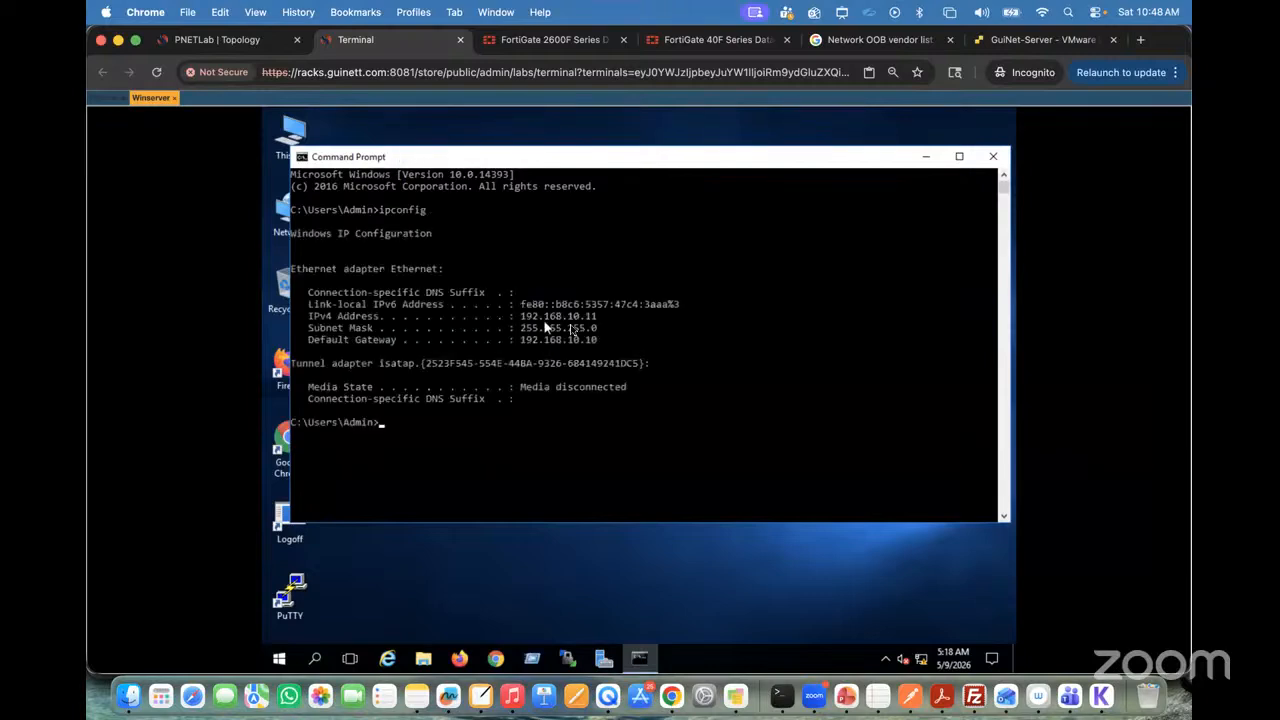
Step: Ping 192.168.10.10 from the Winserver to test reachability of the FortiGate
{"action": "type", "text": "ping 192.168.10.10"}
{"action": "key", "text": "Return"}
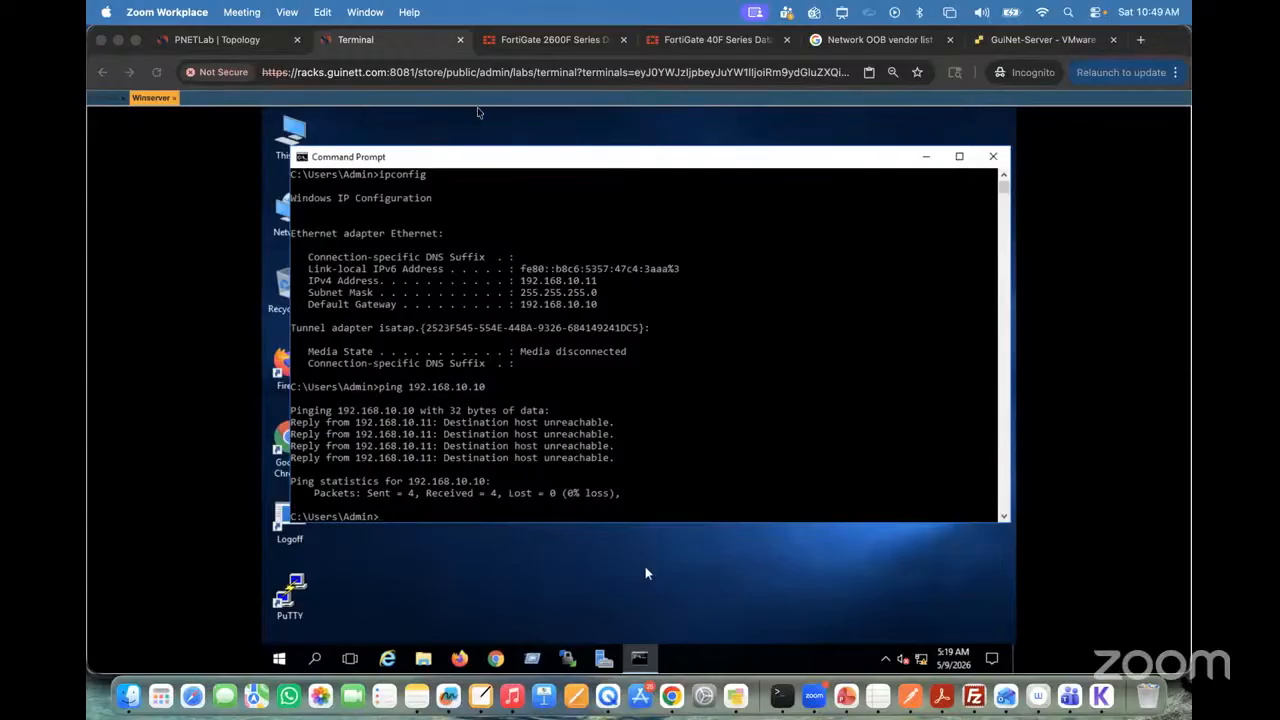
Step: Return to the Fortinet console and open port1 for editing with config system interface and edit port1
{"action": "left_click", "coordinate": [215, 42]}
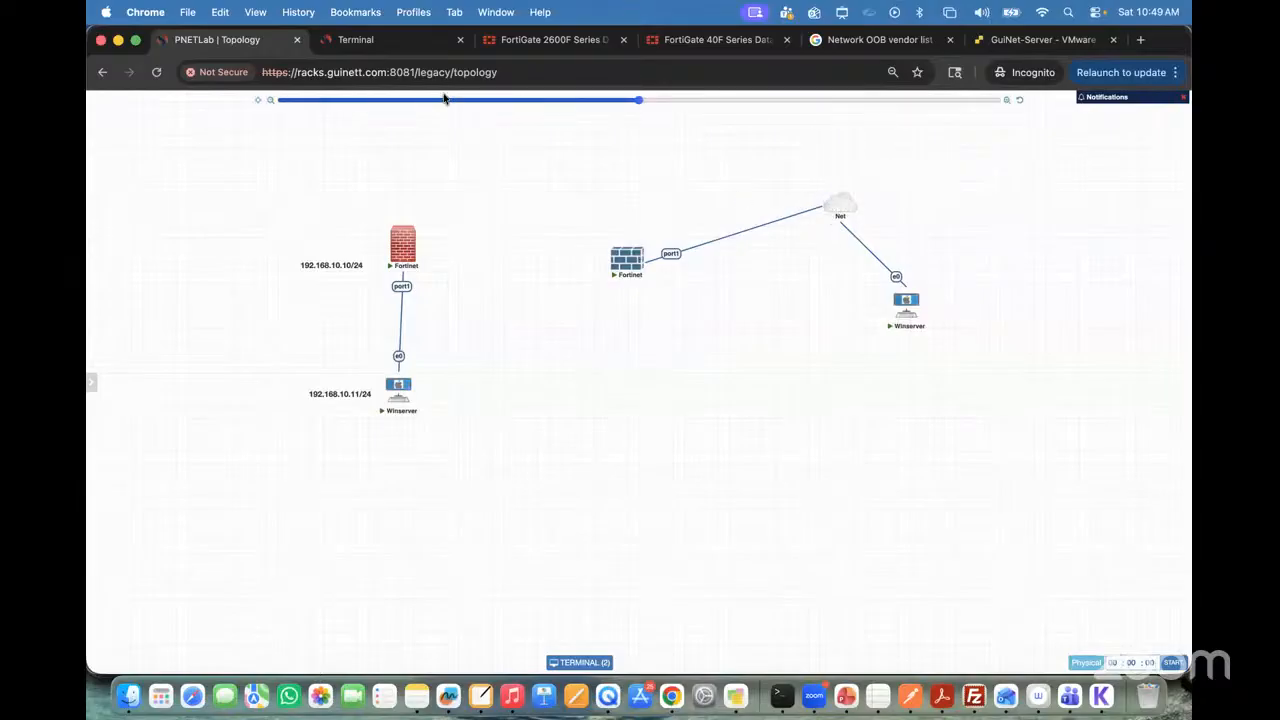
{"action": "left_click", "coordinate": [355, 40]}
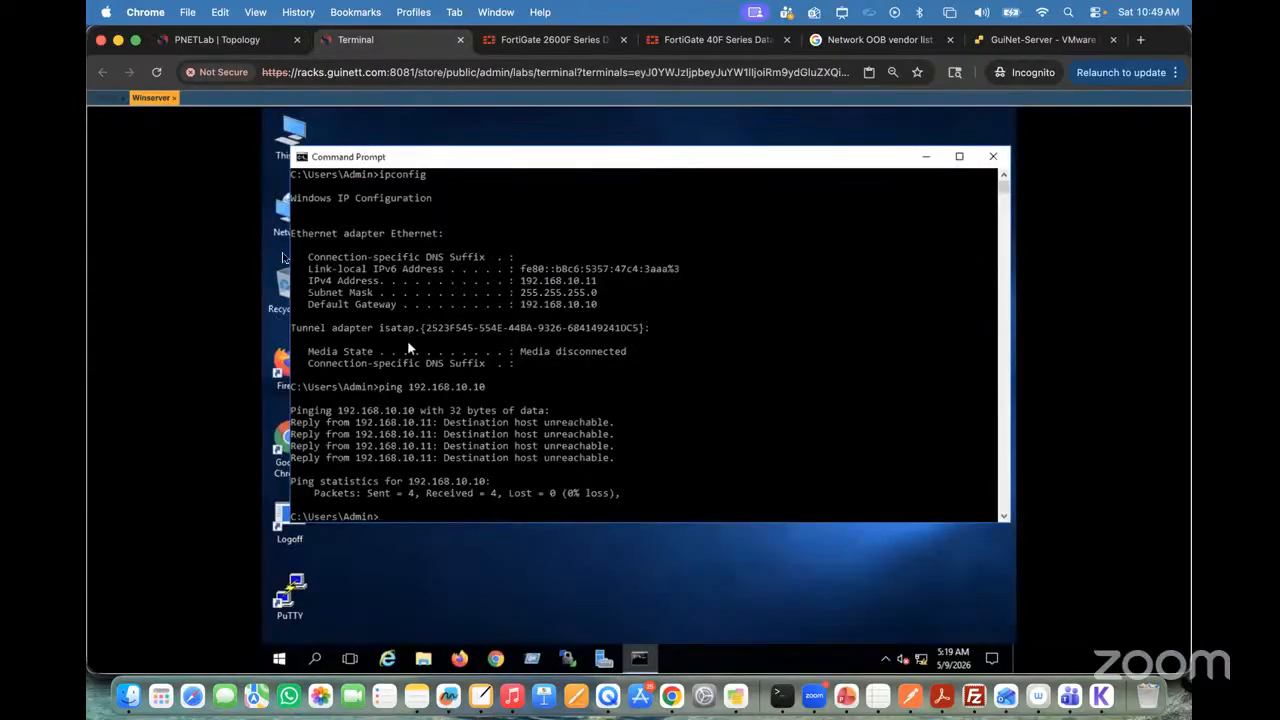
{"action": "left_click", "coordinate": [104, 97]}
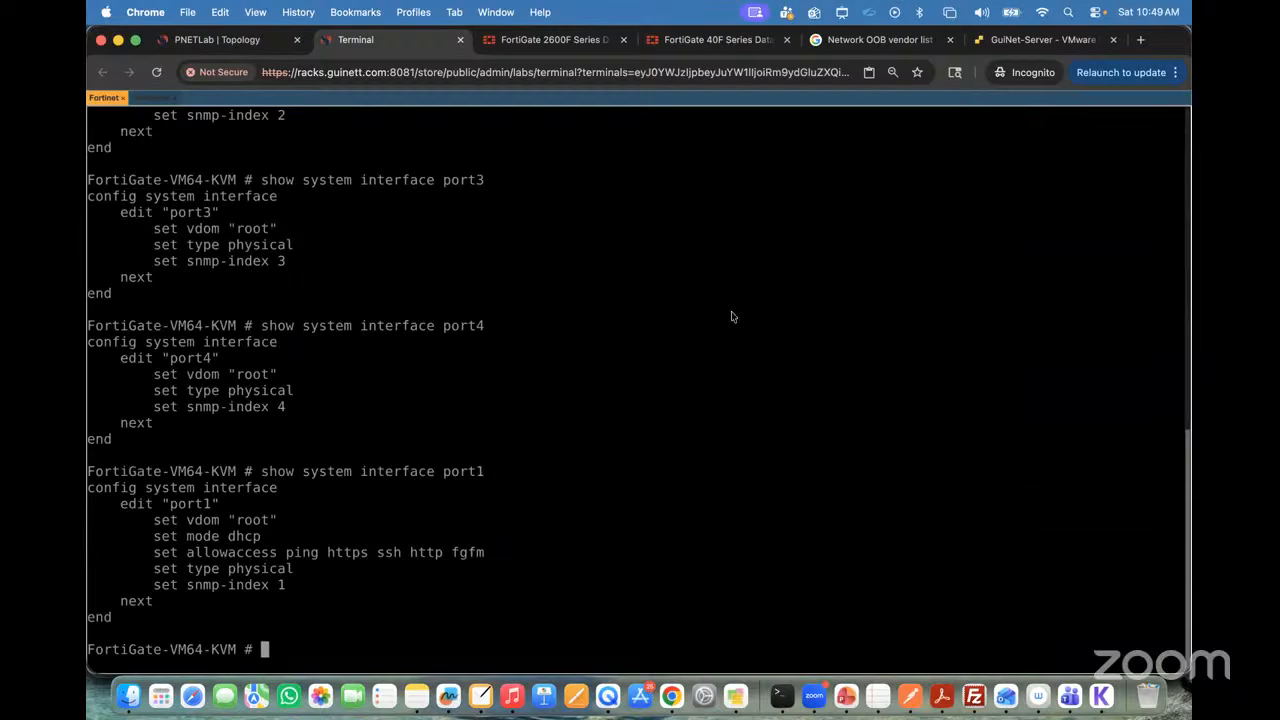
{"action": "type", "text": "conf"}
{"action": "key", "text": "BackSpace"}
{"action": "type", "text": "ig system interface"}
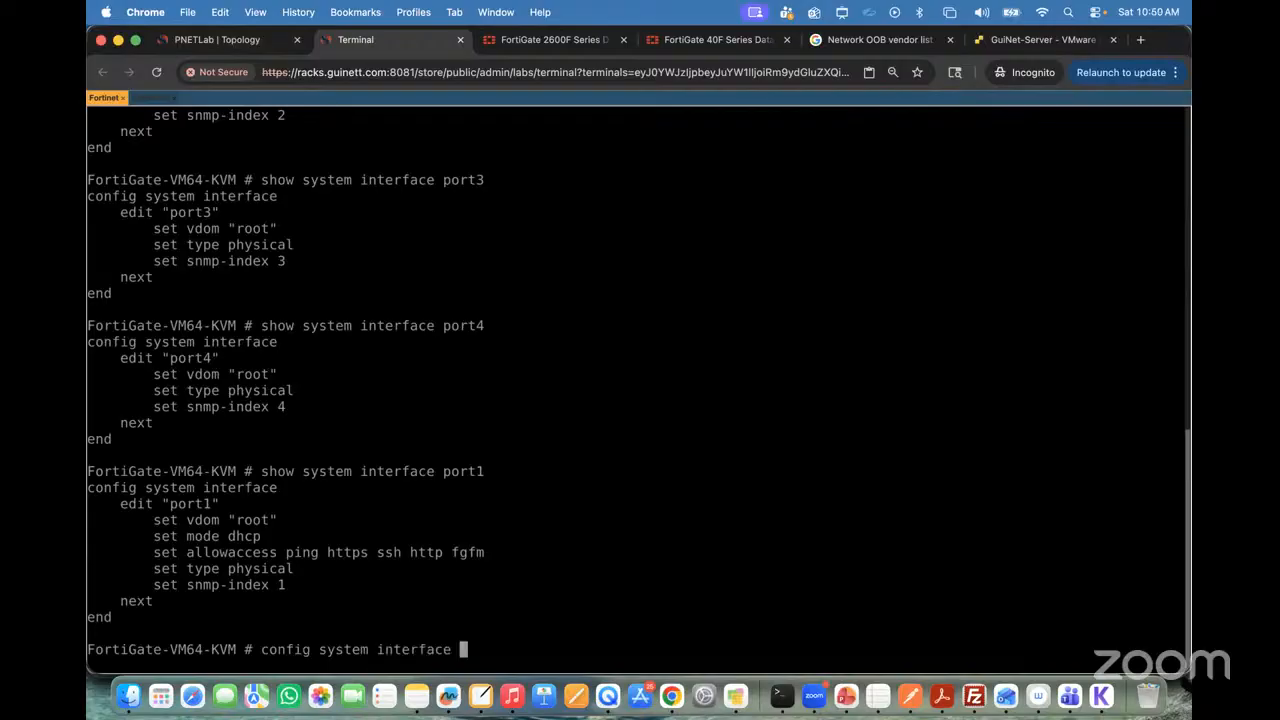
{"action": "key", "text": "Return"}
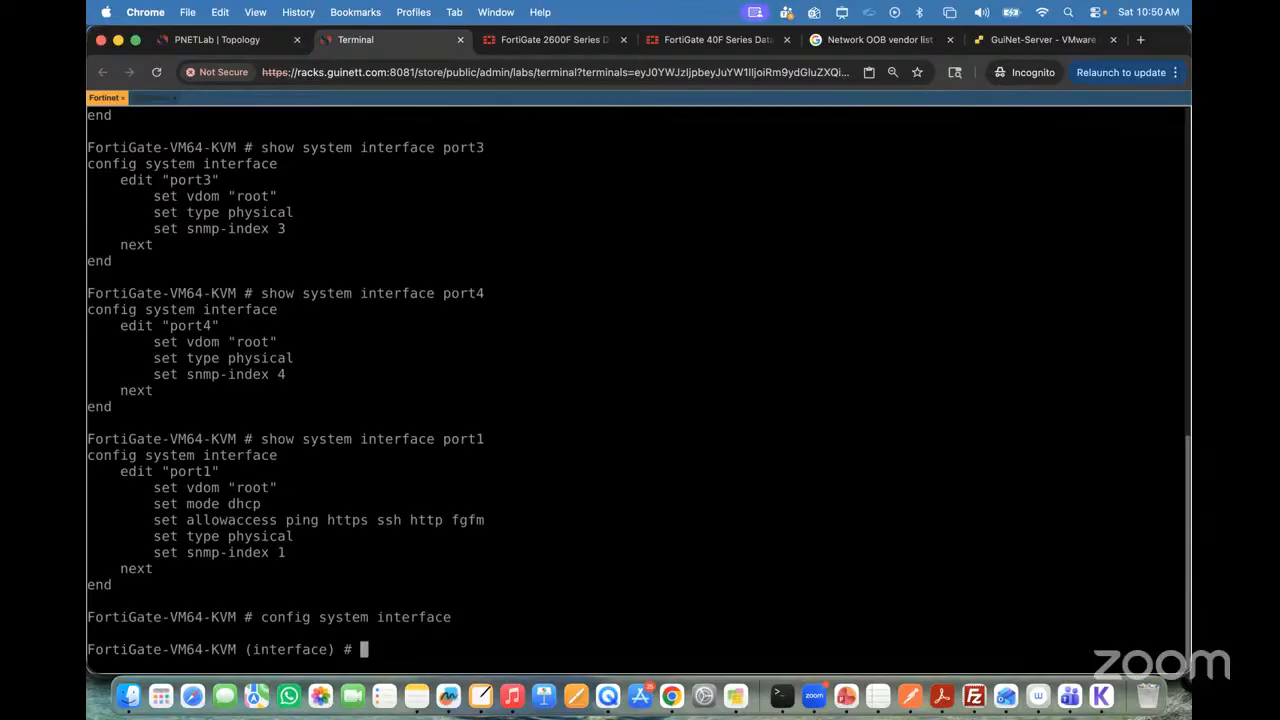
{"action": "type", "text": "edit port1"}
{"action": "key", "text": "Return"}
Step: Try to set port1's IP address to 192.168.10.10/24
{"action": "type", "text": "se"}
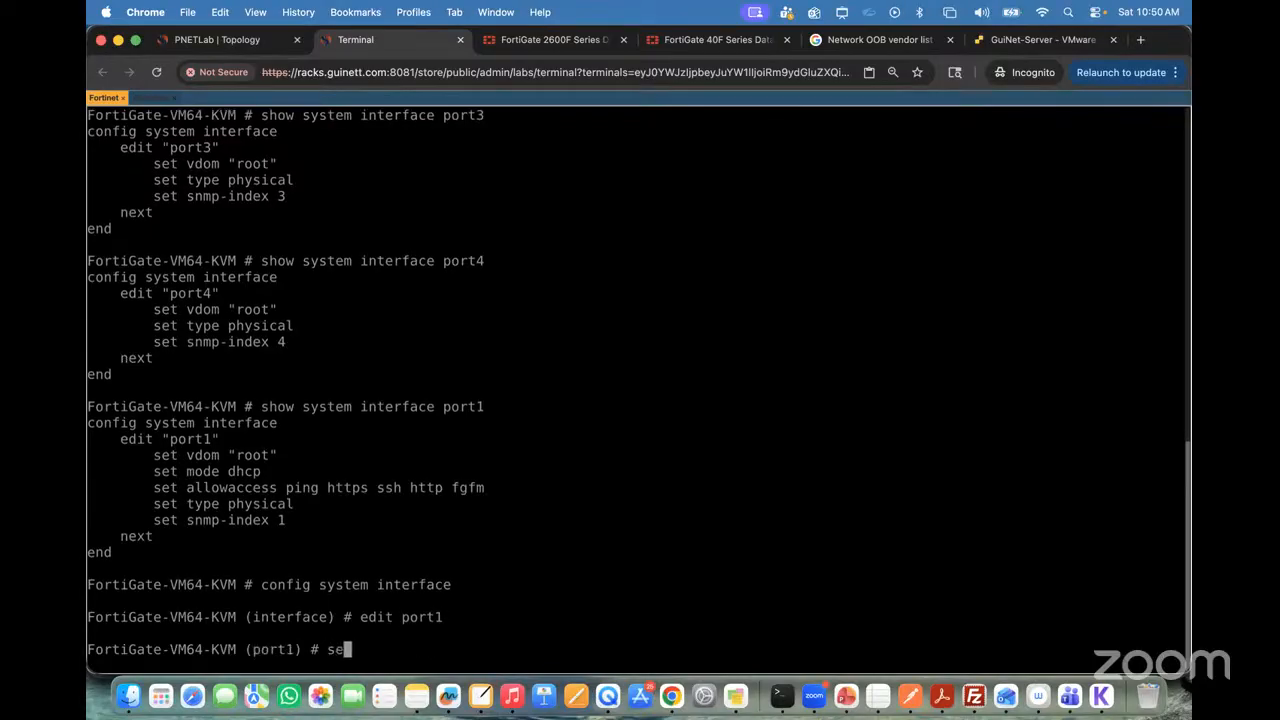
{"action": "key", "text": "BackSpace"}
{"action": "type", "text": "t ip 192.168.10.10/32"}
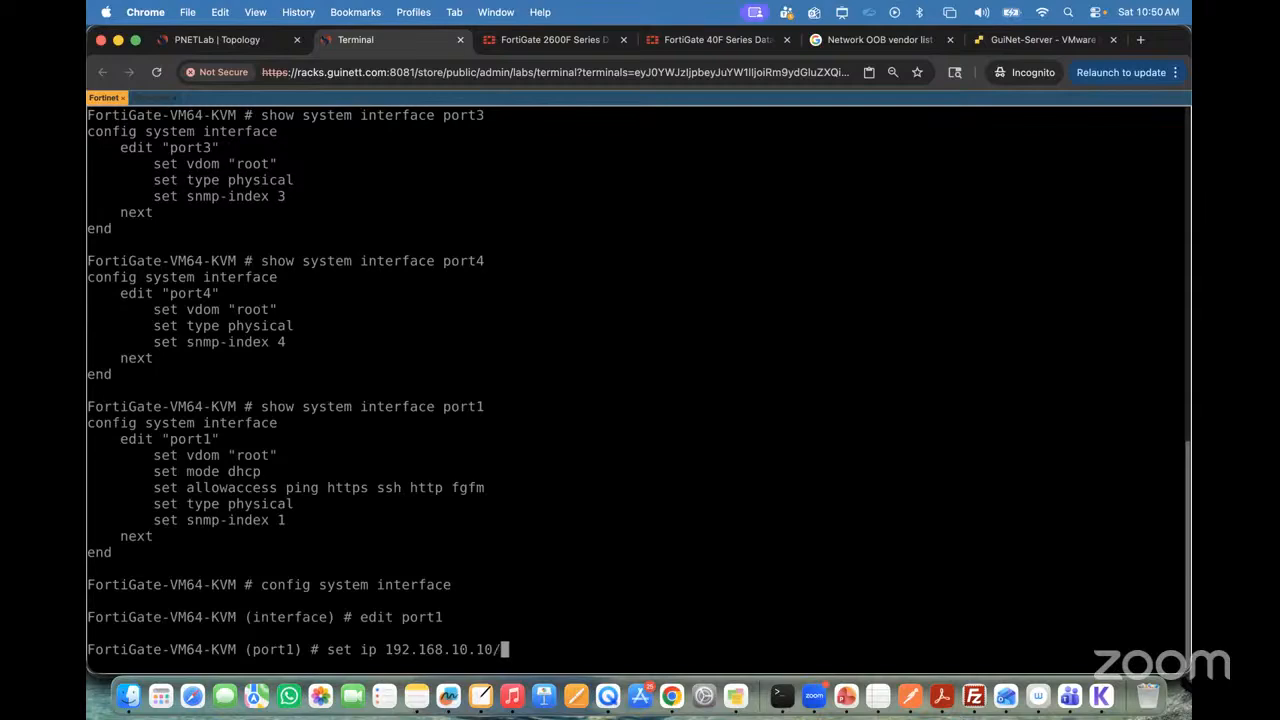
{"action": "key", "text": "BackSpace"}
{"action": "key", "text": "BackSpace"}
{"action": "type", "text": "24"}
{"action": "key", "text": "Return"}
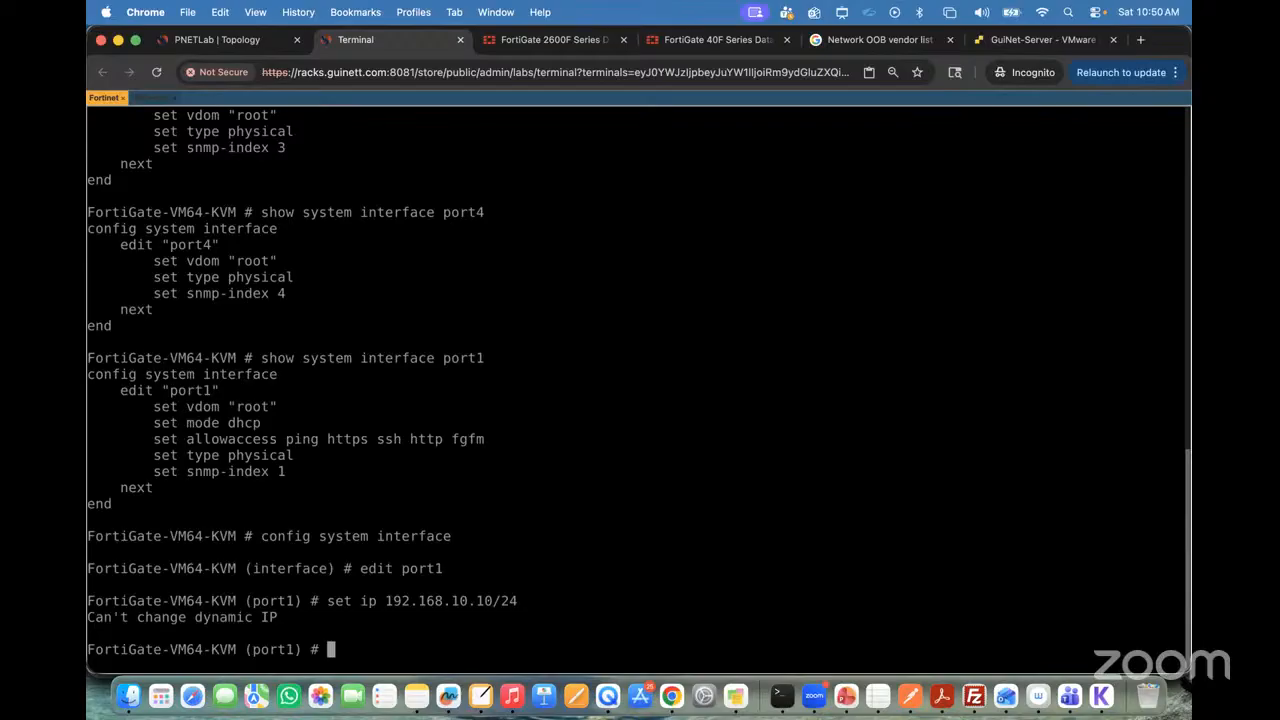
Step: Box the "set mode dhcp" line and the set ip command with rectangle annotations, then clear the markings
{"action": "key", "text": "ctrl+a"}
{"action": "left_click", "coordinate": [718, 42]}
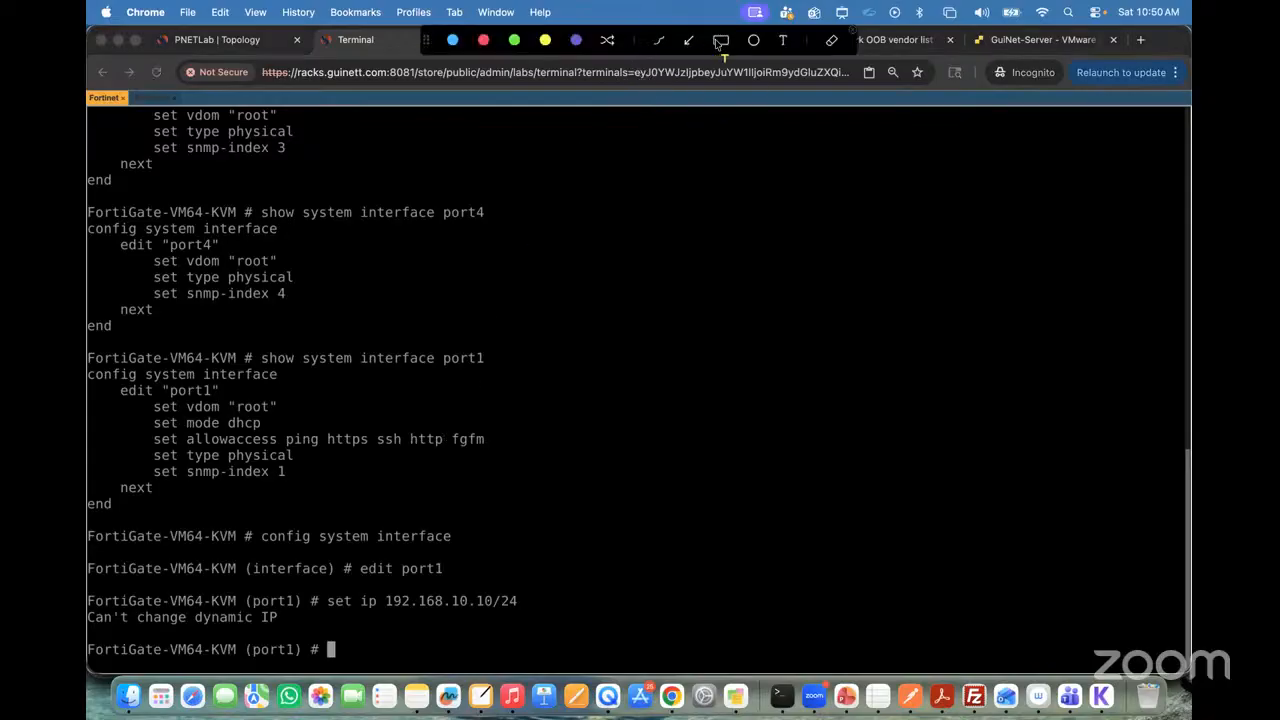
{"action": "mouse_move", "coordinate": [146, 415]}
{"action": "left_mouse_down"}
{"action": "mouse_move", "coordinate": [177, 431]}
{"action": "mouse_move", "coordinate": [285, 431]}
{"action": "left_mouse_up"}
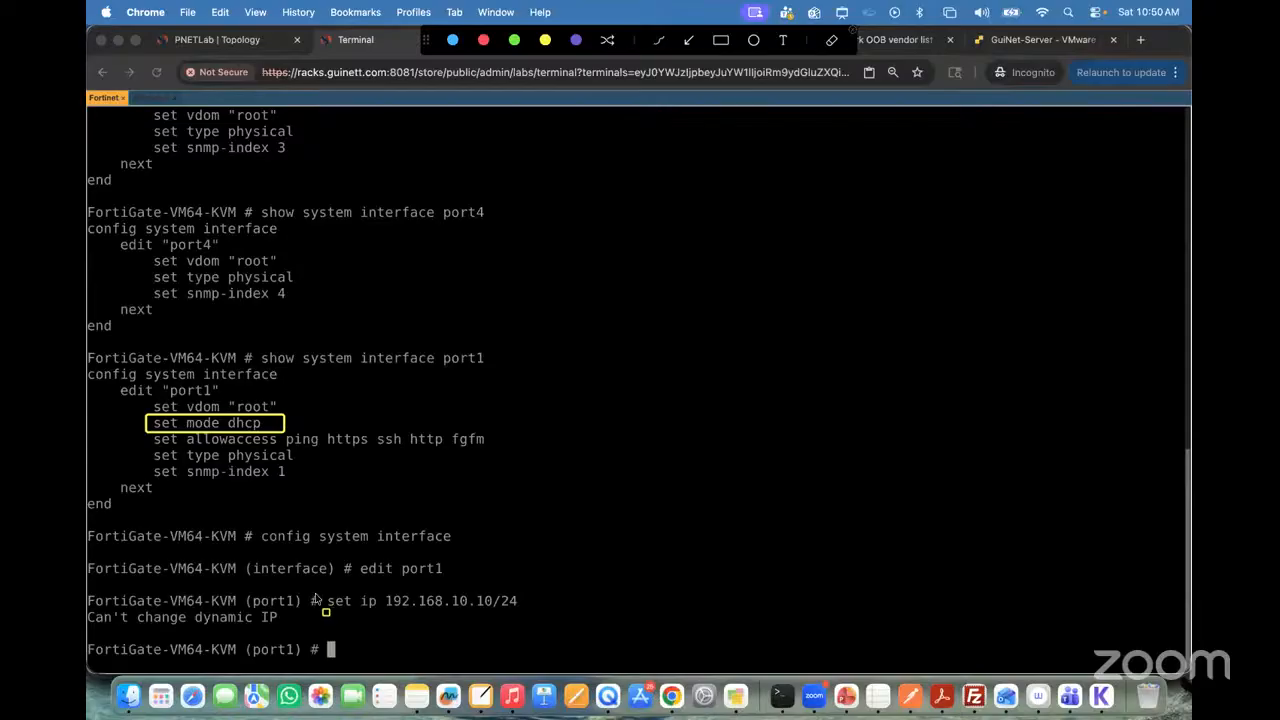
{"action": "left_click_drag", "start_coordinate": [318, 593], "coordinate": [534, 618]}
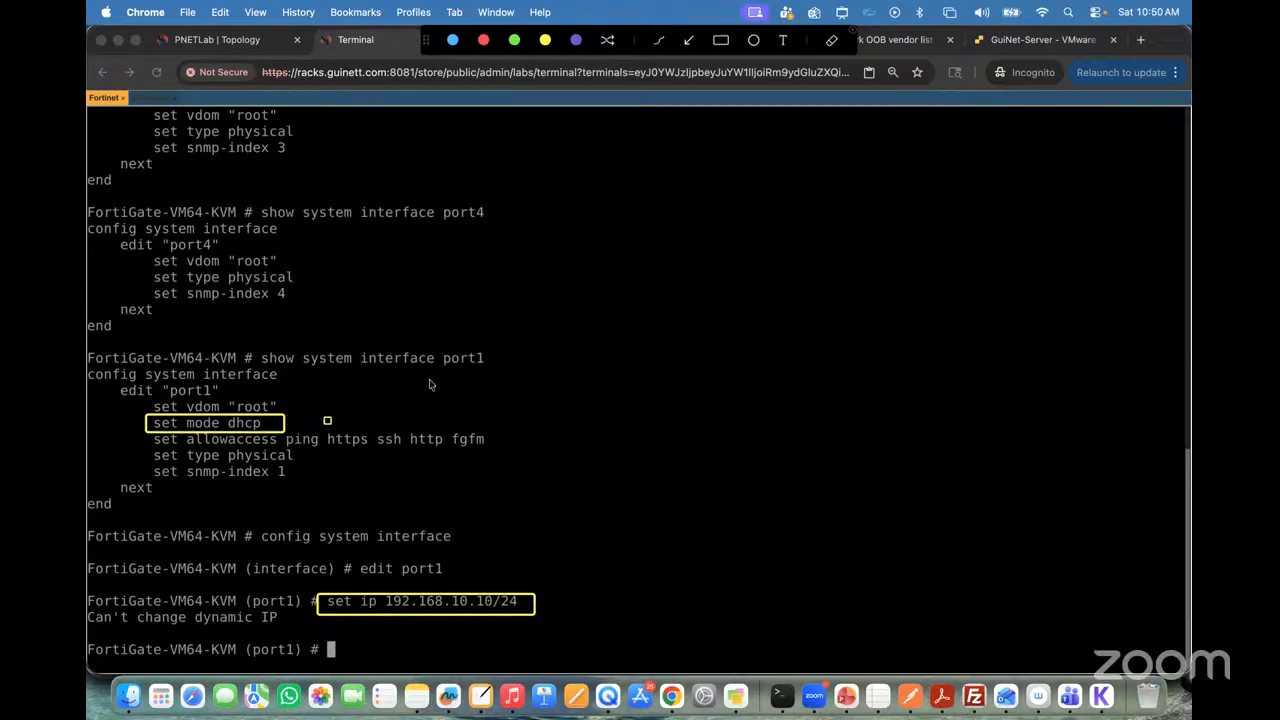
{"action": "left_click", "coordinate": [857, 38]}
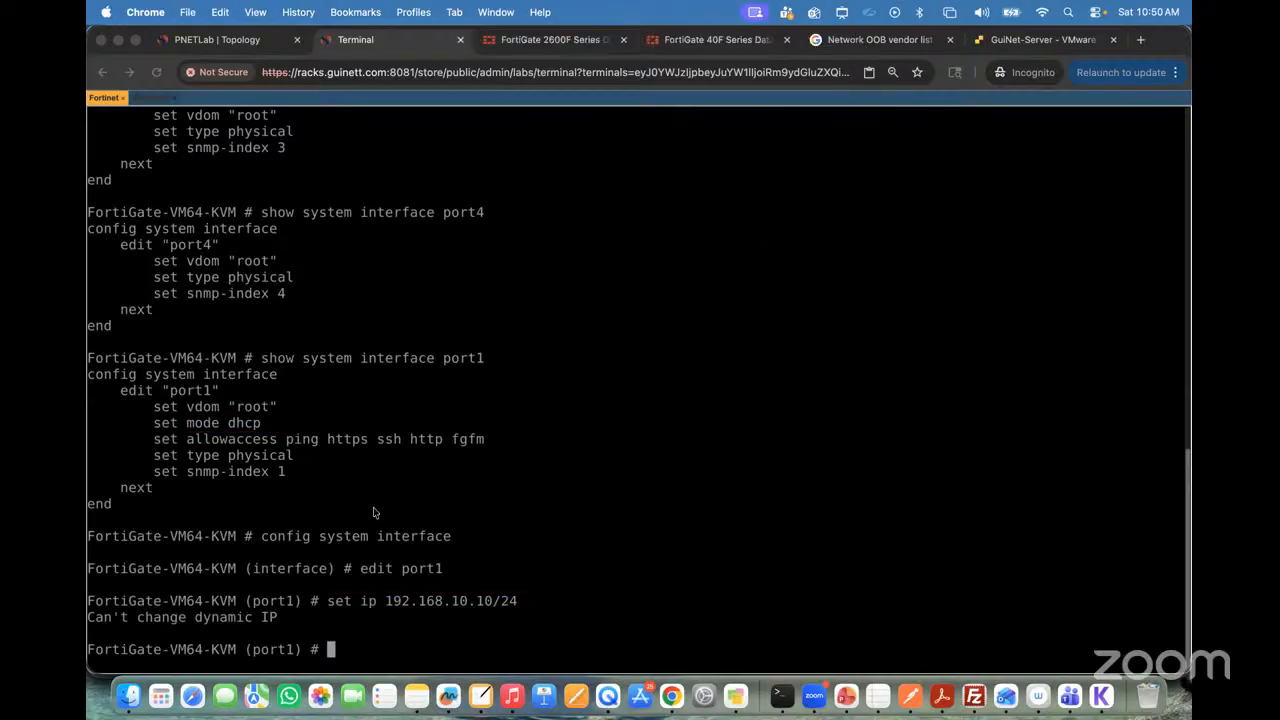
Step: Set port1's addressing mode to static and save the interface configuration with end
{"action": "left_click", "coordinate": [424, 564]}
{"action": "type", "text": "set mode "}
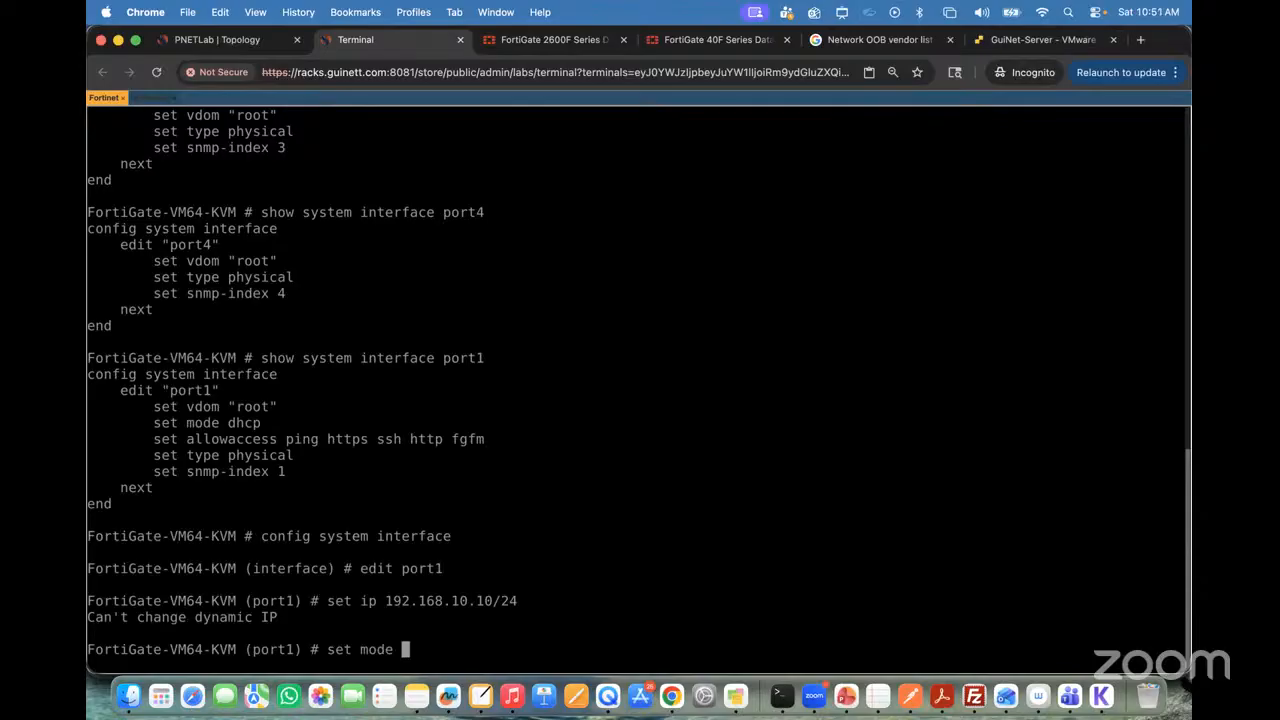
{"action": "type", "text": "static"}
{"action": "key", "text": "Return"}
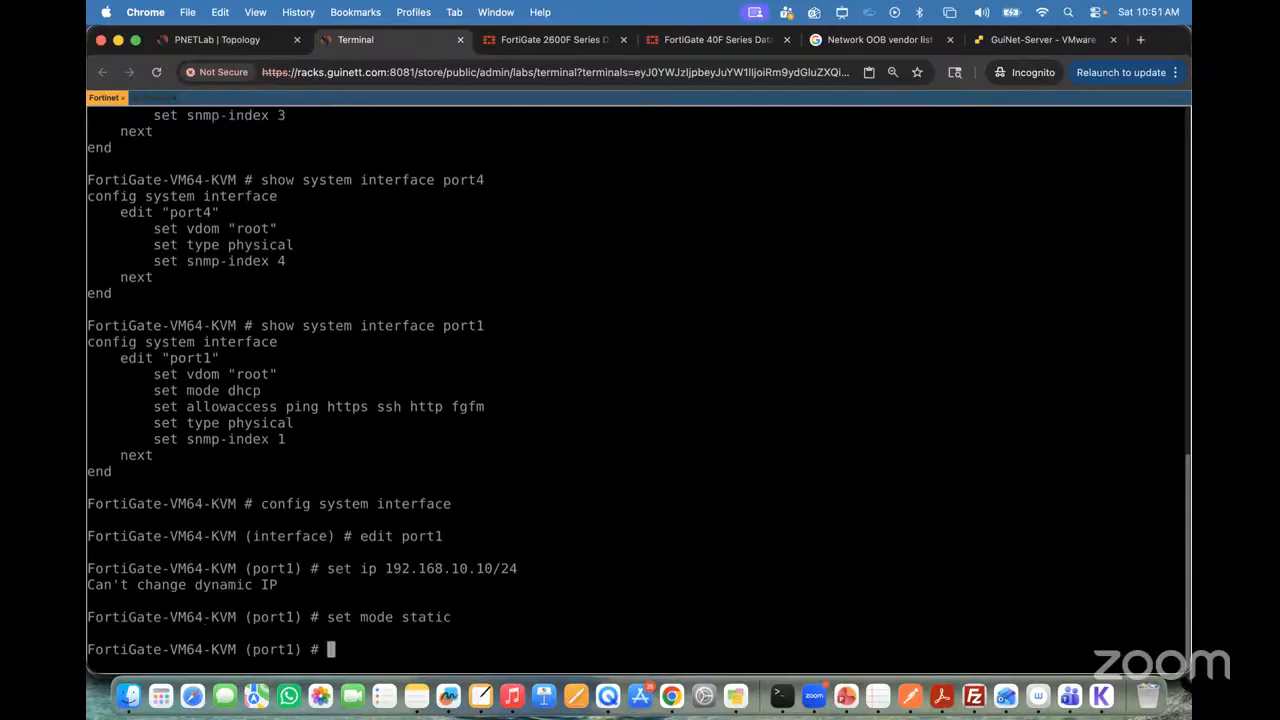
{"action": "type", "text": "end"}
{"action": "key", "text": "Return"}
{"action": "key", "text": "Return"}
Step: Run show system interface port1 to check its configuration after the mode change
{"action": "key", "text": "Up"}
{"action": "key", "text": "Up"}
{"action": "key", "text": "Up"}
{"action": "key", "text": "Up"}
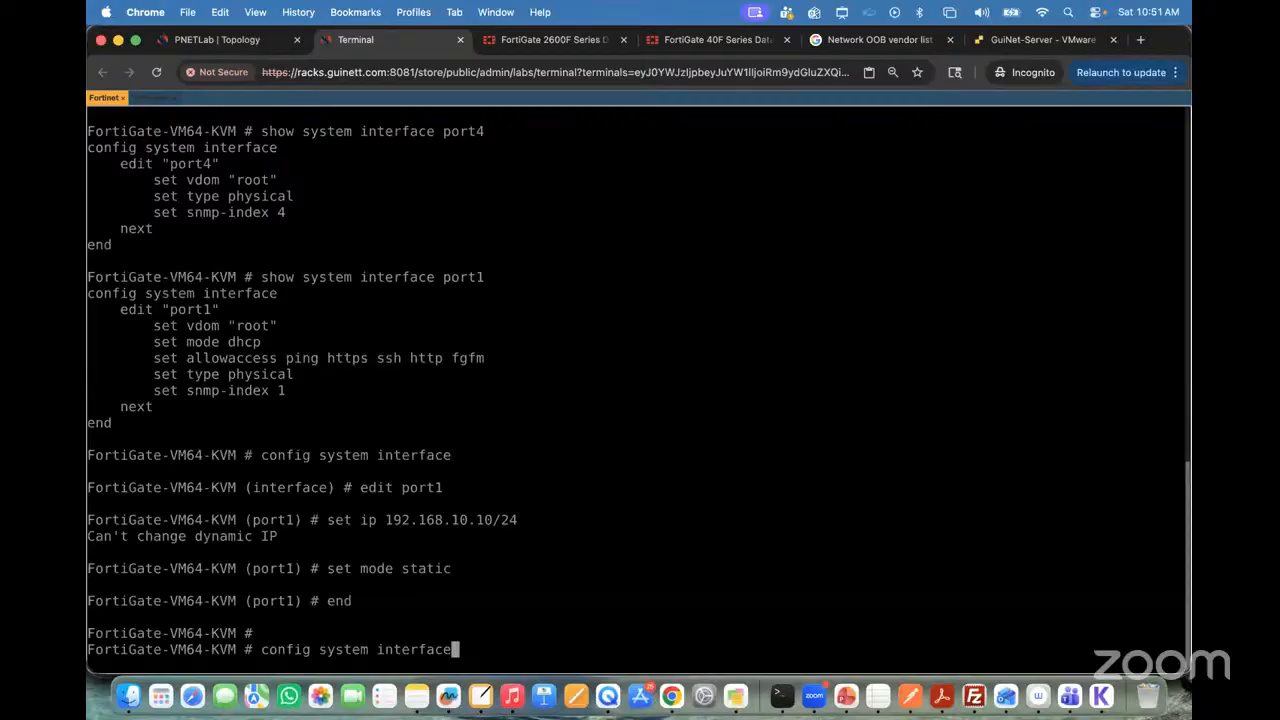
{"action": "key", "text": "Up"}
{"action": "key", "text": "Return"}
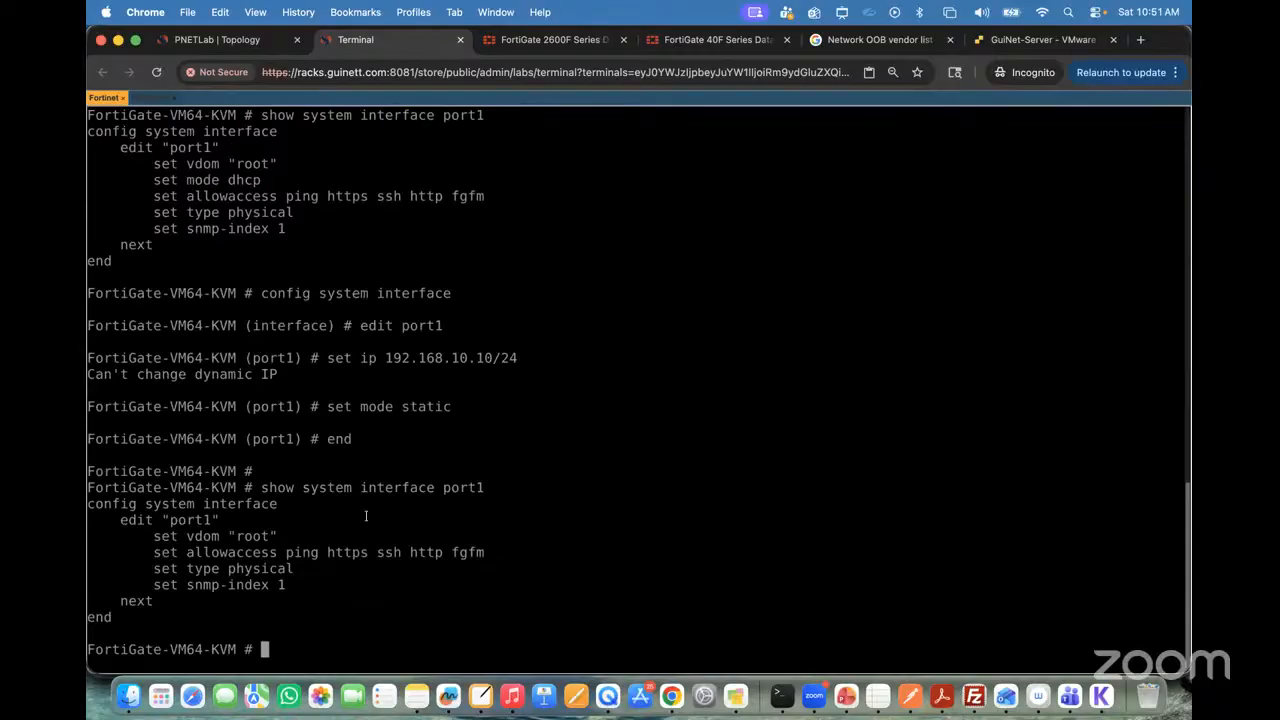
Step: Enter config system interface again on the FortiGate and reopen port1 for editing
{"action": "type", "text": "config system interface"}
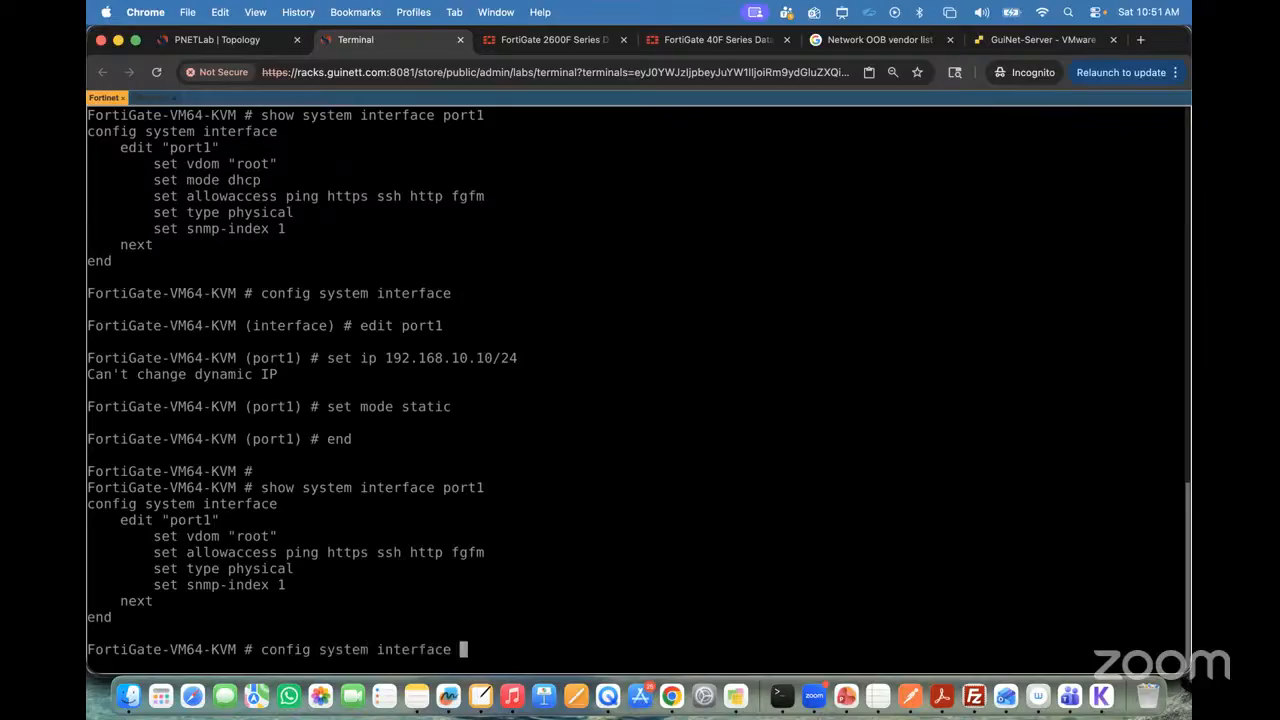
{"action": "key", "text": "Return"}
{"action": "type", "text": "edit port1"}
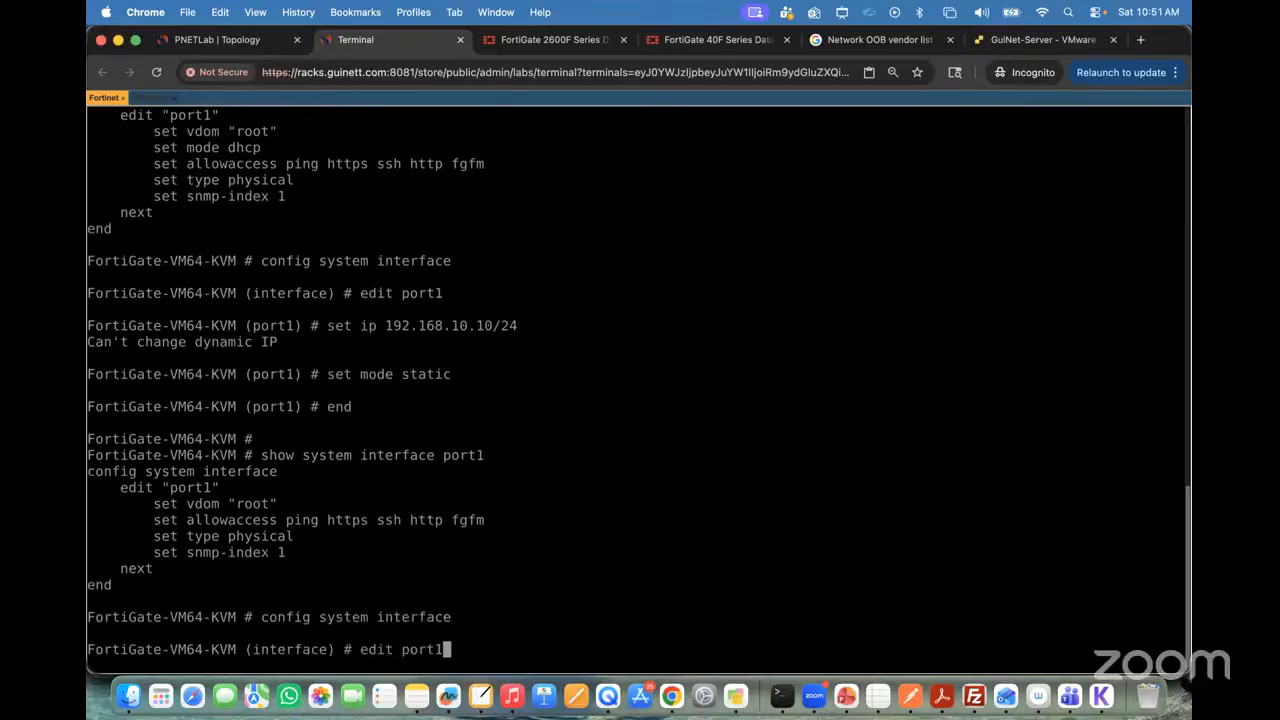
{"action": "key", "text": "Return"}
Step: Set port1's IP to 192.168.10.10/24 and save the configuration with end
{"action": "type", "text": "set "}
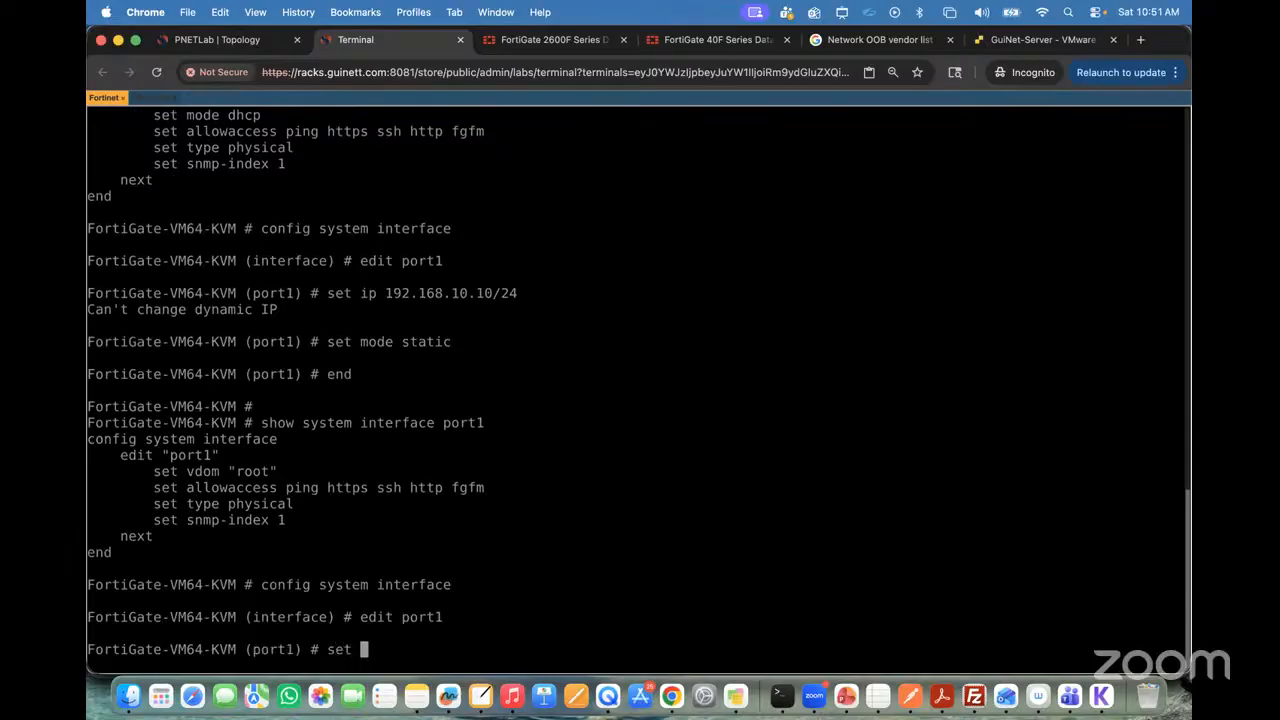
{"action": "type", "text": "ip 192.168.10.10/24"}
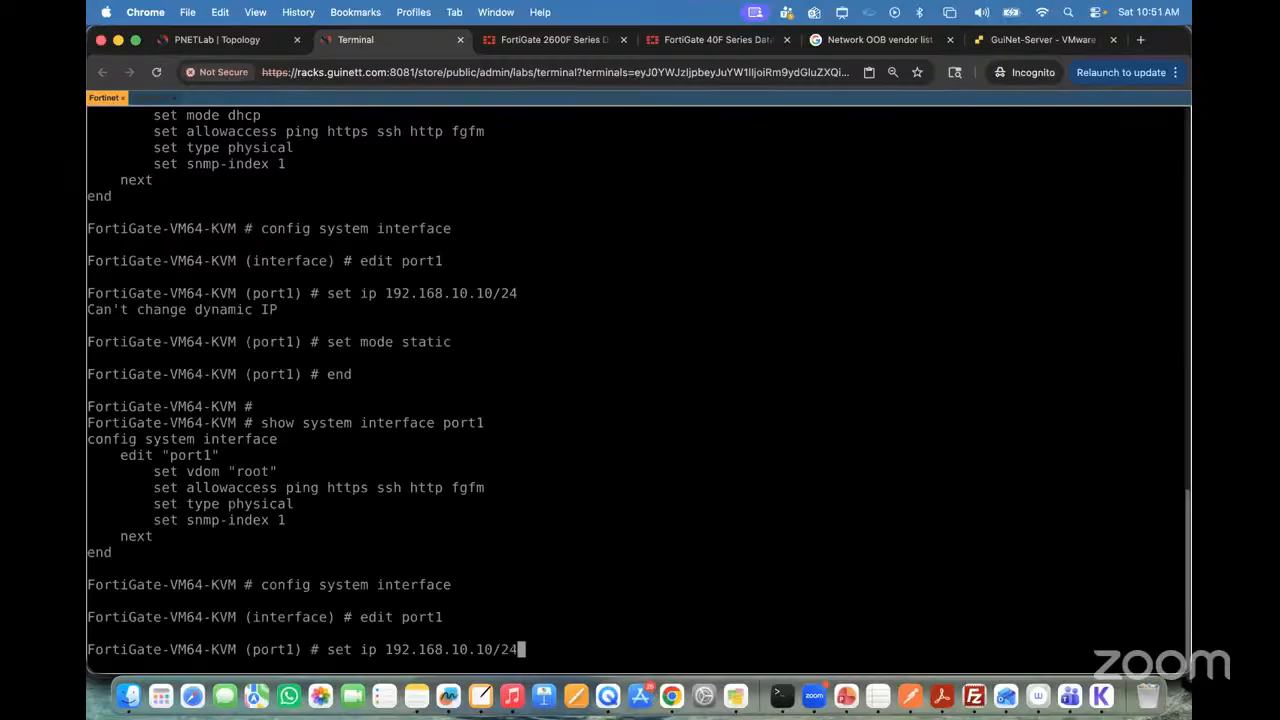
{"action": "key", "text": "Return"}
{"action": "type", "text": "end"}
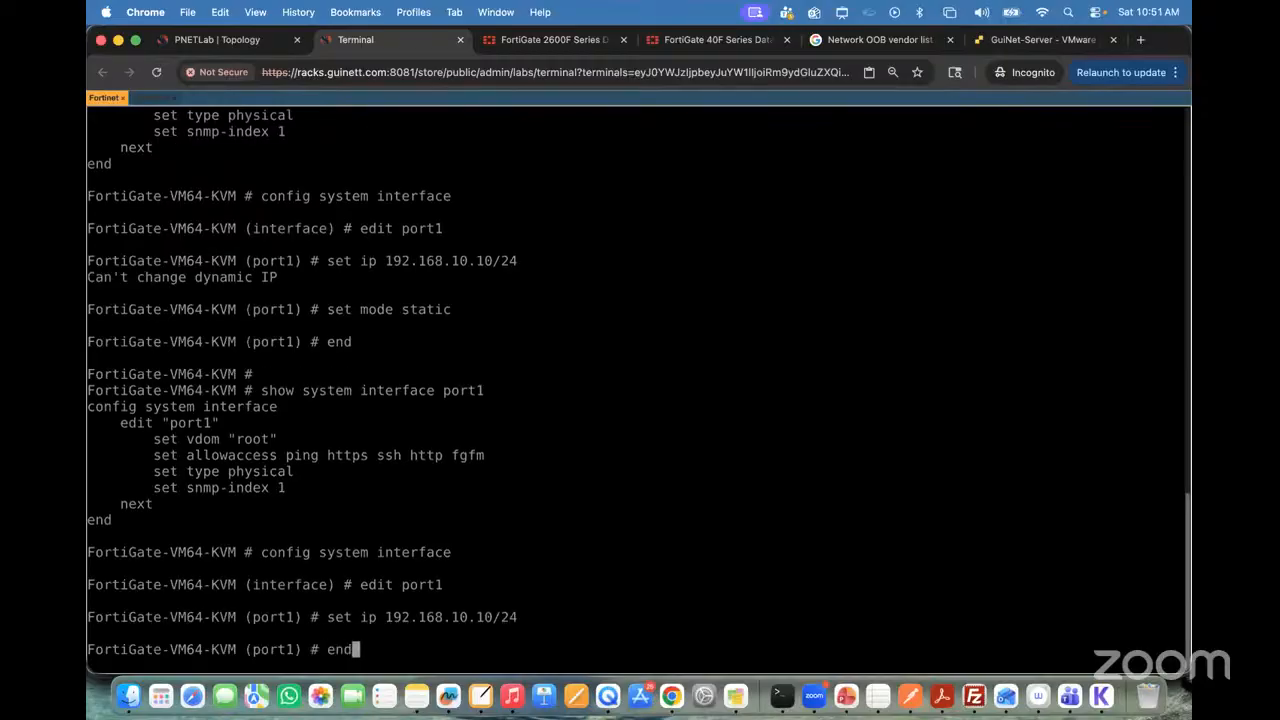
{"action": "key", "text": "Return"}
{"action": "key", "text": "Return"}
Step: Display port1's configuration with show system interface port1 to verify the assigned IP address
{"action": "type", "text": "s"}
{"action": "key", "text": "BackSpace"}
{"action": "key", "text": "Up"}
{"action": "key", "text": "Up"}
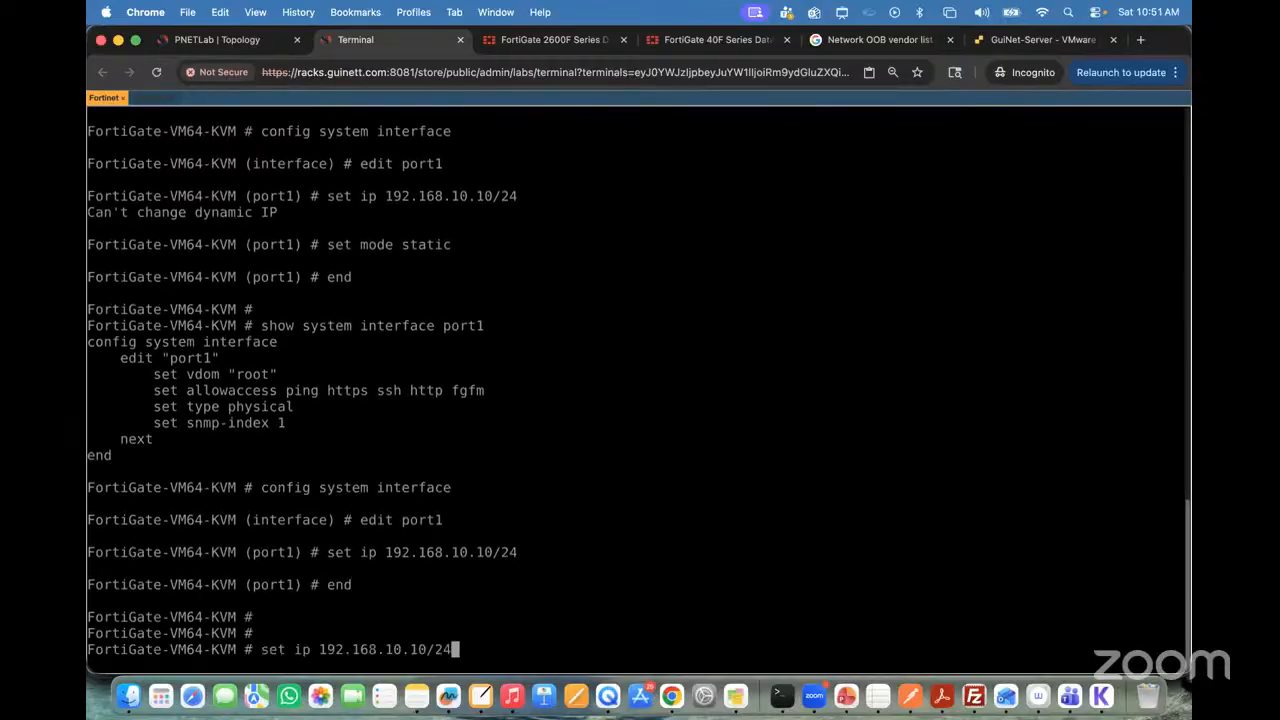
{"action": "key", "text": "Up"}
{"action": "key", "text": "Up"}
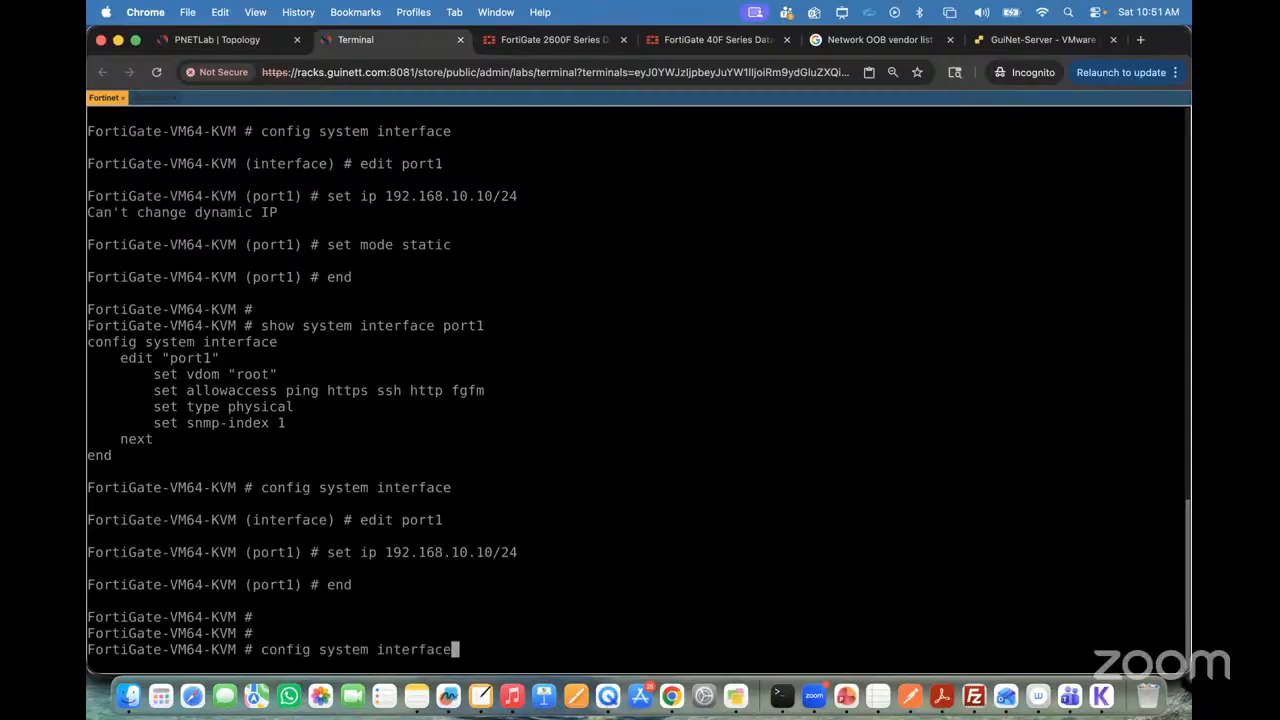
{"action": "key", "text": "Up"}
{"action": "key", "text": "Return"}
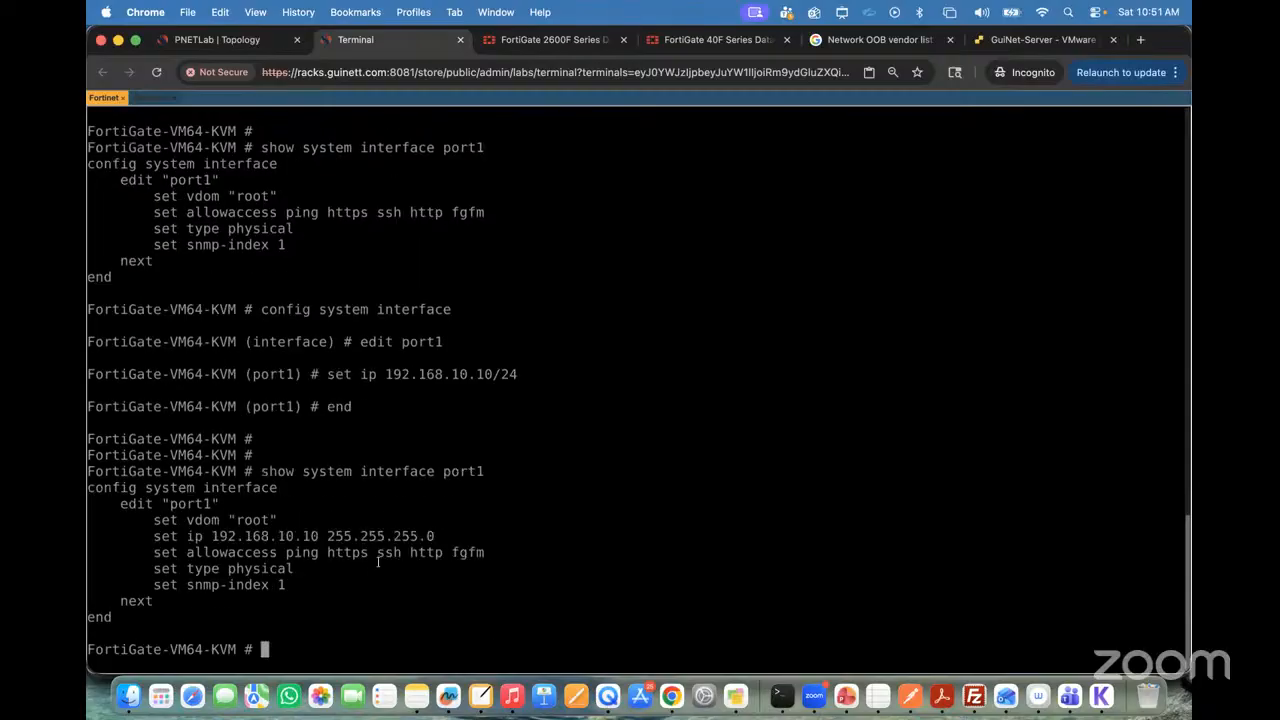
Step: Mark port1's configuration block and its ip and allowaccess lines with rectangle annotations, then clear them
{"action": "key", "text": "ctrl+a"}
{"action": "left_click", "coordinate": [719, 42]}
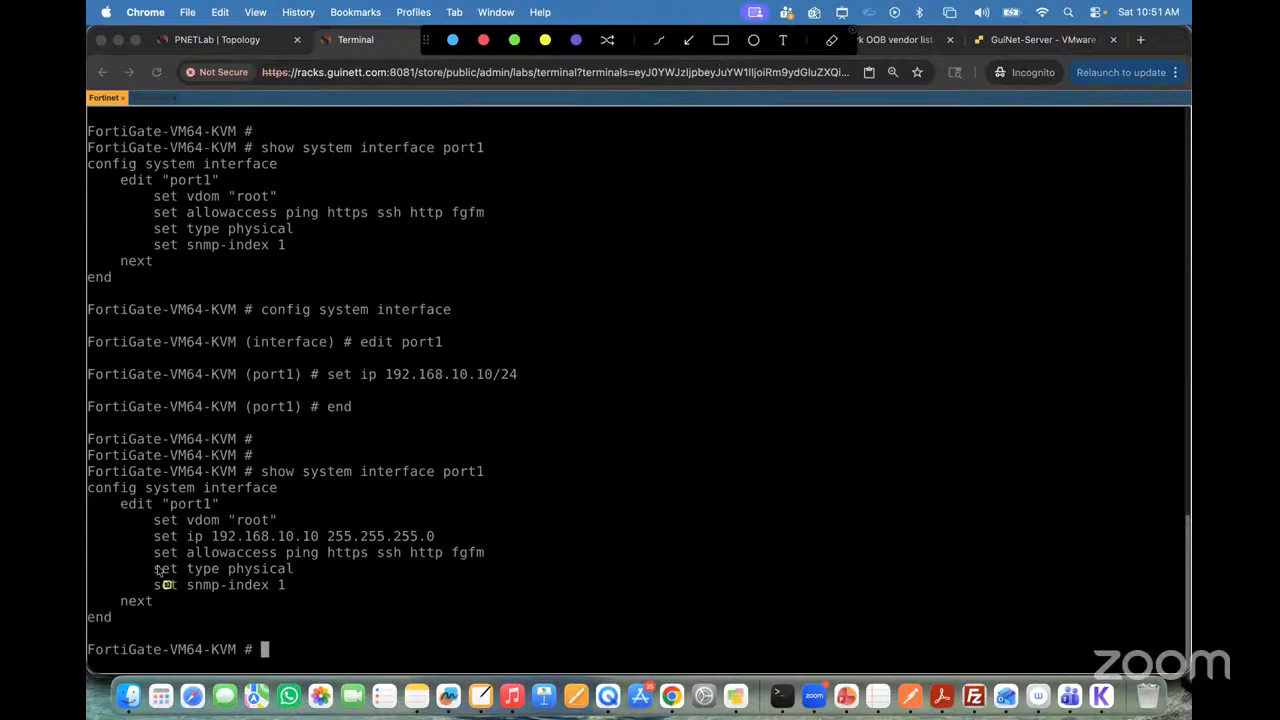
{"action": "mouse_move", "coordinate": [112, 497]}
{"action": "left_mouse_down"}
{"action": "mouse_move", "coordinate": [309, 586]}
{"action": "mouse_move", "coordinate": [529, 609]}
{"action": "left_mouse_up"}
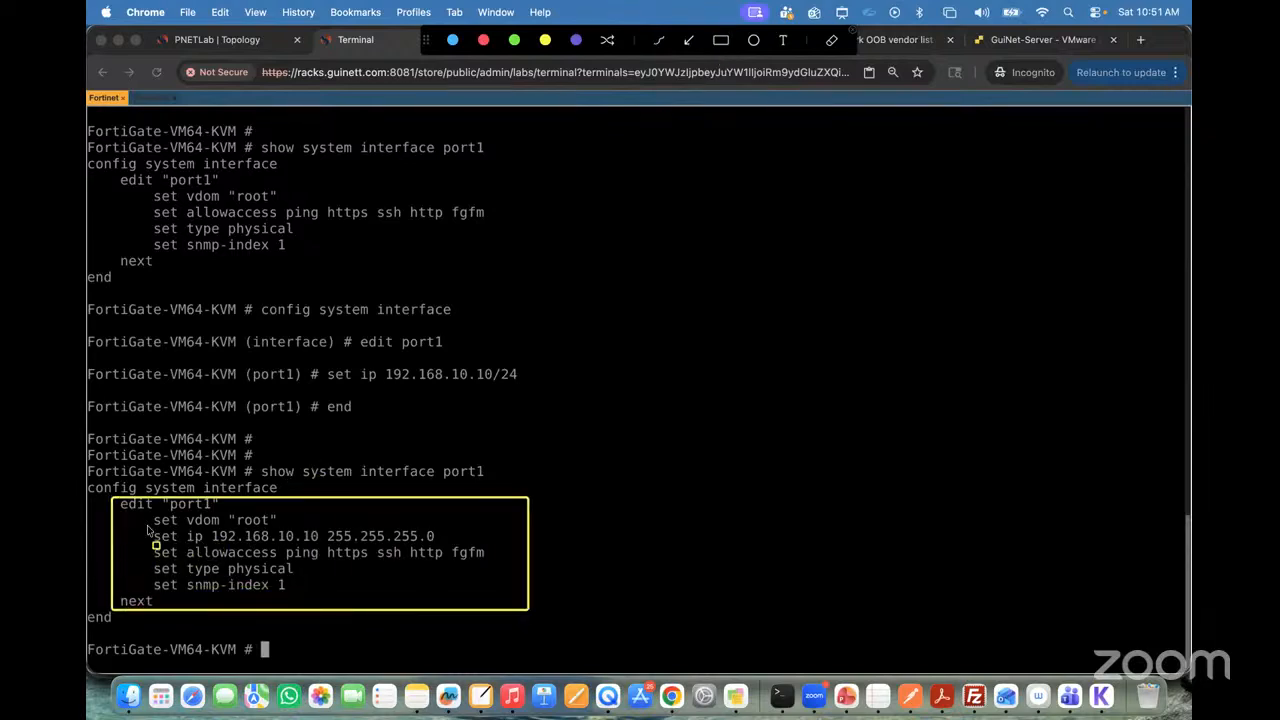
{"action": "mouse_move", "coordinate": [150, 527]}
{"action": "left_mouse_down"}
{"action": "mouse_move", "coordinate": [218, 575]}
{"action": "mouse_move", "coordinate": [497, 562]}
{"action": "mouse_move", "coordinate": [505, 573]}
{"action": "left_mouse_up"}
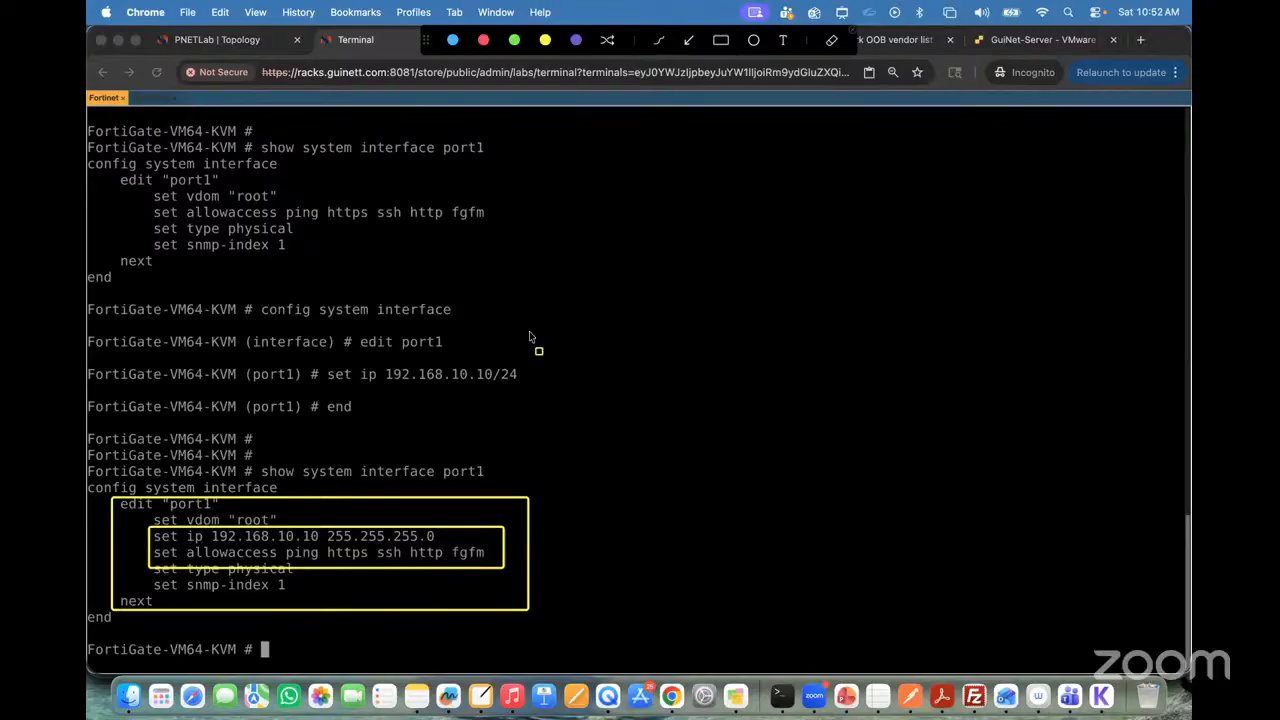
{"action": "left_click", "coordinate": [850, 37]}
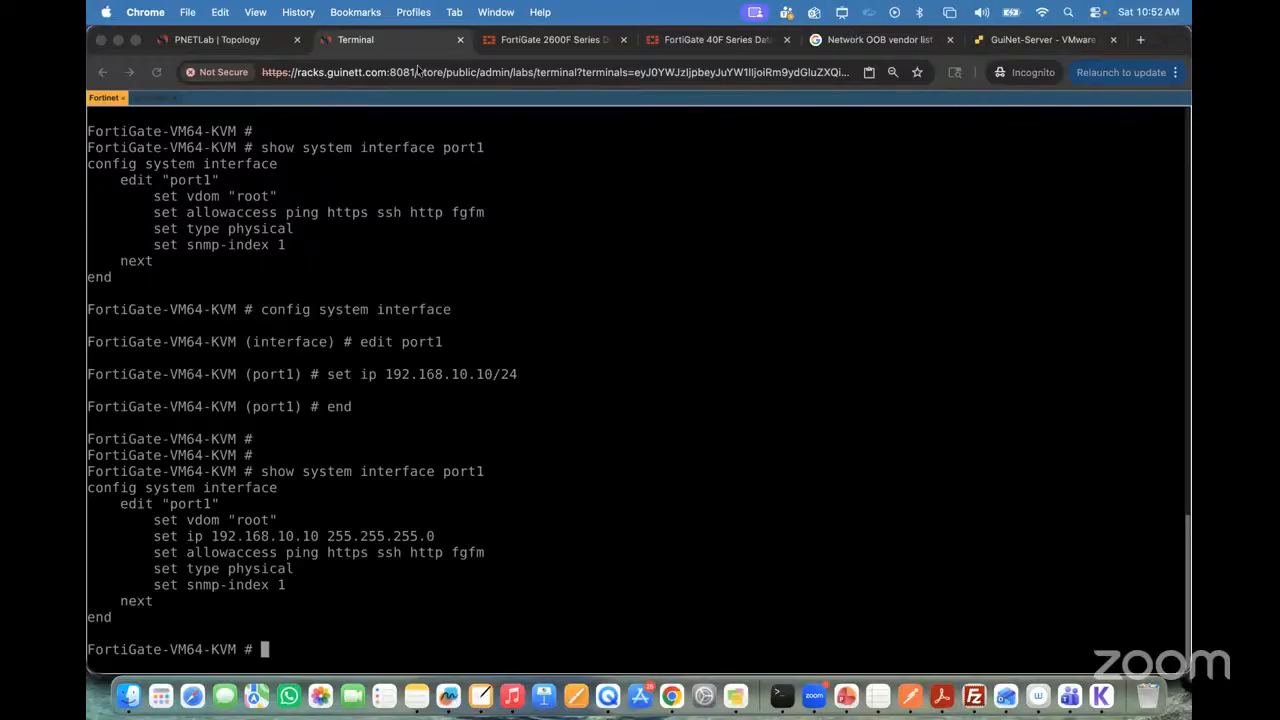
Step: Switch to the Winserver console and ping 192.168.10.10 again from Command Prompt
{"action": "left_click", "coordinate": [149, 98]}
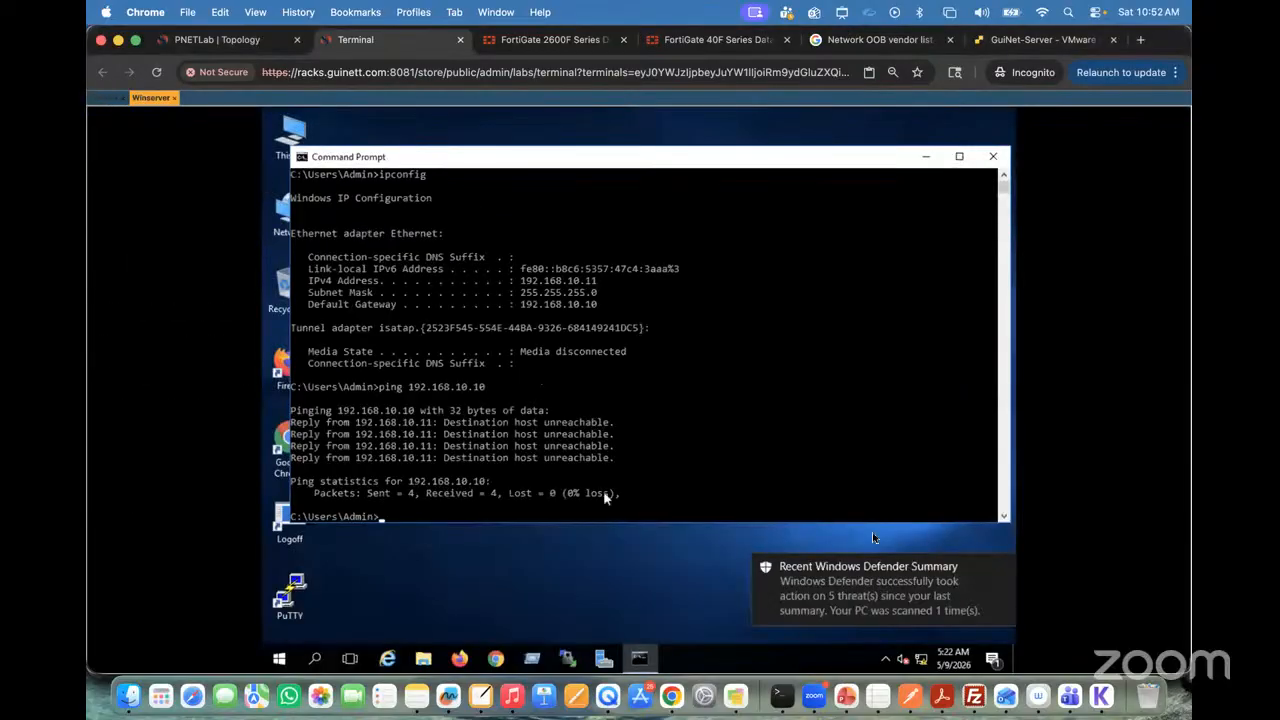
{"action": "left_click", "coordinate": [653, 449]}
{"action": "key", "text": "Up"}
{"action": "key", "text": "Return"}
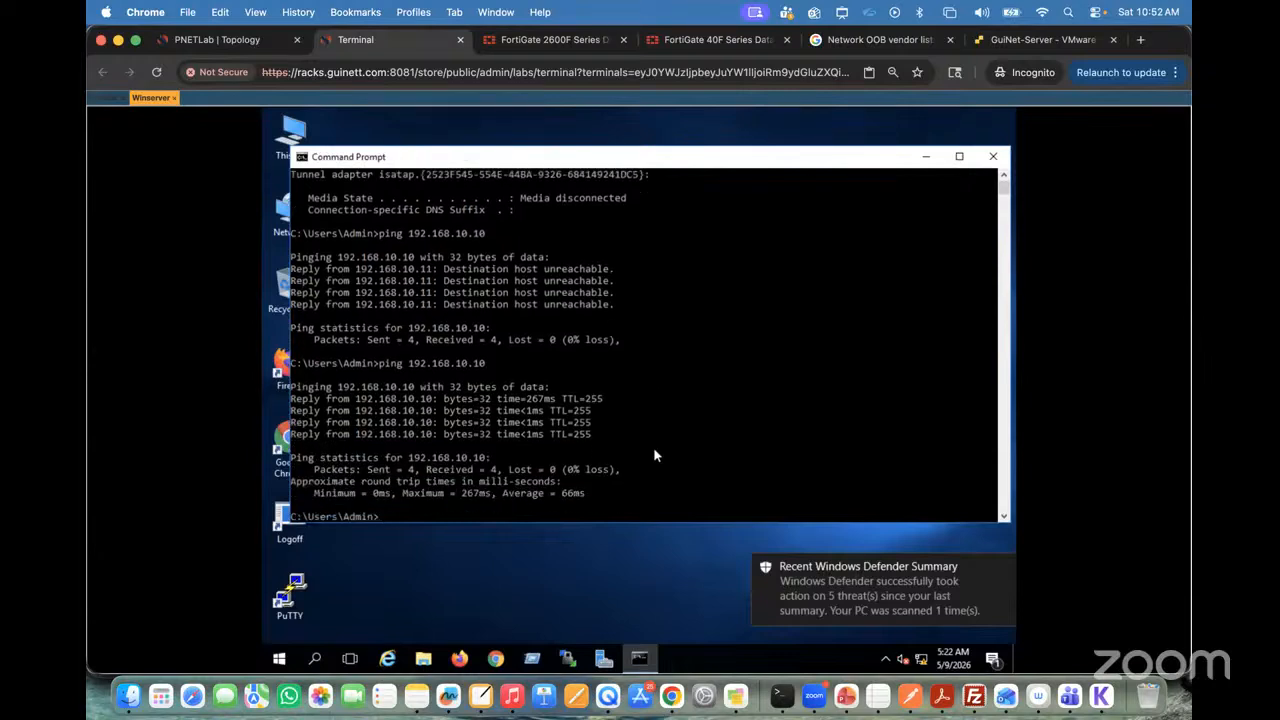
{"action": "key", "text": "Return"}
{"action": "left_click", "coordinate": [496, 660]}
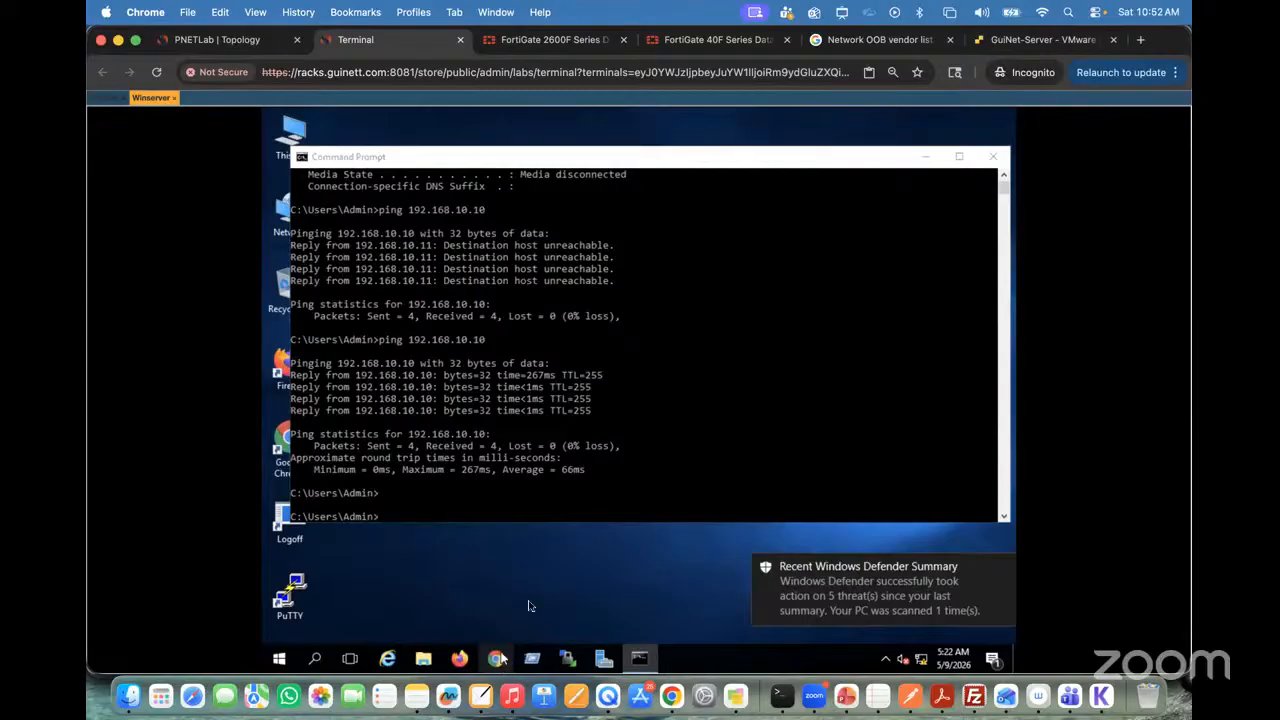
{"action": "left_click", "coordinate": [1004, 569]}
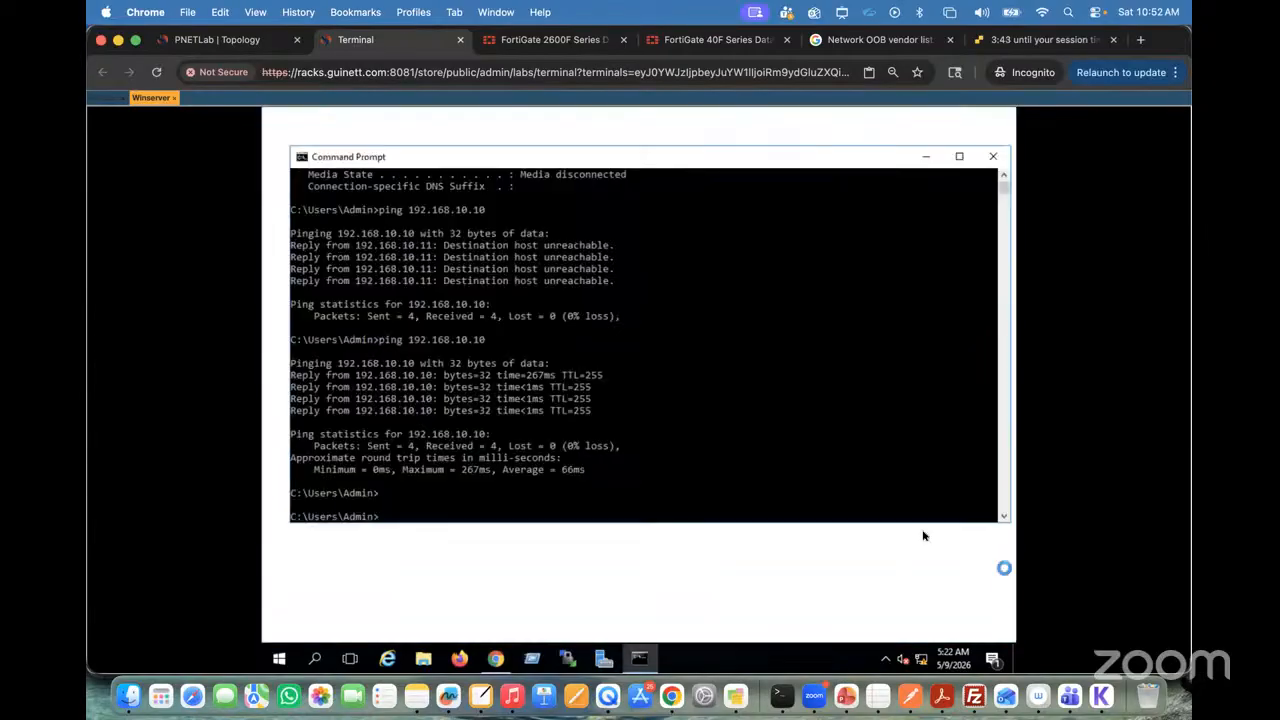
{"action": "left_click", "coordinate": [926, 156]}
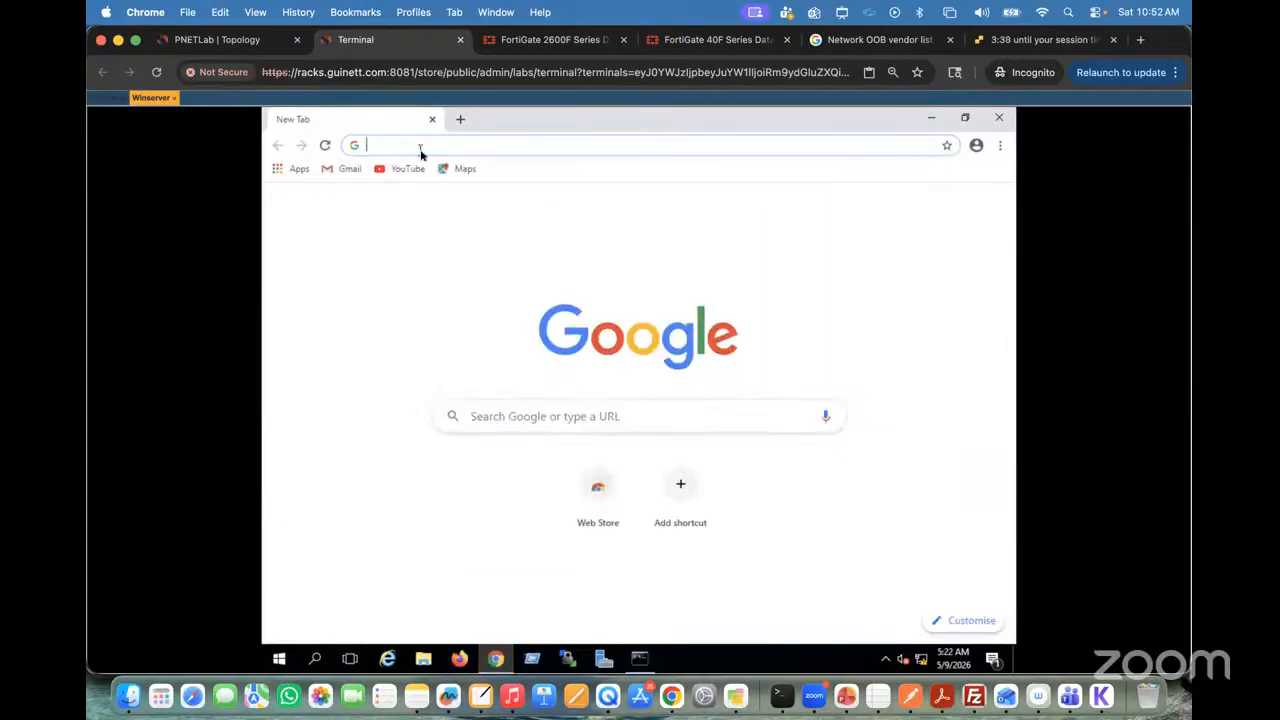
{"action": "type", "text": "htt"}
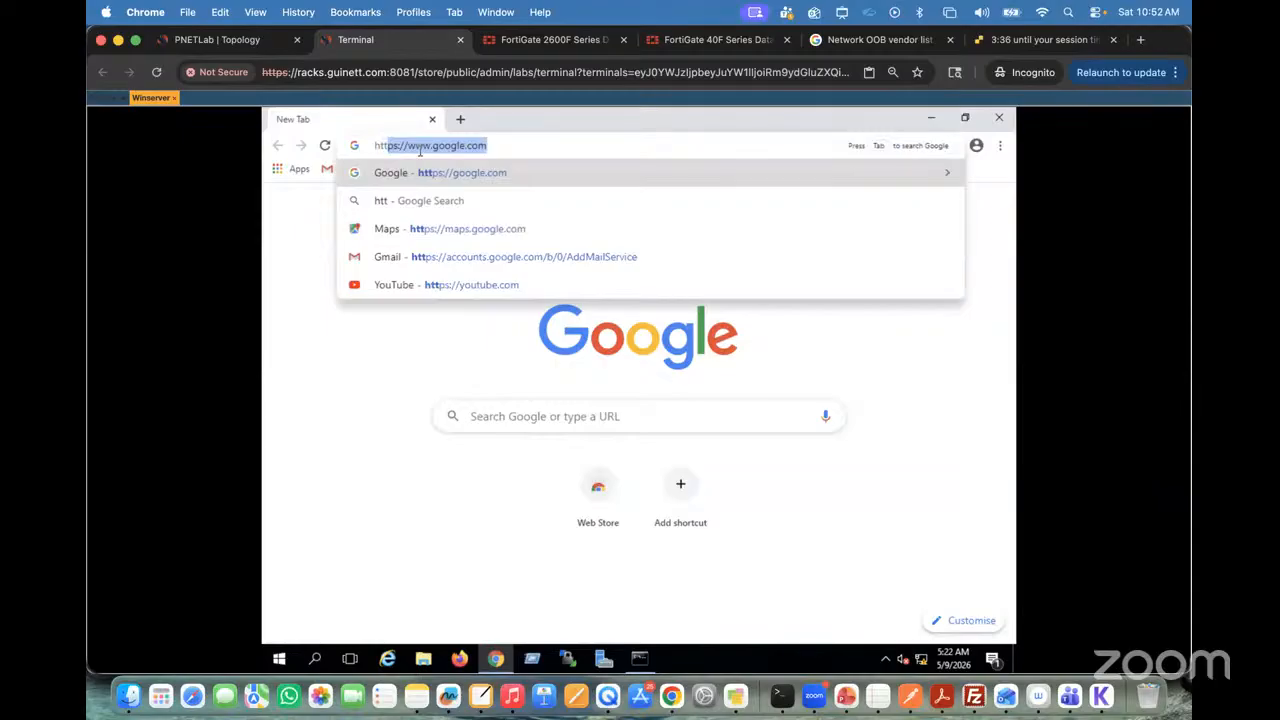
{"action": "type", "text": "p:"}
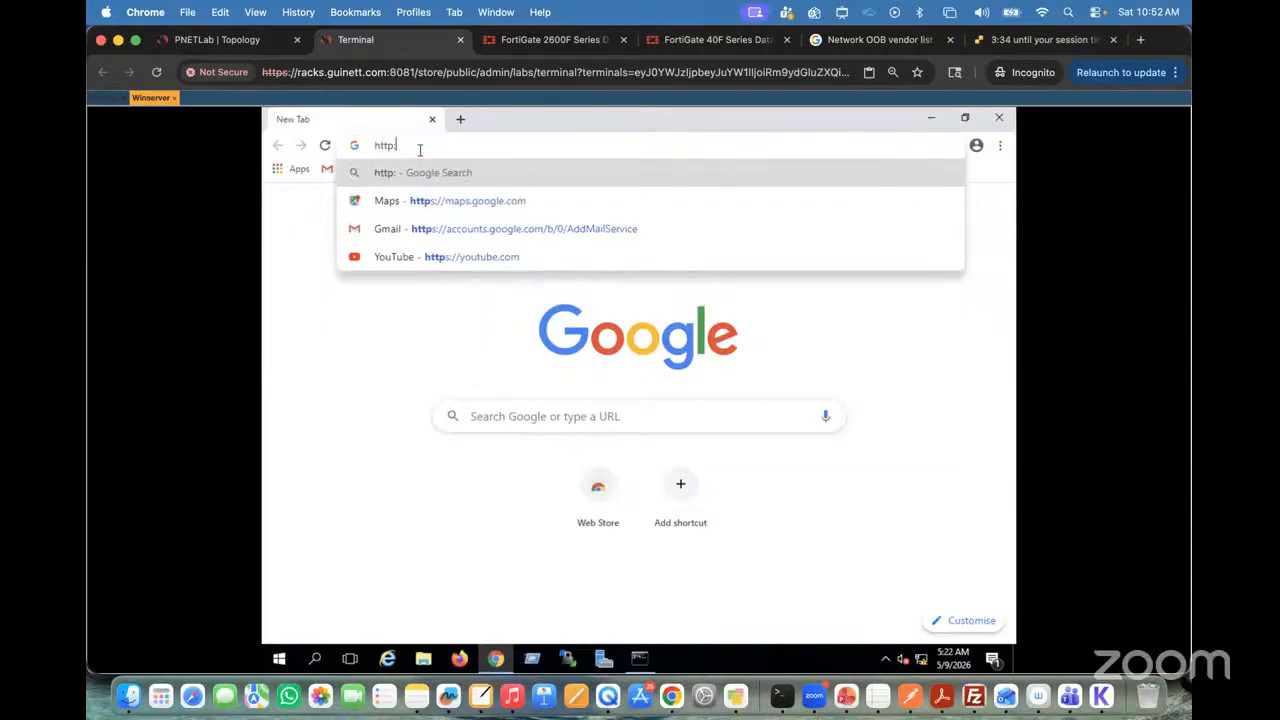
{"action": "type", "text": "//192"}
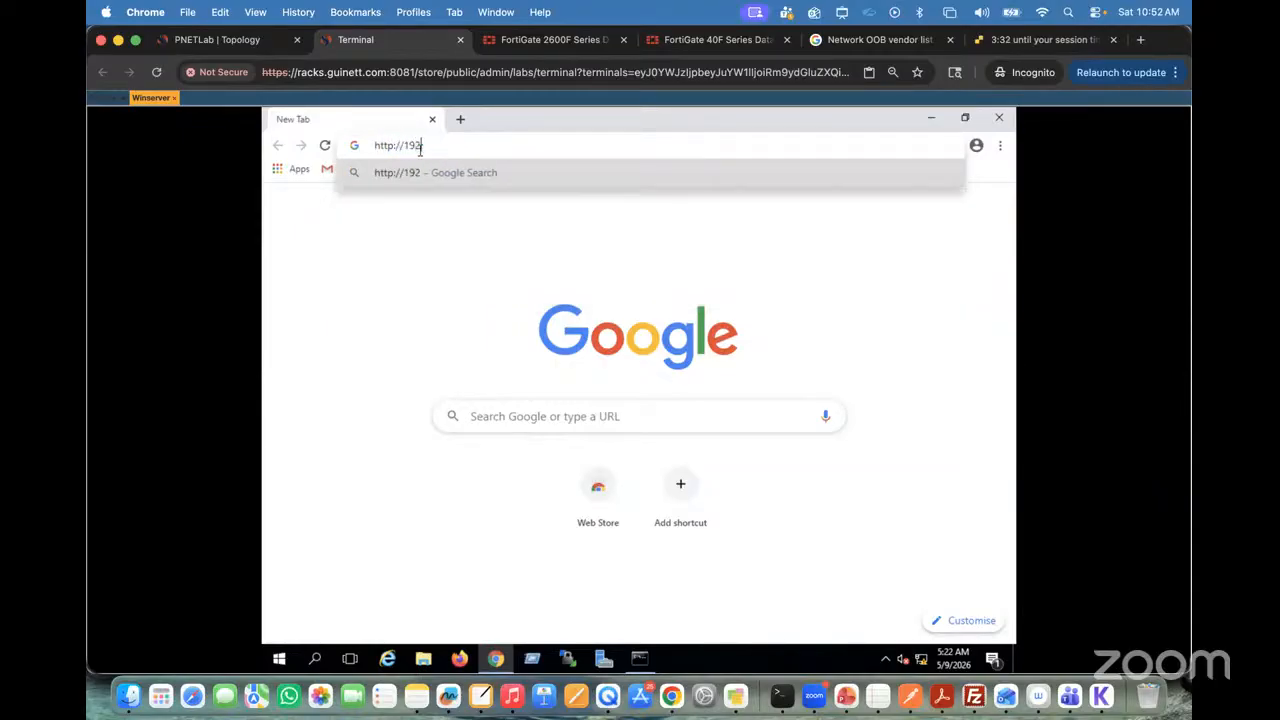
{"action": "type", "text": ".168.10"}
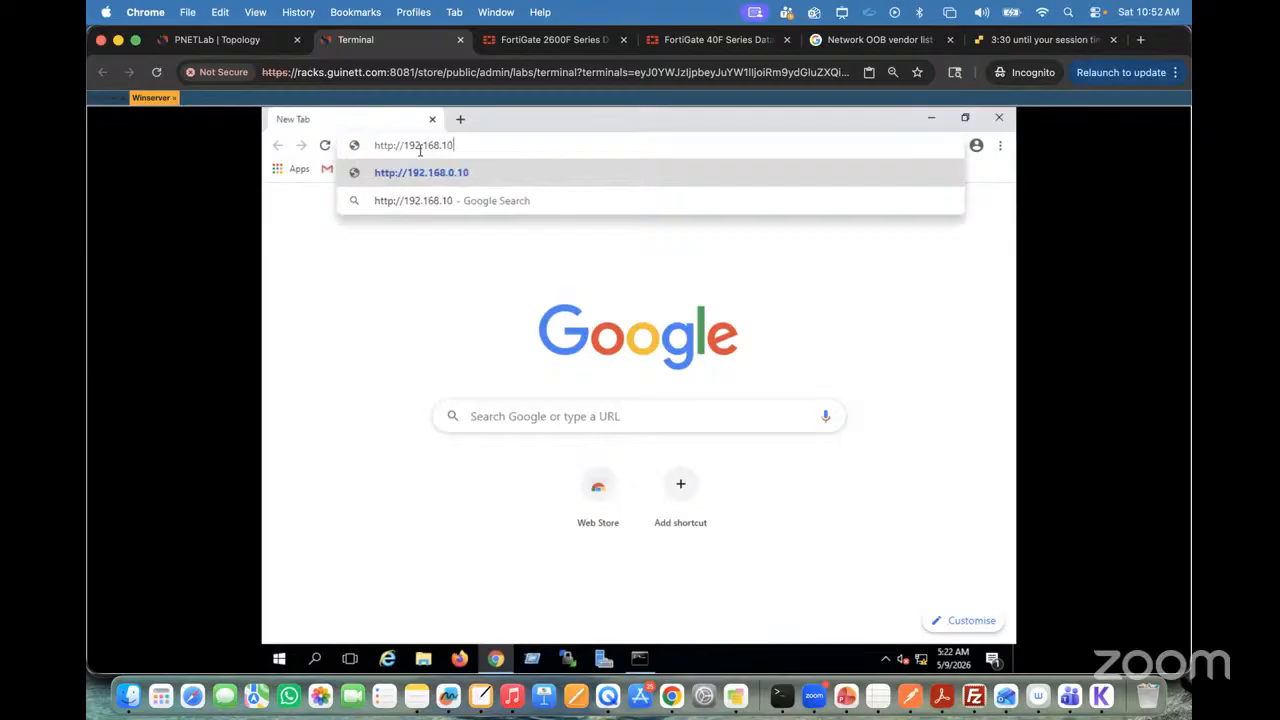
{"action": "type", "text": ".10"}
{"action": "key", "text": "Return"}
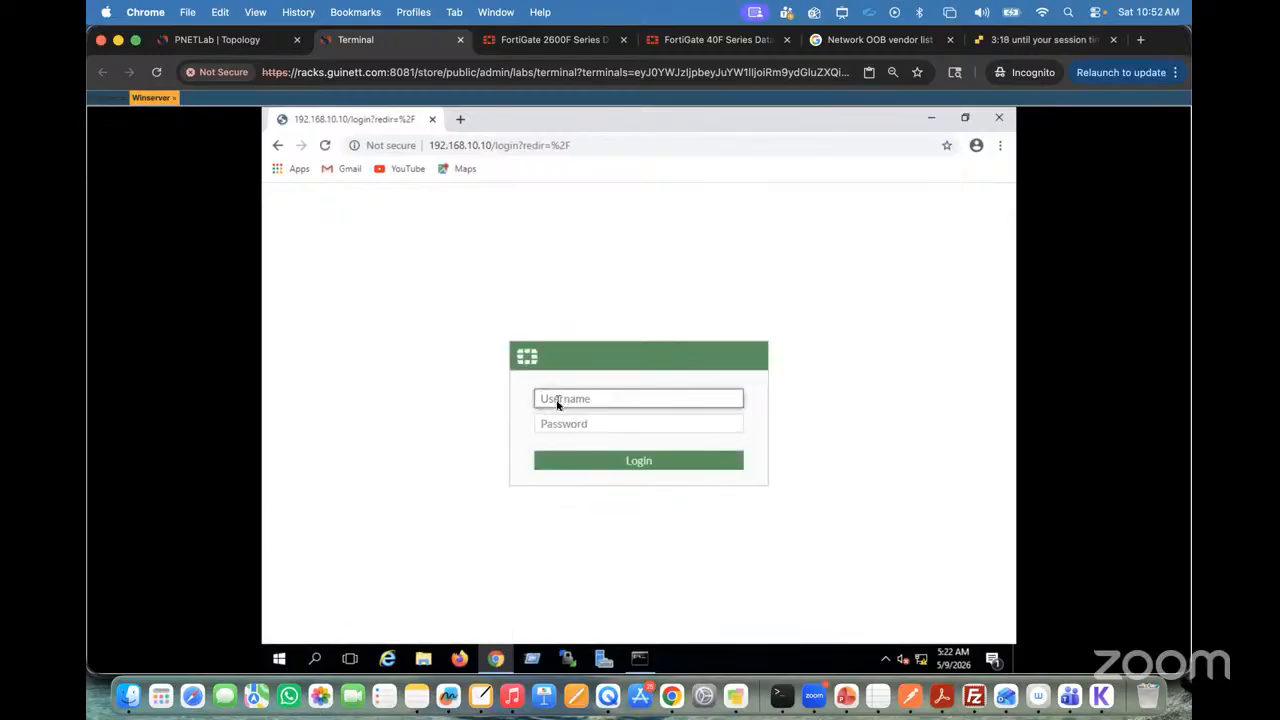
Step: Log in to the FortiGate web interface as admin with the account password
{"action": "type", "text": "admin"}
{"action": "left_click", "coordinate": [556, 424]}
{"action": "type", "text": "••••"}
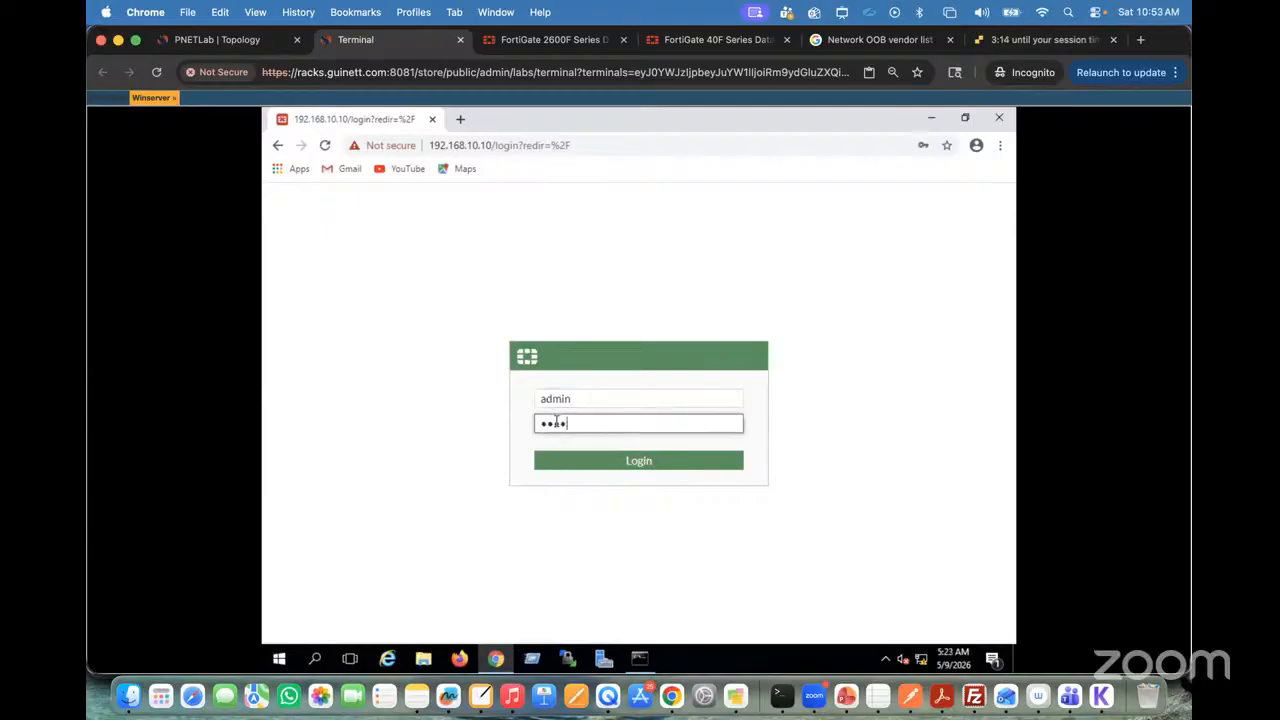
{"action": "type", "text": "•"}
{"action": "key", "text": "Return"}
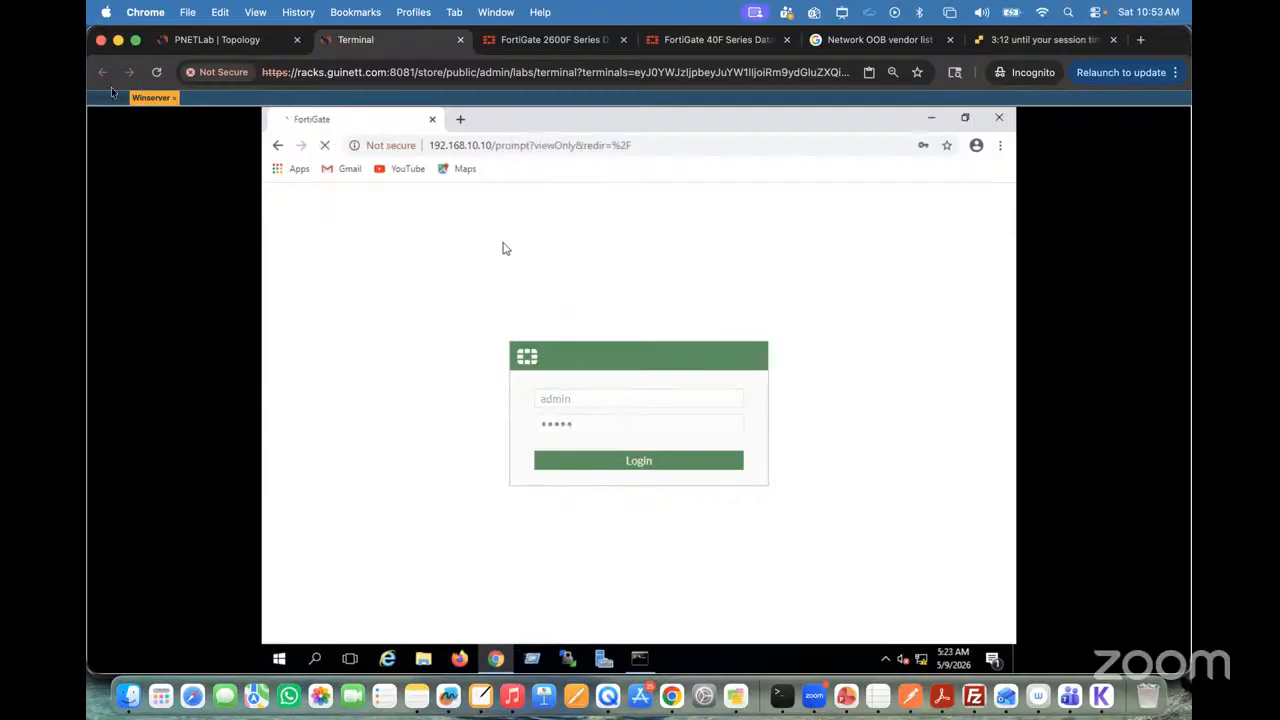
Step: Switch to the Fortinet console and examine the http and https entries in port1's allowaccess line
{"action": "left_click", "coordinate": [105, 98]}
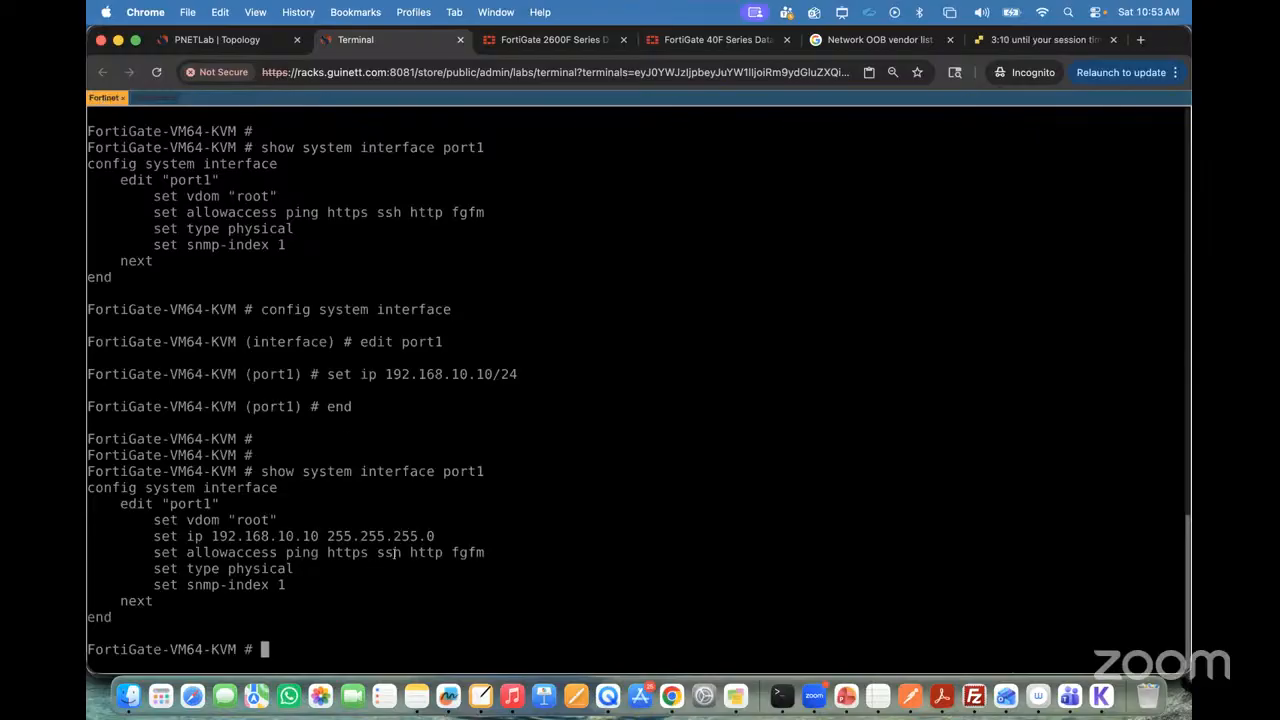
{"action": "double_click", "coordinate": [432, 552]}
{"action": "left_click_drag", "start_coordinate": [360, 552], "coordinate": [316, 552]}
{"action": "left_click", "coordinate": [333, 556]}
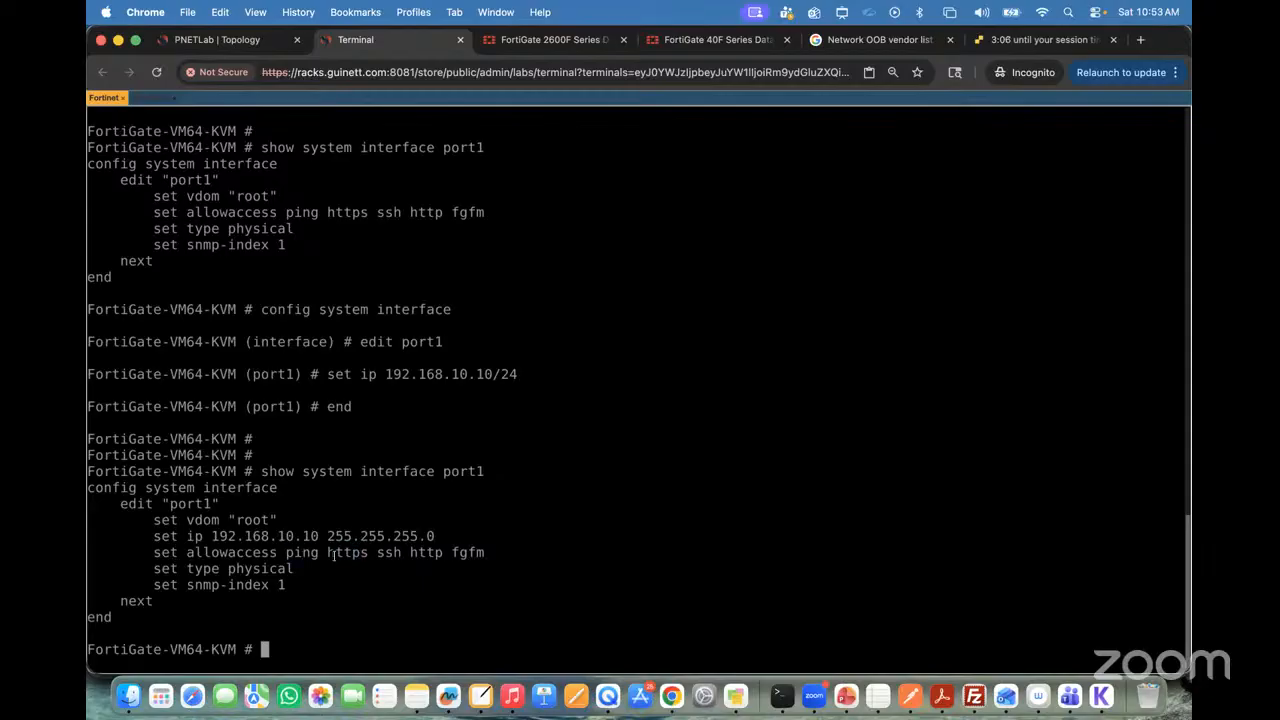
Step: Return to the Winserver console, postpone the FortiGate setup and dismiss the FortiOS 7.0.0 overview
{"action": "left_click", "coordinate": [152, 97]}
{"action": "left_click", "coordinate": [935, 391]}
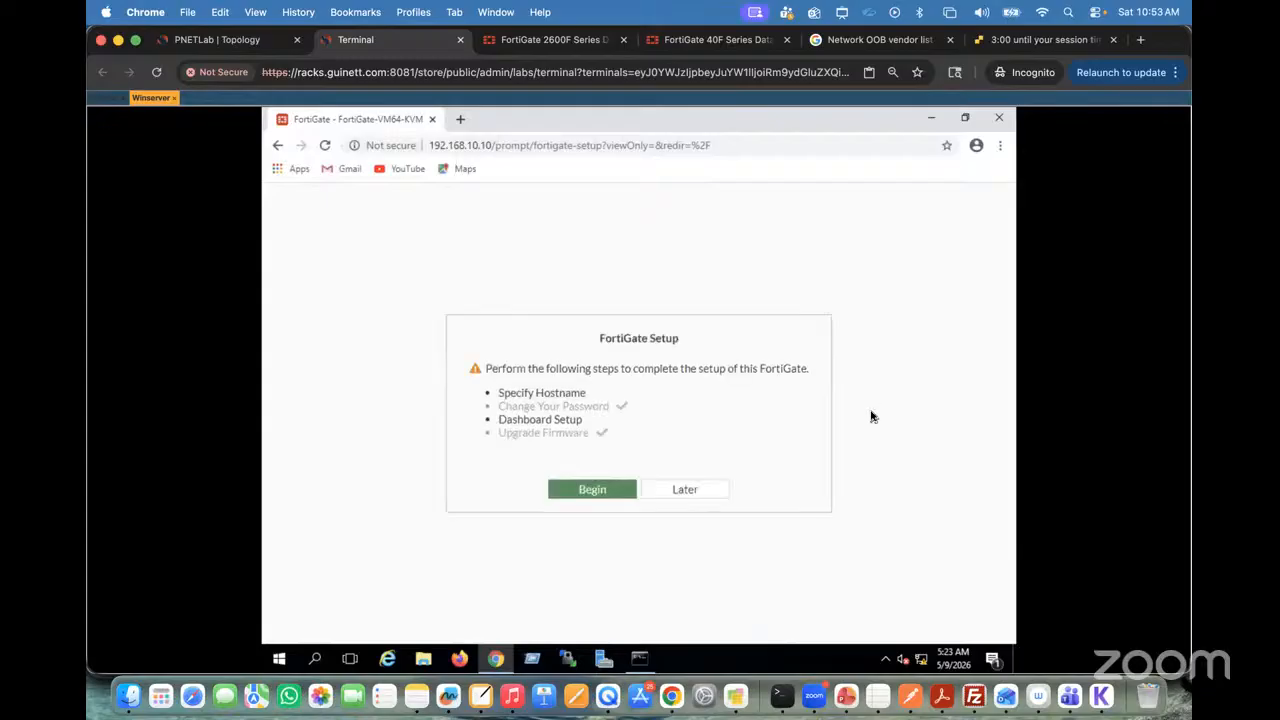
{"action": "left_click", "coordinate": [686, 492]}
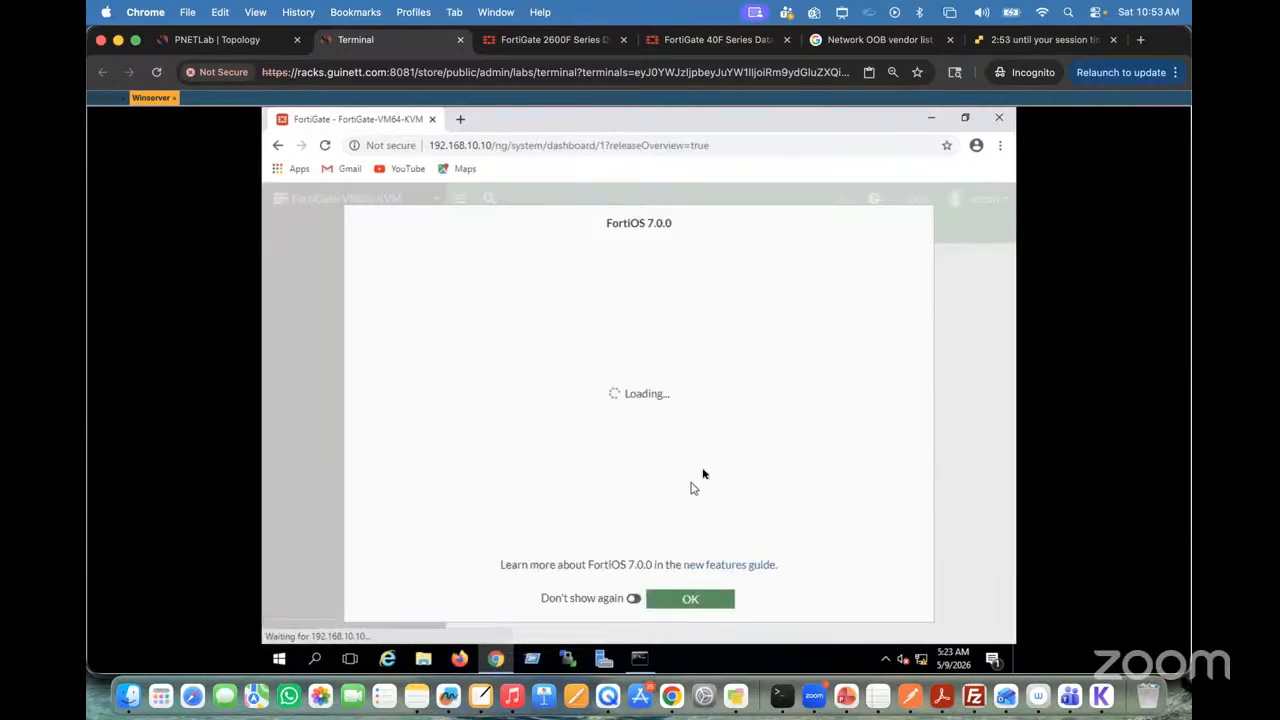
{"action": "left_click", "coordinate": [687, 607]}
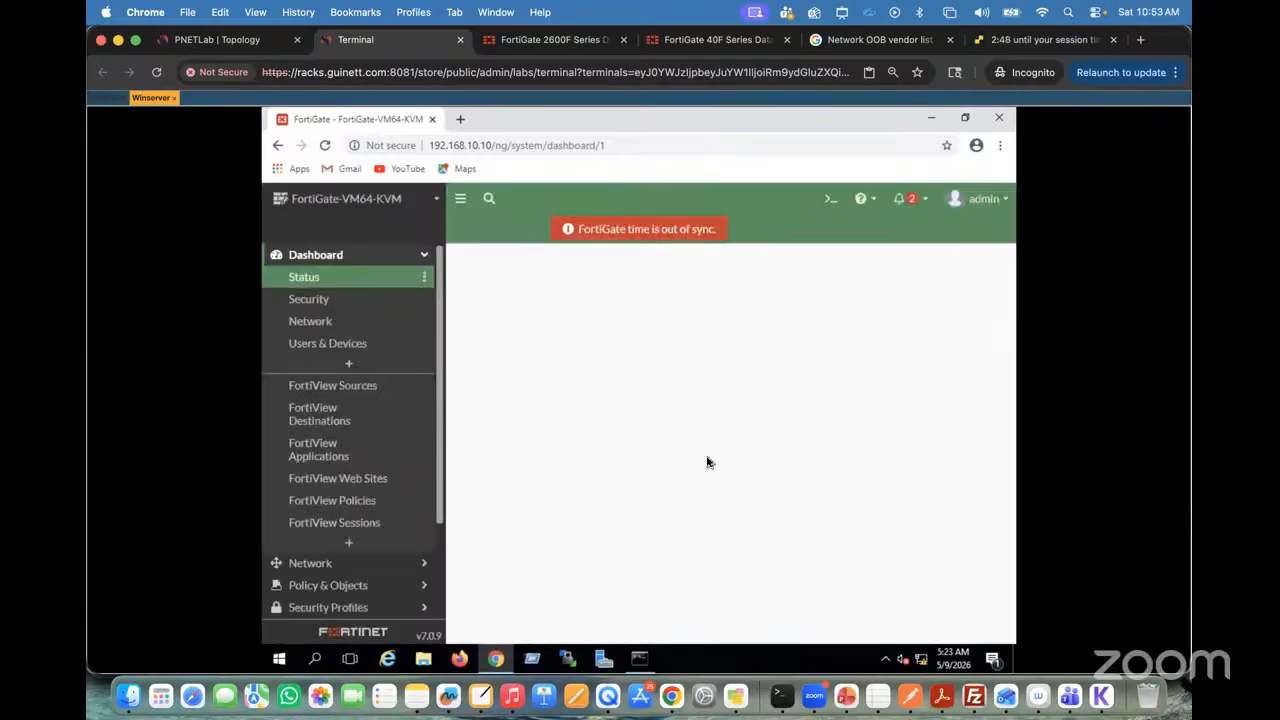
Step: Browse the FortiGate's Security Profiles, Policy & Objects and Network sections, and examine the Dashboard Status widgets
{"action": "left_click", "coordinate": [325, 569]}
{"action": "left_click", "coordinate": [325, 569]}
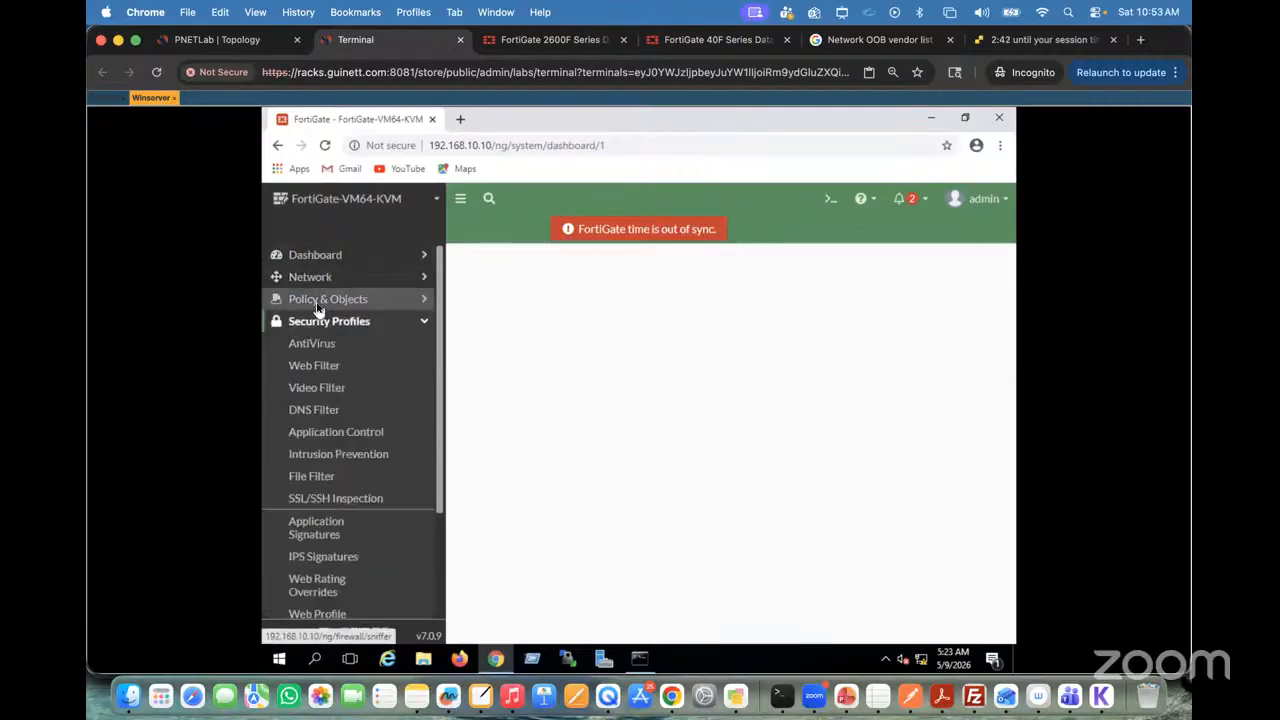
{"action": "left_click", "coordinate": [318, 301]}
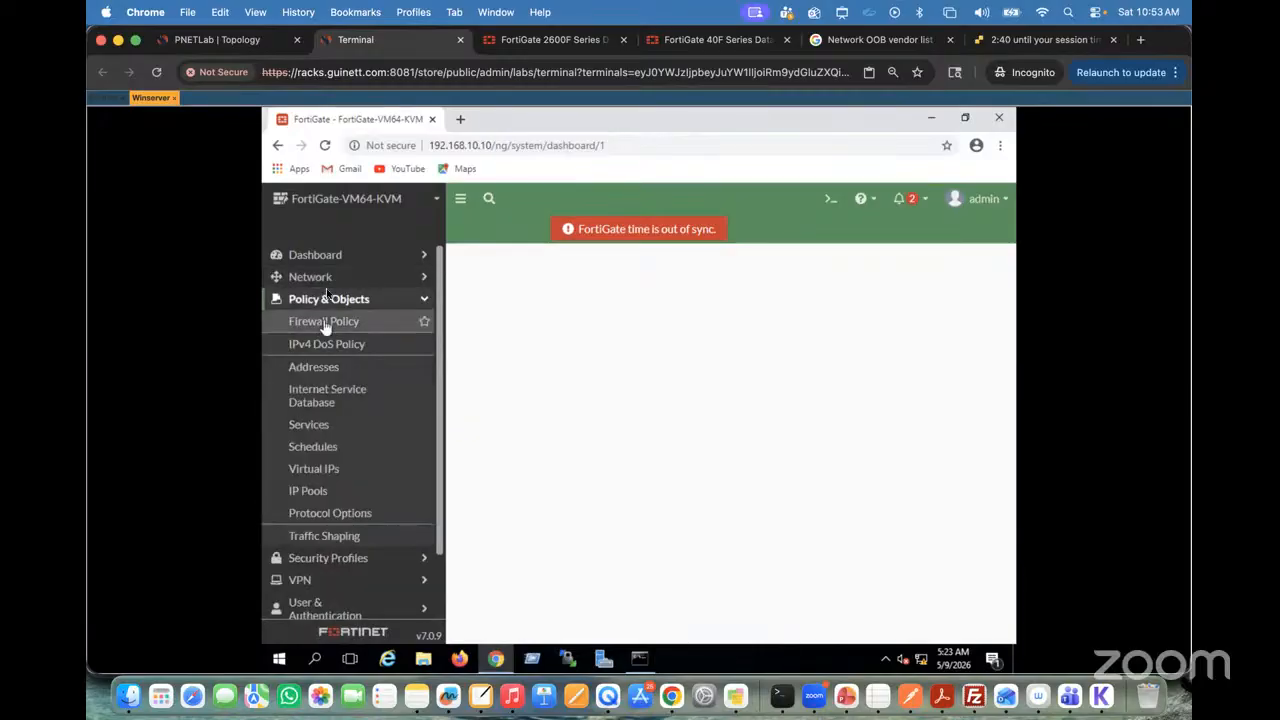
{"action": "left_click", "coordinate": [322, 280]}
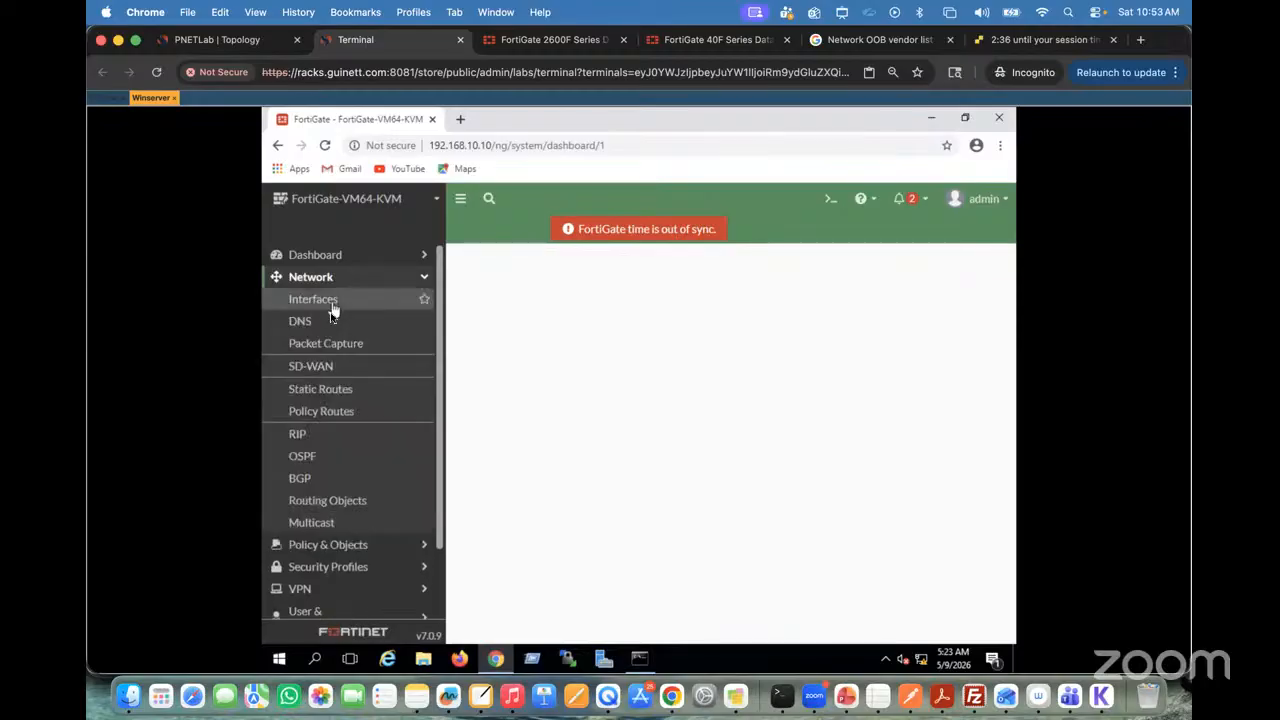
{"action": "left_click", "coordinate": [322, 258]}
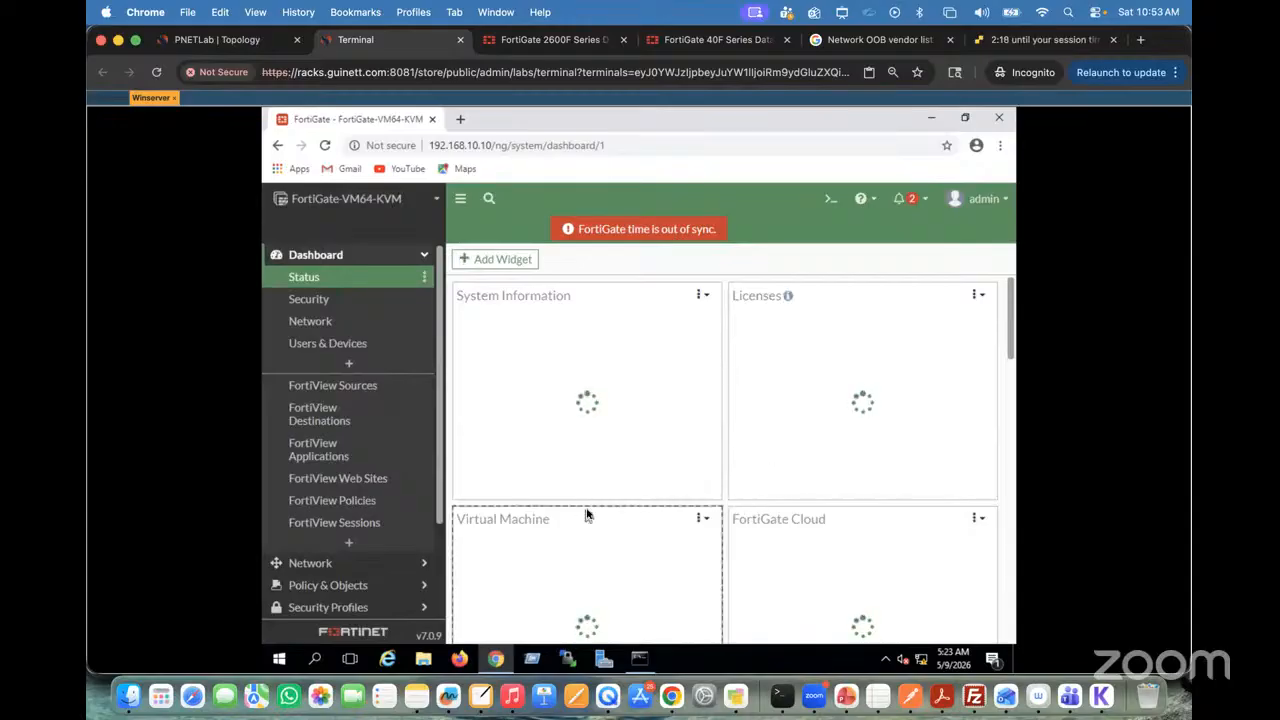
{"action": "scroll", "coordinate": [587, 513], "scroll_direction": "down", "scroll_amount": 10}
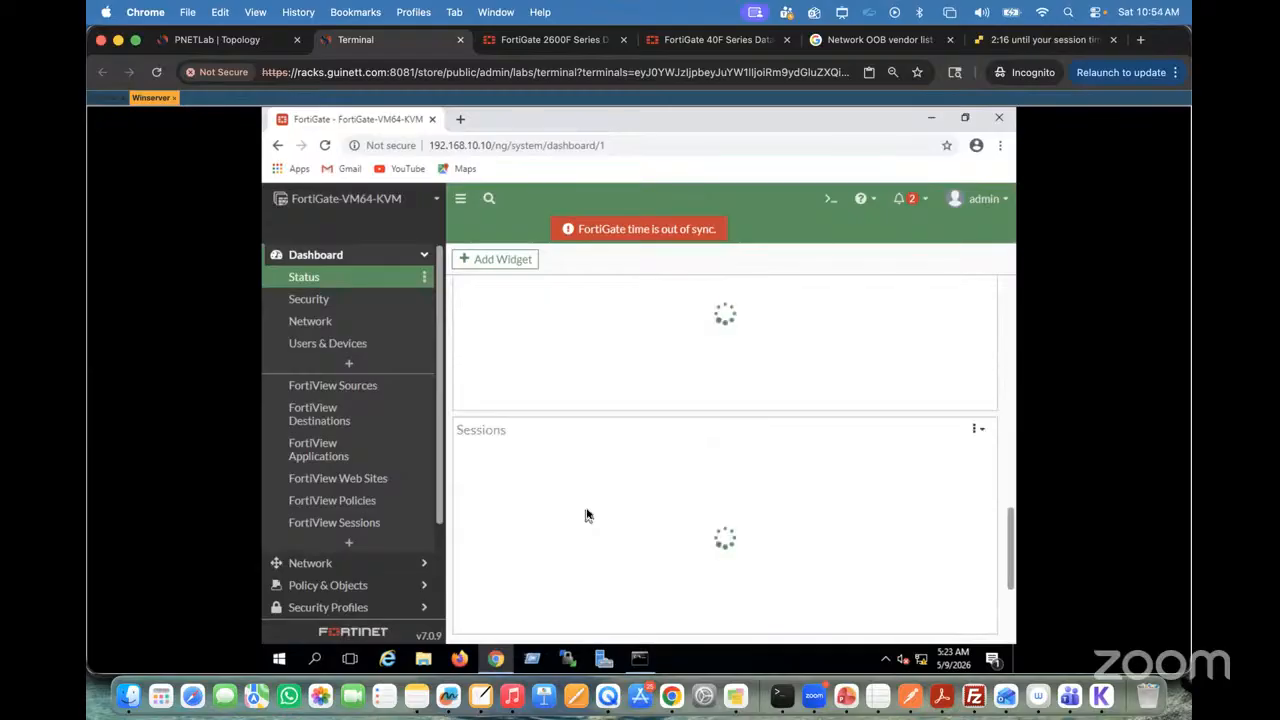
{"action": "scroll", "coordinate": [587, 513], "scroll_direction": "up", "scroll_amount": 10}
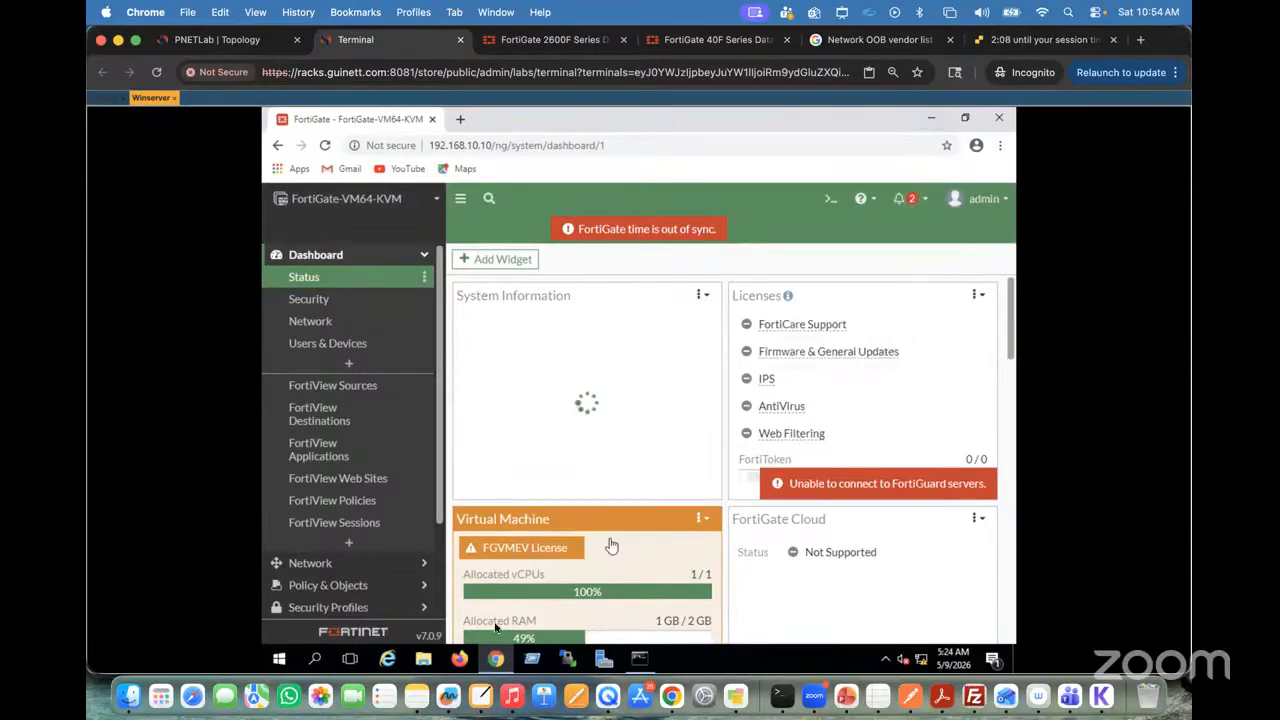
Step: Launch PuTTY on Winserver with the browser minimized, and close the extra PuTTY Configuration window
{"action": "left_click", "coordinate": [316, 663]}
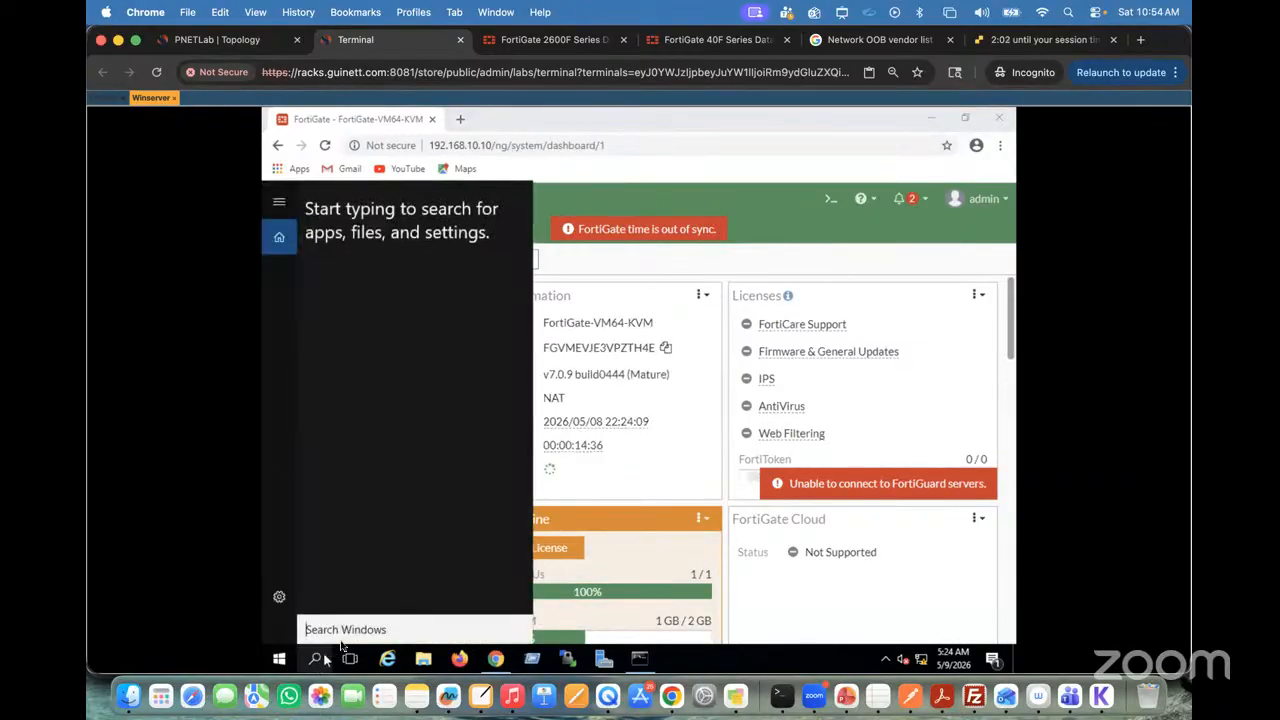
{"action": "type", "text": "pu"}
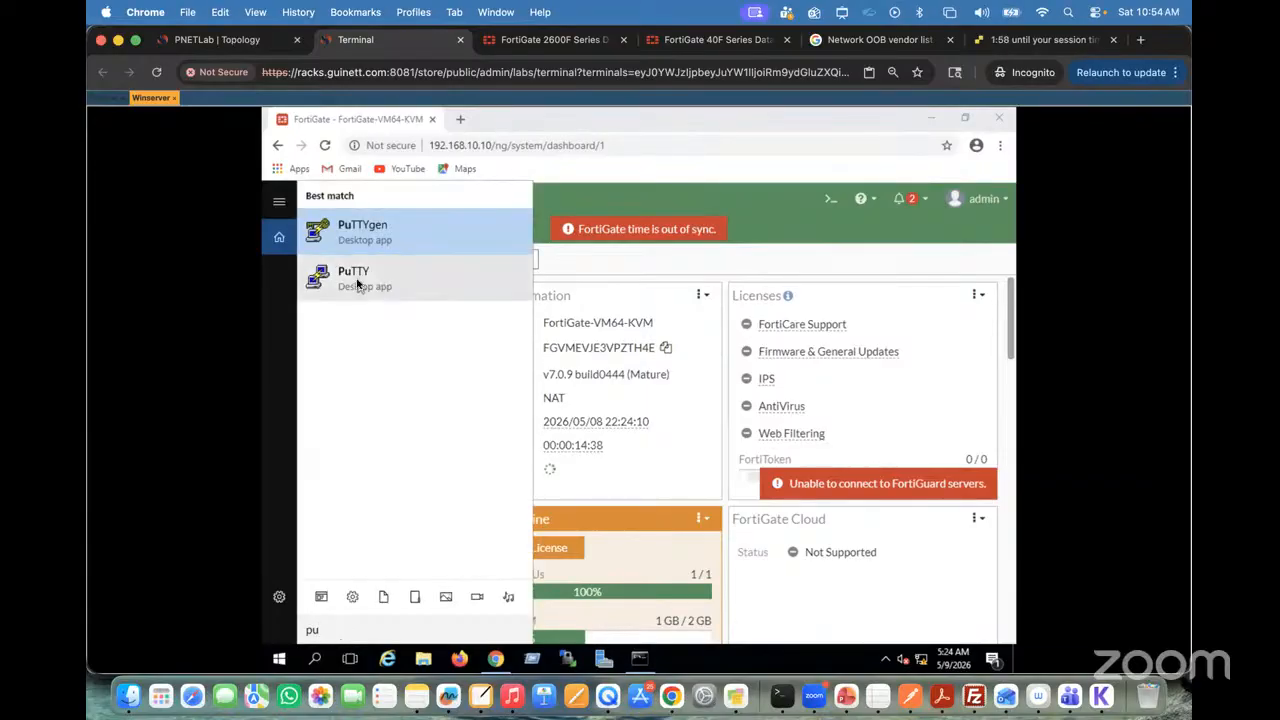
{"action": "left_click", "coordinate": [357, 284]}
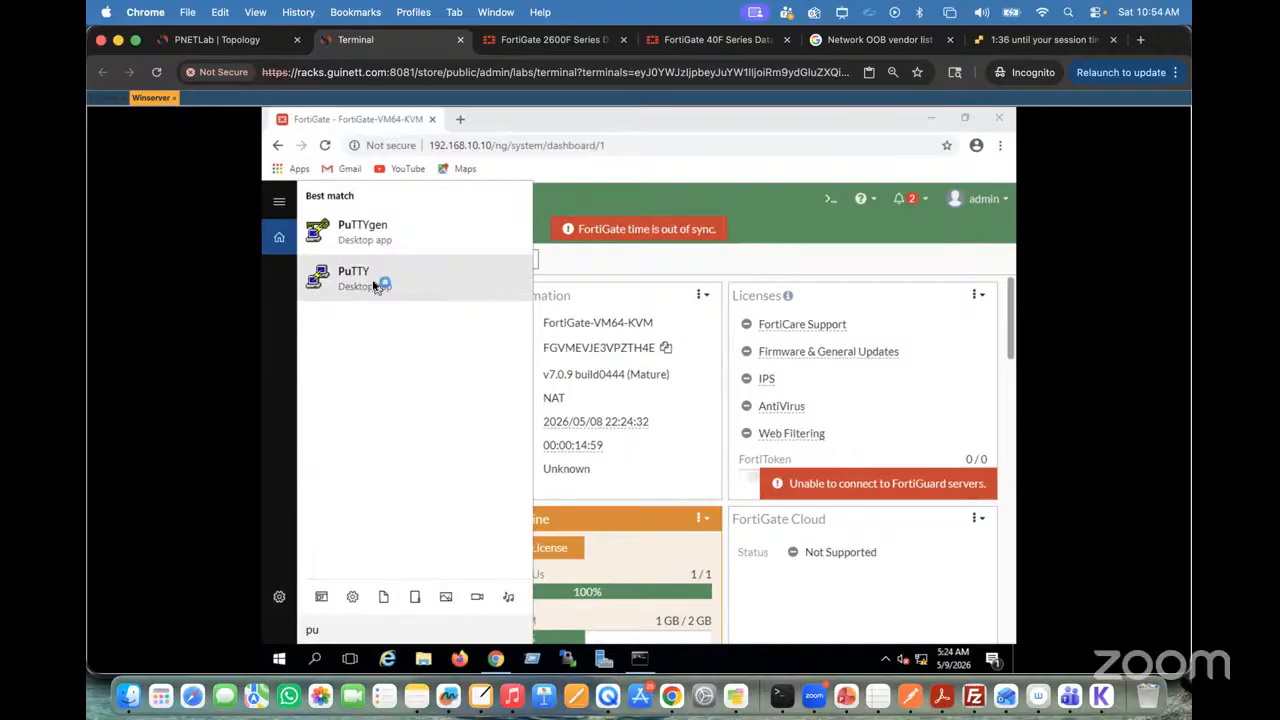
{"action": "left_click", "coordinate": [703, 176]}
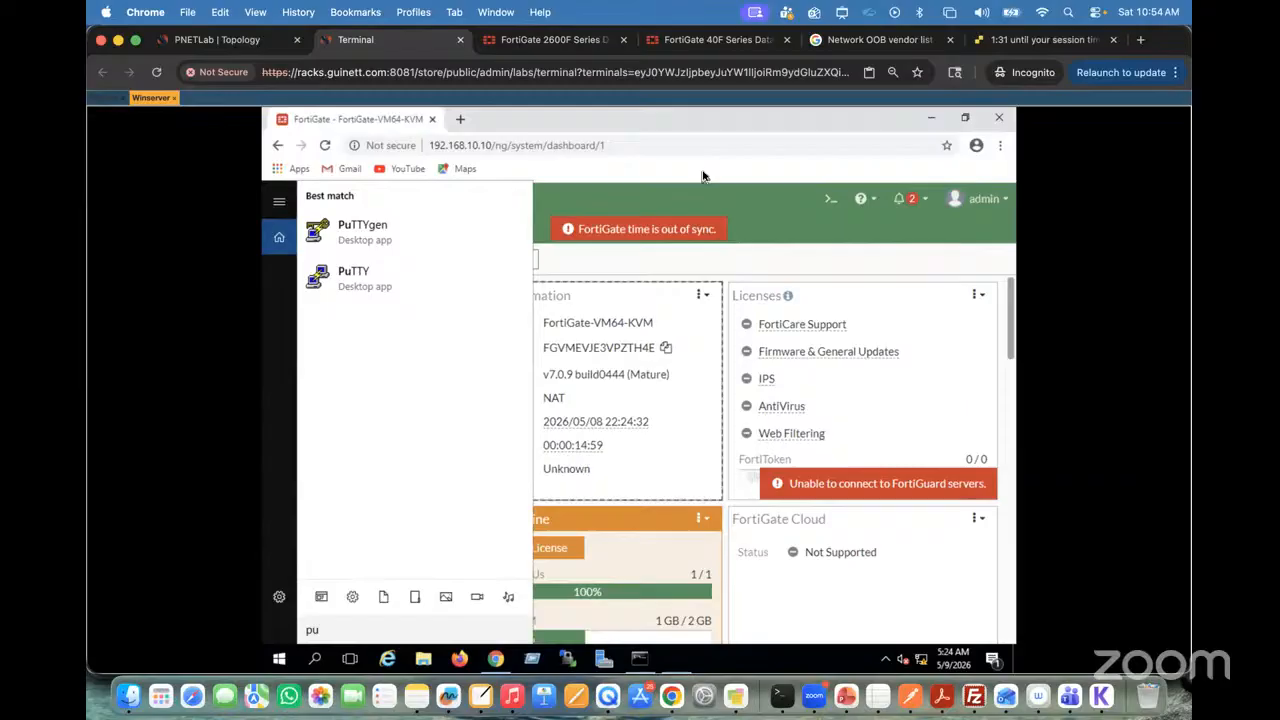
{"action": "left_click", "coordinate": [931, 118]}
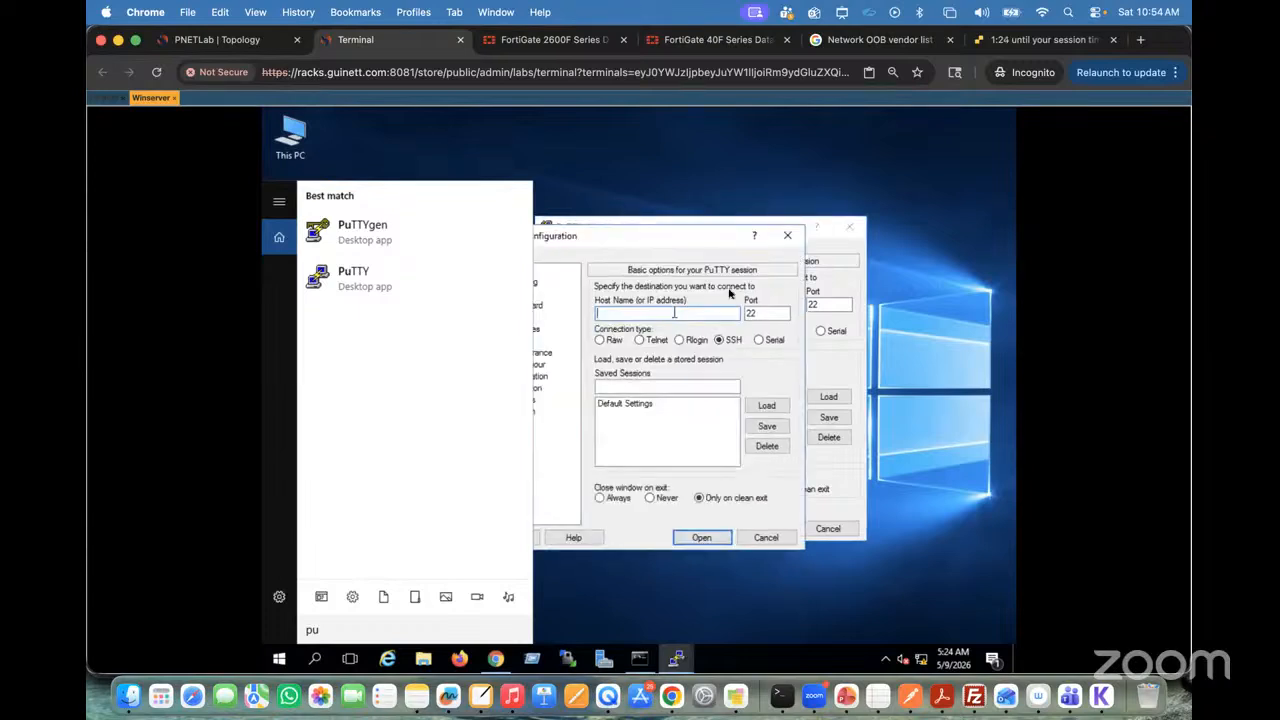
{"action": "left_click", "coordinate": [790, 237]}
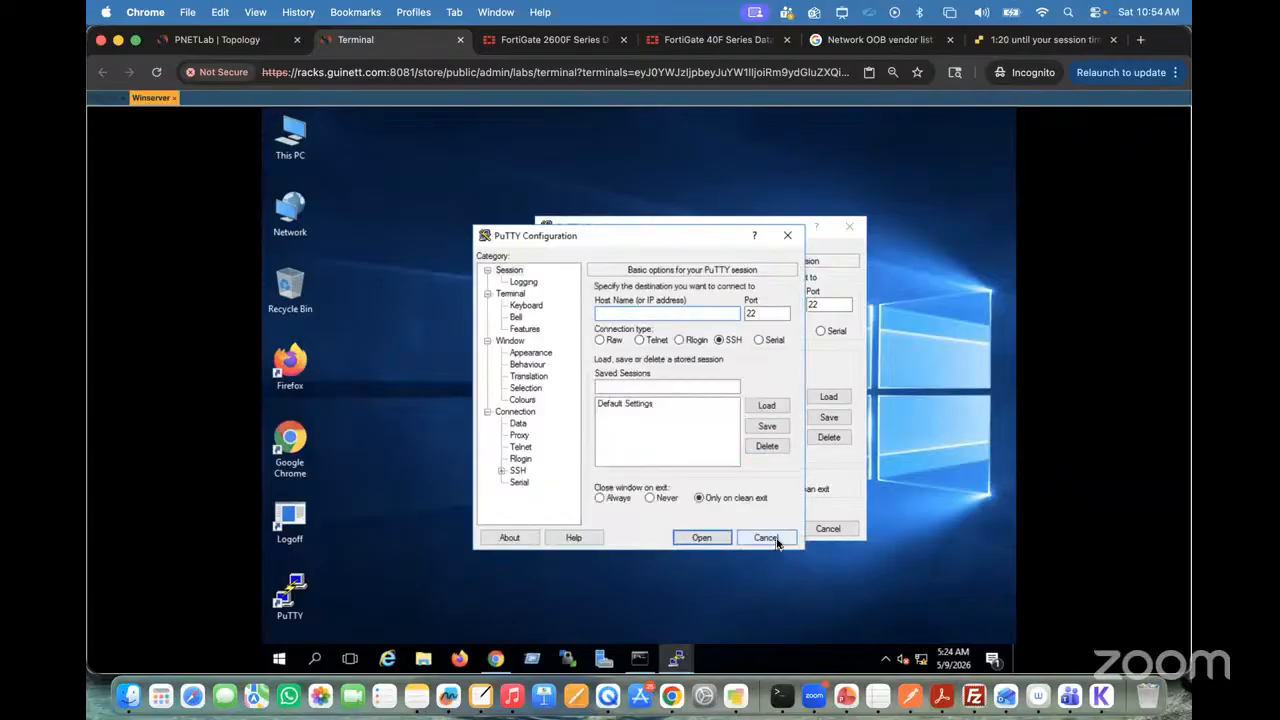
{"action": "left_click", "coordinate": [822, 530]}
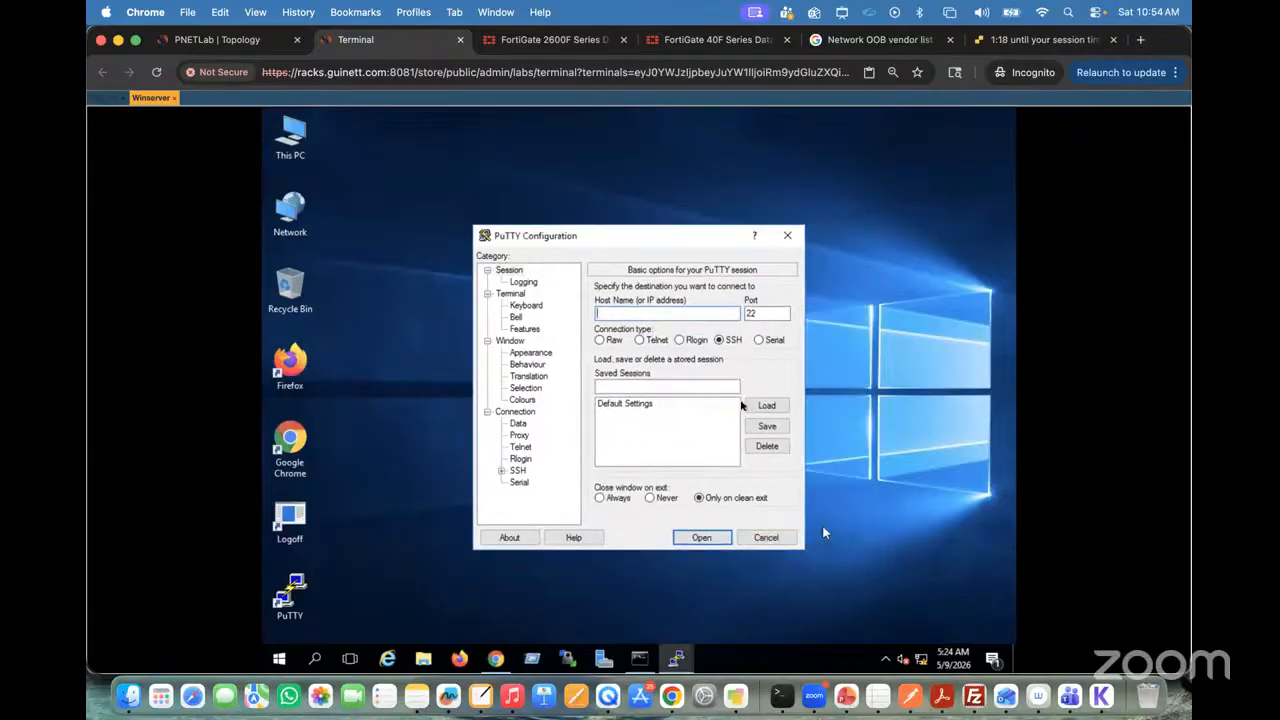
Step: Open an SSH session to 192.168.10.10 on port 22 and accept the server's host key into the cache
{"action": "left_click_drag", "start_coordinate": [641, 235], "coordinate": [626, 200]}
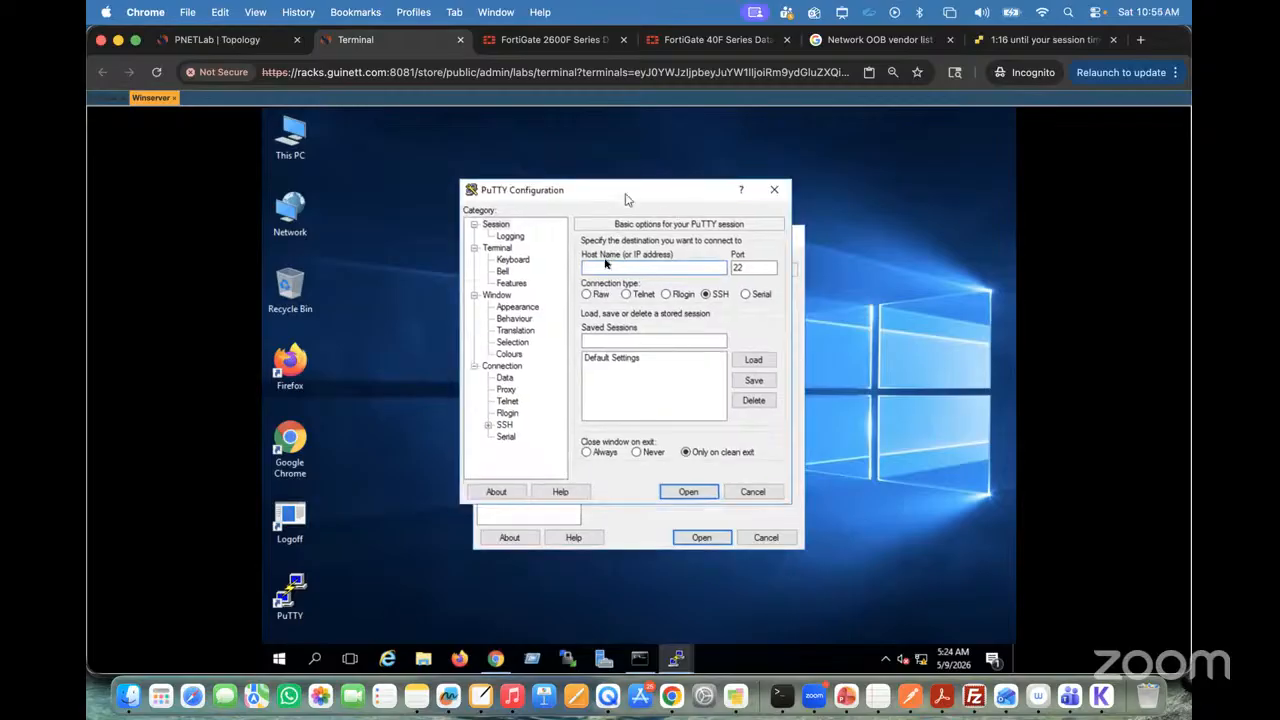
{"action": "type", "text": "192.168.10.10"}
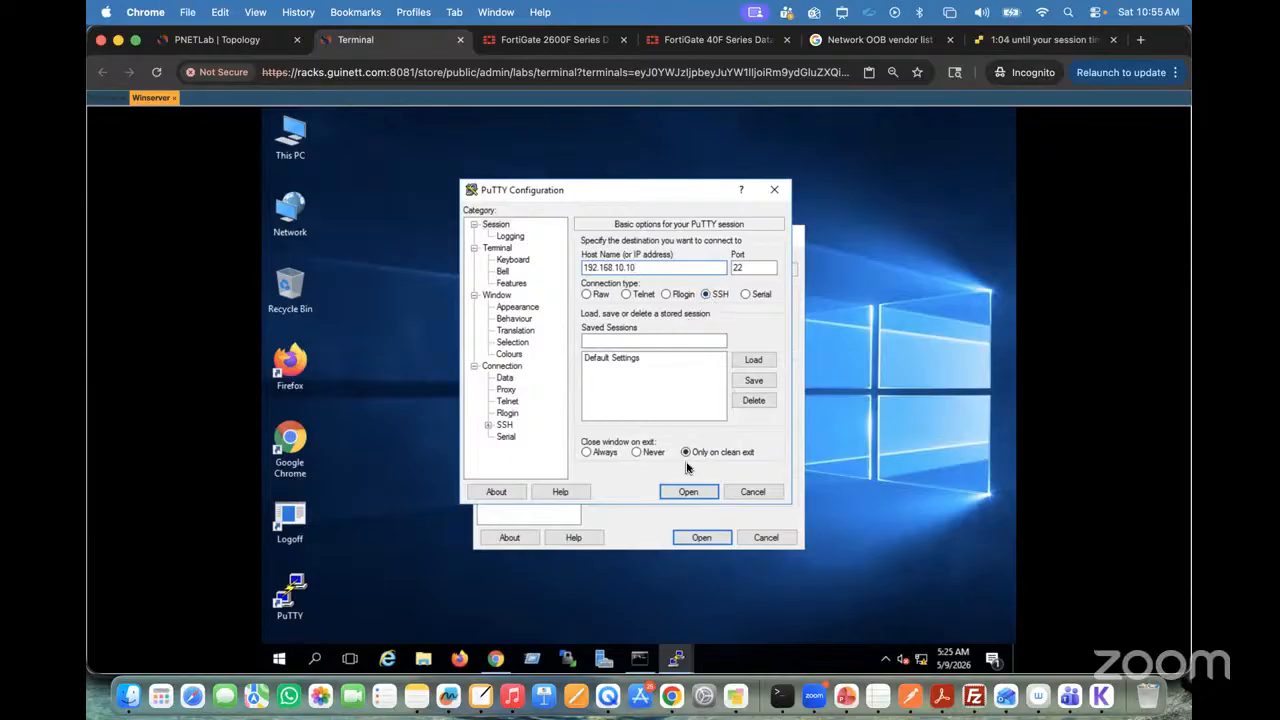
{"action": "left_click", "coordinate": [688, 493]}
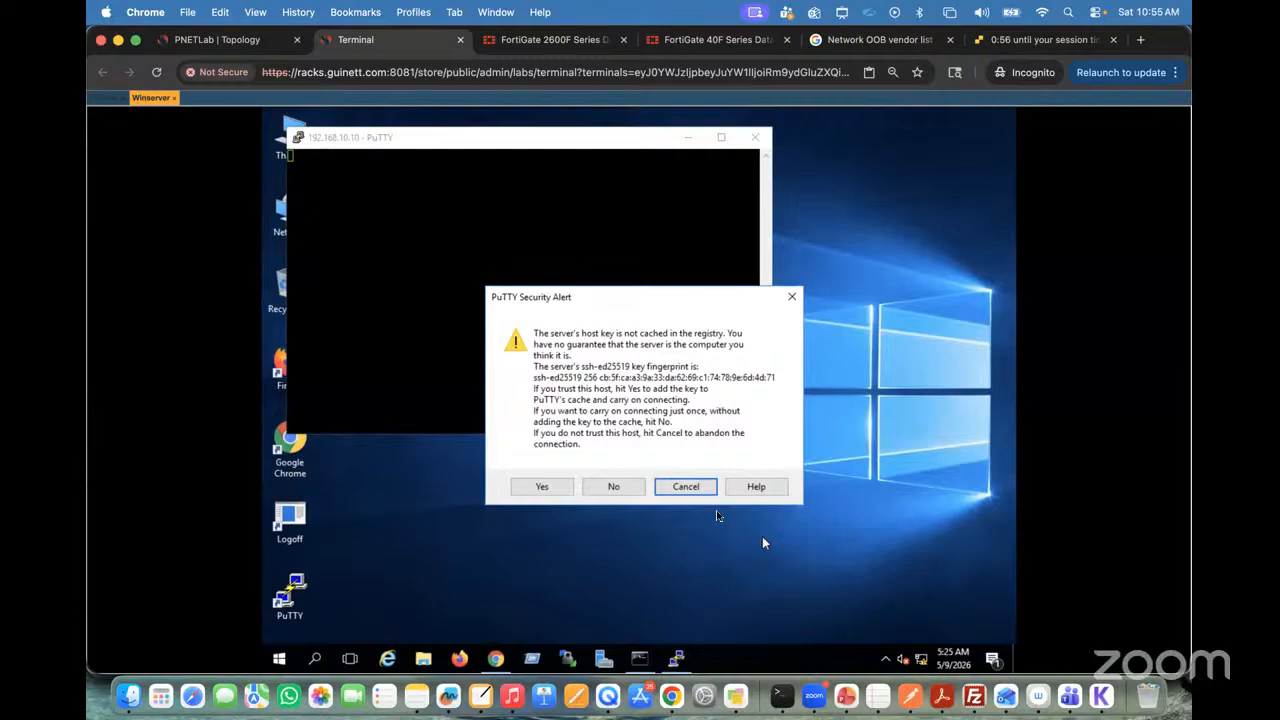
{"action": "left_click", "coordinate": [552, 490]}
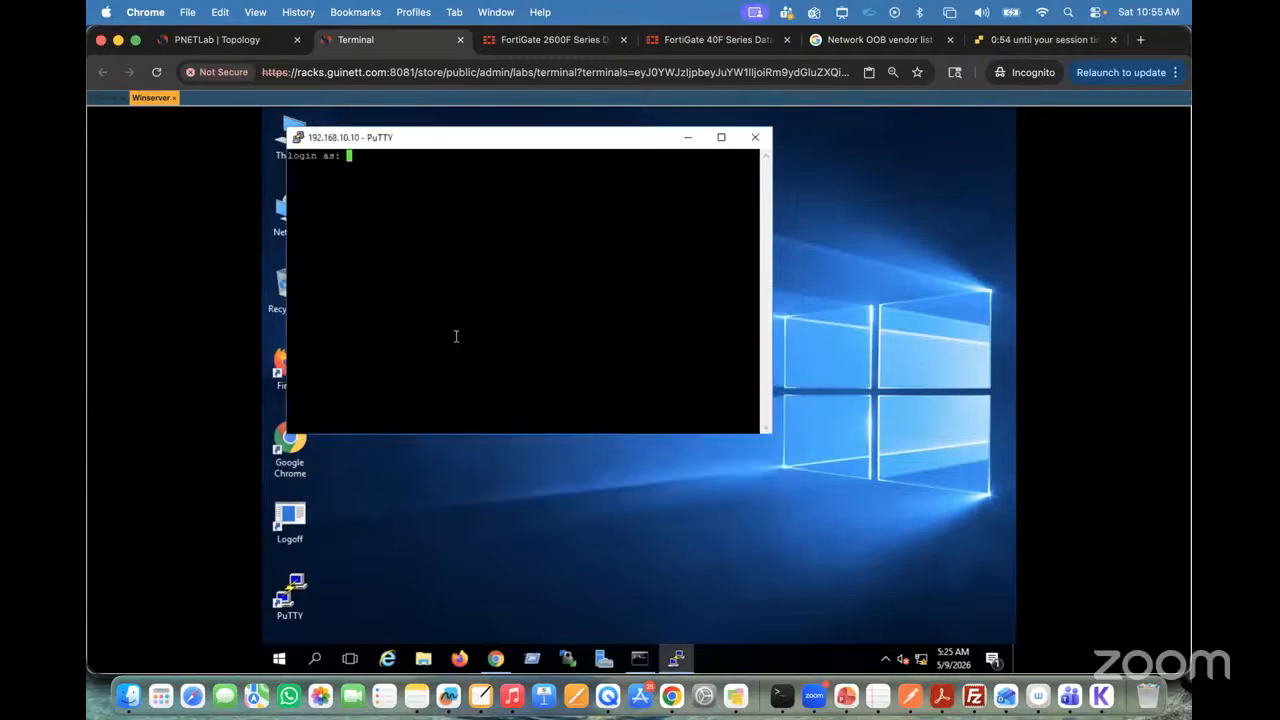
Step: Log in to the FortiGate SSH session as admin with the account password
{"action": "type", "text": "admin"}
{"action": "key", "text": "Return"}
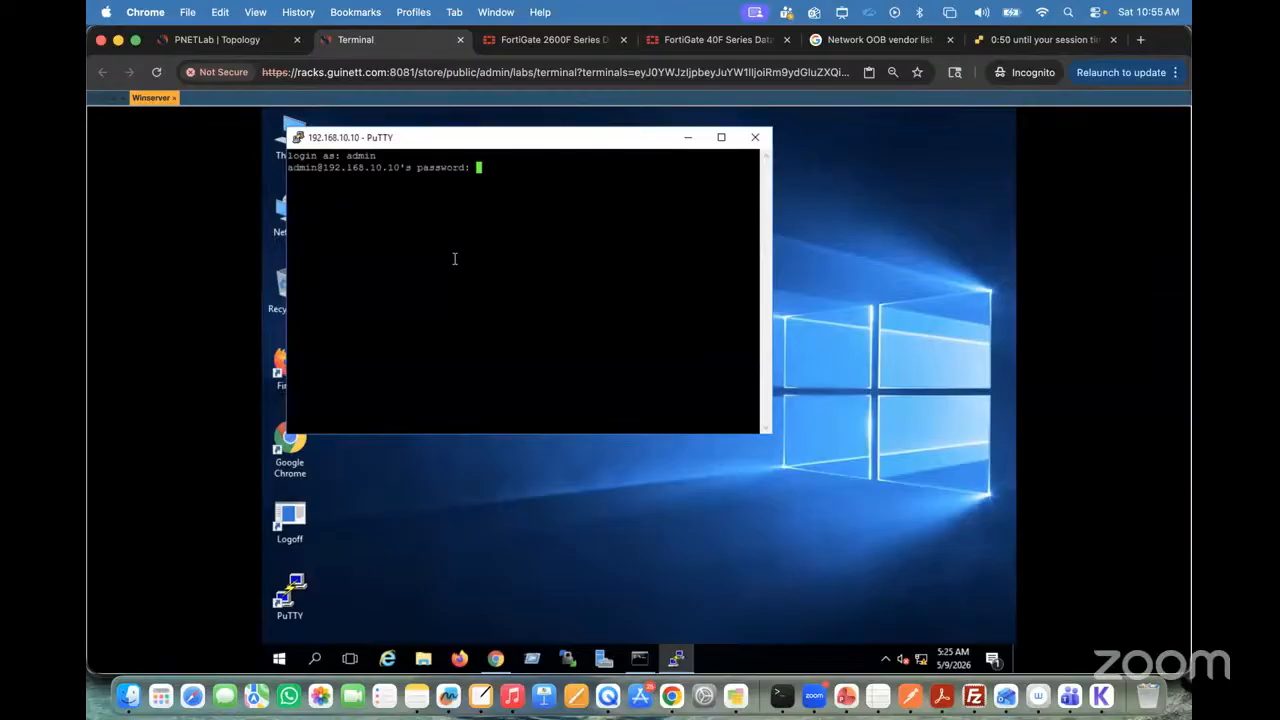
{"action": "key", "text": "Return"}
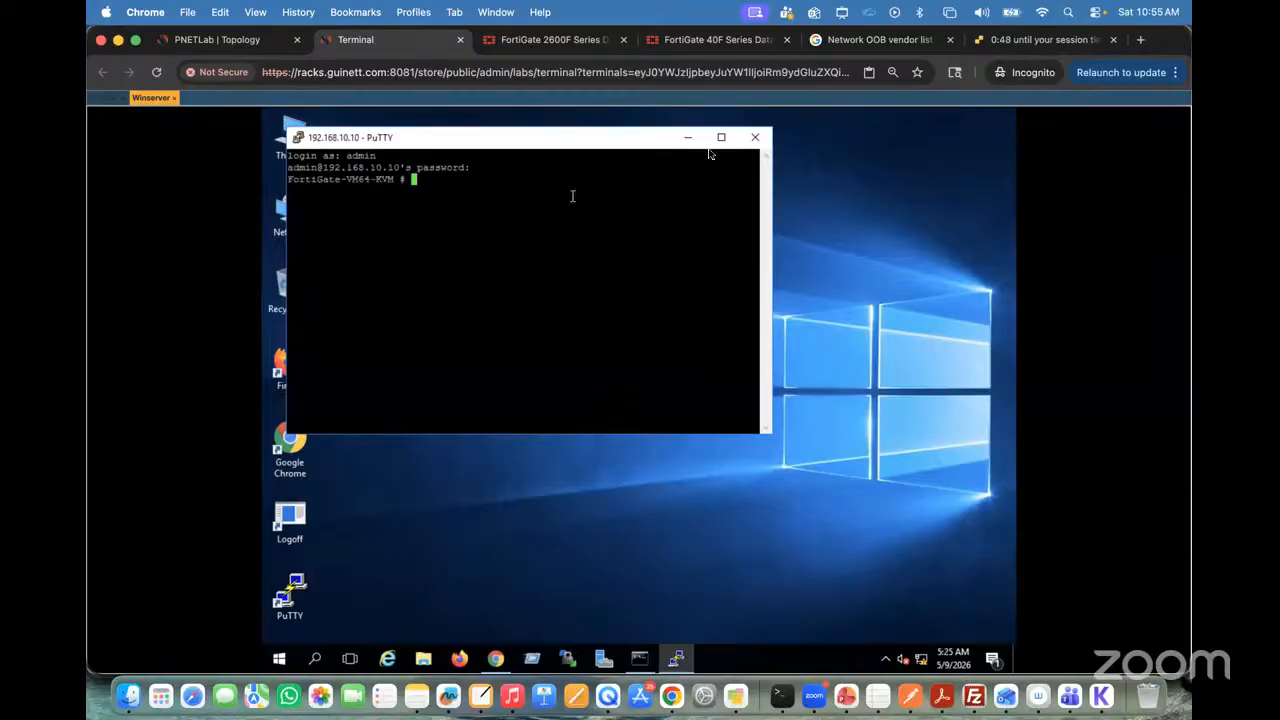
Step: Maximize the PuTTY session window and set its terminal font to 16-point Courier New
{"action": "double_click", "coordinate": [563, 137]}
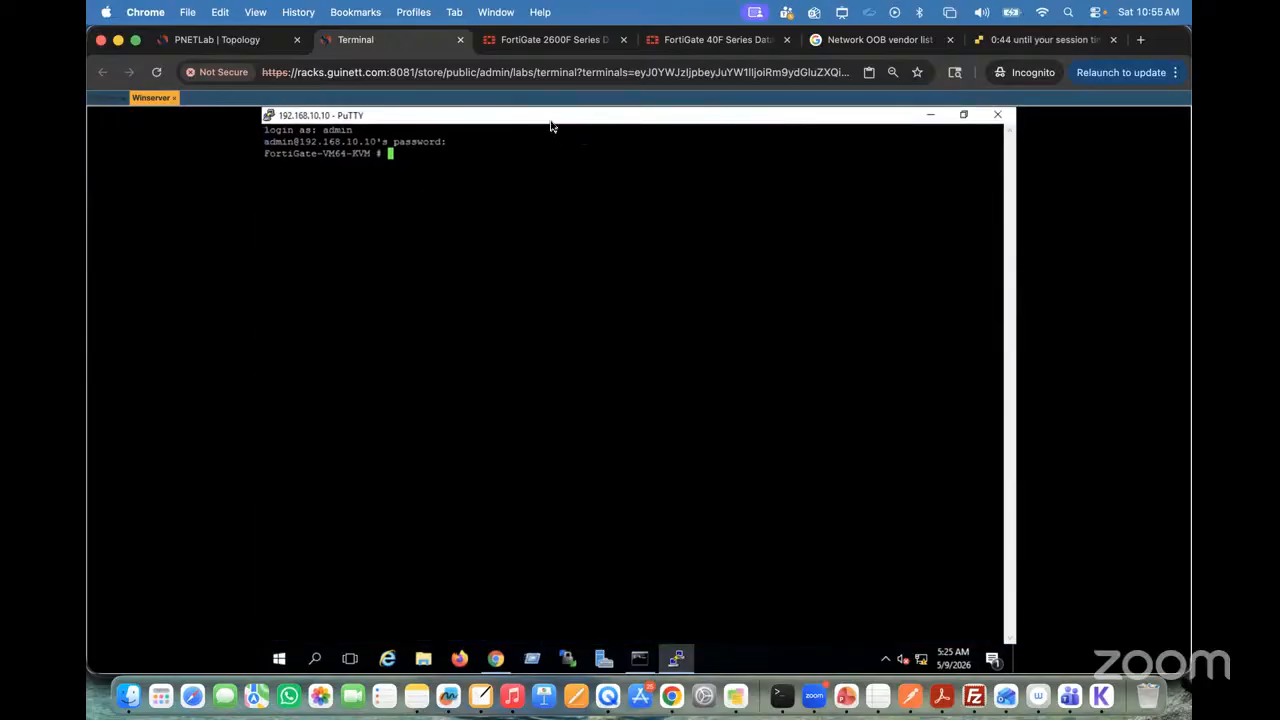
{"action": "right_click", "coordinate": [550, 126]}
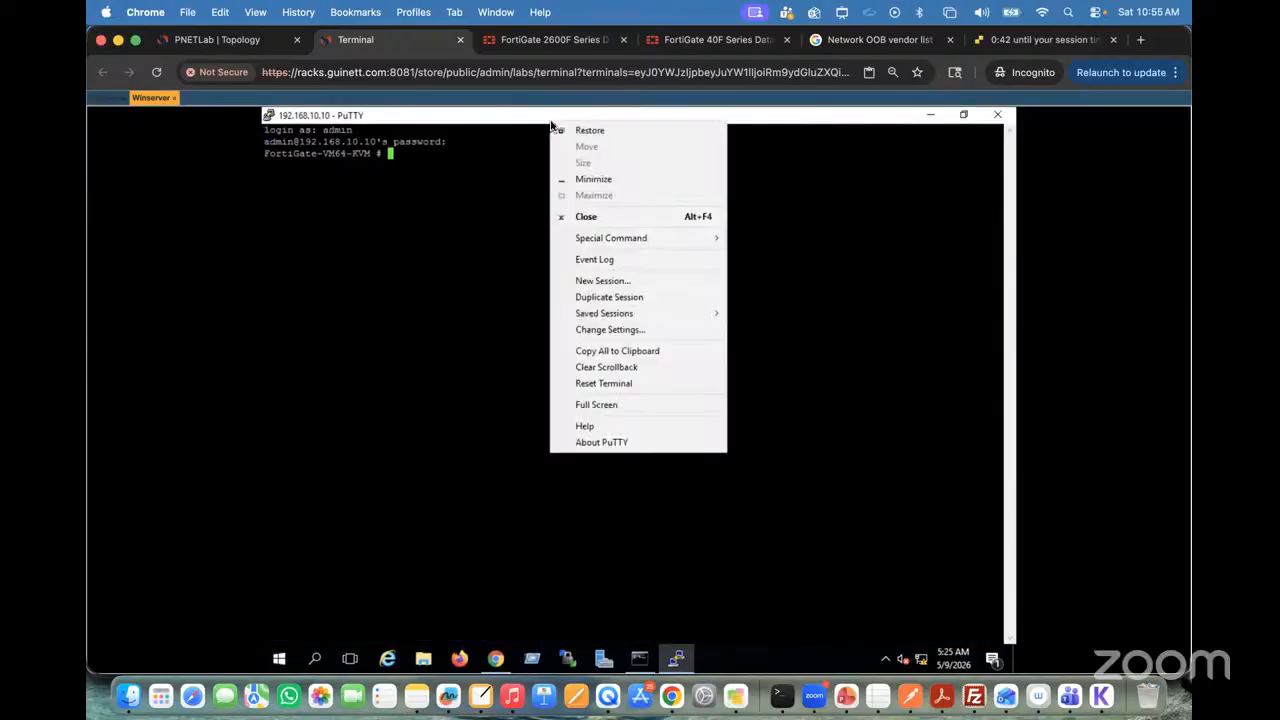
{"action": "left_click", "coordinate": [607, 329]}
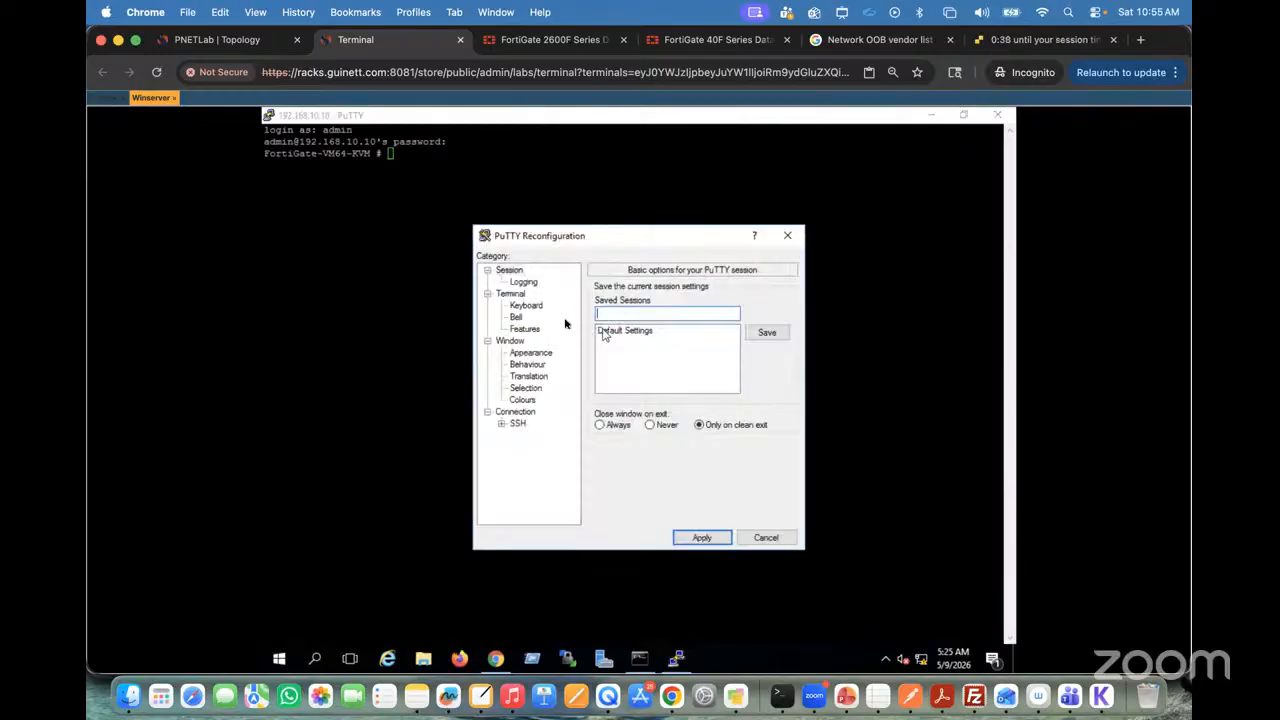
{"action": "left_click", "coordinate": [527, 354]}
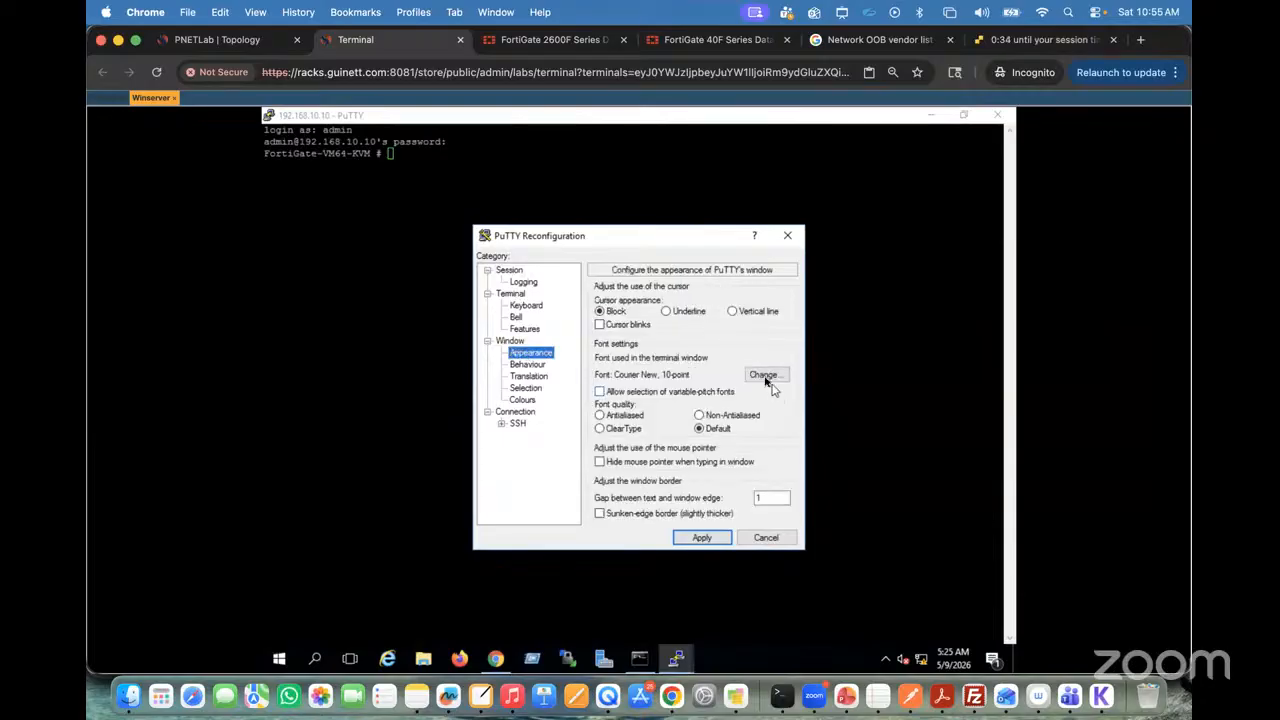
{"action": "left_click", "coordinate": [764, 376]}
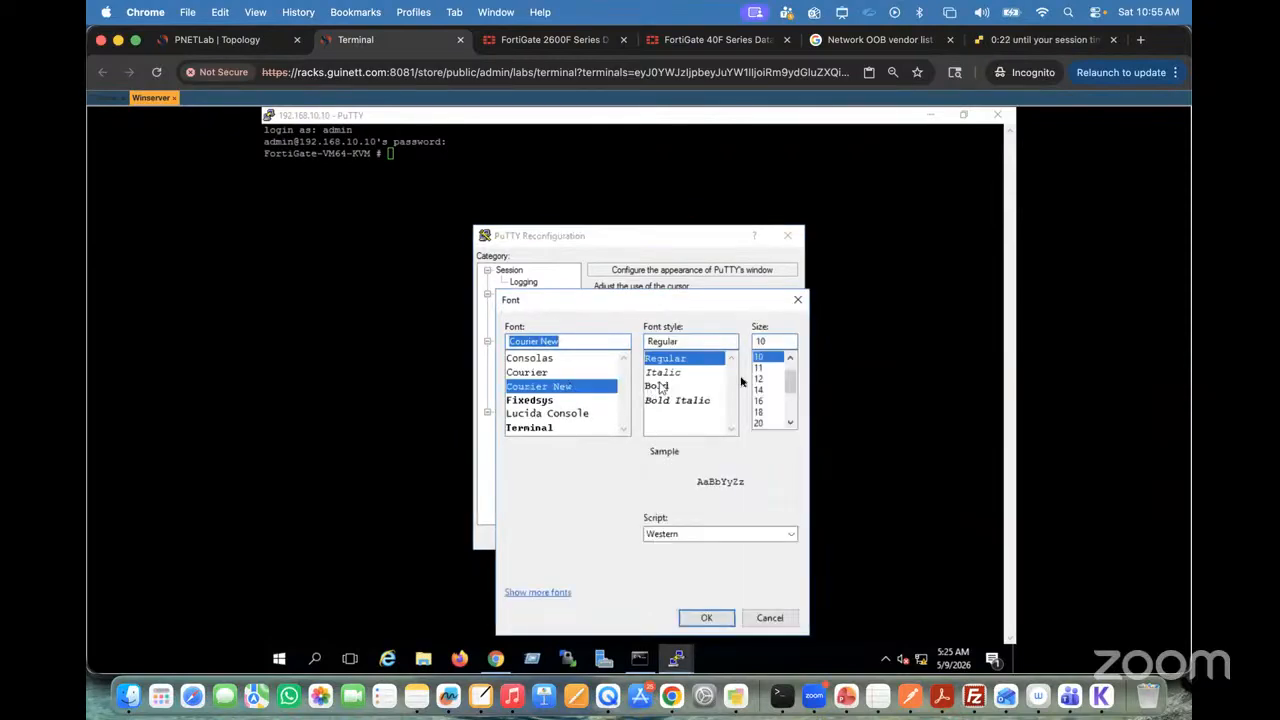
{"action": "left_click", "coordinate": [760, 401]}
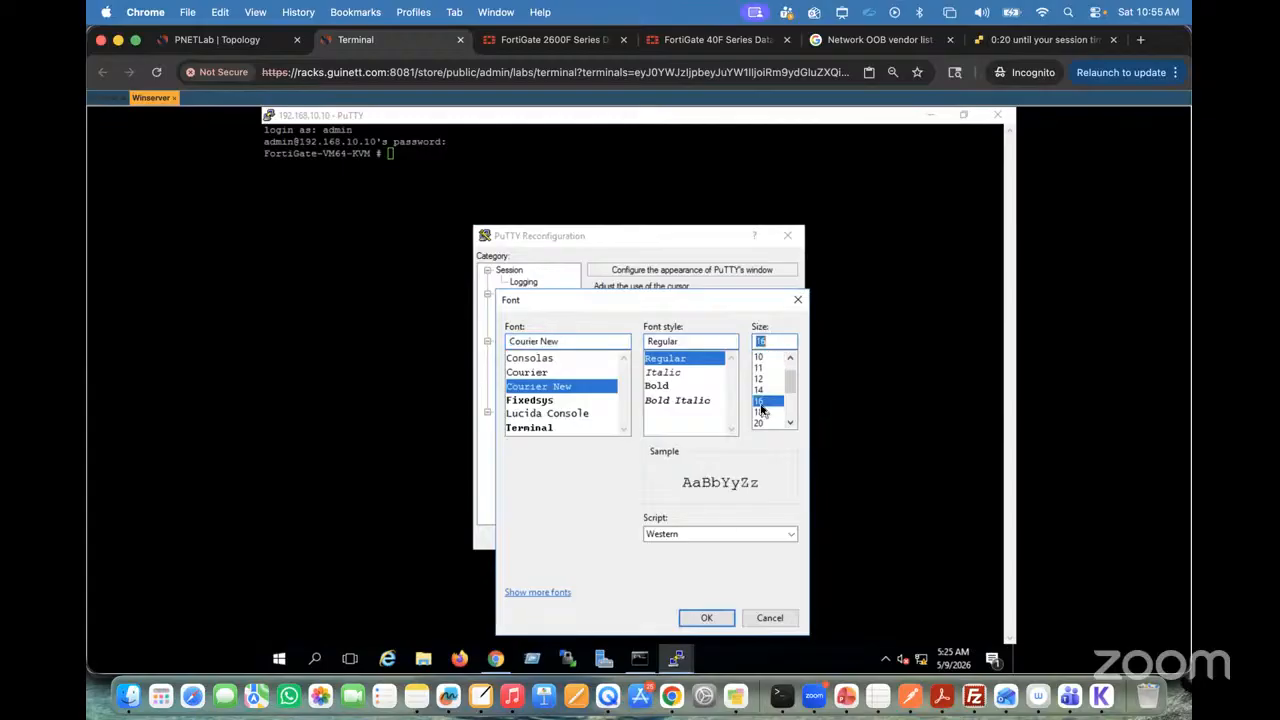
{"action": "left_click", "coordinate": [706, 617]}
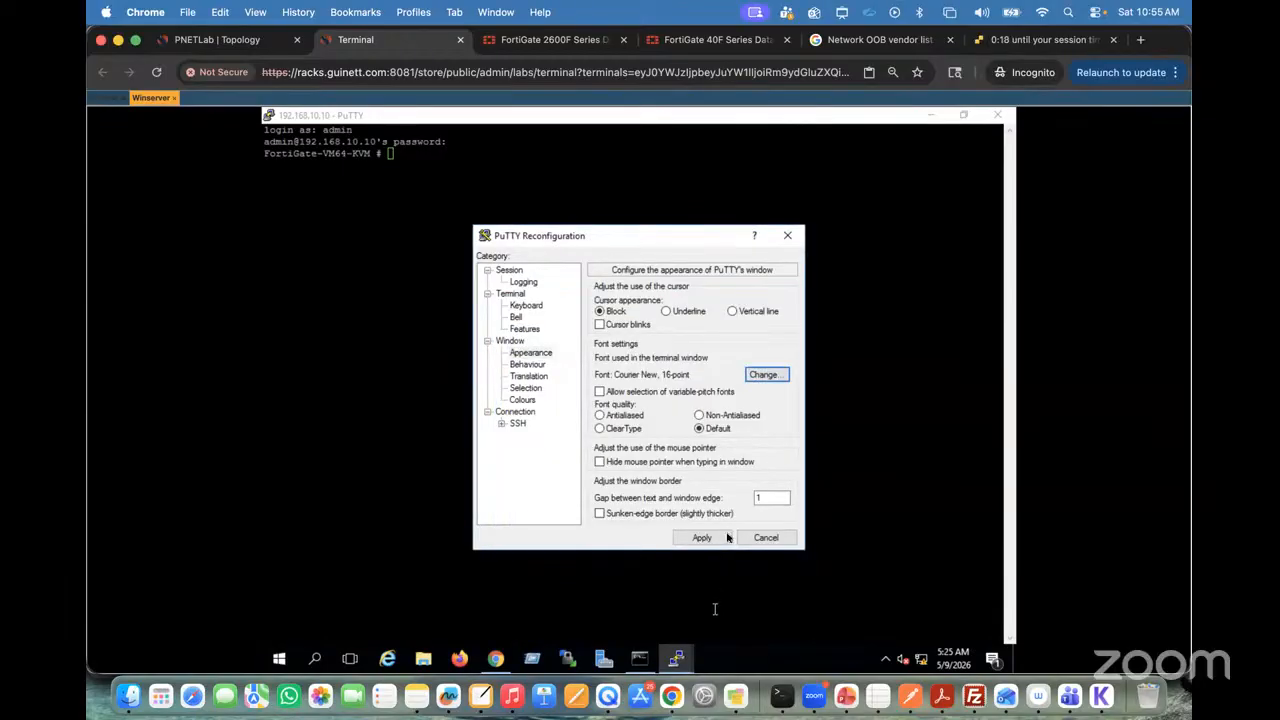
{"action": "left_click", "coordinate": [702, 537]}
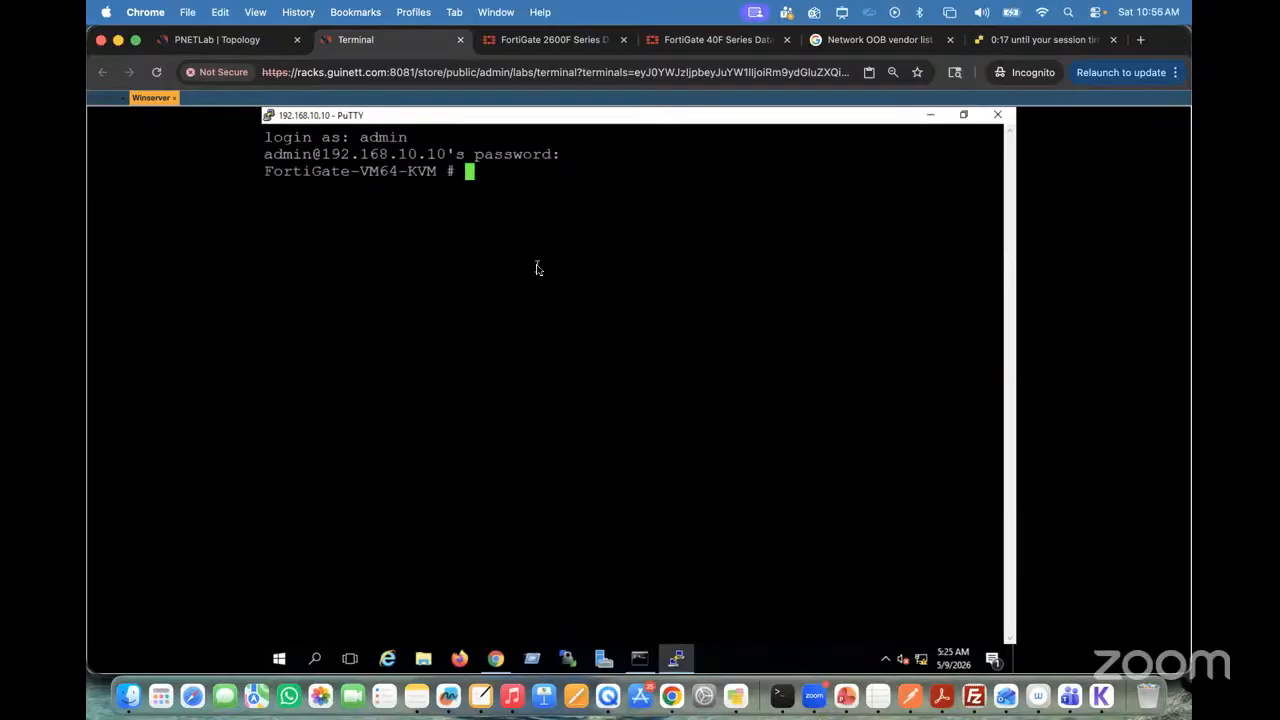
Step: List the FortiGate's available interfaces by requesting context help on the show system interface command
{"action": "key", "text": "Return"}
{"action": "key", "text": "Return"}
{"action": "key", "text": "Return"}
{"action": "key", "text": "Return"}
{"action": "type", "text": "show "}
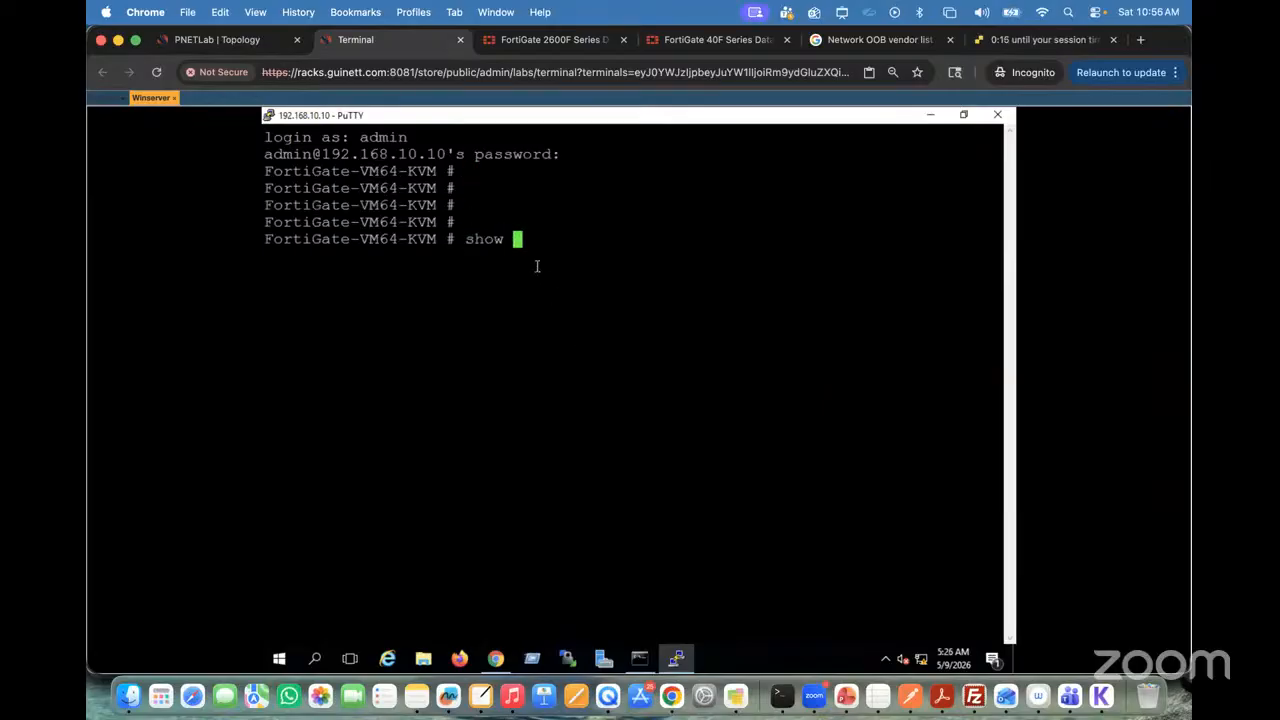
{"action": "type", "text": "system interface"}
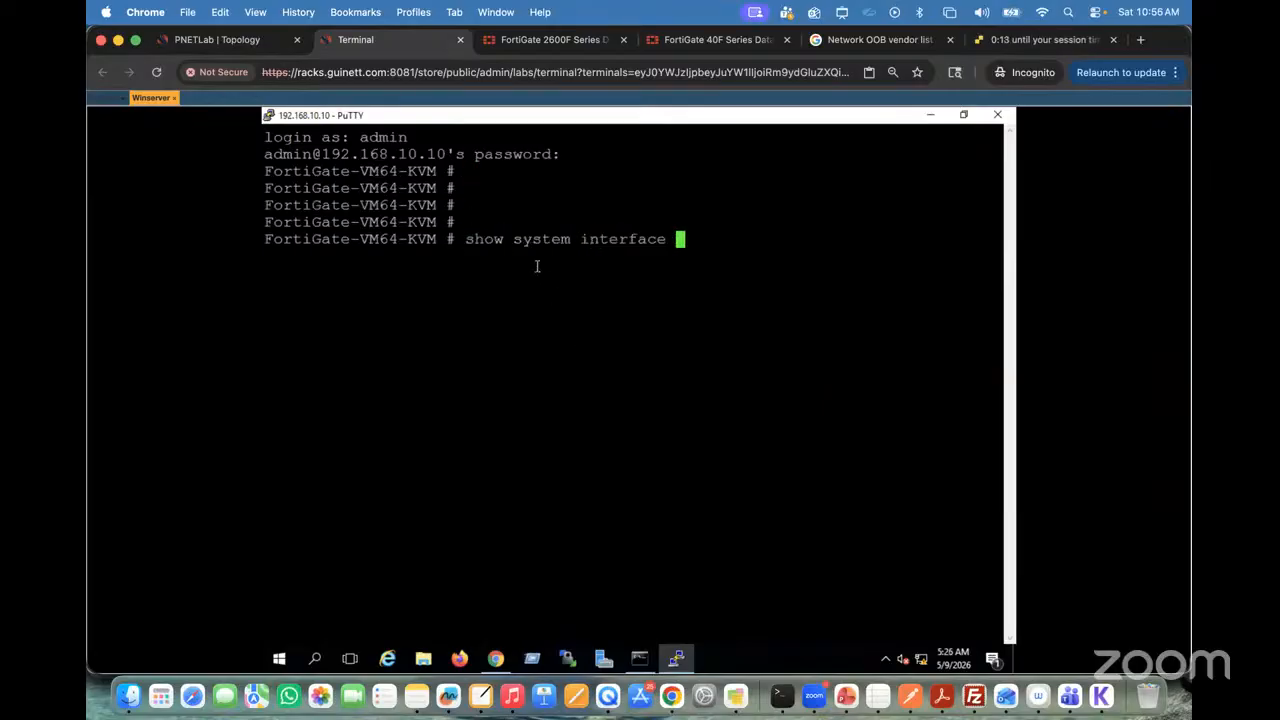
{"action": "key", "text": "question"}
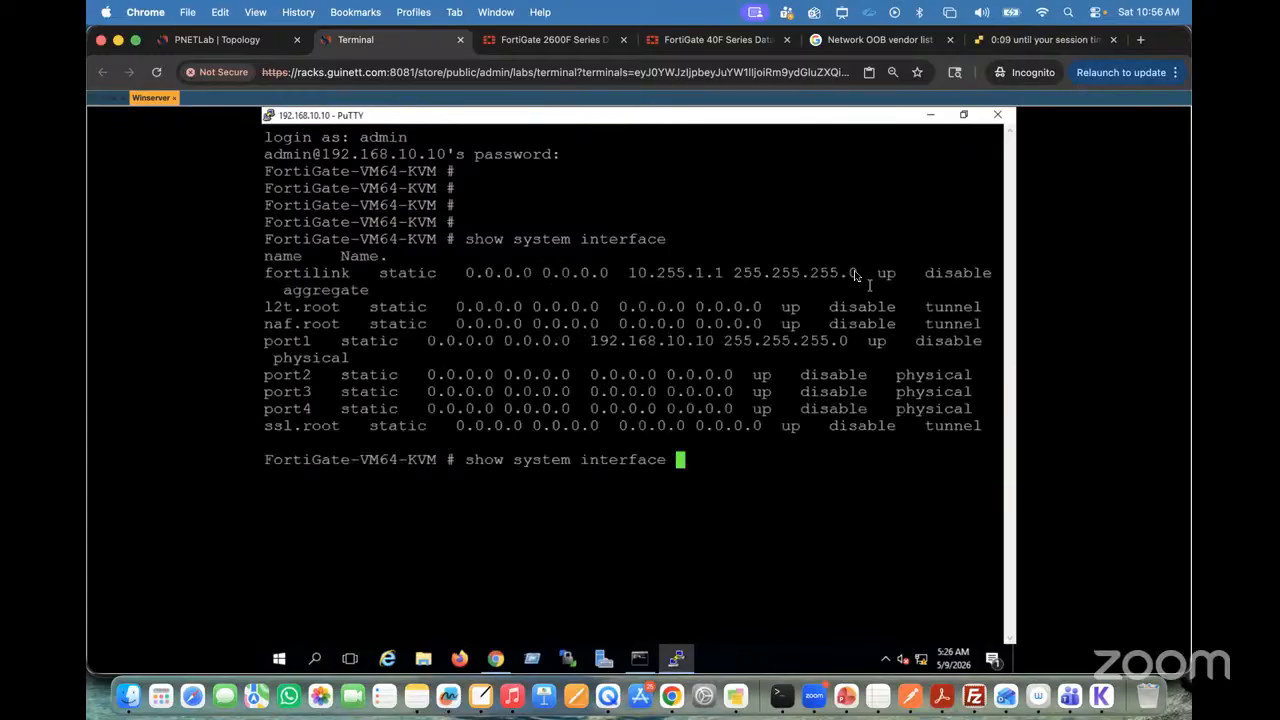
Step: Minimize the SSH session and try to open a new PuTTY Telnet session to 192.168.10.10
{"action": "left_click", "coordinate": [932, 117]}
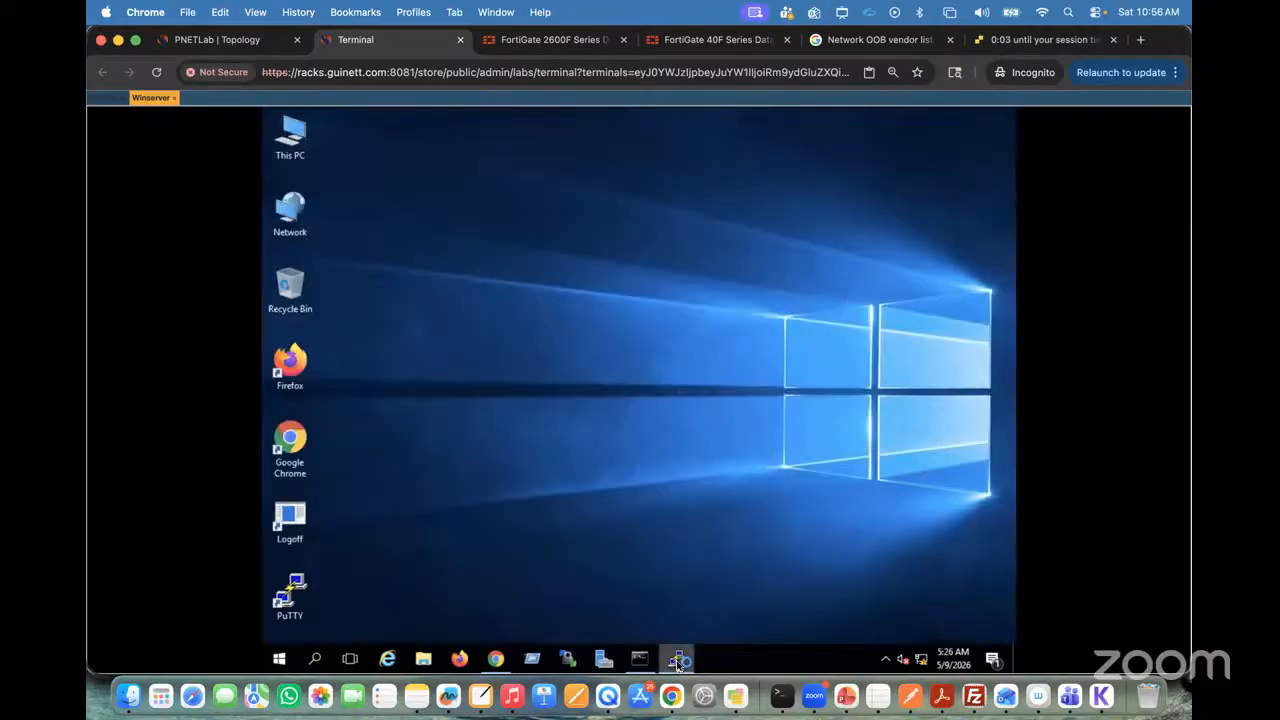
{"action": "right_click", "coordinate": [679, 660]}
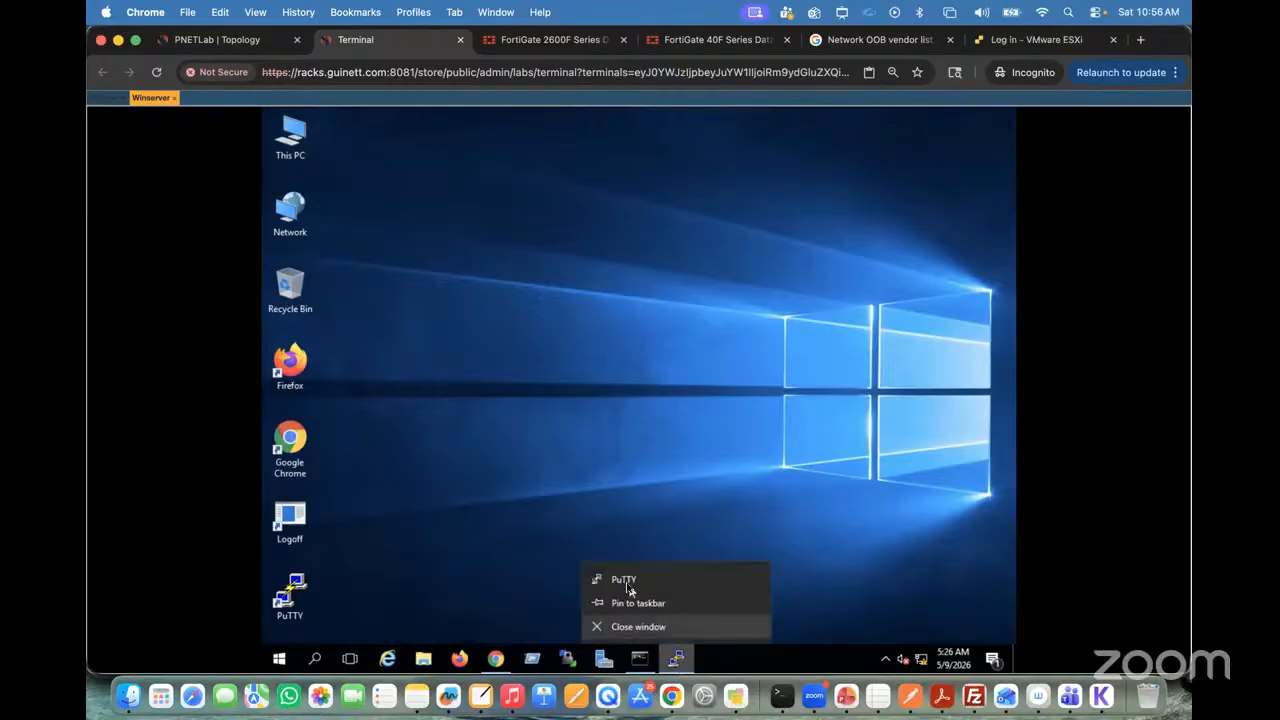
{"action": "left_click", "coordinate": [627, 583]}
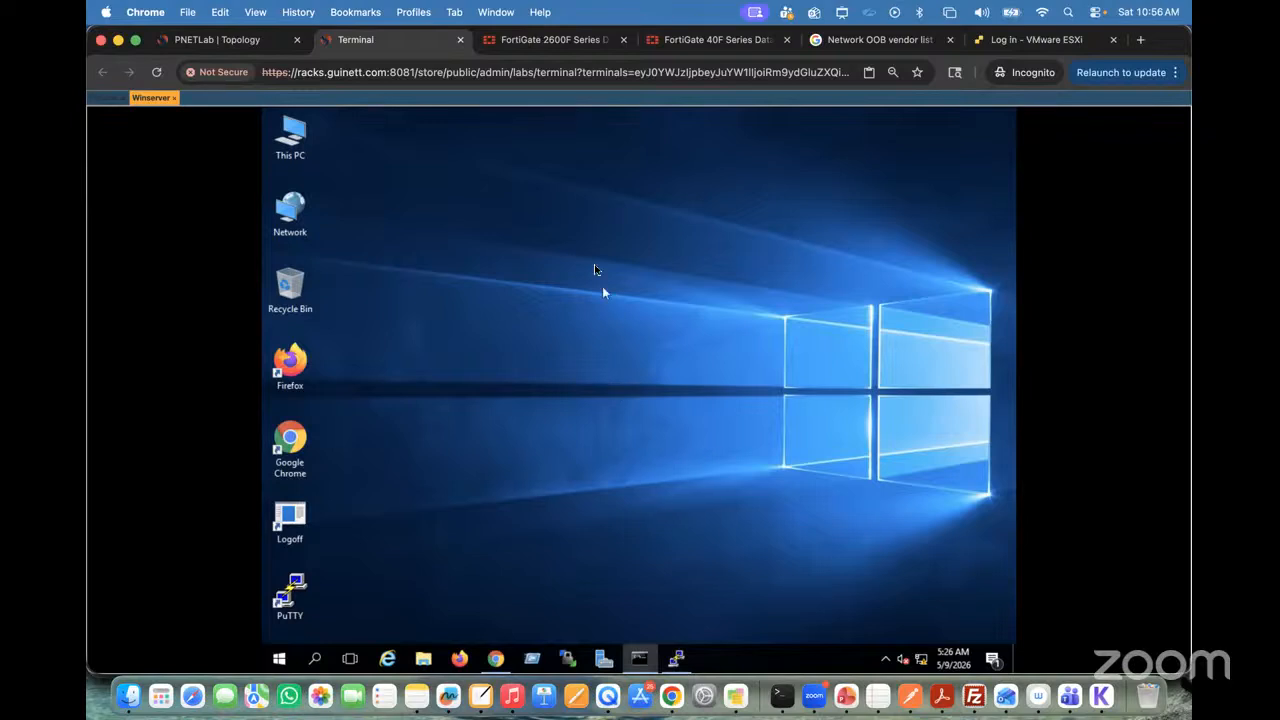
{"action": "type", "text": "1"}
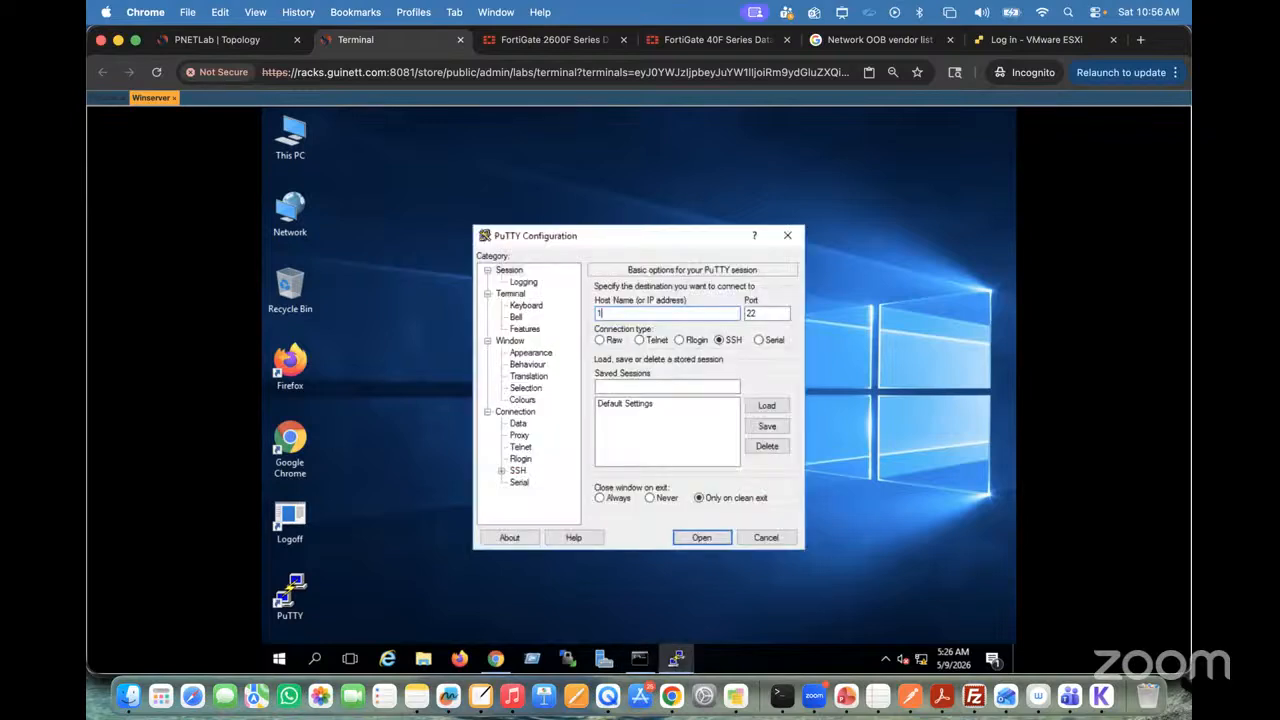
{"action": "type", "text": "92.168.10.10"}
{"action": "left_click", "coordinate": [640, 340]}
{"action": "left_click", "coordinate": [701, 537]}
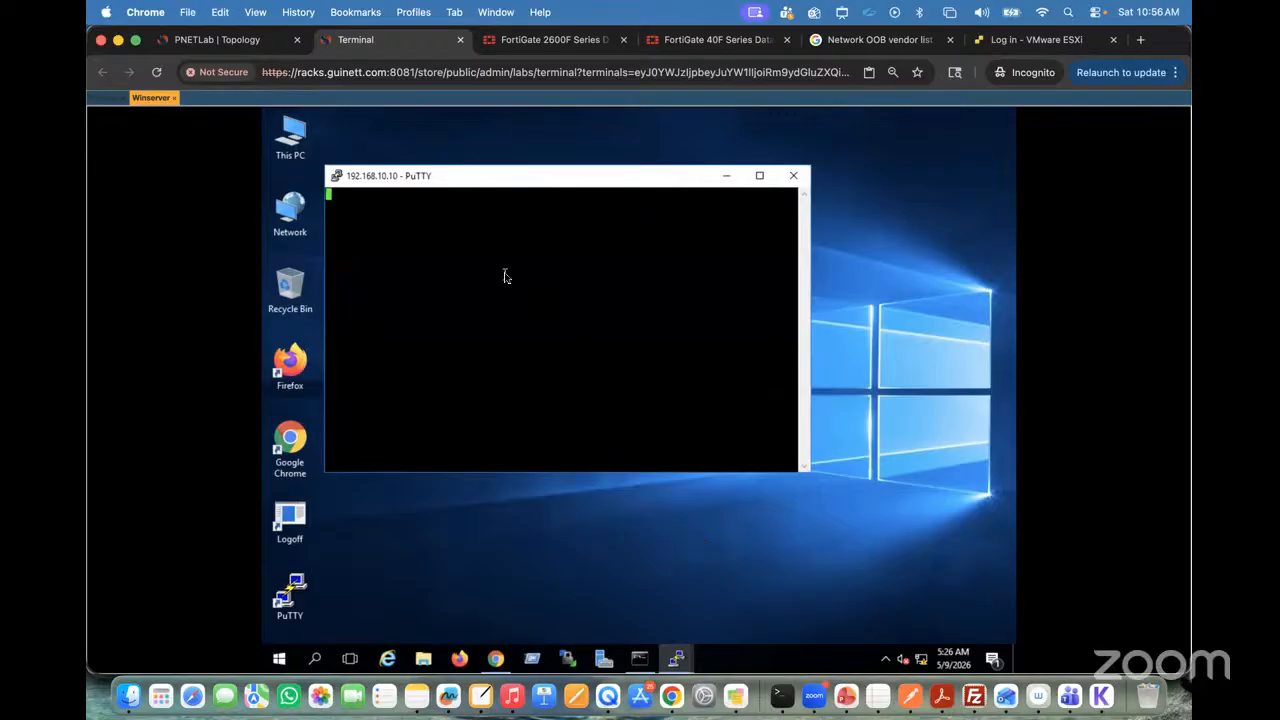
Step: Check the Fortinet console for port1's allowed access protocols and return to the Telnet window on Winserver
{"action": "left_click", "coordinate": [103, 99]}
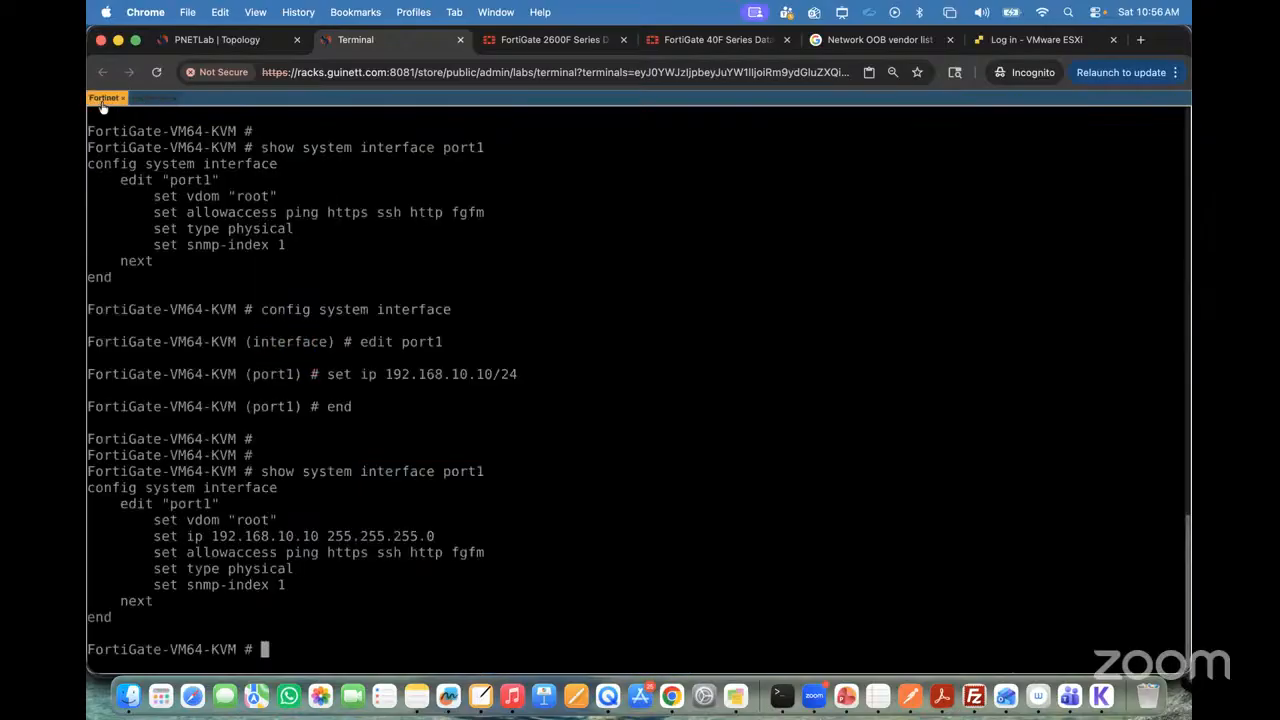
{"action": "left_click", "coordinate": [151, 98]}
{"action": "left_click", "coordinate": [676, 658]}
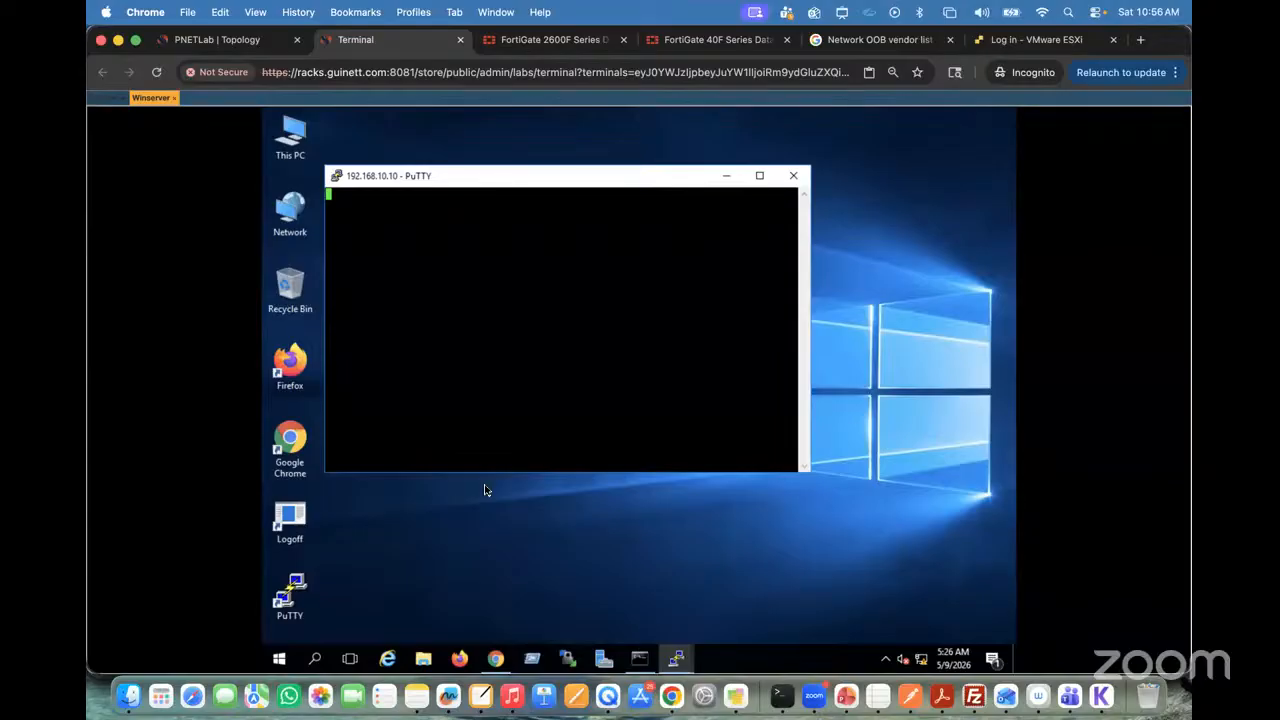
Step: Open port1 from the FortiGate web interface's Network Interfaces list and examine its Administrative Access options
{"action": "left_click", "coordinate": [502, 667]}
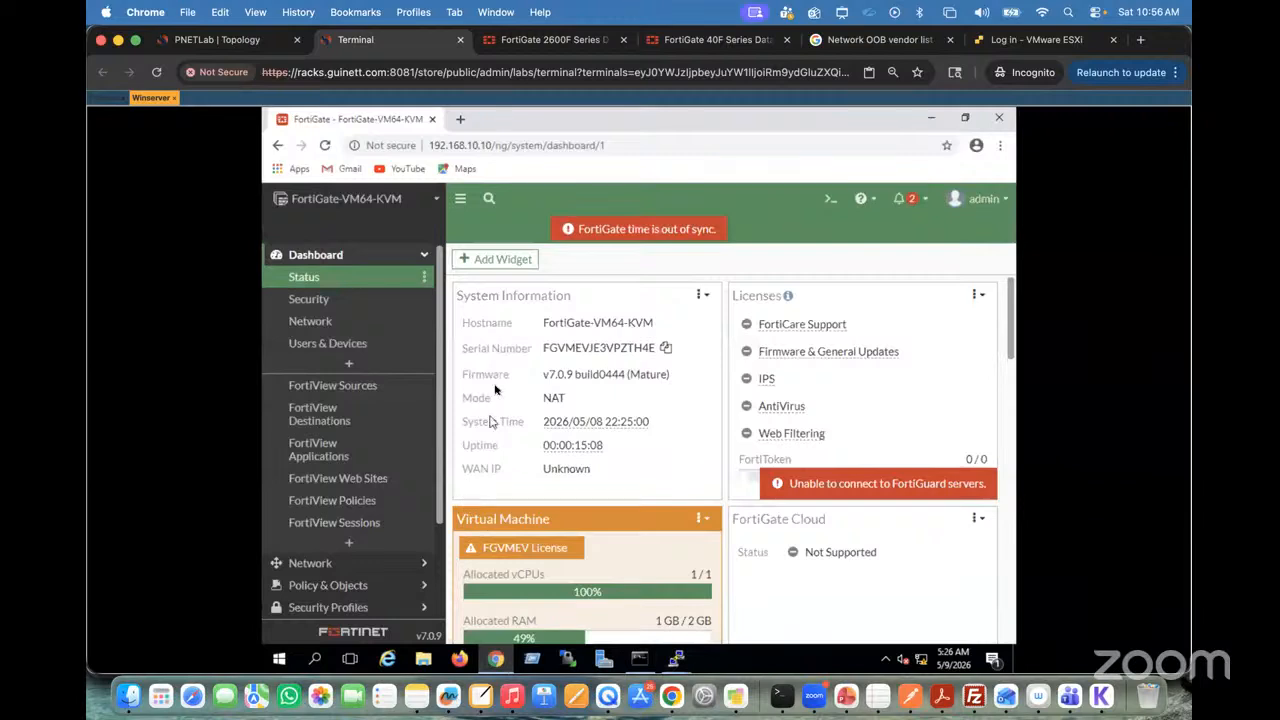
{"action": "left_click", "coordinate": [338, 568]}
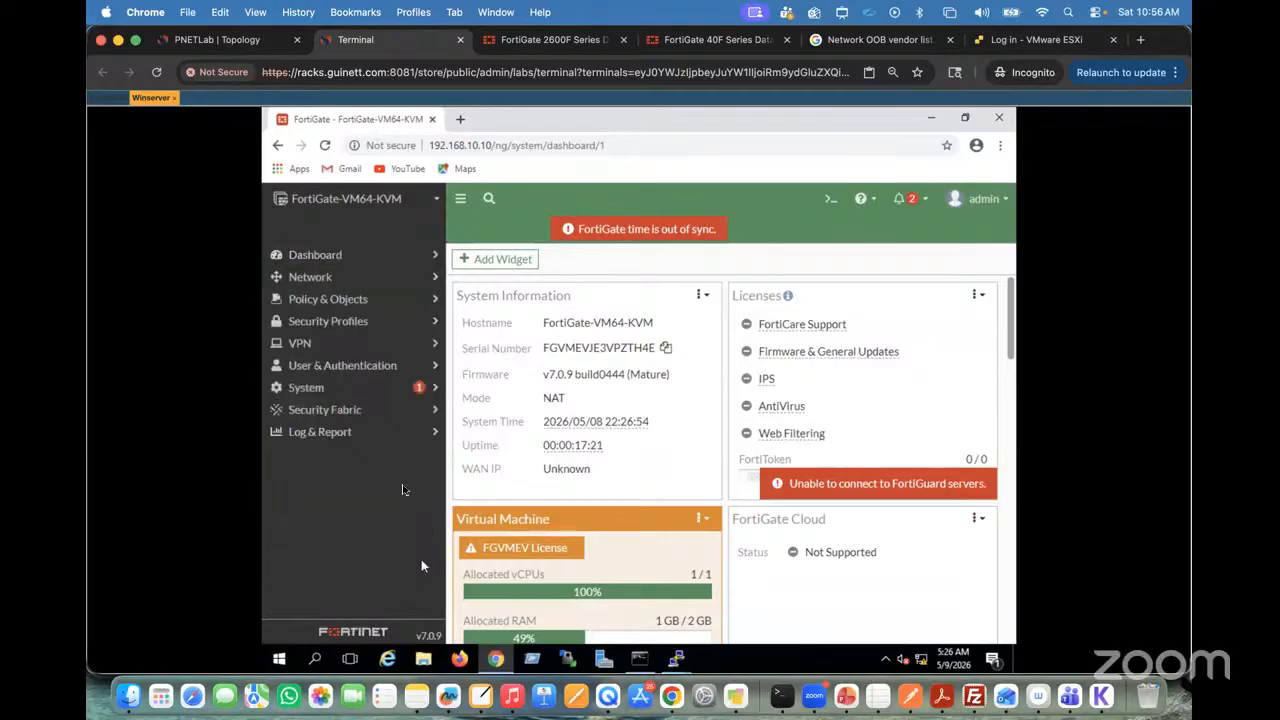
{"action": "left_click", "coordinate": [435, 280]}
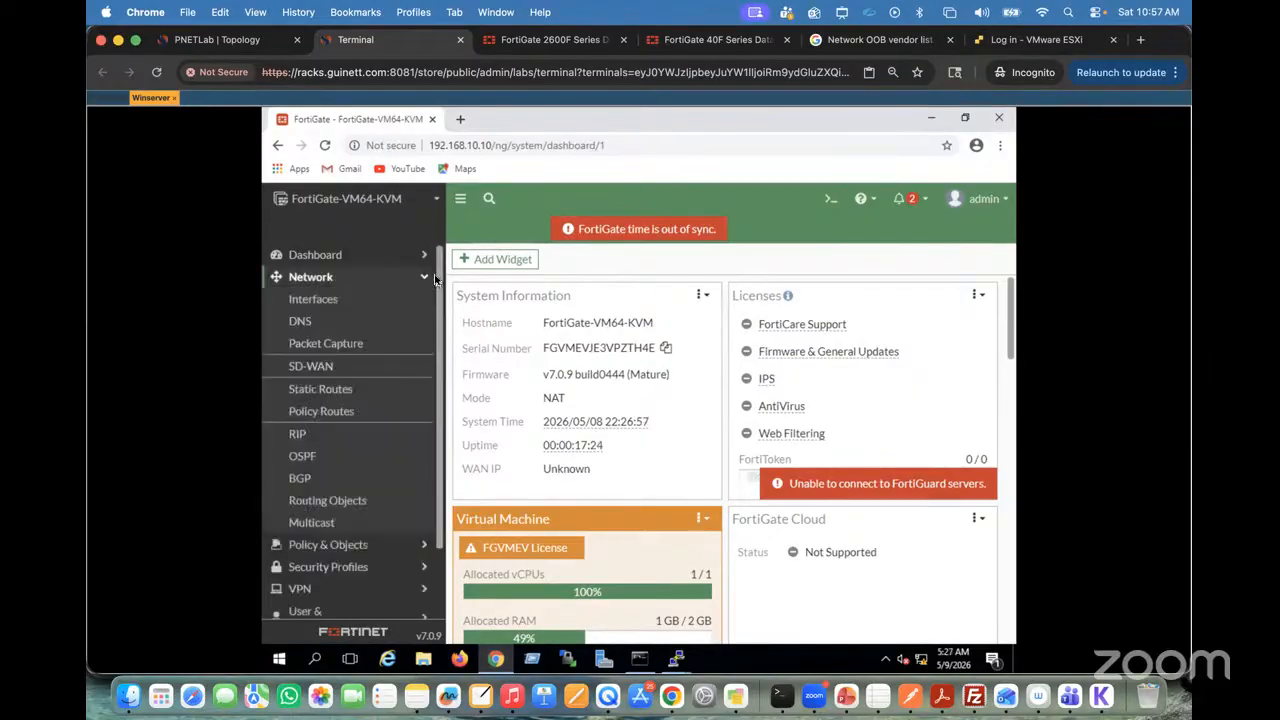
{"action": "left_click", "coordinate": [323, 309]}
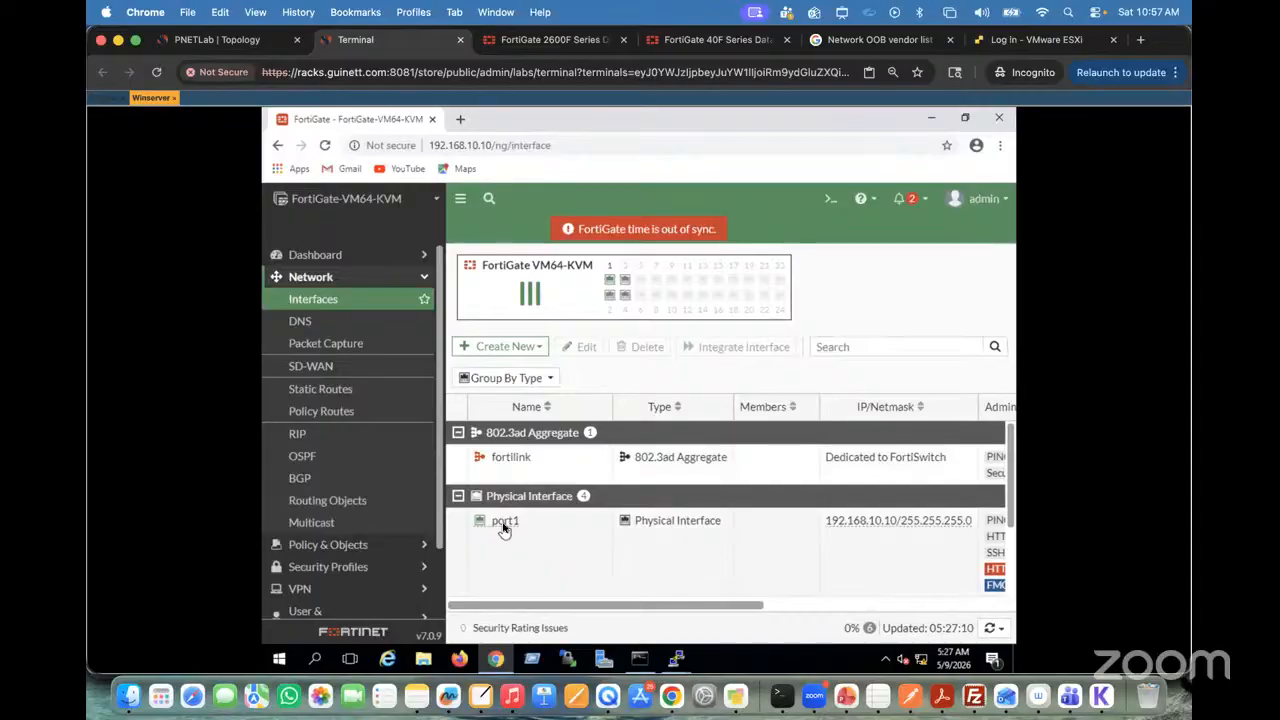
{"action": "double_click", "coordinate": [505, 524]}
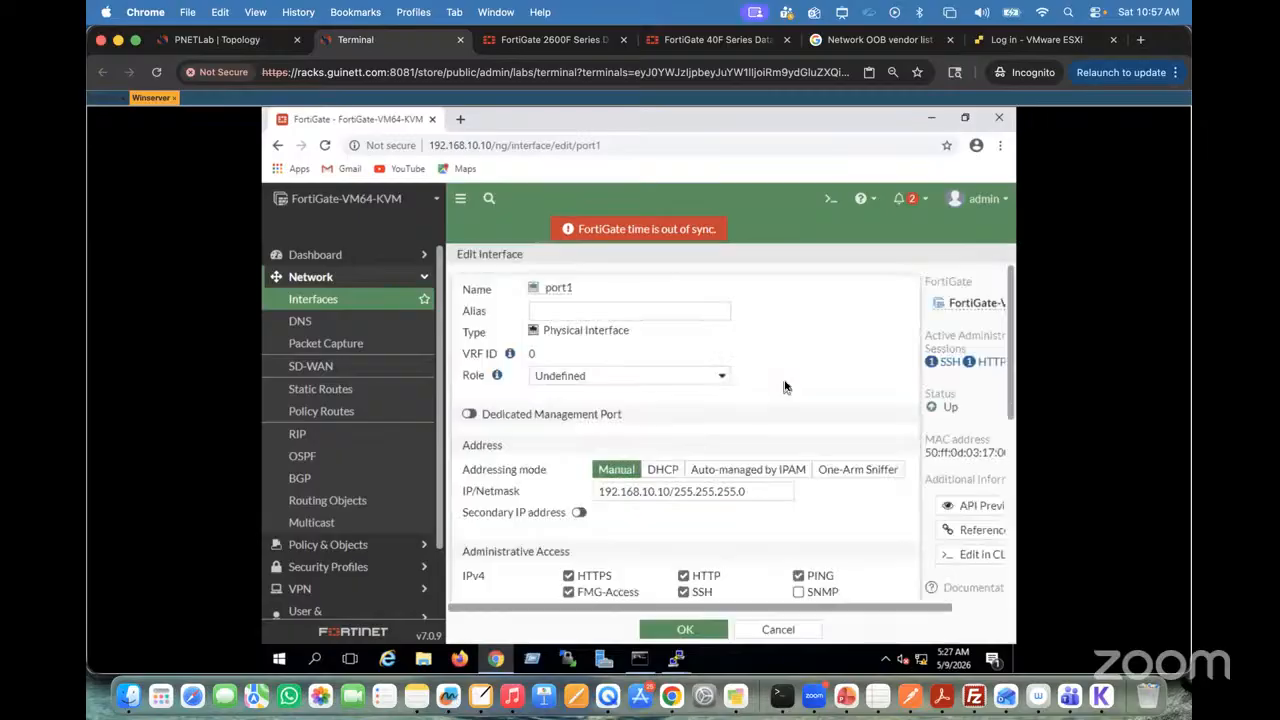
{"action": "scroll", "coordinate": [785, 451], "scroll_direction": "down", "scroll_amount": 3}
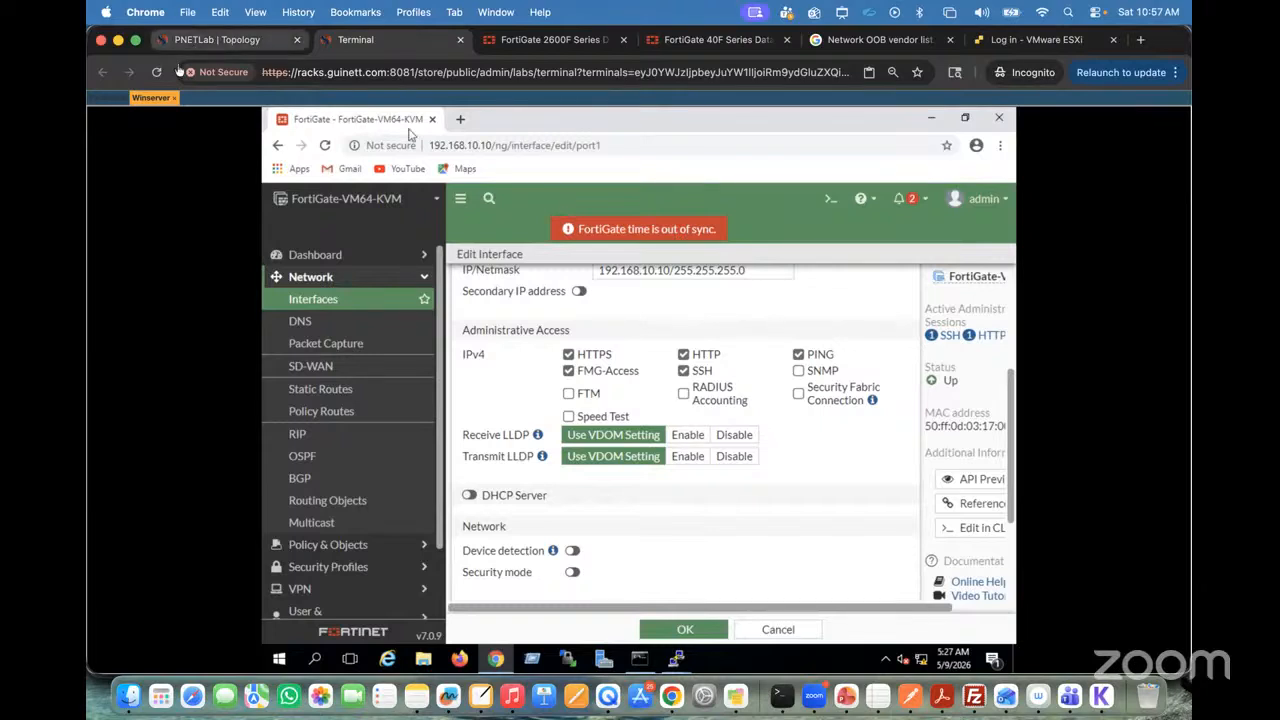
Step: Switch to the Fortinet console and log in again as admin with the account password
{"action": "left_click", "coordinate": [104, 97]}
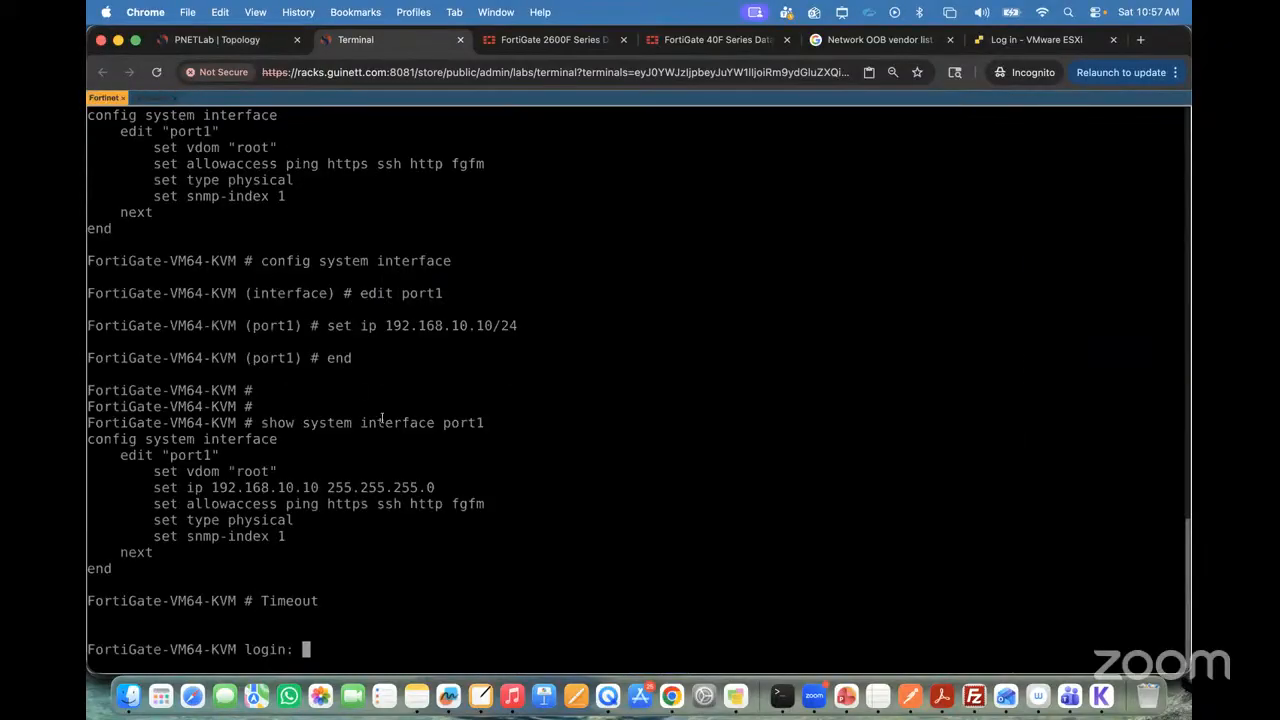
{"action": "type", "text": "admin"}
{"action": "key", "text": "Return"}
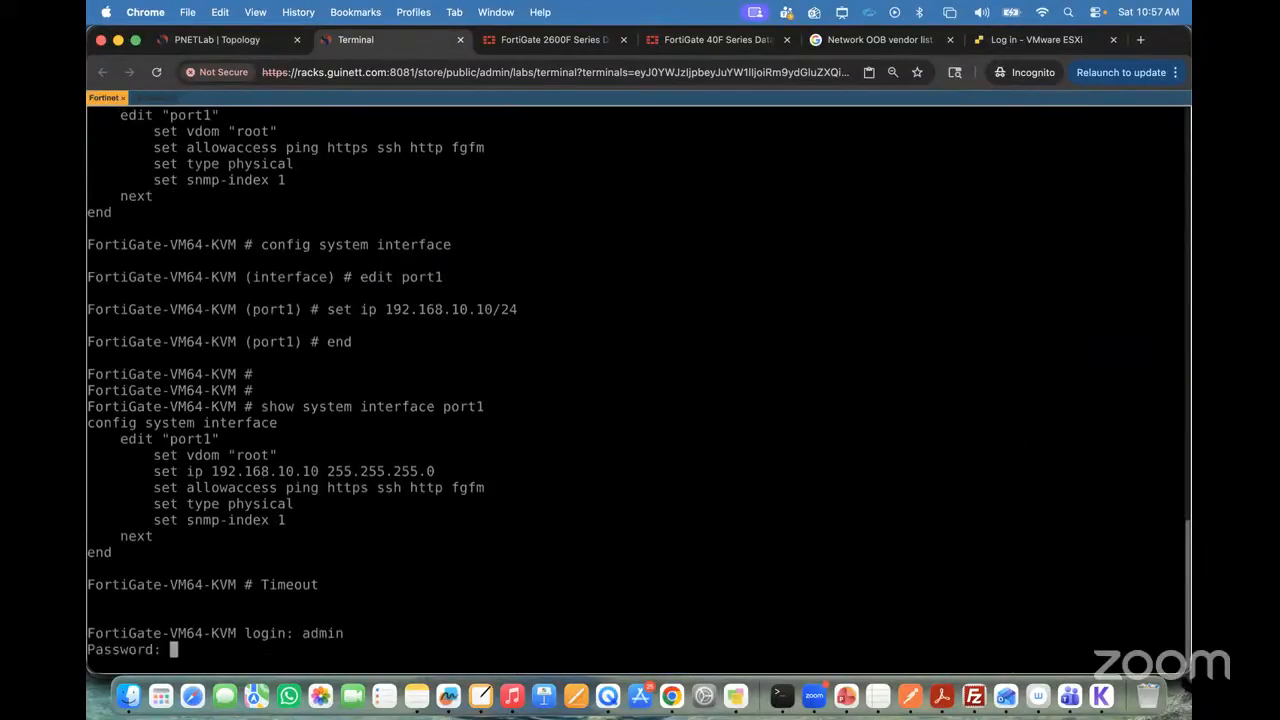
{"action": "key", "text": "Return"}
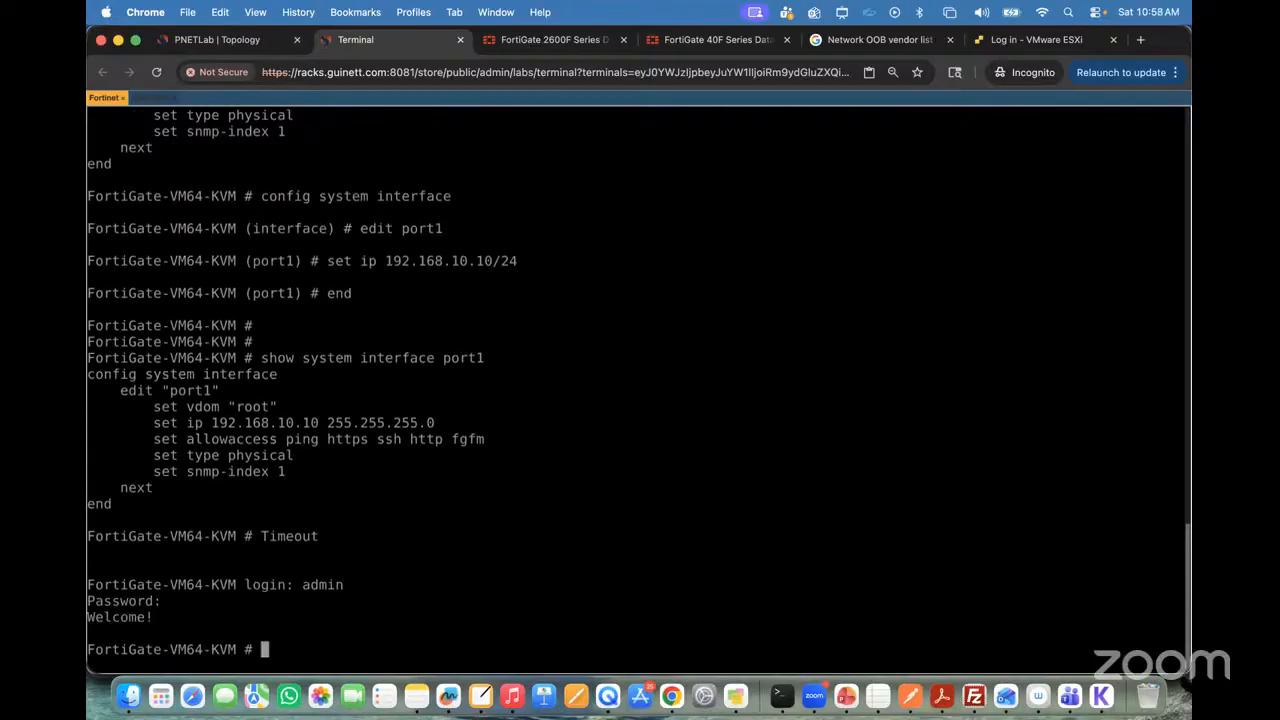
Step: Enter the port1 configuration through config system interface and begin a set allowaccess command
{"action": "type", "text": "cofn"}
{"action": "key", "text": "BackSpace"}
{"action": "key", "text": "BackSpace"}
{"action": "type", "text": "fn"}
{"action": "key", "text": "BackSpace"}
{"action": "key", "text": "BackSpace"}
{"action": "type", "text": "nfig system "}
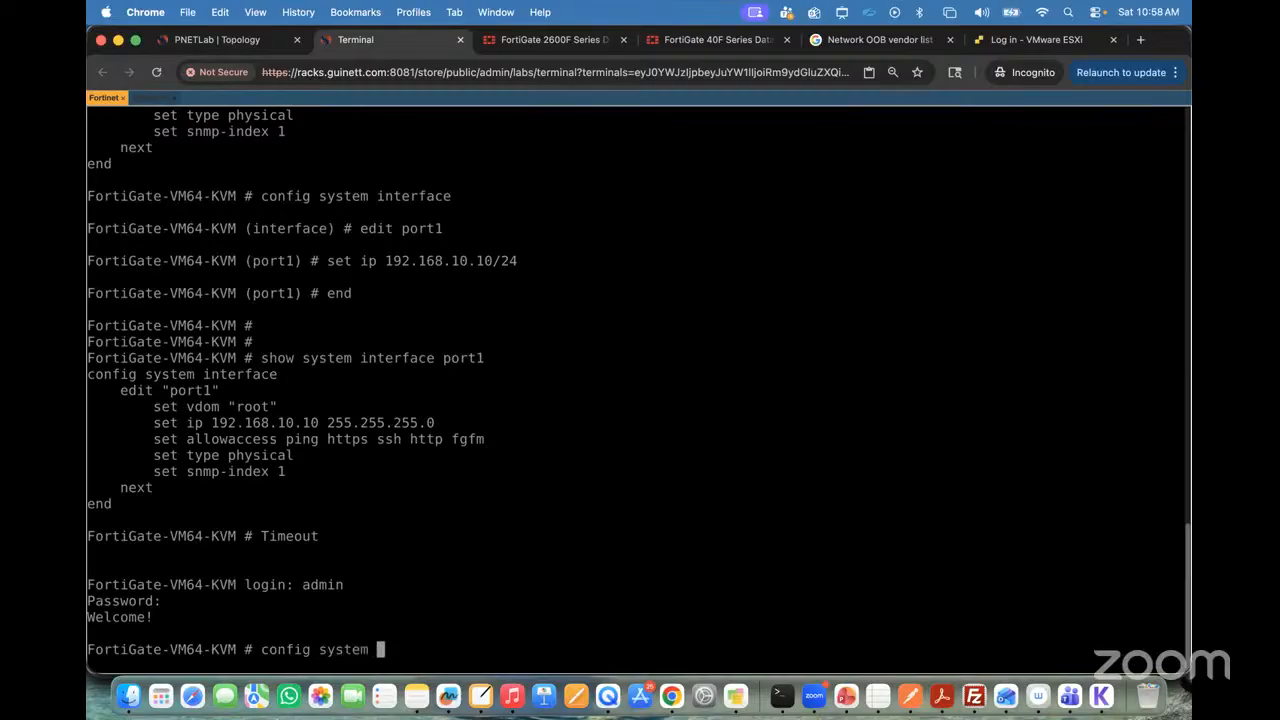
{"action": "type", "text": "interface"}
{"action": "key", "text": "Return"}
{"action": "type", "text": "edit port1"}
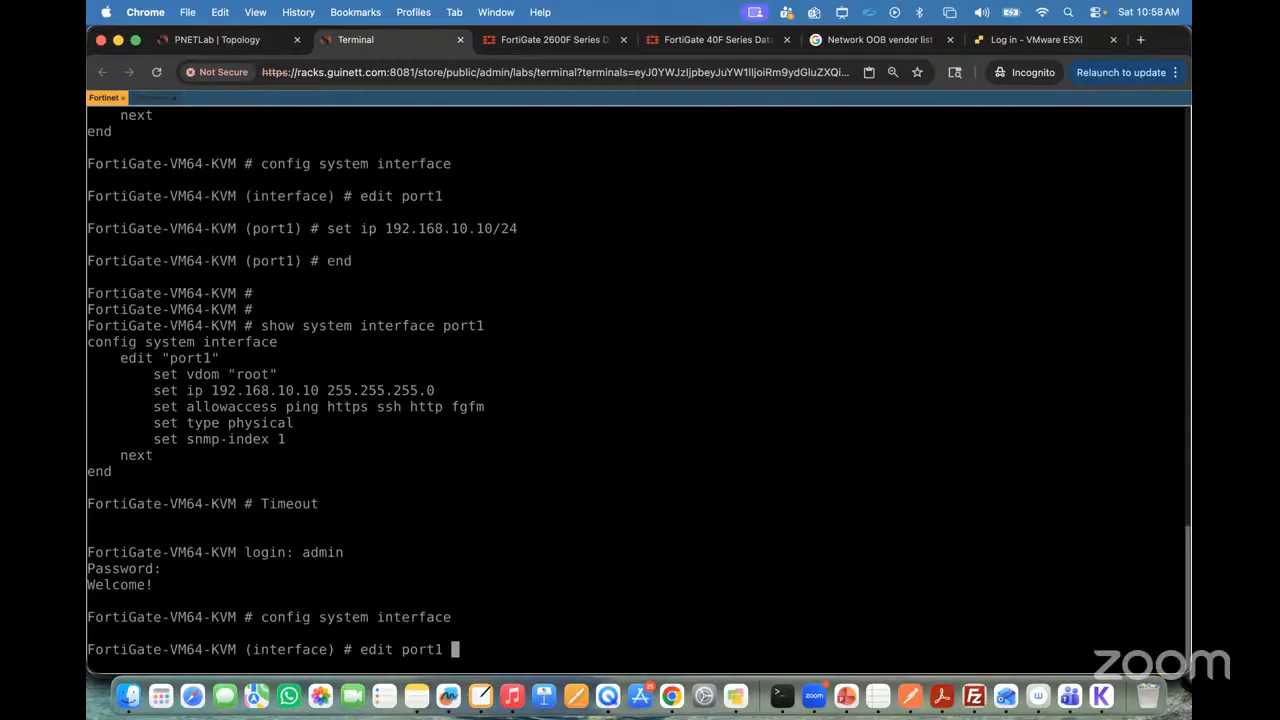
{"action": "key", "text": "Return"}
{"action": "type", "text": "se"}
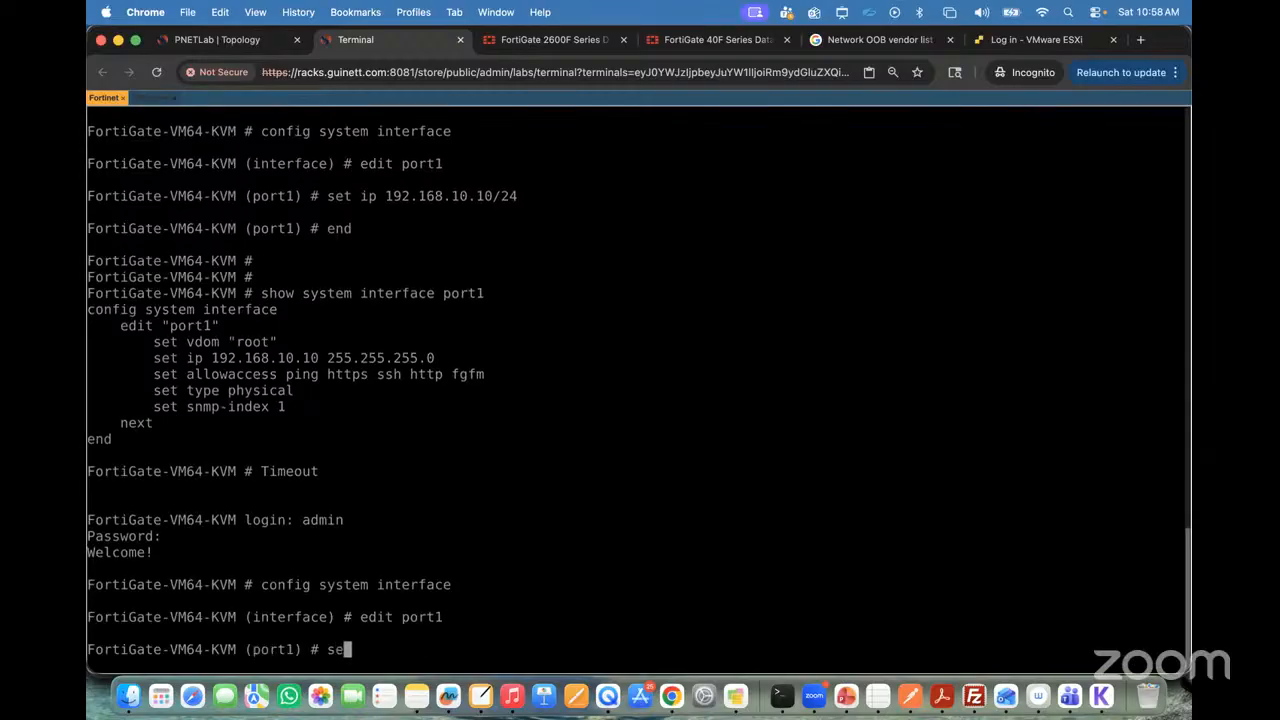
{"action": "type", "text": "t all"}
{"action": "key", "text": "Tab"}
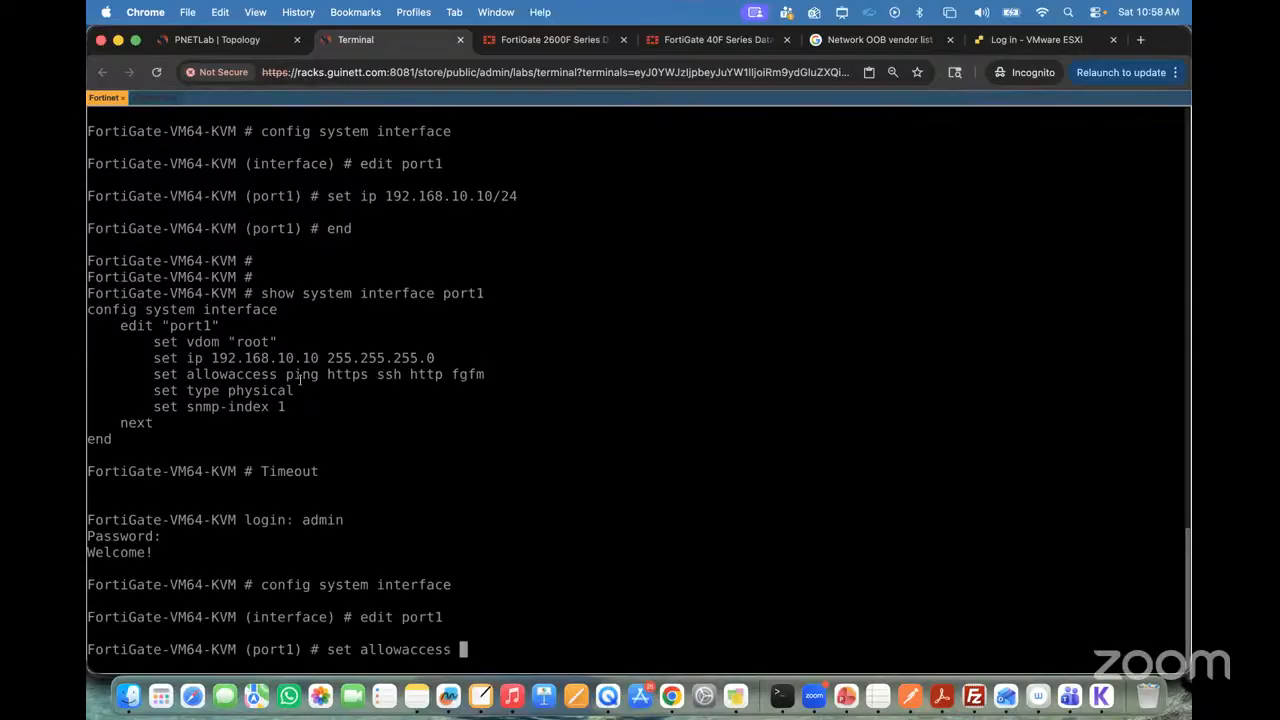
{"action": "left_click_drag", "start_coordinate": [286, 377], "coordinate": [486, 375]}
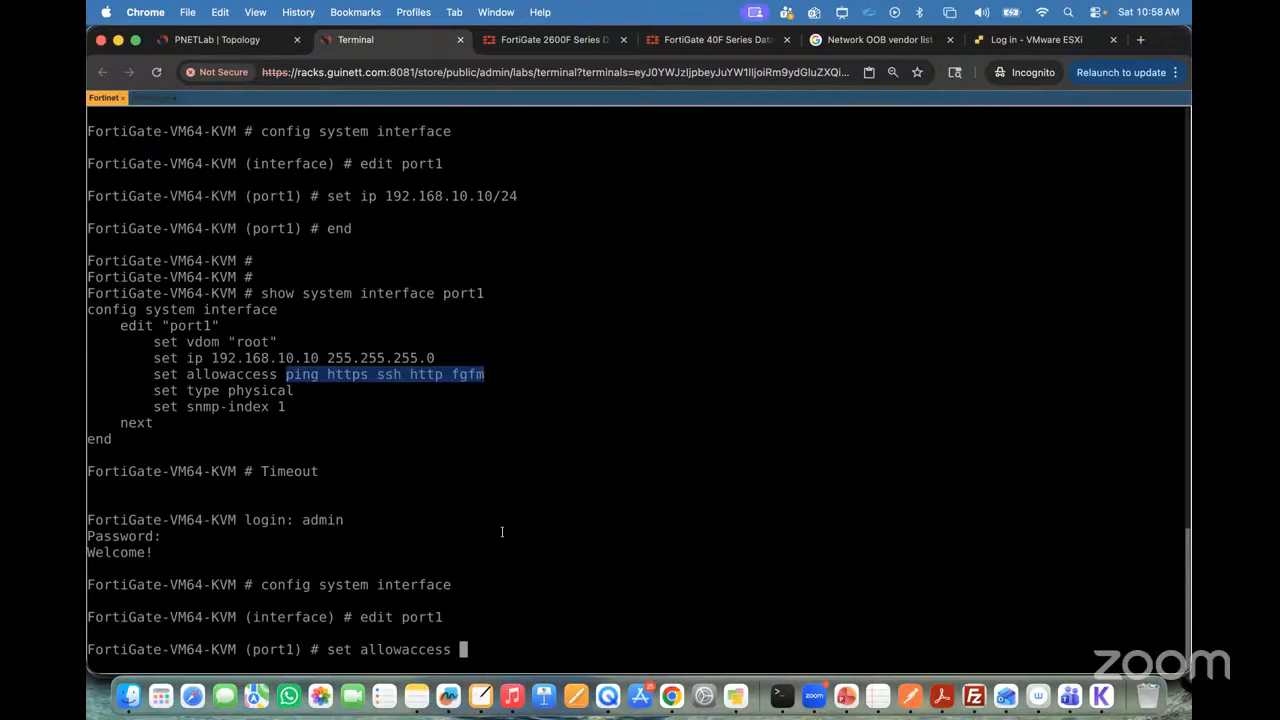
{"action": "type", "text": "ping https ssh http fgfm"}
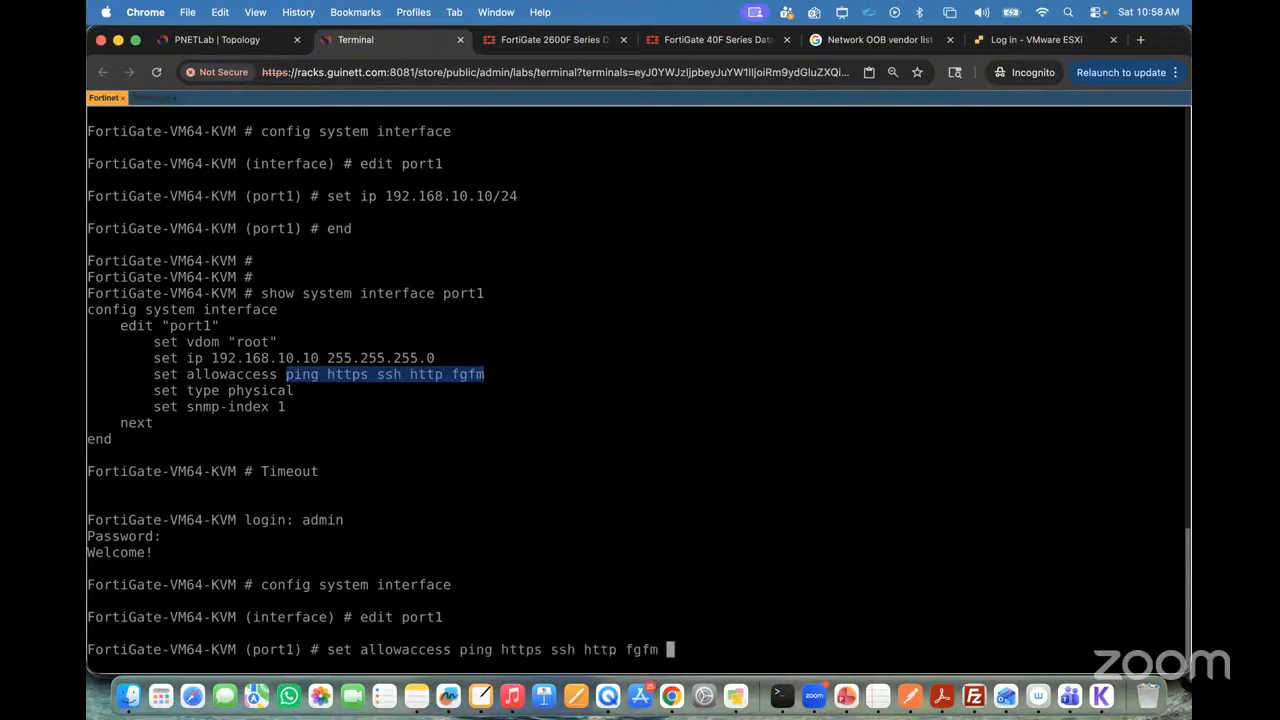
{"action": "type", "text": "telnet"}
{"action": "key", "text": "BackSpace"}
{"action": "key", "text": "BackSpace"}
{"action": "key", "text": "BackSpace"}
{"action": "key", "text": "BackSpace"}
{"action": "key", "text": "BackSpace"}
{"action": "key", "text": "BackSpace"}
{"action": "key", "text": "BackSpace"}
{"action": "key", "text": "BackSpace"}
{"action": "key", "text": "BackSpace"}
{"action": "key", "text": "BackSpace"}
{"action": "key", "text": "BackSpace"}
{"action": "key", "text": "BackSpace"}
{"action": "key", "text": "BackSpace"}
{"action": "key", "text": "BackSpace"}
{"action": "key", "text": "BackSpace"}
{"action": "key", "text": "BackSpace"}
{"action": "key", "text": "BackSpace"}
{"action": "key", "text": "BackSpace"}
{"action": "key", "text": "BackSpace"}
{"action": "key", "text": "BackSpace"}
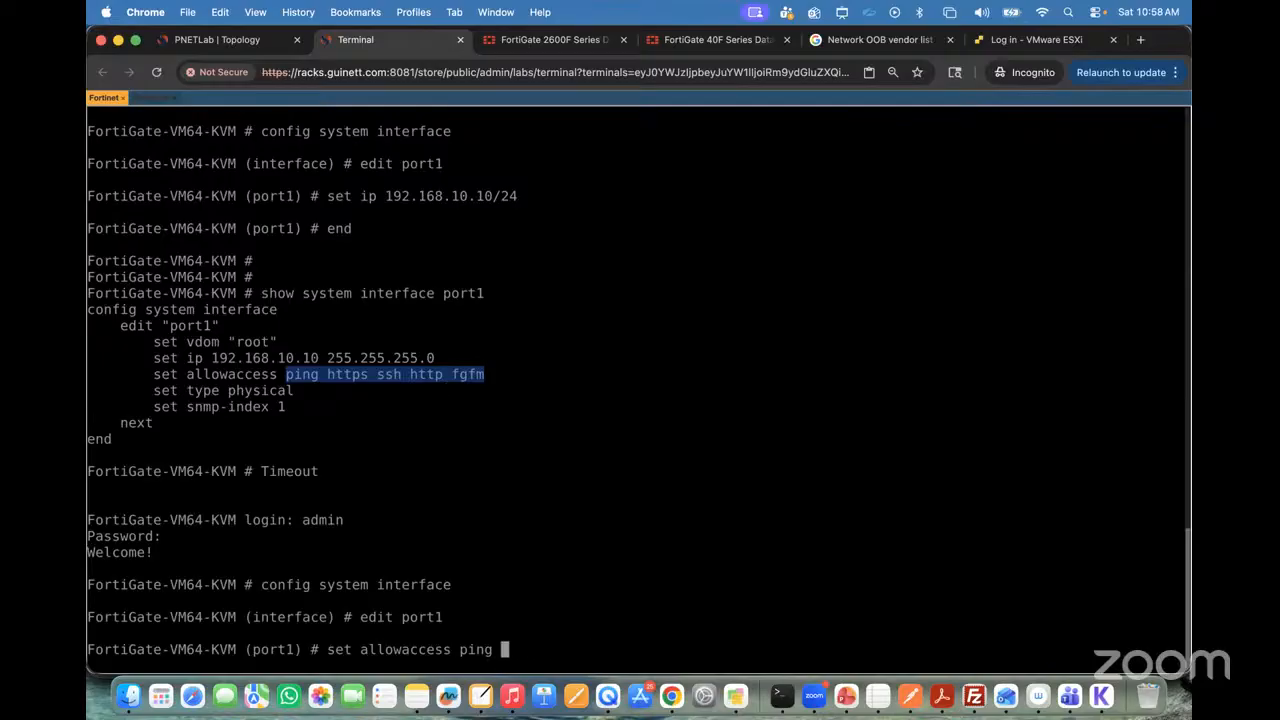
{"action": "key", "text": "BackSpace"}
{"action": "key", "text": "BackSpace"}
{"action": "key", "text": "BackSpace"}
{"action": "key", "text": "BackSpace"}
{"action": "key", "text": "BackSpace"}
Step: Set port1's allowaccess to telnet only
{"action": "type", "text": "telnet"}
{"action": "key", "text": "Return"}
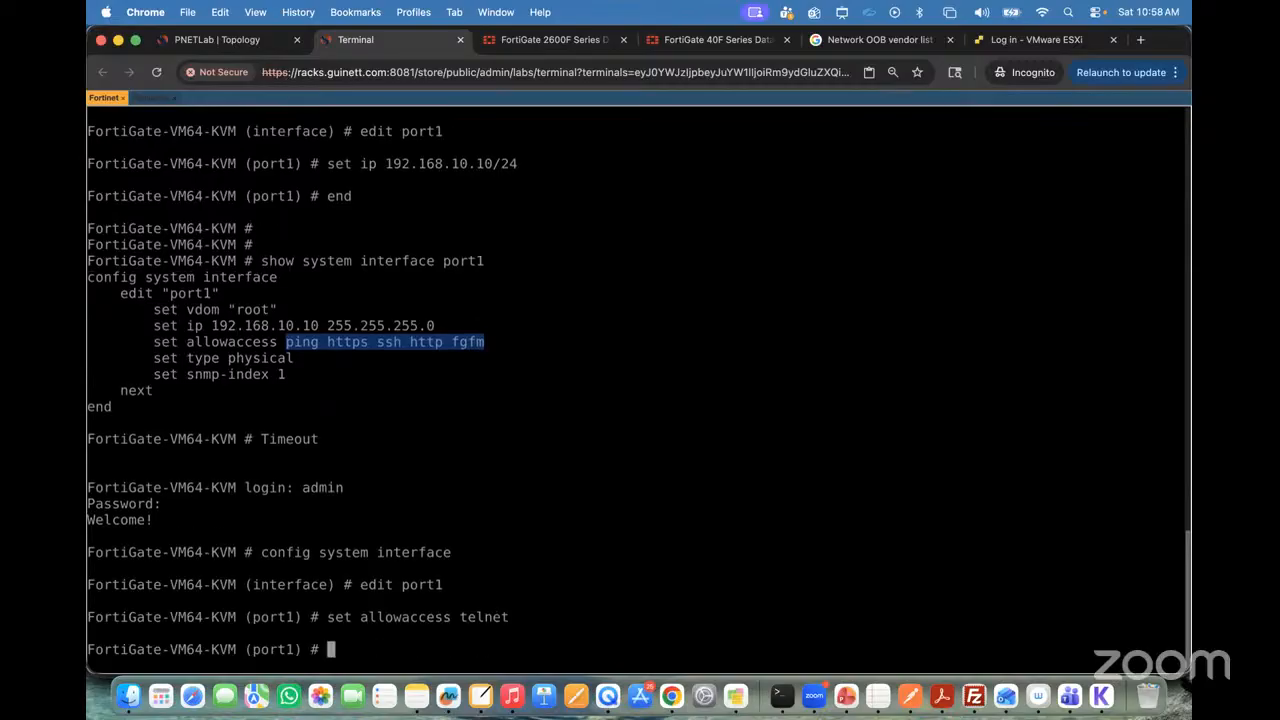
Step: Save the port1 configuration with end and display it with show system interface port1
{"action": "type", "text": "end"}
{"action": "key", "text": "Return"}
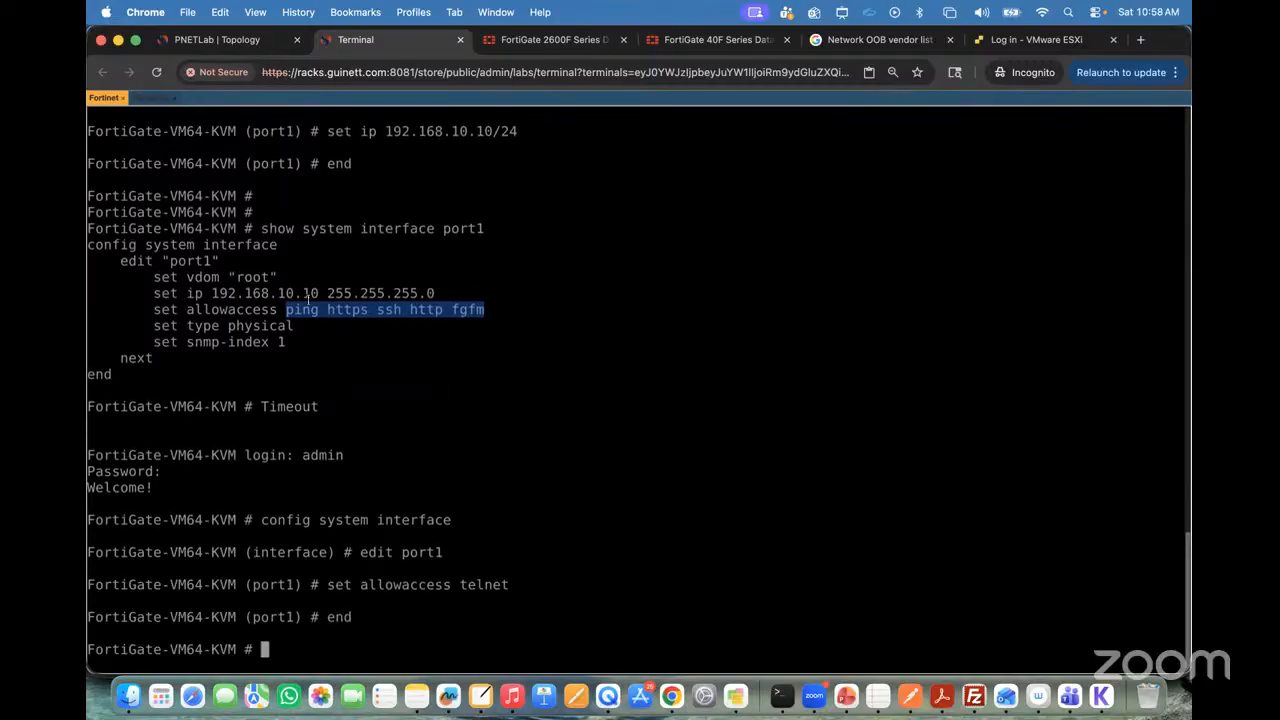
{"action": "key", "text": "Up"}
{"action": "key", "text": "Up"}
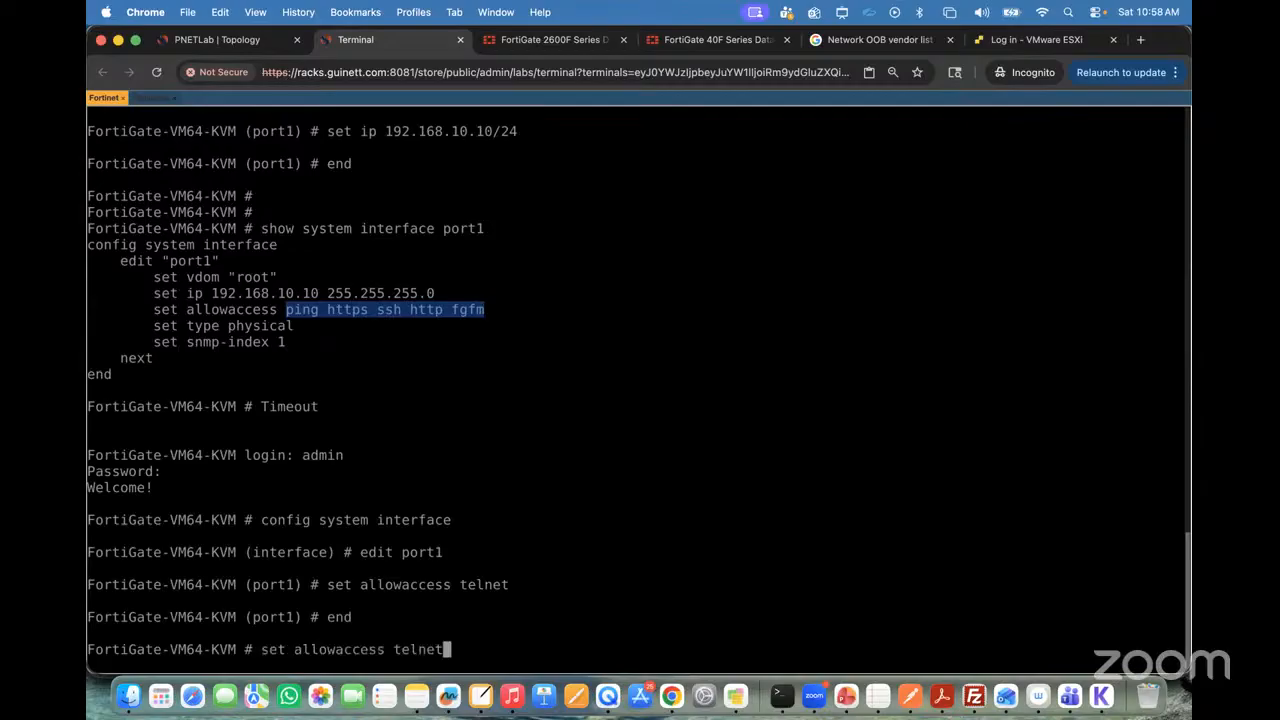
{"action": "key", "text": "Up"}
{"action": "key", "text": "Up"}
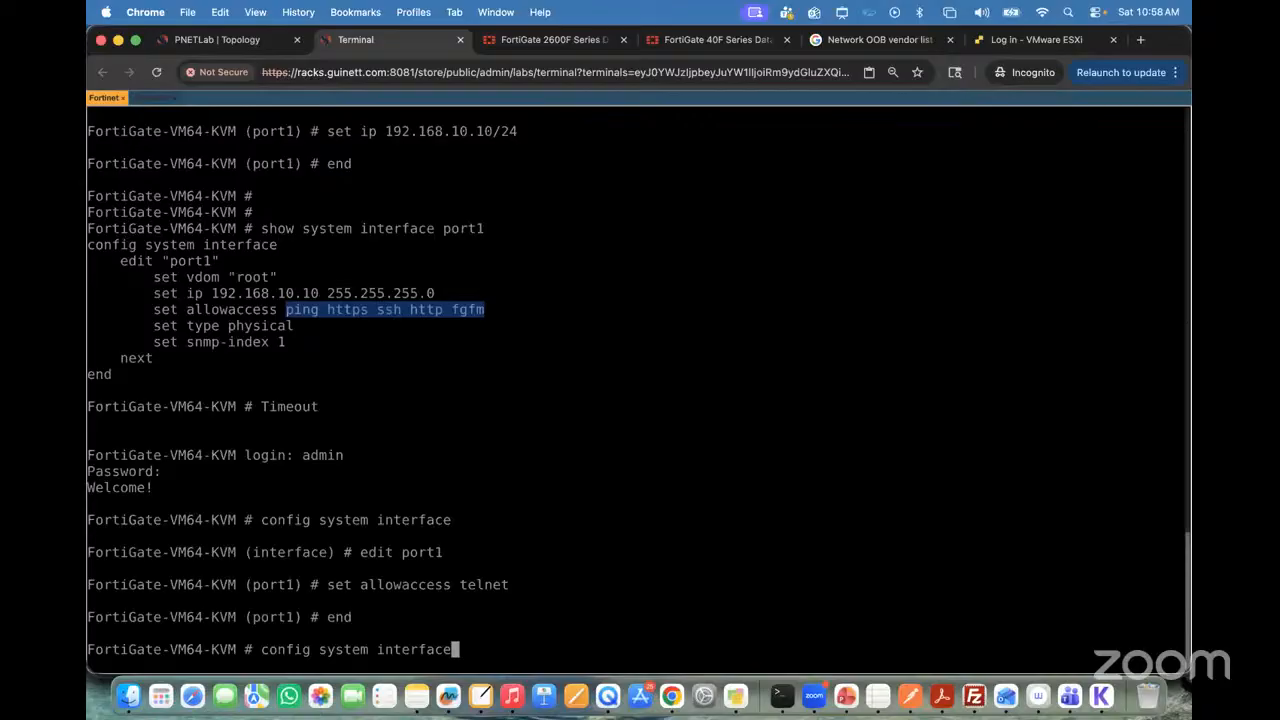
{"action": "type", "text": "po"}
{"action": "key", "text": "BackSpace"}
{"action": "key", "text": "BackSpace"}
{"action": "key", "text": "BackSpace"}
{"action": "key", "text": "BackSpace"}
{"action": "key", "text": "BackSpace"}
{"action": "key", "text": "BackSpace"}
{"action": "key", "text": "BackSpace"}
{"action": "key", "text": "BackSpace"}
{"action": "key", "text": "BackSpace"}
{"action": "key", "text": "BackSpace"}
{"action": "key", "text": "BackSpace"}
{"action": "key", "text": "BackSpace"}
{"action": "key", "text": "BackSpace"}
{"action": "key", "text": "BackSpace"}
{"action": "key", "text": "BackSpace"}
{"action": "key", "text": "BackSpace"}
{"action": "key", "text": "BackSpace"}
{"action": "key", "text": "BackSpace"}
{"action": "key", "text": "BackSpace"}
{"action": "key", "text": "BackSpace"}
{"action": "key", "text": "BackSpace"}
{"action": "key", "text": "BackSpace"}
{"action": "key", "text": "BackSpace"}
{"action": "key", "text": "BackSpace"}
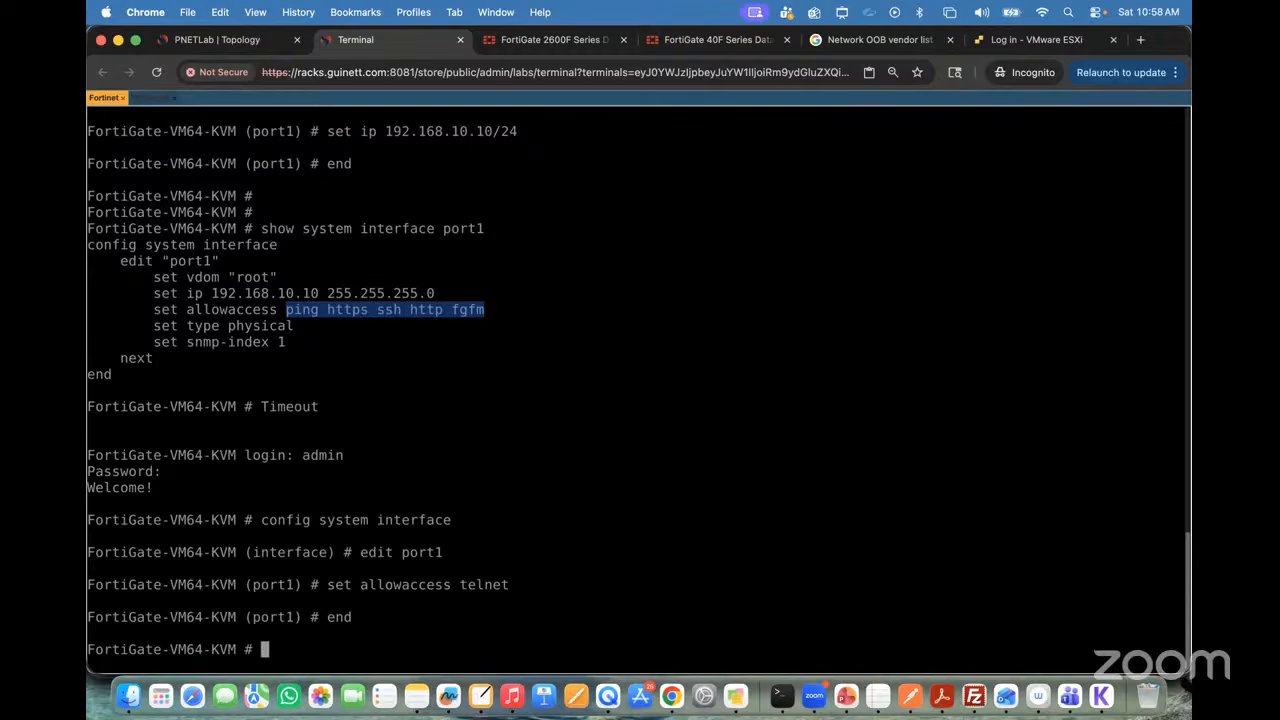
{"action": "type", "text": "show system interface "}
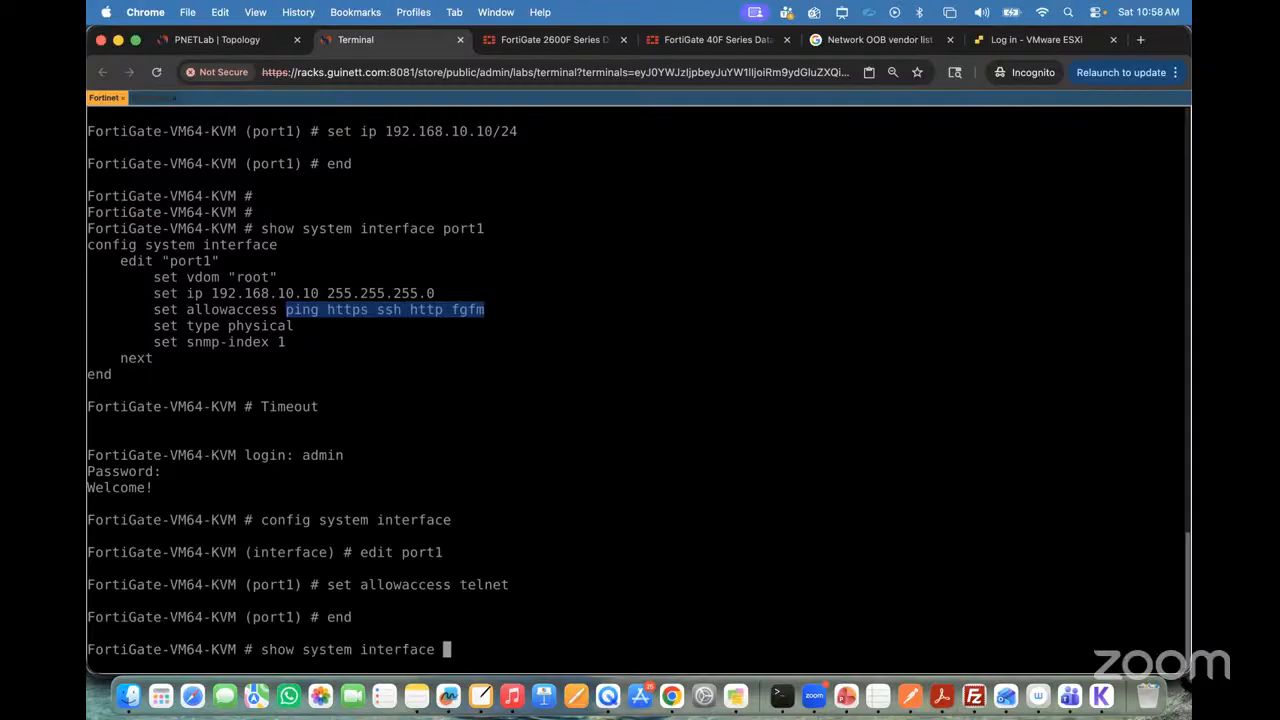
{"action": "type", "text": "port1"}
{"action": "key", "text": "Return"}
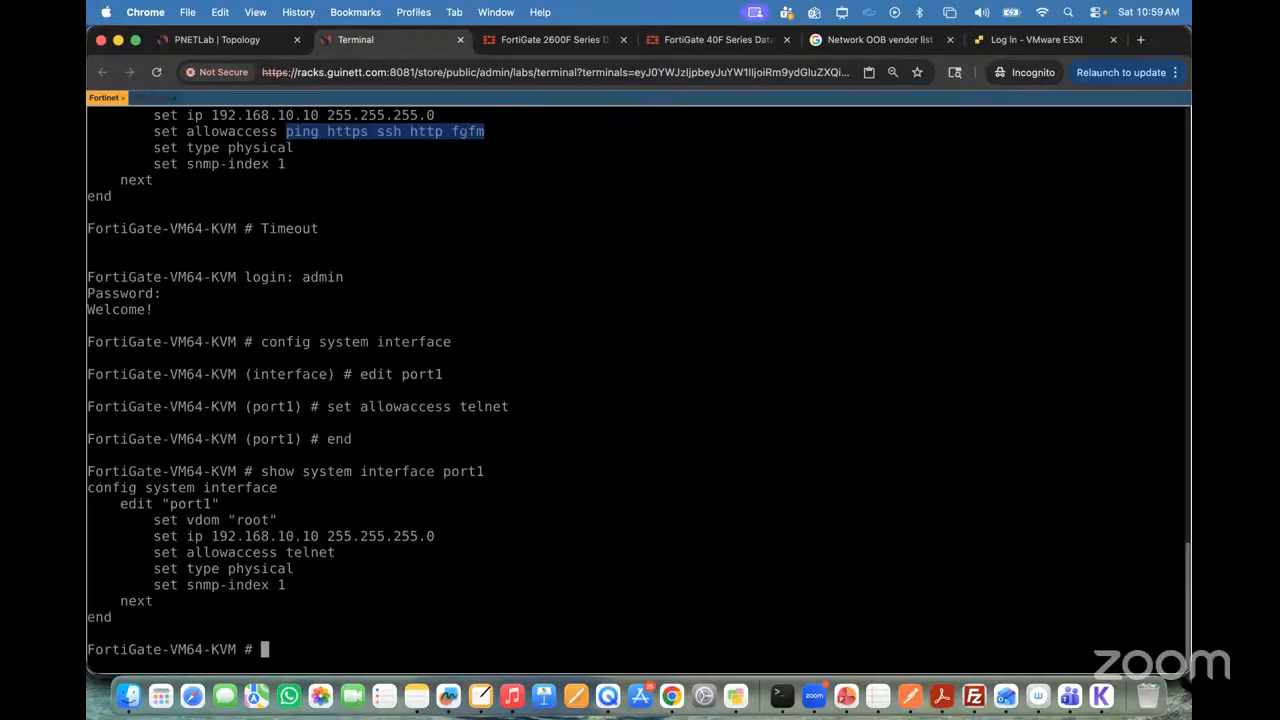
Step: Enter config system interface again and edit port1
{"action": "type", "text": "conf"}
{"action": "key", "text": "Tab"}
{"action": "key", "text": "BackSpace"}
{"action": "key", "text": "BackSpace"}
{"action": "key", "text": "BackSpace"}
{"action": "key", "text": "BackSpace"}
{"action": "key", "text": "BackSpace"}
{"action": "key", "text": "BackSpace"}
{"action": "key", "text": "BackSpace"}
{"action": "key", "text": "BackSpace"}
{"action": "key", "text": "BackSpace"}
{"action": "key", "text": "BackSpace"}
{"action": "key", "text": "BackSpace"}
{"action": "key", "text": "BackSpace"}
{"action": "type", "text": "fig system i"}
{"action": "key", "text": "Tab"}
{"action": "key", "text": "Return"}
{"action": "type", "text": "ed"}
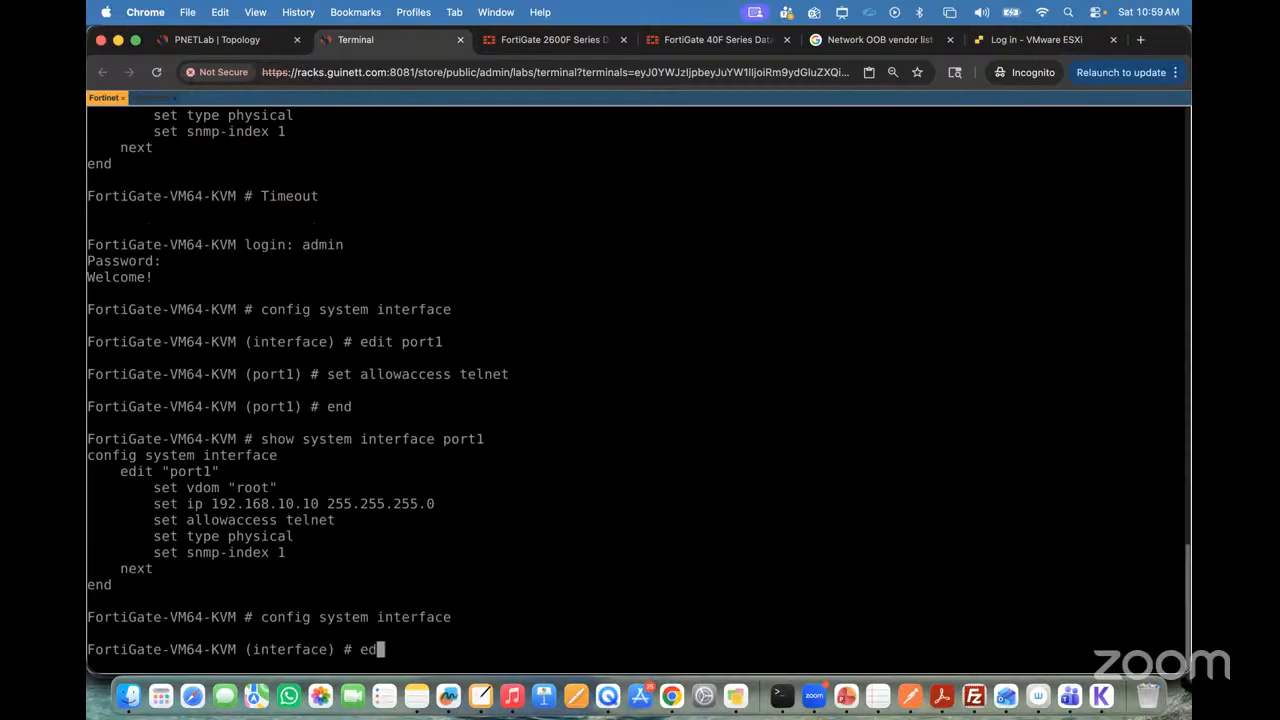
{"action": "type", "text": "it port1"}
{"action": "key", "text": "Return"}
Step: Set port1's allowaccess to ping https ssh http fgfm telnet, reusing the service list copied from the earlier output
{"action": "type", "text": "set all"}
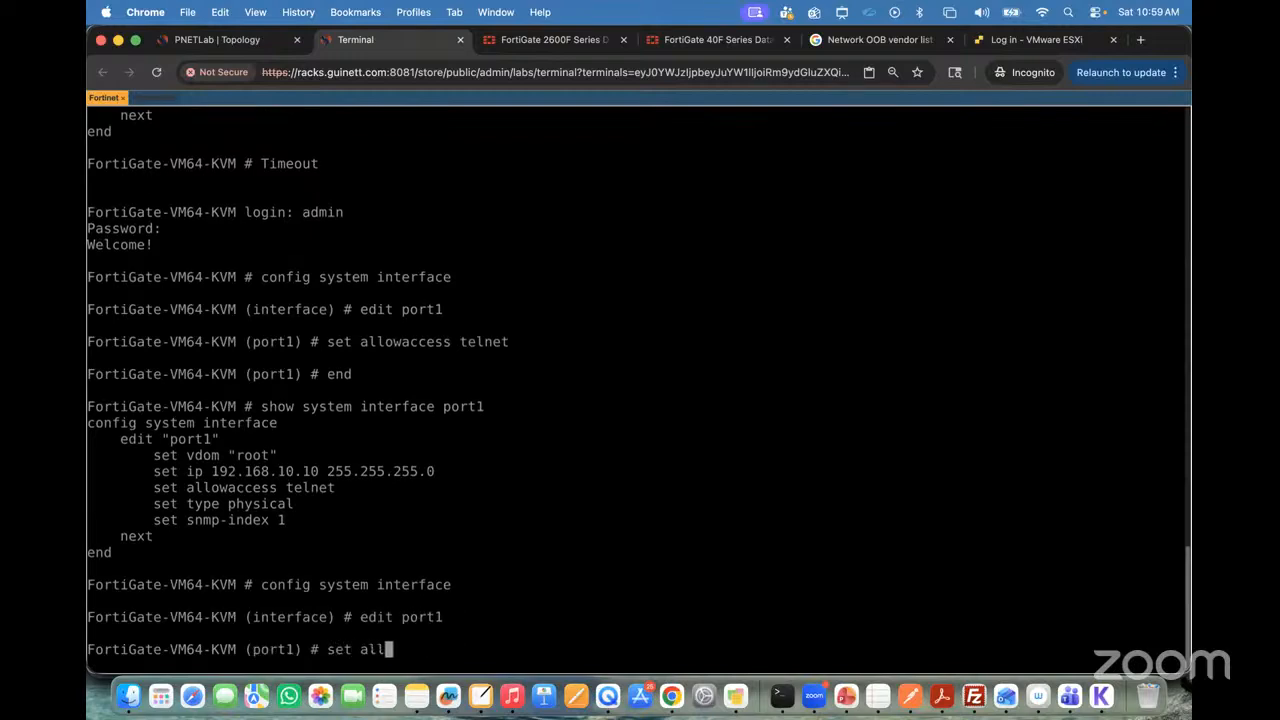
{"action": "key", "text": "Tab"}
{"action": "scroll", "coordinate": [486, 216], "scroll_direction": "up", "scroll_amount": 5}
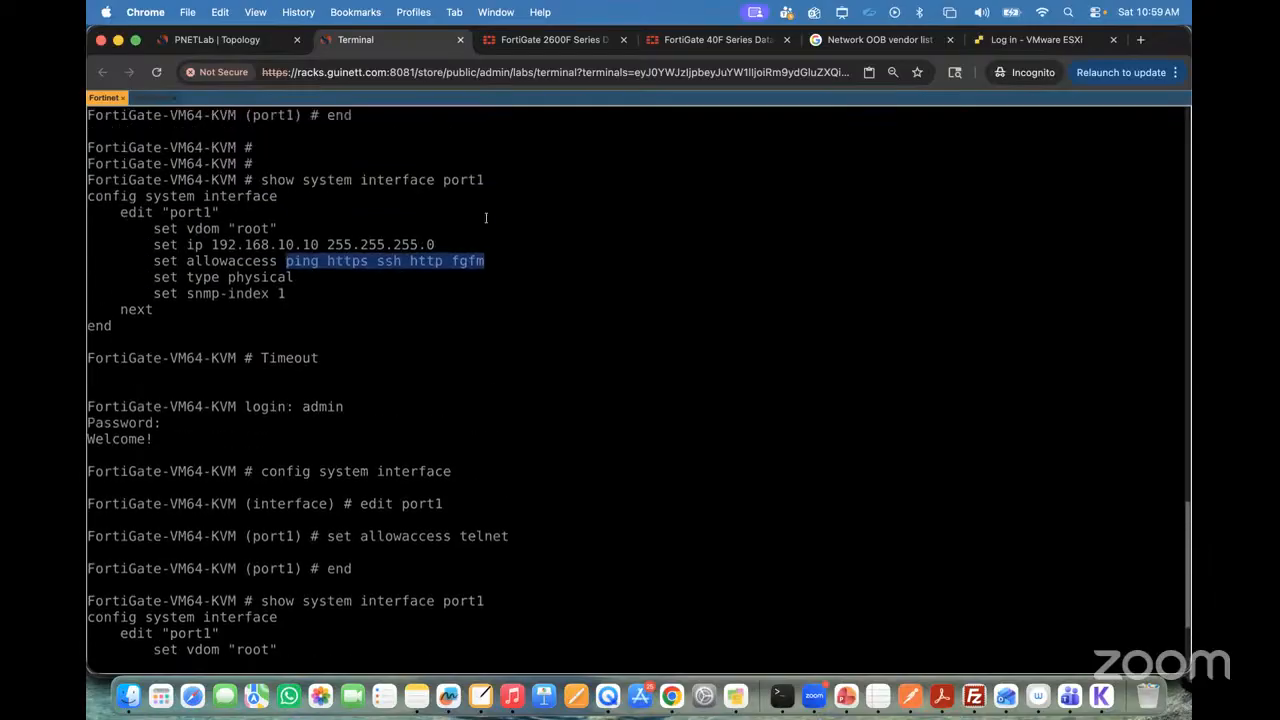
{"action": "scroll", "coordinate": [500, 454], "scroll_direction": "down", "scroll_amount": 5}
{"action": "type", "text": "ping https ssh http fgfm"}
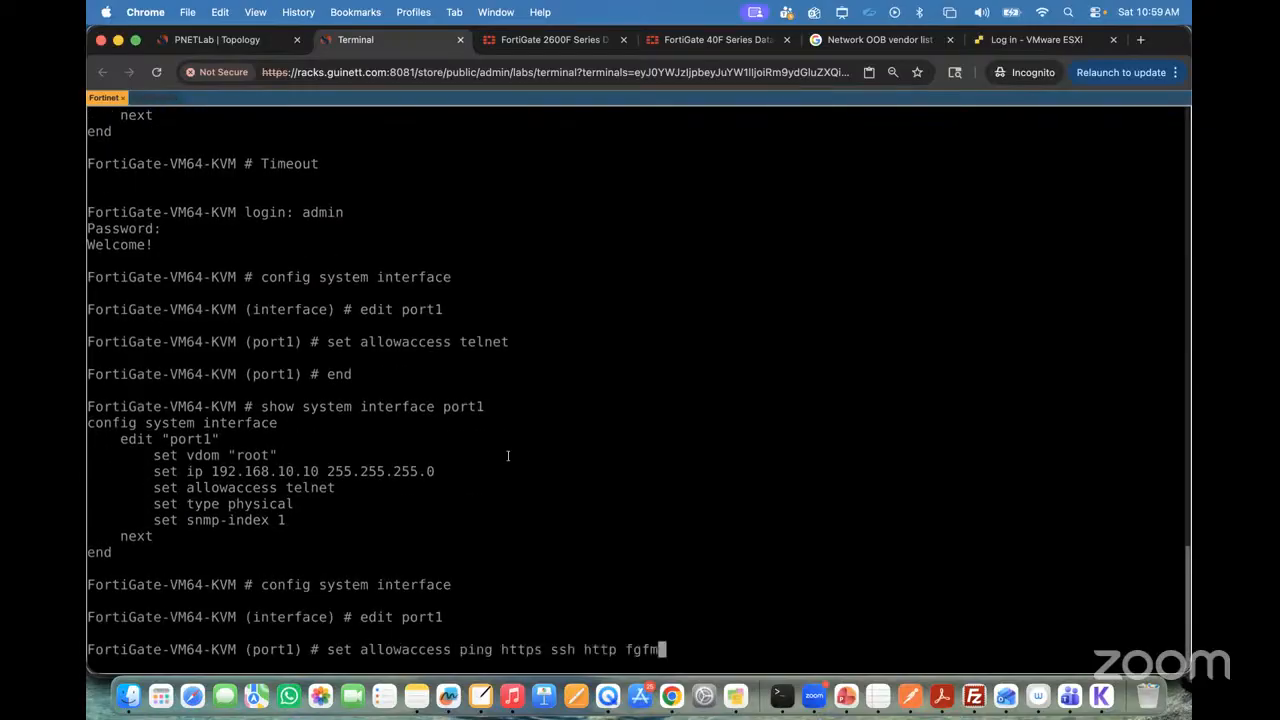
{"action": "type", "text": "telnet"}
{"action": "key", "text": "Return"}
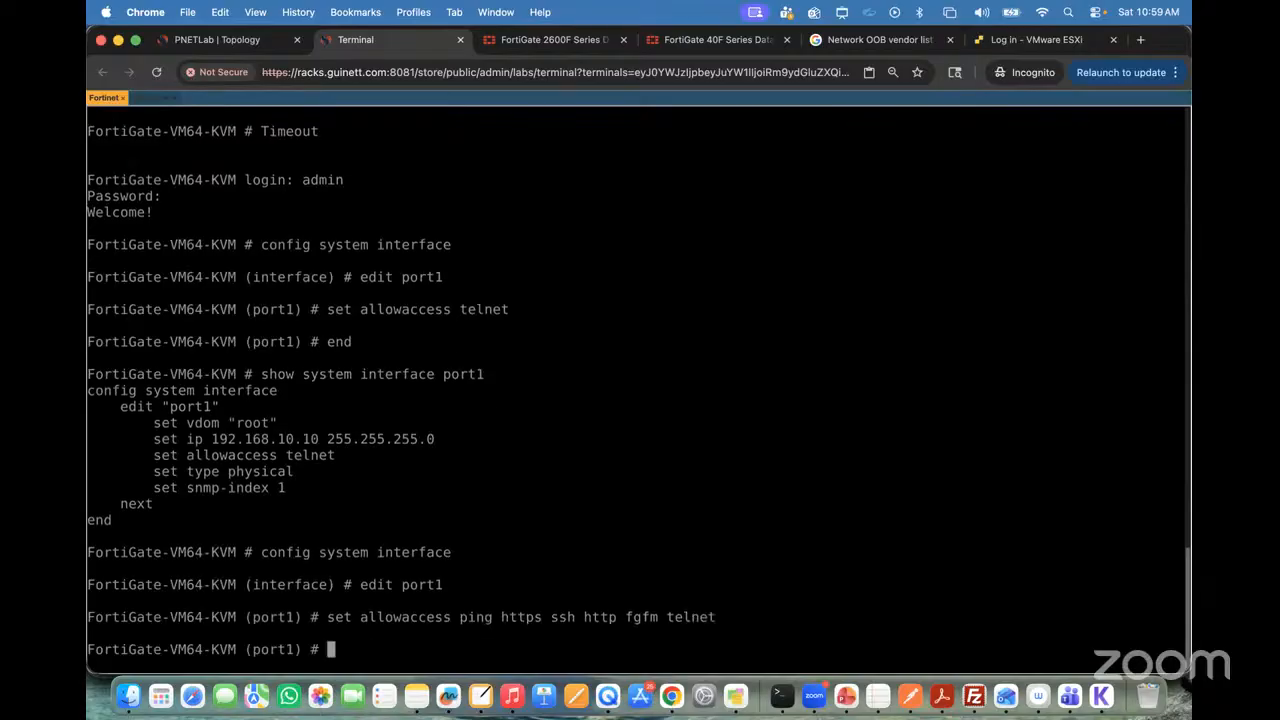
Step: Save the port1 configuration with end, rerun show system interface port1, and highlight the allowaccess services in the output
{"action": "type", "text": "emnd"}
{"action": "key", "text": "BackSpace"}
{"action": "key", "text": "BackSpace"}
{"action": "key", "text": "BackSpace"}
{"action": "type", "text": "nd"}
{"action": "key", "text": "Return"}
{"action": "key", "text": "Return"}
{"action": "key", "text": "Return"}
{"action": "key", "text": "Up"}
{"action": "key", "text": "Up"}
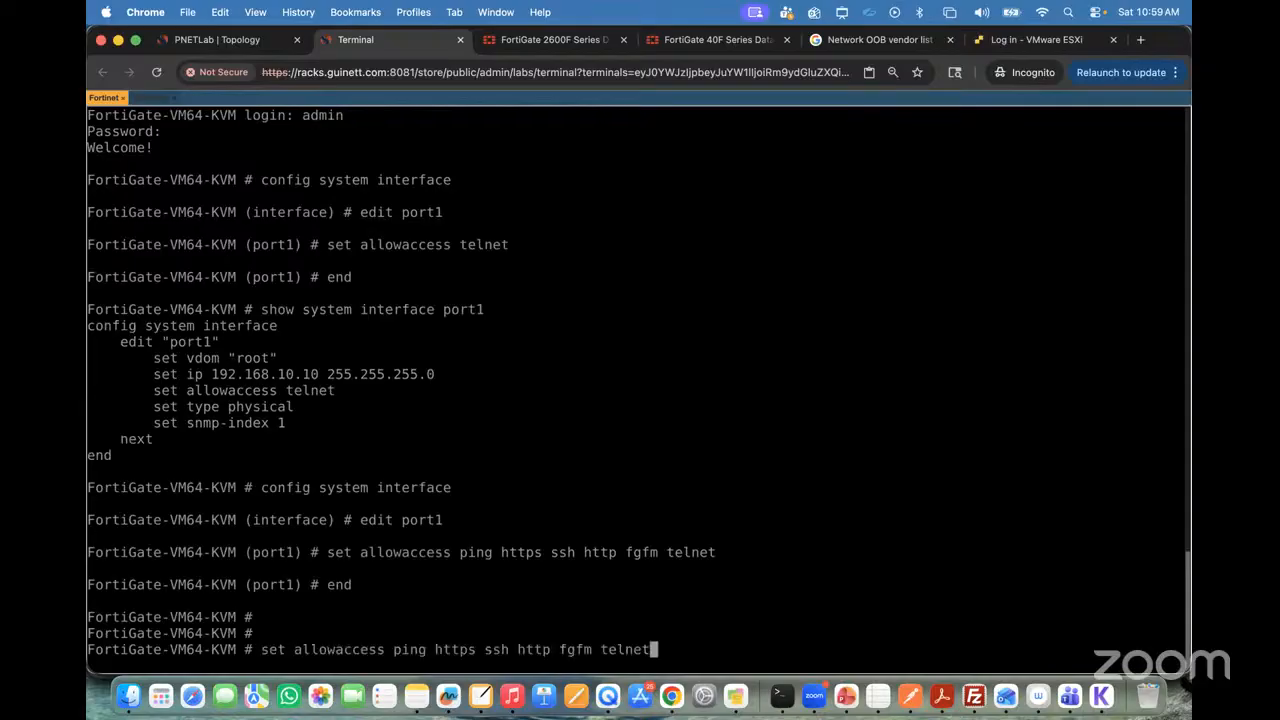
{"action": "key", "text": "Up"}
{"action": "key", "text": "Up"}
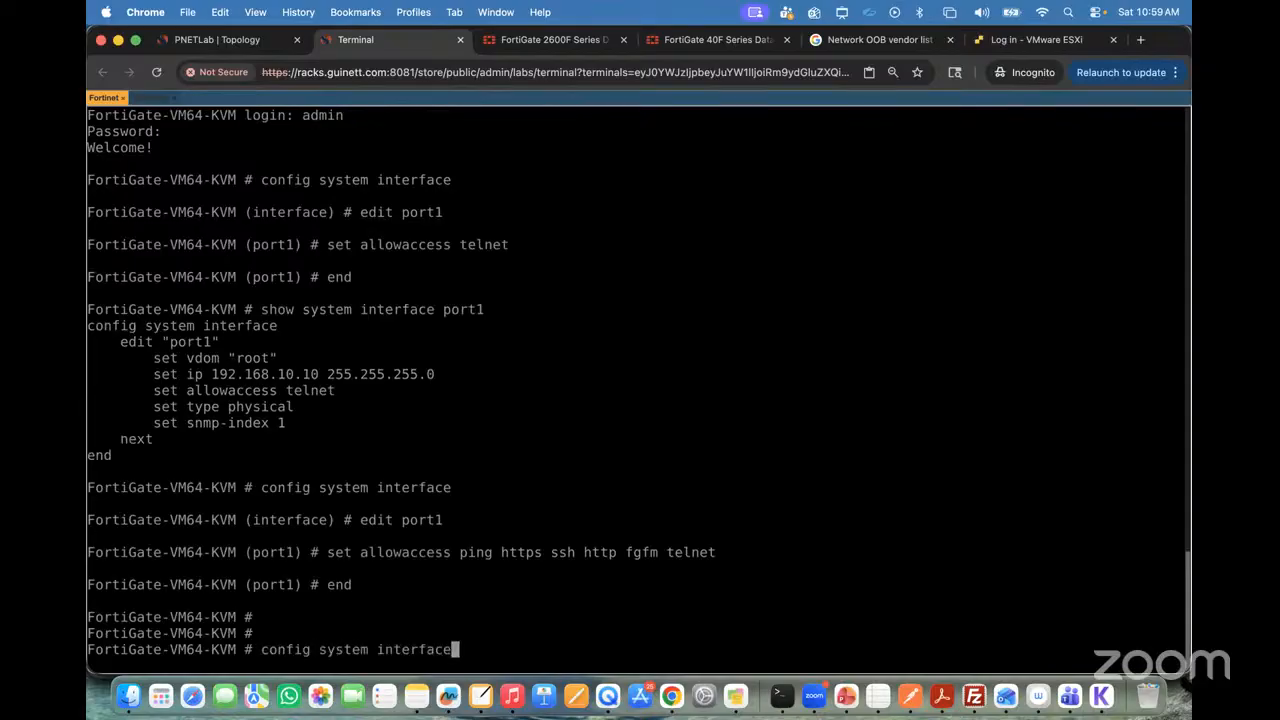
{"action": "key", "text": "Up"}
{"action": "key", "text": "Return"}
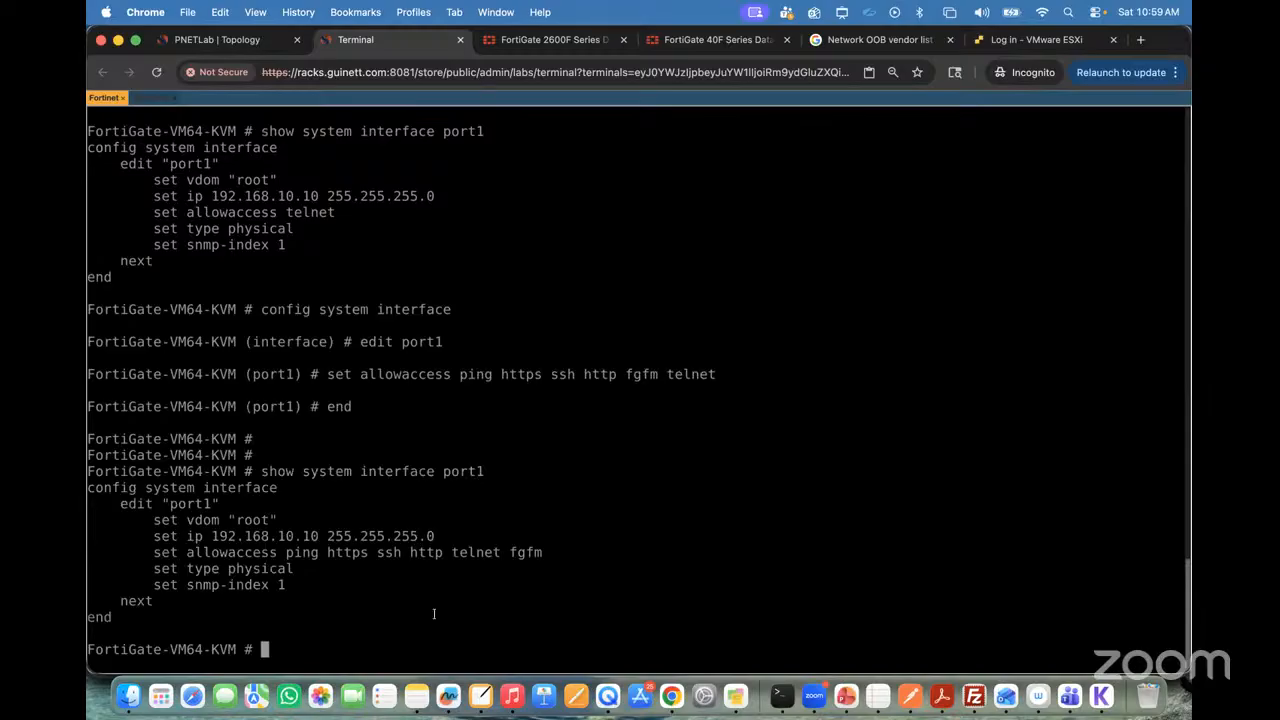
{"action": "left_click_drag", "start_coordinate": [287, 556], "coordinate": [497, 552]}
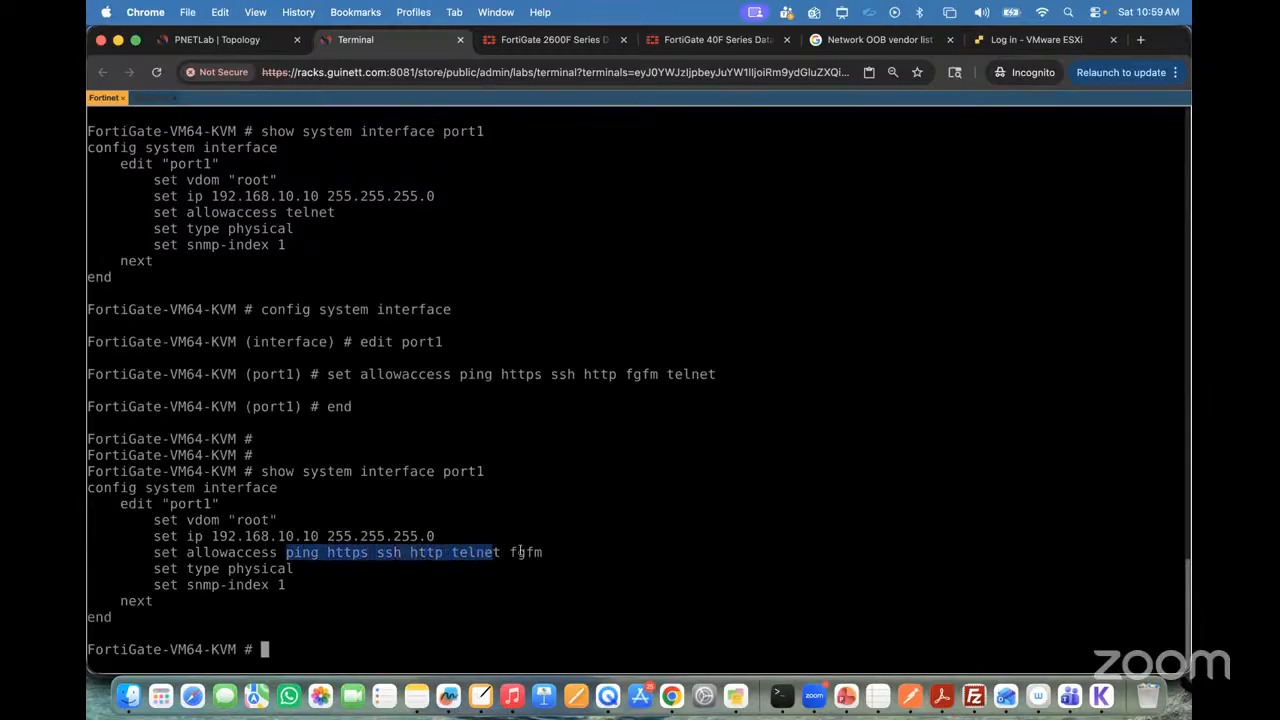
Step: Switch to Winserver, reload the FortiGate port1 edit page, and examine its Administrative Access options
{"action": "left_click", "coordinate": [148, 98]}
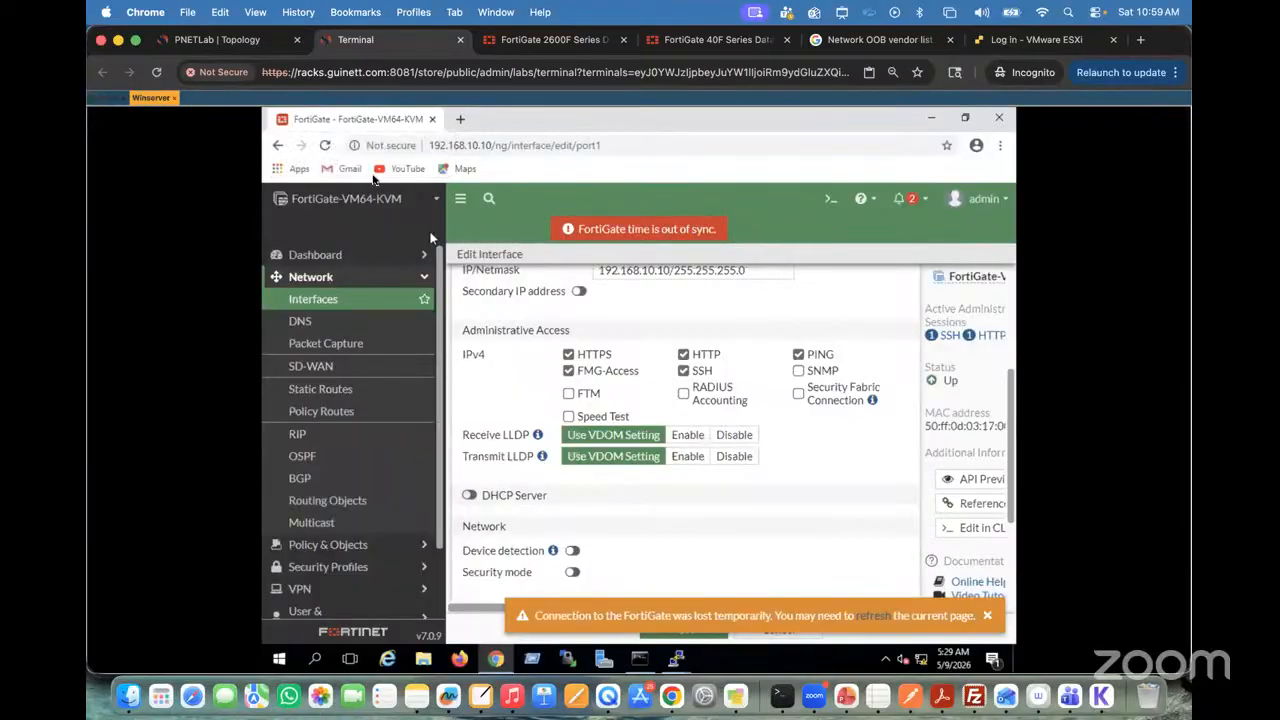
{"action": "left_click", "coordinate": [325, 146]}
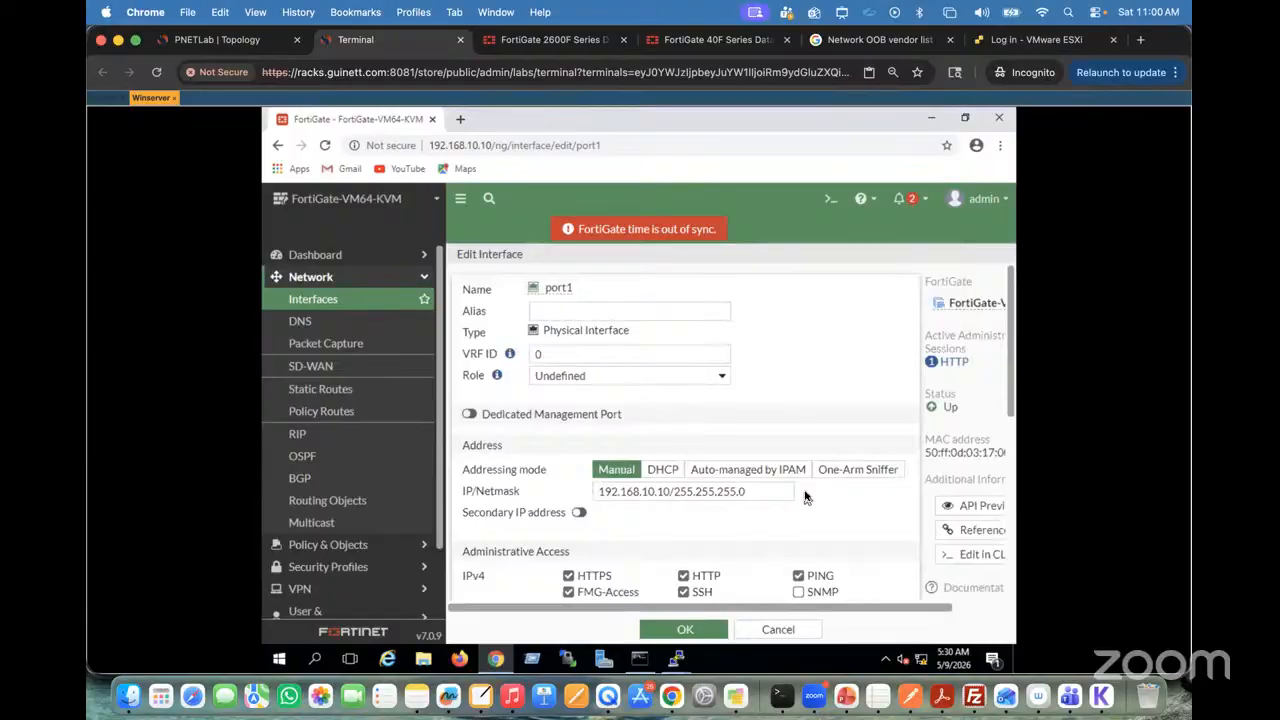
{"action": "scroll", "coordinate": [807, 497], "scroll_direction": "down", "scroll_amount": 3}
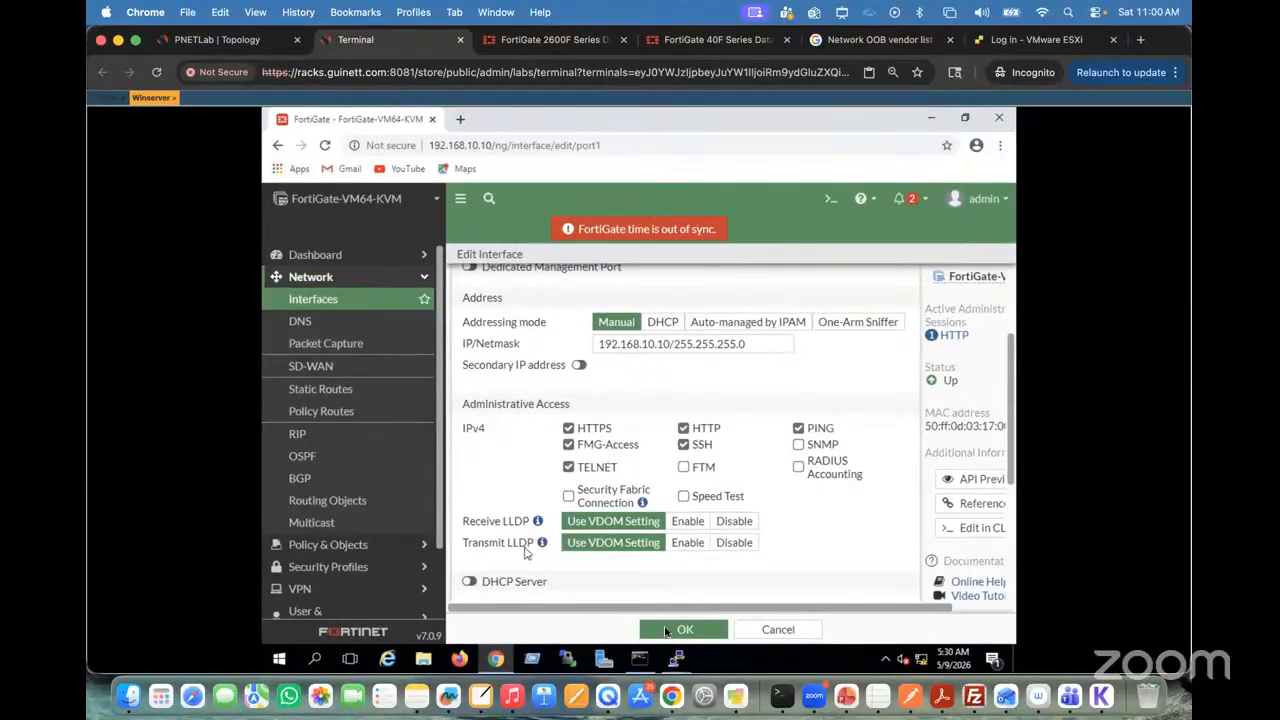
Step: Dismiss the PuTTY error, restart the session to 192.168.10.10, and log in as admin with the account password
{"action": "mouse_move", "coordinate": [687, 660]}
{"action": "left_click", "coordinate": [745, 606]}
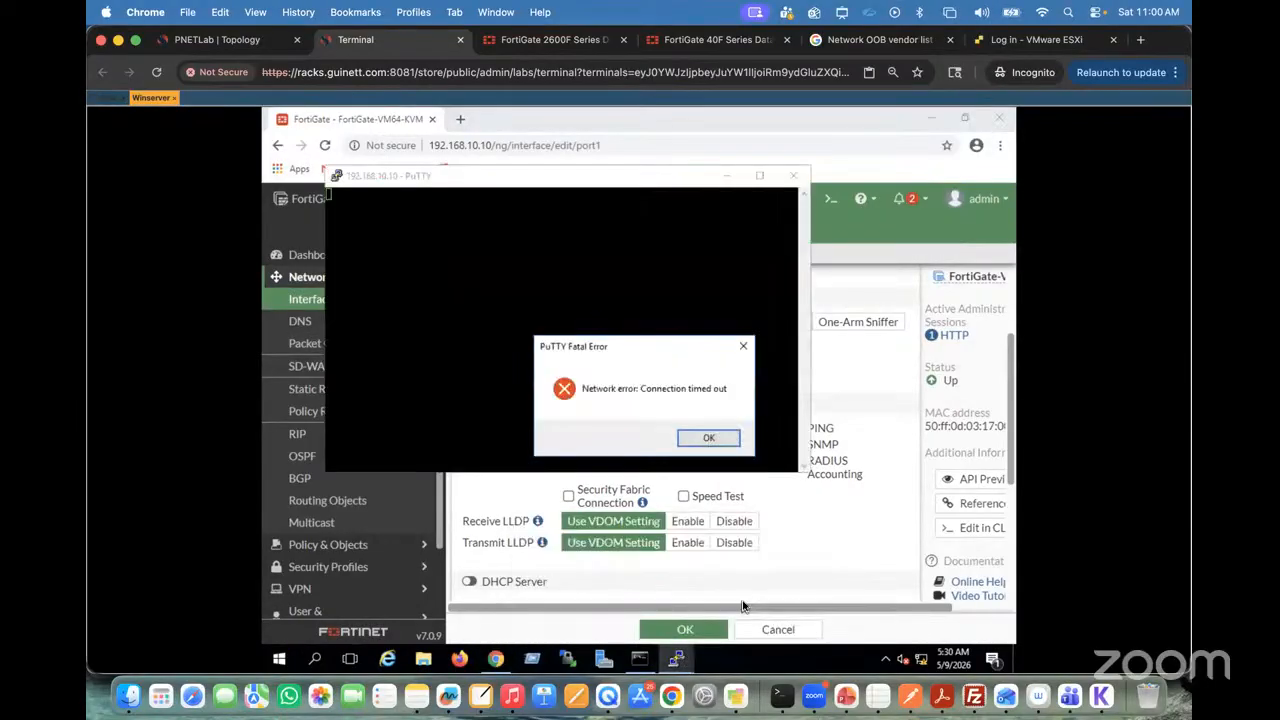
{"action": "left_click", "coordinate": [707, 448]}
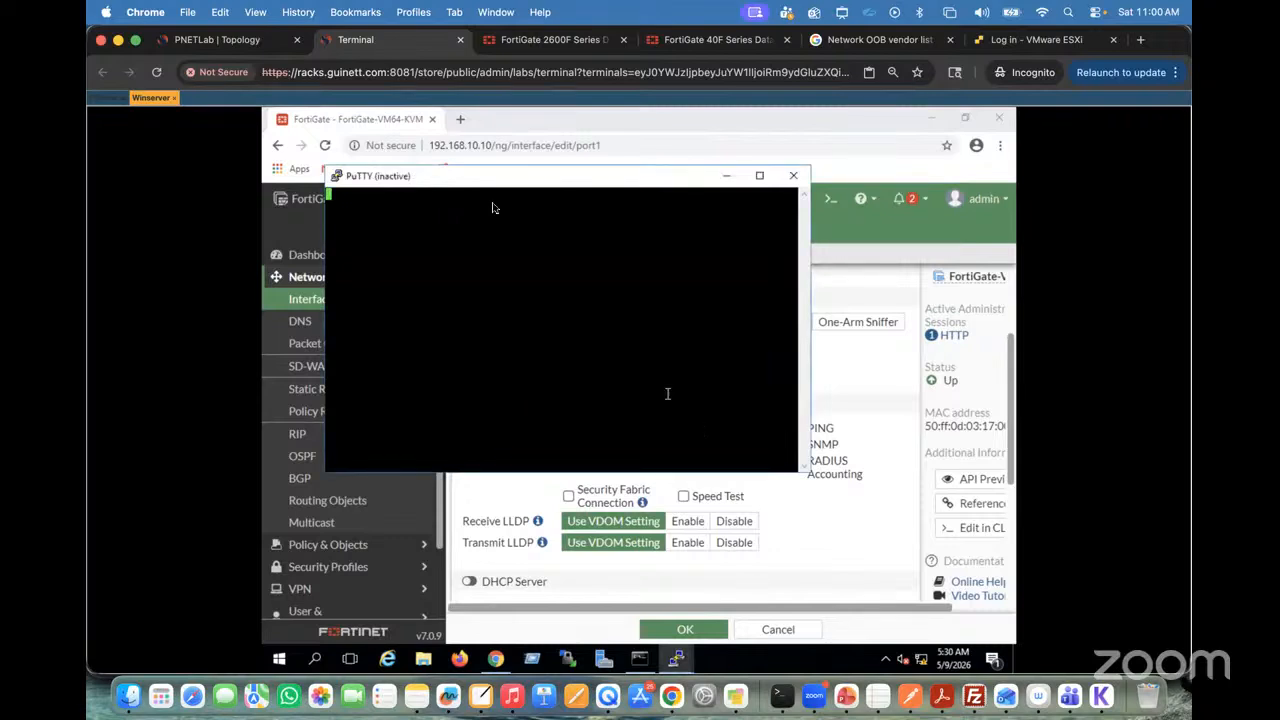
{"action": "right_click", "coordinate": [460, 182]}
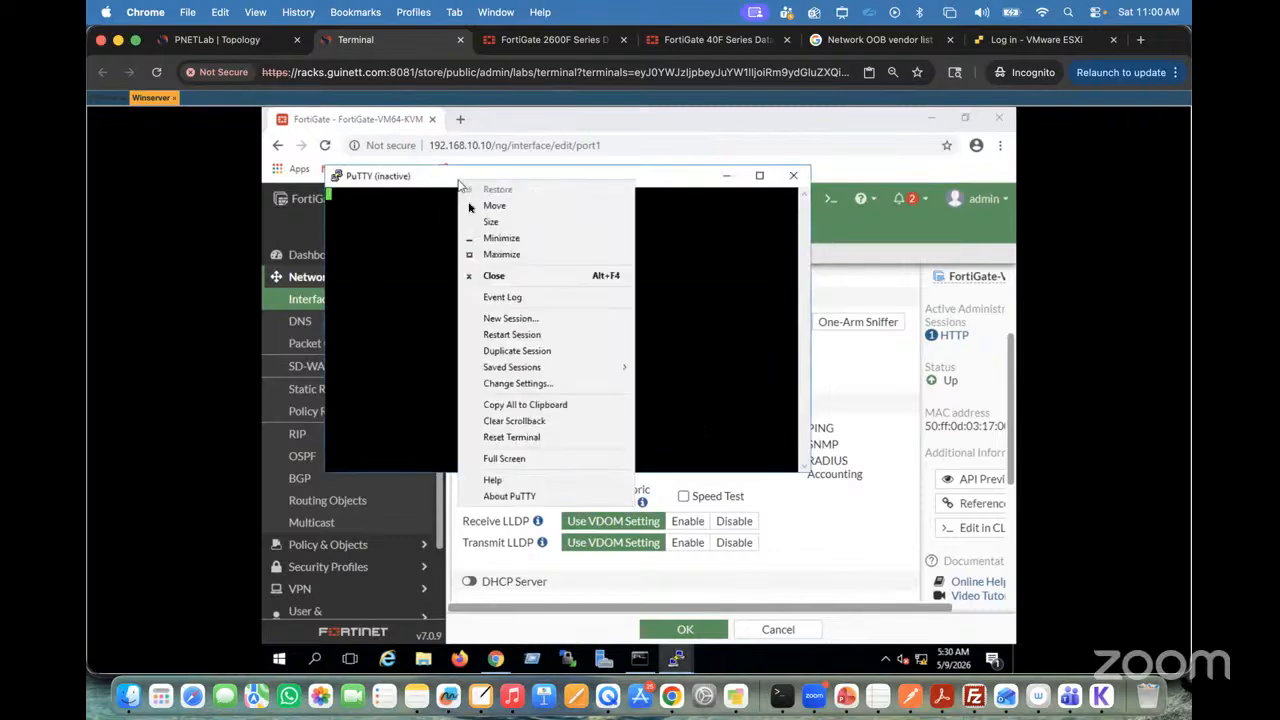
{"action": "left_click", "coordinate": [515, 336]}
{"action": "type", "text": "a"}
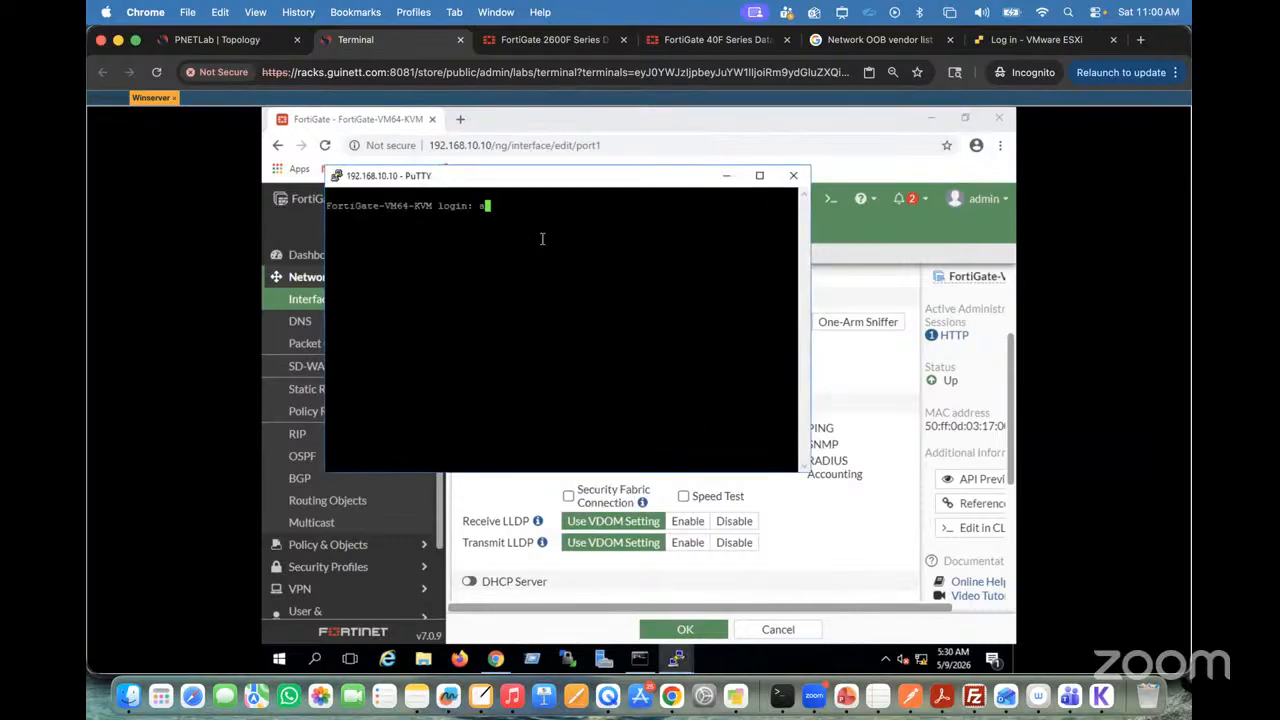
{"action": "type", "text": "dmin"}
{"action": "key", "text": "Return"}
{"action": "key", "text": "Return"}
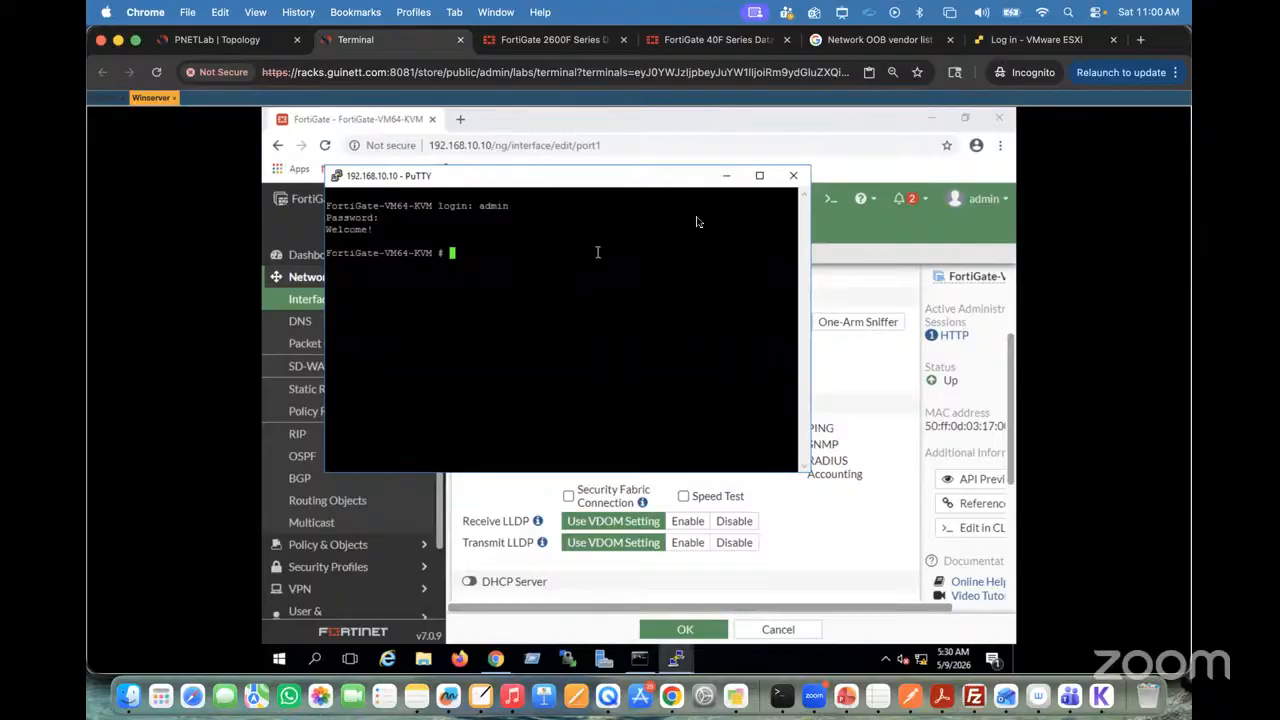
Step: Return to the PNETLab topology and open the console of the second Fortinet node, the one connected to Net
{"action": "left_click", "coordinate": [233, 45]}
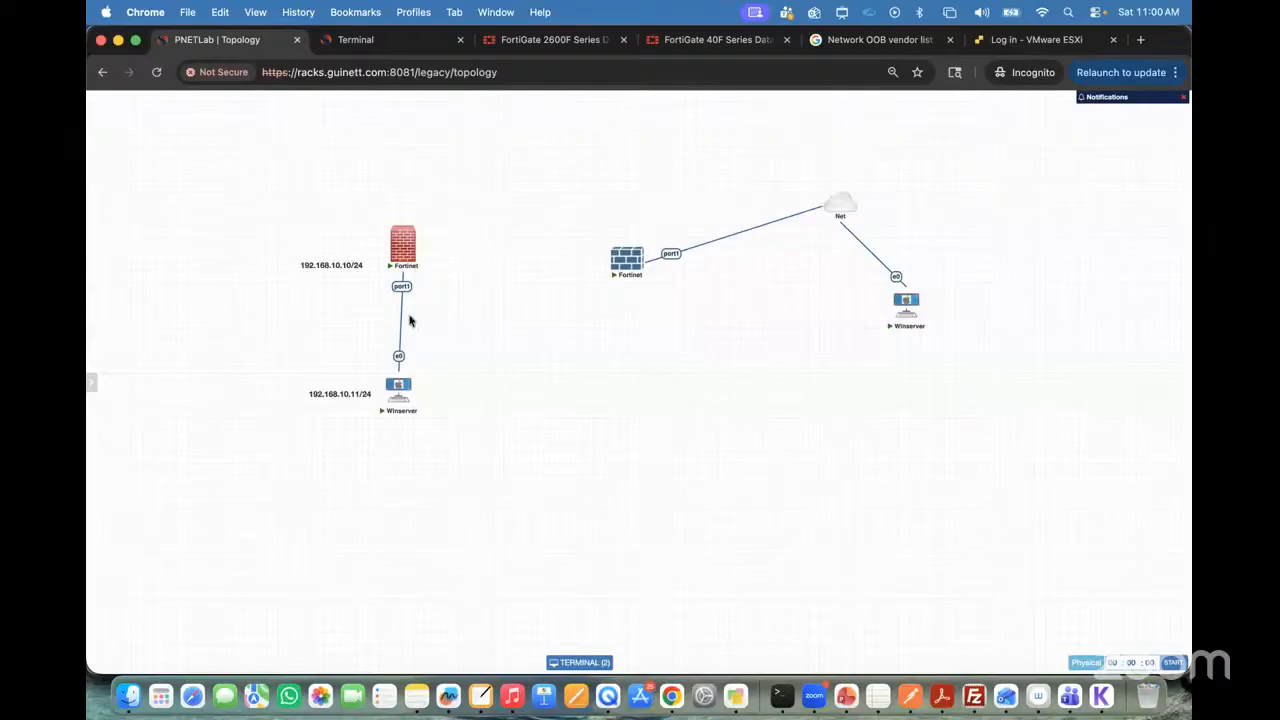
{"action": "mouse_move", "coordinate": [407, 258]}
{"action": "mouse_move", "coordinate": [625, 264]}
{"action": "left_click", "coordinate": [625, 266]}
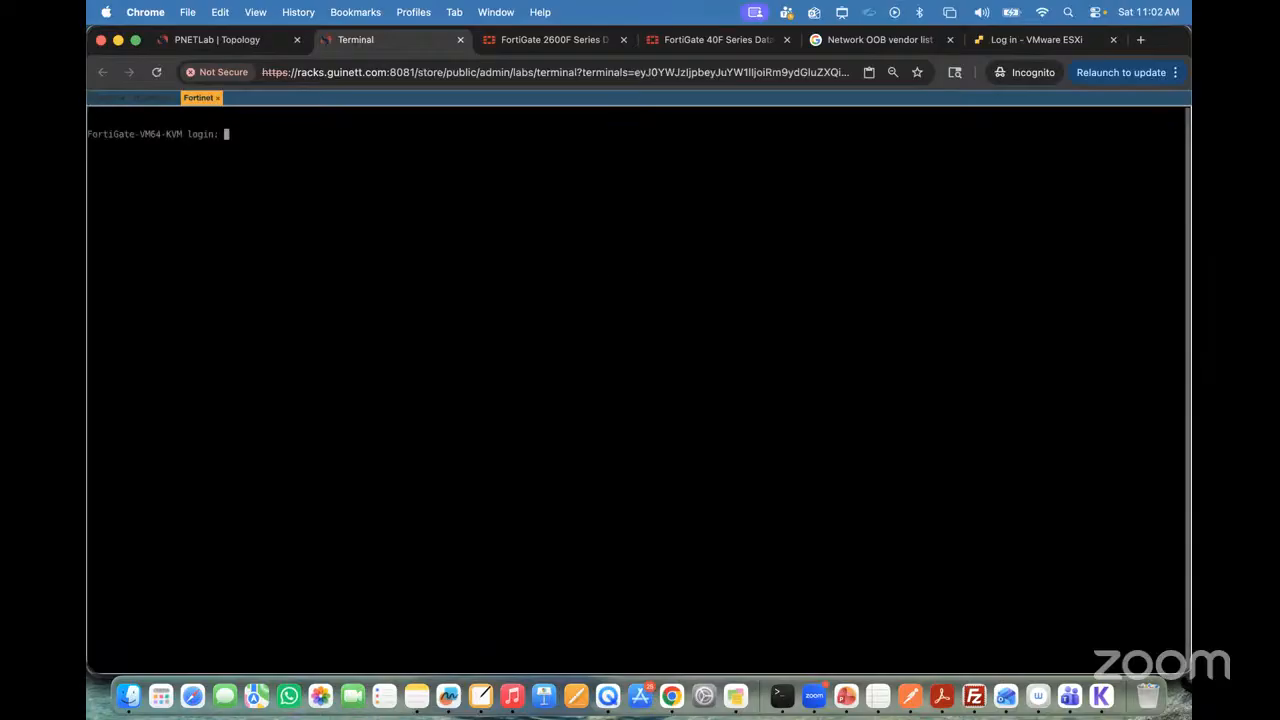
Step: Set the second Fortinet console's font size to 18 in the Guacamole display settings
{"action": "key", "text": "ctrl+alt+shift"}
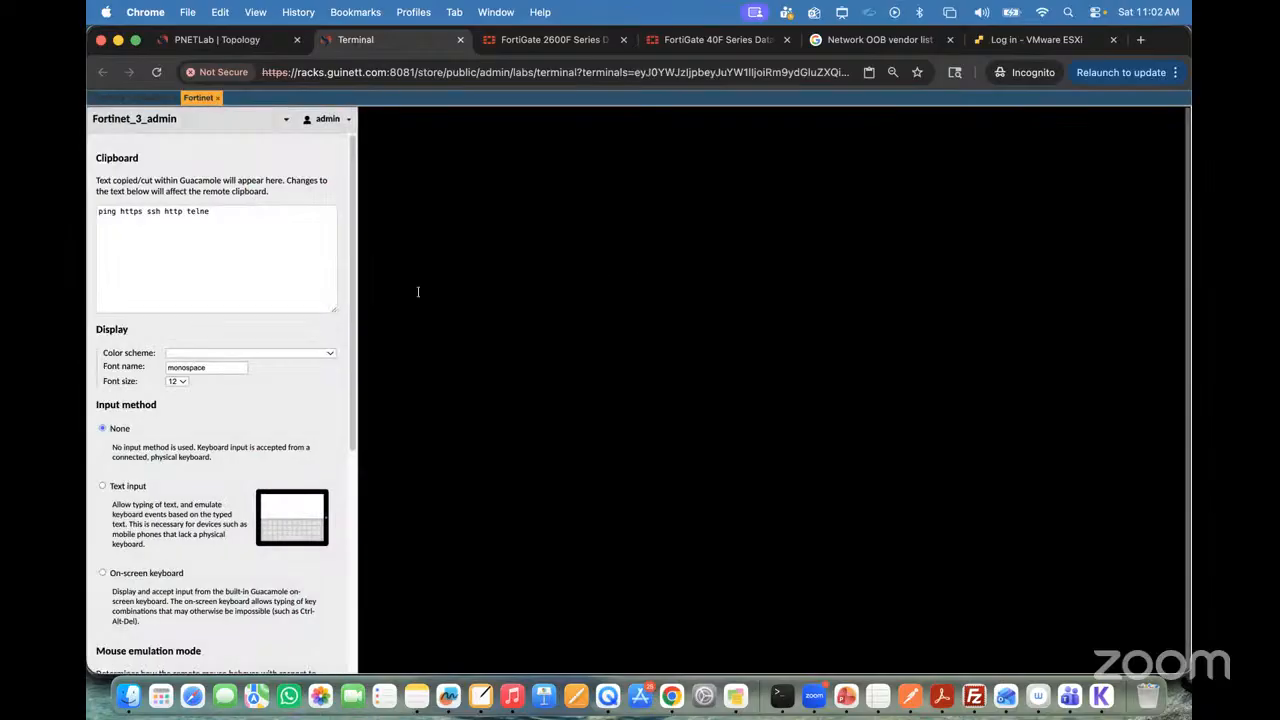
{"action": "left_click", "coordinate": [180, 382]}
{"action": "left_click", "coordinate": [190, 405]}
{"action": "left_click", "coordinate": [178, 385]}
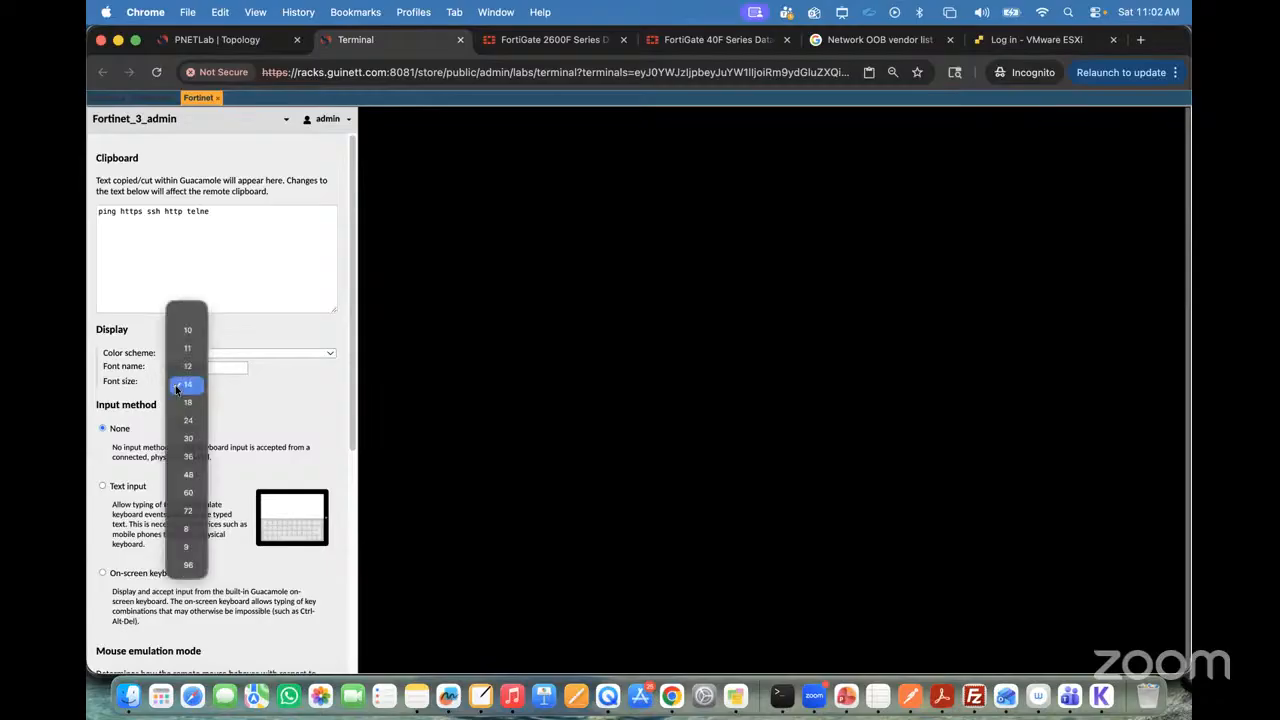
{"action": "left_click", "coordinate": [184, 405]}
{"action": "key", "text": "ctrl+alt+shift"}
Step: Log in to the second FortiGate as admin, then enter and confirm a new account password
{"action": "type", "text": "admin"}
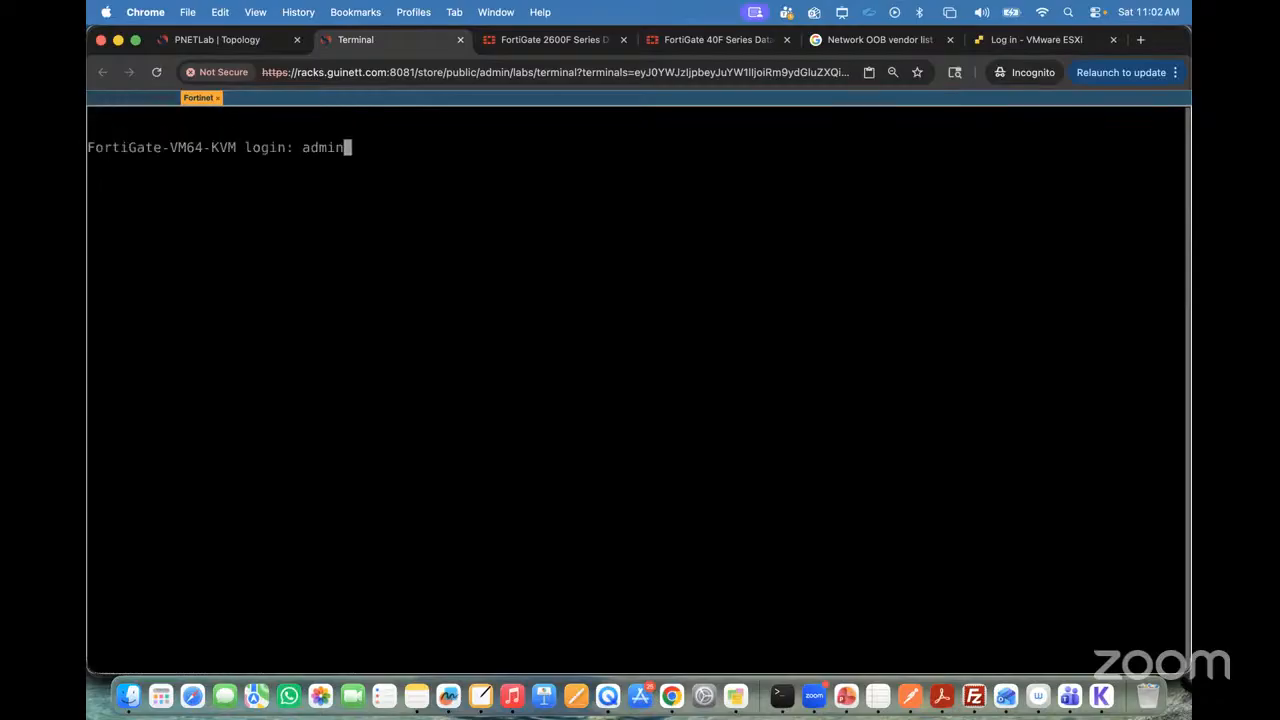
{"action": "key", "text": "Return"}
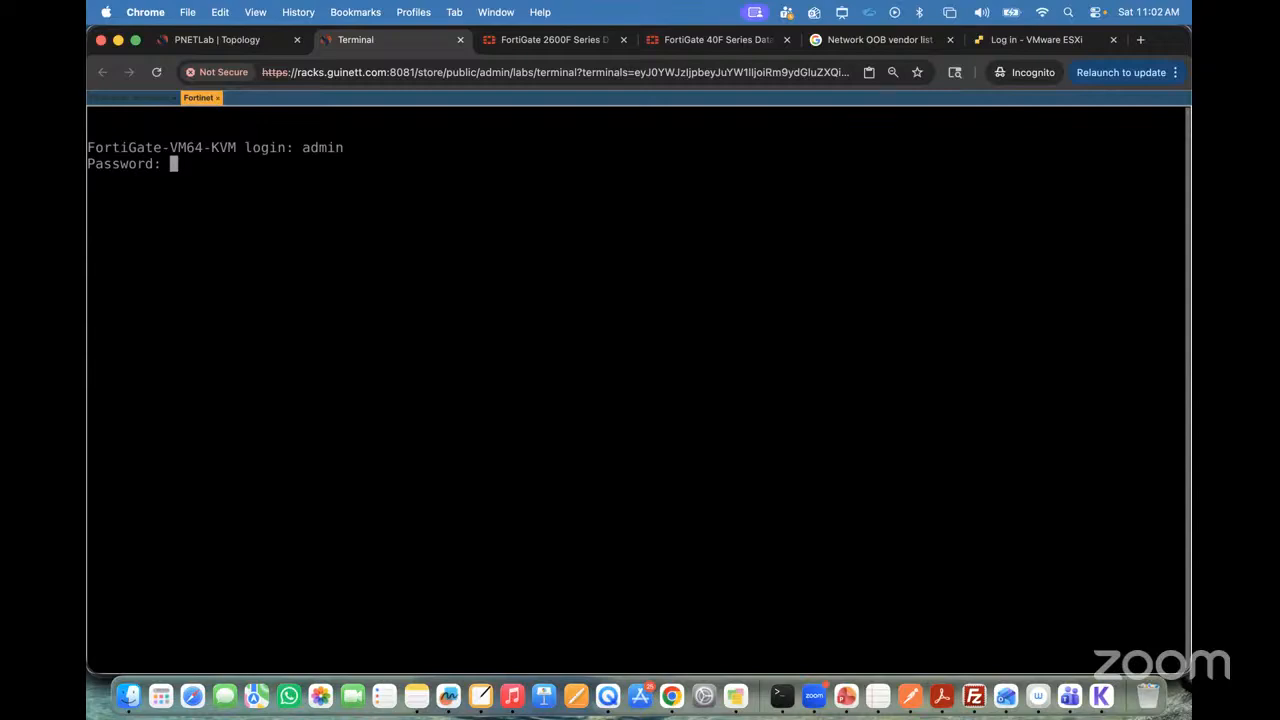
{"action": "key", "text": "Return"}
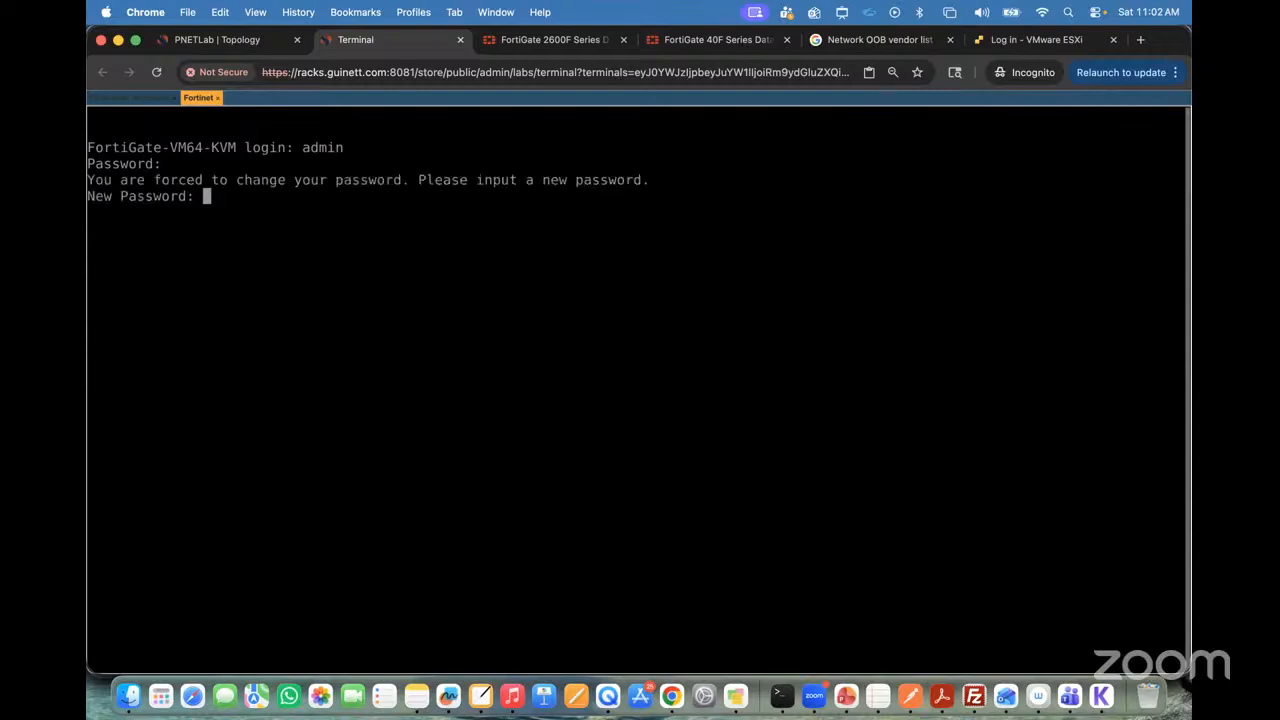
{"action": "key", "text": "Return"}
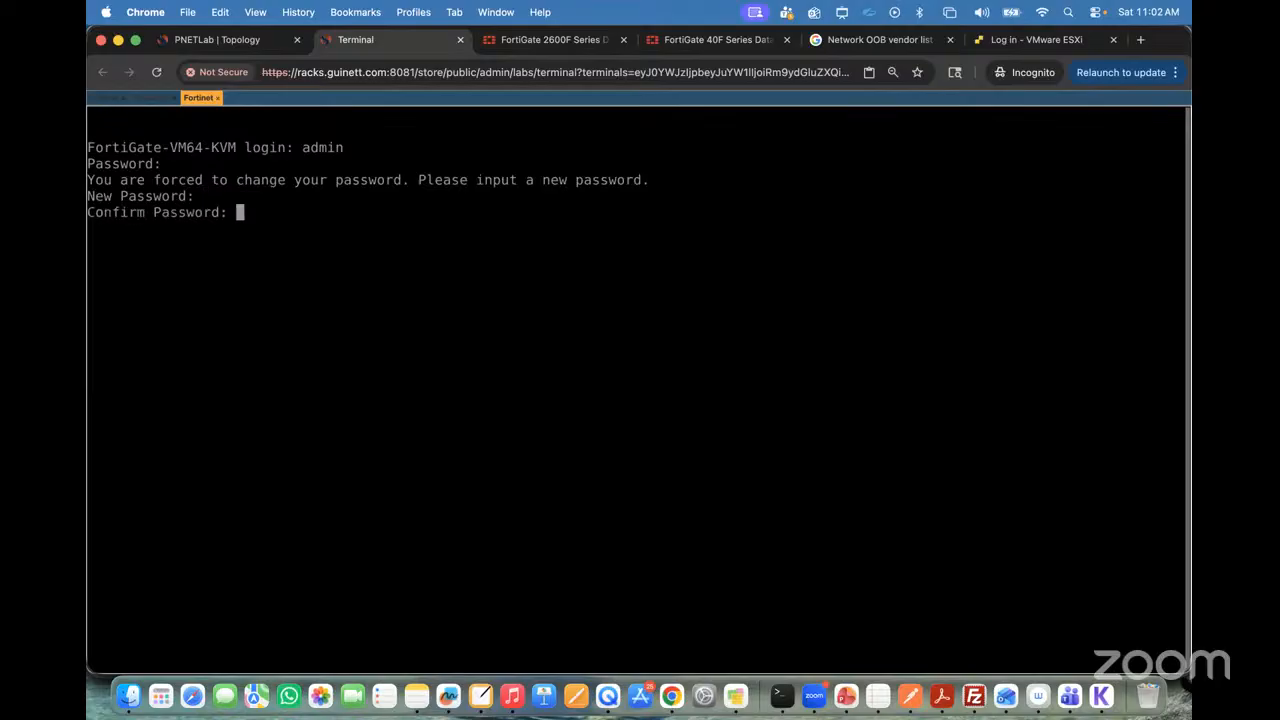
{"action": "key", "text": "Return"}
{"action": "key", "text": "Return"}
{"action": "key", "text": "Return"}
{"action": "key", "text": "Return"}
{"action": "key", "text": "Return"}
Step: List the second FortiGate's interfaces with show system interface ?, highlight port1's DHCP address, and return to the PNETLab topology
{"action": "type", "text": "sh"}
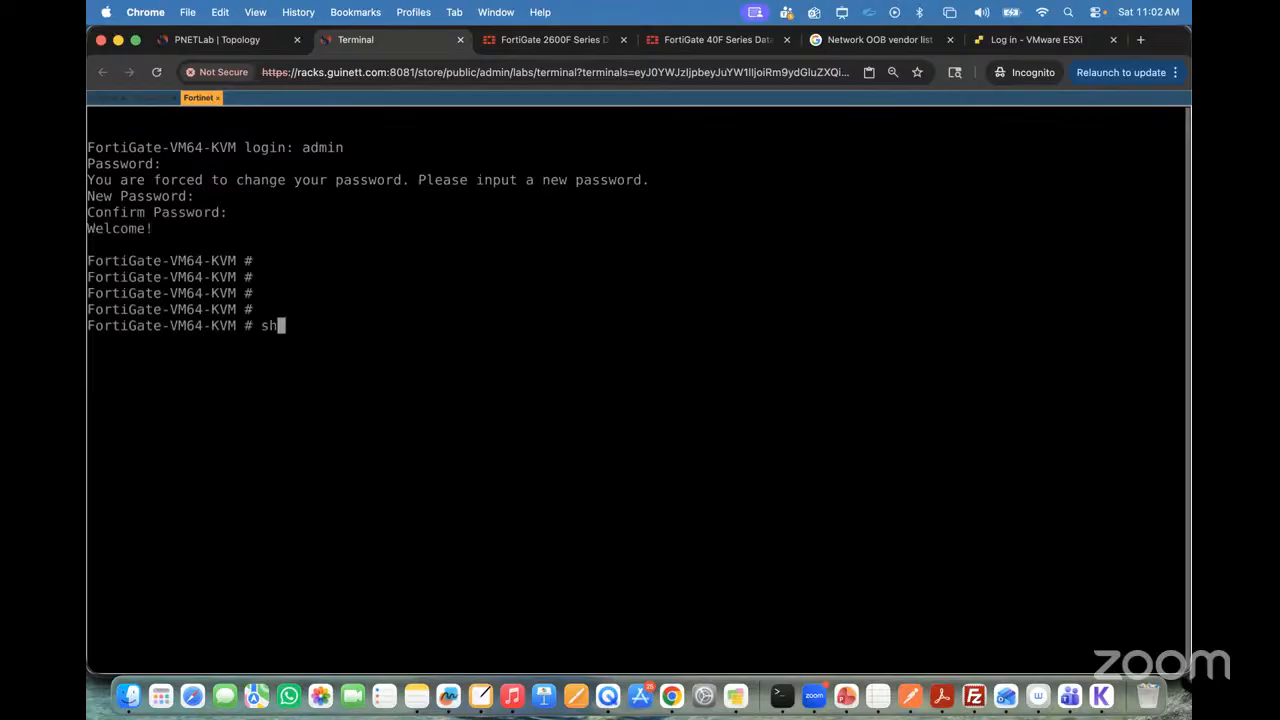
{"action": "type", "text": "ow system in"}
{"action": "key", "text": "Tab"}
{"action": "key", "text": "question"}
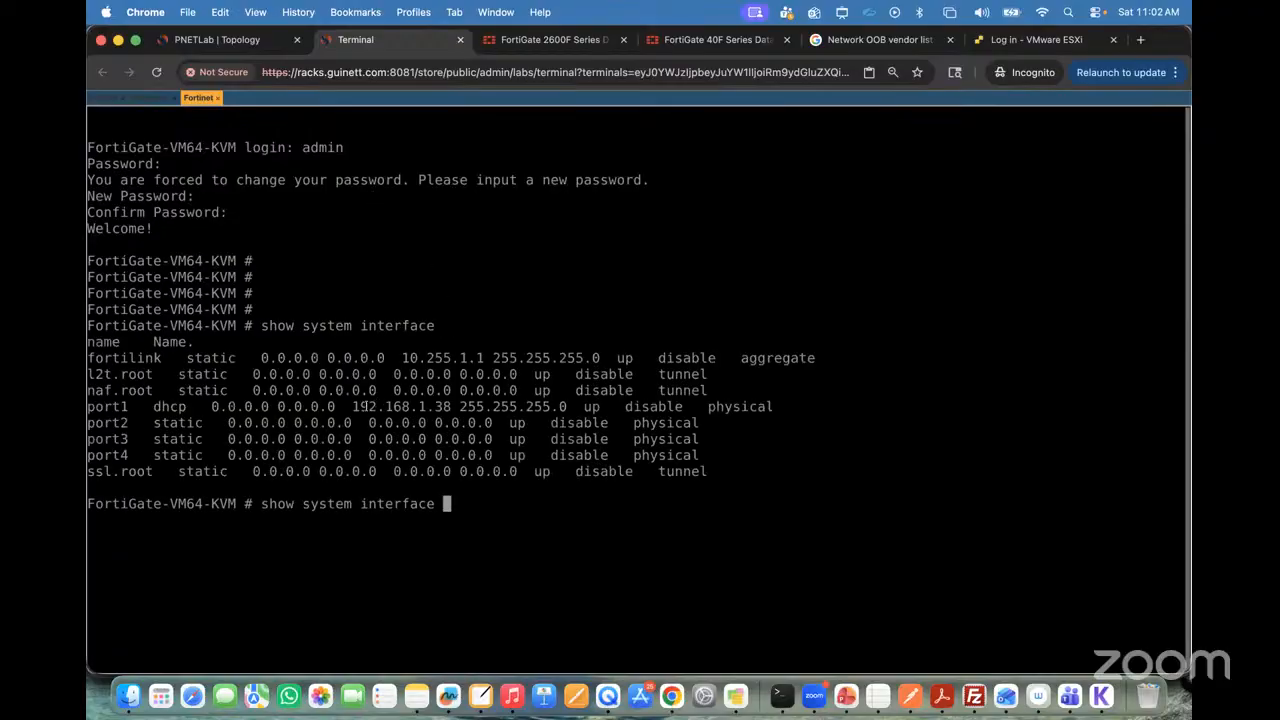
{"action": "left_click_drag", "start_coordinate": [349, 406], "coordinate": [451, 407]}
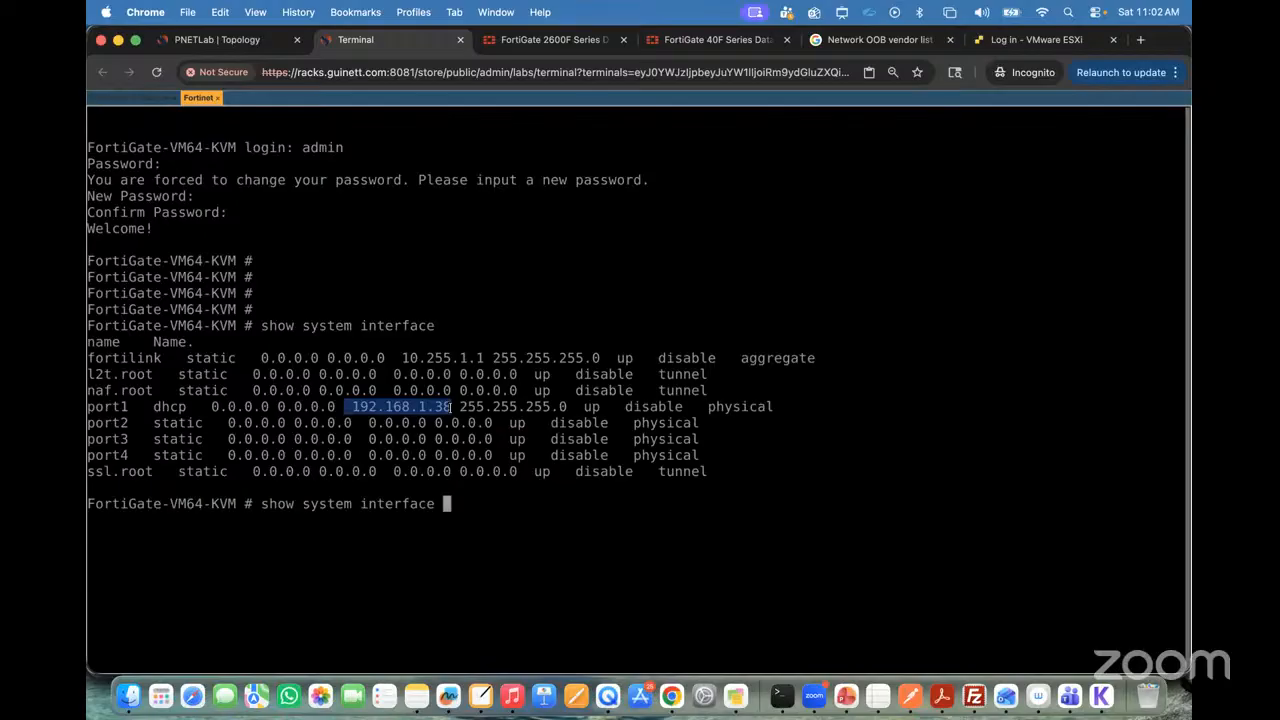
{"action": "left_click", "coordinate": [217, 40]}
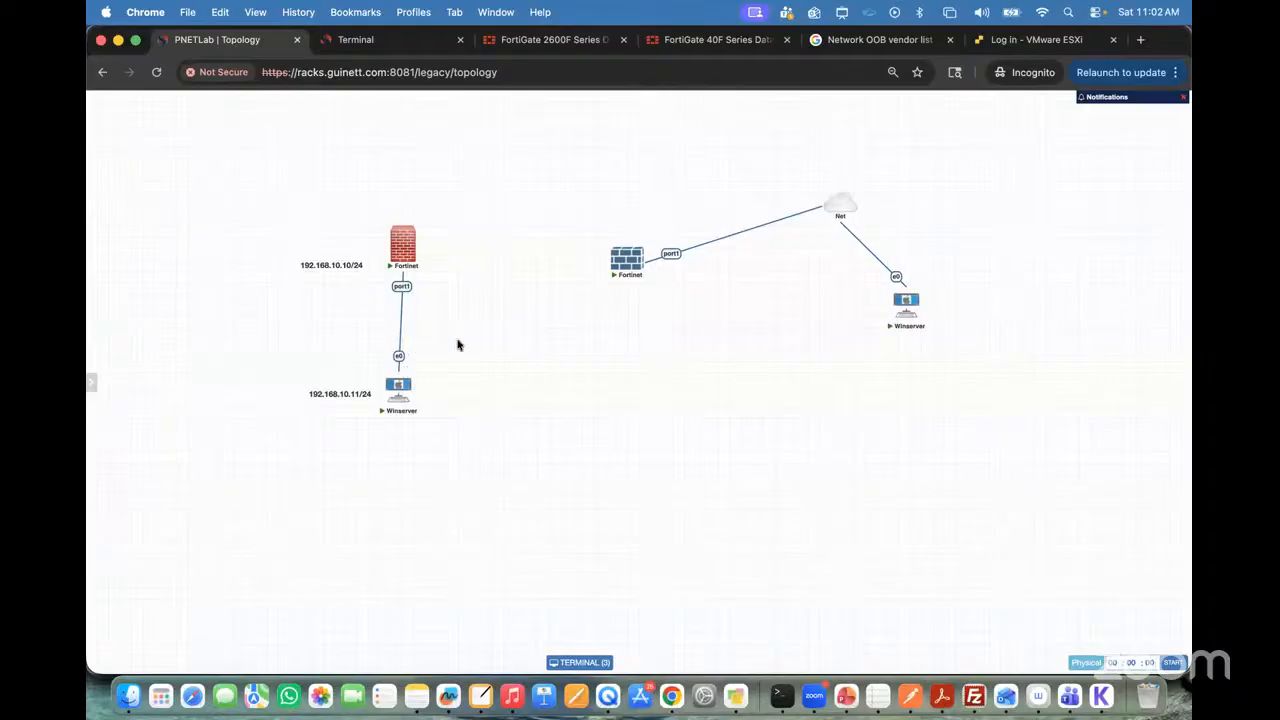
Step: Annotate the topology in red, tracing the link from the second Fortinet to Net and circling Net and its Winserver; close the annotation tool
{"action": "key", "text": "ctrl+a"}
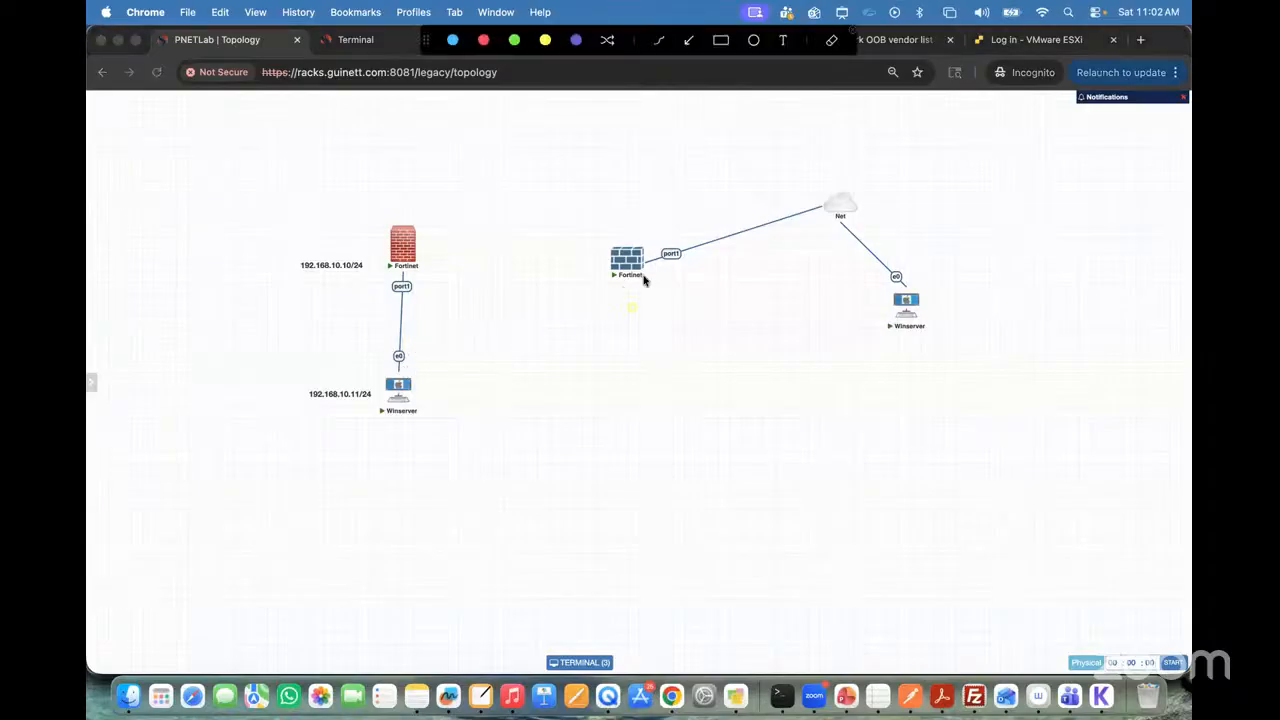
{"action": "left_click", "coordinate": [483, 40]}
{"action": "left_click", "coordinate": [647, 291]}
{"action": "mouse_move", "coordinate": [641, 267]}
{"action": "left_mouse_down"}
{"action": "mouse_move", "coordinate": [843, 200]}
{"action": "mouse_move", "coordinate": [815, 214]}
{"action": "left_mouse_up"}
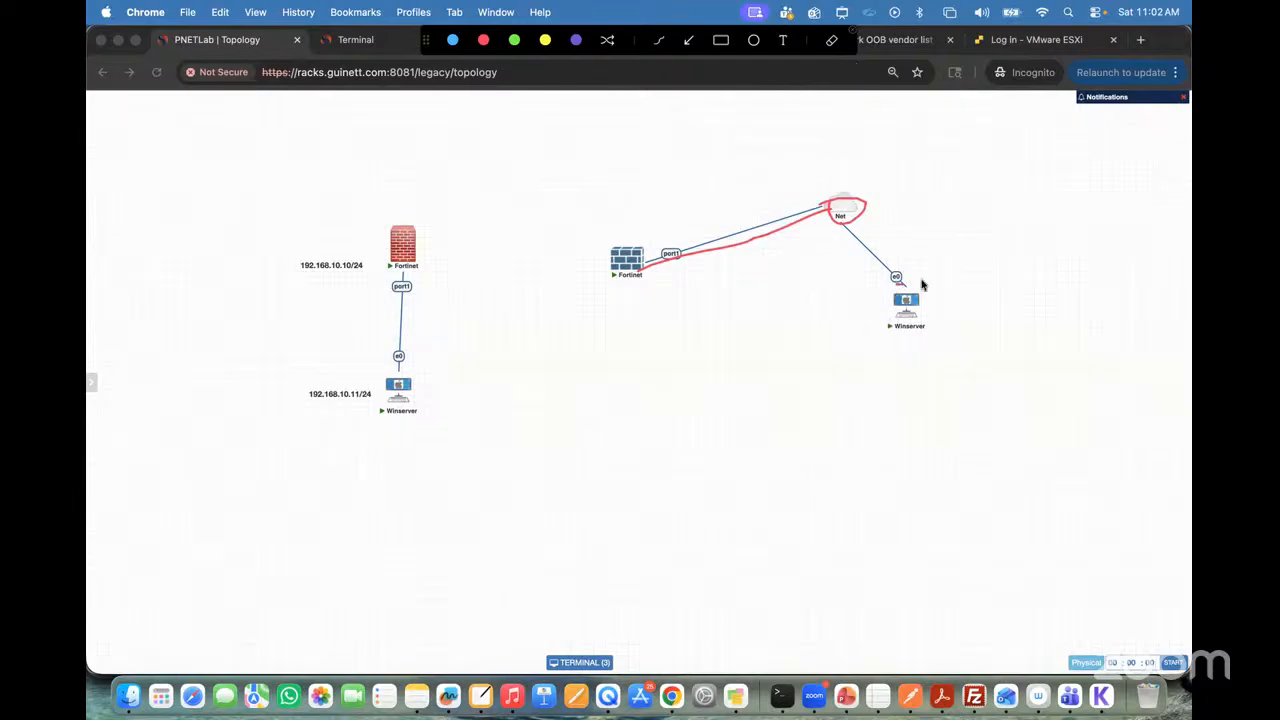
{"action": "left_click_drag", "start_coordinate": [920, 280], "coordinate": [889, 286]}
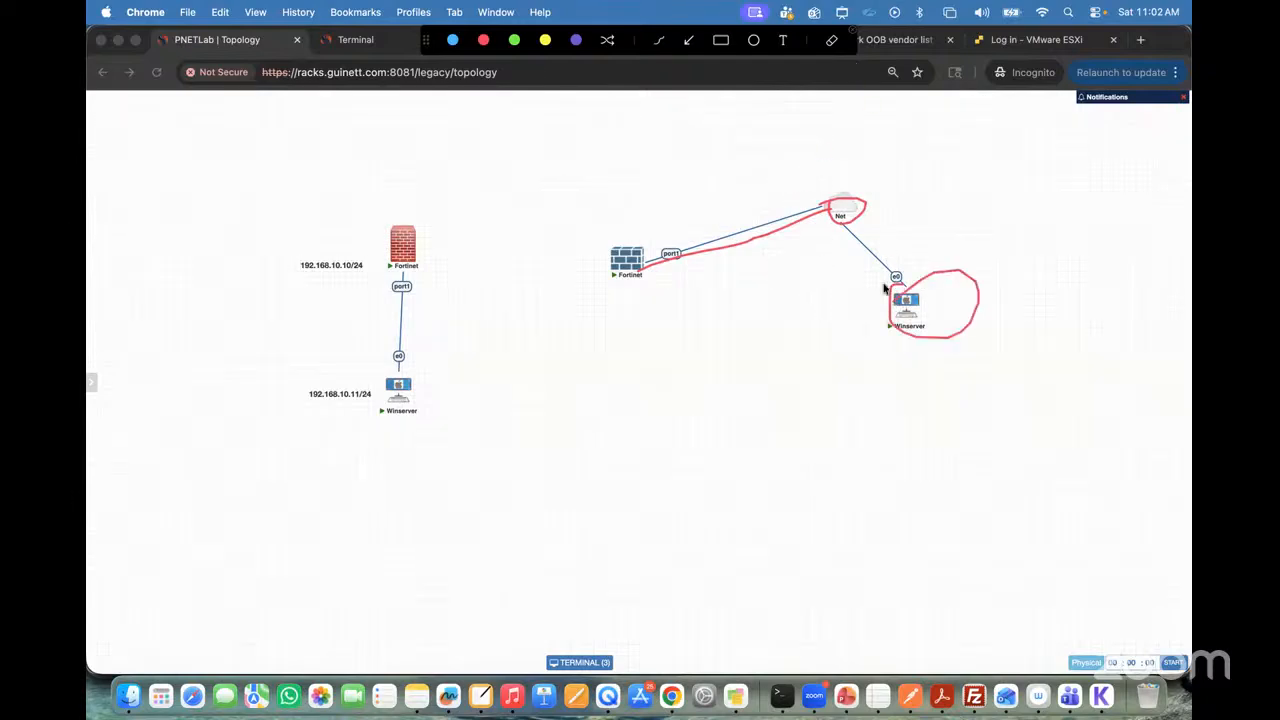
{"action": "left_click", "coordinate": [851, 29]}
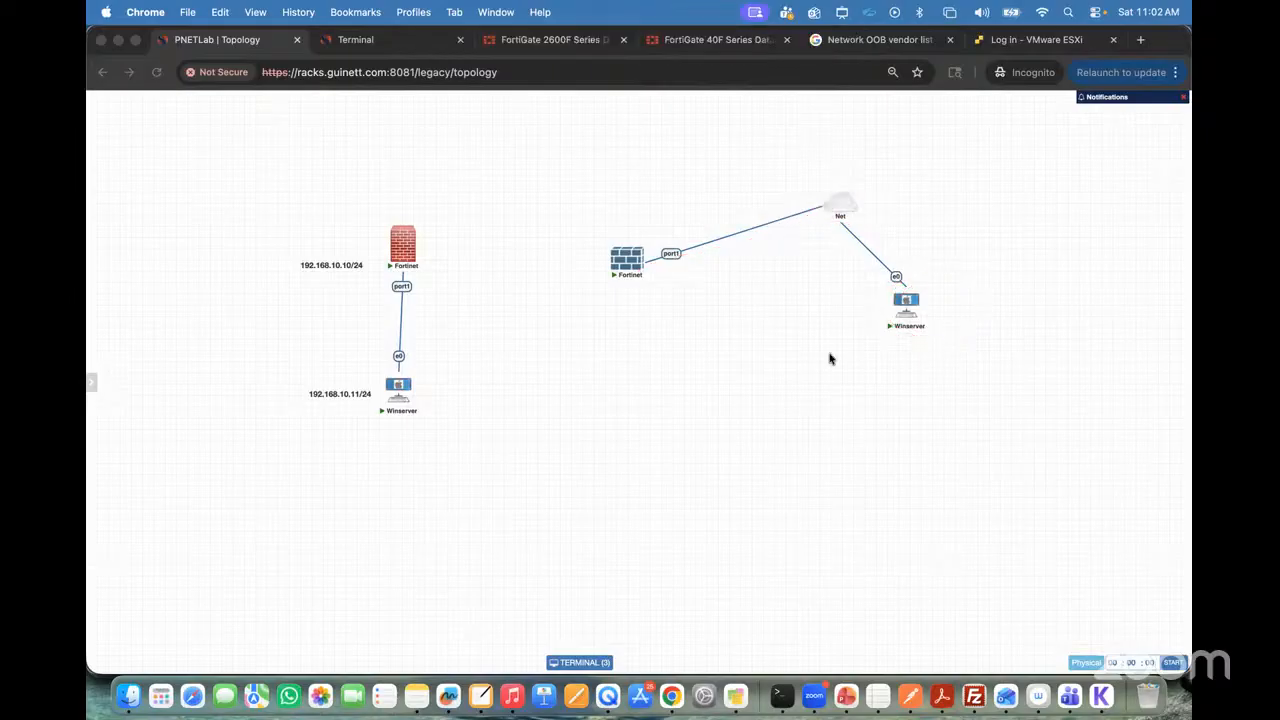
Step: Open the console of the Winserver connected to Net, accept the update prompt, and close the Server Manager and Settings windows
{"action": "left_click", "coordinate": [907, 309]}
{"action": "left_click", "coordinate": [907, 309]}
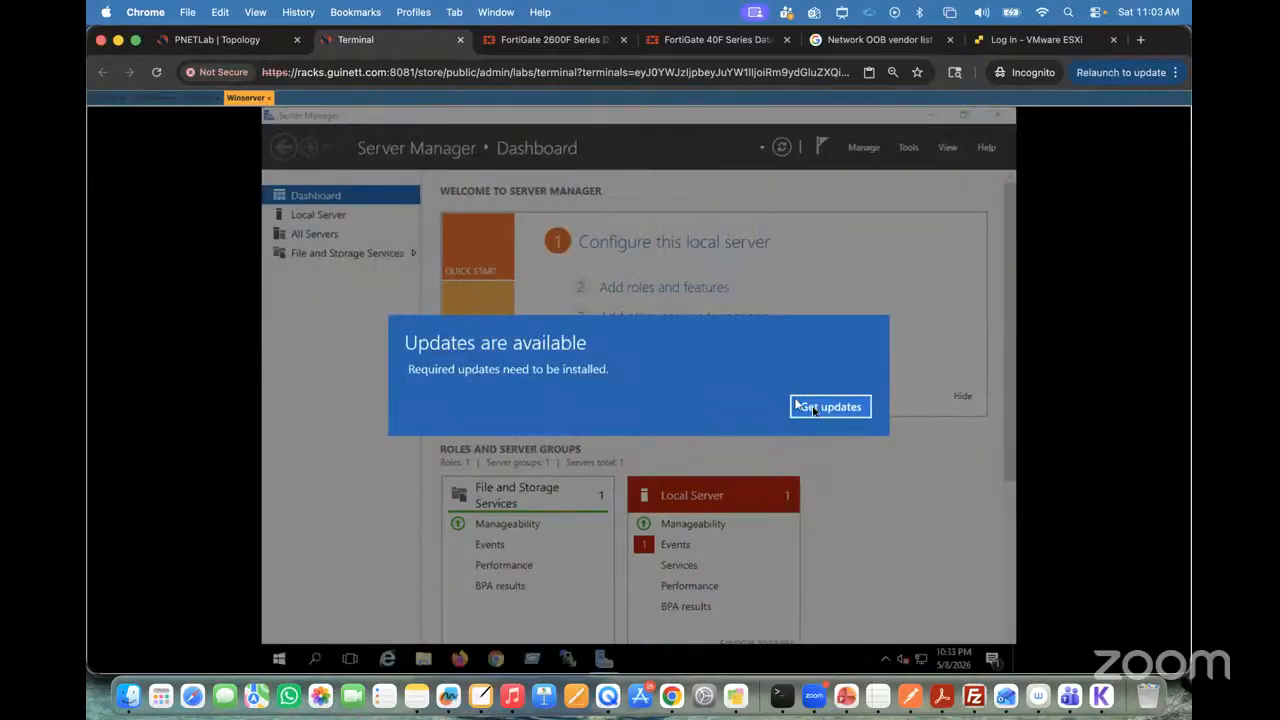
{"action": "left_click", "coordinate": [814, 410]}
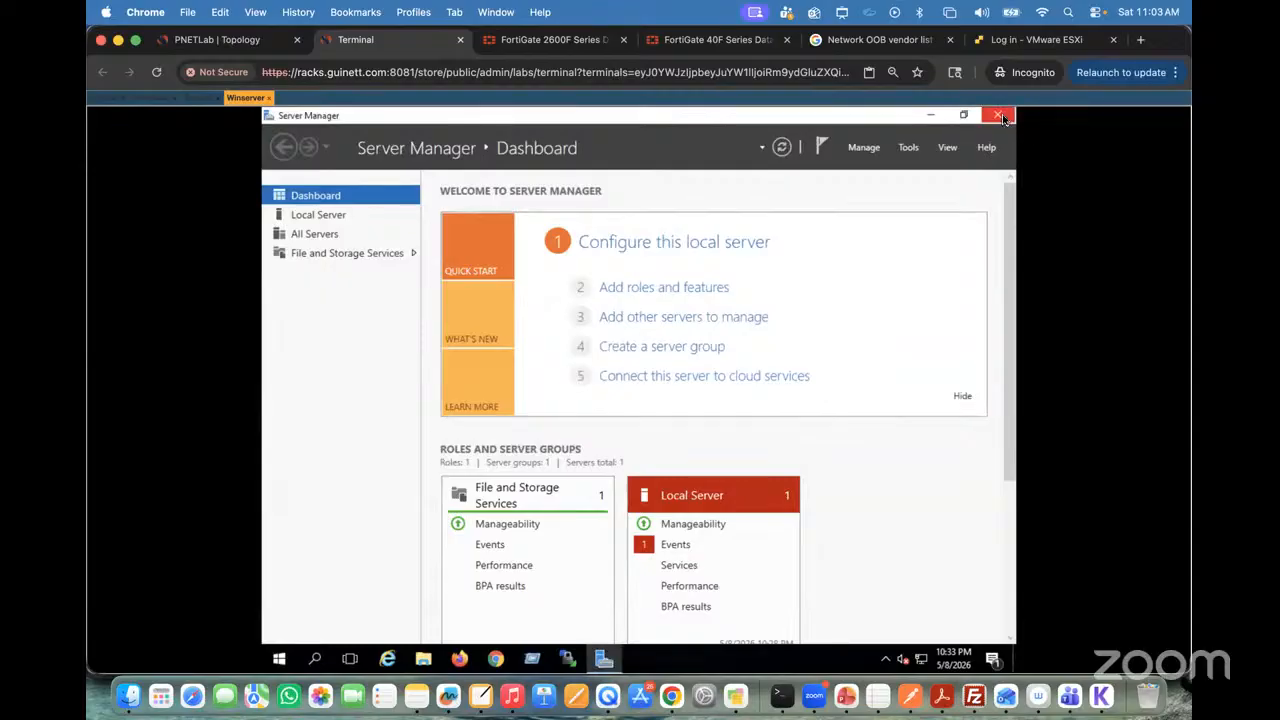
{"action": "left_click", "coordinate": [1003, 118]}
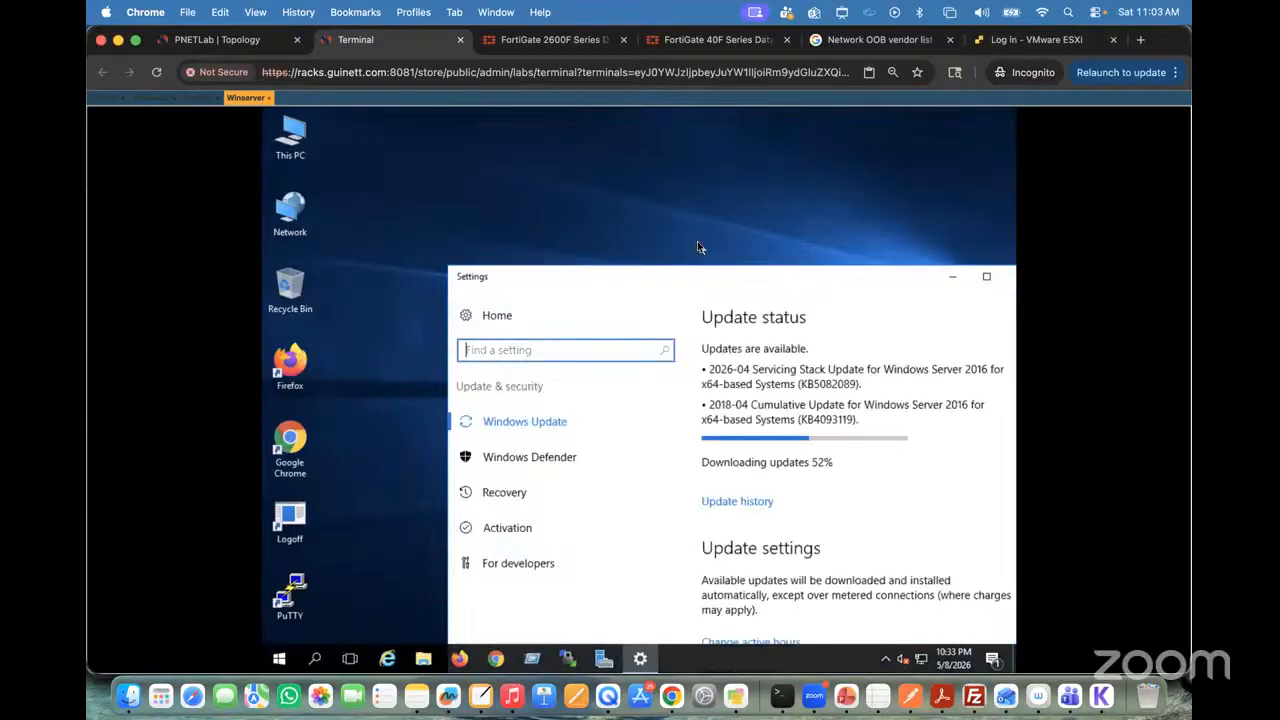
{"action": "left_click", "coordinate": [228, 40]}
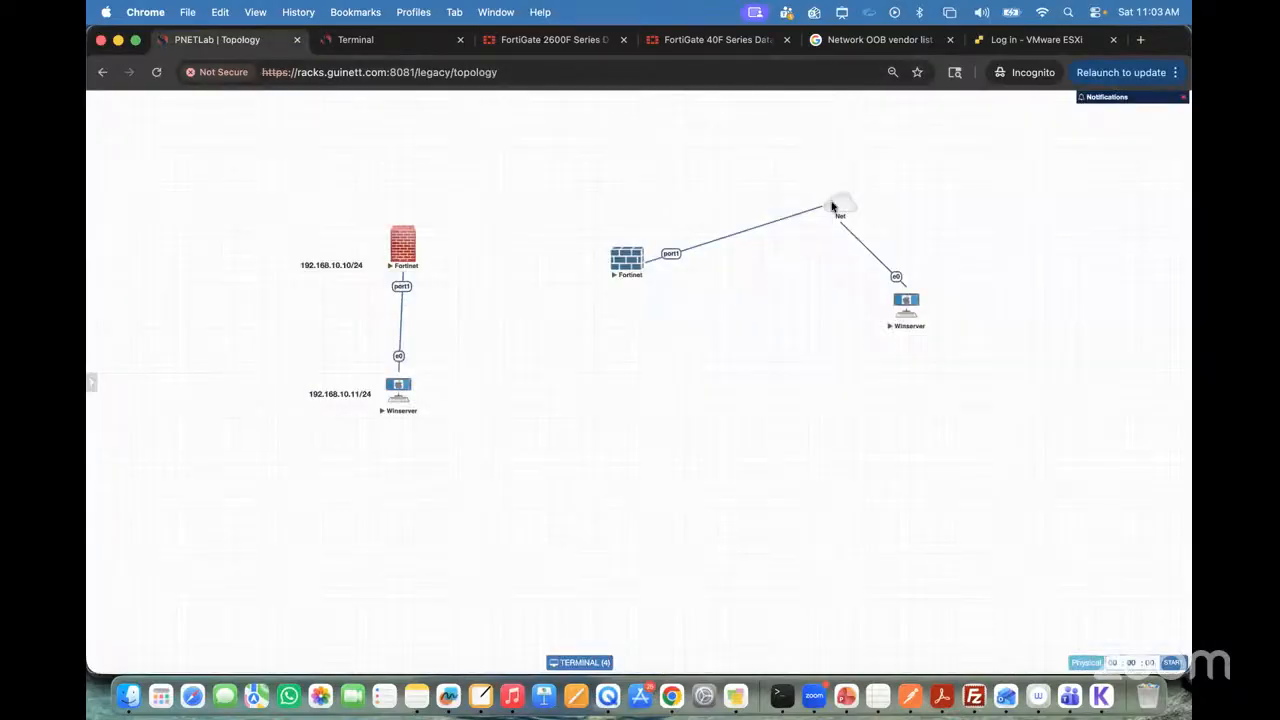
{"action": "left_click", "coordinate": [368, 40]}
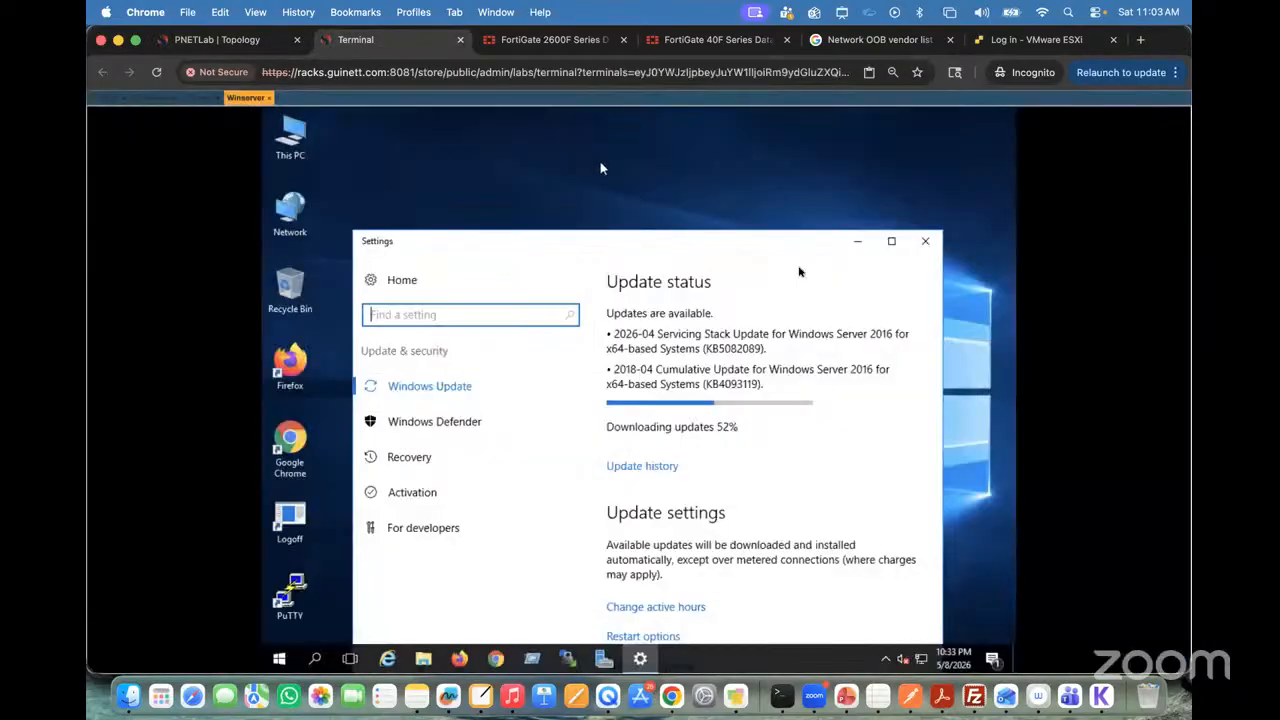
{"action": "left_click", "coordinate": [922, 244]}
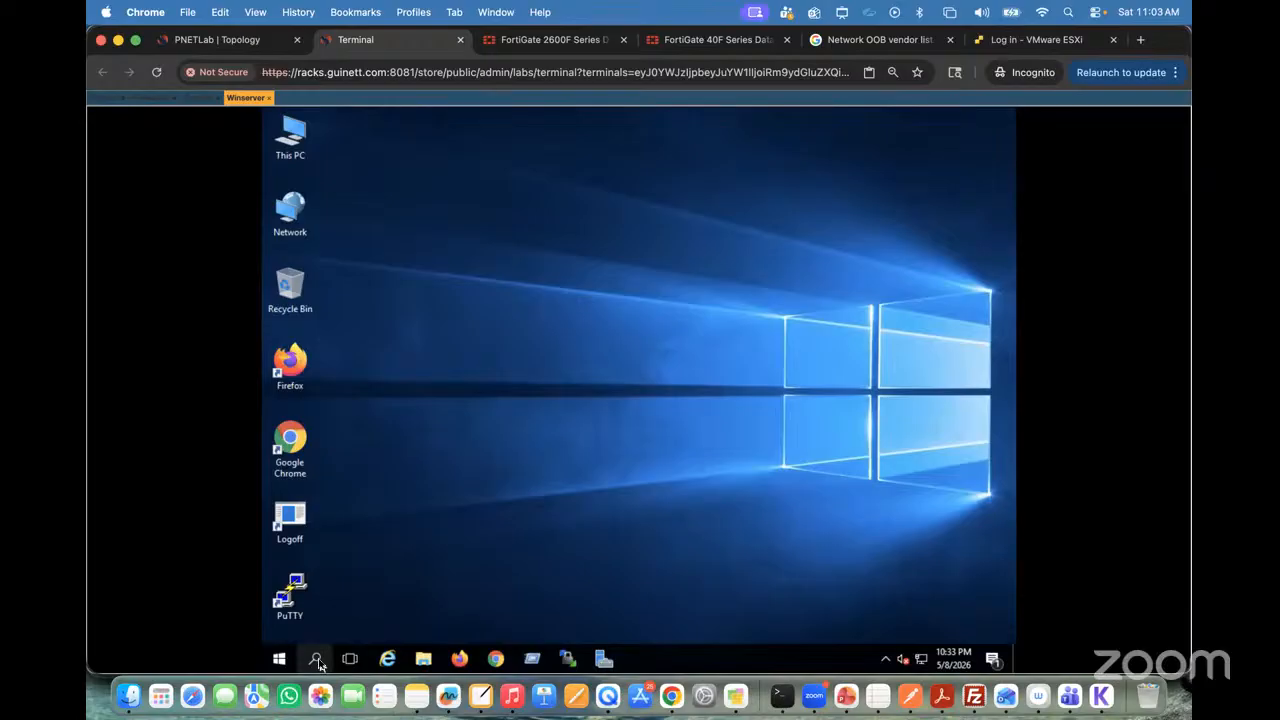
Step: Open Command Prompt on the Winserver and run ipconfig to check its network address
{"action": "left_click", "coordinate": [316, 659]}
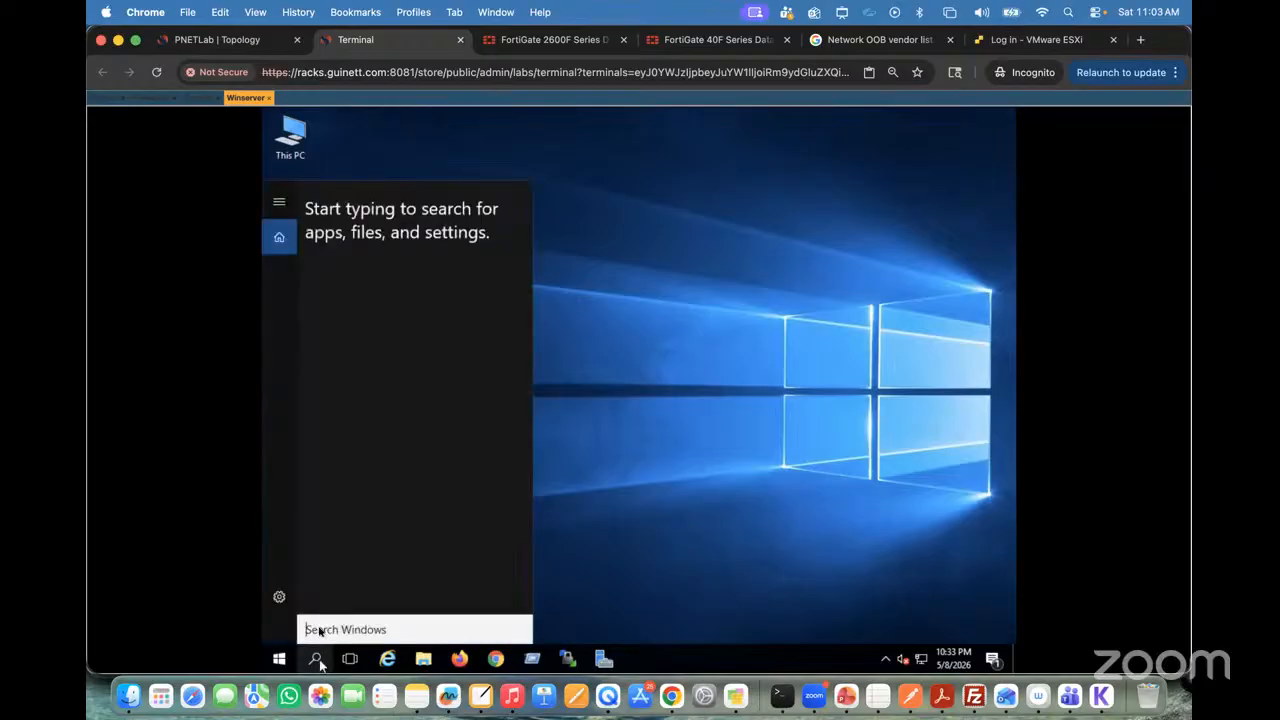
{"action": "type", "text": "c"}
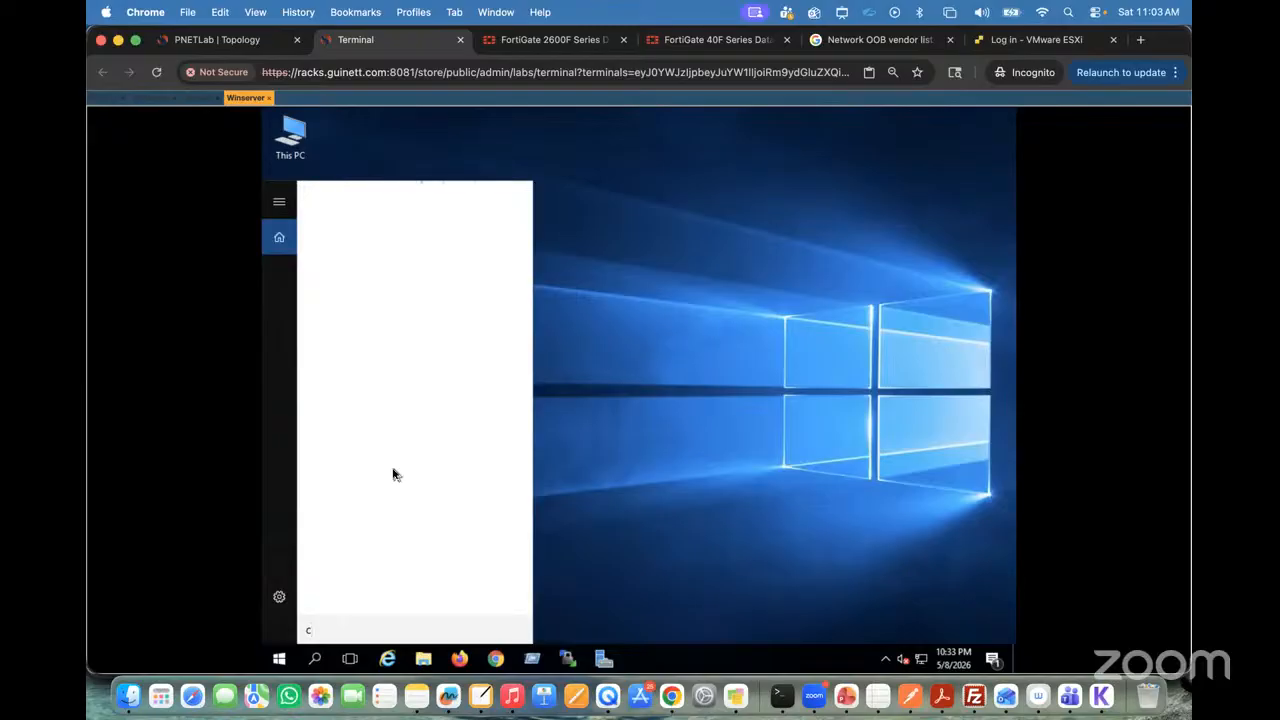
{"action": "type", "text": "md"}
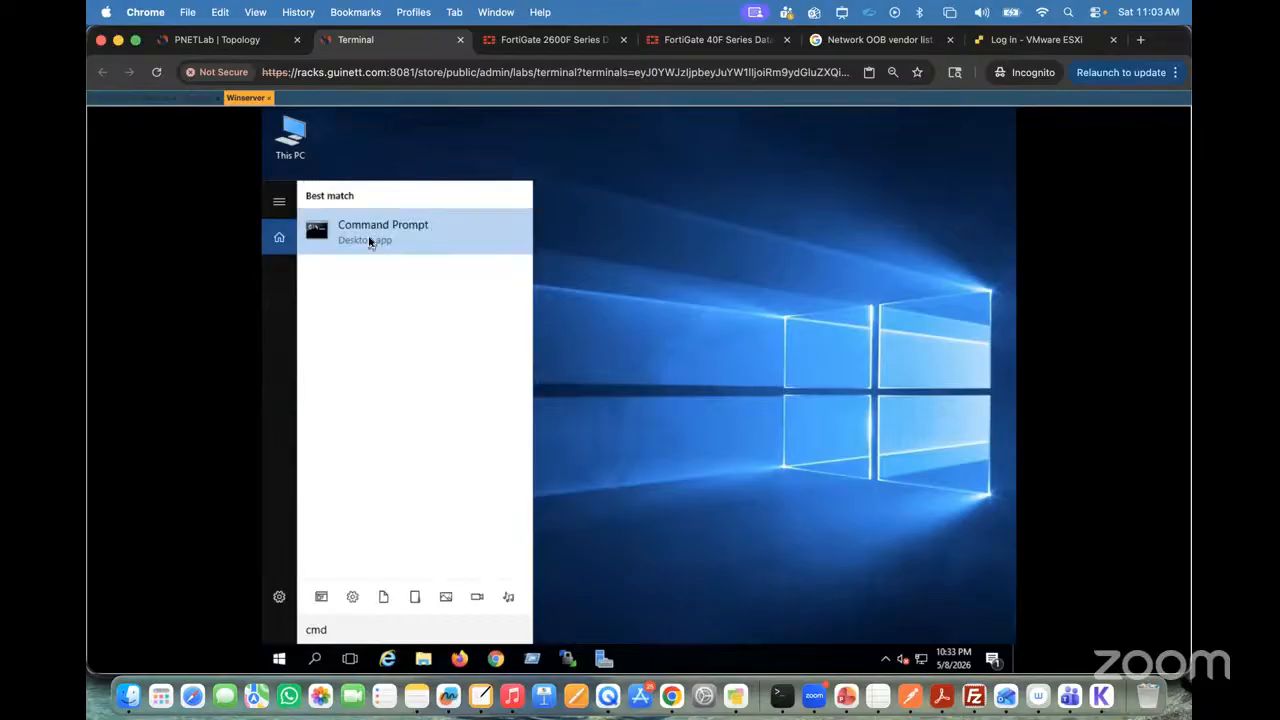
{"action": "left_click", "coordinate": [370, 235]}
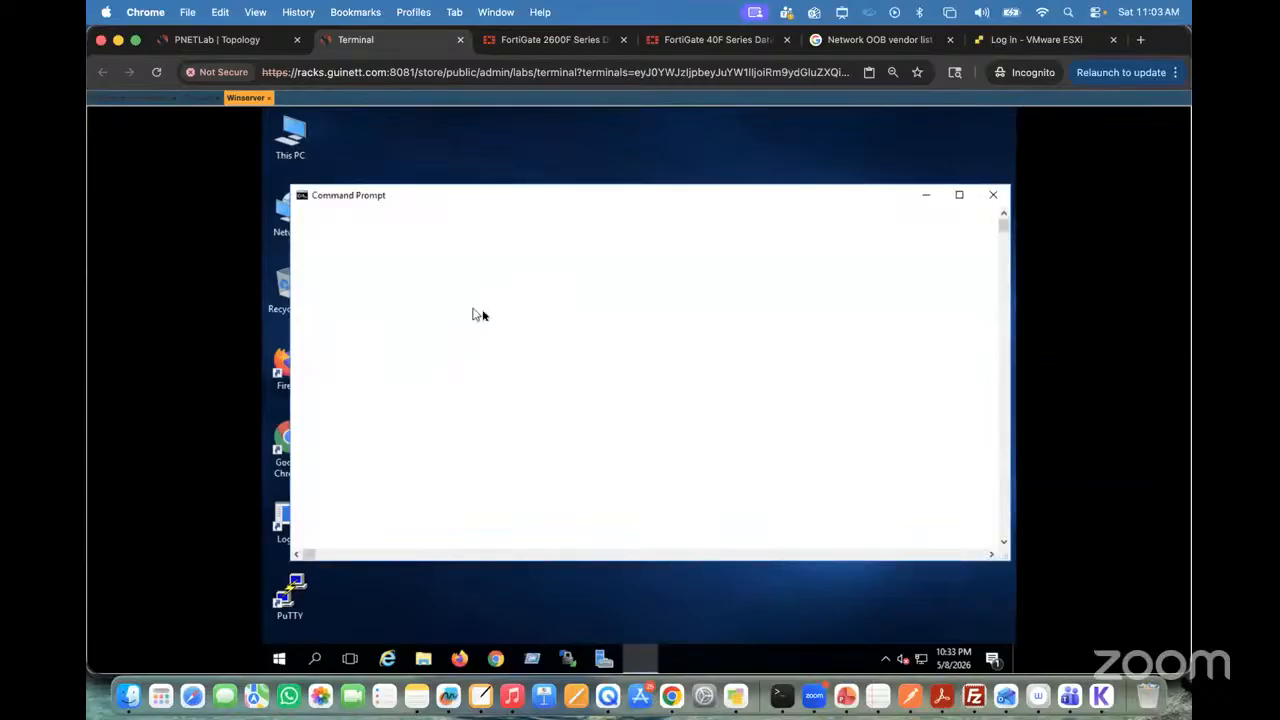
{"action": "type", "text": "ip"}
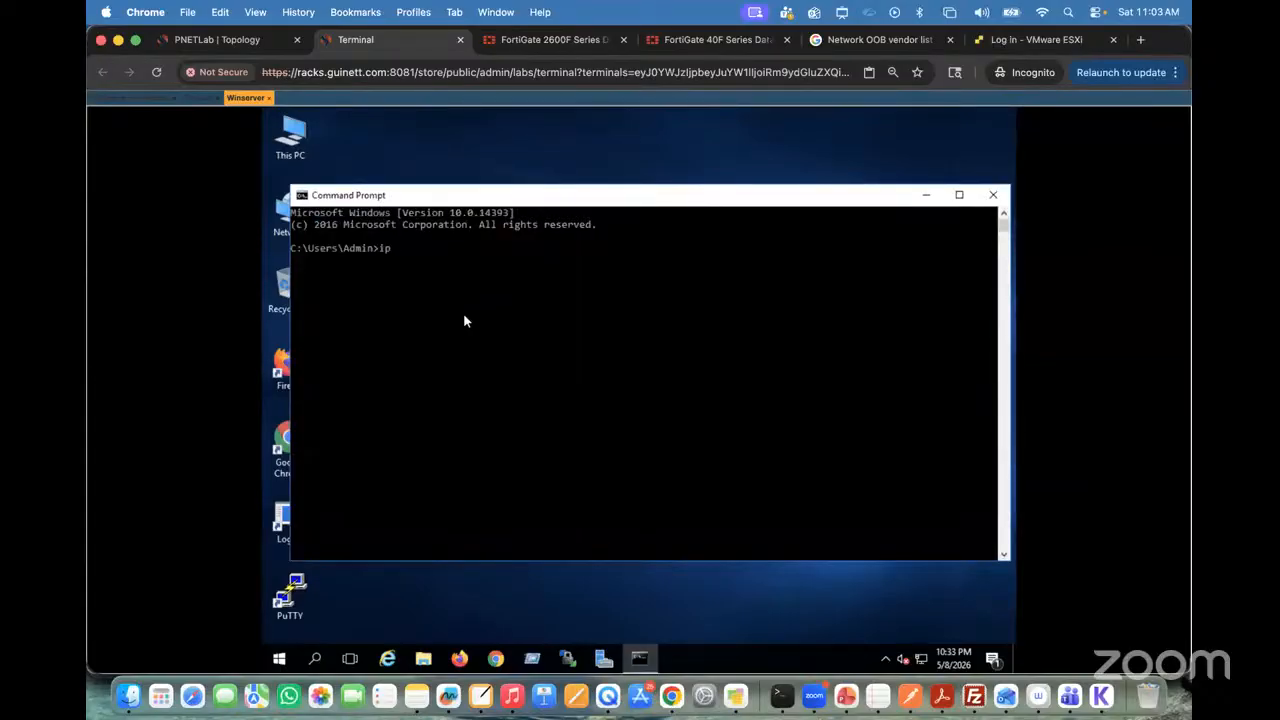
{"action": "type", "text": "config"}
{"action": "key", "text": "Return"}
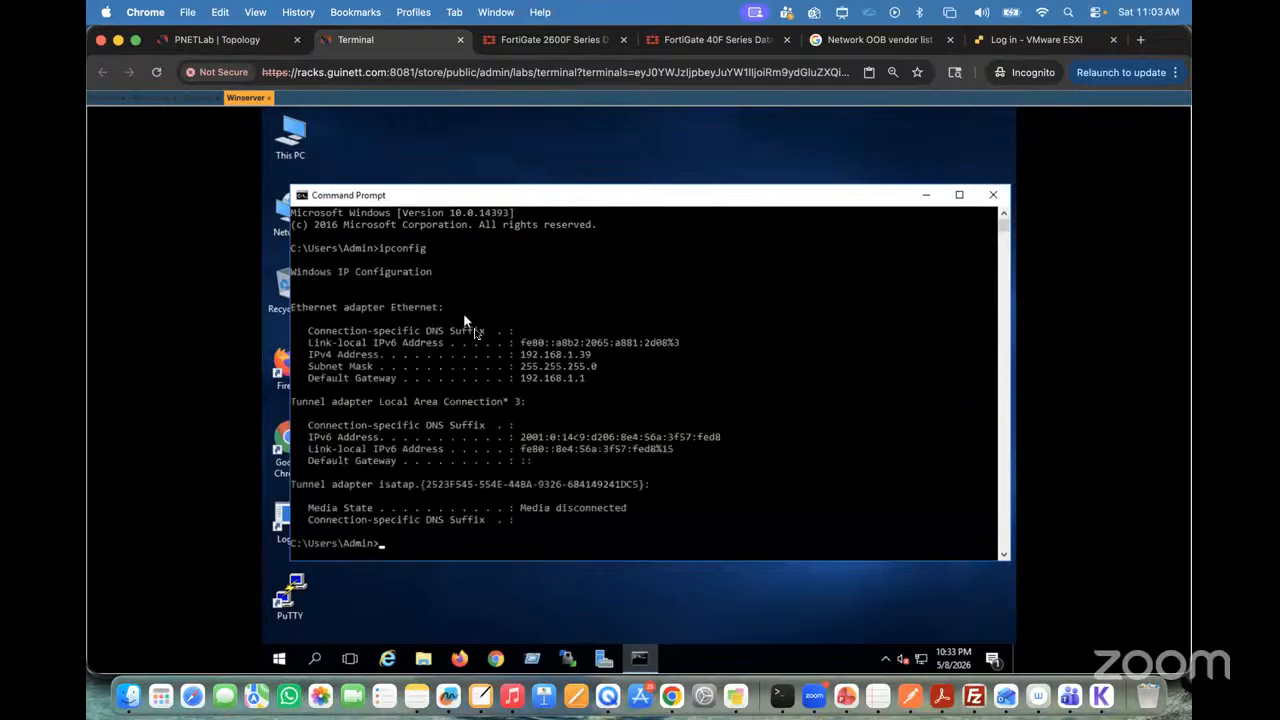
Step: Ping the second FortiGate at 192.168.1.38 from the Winserver, stop the ping, and minimize Command Prompt
{"action": "type", "text": "ping"}
{"action": "left_click", "coordinate": [200, 98]}
{"action": "left_click", "coordinate": [241, 101]}
{"action": "type", "text": "192.168.1.38"}
{"action": "key", "text": "Return"}
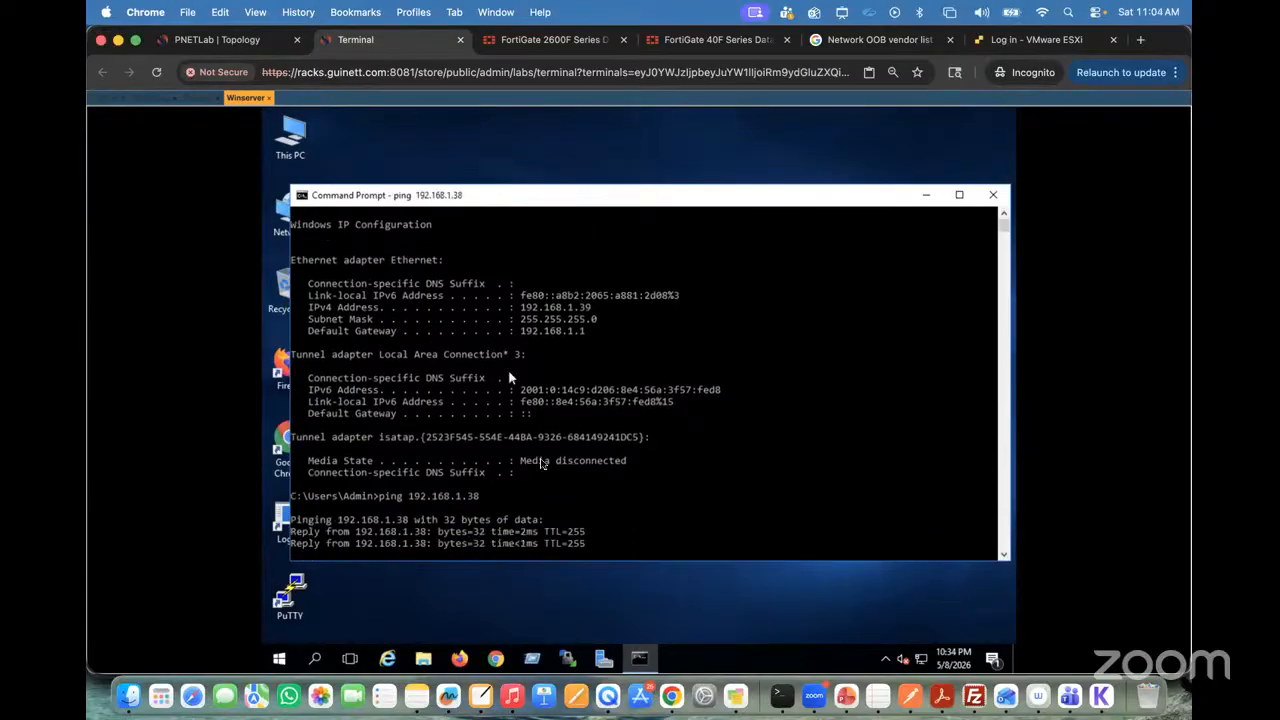
{"action": "key", "text": "ctrl+c"}
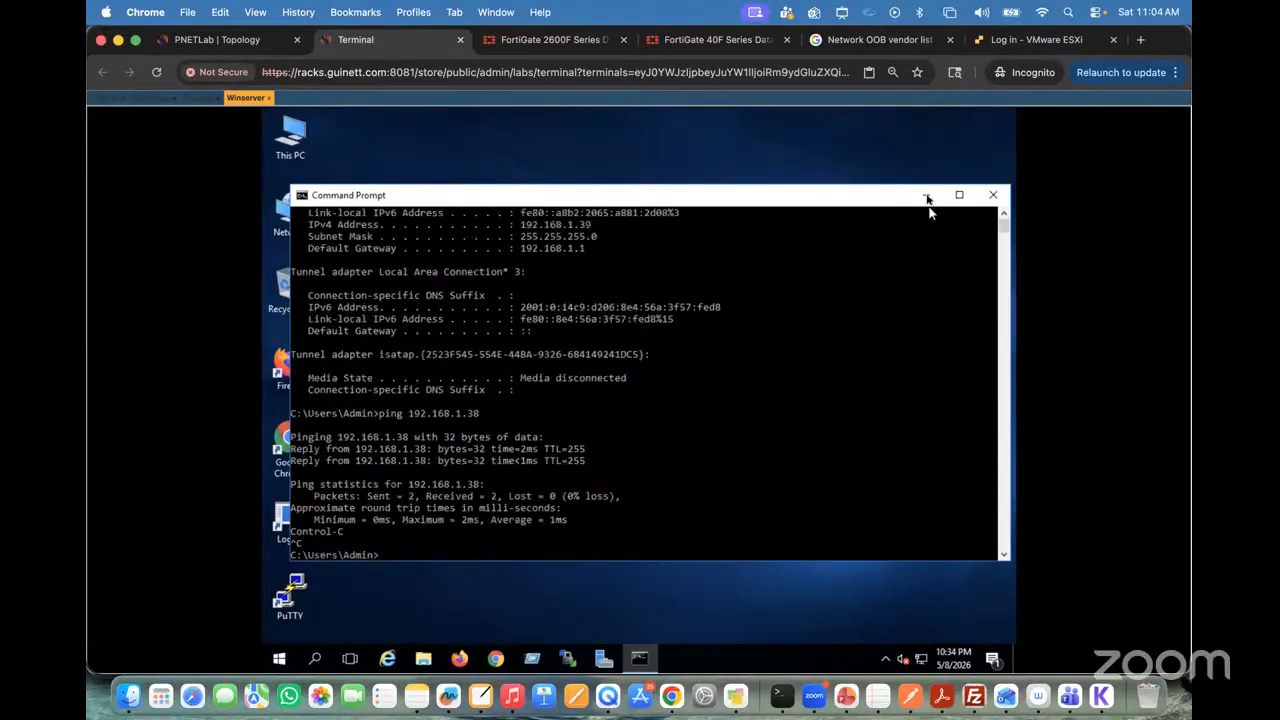
{"action": "left_click", "coordinate": [927, 196]}
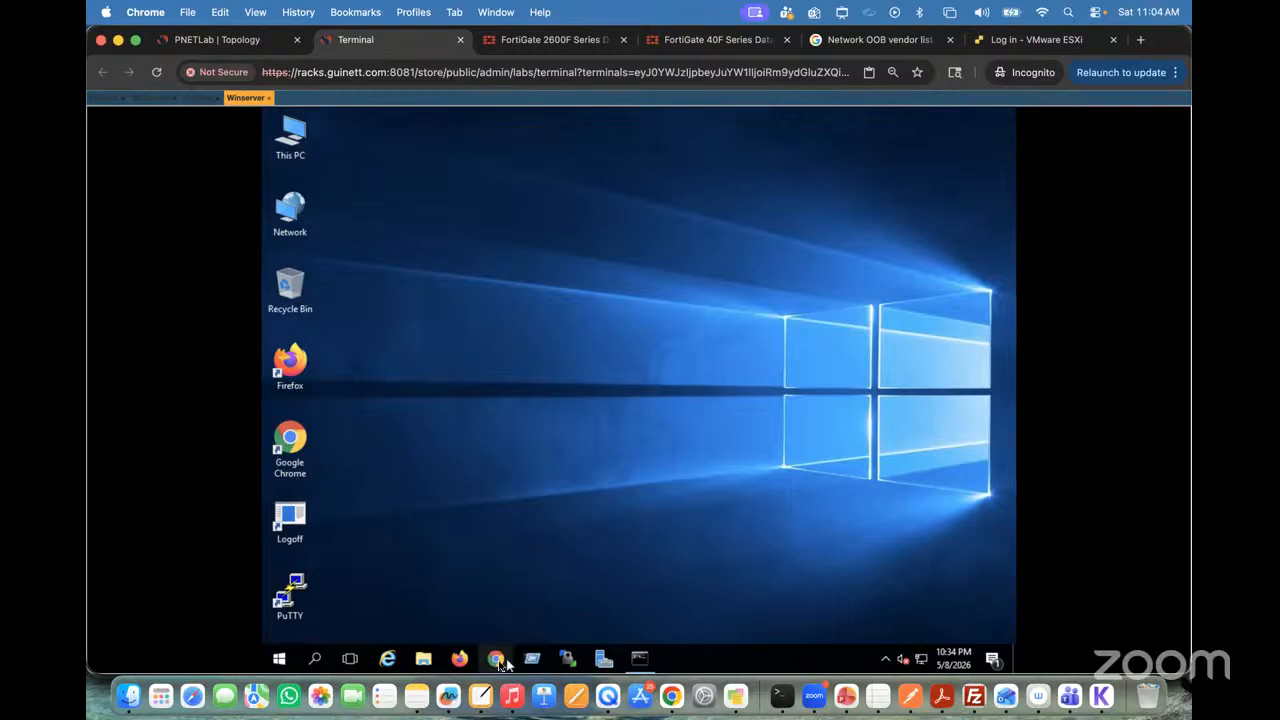
Step: Launch Google Chrome on the Winserver and browse to 192.168.1.38
{"action": "left_click", "coordinate": [496, 660]}
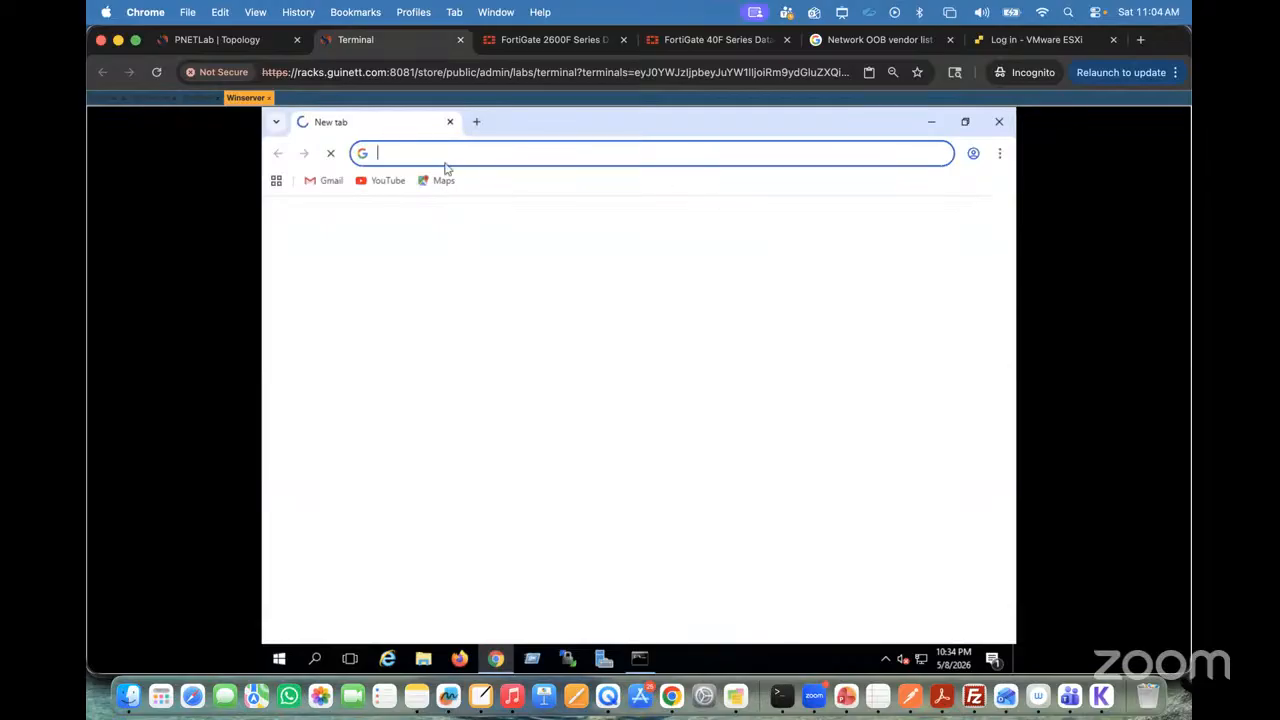
{"action": "type", "text": "192"}
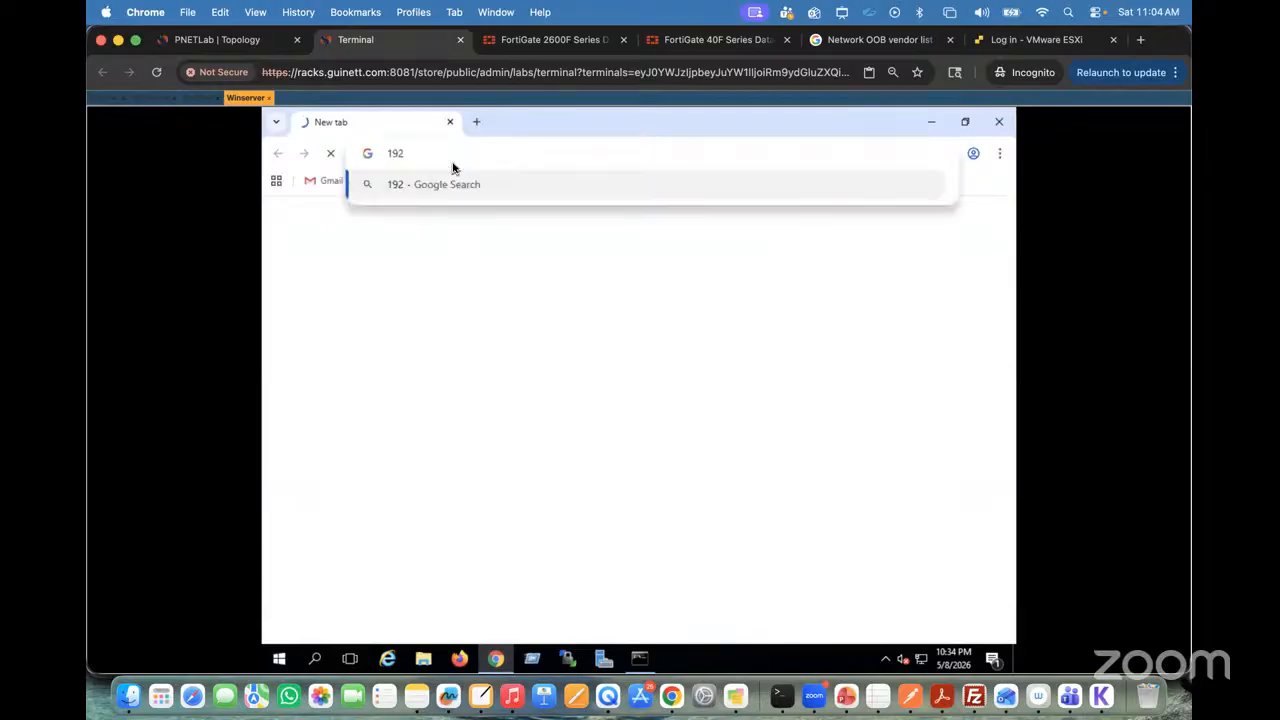
{"action": "type", "text": ".168.1.38"}
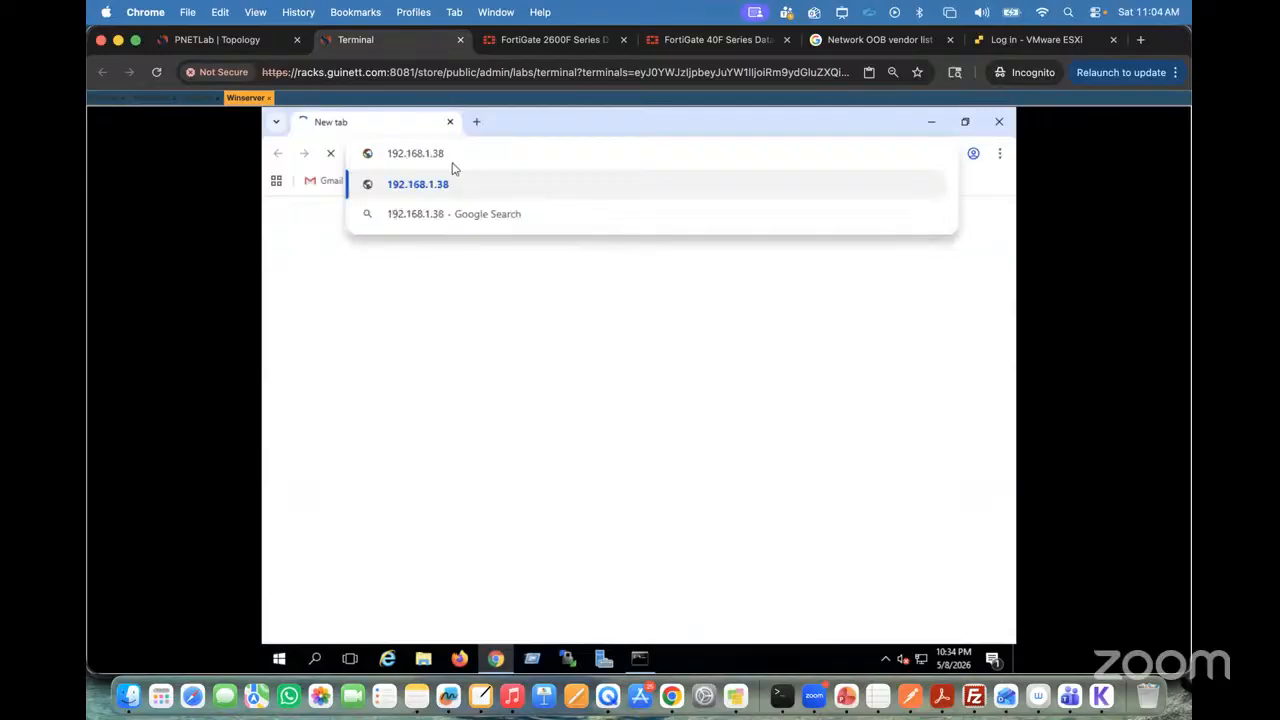
{"action": "key", "text": "Return"}
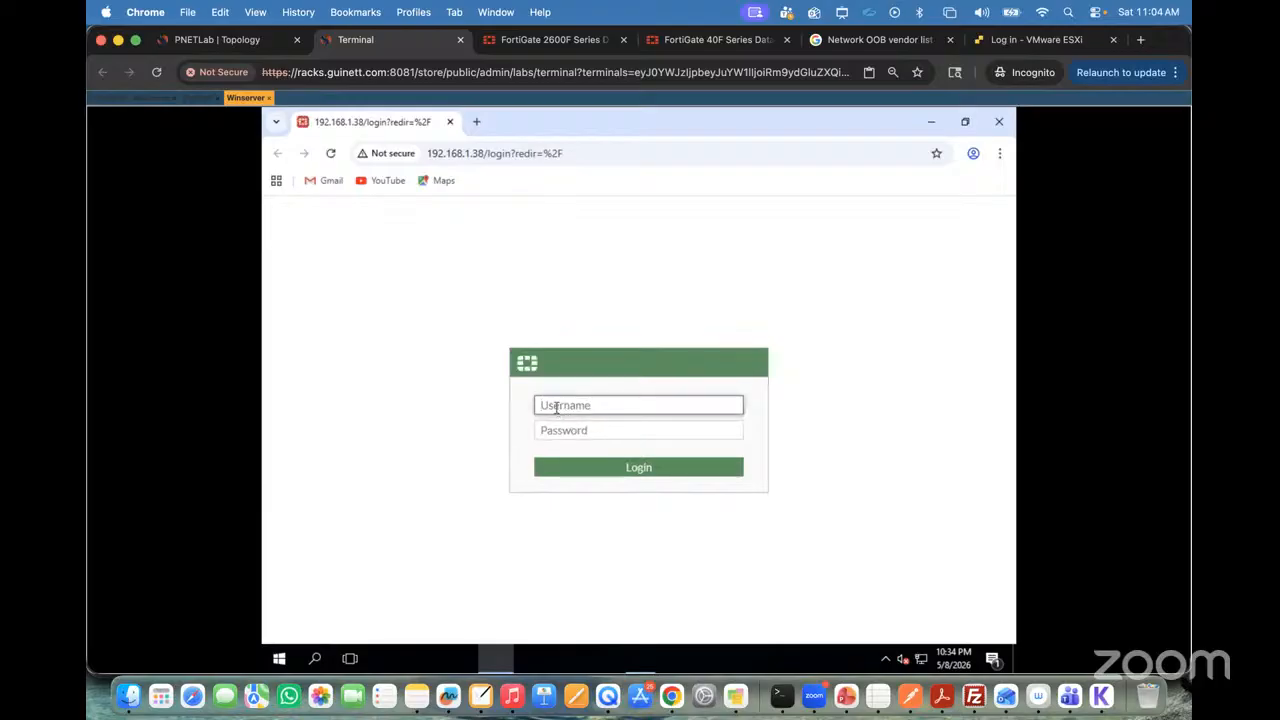
Step: Log in to the FortiGate web interface as admin with the account password and decline saving the password in the browser
{"action": "type", "text": "admin"}
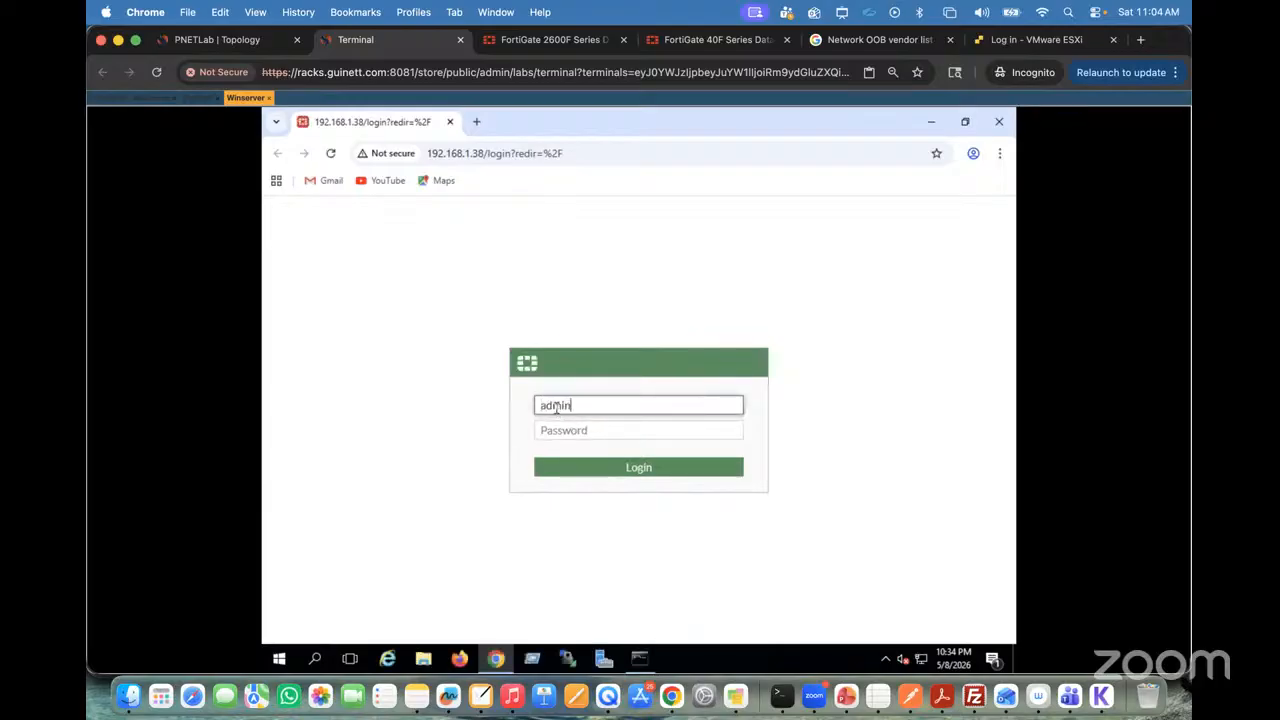
{"action": "left_click", "coordinate": [556, 431]}
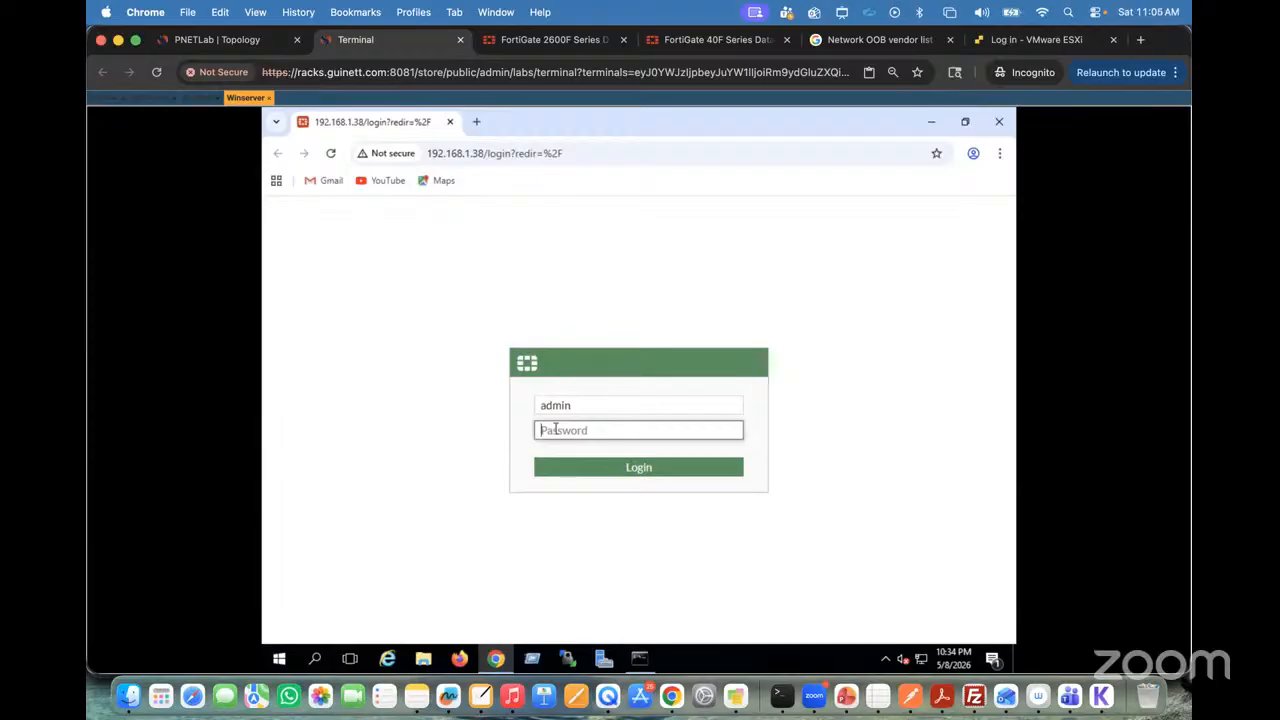
{"action": "type", "text": "admin"}
{"action": "key", "text": "Return"}
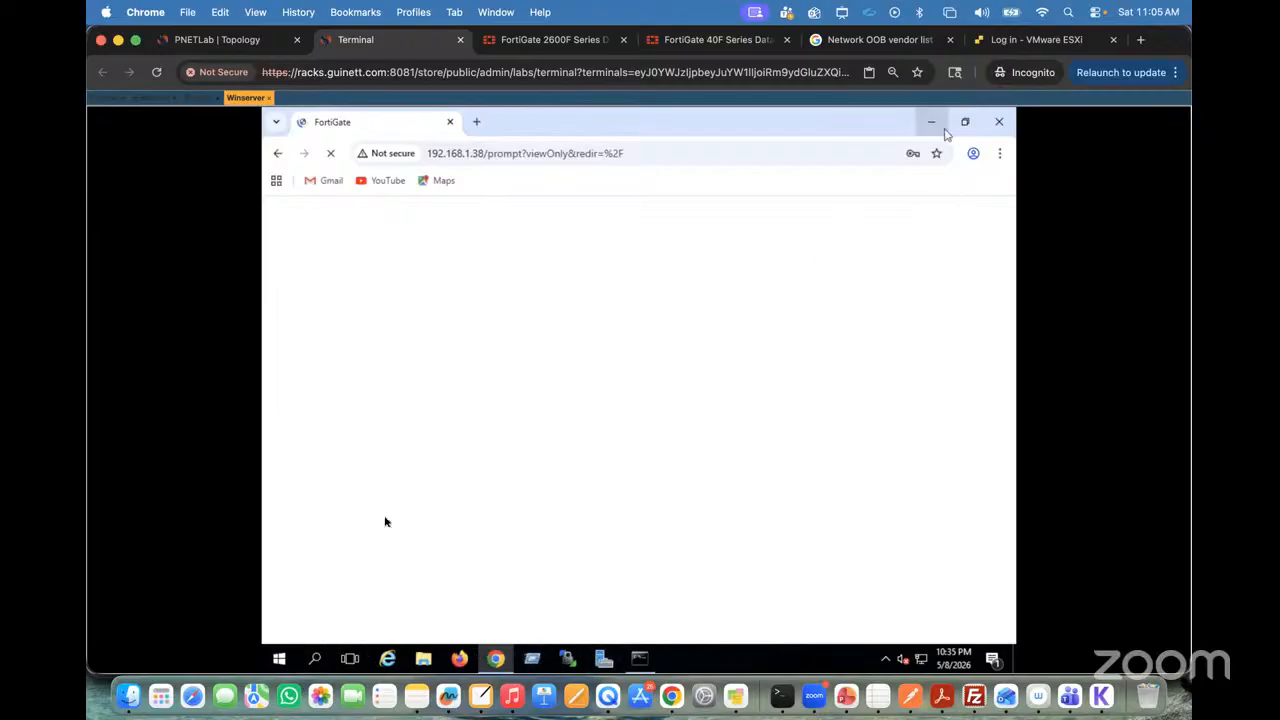
{"action": "left_click", "coordinate": [315, 661]}
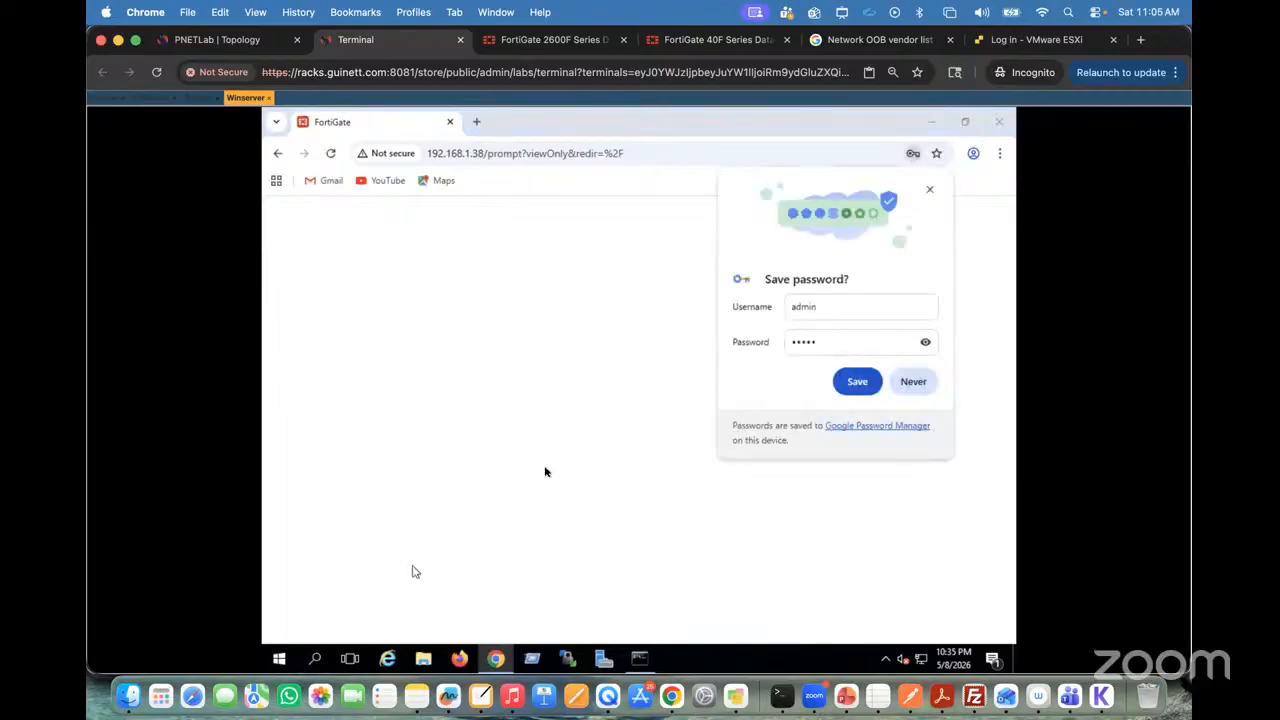
{"action": "left_click", "coordinate": [914, 391]}
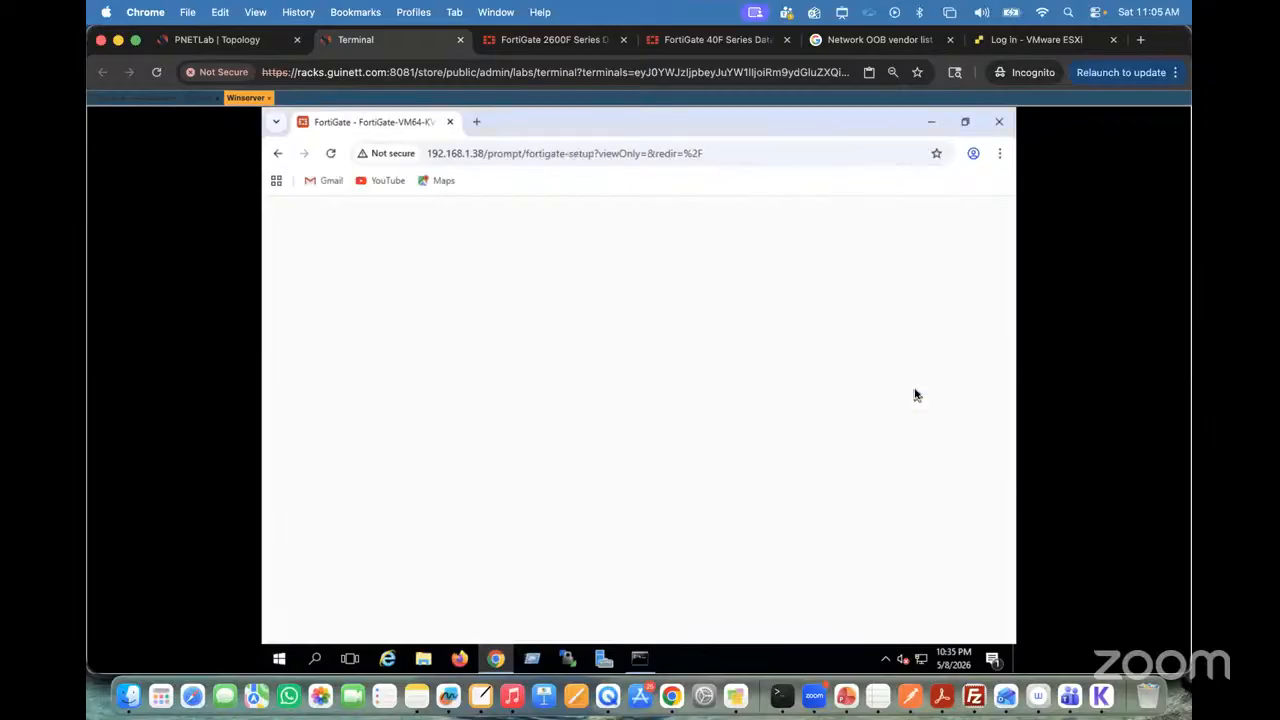
Step: Search Windows on the Winserver for an SSH client and launch PuTTY
{"action": "left_click", "coordinate": [317, 660]}
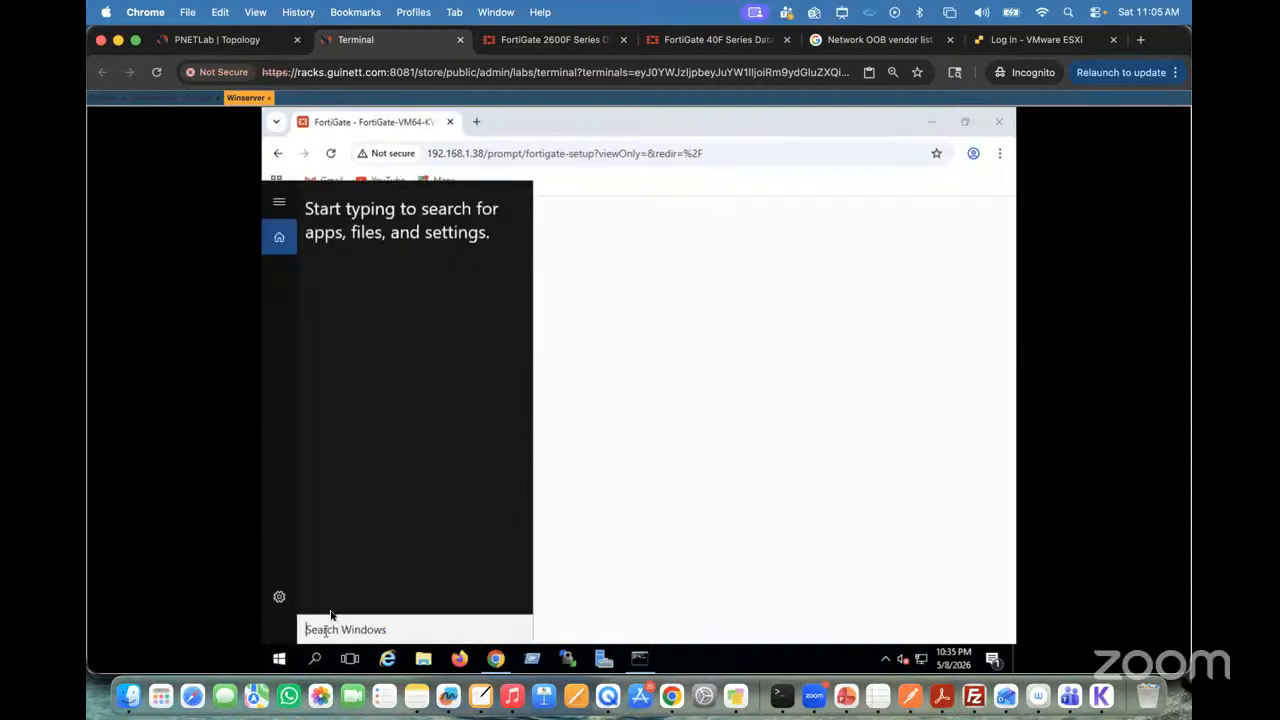
{"action": "type", "text": "ssh"}
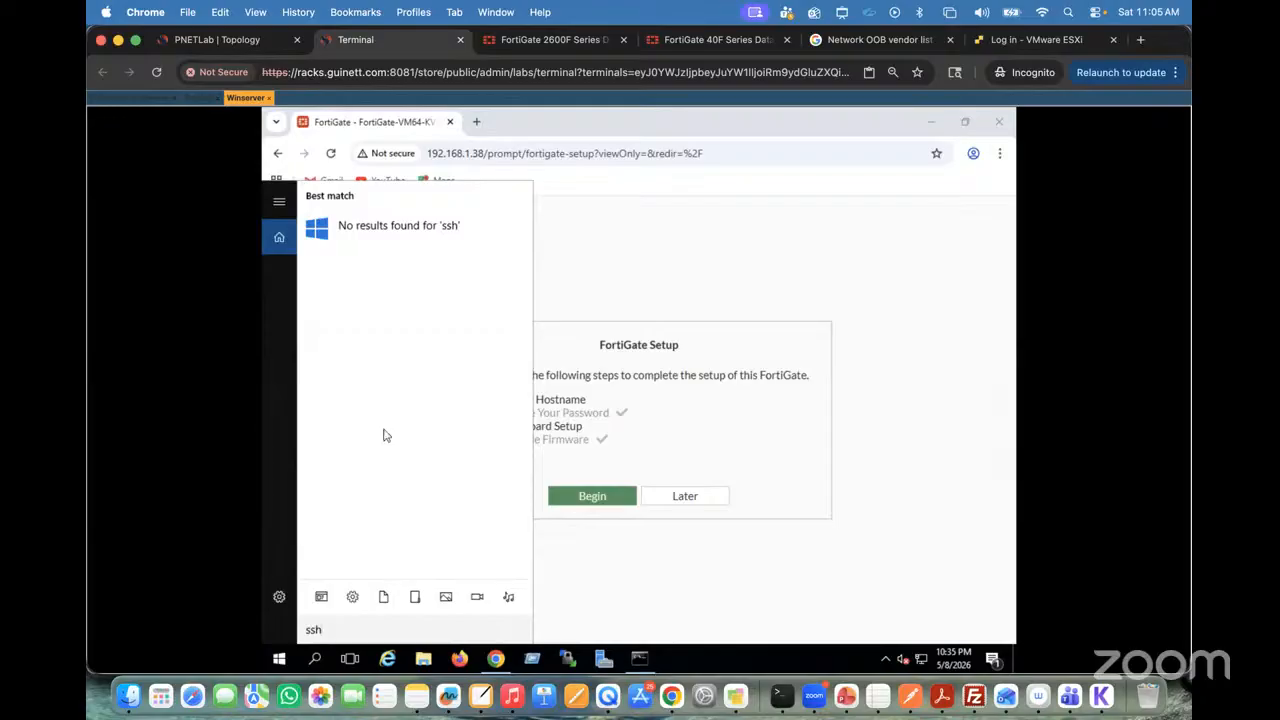
{"action": "key", "text": "BackSpace"}
{"action": "key", "text": "BackSpace"}
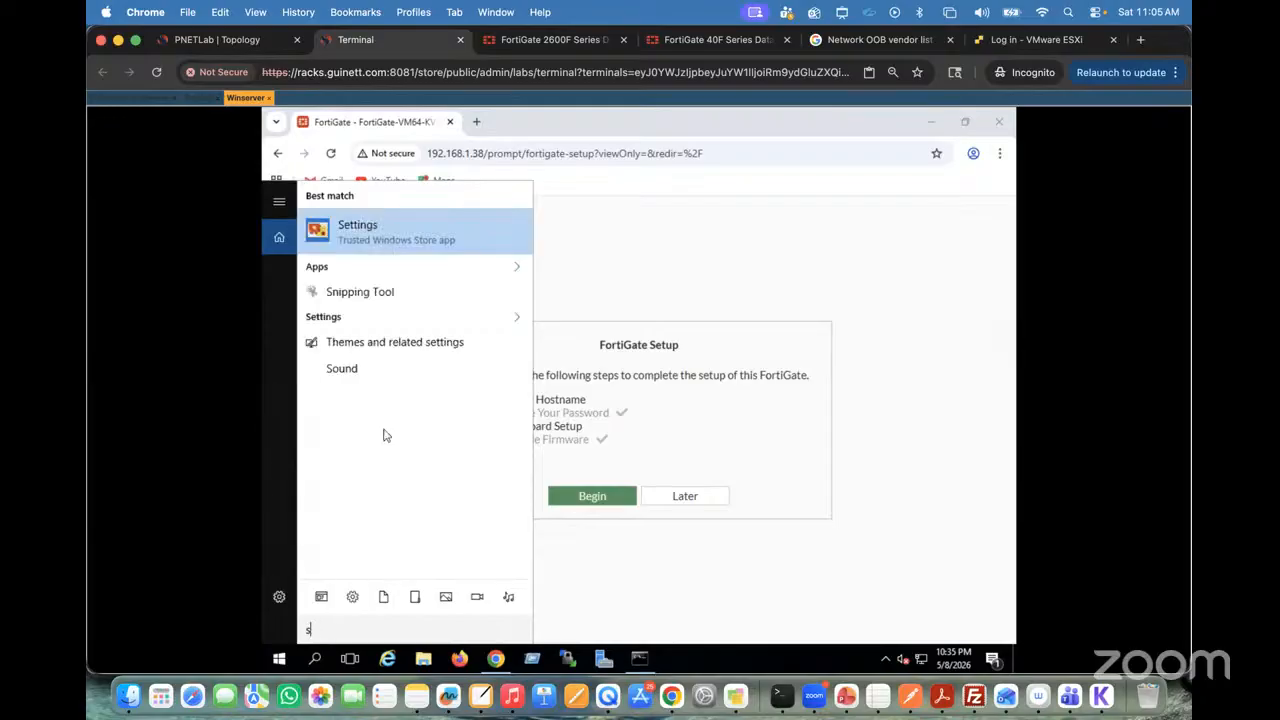
{"action": "key", "text": "BackSpace"}
{"action": "type", "text": "putt"}
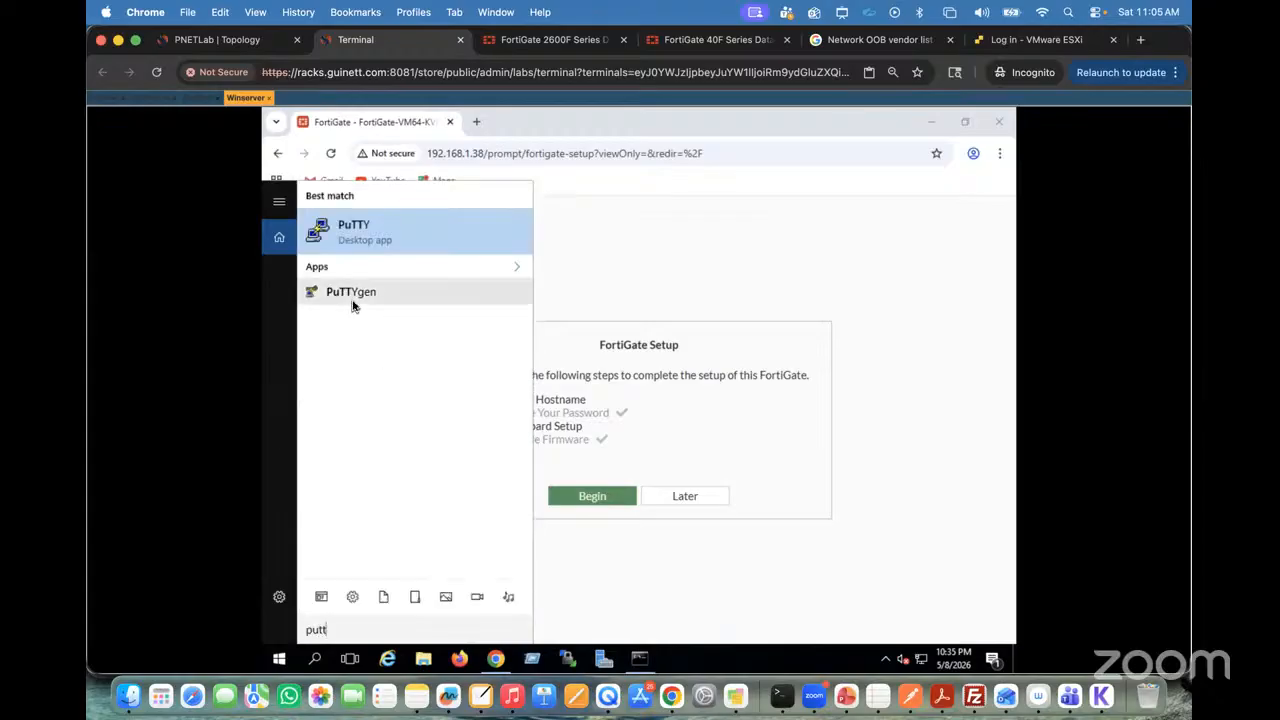
{"action": "left_click", "coordinate": [353, 231]}
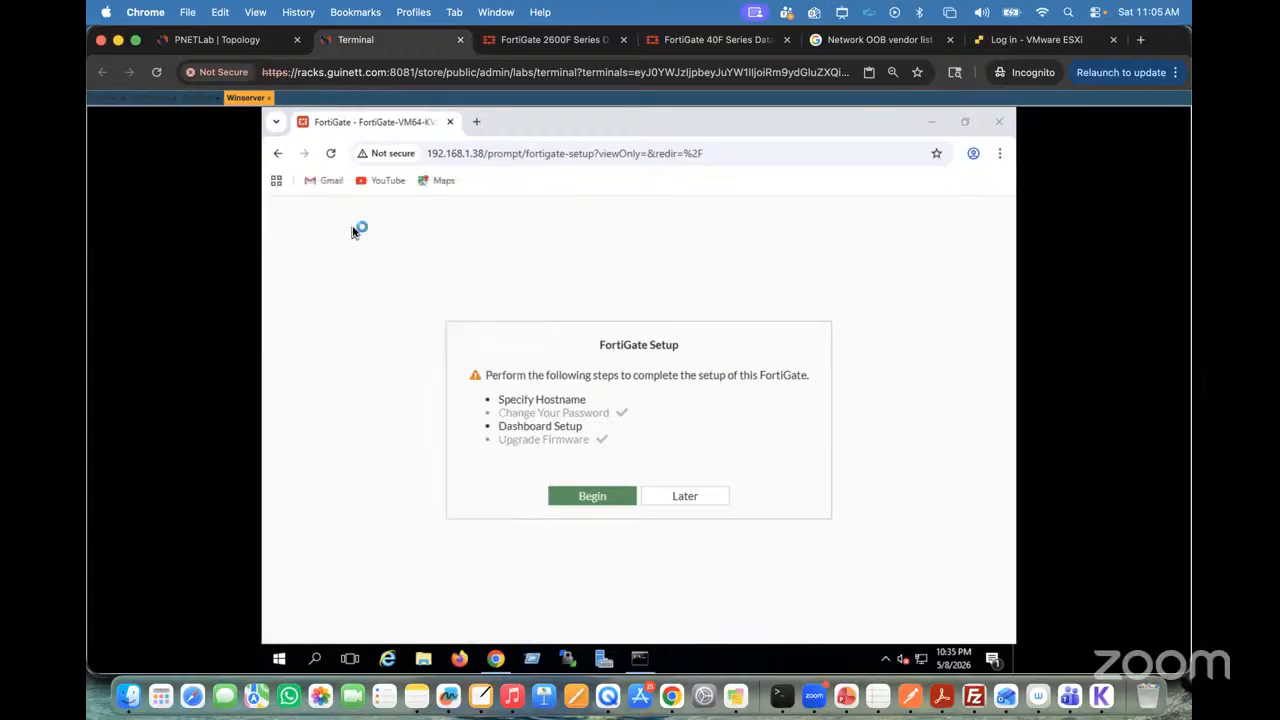
Step: Postpone the FortiGate setup and open an SSH session to 192.168.1.38 on port 22, trusting and caching its host key
{"action": "left_click", "coordinate": [683, 496]}
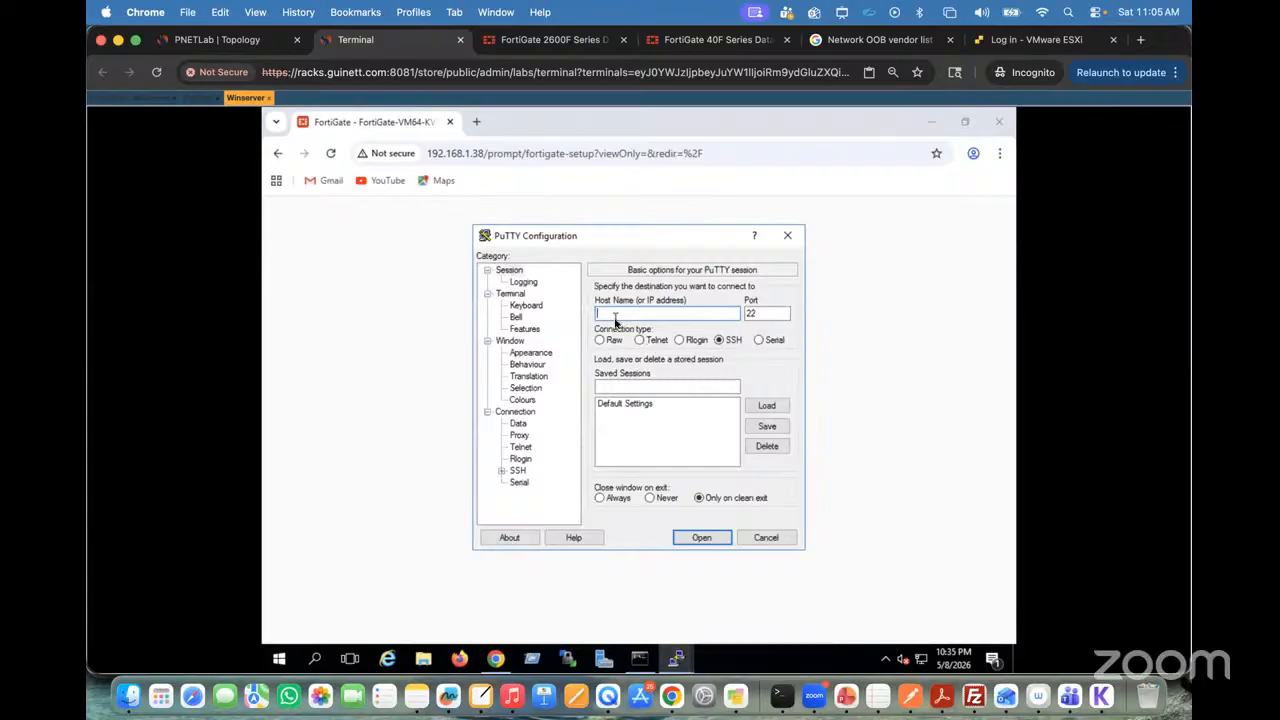
{"action": "type", "text": "192"}
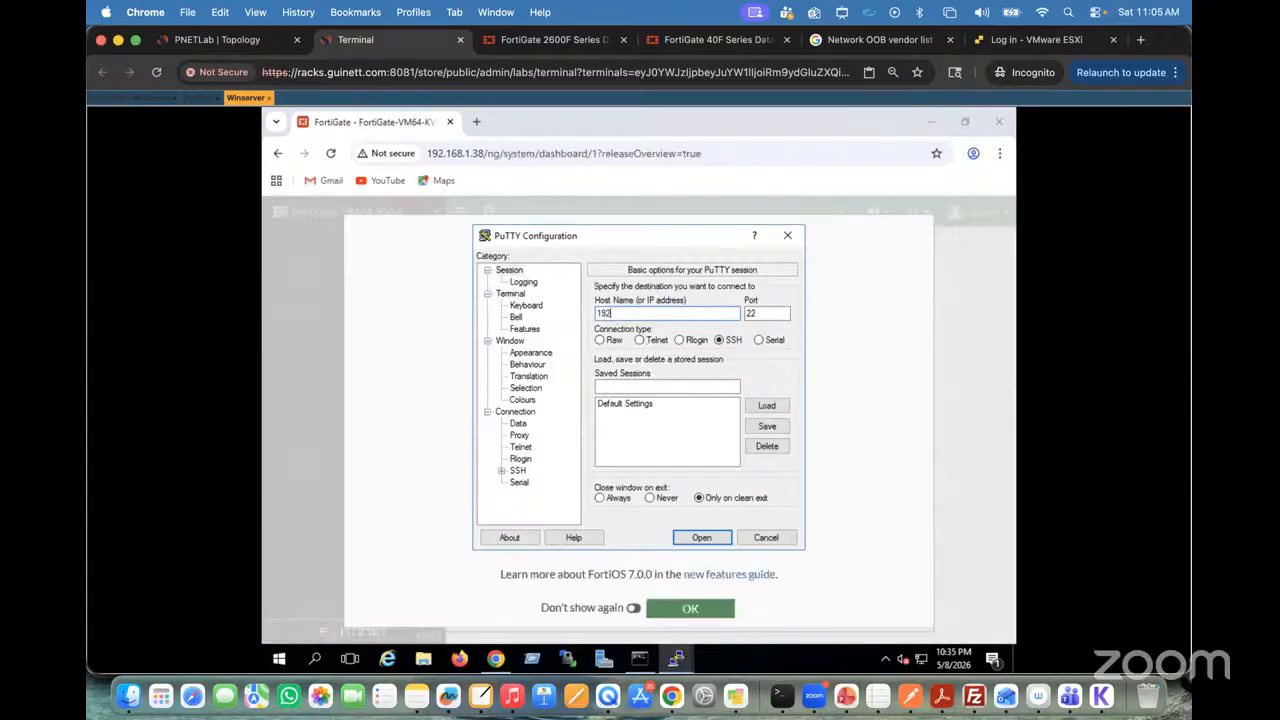
{"action": "type", "text": ".168.1."}
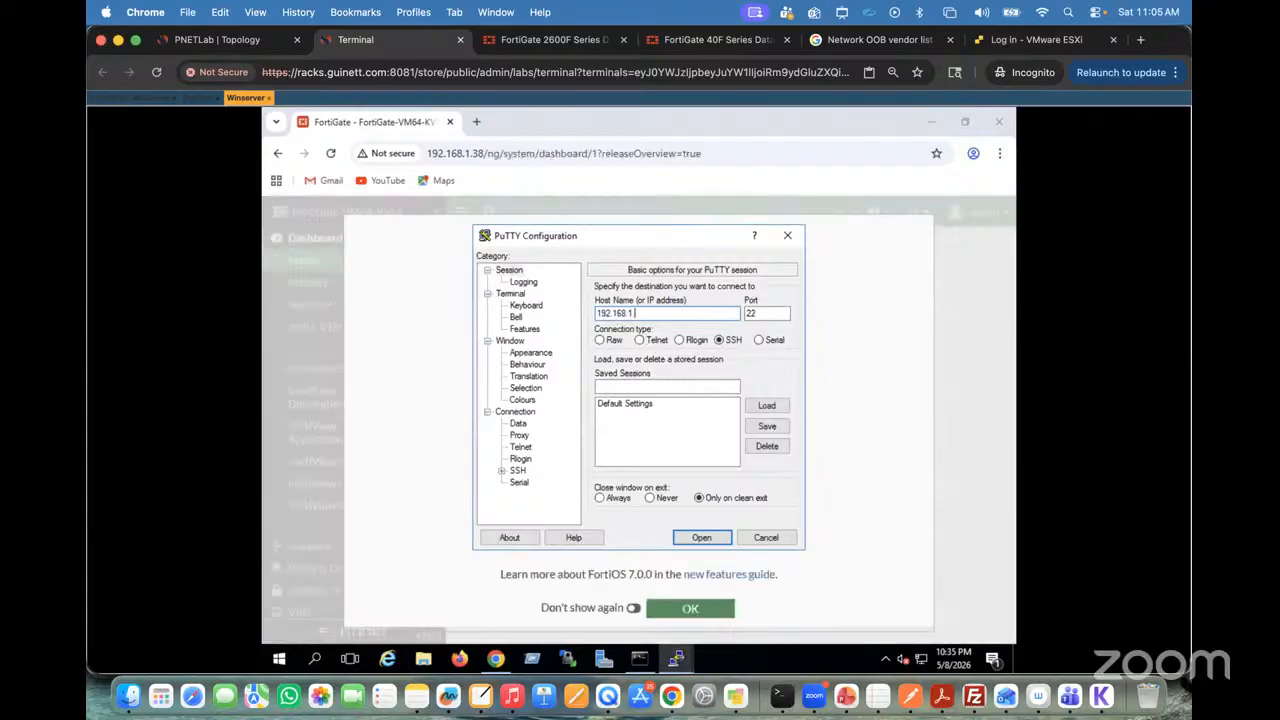
{"action": "type", "text": "38"}
{"action": "left_click", "coordinate": [693, 544]}
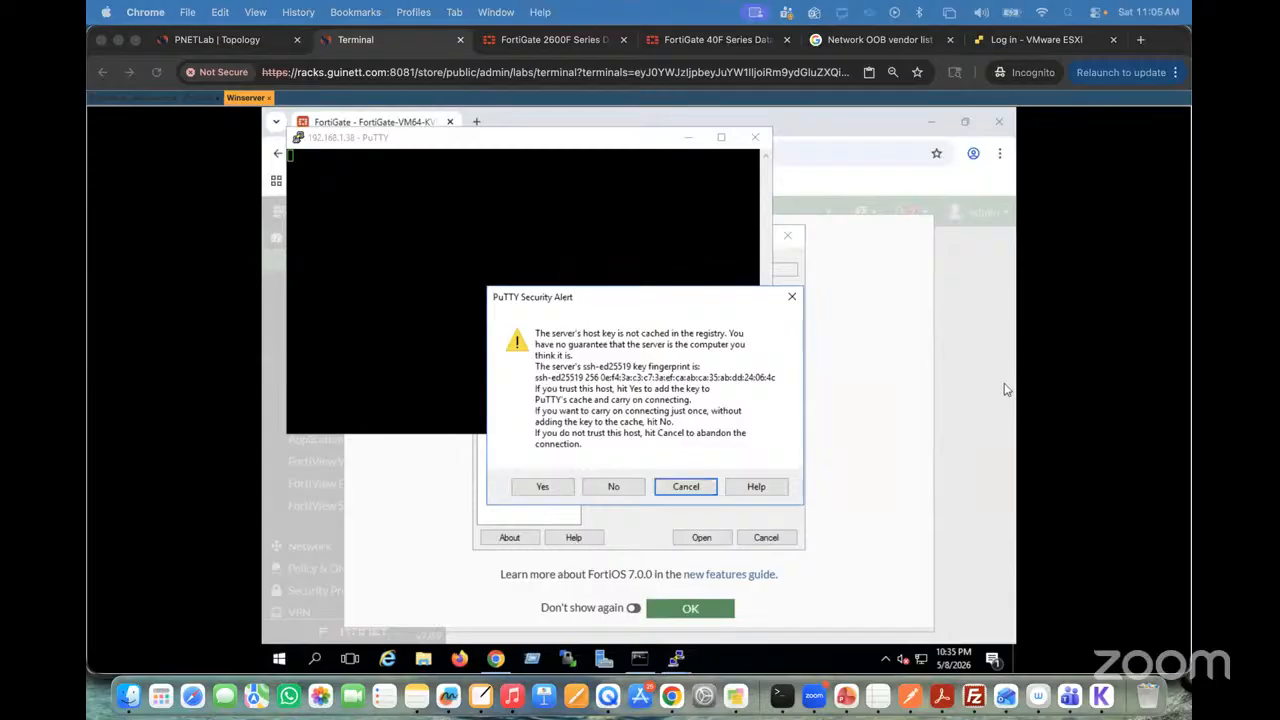
{"action": "left_click", "coordinate": [542, 486]}
{"action": "left_click", "coordinate": [545, 491]}
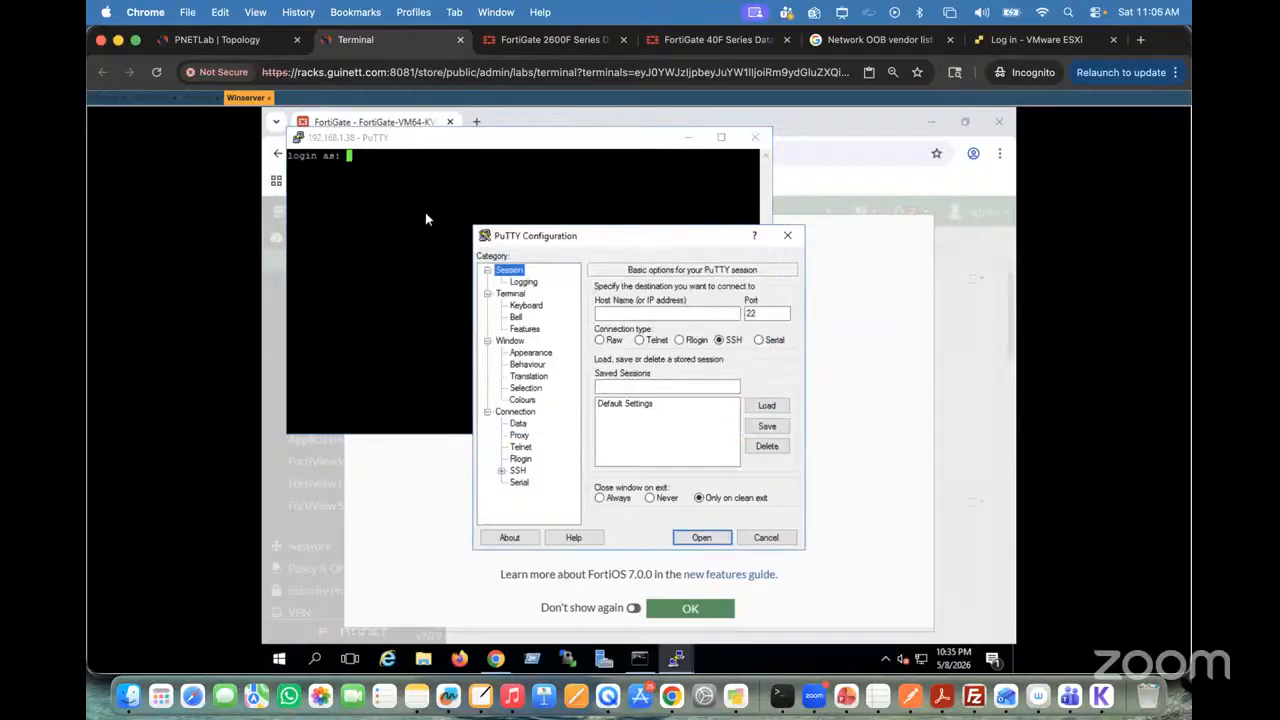
Step: Log in to the SSH session as admin with the account password and close the extra PuTTY Configuration window
{"action": "type", "text": "admin"}
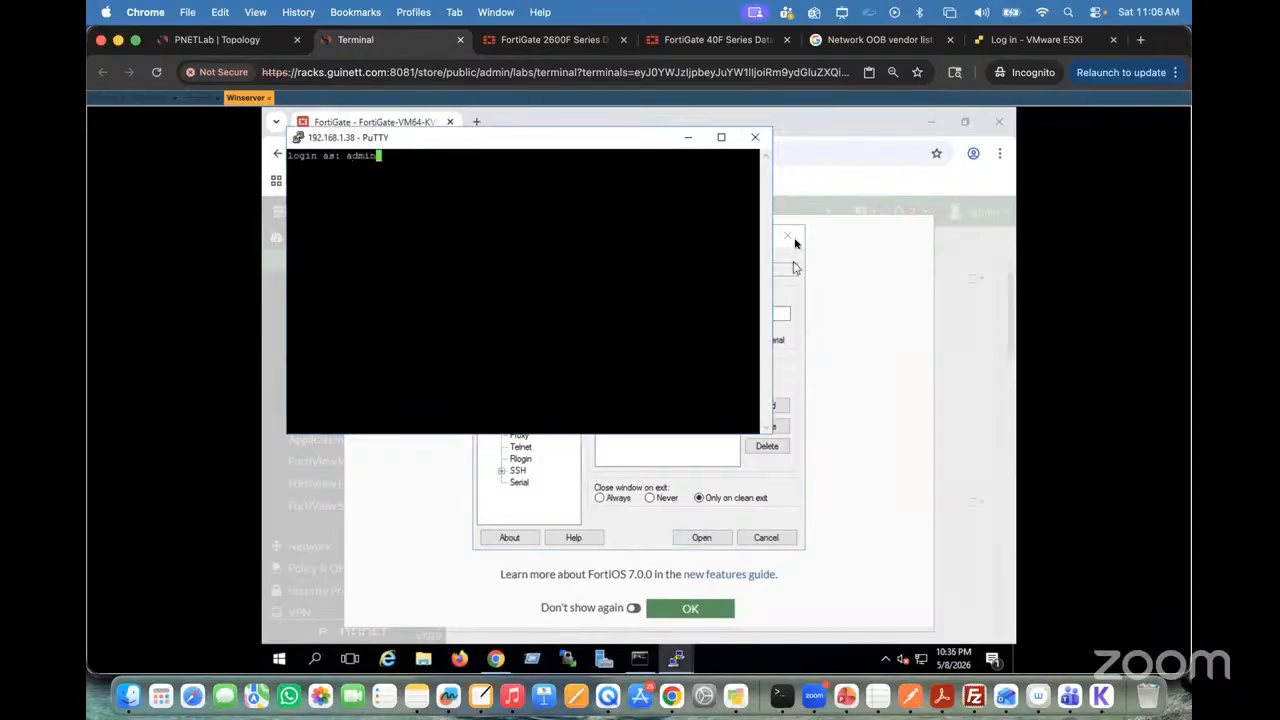
{"action": "left_click", "coordinate": [787, 236]}
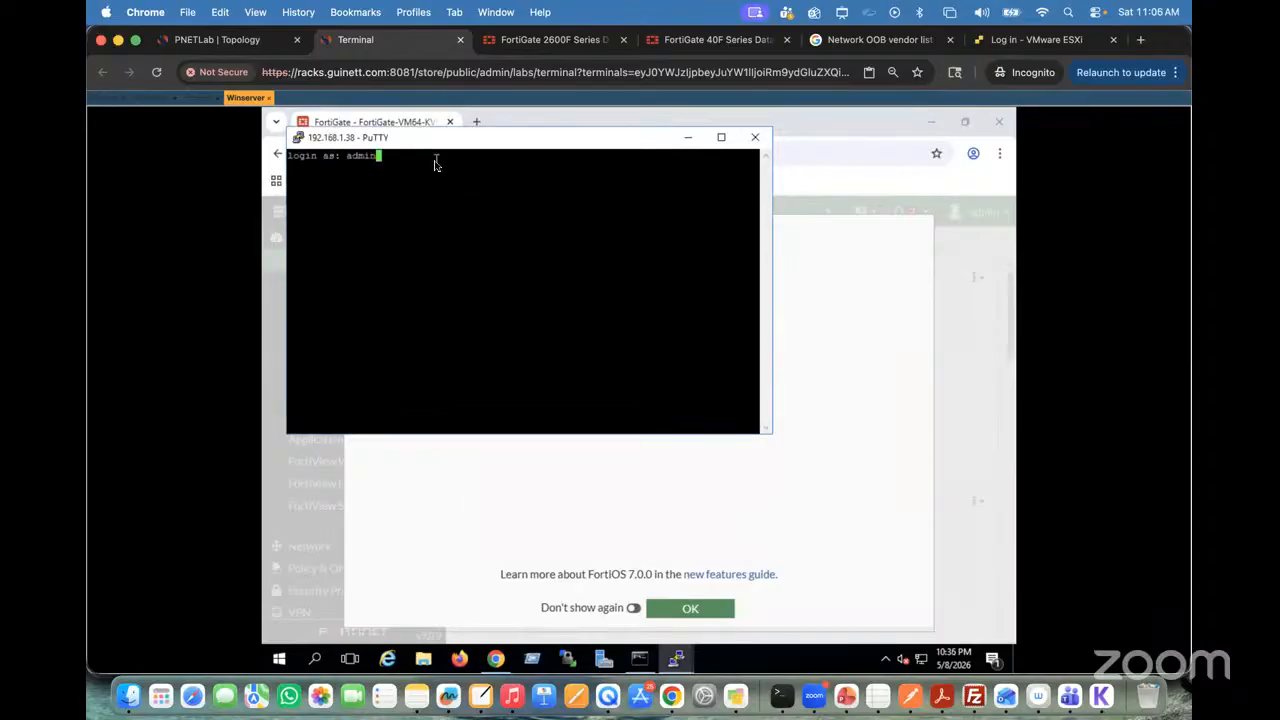
{"action": "key", "text": "Return"}
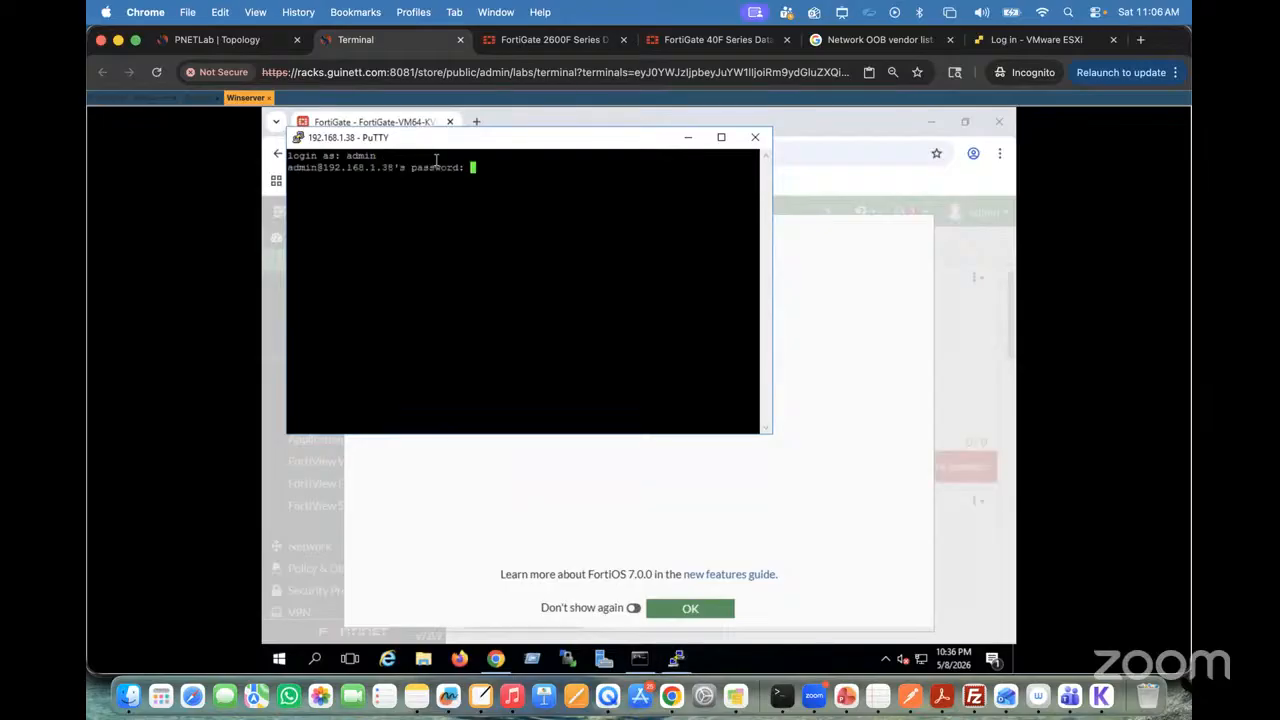
{"action": "key", "text": "Return"}
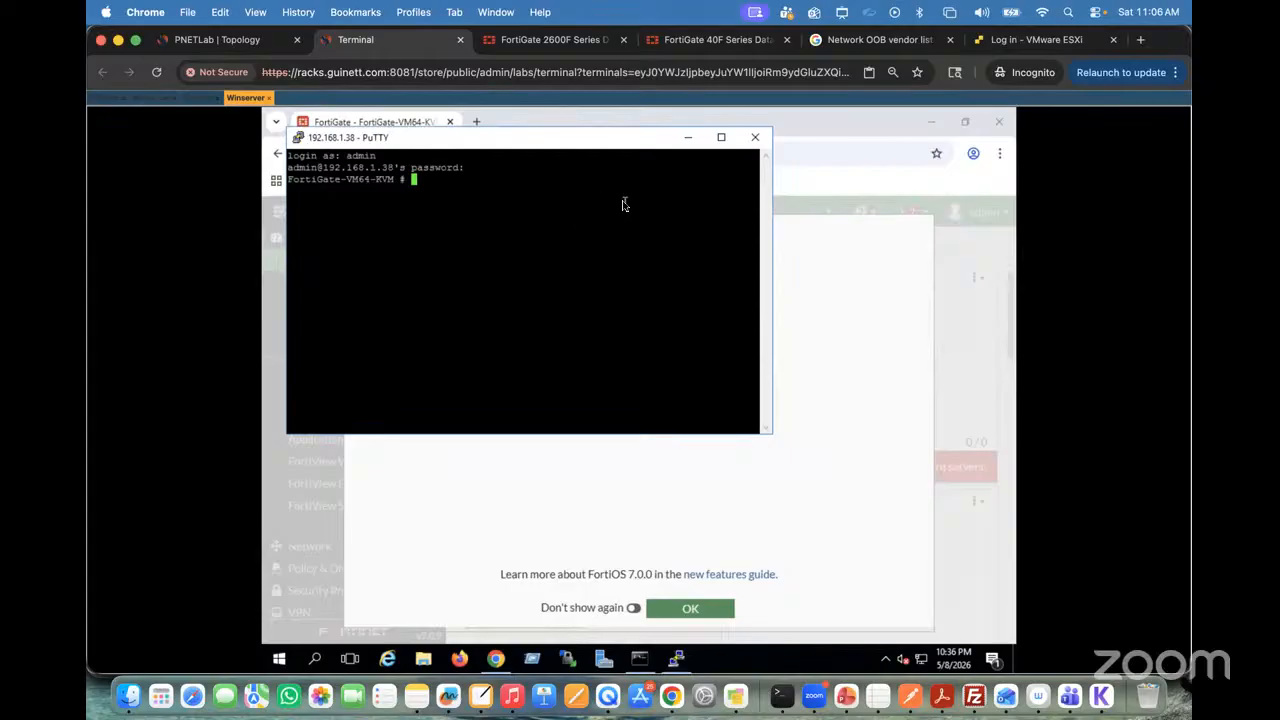
Step: Minimize the PuTTY session and dismiss the FortiOS 7.0.0 introduction in the Winserver's browser
{"action": "left_click", "coordinate": [687, 140]}
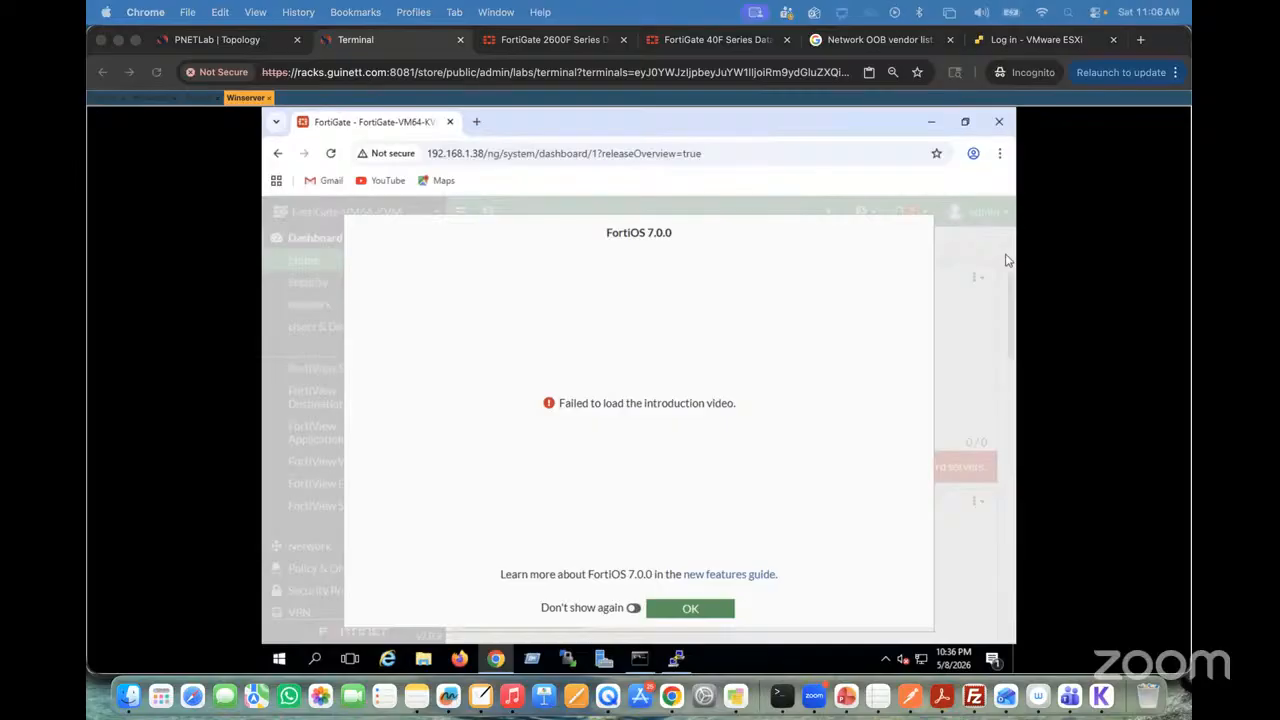
{"action": "left_click", "coordinate": [682, 612]}
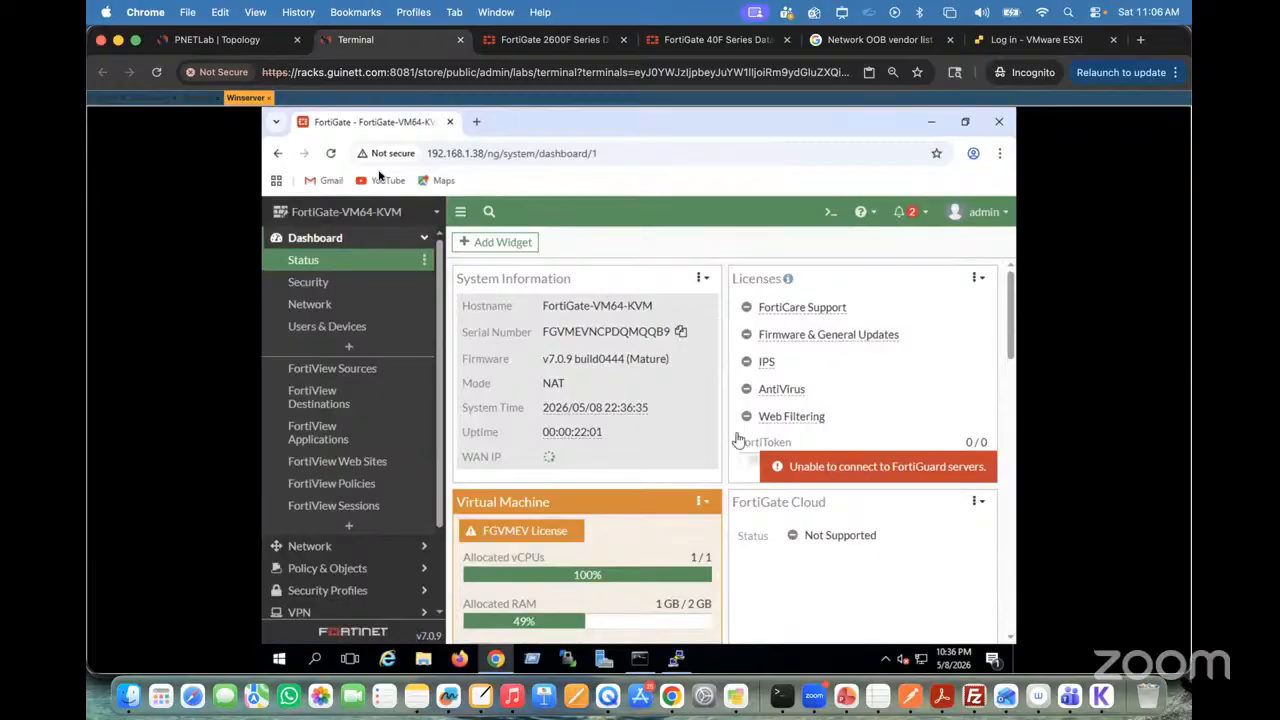
Step: Leave the Winserver console and browse to 192.168.1.38 from the local computer, reusing the tab with the OOB vendor search
{"action": "left_click", "coordinate": [218, 40]}
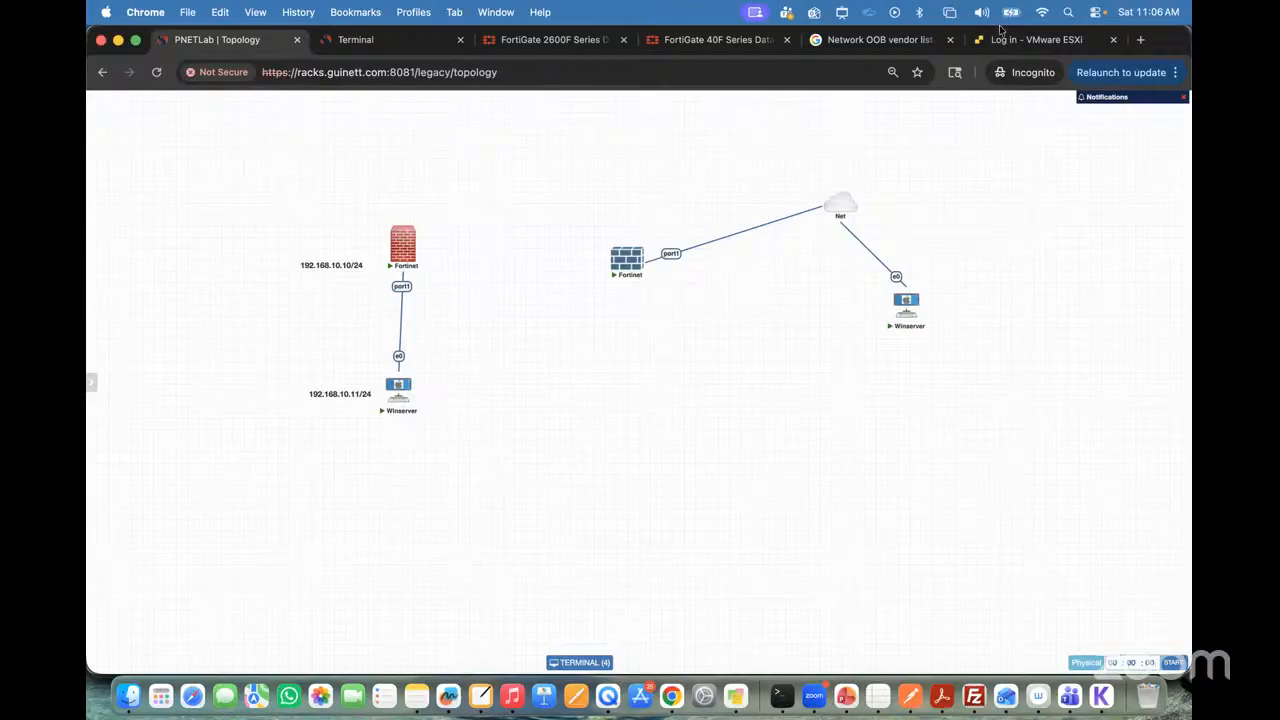
{"action": "left_click", "coordinate": [872, 44]}
{"action": "left_click", "coordinate": [437, 77]}
{"action": "type", "text": "192.168.1.1"}
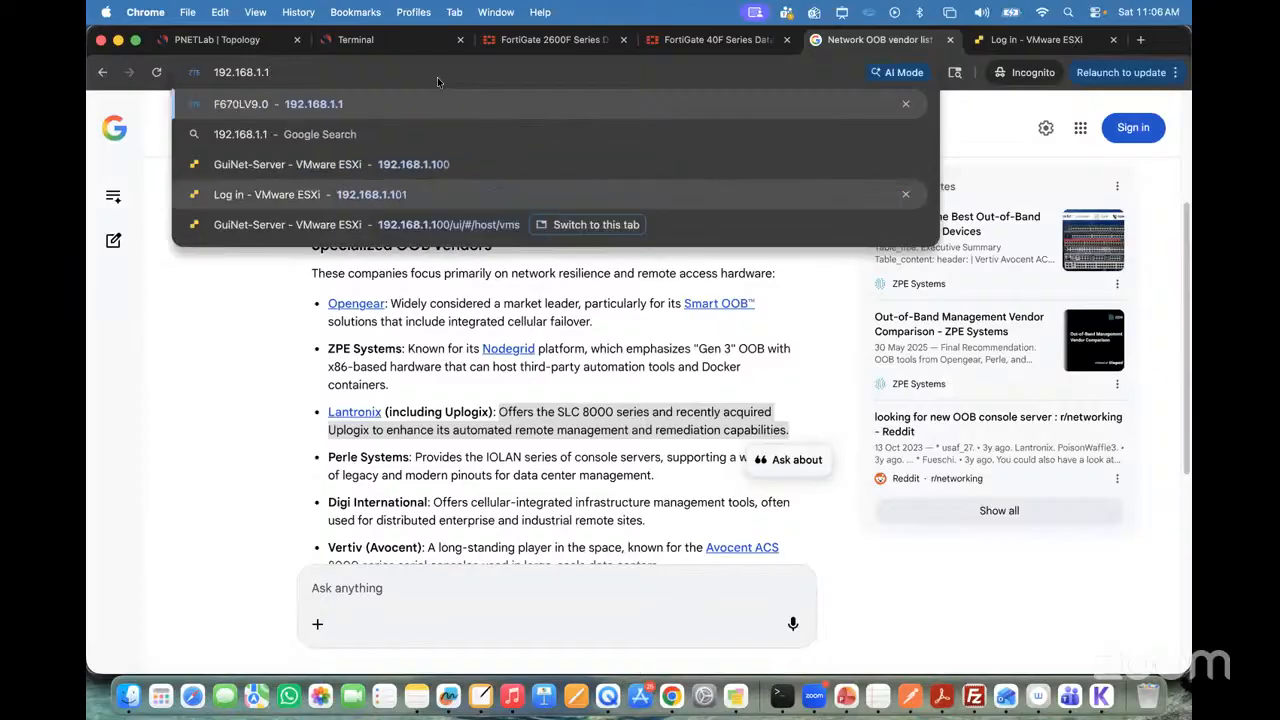
{"action": "key", "text": "BackSpace"}
{"action": "type", "text": "38"}
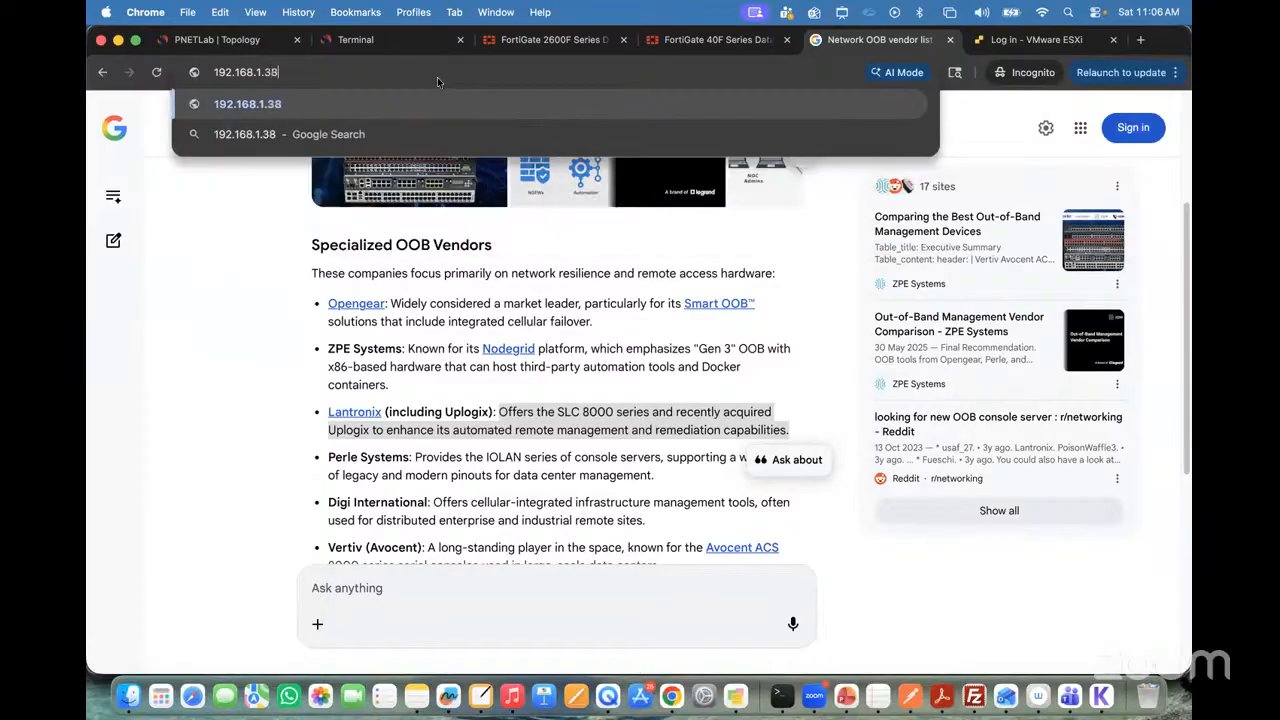
{"action": "key", "text": "Return"}
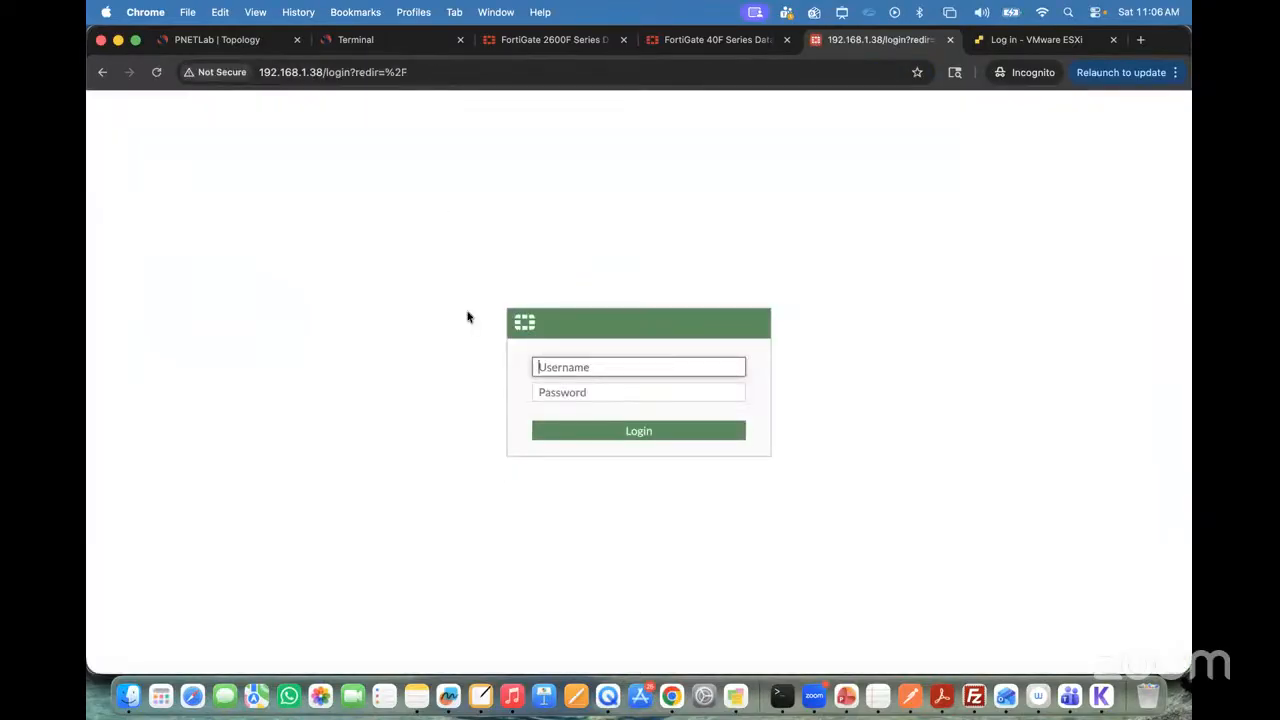
Step: Log in to the FortiGate web interface from the local browser as admin with the account password
{"action": "type", "text": "admin"}
{"action": "key", "text": "Tab"}
{"action": "type", "text": "*****"}
{"action": "key", "text": "Return"}
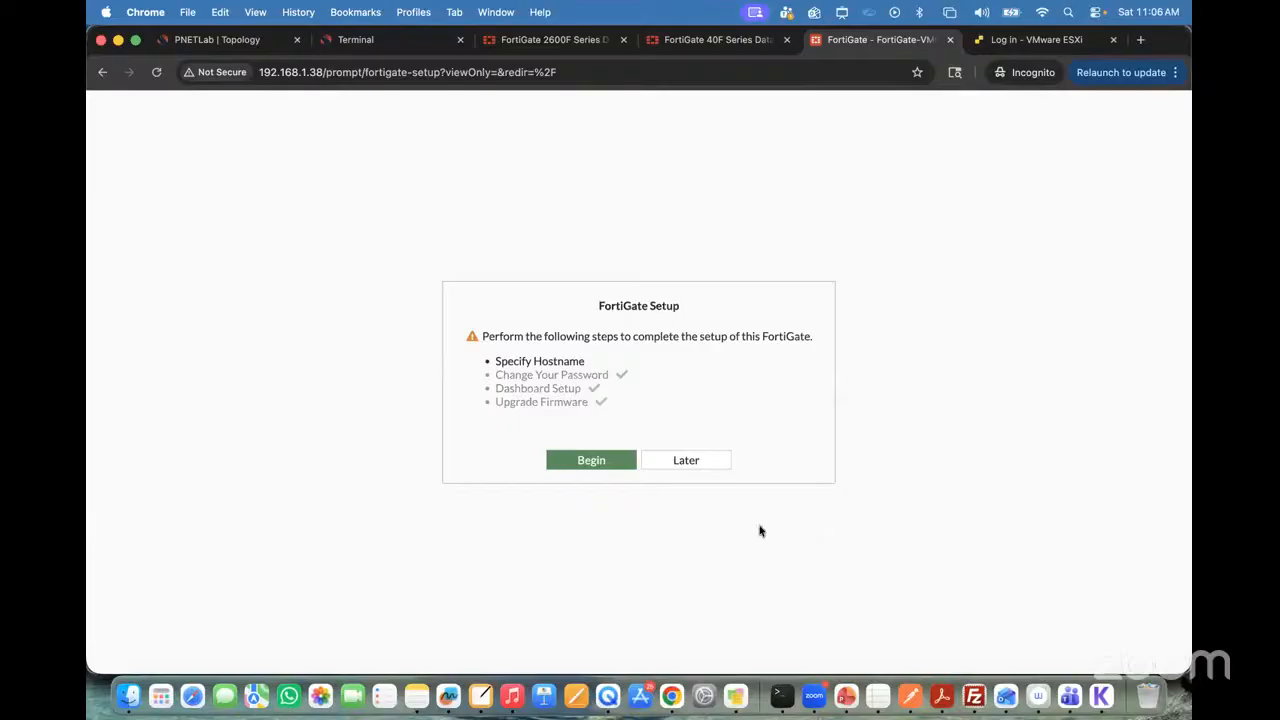
Step: Skip the FortiGate setup and the FortiOS 7.0.0 introduction, and open the network interfaces page
{"action": "left_click", "coordinate": [676, 462]}
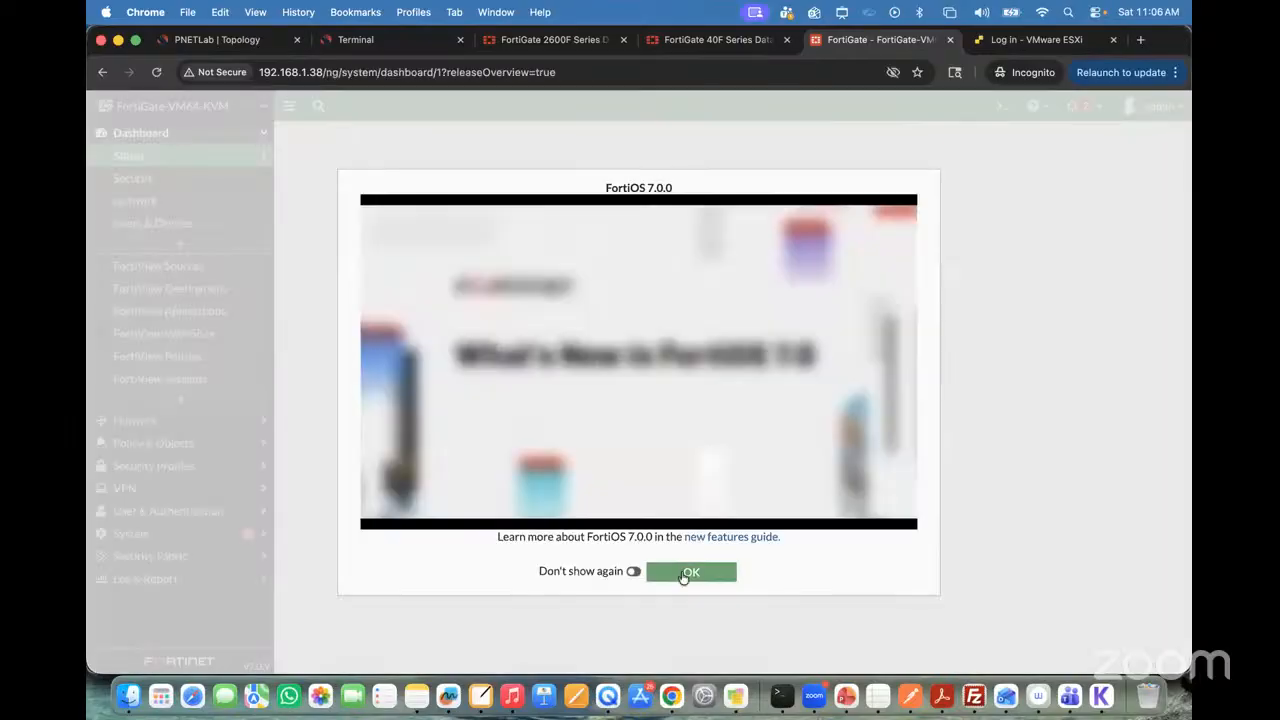
{"action": "left_click", "coordinate": [688, 571]}
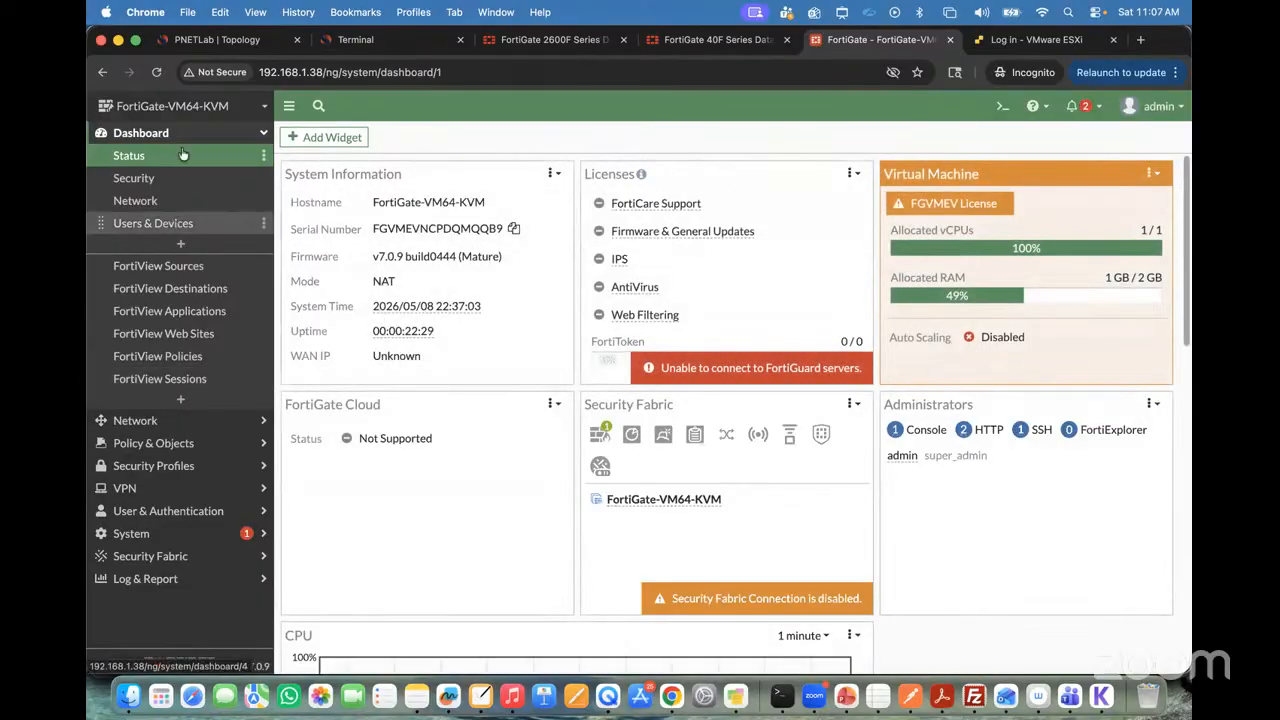
{"action": "left_click", "coordinate": [148, 427]}
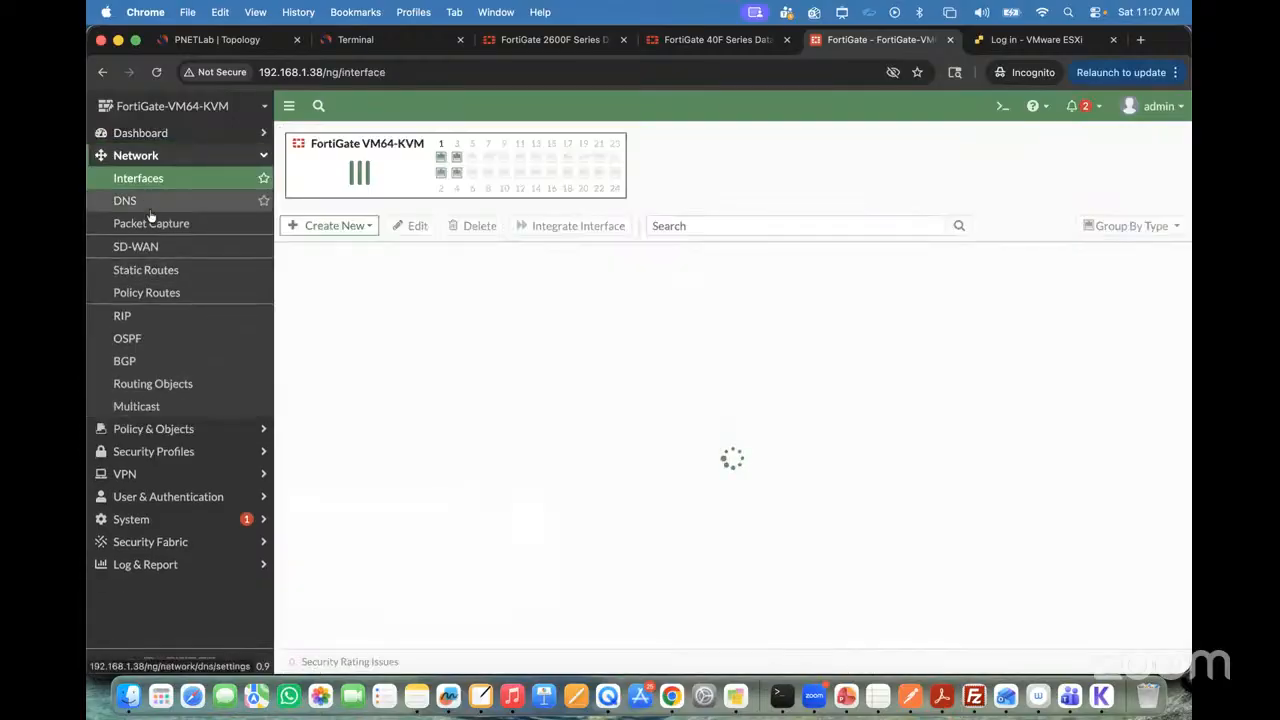
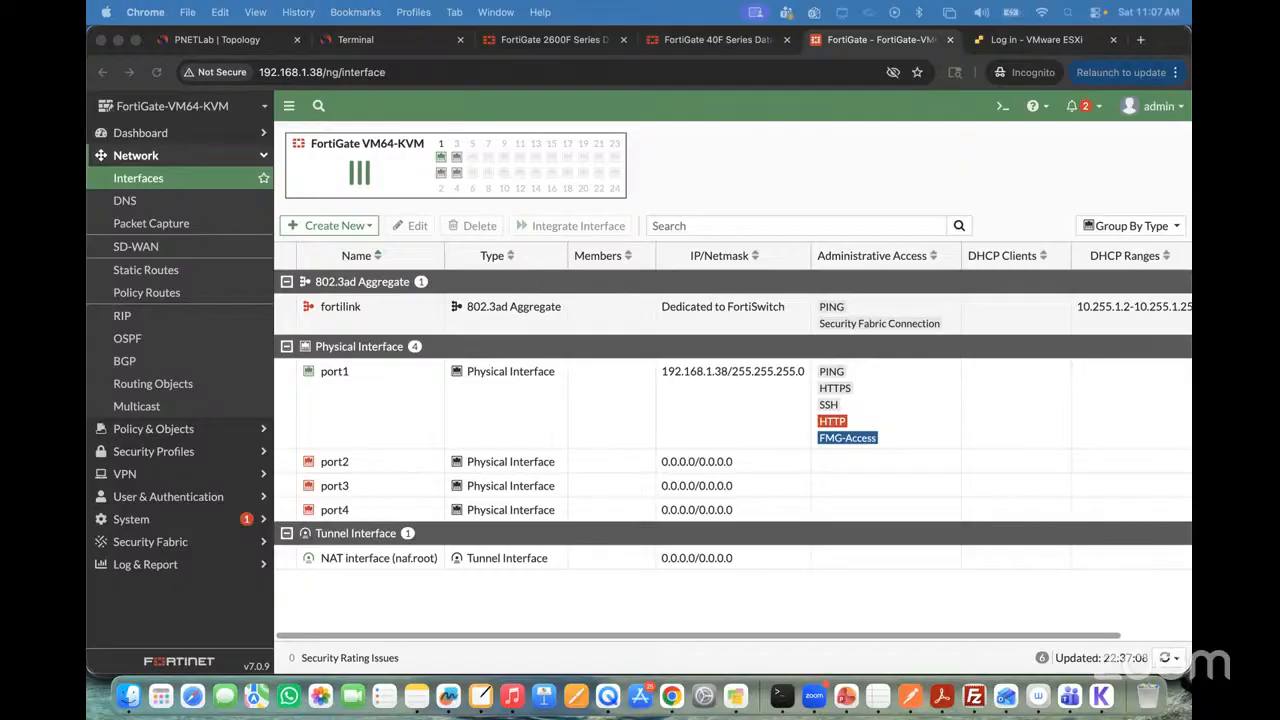
Step: Open port1's settings at the address and administrative access sections, and list the interfaces in the CLI console using show system interface ?
{"action": "double_click", "coordinate": [338, 376]}
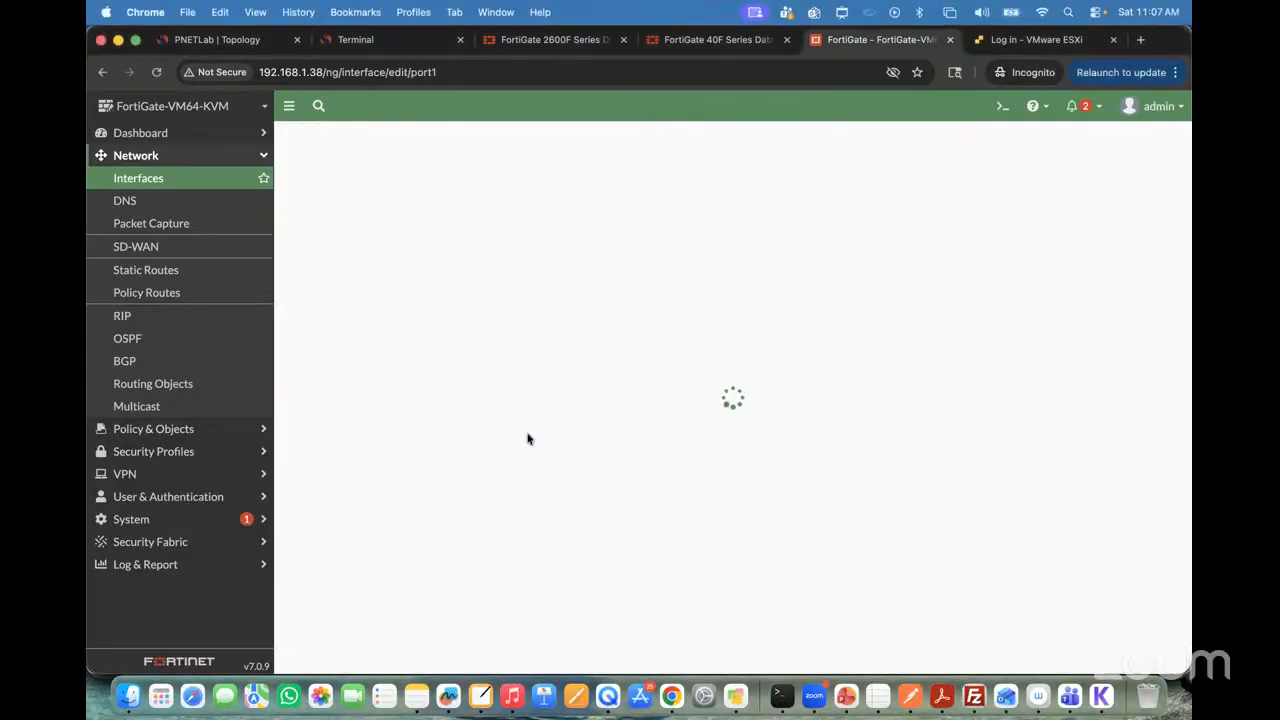
{"action": "scroll", "coordinate": [605, 485], "scroll_direction": "down", "scroll_amount": 2}
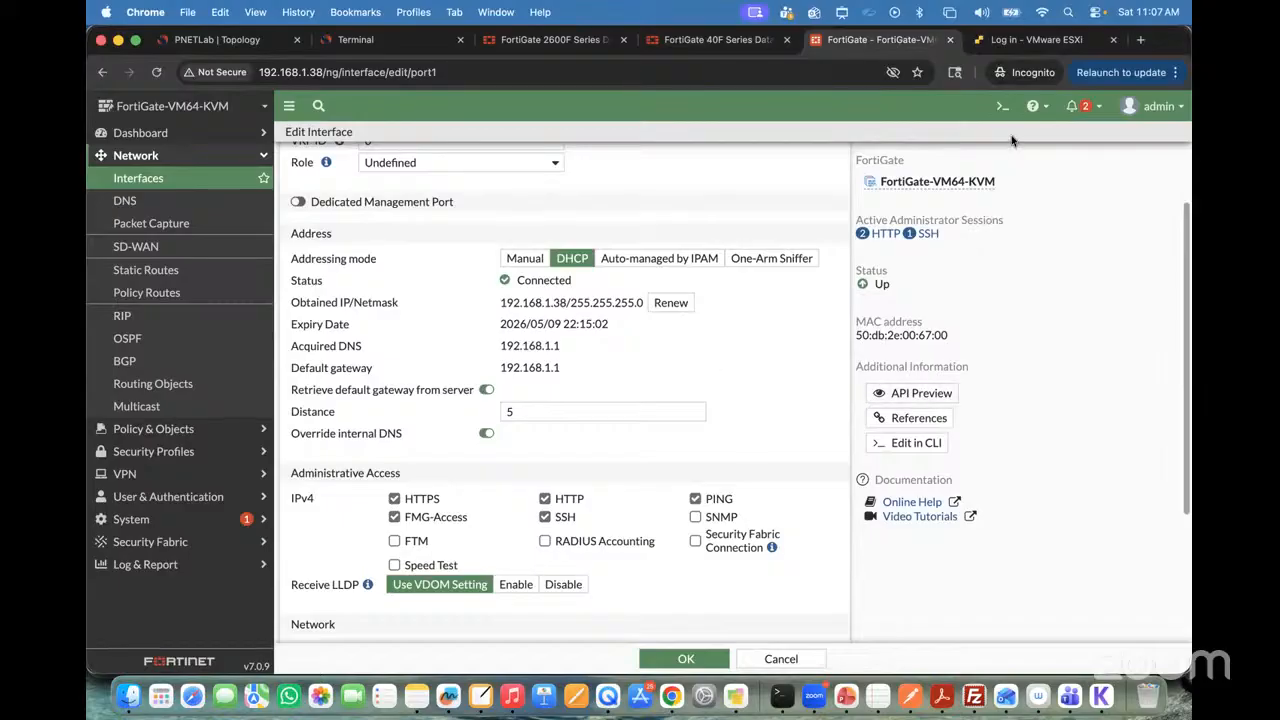
{"action": "left_click", "coordinate": [1002, 106]}
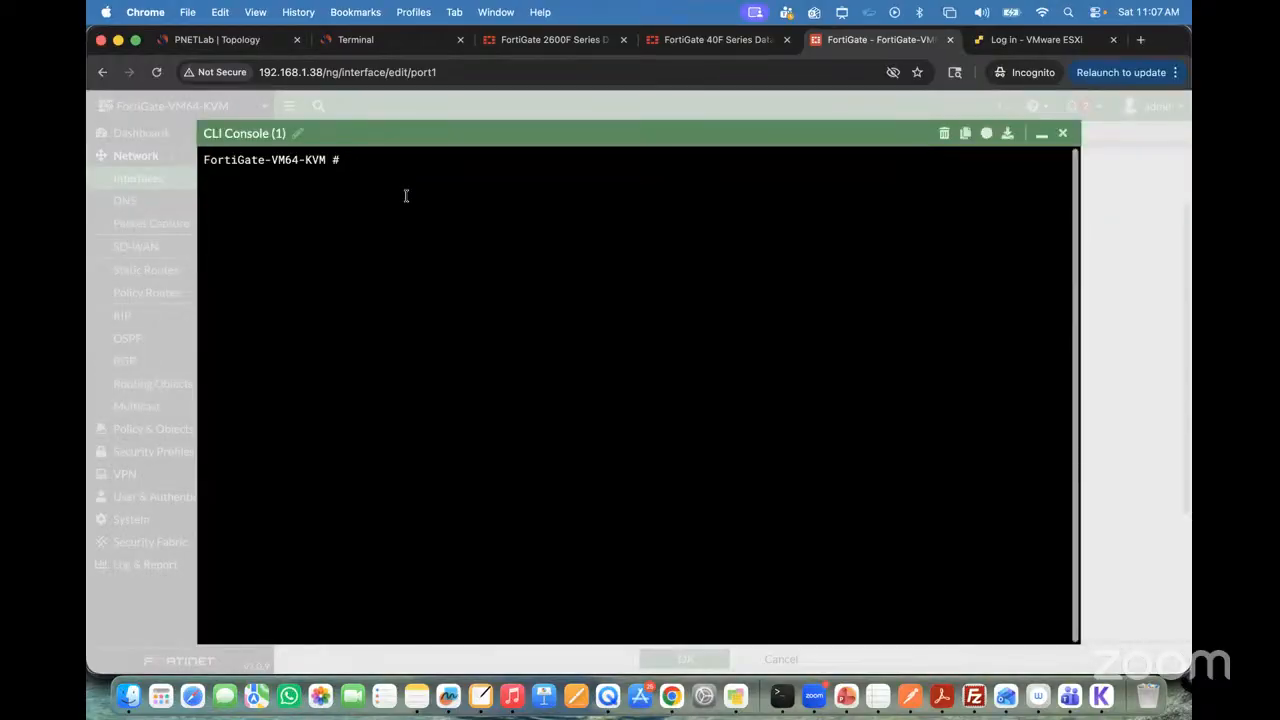
{"action": "type", "text": "show s"}
{"action": "type", "text": "ystem interface"}
{"action": "key", "text": "question"}
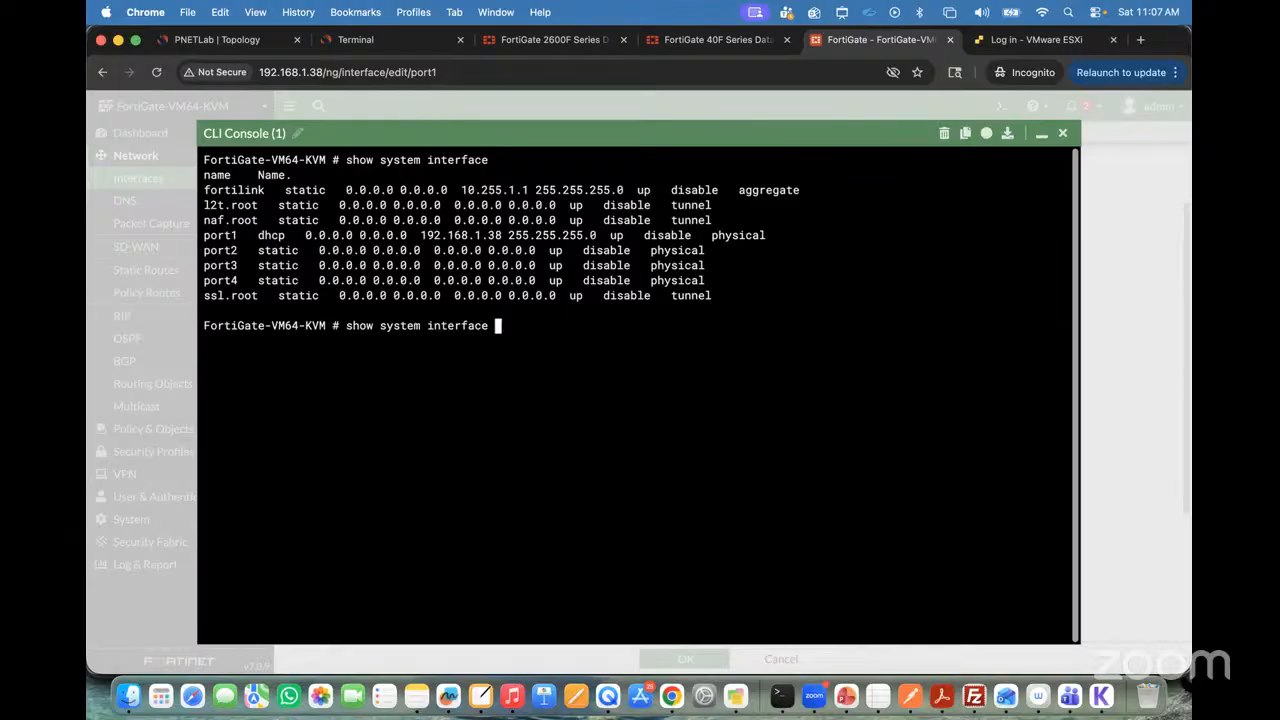
{"action": "left_click", "coordinate": [1041, 133]}
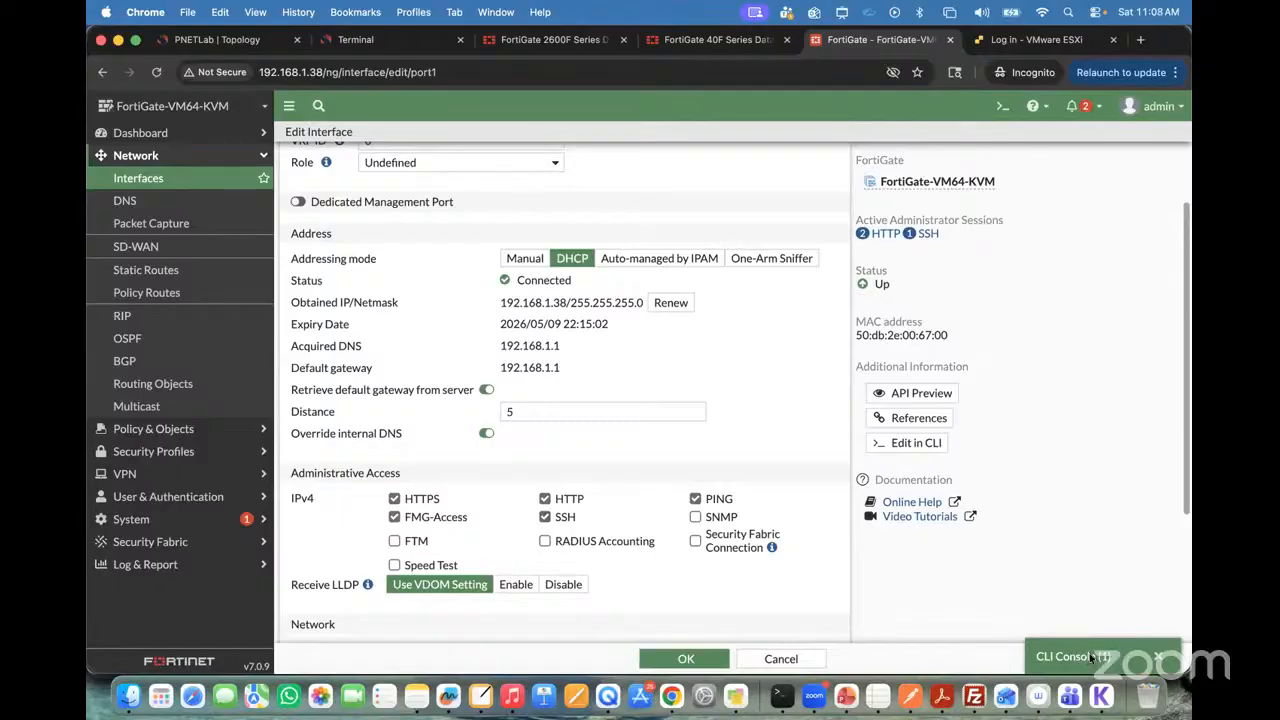
Step: Restore and minimize the first CLI console, open a second CLI console, and close the second one
{"action": "left_click", "coordinate": [1092, 656]}
{"action": "left_click", "coordinate": [1041, 133]}
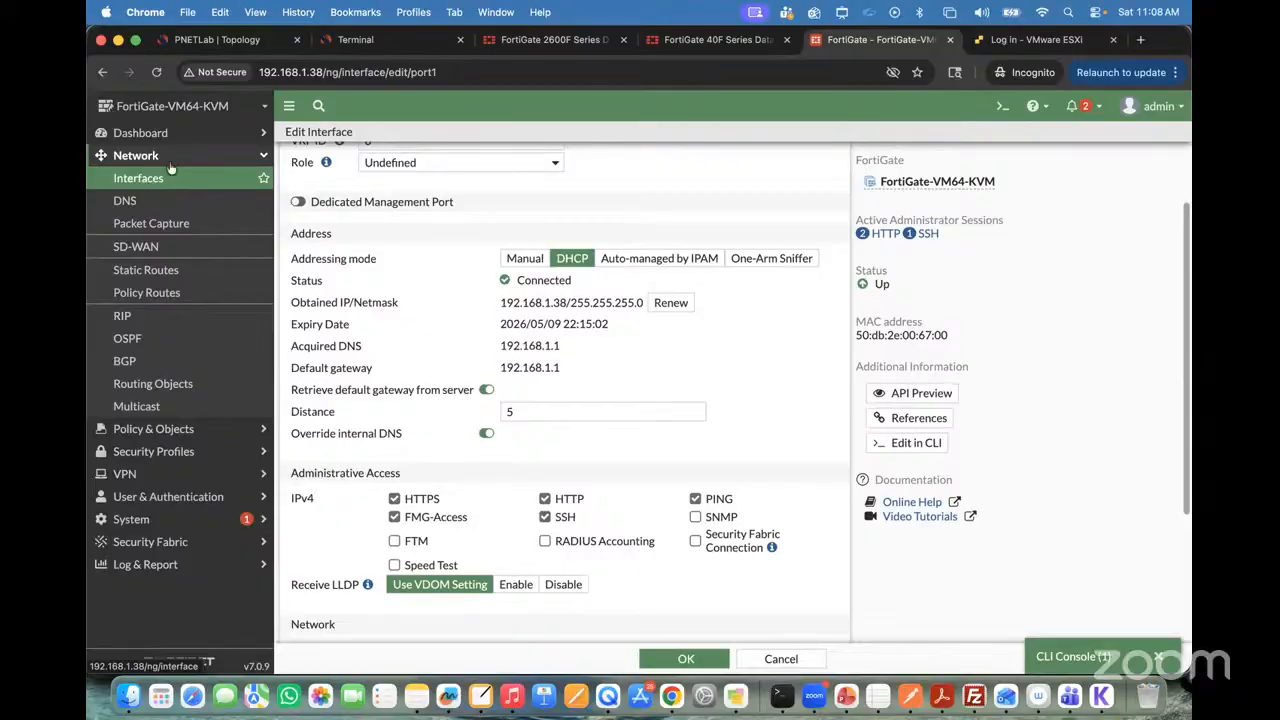
{"action": "left_click", "coordinate": [1004, 106]}
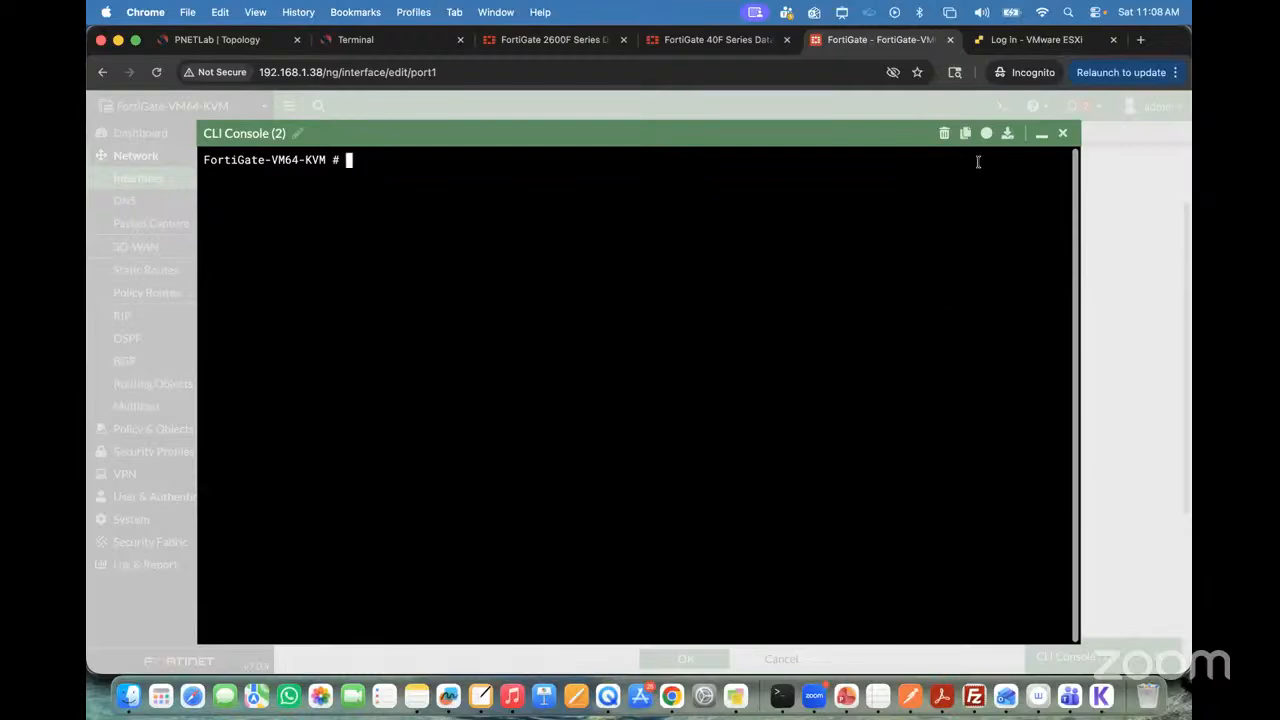
{"action": "left_click", "coordinate": [1062, 133]}
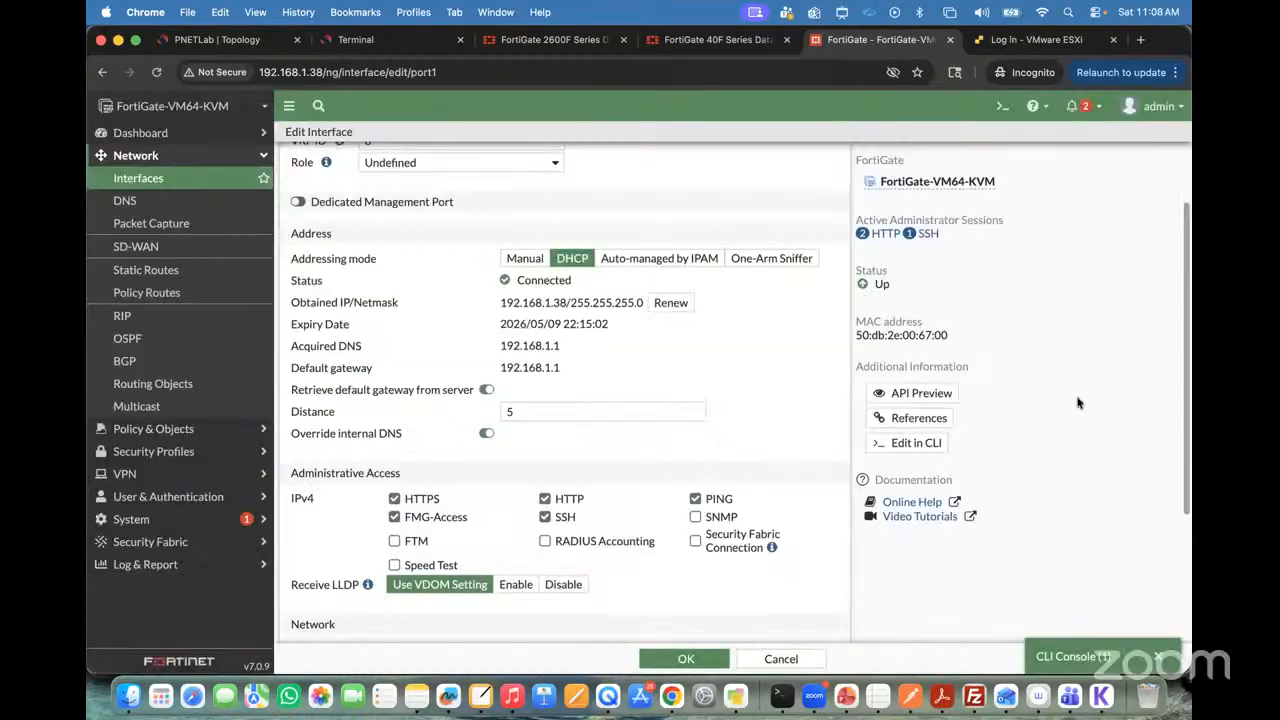
Step: Run show system interface in the first CLI console, quit the paged output, and minimize the console
{"action": "left_click", "coordinate": [1063, 657]}
{"action": "key", "text": "Return"}
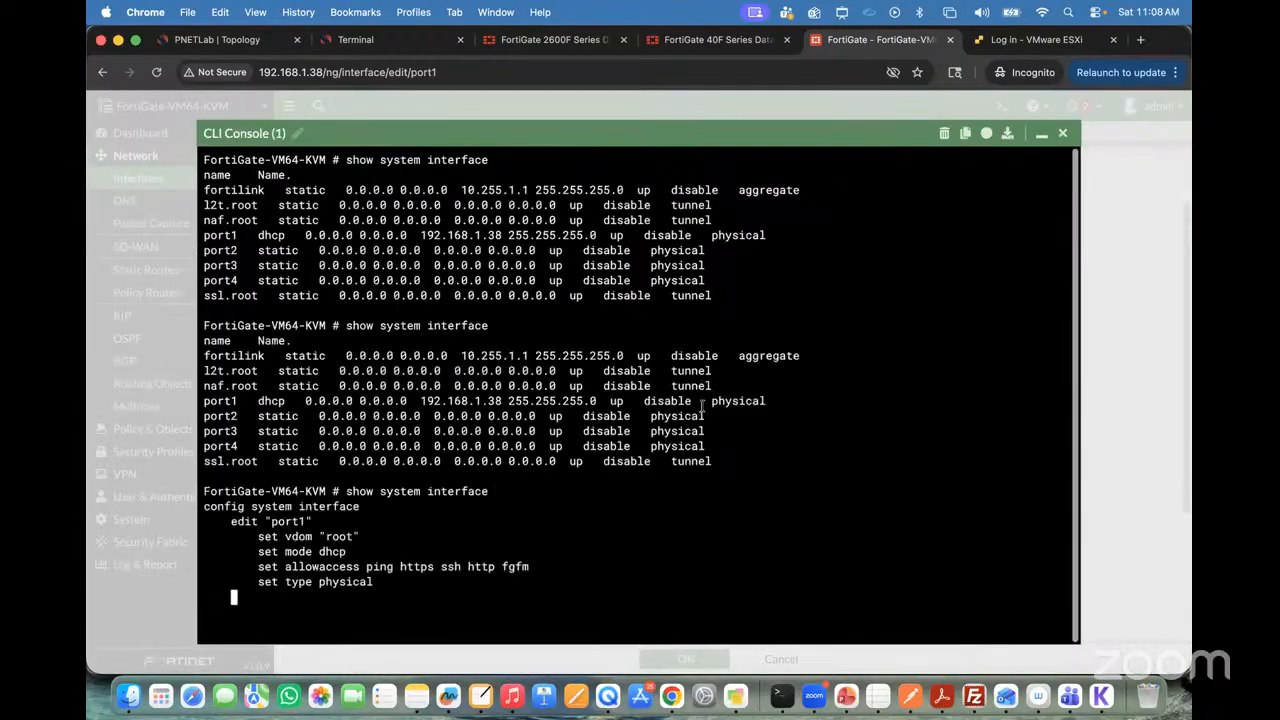
{"action": "key", "text": "q"}
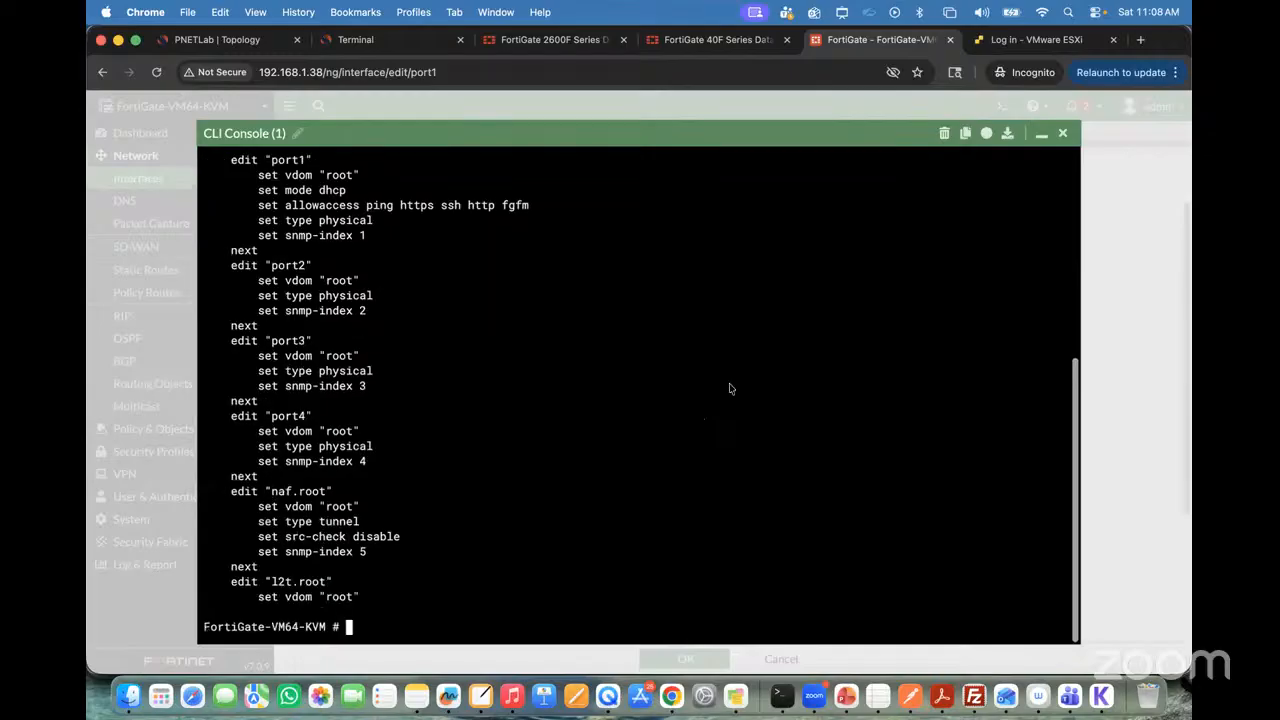
{"action": "left_click", "coordinate": [1045, 139]}
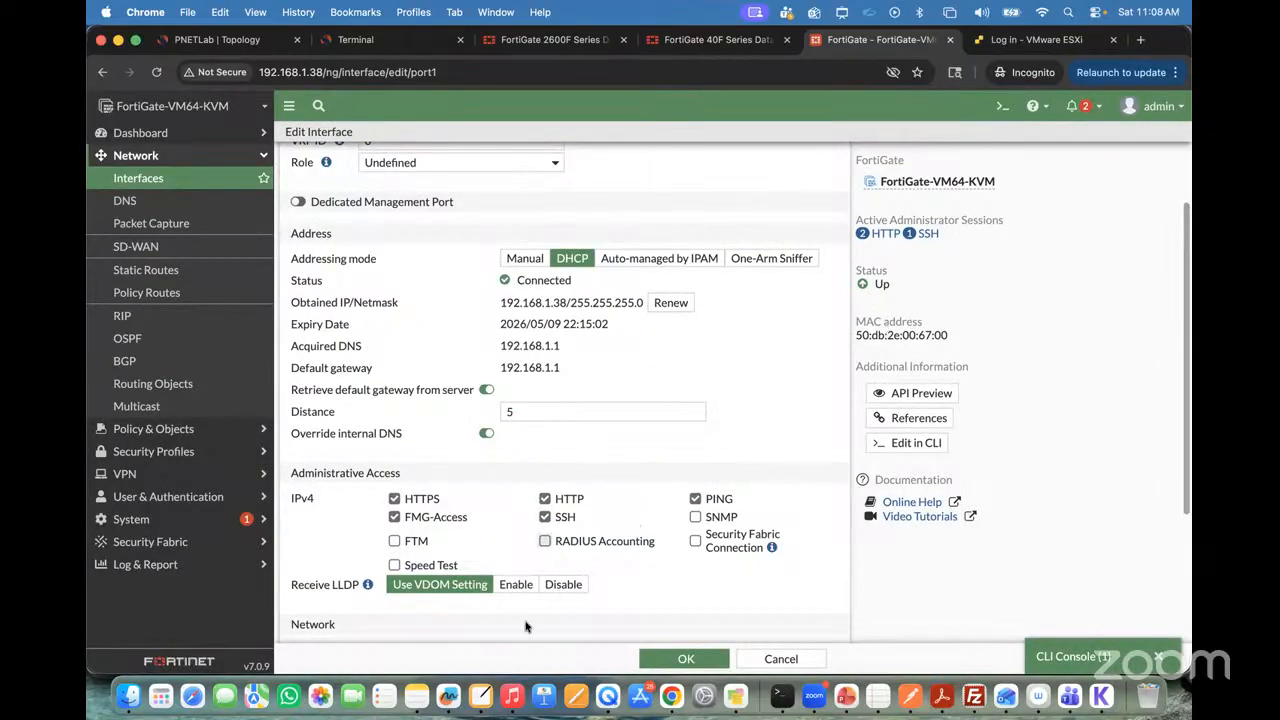
Step: Switch to NiBoard and add the text annotation "Default Service on MGMT interface or Part 1 ?"
{"action": "left_click", "coordinate": [481, 696]}
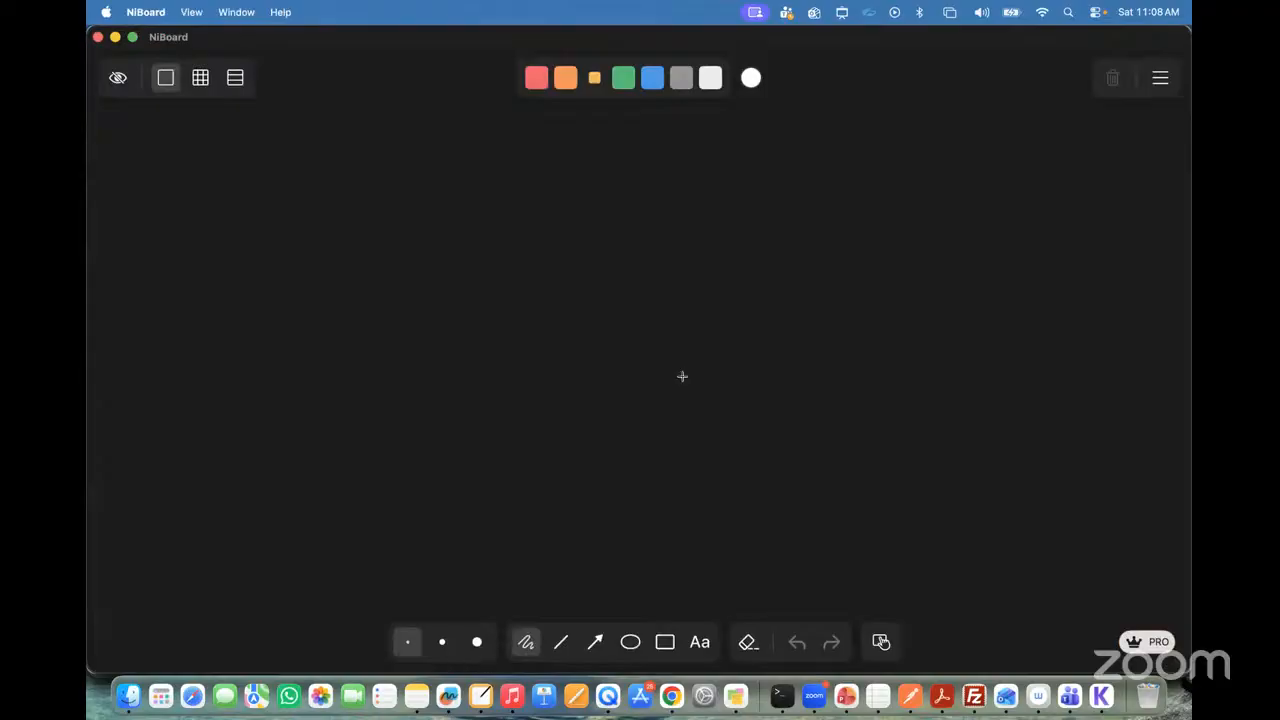
{"action": "key", "text": "ctrl+a"}
{"action": "left_click", "coordinate": [783, 42]}
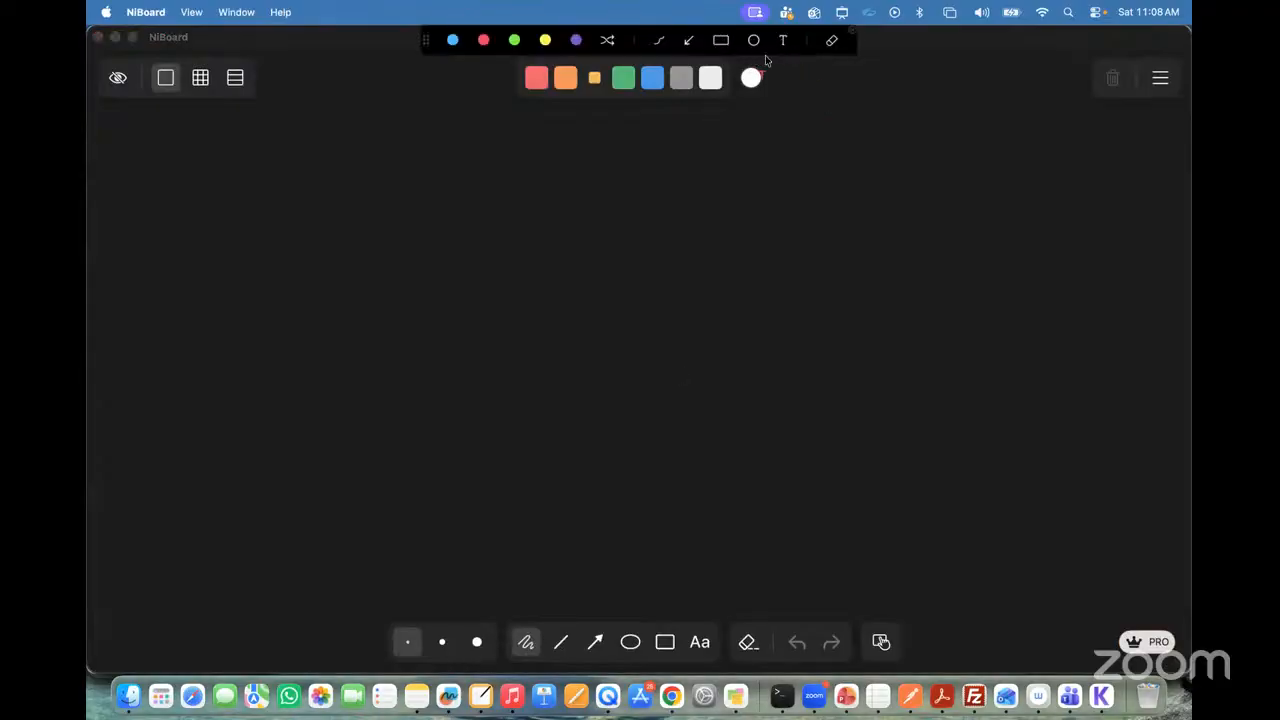
{"action": "left_click", "coordinate": [540, 195]}
{"action": "type", "text": "Defauly"}
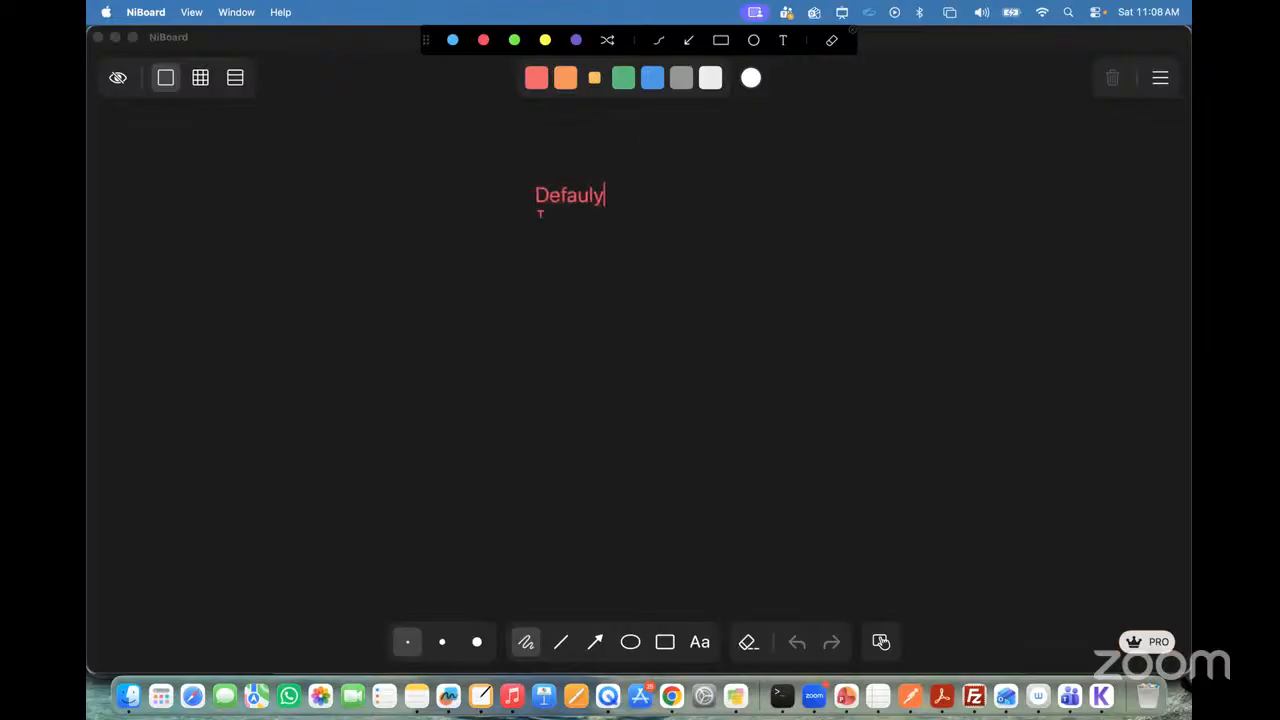
{"action": "key", "text": "BackSpace"}
{"action": "type", "text": "t Service o"}
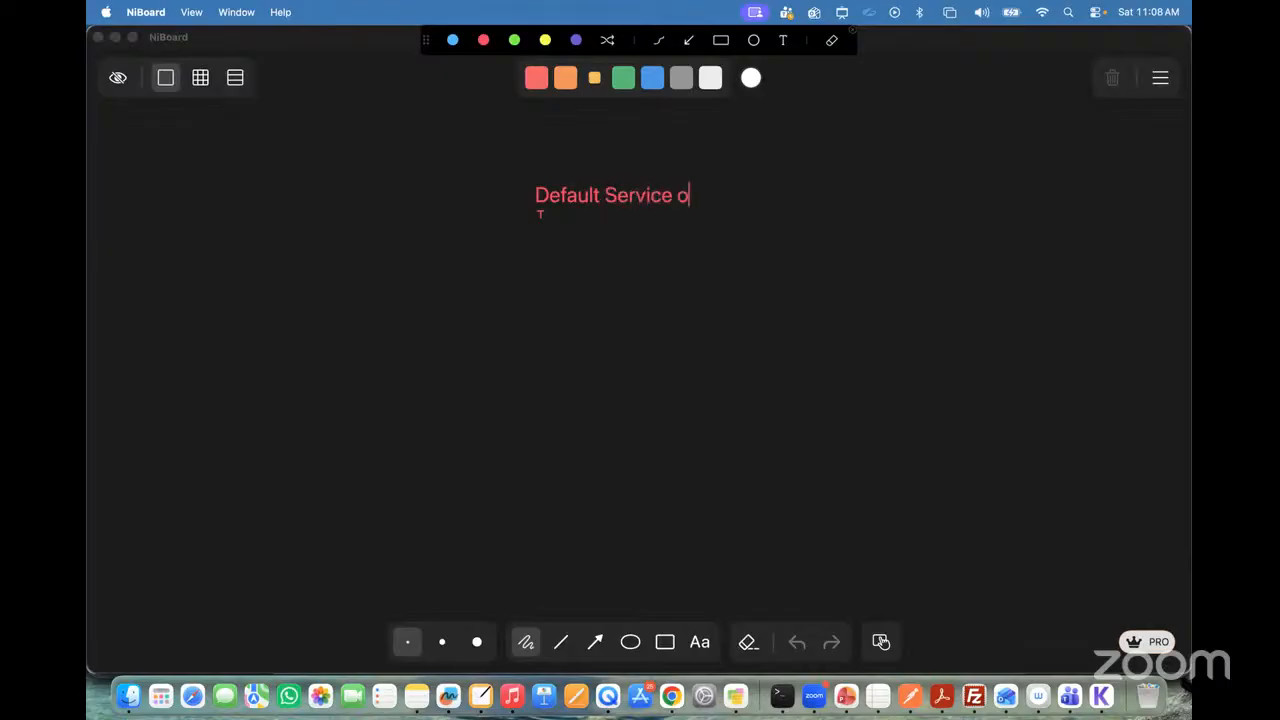
{"action": "type", "text": "n MGMT interface or "}
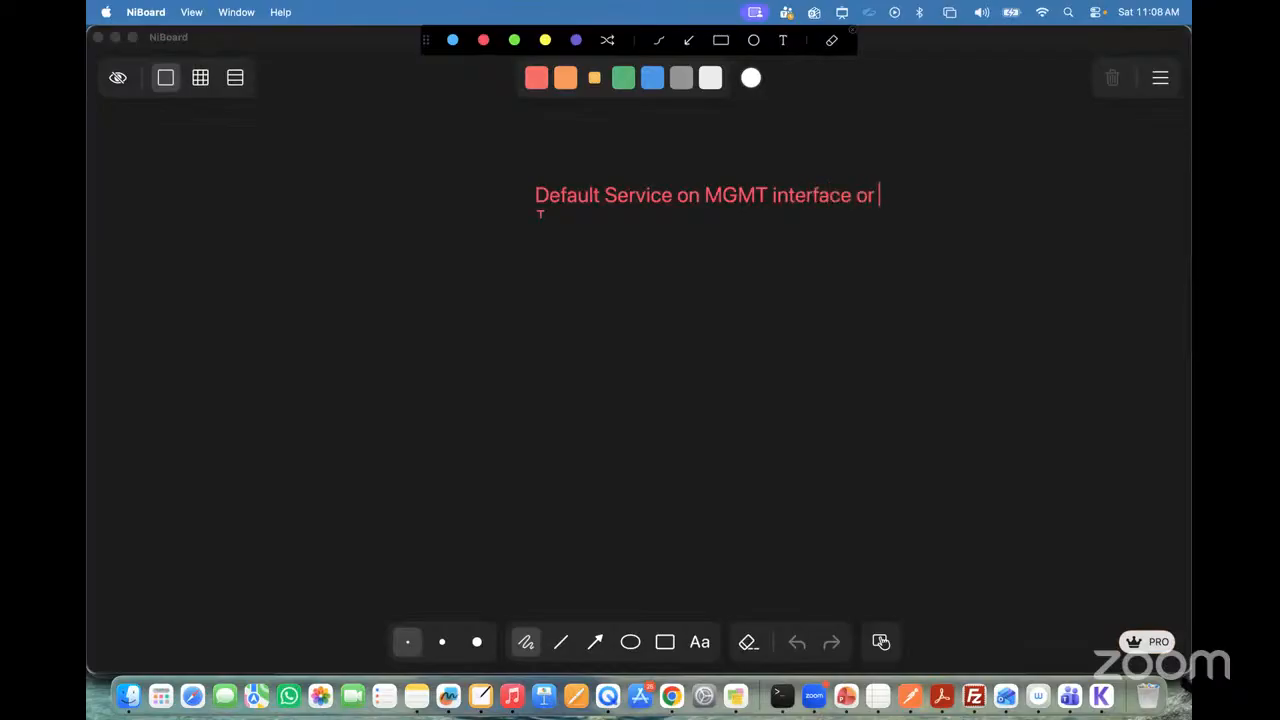
{"action": "type", "text": "Part 1 ?"}
Step: Write the answer "http,https, ping, ssh" below the default service question
{"action": "left_click", "coordinate": [538, 260]}
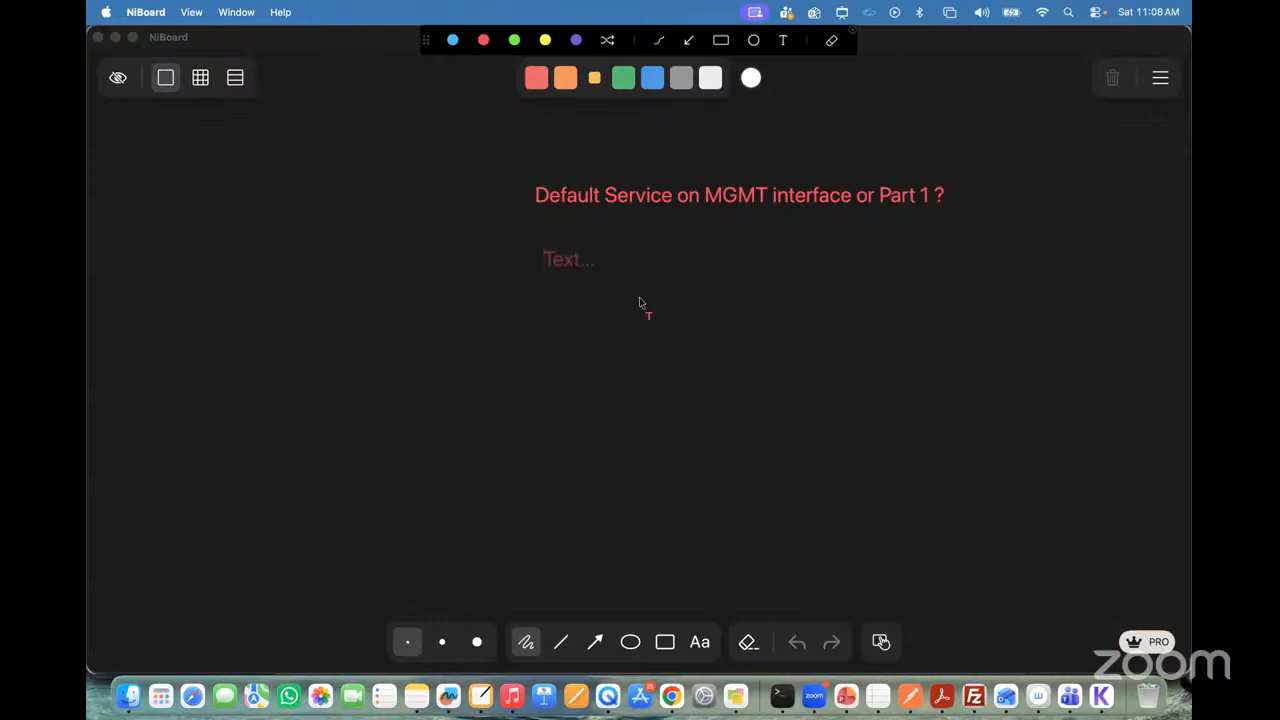
{"action": "type", "text": "http,http"}
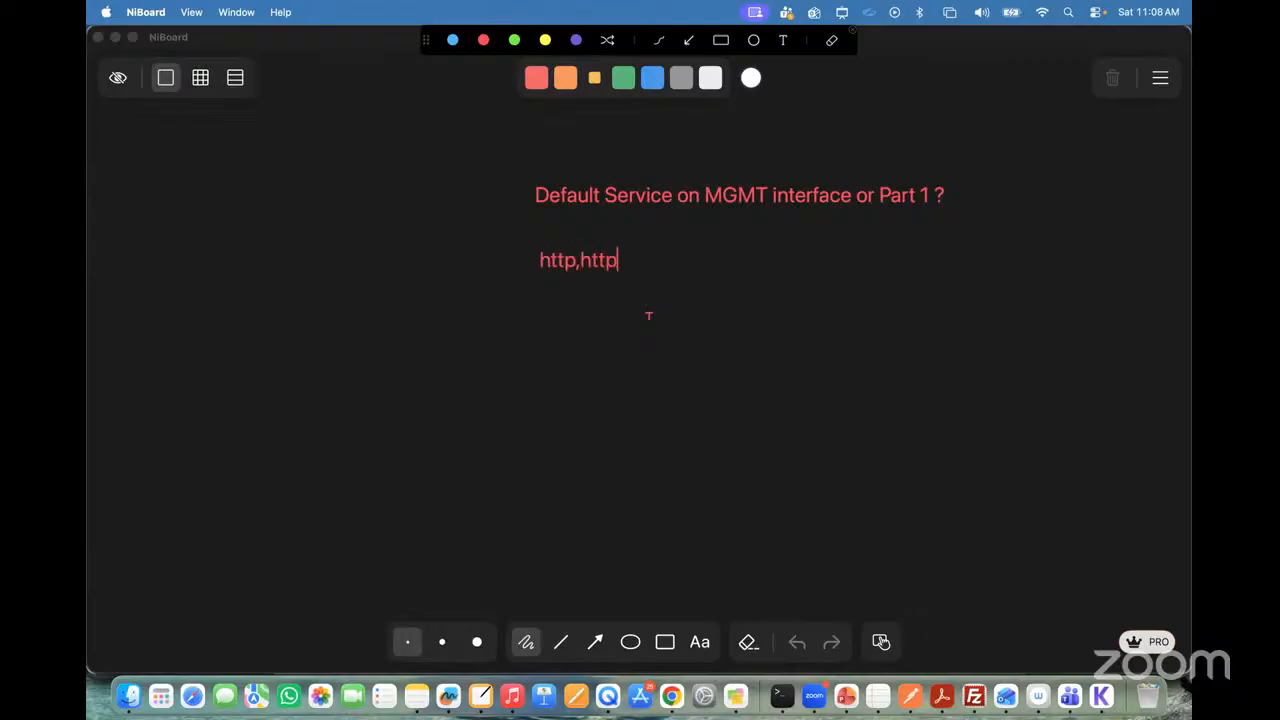
{"action": "type", "text": "s, ping, ssh"}
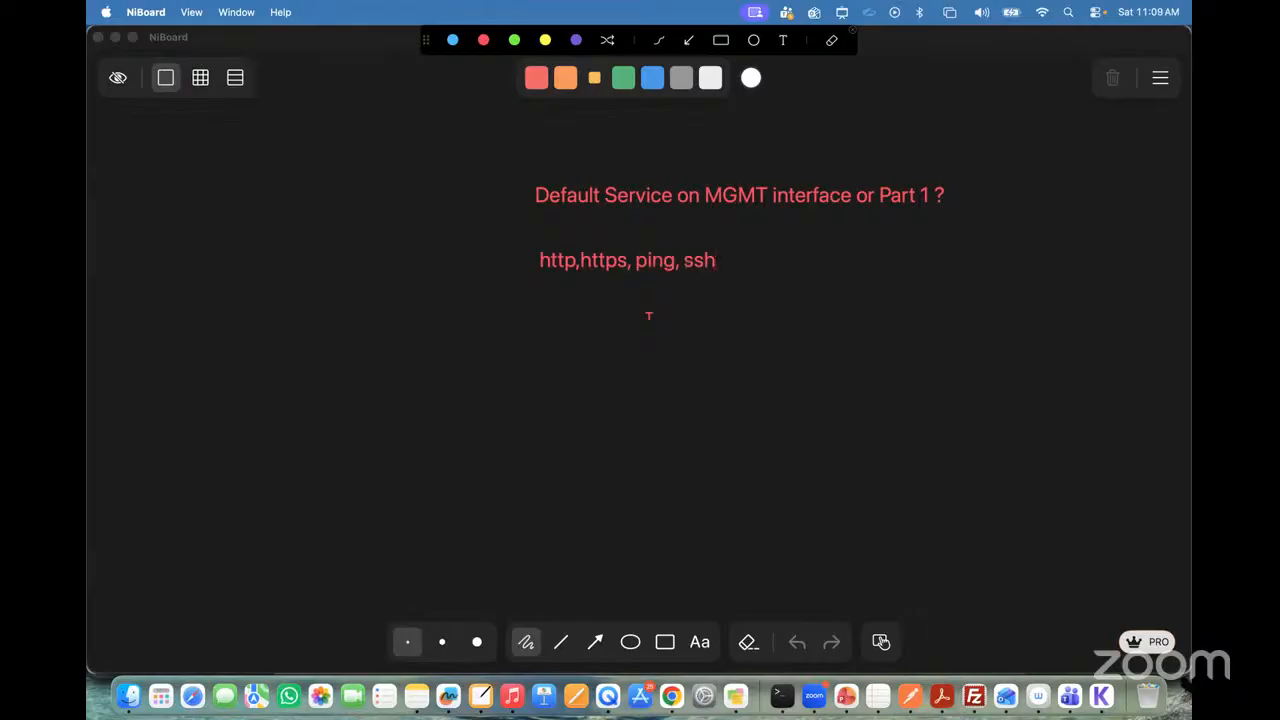
{"action": "type", "text": ", Fw"}
Step: Append ", FwFM" to the list of default services
{"action": "key", "text": "BackSpace"}
{"action": "type", "text": "wFM"}
{"action": "key", "text": "BackSpace"}
{"action": "type", "text": "G"}
{"action": "key", "text": "Left"}
{"action": "key", "text": "Left"}
{"action": "key", "text": "BackSpace"}
{"action": "type", "text": "M"}
{"action": "key", "text": "BackSpace"}
{"action": "type", "text": "w"}
{"action": "key", "text": "Right"}
{"action": "key", "text": "Right"}
{"action": "key", "text": "BackSpace"}
{"action": "type", "text": "M"}
Step: Add the question "Can we enable telnet via GUI ?" below the list of services
{"action": "left_click", "coordinate": [535, 345]}
{"action": "type", "text": "Can e"}
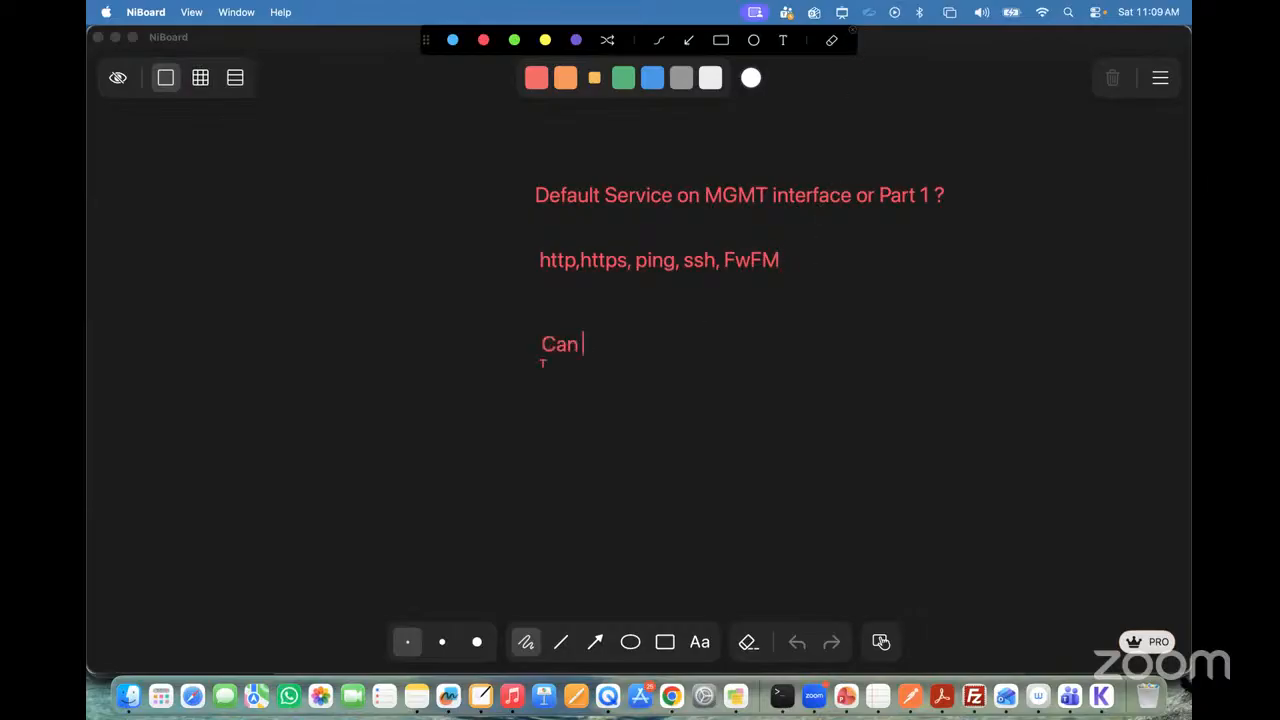
{"action": "key", "text": "BackSpace"}
{"action": "key", "text": "BackSpace"}
{"action": "key", "text": "BackSpace"}
{"action": "type", "text": "we enable "}
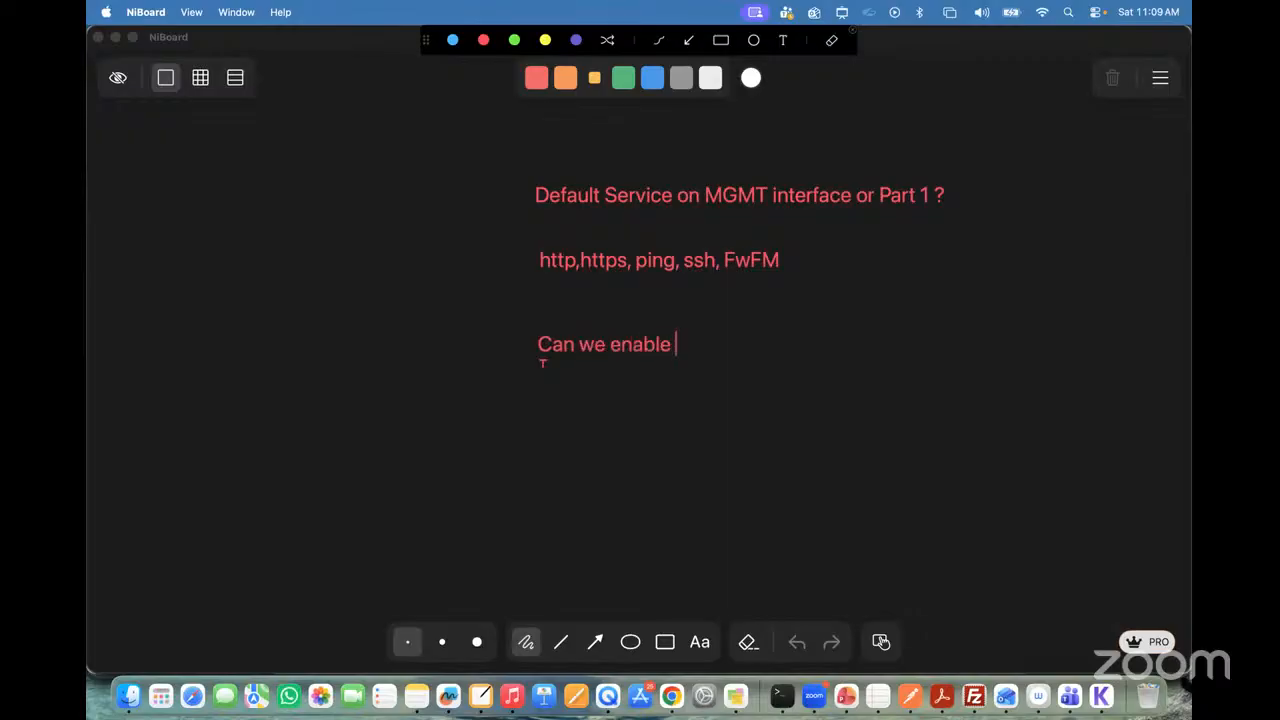
{"action": "type", "text": "telnet via "}
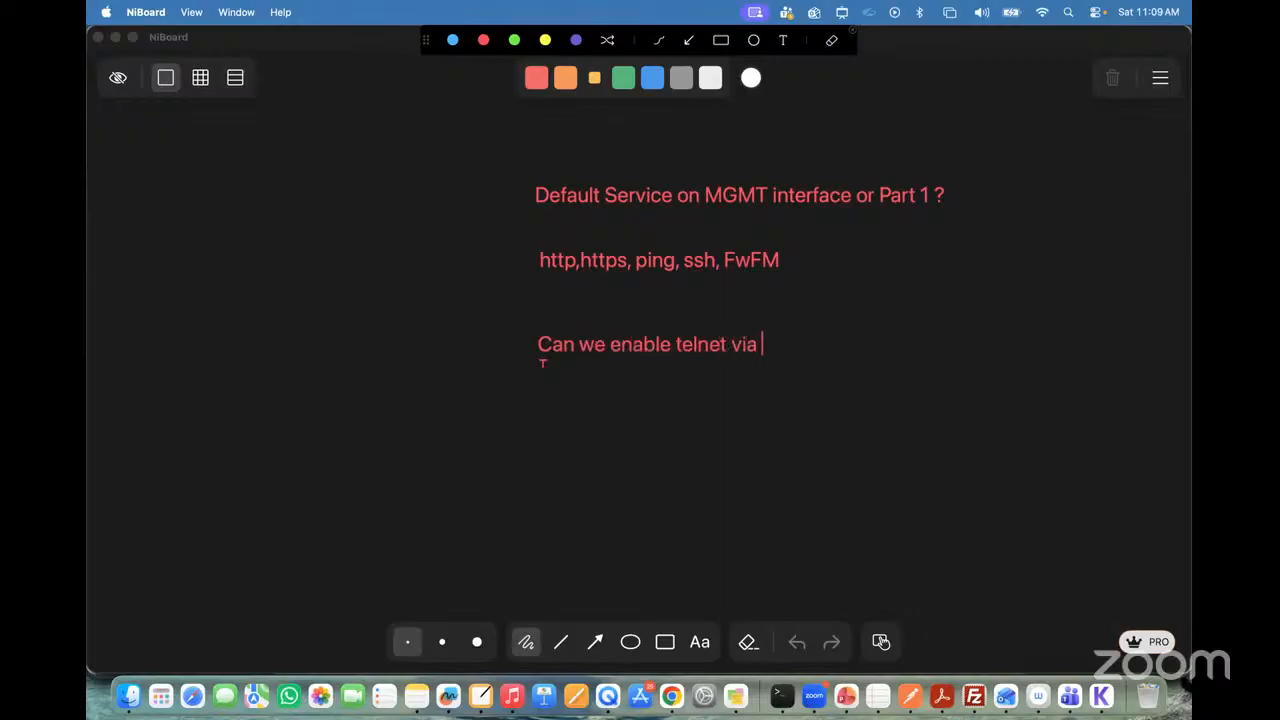
{"action": "type", "text": "GUI ? - No.."}
Step: Add the line "Default IP of MGMT interface ? 192.168.1.99" below the telnet question
{"action": "left_click", "coordinate": [528, 430]}
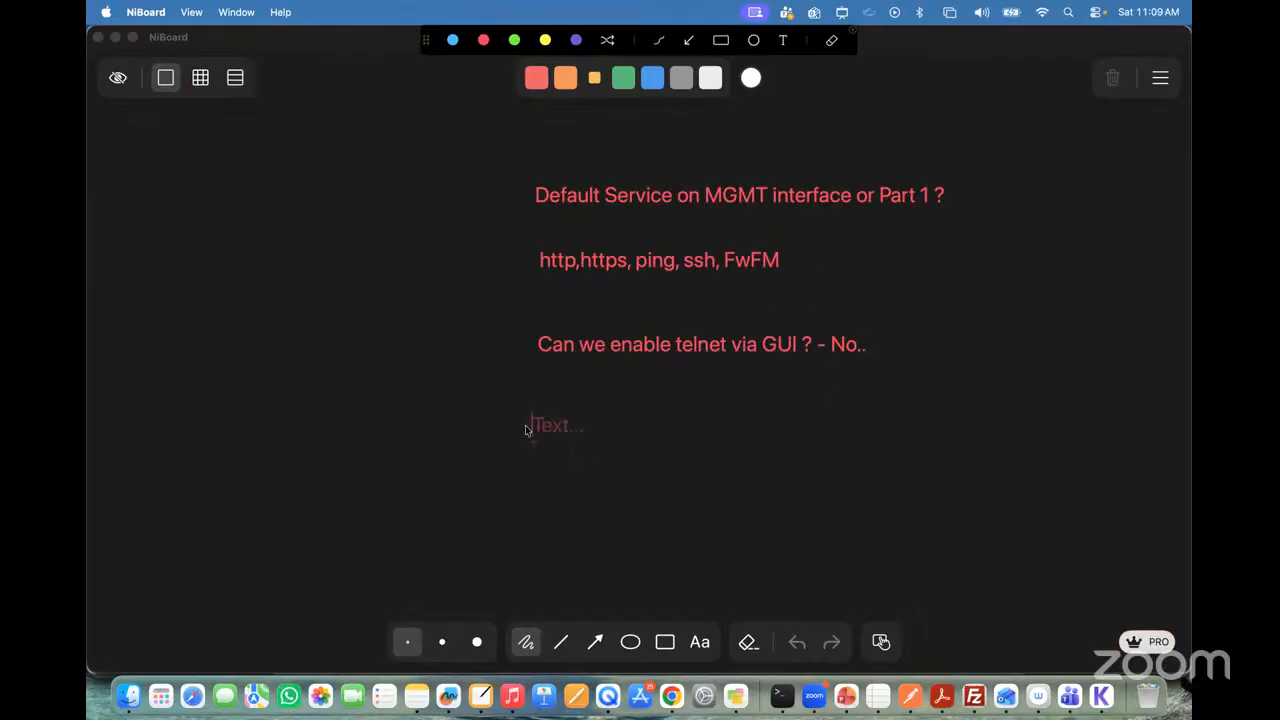
{"action": "type", "text": "Default IP"}
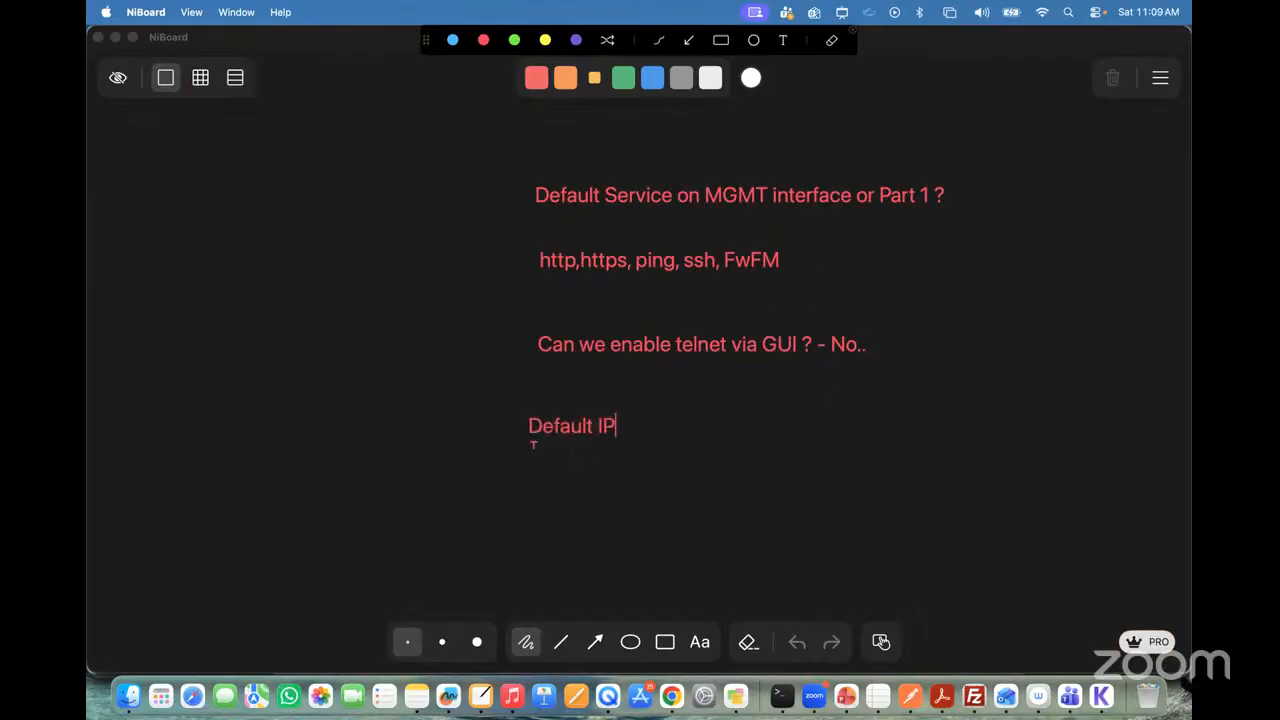
{"action": "type", "text": " of MGMT interface "}
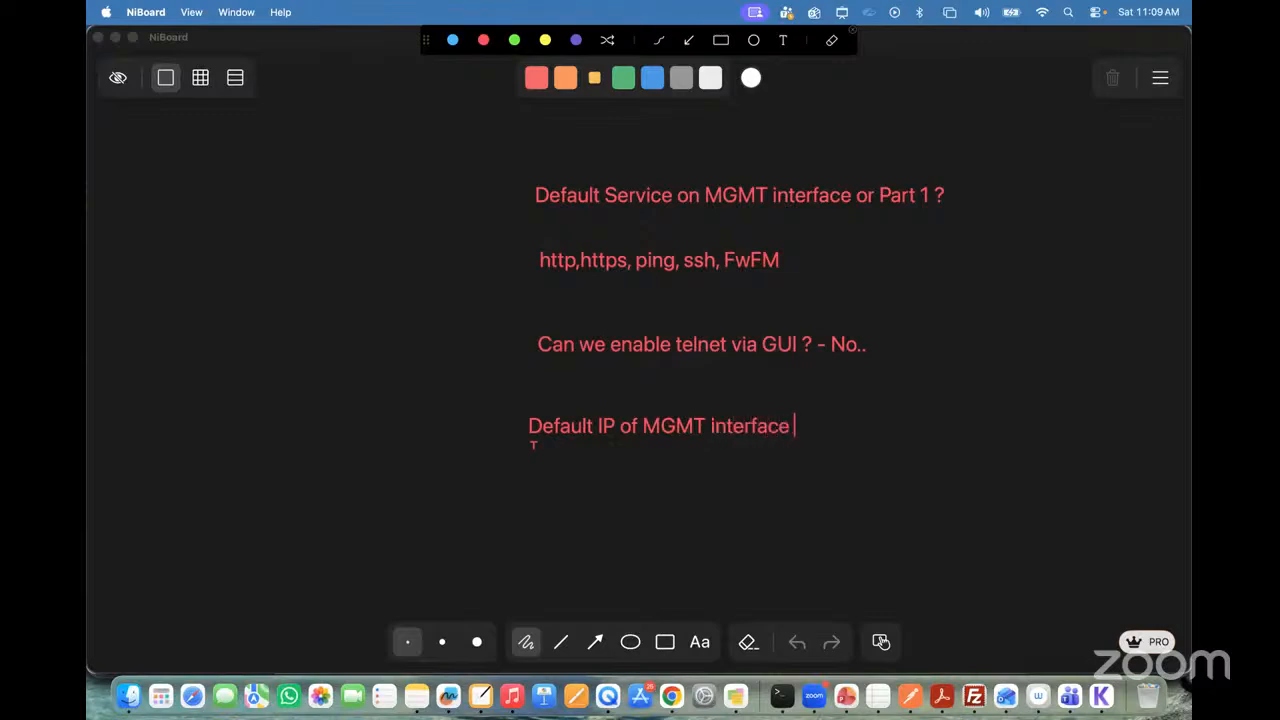
{"action": "type", "text": "?  192.168.1.99"}
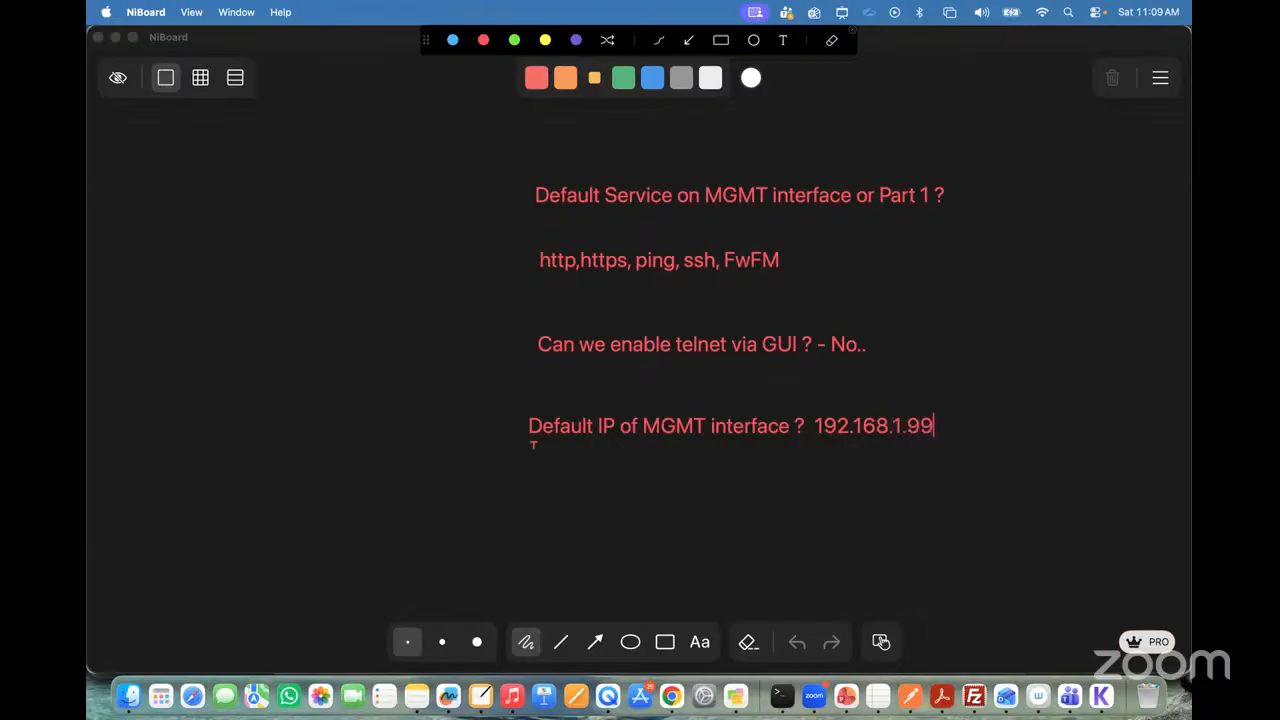
Step: Add the line "Default ip assignment method of port1 (dhcp)" below the default IP note, and close the annotation overlay
{"action": "left_click", "coordinate": [539, 479]}
{"action": "type", "text": "Default "}
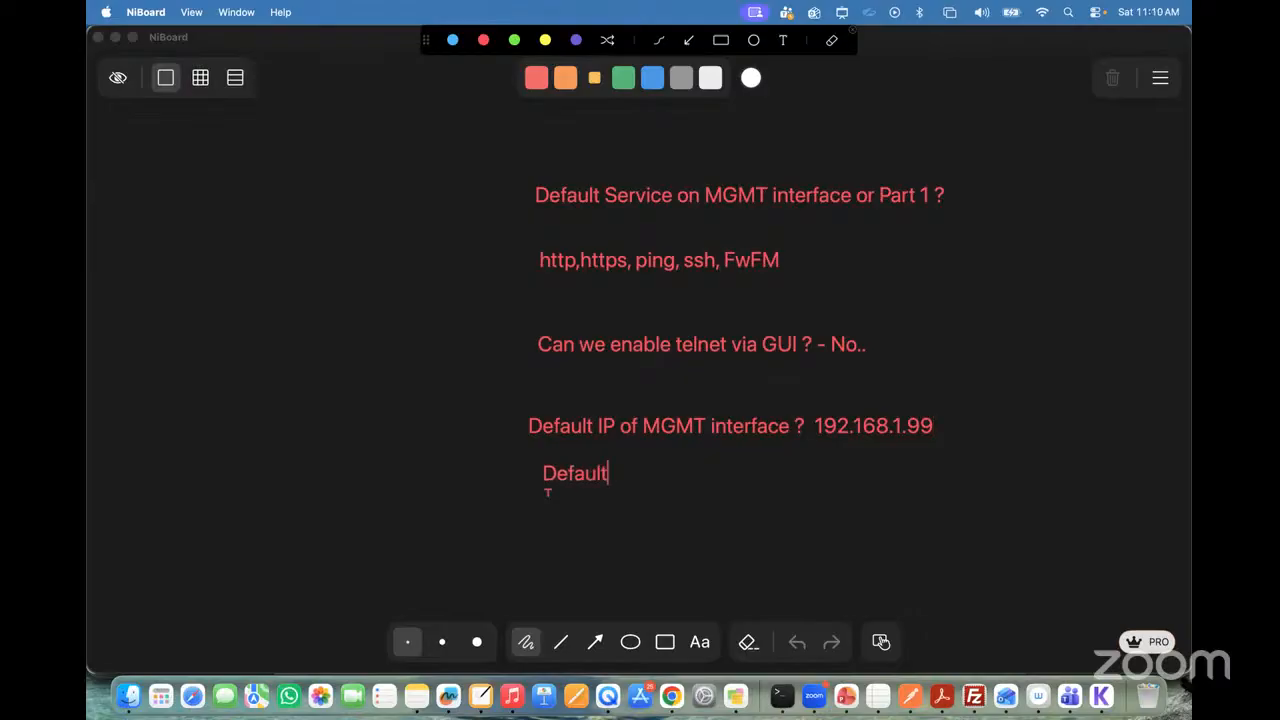
{"action": "type", "text": "ip assignment "}
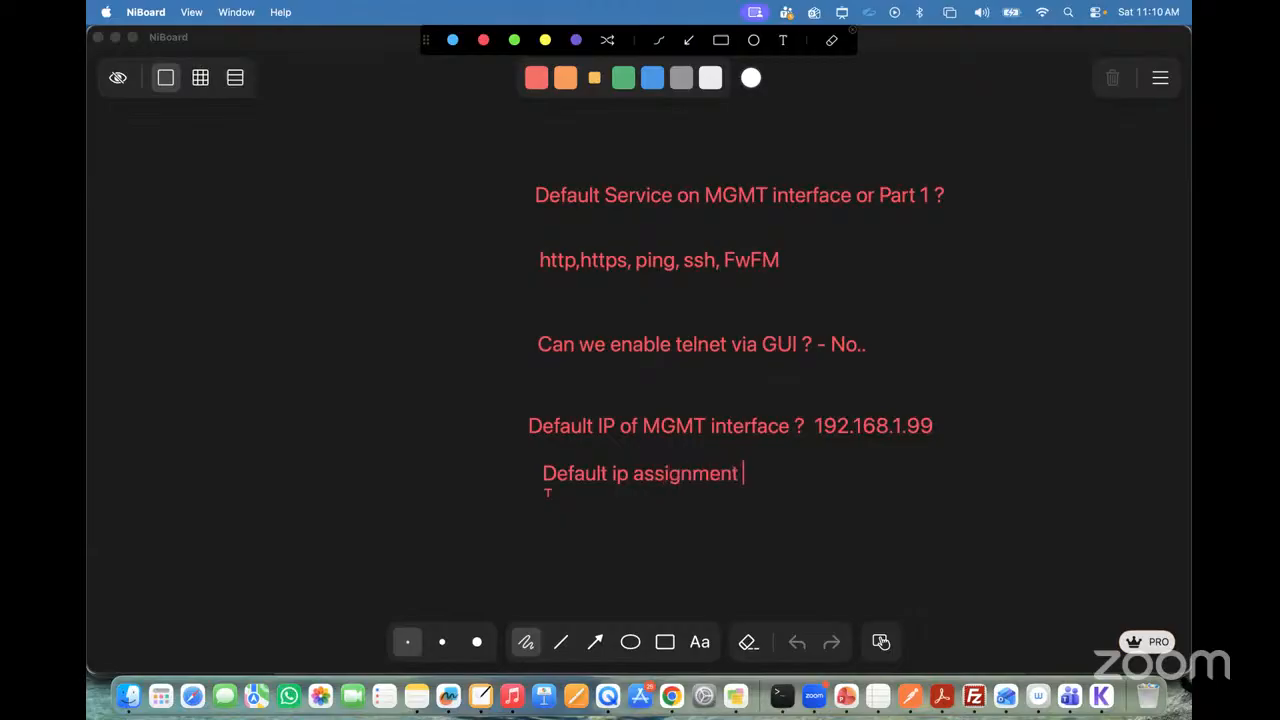
{"action": "type", "text": "method of "}
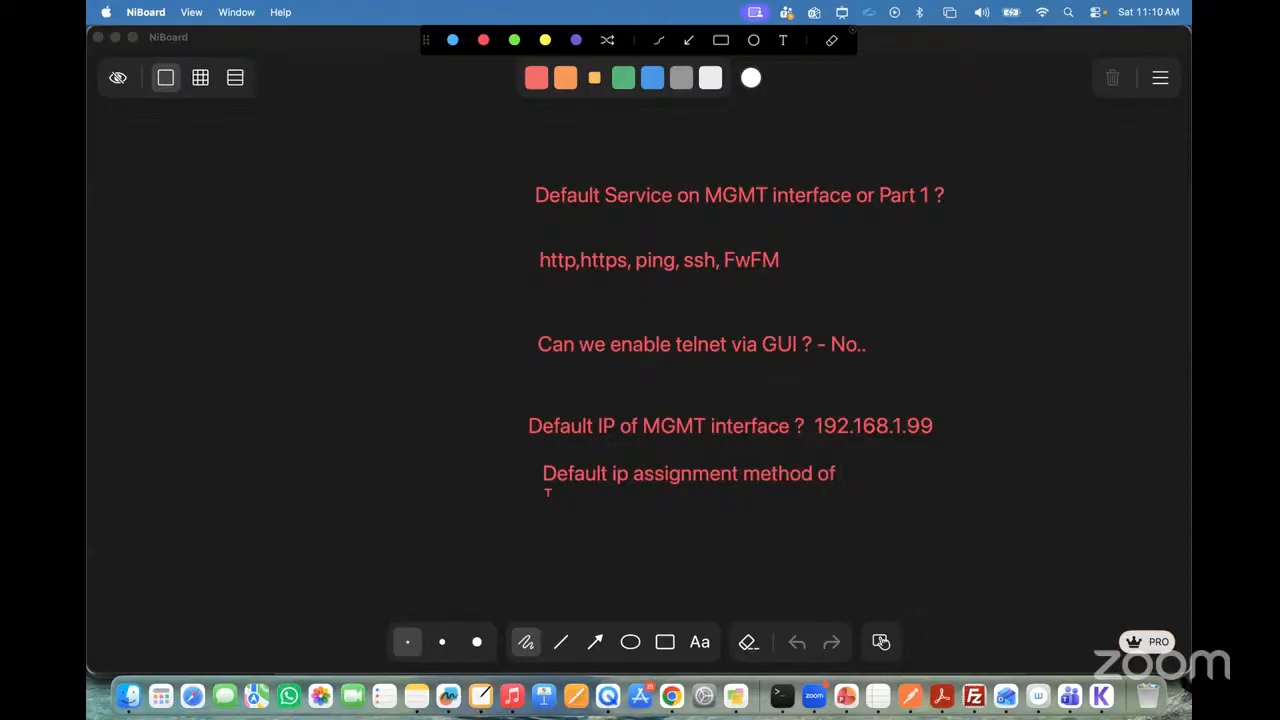
{"action": "type", "text": "port1 (dhcp)"}
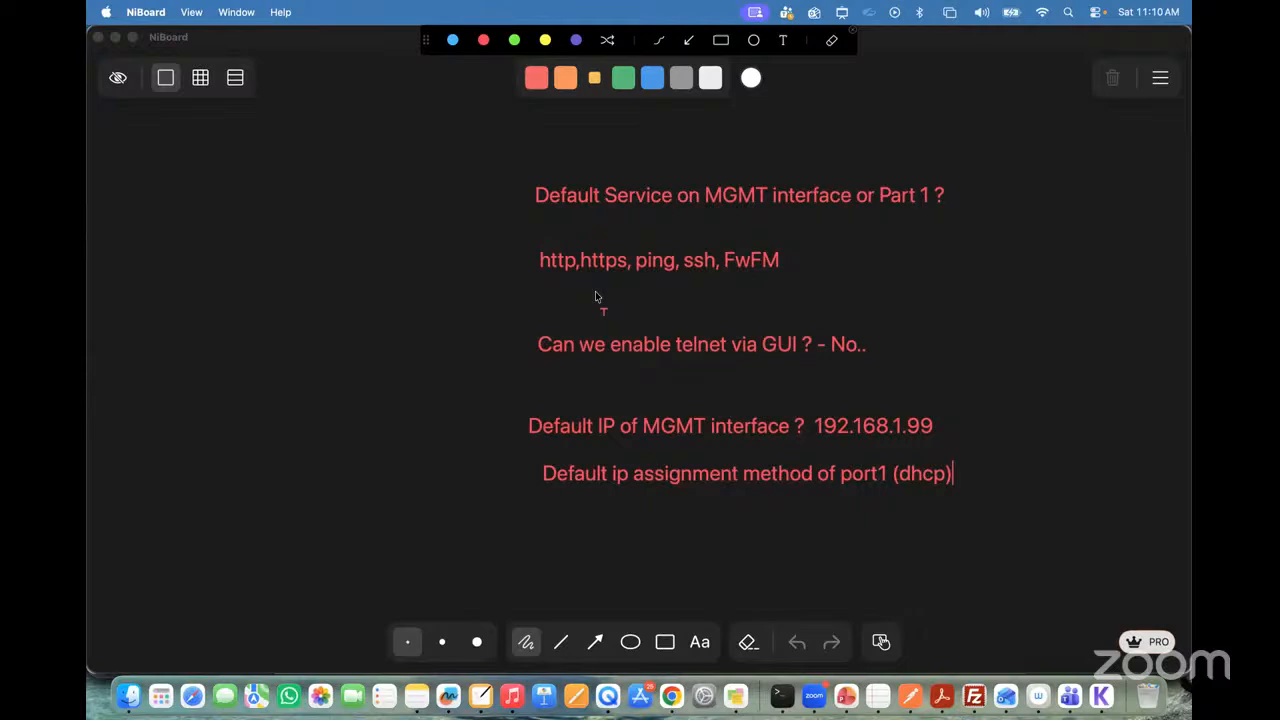
{"action": "left_click", "coordinate": [855, 37]}
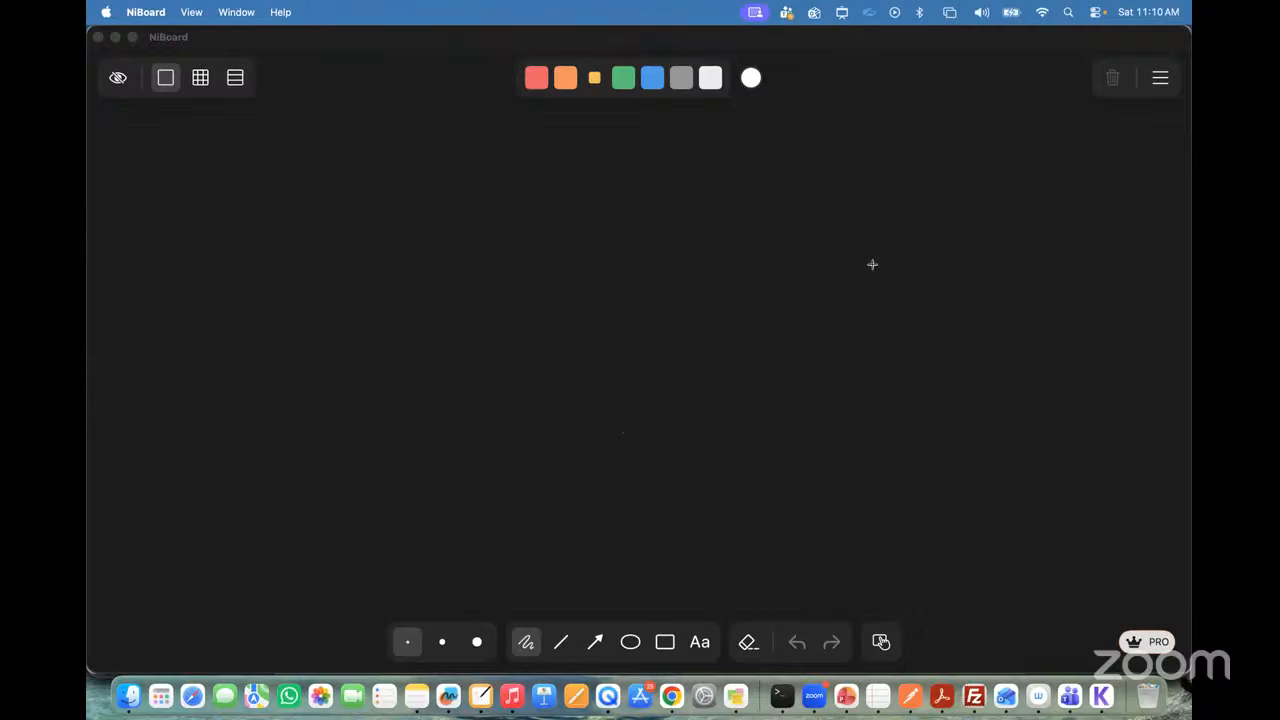
Step: Switch to Chrome and search Google in a new browser tab for "fortigate firewall"
{"action": "left_click", "coordinate": [672, 698]}
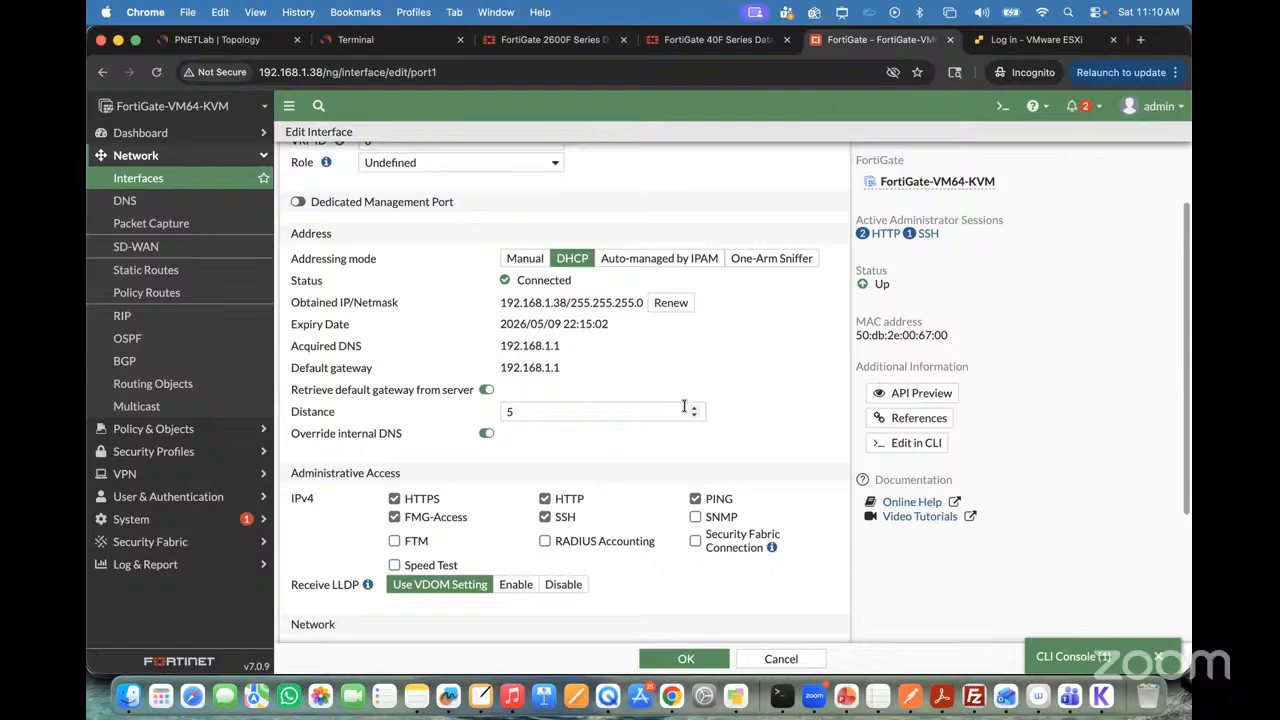
{"action": "left_click", "coordinate": [1140, 39]}
{"action": "type", "text": "g"}
{"action": "key", "text": "Return"}
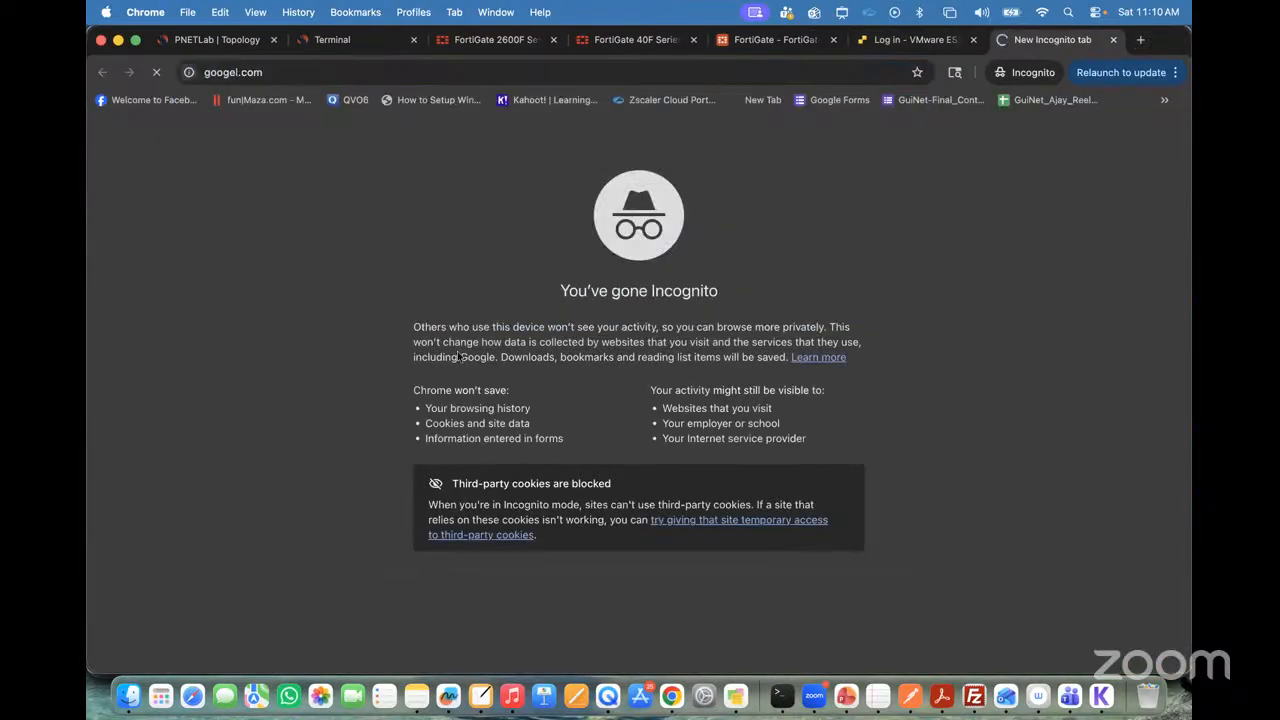
{"action": "type", "text": "For"}
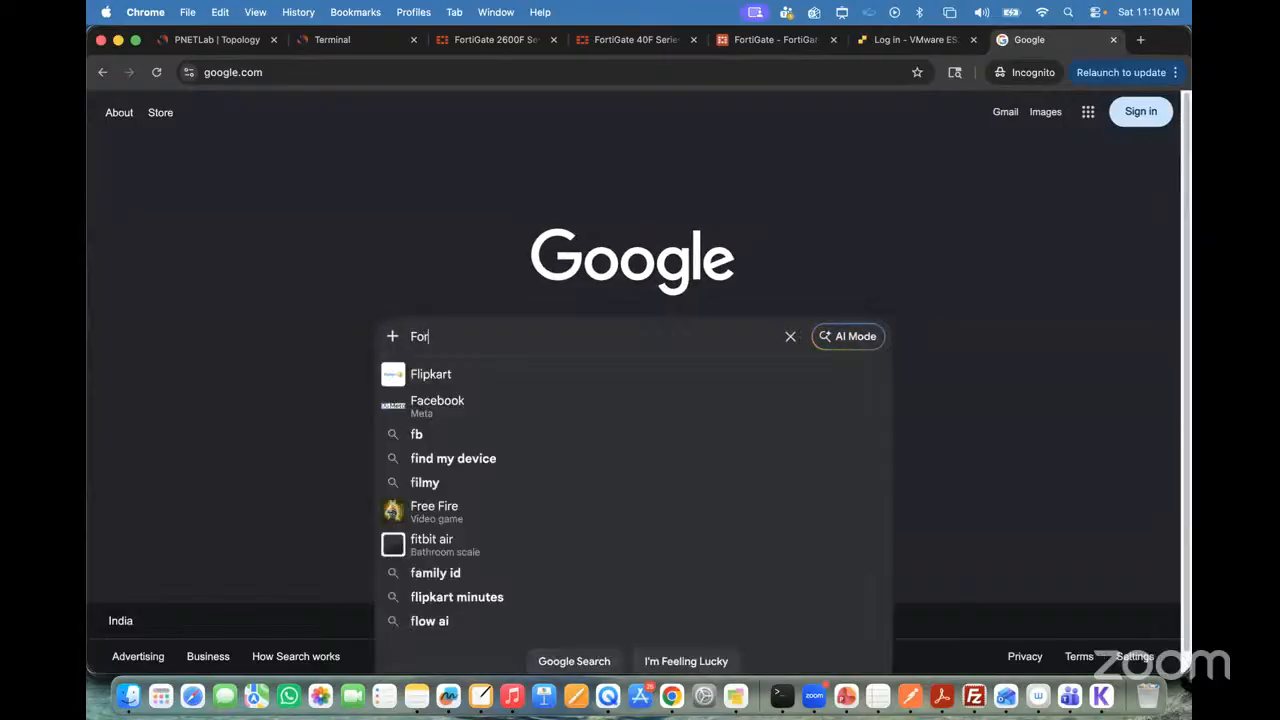
{"action": "type", "text": "tigat"}
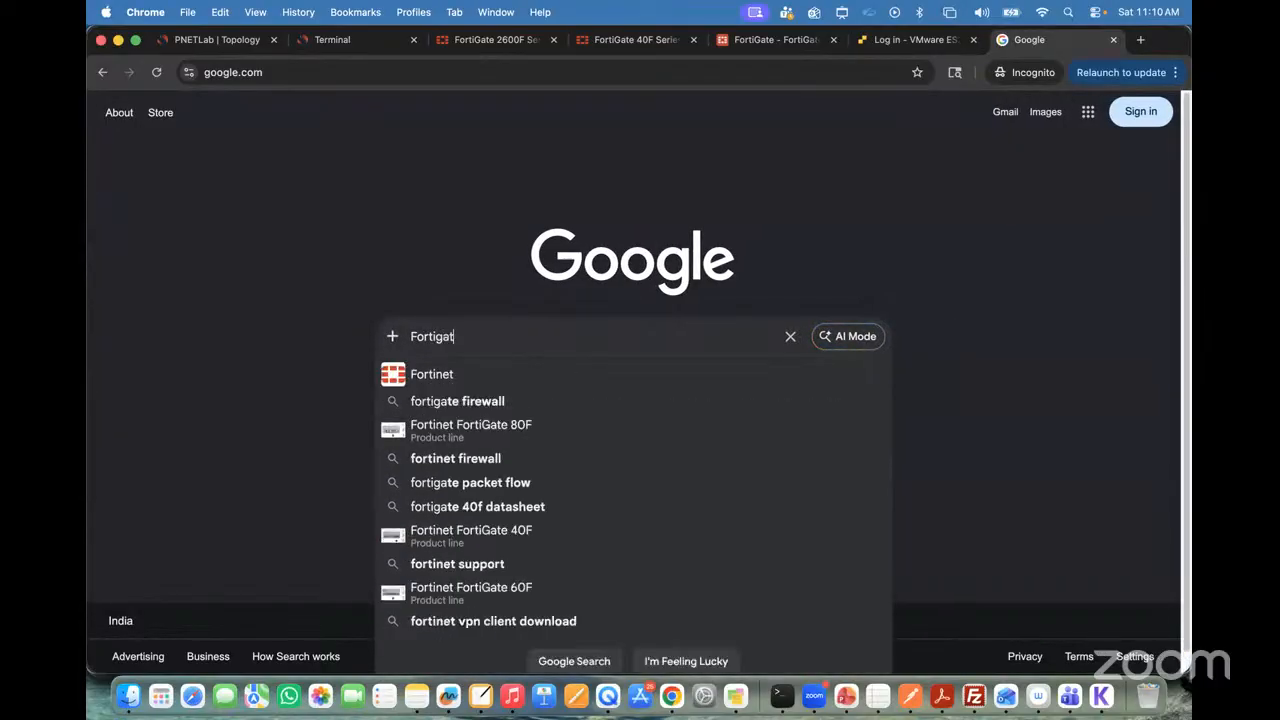
{"action": "type", "text": "e"}
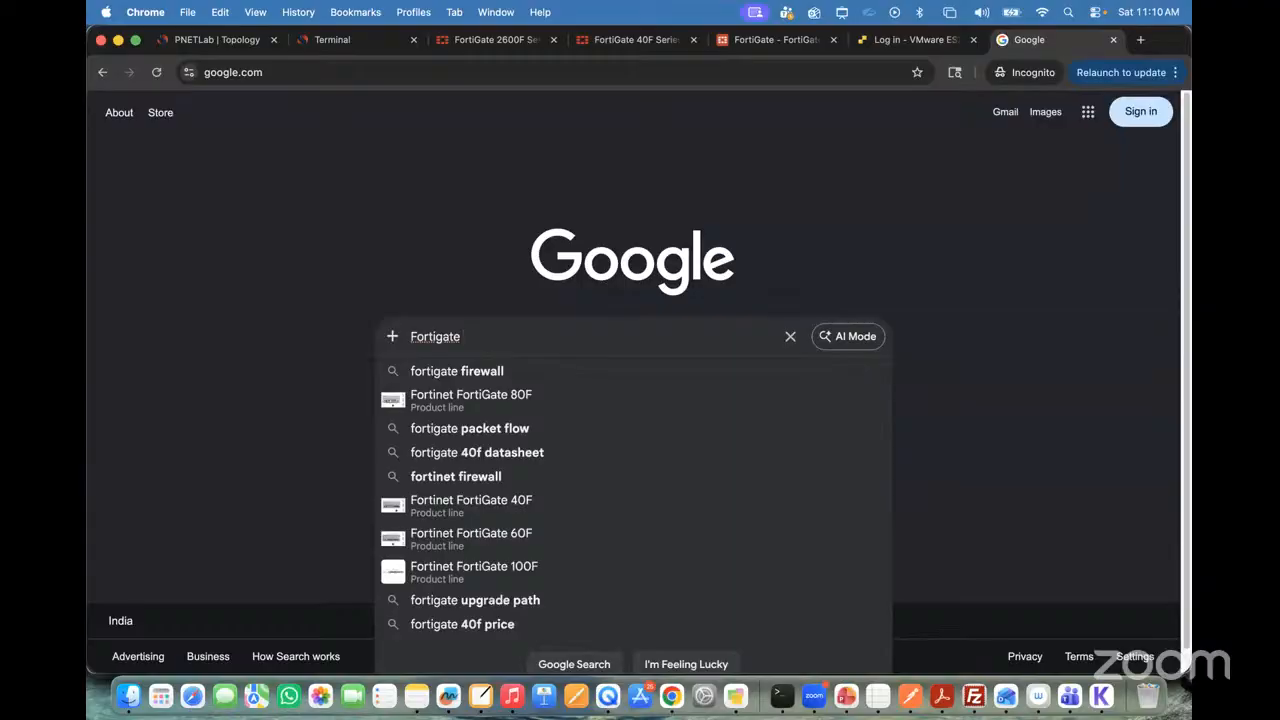
{"action": "key", "text": "Down"}
{"action": "key", "text": "Up"}
{"action": "left_click", "coordinate": [463, 371]}
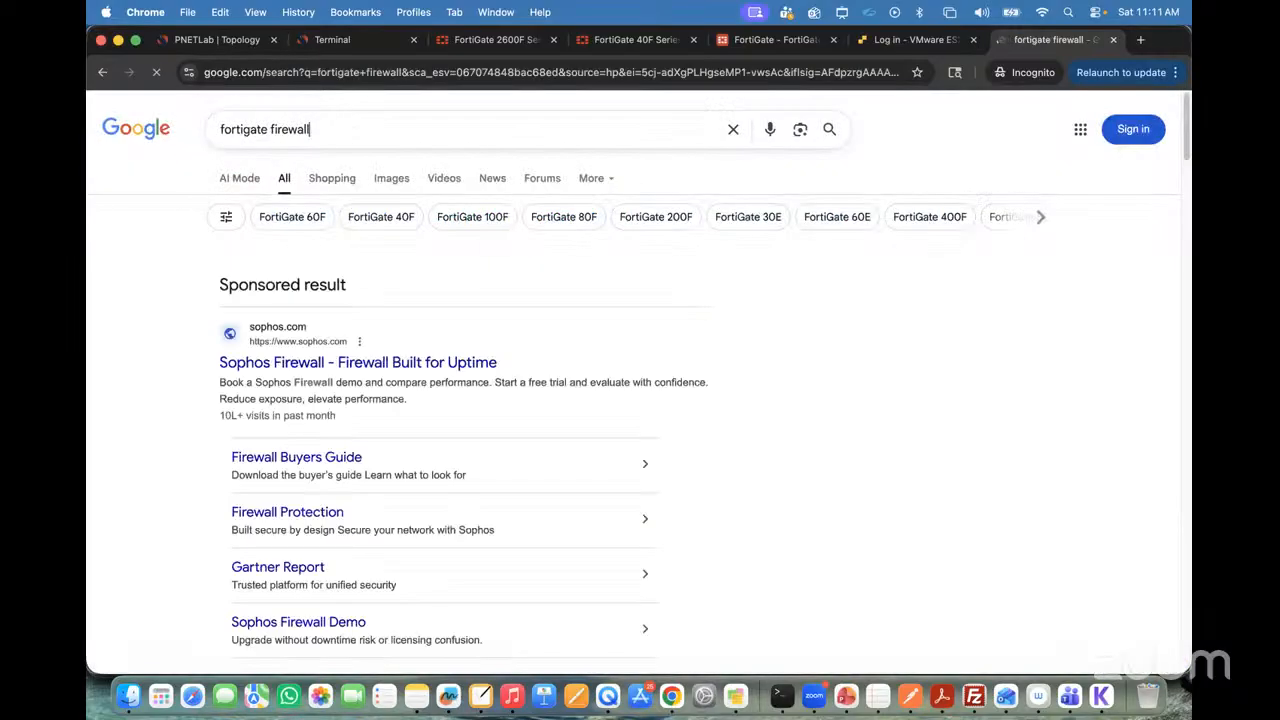
Step: Refine the Google search to "fortigate firewall default mgmt ip"
{"action": "type", "text": "default m"}
{"action": "type", "text": "gmt ip"}
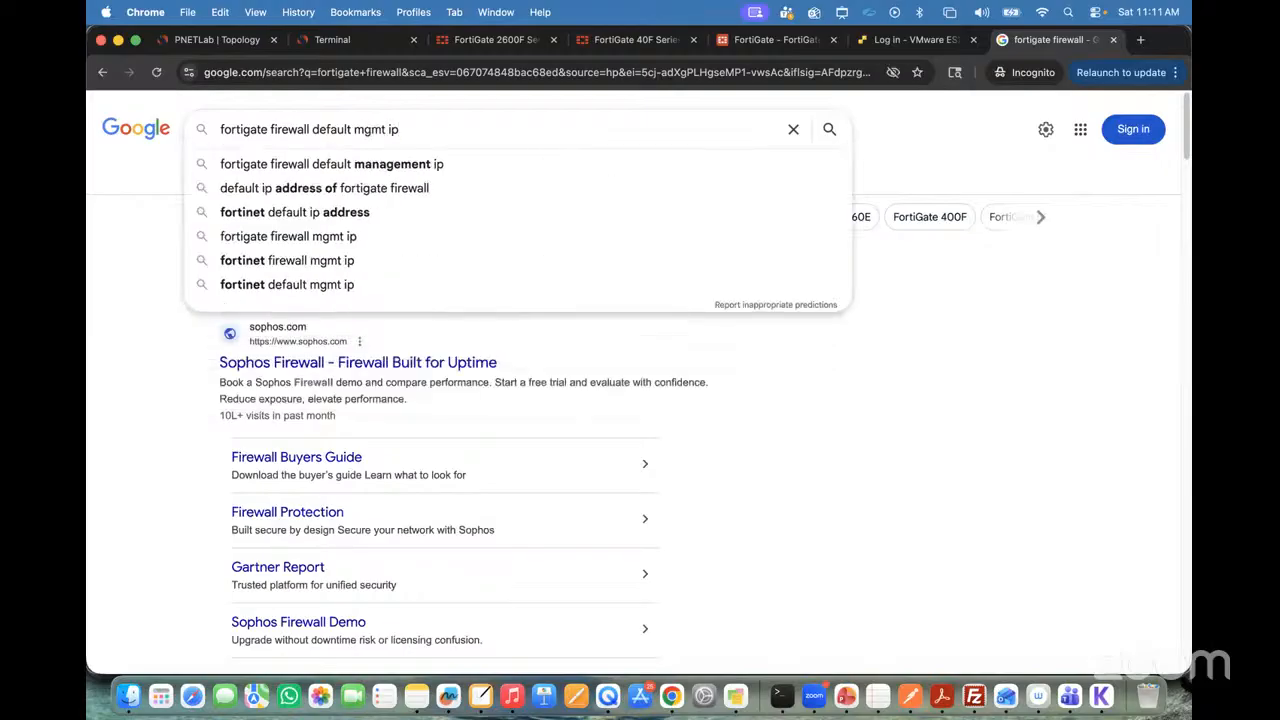
{"action": "key", "text": "Return"}
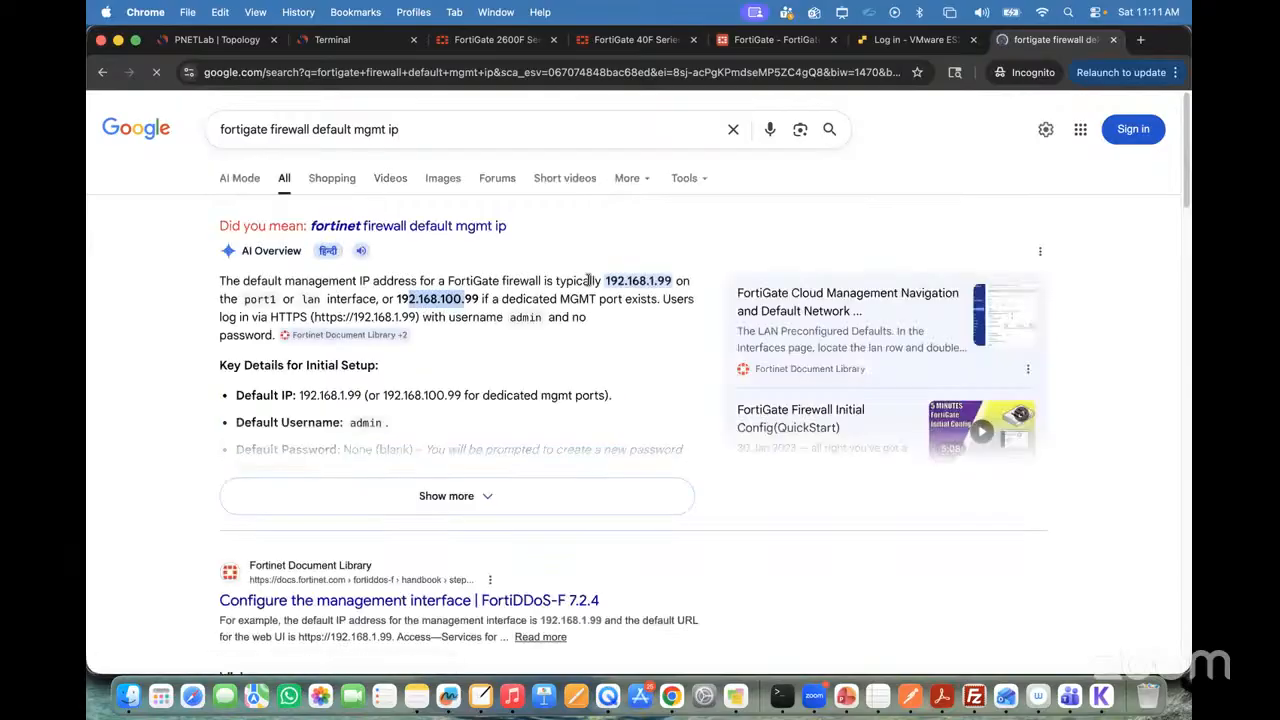
Step: Expand the AI Overview and examine the default management IP for standard and dedicated MGMT ports
{"action": "triple_click", "coordinate": [588, 280]}
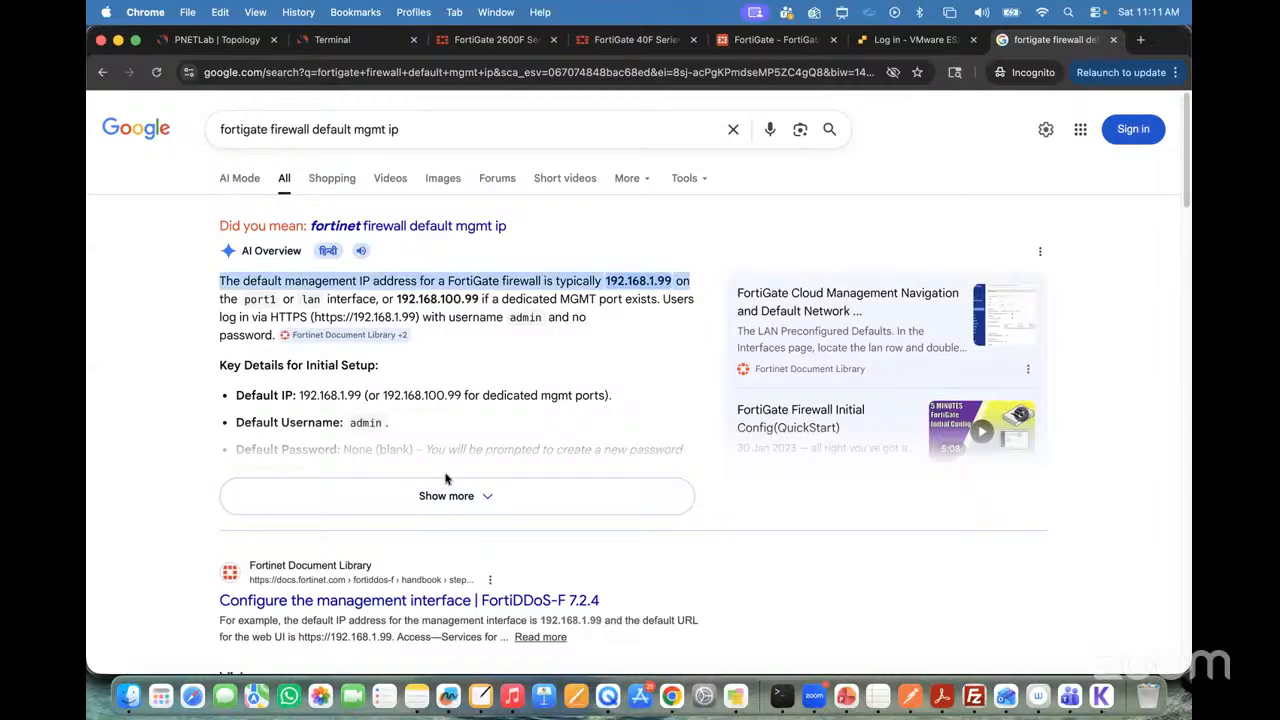
{"action": "left_click", "coordinate": [448, 494]}
{"action": "left_click_drag", "start_coordinate": [367, 395], "coordinate": [602, 397]}
{"action": "left_click", "coordinate": [386, 409]}
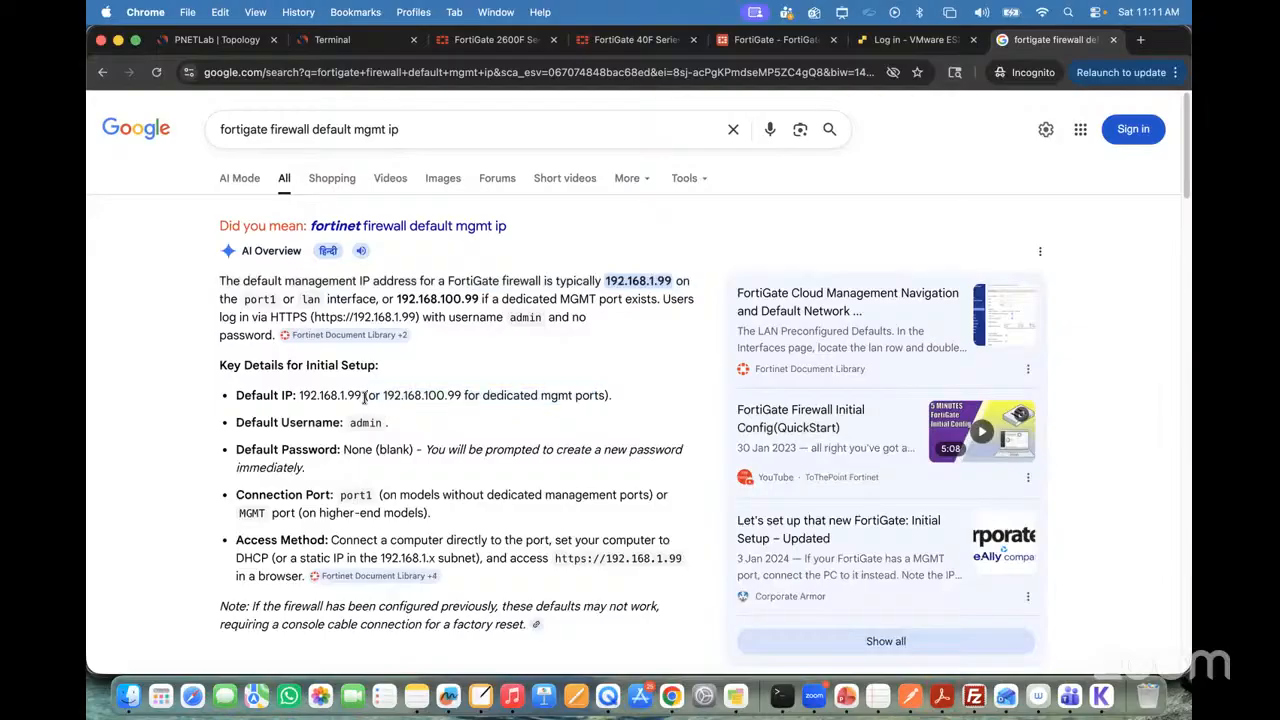
{"action": "left_click_drag", "start_coordinate": [366, 397], "coordinate": [506, 397]}
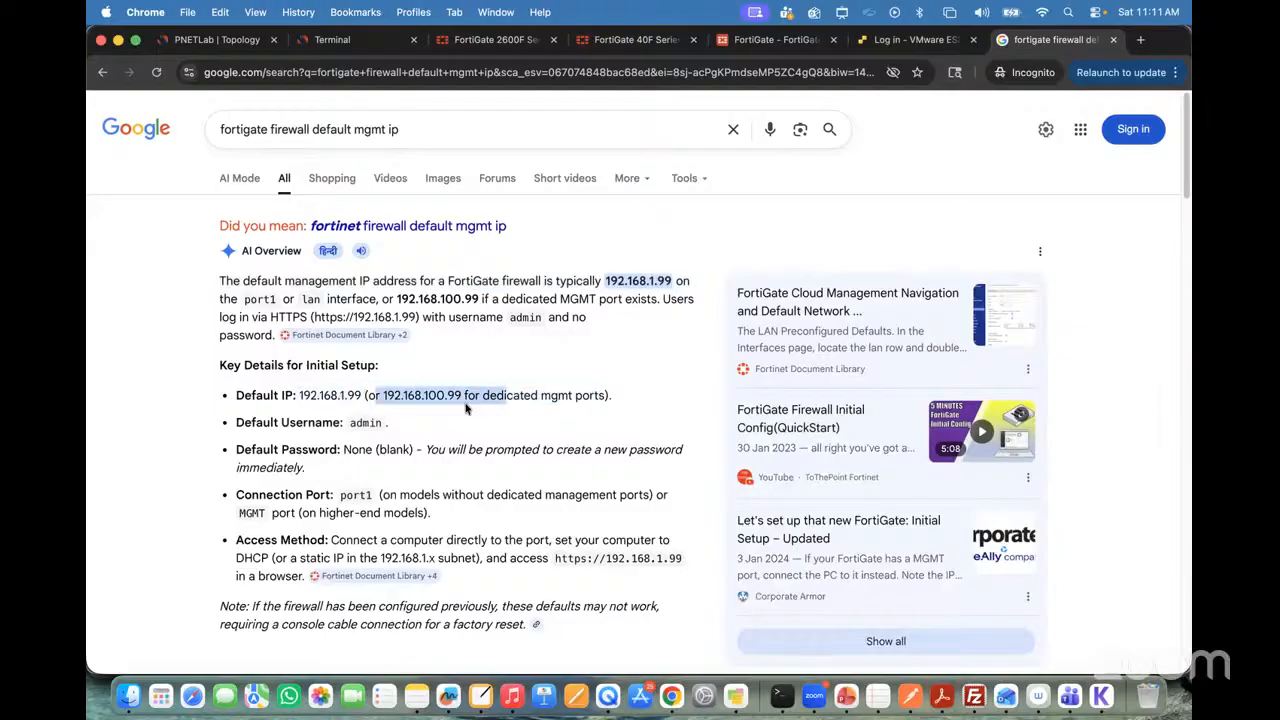
{"action": "left_click", "coordinate": [332, 397]}
{"action": "left_click_drag", "start_coordinate": [359, 395], "coordinate": [308, 396]}
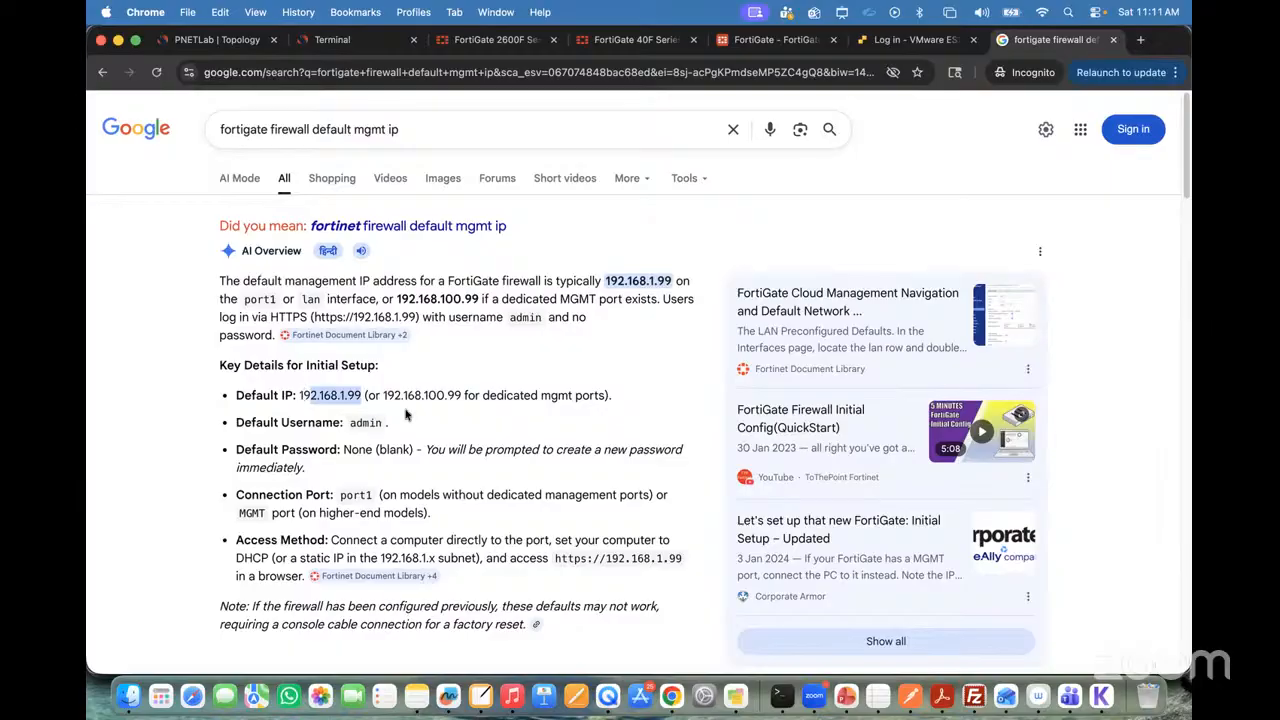
Step: Read the default username and default password entries in the AI Overview's initial setup details
{"action": "left_click", "coordinate": [268, 423]}
{"action": "left_click_drag", "start_coordinate": [244, 424], "coordinate": [396, 428]}
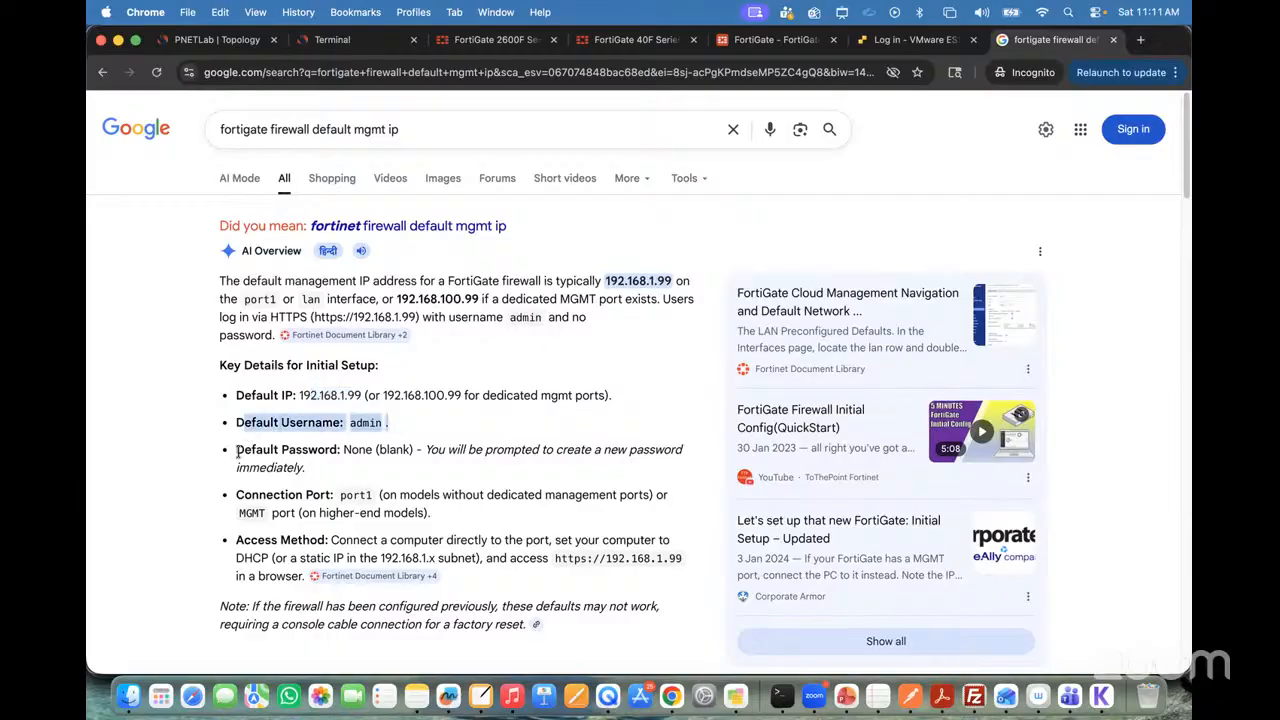
{"action": "left_click_drag", "start_coordinate": [242, 451], "coordinate": [351, 452]}
{"action": "left_click", "coordinate": [384, 462]}
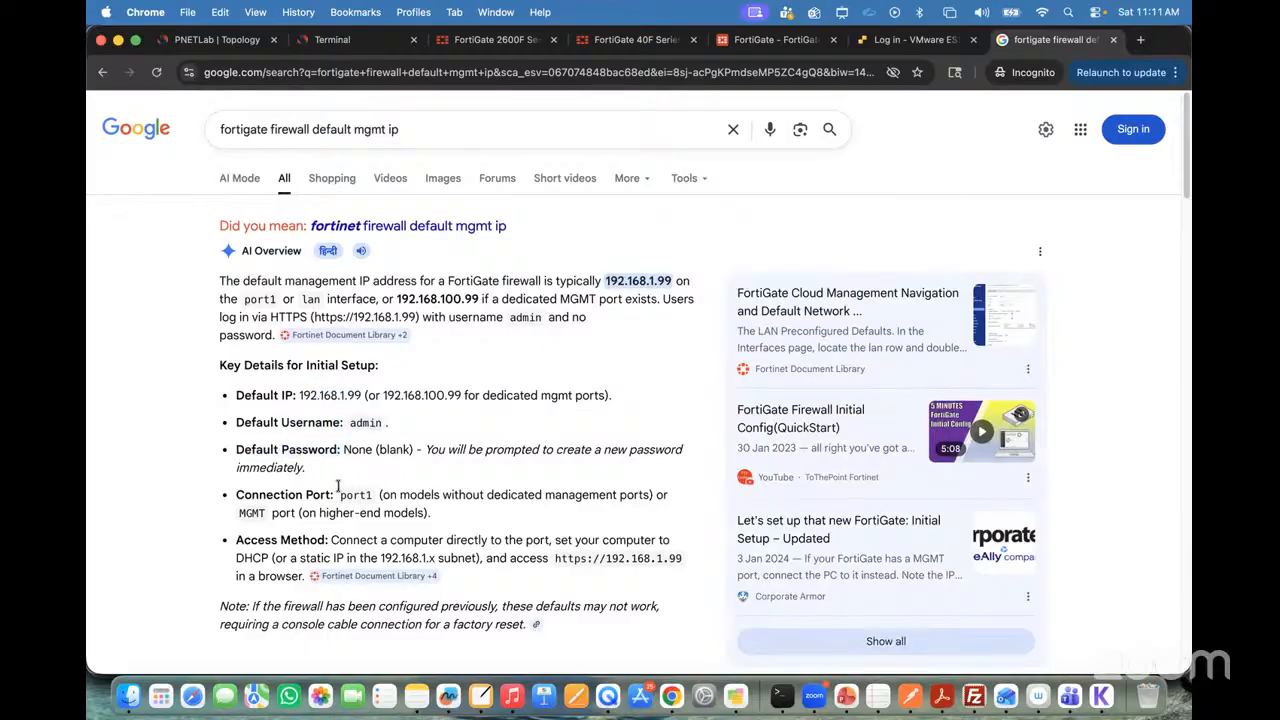
Step: Examine the connection port for models with and without a dedicated management port, and the access method's URL
{"action": "scroll", "coordinate": [338, 486], "scroll_direction": "down", "scroll_amount": 1}
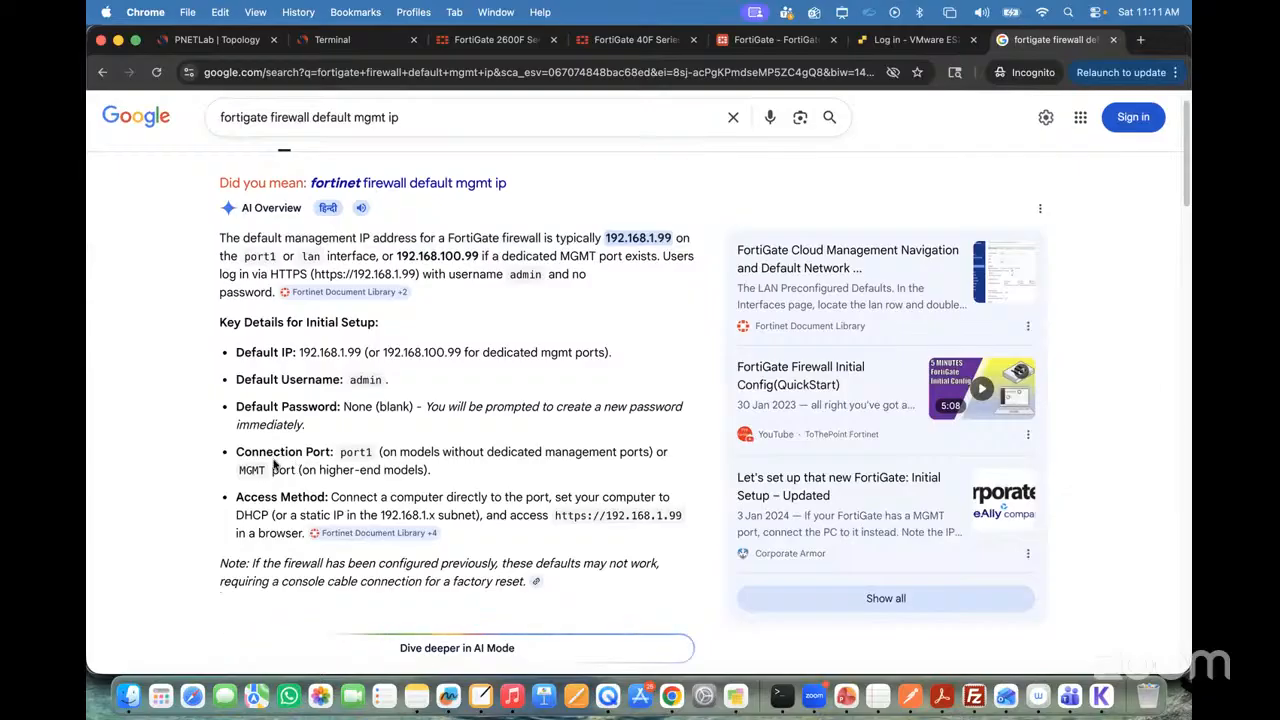
{"action": "mouse_move", "coordinate": [341, 449]}
{"action": "left_mouse_down"}
{"action": "mouse_move", "coordinate": [448, 450]}
{"action": "mouse_move", "coordinate": [333, 448]}
{"action": "left_mouse_up"}
{"action": "left_click", "coordinate": [430, 451]}
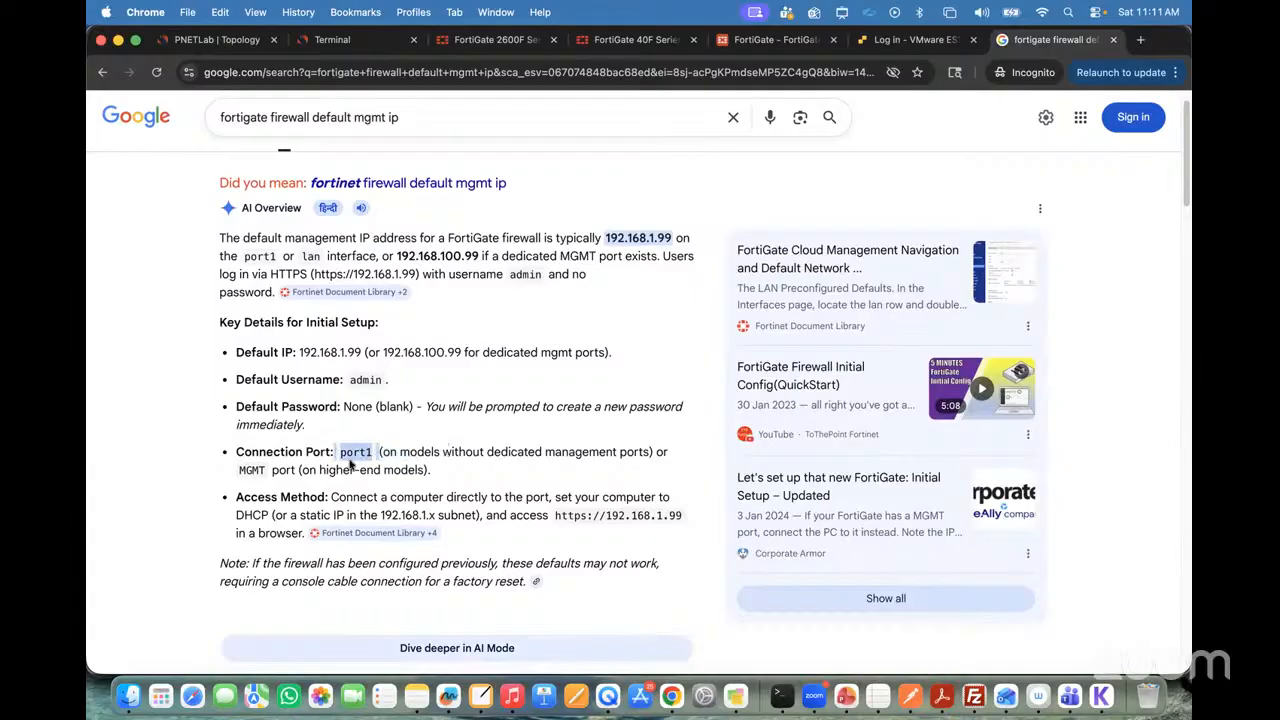
{"action": "left_click", "coordinate": [354, 464]}
{"action": "left_click_drag", "start_coordinate": [432, 476], "coordinate": [246, 461]}
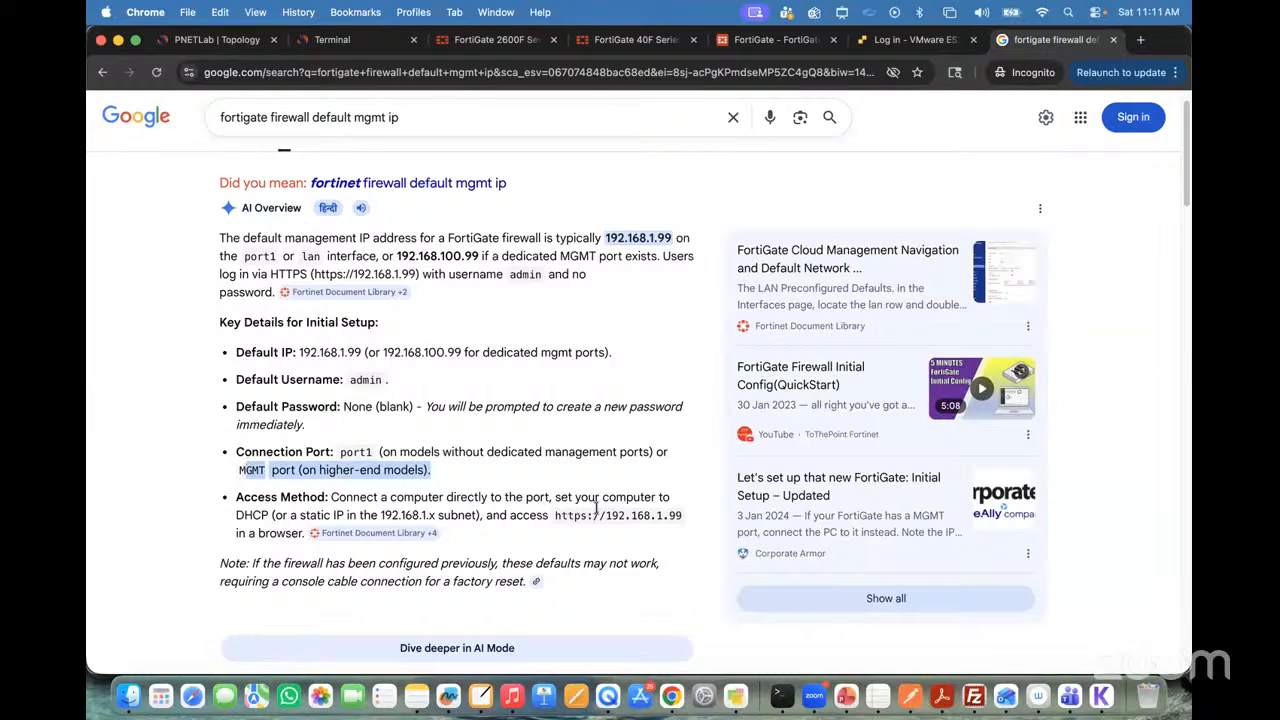
{"action": "left_click_drag", "start_coordinate": [378, 453], "coordinate": [669, 455]}
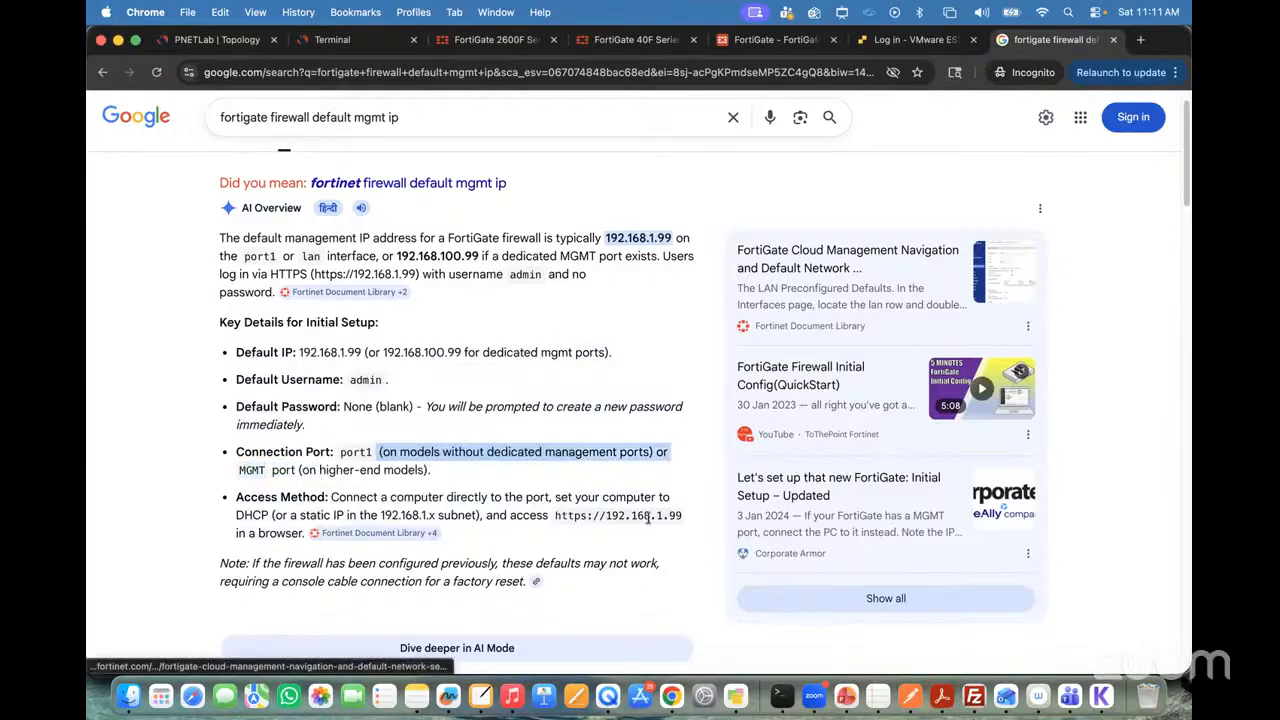
{"action": "left_click_drag", "start_coordinate": [556, 517], "coordinate": [681, 515]}
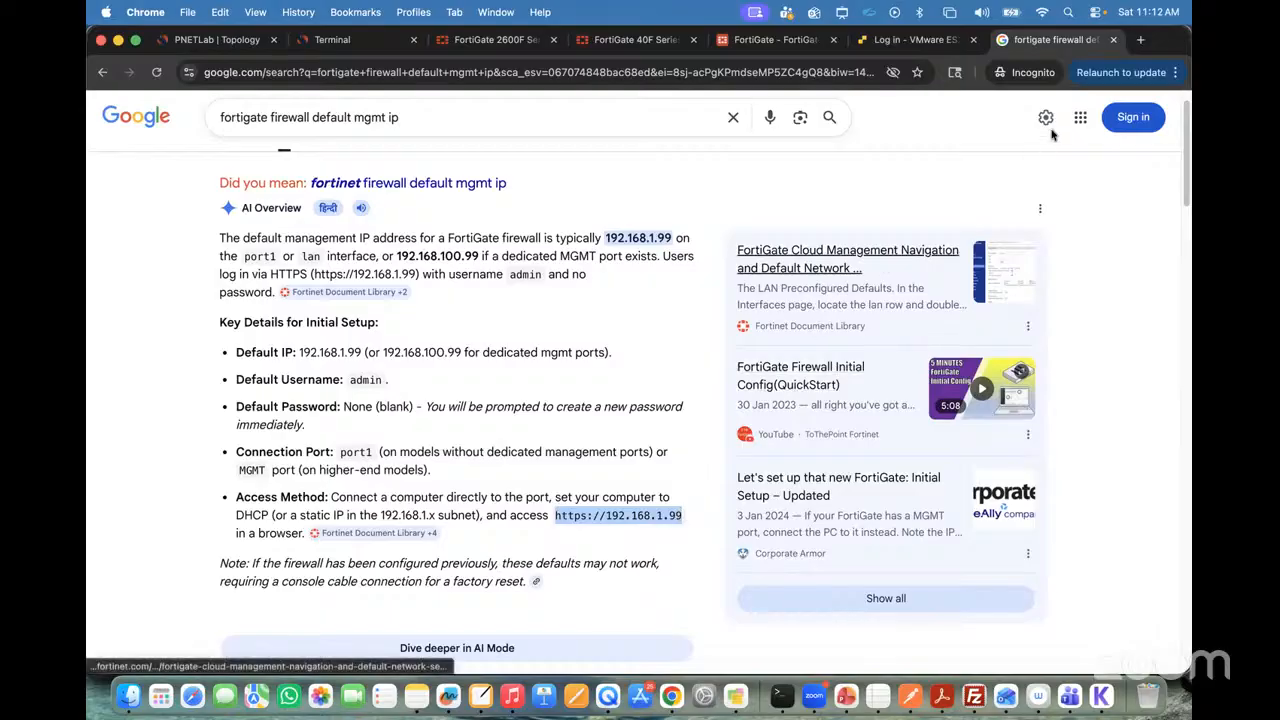
Step: Close the Google search, the FortiGate interface page and the Winserver terminal, returning to the PNETLab topology
{"action": "left_click", "coordinate": [1113, 40]}
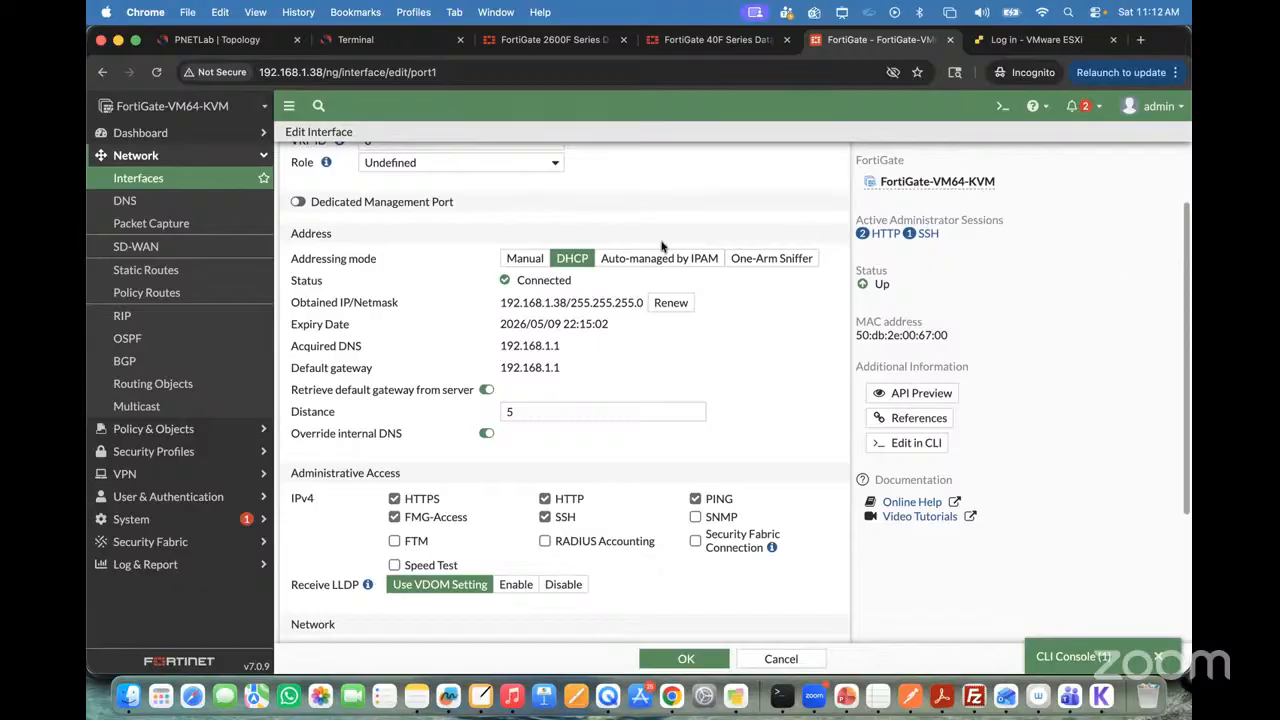
{"action": "left_click", "coordinate": [950, 39]}
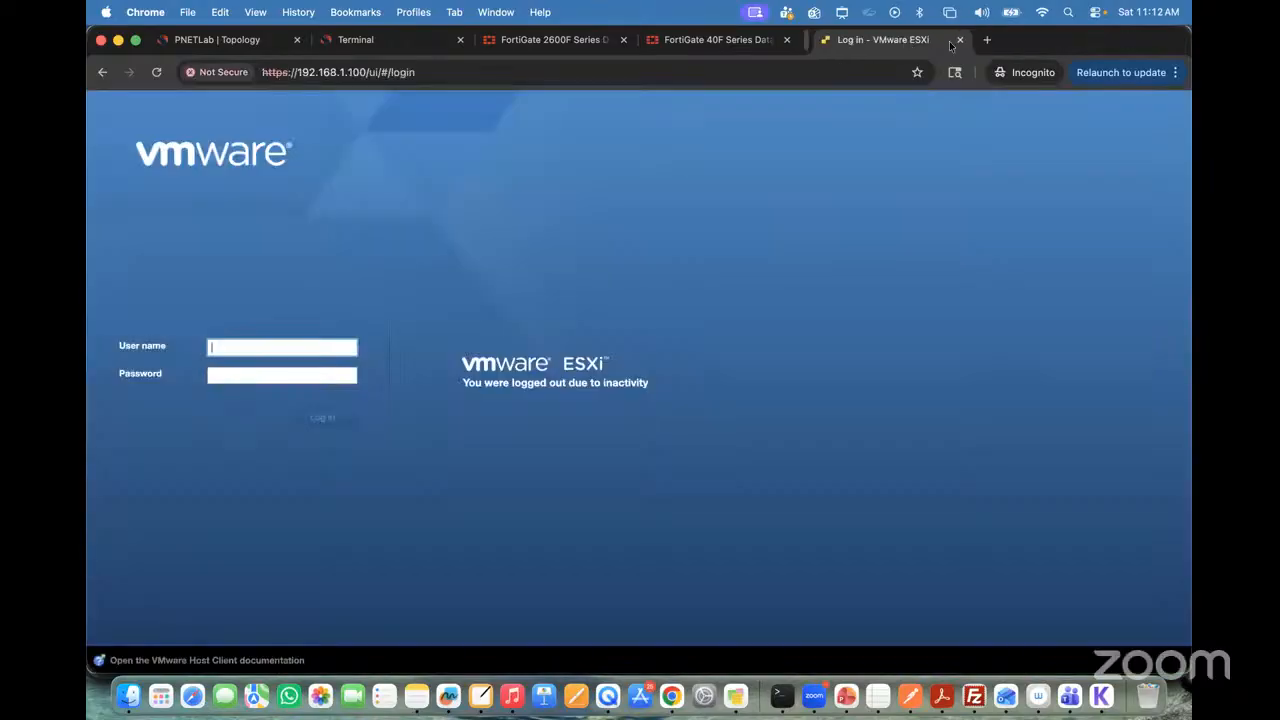
{"action": "left_click", "coordinate": [386, 45]}
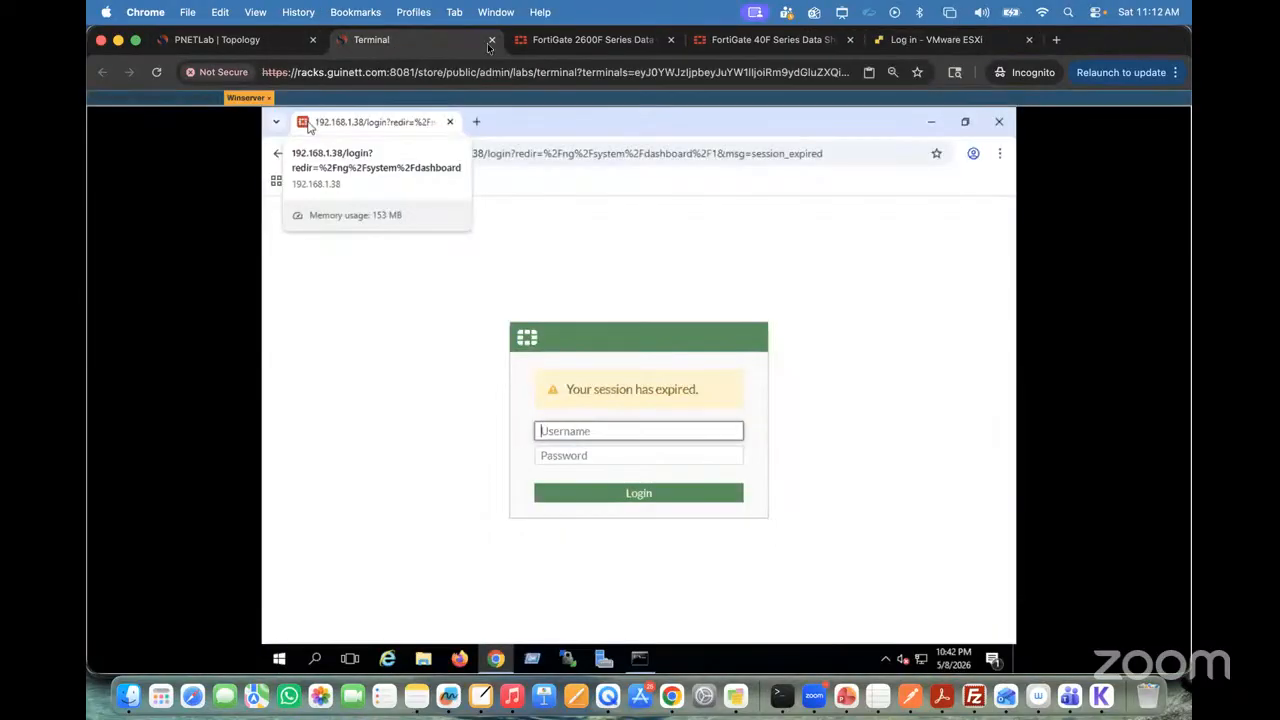
{"action": "left_click", "coordinate": [491, 40]}
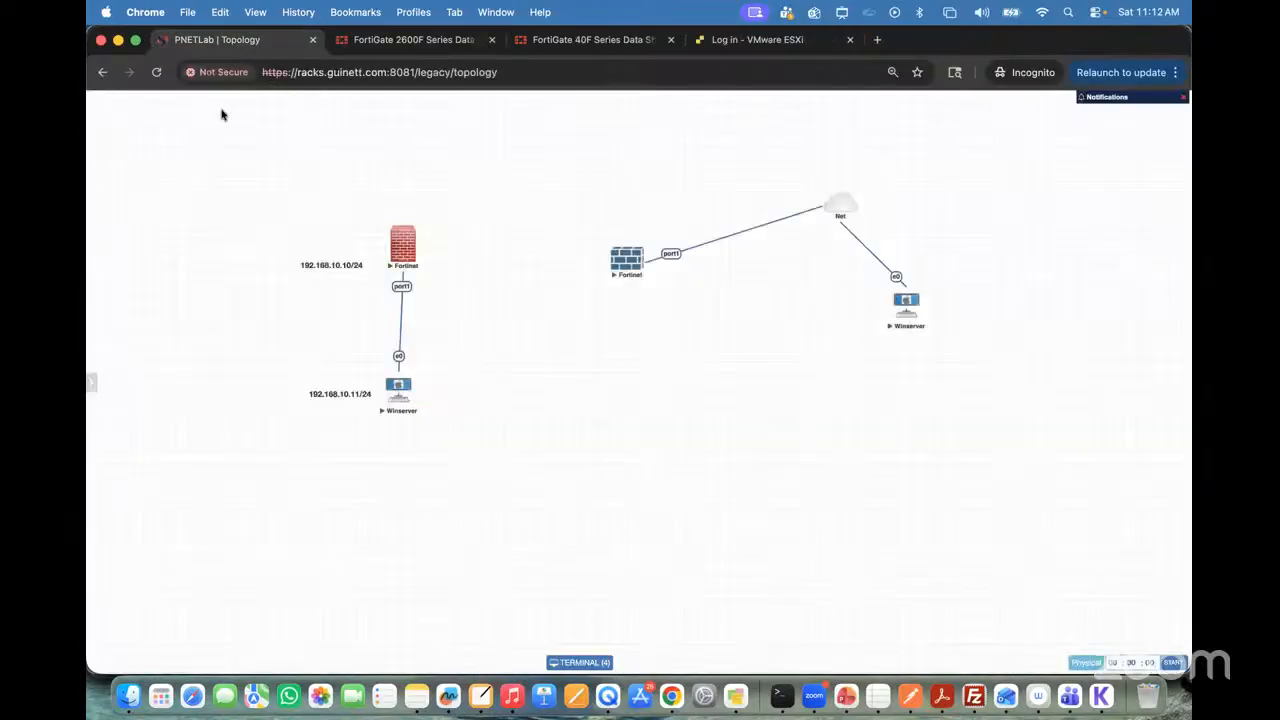
Step: Stop all nodes in the current topology and close the lab
{"action": "mouse_move", "coordinate": [90, 185]}
{"action": "left_click", "coordinate": [124, 137]}
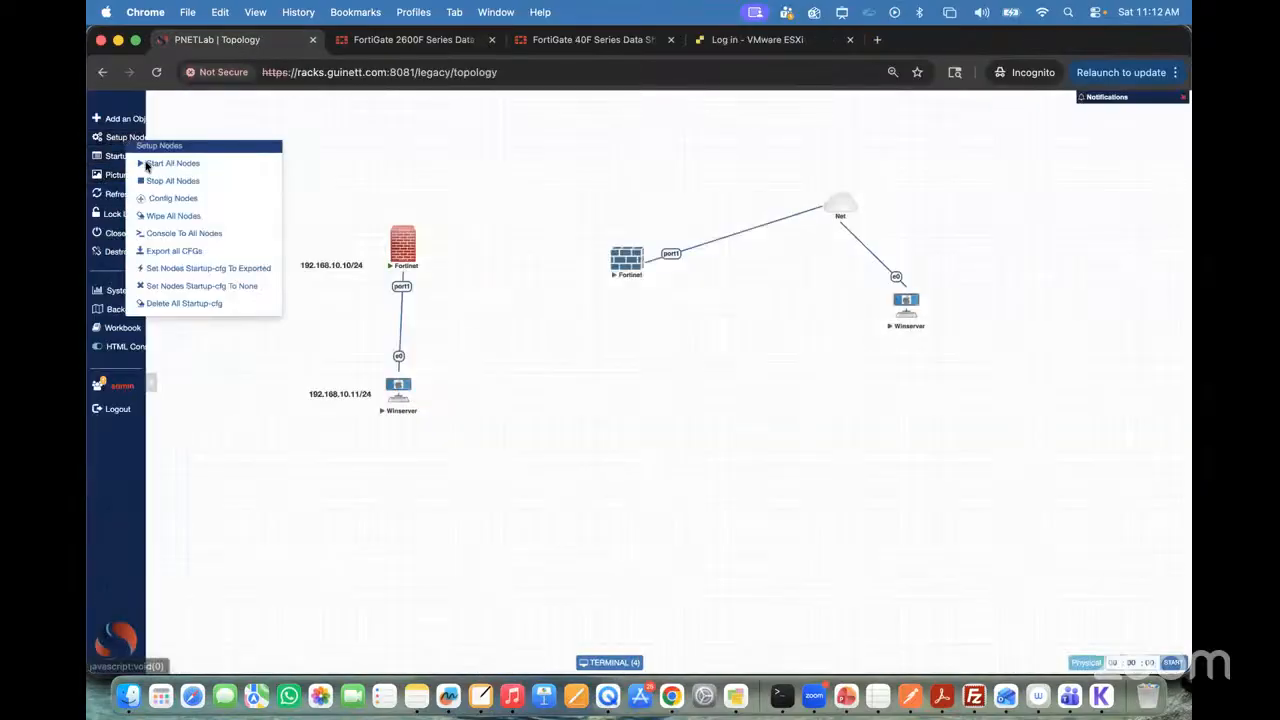
{"action": "left_click", "coordinate": [165, 183]}
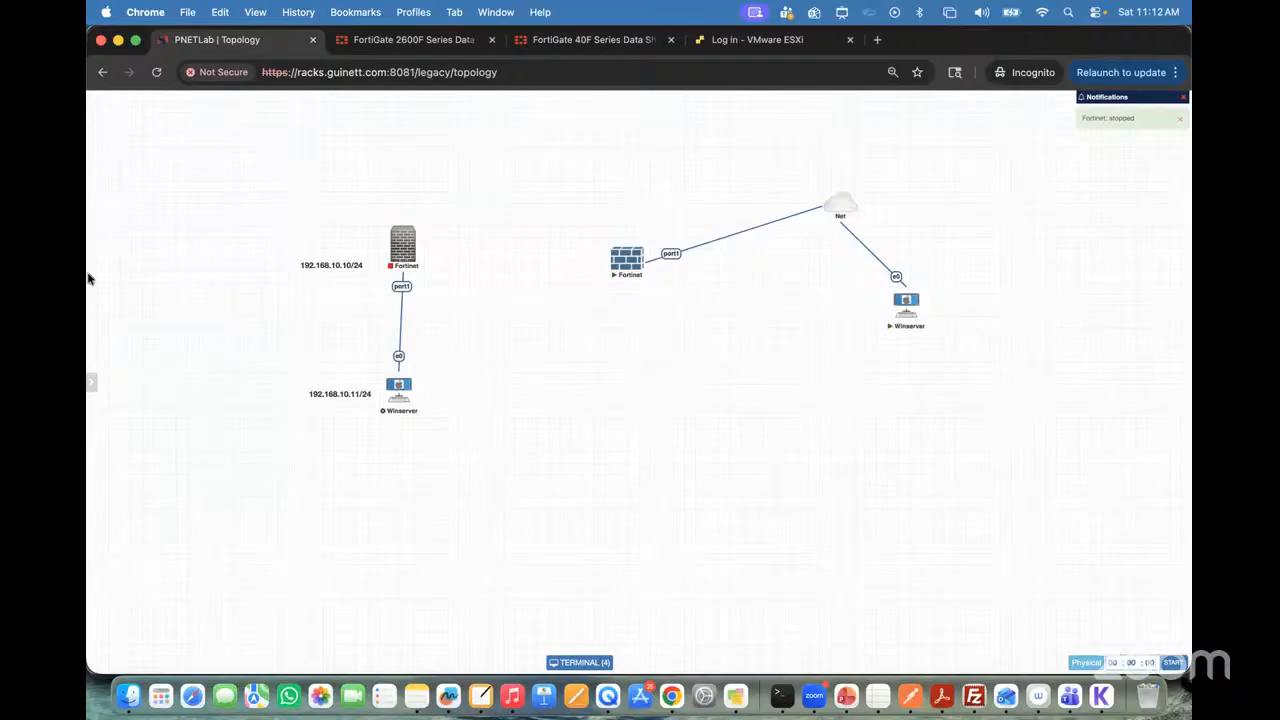
{"action": "mouse_move", "coordinate": [93, 250]}
{"action": "left_click", "coordinate": [131, 235]}
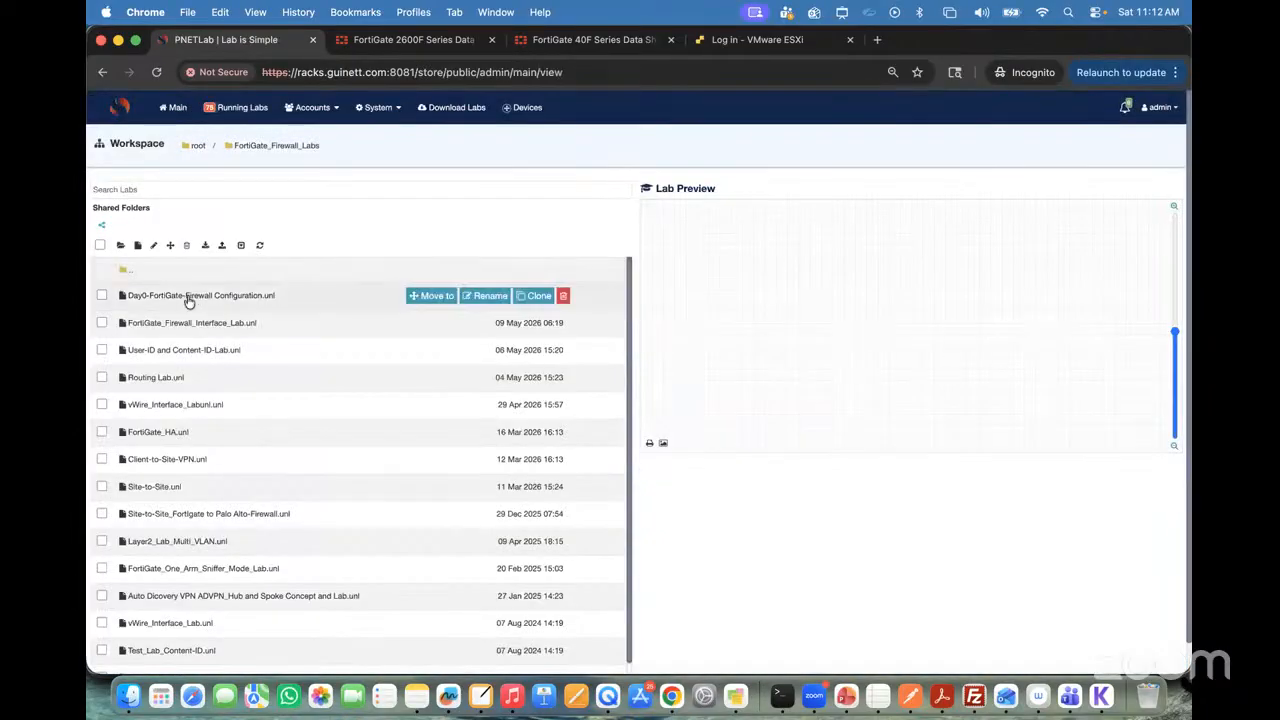
Step: Open the FortiGate_Firewall_Interface_Lab.unl lab and start its Fortinet node
{"action": "left_click", "coordinate": [183, 323]}
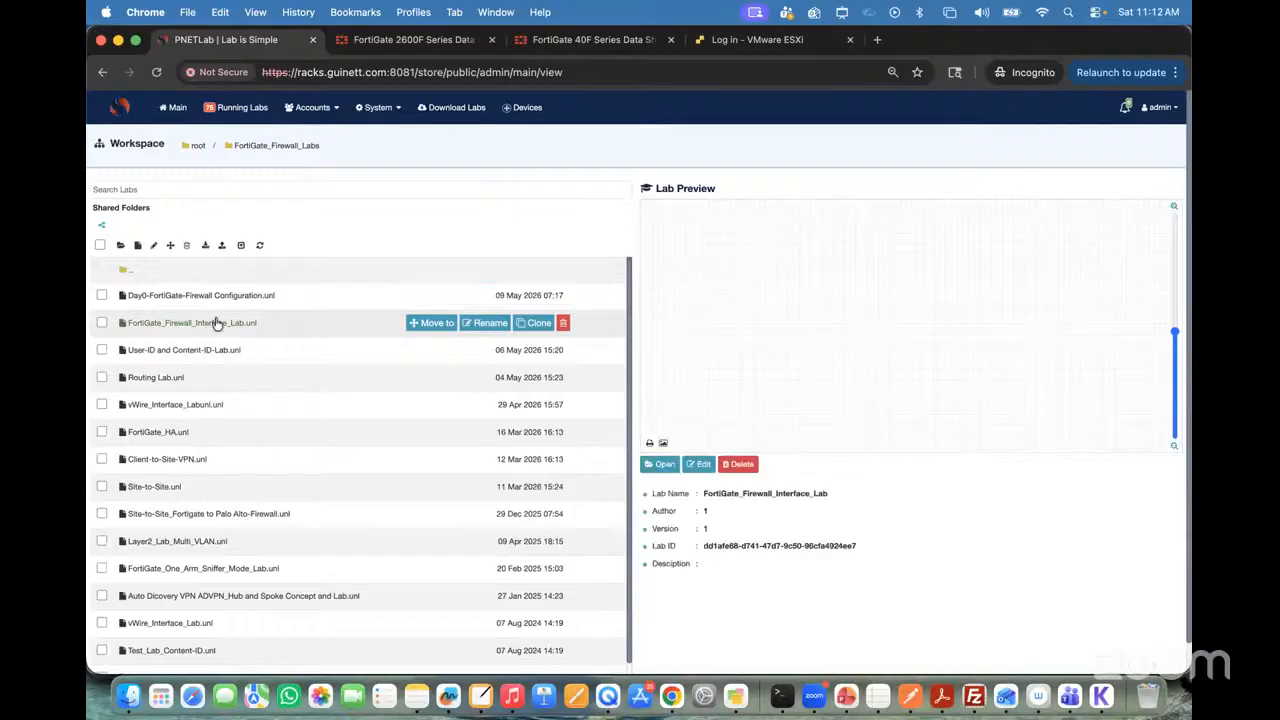
{"action": "left_click", "coordinate": [665, 467]}
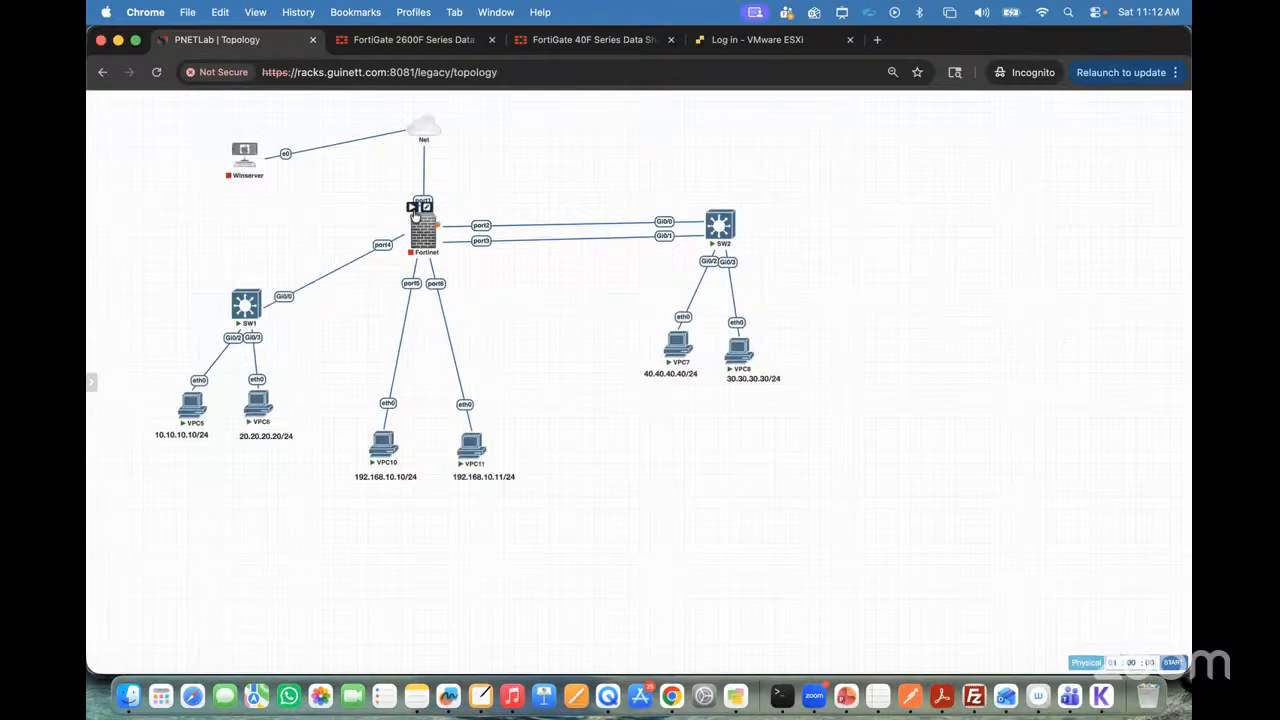
{"action": "left_click", "coordinate": [412, 208]}
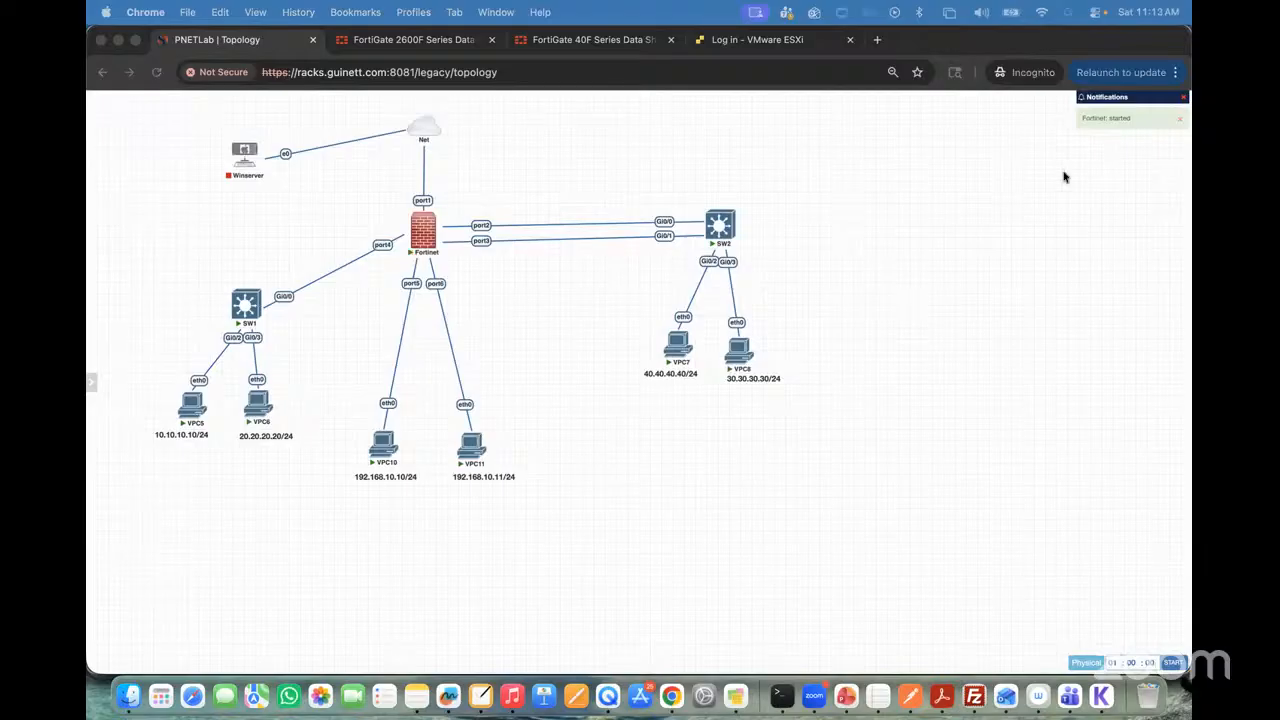
Step: Open FortiOS-7.4.1-Administration_Guide.pdf in a new browser tab and show its document outline
{"action": "left_click", "coordinate": [877, 40]}
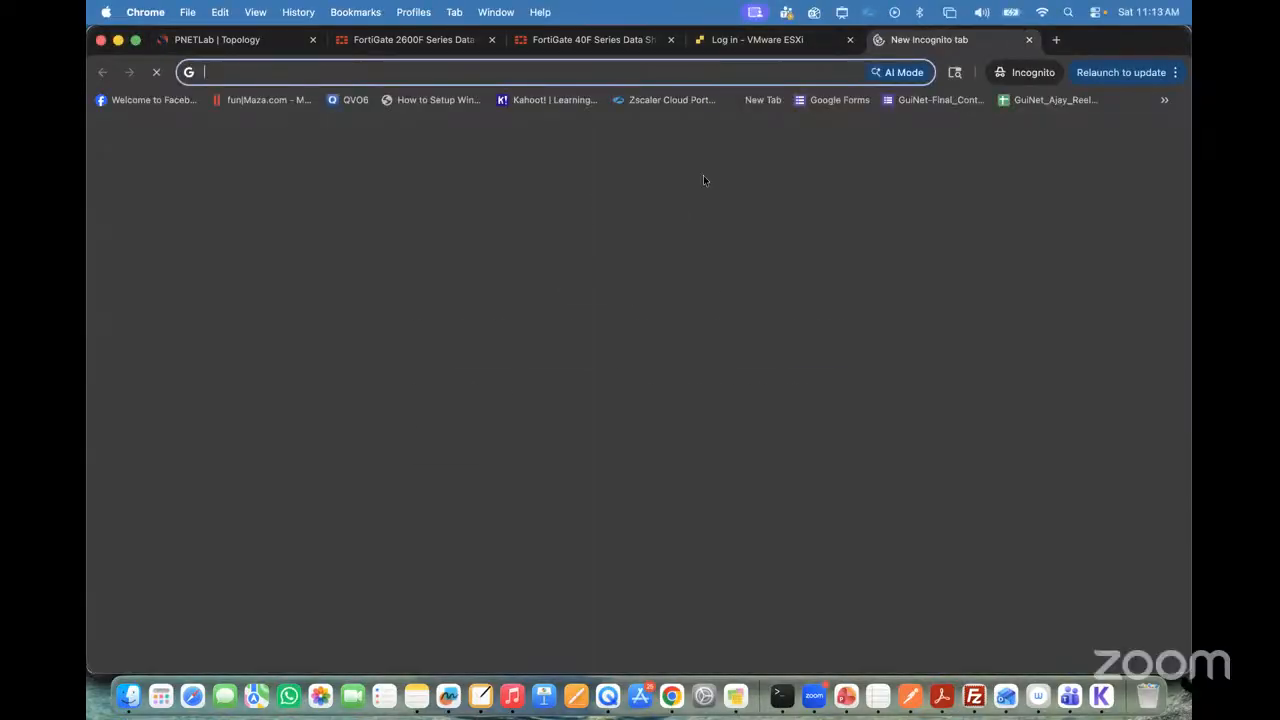
{"action": "type", "text": "file:///Users/drishan/Desktop/Training_Doc/FortiGate%20Firewall/FortiOS-7.4.1-Administration_Guide.pdf"}
{"action": "key", "text": "Return"}
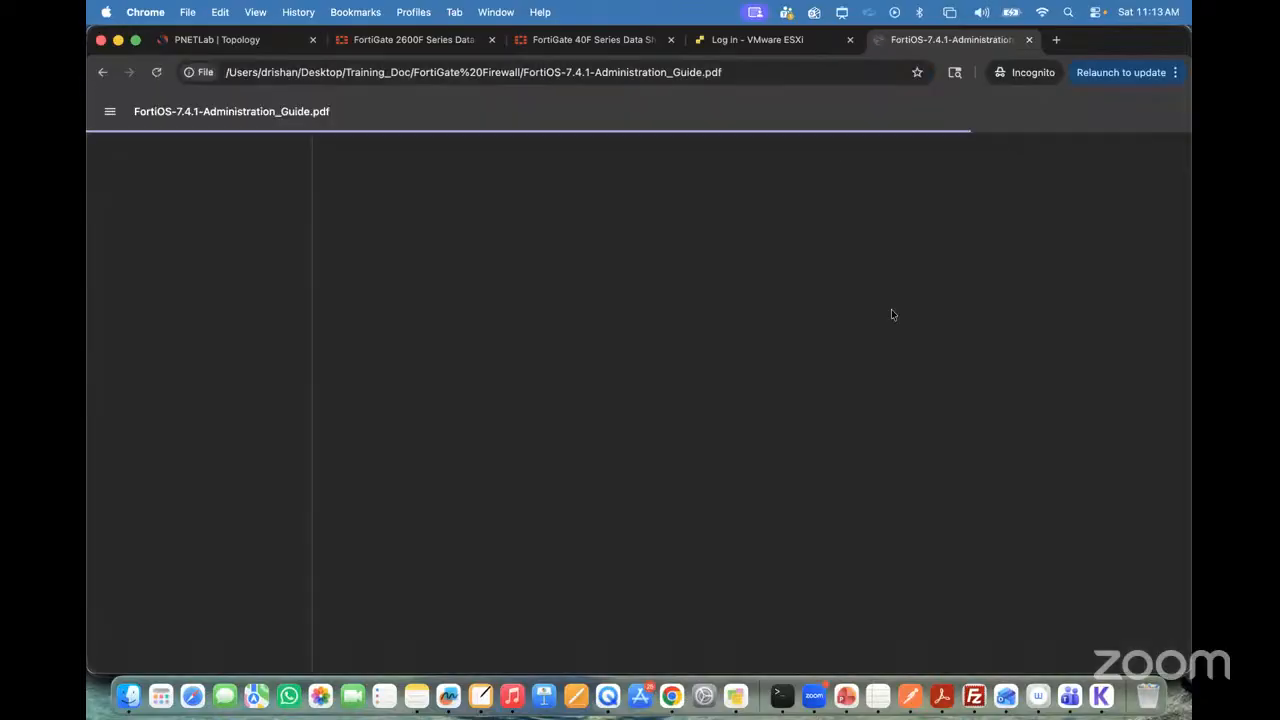
{"action": "key", "text": "super+1"}
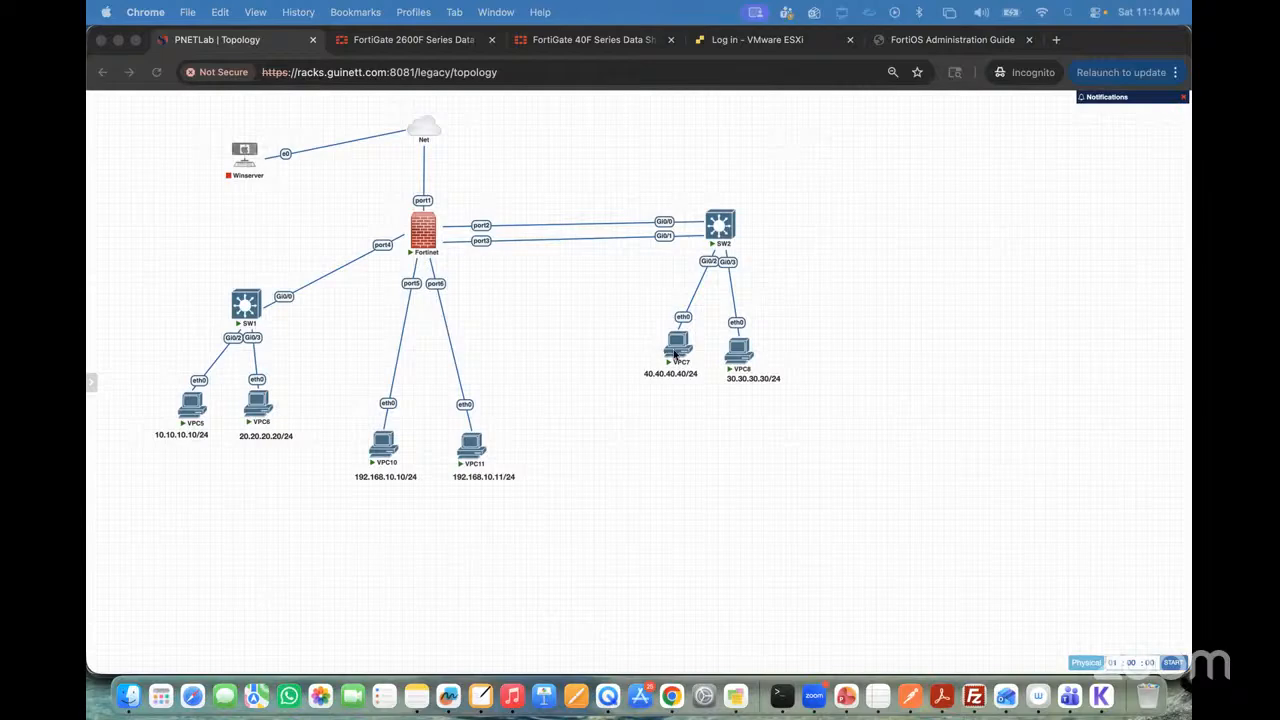
{"action": "left_click", "coordinate": [924, 44]}
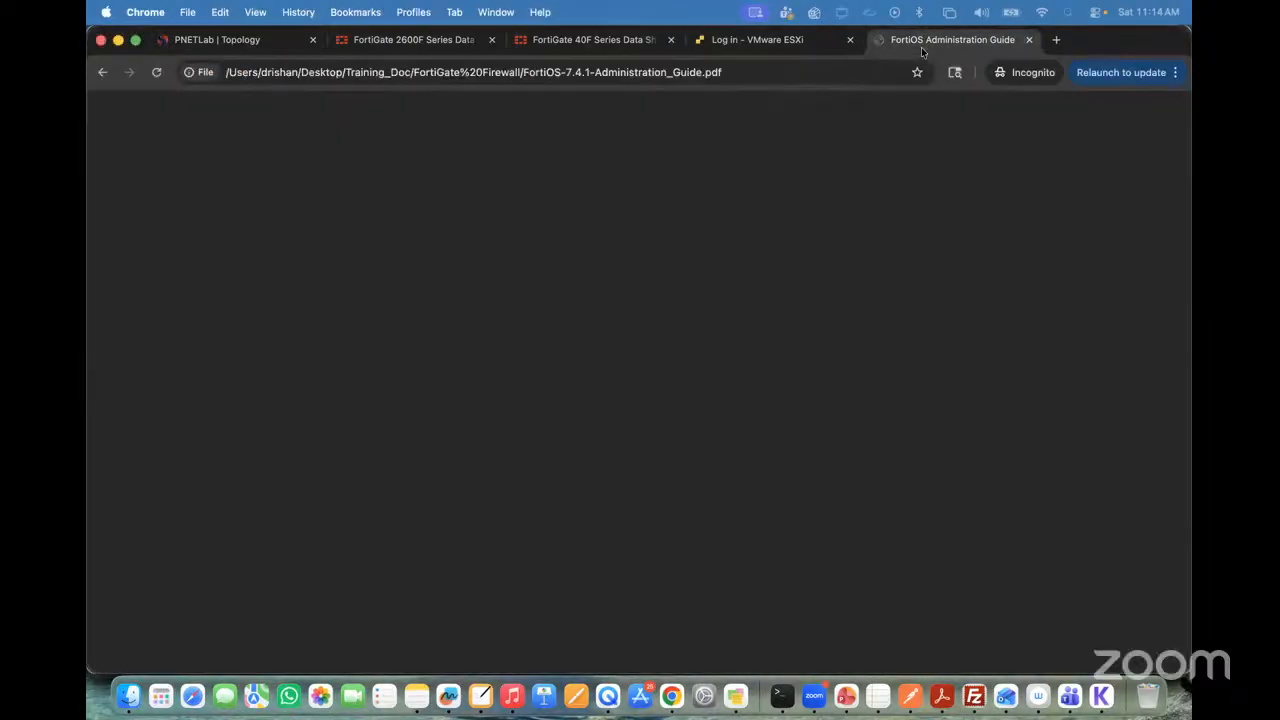
{"action": "left_click", "coordinate": [111, 201]}
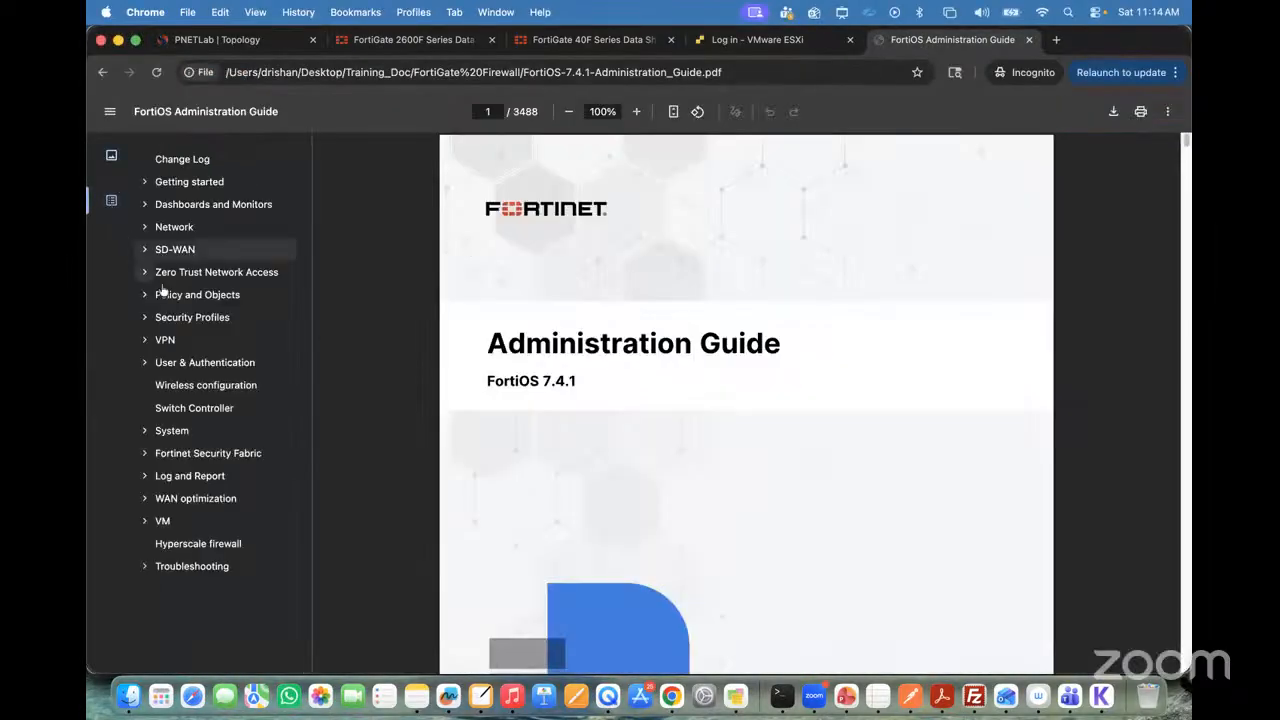
Step: Go to the Interfaces section under Network in the administration guide, collapse the Network outline and enlarge the page to 134%
{"action": "left_click", "coordinate": [144, 230]}
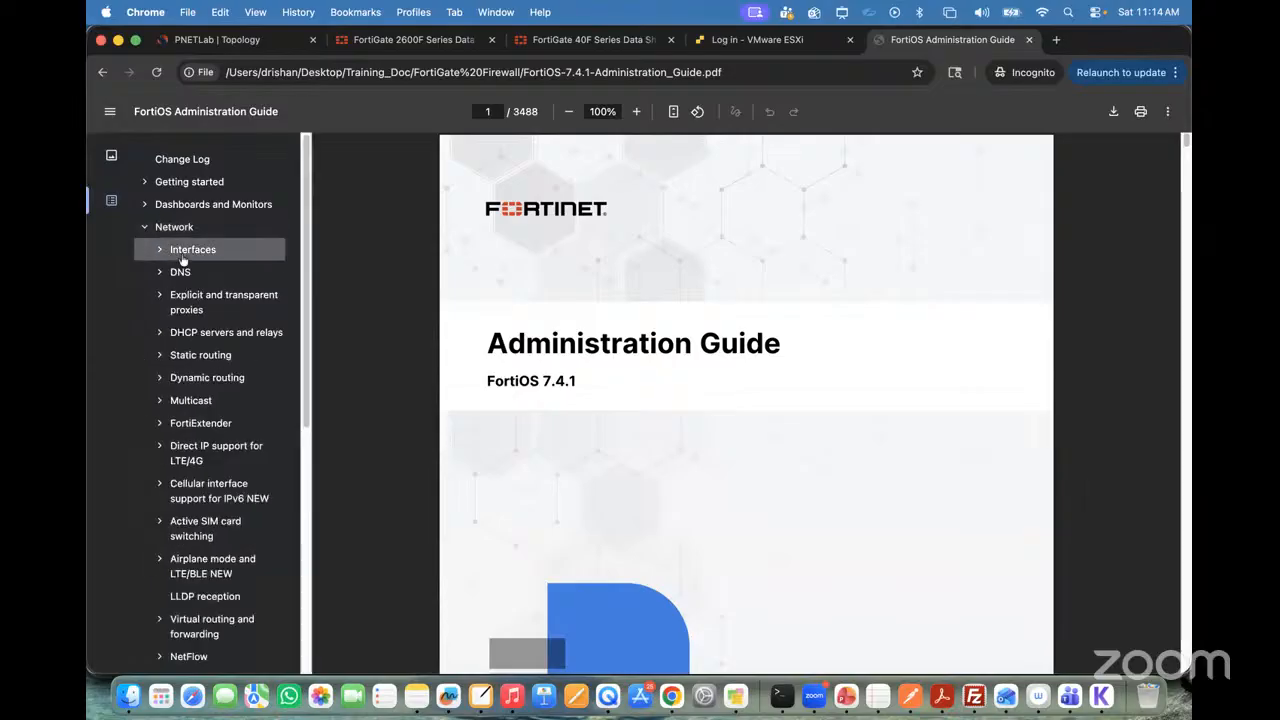
{"action": "left_click", "coordinate": [182, 255]}
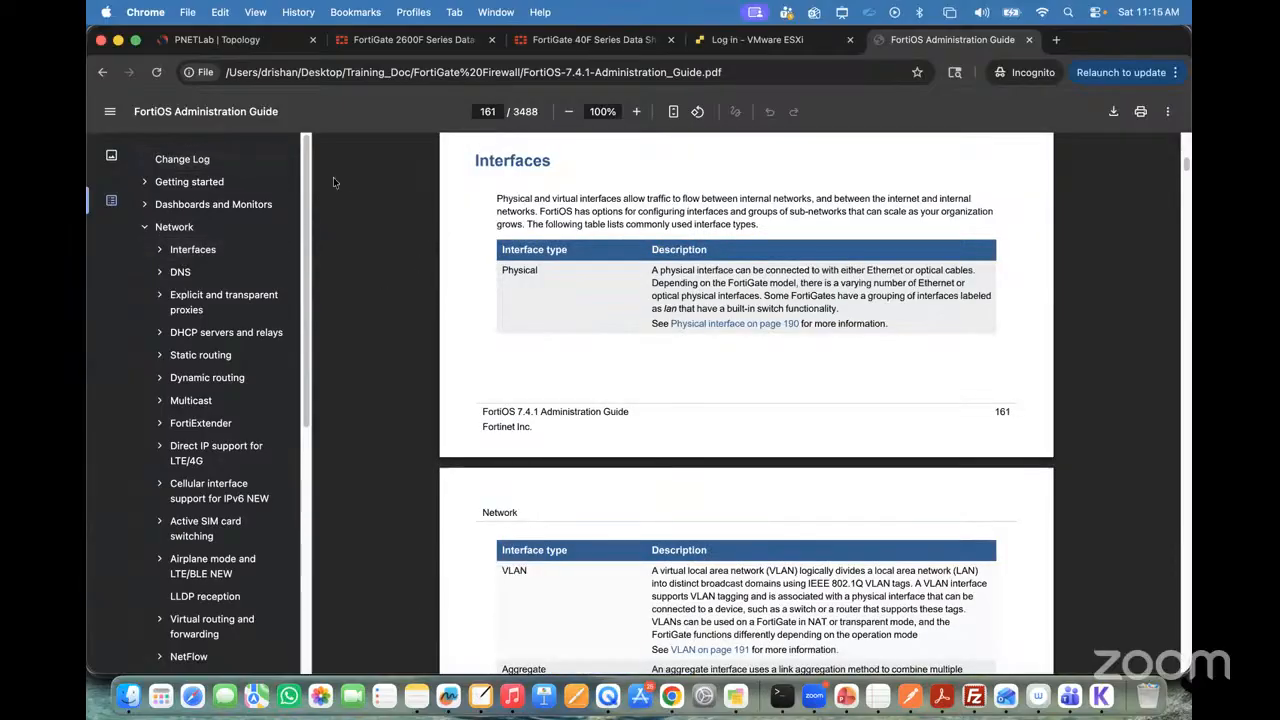
{"action": "left_click", "coordinate": [144, 229]}
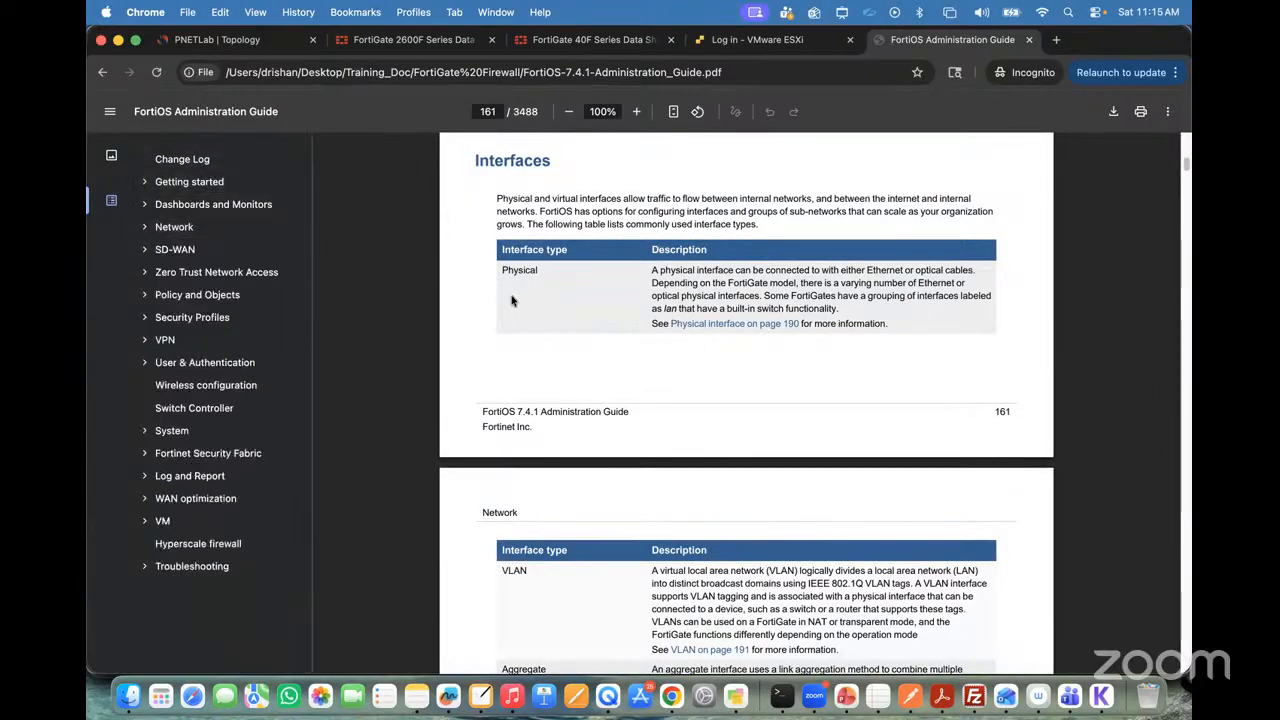
{"action": "key", "text": "super+equal"}
{"action": "scroll", "coordinate": [656, 304], "scroll_direction": "up", "scroll_amount": 4}
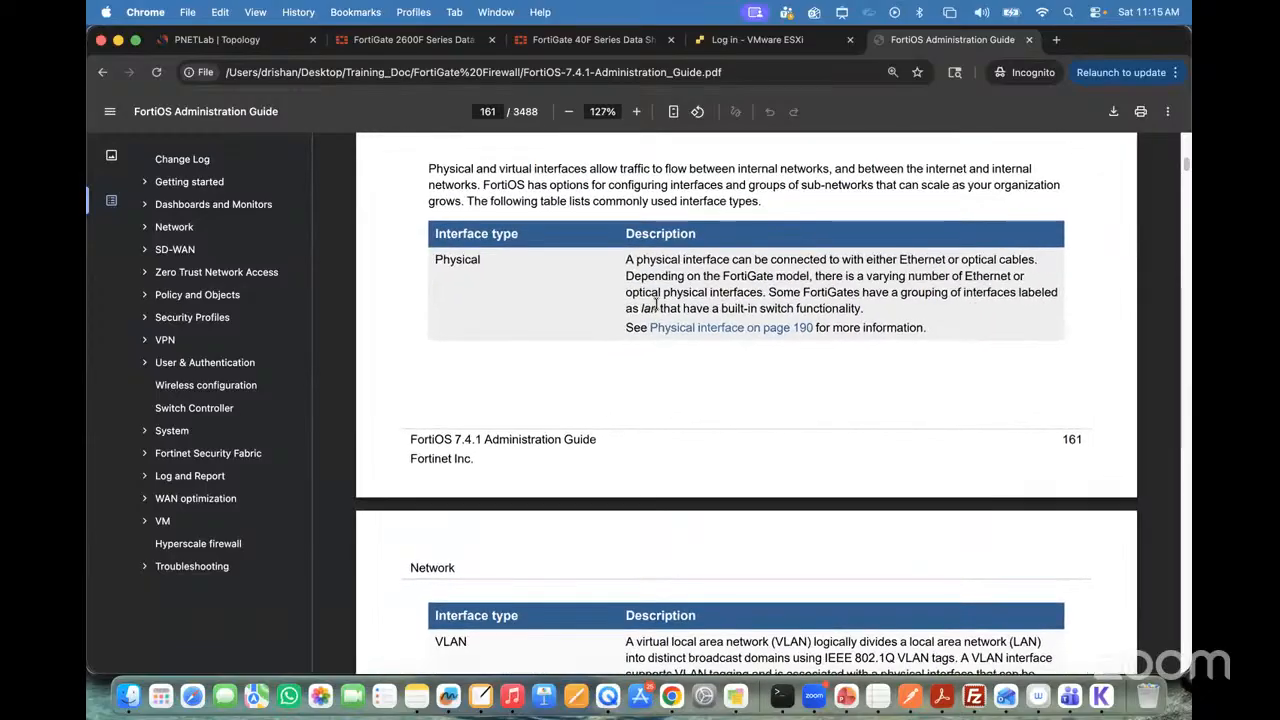
{"action": "scroll", "coordinate": [656, 304], "scroll_direction": "down", "scroll_amount": 4}
{"action": "scroll", "coordinate": [672, 304], "scroll_direction": "up", "scroll_amount": 1}
{"action": "scroll", "coordinate": [672, 304], "scroll_direction": "up", "scroll_amount": 2}
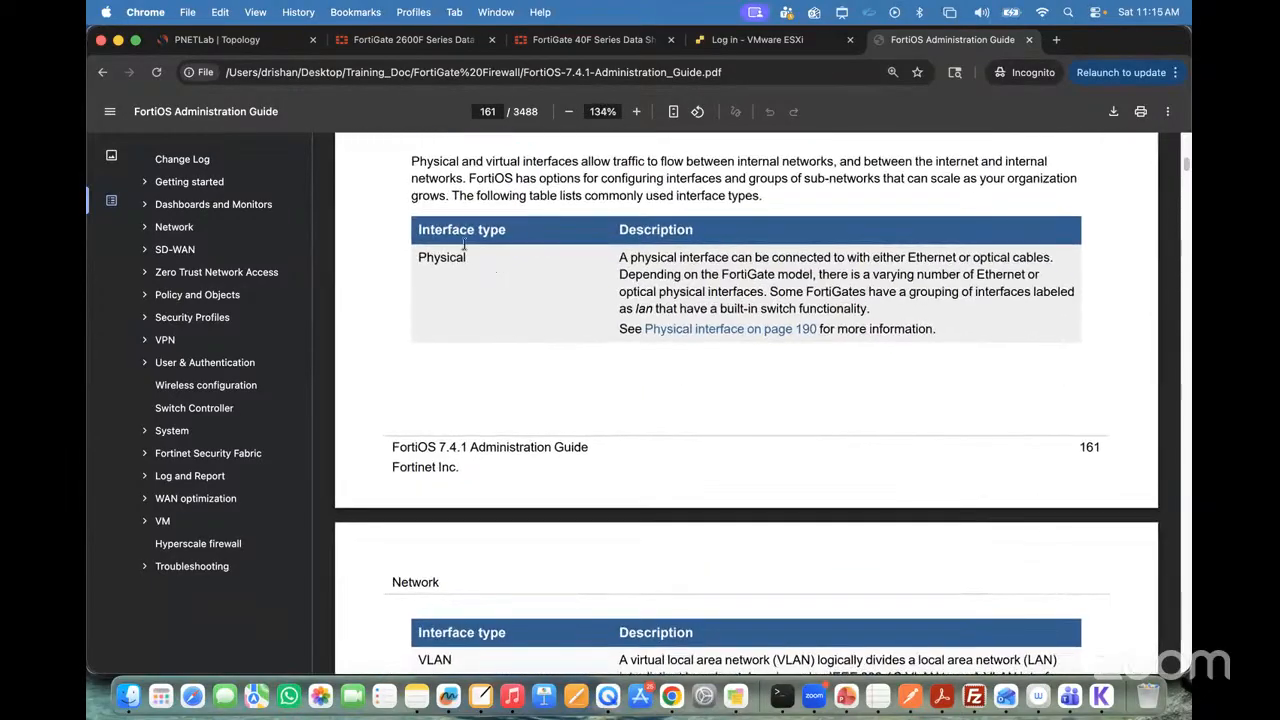
Step: Compare the ports on the FortiGate 2600F and 40F data sheets and return to the PNETLab topology
{"action": "left_click", "coordinate": [408, 42]}
{"action": "scroll", "coordinate": [617, 290], "scroll_direction": "up", "scroll_amount": 20}
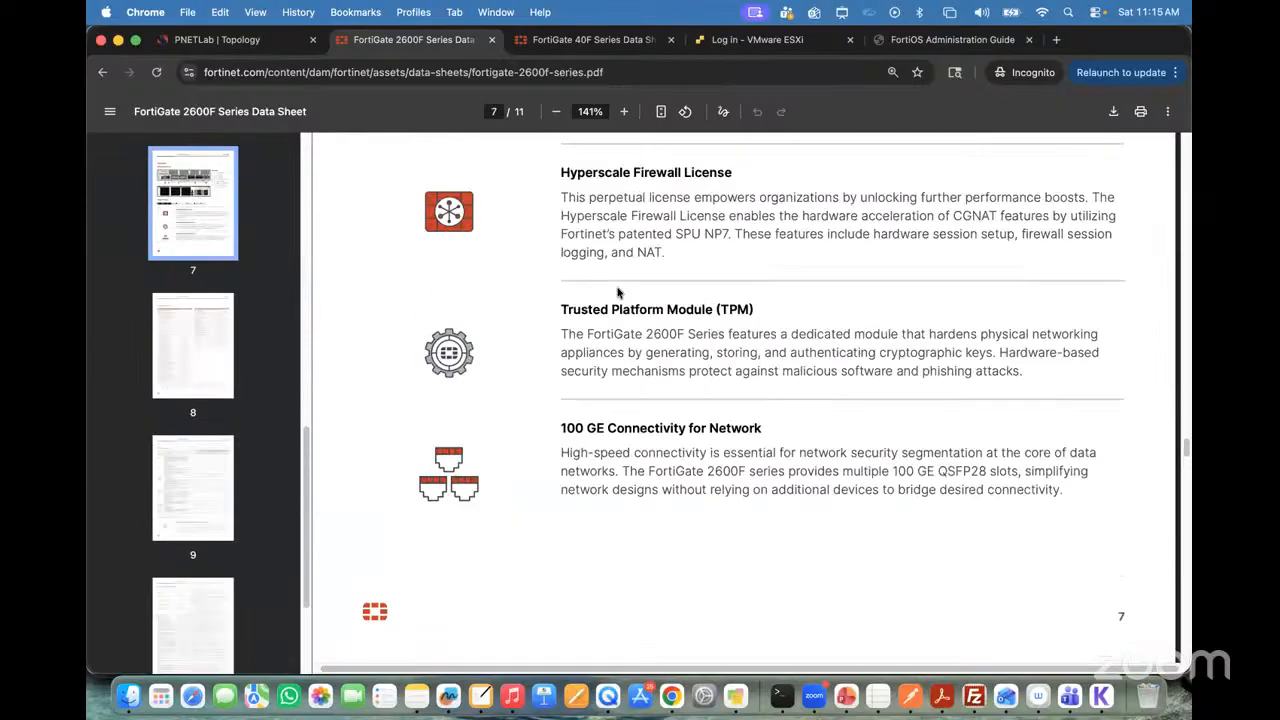
{"action": "scroll", "coordinate": [617, 290], "scroll_direction": "up", "scroll_amount": 20}
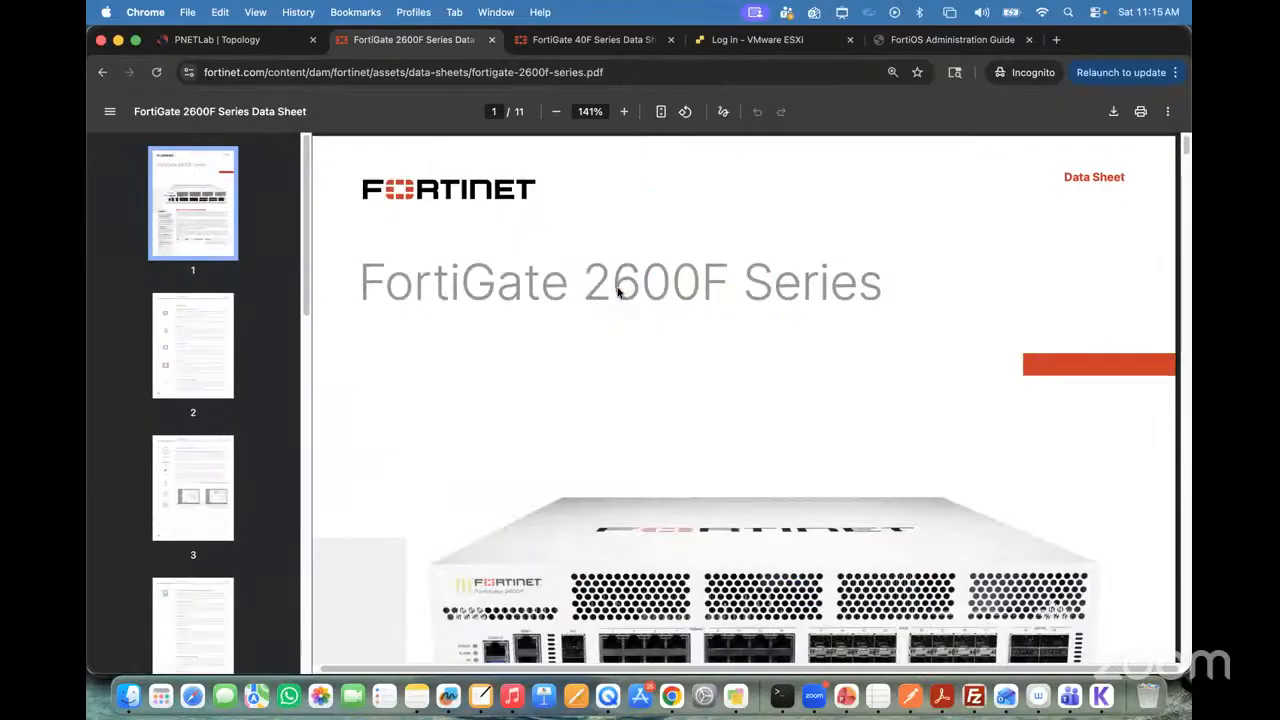
{"action": "scroll", "coordinate": [610, 310], "scroll_direction": "down", "scroll_amount": 5}
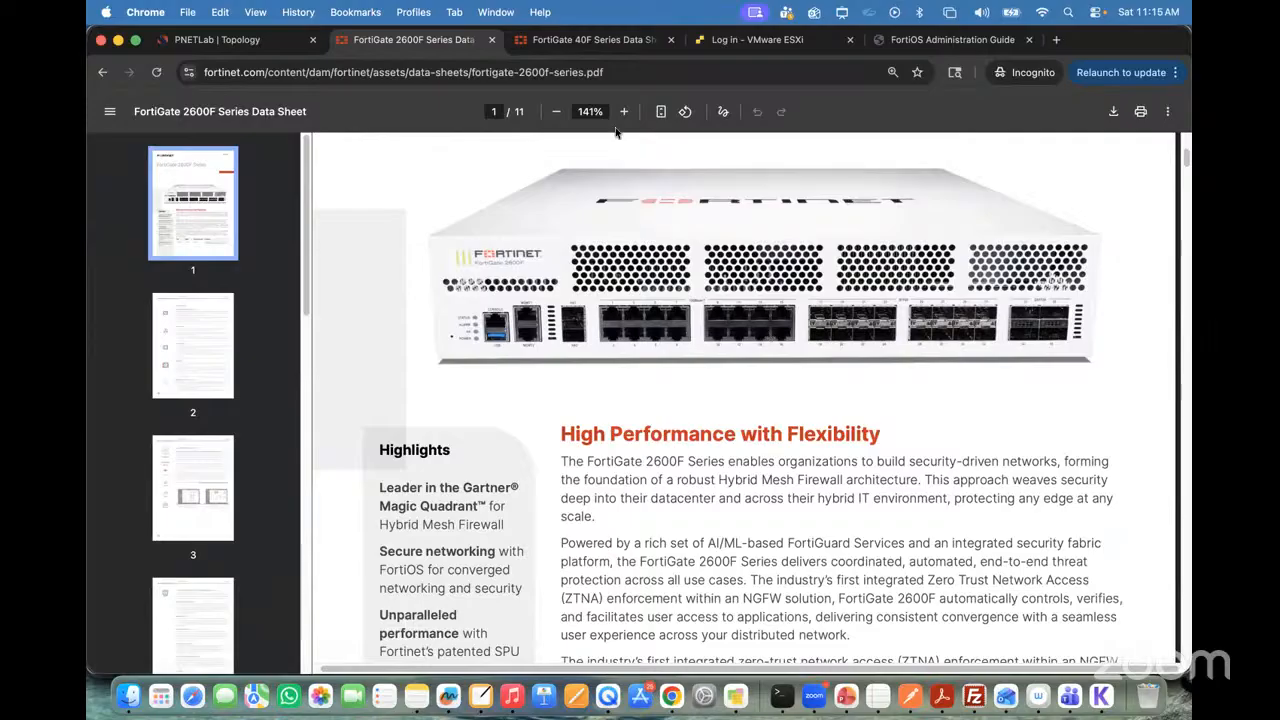
{"action": "key", "text": "ctrl+Tab"}
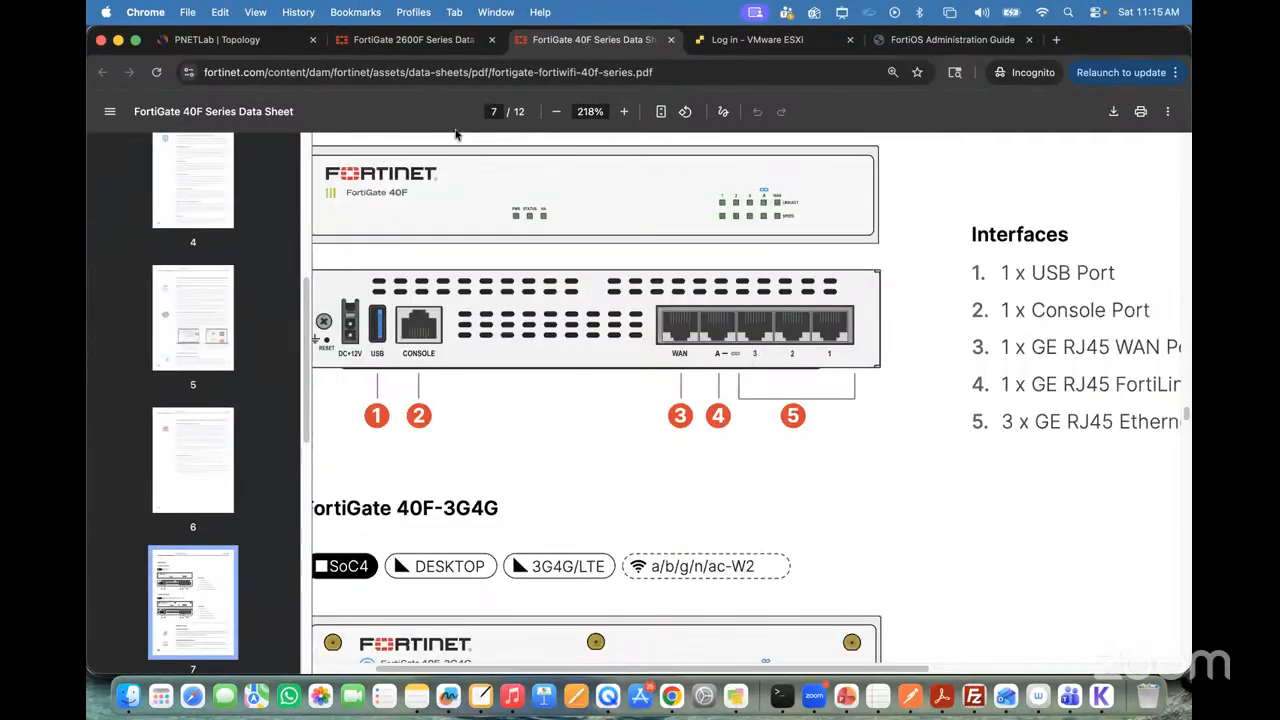
{"action": "key", "text": "super+1"}
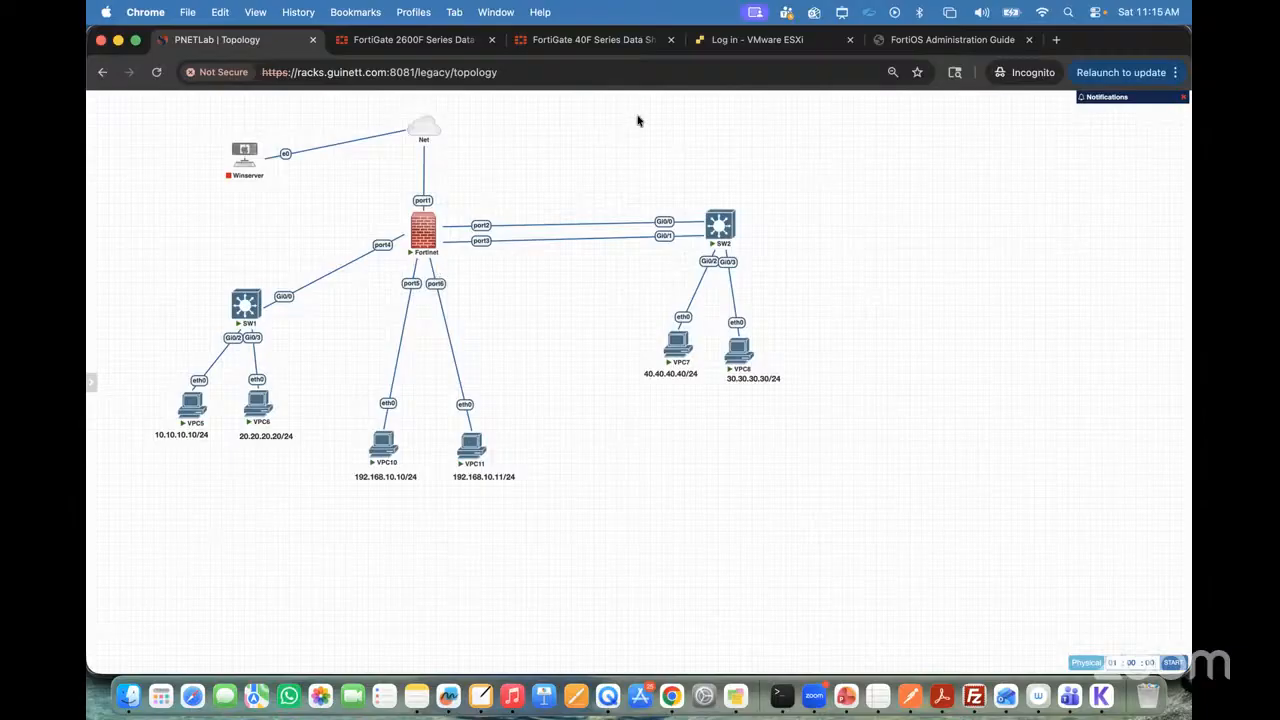
Step: In the administration guide's interface table, highlight the VLAN, Aggregate, Redundant, Loopback and Software switch types one after another
{"action": "left_click", "coordinate": [916, 47]}
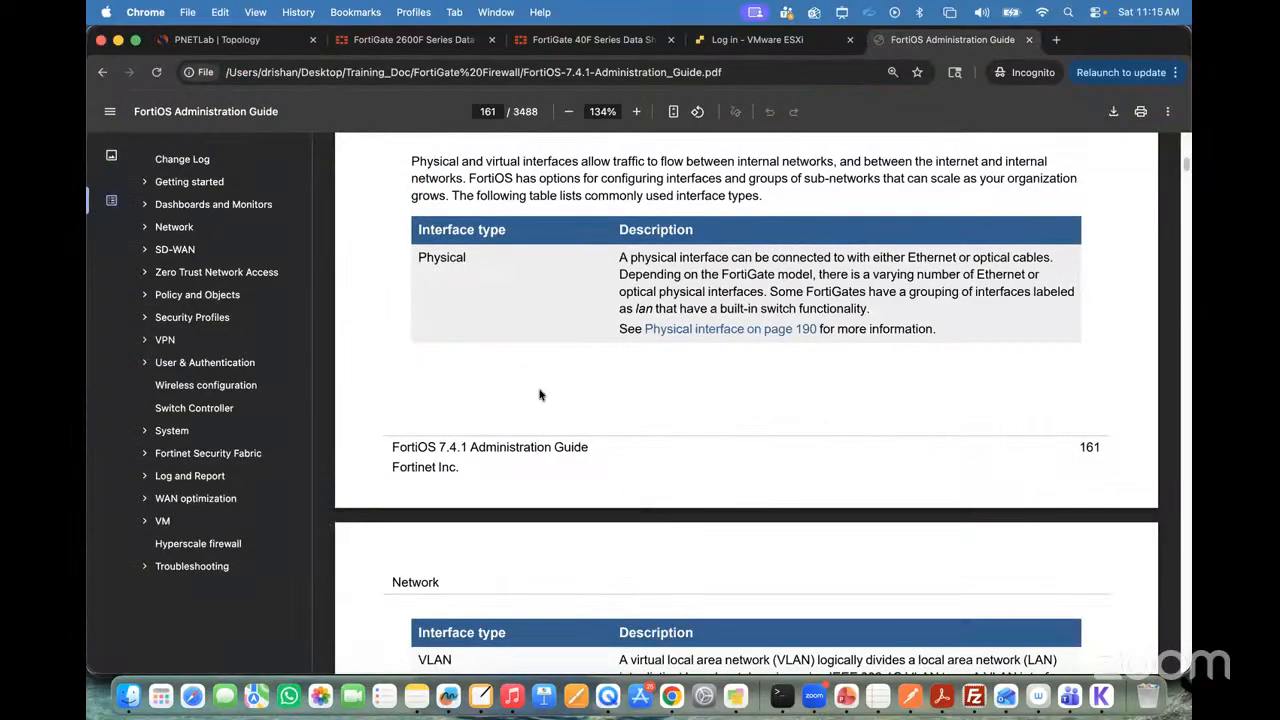
{"action": "scroll", "coordinate": [537, 393], "scroll_direction": "down", "scroll_amount": 5}
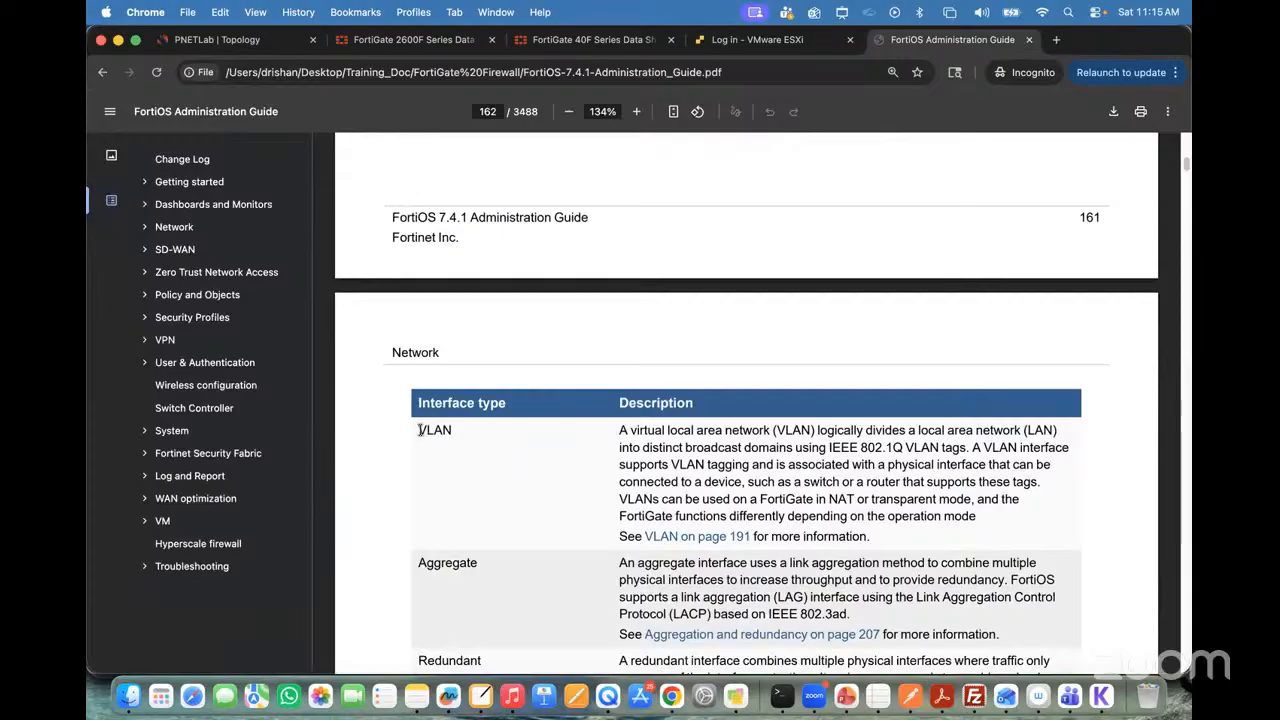
{"action": "left_click_drag", "start_coordinate": [418, 428], "coordinate": [518, 428]}
{"action": "scroll", "coordinate": [495, 487], "scroll_direction": "down", "scroll_amount": 4}
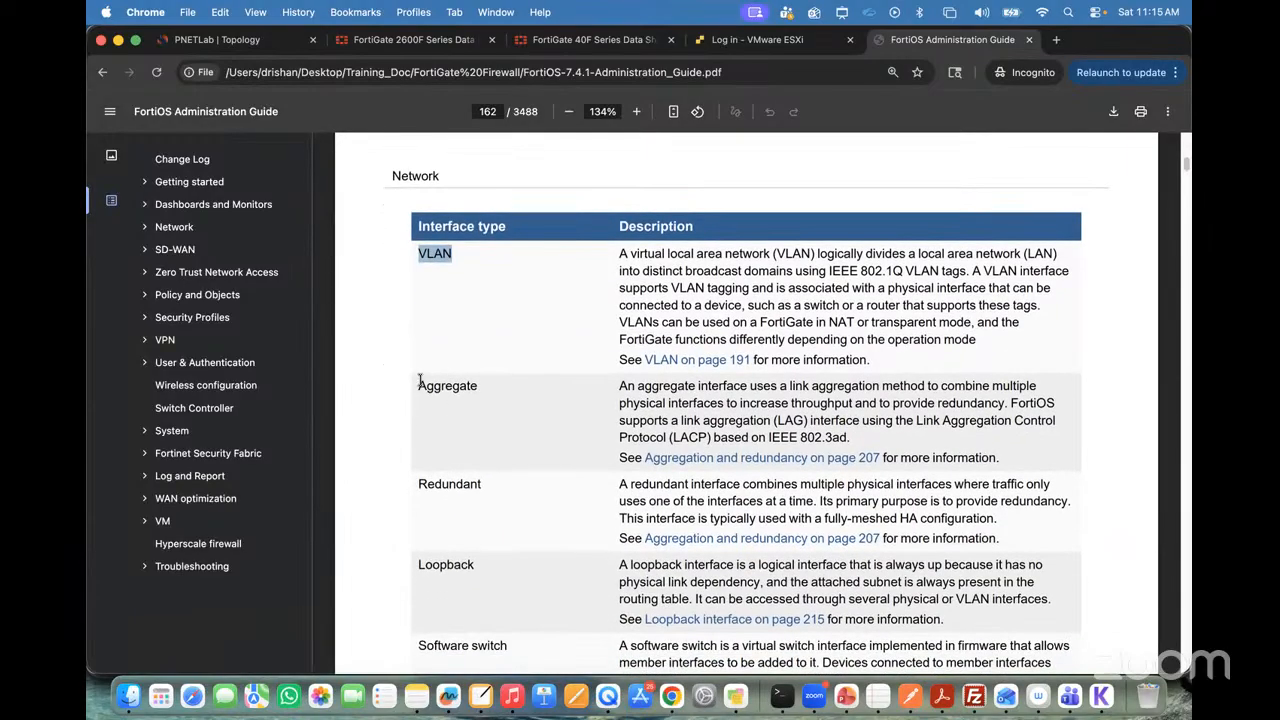
{"action": "left_click_drag", "start_coordinate": [418, 386], "coordinate": [490, 386]}
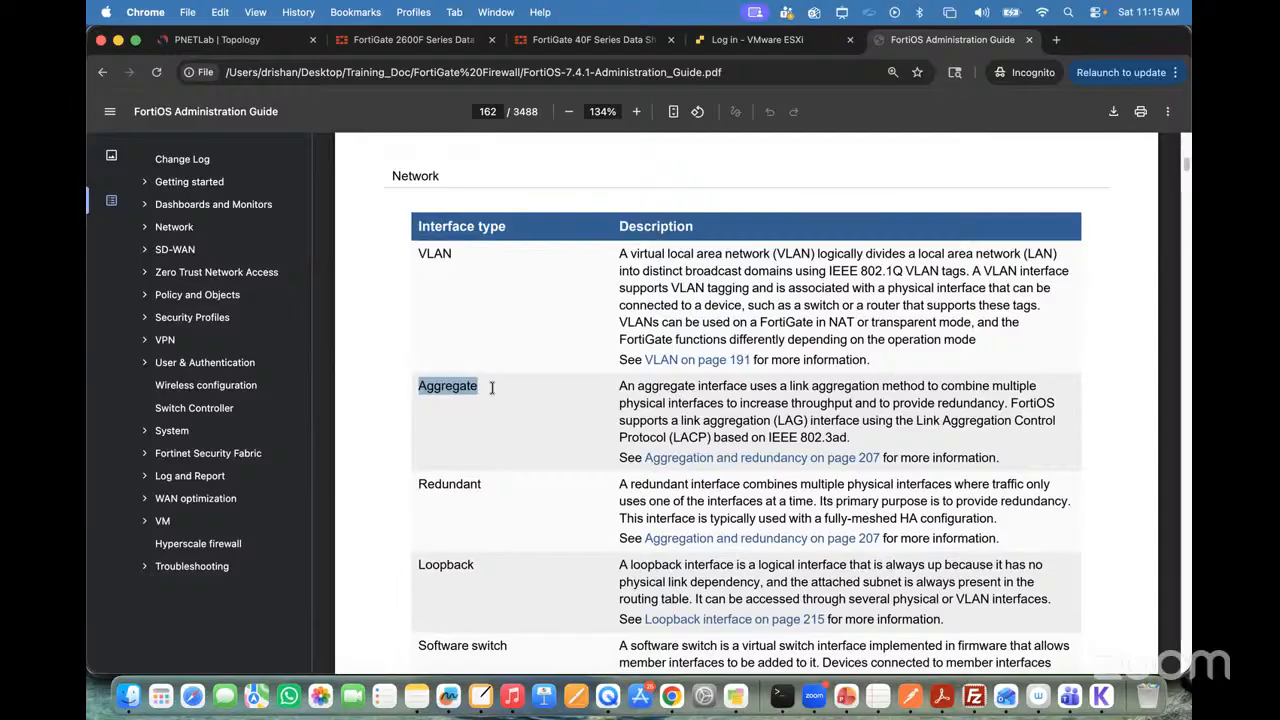
{"action": "left_click_drag", "start_coordinate": [416, 486], "coordinate": [508, 485]}
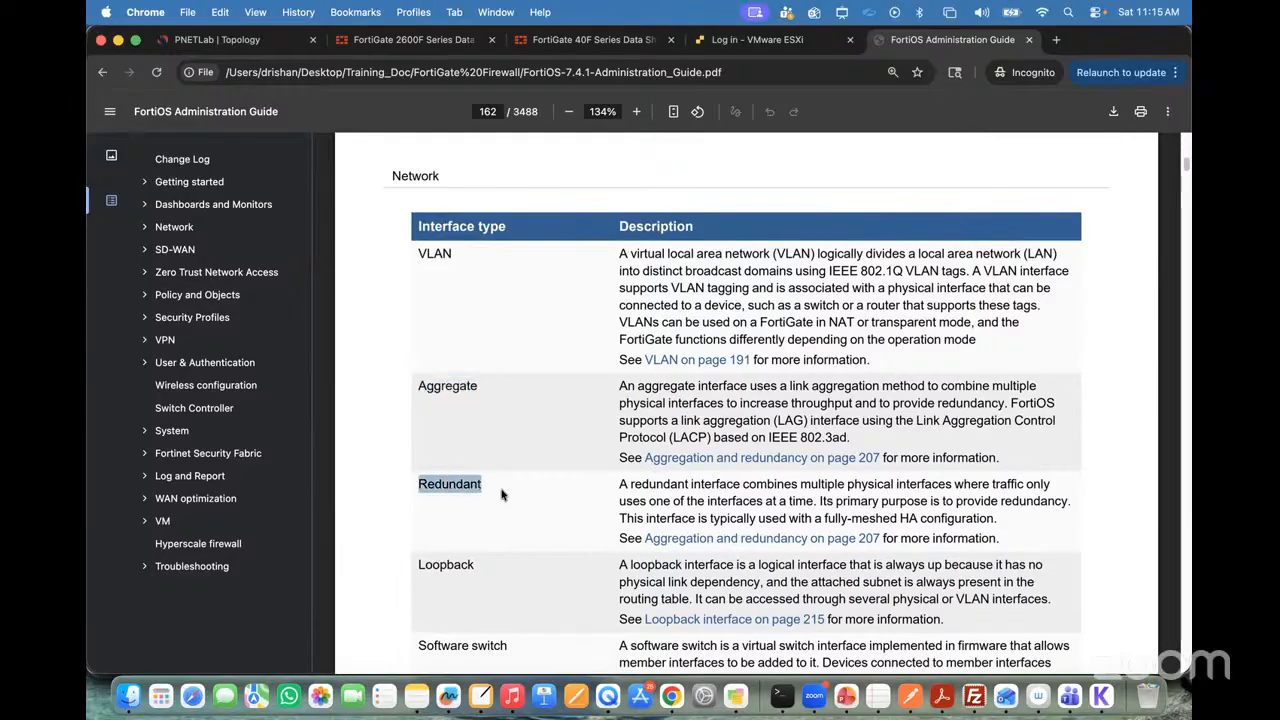
{"action": "left_click_drag", "start_coordinate": [419, 566], "coordinate": [490, 566]}
{"action": "scroll", "coordinate": [488, 564], "scroll_direction": "down", "scroll_amount": 3}
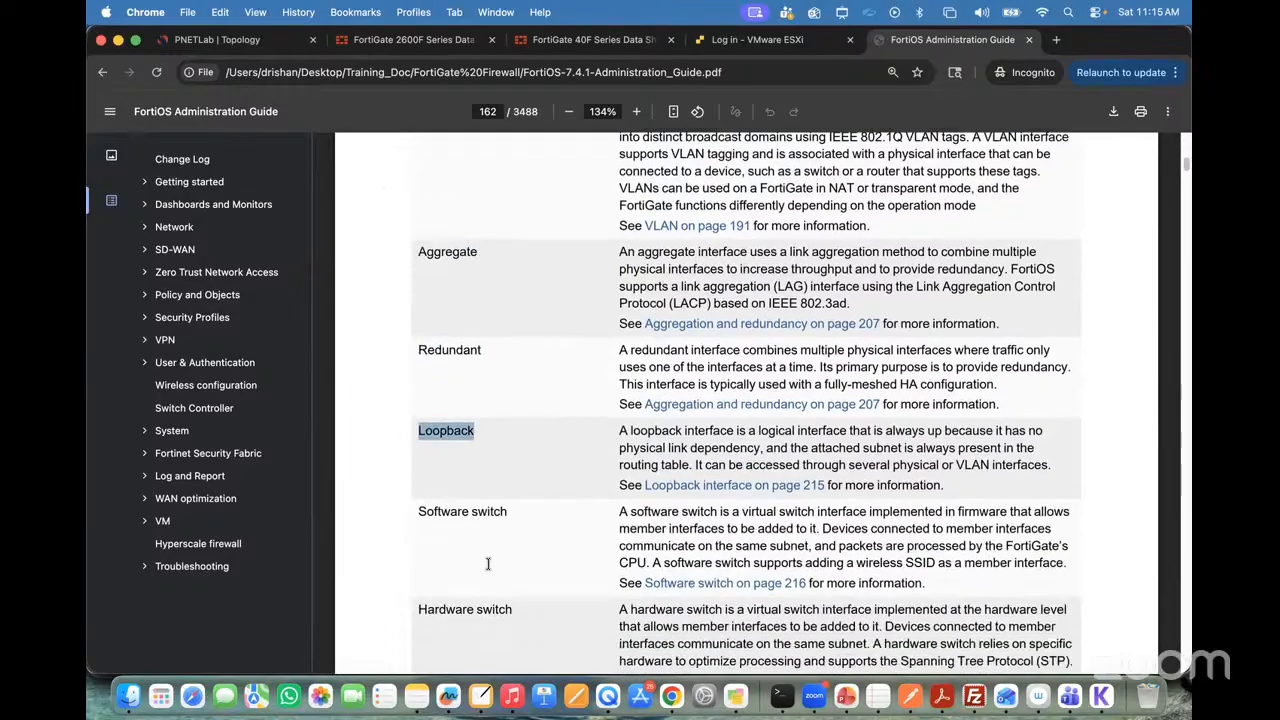
{"action": "left_click_drag", "start_coordinate": [420, 482], "coordinate": [491, 483]}
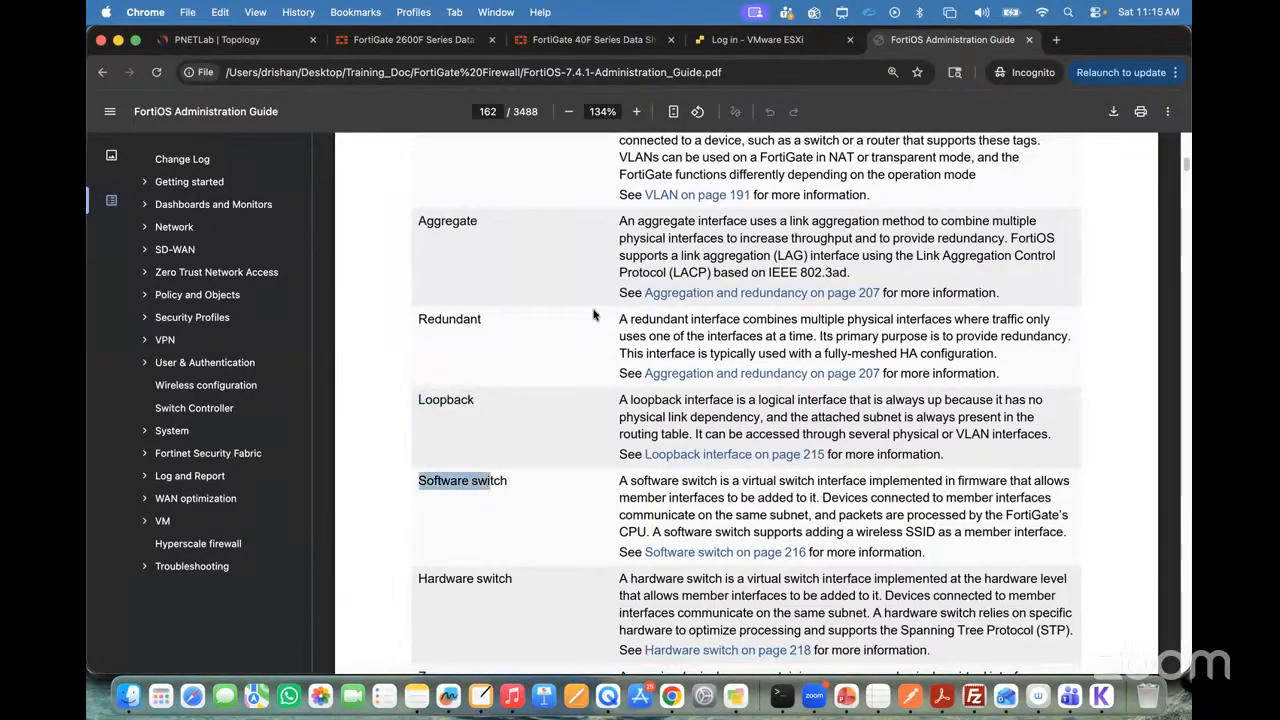
Step: Review the interface table on page 162 and highlight the Zone, Hardware switch and Virtual wire pair types
{"action": "scroll", "coordinate": [593, 315], "scroll_direction": "up", "scroll_amount": 10}
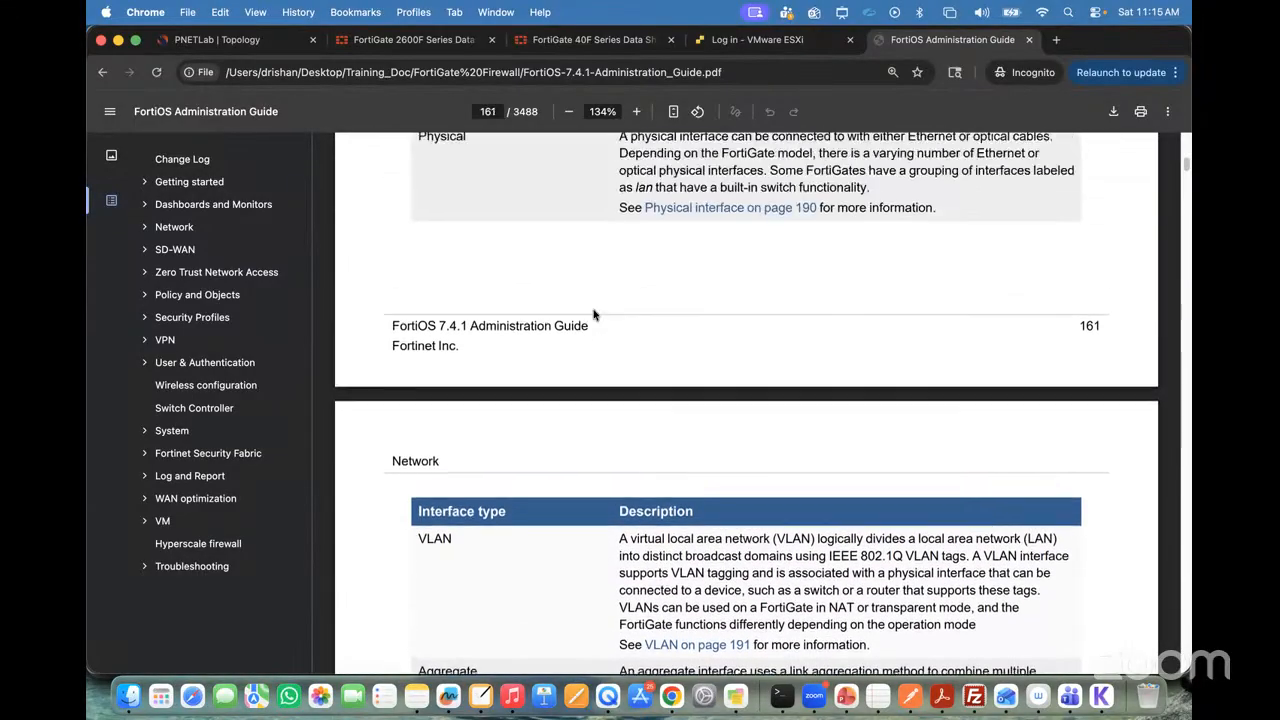
{"action": "scroll", "coordinate": [467, 244], "scroll_direction": "down", "scroll_amount": 5}
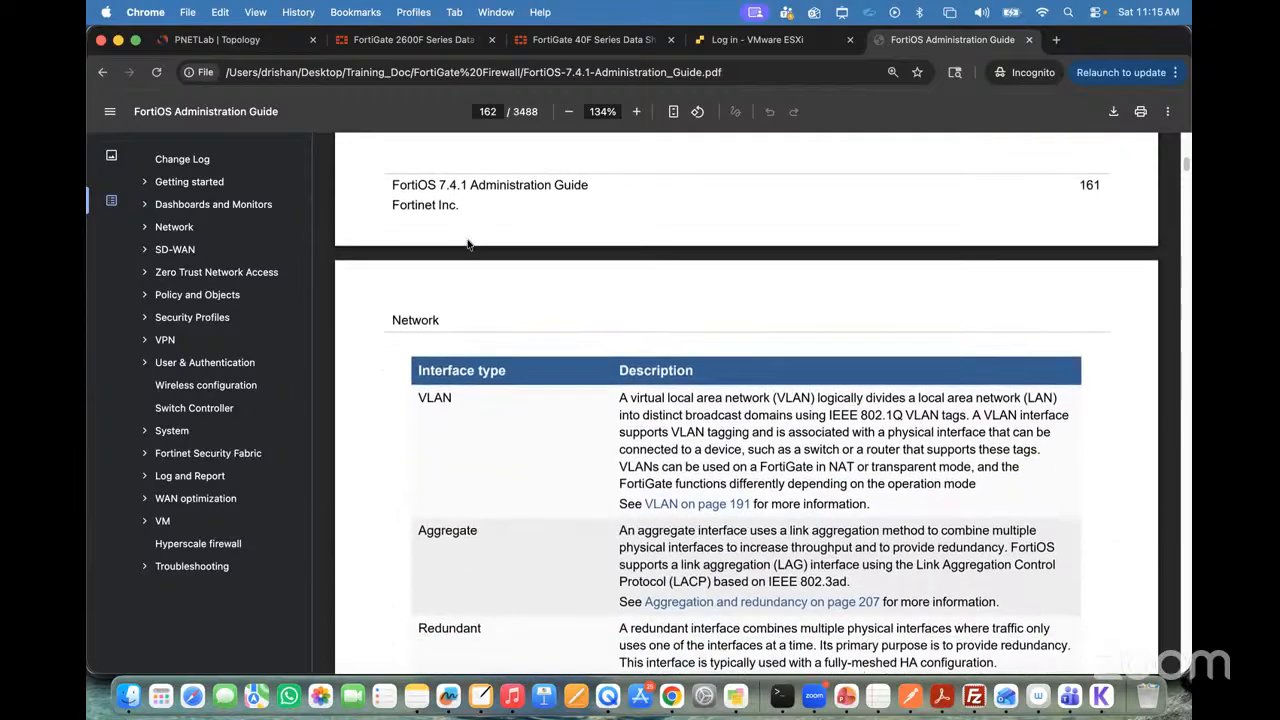
{"action": "scroll", "coordinate": [467, 244], "scroll_direction": "down", "scroll_amount": 8}
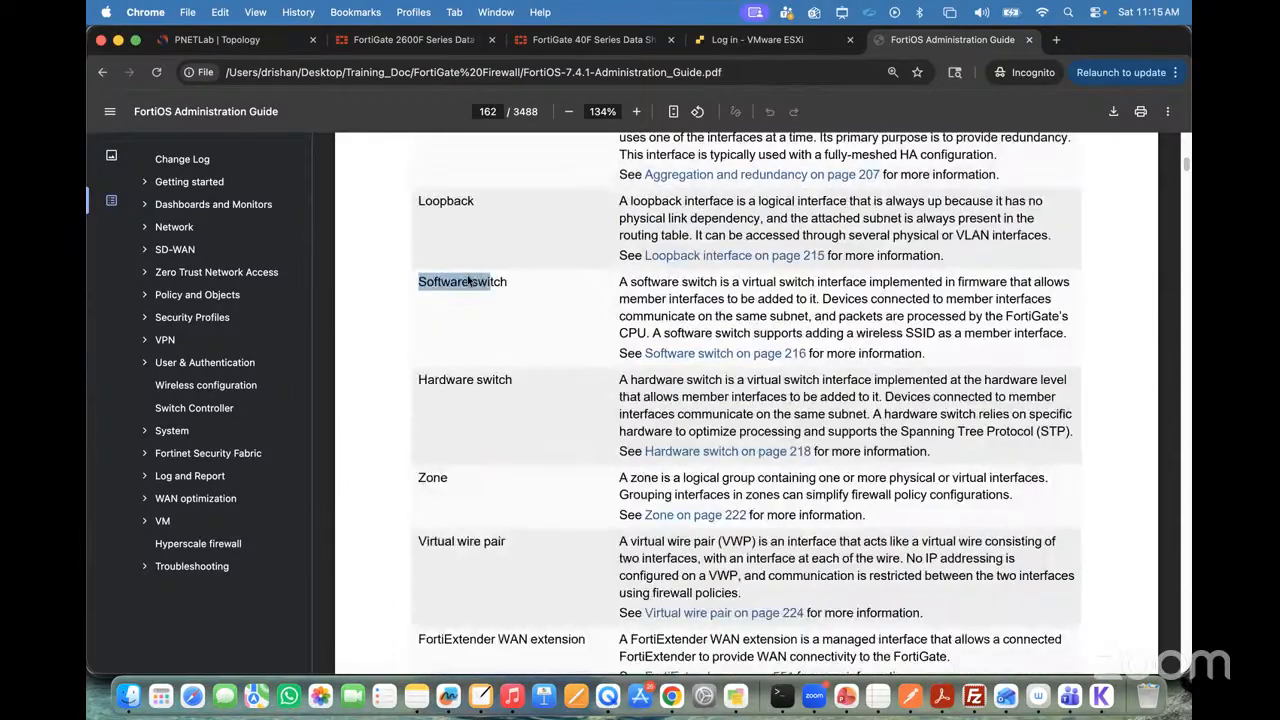
{"action": "scroll", "coordinate": [468, 282], "scroll_direction": "down", "scroll_amount": 3}
{"action": "left_click_drag", "start_coordinate": [418, 338], "coordinate": [465, 338]}
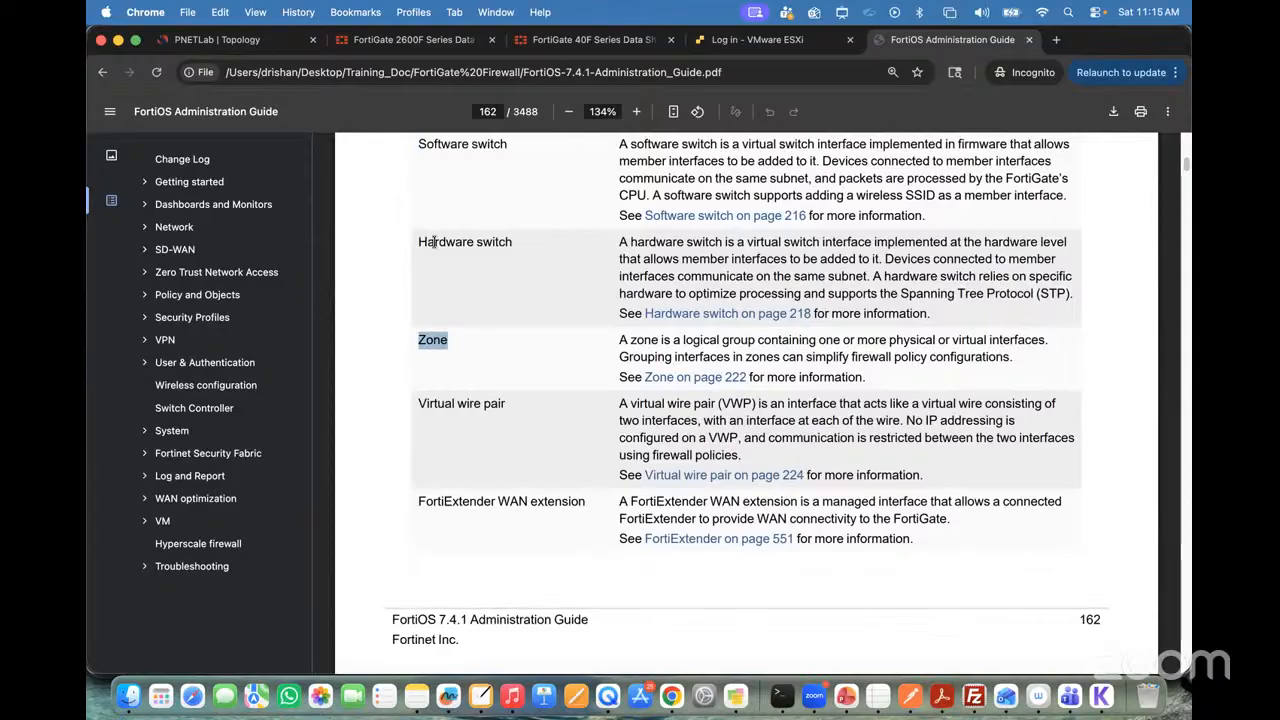
{"action": "left_click_drag", "start_coordinate": [418, 232], "coordinate": [515, 255]}
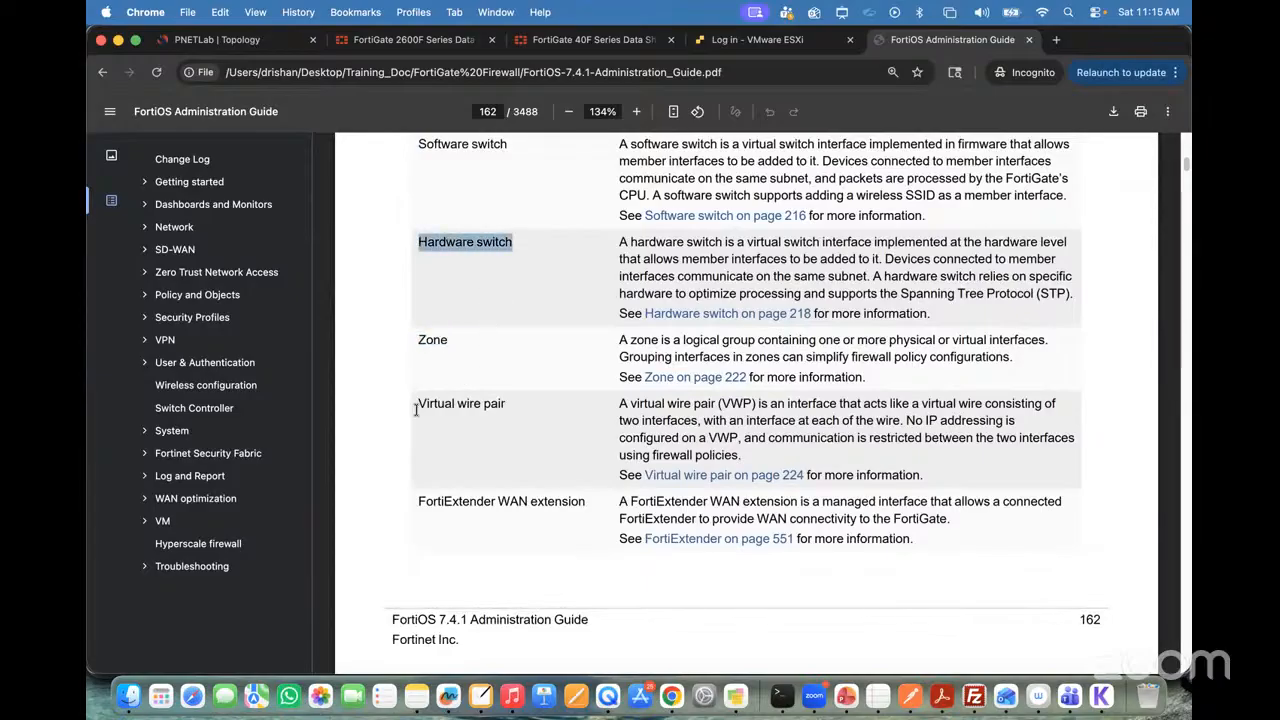
{"action": "left_click_drag", "start_coordinate": [417, 403], "coordinate": [527, 404]}
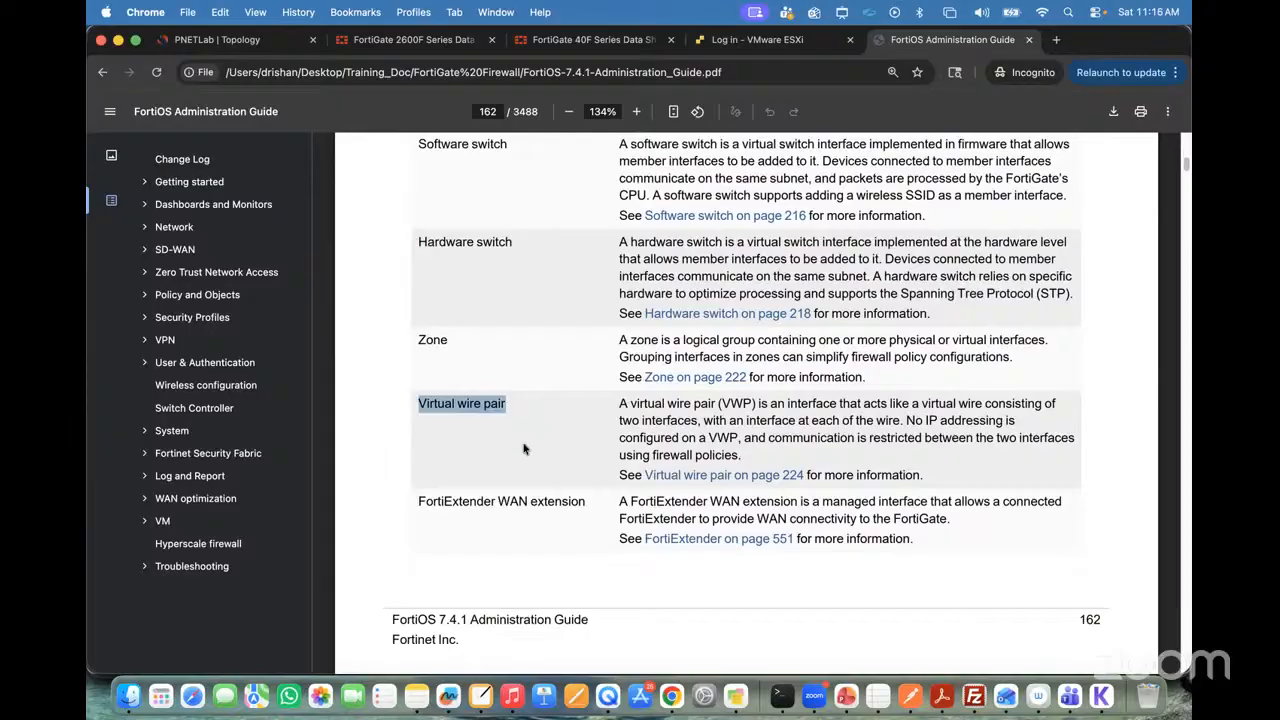
Step: Highlight the Tunnel and VDOM link types on page 163 and go back to the Interfaces heading on page 161
{"action": "scroll", "coordinate": [482, 500], "scroll_direction": "down", "scroll_amount": 10}
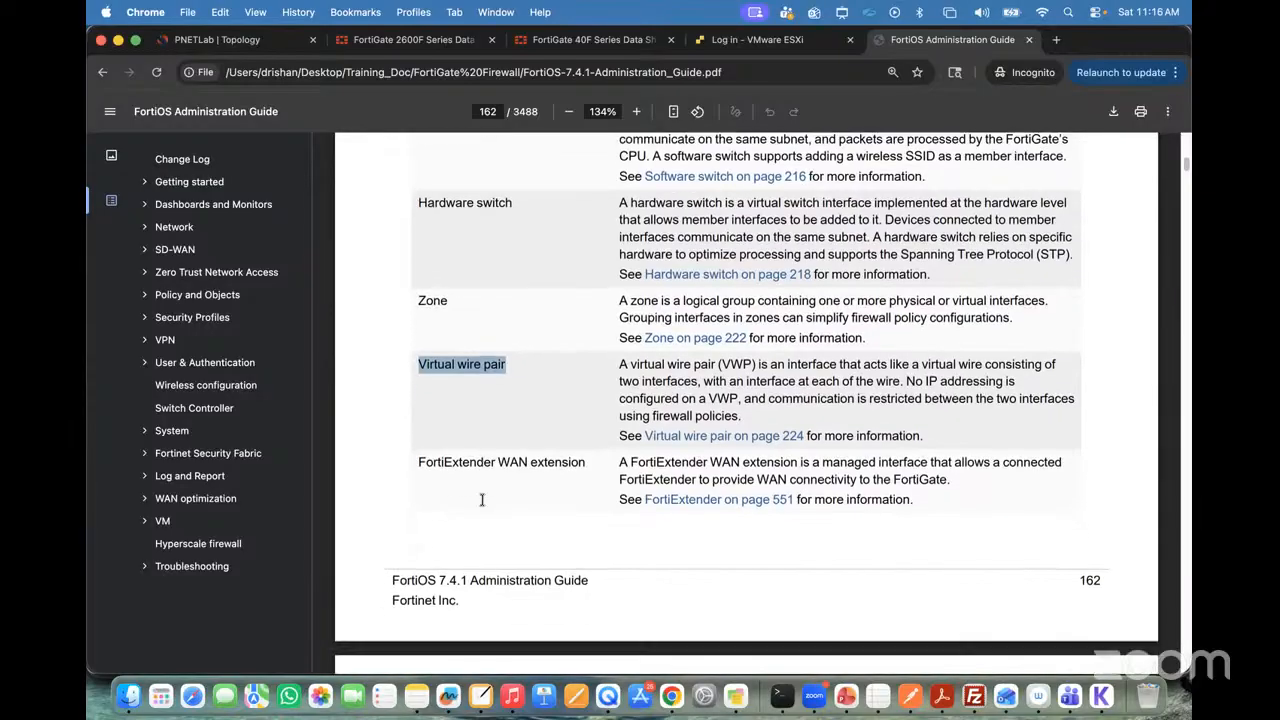
{"action": "scroll", "coordinate": [482, 500], "scroll_direction": "down", "scroll_amount": 5}
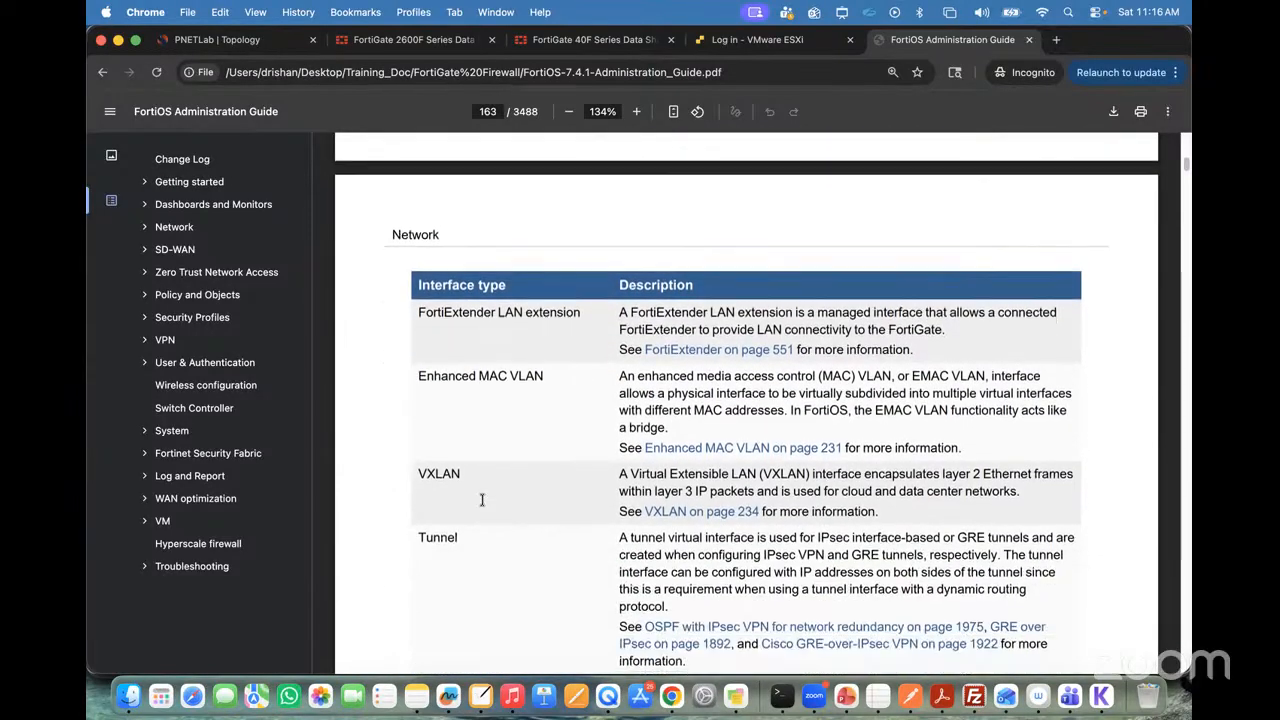
{"action": "left_click_drag", "start_coordinate": [417, 341], "coordinate": [555, 345]}
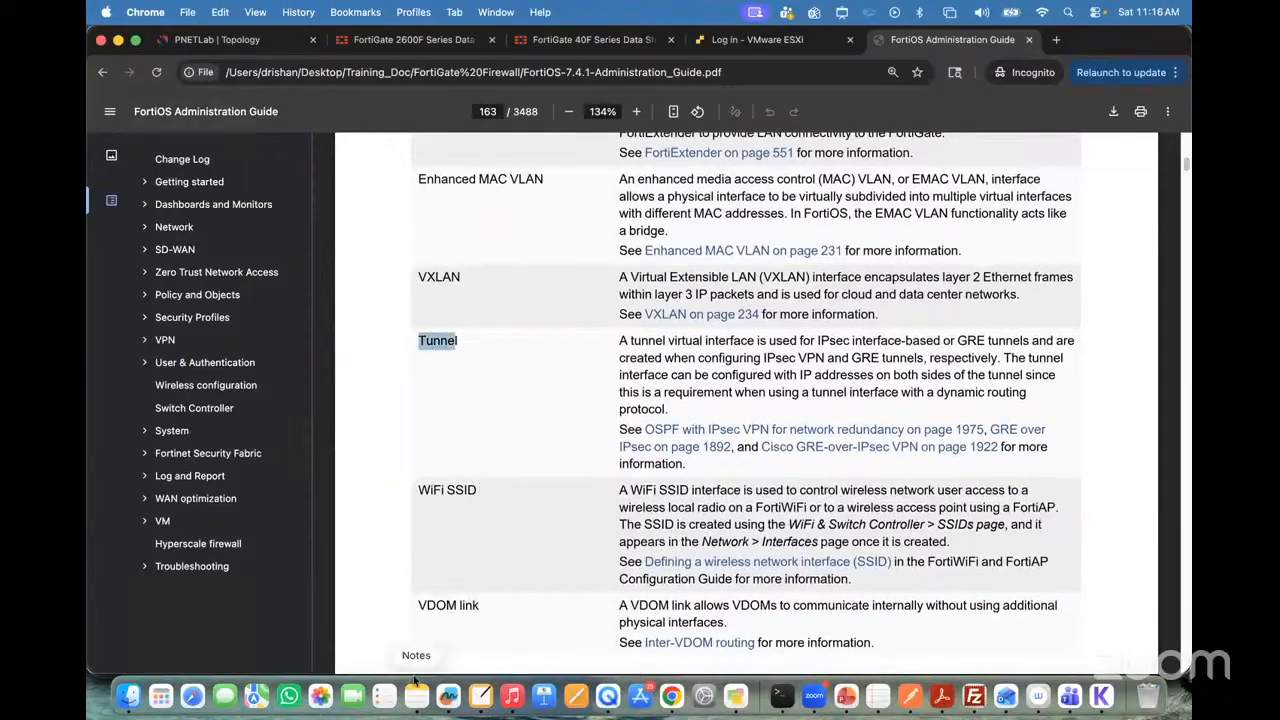
{"action": "left_click_drag", "start_coordinate": [418, 605], "coordinate": [481, 607]}
{"action": "scroll", "coordinate": [567, 442], "scroll_direction": "up", "scroll_amount": 20}
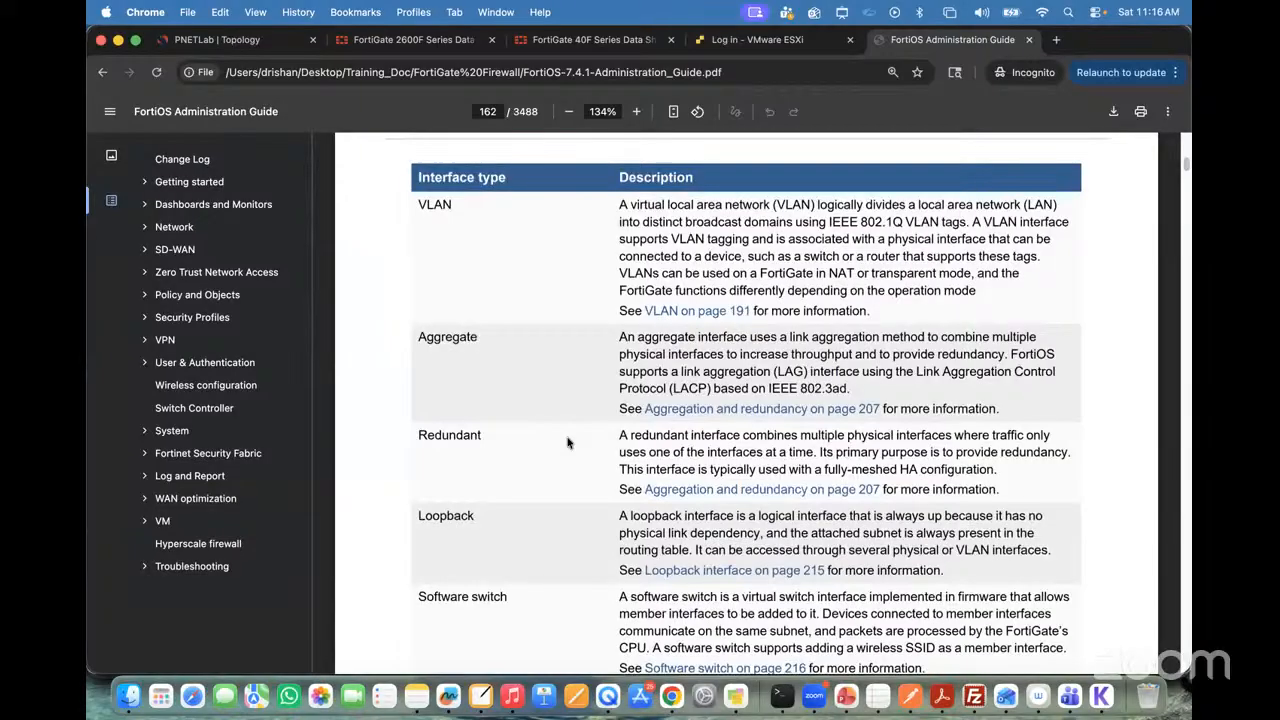
{"action": "scroll", "coordinate": [567, 442], "scroll_direction": "down", "scroll_amount": 1}
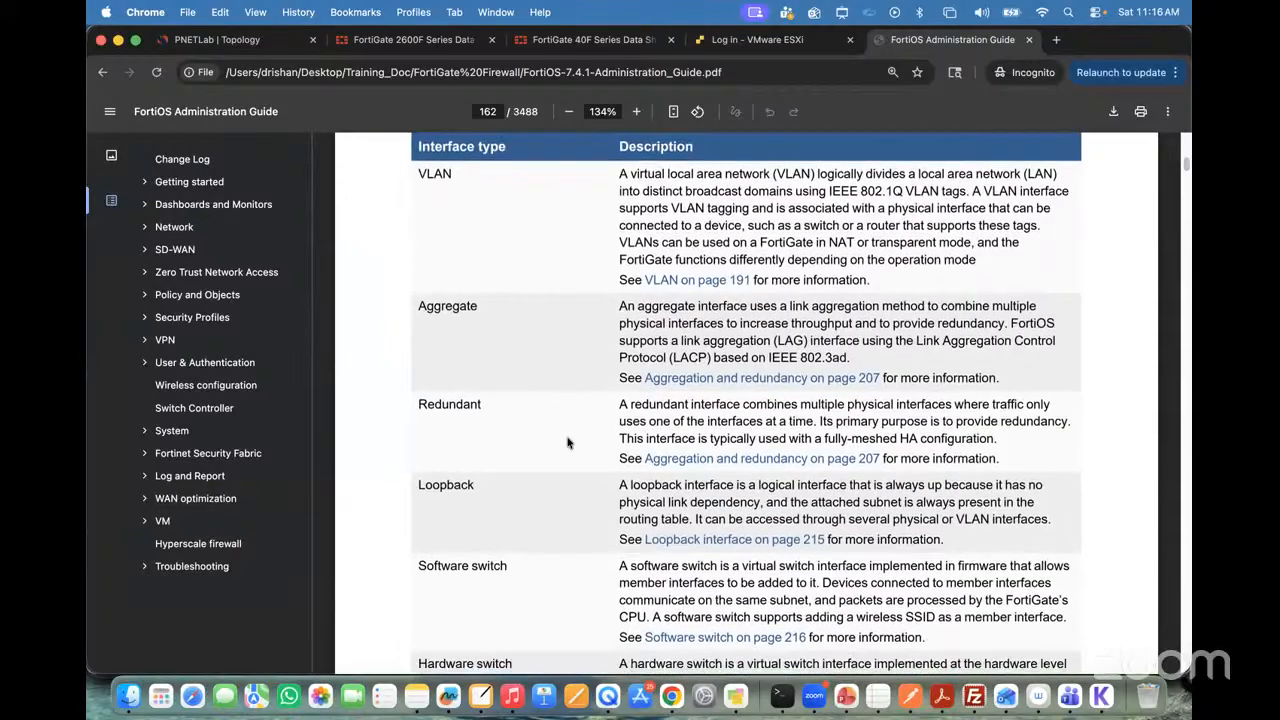
{"action": "scroll", "coordinate": [567, 442], "scroll_direction": "up", "scroll_amount": 4}
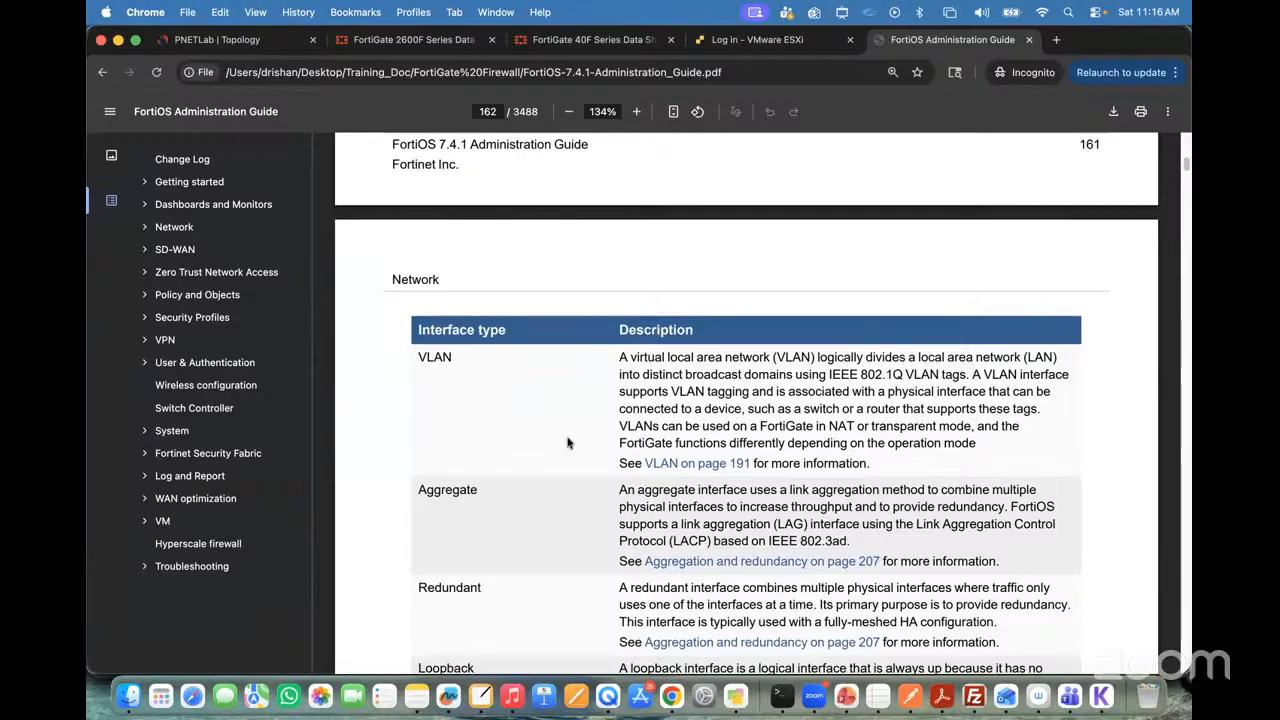
{"action": "scroll", "coordinate": [567, 442], "scroll_direction": "up", "scroll_amount": 5}
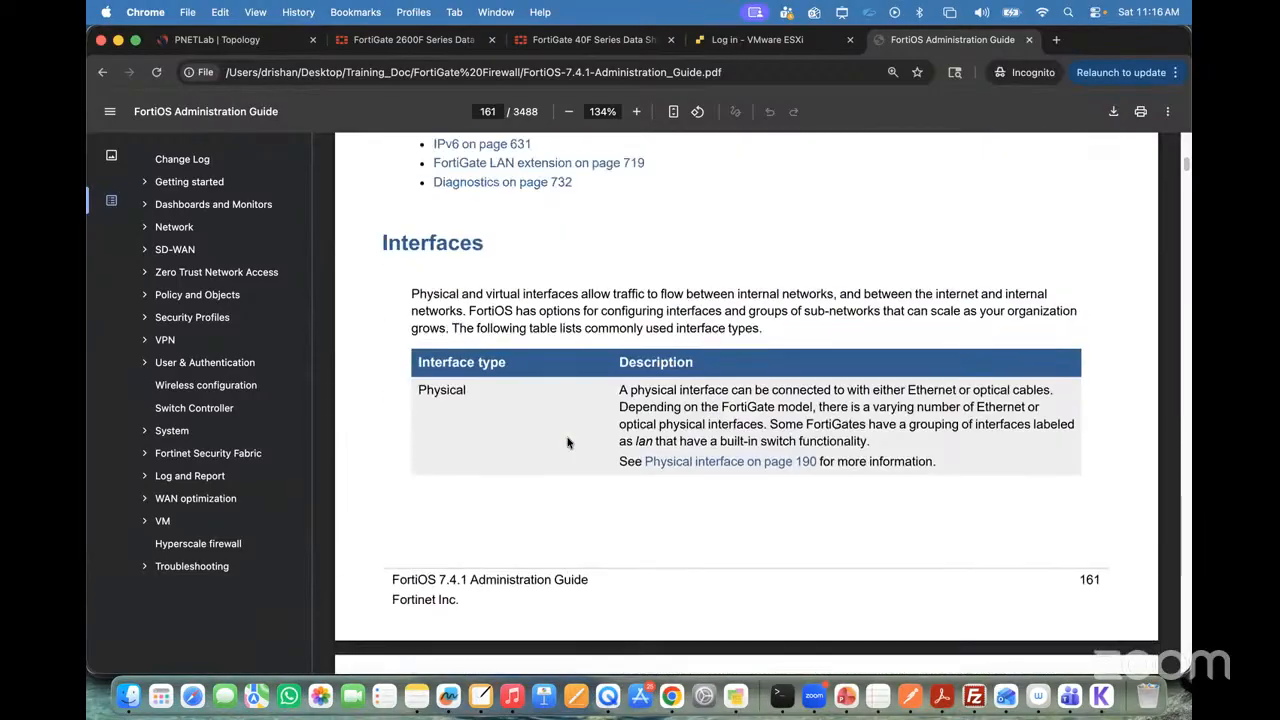
Step: Place the FortiOS Administration Guide tab directly after the PNETLab topology tab
{"action": "left_click", "coordinate": [220, 40]}
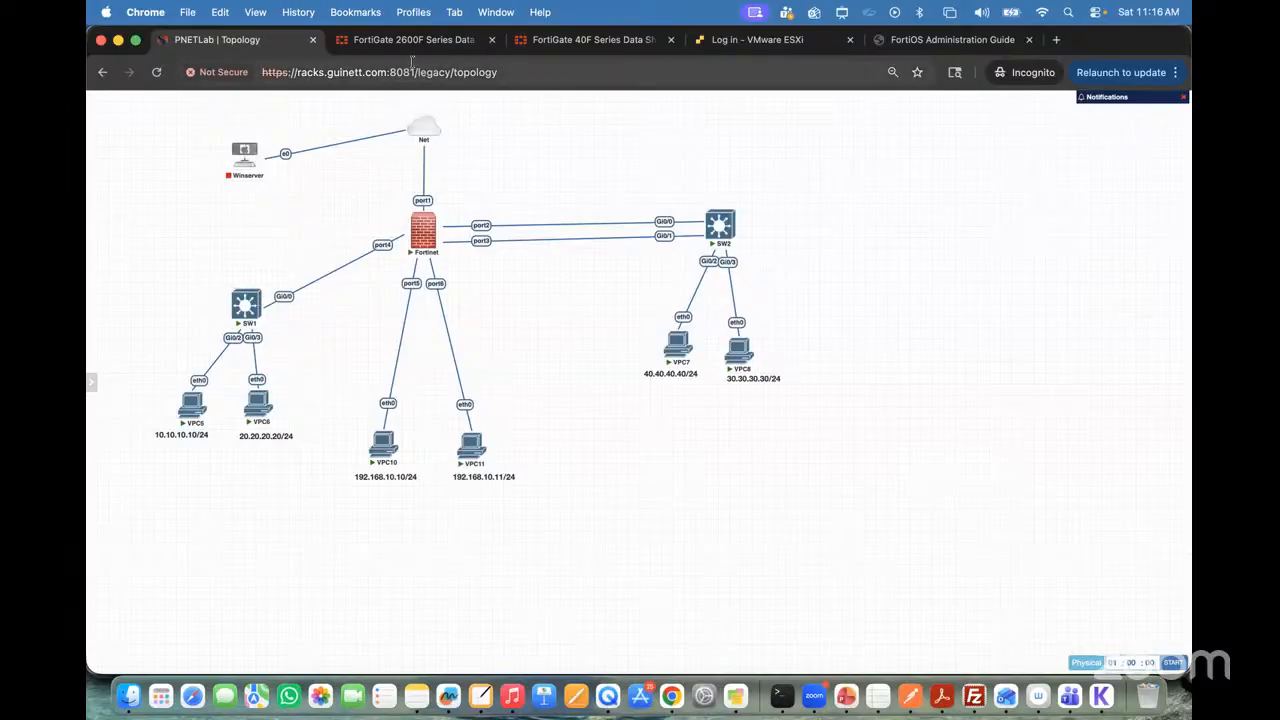
{"action": "left_click_drag", "start_coordinate": [952, 39], "coordinate": [443, 43]}
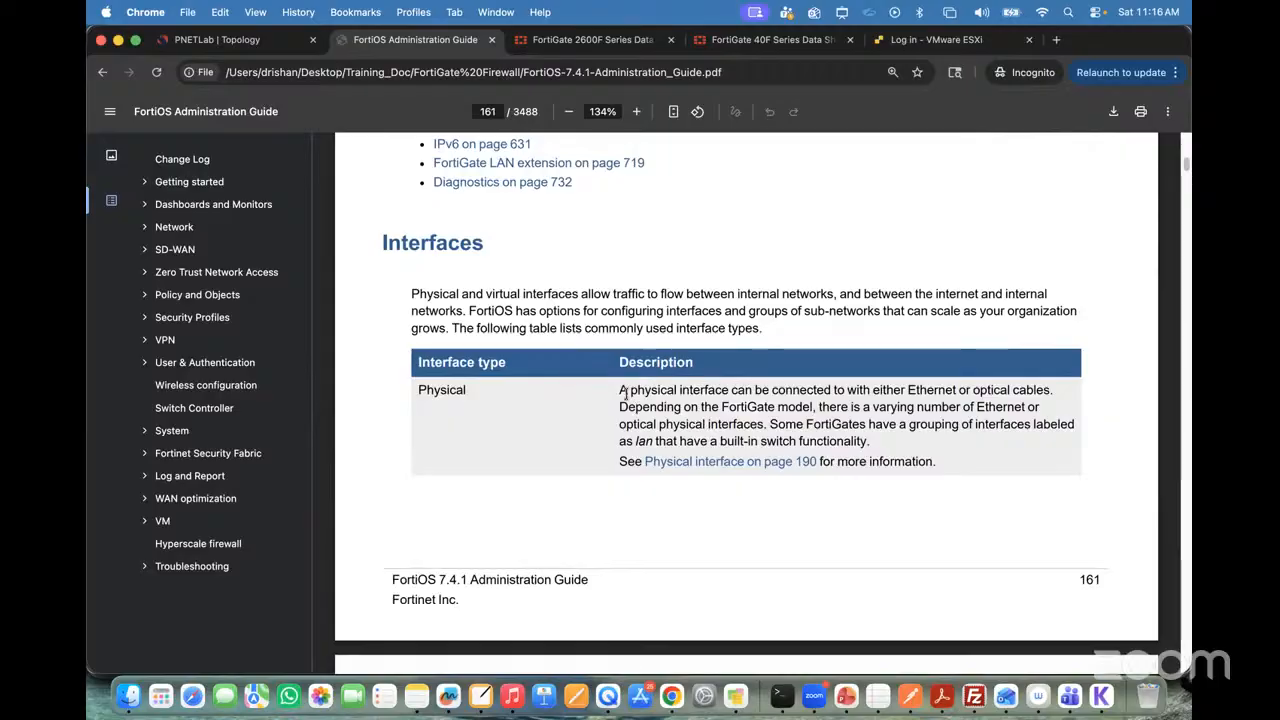
Step: Highlight the Physical interface's sentence on Ethernet or optical cables and check the 2600F data sheet's ports against it
{"action": "left_click_drag", "start_coordinate": [631, 390], "coordinate": [1050, 392]}
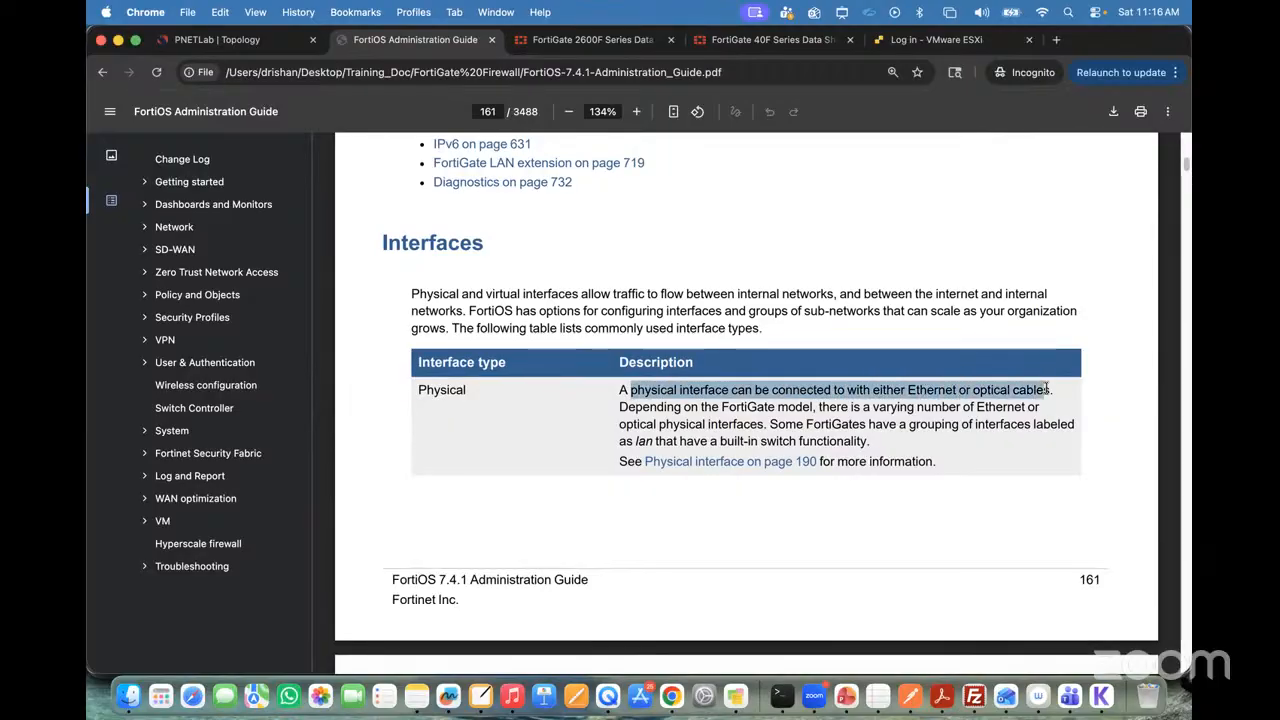
{"action": "left_click", "coordinate": [572, 42]}
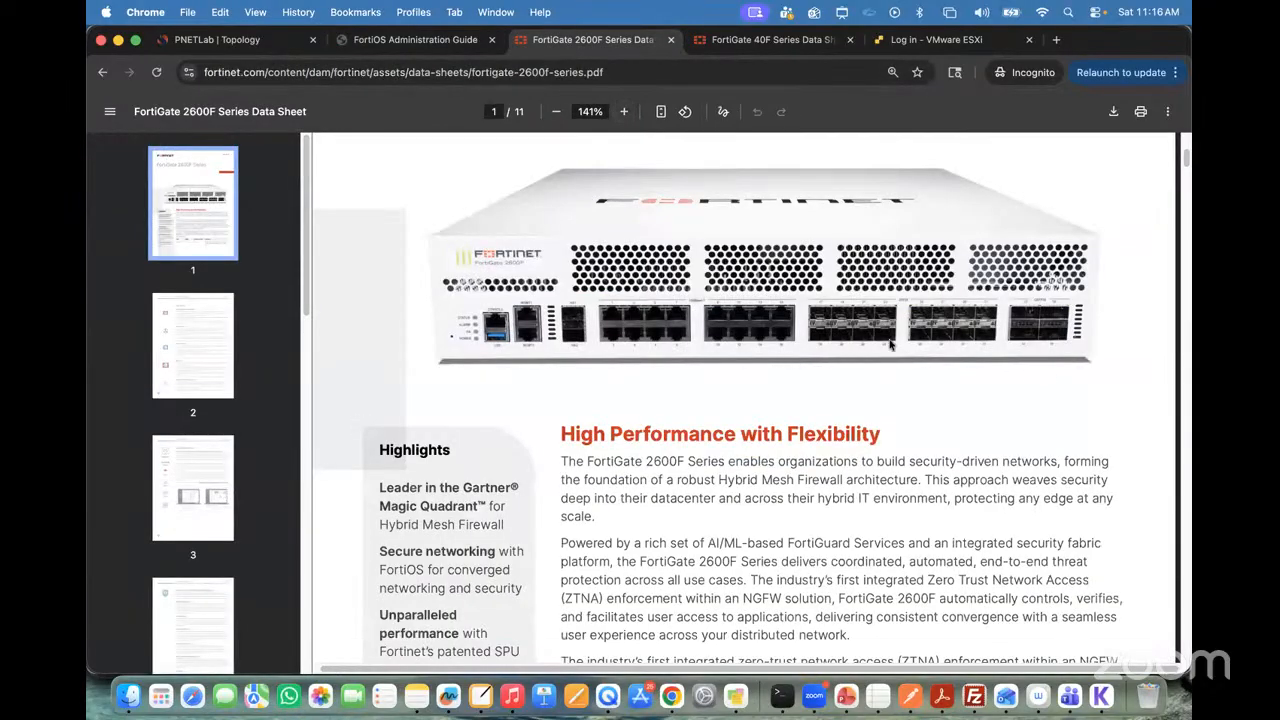
{"action": "left_click", "coordinate": [400, 38]}
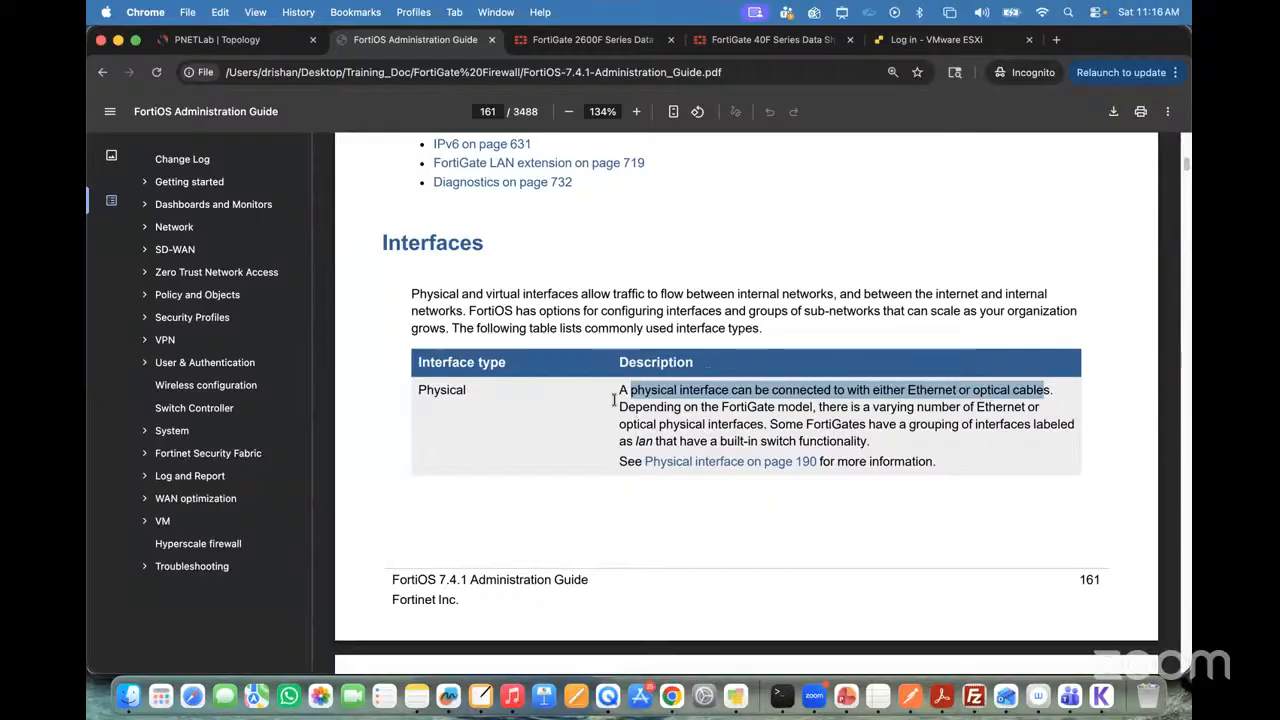
Step: Highlight the Physical description's "Depending on the FortiGate model" wording and check the 40F data sheet's ports against it
{"action": "left_click_drag", "start_coordinate": [617, 405], "coordinate": [803, 404]}
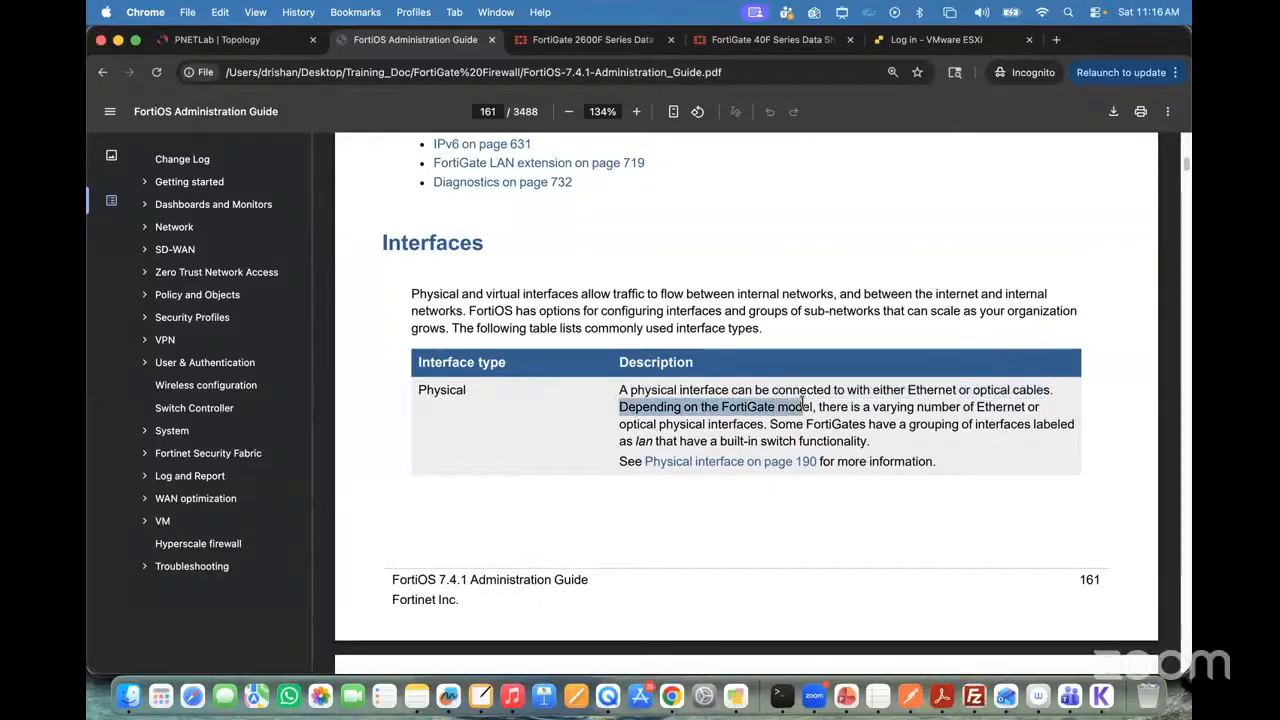
{"action": "left_click", "coordinate": [762, 40]}
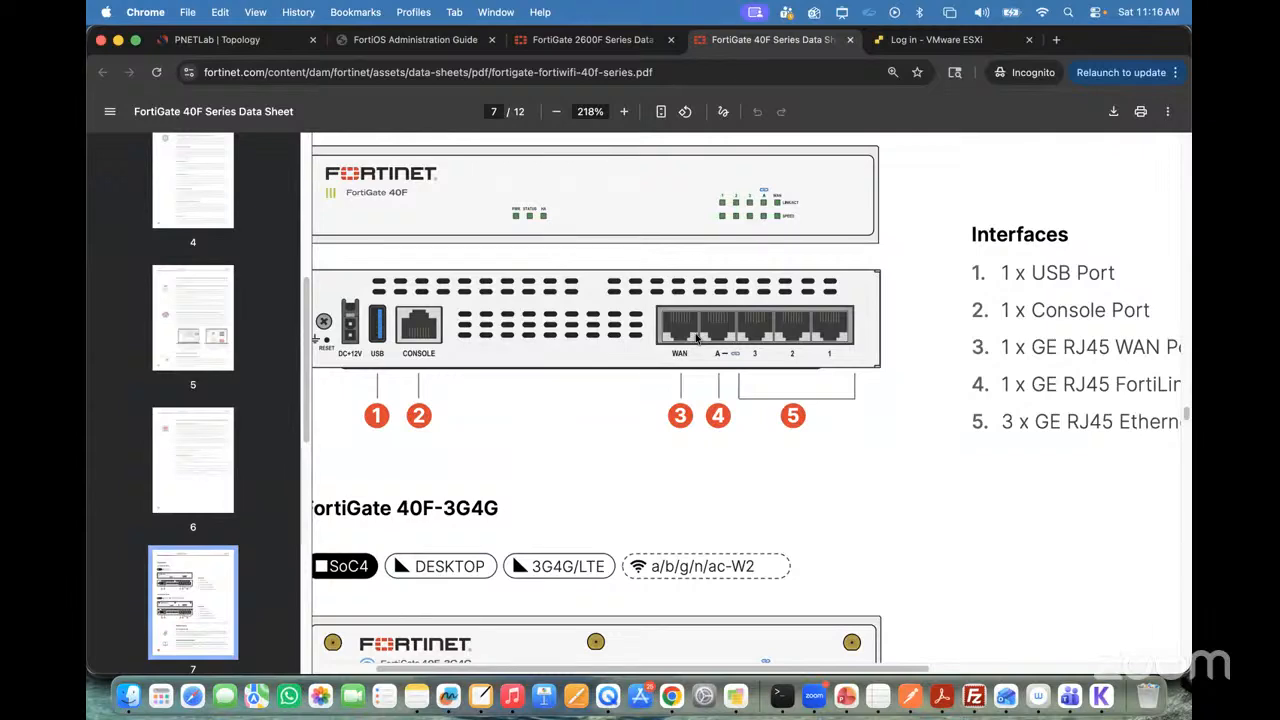
{"action": "left_click", "coordinate": [425, 41]}
{"action": "left_click", "coordinate": [823, 401]}
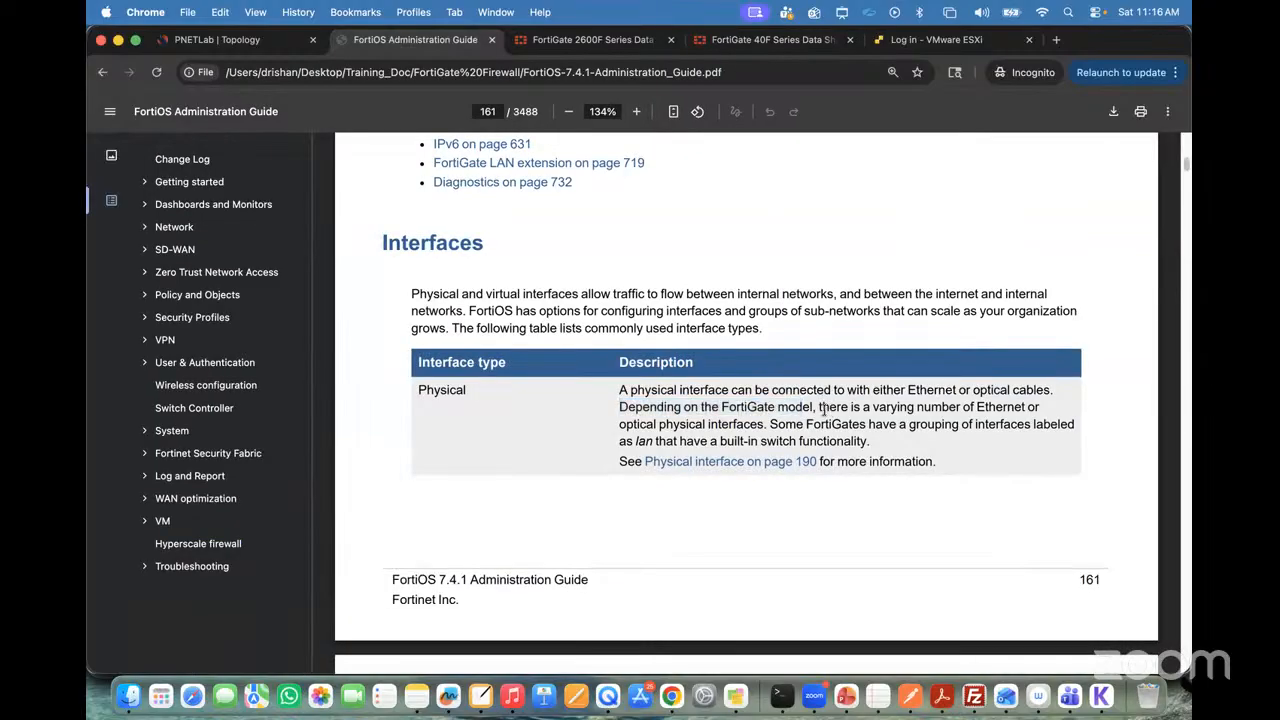
Step: Highlight the wording on the varying number of physical interfaces and on their grouping, and glance at the PNETLab topology
{"action": "left_click_drag", "start_coordinate": [818, 408], "coordinate": [797, 425]}
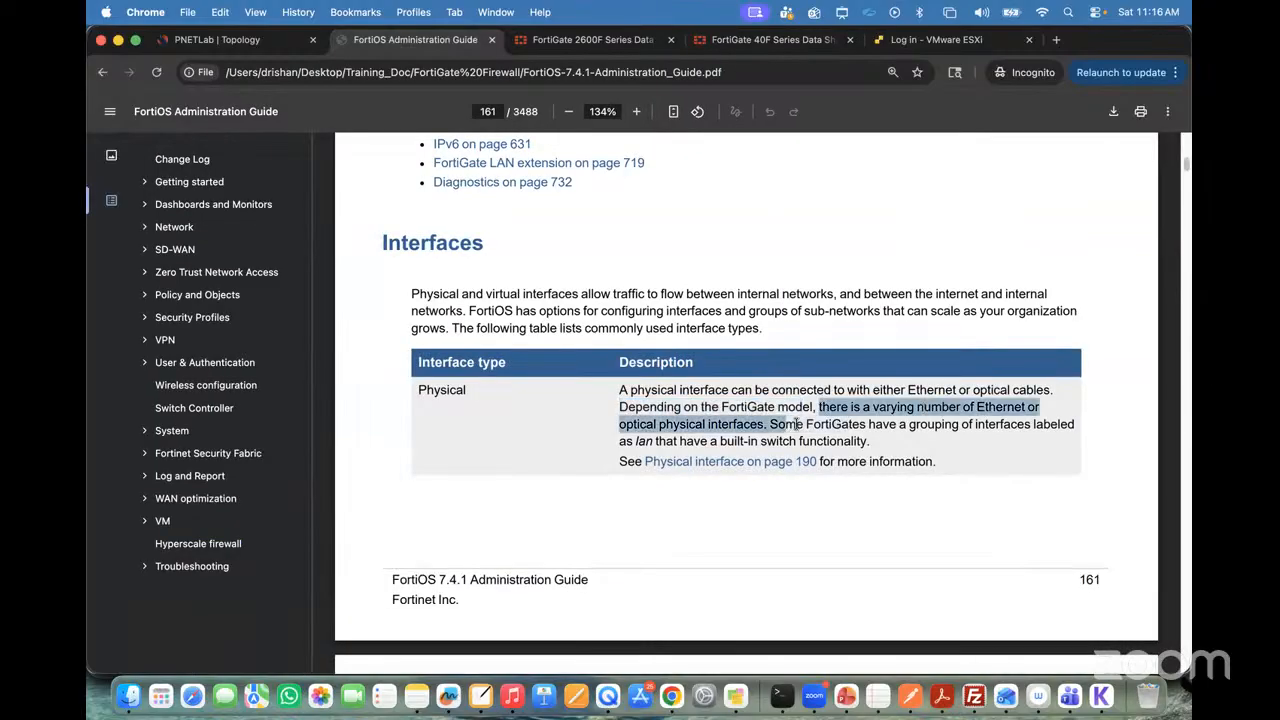
{"action": "left_click", "coordinate": [958, 427]}
{"action": "left_click_drag", "start_coordinate": [884, 416], "coordinate": [868, 424]}
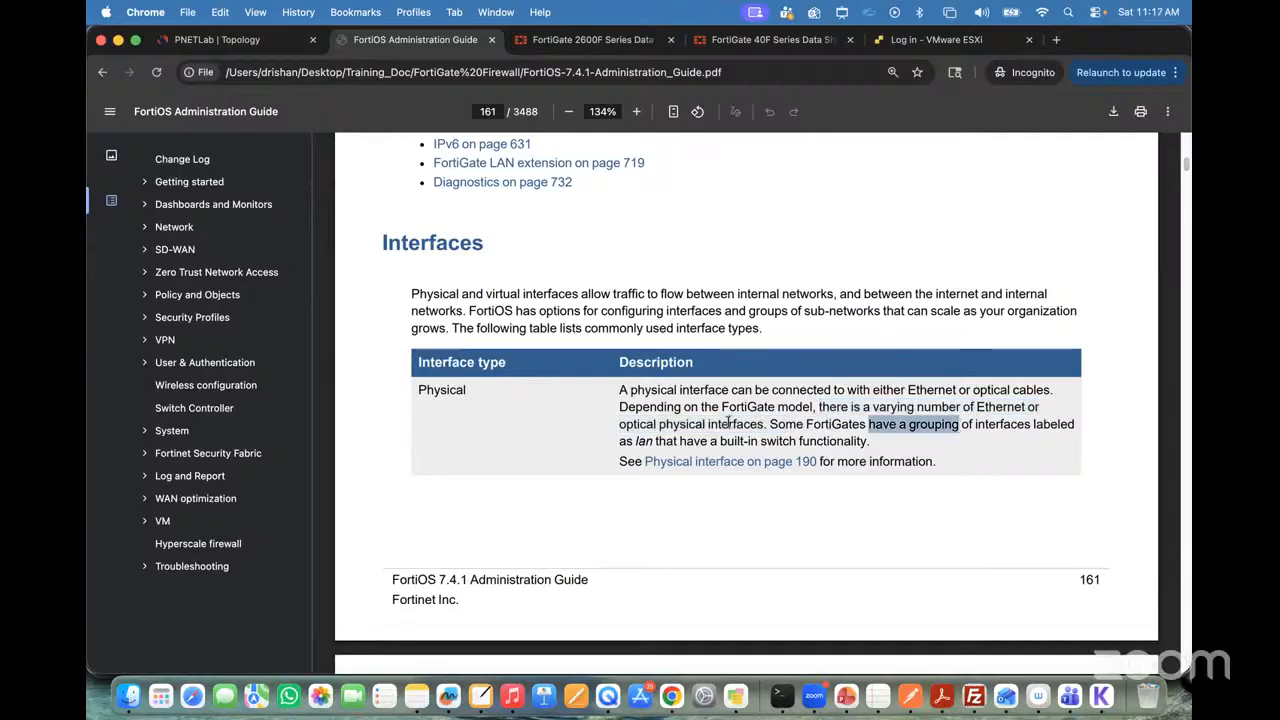
{"action": "scroll", "coordinate": [730, 420], "scroll_direction": "down", "scroll_amount": 1}
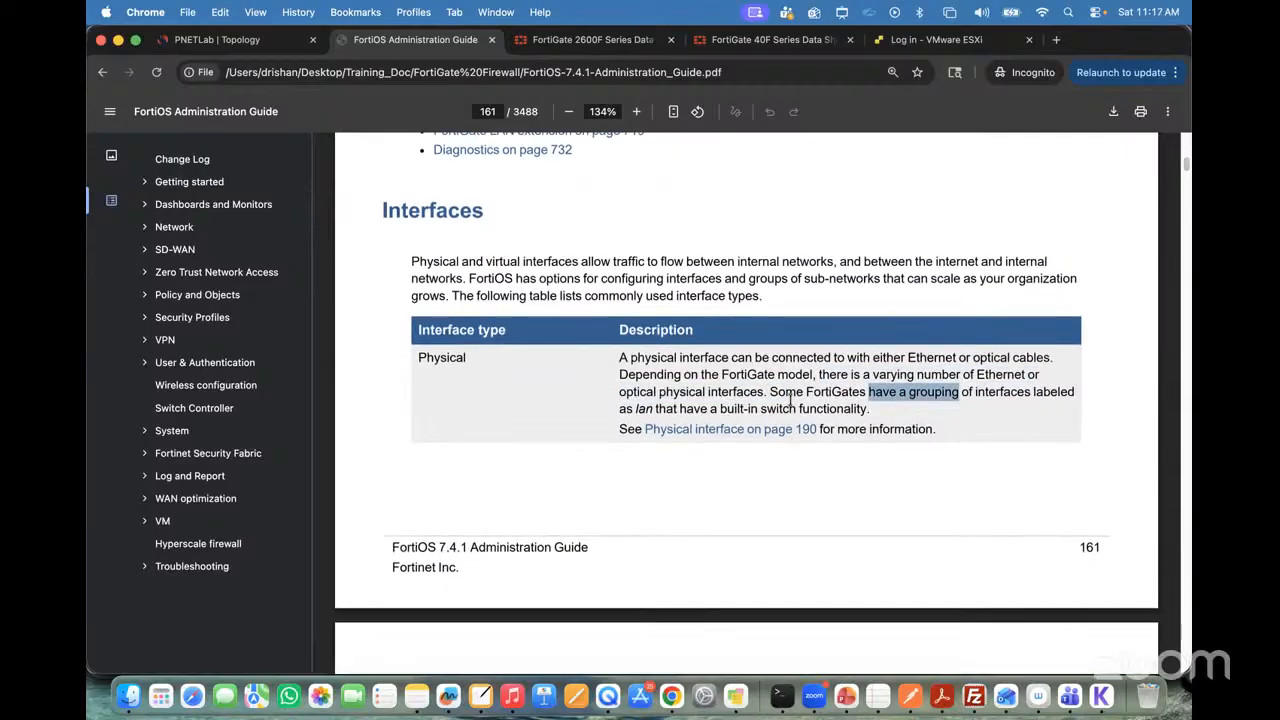
{"action": "scroll", "coordinate": [790, 400], "scroll_direction": "down", "scroll_amount": 4}
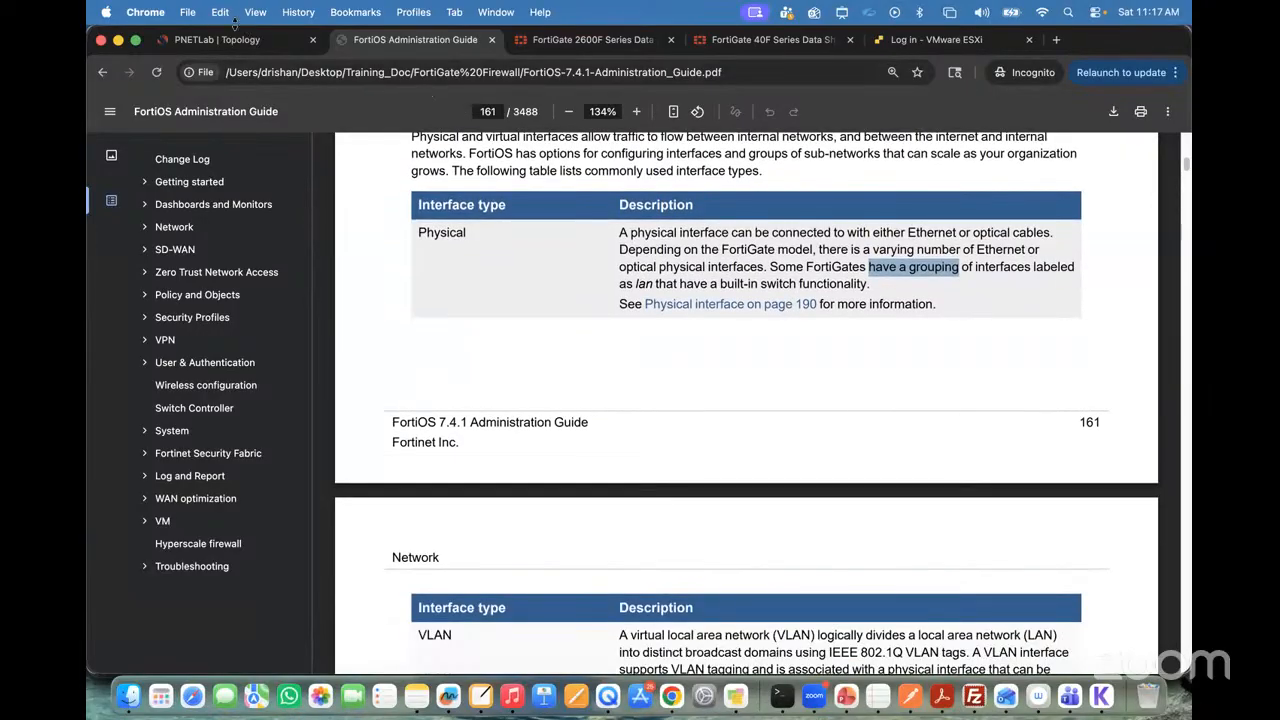
{"action": "left_click", "coordinate": [237, 43]}
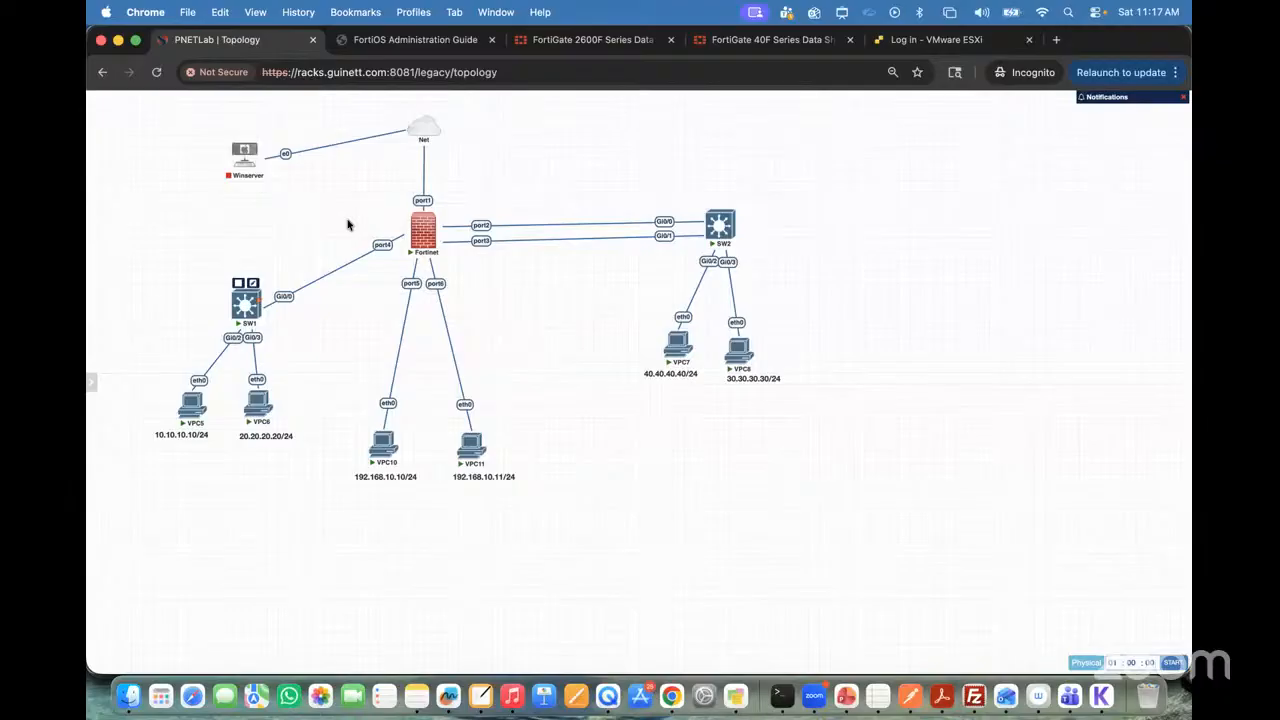
{"action": "left_click", "coordinate": [426, 42]}
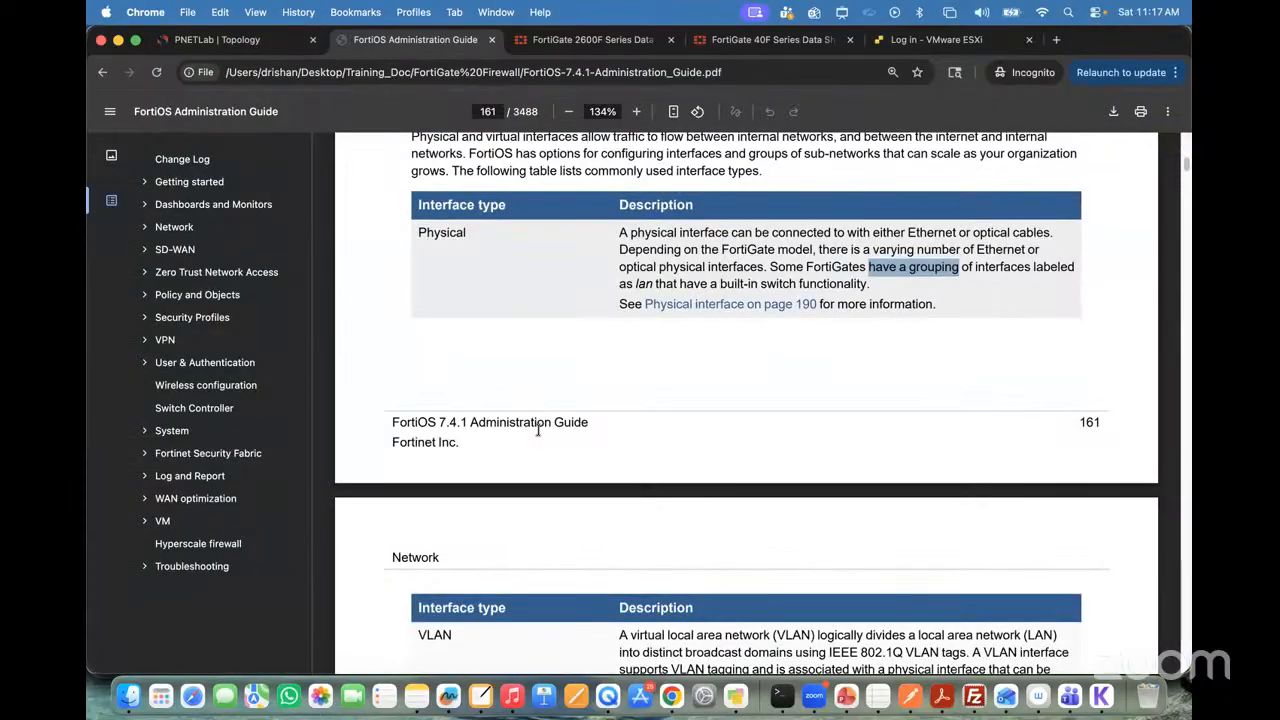
Step: Highlight the VLAN description's wording on IEEE 802.1Q VLAN tags and distinct broadcast domains on page 162
{"action": "scroll", "coordinate": [538, 430], "scroll_direction": "down", "scroll_amount": 3}
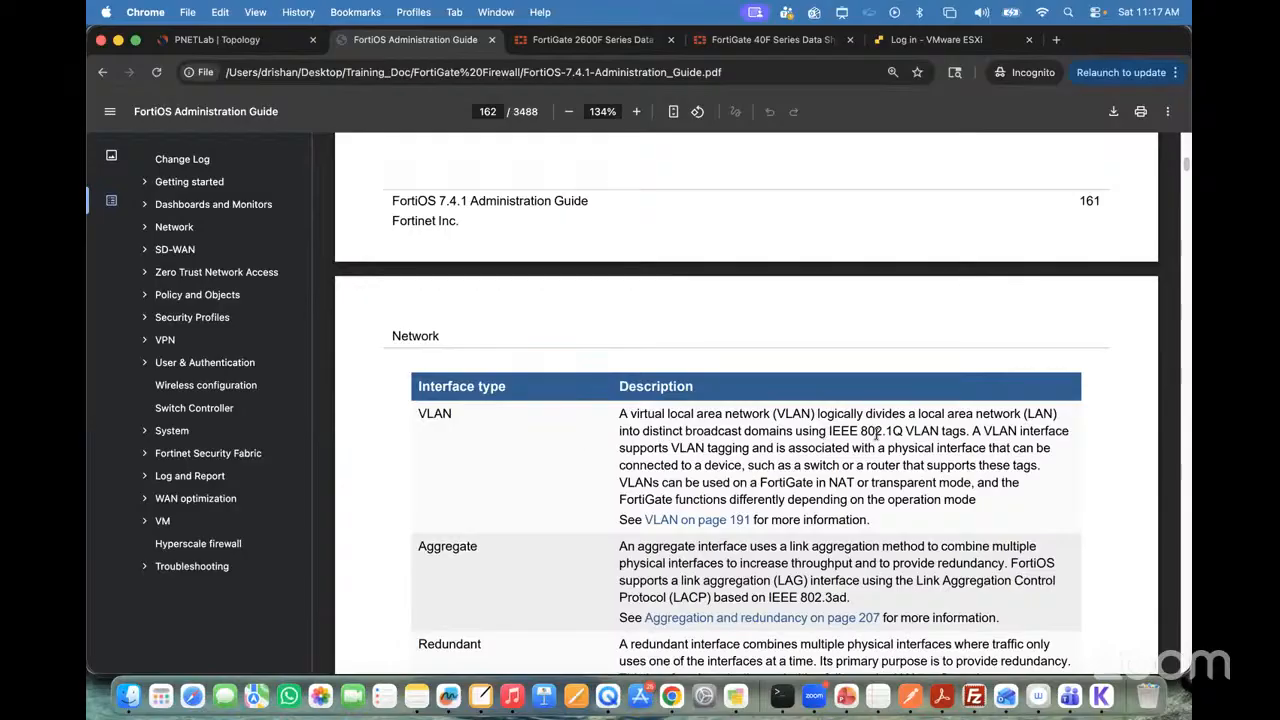
{"action": "left_click_drag", "start_coordinate": [829, 432], "coordinate": [973, 429]}
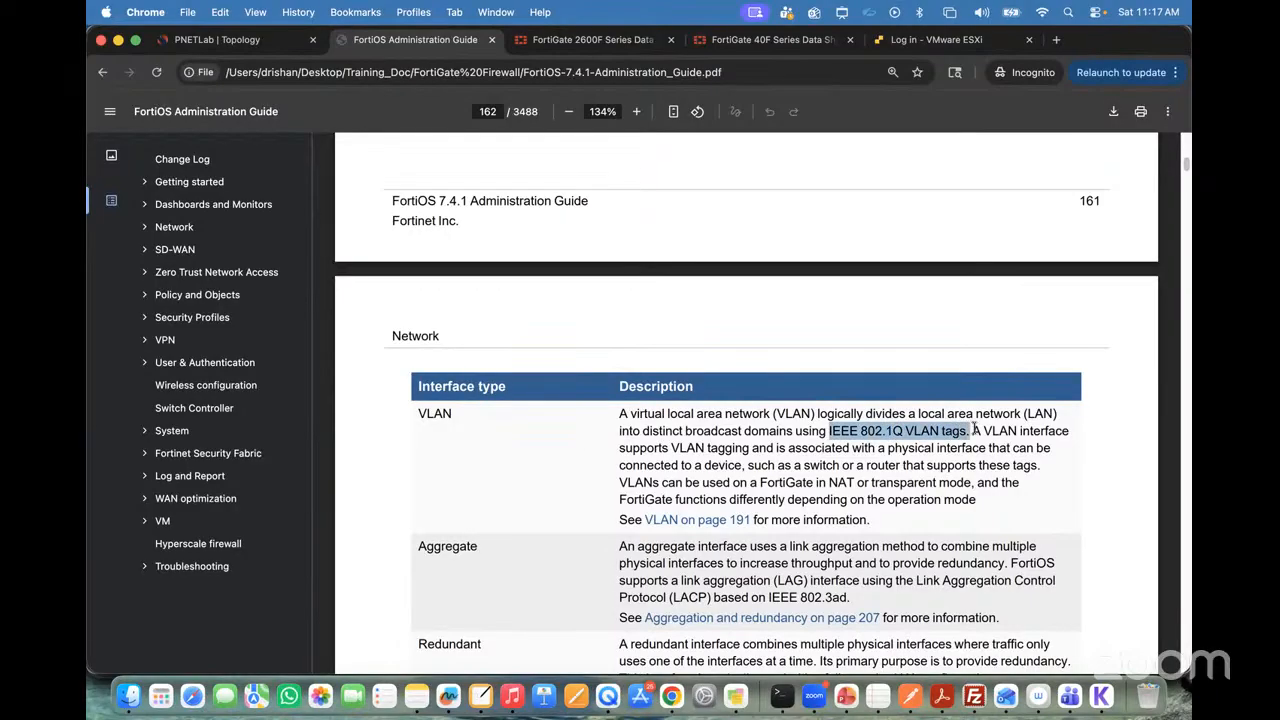
{"action": "left_click", "coordinate": [714, 421]}
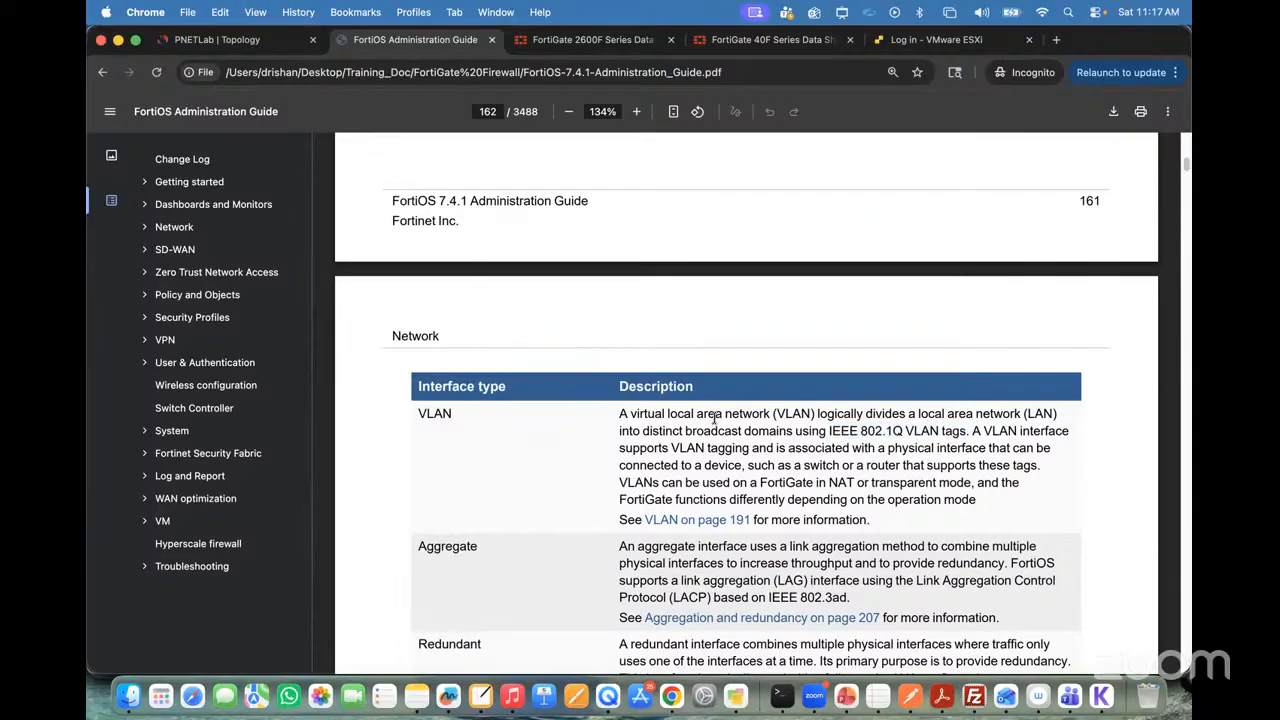
{"action": "left_click_drag", "start_coordinate": [715, 414], "coordinate": [981, 432]}
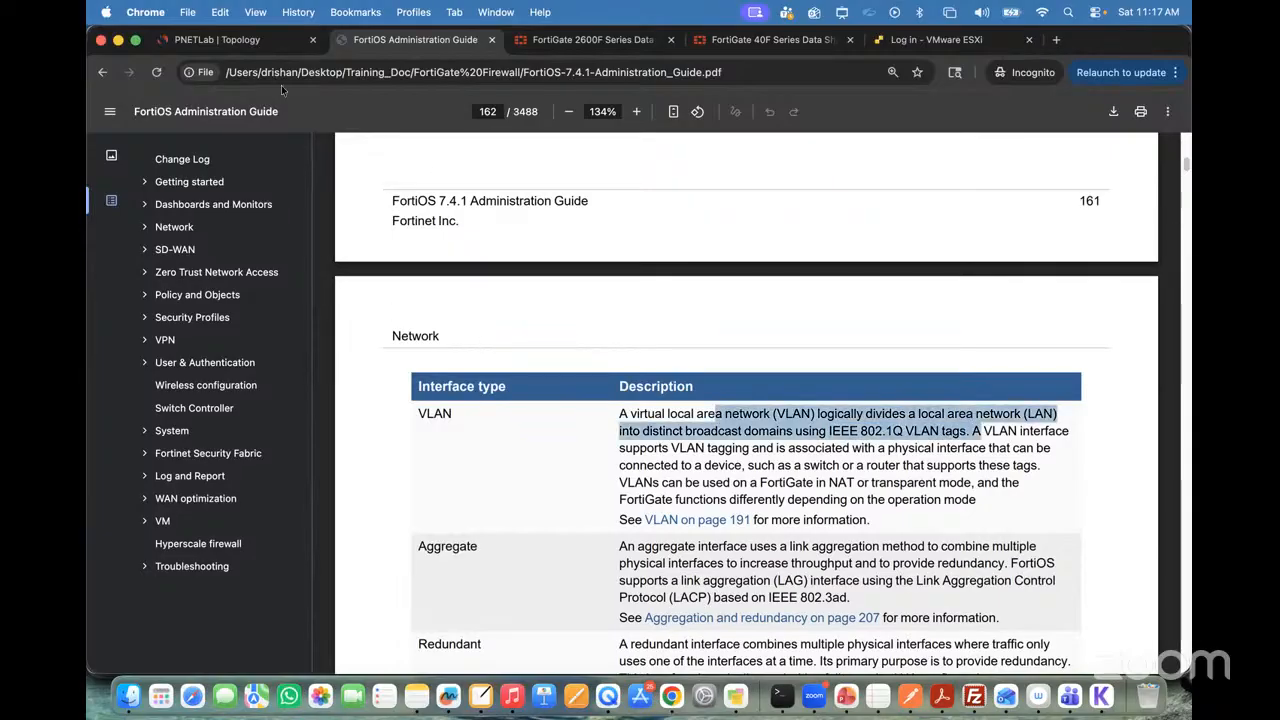
Step: Open the Fortinet firewall's console from the PNETLab topology and bring up its login prompt
{"action": "left_click", "coordinate": [220, 36]}
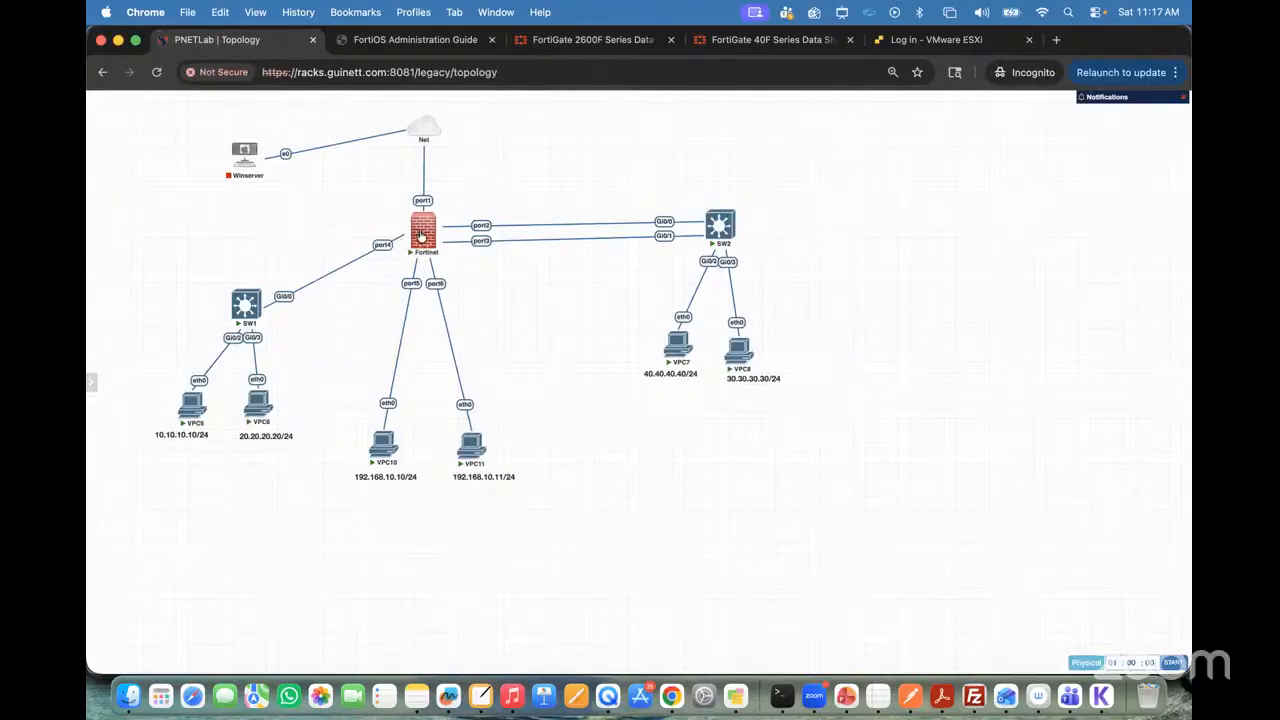
{"action": "mouse_move", "coordinate": [424, 243]}
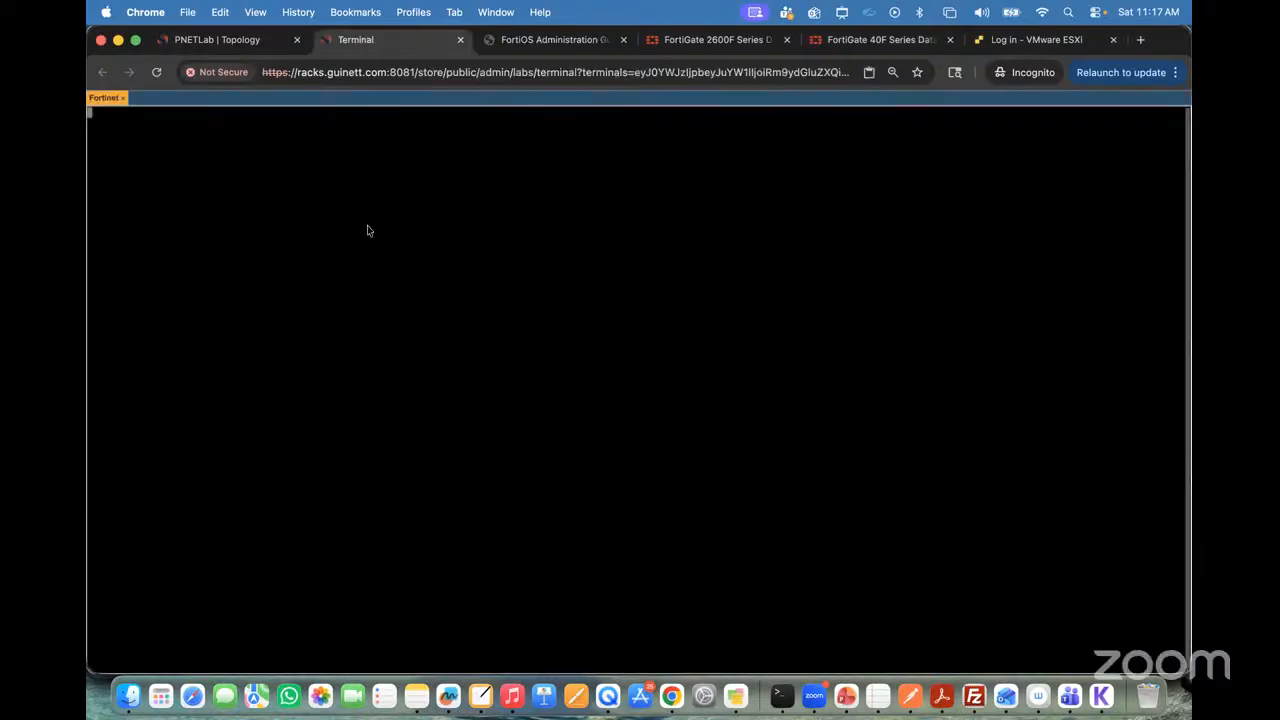
{"action": "key", "text": "Return"}
{"action": "key", "text": "Return"}
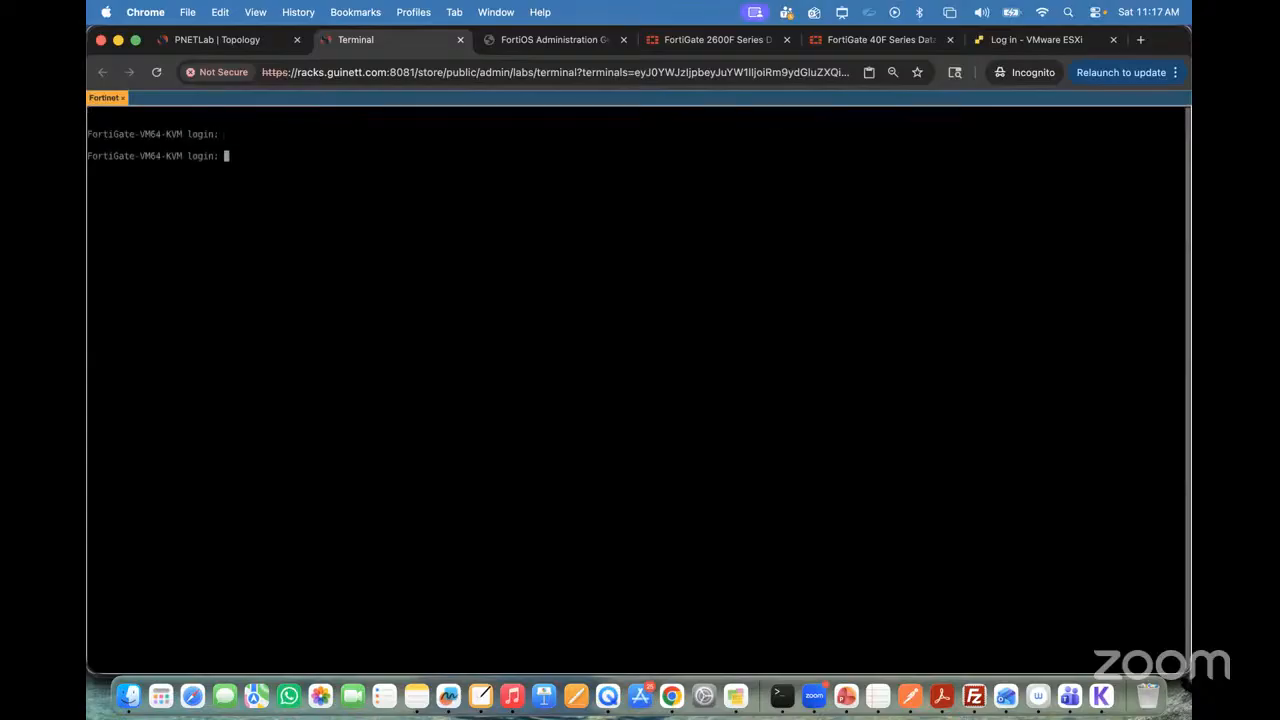
Step: Enlarge the font size in the Fortinet console's display settings and return to the terminal
{"action": "key", "text": "ctrl+alt+shift"}
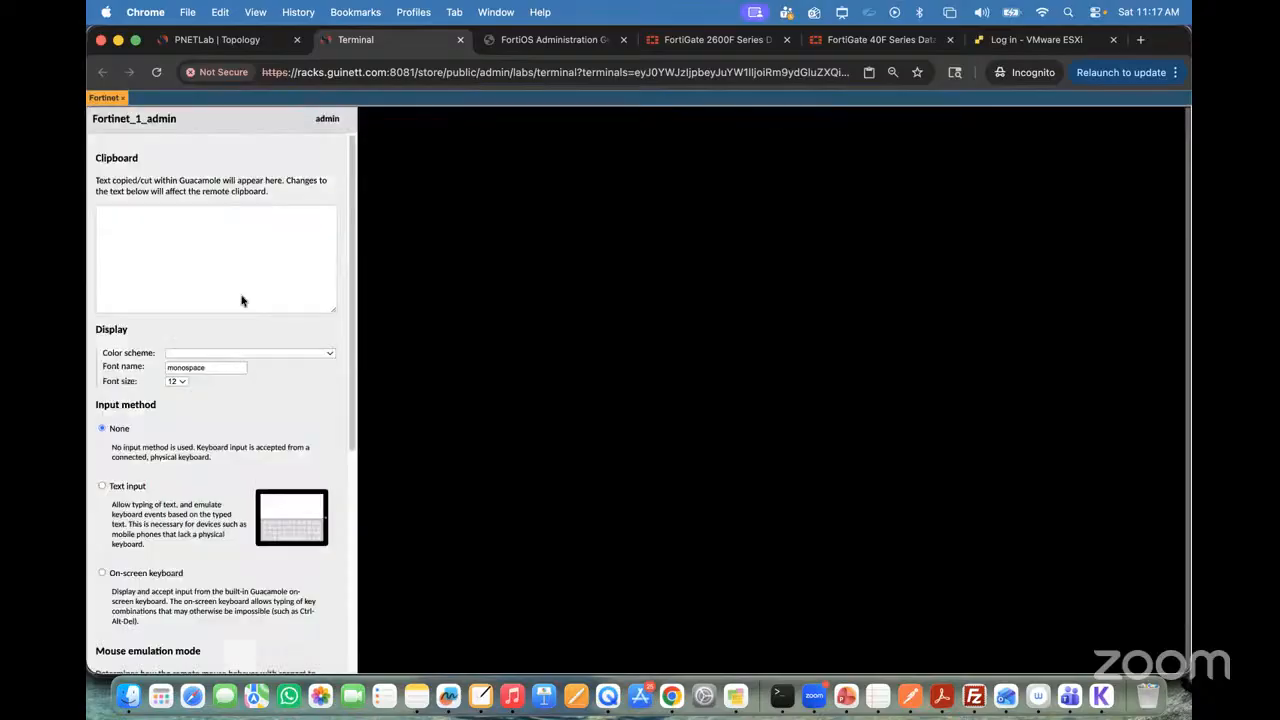
{"action": "left_click", "coordinate": [177, 381]}
{"action": "left_click", "coordinate": [185, 423]}
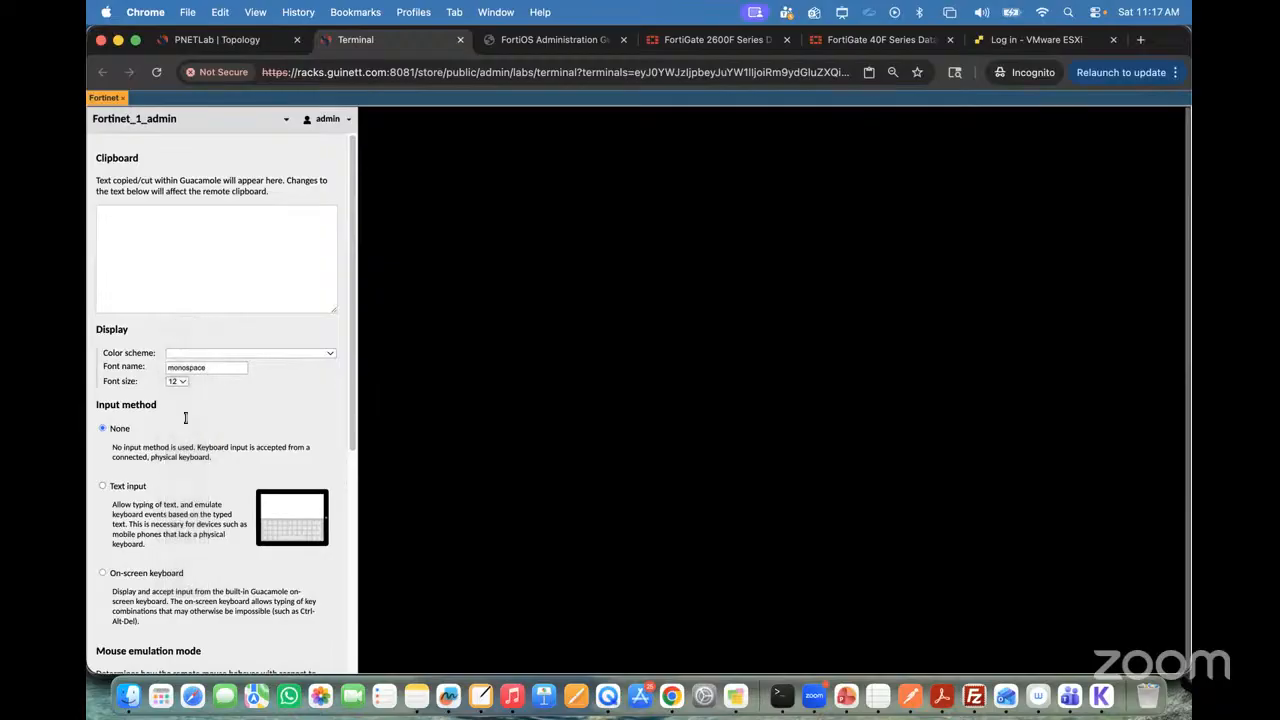
{"action": "key", "text": "ctrl+alt+shift"}
Step: Log in to the FortiGate console as admin, then enter and confirm a new account password
{"action": "type", "text": "admin"}
{"action": "key", "text": "Return"}
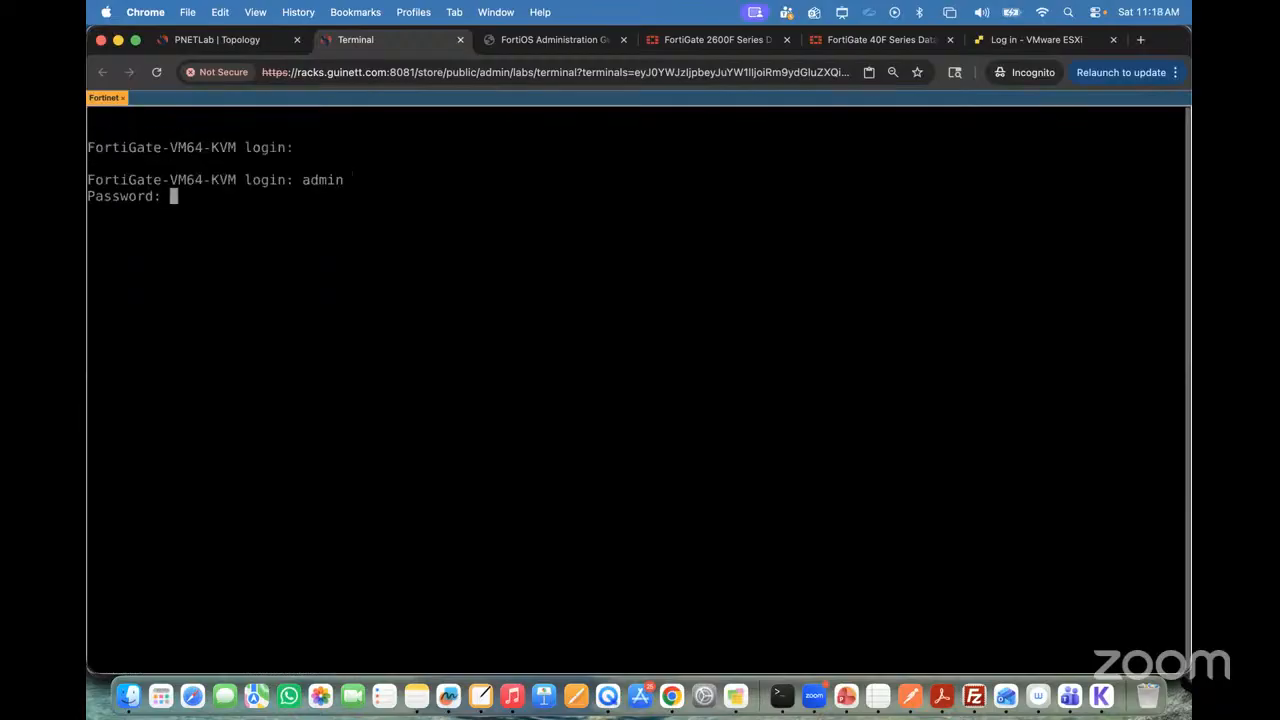
{"action": "key", "text": "Return"}
{"action": "key", "text": "Return"}
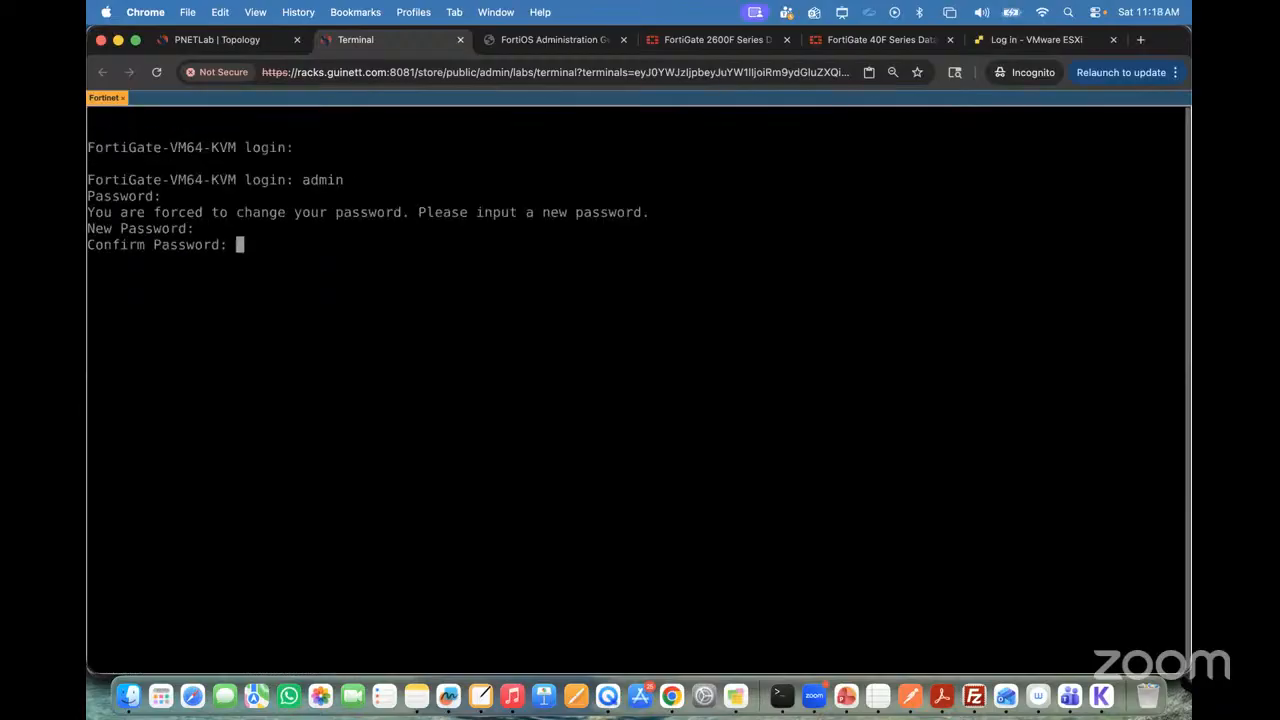
{"action": "key", "text": "Return"}
{"action": "key", "text": "Return"}
{"action": "key", "text": "Return"}
{"action": "key", "text": "Return"}
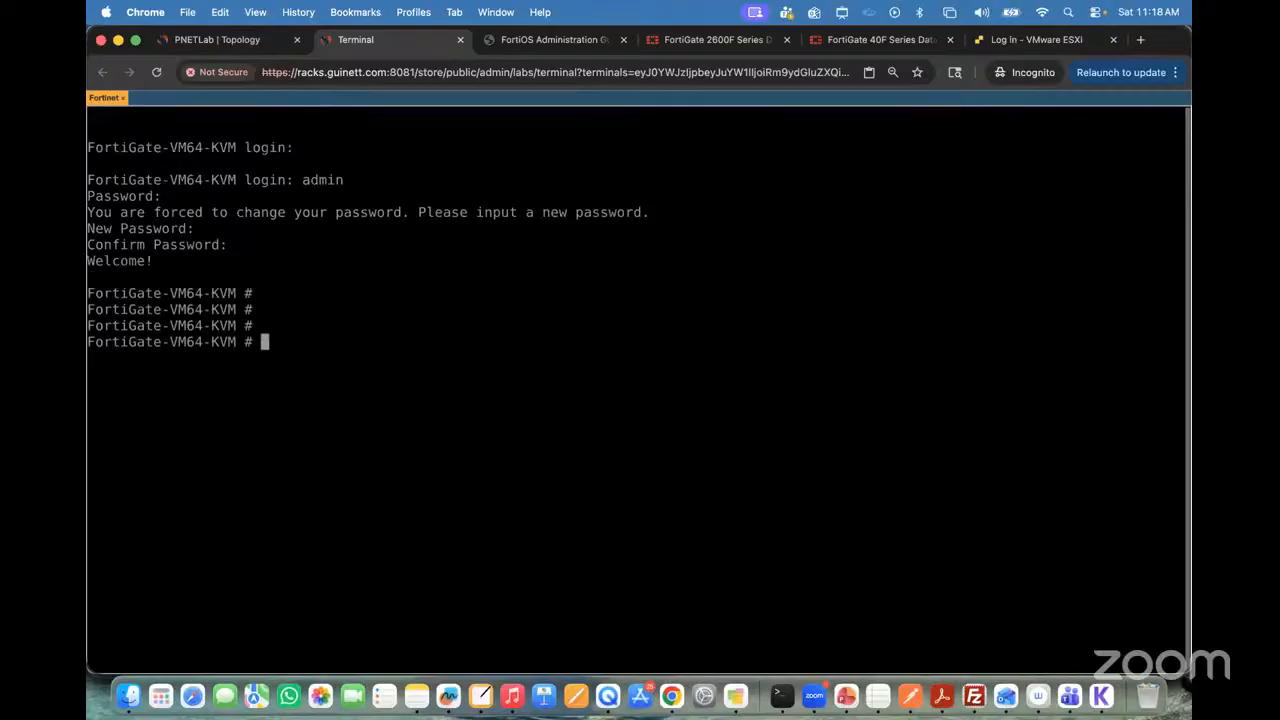
Step: Check the firewall's port1 link in the topology and list the FortiGate's interfaces with "show system interface ?"
{"action": "left_click", "coordinate": [219, 41]}
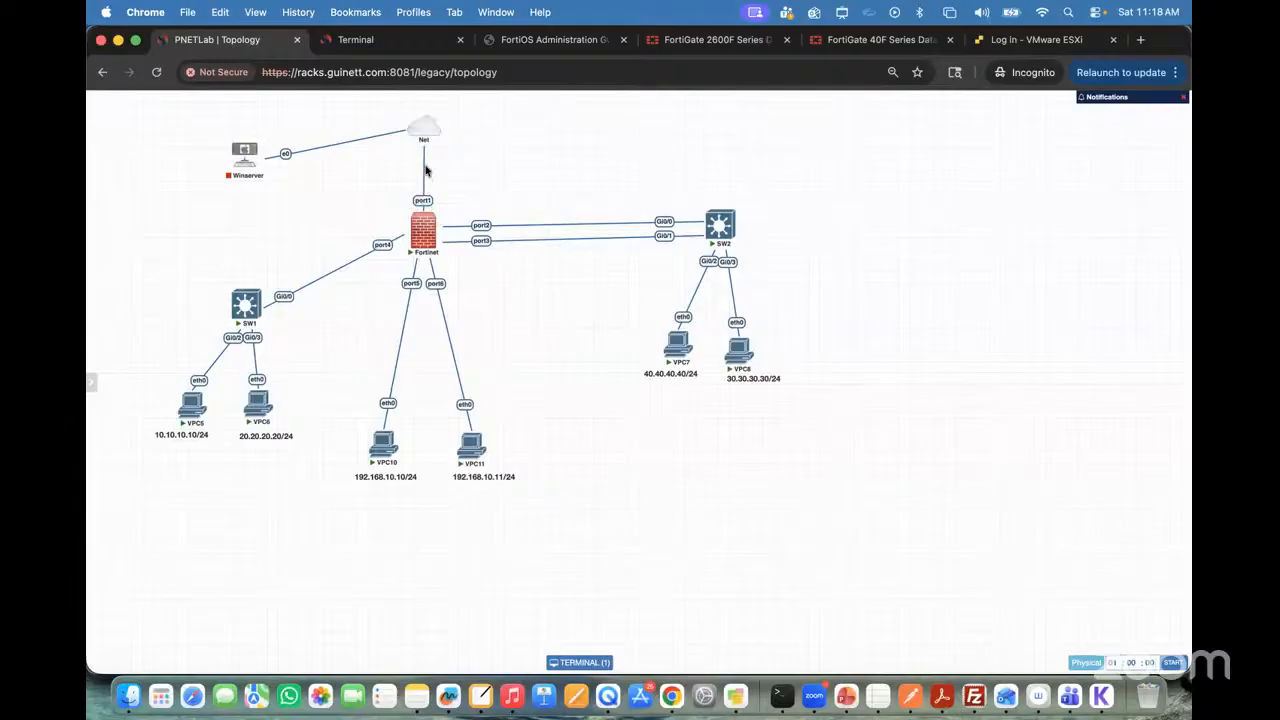
{"action": "mouse_move", "coordinate": [426, 132]}
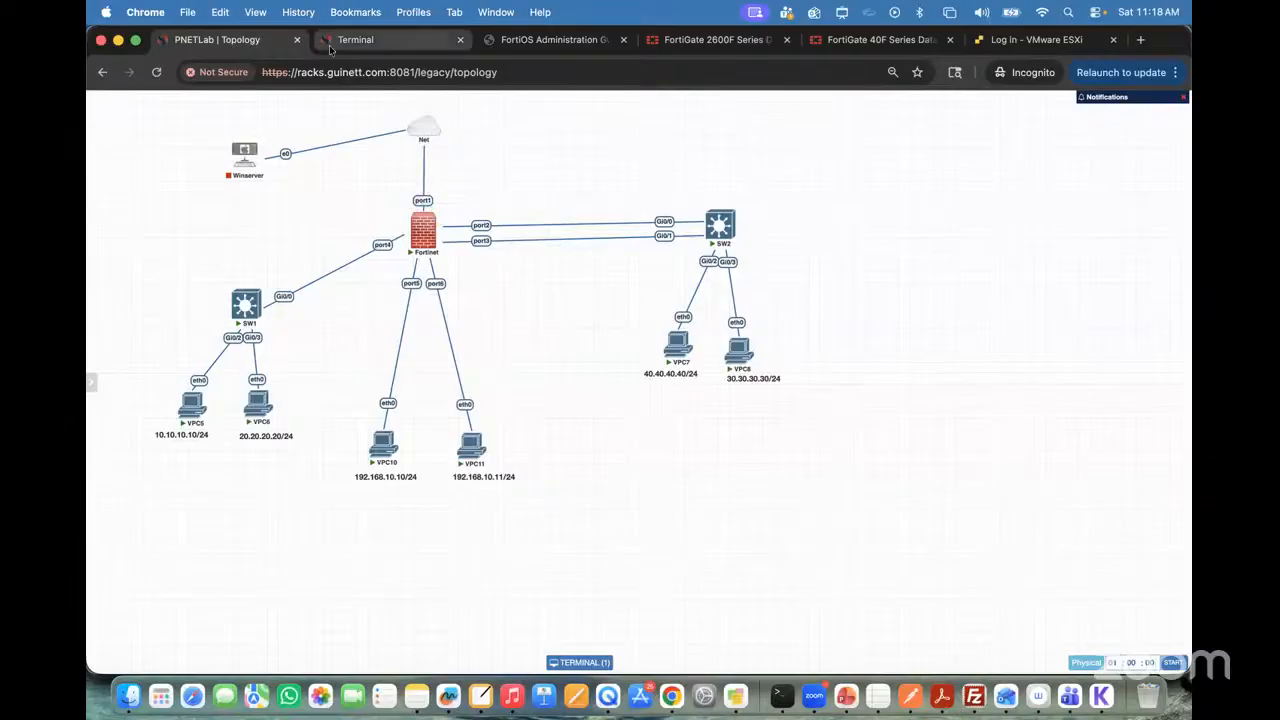
{"action": "left_click", "coordinate": [365, 47]}
{"action": "type", "text": "shw"}
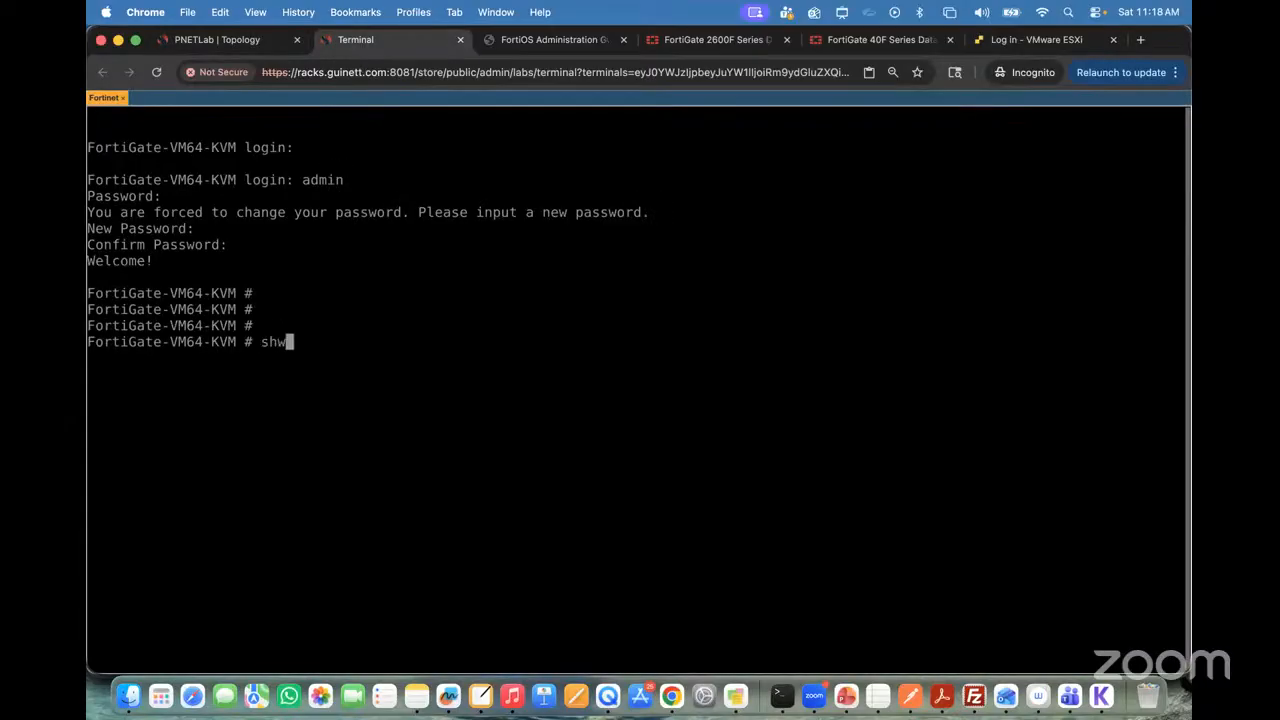
{"action": "key", "text": "BackSpace"}
{"action": "type", "text": "ow system interface "}
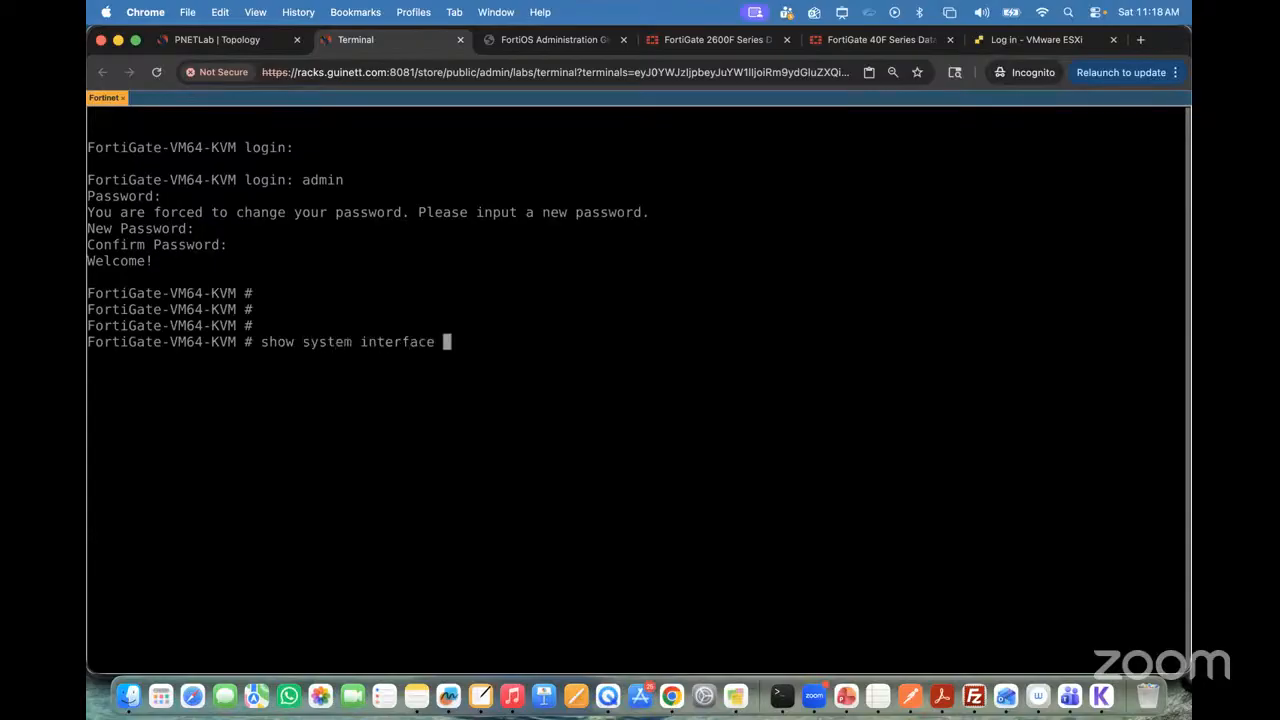
{"action": "type", "text": "?"}
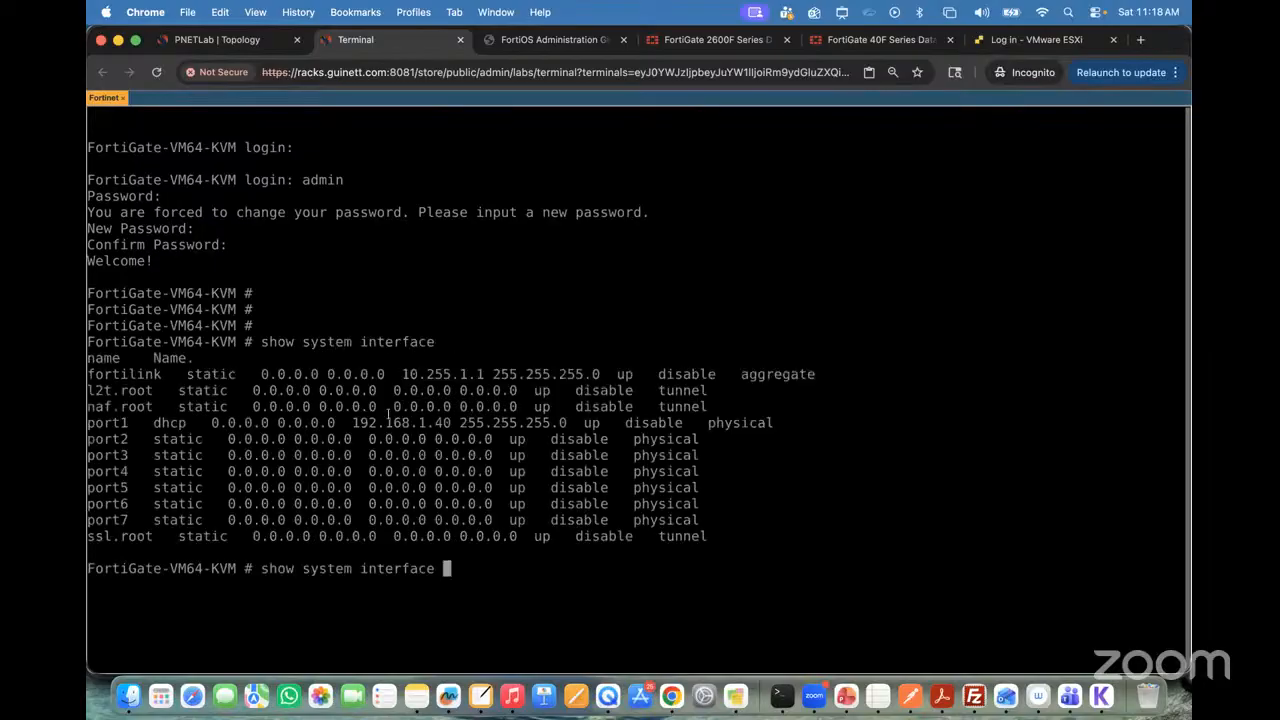
Step: Open port1's address 192.168.1.40 in the VMware ESXi tab and place that tab directly after the Terminal tab
{"action": "left_click_drag", "start_coordinate": [354, 422], "coordinate": [450, 422]}
{"action": "key", "text": "super+c"}
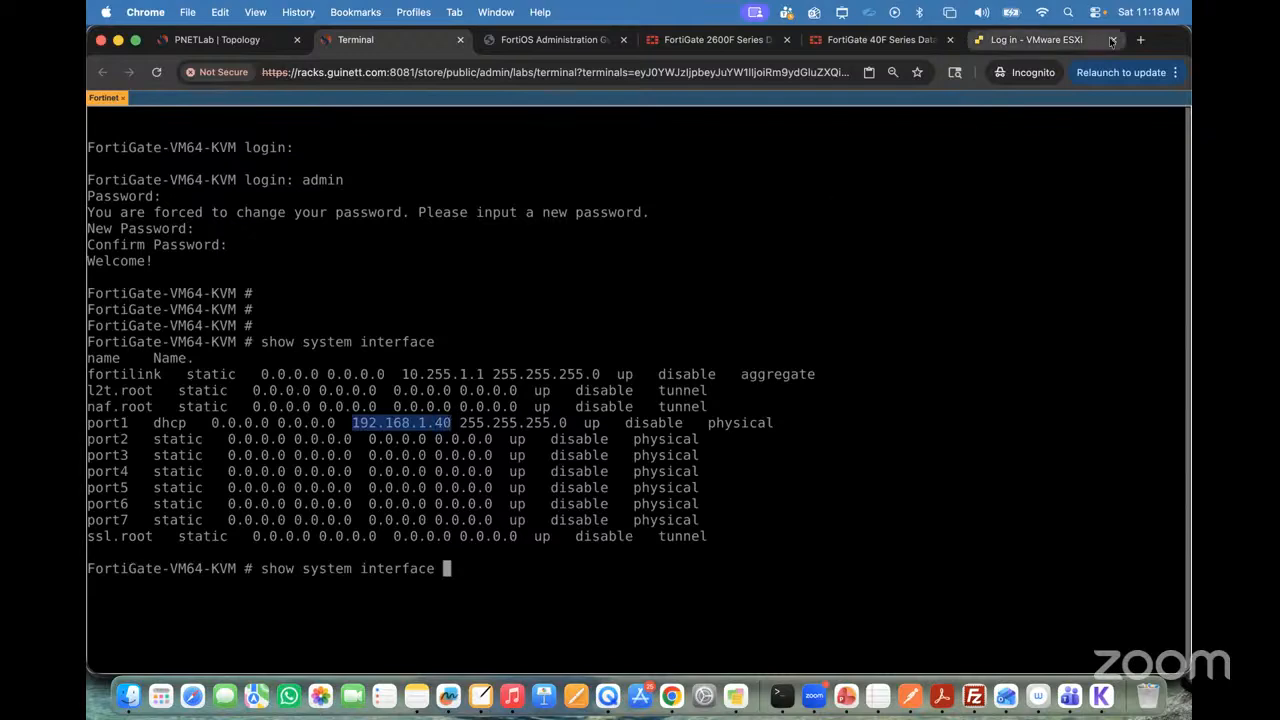
{"action": "left_click", "coordinate": [1060, 42]}
{"action": "left_click", "coordinate": [567, 70]}
{"action": "key", "text": "super+v"}
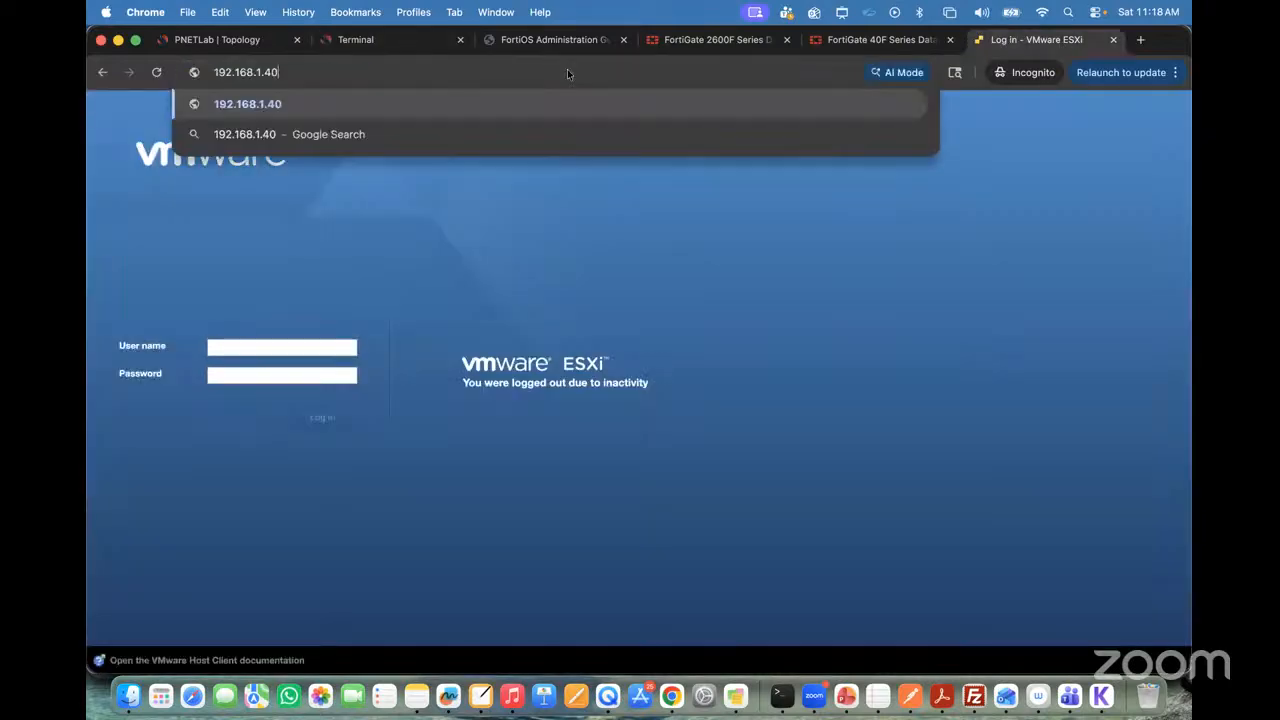
{"action": "key", "text": "Return"}
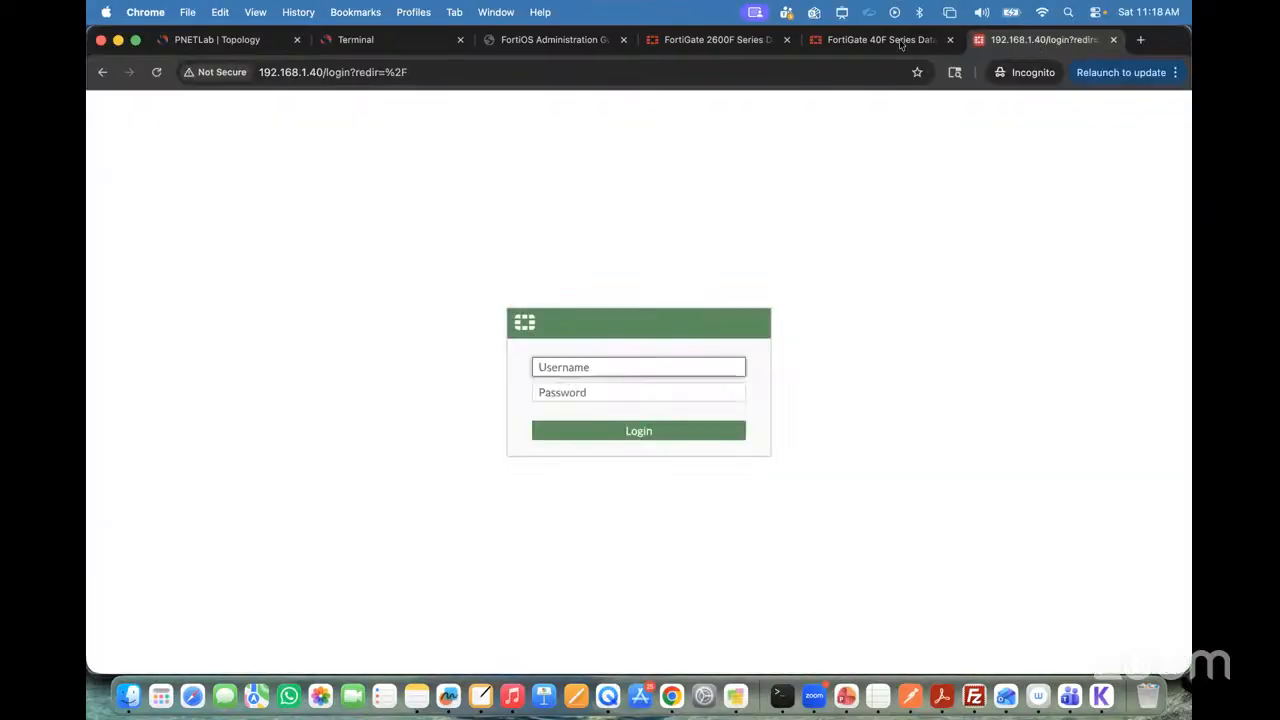
{"action": "left_click_drag", "start_coordinate": [1030, 40], "coordinate": [496, 41]}
Step: Log in to the FortiGate web interface as admin with the account password and postpone the FortiGate setup
{"action": "left_click", "coordinate": [552, 367]}
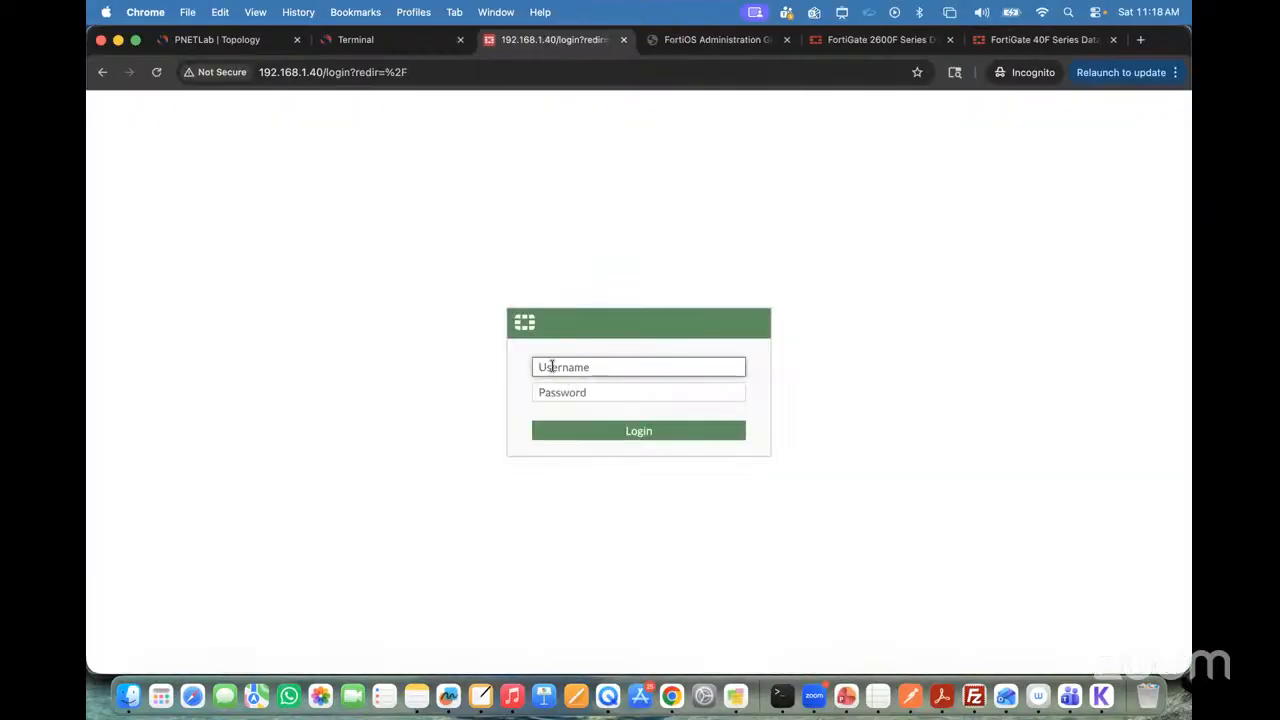
{"action": "type", "text": "admin"}
{"action": "key", "text": "Tab"}
{"action": "type", "text": "ad"}
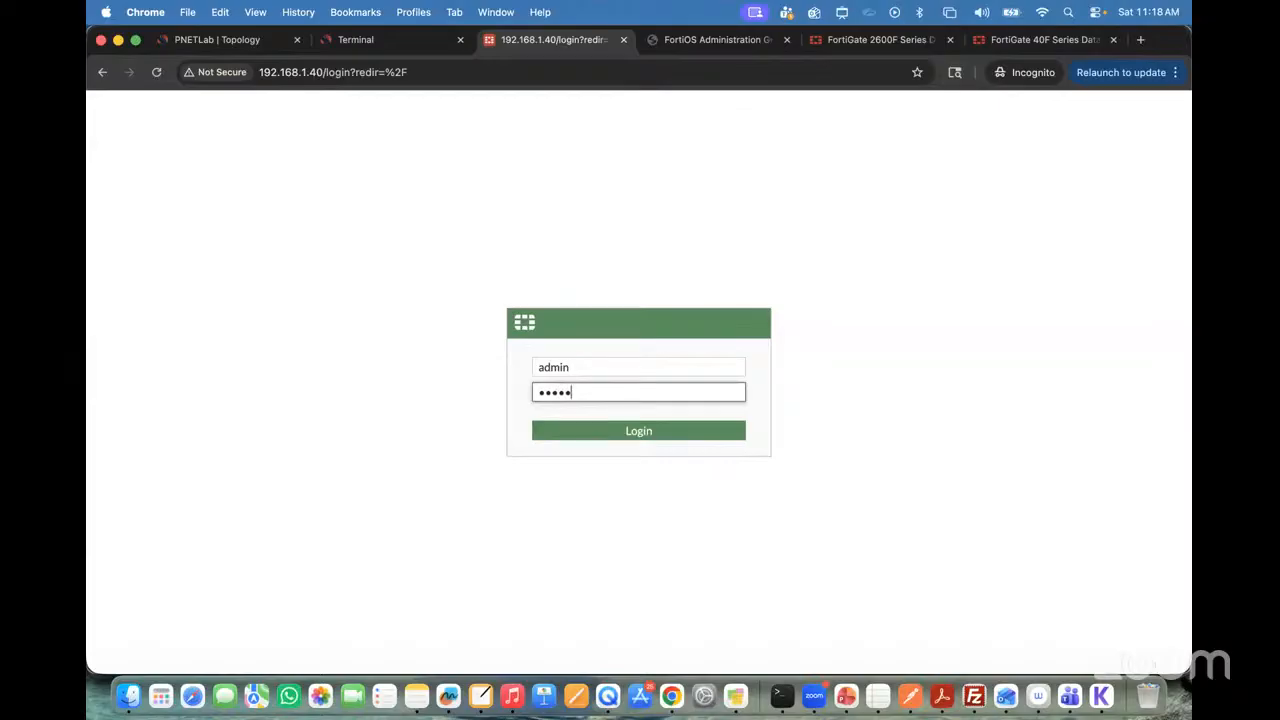
{"action": "key", "text": "Return"}
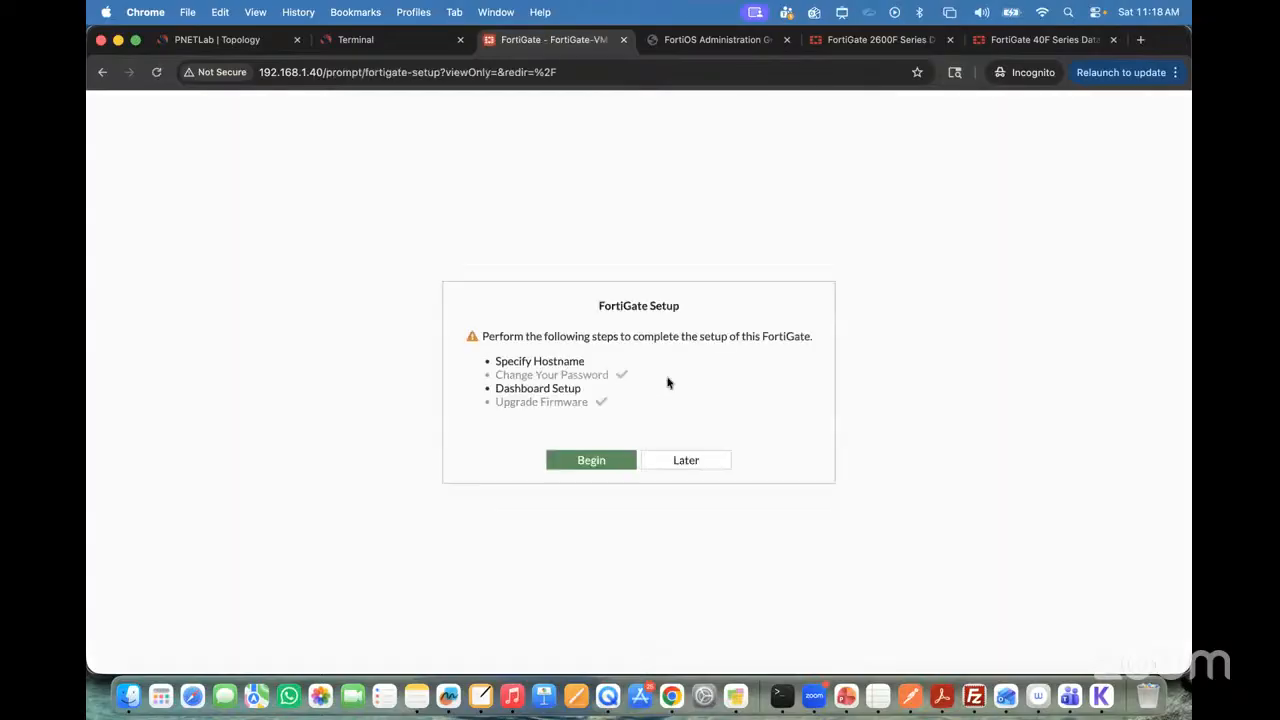
{"action": "left_click", "coordinate": [683, 459]}
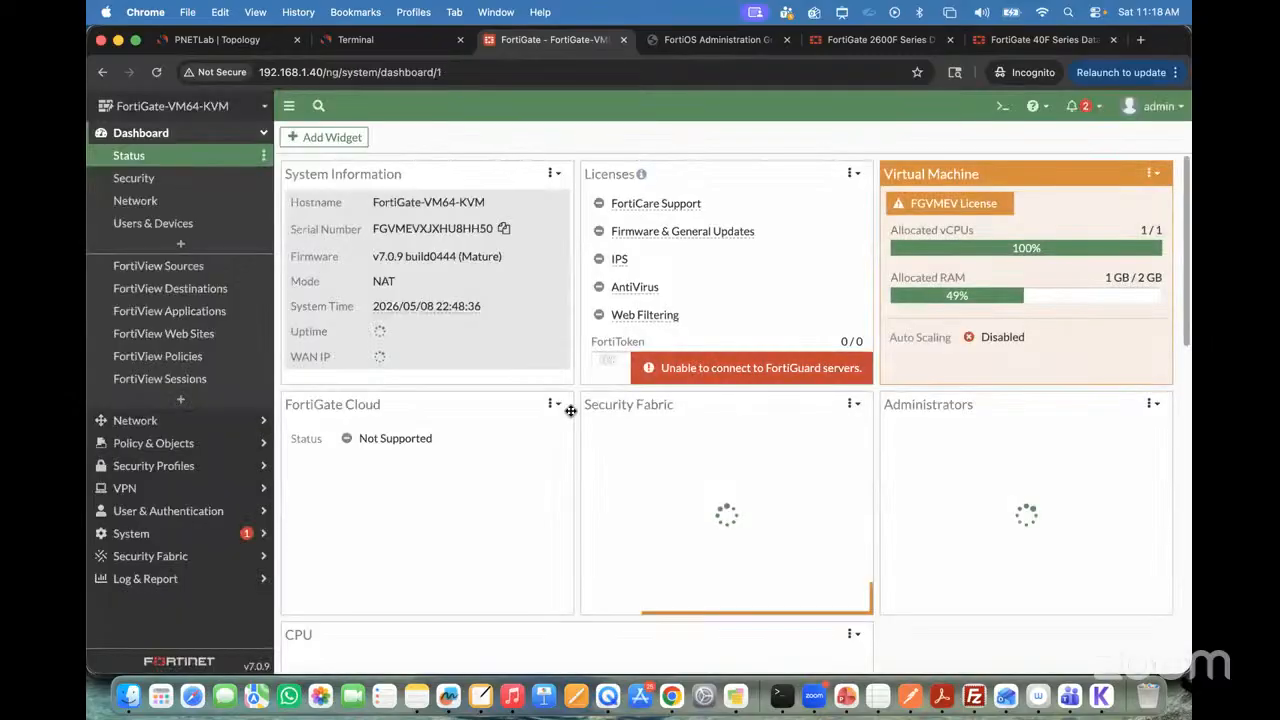
Step: On the lab topology, trace the path from Winserver through the Net cloud to the firewall's port1 with red annotations
{"action": "left_click", "coordinate": [244, 42]}
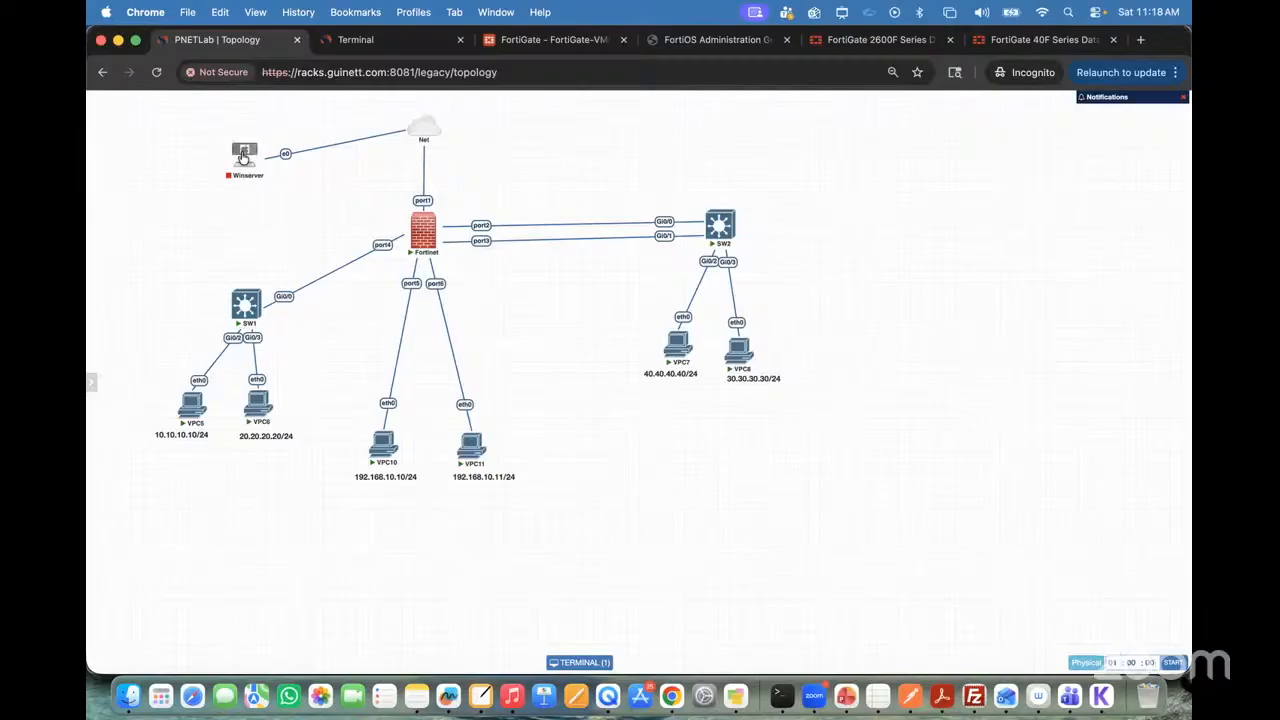
{"action": "mouse_move", "coordinate": [240, 148]}
{"action": "key", "text": "ctrl+a"}
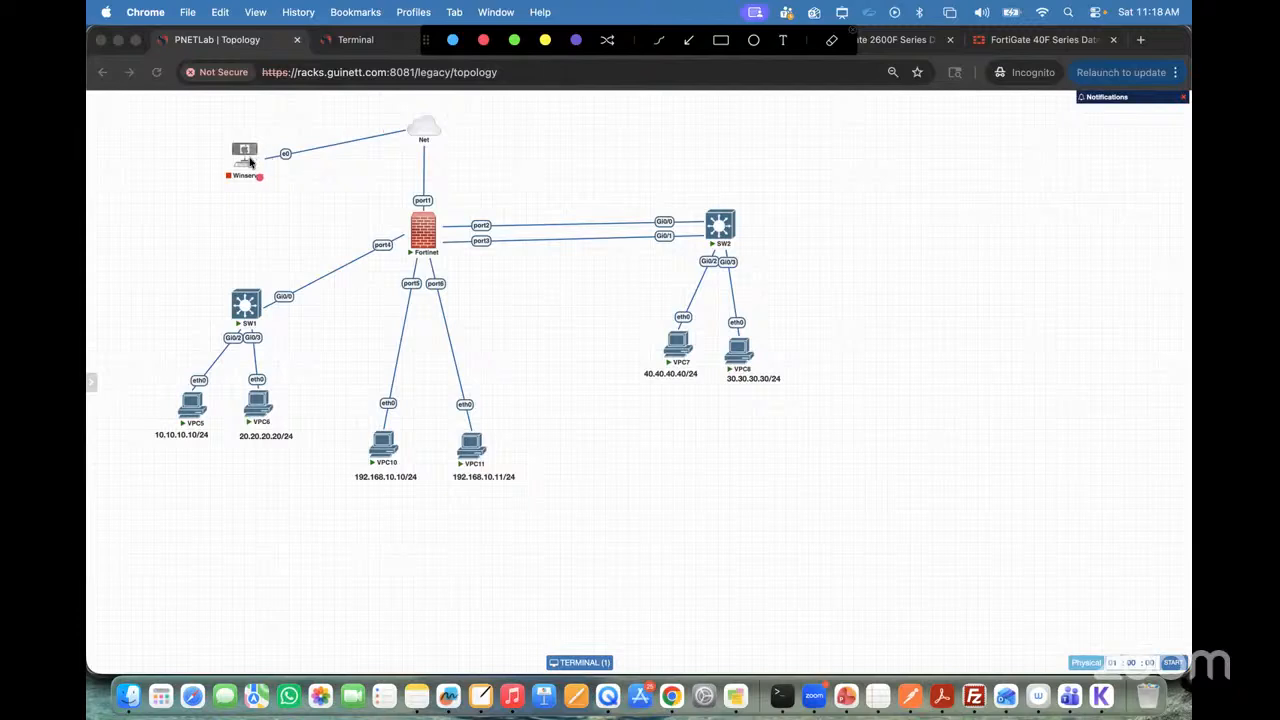
{"action": "mouse_move", "coordinate": [252, 158]}
{"action": "left_mouse_down"}
{"action": "mouse_move", "coordinate": [327, 134]}
{"action": "mouse_move", "coordinate": [414, 134]}
{"action": "mouse_move", "coordinate": [422, 210]}
{"action": "left_mouse_up"}
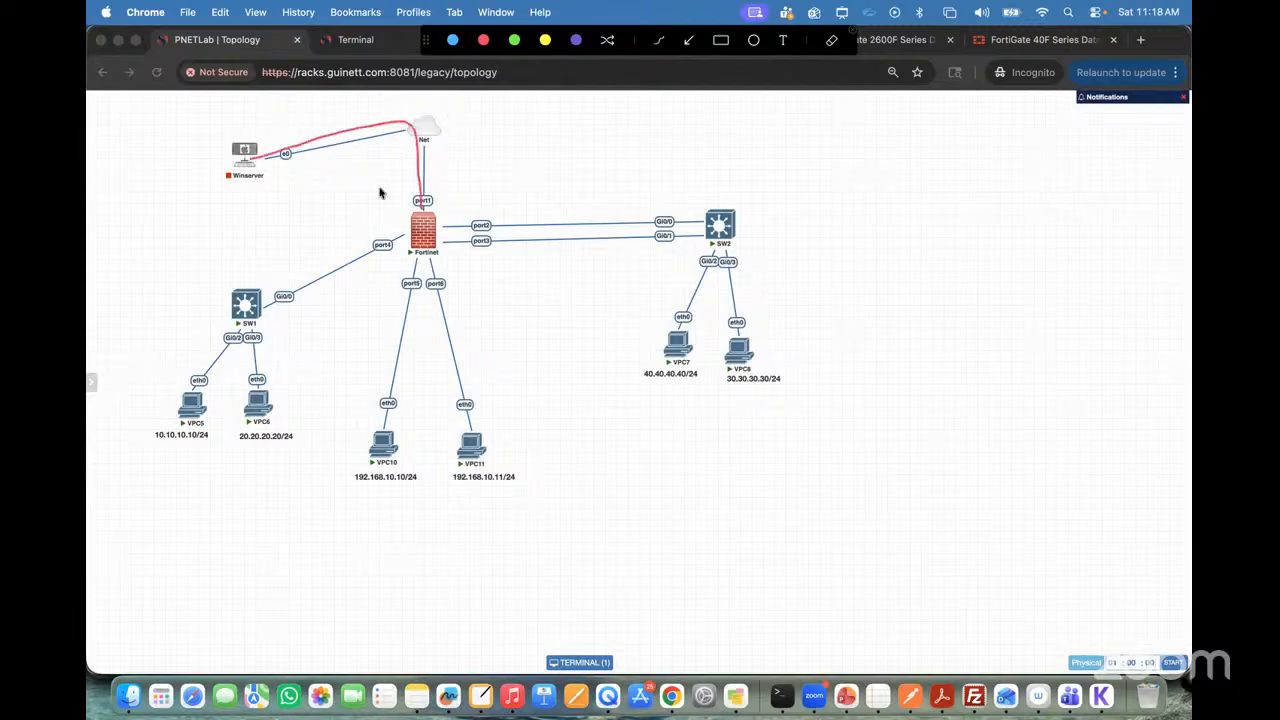
{"action": "mouse_move", "coordinate": [250, 166]}
{"action": "left_mouse_down"}
{"action": "mouse_move", "coordinate": [262, 170]}
{"action": "mouse_move", "coordinate": [254, 158]}
{"action": "left_mouse_up"}
{"action": "mouse_move", "coordinate": [289, 151]}
{"action": "left_mouse_down"}
{"action": "mouse_move", "coordinate": [400, 124]}
{"action": "mouse_move", "coordinate": [423, 165]}
{"action": "mouse_move", "coordinate": [424, 210]}
{"action": "left_mouse_up"}
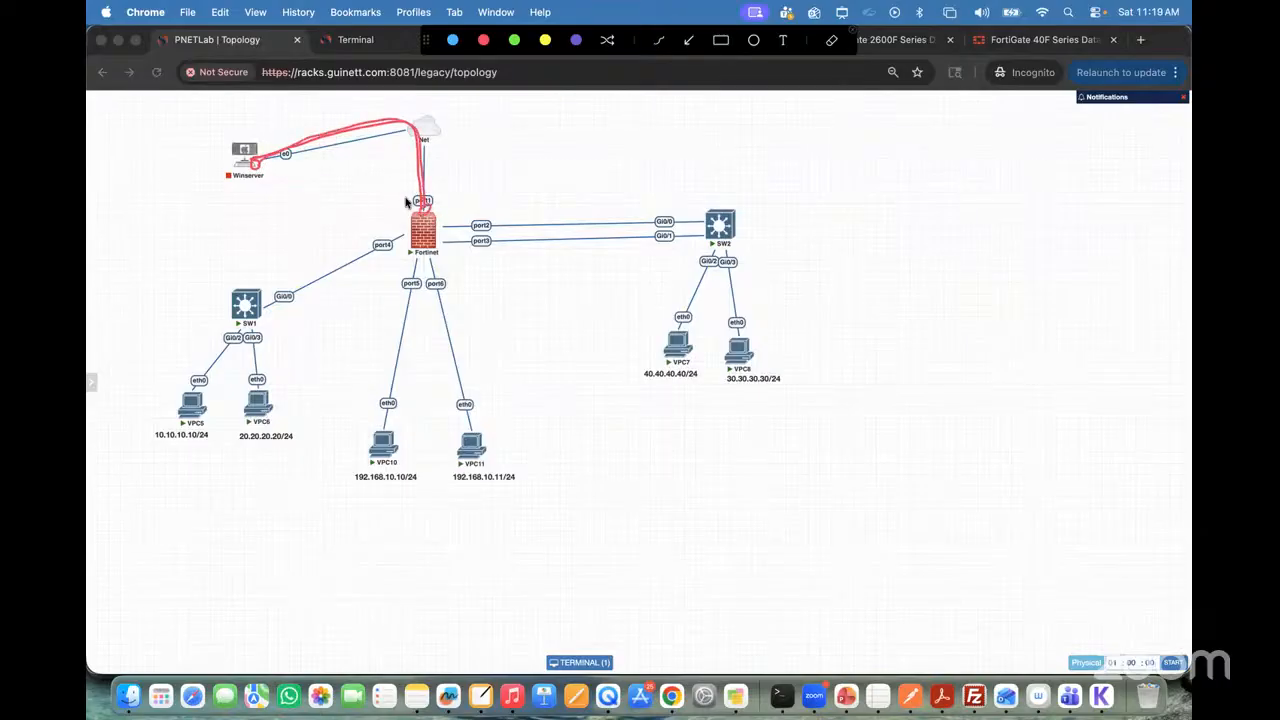
{"action": "left_click_drag", "start_coordinate": [203, 148], "coordinate": [235, 136]}
{"action": "mouse_move", "coordinate": [424, 213]}
{"action": "left_mouse_down"}
{"action": "mouse_move", "coordinate": [438, 140]}
{"action": "mouse_move", "coordinate": [418, 124]}
{"action": "mouse_move", "coordinate": [432, 135]}
{"action": "mouse_move", "coordinate": [418, 146]}
{"action": "mouse_move", "coordinate": [422, 124]}
{"action": "mouse_move", "coordinate": [433, 146]}
{"action": "mouse_move", "coordinate": [415, 145]}
{"action": "left_mouse_up"}
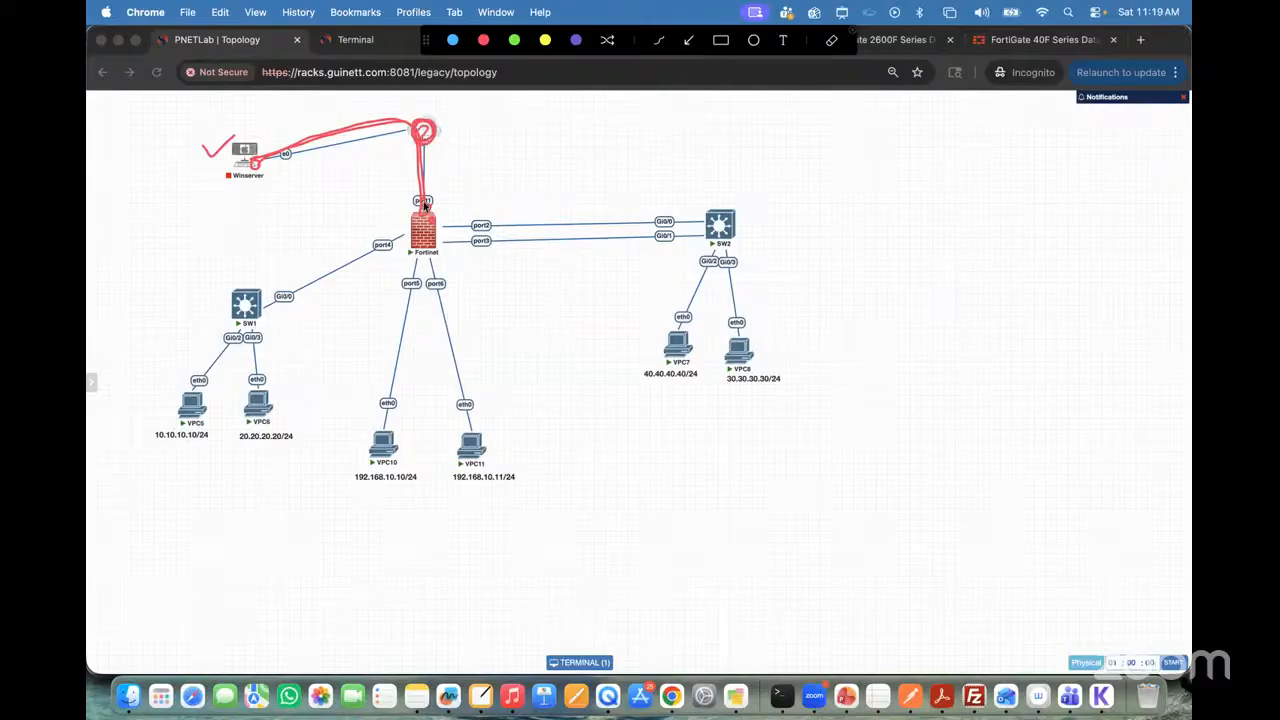
Step: Mark Winserver and port1, write the networks 11.0.0.0/8 and 192.168.1.0/24 beside the firewall, and clear all annotations
{"action": "left_click_drag", "start_coordinate": [422, 207], "coordinate": [440, 190]}
{"action": "left_click_drag", "start_coordinate": [230, 175], "coordinate": [265, 167]}
{"action": "mouse_move", "coordinate": [493, 165]}
{"action": "left_mouse_down"}
{"action": "mouse_move", "coordinate": [490, 186]}
{"action": "mouse_move", "coordinate": [517, 170]}
{"action": "mouse_move", "coordinate": [569, 183]}
{"action": "mouse_move", "coordinate": [581, 159]}
{"action": "left_mouse_up"}
{"action": "left_click", "coordinate": [508, 177]}
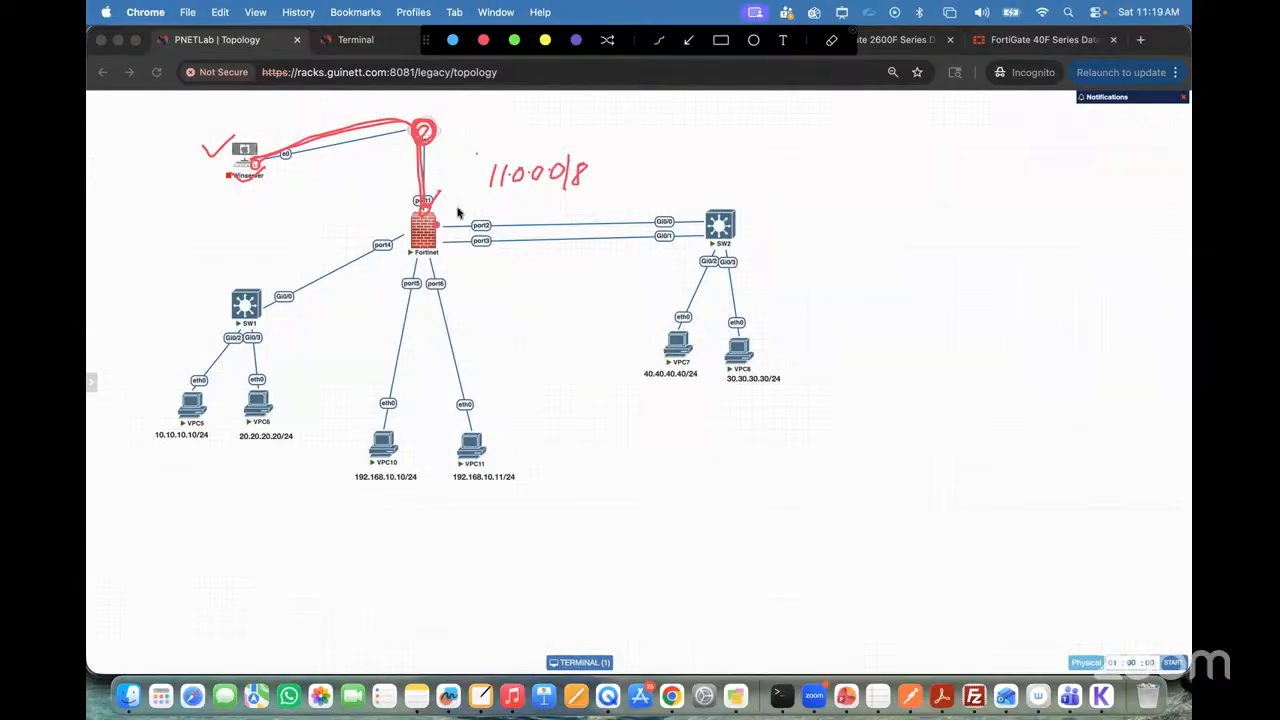
{"action": "left_click_drag", "start_coordinate": [398, 199], "coordinate": [405, 209]}
{"action": "left_click_drag", "start_coordinate": [218, 178], "coordinate": [246, 174]}
{"action": "mouse_move", "coordinate": [615, 137]}
{"action": "left_mouse_down"}
{"action": "mouse_move", "coordinate": [600, 202]}
{"action": "mouse_move", "coordinate": [651, 171]}
{"action": "mouse_move", "coordinate": [714, 180]}
{"action": "mouse_move", "coordinate": [724, 162]}
{"action": "mouse_move", "coordinate": [726, 186]}
{"action": "left_mouse_up"}
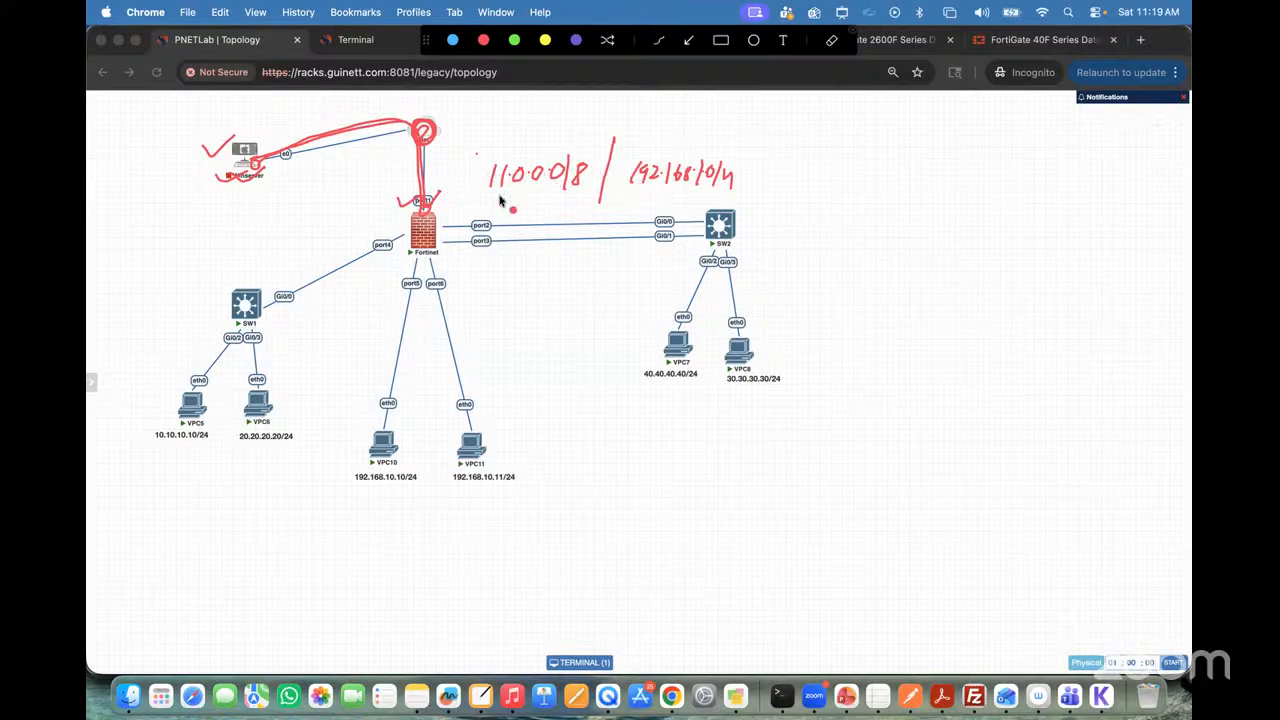
{"action": "left_click_drag", "start_coordinate": [488, 198], "coordinate": [712, 196]}
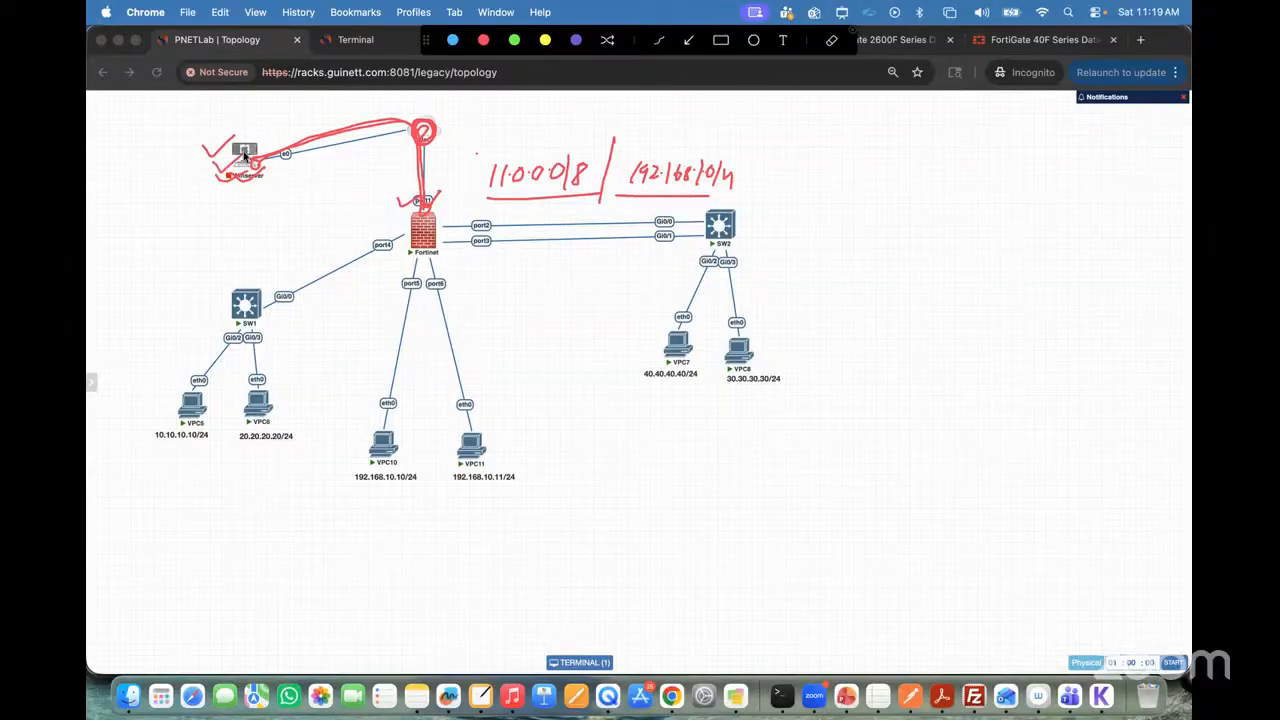
{"action": "left_click_drag", "start_coordinate": [391, 202], "coordinate": [426, 195]}
{"action": "left_click", "coordinate": [854, 33]}
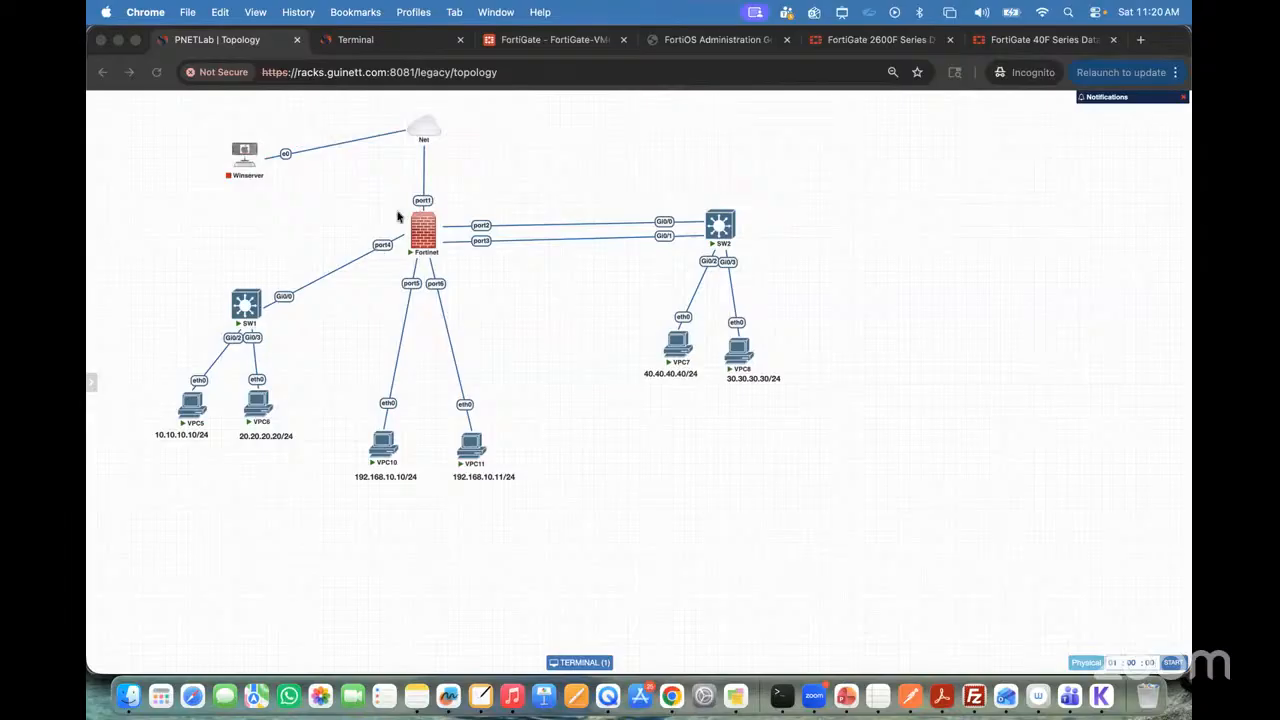
Step: Place the FortiGate tab directly after the topology tab and compare the firewall's network interface list with the topology
{"action": "left_click_drag", "start_coordinate": [525, 47], "coordinate": [385, 42]}
{"action": "left_click", "coordinate": [130, 420]}
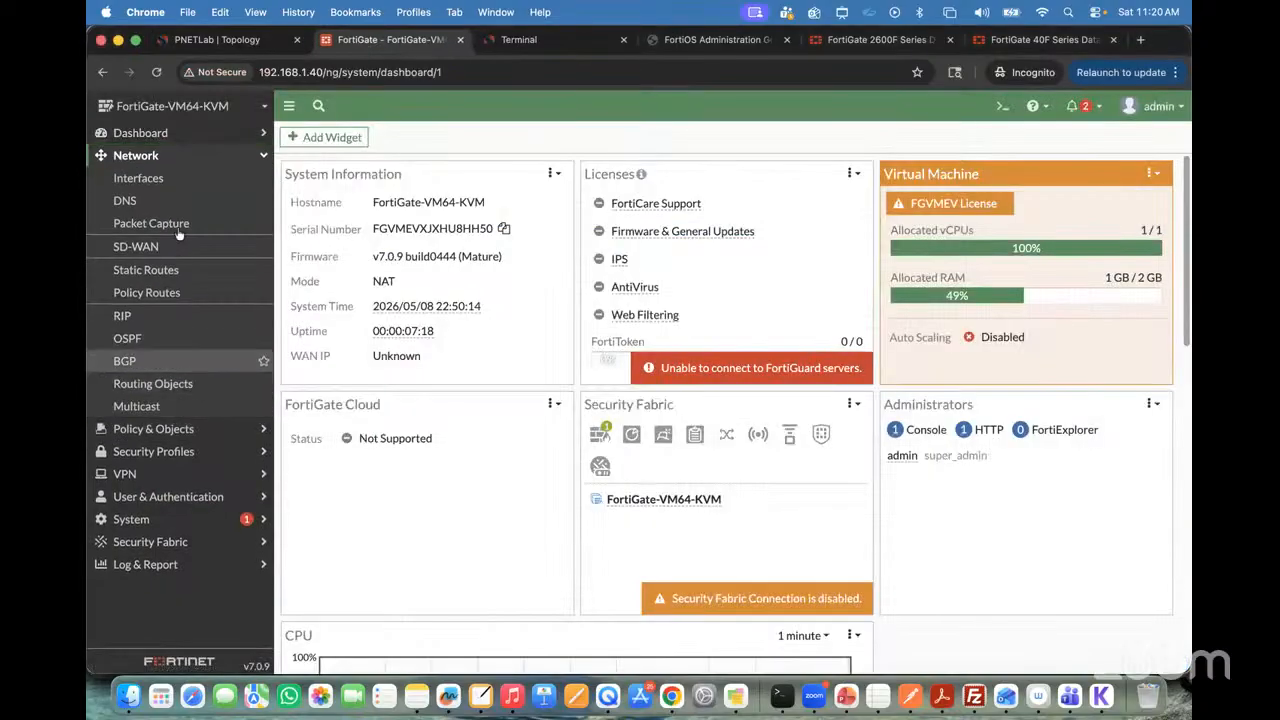
{"action": "left_click", "coordinate": [140, 179]}
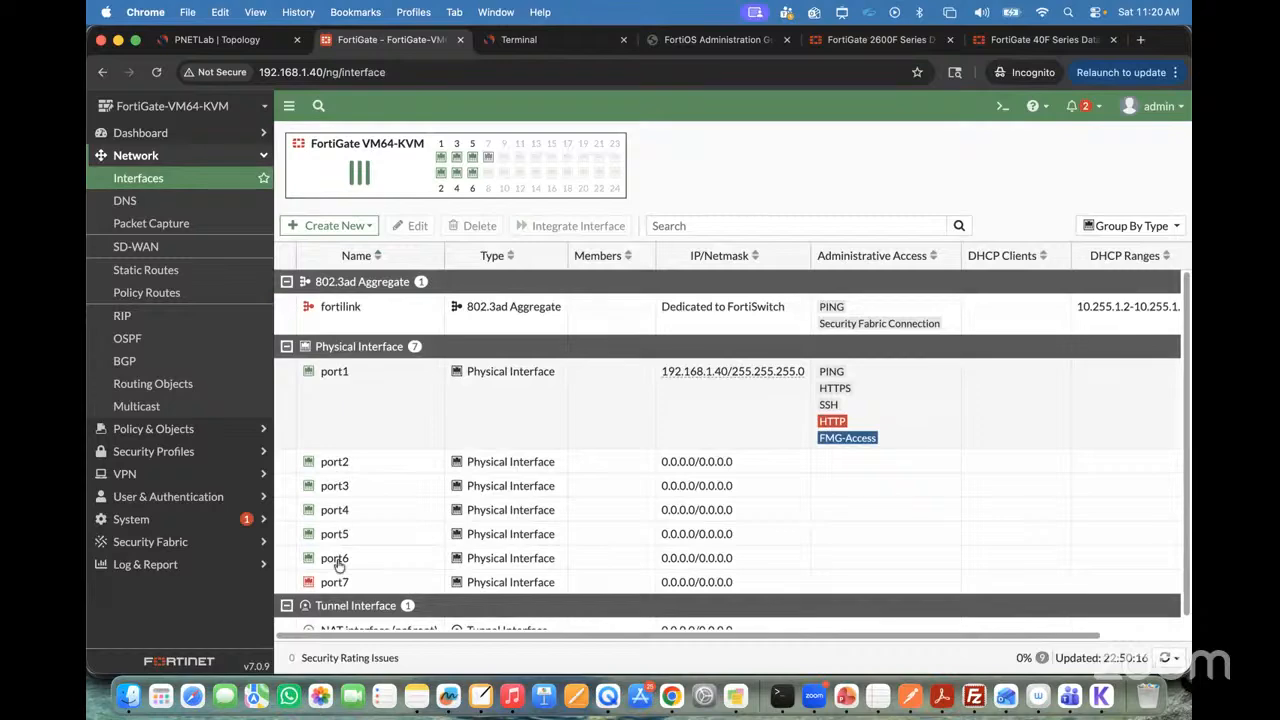
{"action": "left_click", "coordinate": [218, 40]}
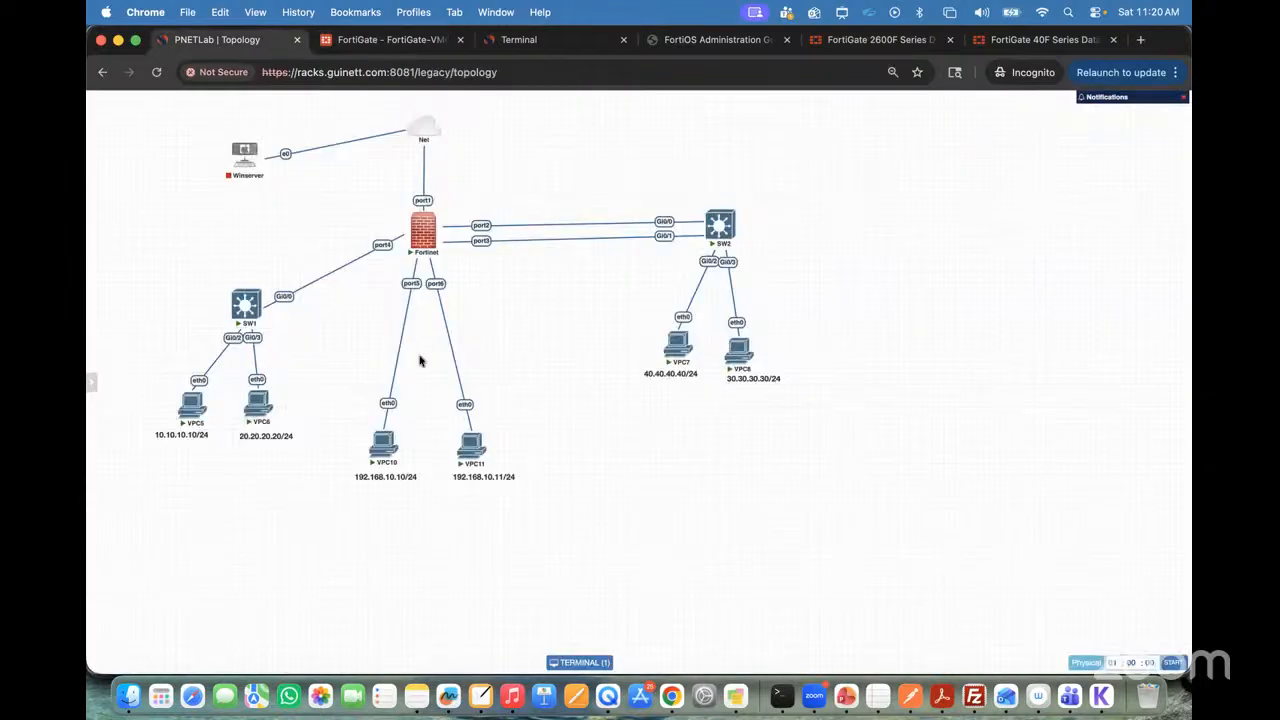
{"action": "left_click", "coordinate": [369, 41]}
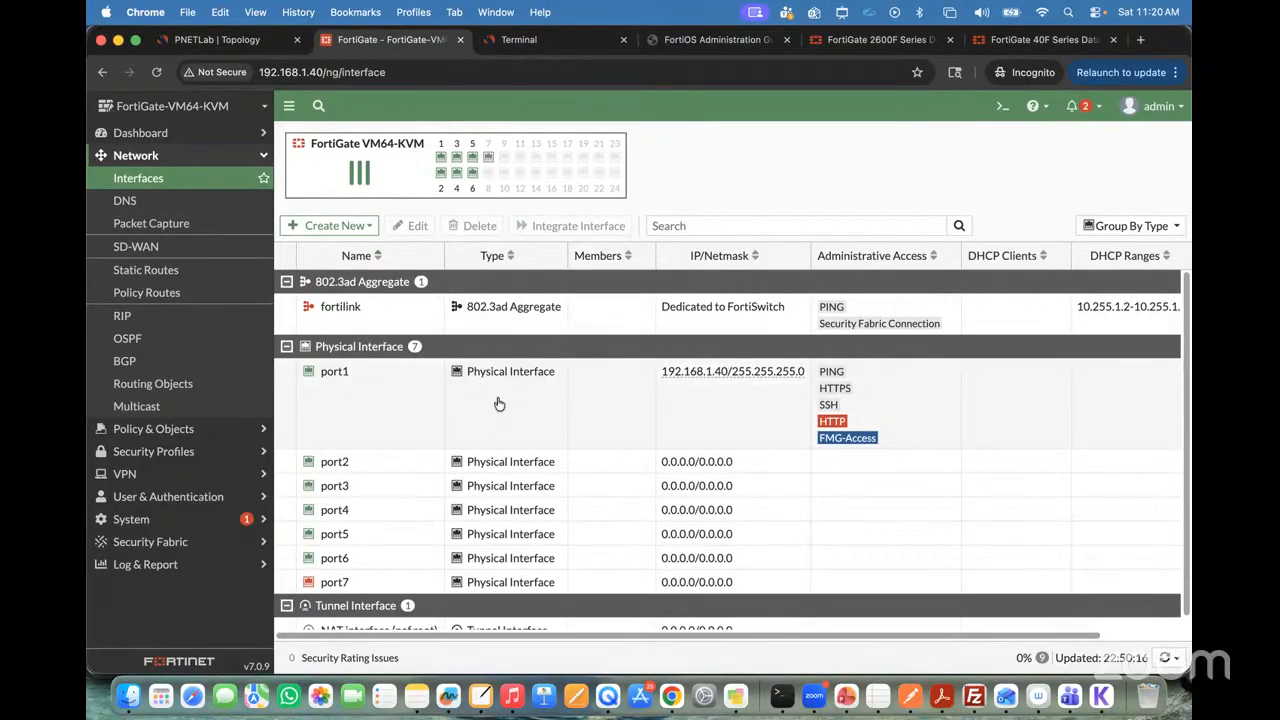
Step: Outline the Administrative Access entries of port1 and of port2 to port7 with rectangles, and clear the annotations
{"action": "key", "text": "ctrl+a"}
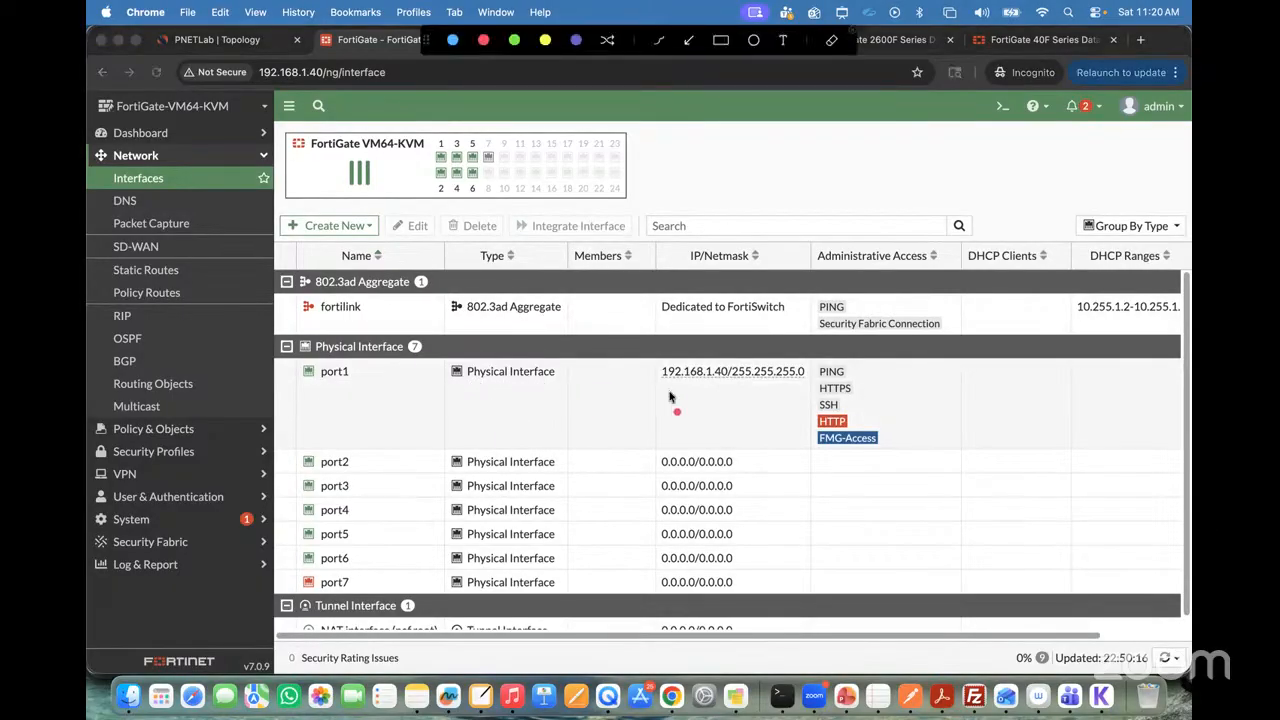
{"action": "left_click", "coordinate": [720, 42]}
{"action": "mouse_move", "coordinate": [808, 354]}
{"action": "left_mouse_down"}
{"action": "mouse_move", "coordinate": [882, 470]}
{"action": "mouse_move", "coordinate": [896, 470]}
{"action": "left_mouse_up"}
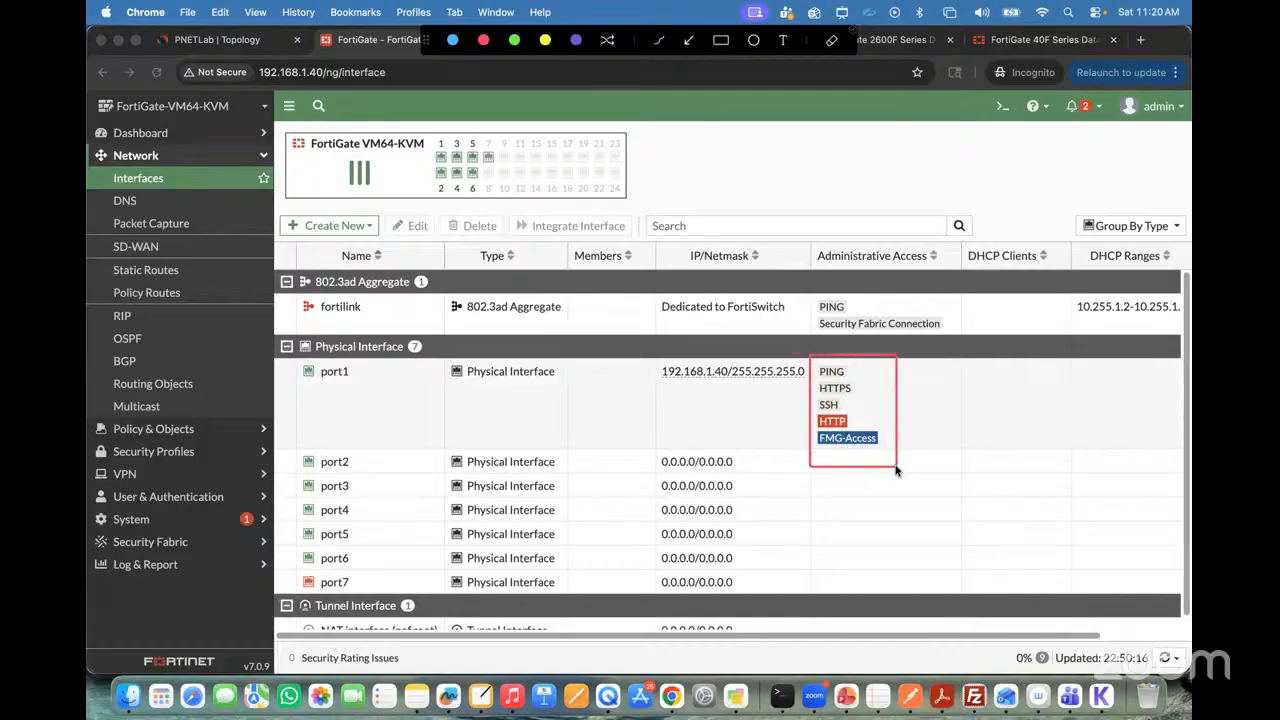
{"action": "mouse_move", "coordinate": [815, 455]}
{"action": "left_mouse_down"}
{"action": "mouse_move", "coordinate": [918, 555]}
{"action": "mouse_move", "coordinate": [925, 595]}
{"action": "left_mouse_up"}
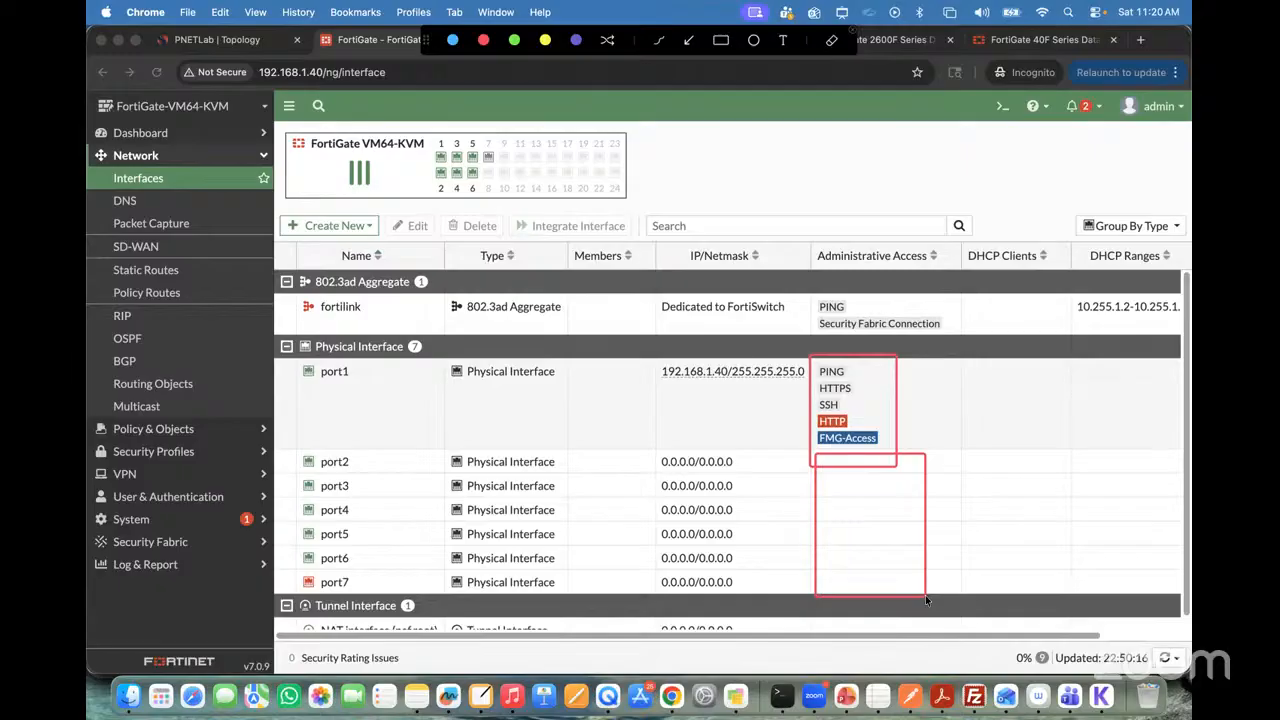
{"action": "left_click", "coordinate": [851, 35]}
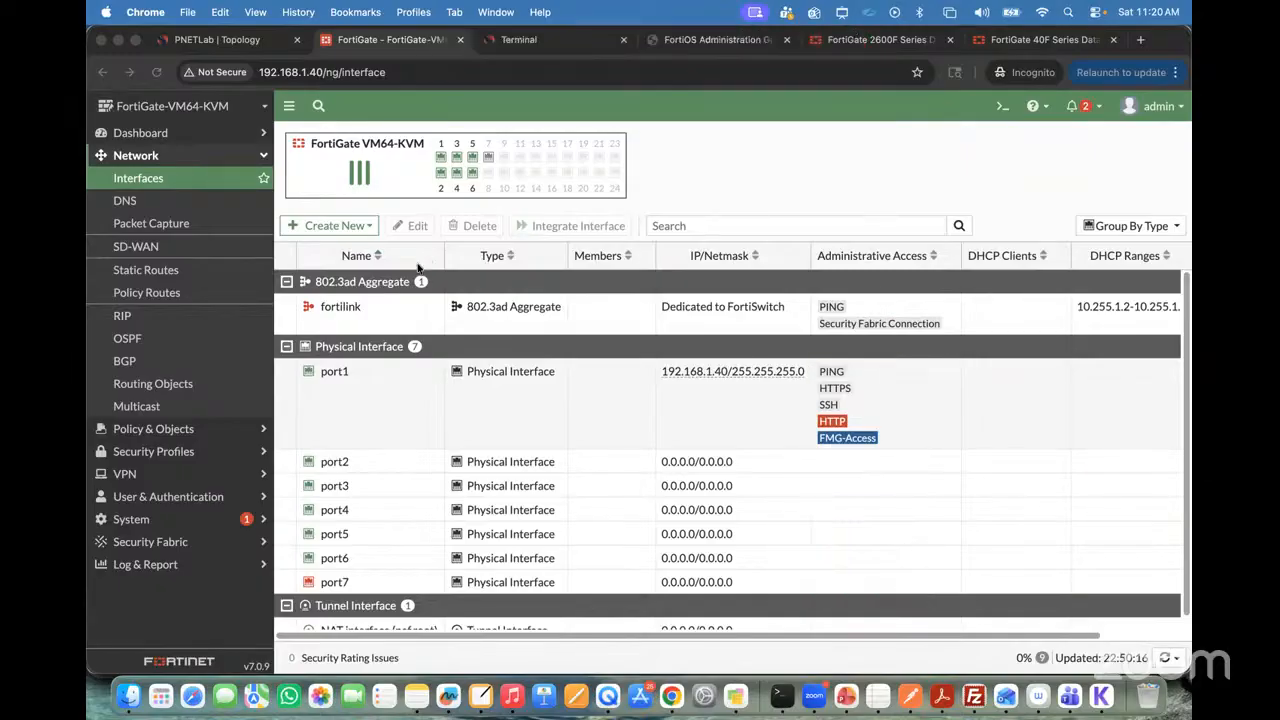
Step: Open the console of VPC5 from the topology and enlarge its terminal font
{"action": "left_click", "coordinate": [227, 44]}
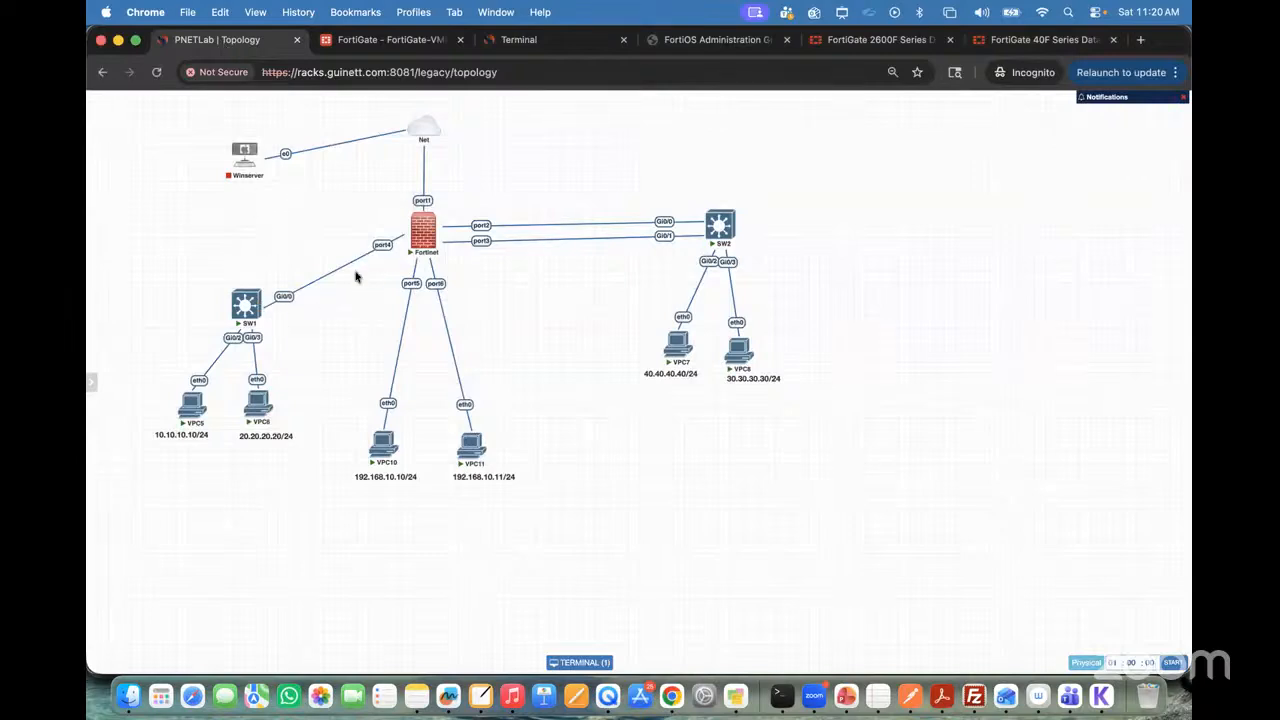
{"action": "left_click", "coordinate": [187, 410]}
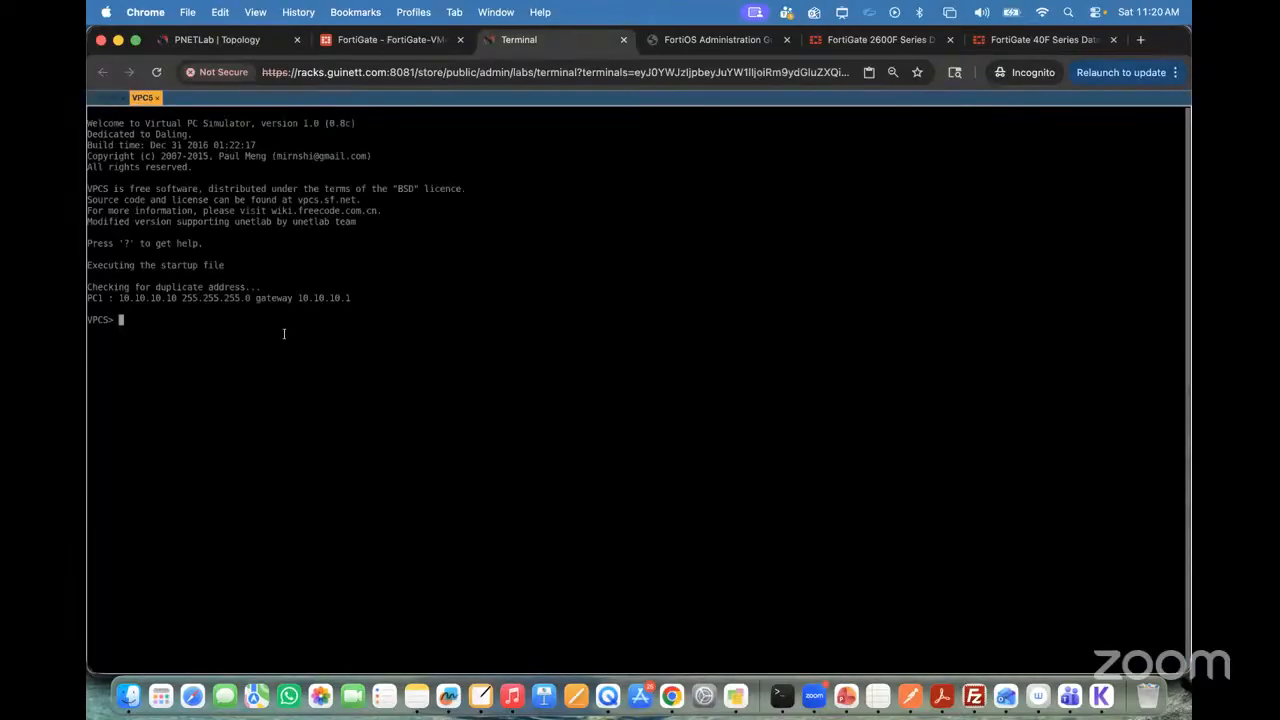
{"action": "key", "text": "ctrl+alt+shift"}
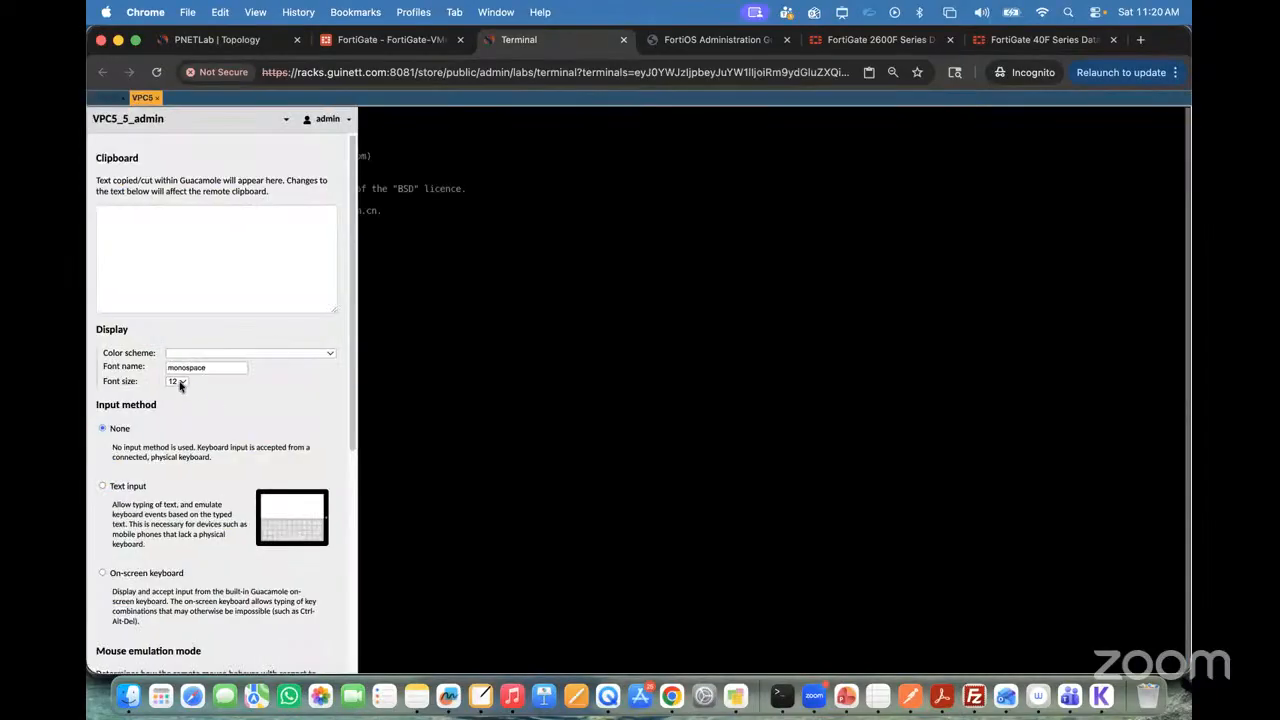
{"action": "left_click", "coordinate": [181, 383]}
{"action": "left_click", "coordinate": [187, 421]}
{"action": "key", "text": "ctrl+alt+shift"}
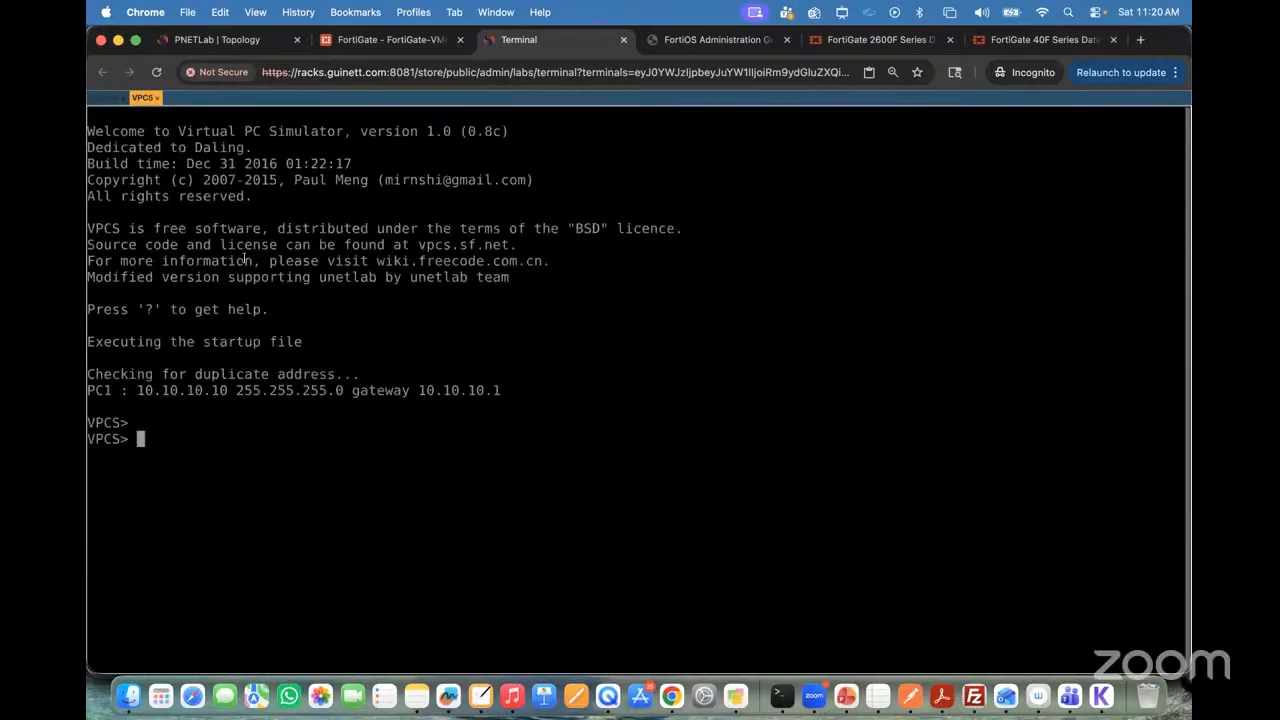
Step: Wipe the VPC6 and VPC5 nodes in the topology, confirming each wipe, and restart VPC6
{"action": "left_click", "coordinate": [220, 40]}
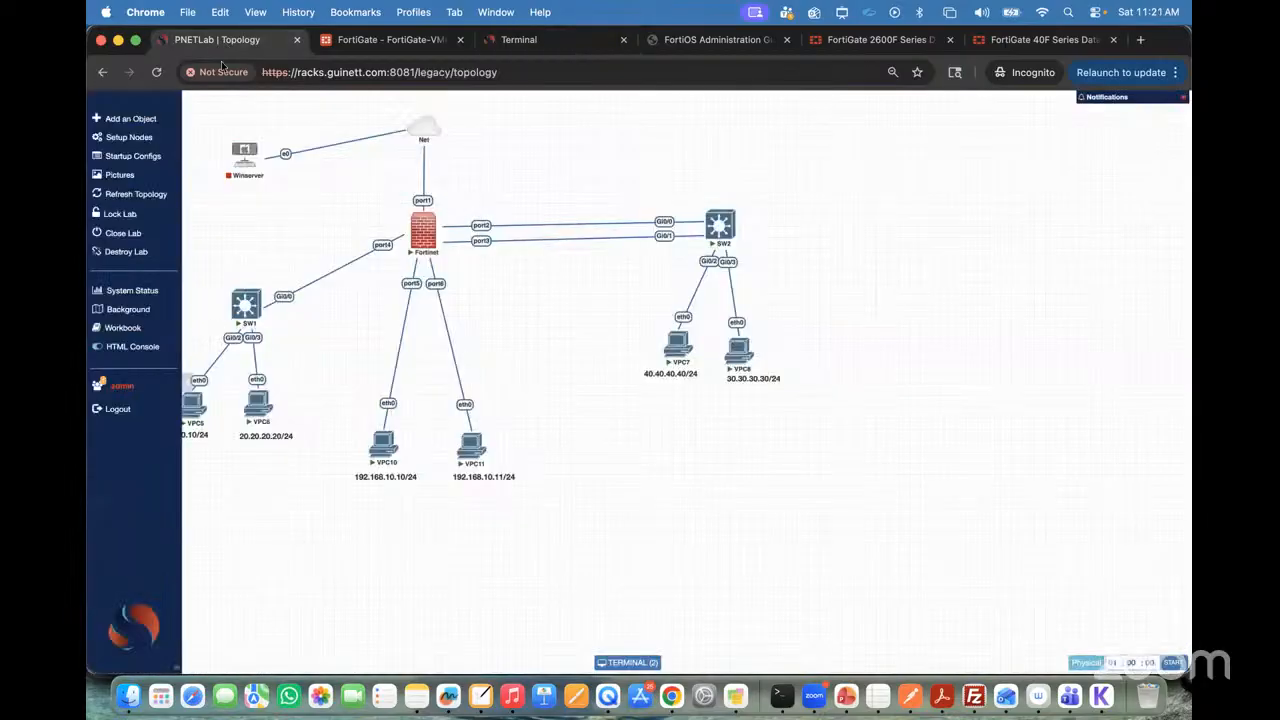
{"action": "right_click", "coordinate": [256, 408]}
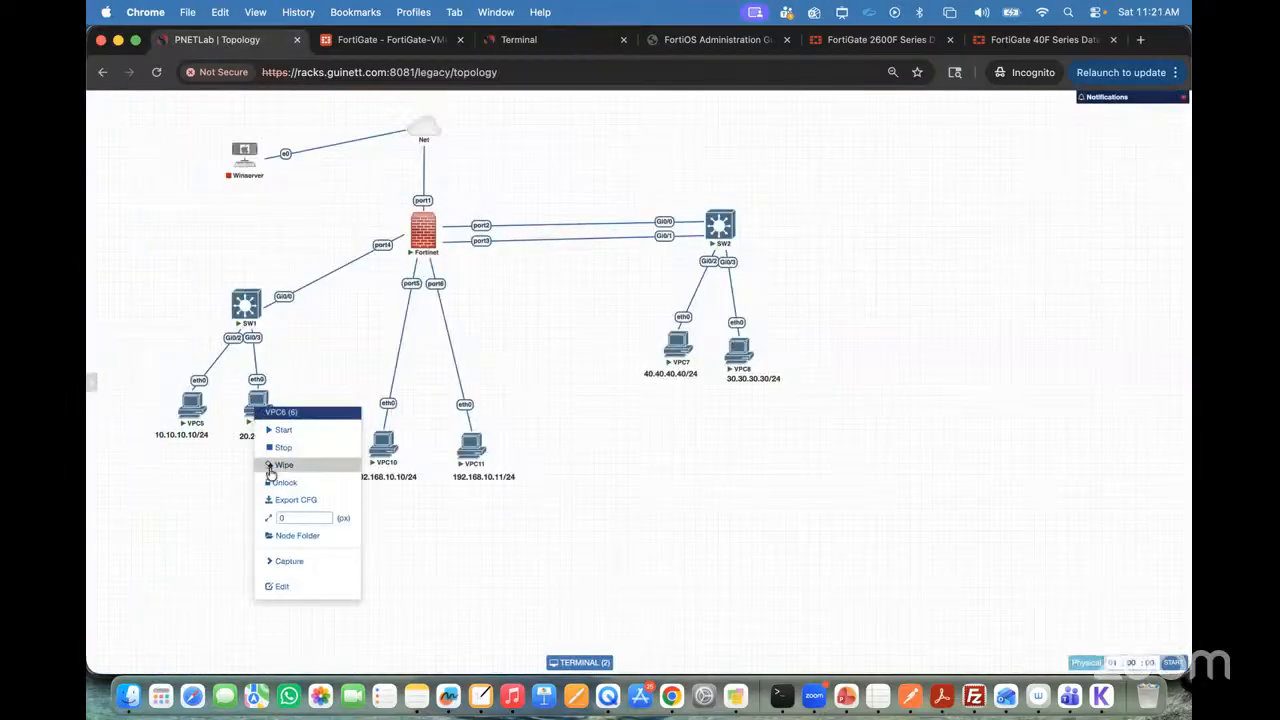
{"action": "left_click", "coordinate": [277, 464]}
{"action": "left_click", "coordinate": [616, 168]}
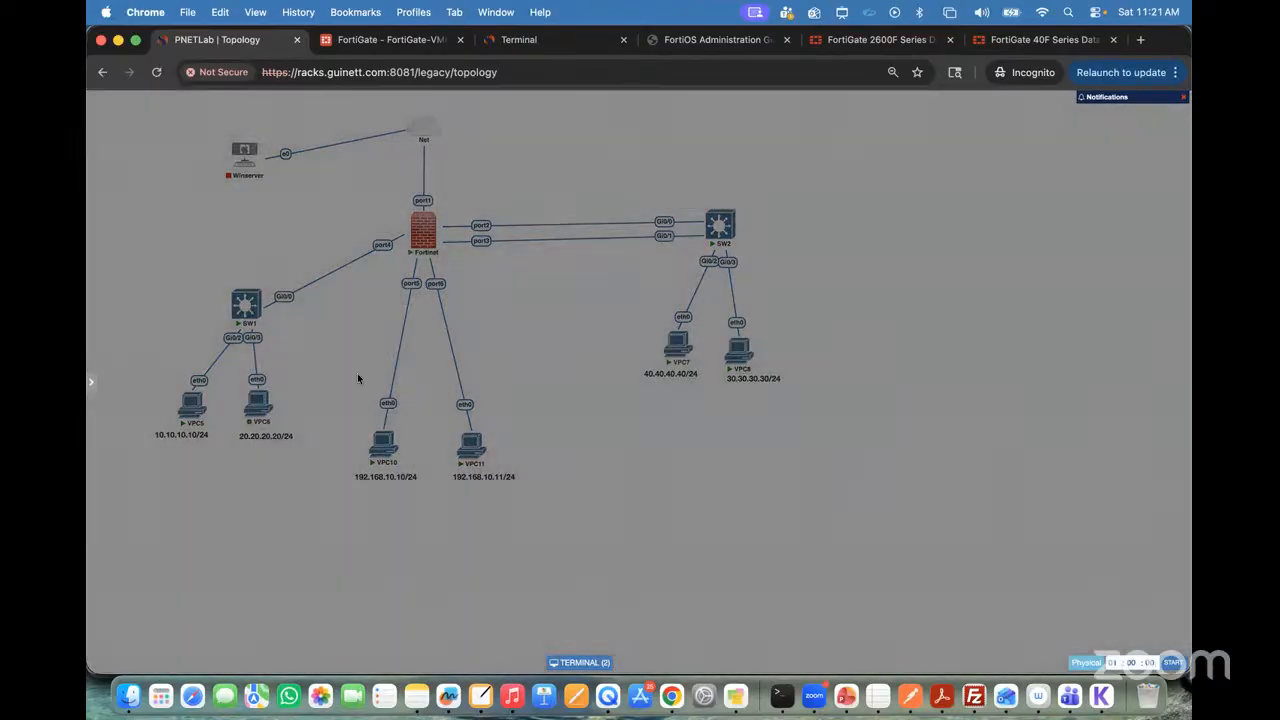
{"action": "left_click", "coordinate": [251, 388]}
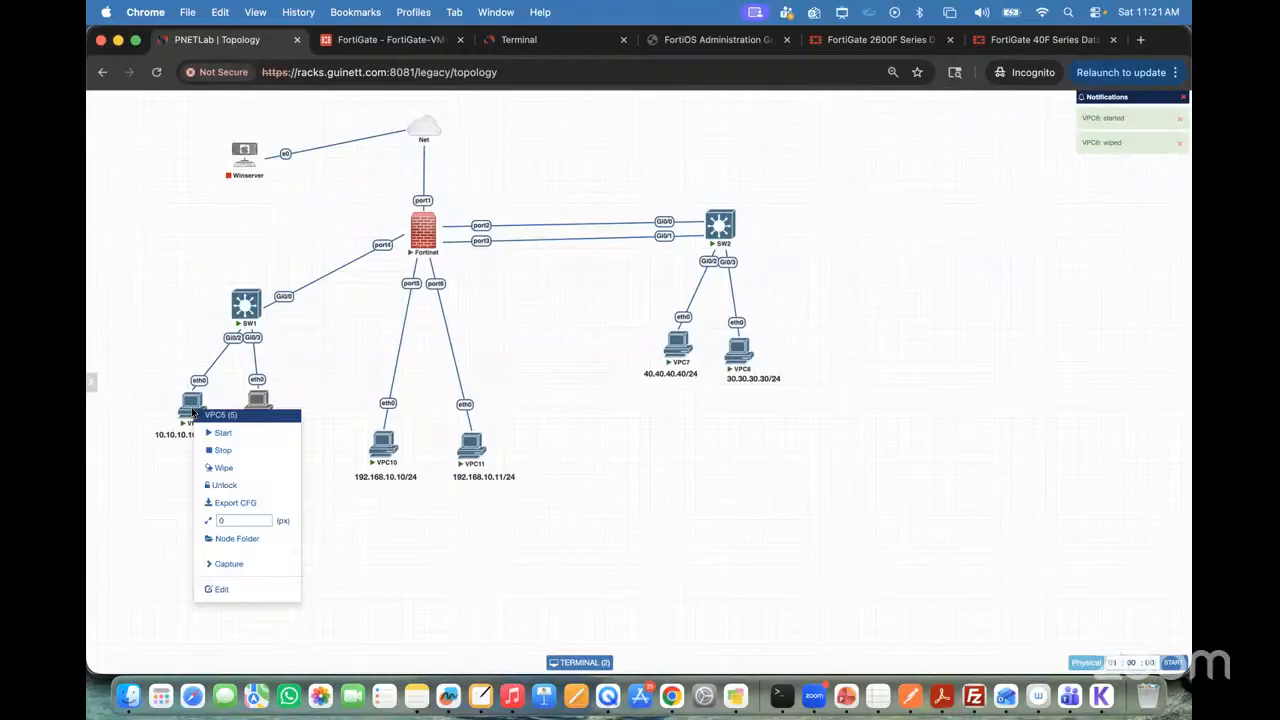
{"action": "left_click", "coordinate": [221, 467]}
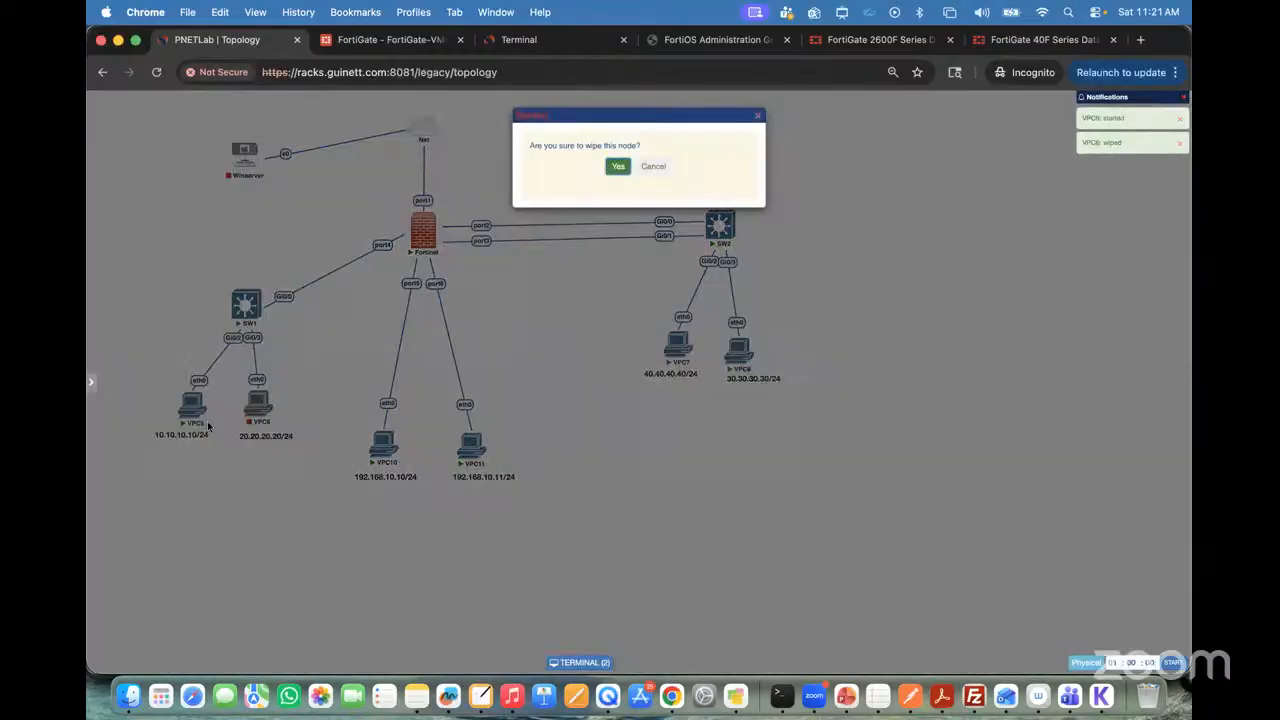
{"action": "left_click", "coordinate": [628, 168]}
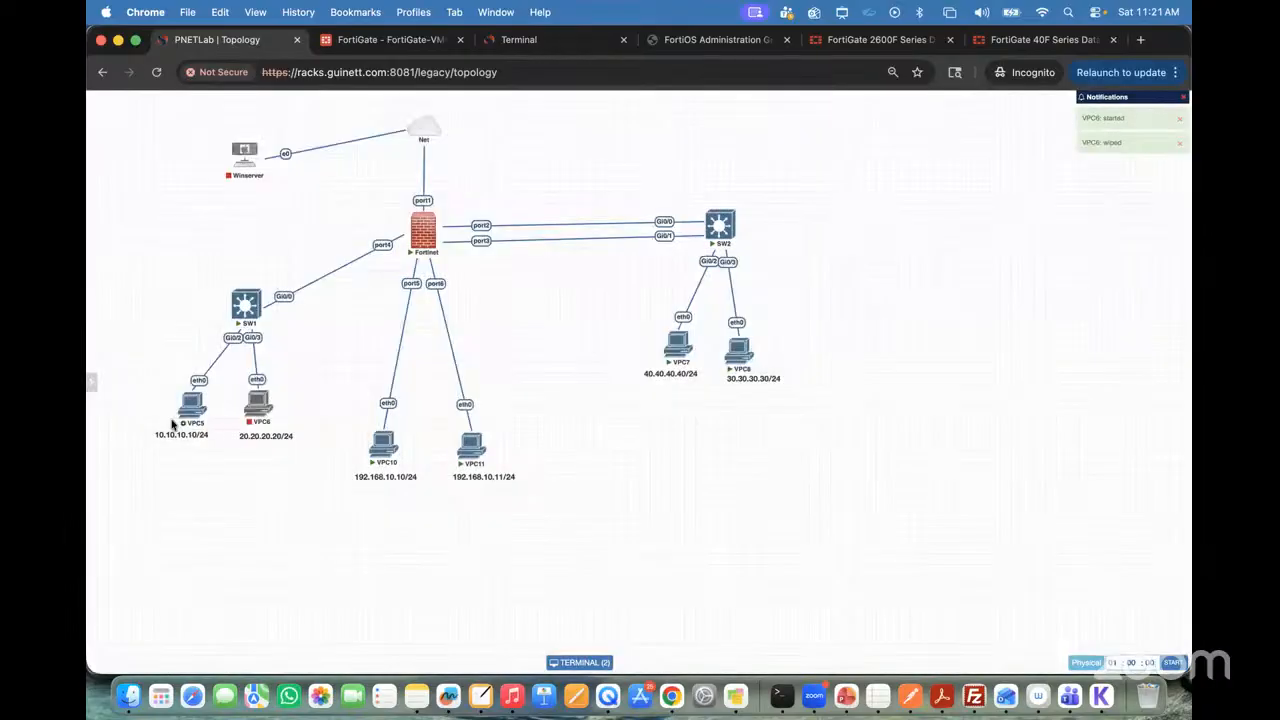
{"action": "left_click", "coordinate": [250, 386]}
{"action": "left_click", "coordinate": [250, 386]}
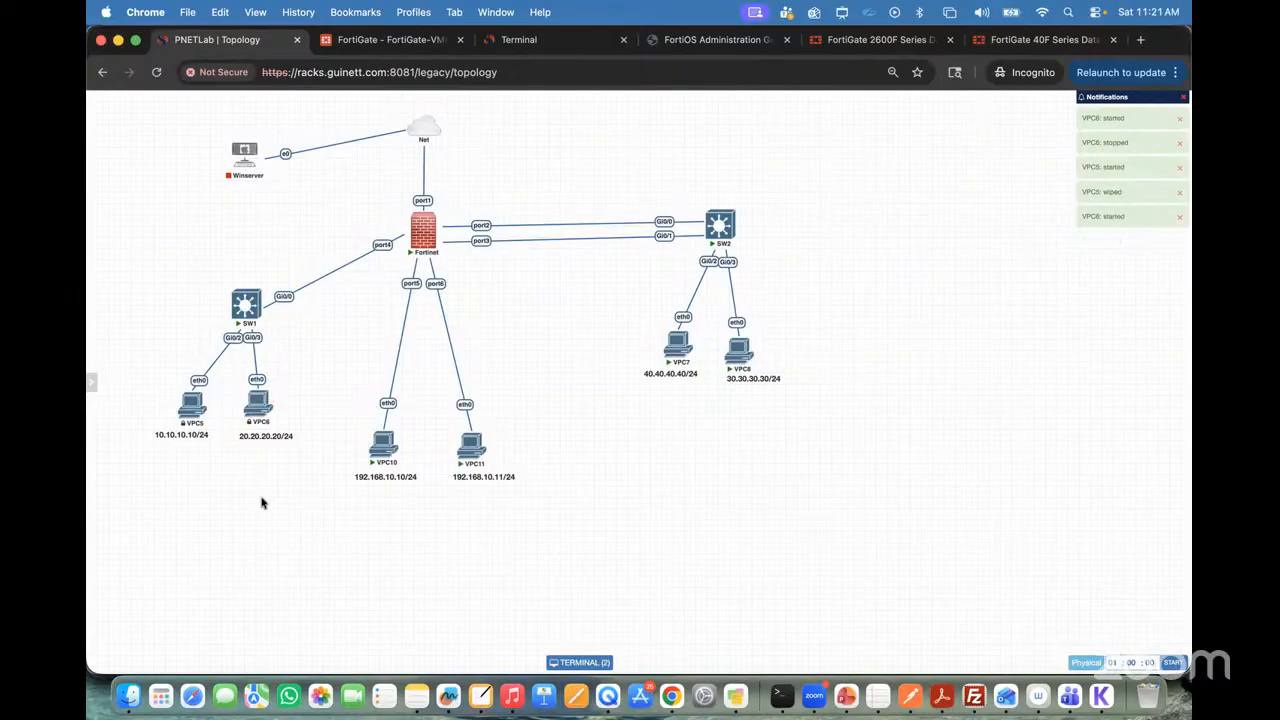
Step: Open VPC6's console, reconnect the disconnected VPC5 session, and enlarge the VPC5 terminal font
{"action": "left_click", "coordinate": [258, 410]}
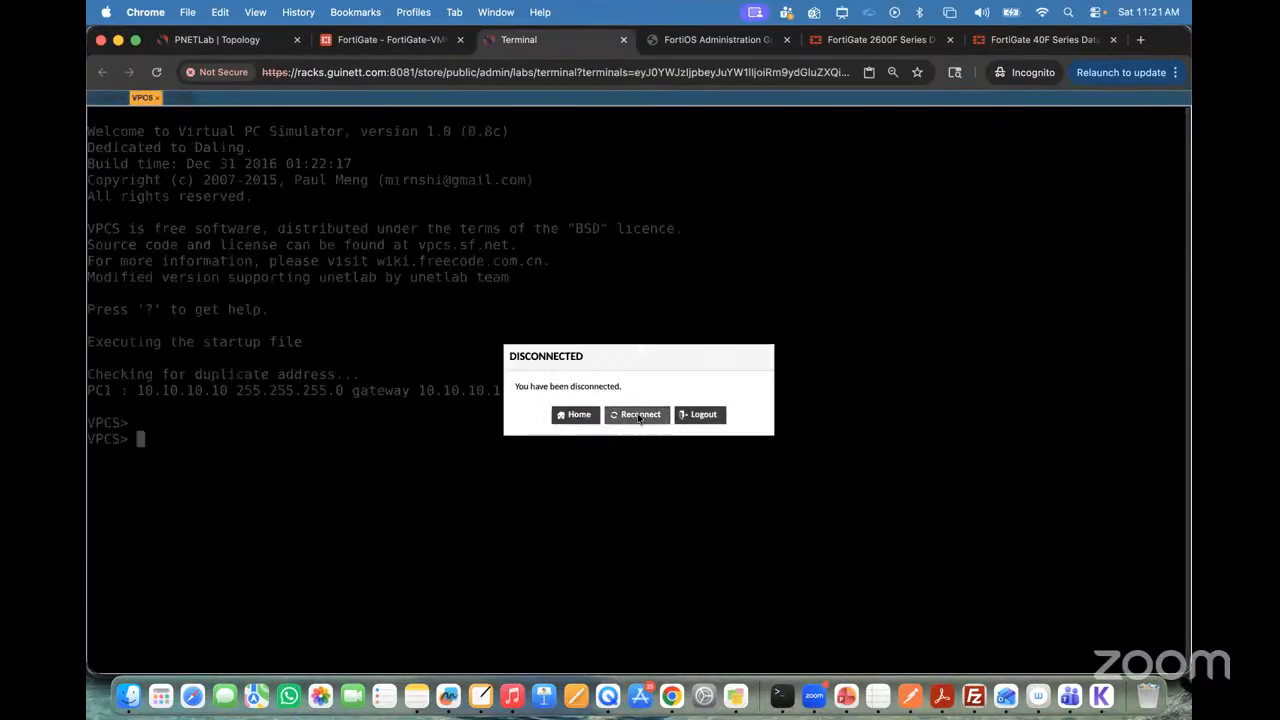
{"action": "left_click", "coordinate": [638, 417]}
{"action": "key", "text": "ctrl+alt+shift"}
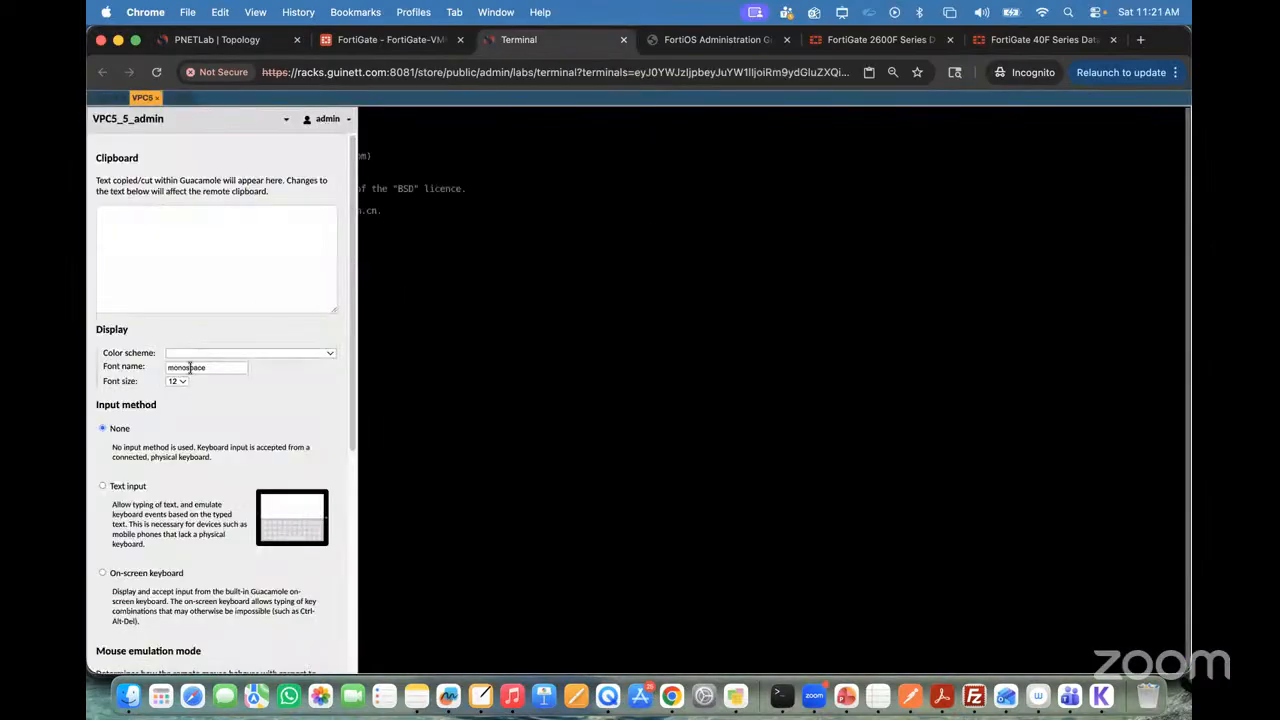
{"action": "left_click", "coordinate": [178, 382]}
{"action": "left_click", "coordinate": [188, 440]}
{"action": "key", "text": "ctrl+alt+shift"}
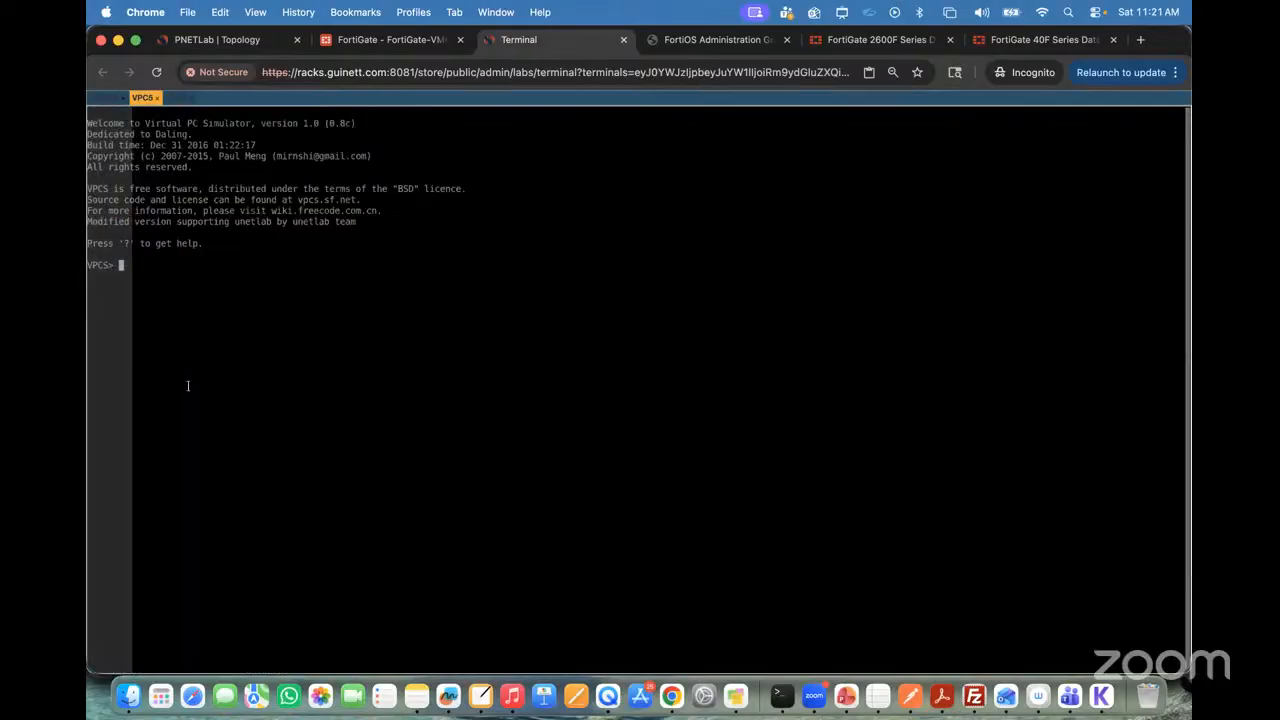
Step: Enlarge the VPC6 terminal font, check the topology, and return to the FortiGate's interface list
{"action": "key", "text": "ctrl+alt+shift"}
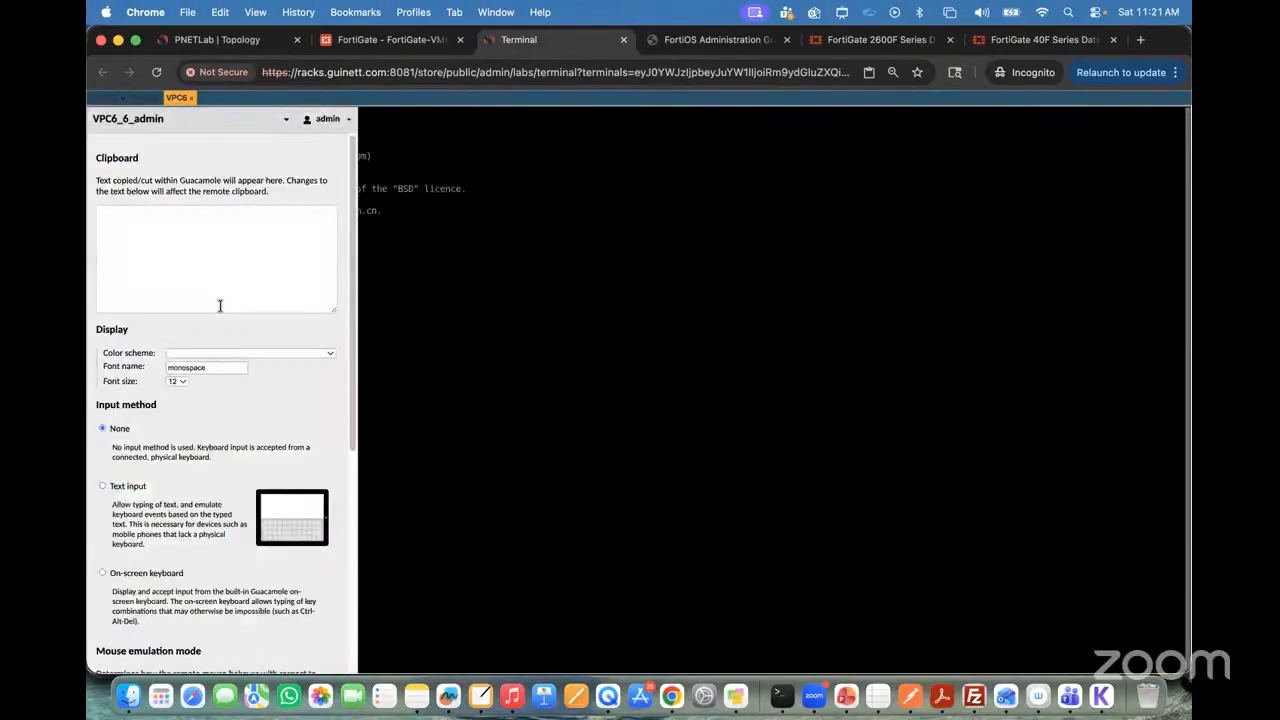
{"action": "left_click", "coordinate": [180, 382]}
{"action": "left_click", "coordinate": [189, 420]}
{"action": "key", "text": "ctrl+alt+shift"}
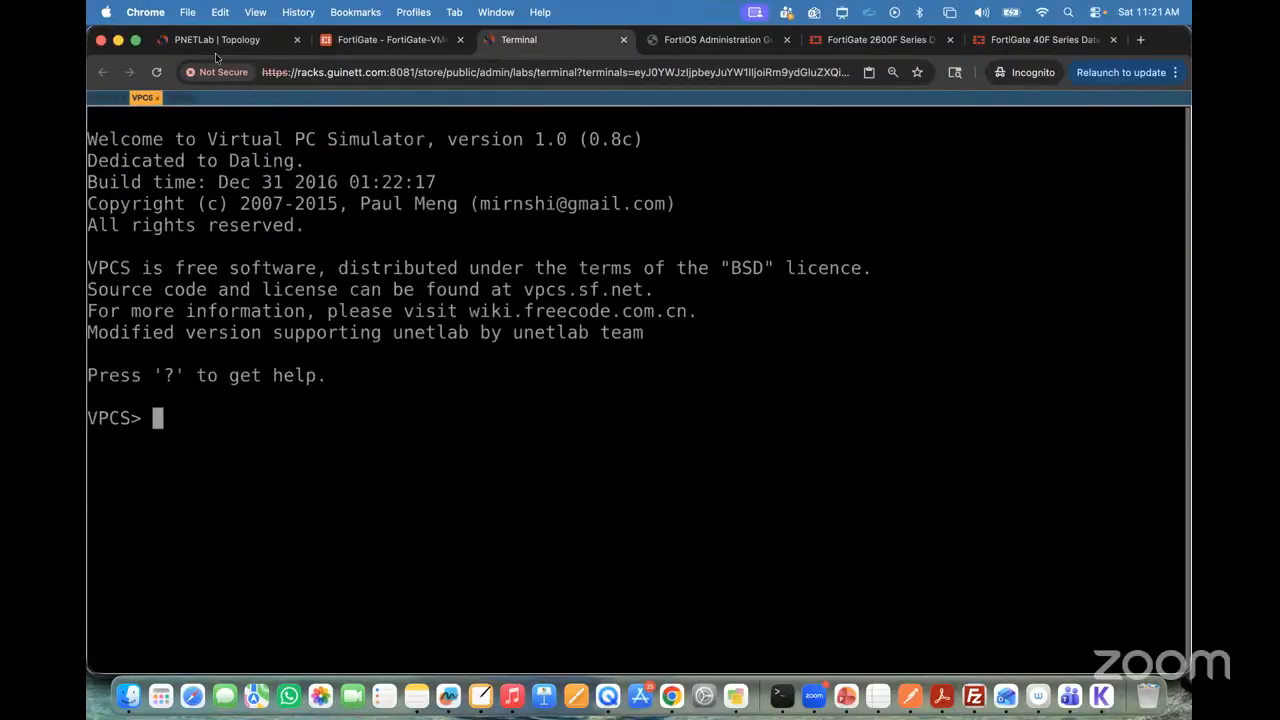
{"action": "left_click", "coordinate": [215, 40]}
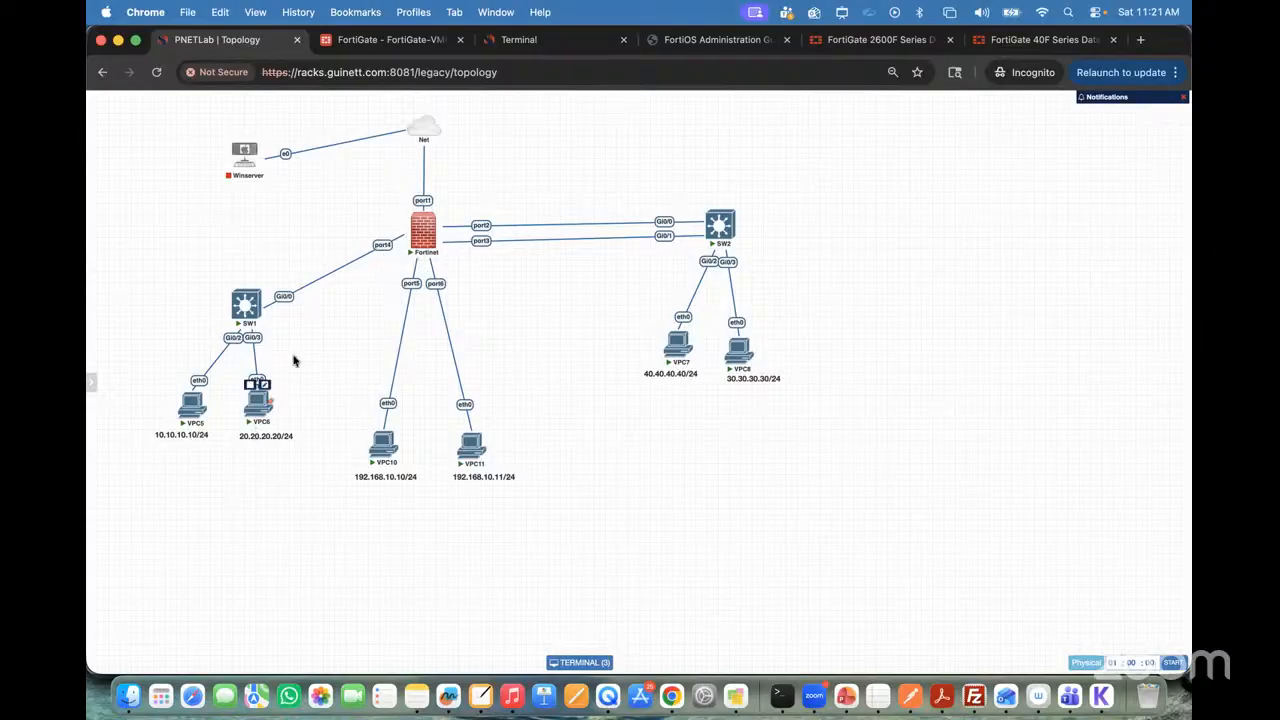
{"action": "left_click", "coordinate": [375, 42]}
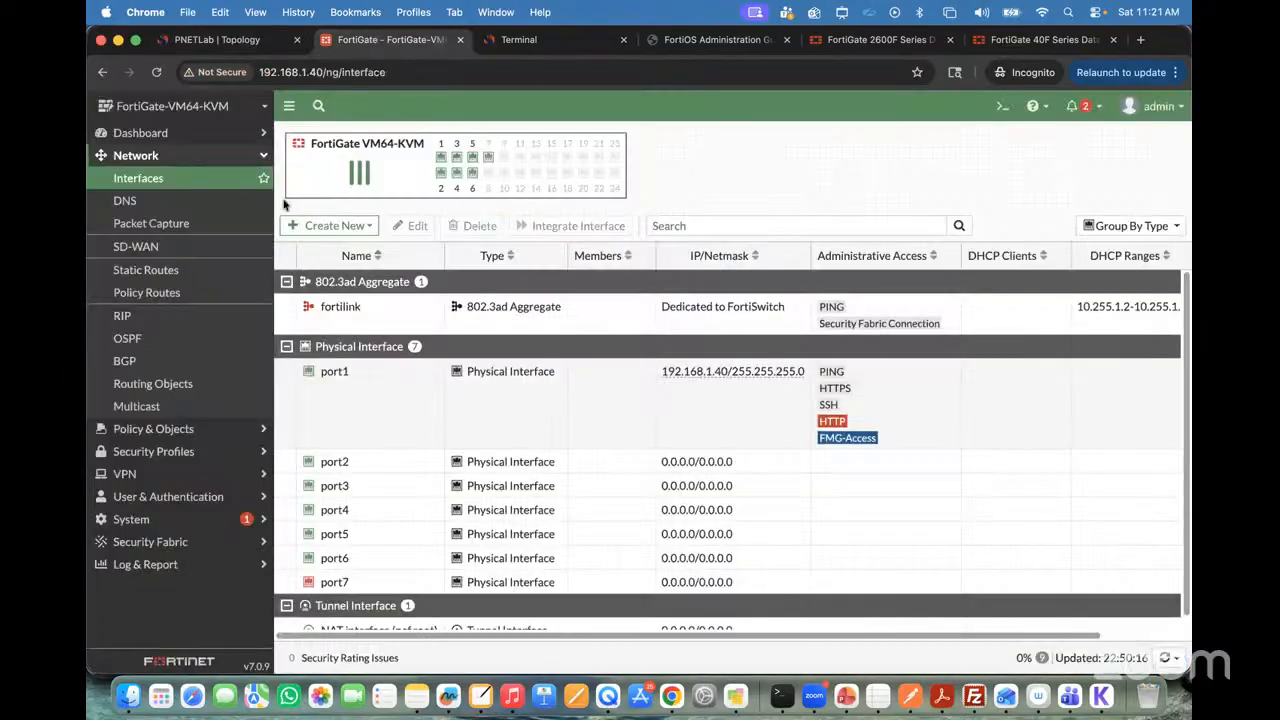
Step: Switch from the topology to VPC5's terminal and display its current IP configuration with show ip
{"action": "left_click", "coordinate": [229, 43]}
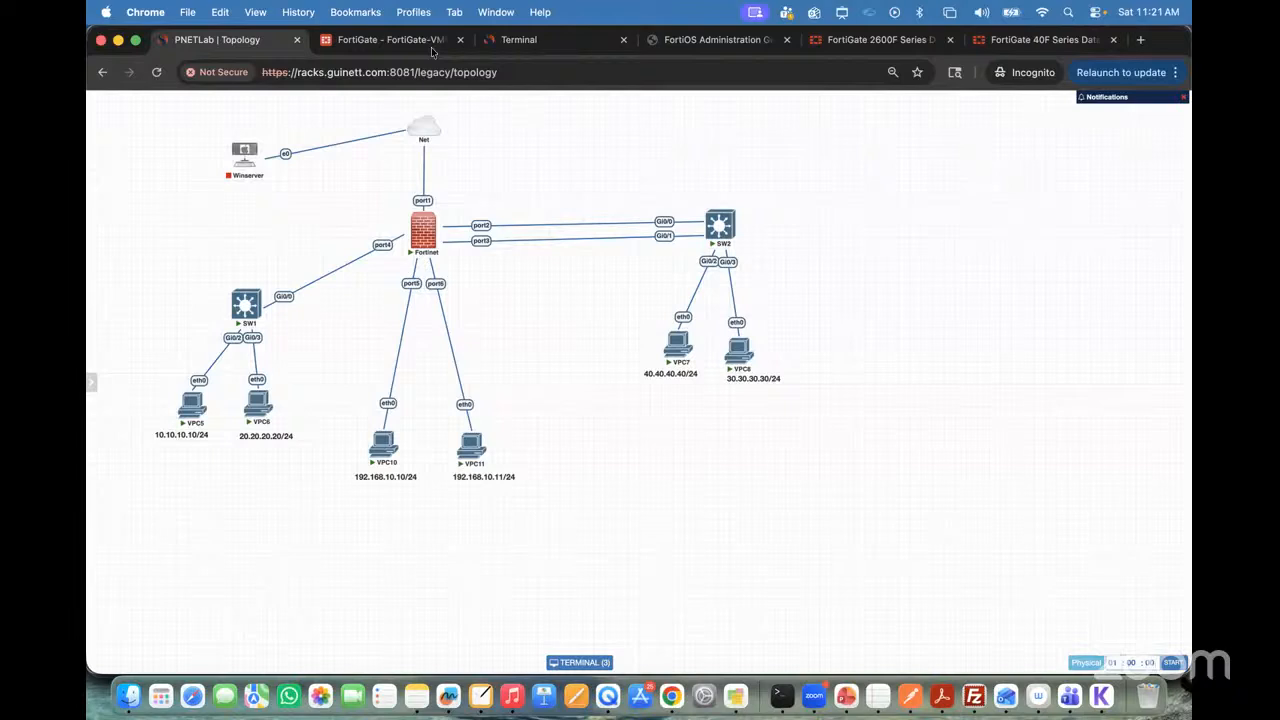
{"action": "left_click", "coordinate": [518, 40]}
{"action": "type", "text": "show"}
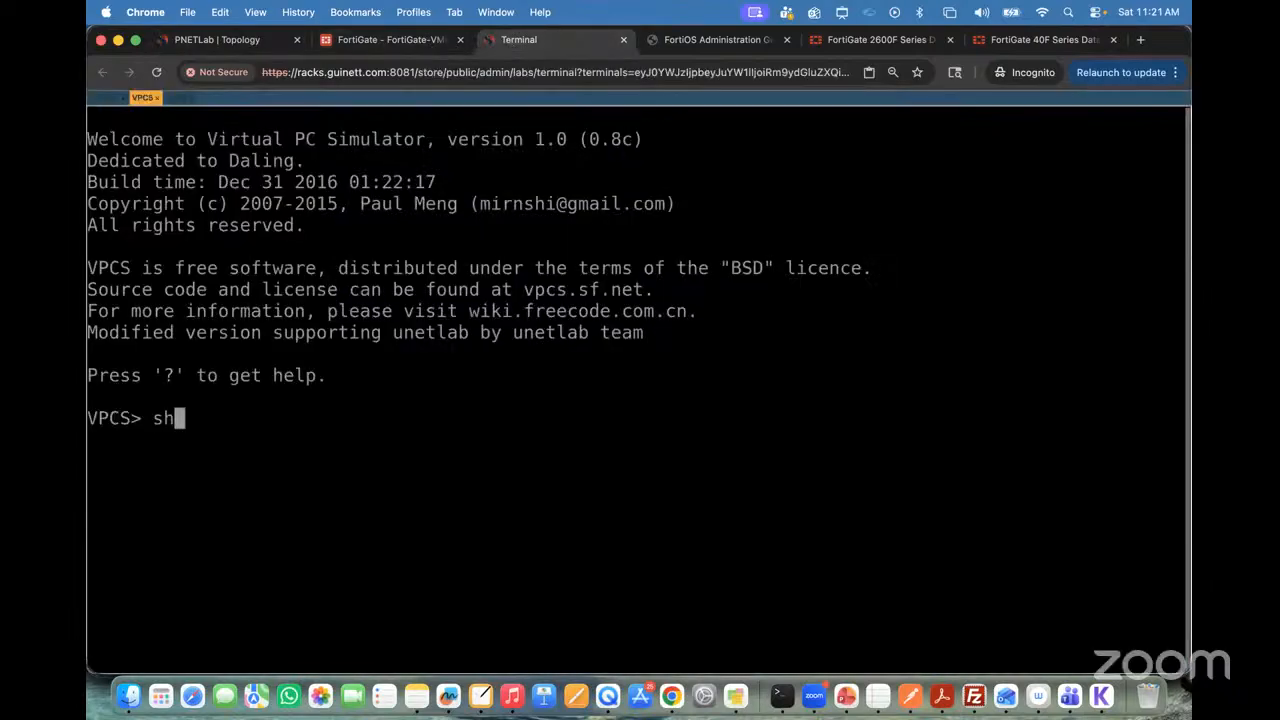
{"action": "key", "text": "BackSpace"}
{"action": "key", "text": "BackSpace"}
{"action": "key", "text": "BackSpace"}
{"action": "type", "text": "how ip"}
{"action": "key", "text": "Return"}
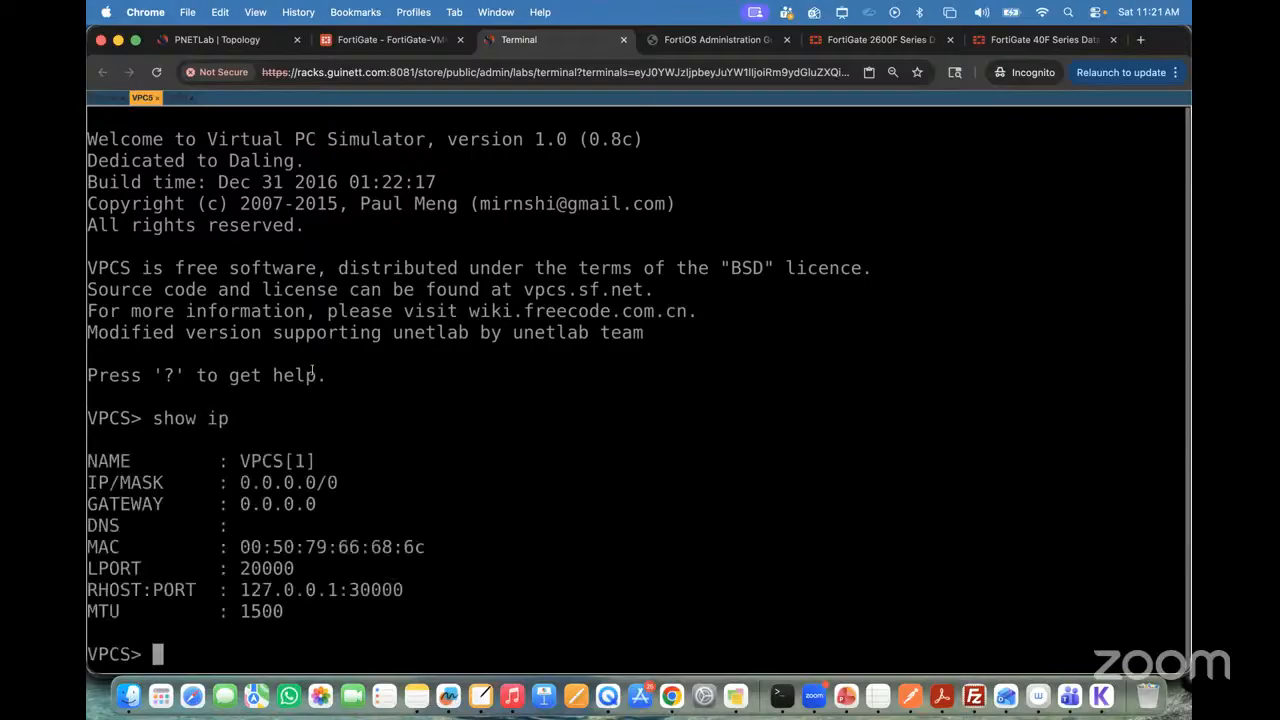
Step: Assign VPC5 the address 10.10.10.10/24 with gateway 10.10.10.1
{"action": "type", "text": "ip 10.10.1"}
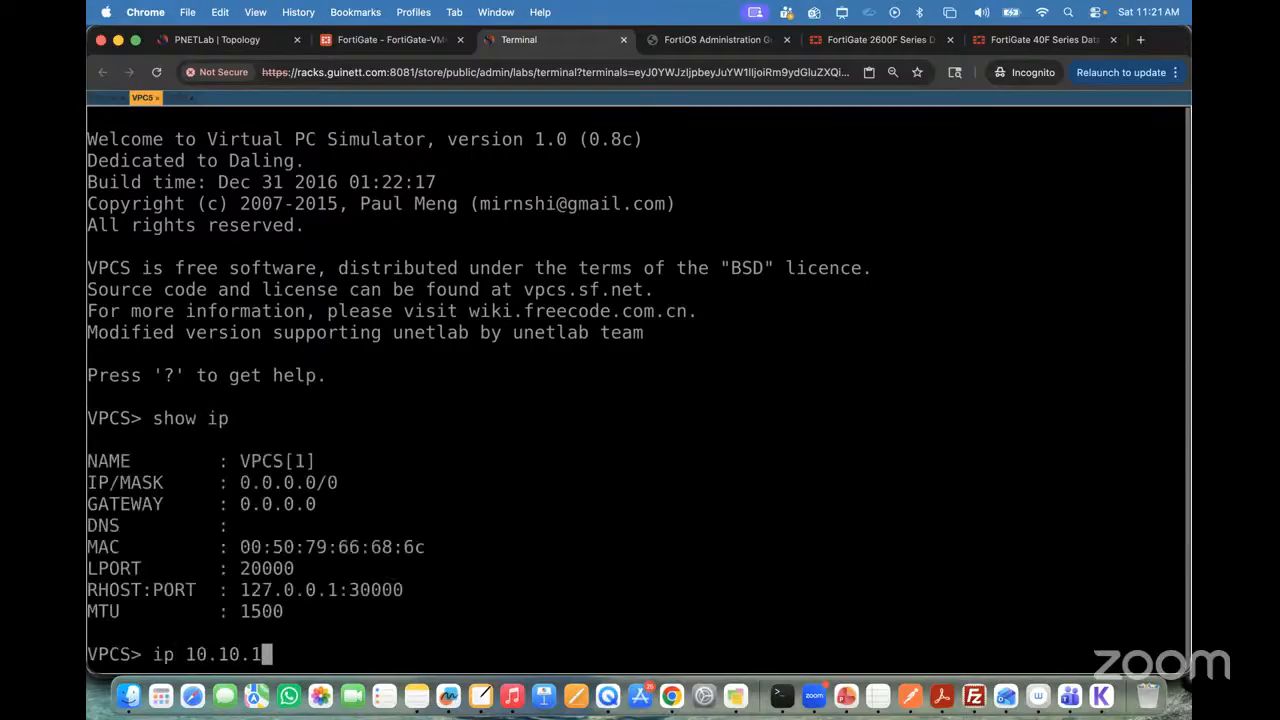
{"action": "type", "text": "0.10/24 "}
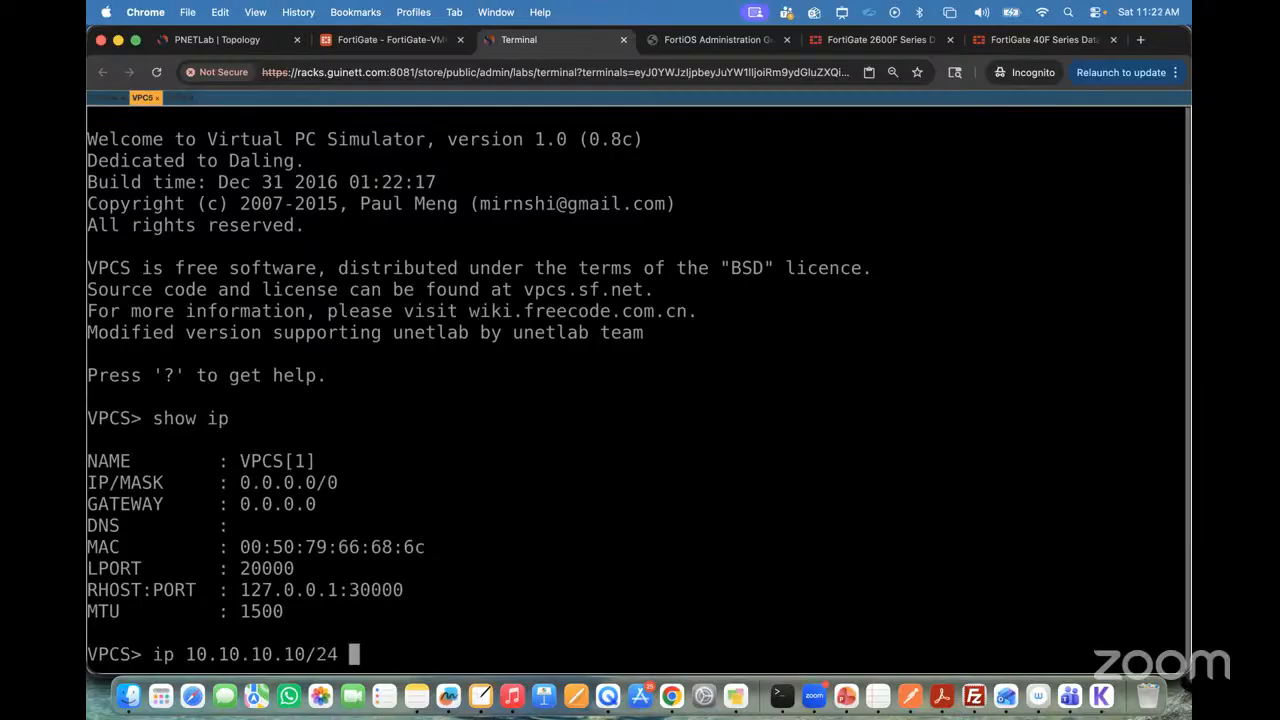
{"action": "type", "text": "10.10.10.10."}
{"action": "key", "text": "Return"}
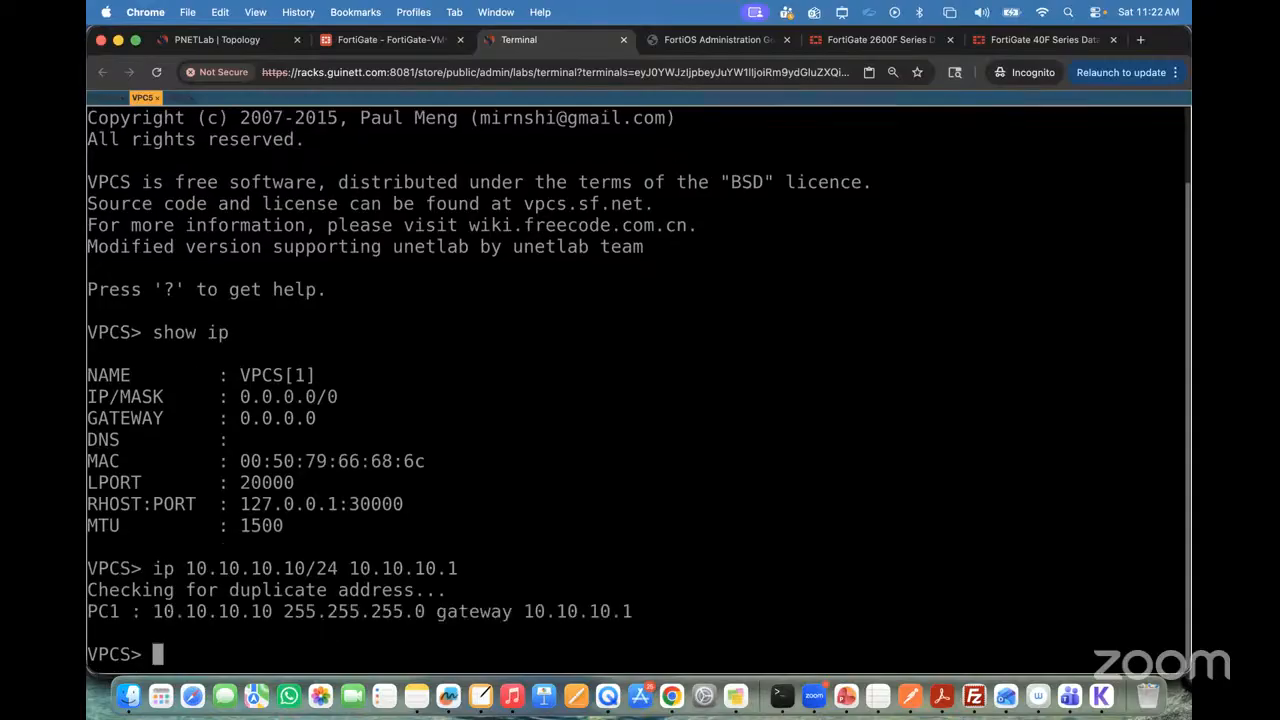
Step: Run show ip on VPC5 again to verify its newly assigned address and gateway
{"action": "type", "text": "shopw"}
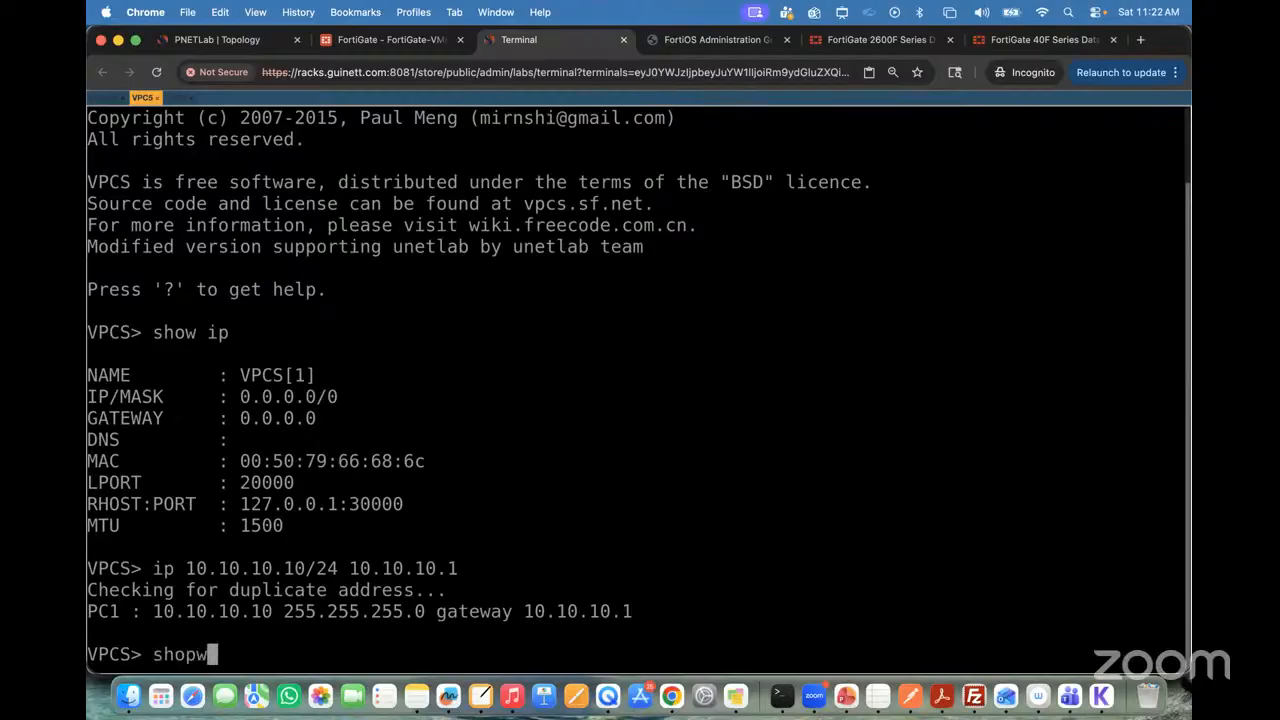
{"action": "key", "text": "BackSpace"}
{"action": "key", "text": "BackSpace"}
{"action": "type", "text": "w ip"}
{"action": "key", "text": "Return"}
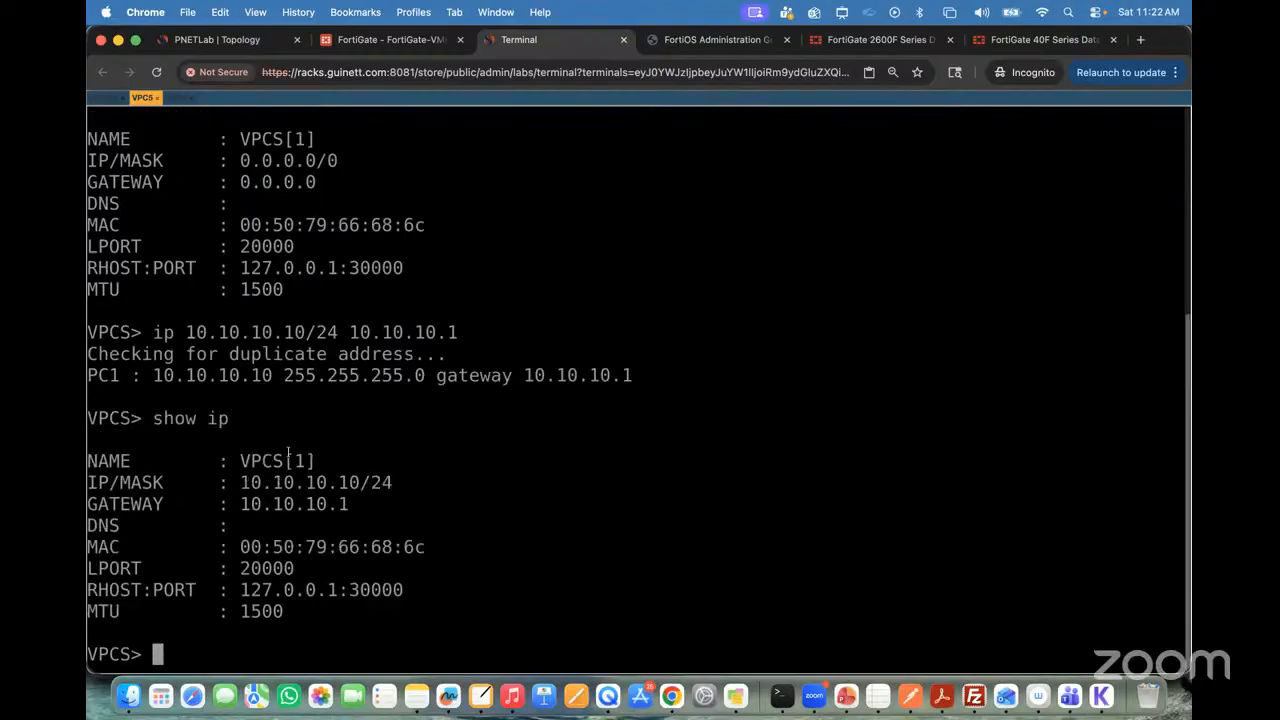
Step: Ping the gateway 10.10.10.1 from VPC5 and interrupt the test
{"action": "type", "text": "ping 10.10.10.1"}
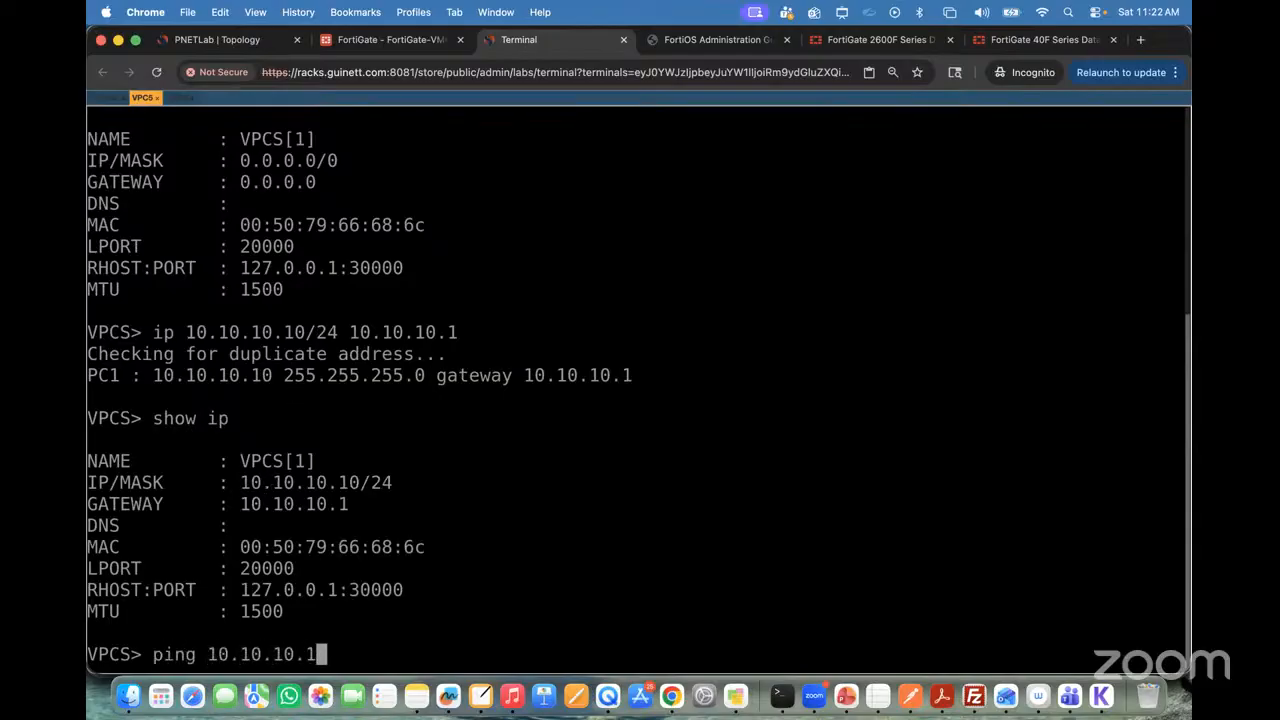
{"action": "key", "text": "Return"}
{"action": "key", "text": "ctrl+c"}
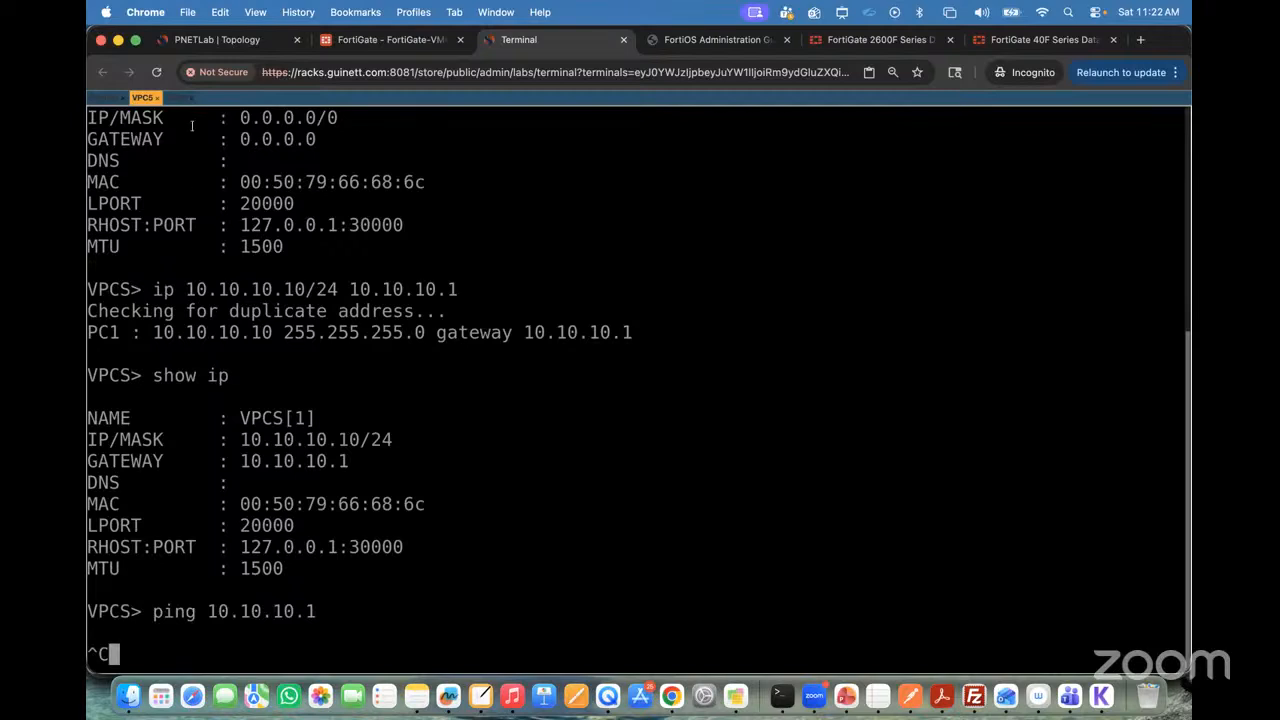
Step: Switch to the VPC6 terminal session and display its IP configuration with show ip
{"action": "left_click", "coordinate": [177, 98]}
{"action": "type", "text": "show ip"}
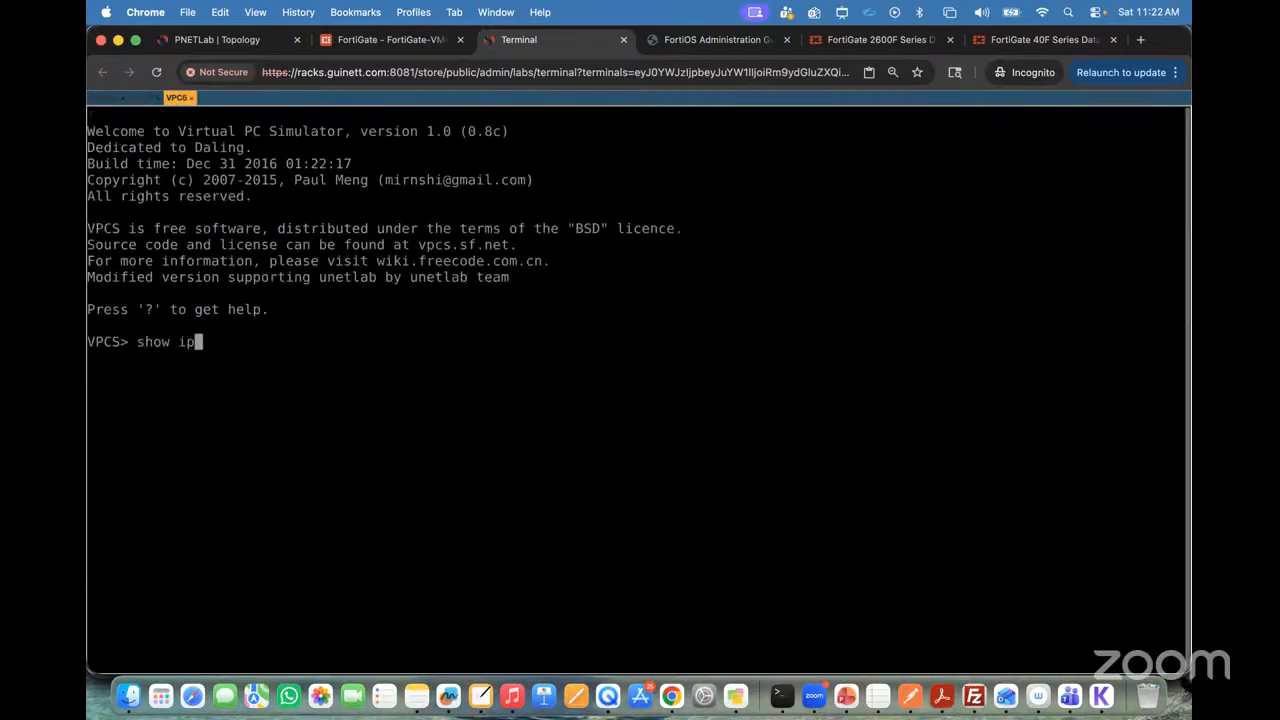
{"action": "key", "text": "Return"}
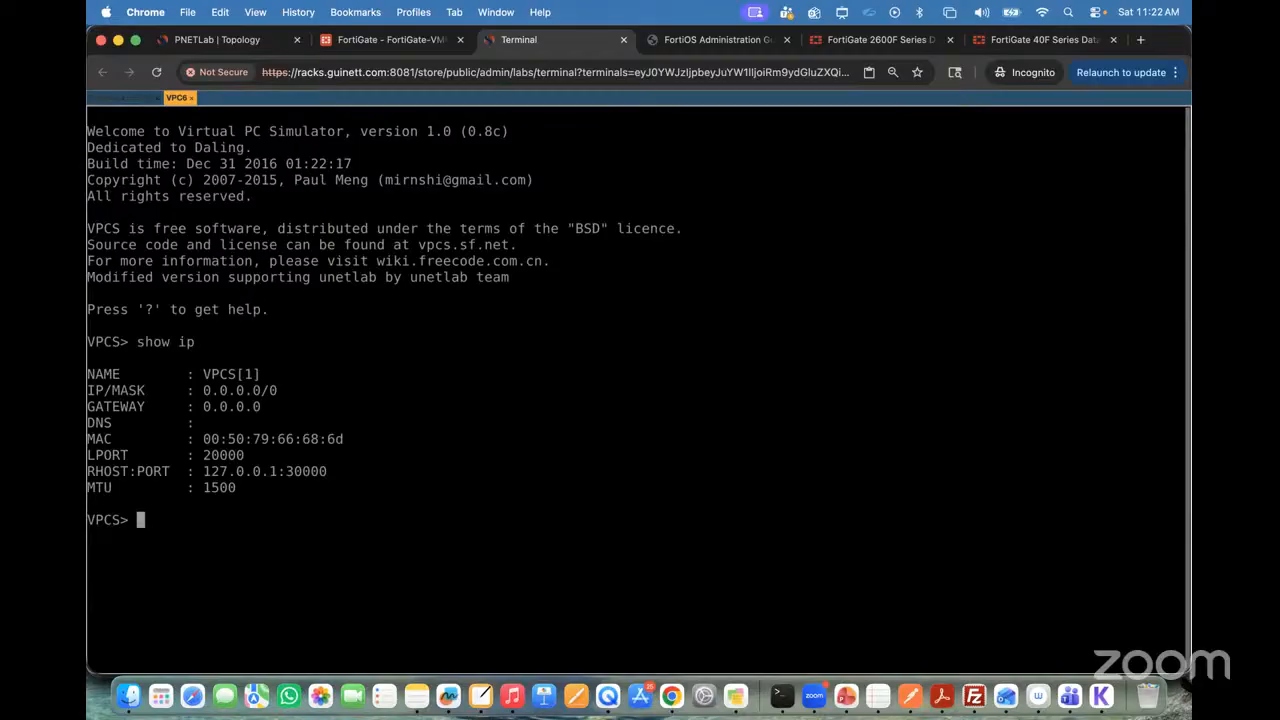
Step: Assign VPC6 the address 20.20.20.20/24 with gateway 20.20.20.1
{"action": "type", "text": "ip 1"}
{"action": "key", "text": "BackSpace"}
{"action": "type", "text": "20.20.20."}
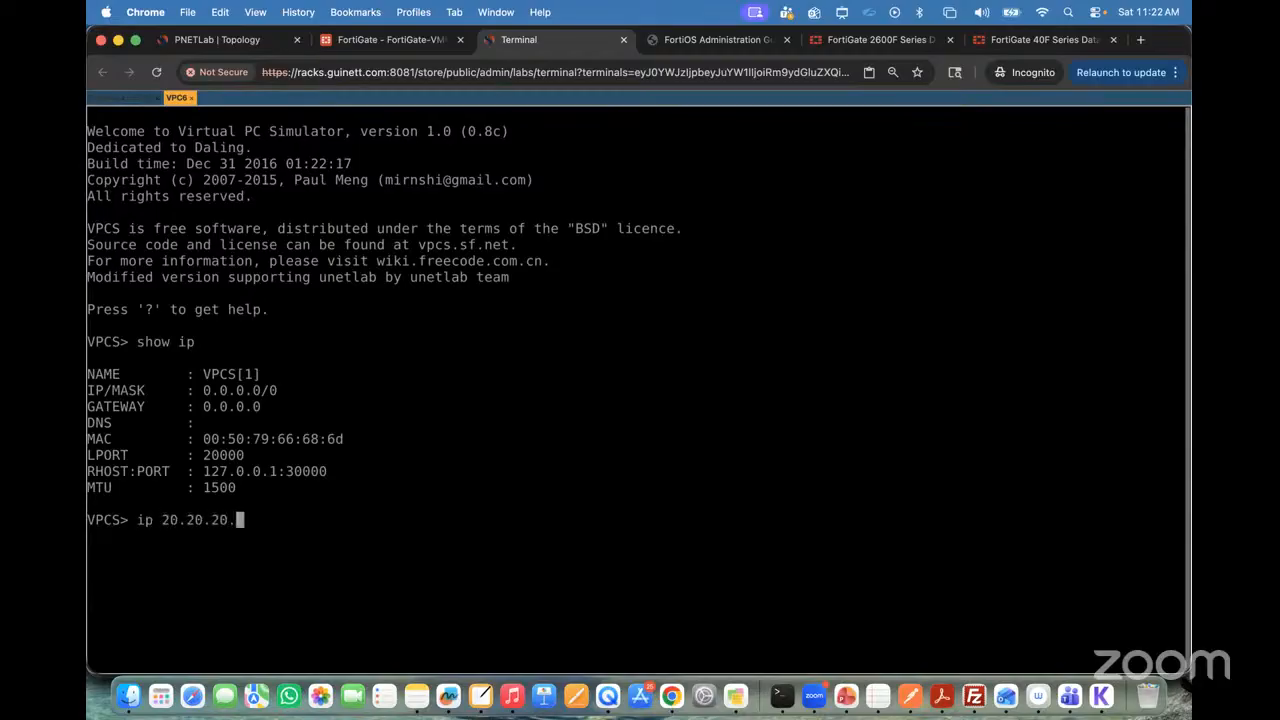
{"action": "type", "text": "20/24 20.20.20.1"}
{"action": "key", "text": "Return"}
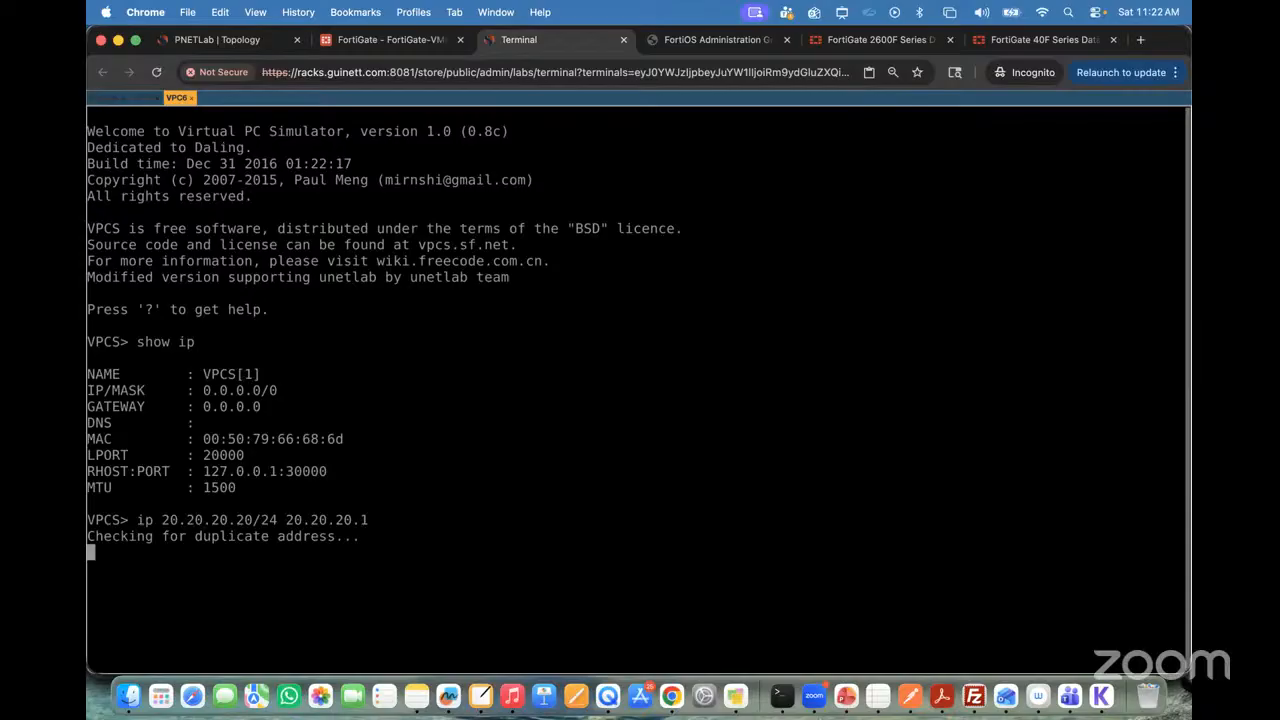
Step: Verify VPC6's IP settings with show ip and ping its gateway 20.20.20.1, interrupting the test
{"action": "type", "text": "show ip"}
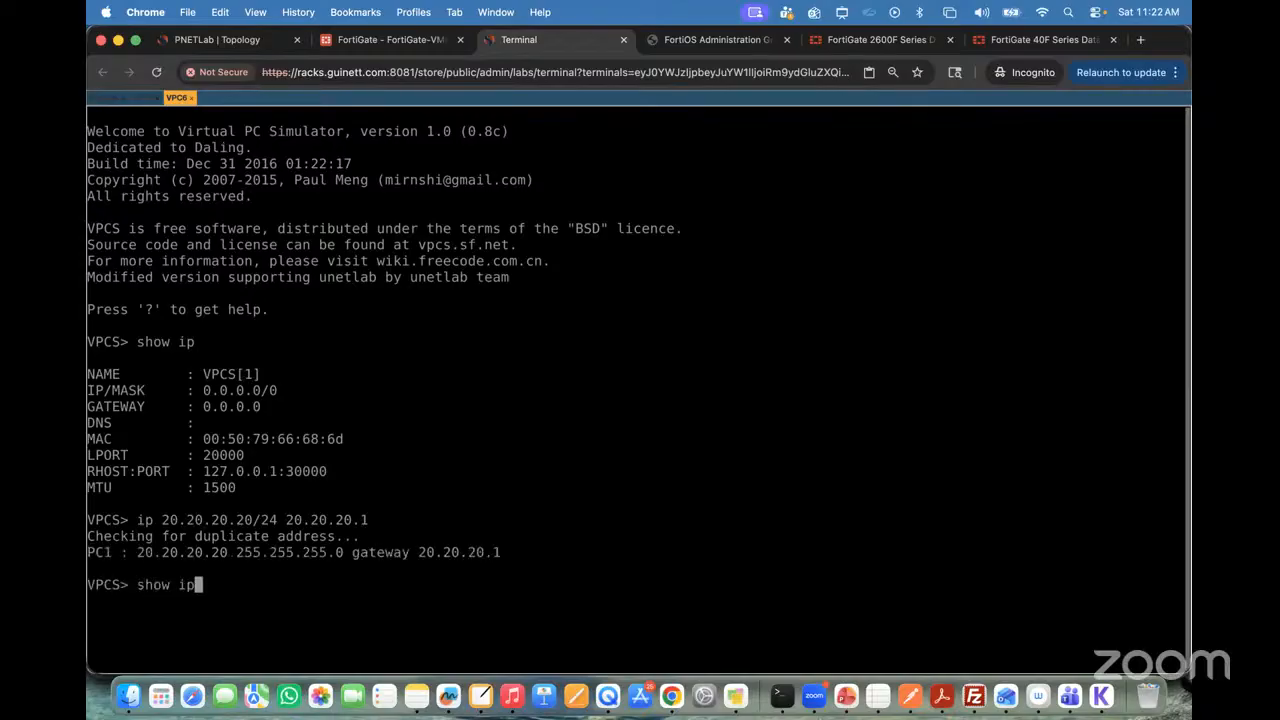
{"action": "key", "text": "Return"}
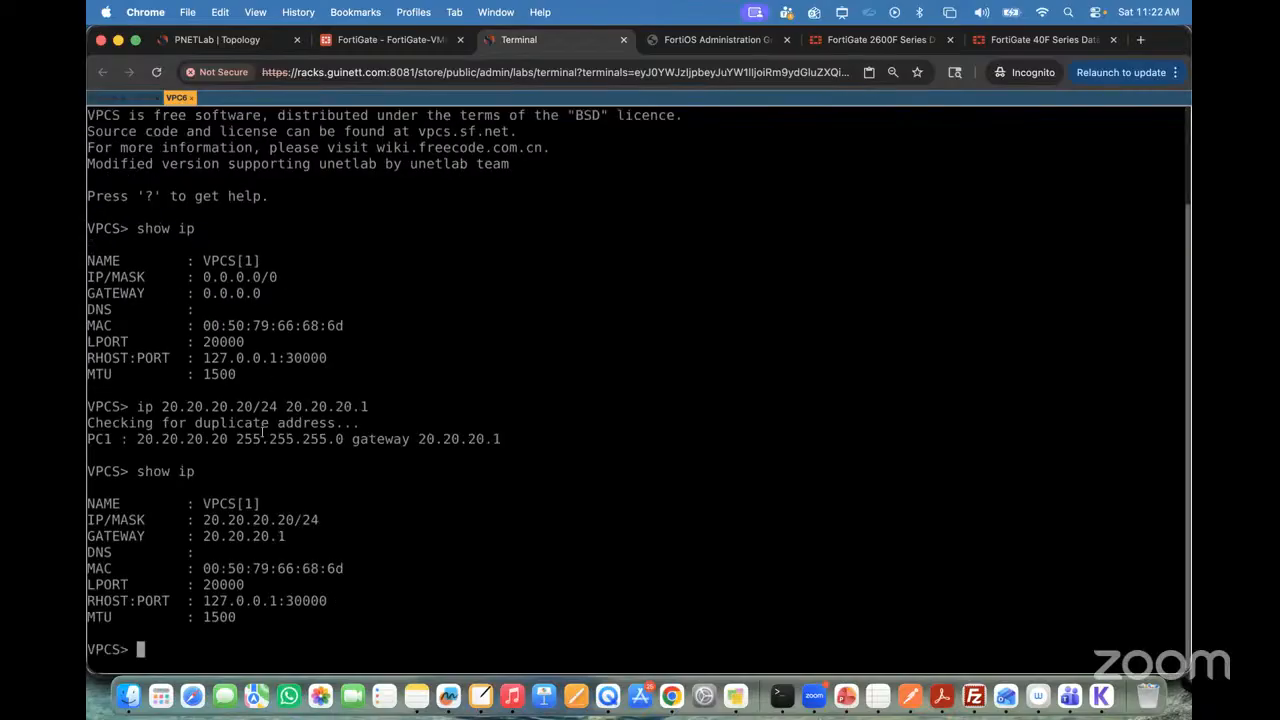
{"action": "type", "text": "ping 20.20.20.1"}
{"action": "key", "text": "Return"}
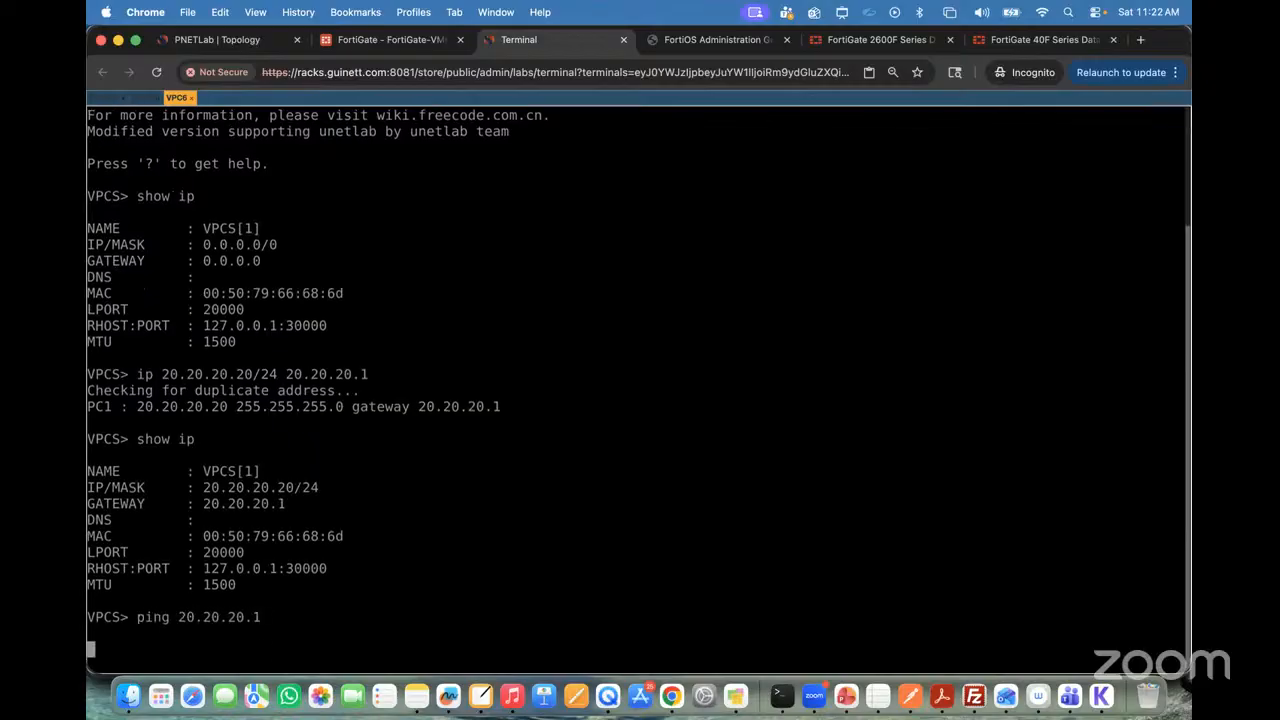
{"action": "key", "text": "ctrl+c"}
Step: Open SW1's console from the topology and set its terminal font size to 18
{"action": "left_click", "coordinate": [213, 42]}
{"action": "left_click", "coordinate": [246, 305]}
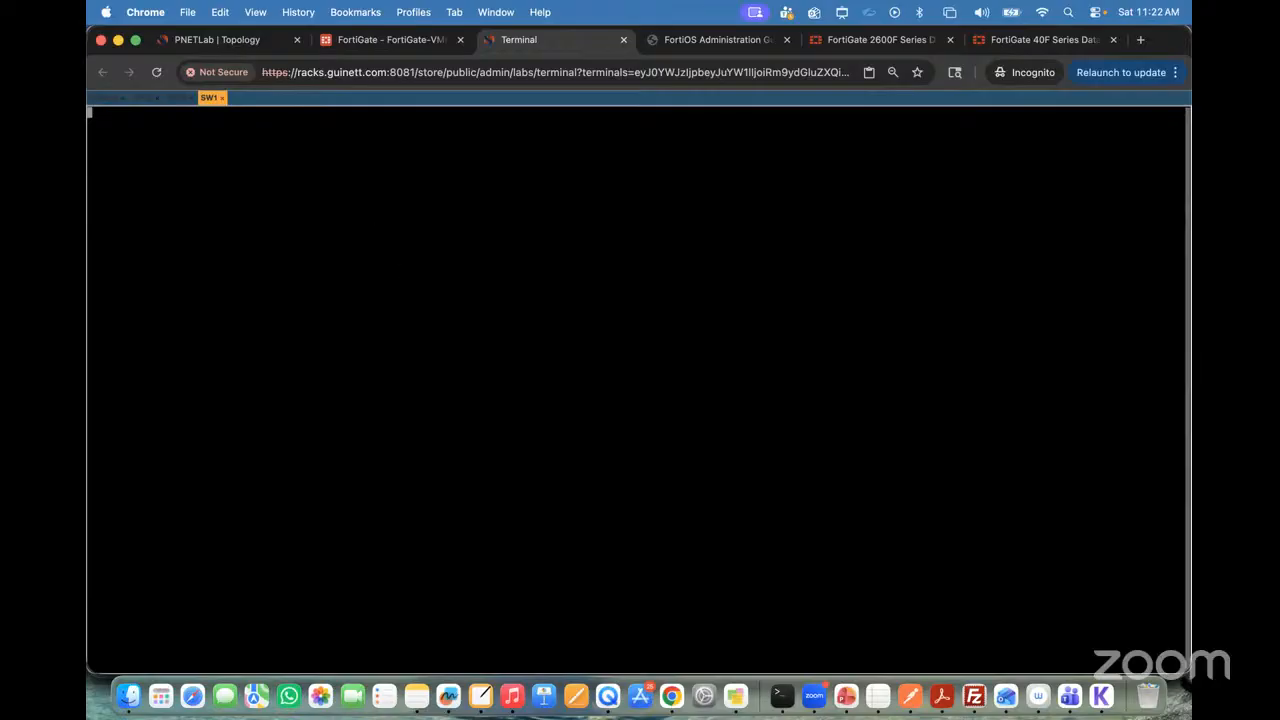
{"action": "key", "text": "Return"}
{"action": "key", "text": "Return"}
{"action": "key", "text": "Return"}
{"action": "key", "text": "Return"}
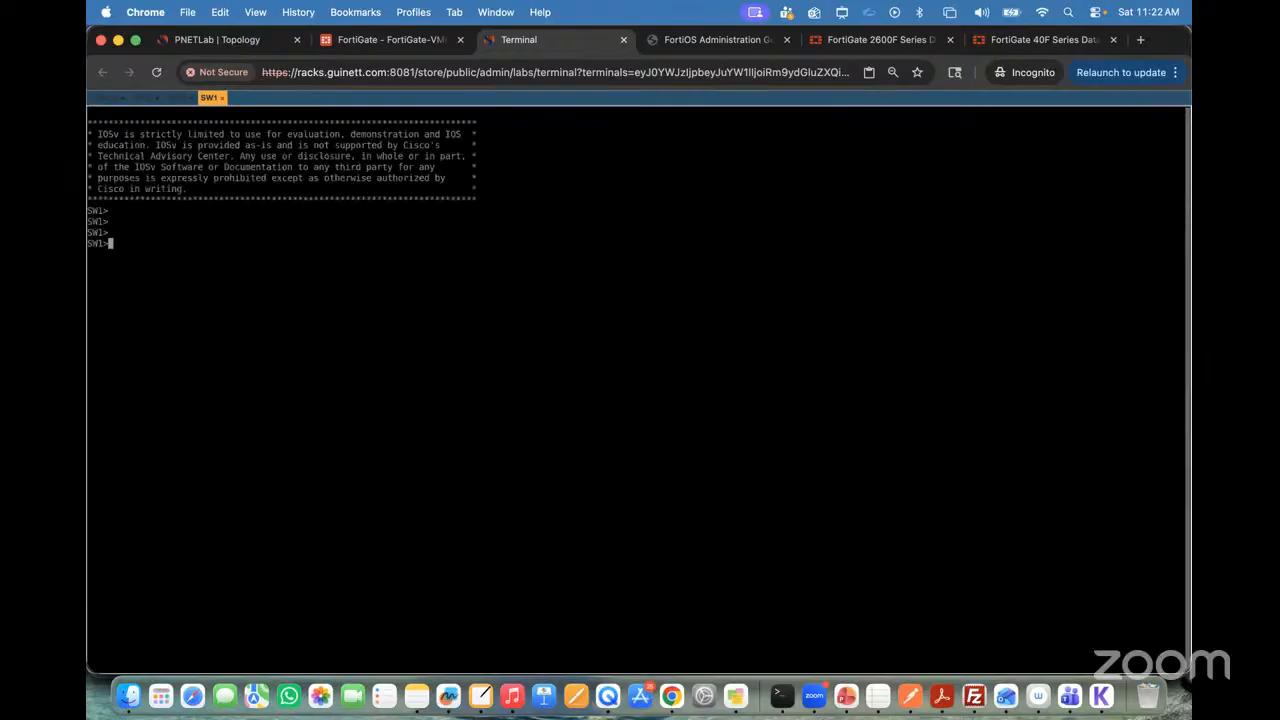
{"action": "key", "text": "ctrl+alt+shift"}
{"action": "left_click", "coordinate": [181, 381]}
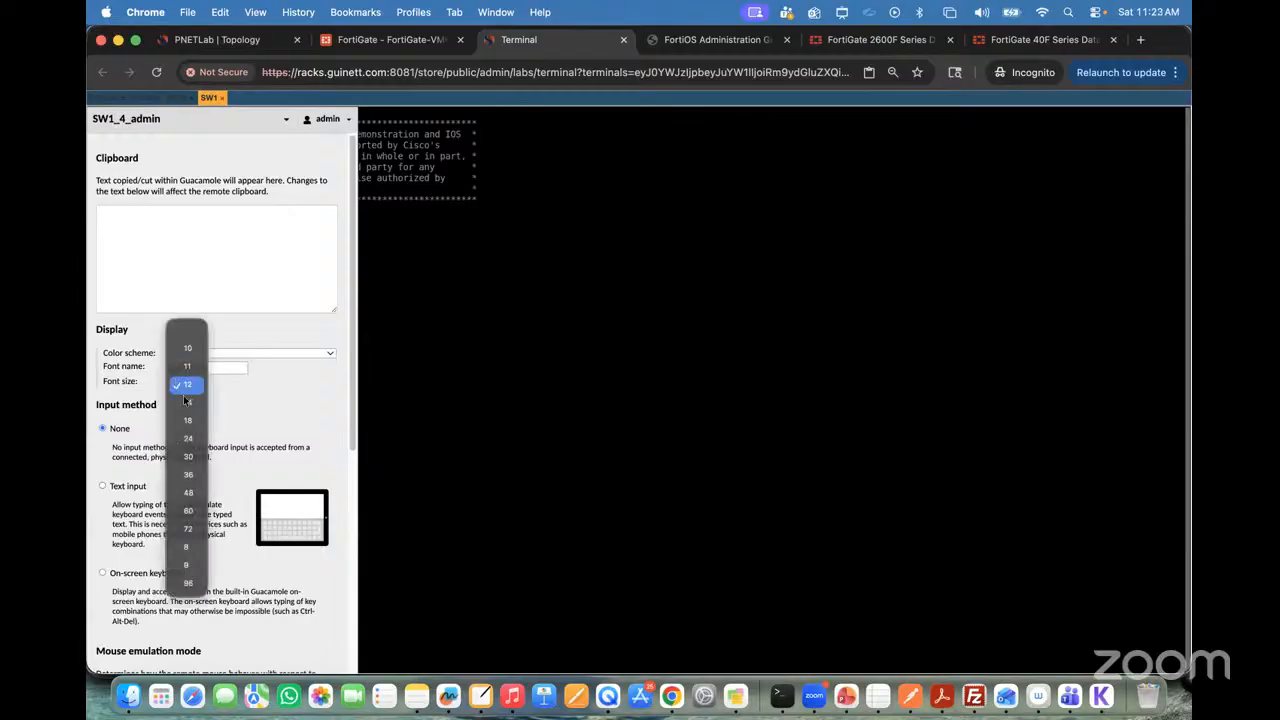
{"action": "left_click", "coordinate": [187, 420]}
{"action": "key", "text": "ctrl+alt+shift"}
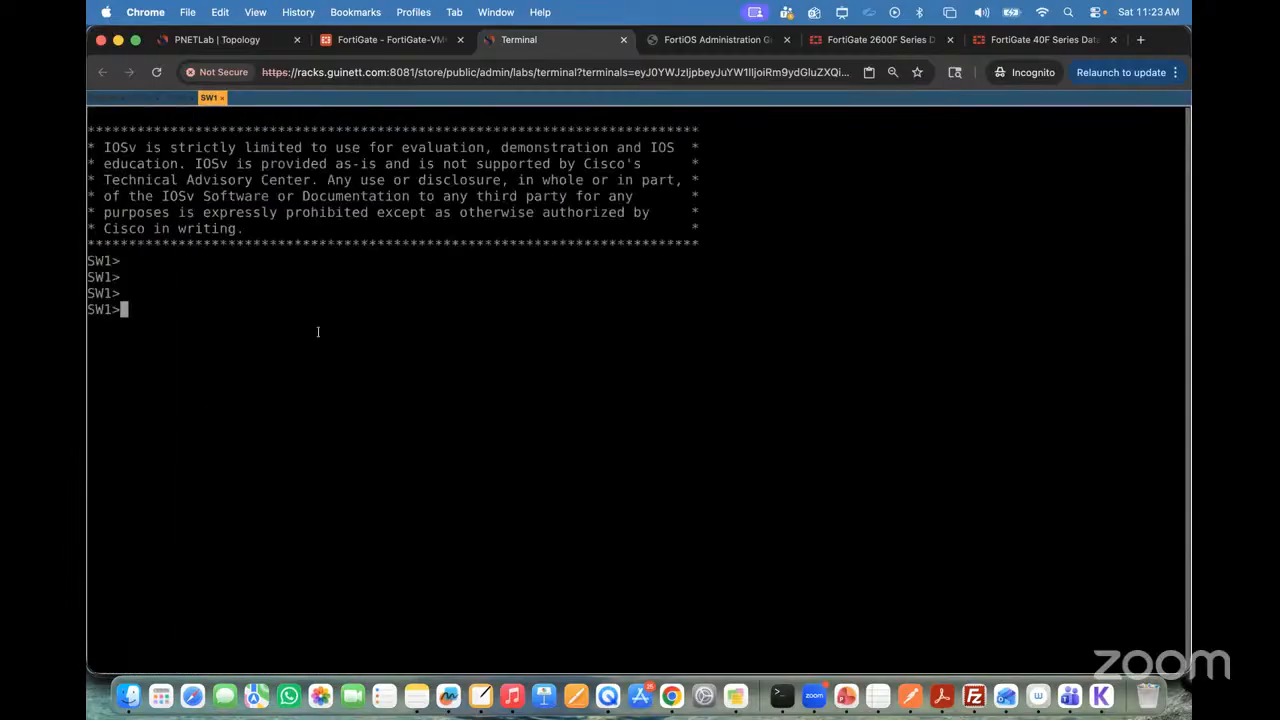
Step: Enter privileged mode on SW1 and start global configuration with conf t
{"action": "type", "text": "en"}
{"action": "key", "text": "Return"}
{"action": "key", "text": "Return"}
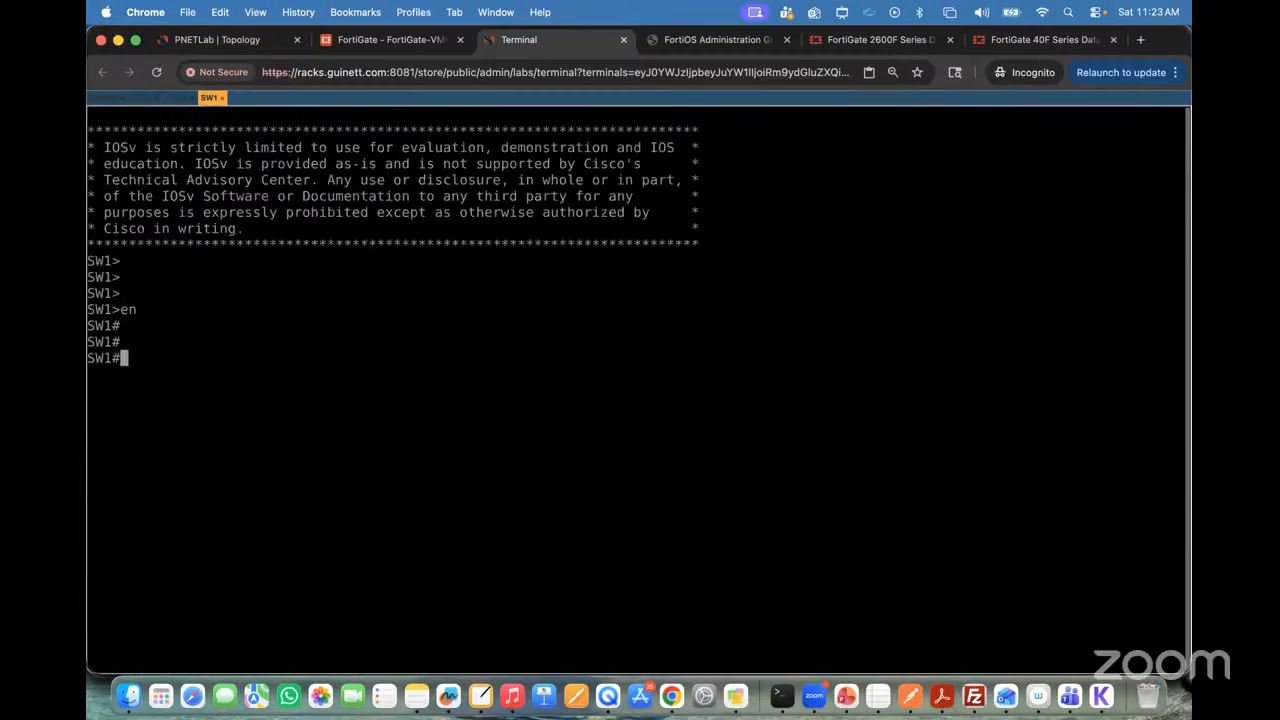
{"action": "type", "text": "conf t"}
{"action": "key", "text": "Return"}
Step: Create VLAN 10 on SW1 and exit VLAN configuration
{"action": "key", "text": "Return"}
{"action": "key", "text": "Return"}
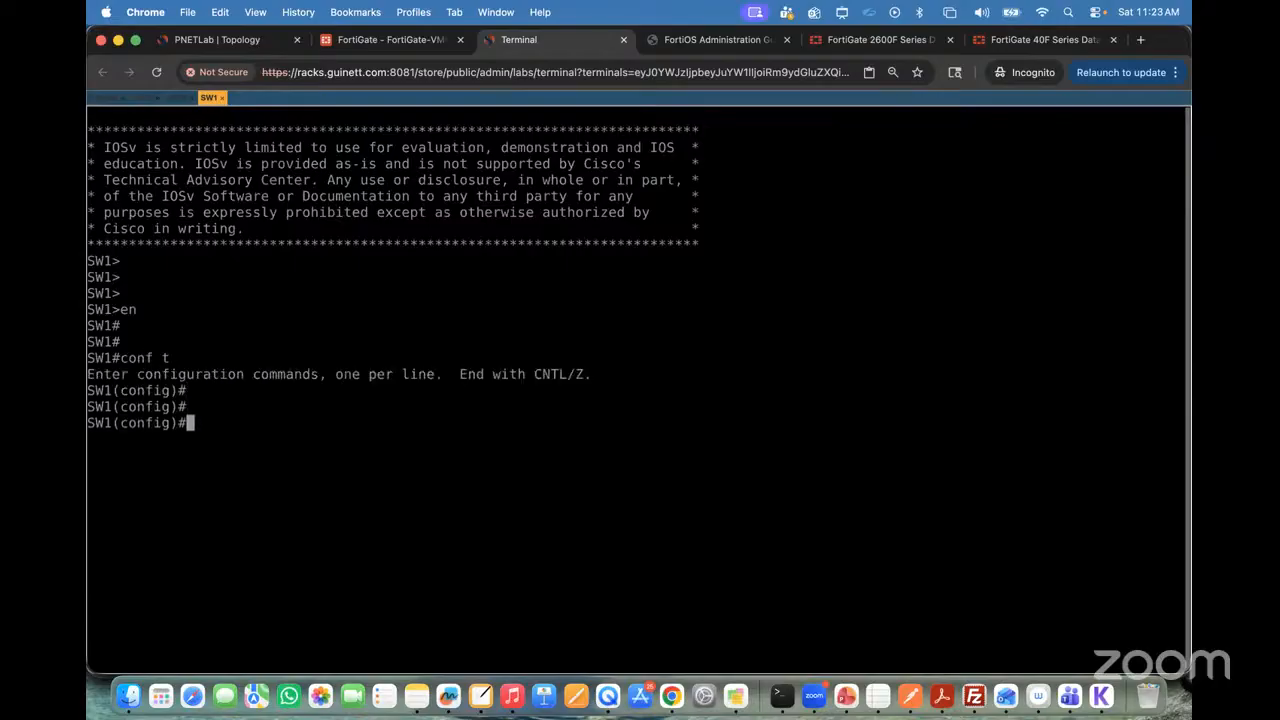
{"action": "type", "text": "va"}
{"action": "key", "text": "BackSpace"}
{"action": "type", "text": "lan 10"}
{"action": "key", "text": "Return"}
{"action": "type", "text": "exit"}
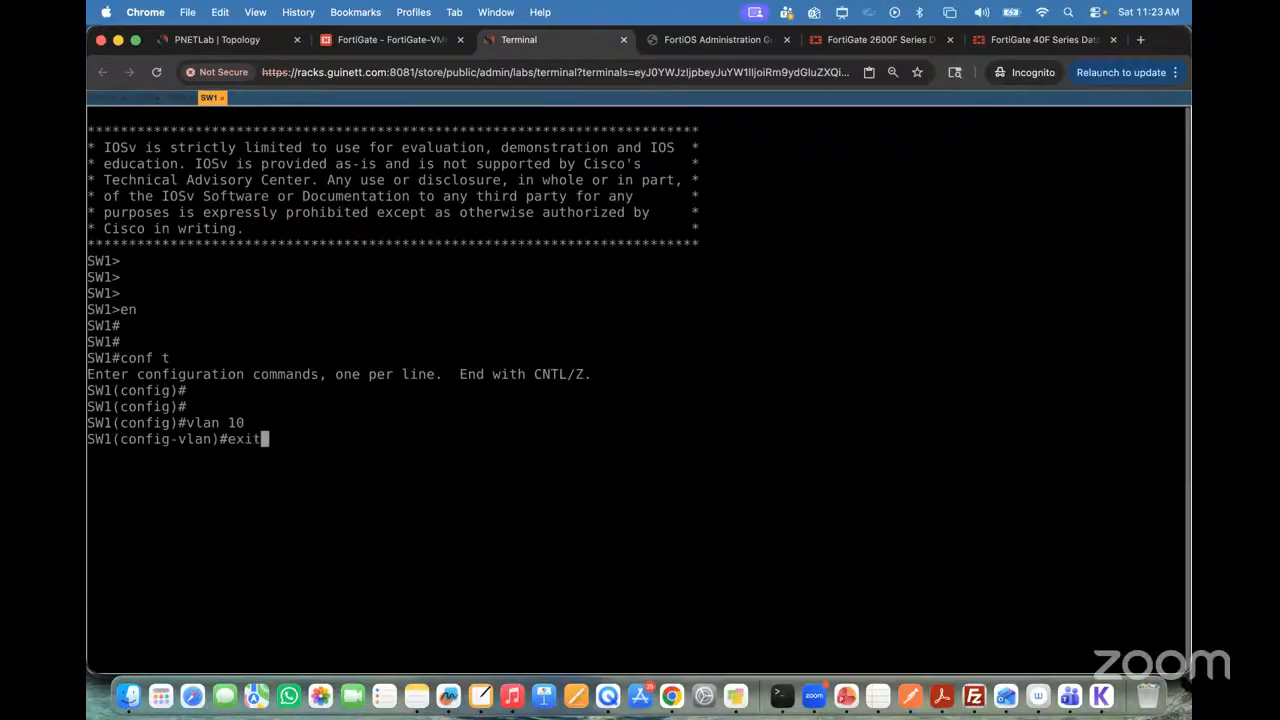
{"action": "key", "text": "Return"}
Step: Create VLAN 20 on SW1 and return to global configuration mode
{"action": "type", "text": "vlan 20"}
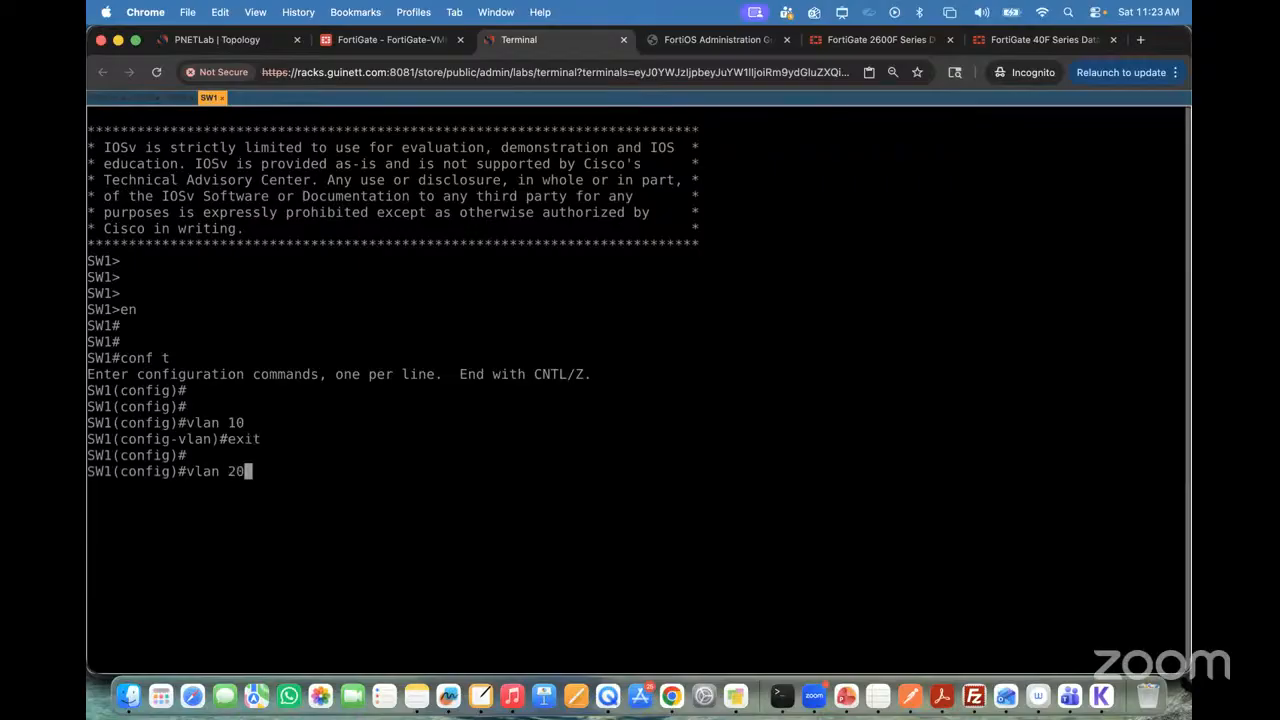
{"action": "key", "text": "Return"}
{"action": "key", "text": "Return"}
{"action": "key", "text": "Return"}
{"action": "type", "text": "exit"}
{"action": "key", "text": "Return"}
{"action": "key", "text": "Return"}
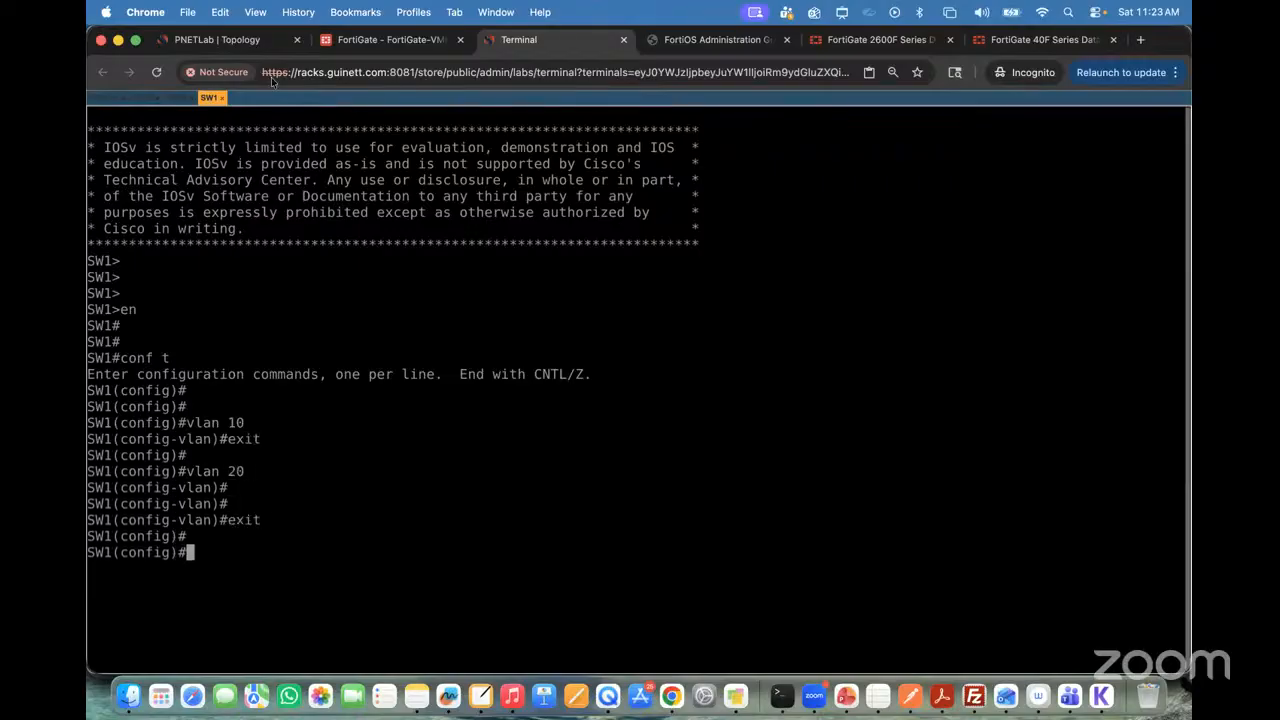
Step: Check SW1's port connections in the topology, place the Terminal browser tab beside it, and enter interface configuration for gi0/2
{"action": "left_click", "coordinate": [233, 43]}
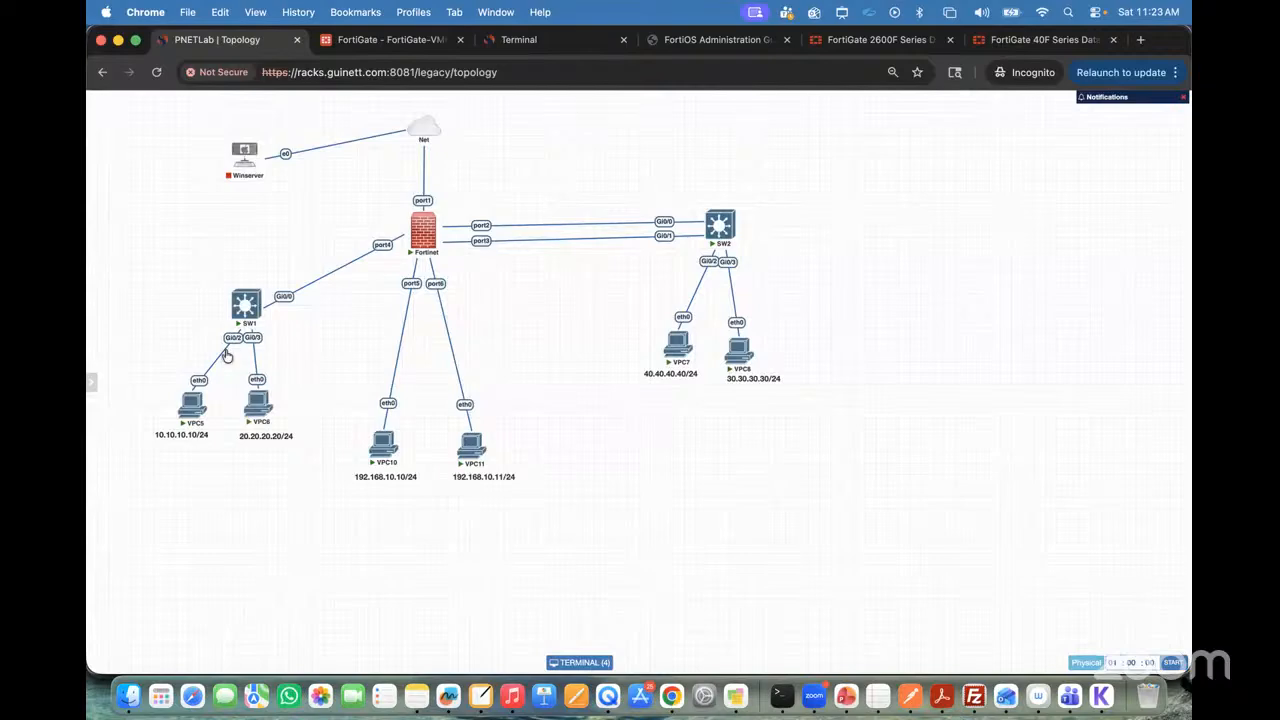
{"action": "left_click", "coordinate": [247, 302]}
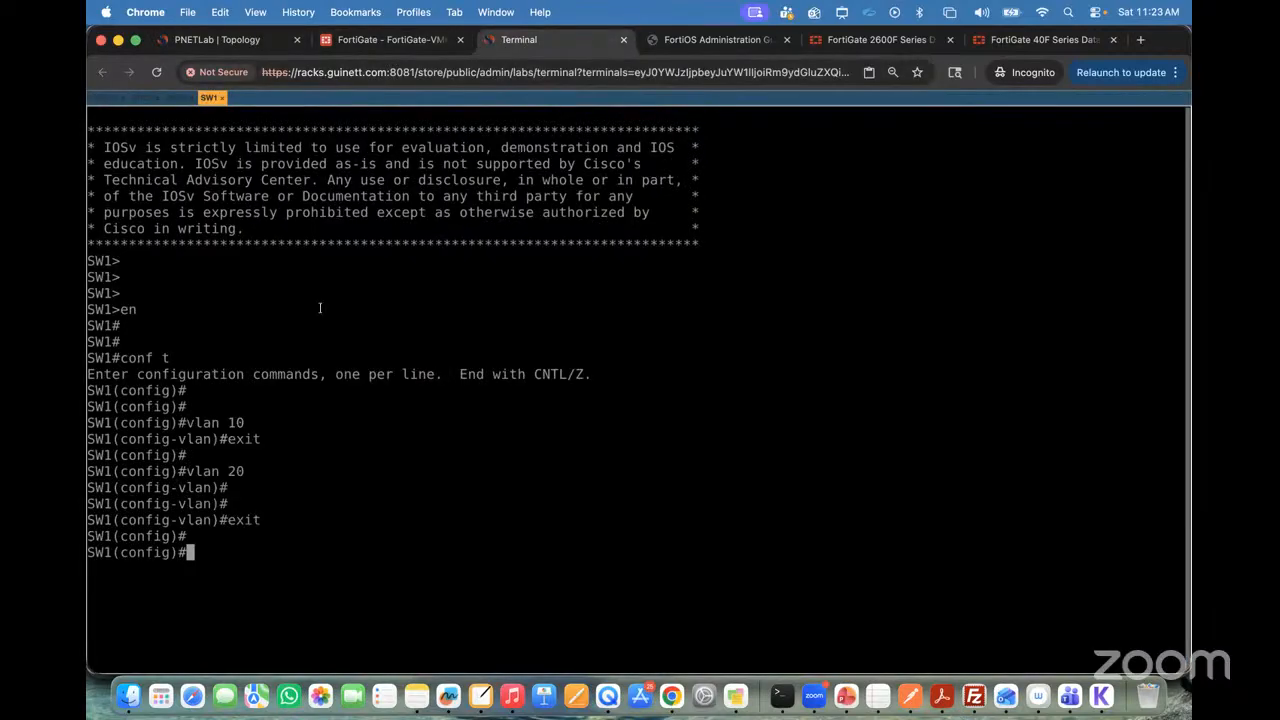
{"action": "type", "text": "int"}
{"action": "left_click", "coordinate": [209, 42]}
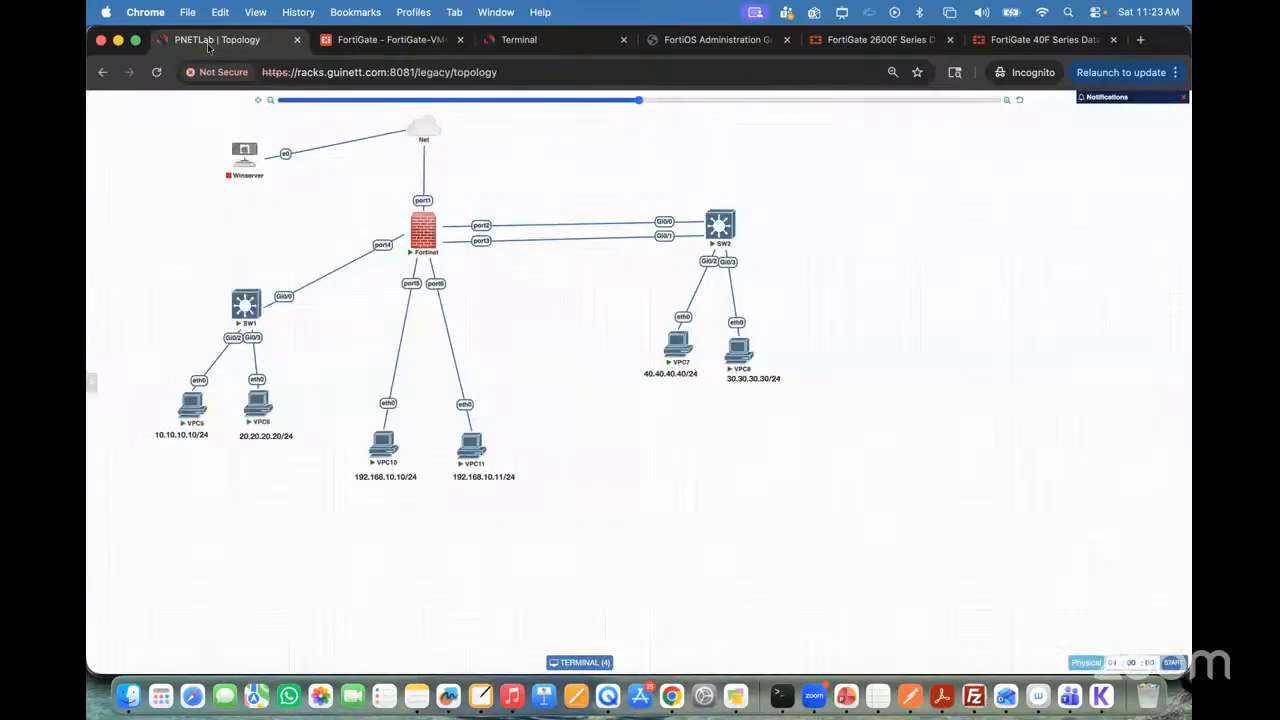
{"action": "left_click_drag", "start_coordinate": [519, 40], "coordinate": [395, 40]}
{"action": "type", "text": "gi0/2"}
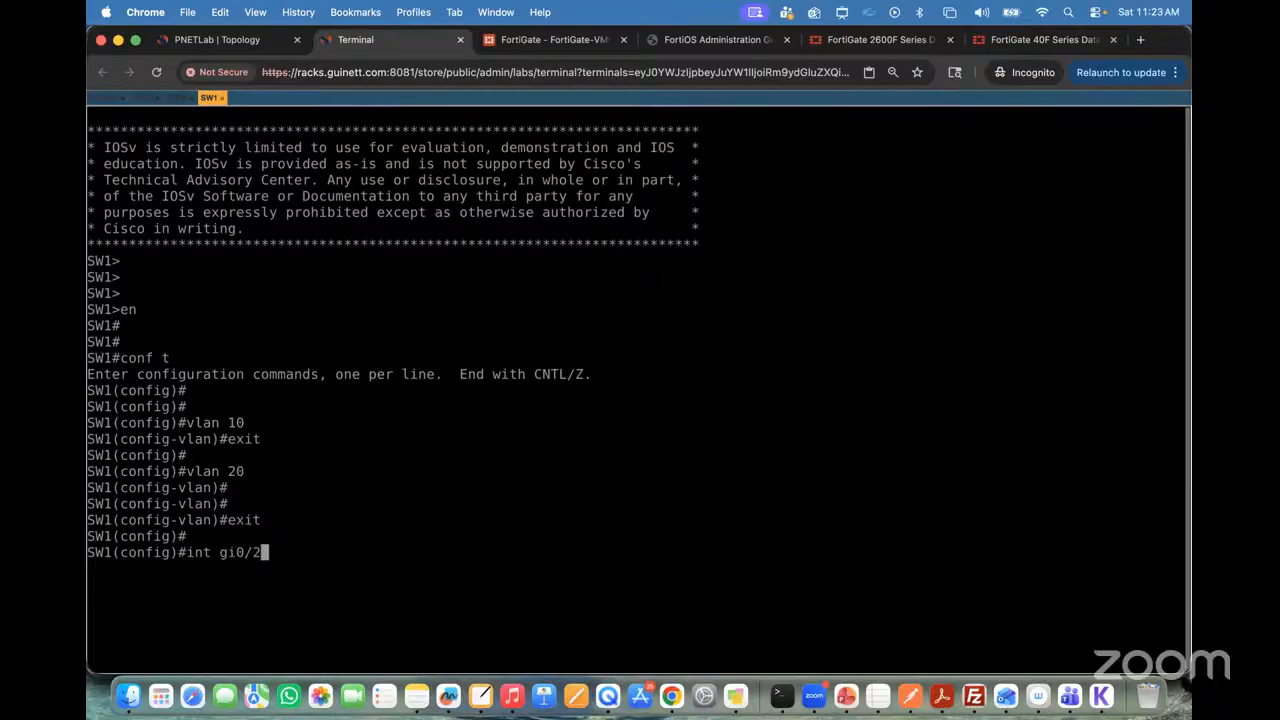
{"action": "key", "text": "Return"}
Step: Set SW1's gi0/2 interface to access mode with switchport mode access
{"action": "type", "text": "sw"}
{"action": "key", "text": "Tab"}
{"action": "type", "text": "mo"}
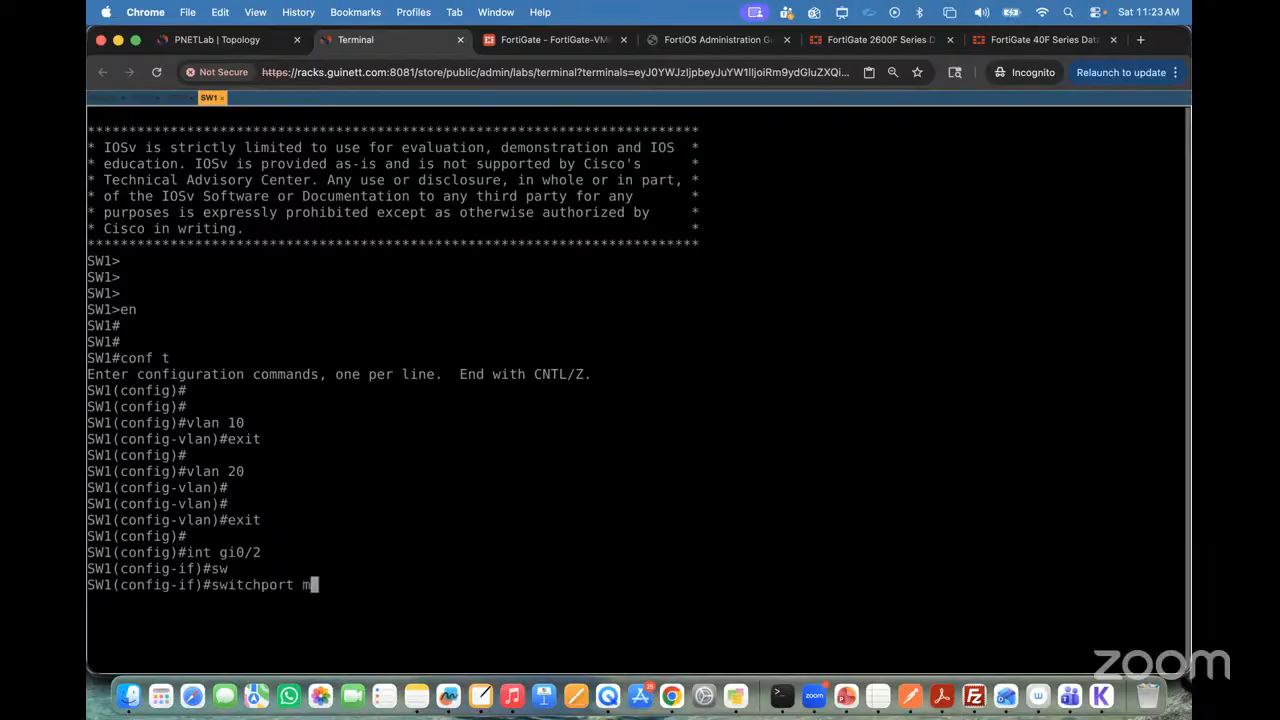
{"action": "key", "text": "Tab"}
{"action": "type", "text": "acc"}
{"action": "key", "text": "Tab"}
{"action": "key", "text": "Return"}
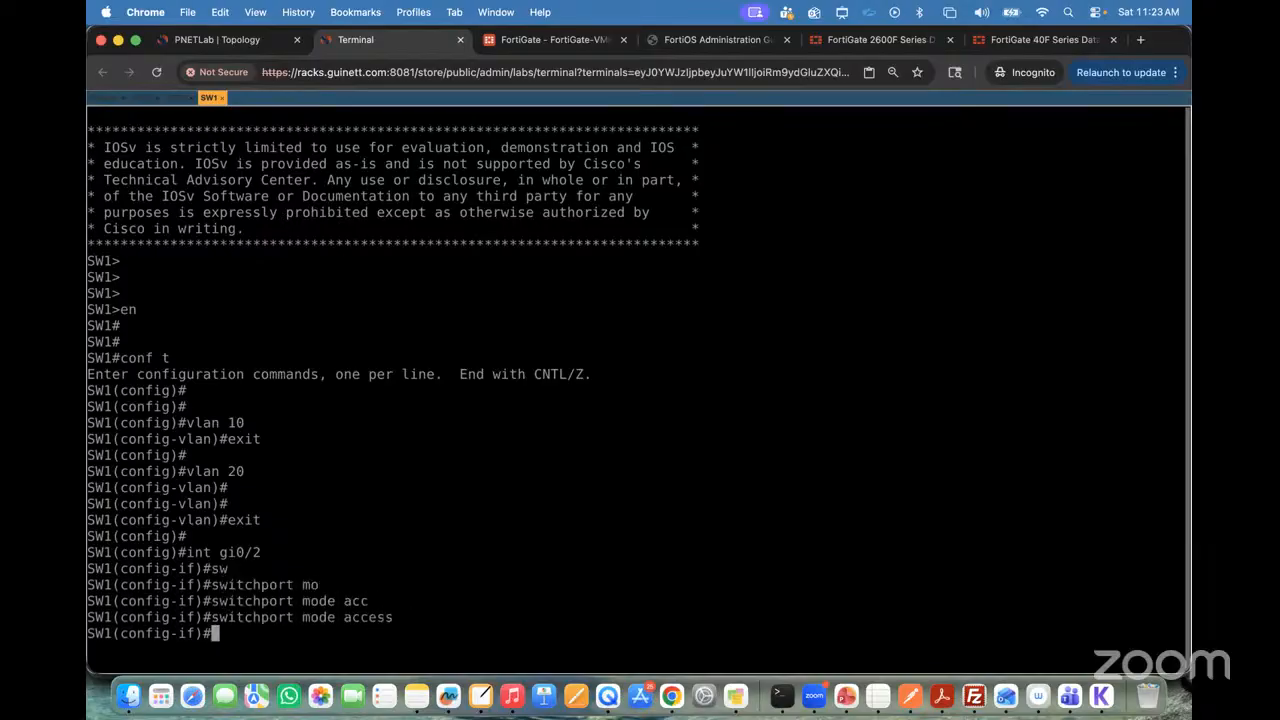
Step: Assign SW1's gi0/2 interface to access VLAN 10 with switchport access vlan 10
{"action": "type", "text": "sw"}
{"action": "key", "text": "Tab"}
{"action": "type", "text": "acc"}
{"action": "key", "text": "Tab"}
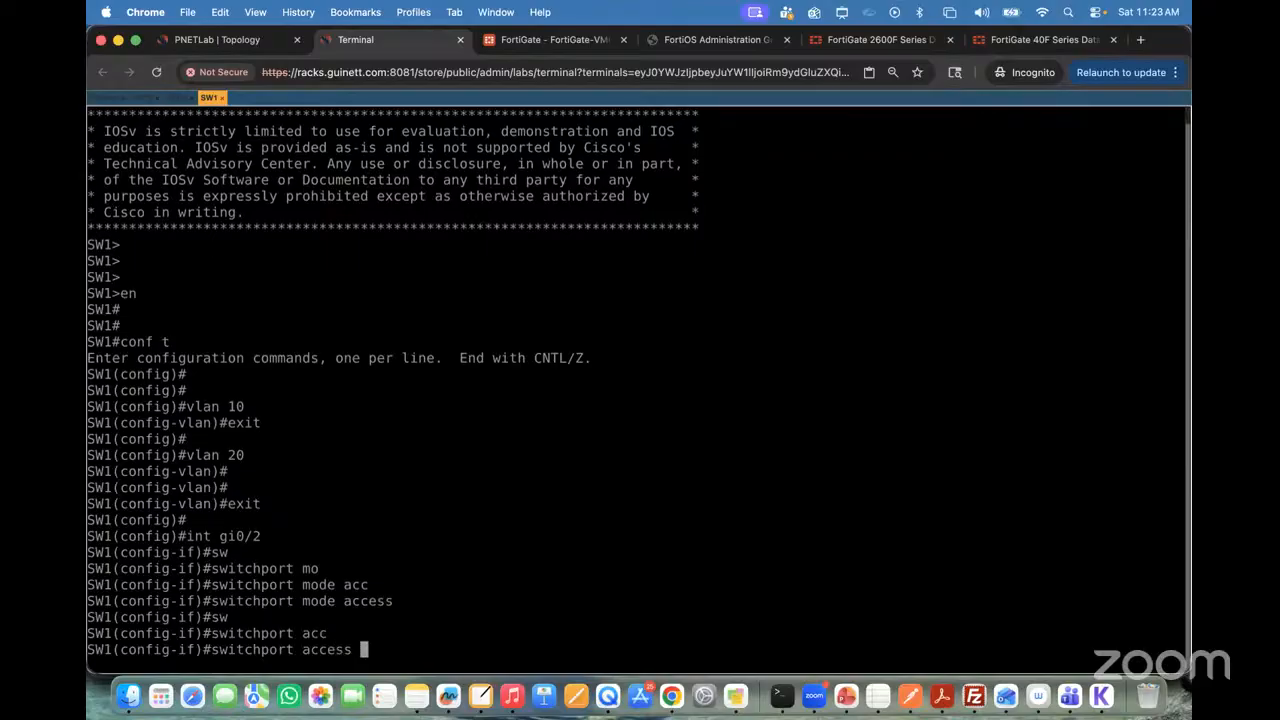
{"action": "type", "text": "vl"}
{"action": "key", "text": "Tab"}
{"action": "type", "text": "10"}
{"action": "key", "text": "Return"}
Step: Enable SW1's gi0/2 interface with no shutdown
{"action": "type", "text": "no sh"}
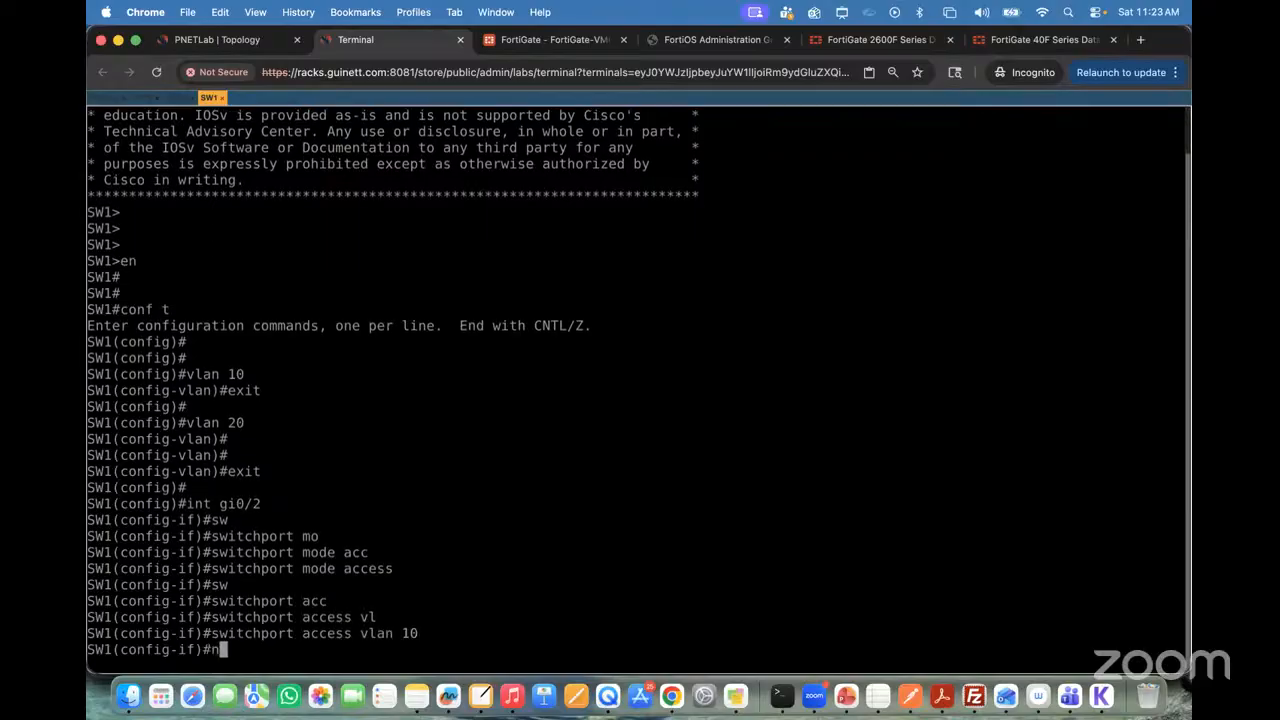
{"action": "key", "text": "Tab"}
{"action": "key", "text": "Return"}
{"action": "key", "text": "Return"}
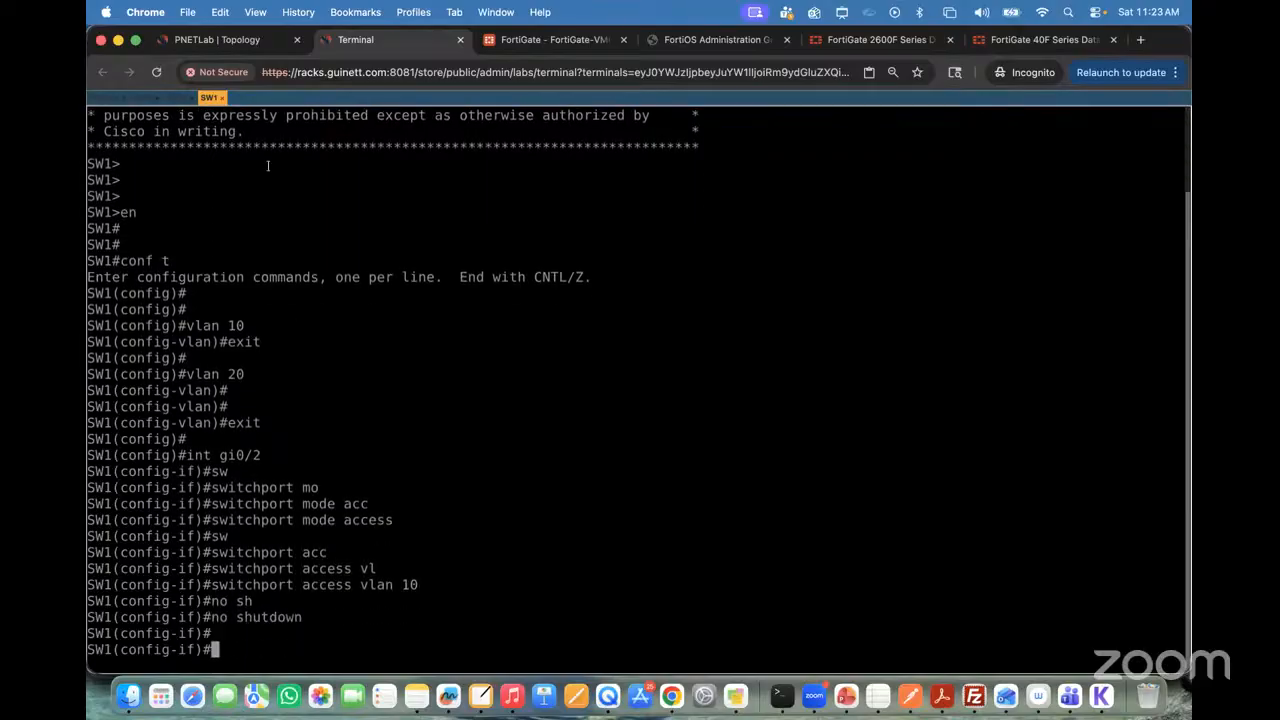
Step: Check SW1's second host port in the topology, enter interface configuration for gi0/3, and set it to access mode
{"action": "left_click", "coordinate": [220, 40]}
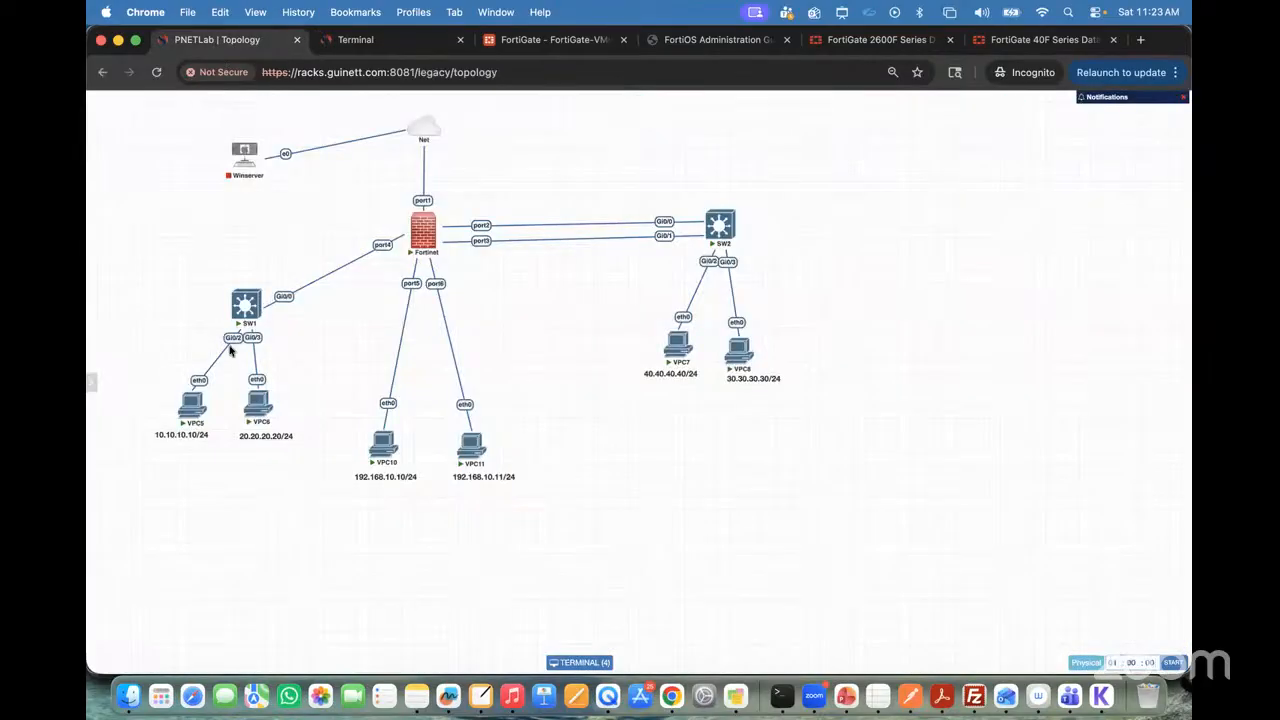
{"action": "left_click", "coordinate": [408, 45]}
{"action": "type", "text": "int "}
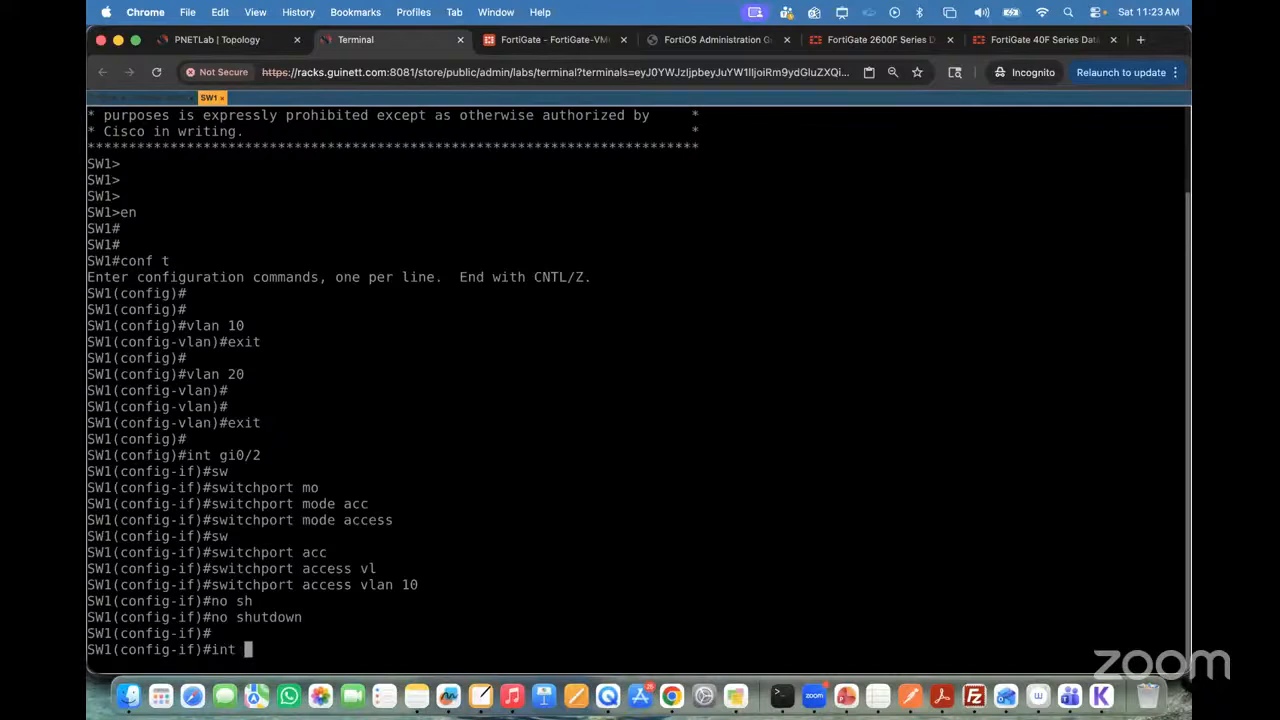
{"action": "type", "text": "gi0/3"}
{"action": "key", "text": "Return"}
{"action": "type", "text": "sw"}
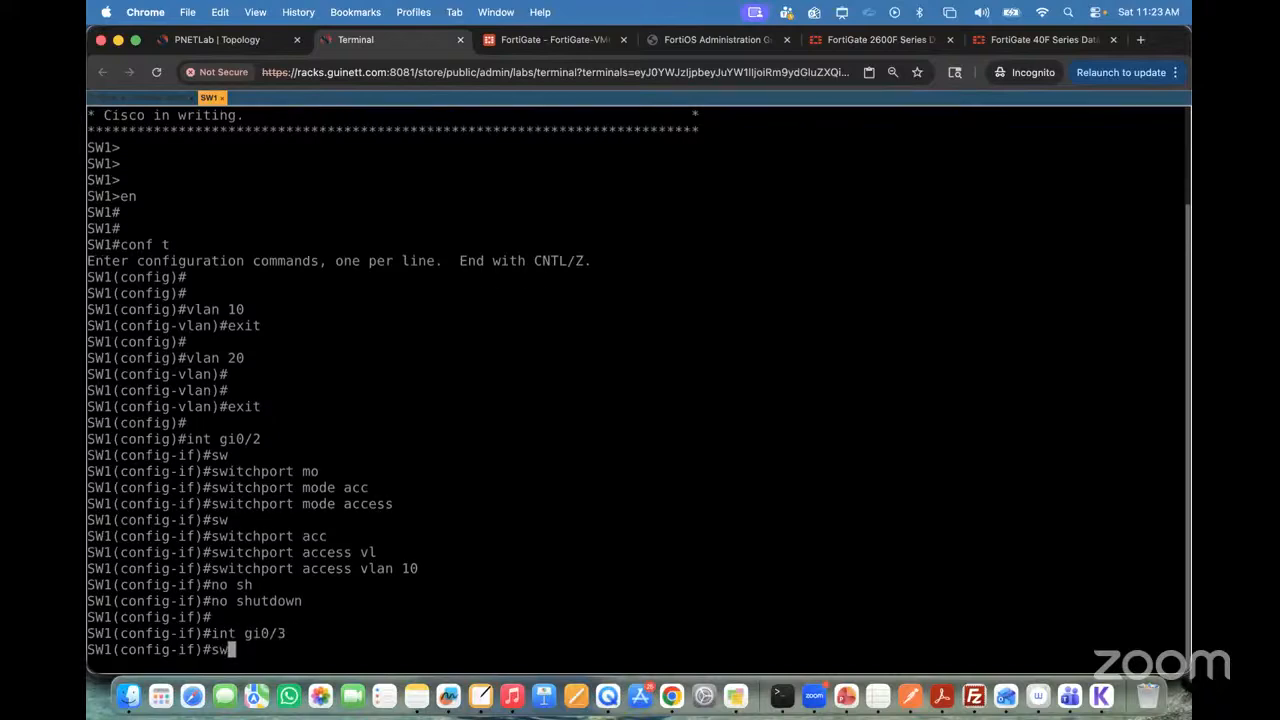
{"action": "key", "text": "Tab"}
{"action": "type", "text": "mo"}
{"action": "key", "text": "Tab"}
{"action": "type", "text": "acc"}
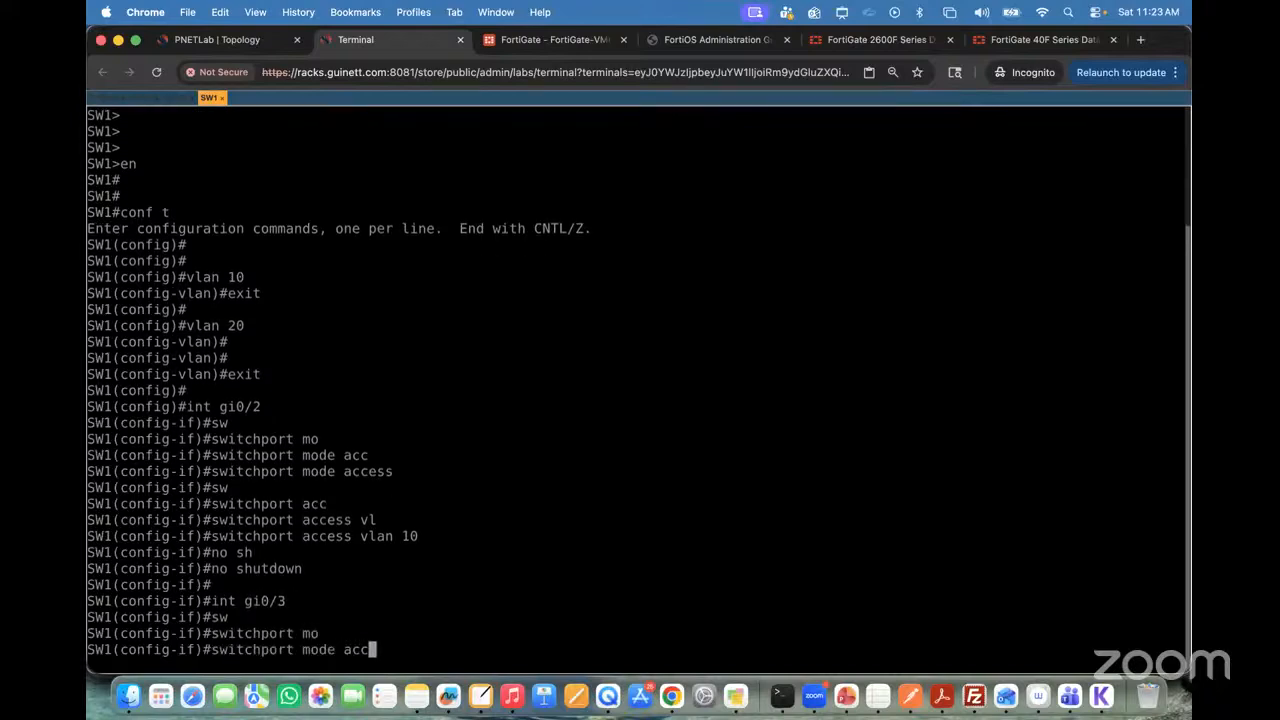
{"action": "key", "text": "Tab"}
{"action": "key", "text": "Return"}
Step: Assign SW1's gi0/3 interface to access VLAN 20 with switchport access vlan 20
{"action": "type", "text": "sw"}
{"action": "key", "text": "Tab"}
{"action": "type", "text": "acc"}
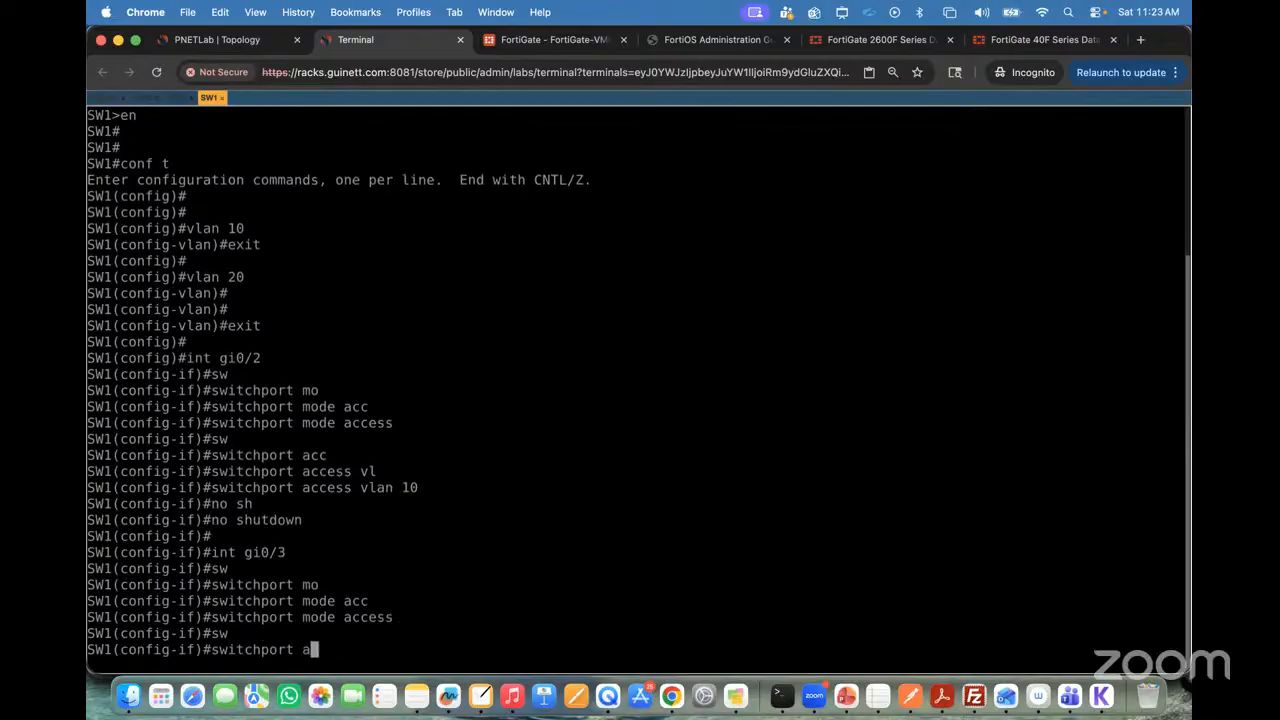
{"action": "key", "text": "Tab"}
{"action": "type", "text": "vl"}
{"action": "key", "text": "Tab"}
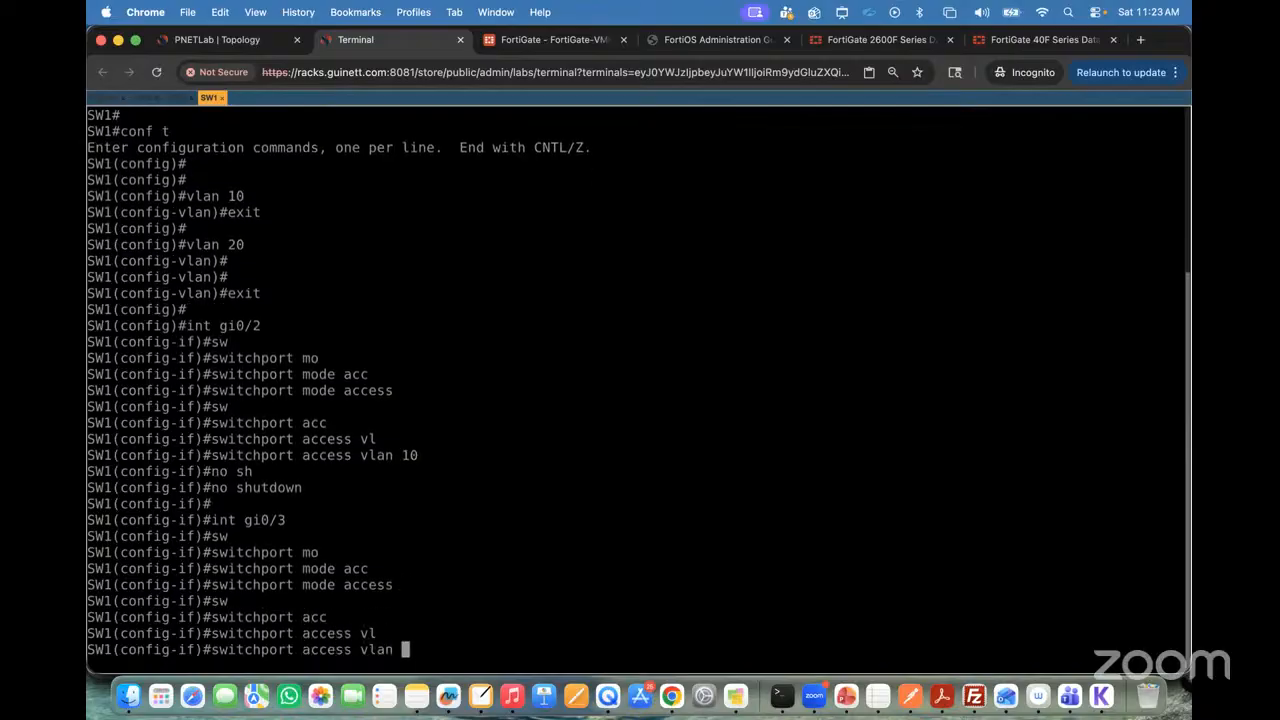
{"action": "type", "text": "20"}
{"action": "key", "text": "Return"}
{"action": "key", "text": "Return"}
Step: Enable SW1's gi0/3 interface with no shutdown and exit to global configuration mode
{"action": "type", "text": "no sh"}
{"action": "key", "text": "Tab"}
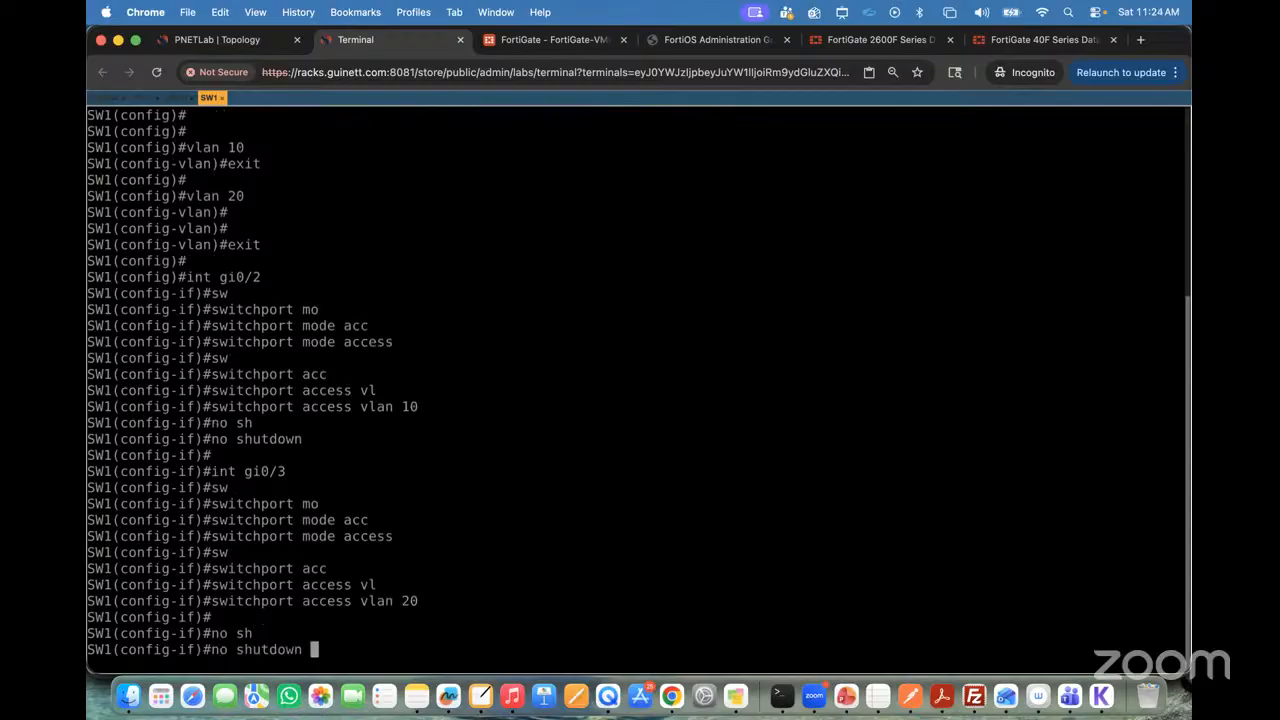
{"action": "key", "text": "Return"}
{"action": "key", "text": "Return"}
{"action": "key", "text": "Return"}
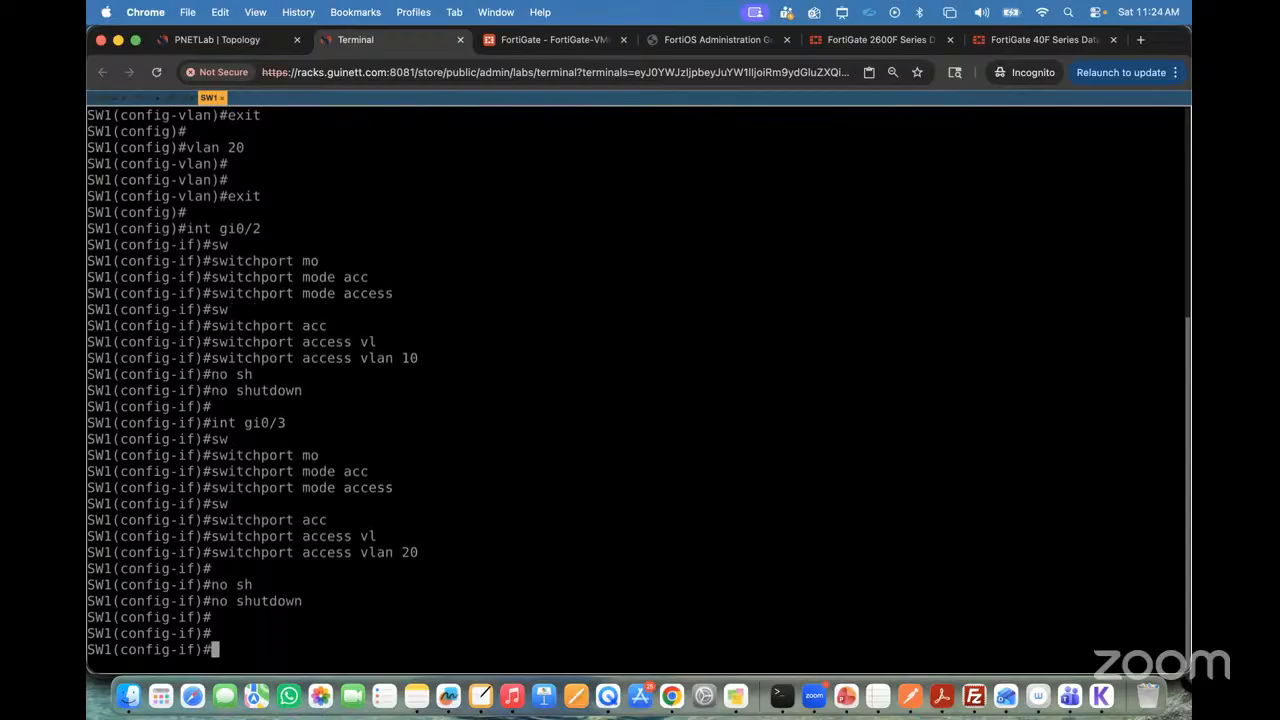
{"action": "key", "text": "Return"}
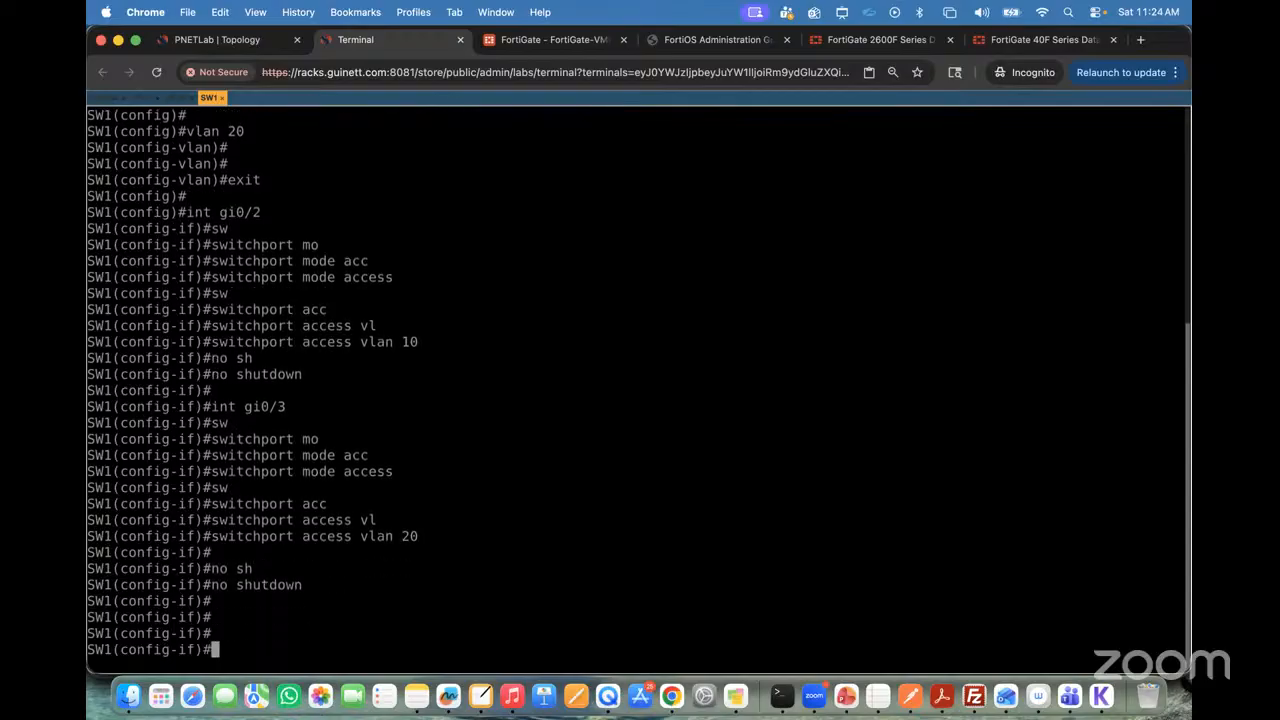
{"action": "type", "text": "exit"}
{"action": "key", "text": "Return"}
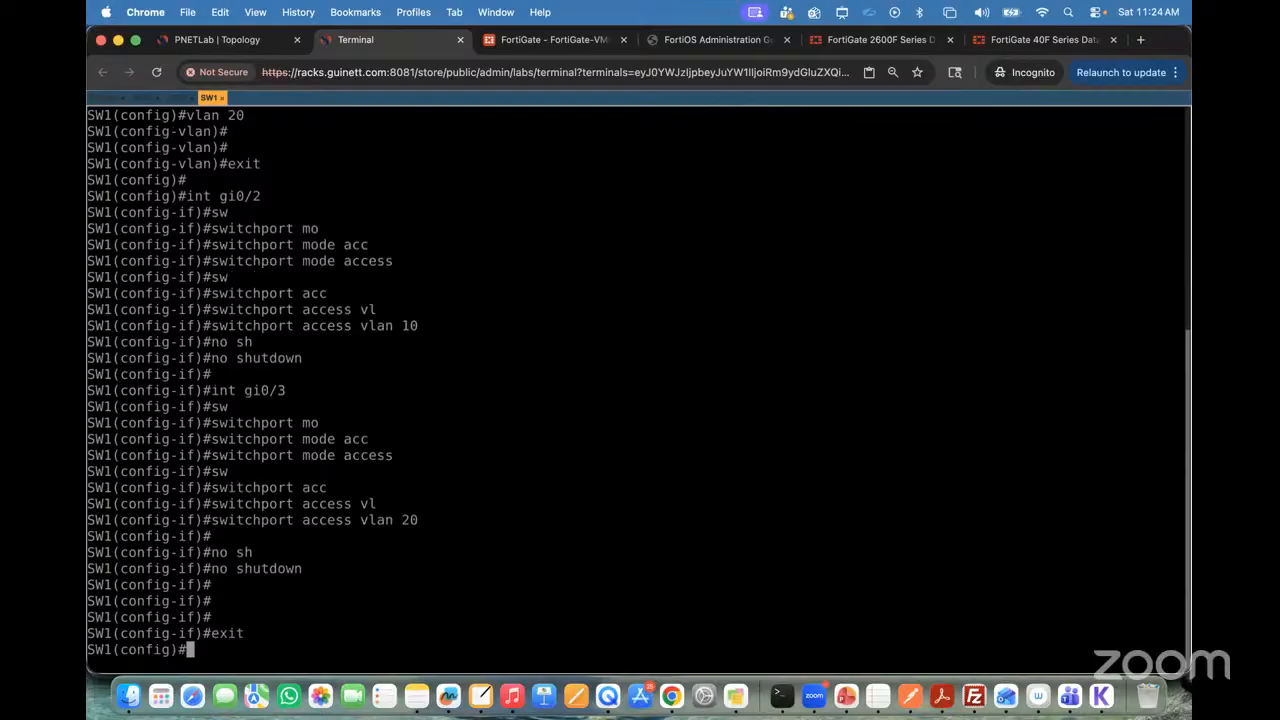
Step: On the PNETLab topology, circle SW1's Gi0/2 and Gi0/3 links in red freehand and label each one AP
{"action": "left_click", "coordinate": [245, 47]}
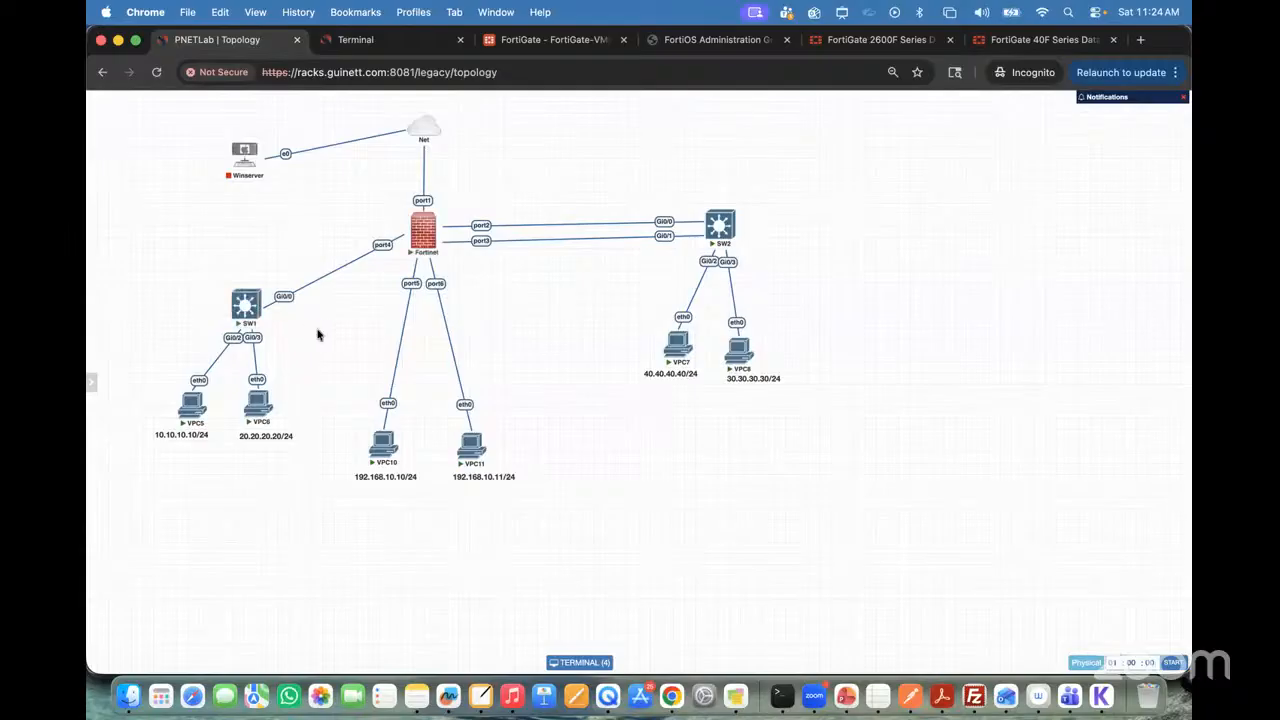
{"action": "key", "text": "ctrl+a"}
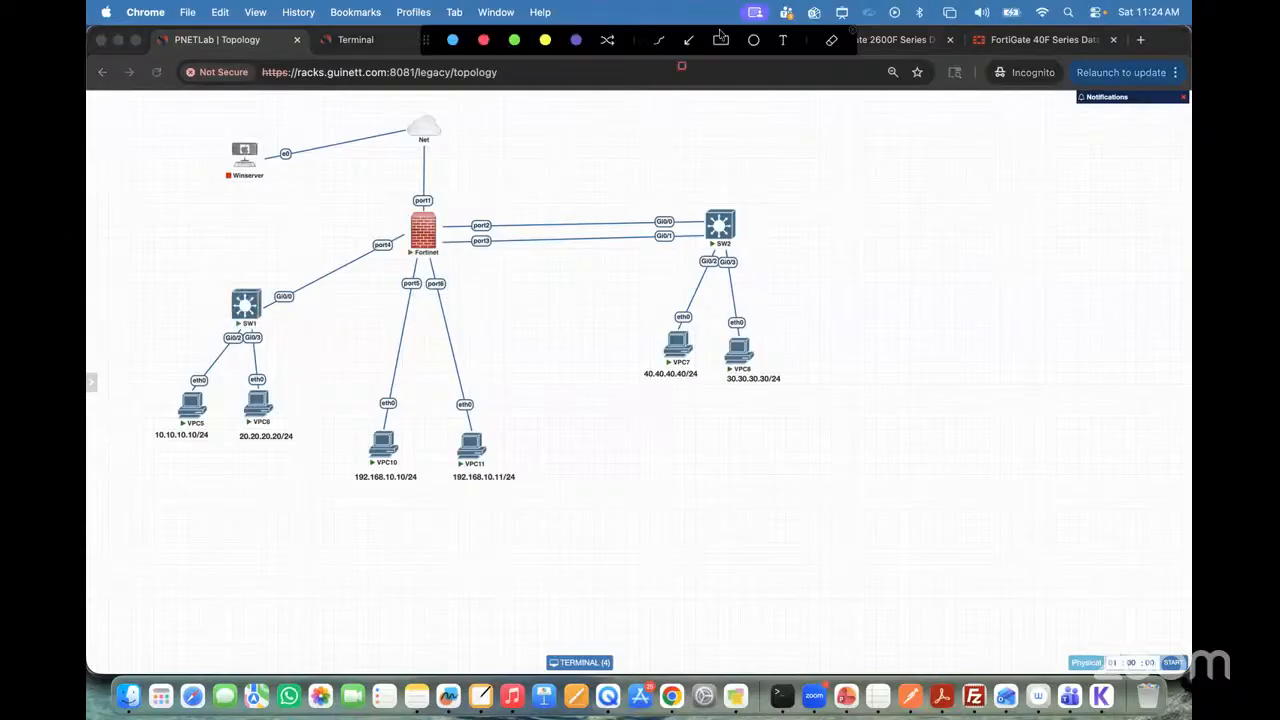
{"action": "left_click", "coordinate": [658, 43]}
{"action": "left_click", "coordinate": [481, 42]}
{"action": "mouse_move", "coordinate": [223, 341]}
{"action": "left_mouse_down"}
{"action": "mouse_move", "coordinate": [217, 350]}
{"action": "mouse_move", "coordinate": [254, 342]}
{"action": "mouse_move", "coordinate": [273, 354]}
{"action": "left_mouse_up"}
{"action": "left_click_drag", "start_coordinate": [268, 349], "coordinate": [276, 354]}
{"action": "left_click_drag", "start_coordinate": [276, 344], "coordinate": [277, 350]}
{"action": "left_click_drag", "start_coordinate": [190, 341], "coordinate": [187, 354]}
{"action": "left_click_drag", "start_coordinate": [191, 341], "coordinate": [194, 349]}
{"action": "left_click_drag", "start_coordinate": [196, 345], "coordinate": [198, 350]}
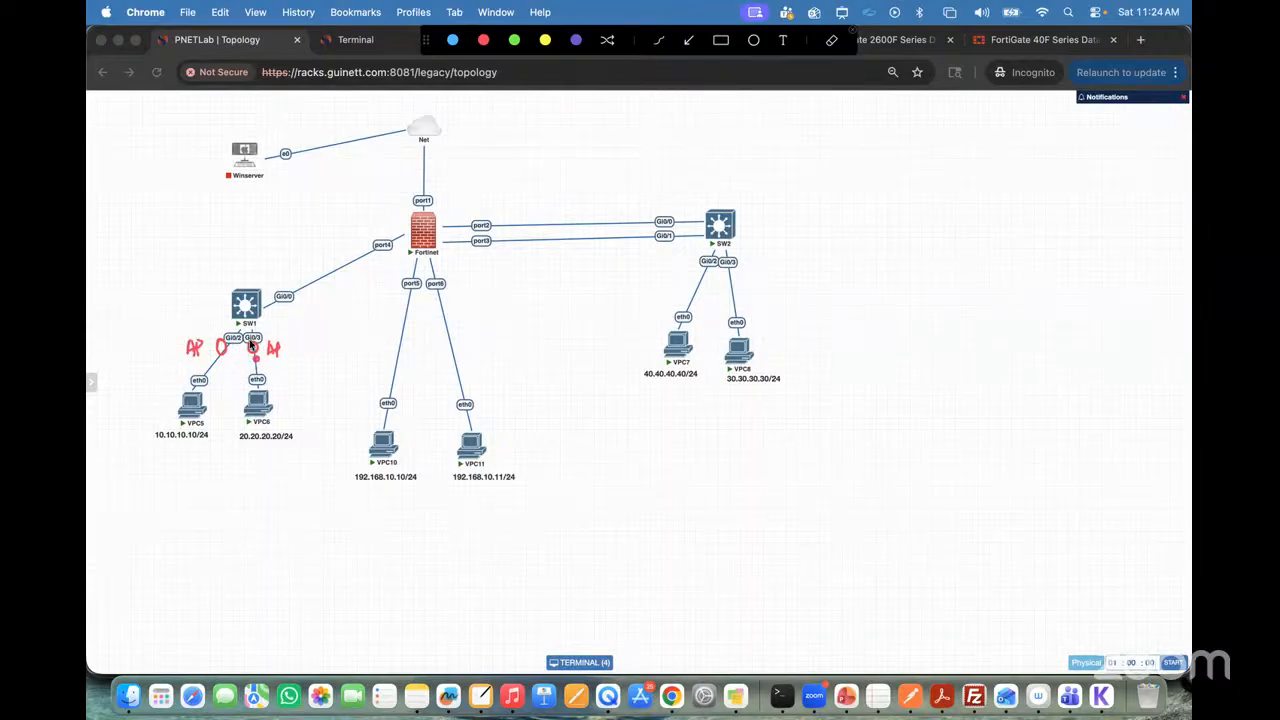
Step: Write 10 and 20 beside SW1's access links, mark the Gi0/0 uplink TP with (10,20), and close the annotation tool
{"action": "mouse_move", "coordinate": [217, 360]}
{"action": "left_mouse_down"}
{"action": "mouse_move", "coordinate": [215, 372]}
{"action": "mouse_move", "coordinate": [272, 366]}
{"action": "left_mouse_up"}
{"action": "mouse_move", "coordinate": [262, 306]}
{"action": "left_mouse_down"}
{"action": "mouse_move", "coordinate": [306, 285]}
{"action": "mouse_move", "coordinate": [273, 261]}
{"action": "left_mouse_up"}
{"action": "left_click_drag", "start_coordinate": [264, 265], "coordinate": [271, 280]}
{"action": "left_click_drag", "start_coordinate": [271, 265], "coordinate": [272, 273]}
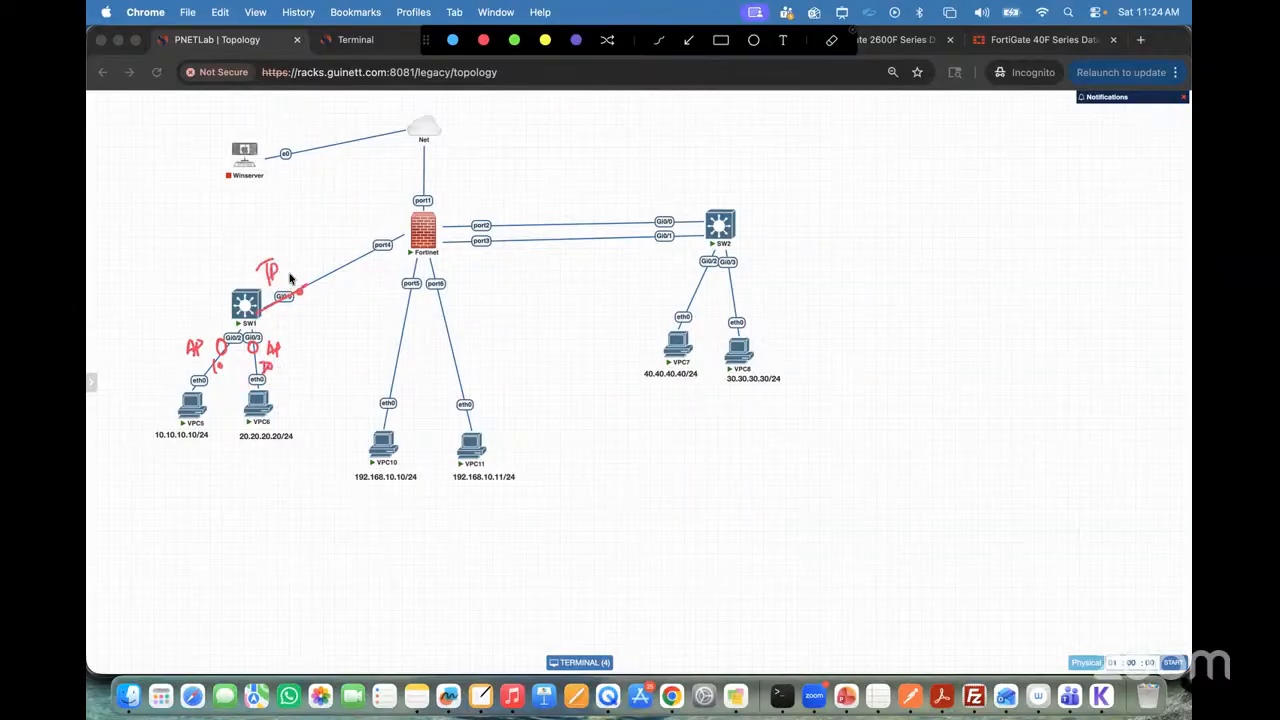
{"action": "mouse_move", "coordinate": [301, 309]}
{"action": "left_mouse_down"}
{"action": "mouse_move", "coordinate": [326, 296]}
{"action": "mouse_move", "coordinate": [284, 322]}
{"action": "mouse_move", "coordinate": [300, 318]}
{"action": "left_mouse_up"}
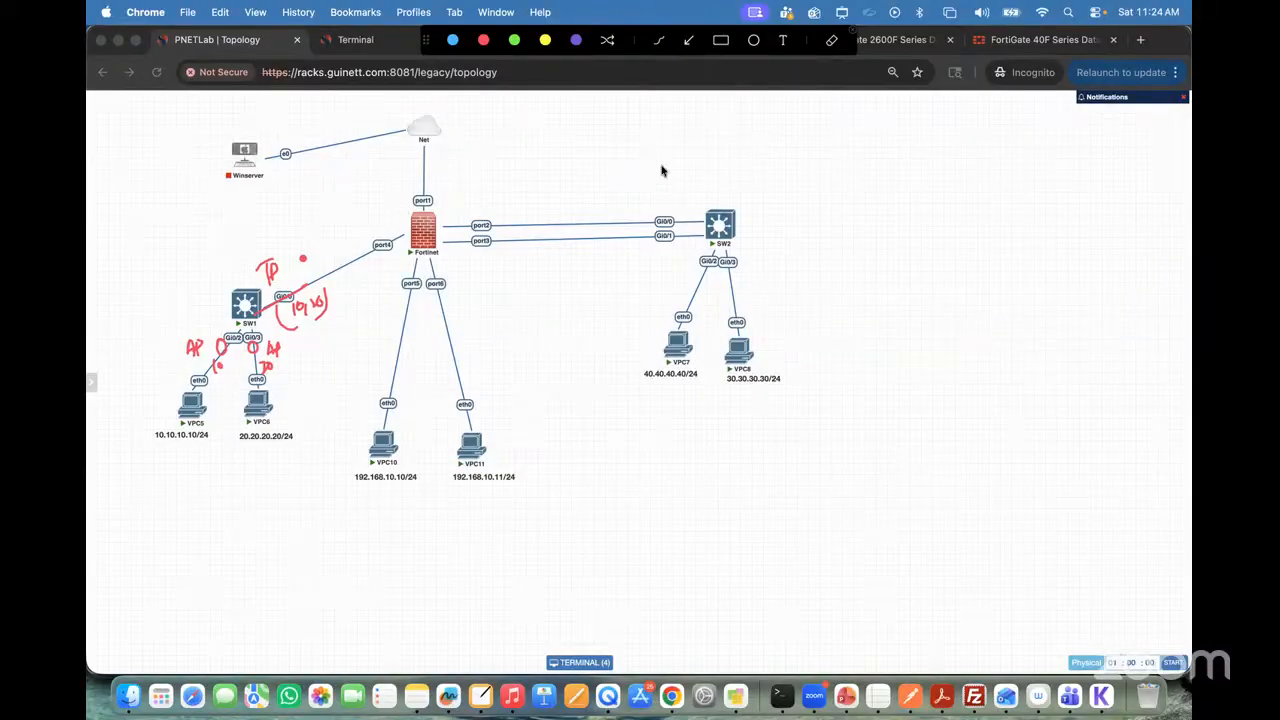
{"action": "left_click", "coordinate": [852, 30]}
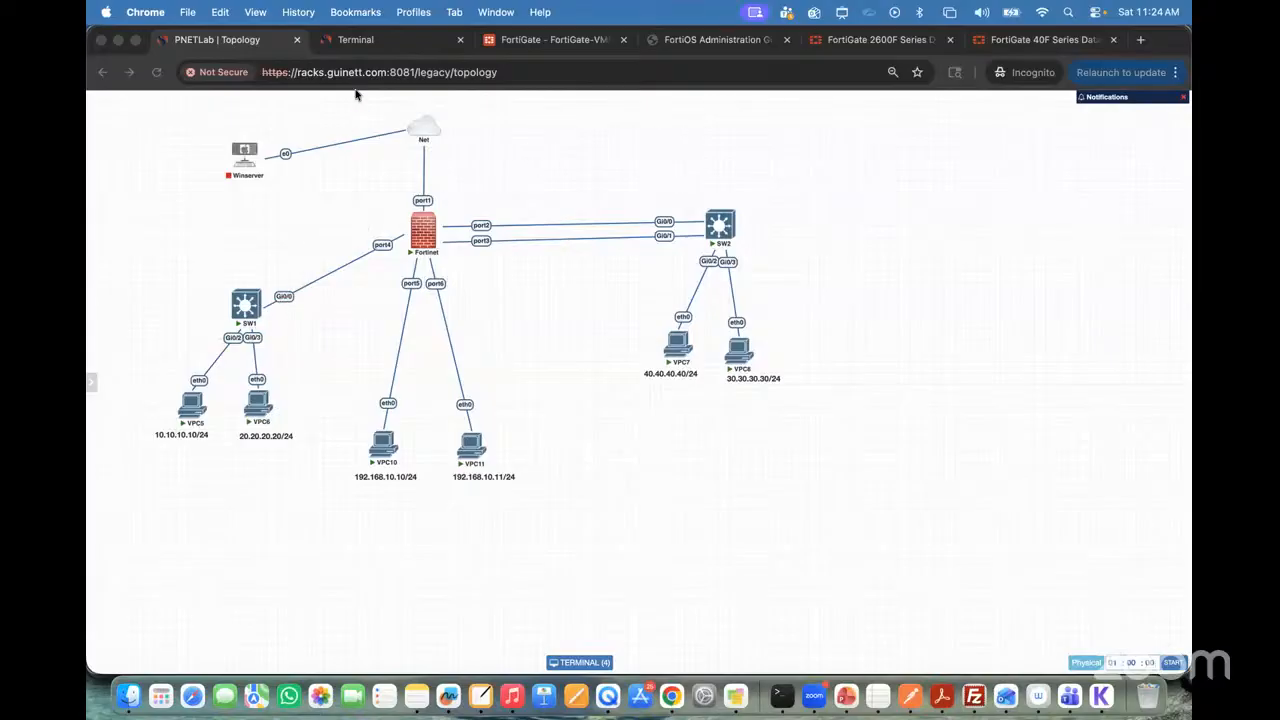
Step: Check SW1's uplink port in the topology and enter interface configuration for Gi0/0 in the SW1 terminal
{"action": "left_click", "coordinate": [370, 41]}
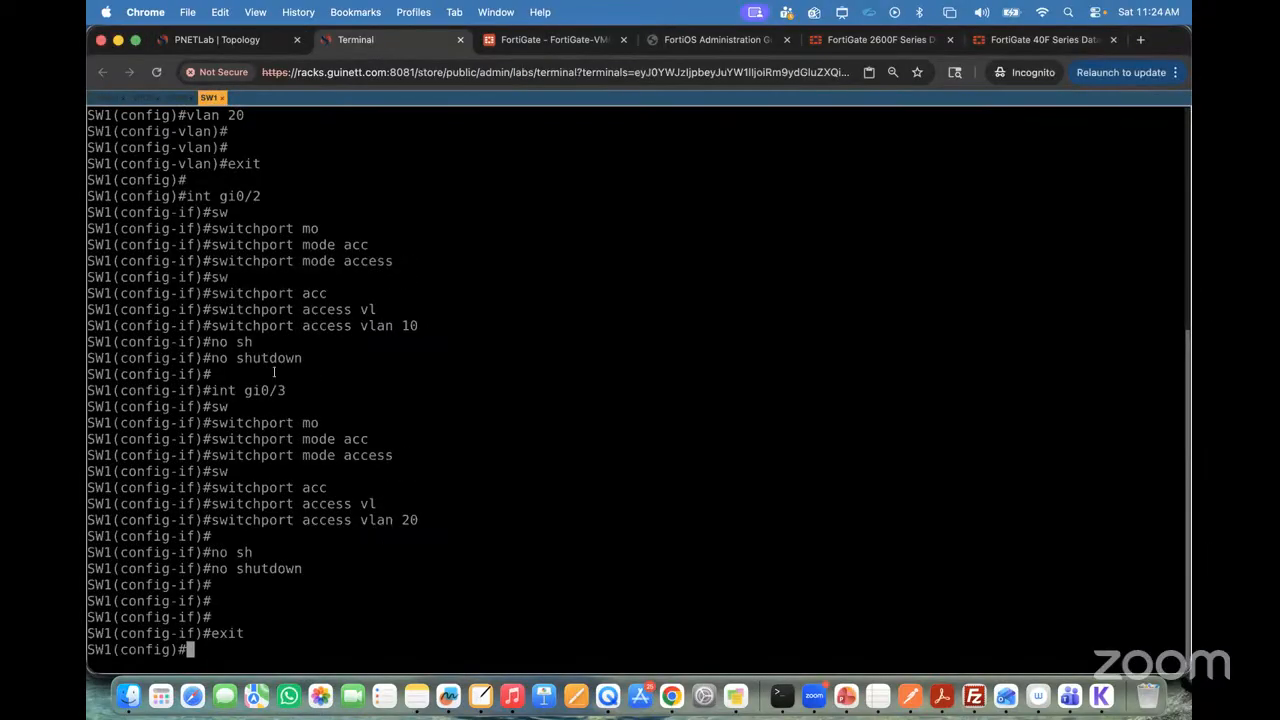
{"action": "type", "text": "intr"}
{"action": "key", "text": "BackSpace"}
{"action": "type", "text": "er"}
{"action": "key", "text": "Tab"}
{"action": "left_click", "coordinate": [218, 40]}
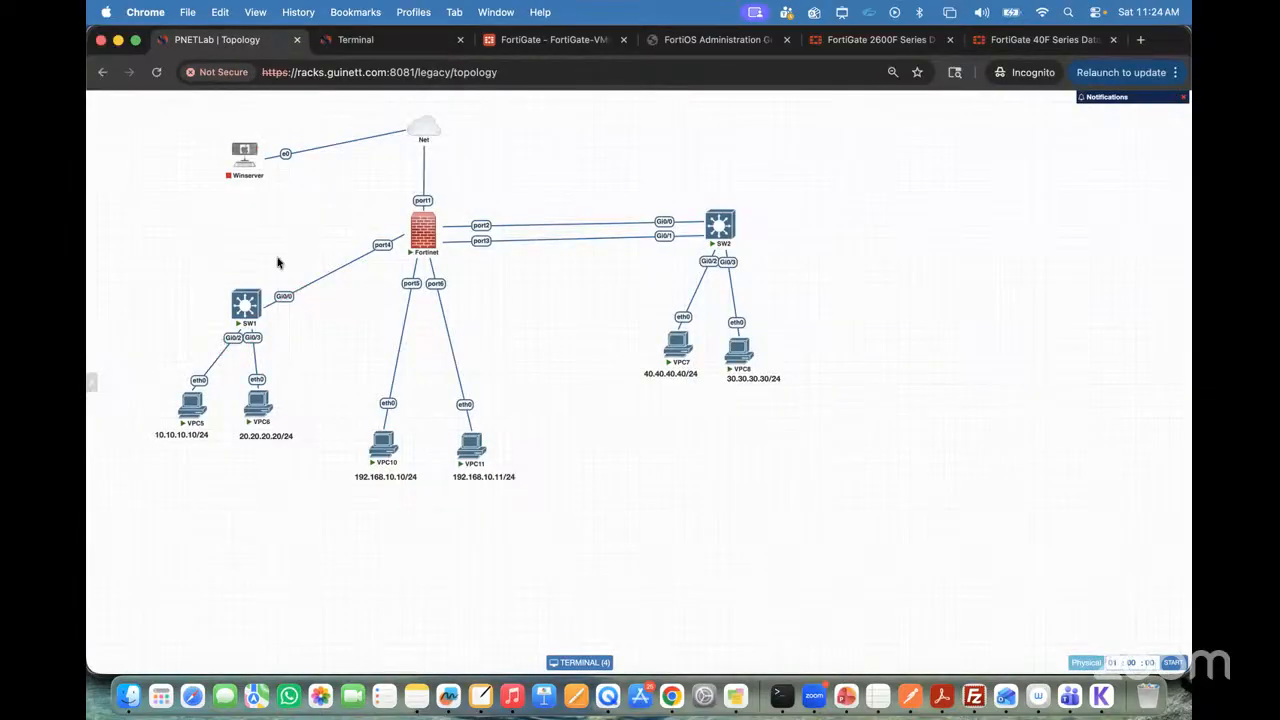
{"action": "left_click", "coordinate": [356, 40]}
{"action": "type", "text": "Gi0/0"}
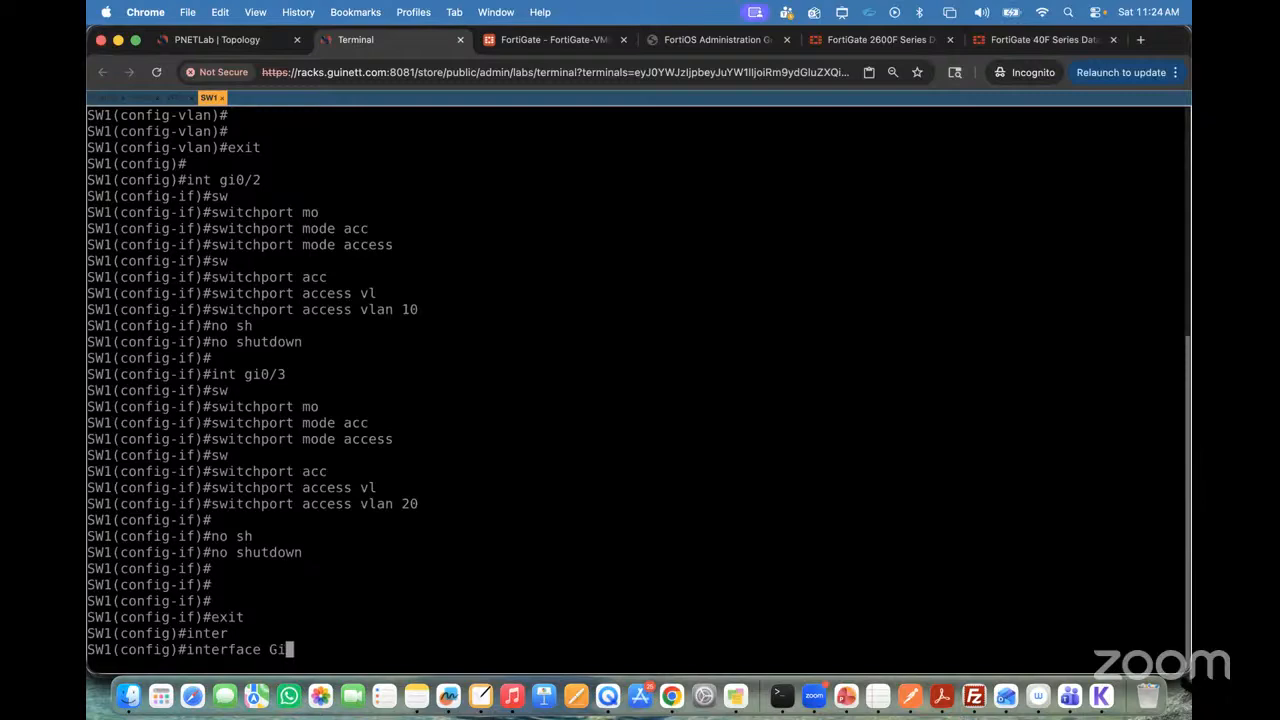
{"action": "key", "text": "Return"}
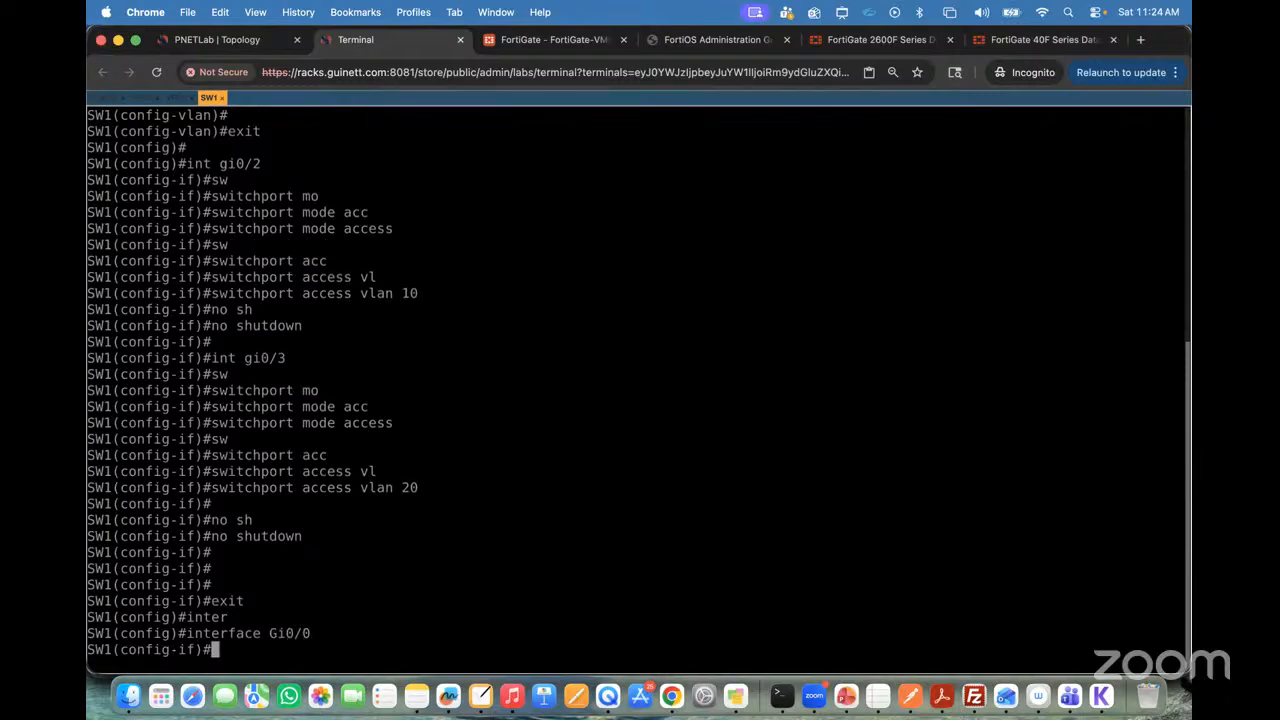
Step: Set the trunk encapsulation on SW1's Gi0/0 interface to dot1q
{"action": "type", "text": "sw"}
{"action": "key", "text": "Tab"}
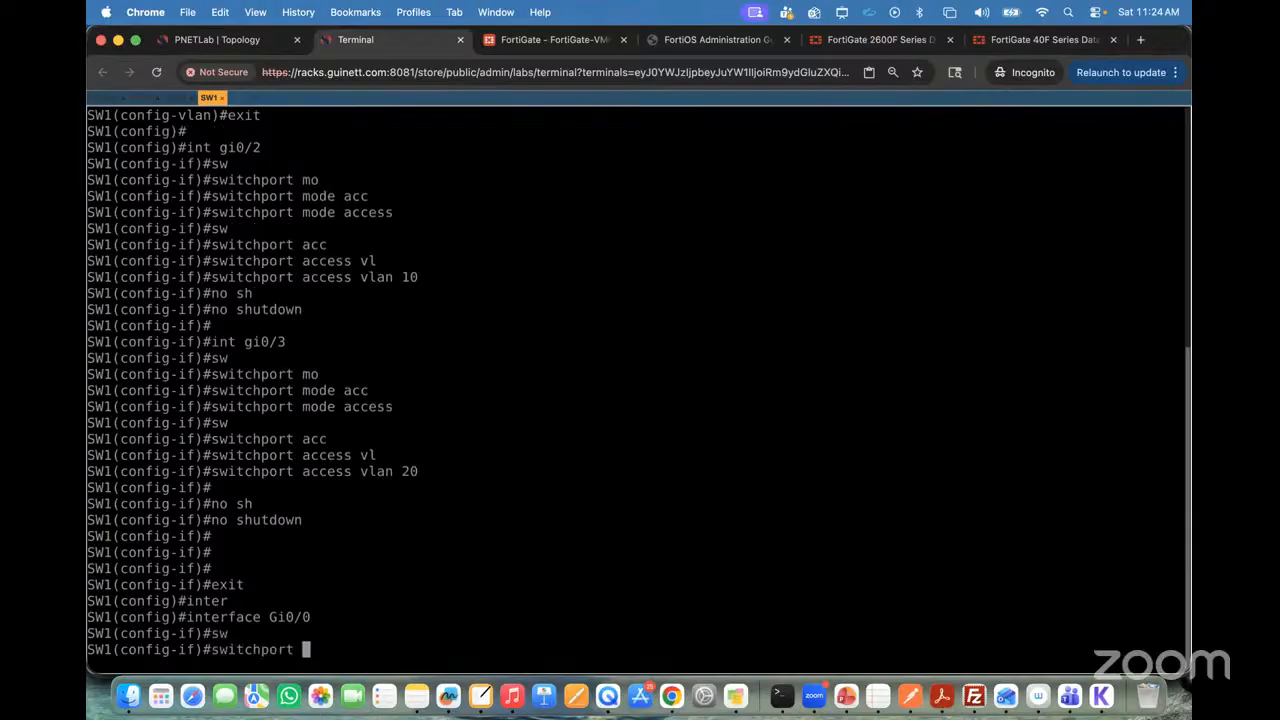
{"action": "type", "text": "tr"}
{"action": "key", "text": "Tab"}
{"action": "type", "text": "en"}
{"action": "key", "text": "Tab"}
{"action": "type", "text": "do"}
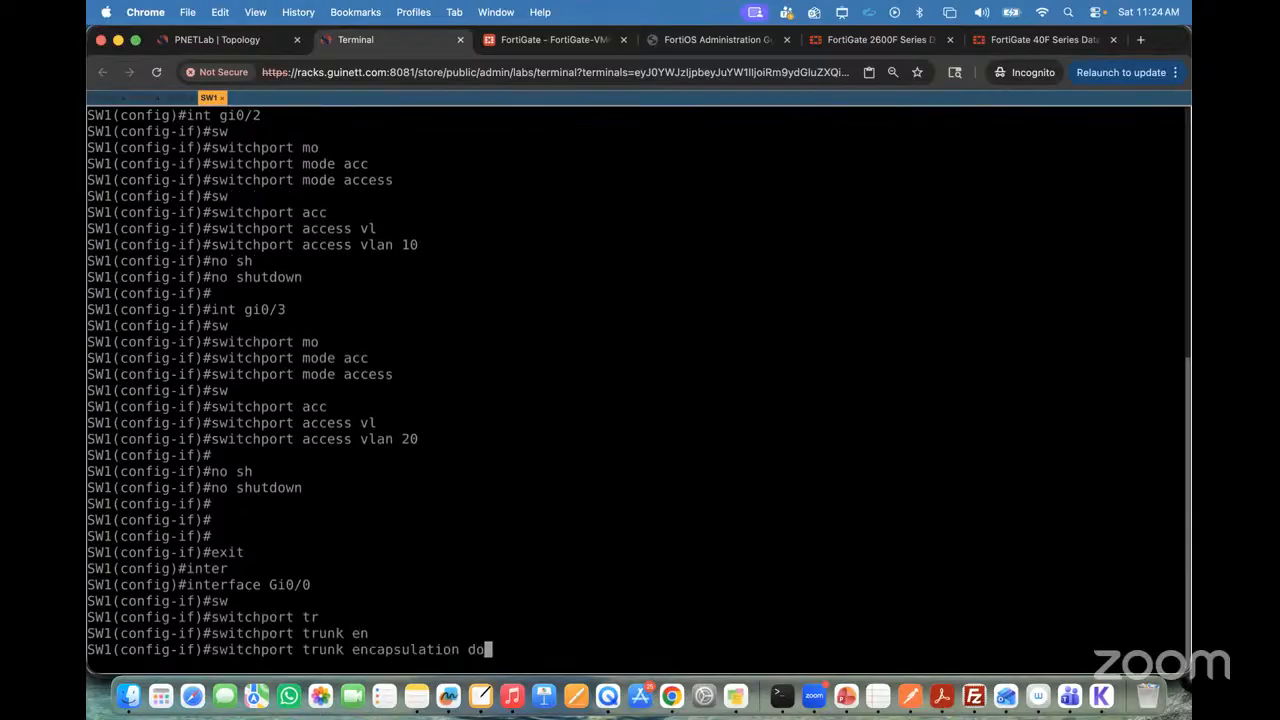
{"action": "key", "text": "Tab"}
{"action": "key", "text": "Return"}
Step: Set SW1's Gi0/0 interface to trunk mode with switchport mode trunk
{"action": "type", "text": "sw"}
{"action": "key", "text": "Tab"}
{"action": "type", "text": "mo"}
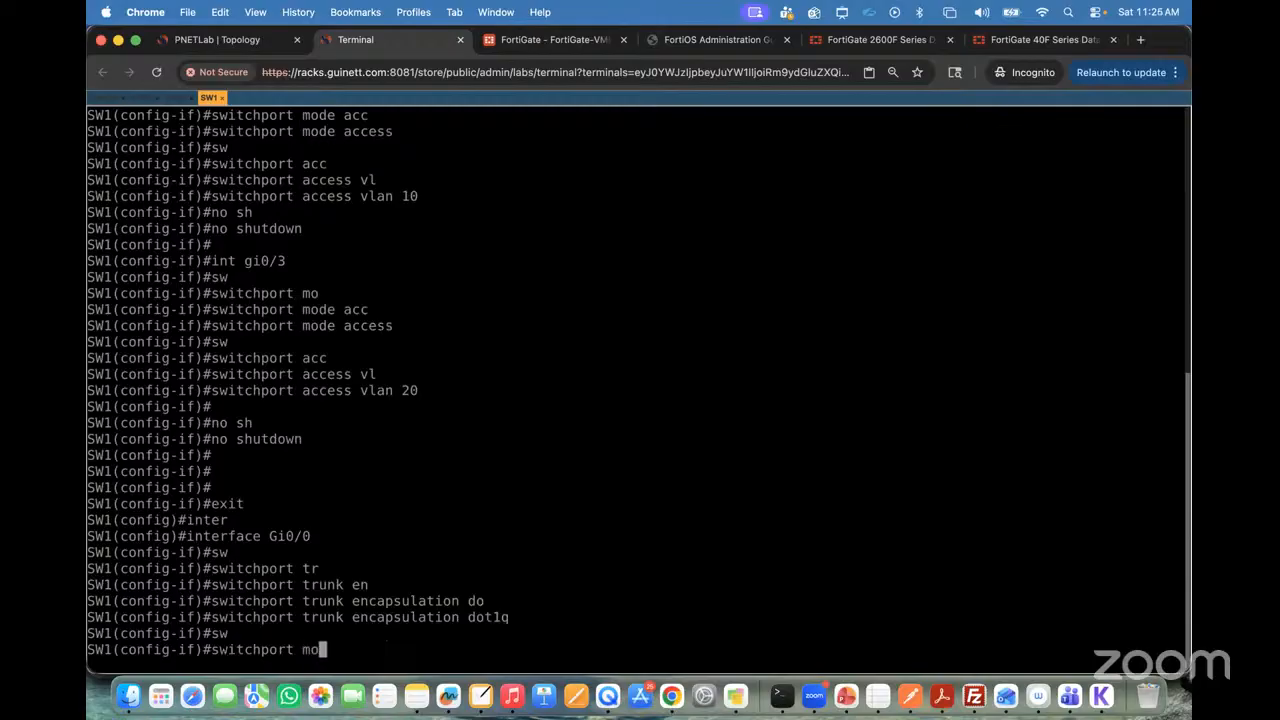
{"action": "key", "text": "Tab"}
{"action": "type", "text": "tr"}
{"action": "key", "text": "Tab"}
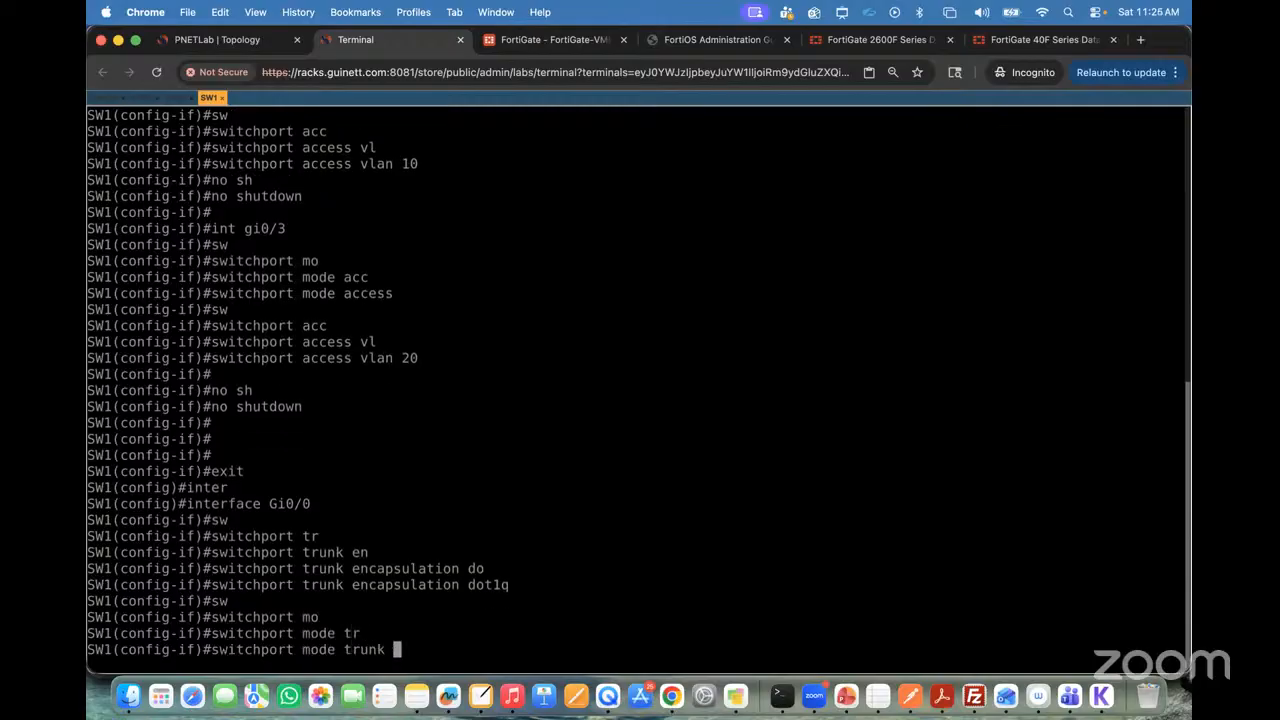
{"action": "key", "text": "Return"}
Step: Allow VLANs 10,20 on SW1's Gi0/0 trunk with switchport trunk allowed vlan
{"action": "type", "text": "sw"}
{"action": "key", "text": "Tab"}
{"action": "type", "text": "tr"}
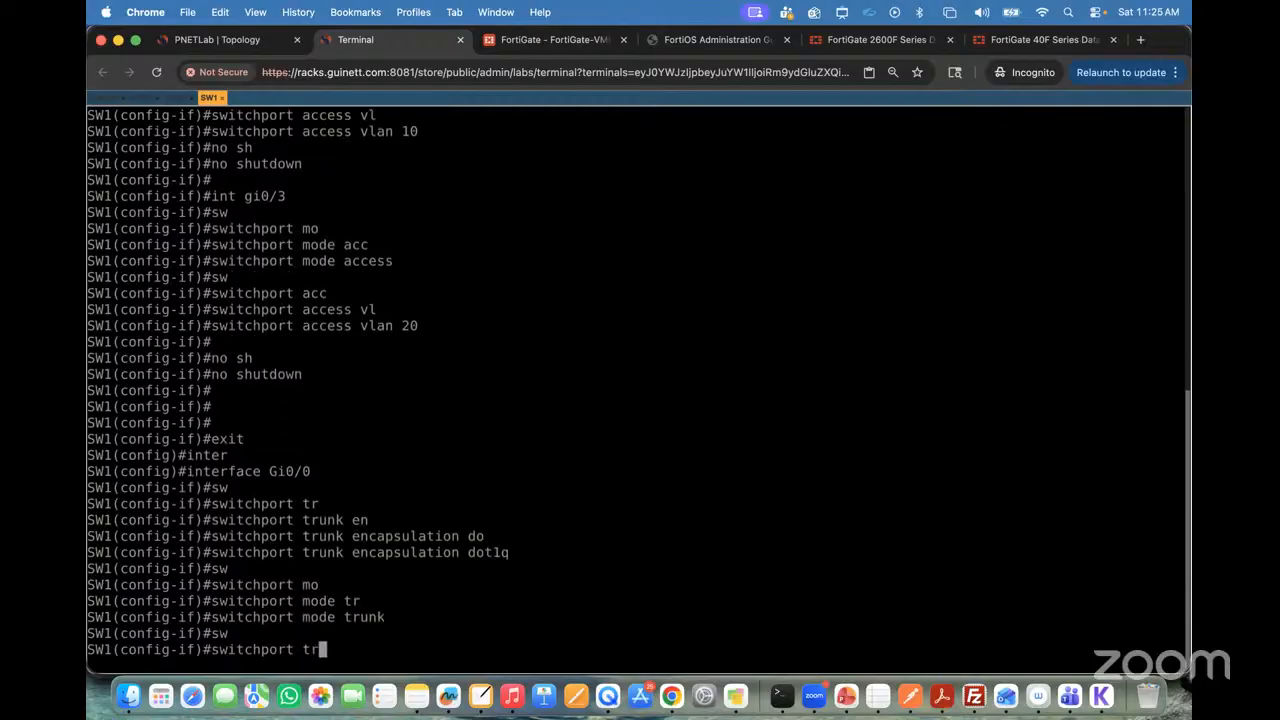
{"action": "key", "text": "Tab"}
{"action": "type", "text": "all"}
{"action": "key", "text": "Tab"}
{"action": "type", "text": "vl"}
{"action": "key", "text": "Tab"}
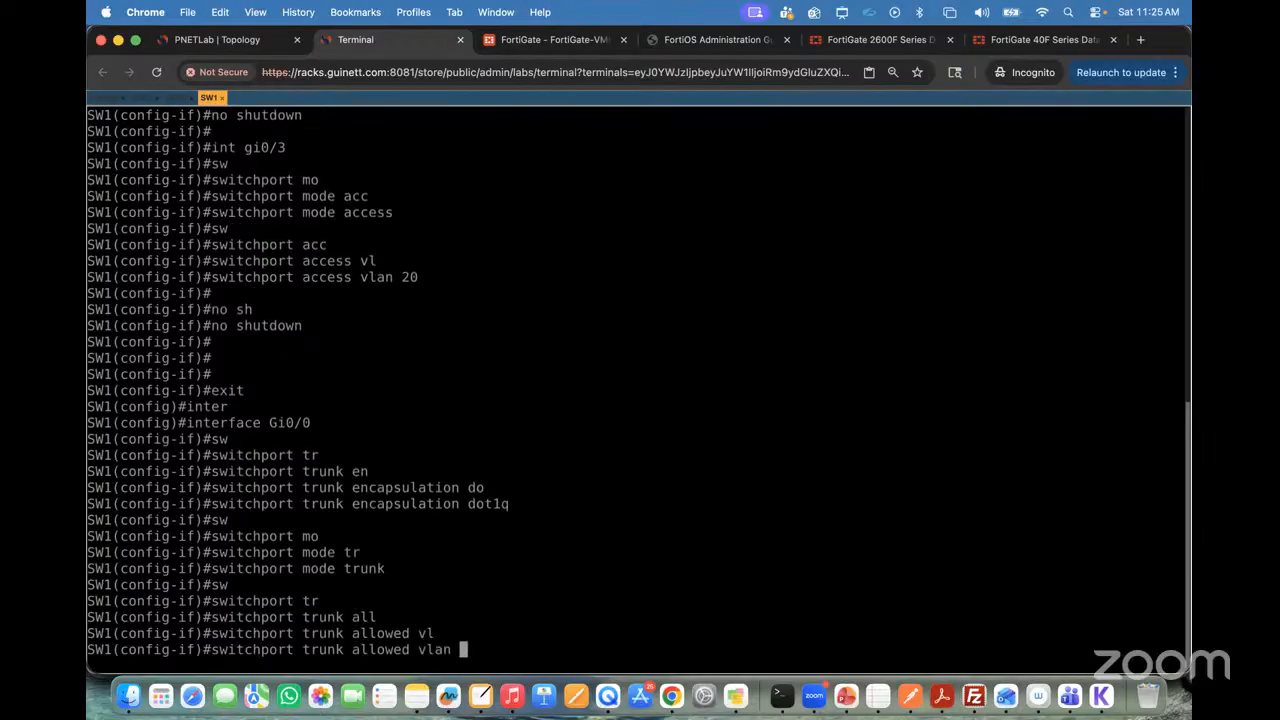
{"action": "type", "text": "10,20"}
{"action": "key", "text": "Return"}
{"action": "key", "text": "Return"}
{"action": "key", "text": "Return"}
{"action": "key", "text": "Return"}
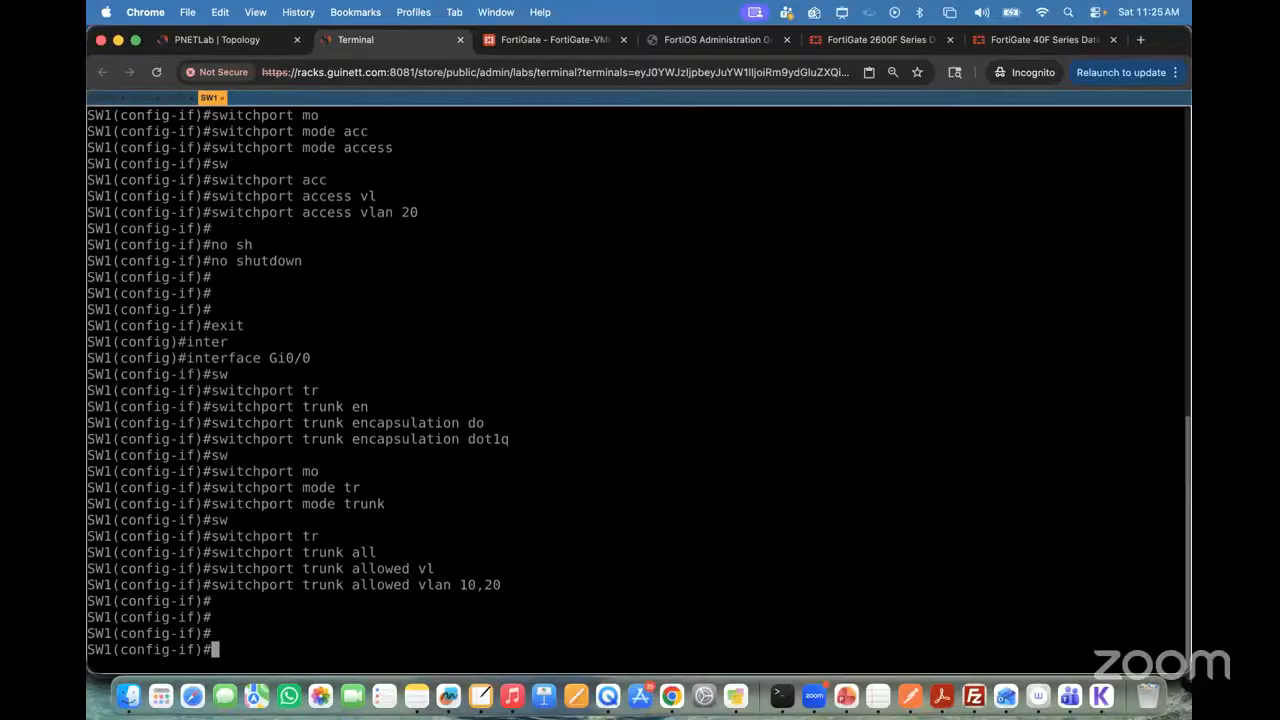
Step: Save SW1's configuration with do wr and end the configuration session to return to privileged EXEC mode
{"action": "type", "text": "do wr"}
{"action": "key", "text": "Return"}
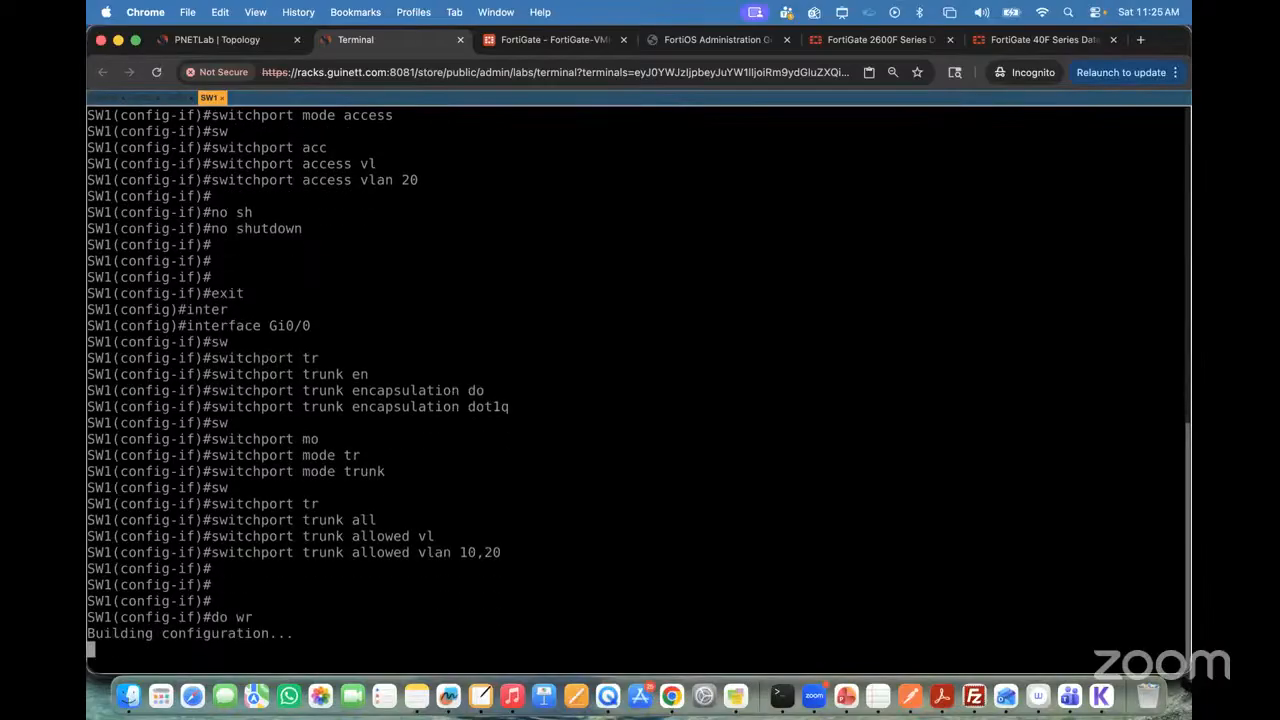
{"action": "key", "text": "Return"}
{"action": "key", "text": "Return"}
{"action": "key", "text": "Return"}
{"action": "key", "text": "Return"}
{"action": "key", "text": "Return"}
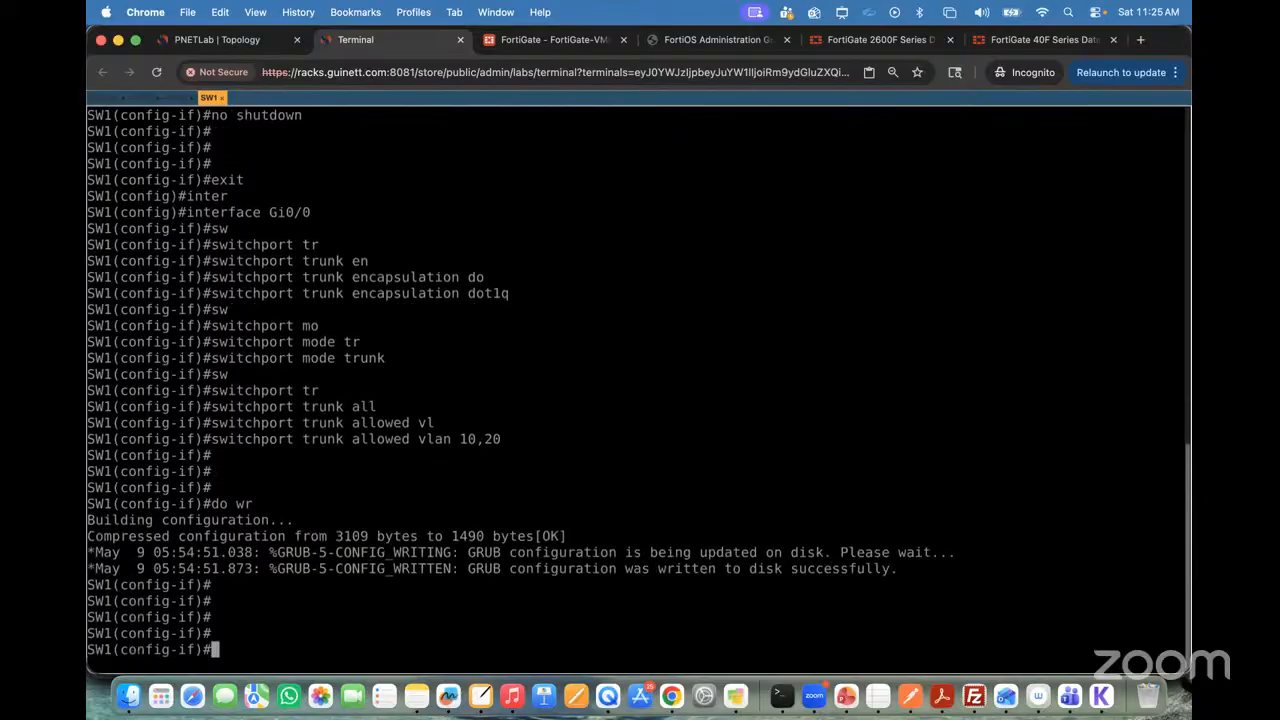
{"action": "type", "text": "end"}
{"action": "key", "text": "Return"}
{"action": "key", "text": "Return"}
{"action": "key", "text": "Return"}
Step: Run sh vlan brief on SW1 and examine the port assigned to VLAN 20
{"action": "type", "text": "sh w"}
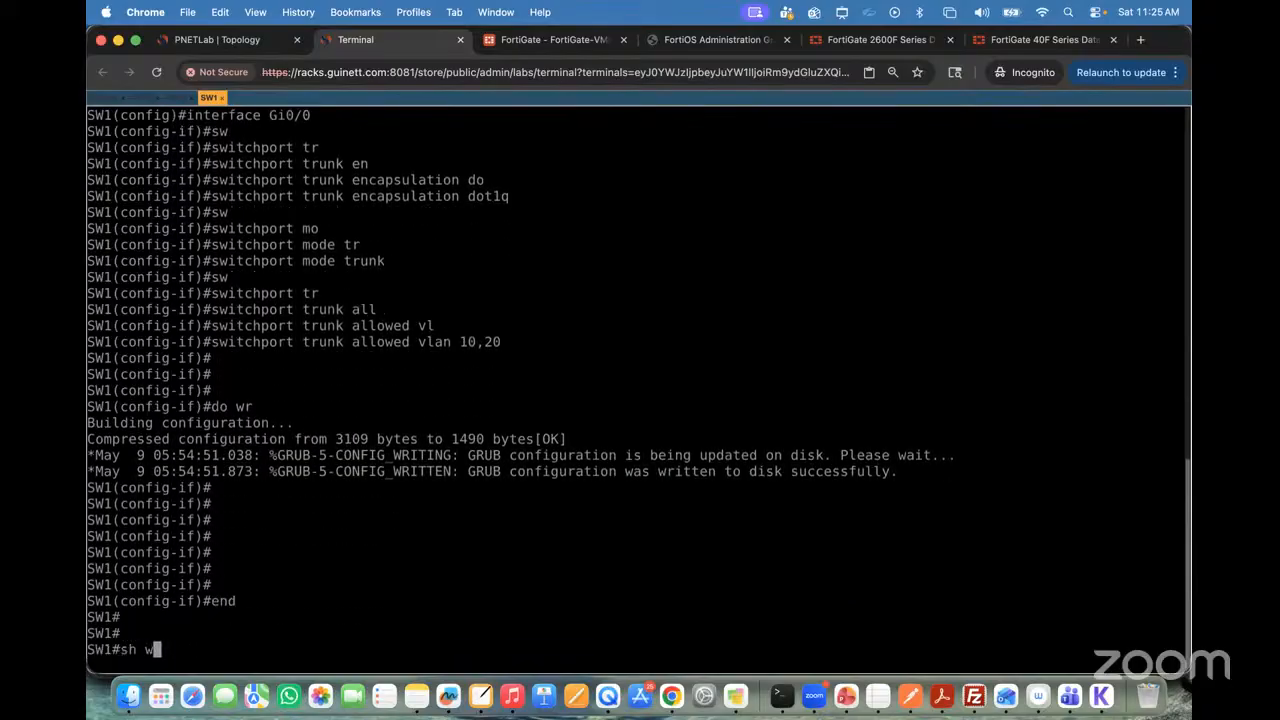
{"action": "key", "text": "BackSpace"}
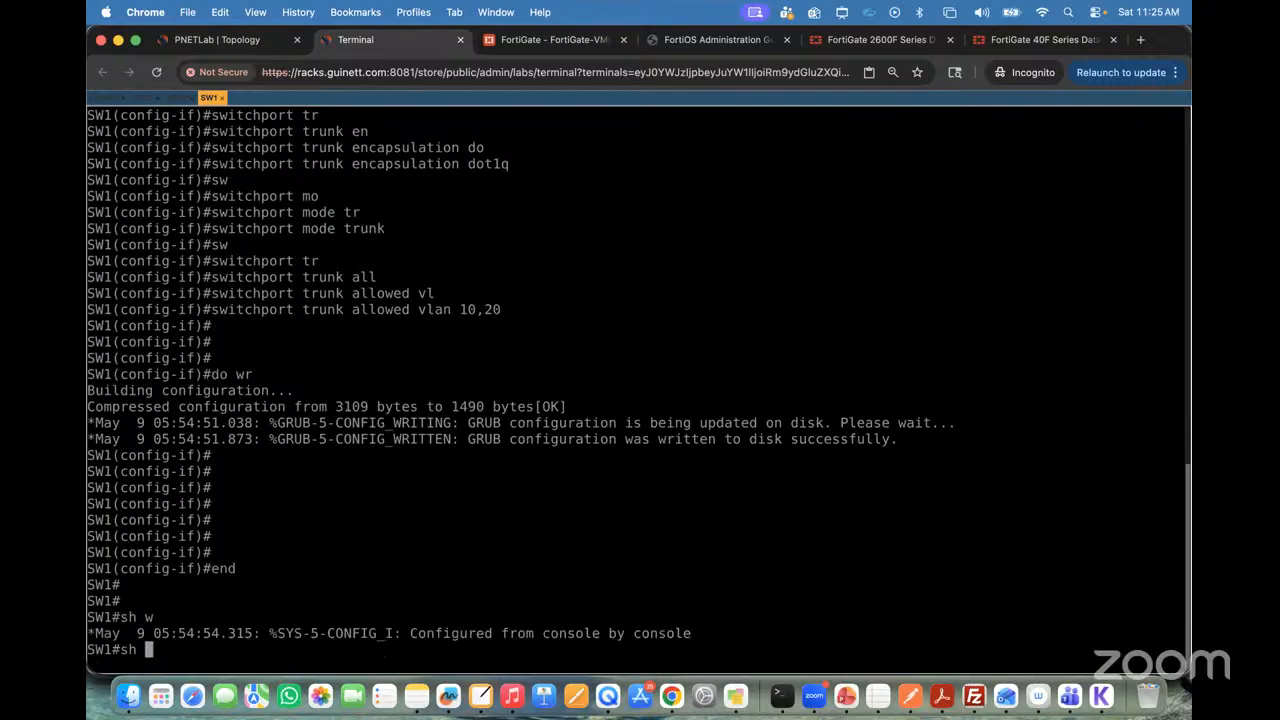
{"action": "type", "text": "vl"}
{"action": "key", "text": "Tab"}
{"action": "type", "text": "b"}
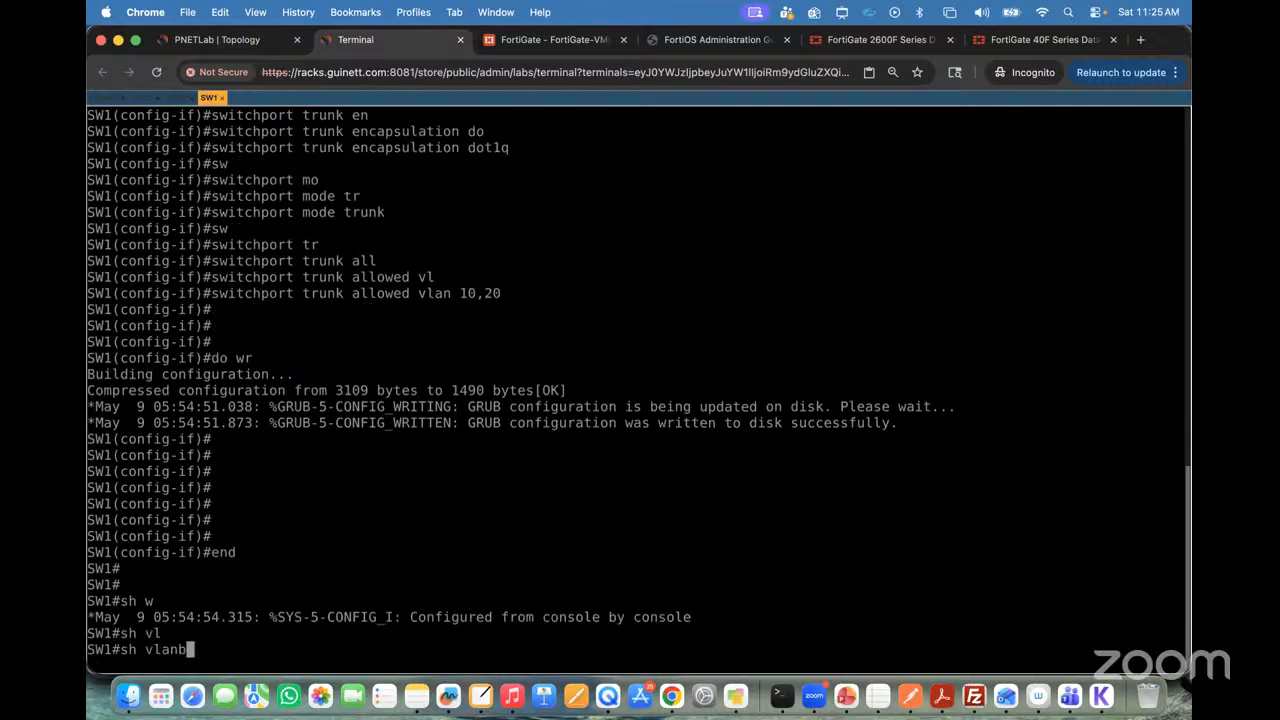
{"action": "type", "text": "ri"}
{"action": "key", "text": "Tab"}
{"action": "key", "text": "Return"}
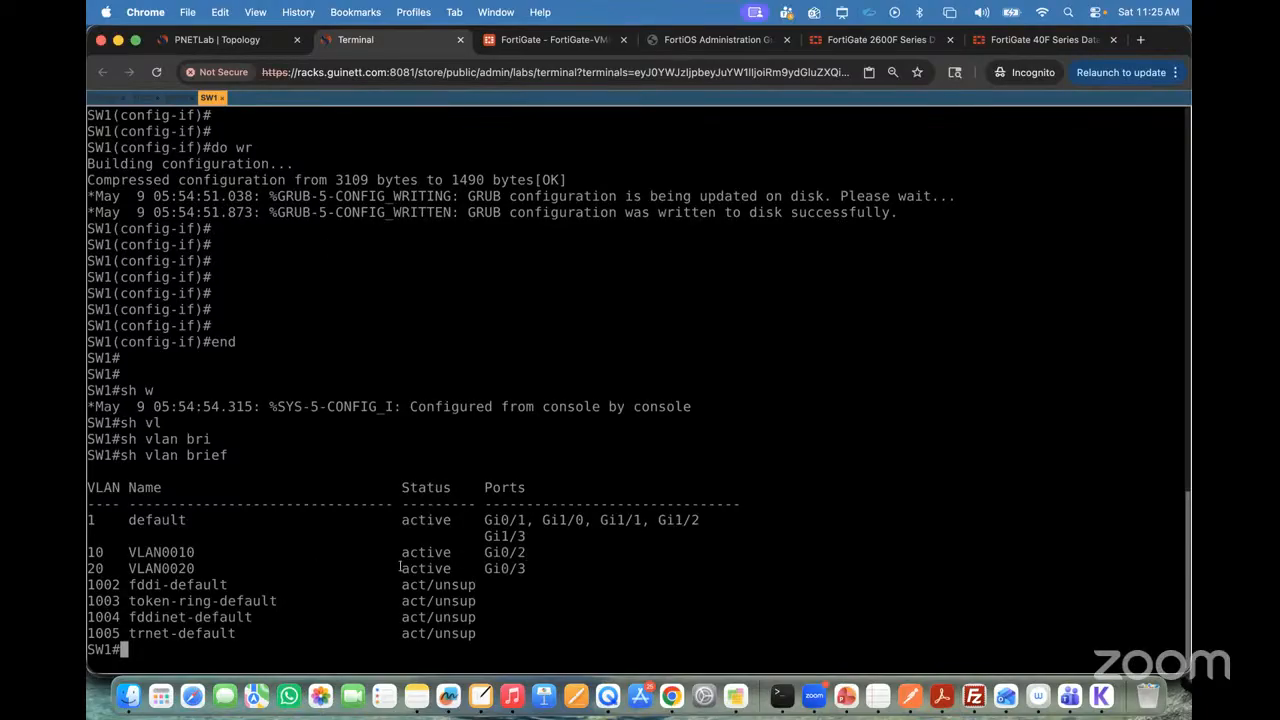
{"action": "left_click_drag", "start_coordinate": [528, 570], "coordinate": [429, 570]}
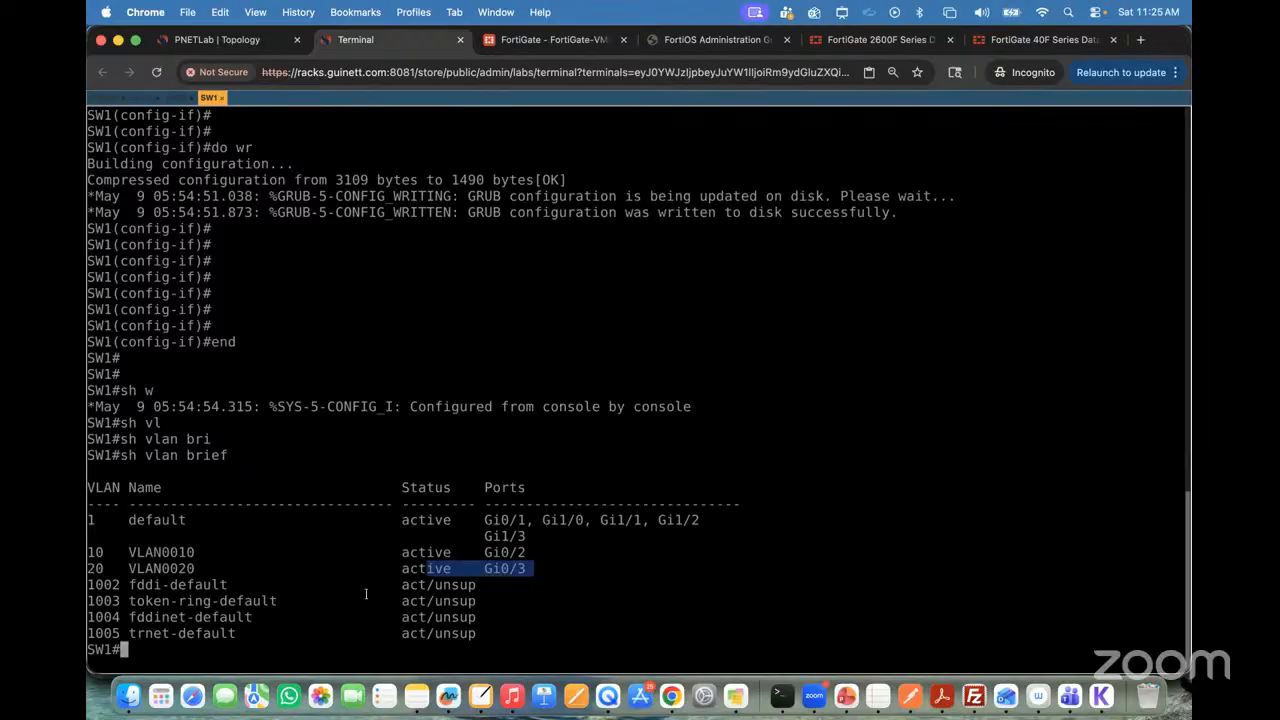
Step: Run sh interfaces trunk on SW1 and examine the VLANs allowed and active on Gi0/0
{"action": "type", "text": "sh inter"}
{"action": "key", "text": "Tab"}
{"action": "type", "text": "tr"}
{"action": "key", "text": "Tab"}
{"action": "key", "text": "Return"}
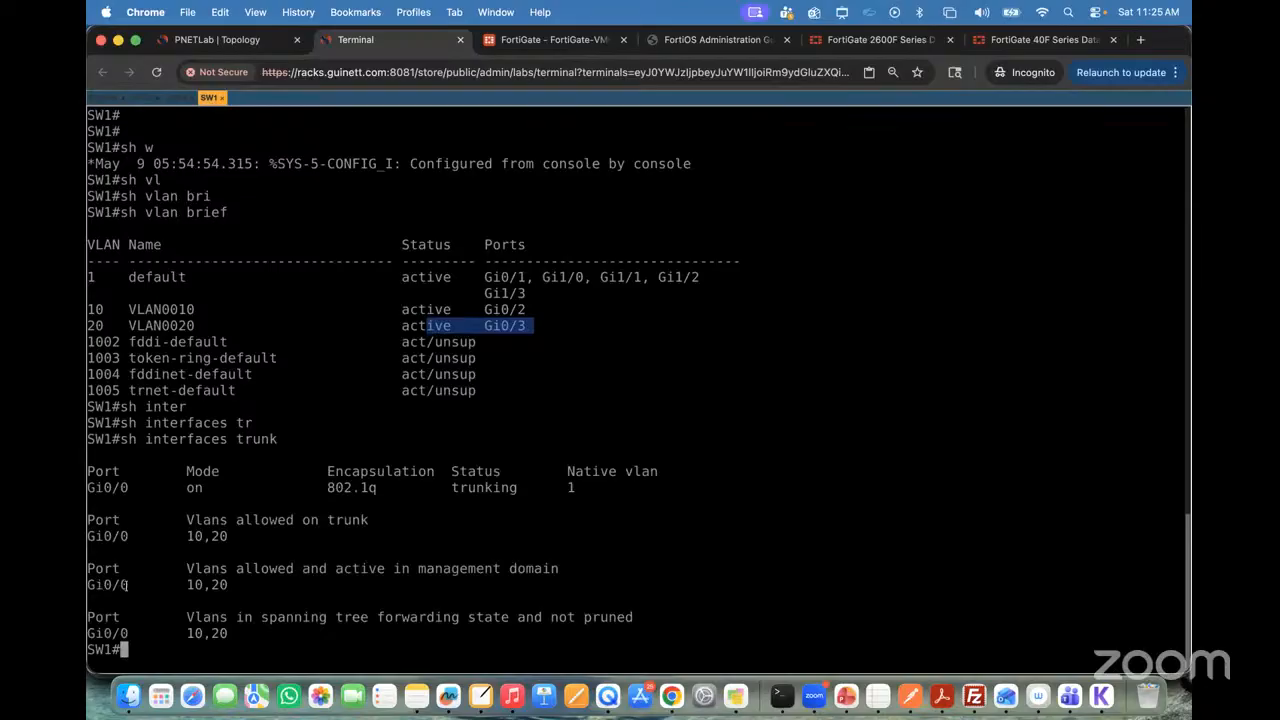
{"action": "left_click_drag", "start_coordinate": [240, 588], "coordinate": [89, 586]}
Step: Check the lab topology, then ping 20.20.20.20 from the VPC5 console and interrupt the ping
{"action": "left_click", "coordinate": [217, 39]}
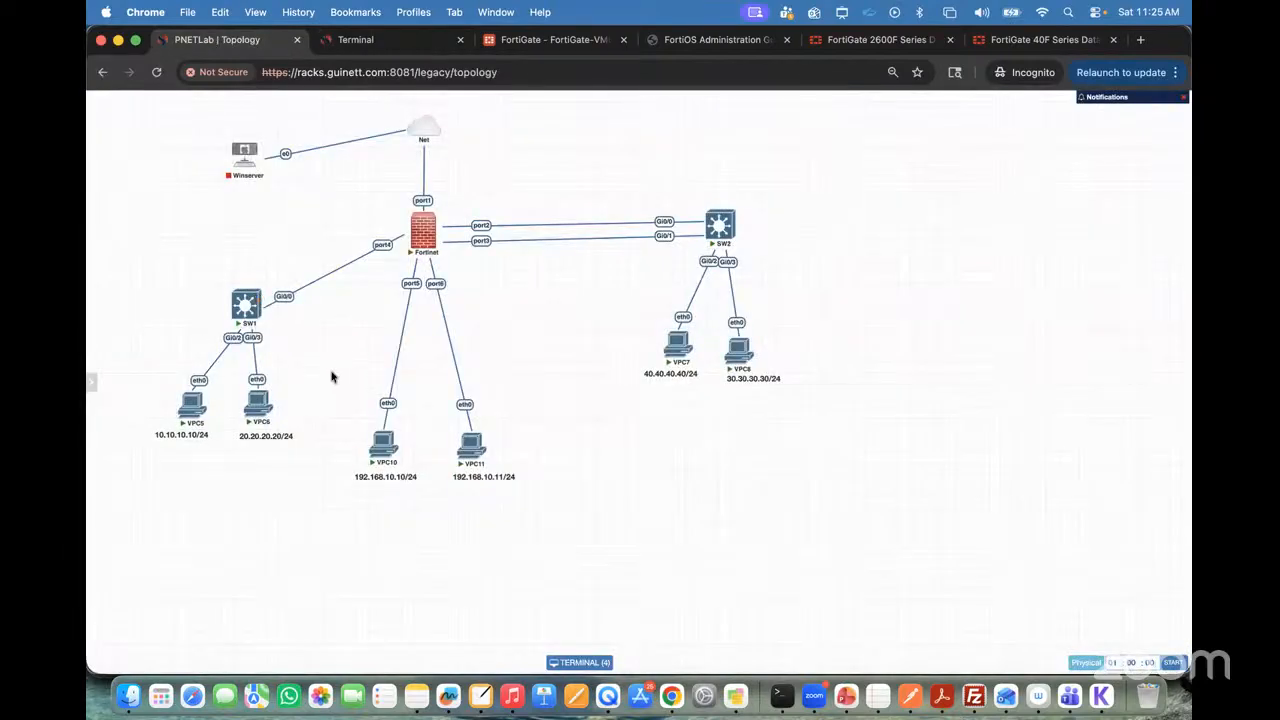
{"action": "left_click", "coordinate": [355, 39]}
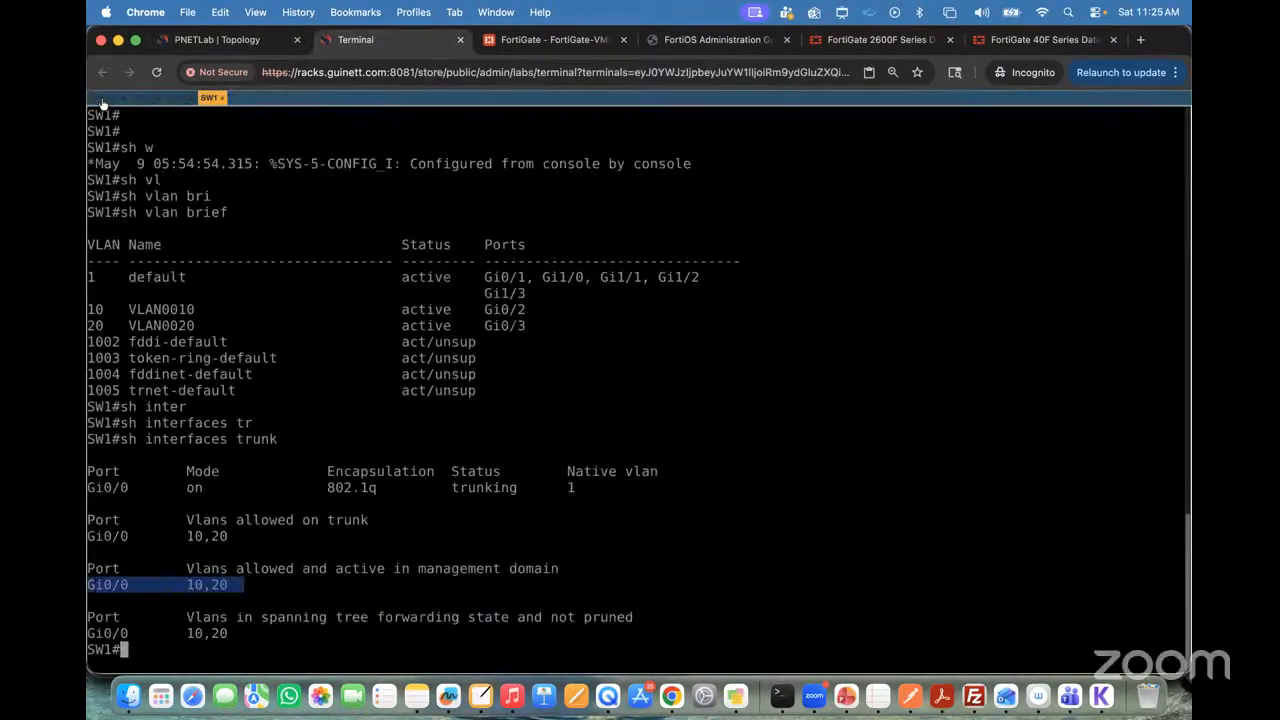
{"action": "left_click", "coordinate": [143, 98]}
{"action": "type", "text": "pin"}
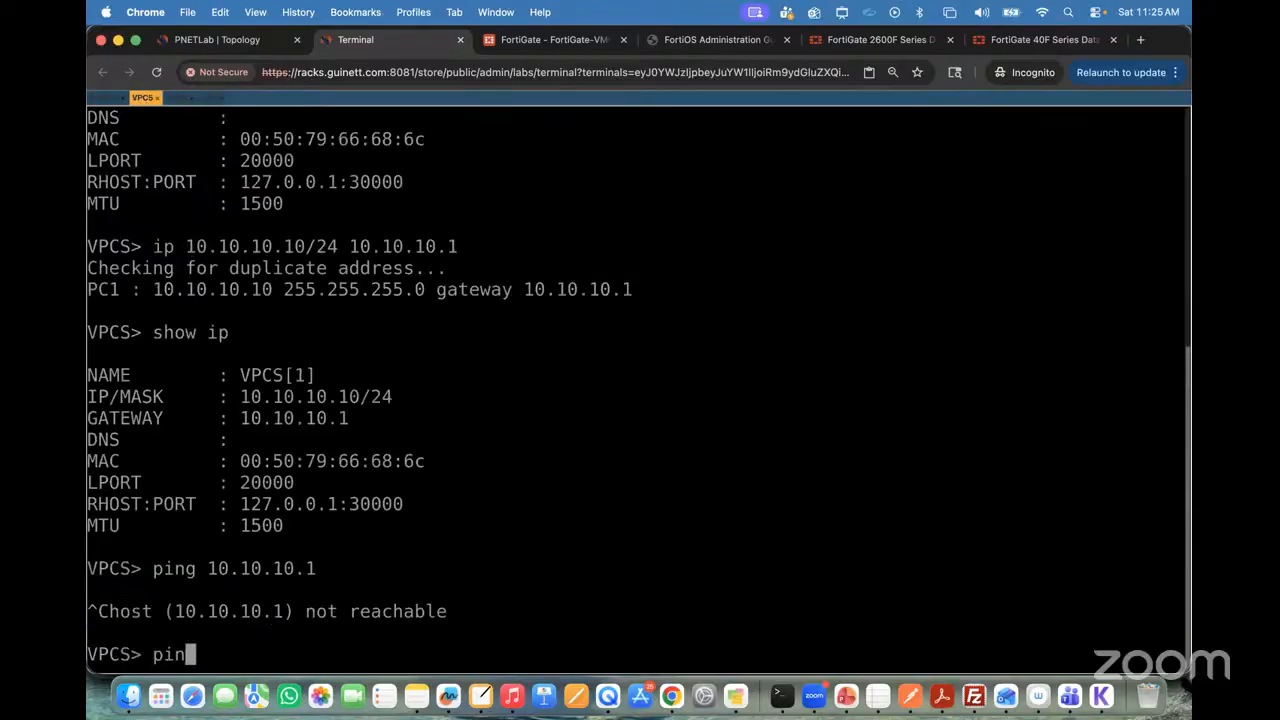
{"action": "type", "text": "g 20.20.20."}
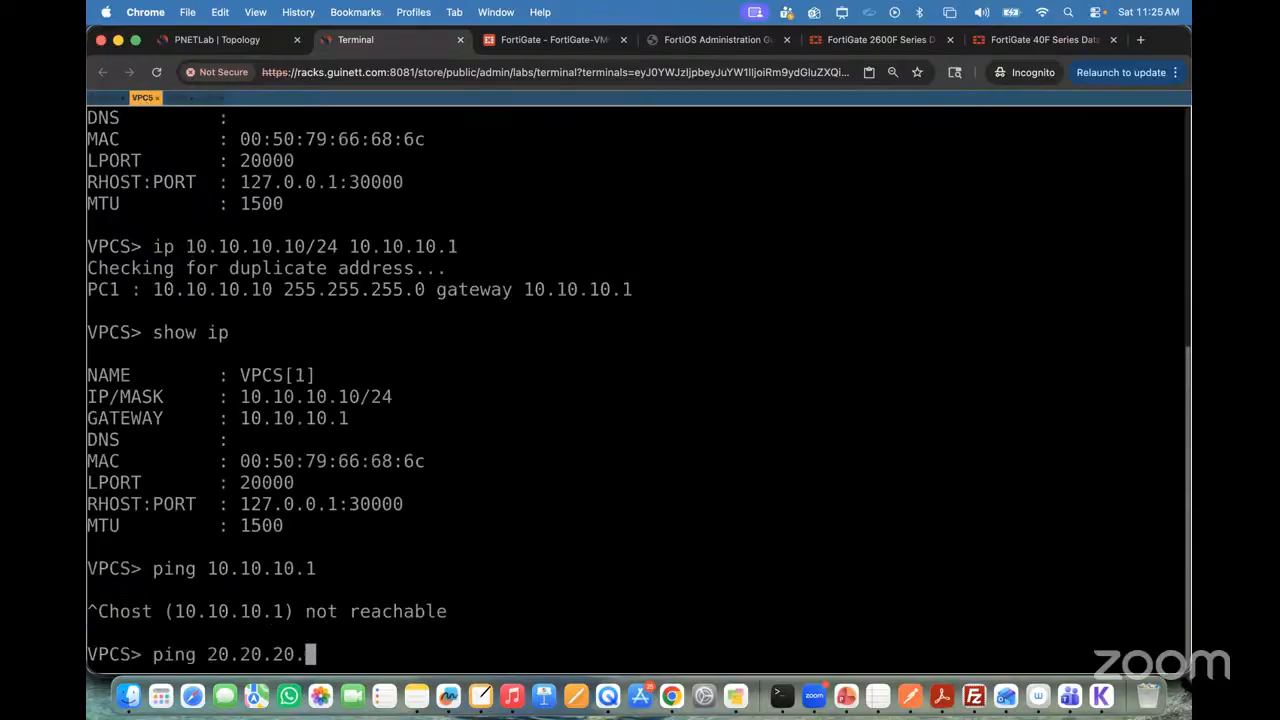
{"action": "type", "text": "20"}
{"action": "key", "text": "Return"}
{"action": "key", "text": "ctrl+c"}
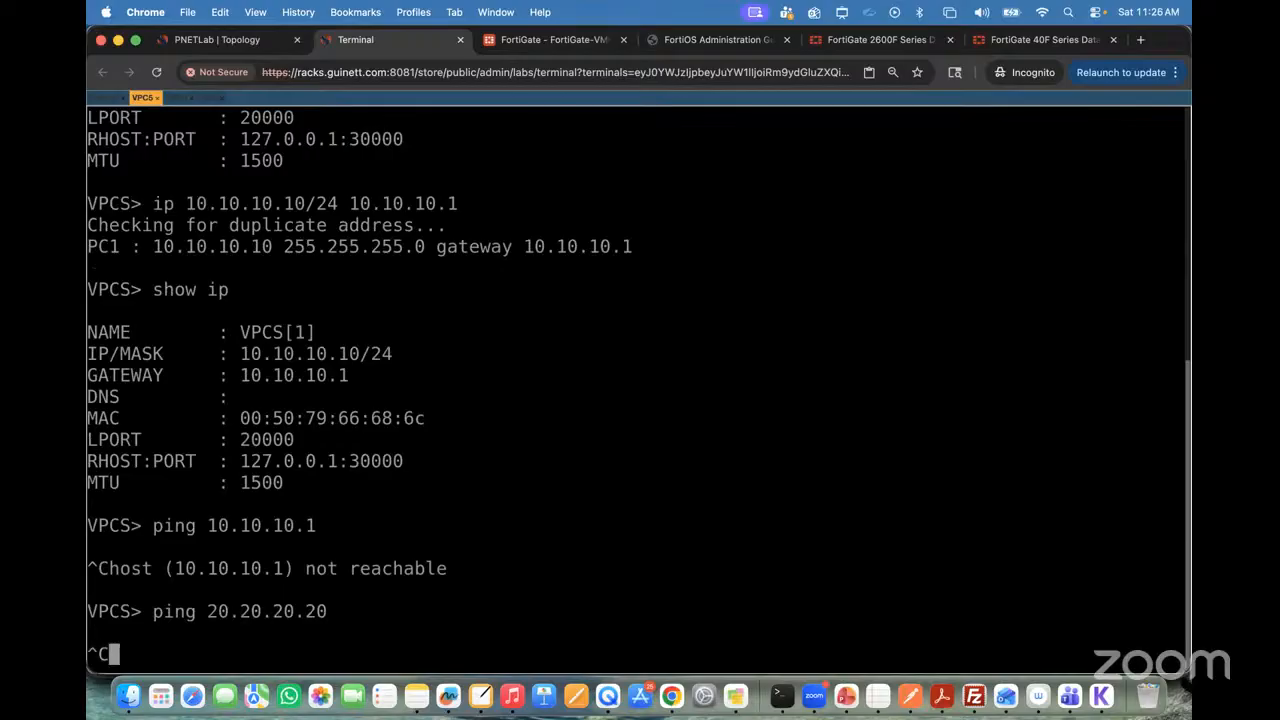
Step: Repeat the ping to 20.20.20.20 from VPC5 and stop it to return to a clean prompt
{"action": "key", "text": "Up"}
{"action": "key", "text": "Return"}
{"action": "key", "text": "Return"}
{"action": "key", "text": "Return"}
{"action": "key", "text": "Return"}
{"action": "key", "text": "Return"}
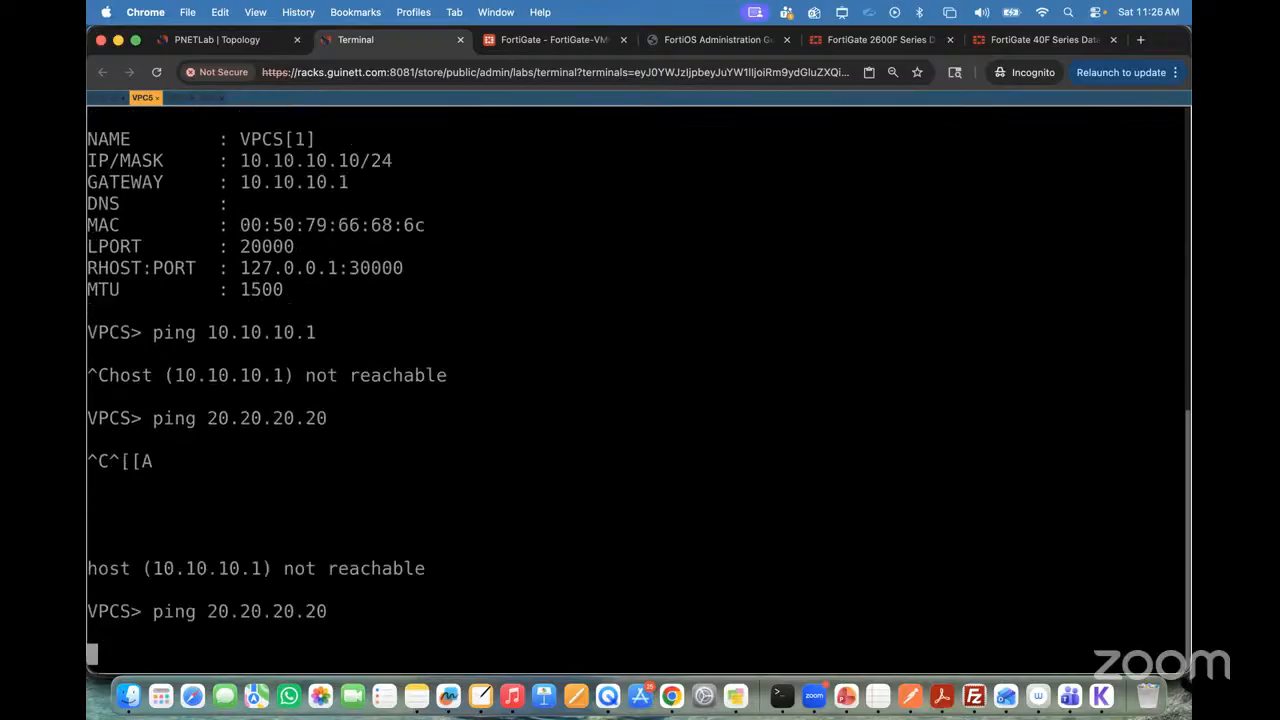
{"action": "key", "text": "ctrl+c"}
{"action": "key", "text": "Return"}
{"action": "key", "text": "Return"}
{"action": "key", "text": "Return"}
{"action": "key", "text": "Return"}
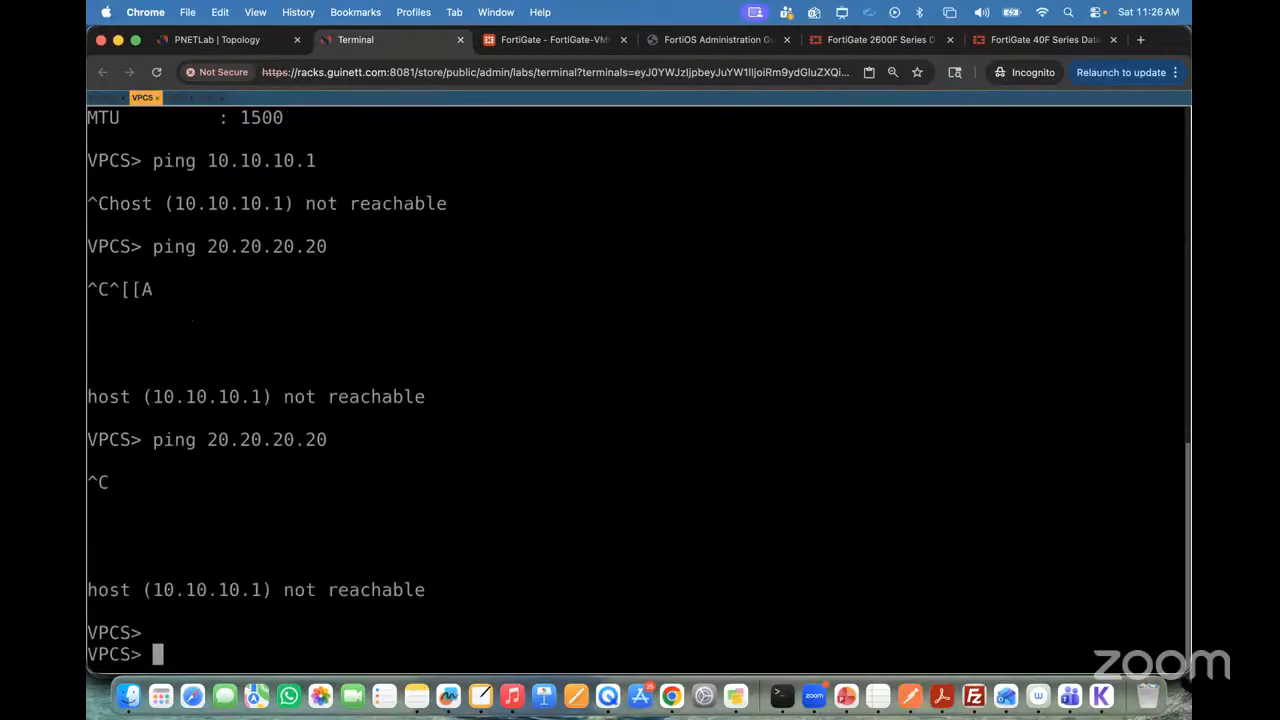
Step: Ping the gateway address 10.10.10.1 from VPC5 again and interrupt it
{"action": "key", "text": "Up"}
{"action": "key", "text": "Up"}
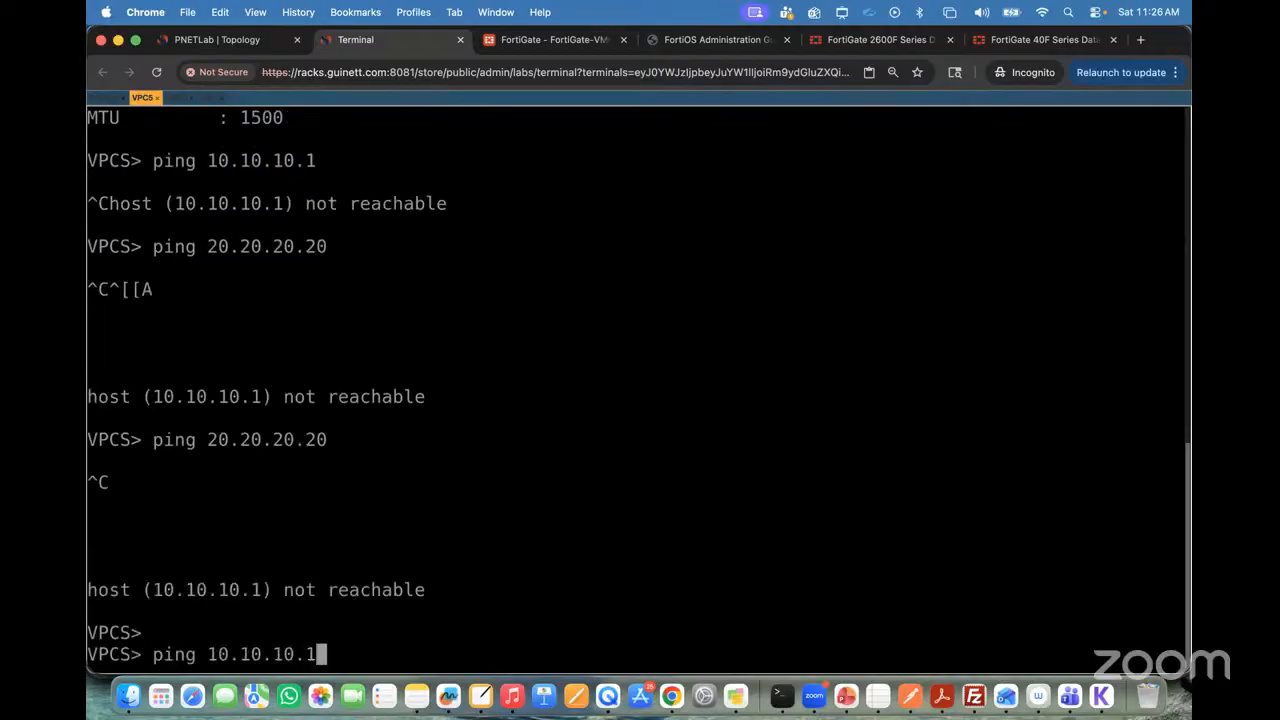
{"action": "key", "text": "Return"}
{"action": "key", "text": "ctrl+c"}
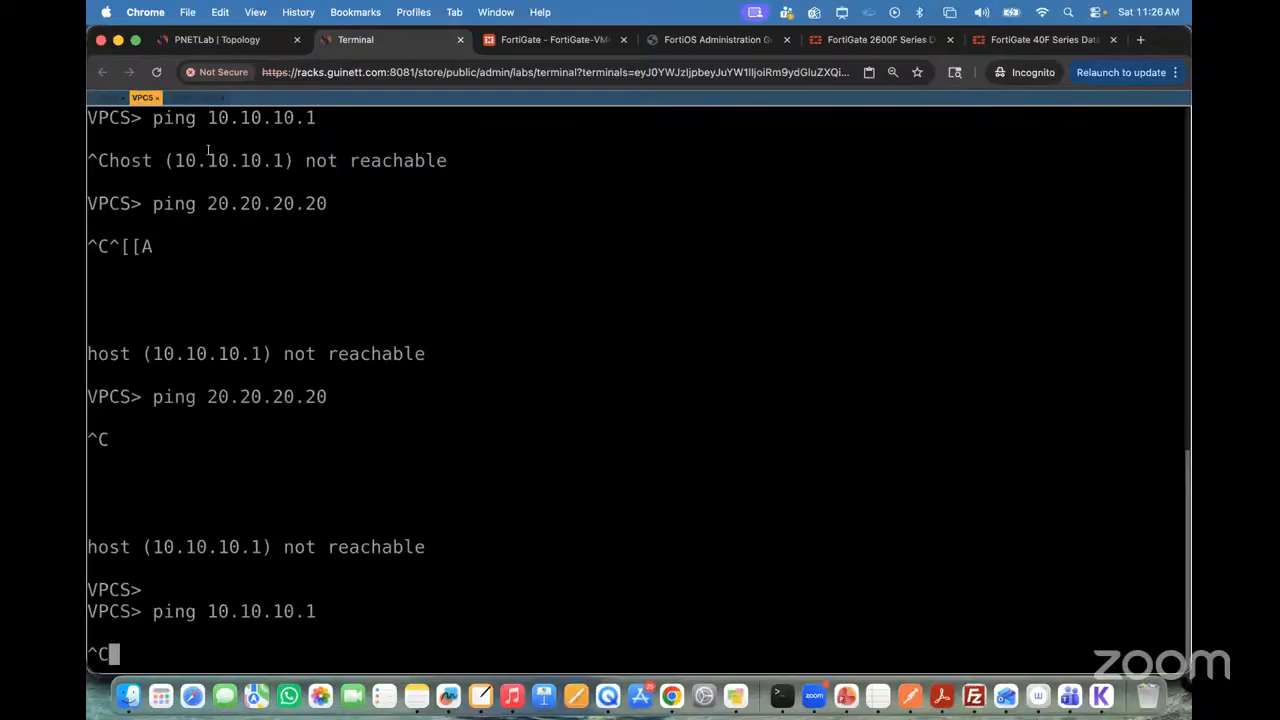
{"action": "key", "text": "ctrl+c"}
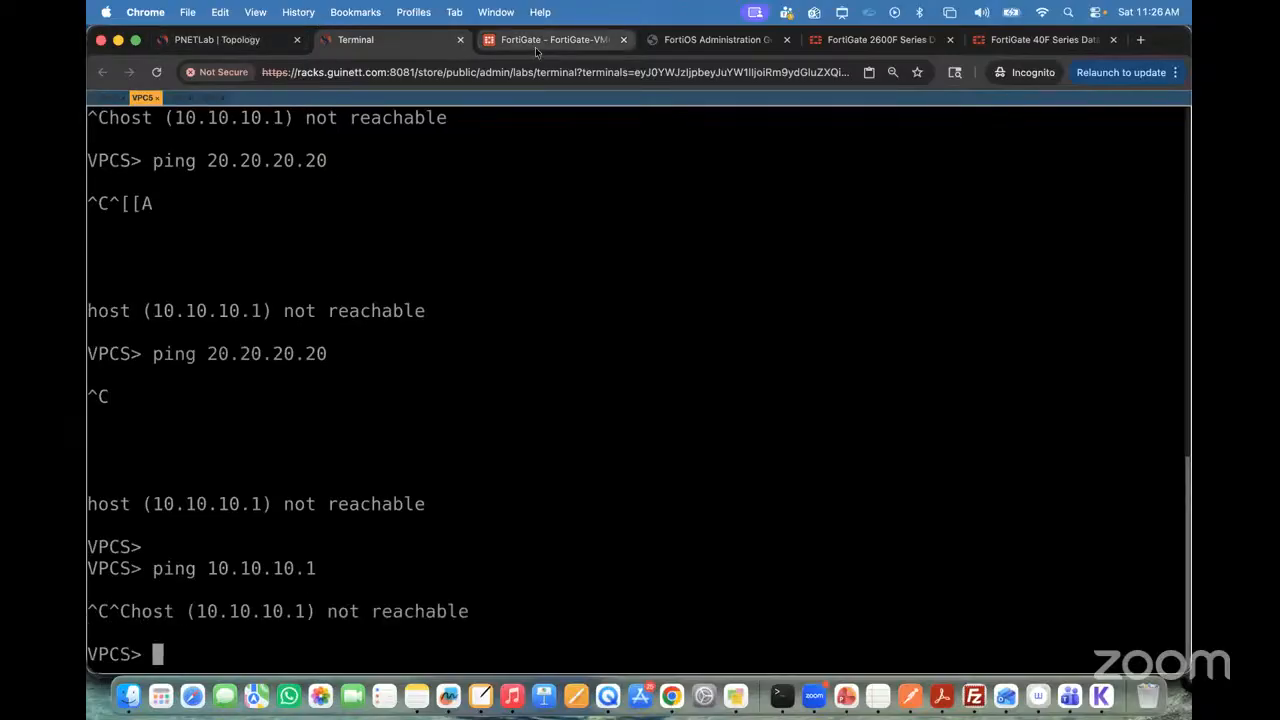
Step: Place the FortiGate browser tab beside the topology tab, review the topology, and return to the FortiGate interface list
{"action": "left_click_drag", "start_coordinate": [536, 52], "coordinate": [393, 45]}
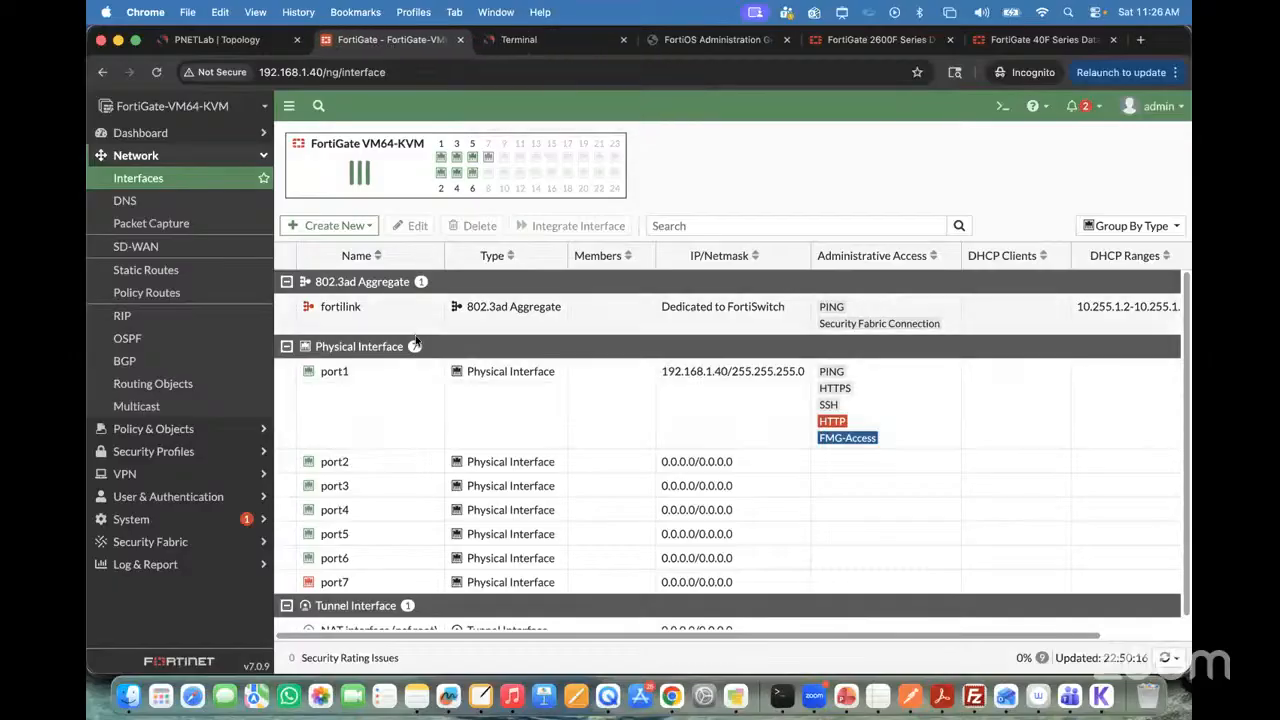
{"action": "left_click", "coordinate": [222, 41]}
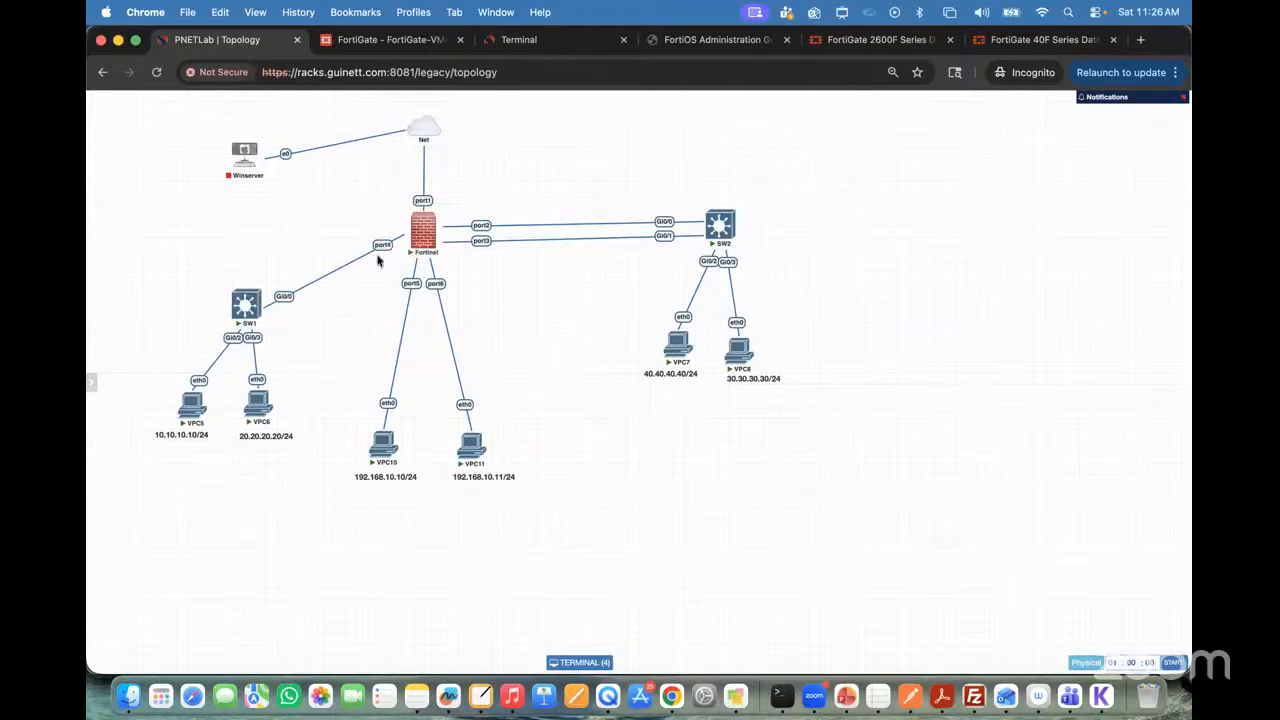
{"action": "left_click", "coordinate": [376, 44]}
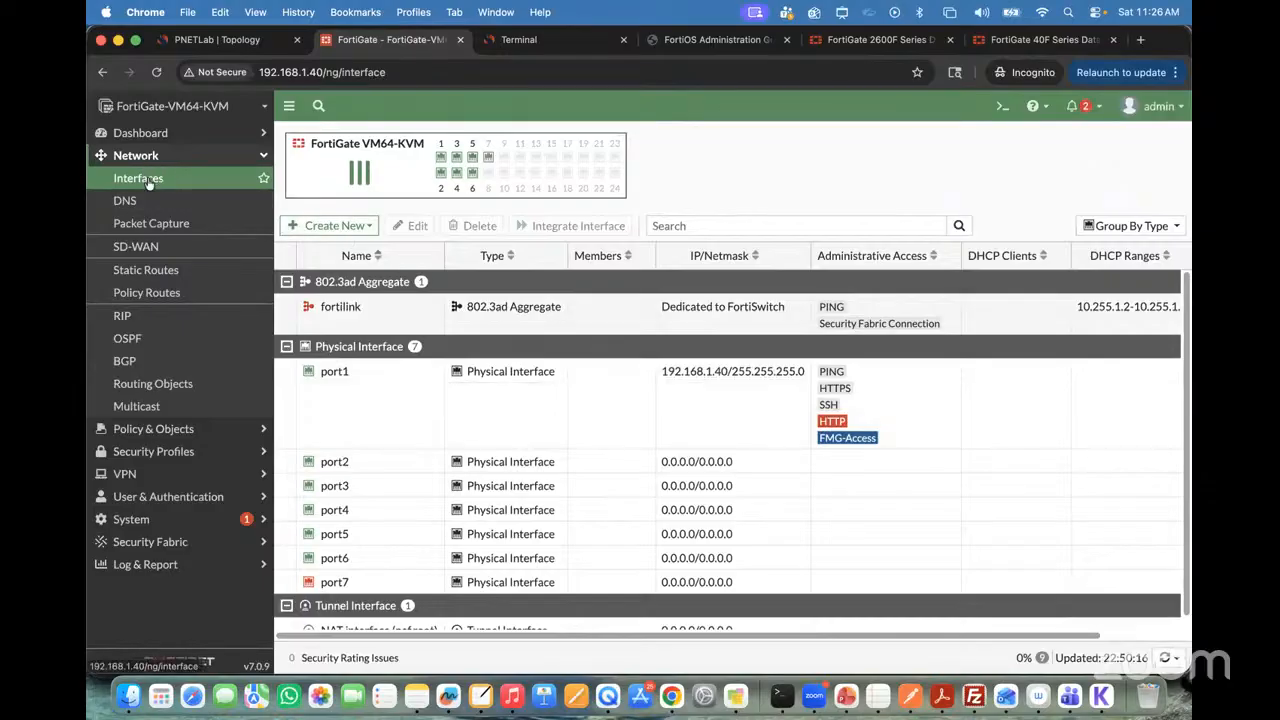
Step: Start a new FortiGate interface and name it VLAN10-Interfce
{"action": "left_click", "coordinate": [331, 227]}
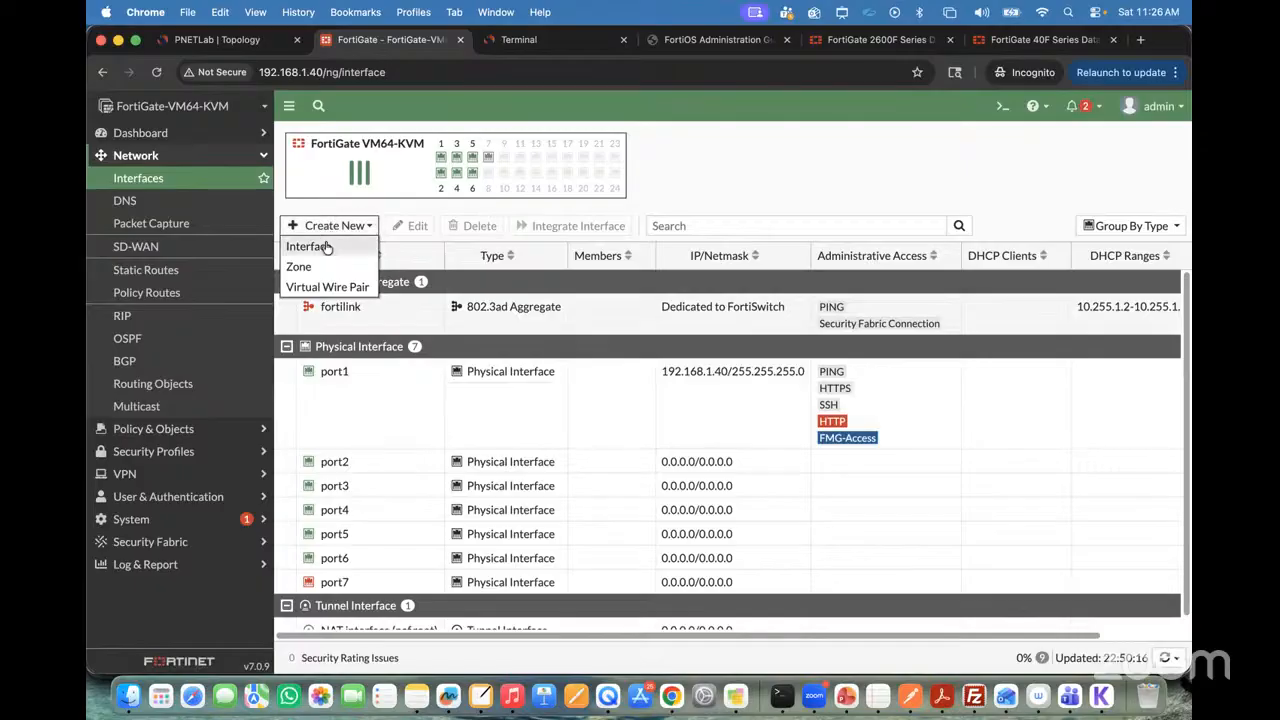
{"action": "left_click", "coordinate": [325, 246]}
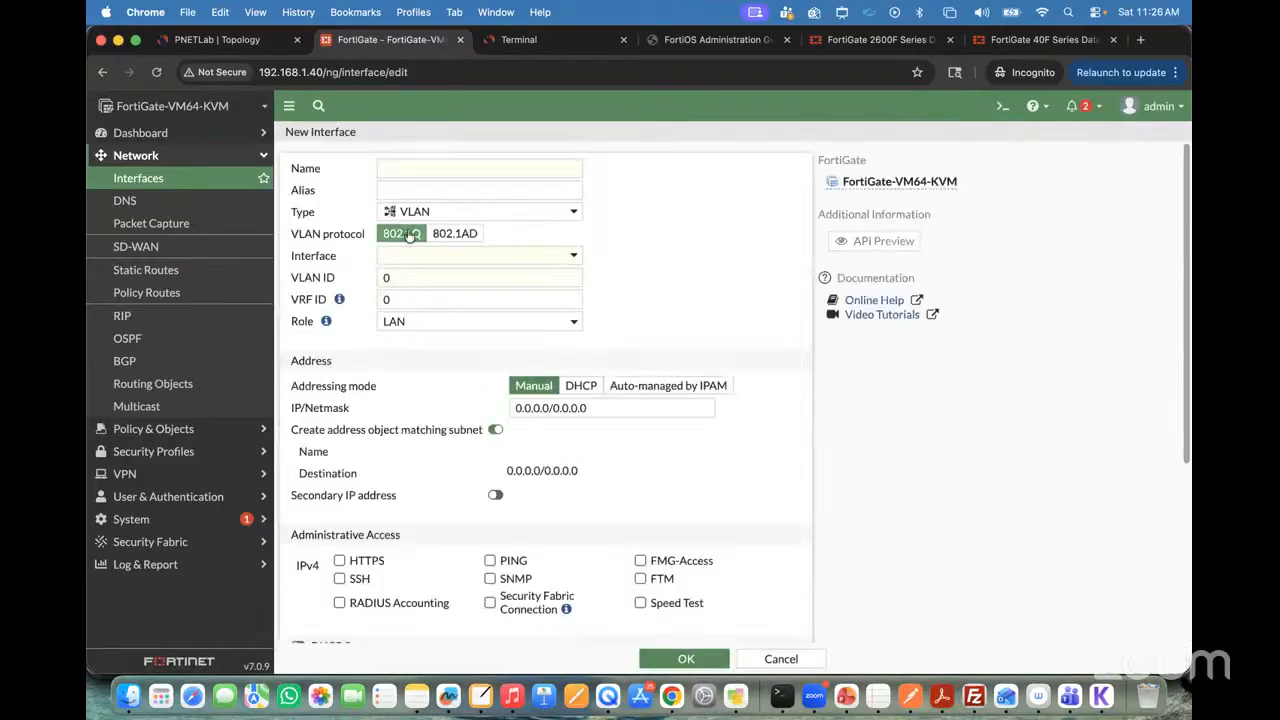
{"action": "left_click", "coordinate": [420, 167]}
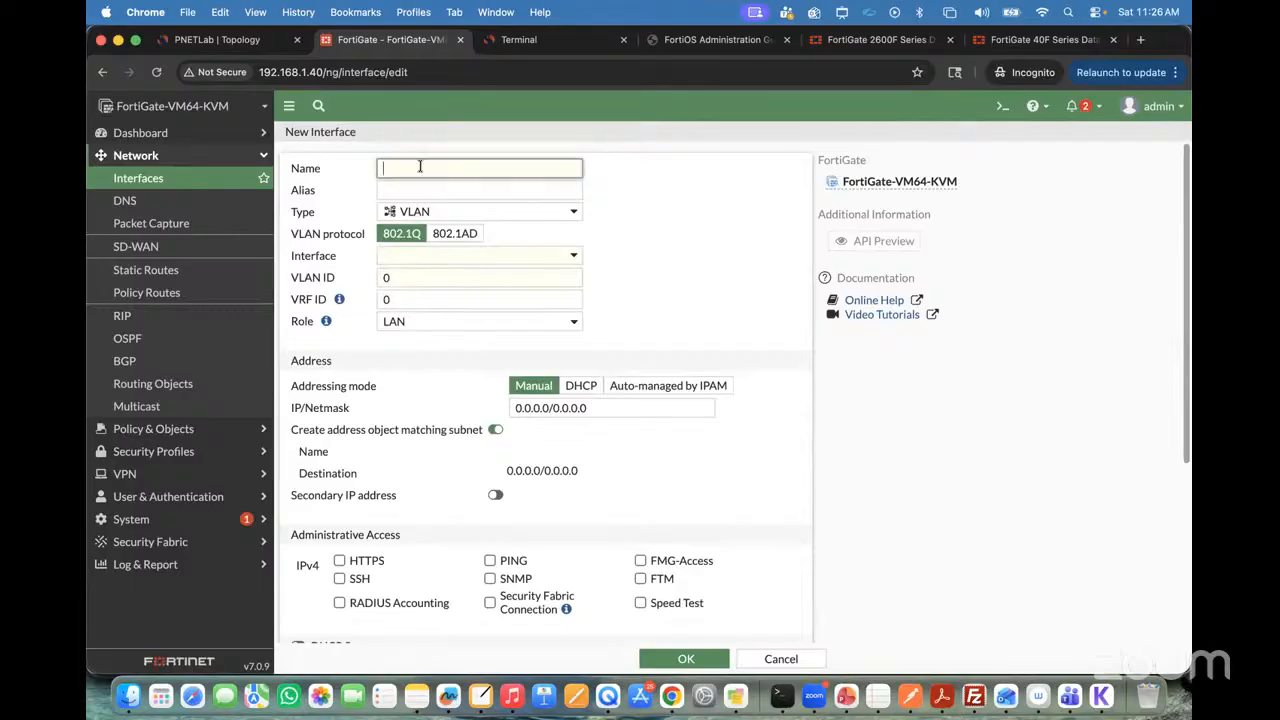
{"action": "type", "text": "VLAN10"}
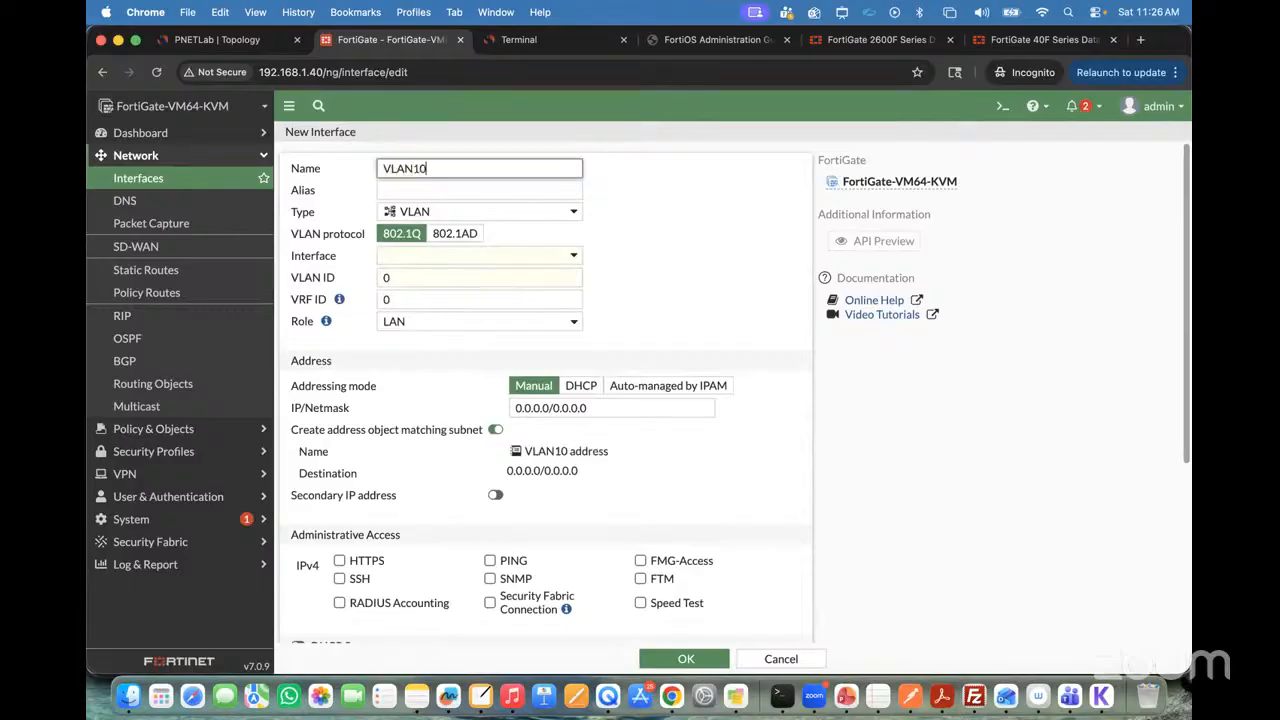
{"action": "type", "text": "-Intervace"}
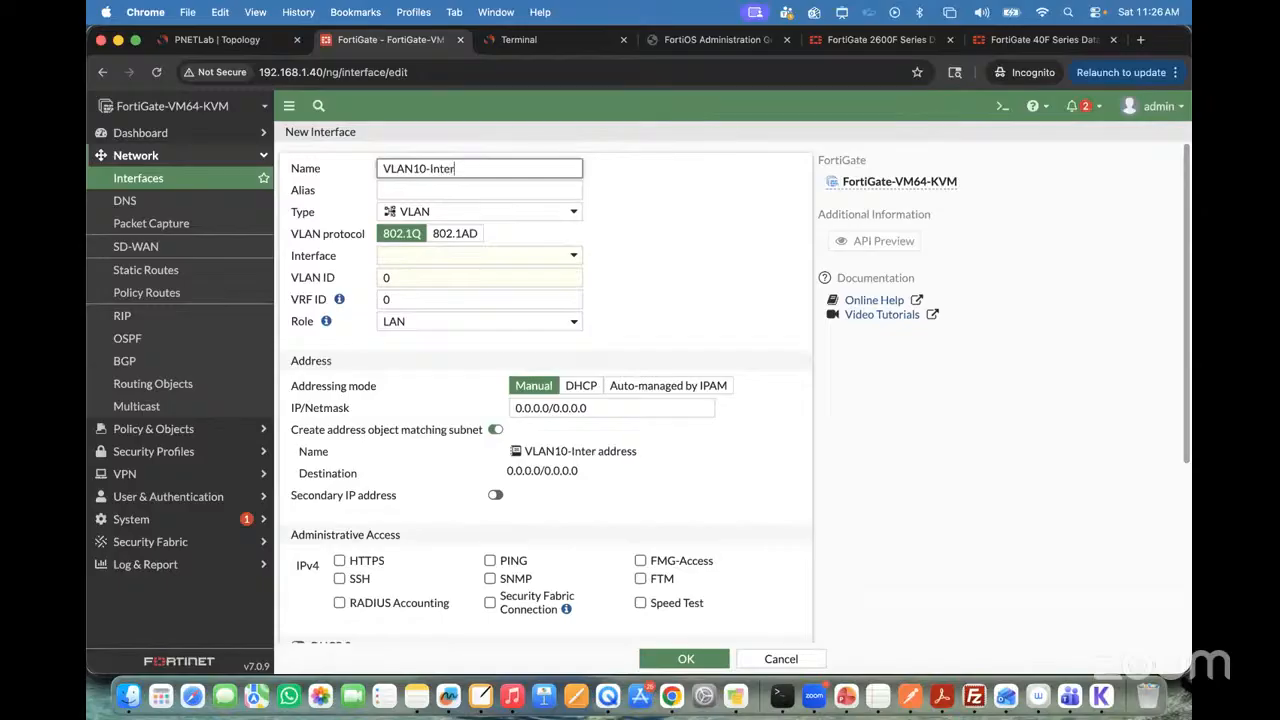
{"action": "key", "text": "BackSpace"}
{"action": "key", "text": "BackSpace"}
{"action": "key", "text": "BackSpace"}
{"action": "key", "text": "BackSpace"}
{"action": "type", "text": "face"}
{"action": "key", "text": "BackSpace"}
{"action": "key", "text": "BackSpace"}
{"action": "key", "text": "BackSpace"}
{"action": "type", "text": "c"}
{"action": "key", "text": "BackSpace"}
{"action": "type", "text": "ac"}
{"action": "key", "text": "BackSpace"}
{"action": "key", "text": "BackSpace"}
{"action": "type", "text": "ce"}
{"action": "left_click", "coordinate": [452, 195]}
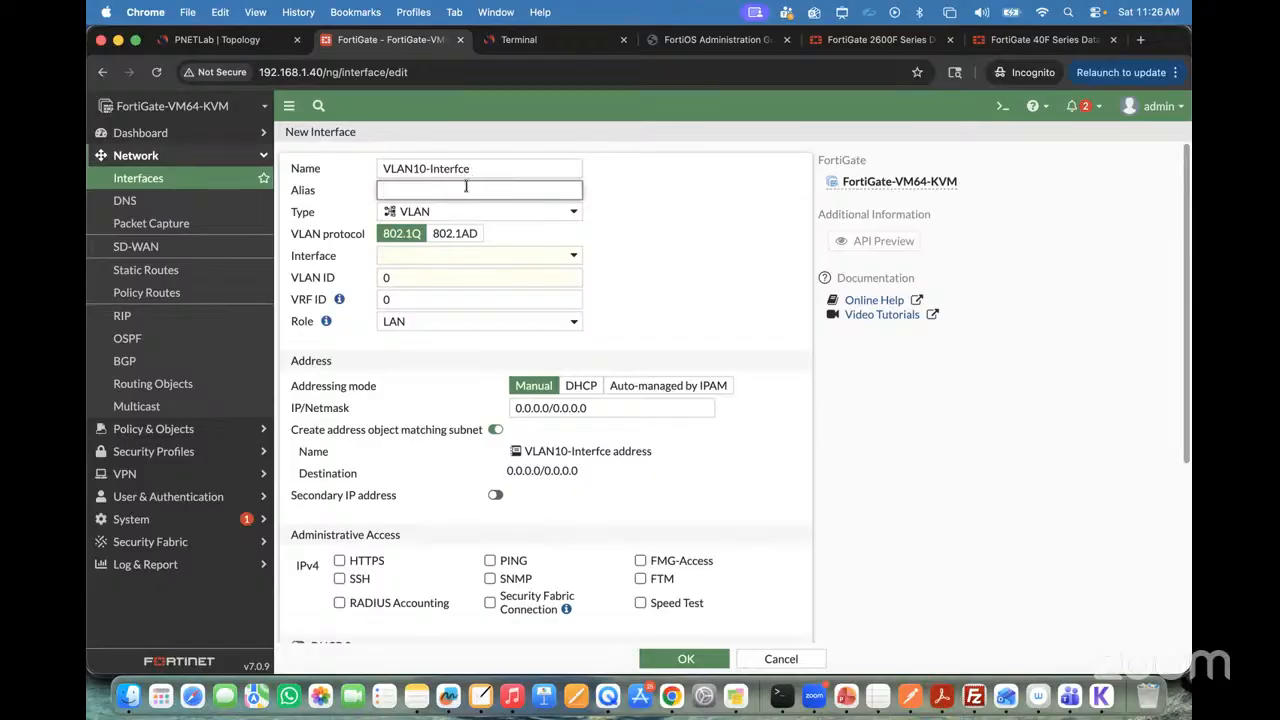
Step: Define the new interface as type VLAN on parent interface port4 with VLAN ID 10
{"action": "left_click", "coordinate": [443, 214]}
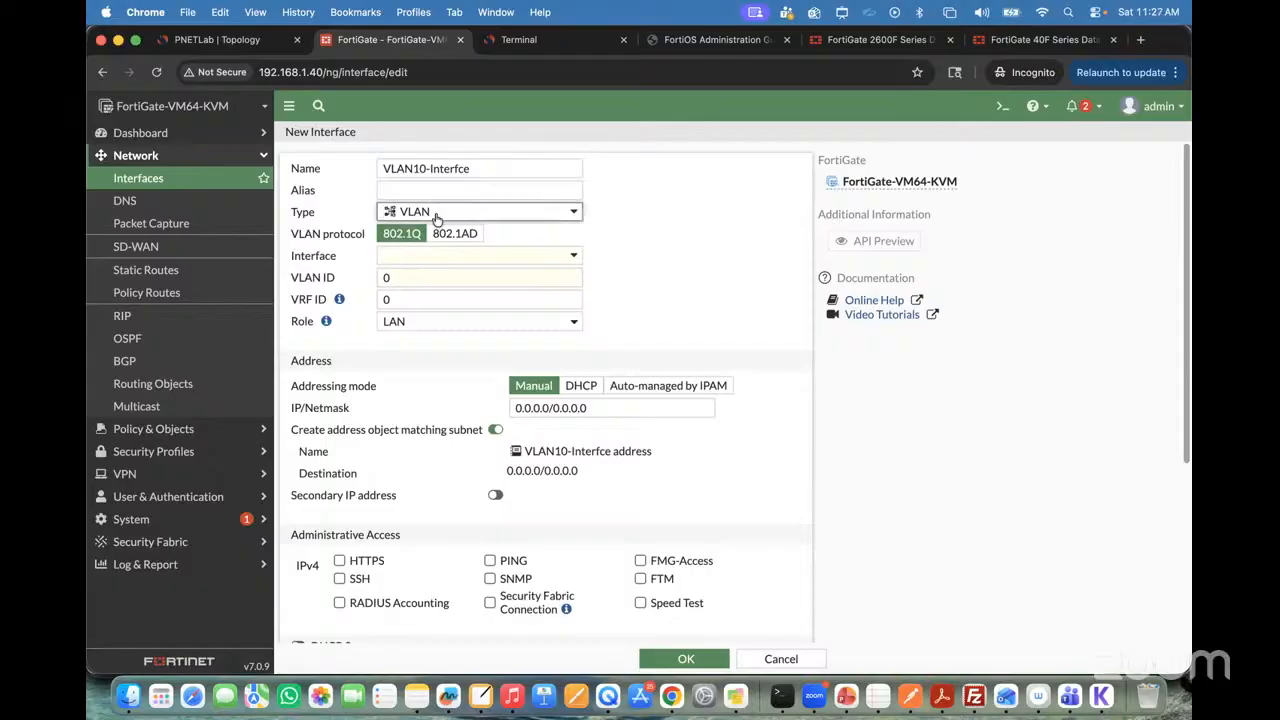
{"action": "left_click", "coordinate": [417, 369]}
{"action": "left_click", "coordinate": [397, 259]}
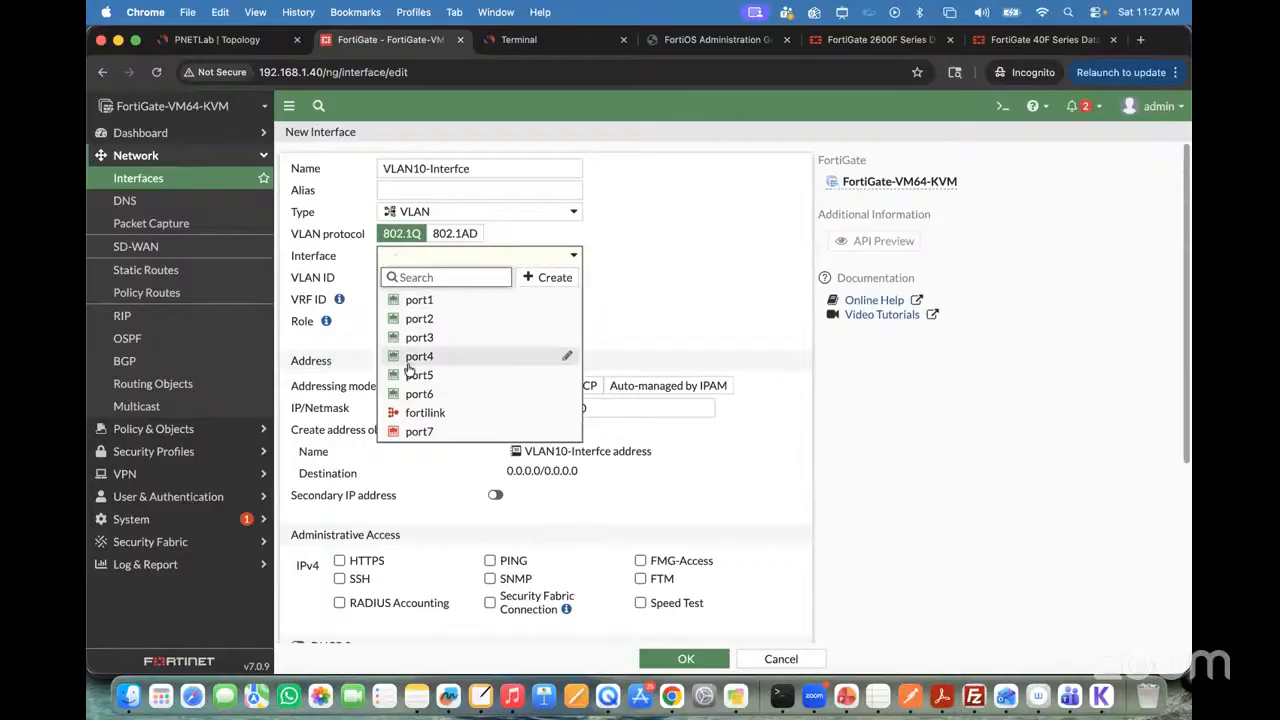
{"action": "left_click", "coordinate": [204, 45]}
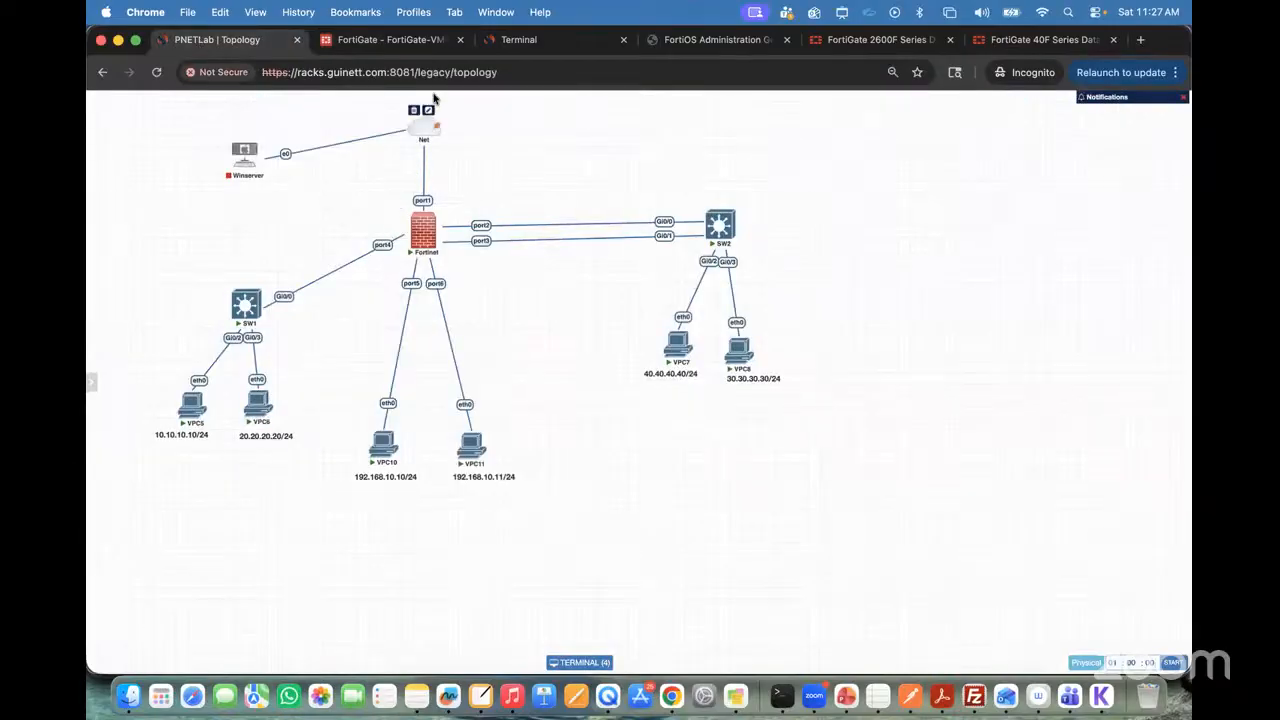
{"action": "left_click", "coordinate": [380, 40]}
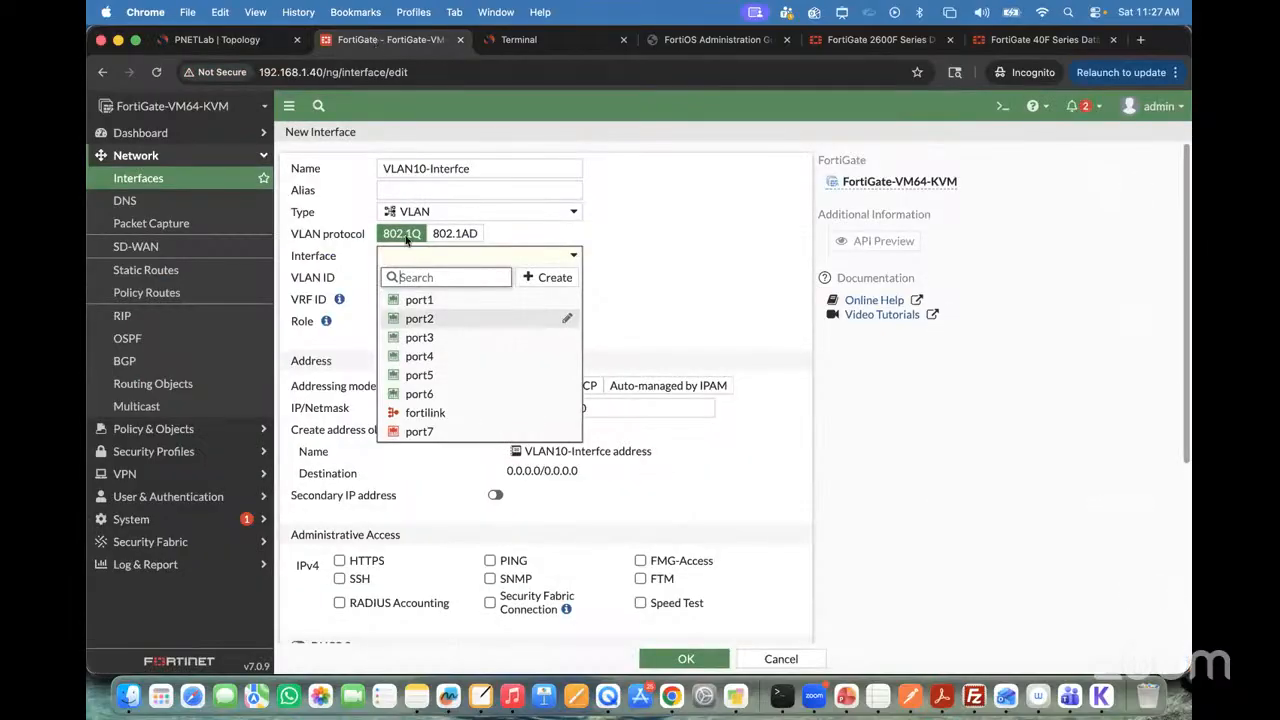
{"action": "left_click", "coordinate": [419, 356]}
{"action": "left_click", "coordinate": [405, 279]}
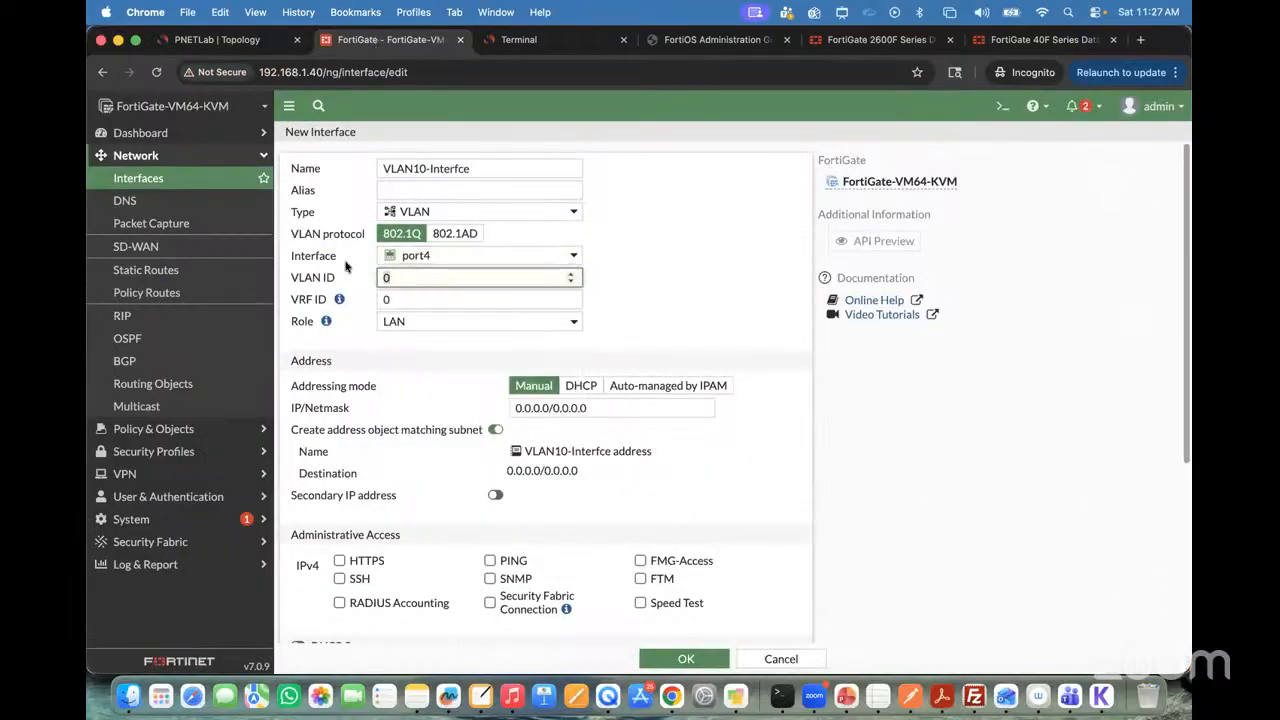
{"action": "key", "text": "BackSpace"}
{"action": "type", "text": "10"}
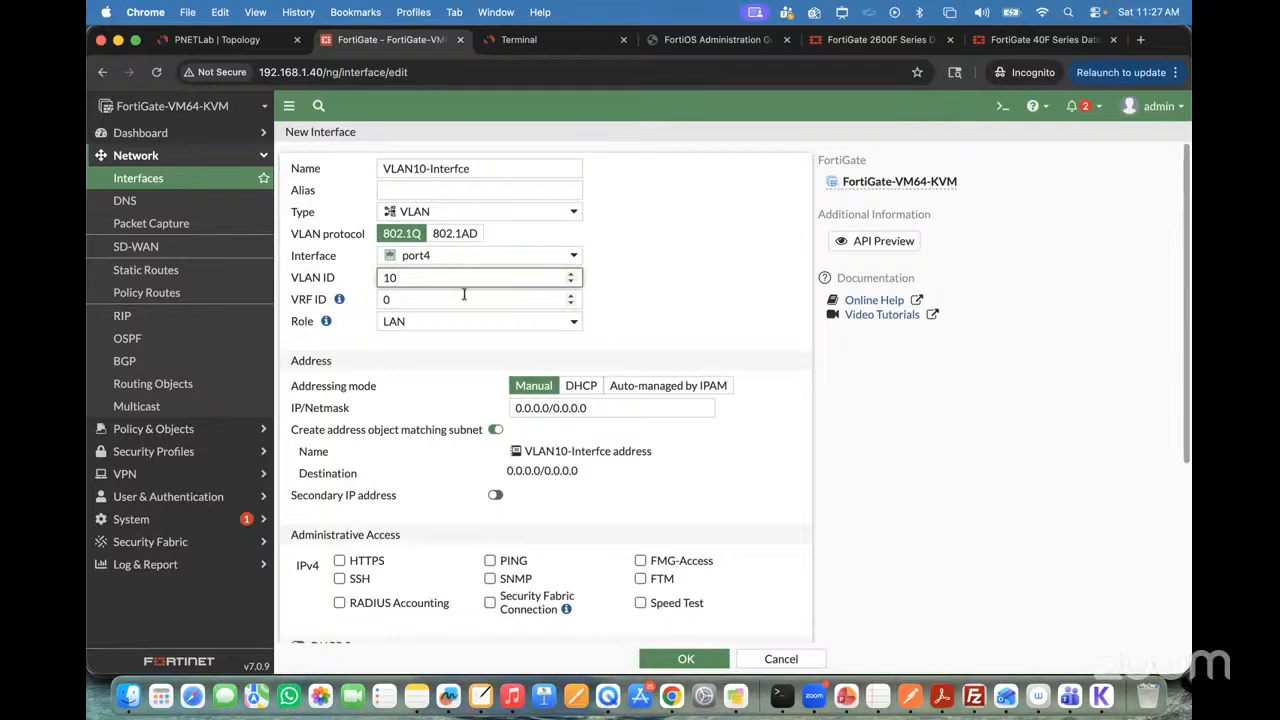
{"action": "left_click", "coordinate": [691, 267]}
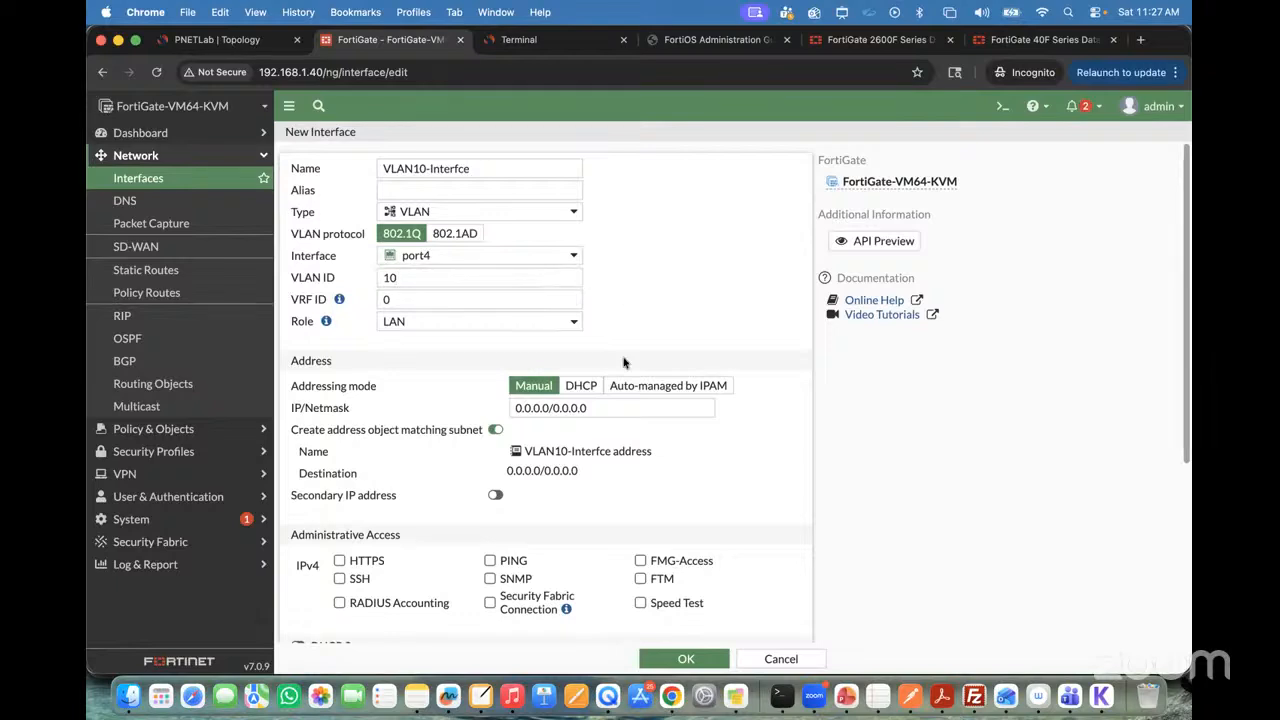
Step: Set the VLAN interface's manual IP/Netmask to 10.10.10.1/24
{"action": "left_click", "coordinate": [599, 407]}
{"action": "type", "text": "10.10"}
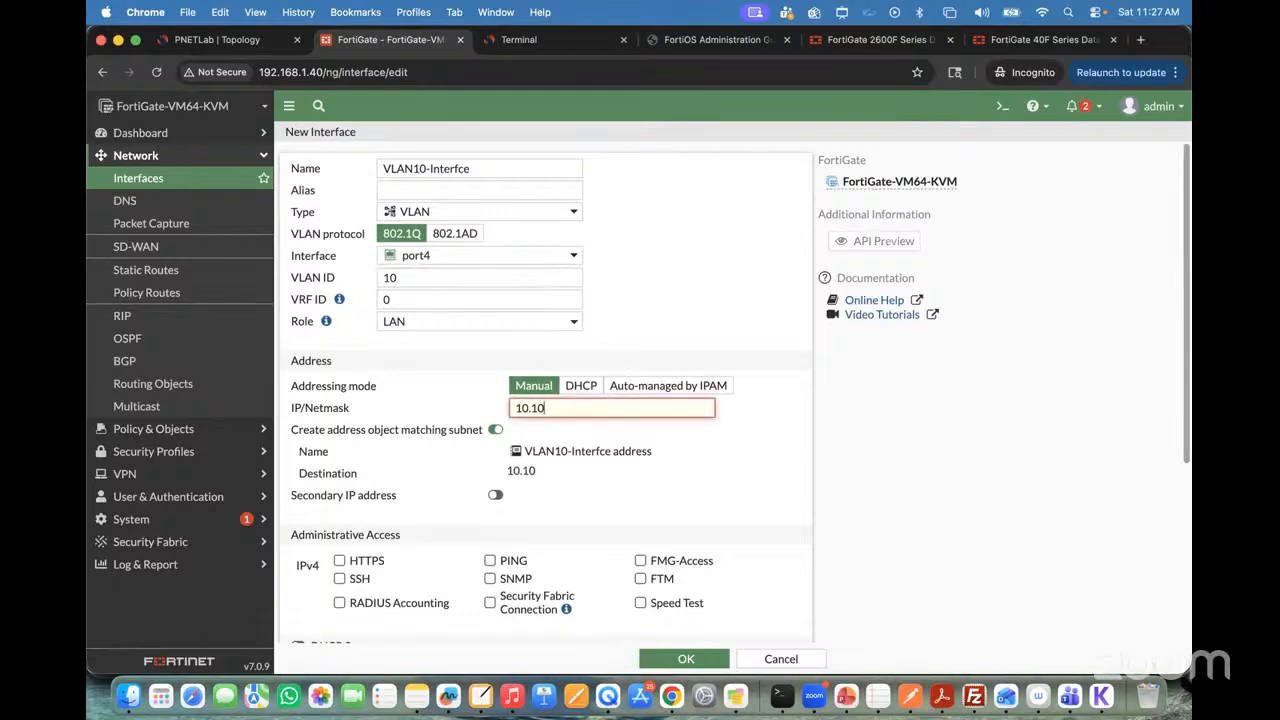
{"action": "type", "text": ".10.1/24"}
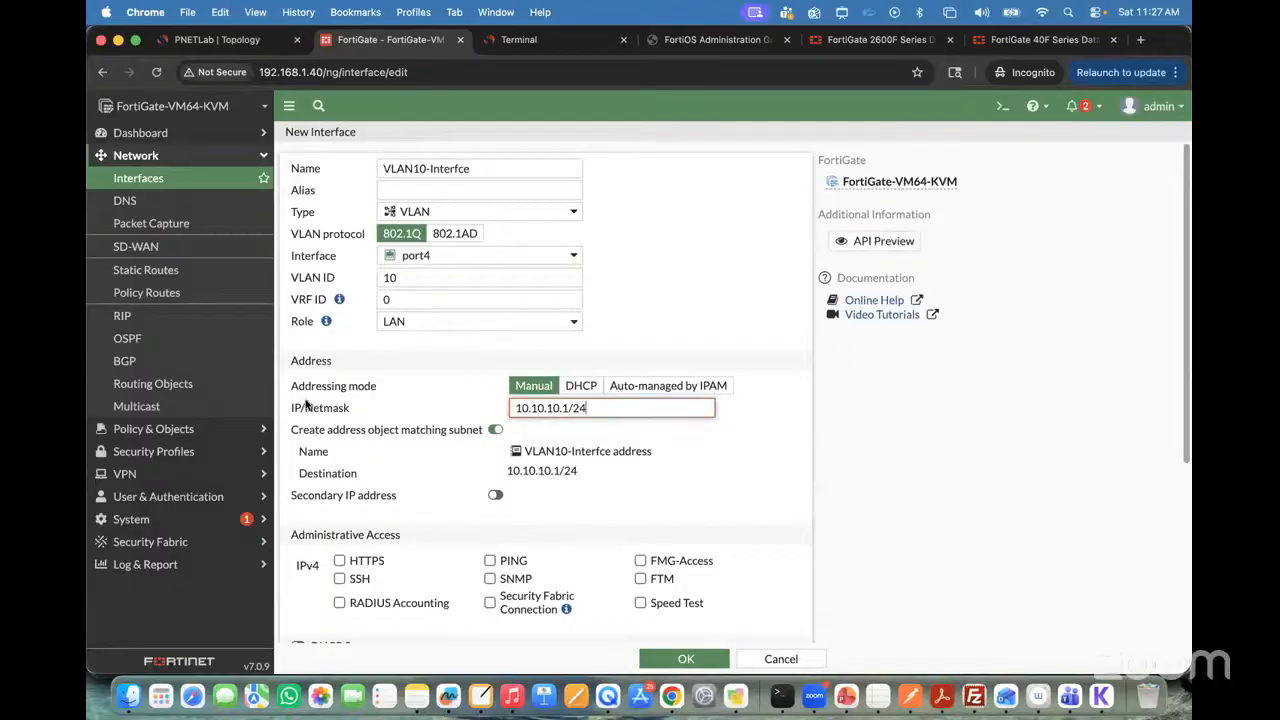
{"action": "left_click", "coordinate": [567, 518]}
Step: Enable SSH, PING and HTTPS administrative access, create the VLAN interface, and review its entry beneath port4
{"action": "scroll", "coordinate": [567, 518], "scroll_direction": "down", "scroll_amount": 2}
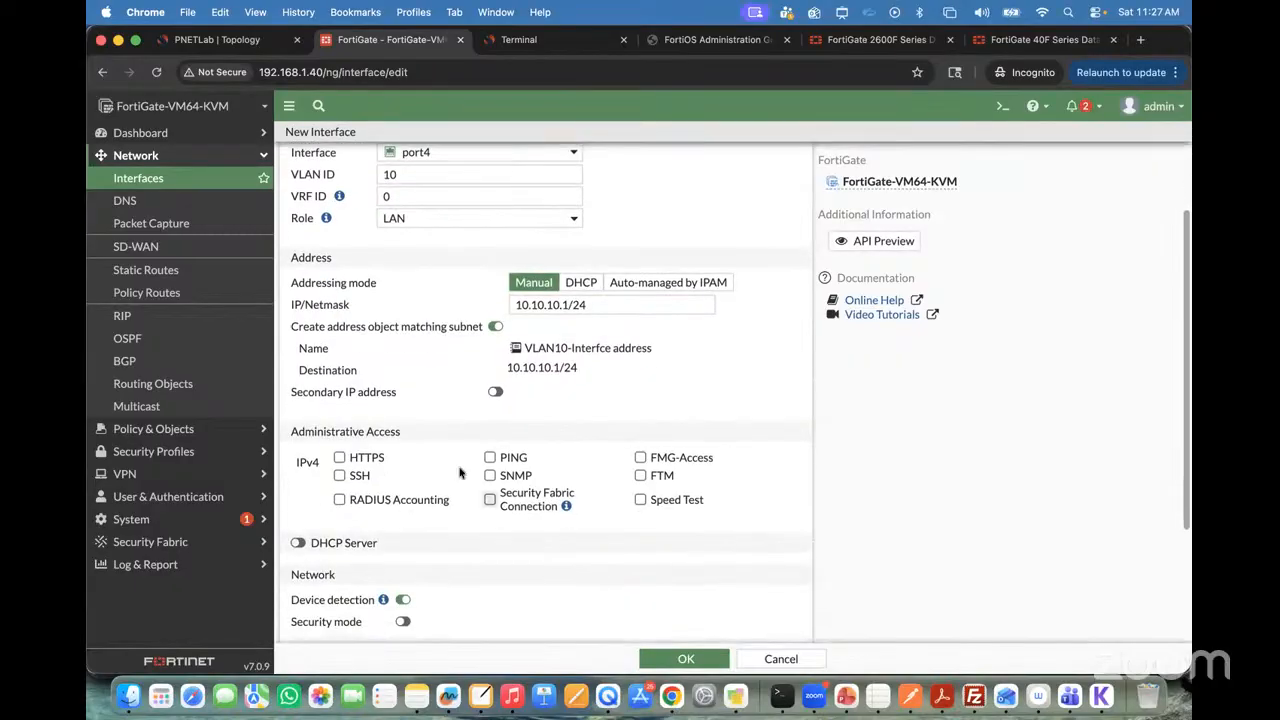
{"action": "left_click", "coordinate": [340, 476]}
{"action": "left_click", "coordinate": [490, 458]}
{"action": "left_click", "coordinate": [340, 457]}
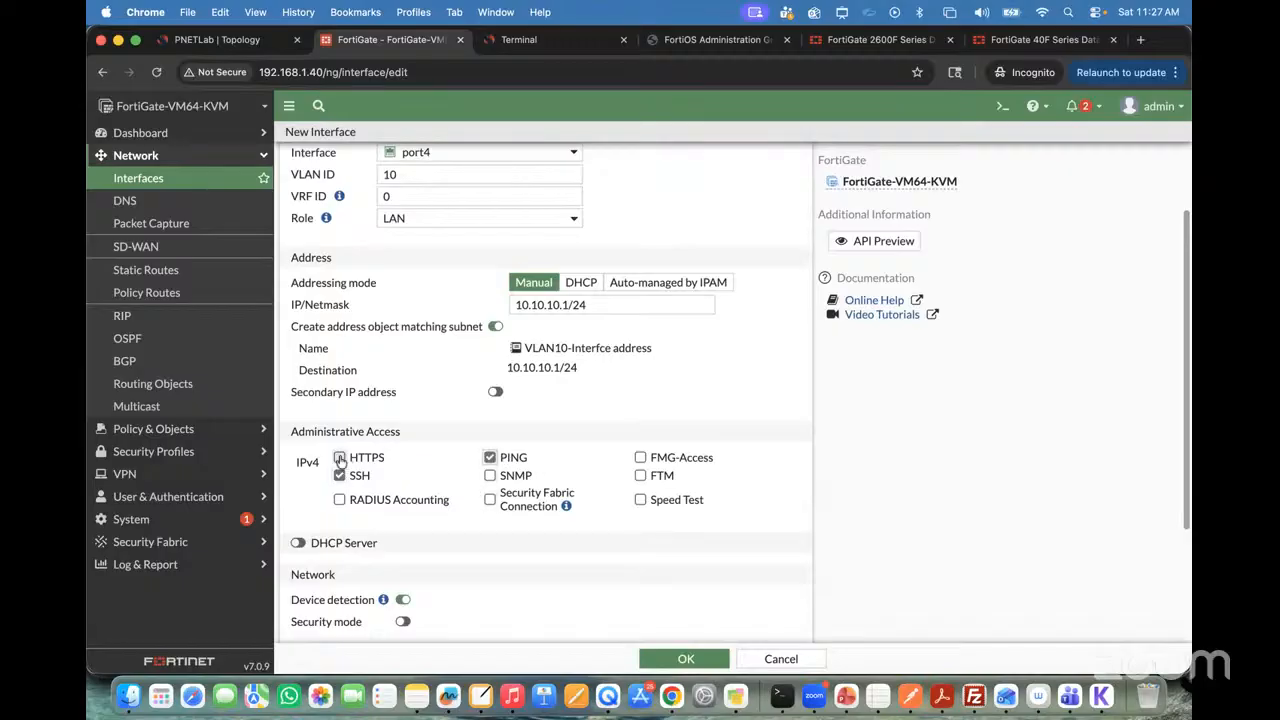
{"action": "scroll", "coordinate": [558, 420], "scroll_direction": "down", "scroll_amount": 5}
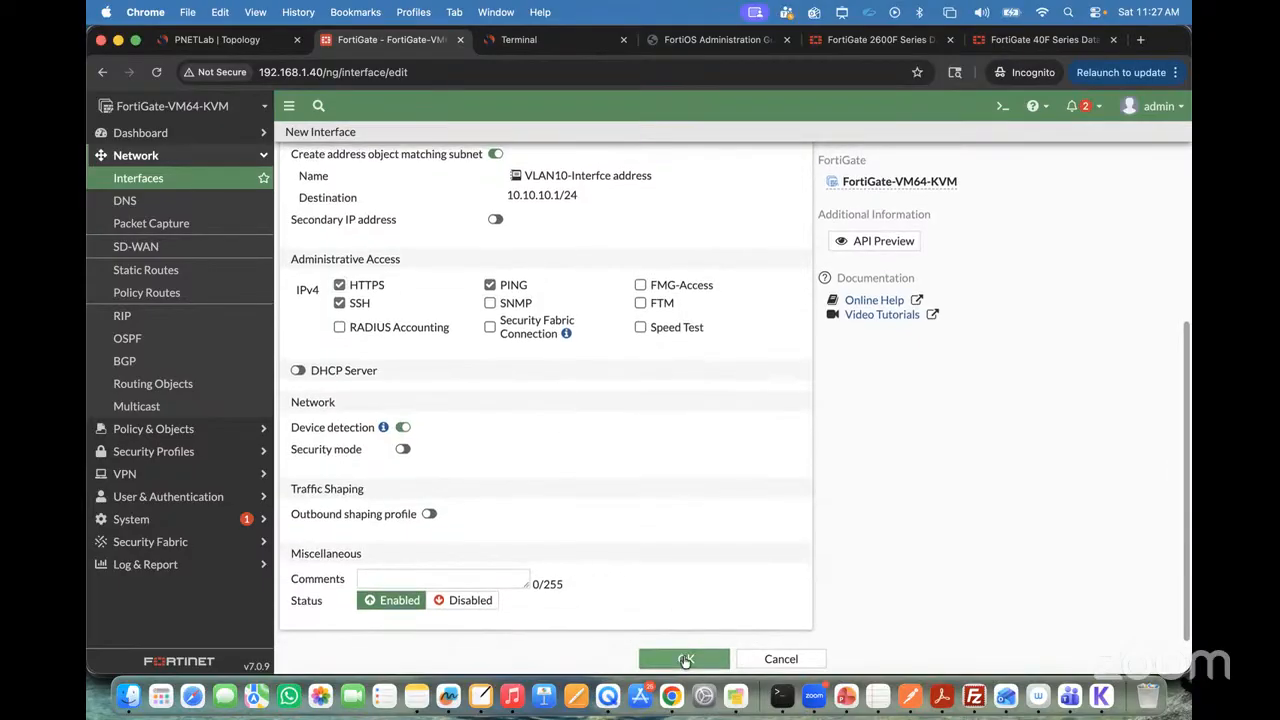
{"action": "left_click", "coordinate": [682, 659]}
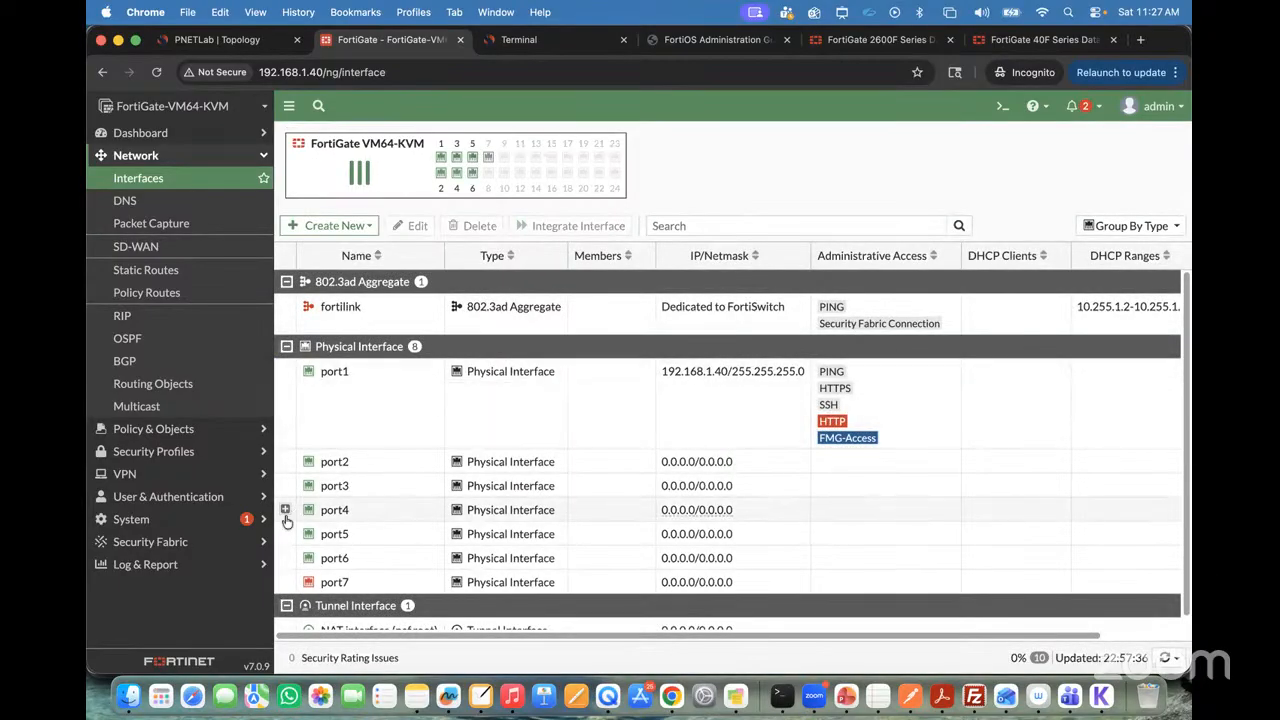
{"action": "scroll", "coordinate": [447, 452], "scroll_direction": "down", "scroll_amount": 1}
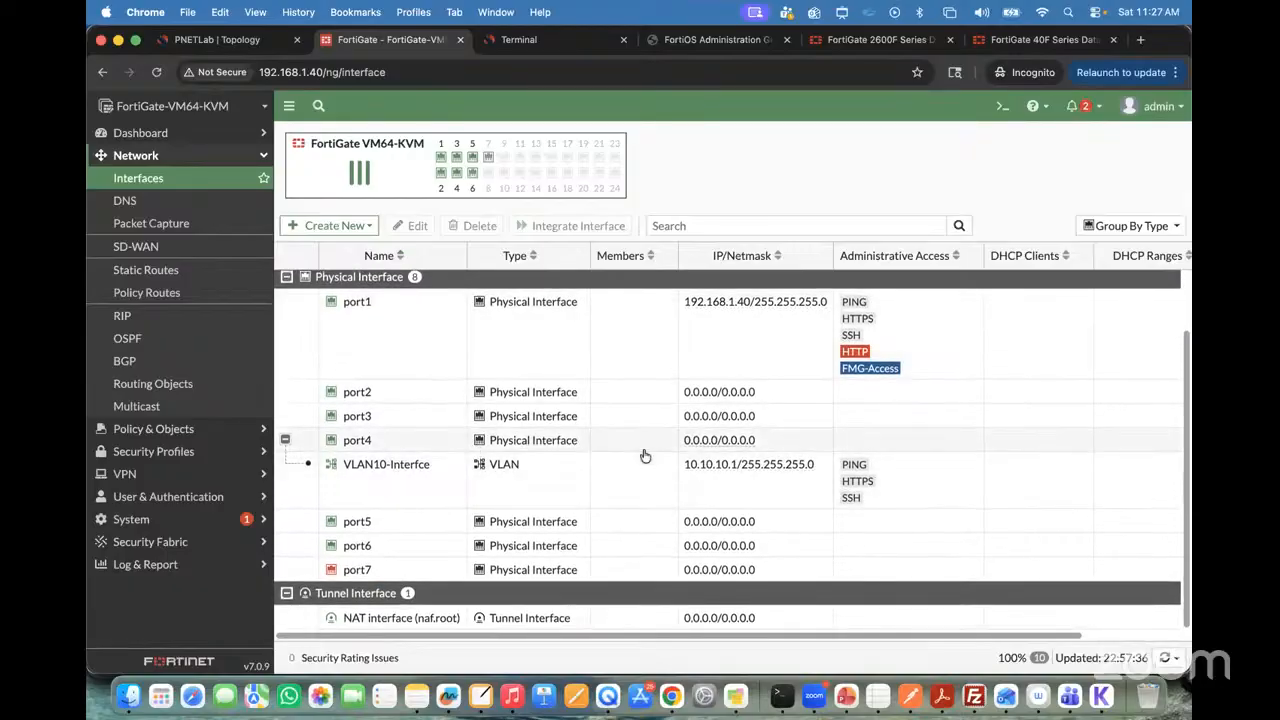
{"action": "scroll", "coordinate": [517, 411], "scroll_direction": "up", "scroll_amount": 1}
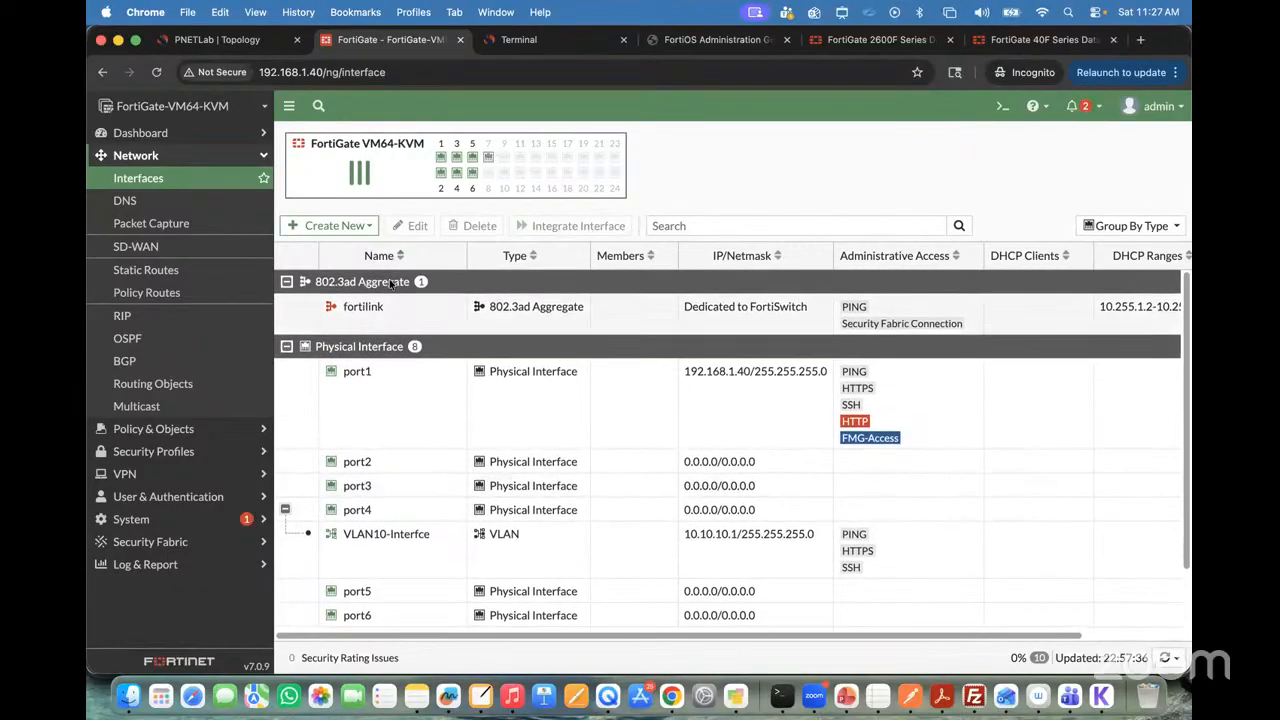
Step: Start another new FortiGate interface and name it VLAN20_Interfce
{"action": "left_click", "coordinate": [328, 226]}
{"action": "left_click", "coordinate": [312, 248]}
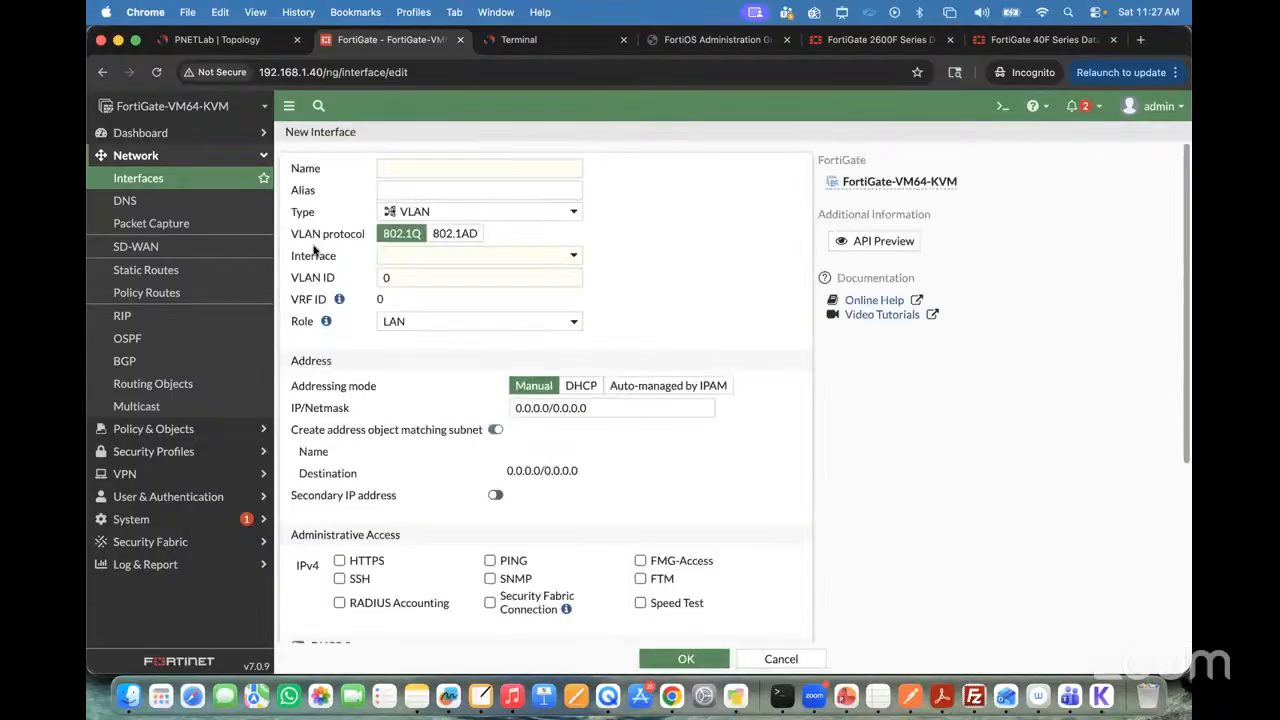
{"action": "left_click", "coordinate": [450, 168]}
{"action": "type", "text": "VLNA"}
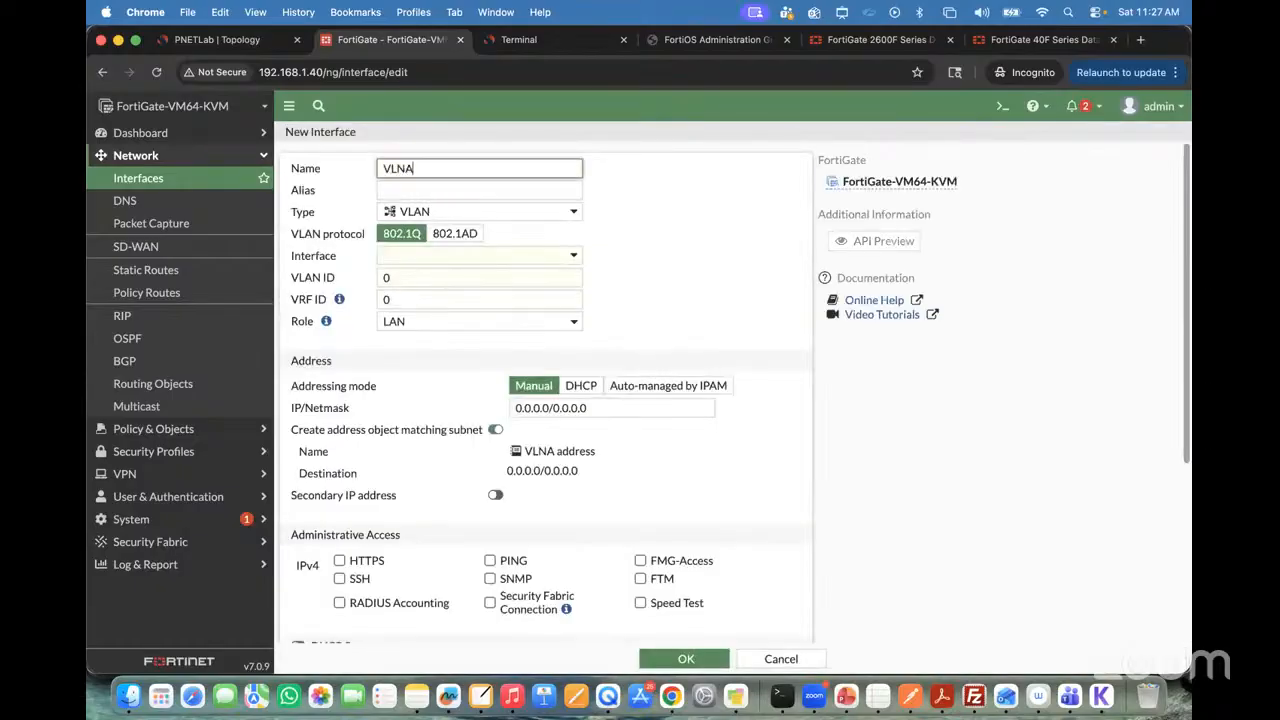
{"action": "key", "text": "BackSpace"}
{"action": "key", "text": "BackSpace"}
{"action": "type", "text": "AN2"}
{"action": "type", "text": "0_Interf"}
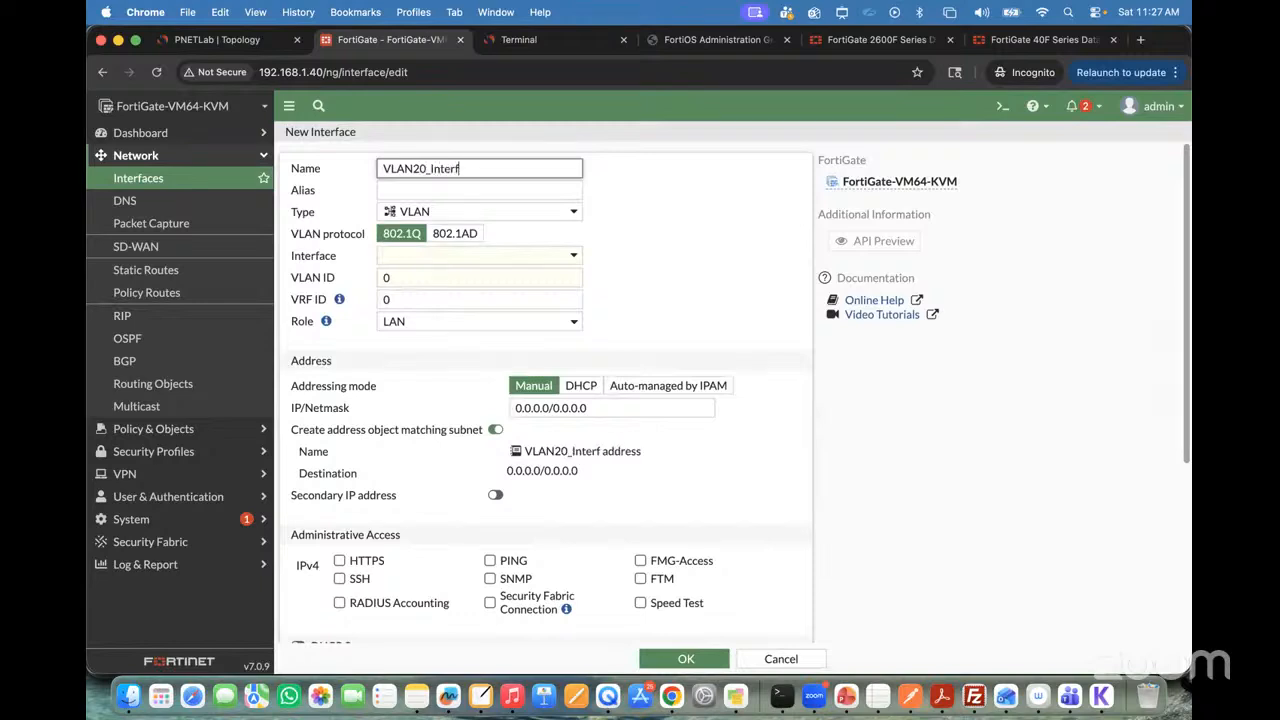
{"action": "type", "text": "ce"}
Step: Assign the new VLAN interface to parent interface port4 with VLAN ID 20
{"action": "left_click", "coordinate": [443, 258]}
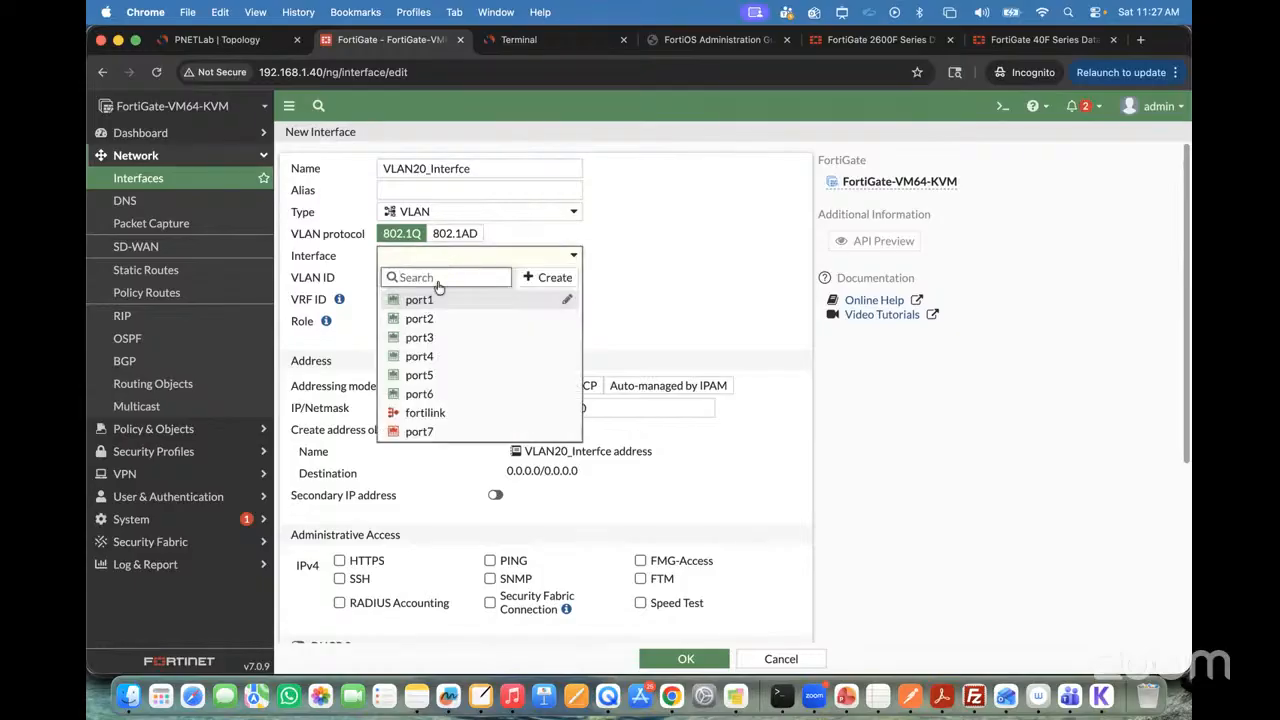
{"action": "left_click", "coordinate": [426, 356]}
{"action": "left_click", "coordinate": [422, 280]}
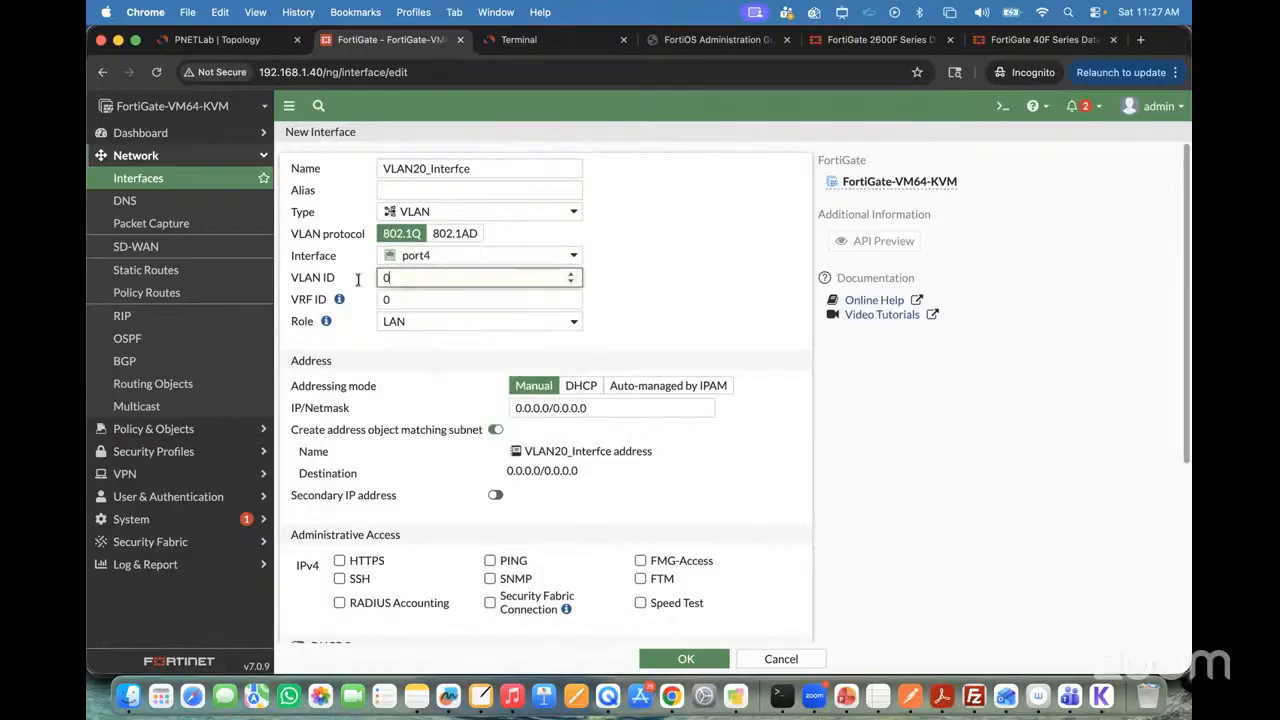
{"action": "type", "text": "20"}
Step: Set the VLAN 20 interface's manual IP/Netmask to 20.20.20.1/24
{"action": "left_click", "coordinate": [578, 408]}
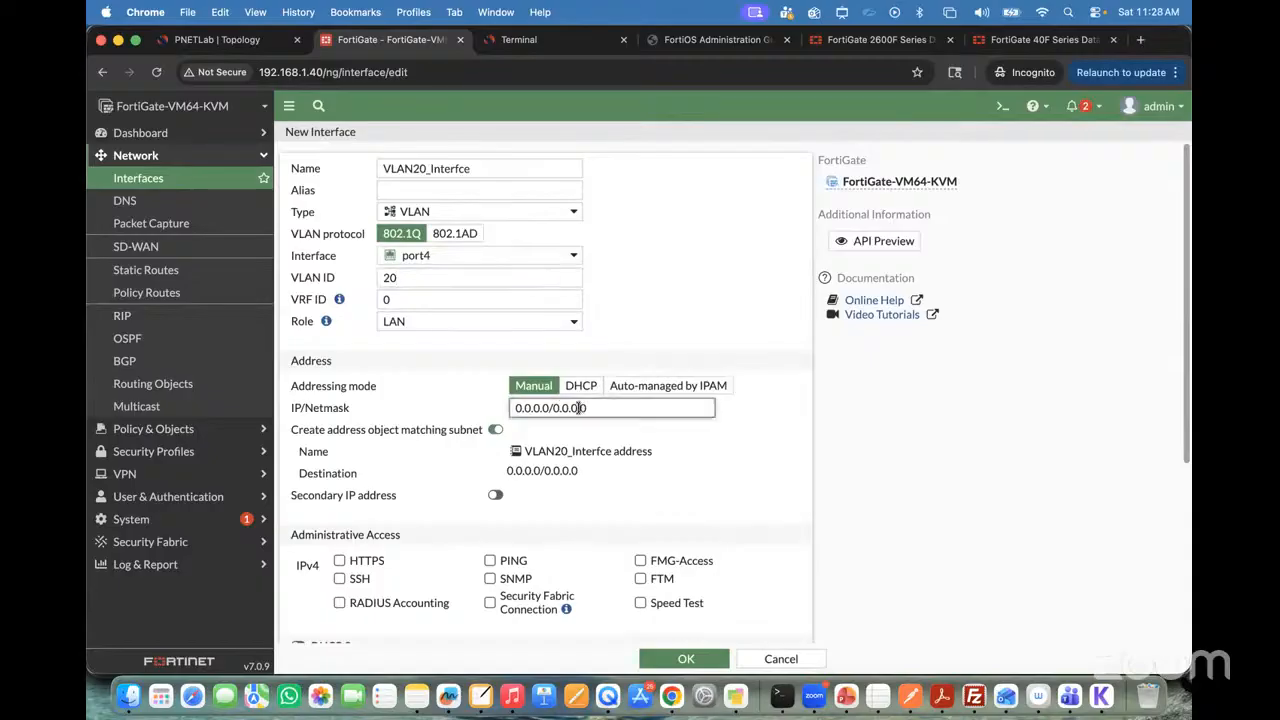
{"action": "left_click_drag", "start_coordinate": [578, 408], "coordinate": [354, 416]}
{"action": "left_click", "coordinate": [610, 408]}
{"action": "left_click_drag", "start_coordinate": [610, 408], "coordinate": [457, 414]}
{"action": "type", "text": "20.20.20."}
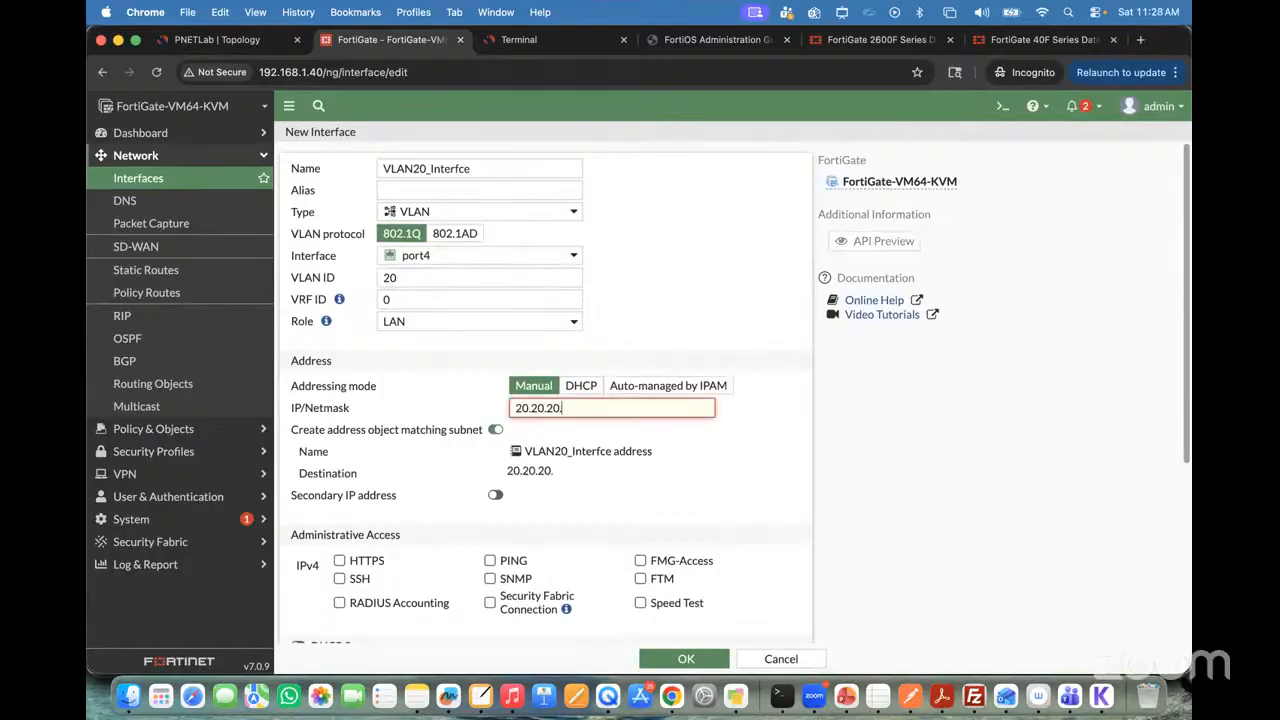
{"action": "type", "text": "1/24"}
{"action": "left_click", "coordinate": [705, 480]}
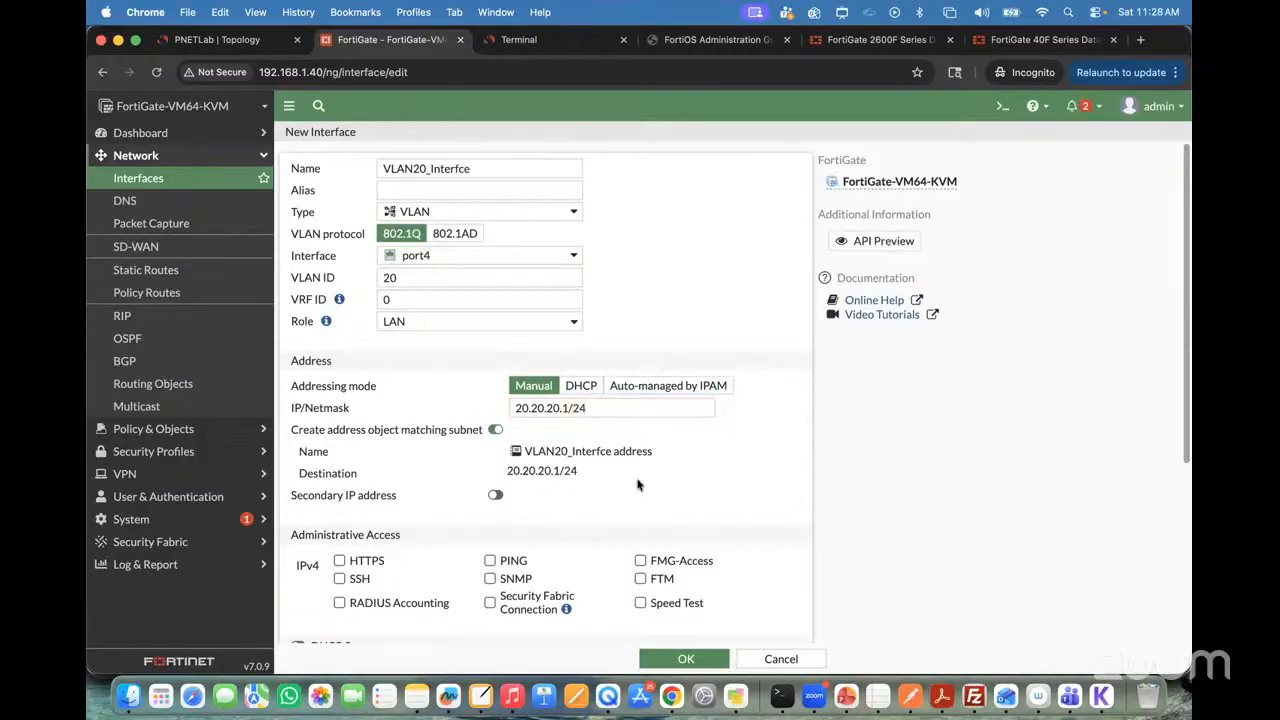
Step: Enable HTTPS, SSH and PING administrative access, create the VLAN 20 interface, and review both VLAN entries beneath port4
{"action": "left_click", "coordinate": [340, 561]}
{"action": "left_click", "coordinate": [340, 579]}
{"action": "left_click", "coordinate": [488, 561]}
{"action": "scroll", "coordinate": [730, 570], "scroll_direction": "down", "scroll_amount": 5}
{"action": "left_click", "coordinate": [686, 658]}
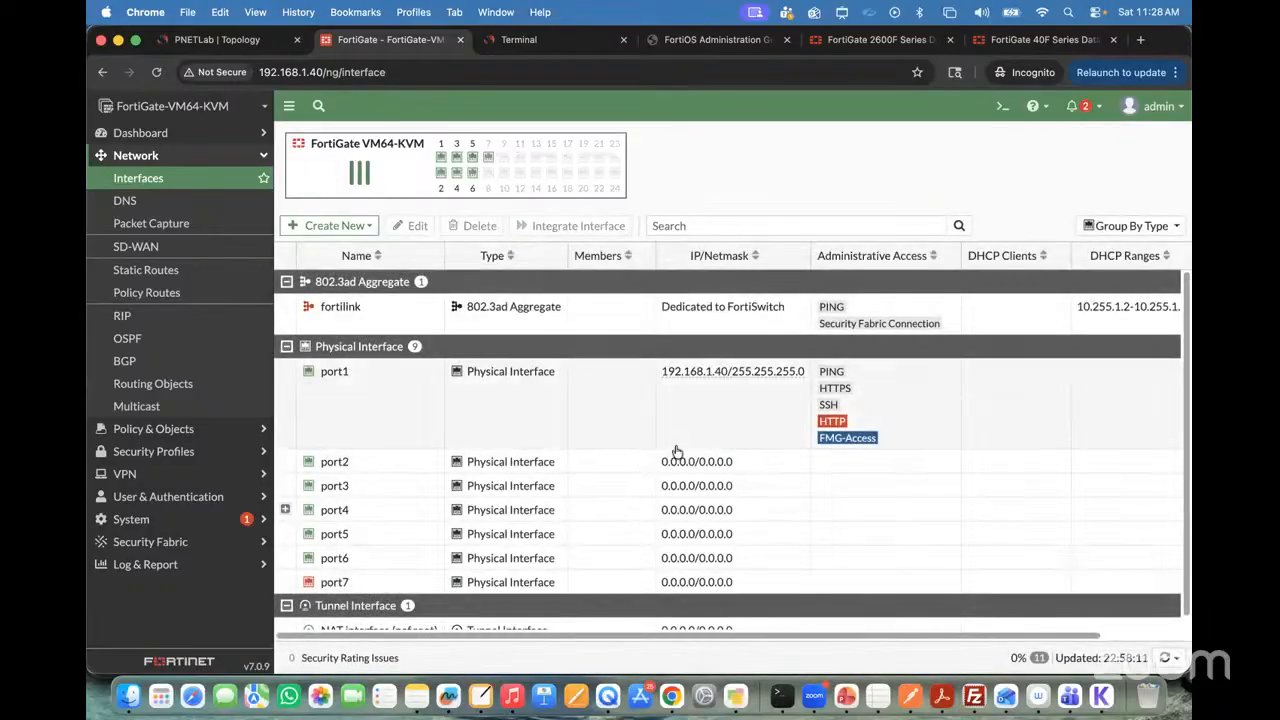
{"action": "left_click", "coordinate": [290, 510]}
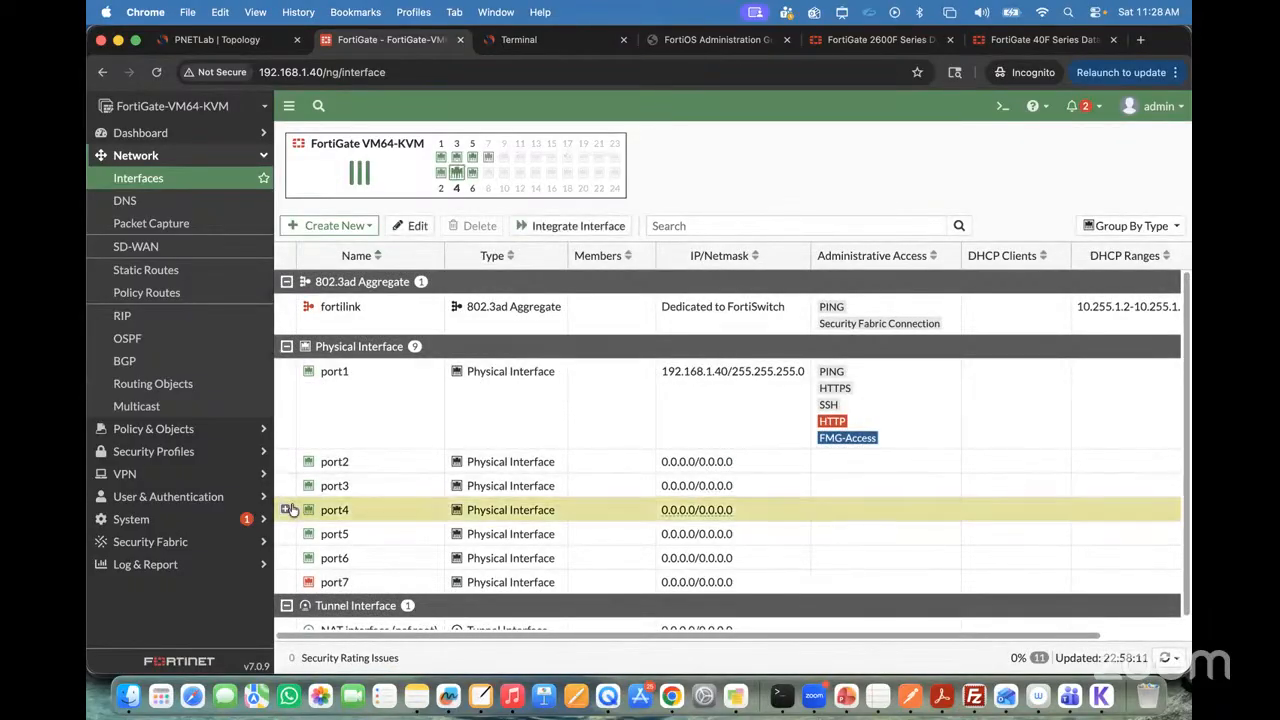
{"action": "left_click", "coordinate": [287, 510]}
{"action": "scroll", "coordinate": [414, 409], "scroll_direction": "down", "scroll_amount": 3}
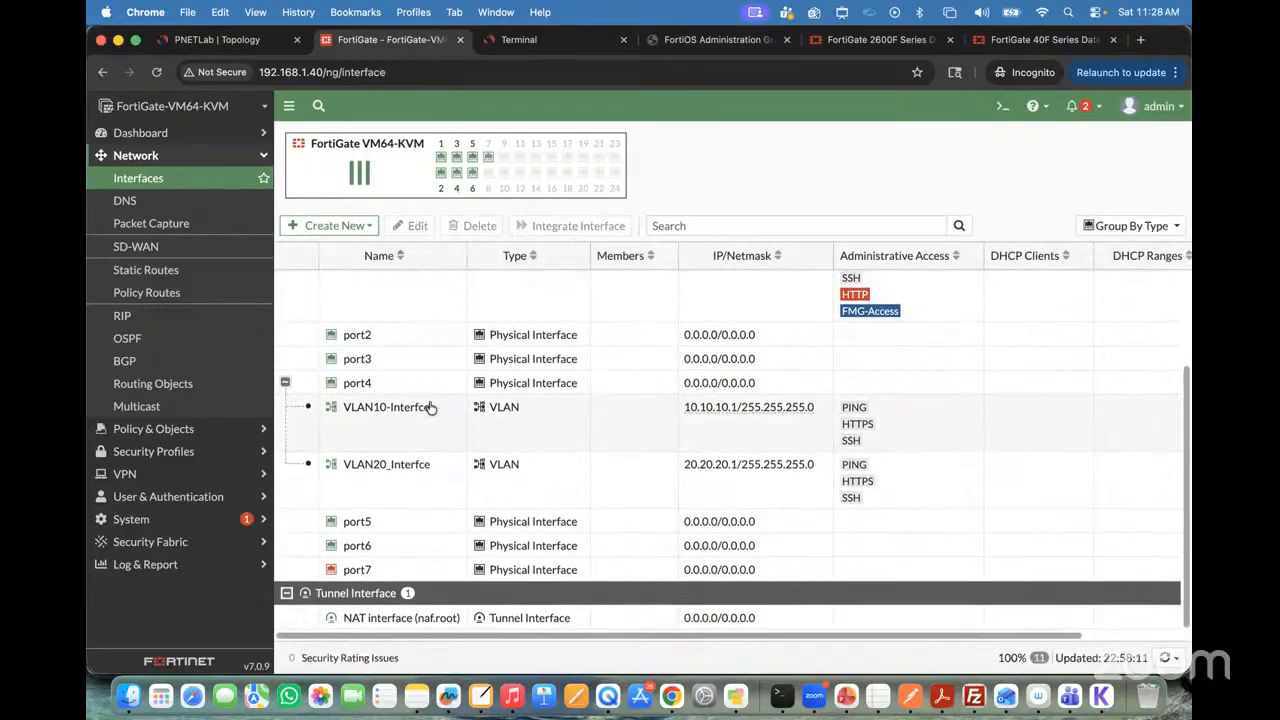
Step: Switch to the lab terminal and test VPC5's gateway by pinging 10.10.10.1, stopping after a few replies
{"action": "left_click", "coordinate": [532, 45]}
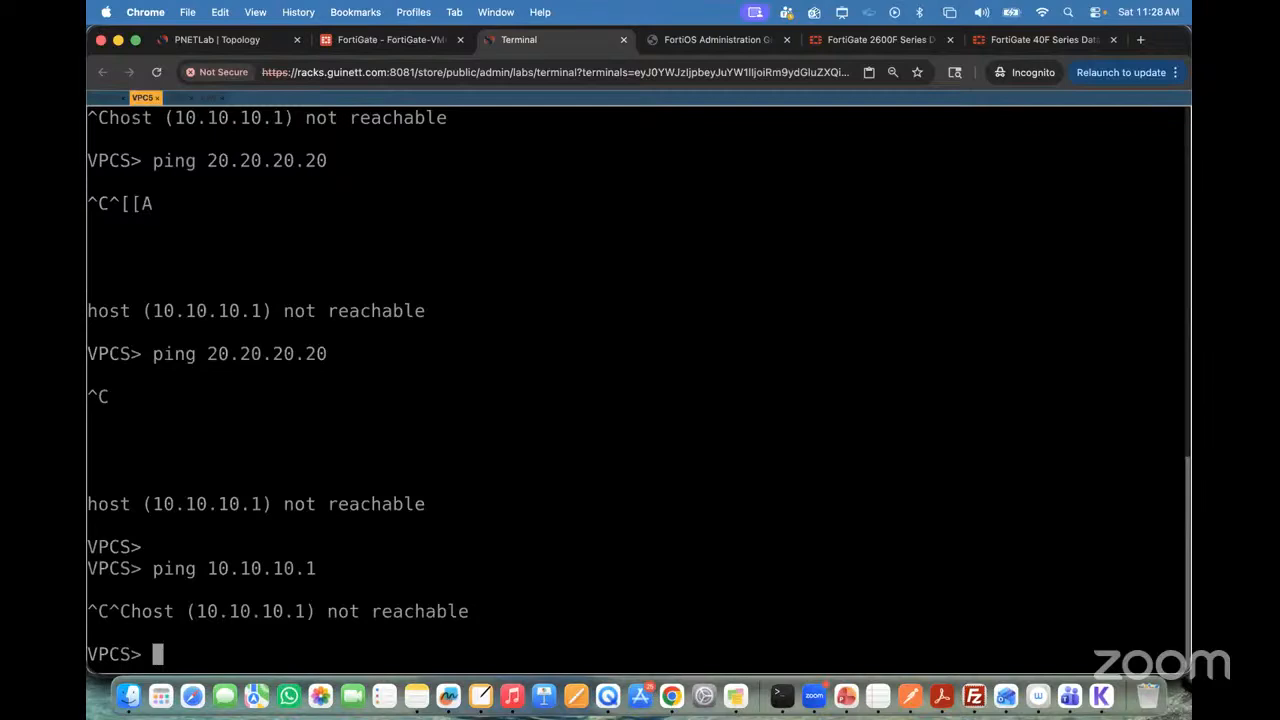
{"action": "key", "text": "Return"}
{"action": "key", "text": "Return"}
{"action": "key", "text": "Up"}
{"action": "key", "text": "Return"}
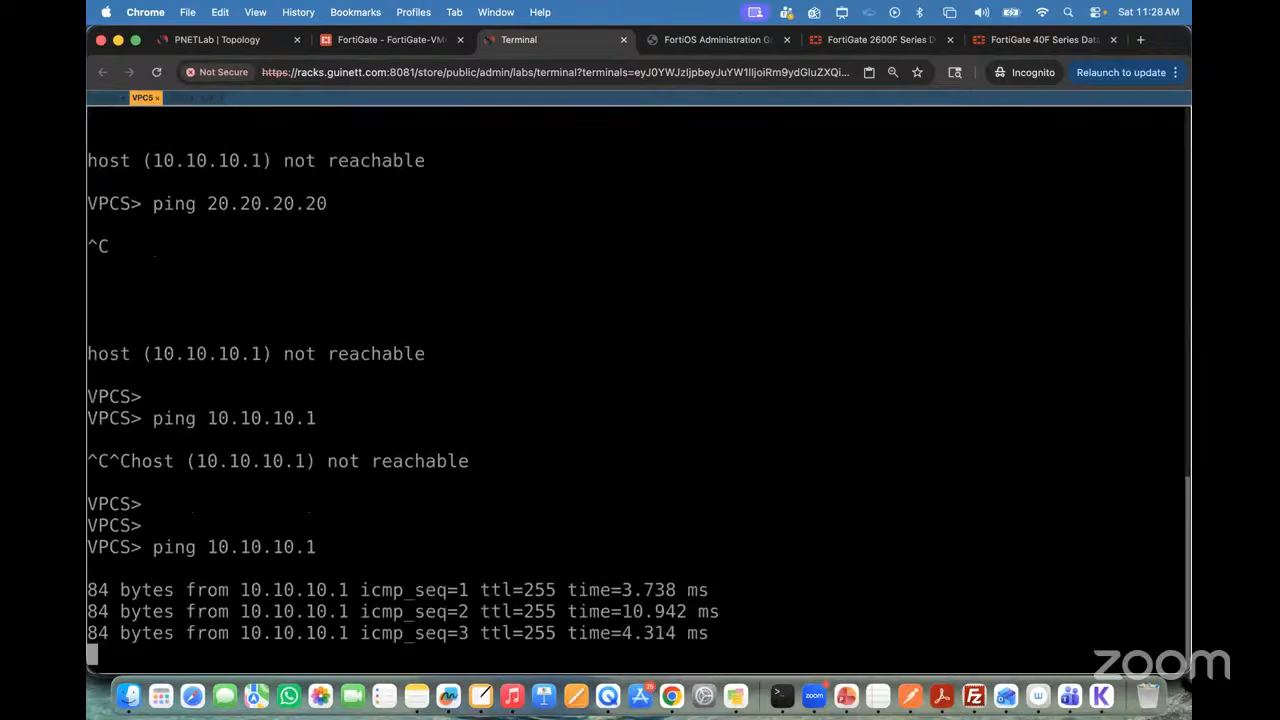
{"action": "key", "text": "ctrl+c"}
Step: Test VPC6's gateway by pinging 20.20.20.1 from its console, stopping after a few replies
{"action": "left_click", "coordinate": [176, 98]}
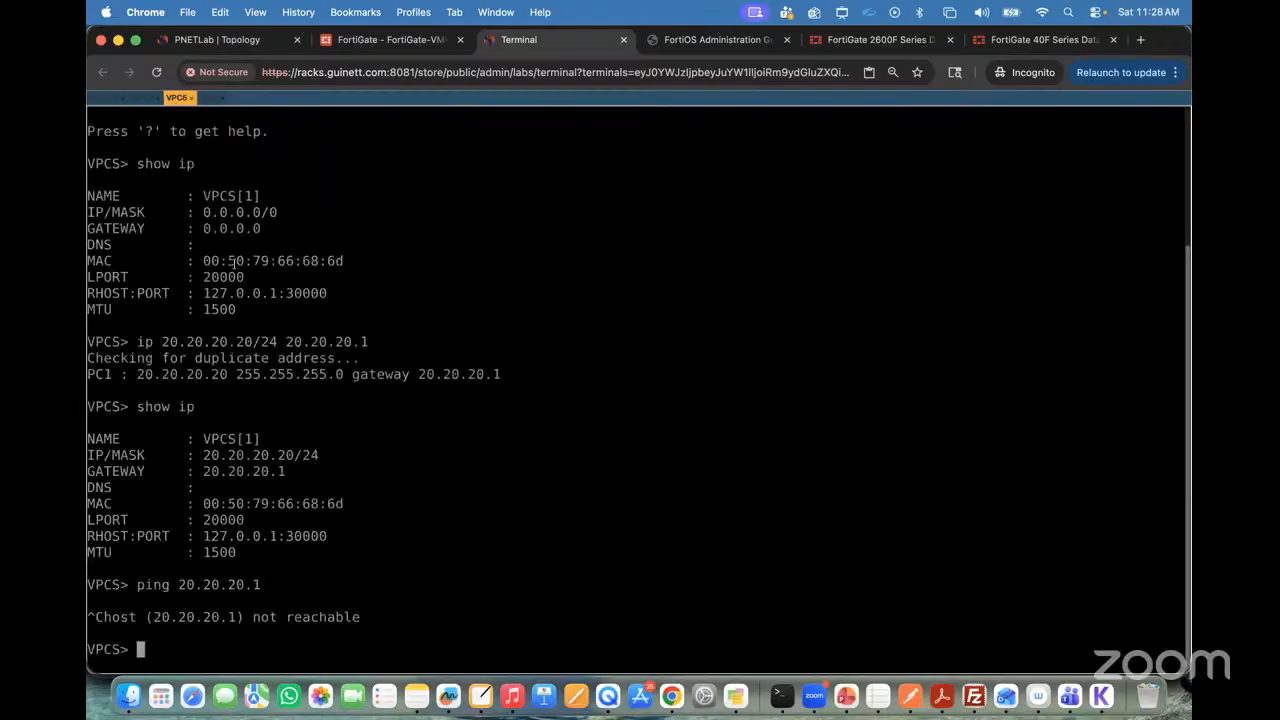
{"action": "key", "text": "Return"}
{"action": "key", "text": "Return"}
{"action": "key", "text": "Up"}
{"action": "key", "text": "Return"}
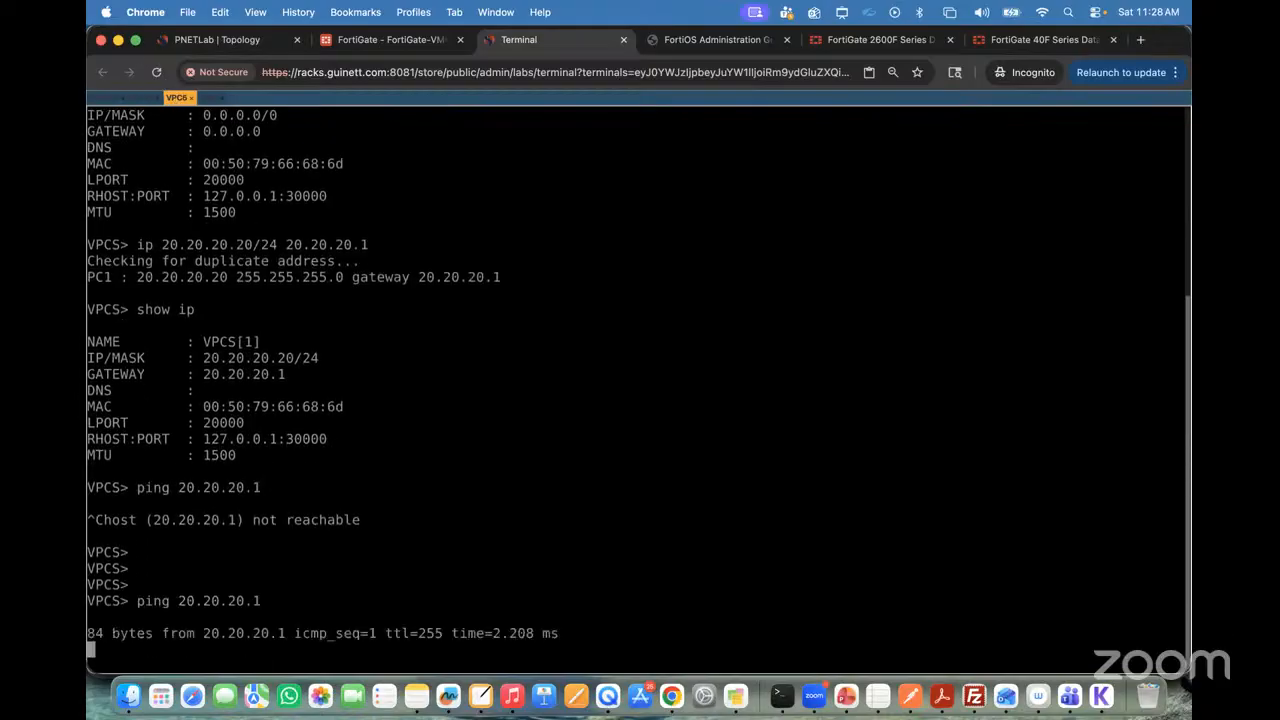
{"action": "key", "text": "ctrl+c"}
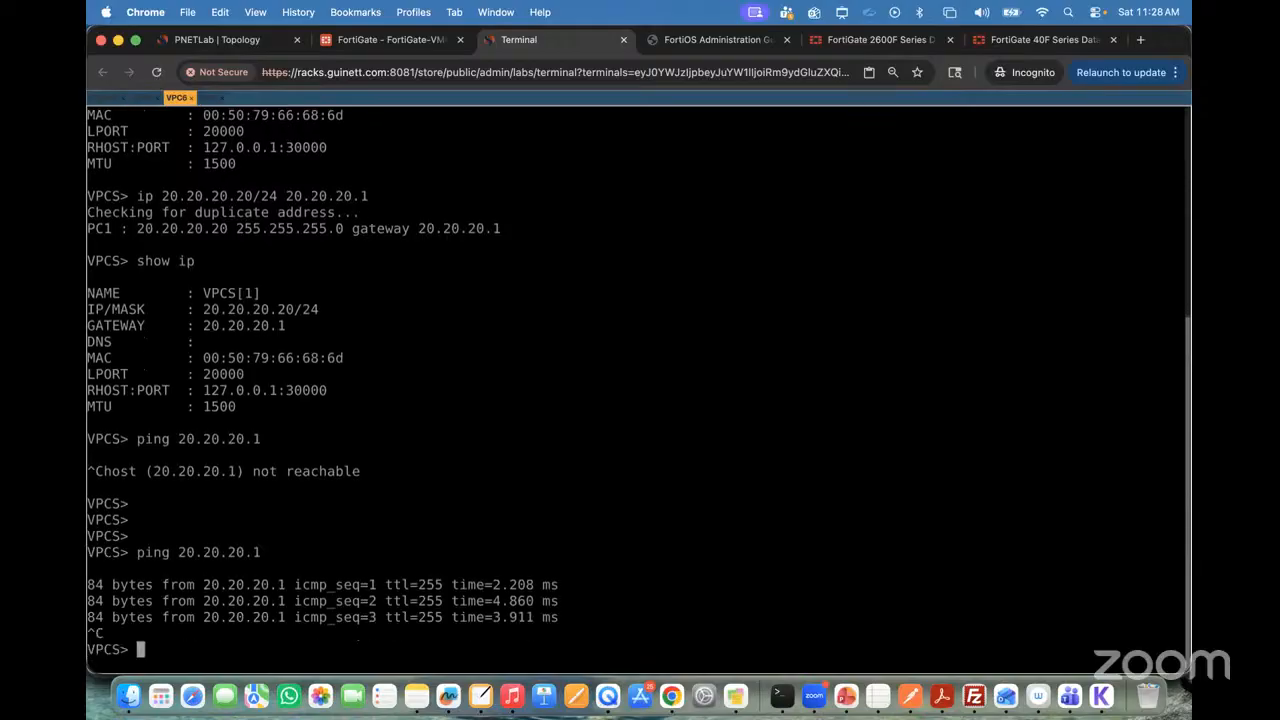
Step: Test inter-VLAN connectivity from VPC5 by pinging VPC6 at 20.20.20.20, and stop the ping
{"action": "left_click", "coordinate": [143, 97]}
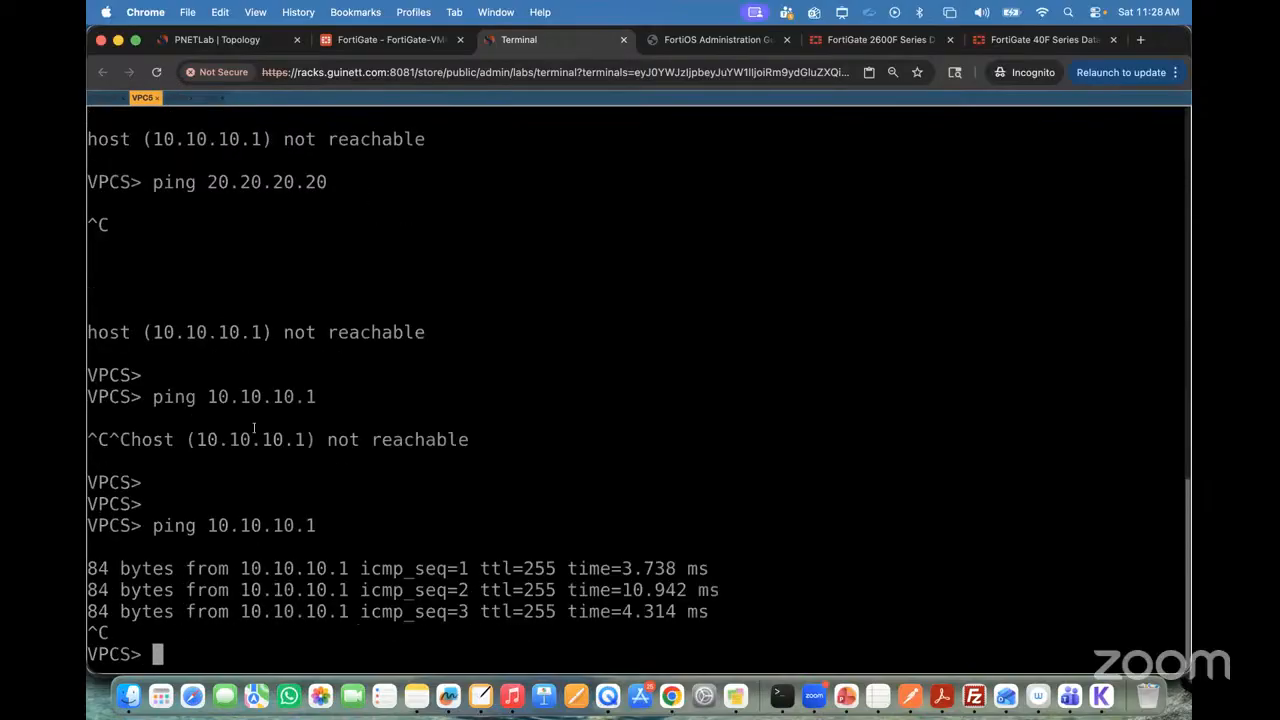
{"action": "type", "text": "ping 20."}
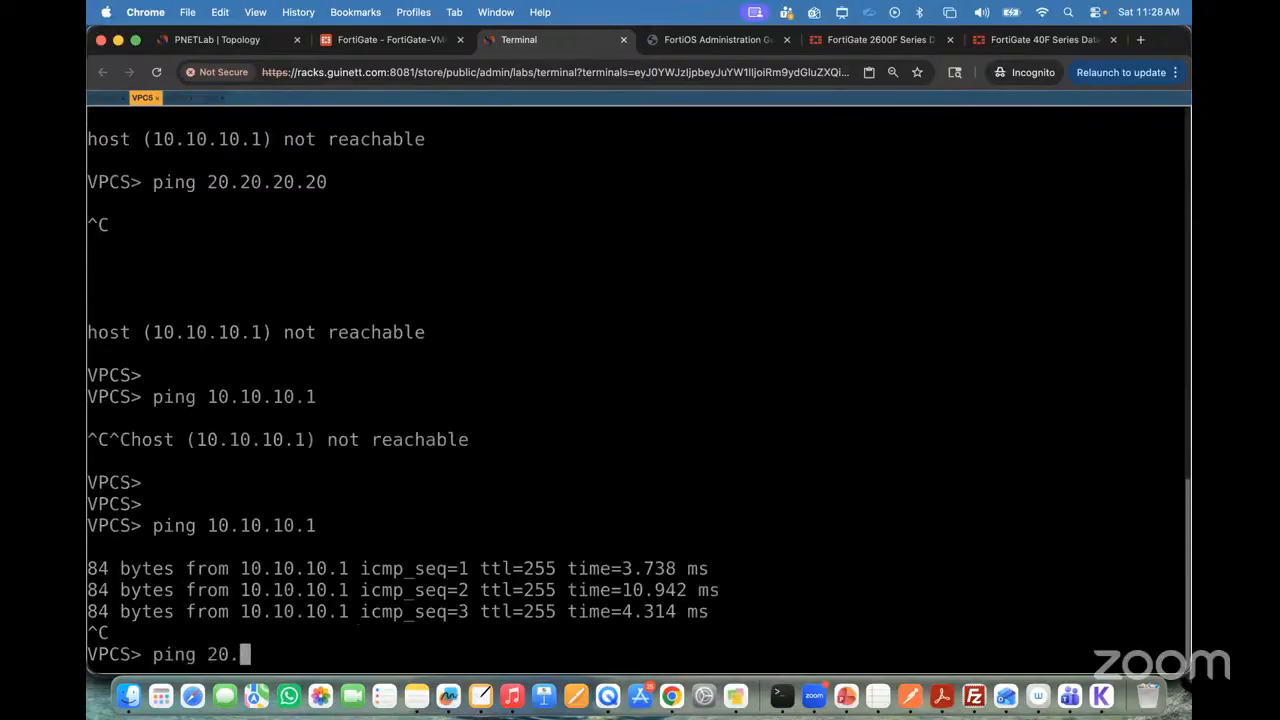
{"action": "type", "text": "20.20.20"}
{"action": "key", "text": "Return"}
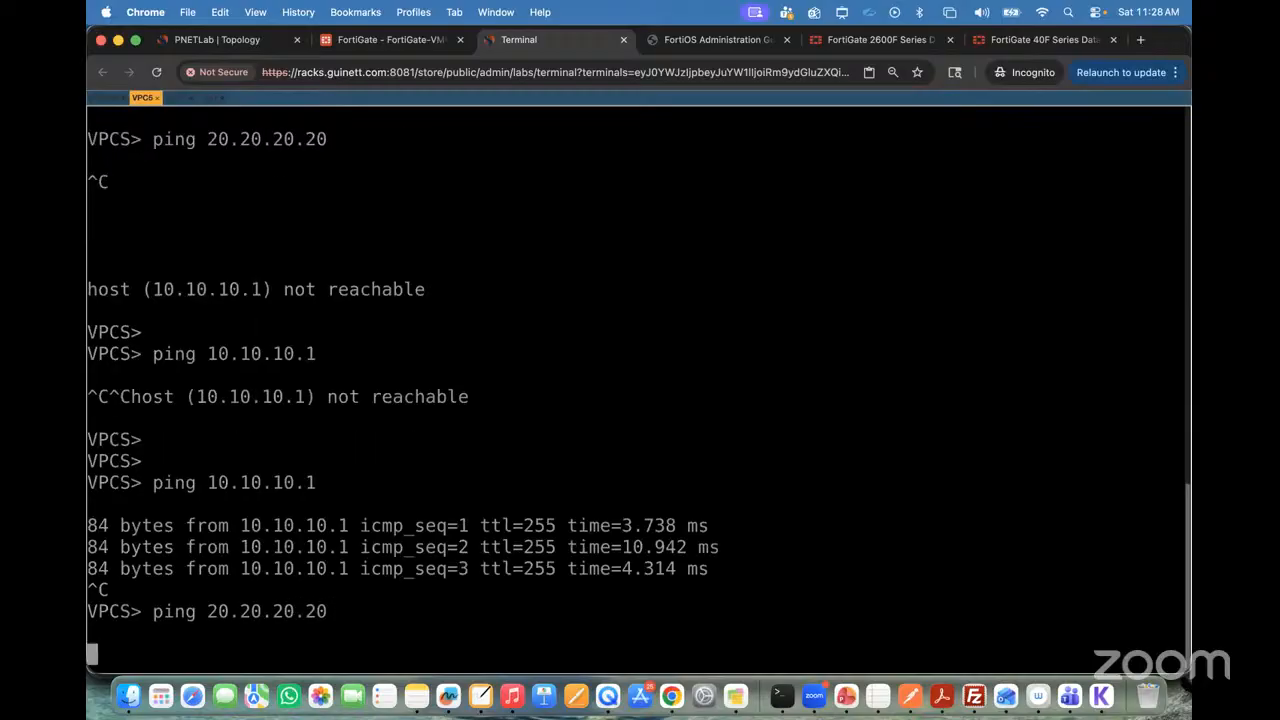
{"action": "key", "text": "ctrl+c"}
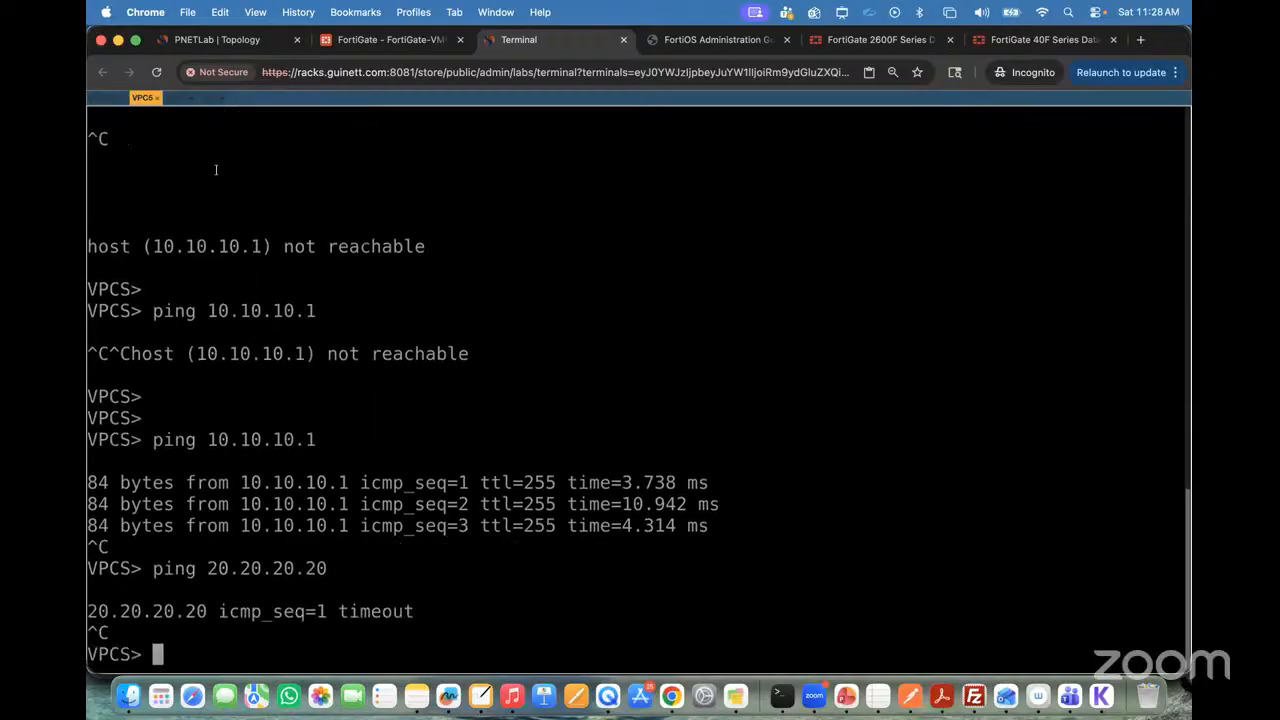
Step: Test the reverse direction from VPC6 by pinging VPC5 at 10.10.10.10, and stop the ping
{"action": "left_click", "coordinate": [178, 97]}
{"action": "type", "text": "p"}
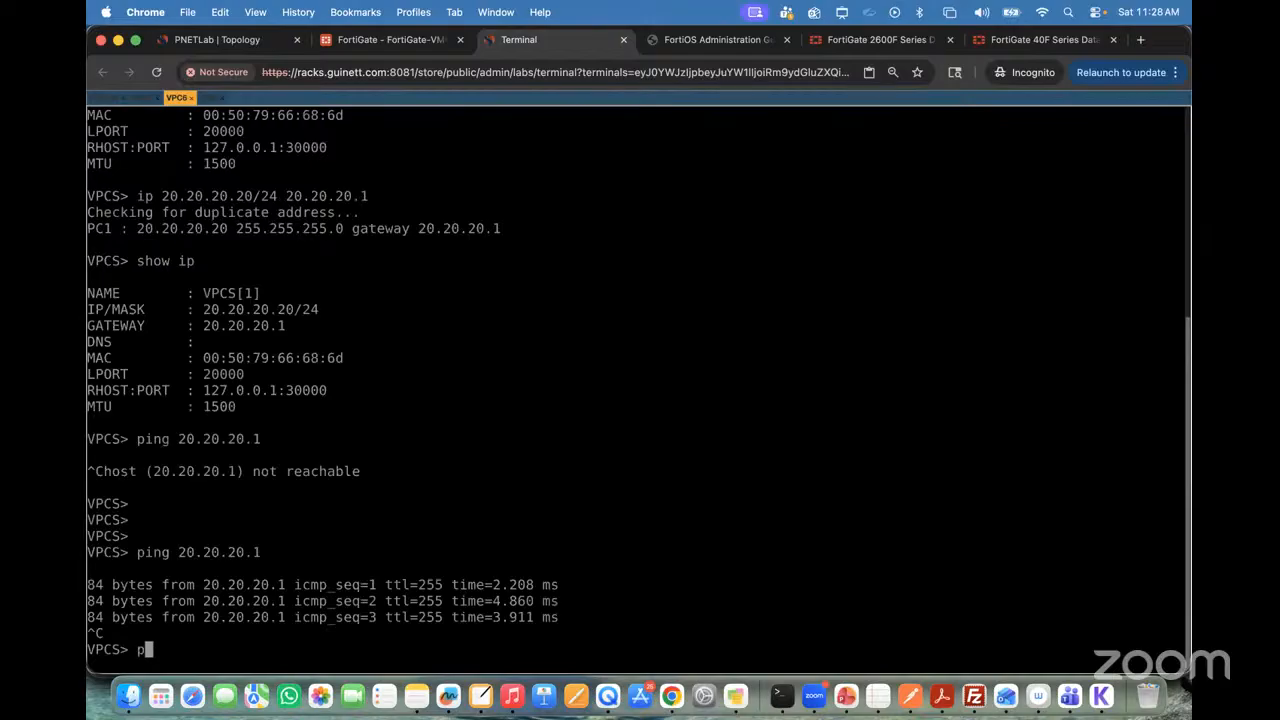
{"action": "type", "text": "ing 10.10.10"}
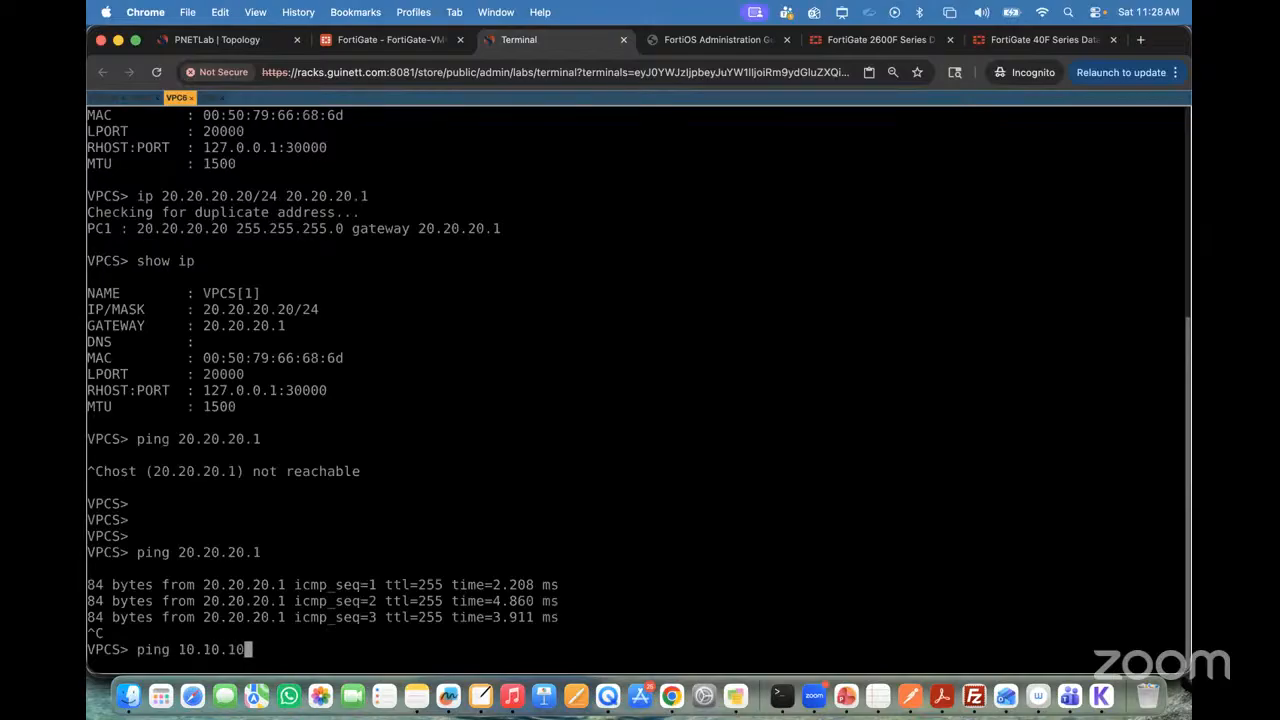
{"action": "type", "text": ".10"}
{"action": "key", "text": "Return"}
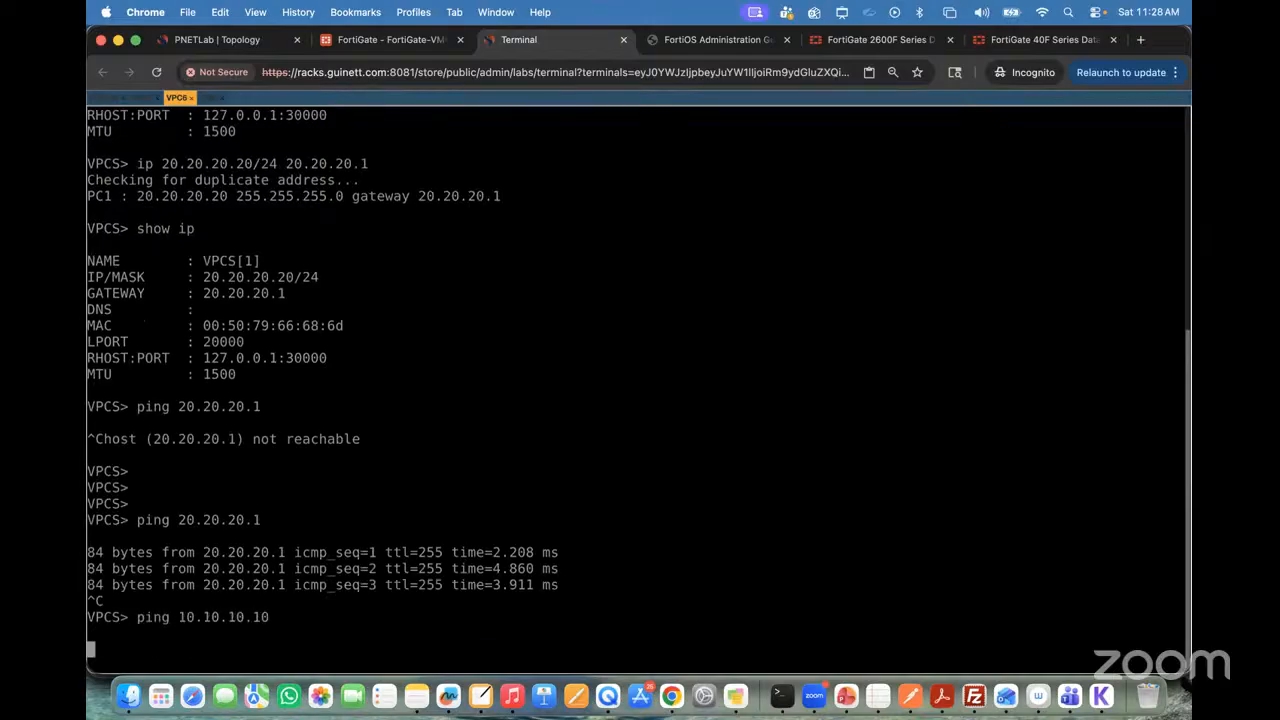
{"action": "key", "text": "ctrl+c"}
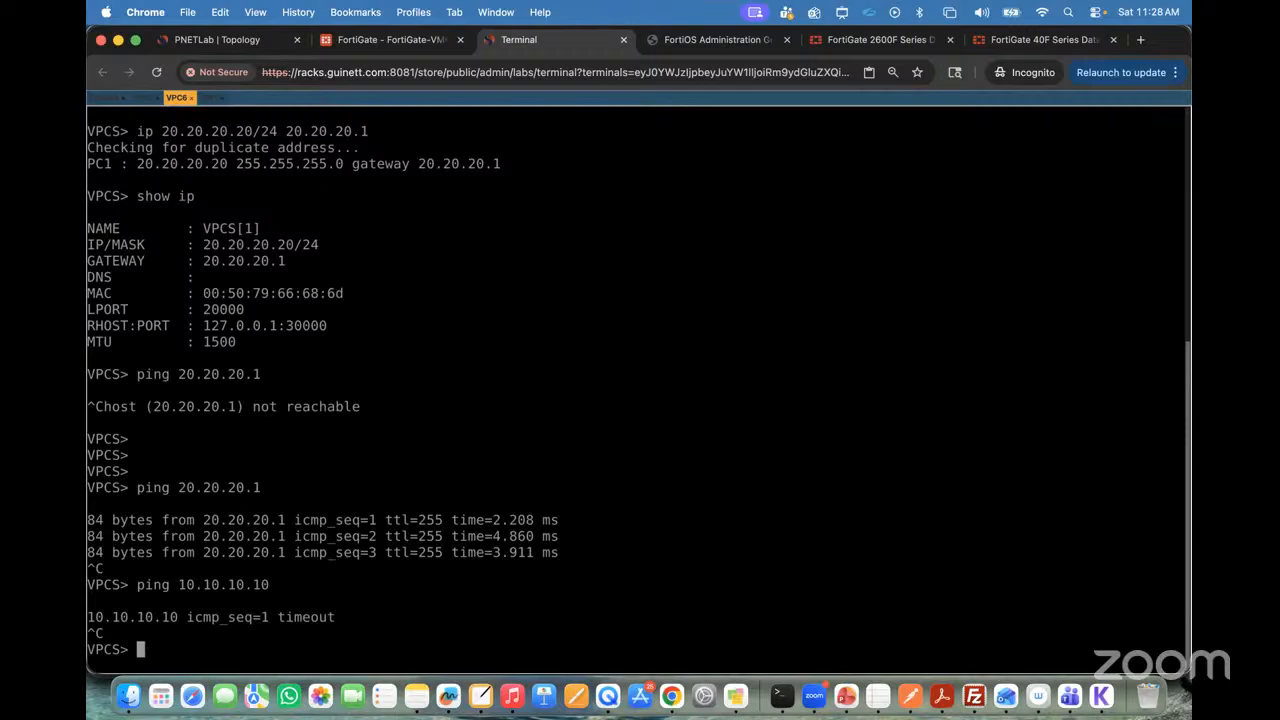
Step: Switch to the PNETLab topology and annotate the blank area above SW2's far side with the text "NGFW (Fortigate, Palo Alto, CheckPoint)"
{"action": "left_click", "coordinate": [215, 42]}
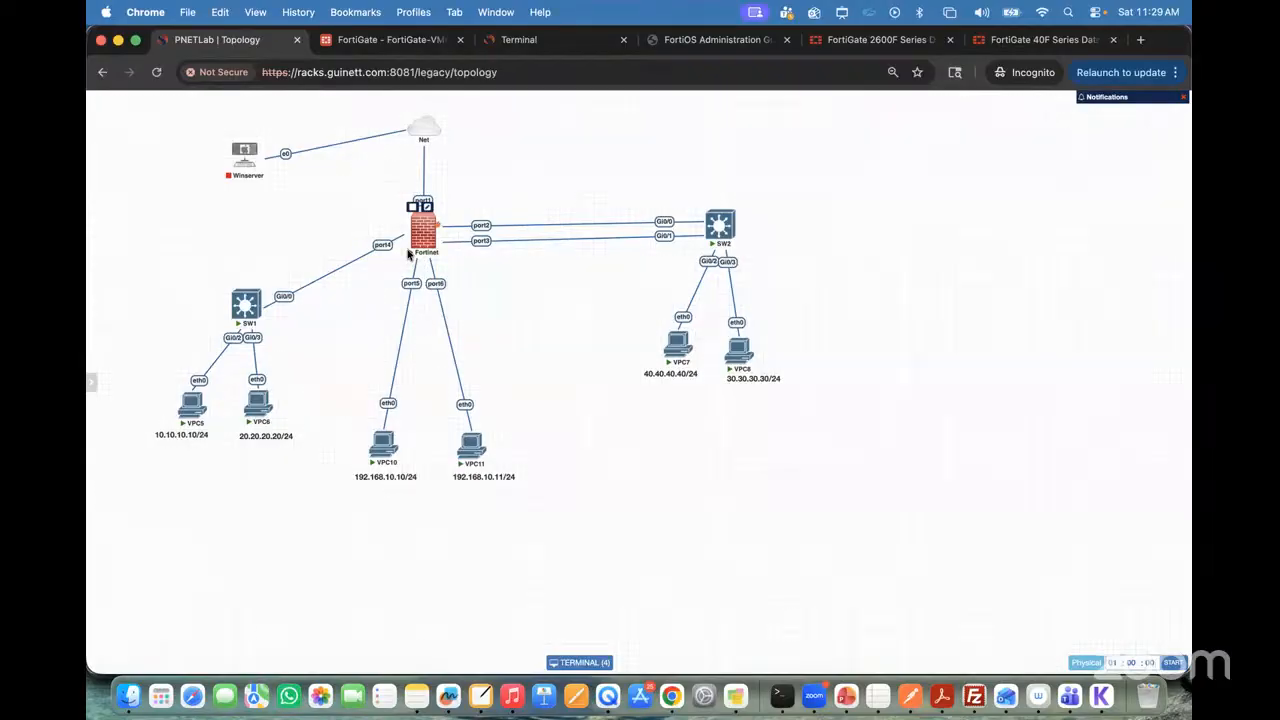
{"action": "key", "text": "ctrl+a"}
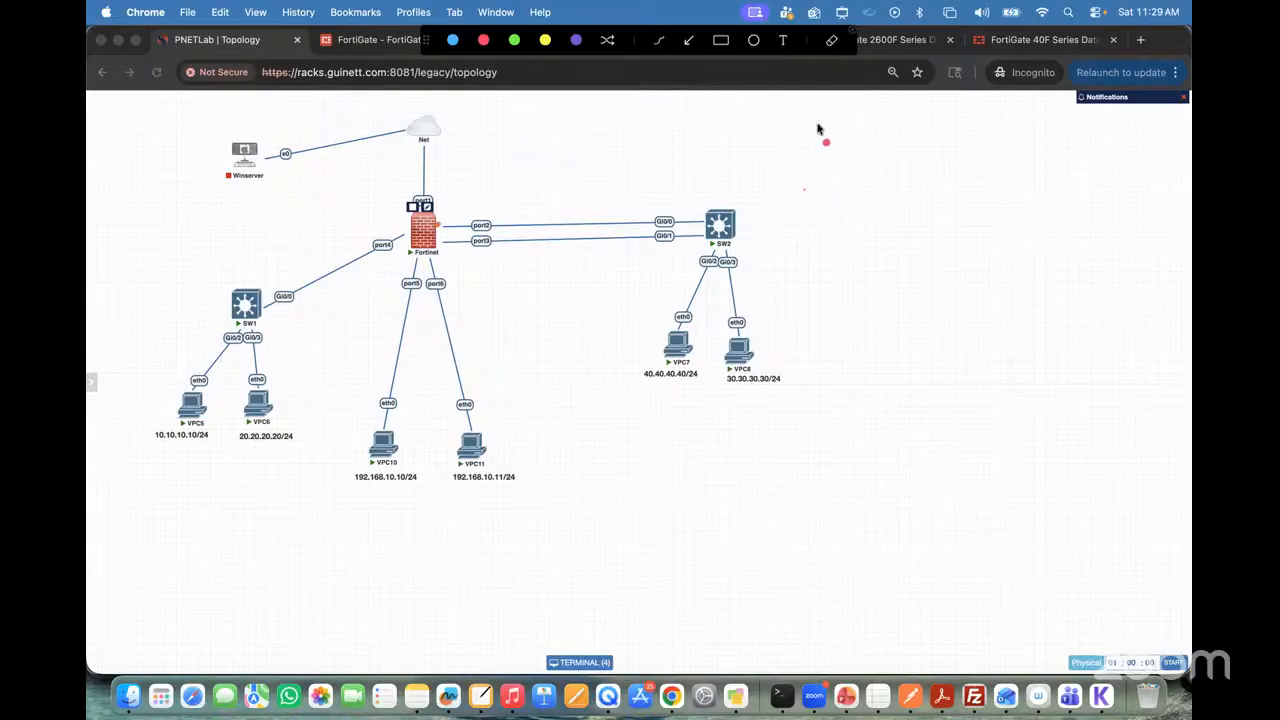
{"action": "left_click", "coordinate": [784, 45]}
{"action": "left_click", "coordinate": [803, 176]}
{"action": "type", "text": "NGFW ("}
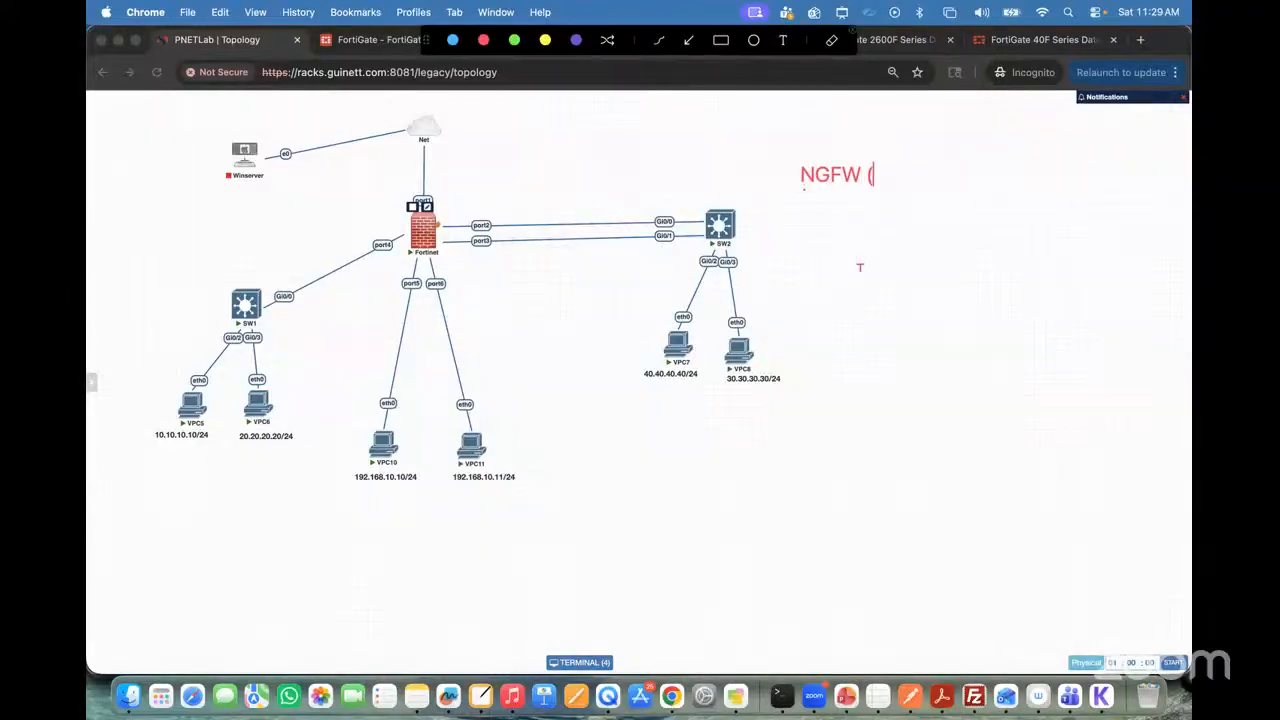
{"action": "type", "text": "Fortigae"}
{"action": "key", "text": "BackSpace"}
{"action": "type", "text": "te, "}
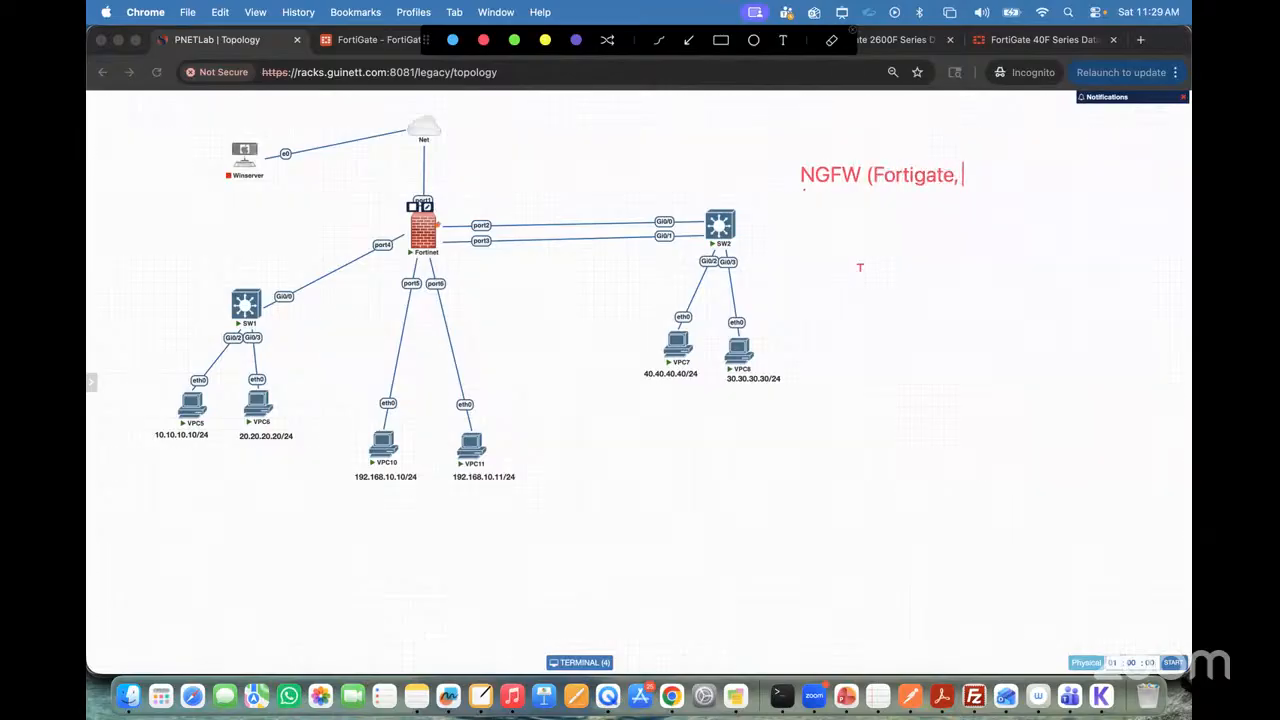
{"action": "type", "text": "Palo Alto, CheckPoint"}
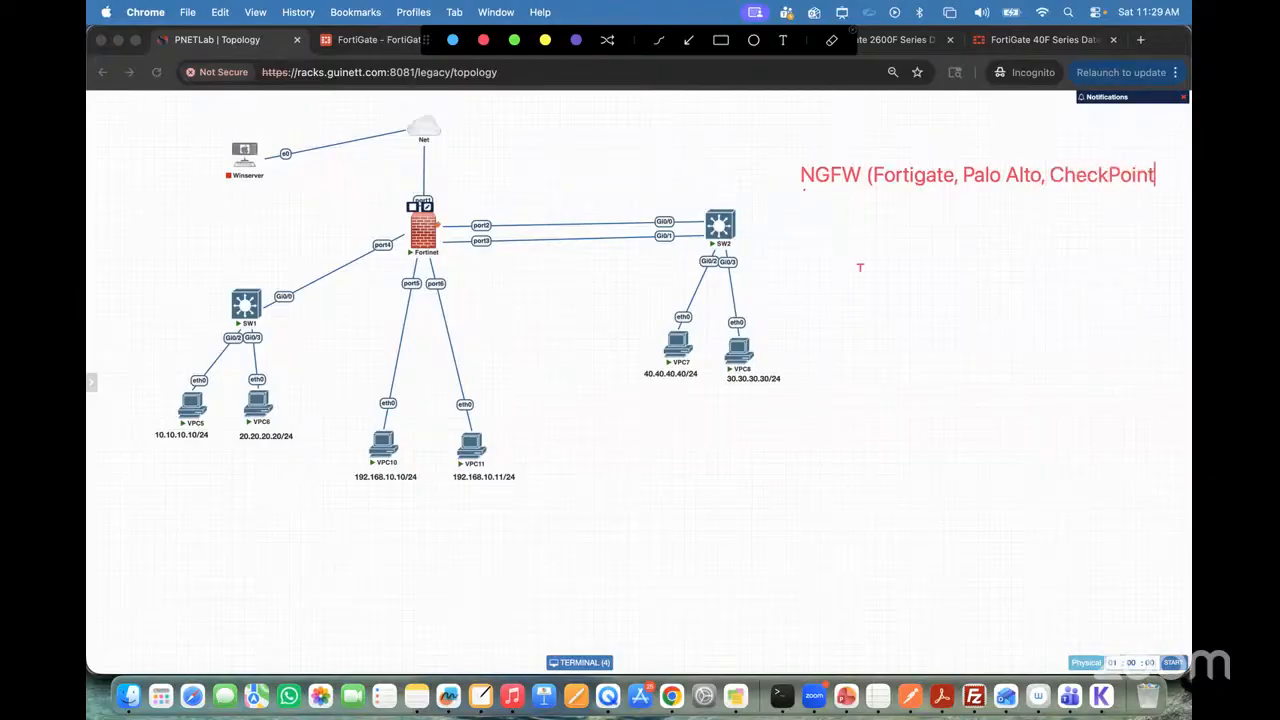
{"action": "type", "text": ")"}
Step: Add the text annotation "1. Routing — Ok" beneath the NGFW heading
{"action": "left_click", "coordinate": [806, 228]}
{"action": "type", "text": "1. Routing "}
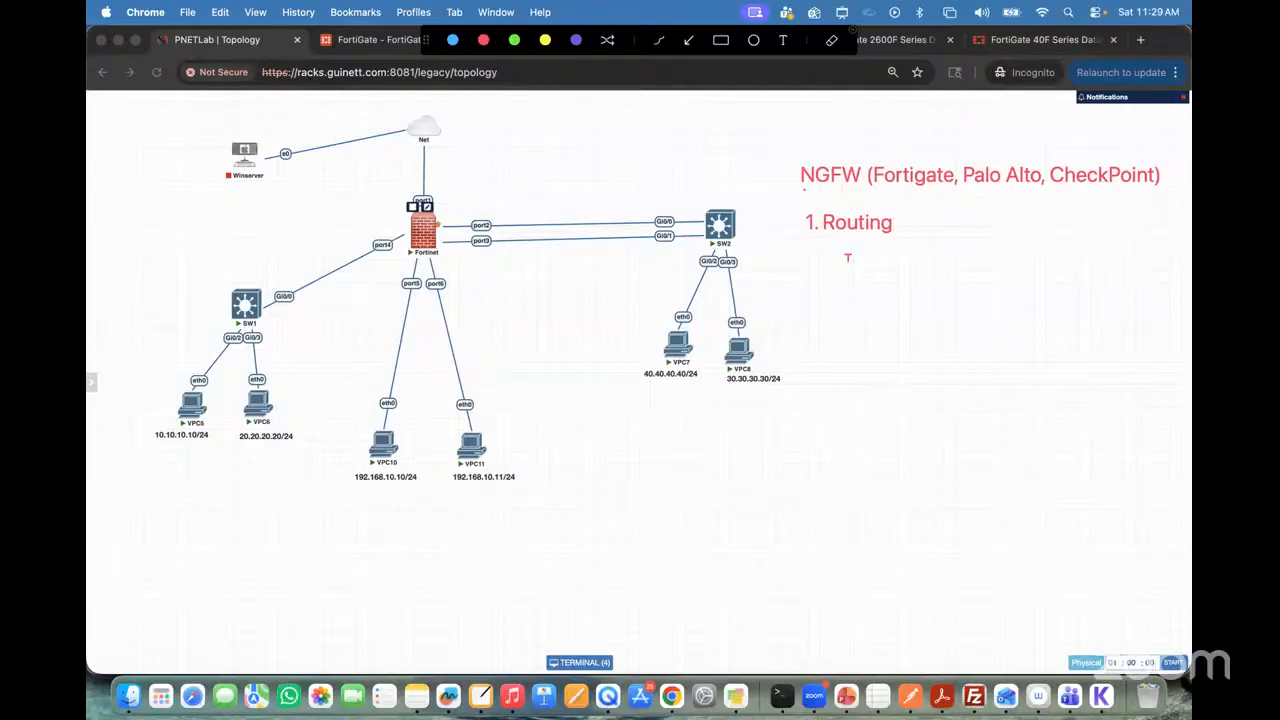
{"action": "type", "text": "-- Ok"}
Step: Add the text annotation "2. NAT Policy (If applicable)" beneath the routing item
{"action": "left_click", "coordinate": [810, 248]}
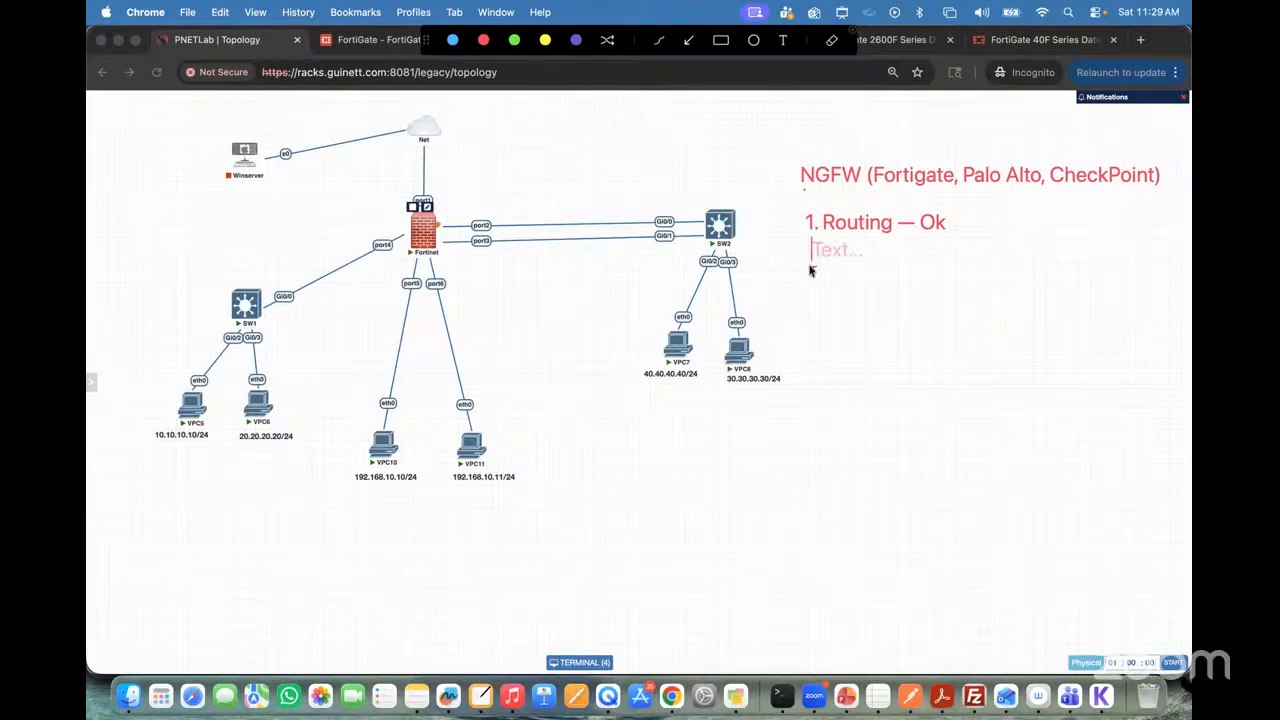
{"action": "type", "text": "2. NAT "}
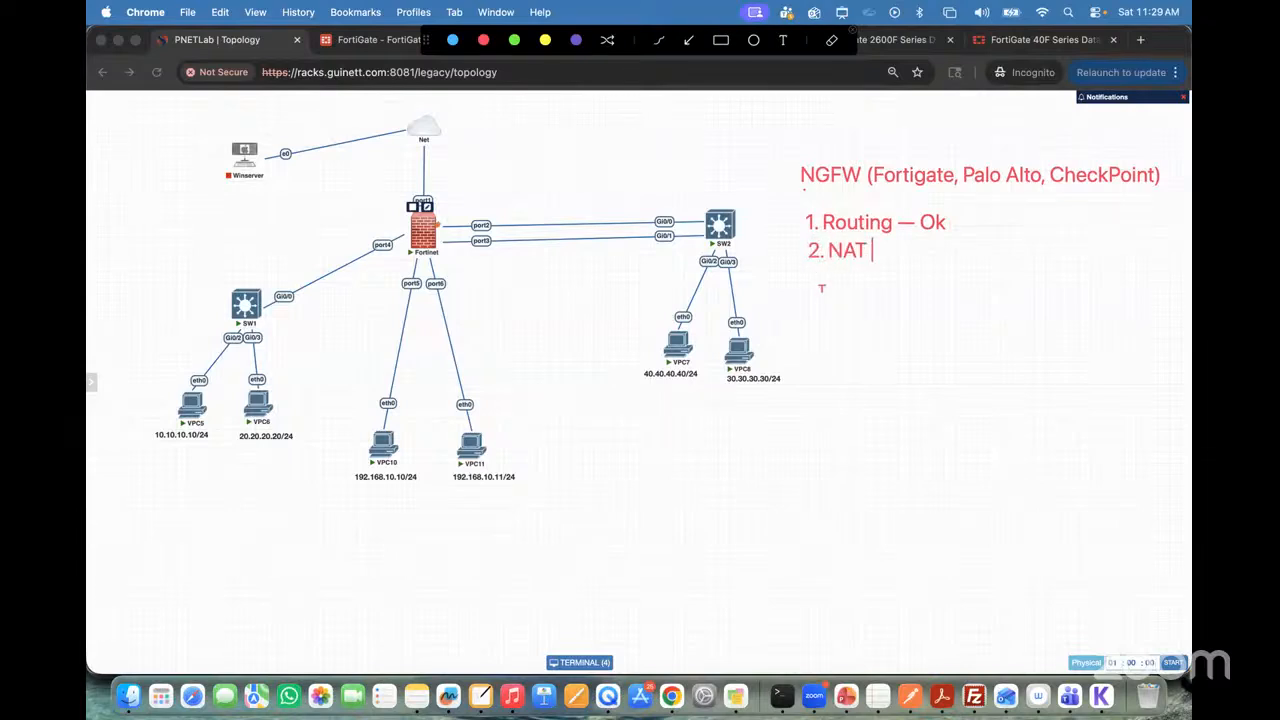
{"action": "type", "text": "Policy (If "}
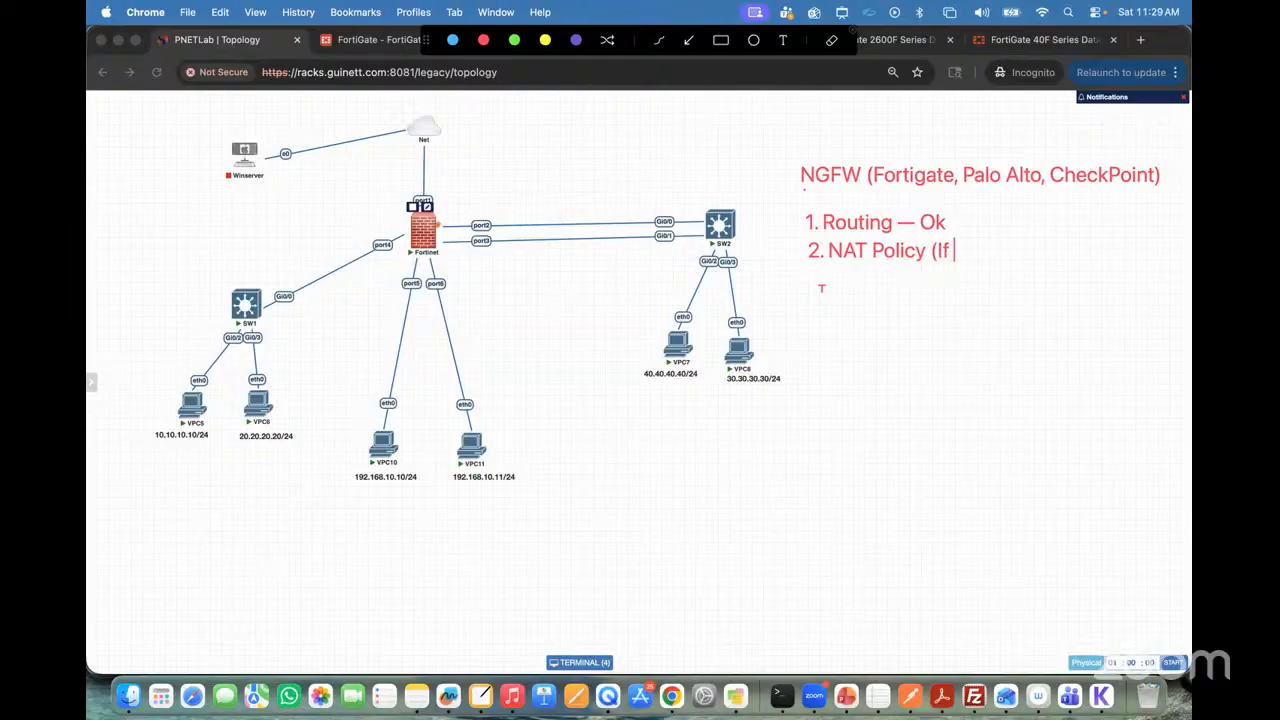
{"action": "type", "text": "applicable"}
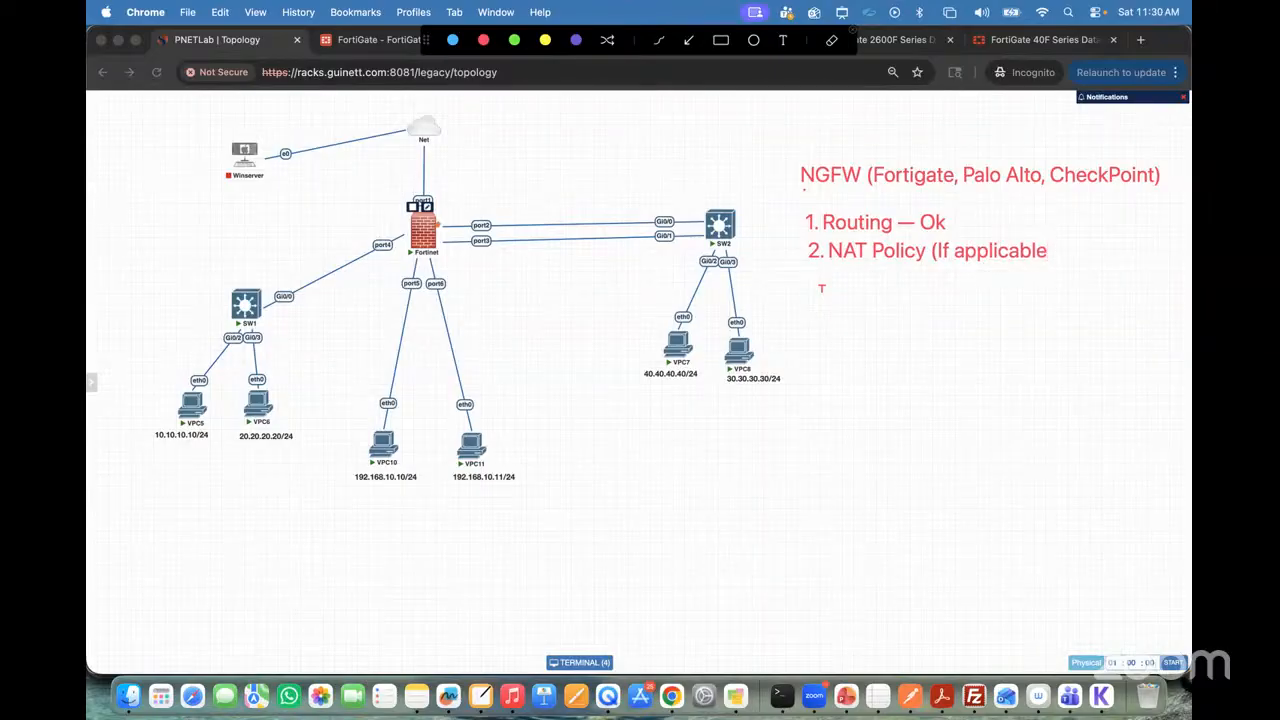
{"action": "type", "text": ")"}
Step: Add the text annotation "3. Security Policy -" beneath the NAT policy item
{"action": "left_click", "coordinate": [810, 280]}
{"action": "type", "text": "3. Security "}
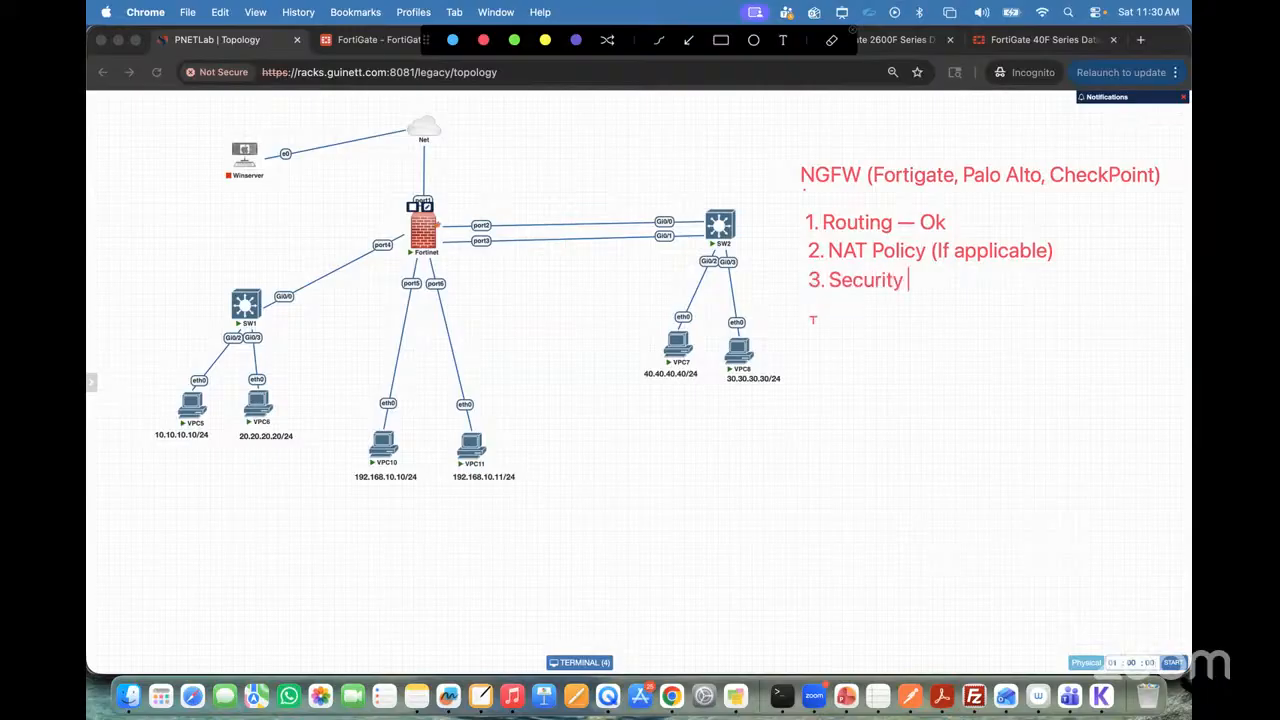
{"action": "type", "text": "Policy "}
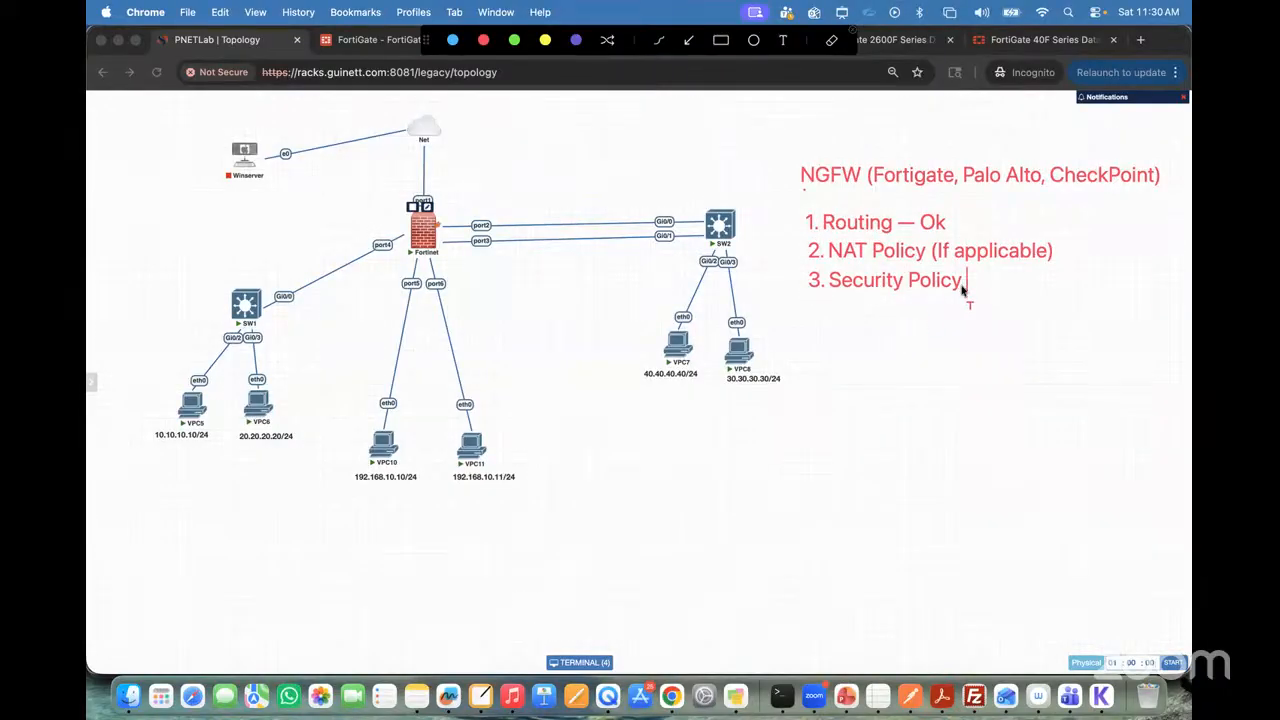
{"action": "type", "text": "-"}
Step: Add the text "- Ok" beside the NAT Policy item and "Ok" beside the Security Policy item
{"action": "left_click", "coordinate": [1066, 252]}
{"action": "type", "text": "- Ok"}
{"action": "left_click", "coordinate": [997, 281]}
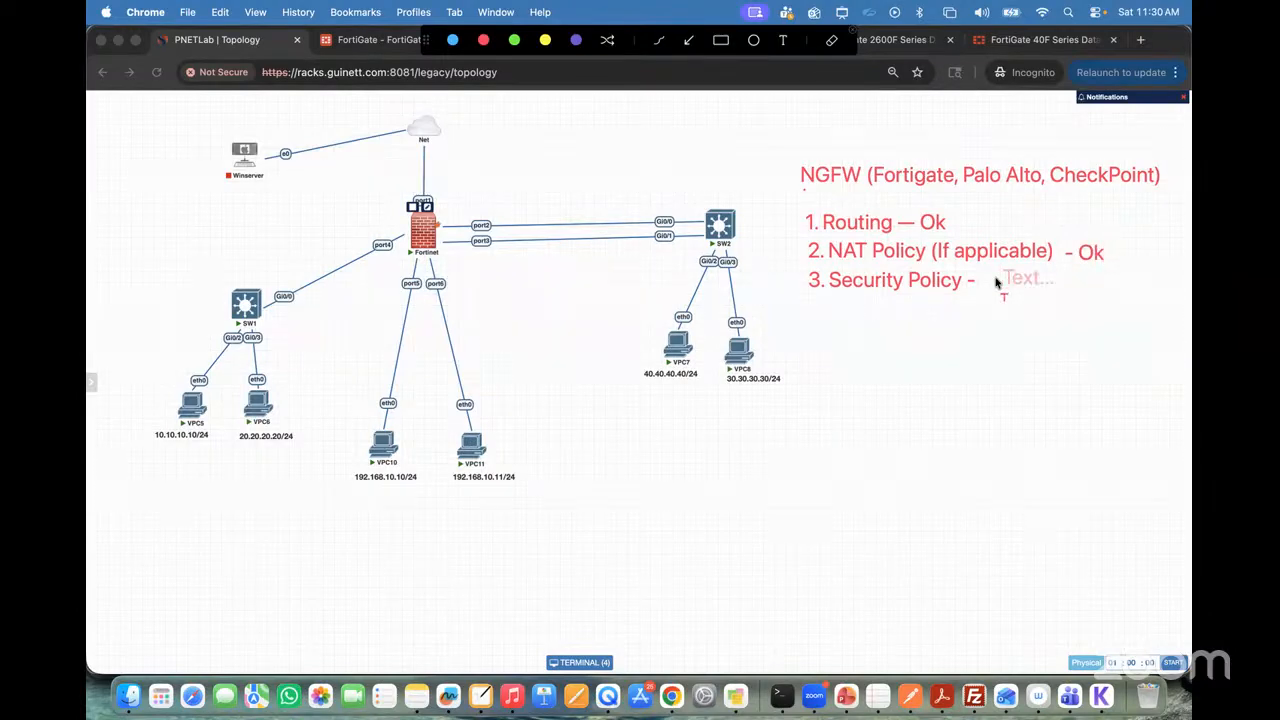
{"action": "left_click", "coordinate": [988, 286]}
{"action": "type", "text": "Ok"}
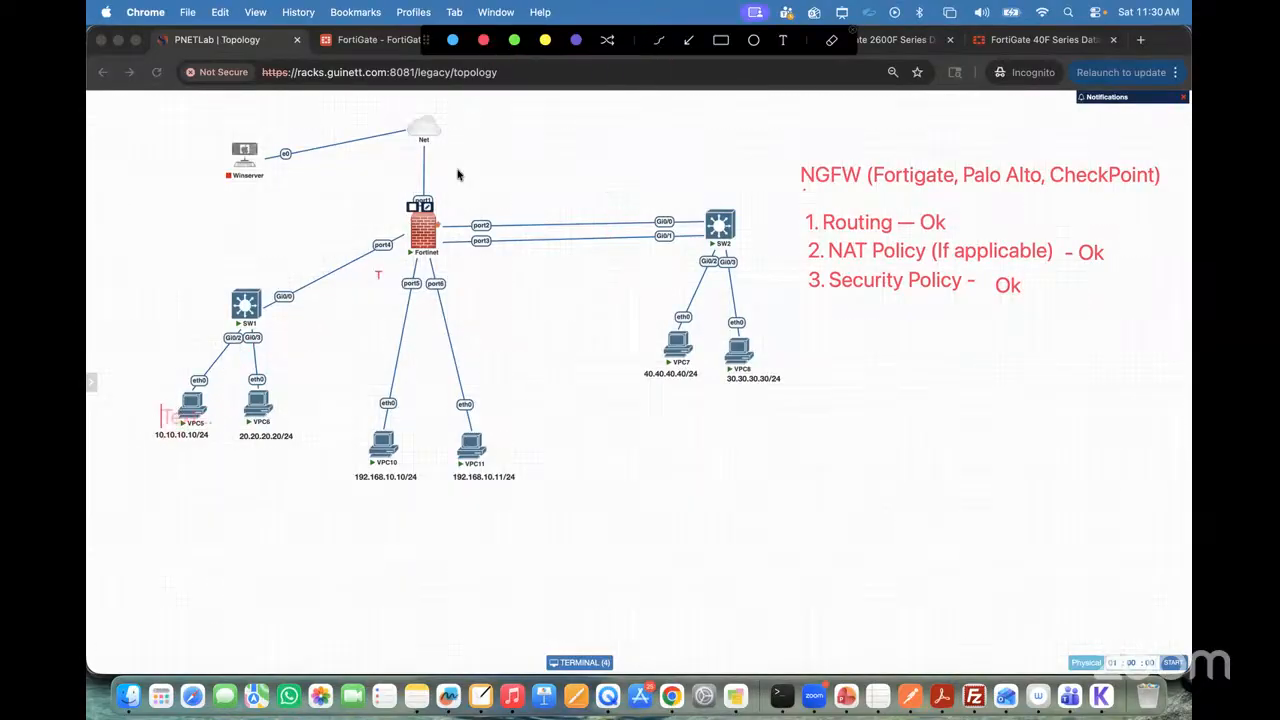
Step: Draw check marks beside VPC5 and VPC6 and a freehand line out from the Fortinet firewall with a handwritten label, and end the annotation
{"action": "left_click", "coordinate": [656, 42]}
{"action": "left_click", "coordinate": [172, 410]}
{"action": "left_click", "coordinate": [234, 412]}
{"action": "left_click_drag", "start_coordinate": [408, 229], "coordinate": [294, 221]}
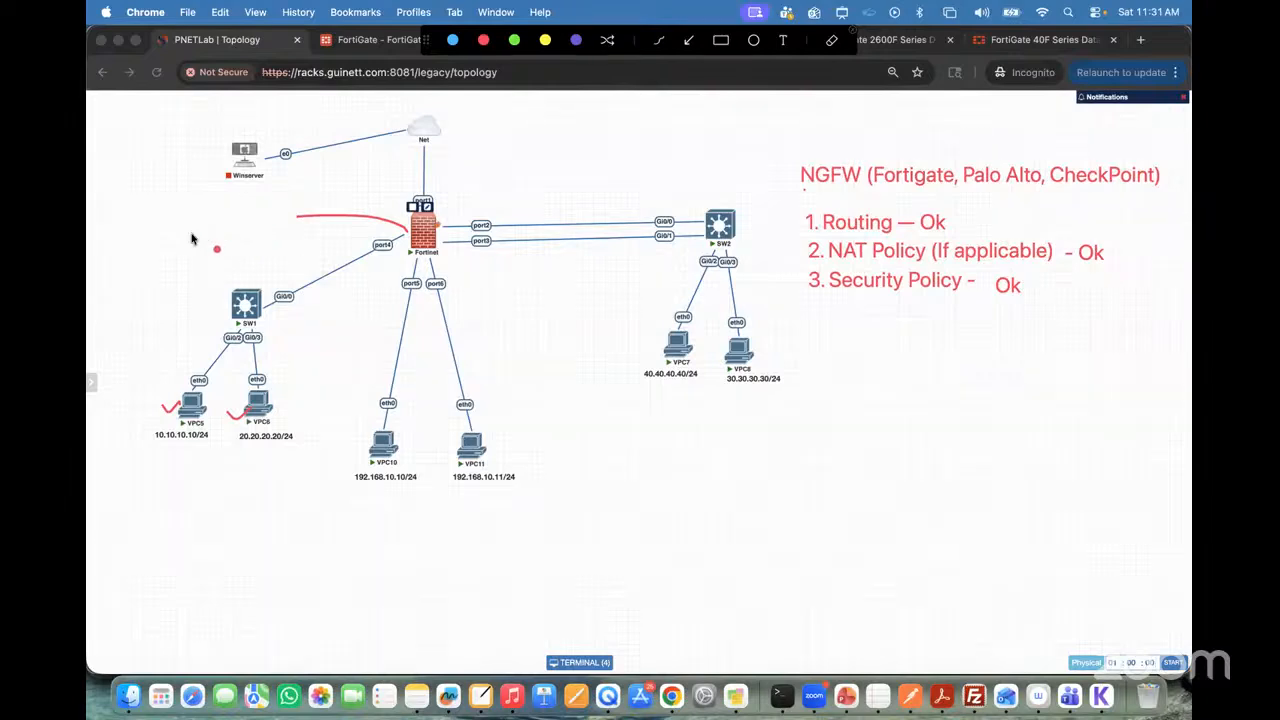
{"action": "mouse_move", "coordinate": [189, 215]}
{"action": "left_mouse_down"}
{"action": "mouse_move", "coordinate": [197, 232]}
{"action": "mouse_move", "coordinate": [222, 205]}
{"action": "mouse_move", "coordinate": [254, 204]}
{"action": "left_mouse_up"}
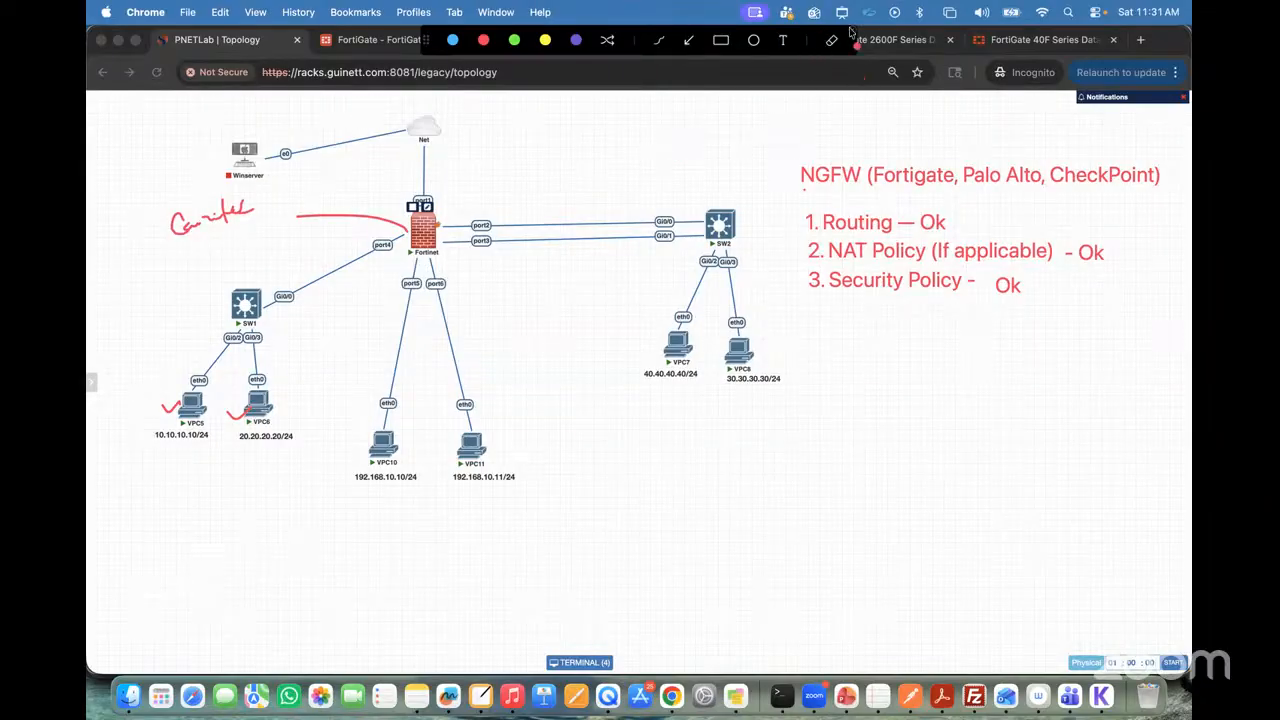
{"action": "key", "text": "Escape"}
Step: Switch to the FortiGate web interface and view the full routing table from the network dashboard
{"action": "left_click", "coordinate": [392, 40]}
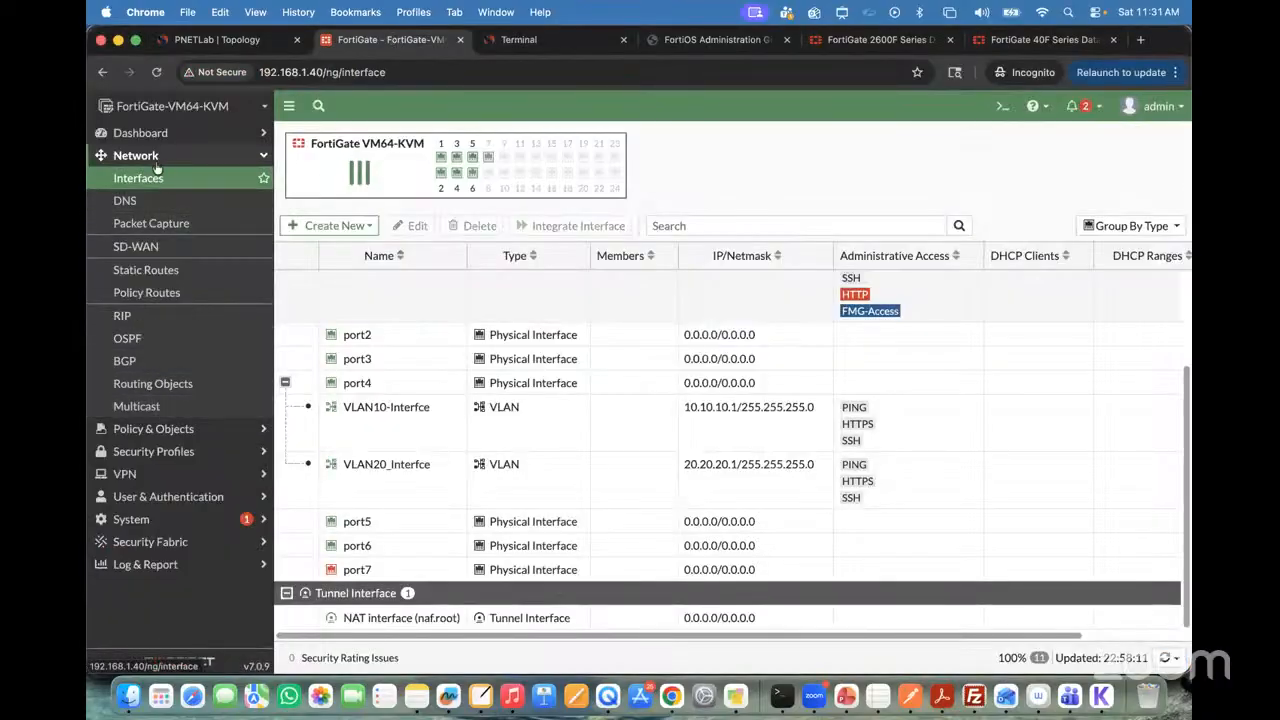
{"action": "left_click", "coordinate": [140, 133]}
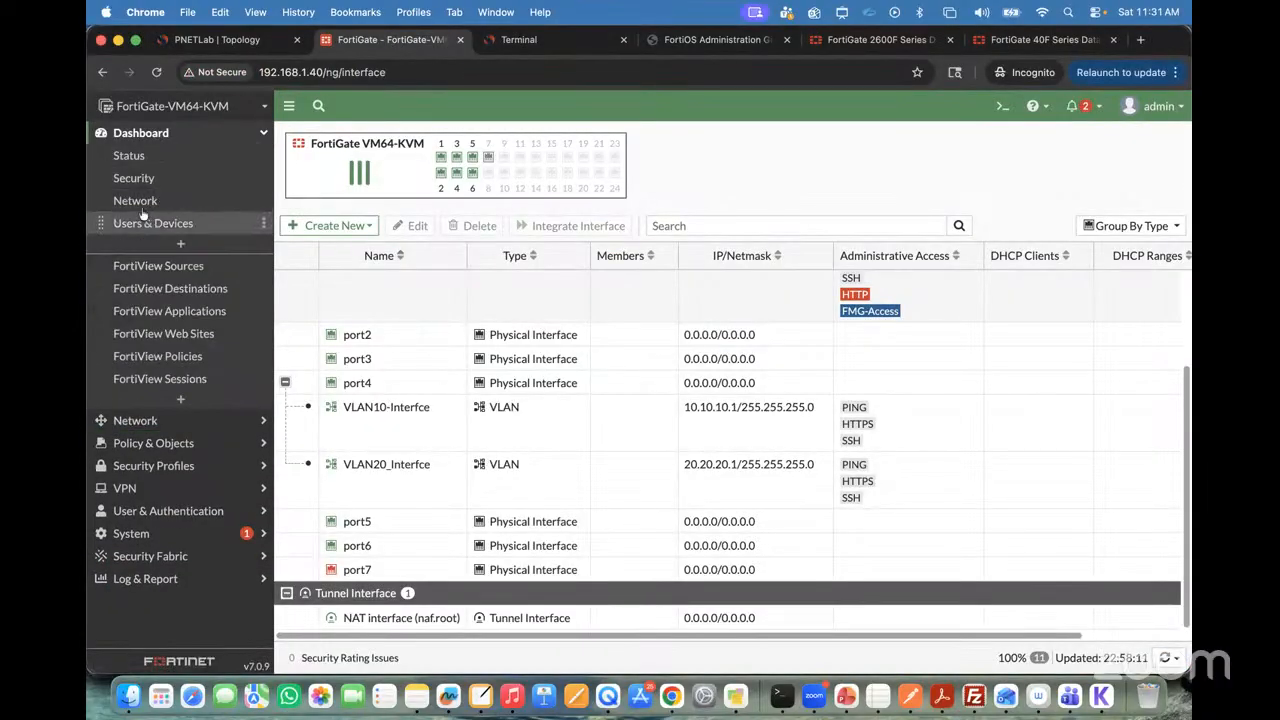
{"action": "left_click", "coordinate": [138, 202]}
{"action": "left_click", "coordinate": [468, 290]}
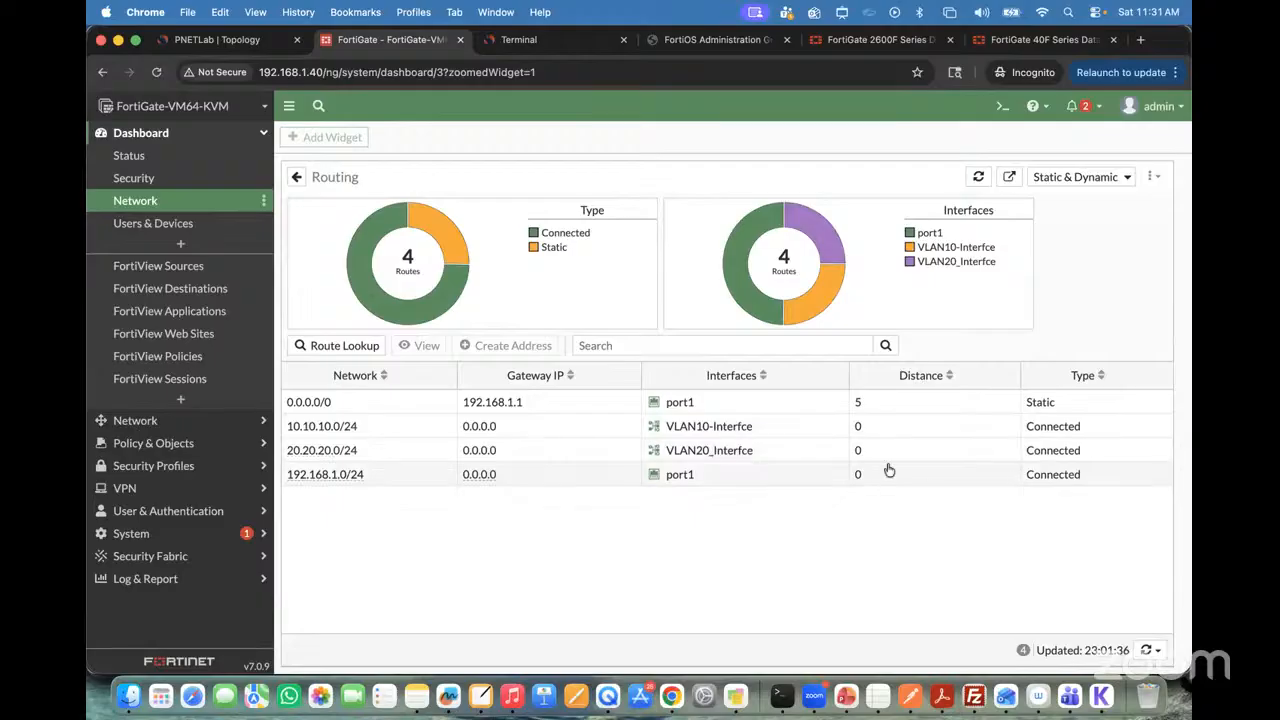
Step: Annotate the area below the routing table with the text lines "Connected Route" and "Static Route"
{"action": "key", "text": "ctrl+a"}
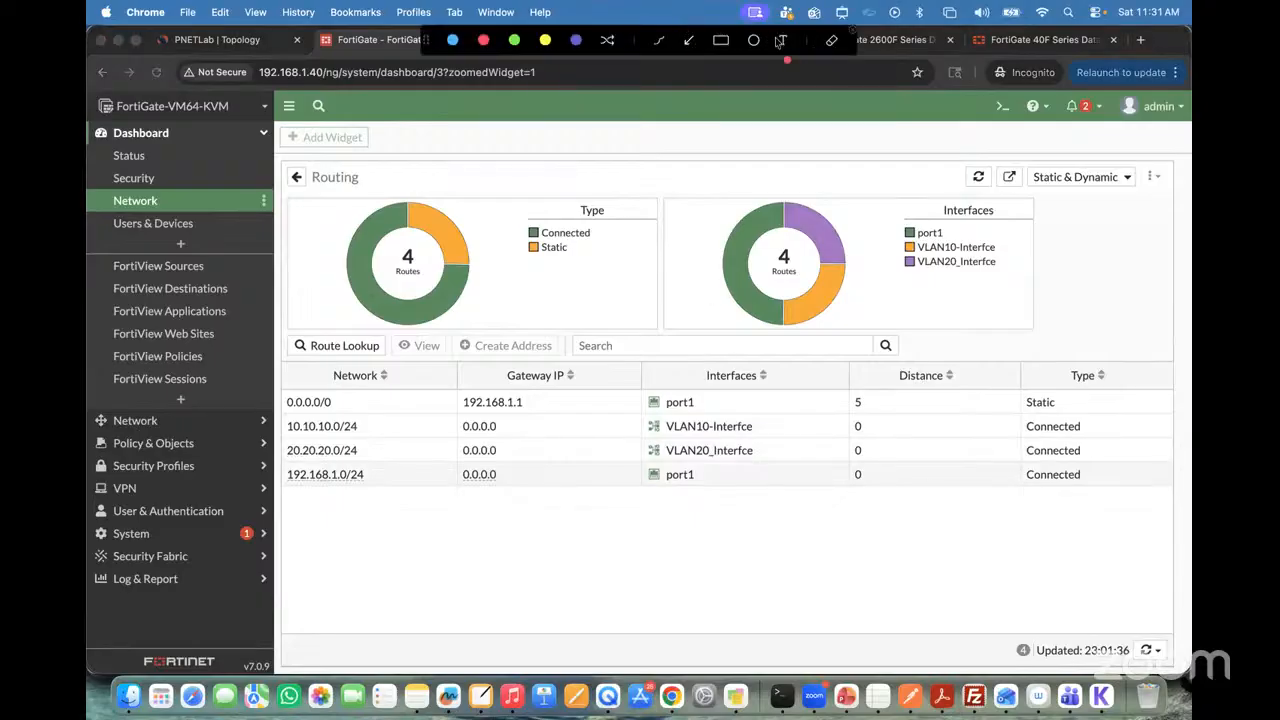
{"action": "left_click", "coordinate": [779, 40]}
{"action": "left_click", "coordinate": [633, 499]}
{"action": "type", "text": "Connecte"}
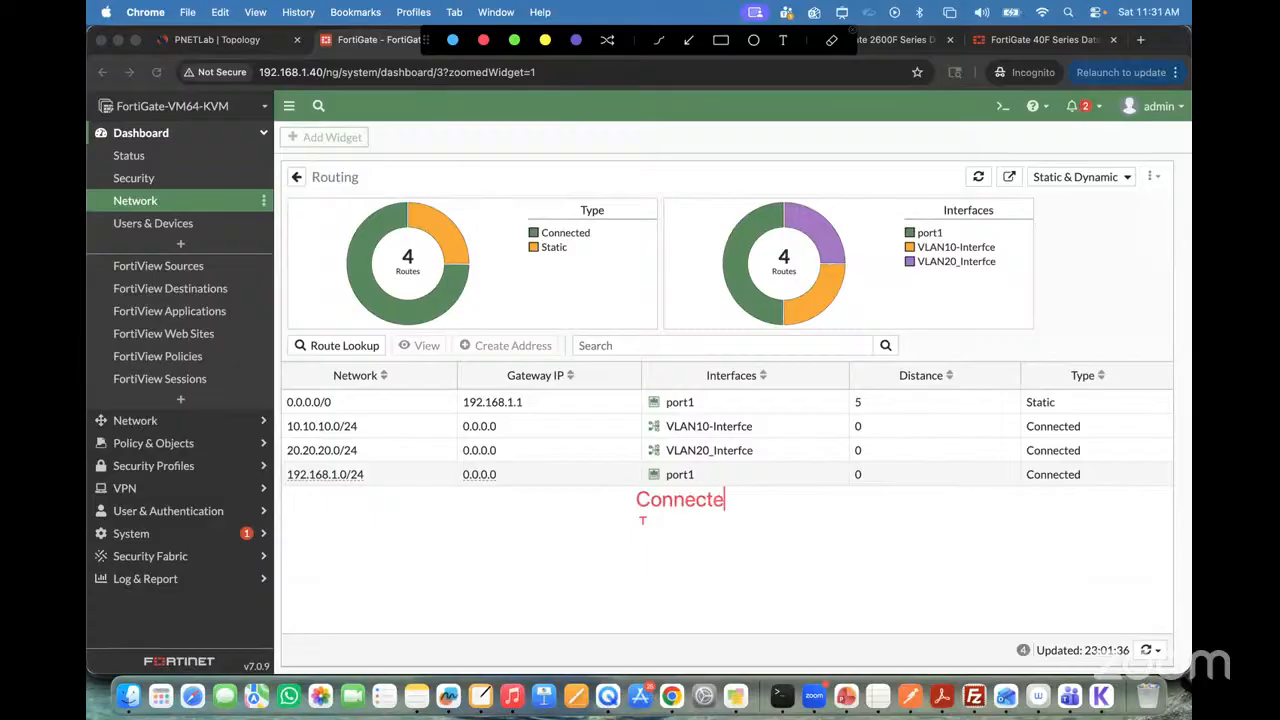
{"action": "type", "text": "d Route"}
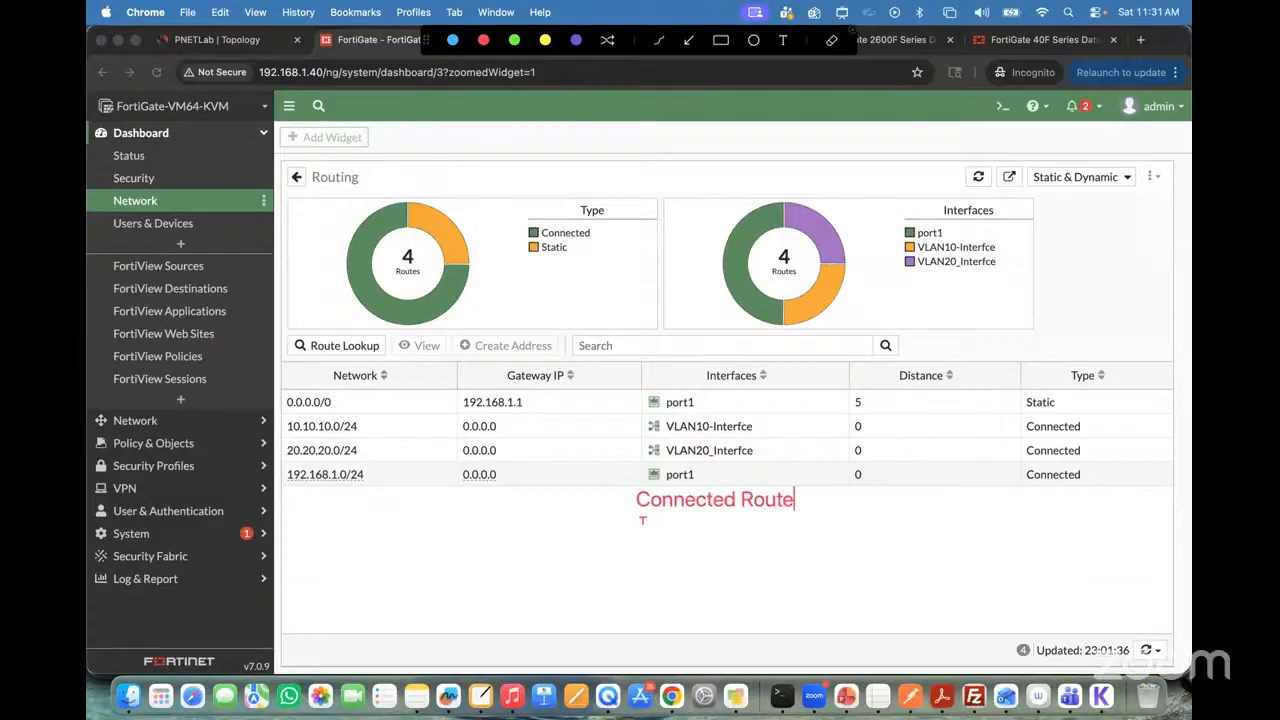
{"action": "type", "text": "Statd"}
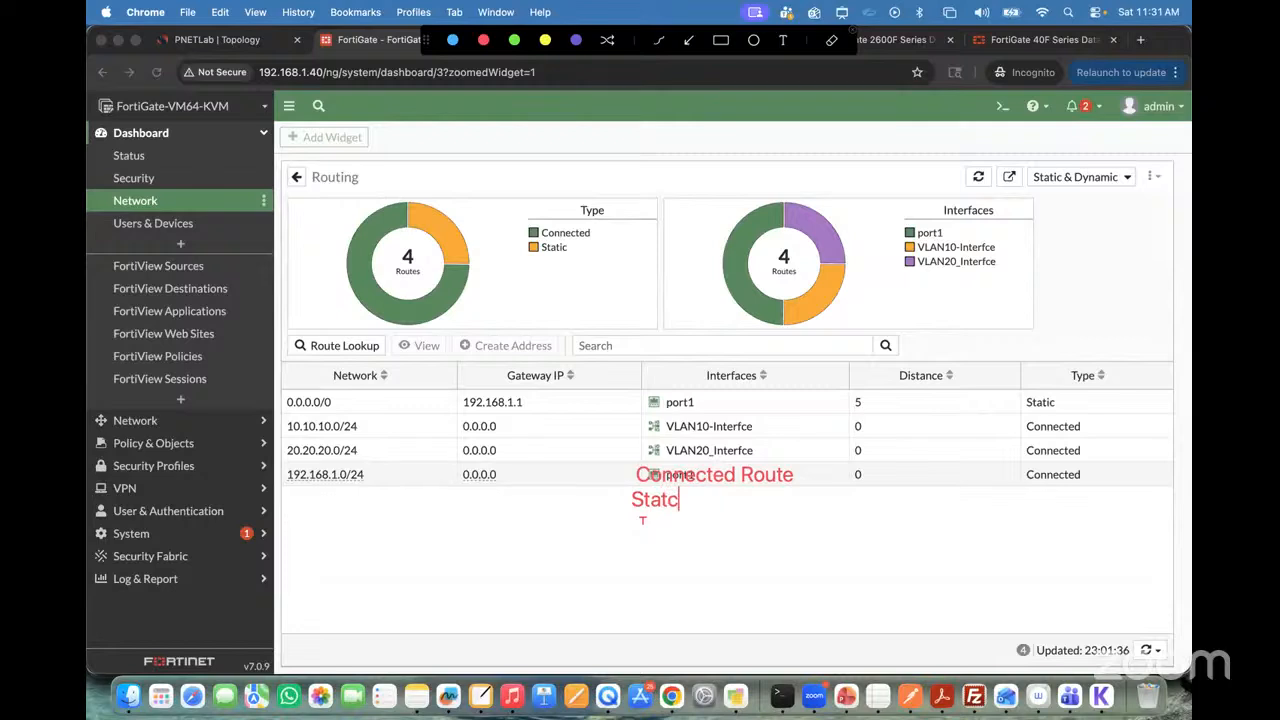
{"action": "key", "text": "BackSpace"}
{"action": "type", "text": "ic Route"}
{"action": "key", "text": "Return"}
Step: Extend the annotated list with "RIP ROutes", "OSPF Routes" and "BGP Route", and leave annotation mode
{"action": "type", "text": "RIP"}
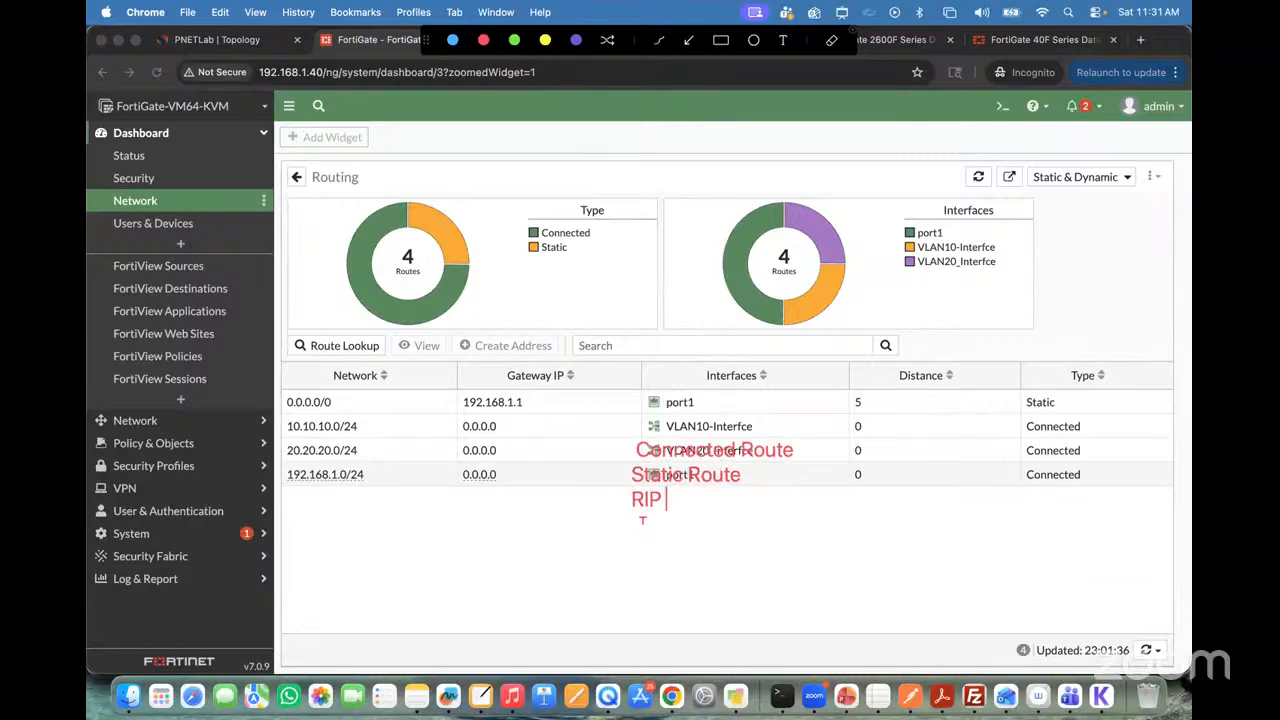
{"action": "type", "text": " ROutes"}
{"action": "key", "text": "Return"}
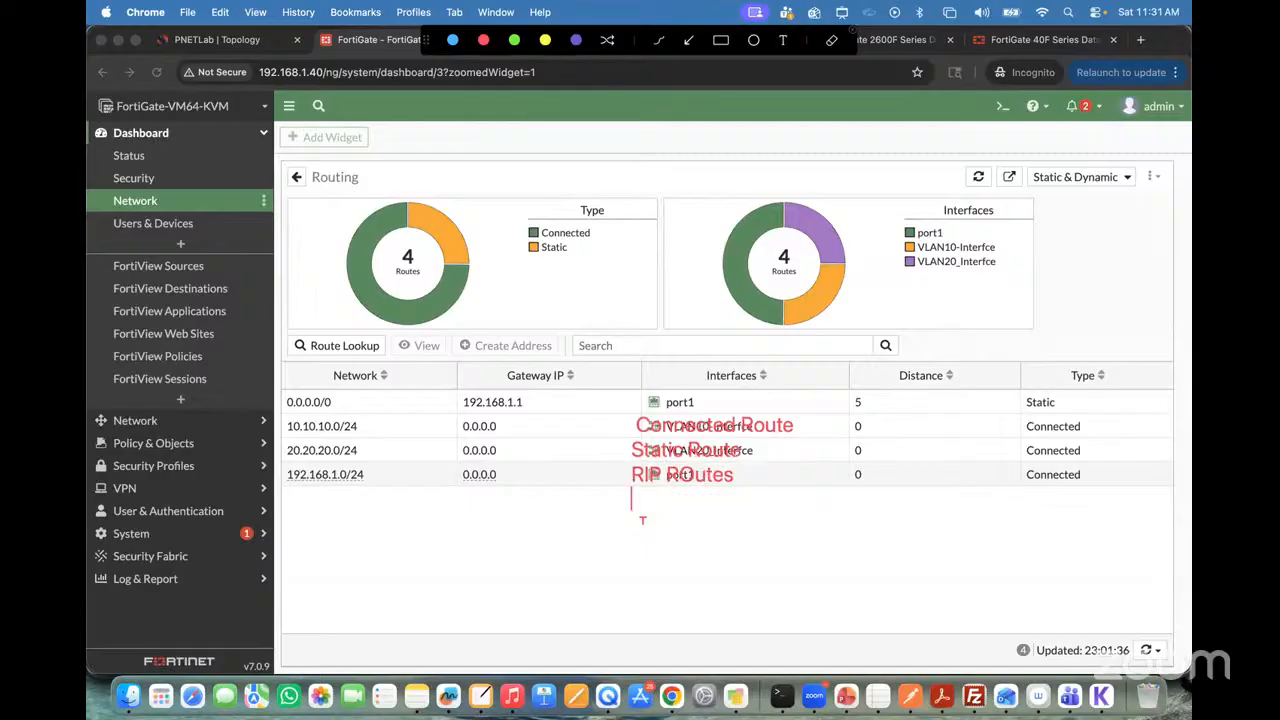
{"action": "type", "text": "OSPF Ro"}
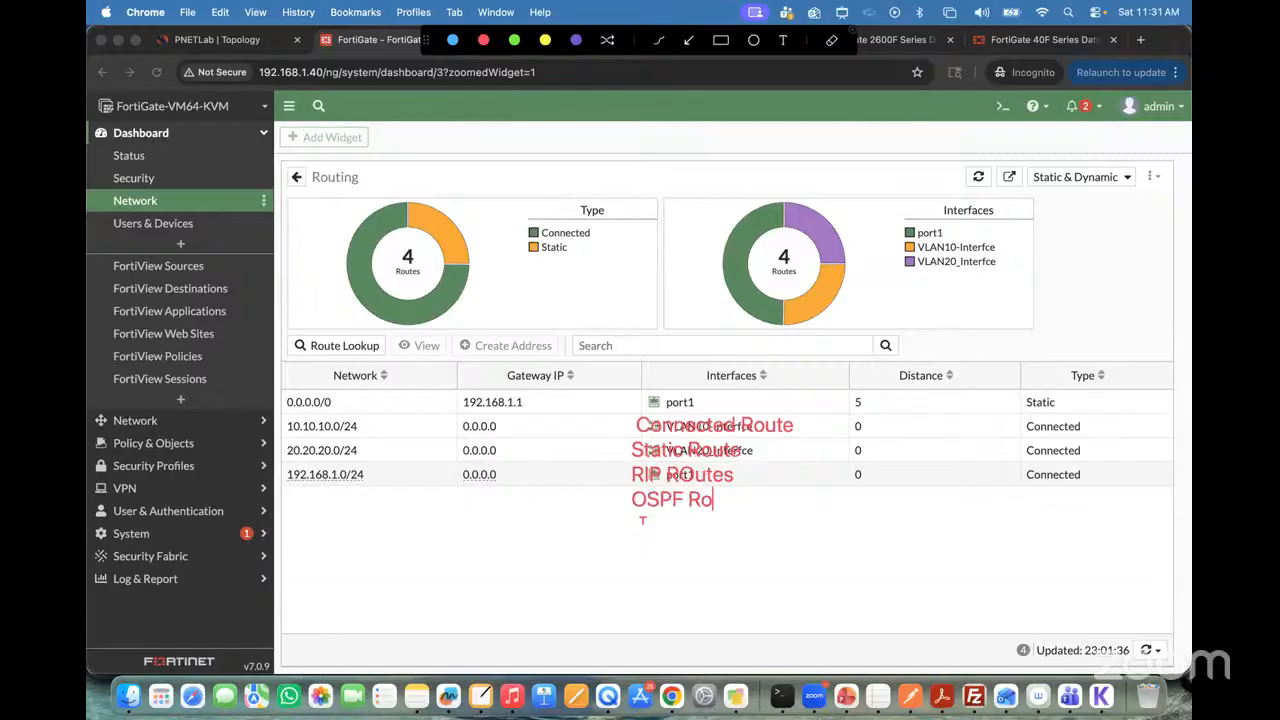
{"action": "type", "text": "utes"}
{"action": "key", "text": "Return"}
{"action": "type", "text": "B"}
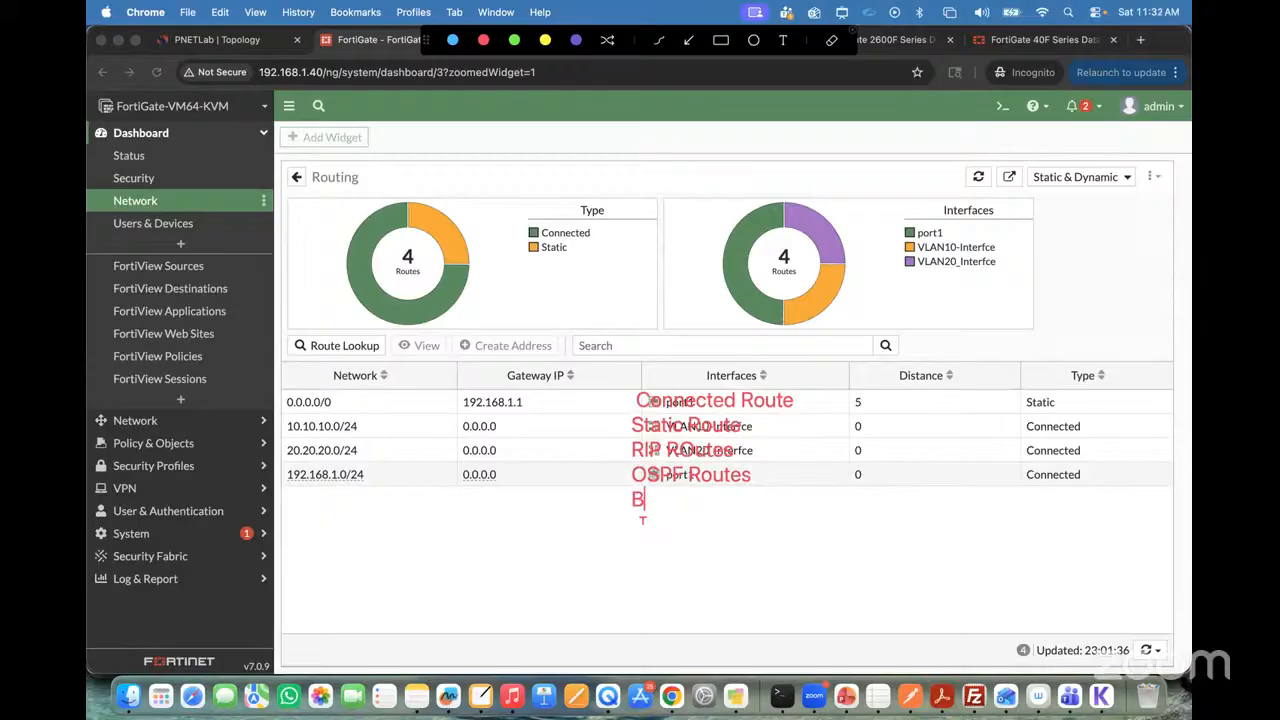
{"action": "type", "text": "GP Route"}
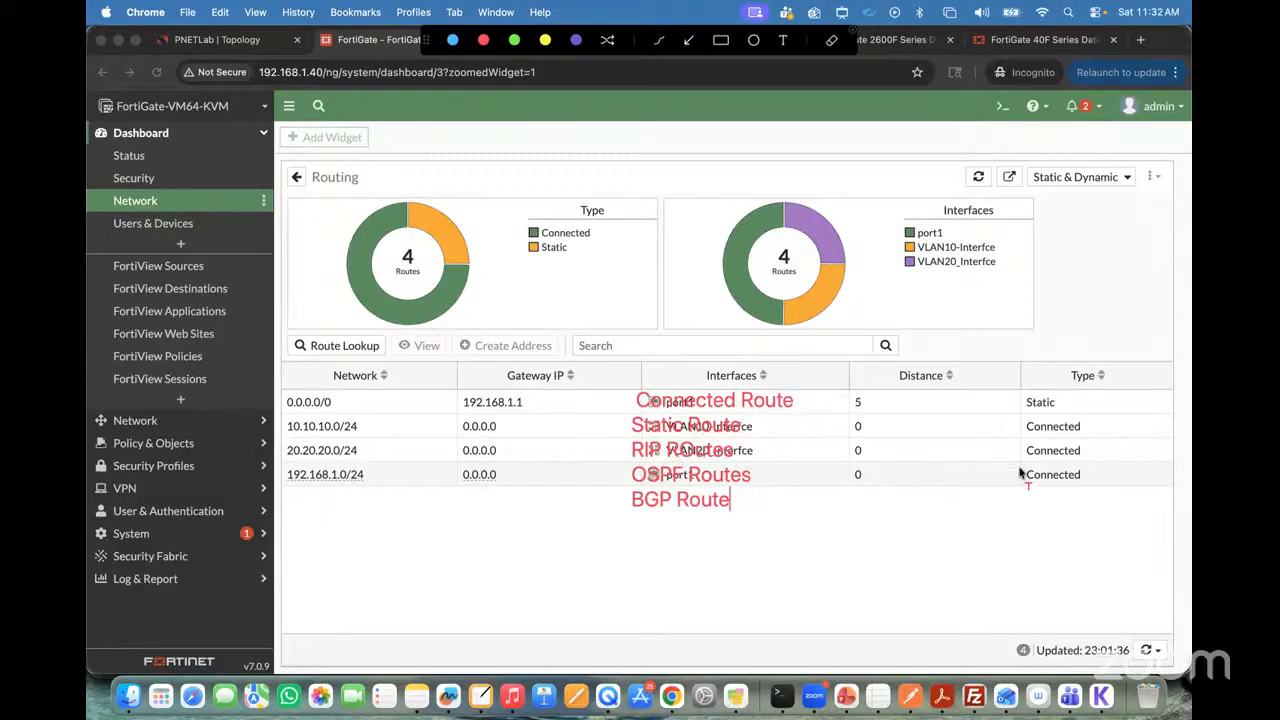
{"action": "left_click", "coordinate": [847, 32]}
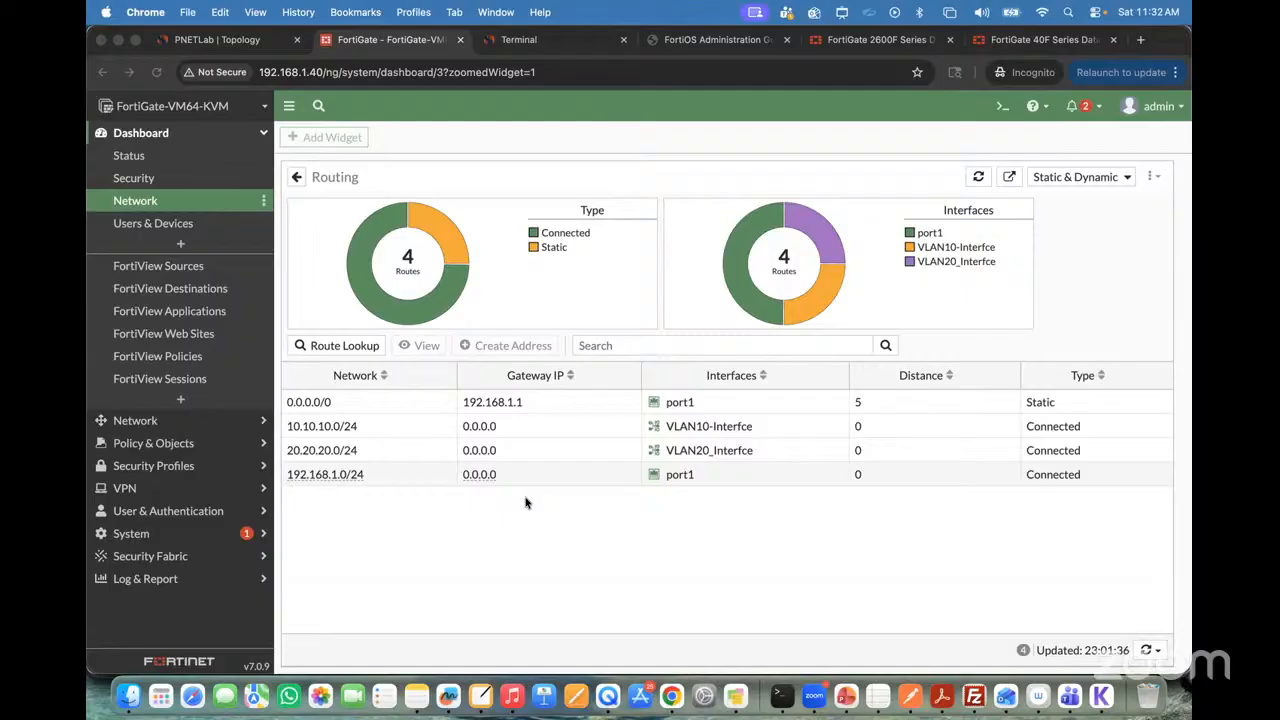
Step: Display the implicit rule in FortiGate's firewall policy list and narrow the Security Profiles column
{"action": "left_click", "coordinate": [237, 41]}
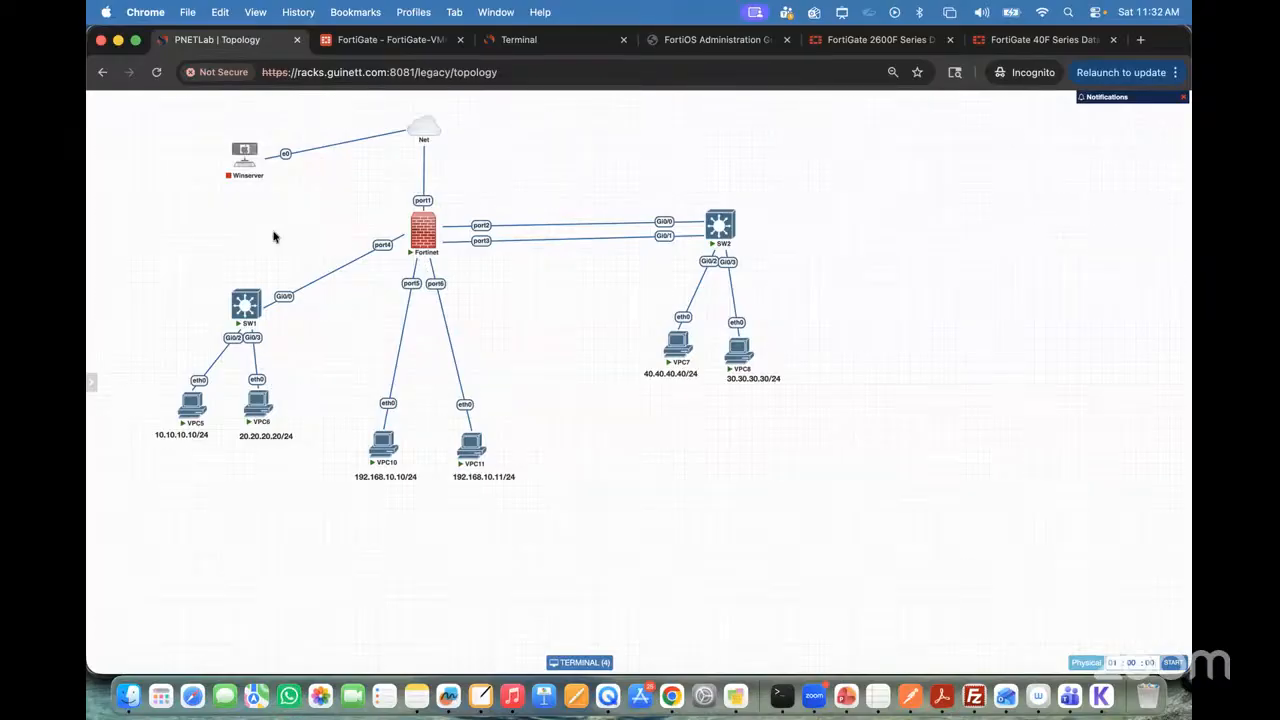
{"action": "left_click", "coordinate": [385, 39]}
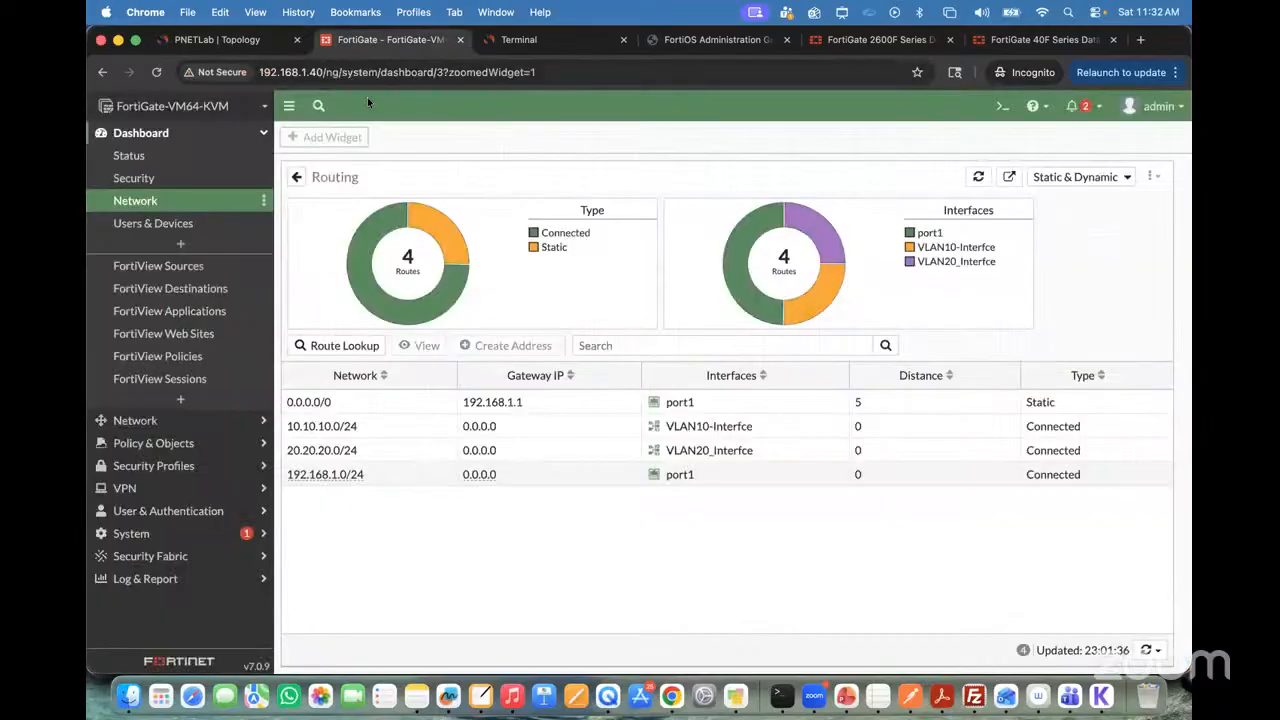
{"action": "left_click", "coordinate": [171, 445]}
{"action": "left_click", "coordinate": [163, 211]}
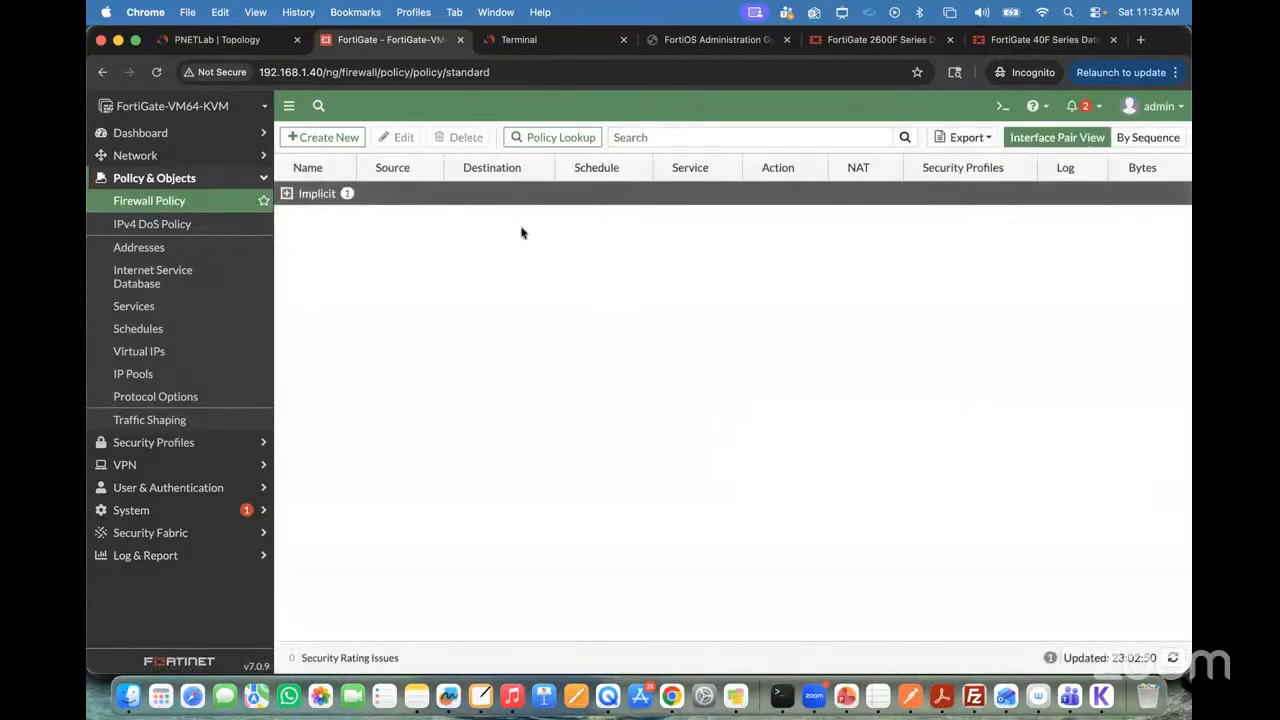
{"action": "left_click", "coordinate": [286, 194]}
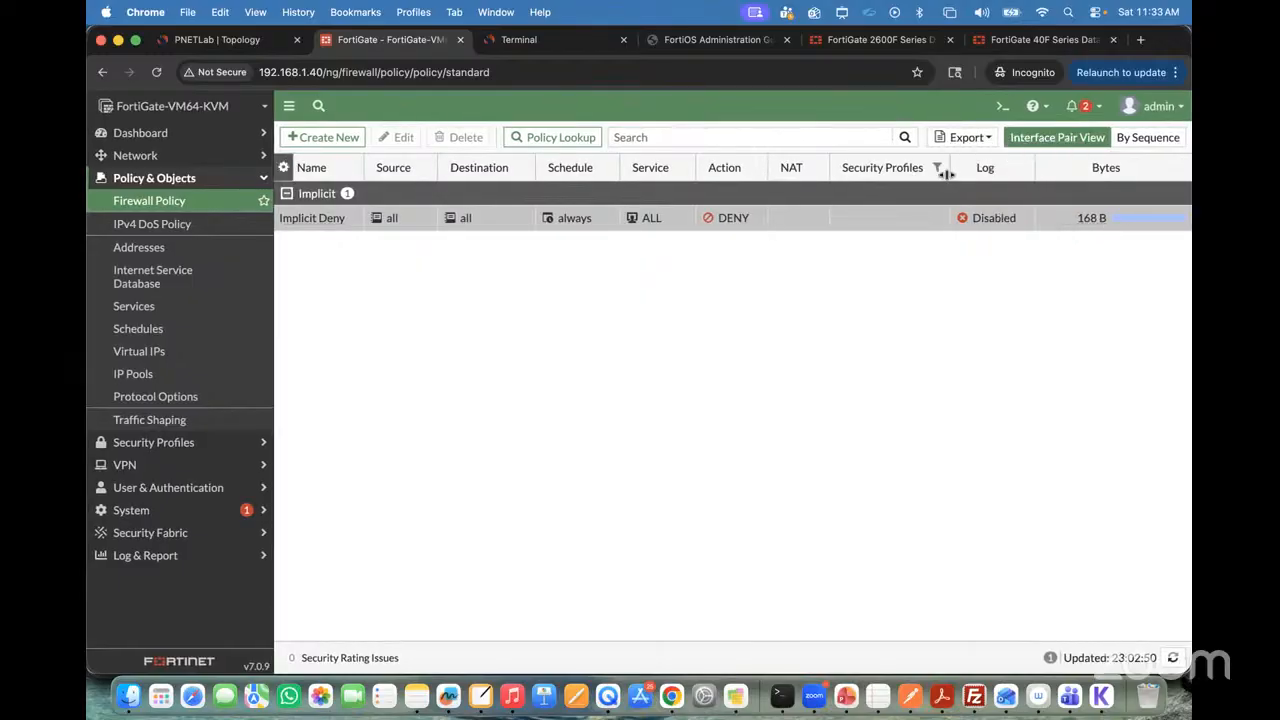
{"action": "left_click_drag", "start_coordinate": [949, 171], "coordinate": [866, 178]}
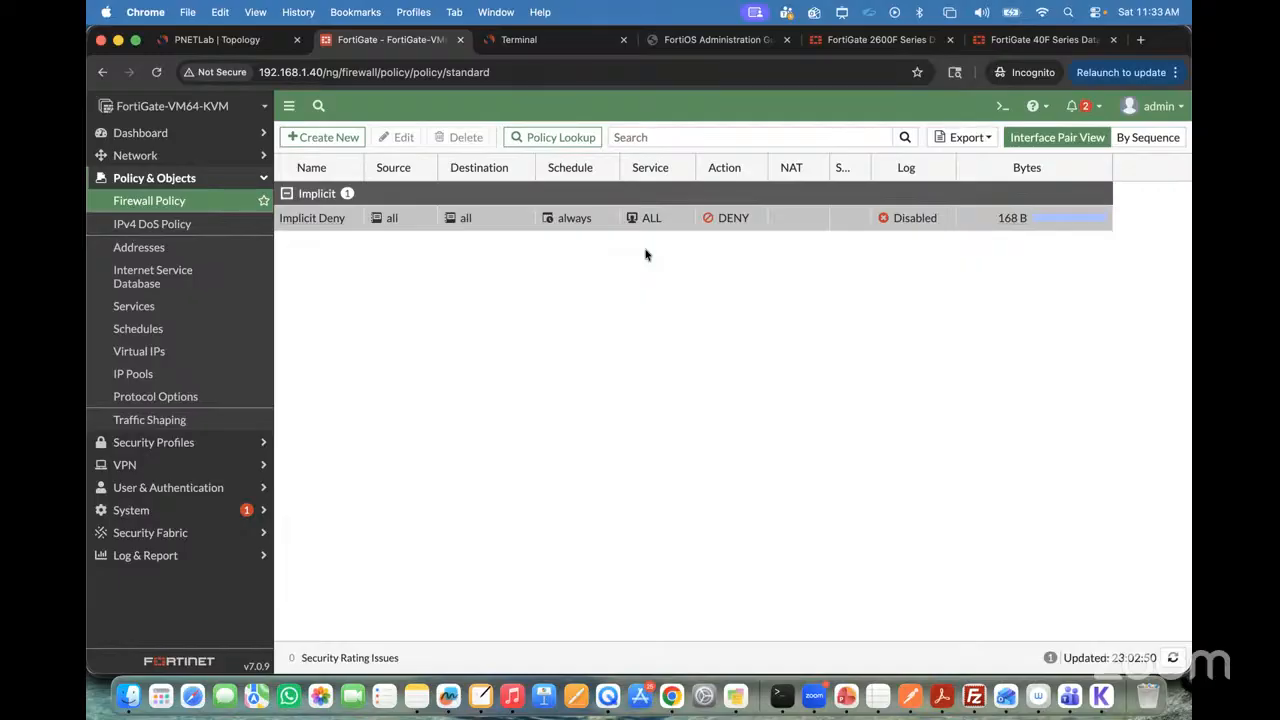
Step: After checking the PNETLab topology, create a new firewall policy in FortiGate named "VLAN10 to VLAN20 Policy"
{"action": "left_click", "coordinate": [209, 40]}
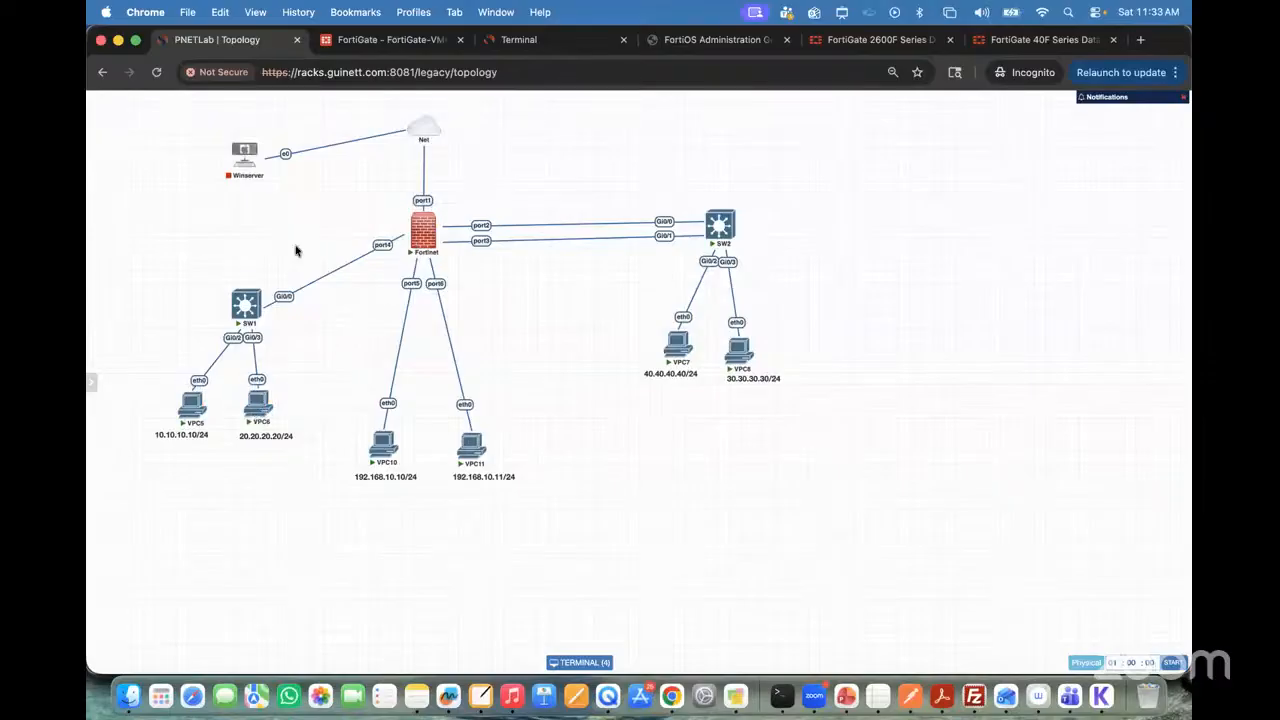
{"action": "left_click", "coordinate": [385, 40]}
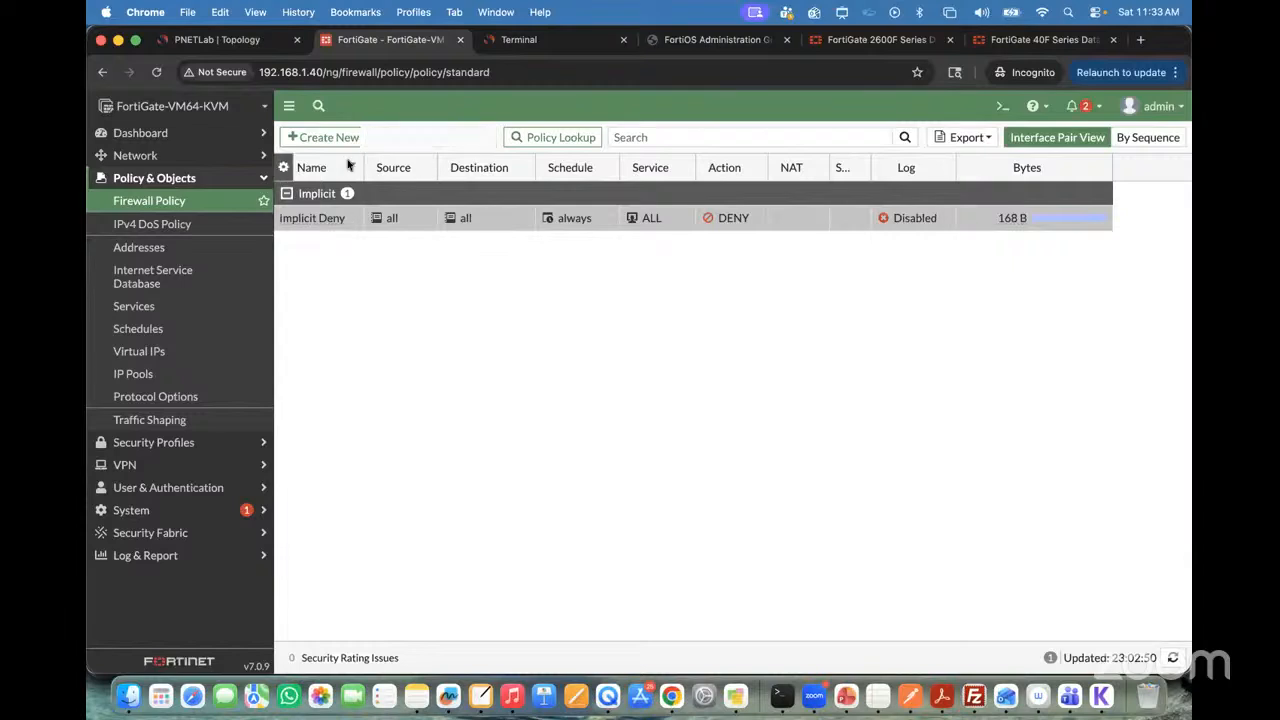
{"action": "left_click", "coordinate": [325, 139]}
{"action": "left_click", "coordinate": [420, 176]}
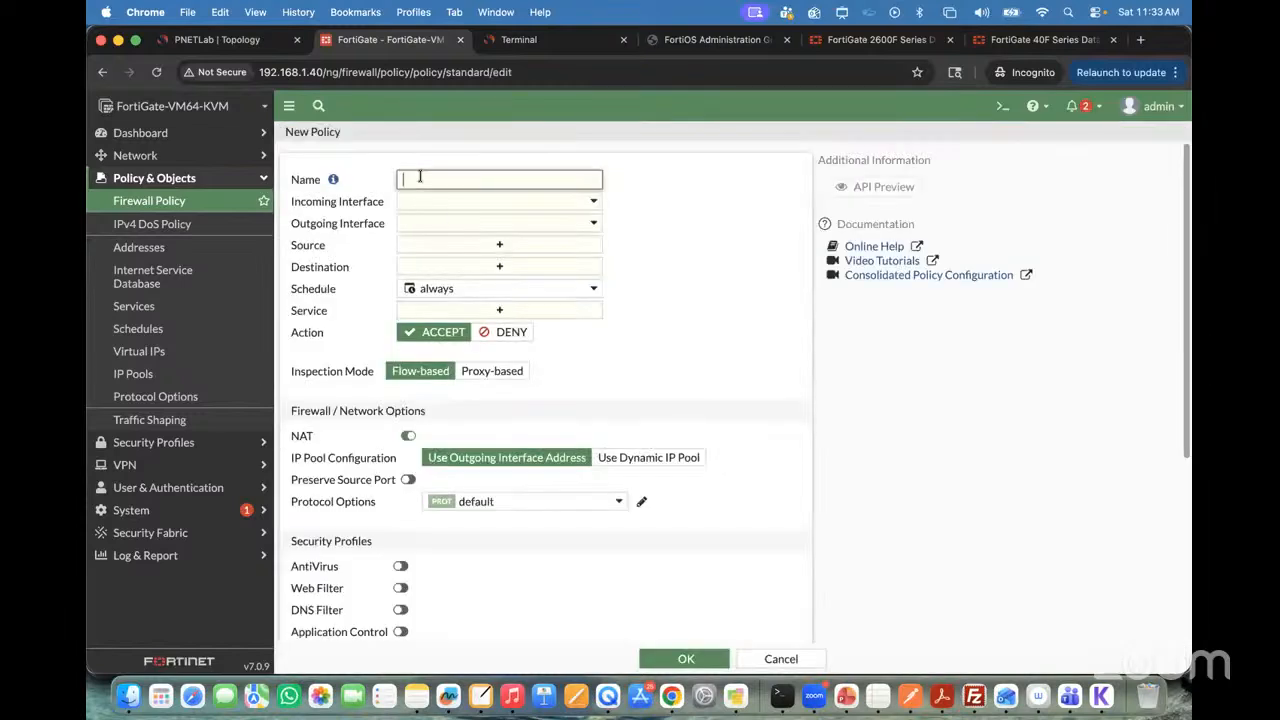
{"action": "type", "text": "VLAN10 to VLAN20 Policy"}
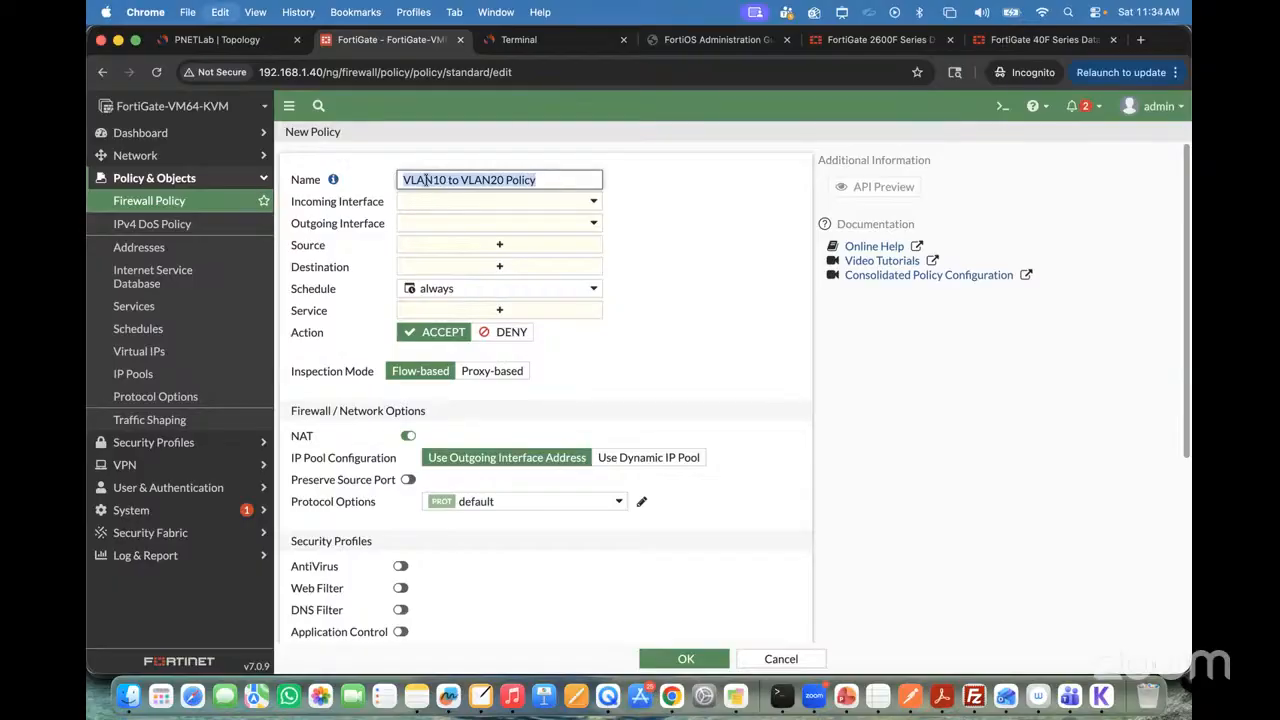
Step: Set the policy's incoming interface to VLAN10-Interfce and its outgoing interface to VLAN20_Interfce
{"action": "left_click", "coordinate": [451, 201]}
{"action": "left_click", "coordinate": [213, 40]}
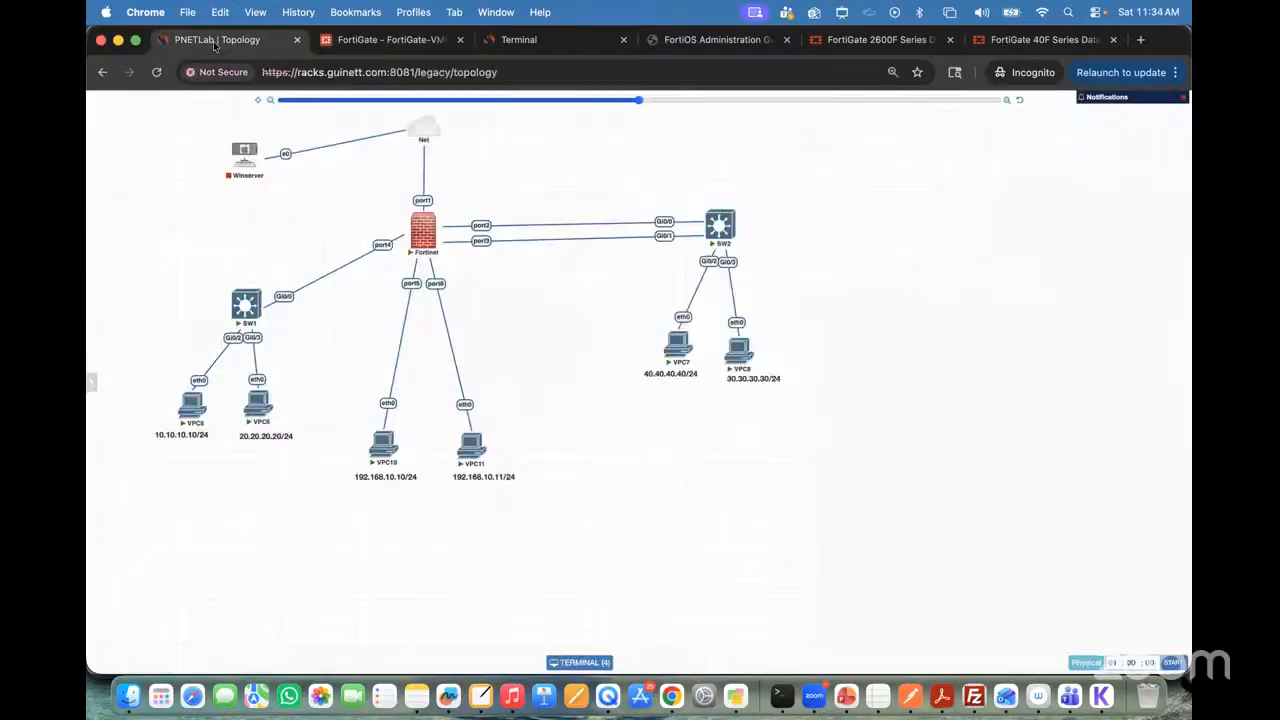
{"action": "left_click", "coordinate": [405, 40]}
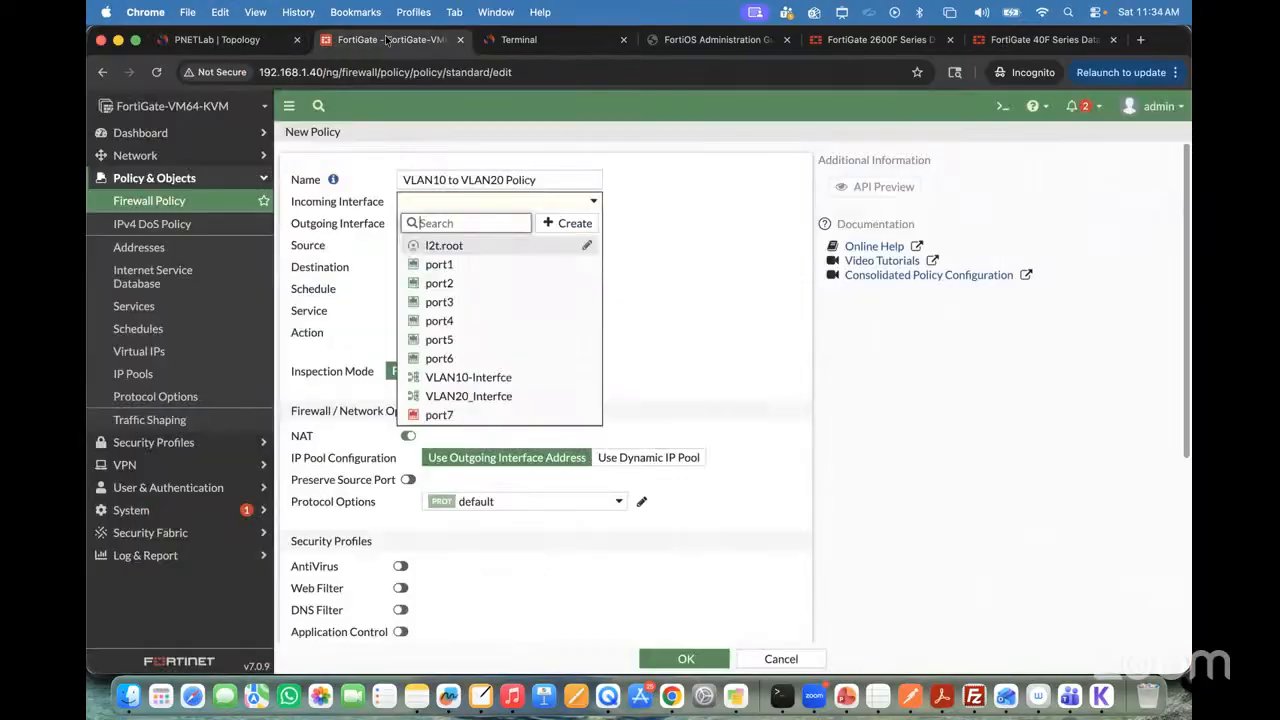
{"action": "left_click", "coordinate": [486, 377]}
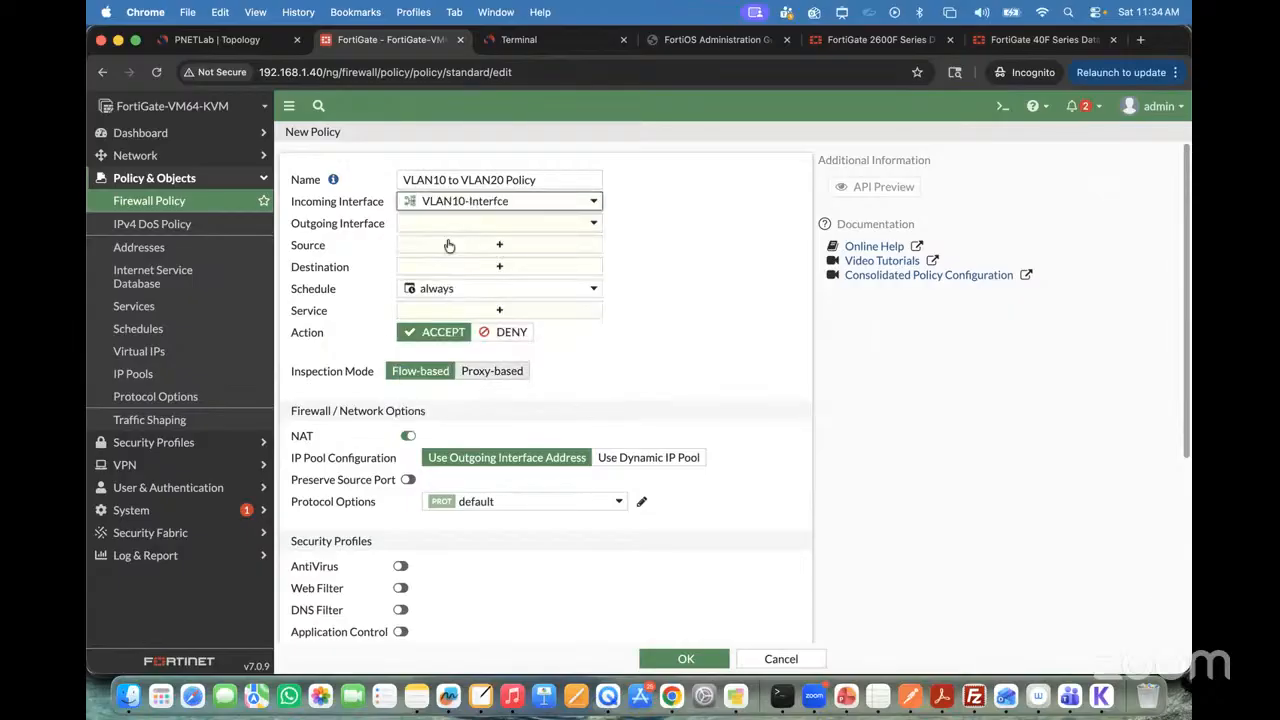
{"action": "left_click", "coordinate": [451, 226]}
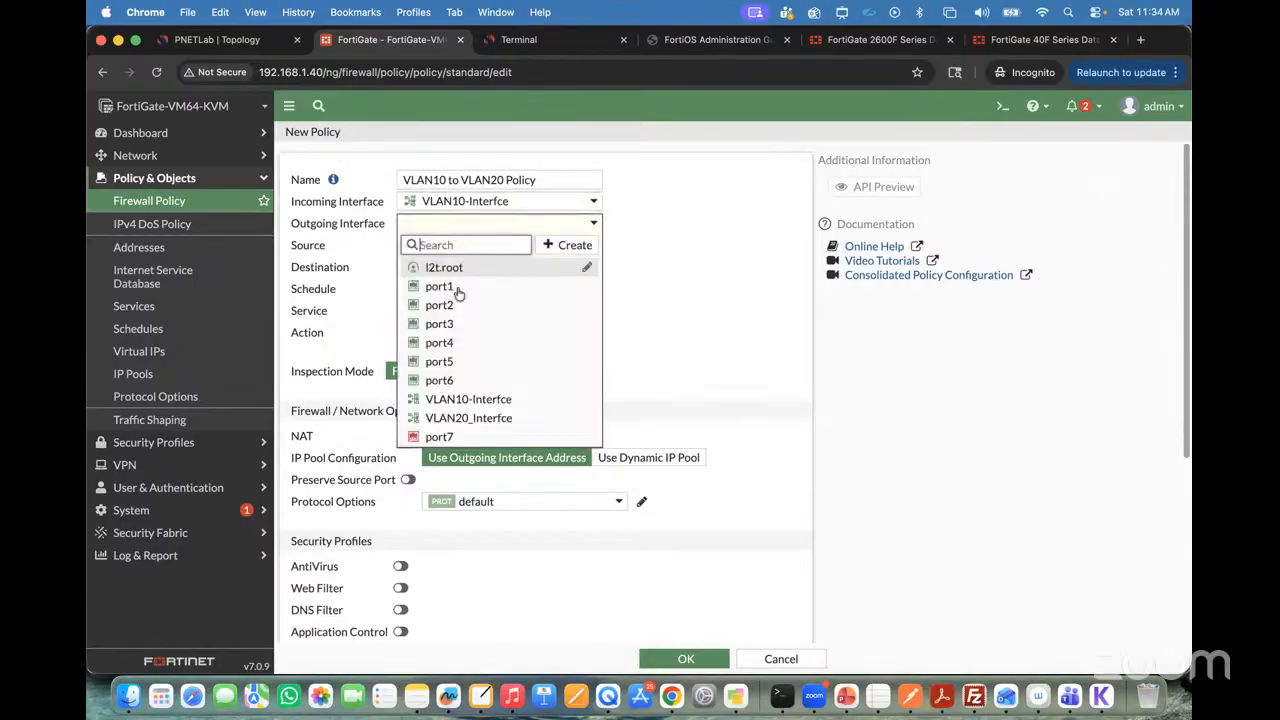
{"action": "left_click", "coordinate": [486, 418]}
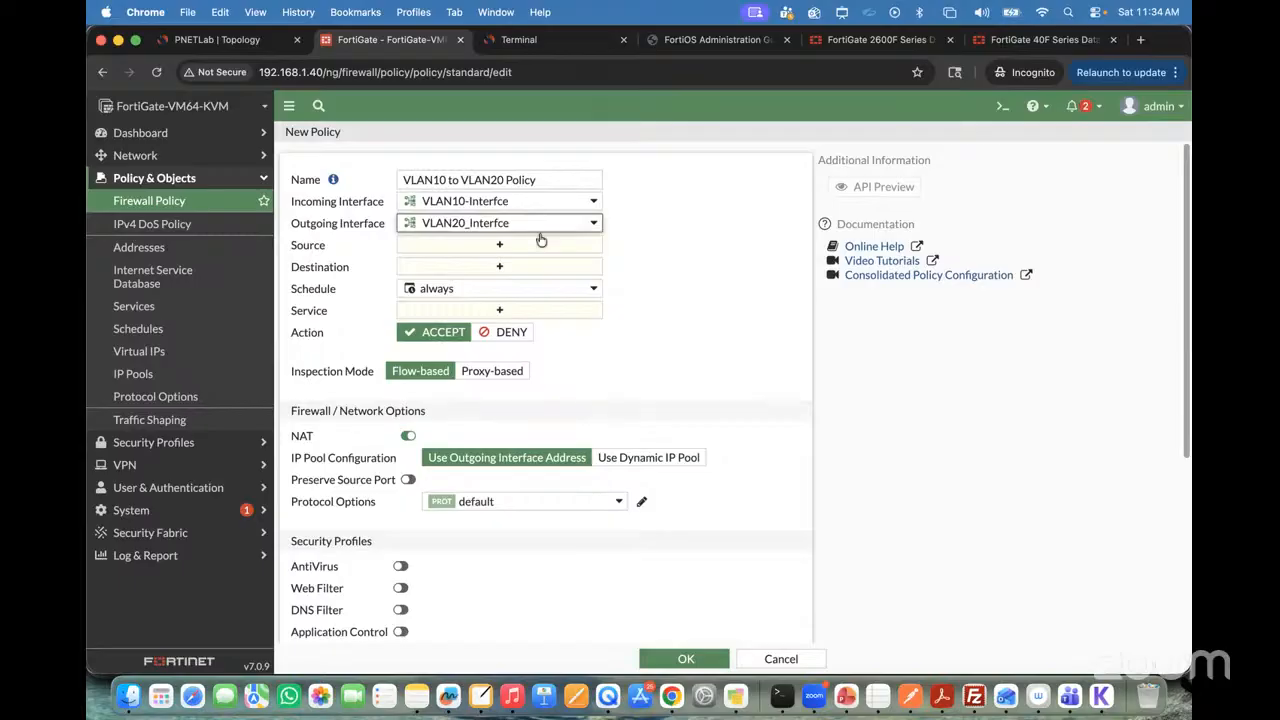
Step: For the policy's source, create a blue subnet address object named VLAN10 with IP/Netmask 10.10.10.0/24
{"action": "left_click", "coordinate": [459, 251]}
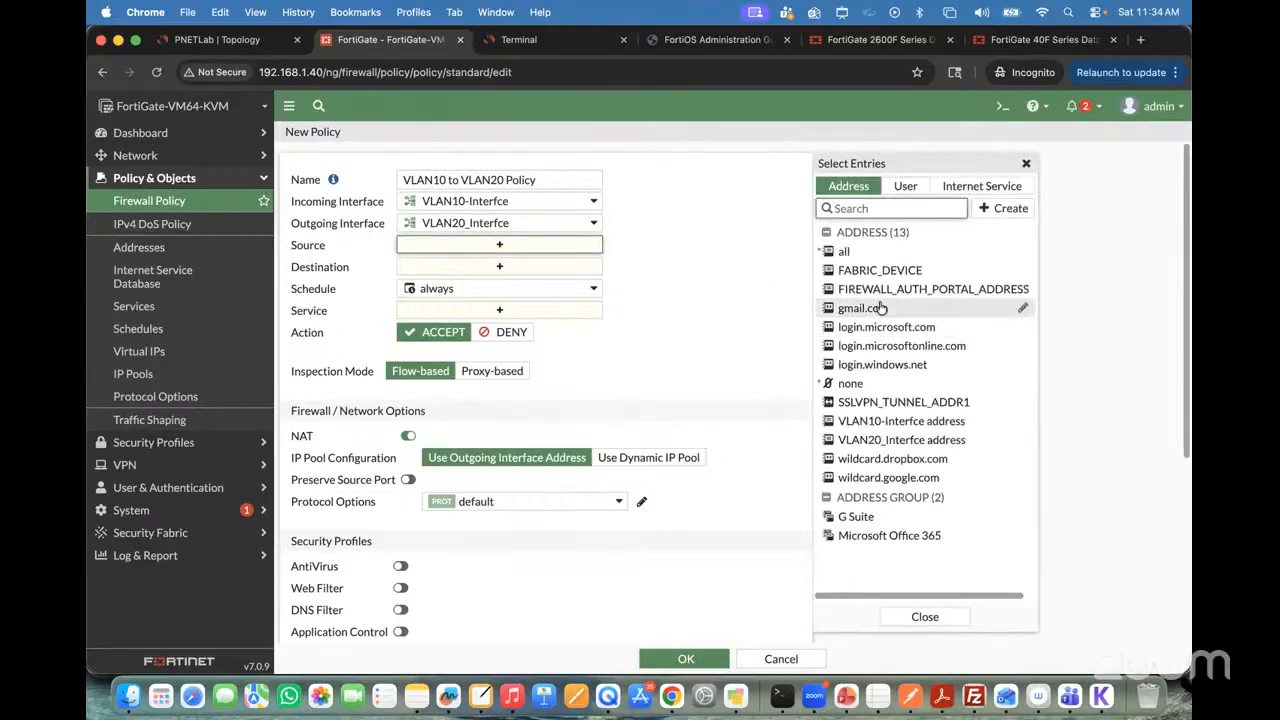
{"action": "left_click", "coordinate": [1007, 208]}
{"action": "left_click", "coordinate": [856, 258]}
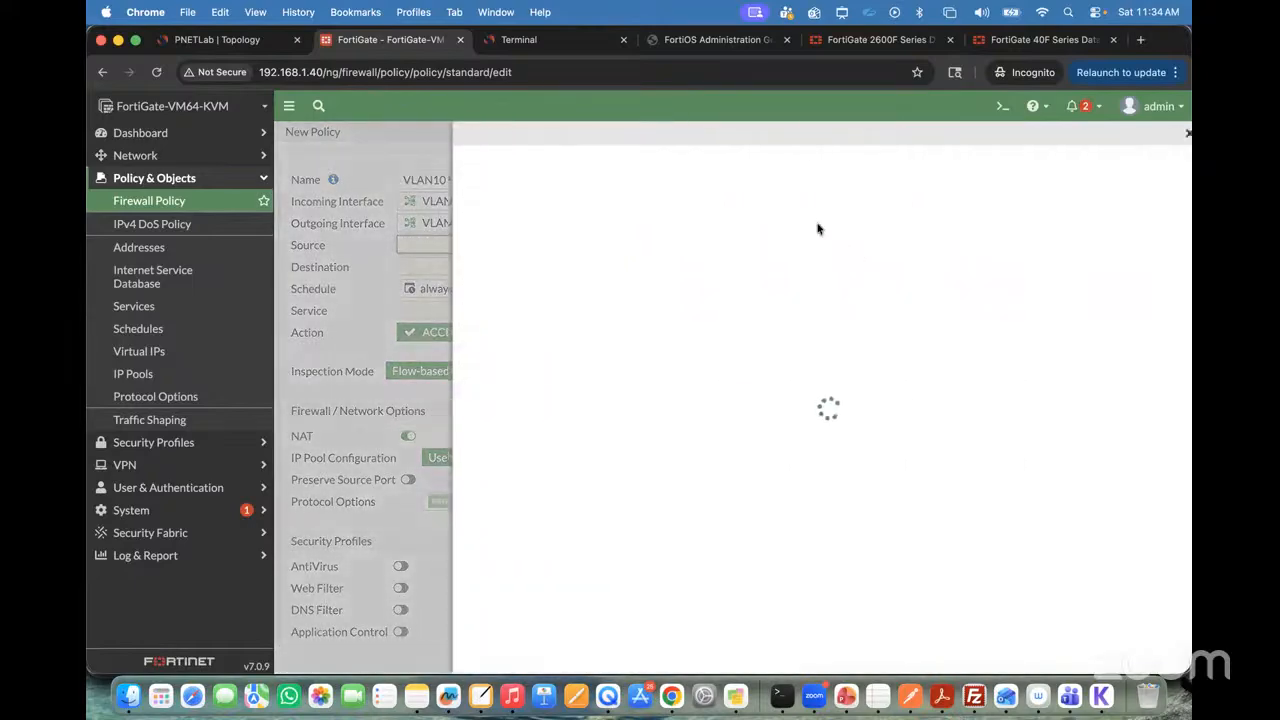
{"action": "left_click", "coordinate": [647, 175]}
{"action": "type", "text": "VLAN10"}
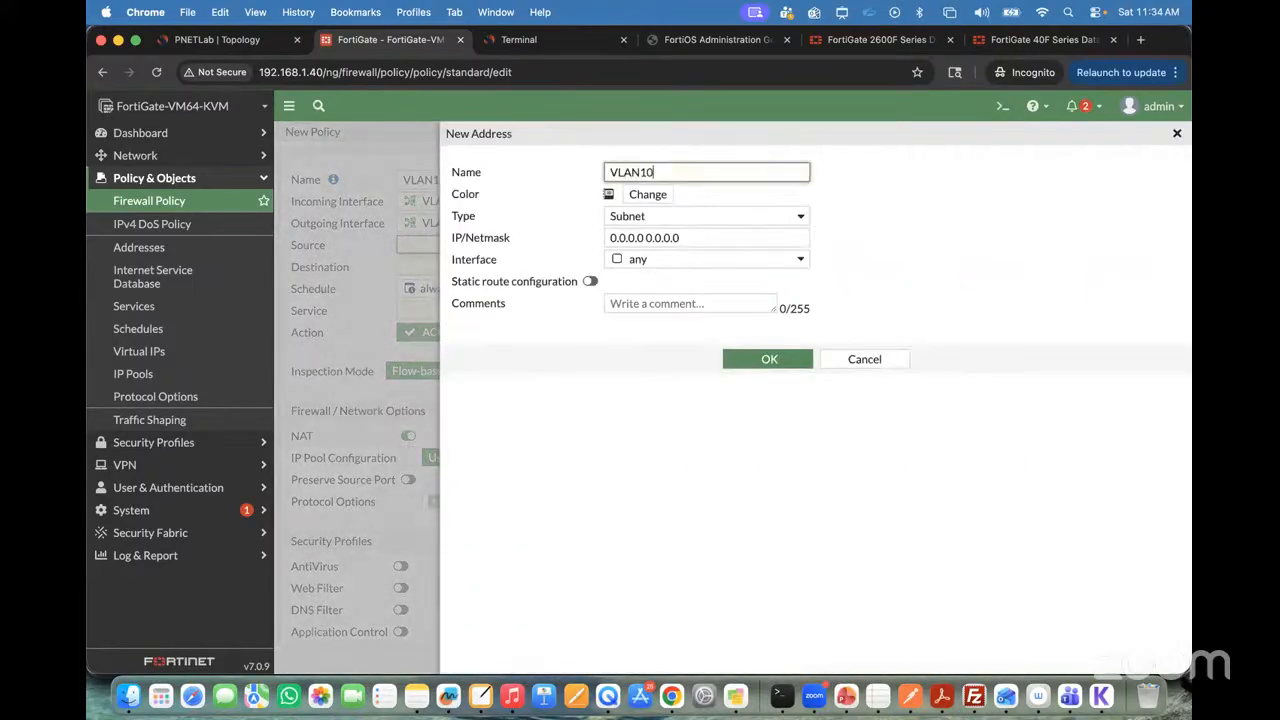
{"action": "left_click", "coordinate": [688, 238]}
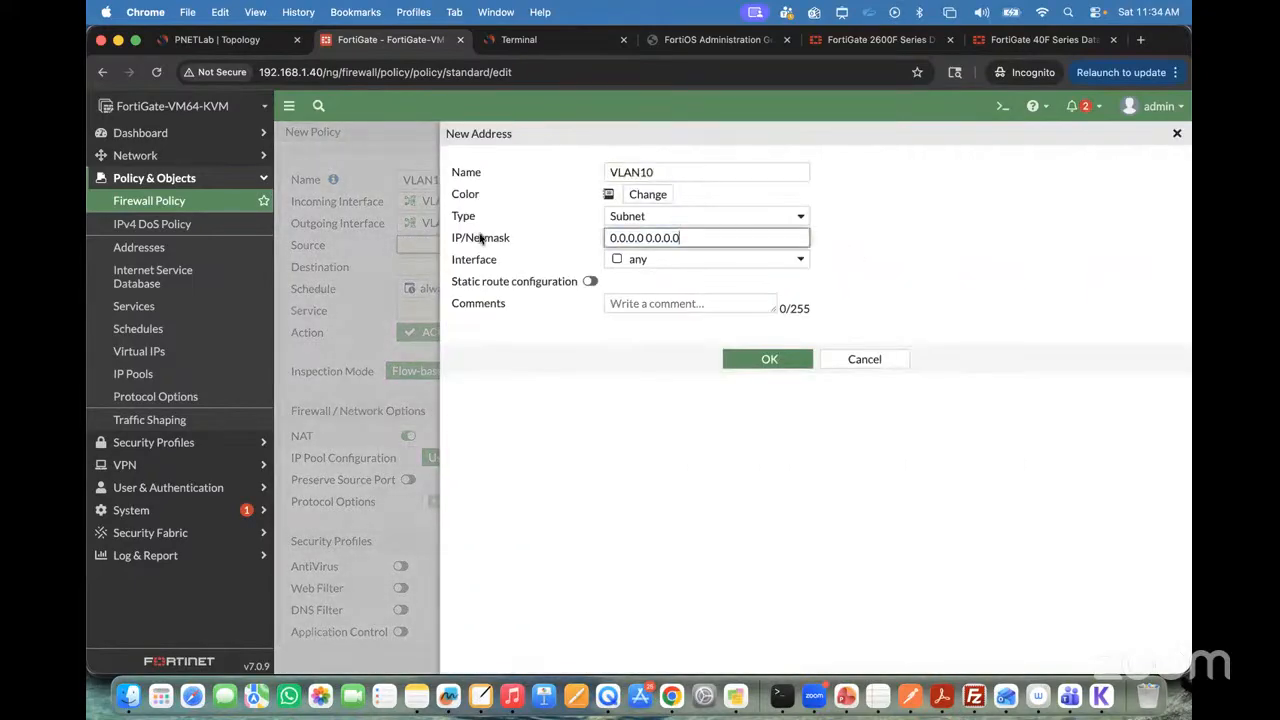
{"action": "type", "text": "10.10.10.0/24"}
{"action": "left_click", "coordinate": [609, 196]}
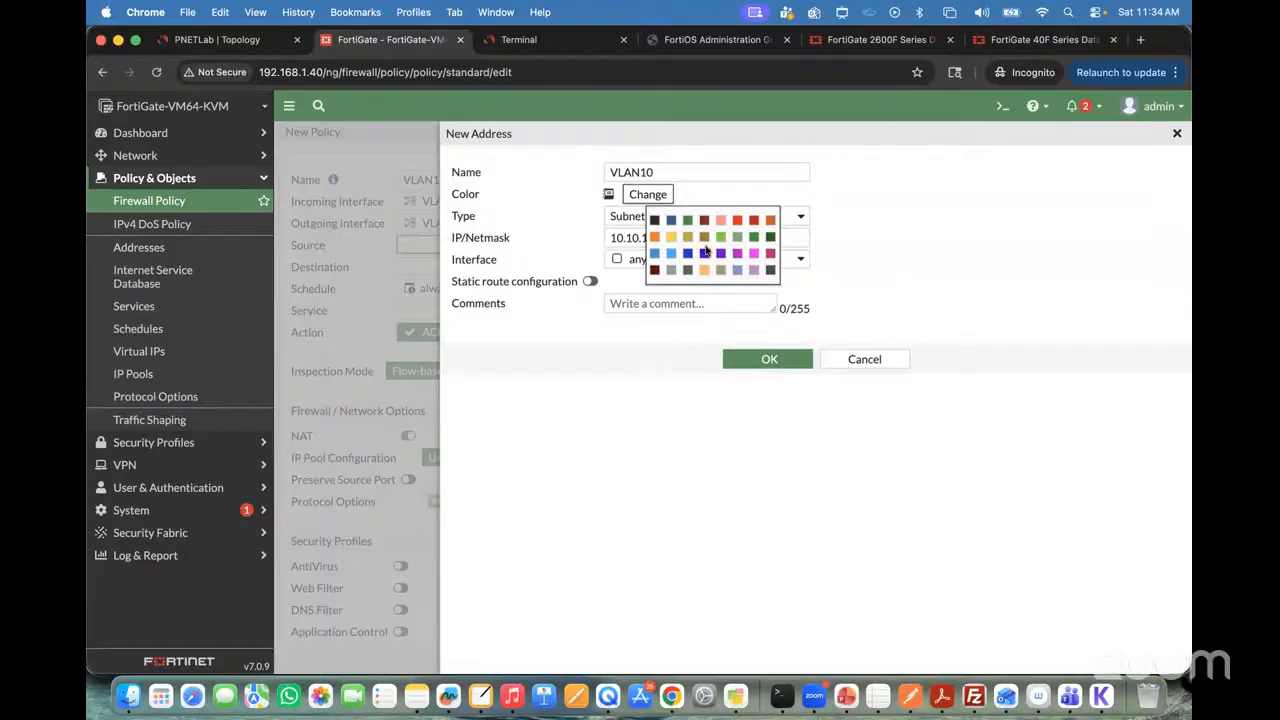
{"action": "left_click", "coordinate": [704, 252]}
{"action": "left_click", "coordinate": [758, 362]}
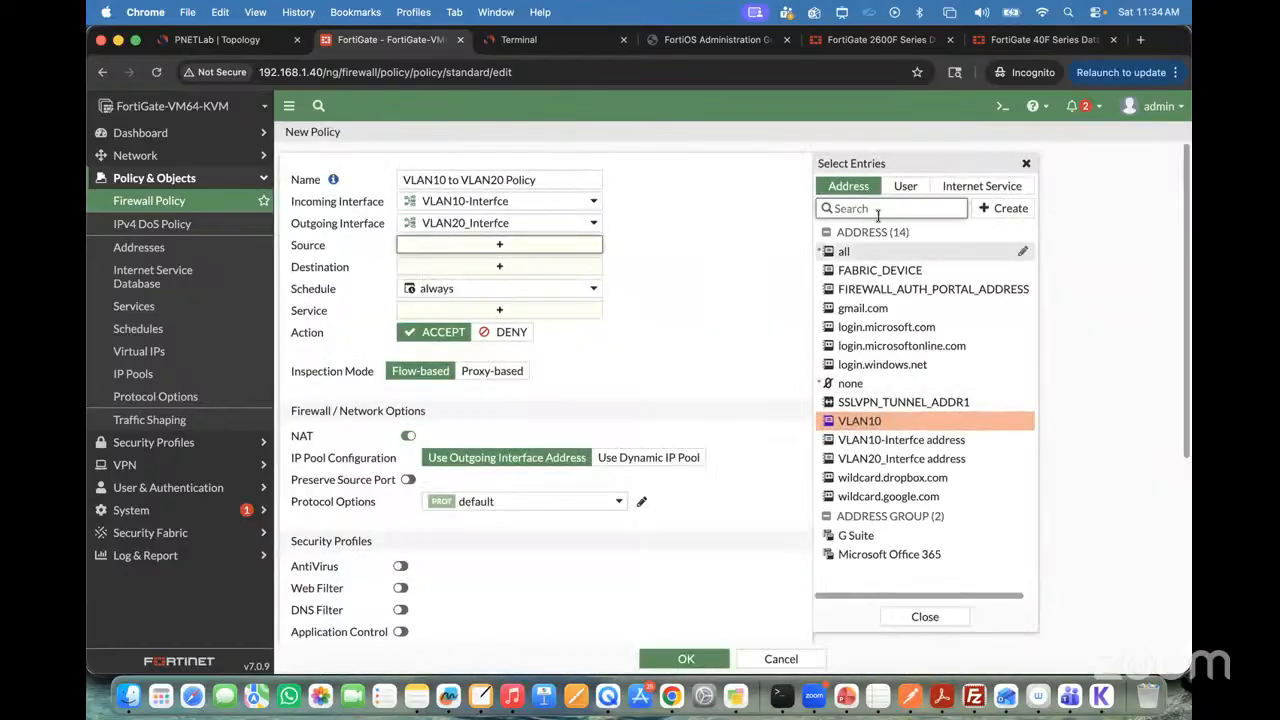
Step: Create a magenta subnet address object named VLAN20 with IP/Netmask 20.20.20.0/24
{"action": "left_click", "coordinate": [1003, 209]}
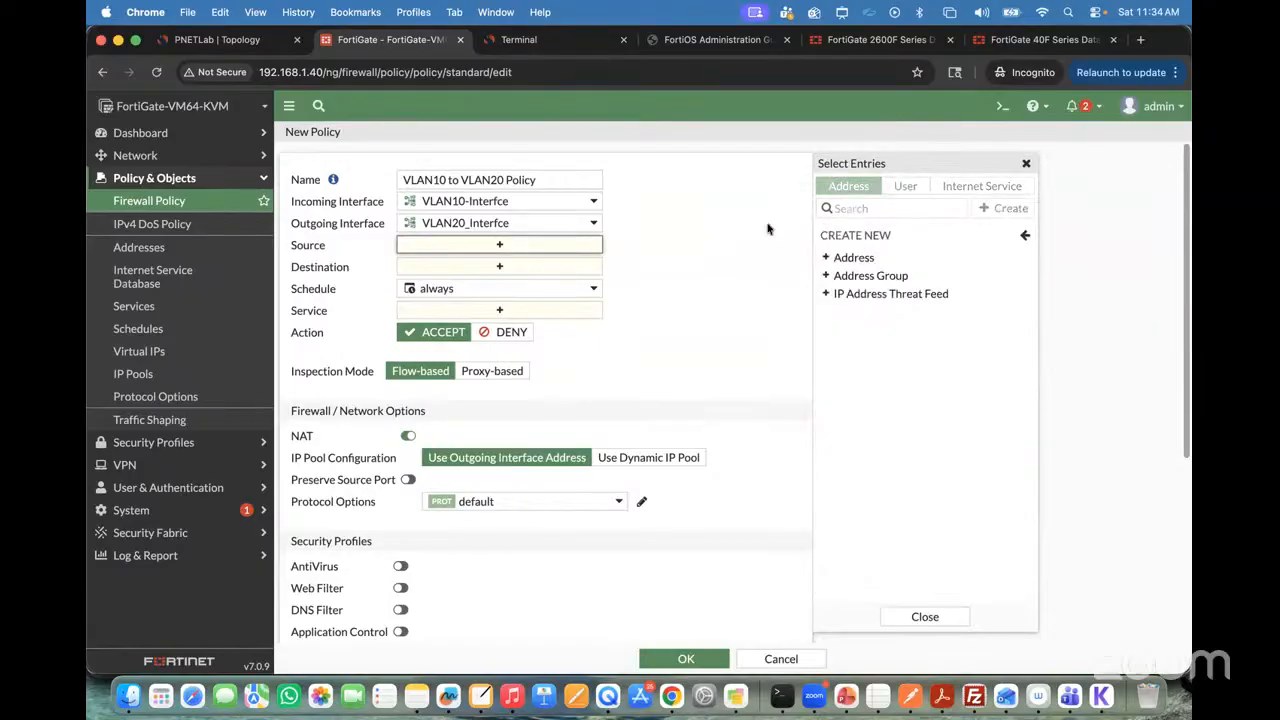
{"action": "left_click", "coordinate": [856, 255]}
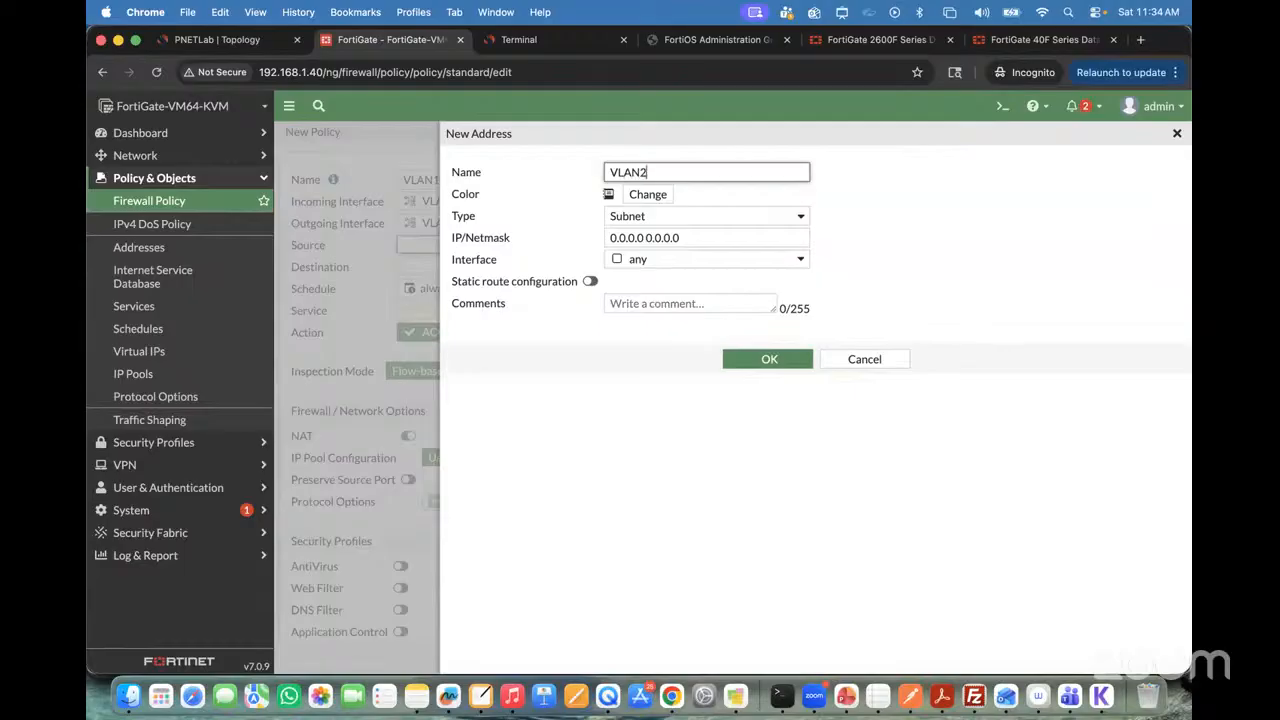
{"action": "left_click", "coordinate": [633, 196]}
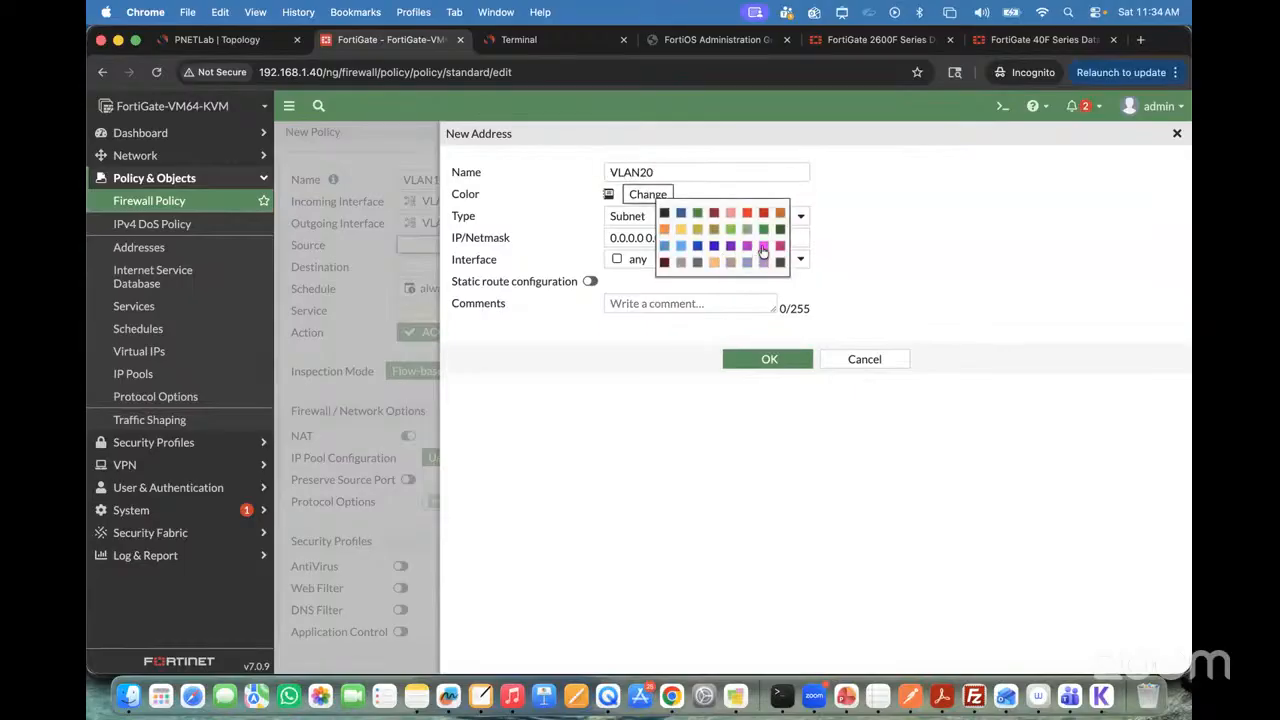
{"action": "left_click", "coordinate": [762, 247]}
{"action": "left_click", "coordinate": [689, 237]}
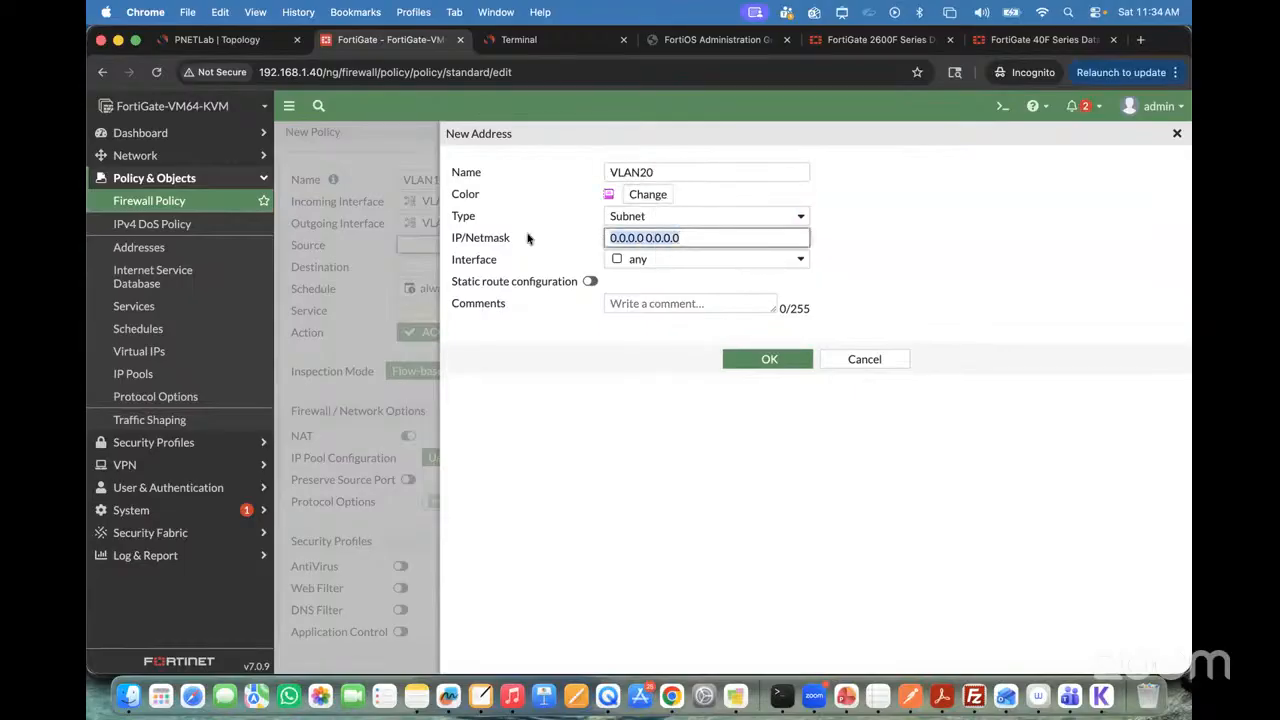
{"action": "type", "text": "20.20.20.0/24"}
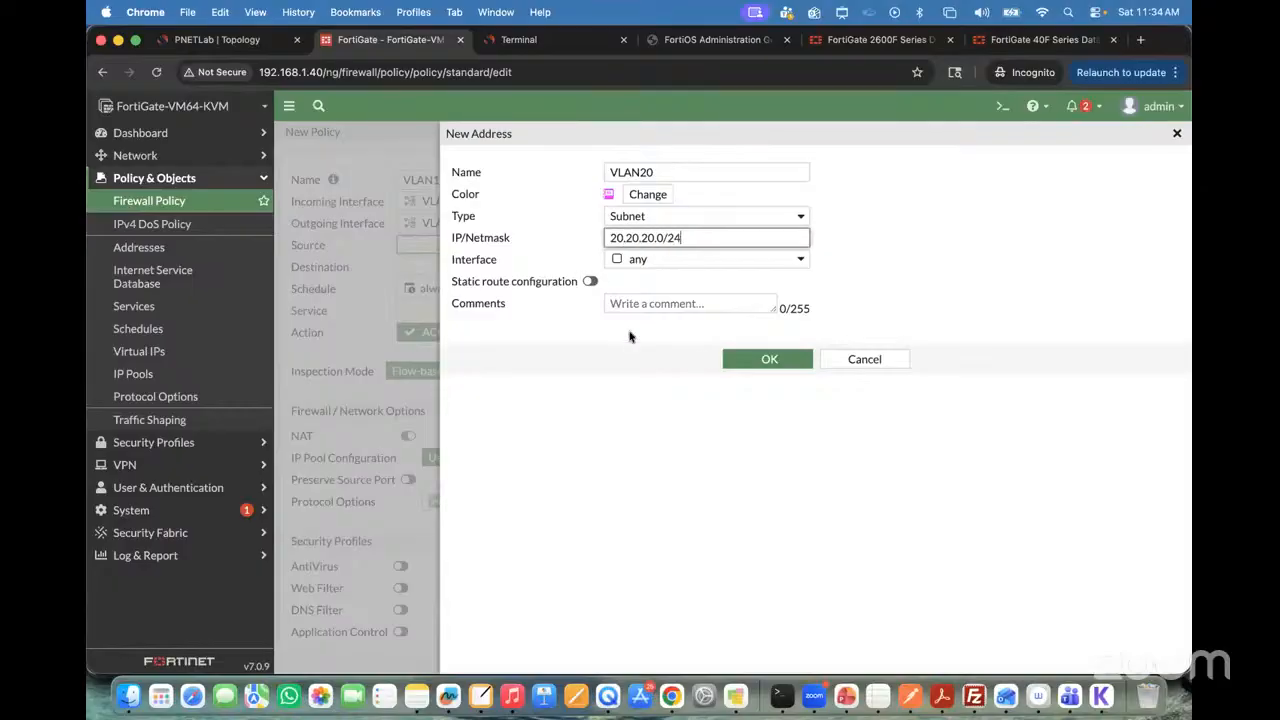
{"action": "left_click", "coordinate": [751, 366]}
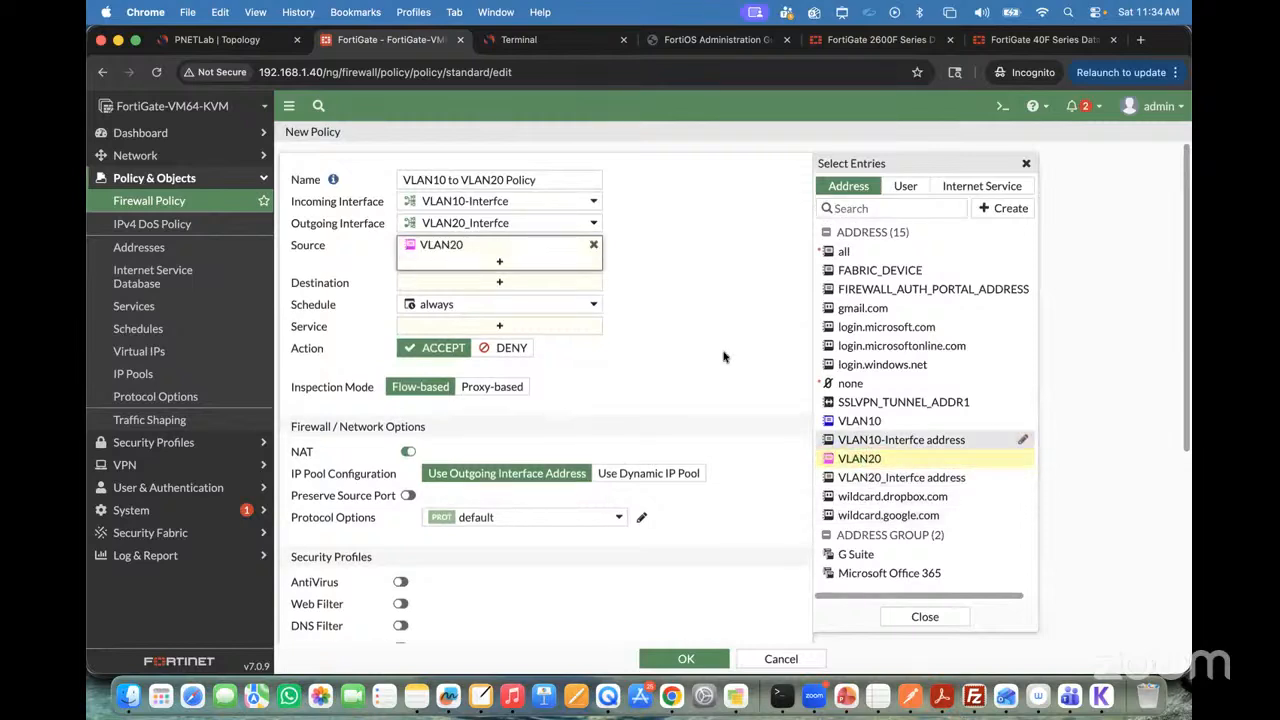
Step: Set the policy's source to VLAN10 instead of VLAN20, its destination to VLAN20 and its service to ALL
{"action": "left_click", "coordinate": [593, 245]}
{"action": "left_click", "coordinate": [860, 425]}
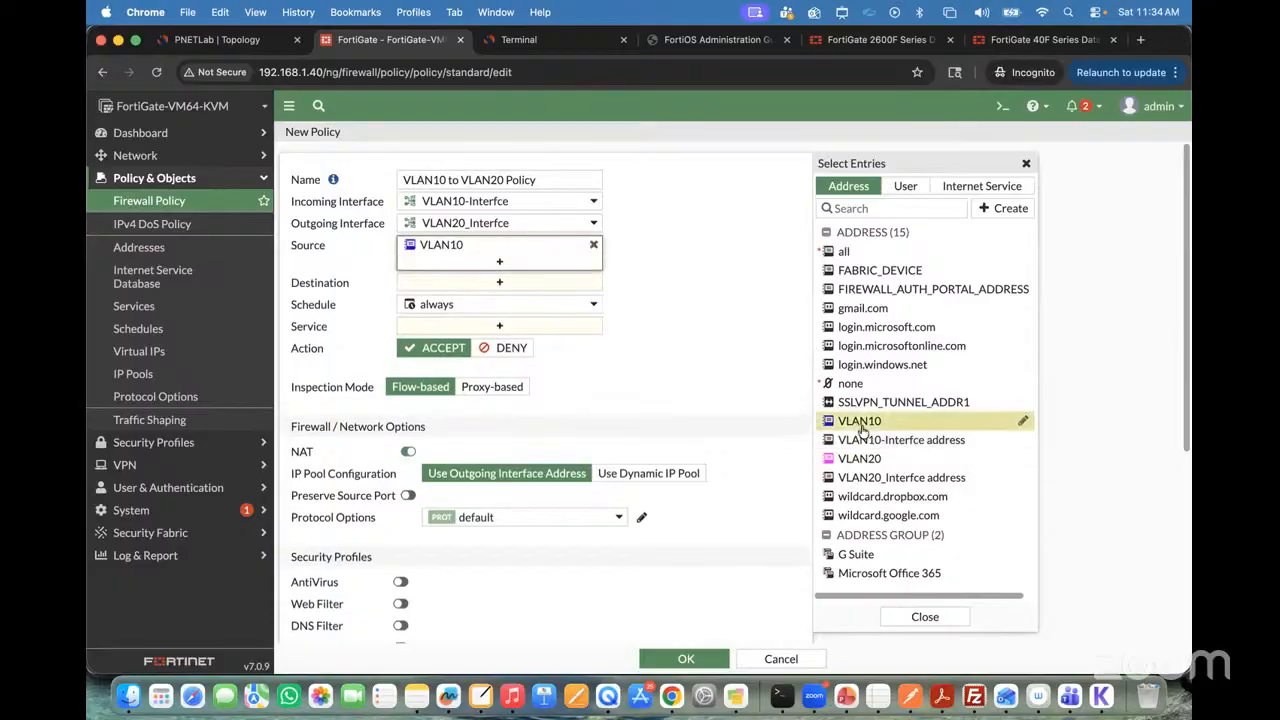
{"action": "left_click", "coordinate": [550, 282]}
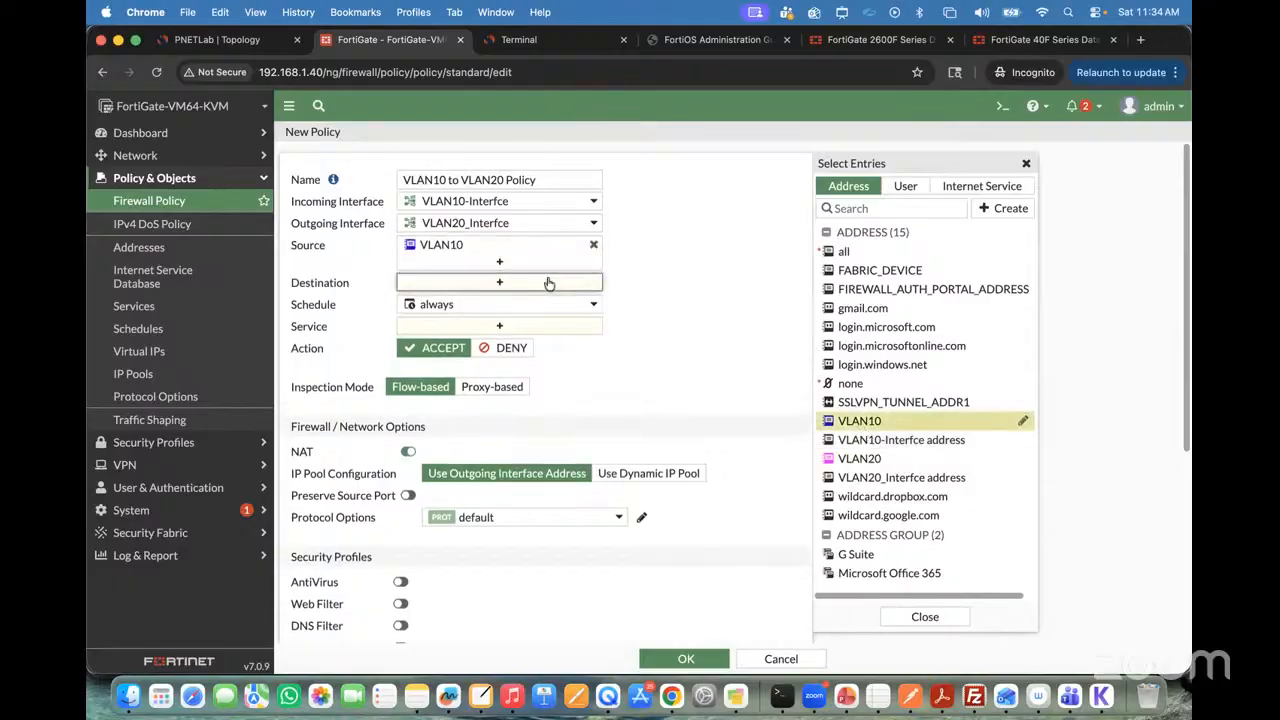
{"action": "left_click", "coordinate": [870, 458]}
{"action": "left_click", "coordinate": [690, 372]}
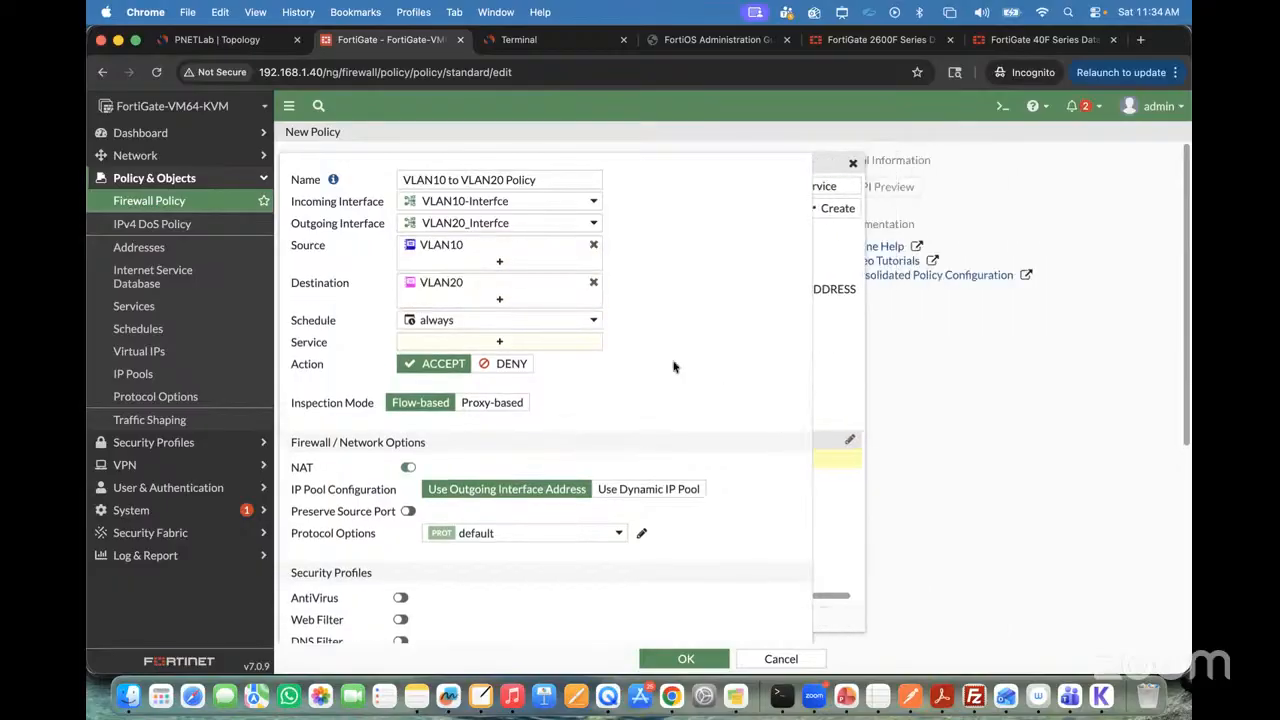
{"action": "left_click", "coordinate": [507, 346]}
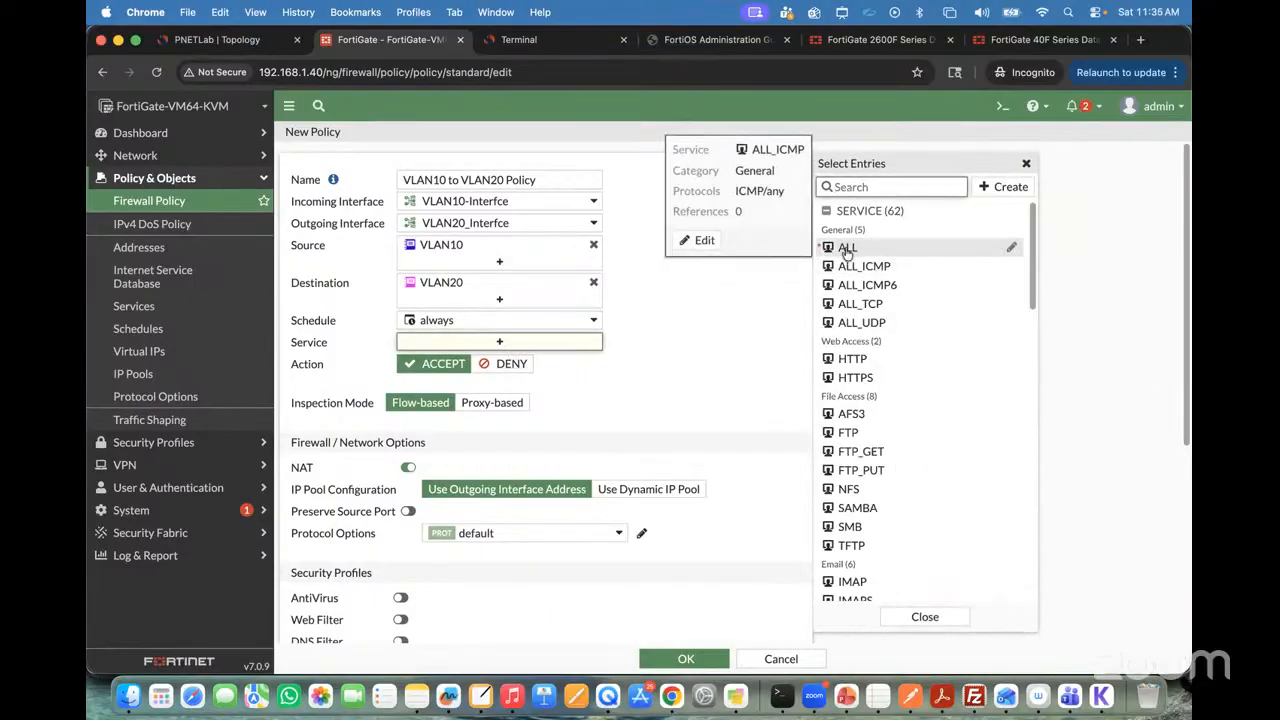
{"action": "left_click", "coordinate": [847, 248]}
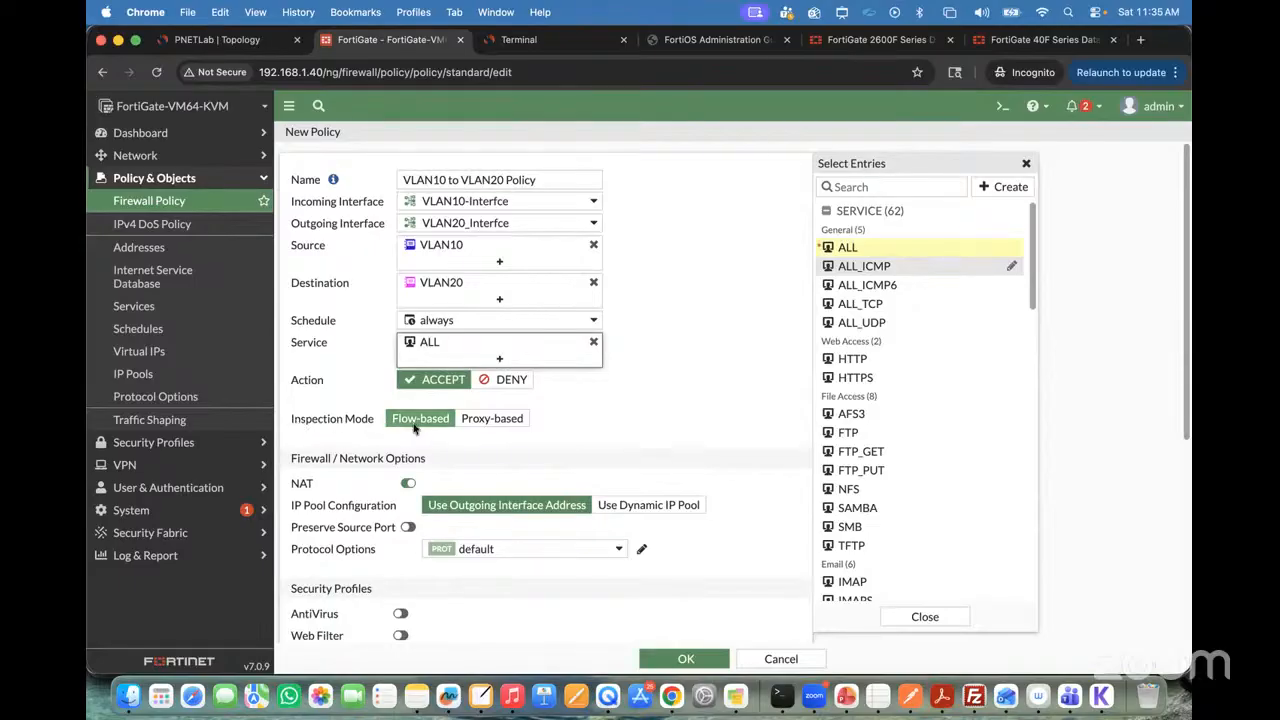
Step: Disable NAT, set allowed-traffic logging to All Sessions, and save the VLAN10 to VLAN20 policy
{"action": "scroll", "coordinate": [414, 428], "scroll_direction": "down", "scroll_amount": 1}
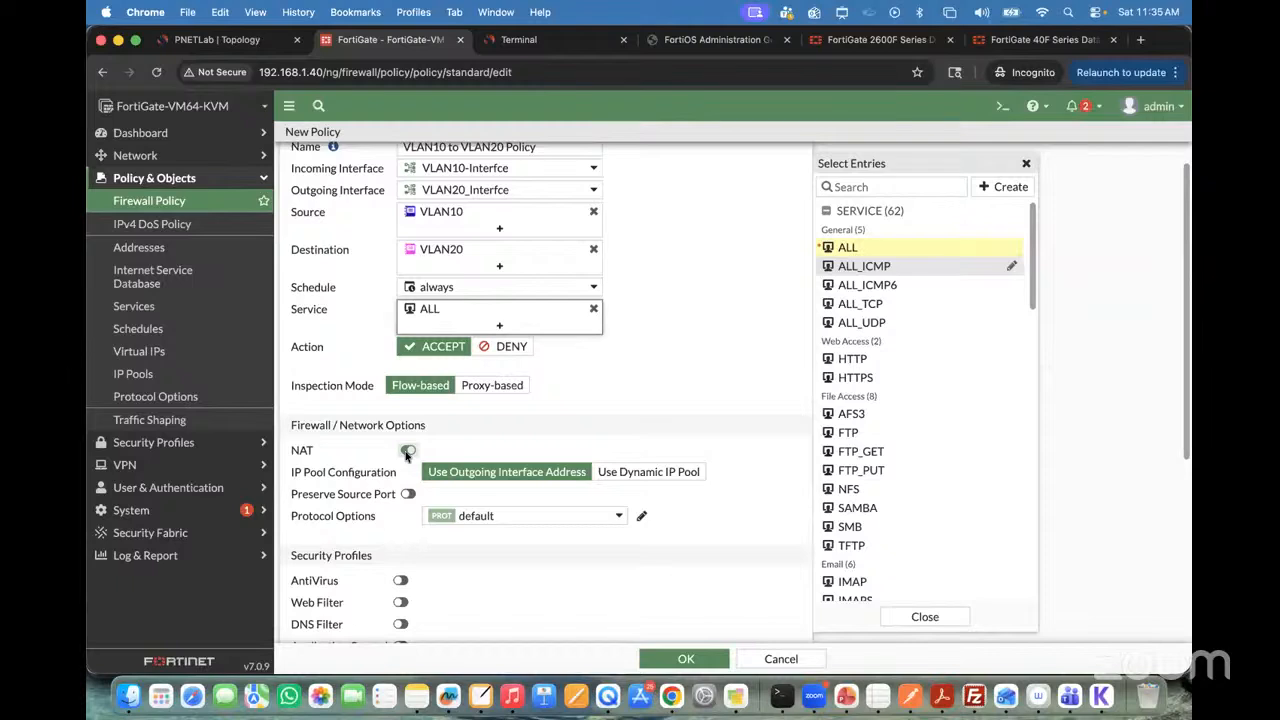
{"action": "left_click", "coordinate": [407, 452]}
{"action": "scroll", "coordinate": [658, 385], "scroll_direction": "down", "scroll_amount": 5}
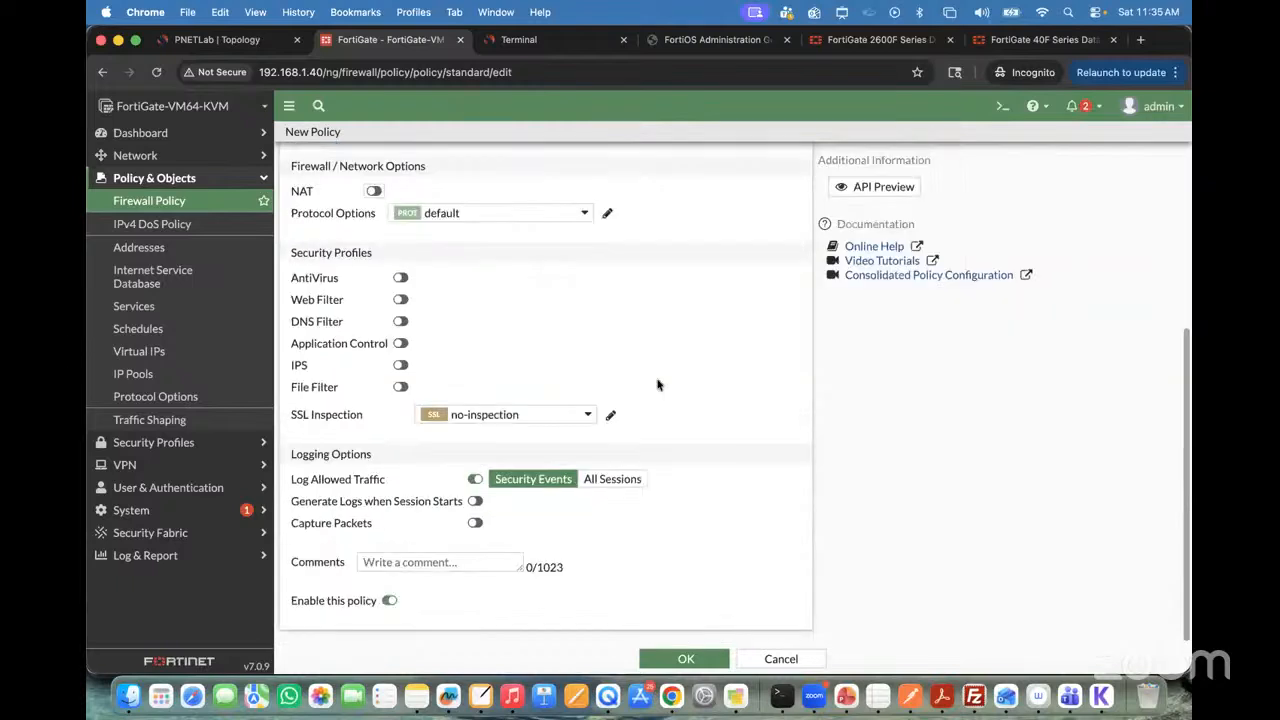
{"action": "left_click", "coordinate": [684, 660]}
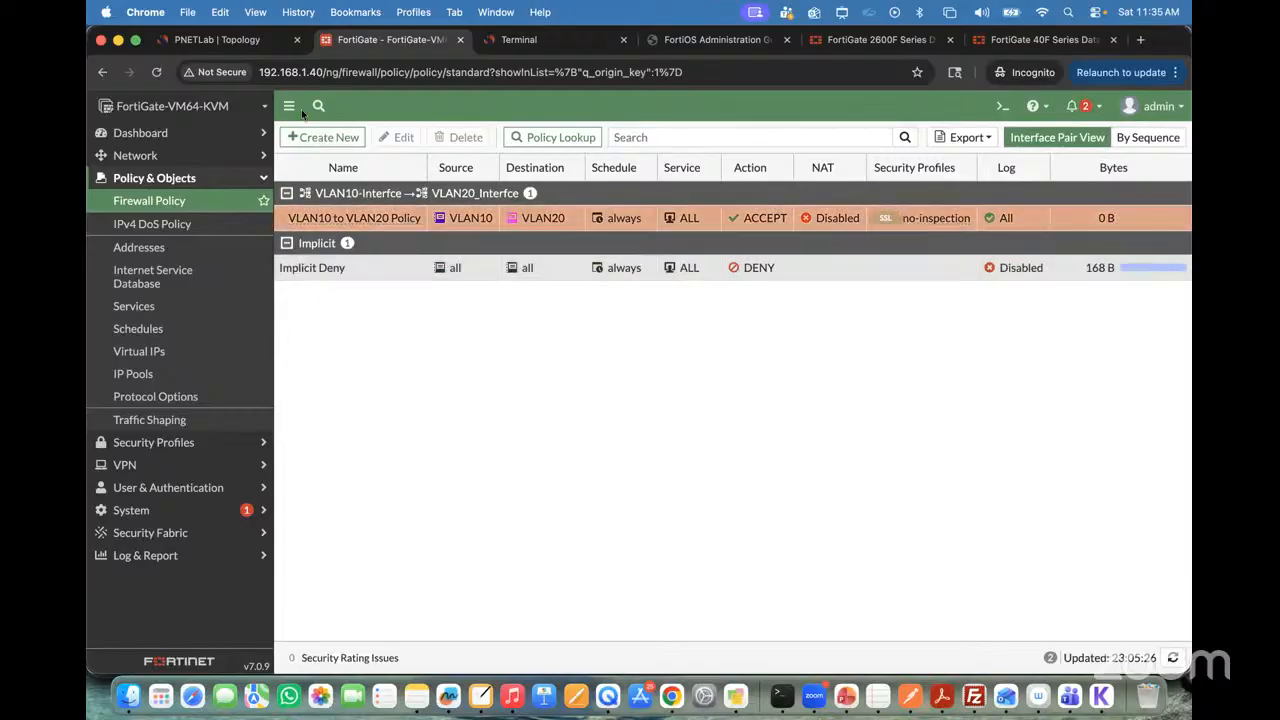
Step: After checking the PNETLab topology, make a reverse clone of the VLAN10 to VLAN20 policy in FortiGate
{"action": "left_click", "coordinate": [233, 42]}
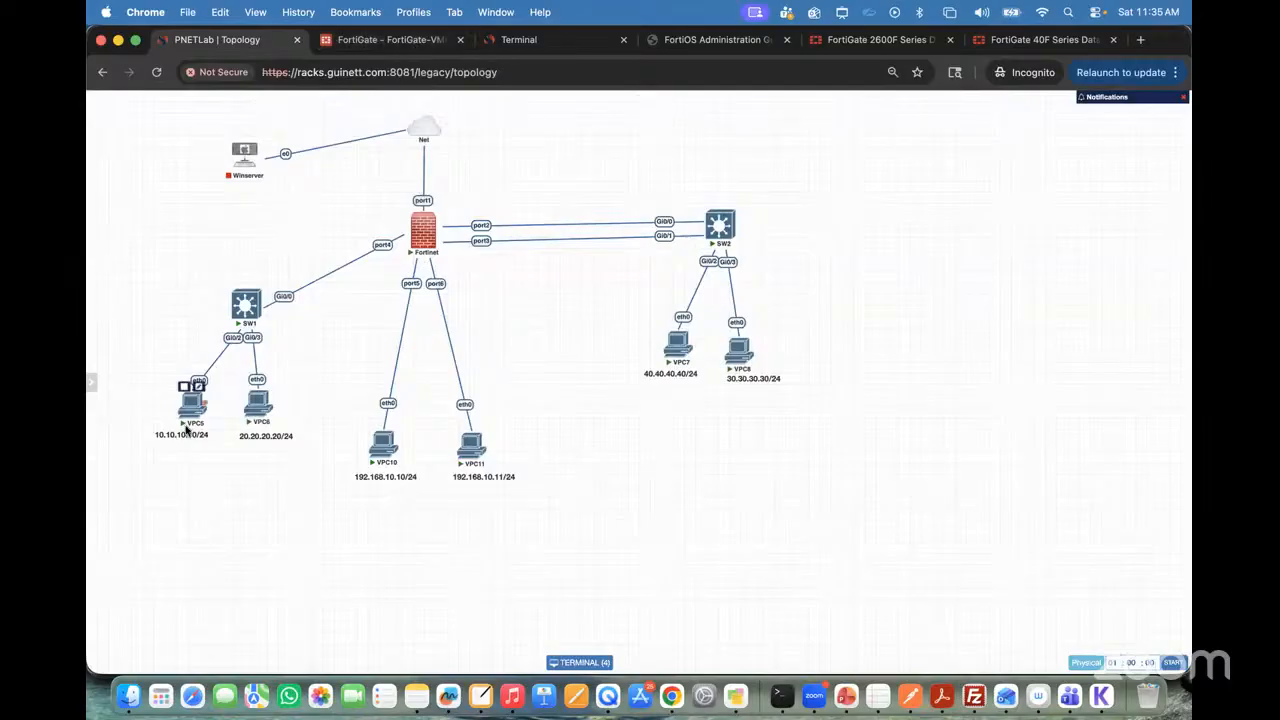
{"action": "left_click", "coordinate": [385, 40]}
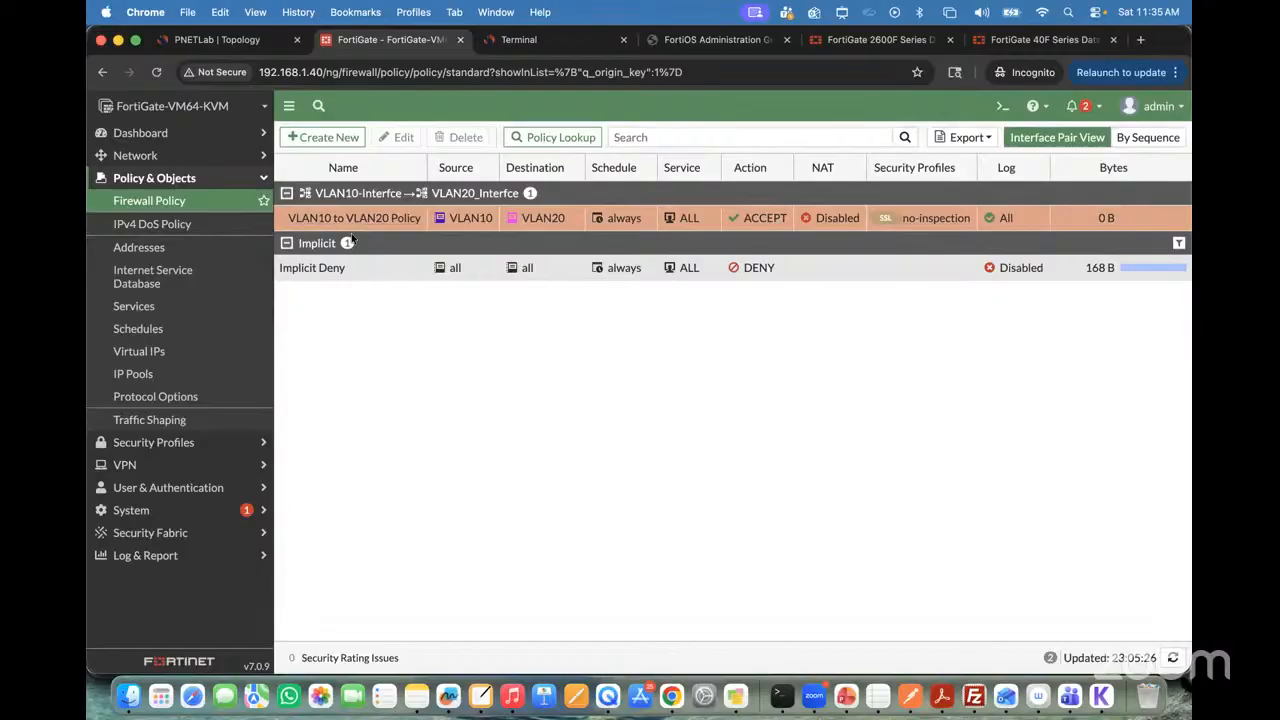
{"action": "right_click", "coordinate": [289, 221]}
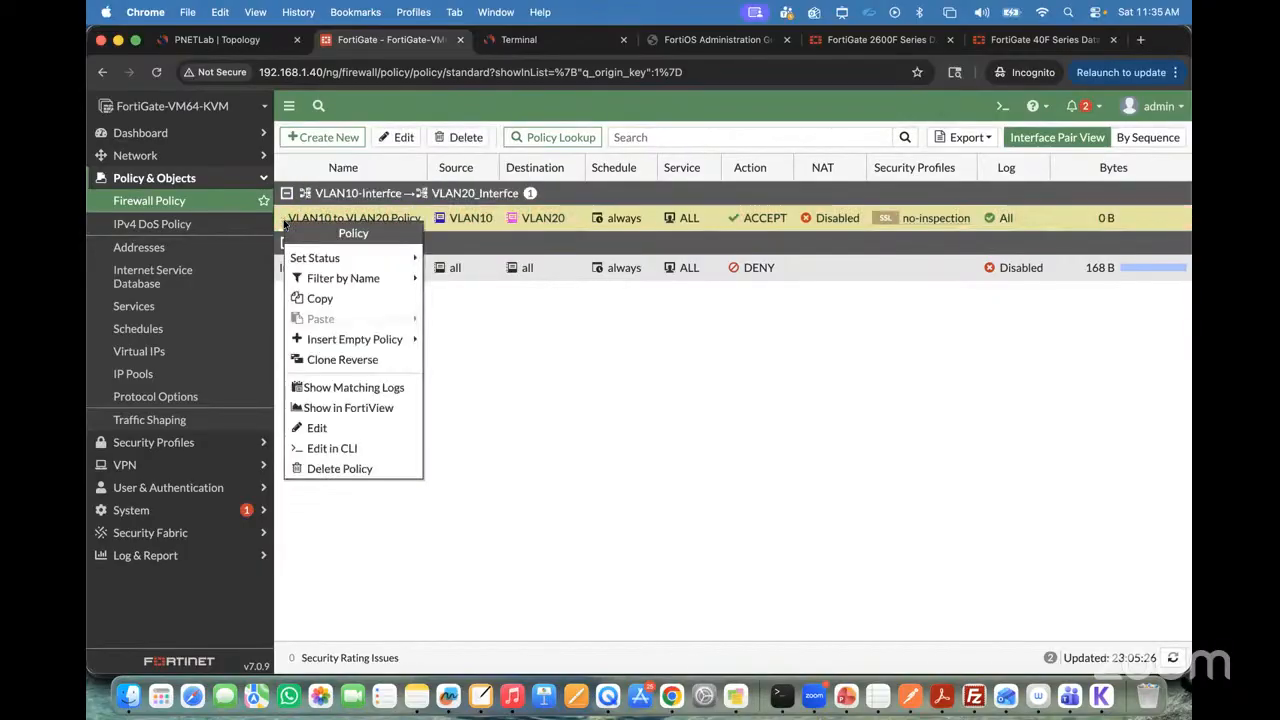
{"action": "left_click", "coordinate": [342, 360]}
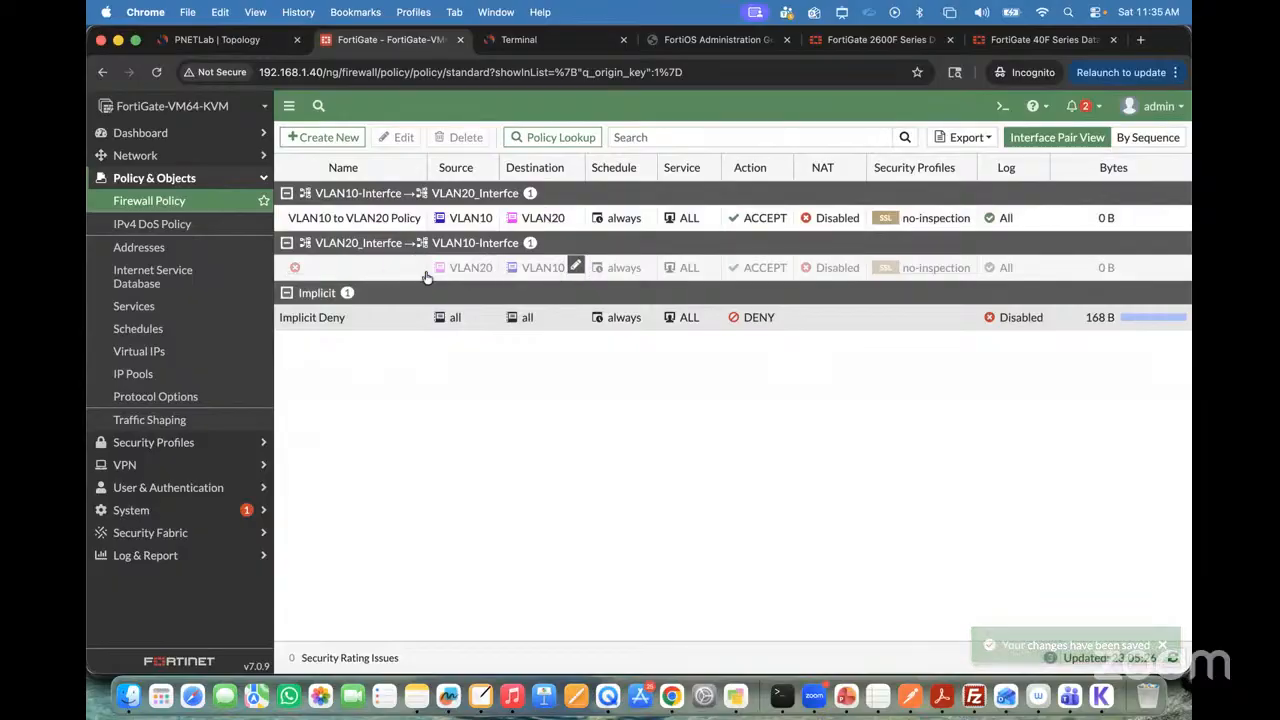
Step: Name the cloned reverse policy "VLAN20 to VLAN10 Policy", enable it and save it
{"action": "double_click", "coordinate": [367, 268]}
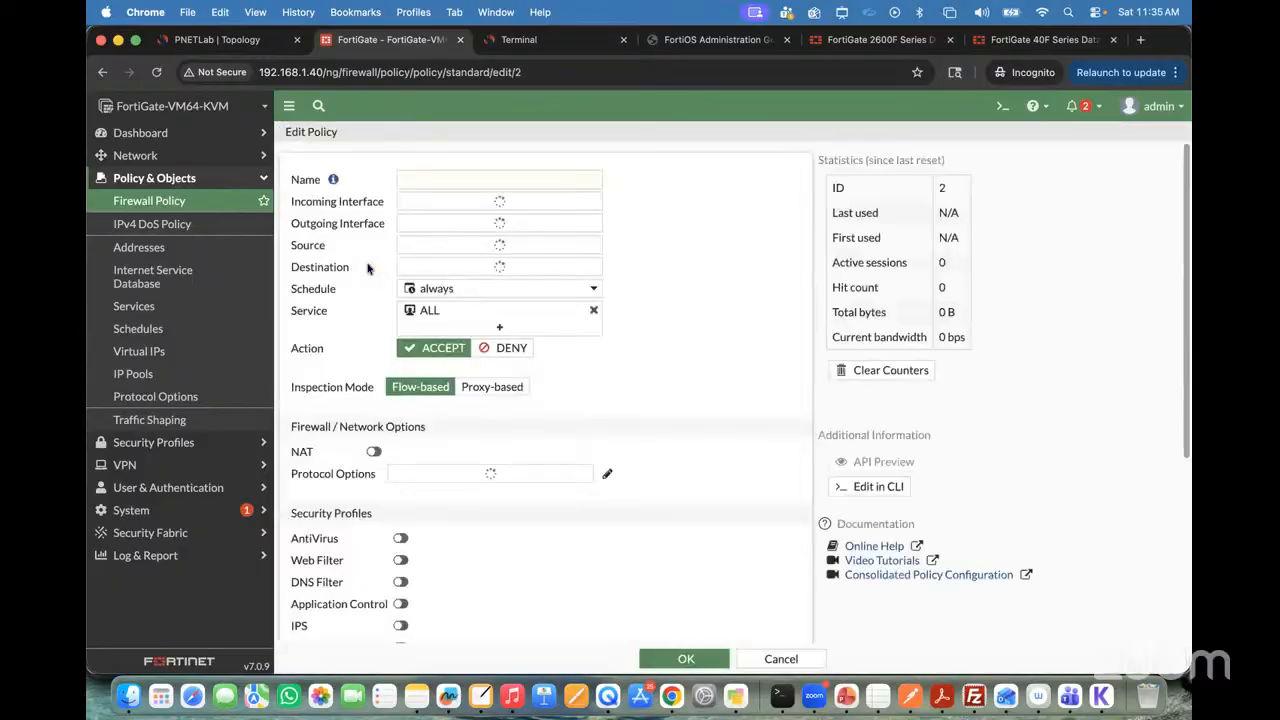
{"action": "type", "text": "VLAN20 to VLAN10 Policy"}
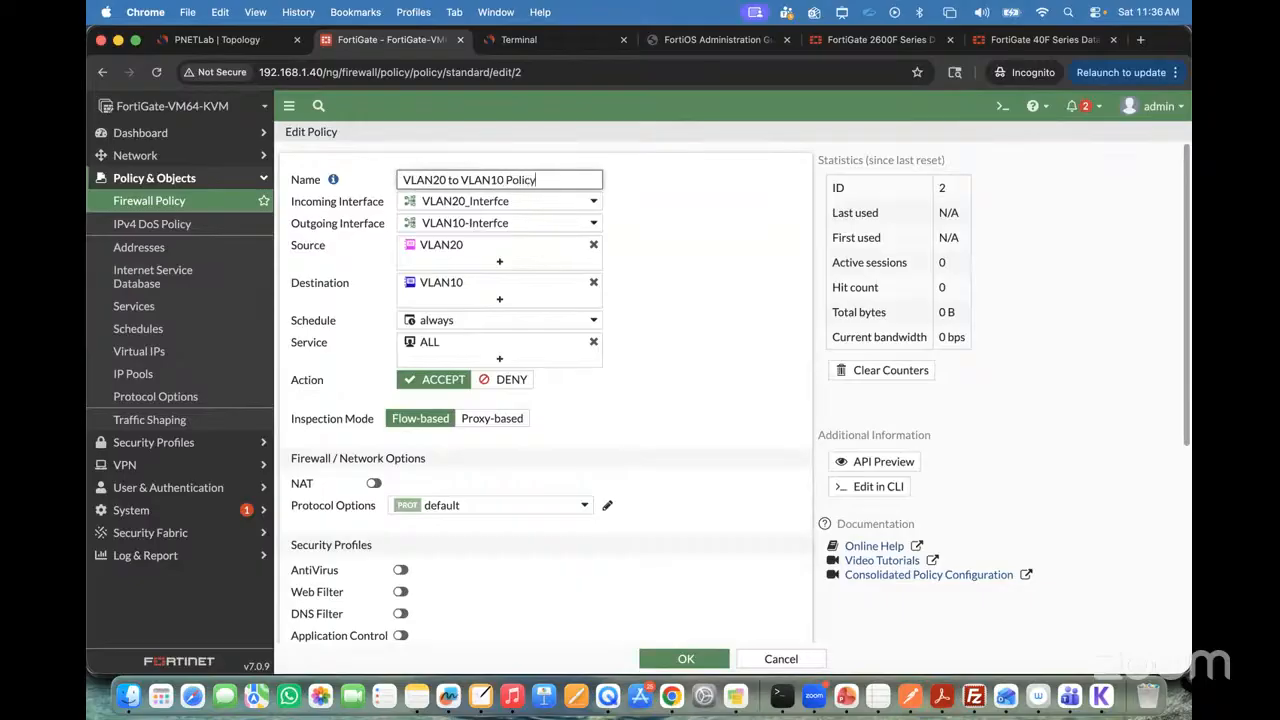
{"action": "key", "text": "super+a"}
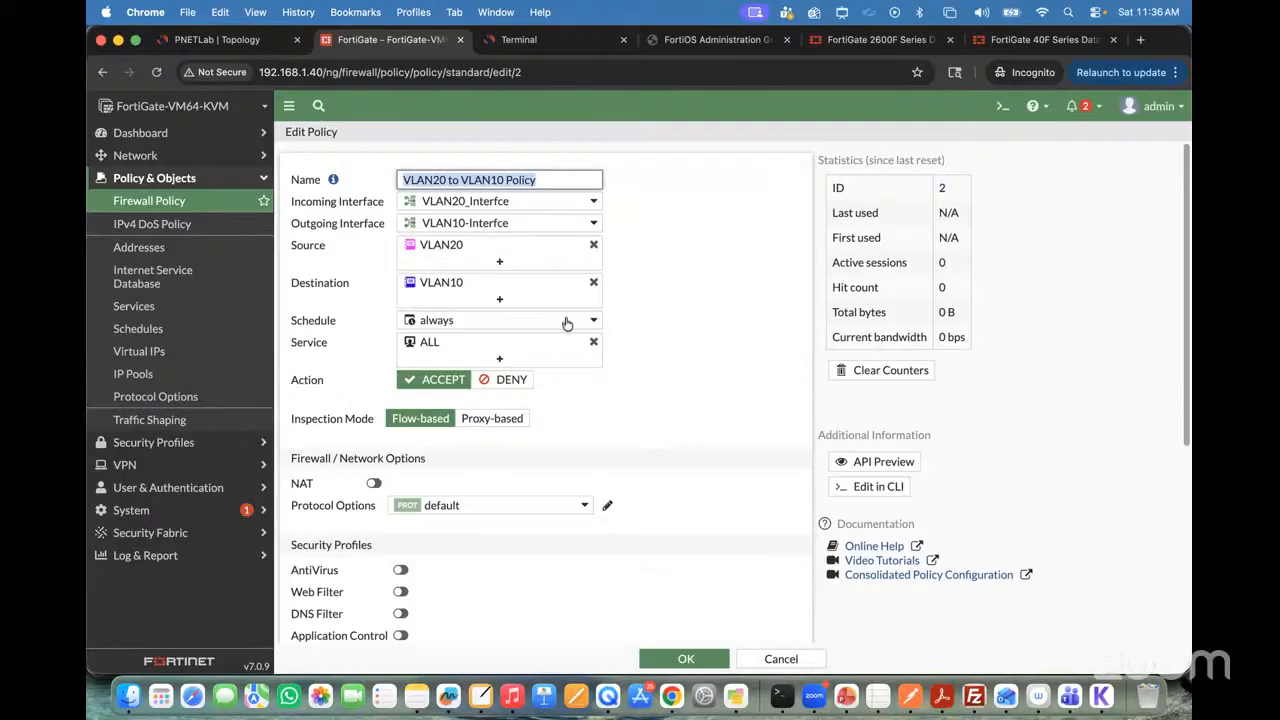
{"action": "scroll", "coordinate": [563, 377], "scroll_direction": "down", "scroll_amount": 4}
{"action": "scroll", "coordinate": [563, 377], "scroll_direction": "down", "scroll_amount": 3}
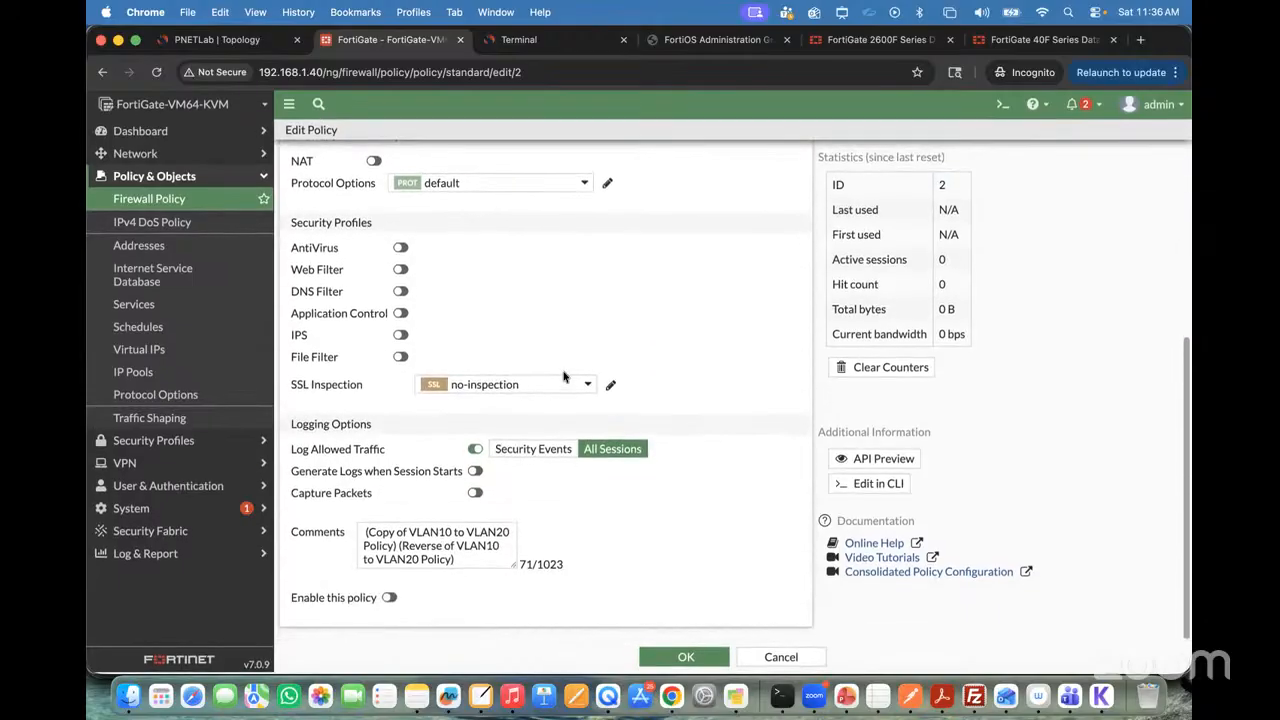
{"action": "left_click", "coordinate": [390, 603]}
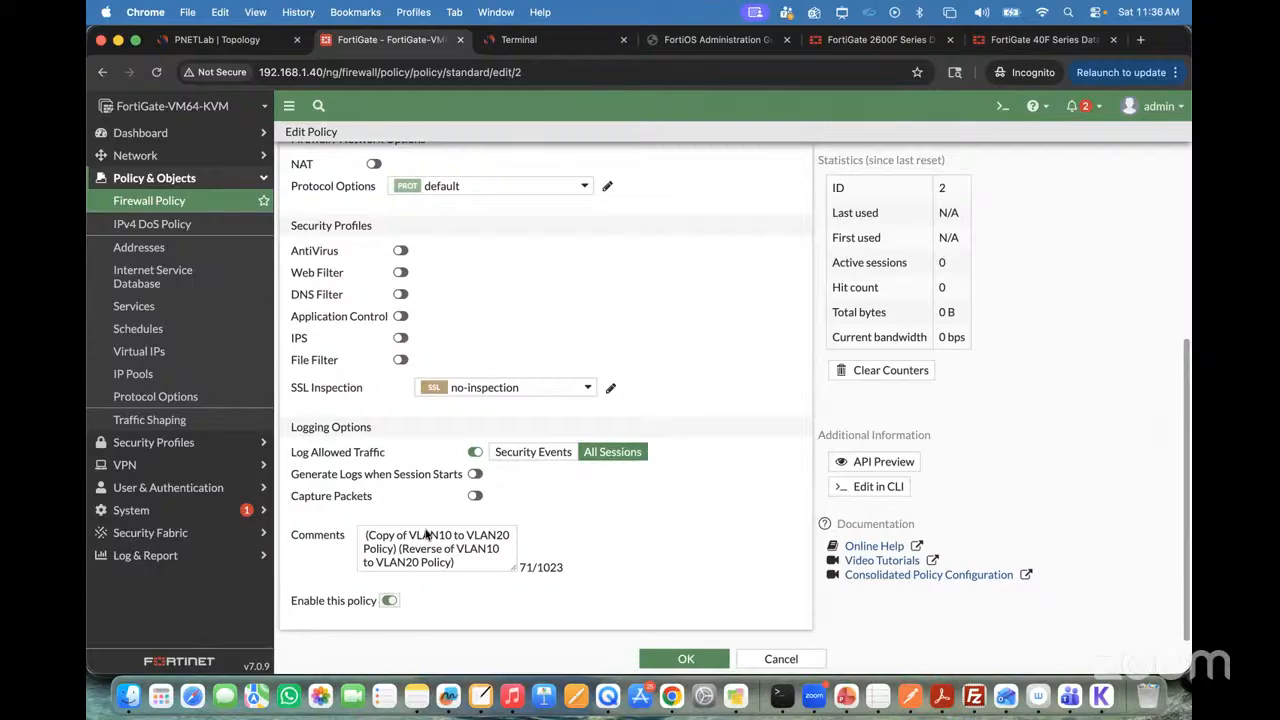
{"action": "scroll", "coordinate": [428, 536], "scroll_direction": "up", "scroll_amount": 5}
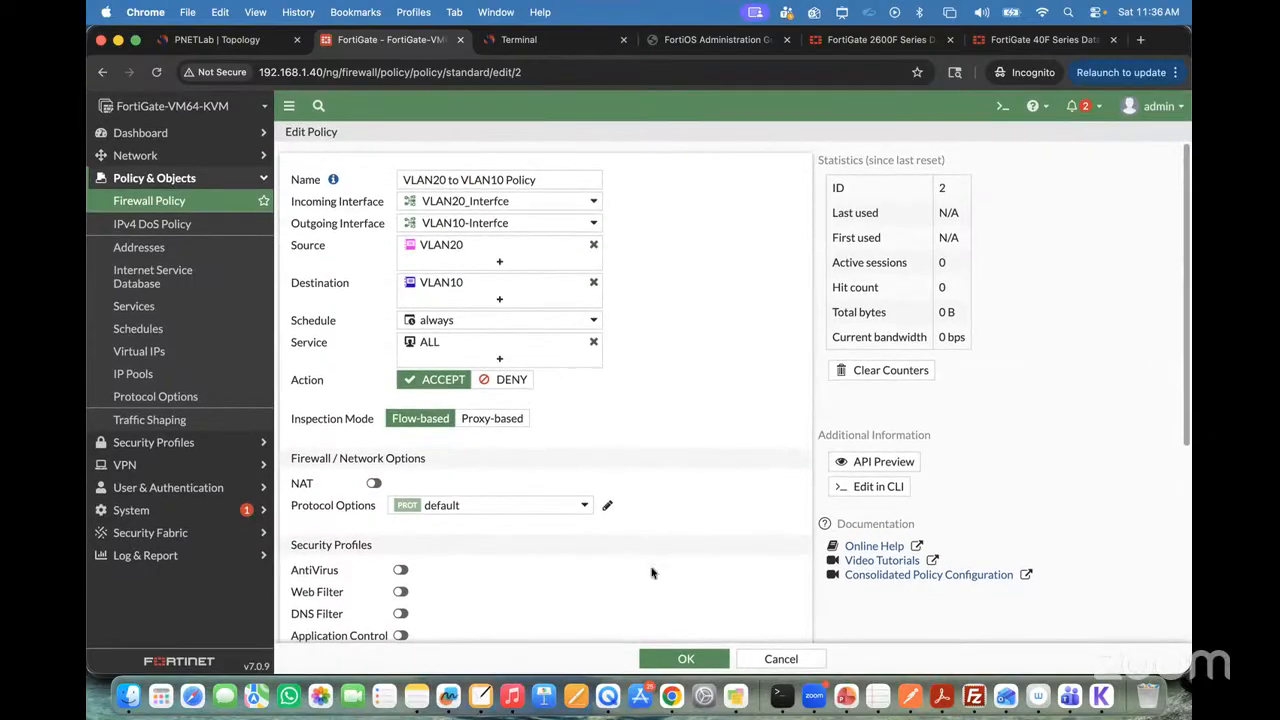
{"action": "left_click", "coordinate": [686, 658]}
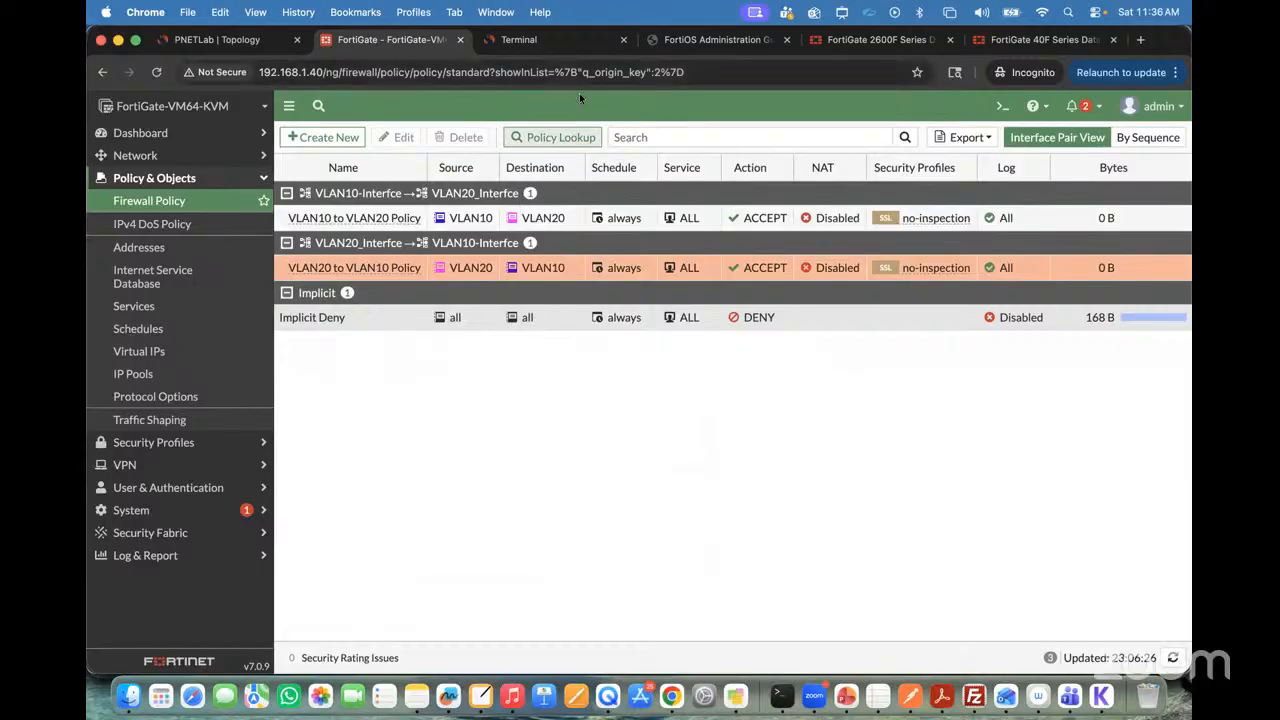
Step: Switch to the VPC6 terminal, ping 10.10.10.10 again and stop the ping after a few replies
{"action": "left_click", "coordinate": [528, 42]}
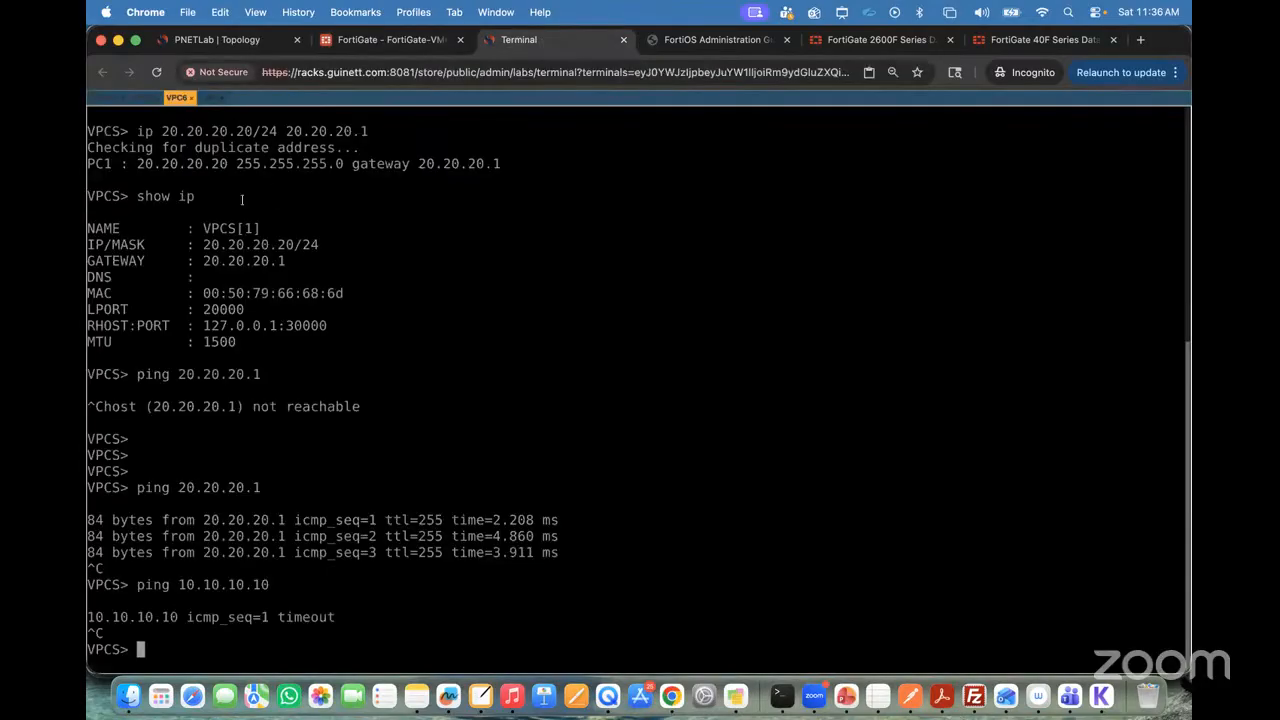
{"action": "key", "text": "Up"}
{"action": "key", "text": "Return"}
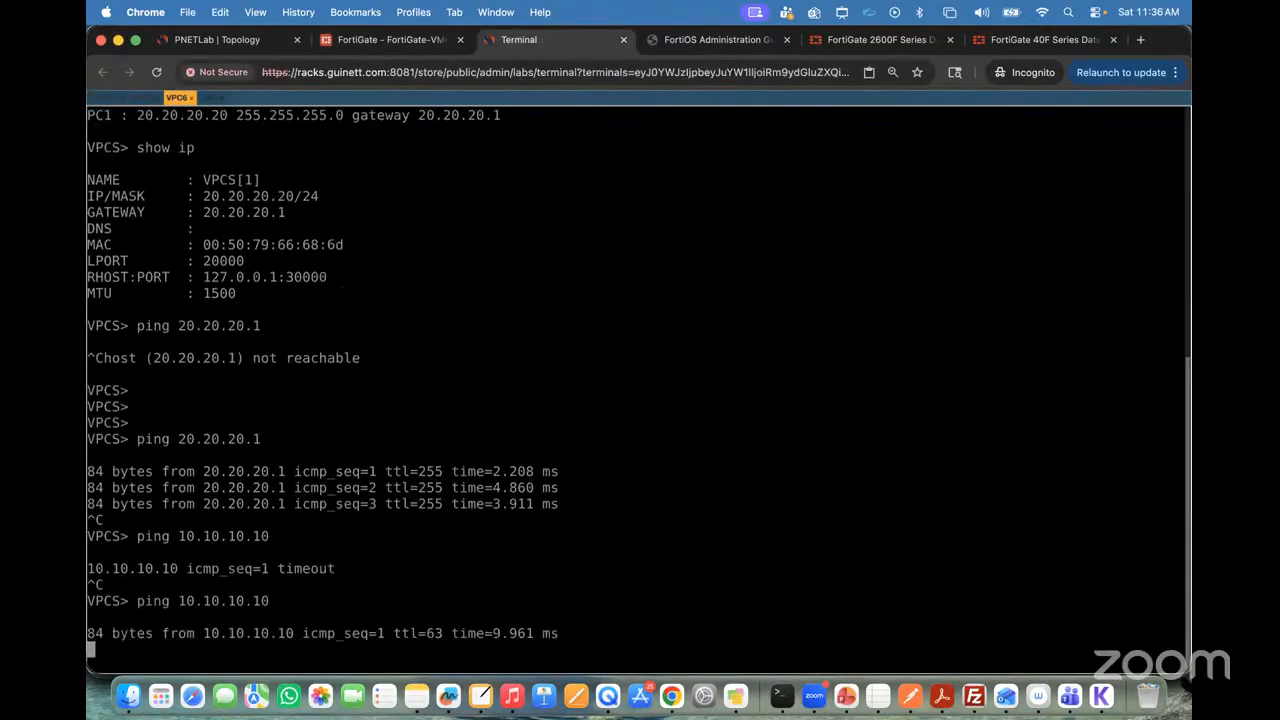
{"action": "key", "text": "ctrl+c"}
Step: Start a continuous ping from VPC6 with "ping 10.10.10.10 -t"
{"action": "key", "text": "Up"}
{"action": "type", "text": "-"}
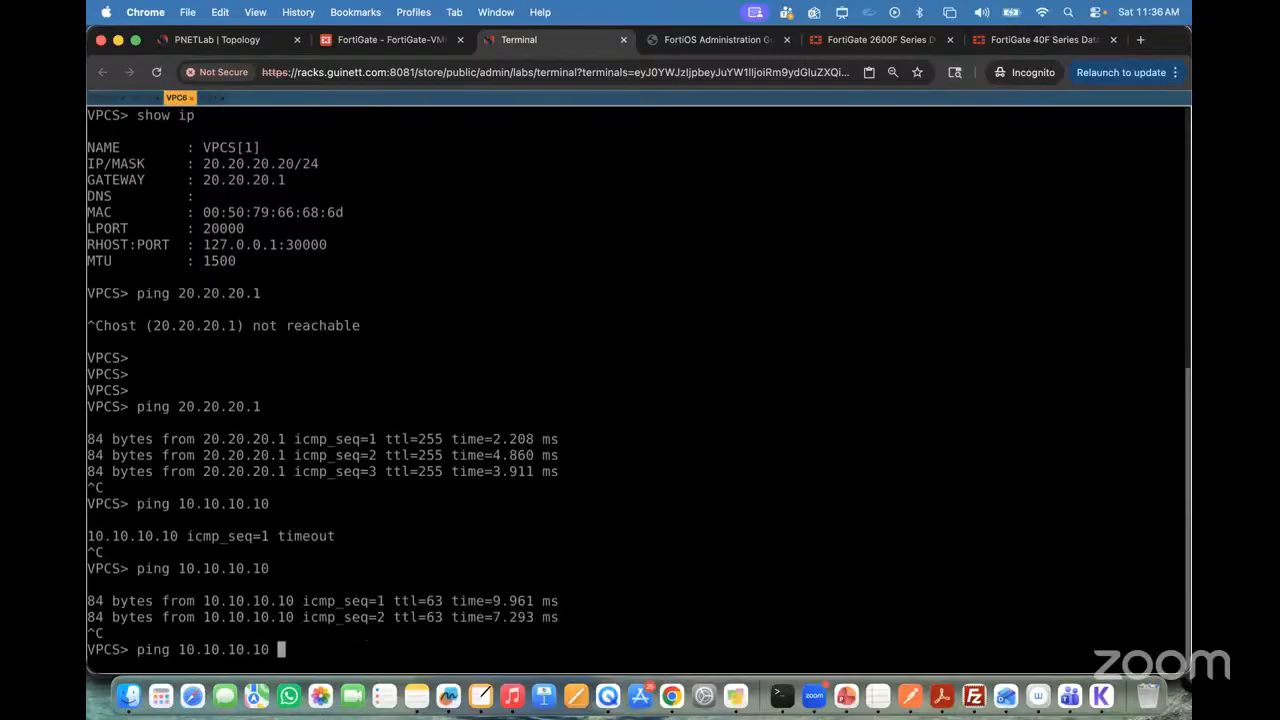
{"action": "type", "text": "t"}
{"action": "key", "text": "Return"}
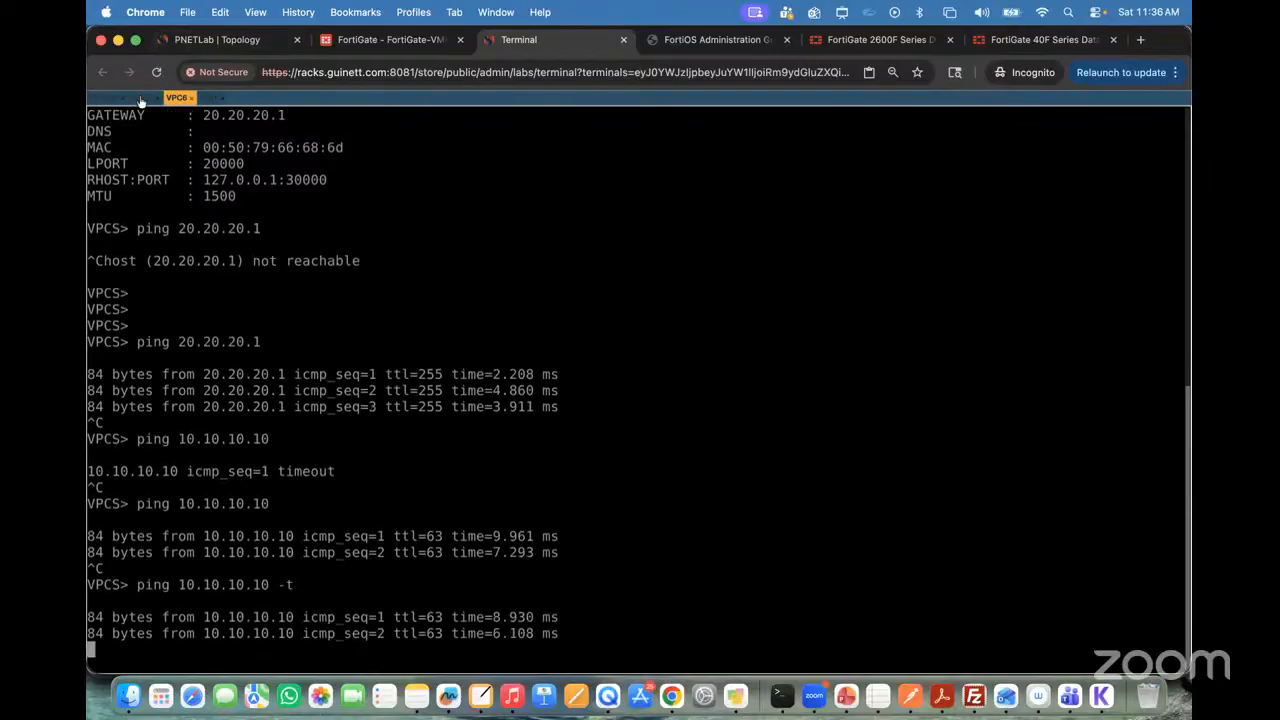
Step: Start a continuous ping from the VPC5 terminal with "ping 20.20.20.20 -t"
{"action": "left_click", "coordinate": [142, 97]}
{"action": "key", "text": "Up"}
{"action": "type", "text": "-t"}
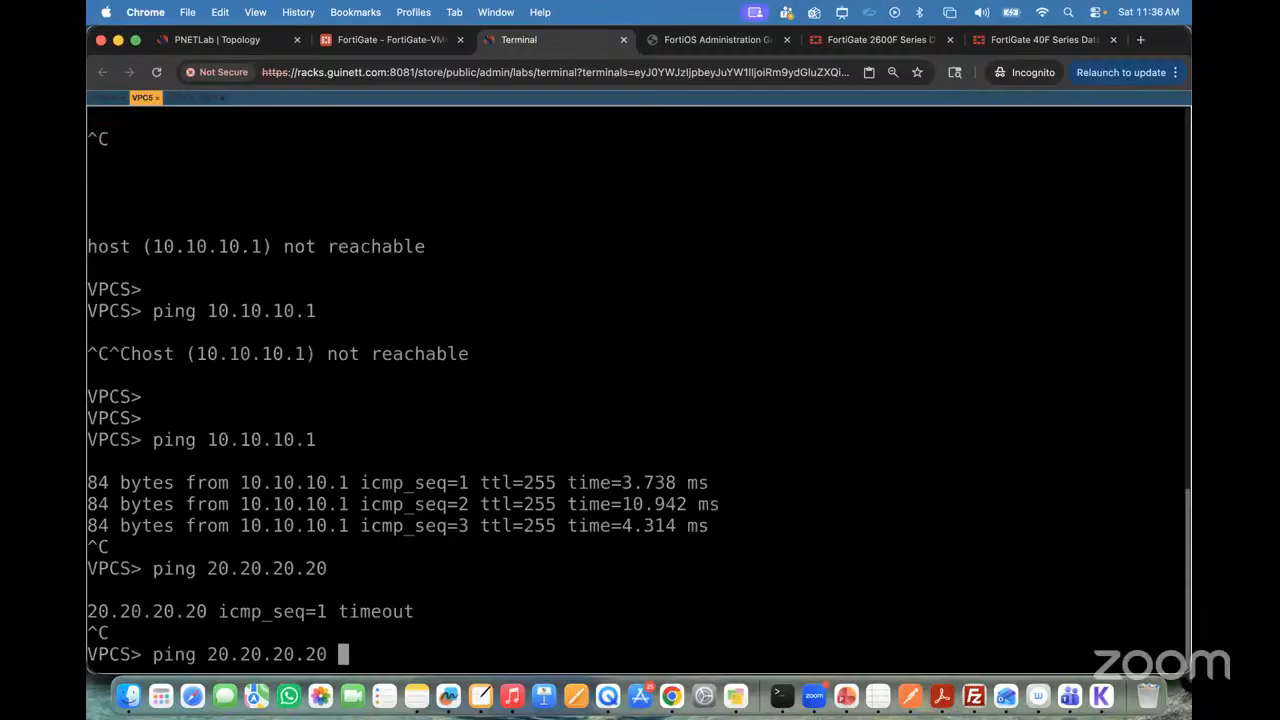
{"action": "key", "text": "Return"}
Step: Trace the traffic path between VPC5 and VPC6 through SW1 and the Fortinet firewall on the PNETLab topology in red, and clear the annotation
{"action": "left_click", "coordinate": [217, 39]}
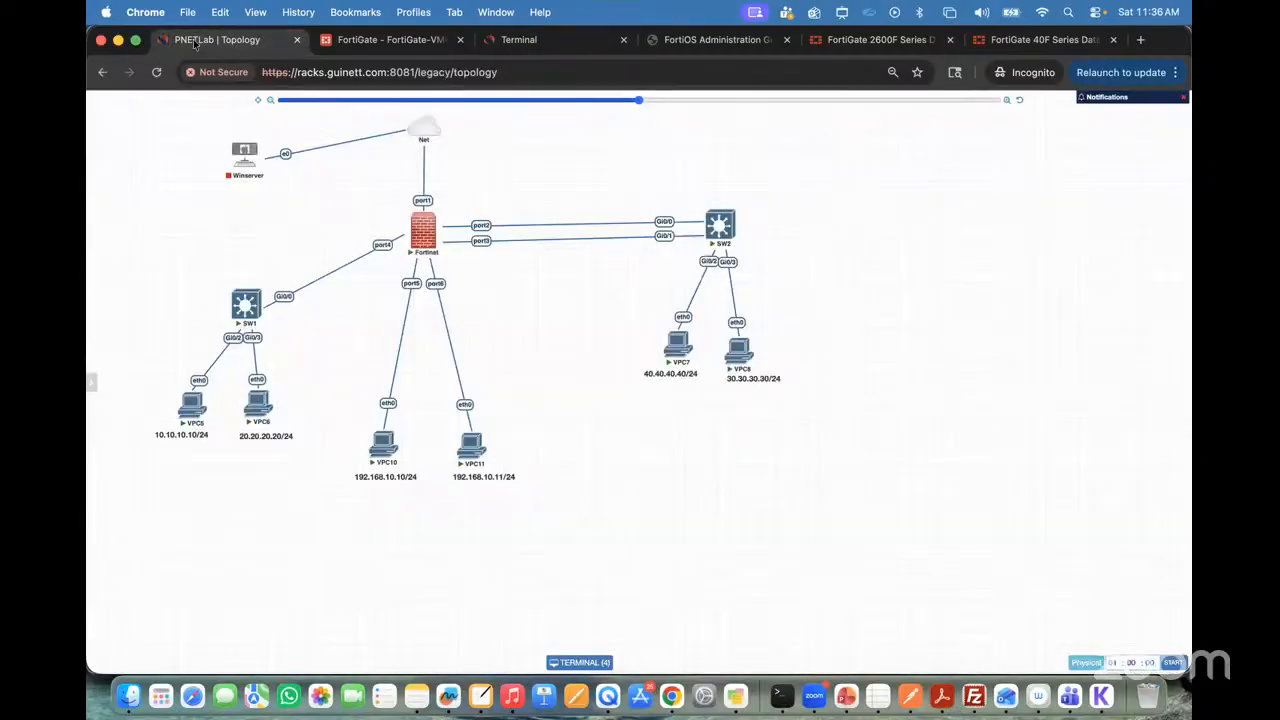
{"action": "key", "text": "ctrl+a"}
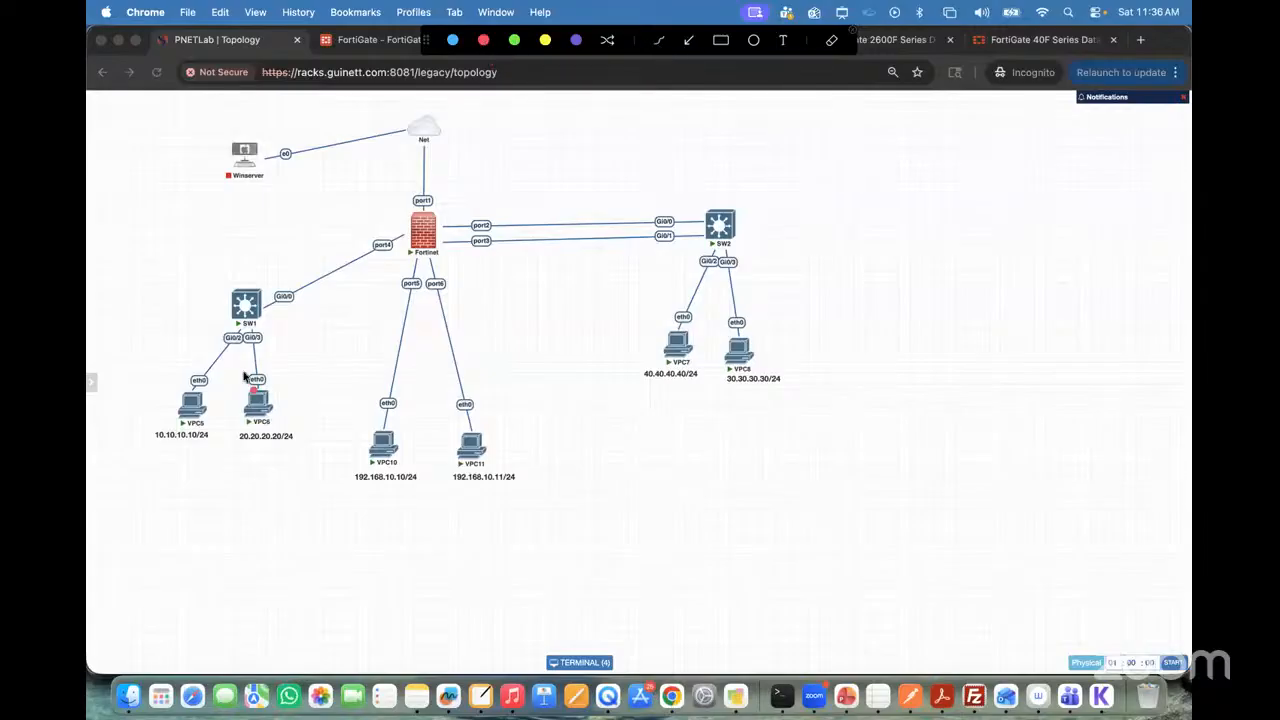
{"action": "mouse_move", "coordinate": [189, 408]}
{"action": "left_mouse_down"}
{"action": "mouse_move", "coordinate": [246, 318]}
{"action": "mouse_move", "coordinate": [330, 262]}
{"action": "mouse_move", "coordinate": [445, 232]}
{"action": "mouse_move", "coordinate": [262, 418]}
{"action": "mouse_move", "coordinate": [273, 422]}
{"action": "mouse_move", "coordinate": [326, 314]}
{"action": "mouse_move", "coordinate": [440, 232]}
{"action": "left_mouse_up"}
{"action": "left_click_drag", "start_coordinate": [348, 231], "coordinate": [178, 408]}
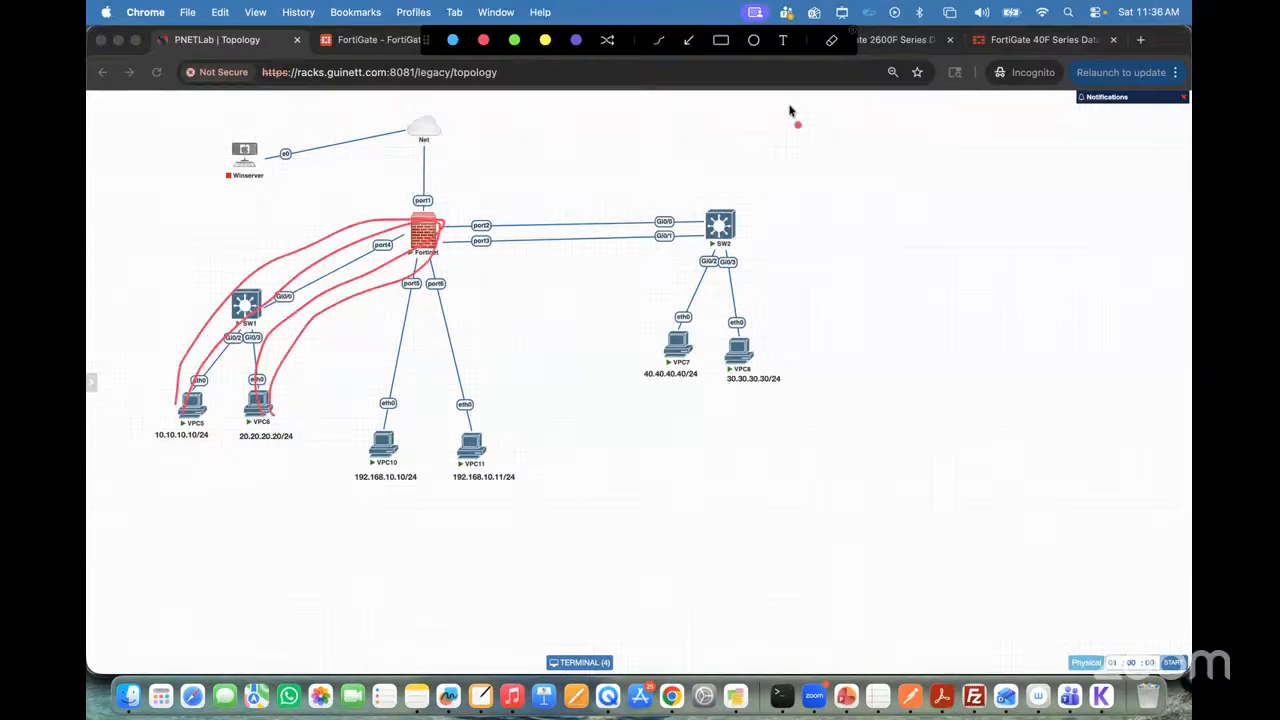
{"action": "left_click", "coordinate": [853, 30]}
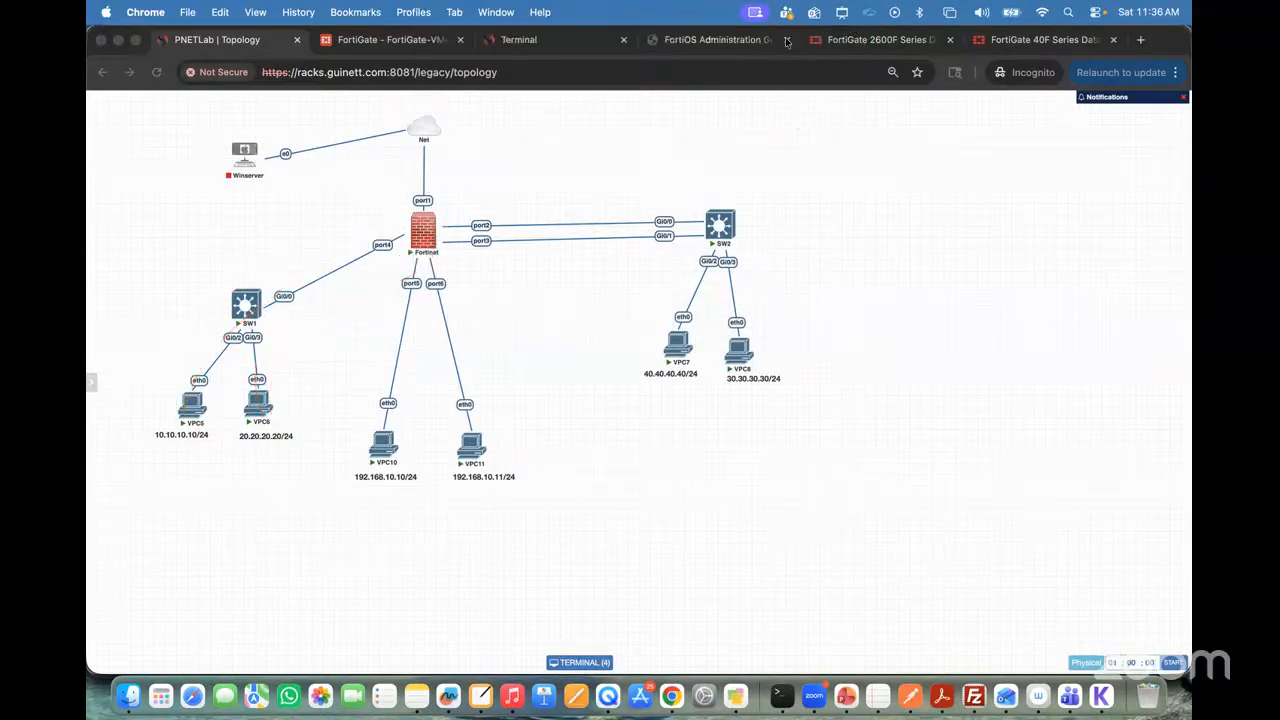
Step: Reload the FortiGate firewall policy list to check the policies' byte counters, and refresh the Forward Traffic log
{"action": "left_click", "coordinate": [380, 40]}
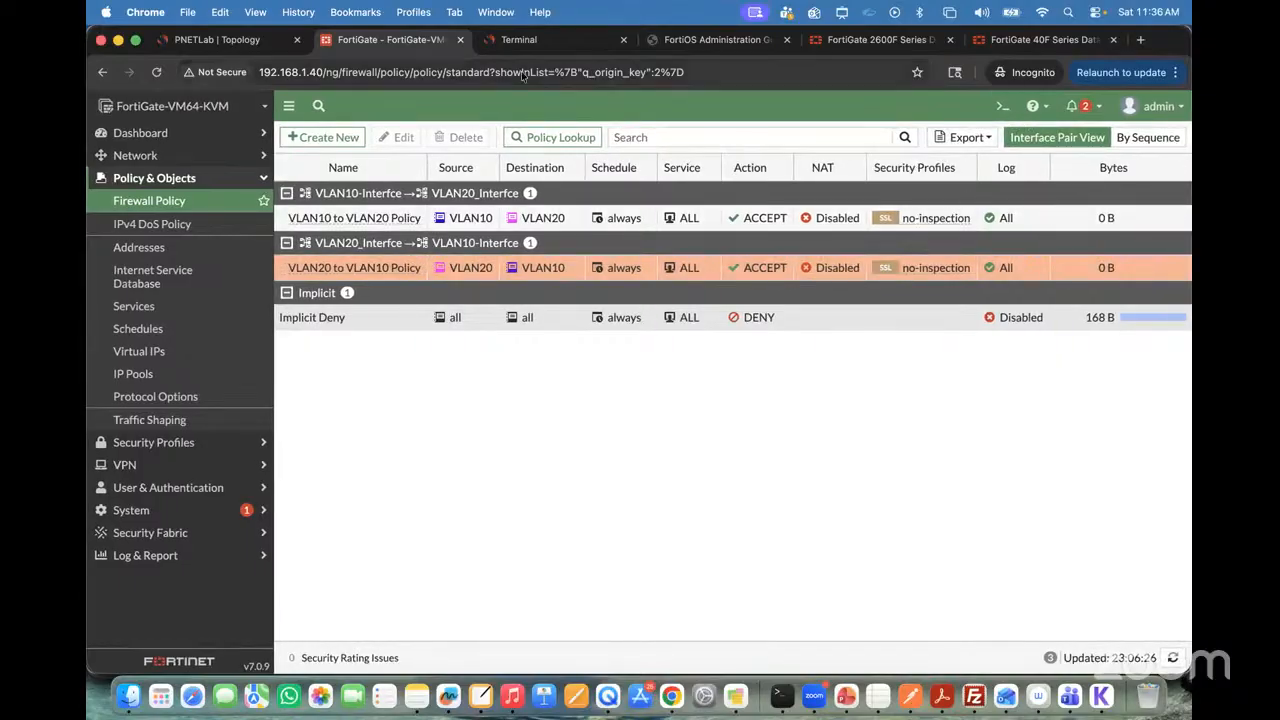
{"action": "left_click", "coordinate": [157, 73]}
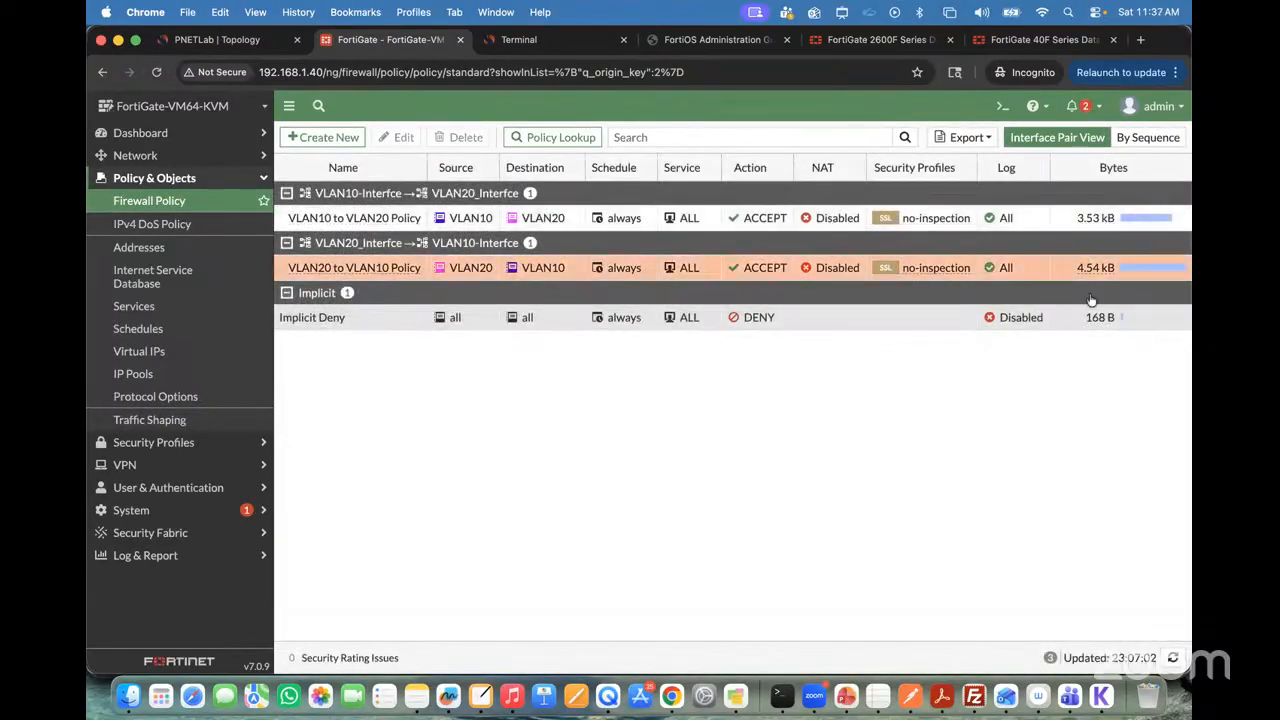
{"action": "left_click", "coordinate": [166, 566]}
{"action": "left_click", "coordinate": [152, 337]}
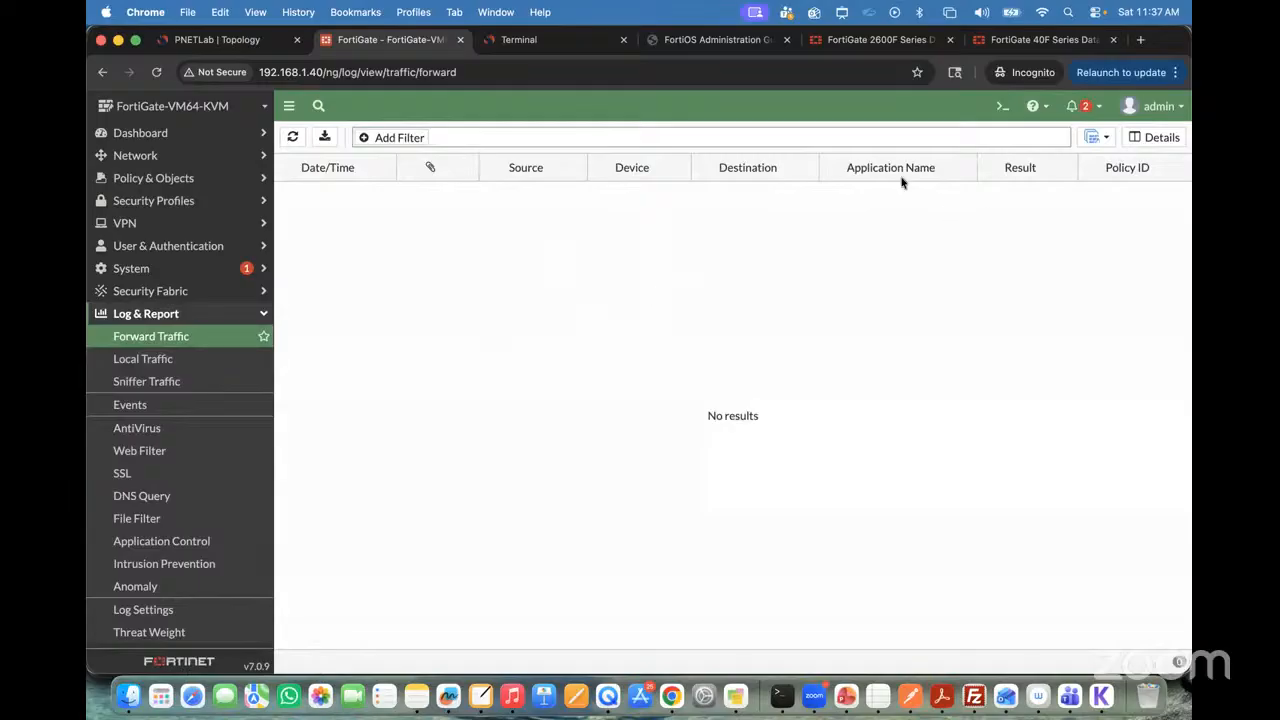
{"action": "left_click", "coordinate": [293, 138]}
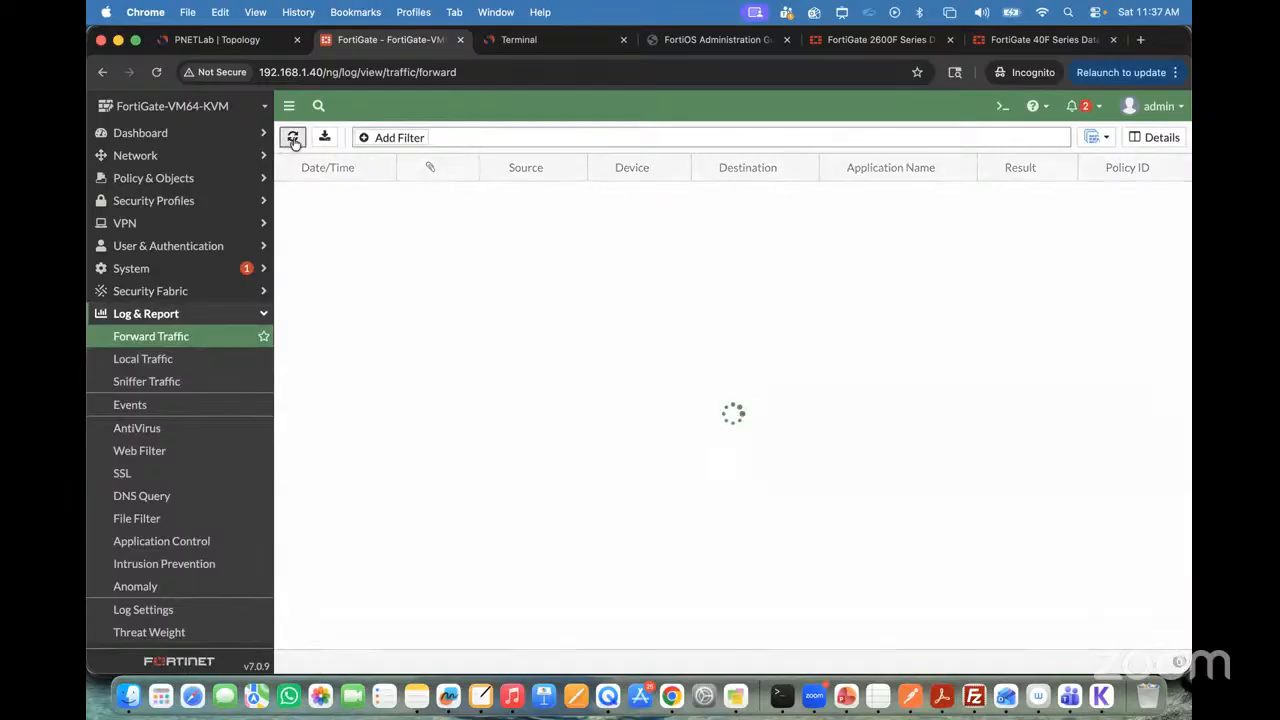
Step: Examine the FortiView Sources and FortiView Destinations dashboards for the ping traffic
{"action": "left_click", "coordinate": [200, 156]}
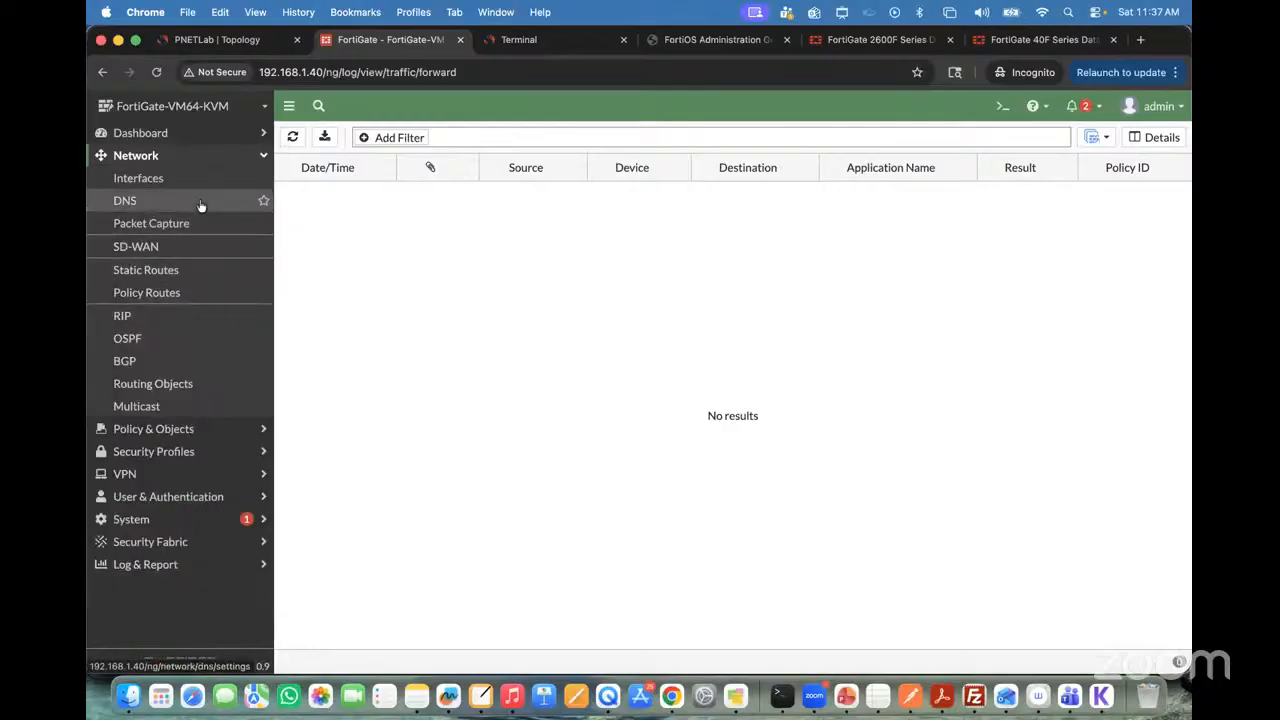
{"action": "left_click", "coordinate": [178, 133]}
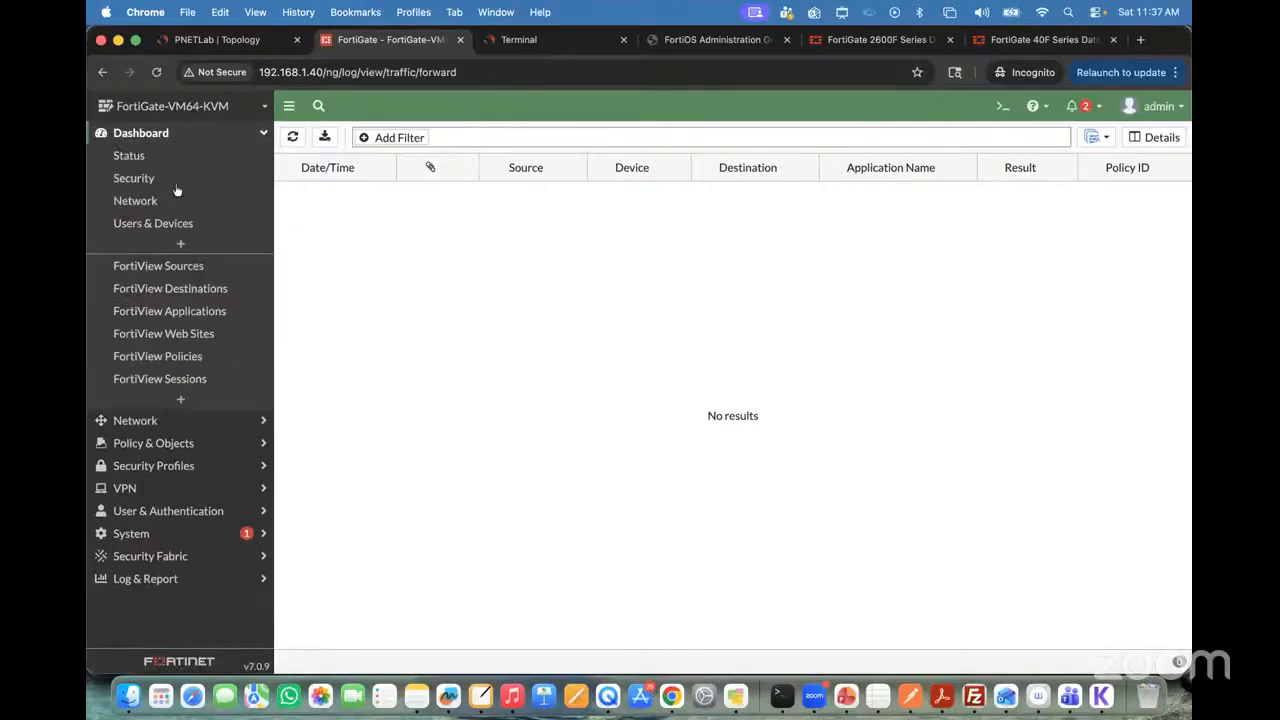
{"action": "left_click", "coordinate": [158, 268]}
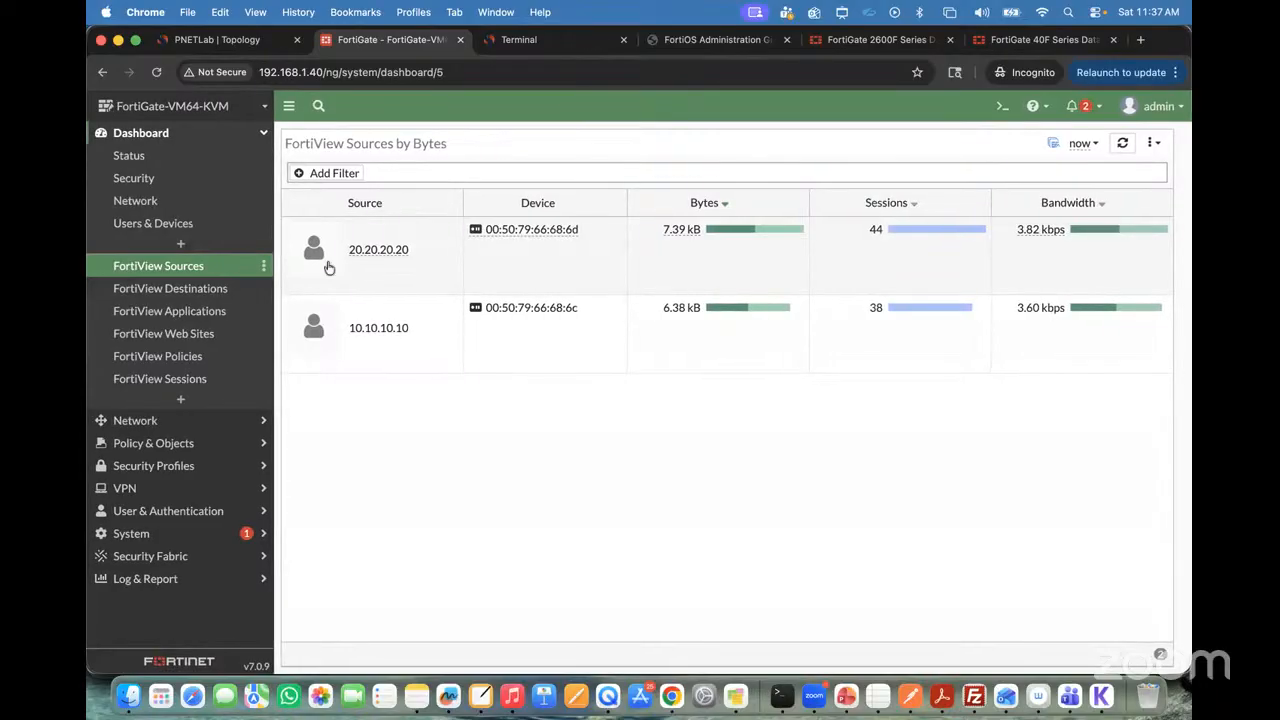
{"action": "left_click", "coordinate": [190, 299]}
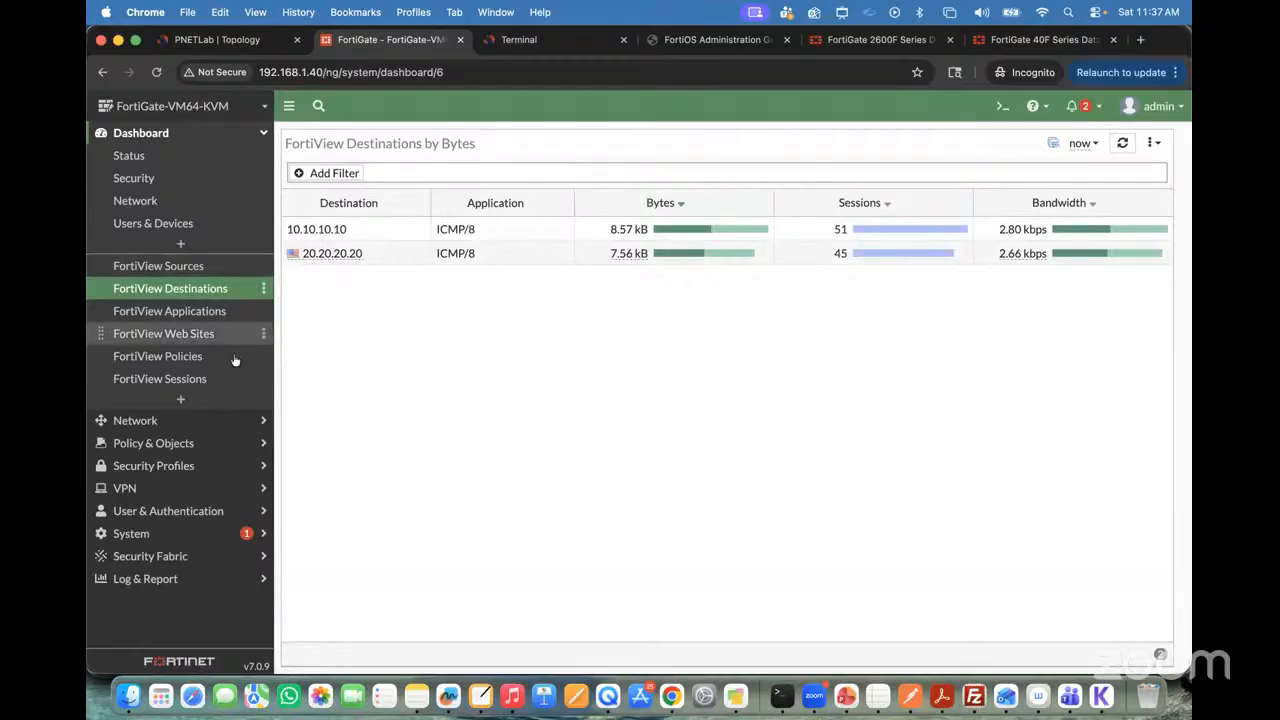
Step: Return to the Forward Traffic log and refresh it to look for the inter-VLAN ping entries
{"action": "left_click", "coordinate": [262, 137]}
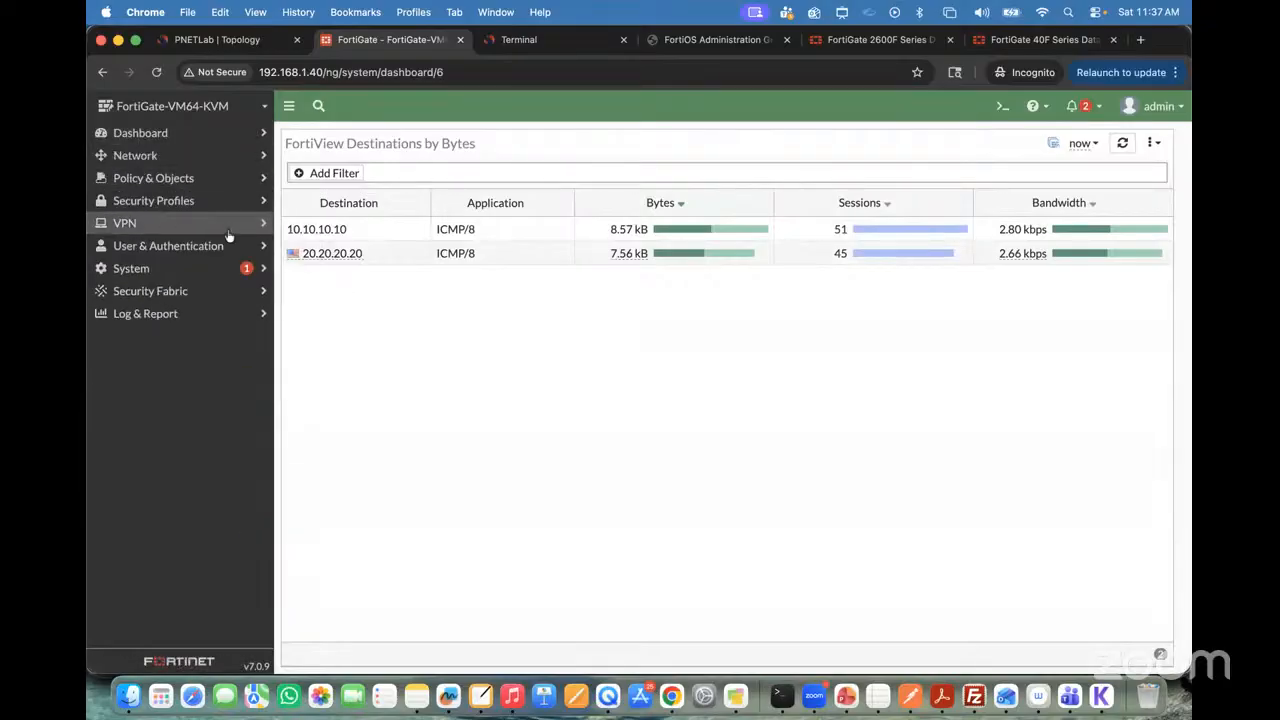
{"action": "left_click", "coordinate": [170, 316]}
{"action": "left_click", "coordinate": [160, 338]}
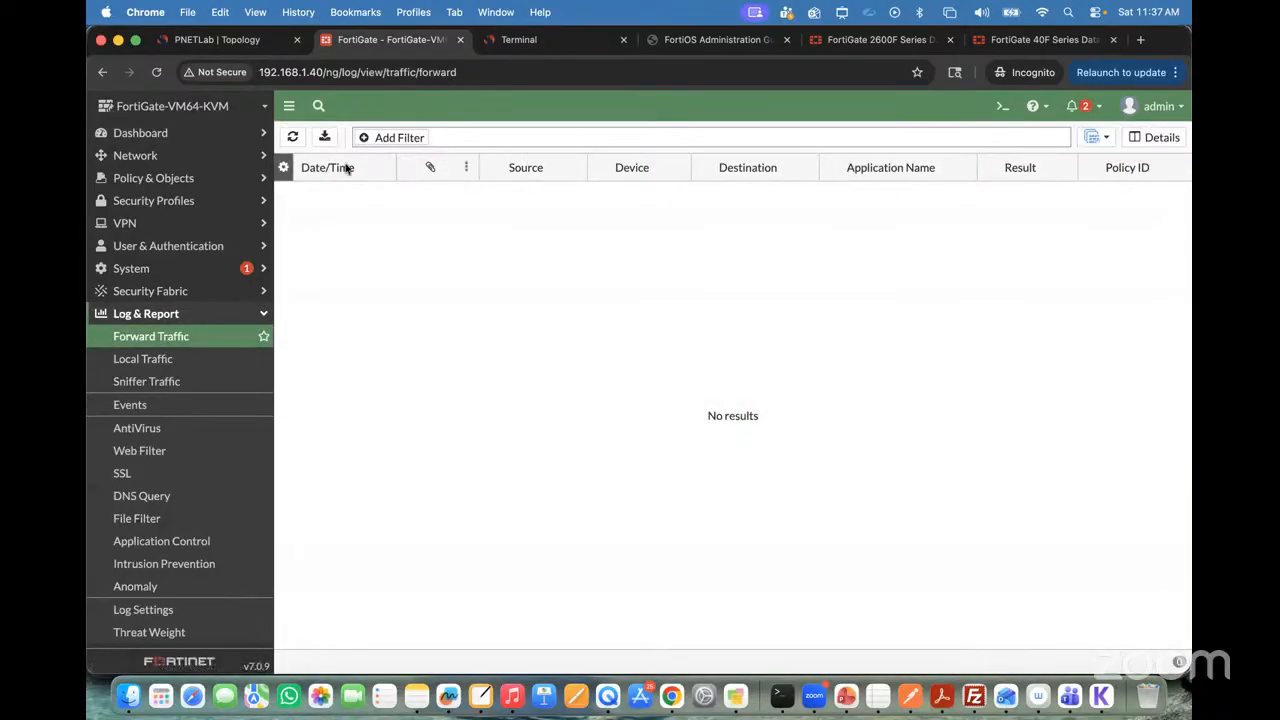
{"action": "left_click", "coordinate": [293, 140]}
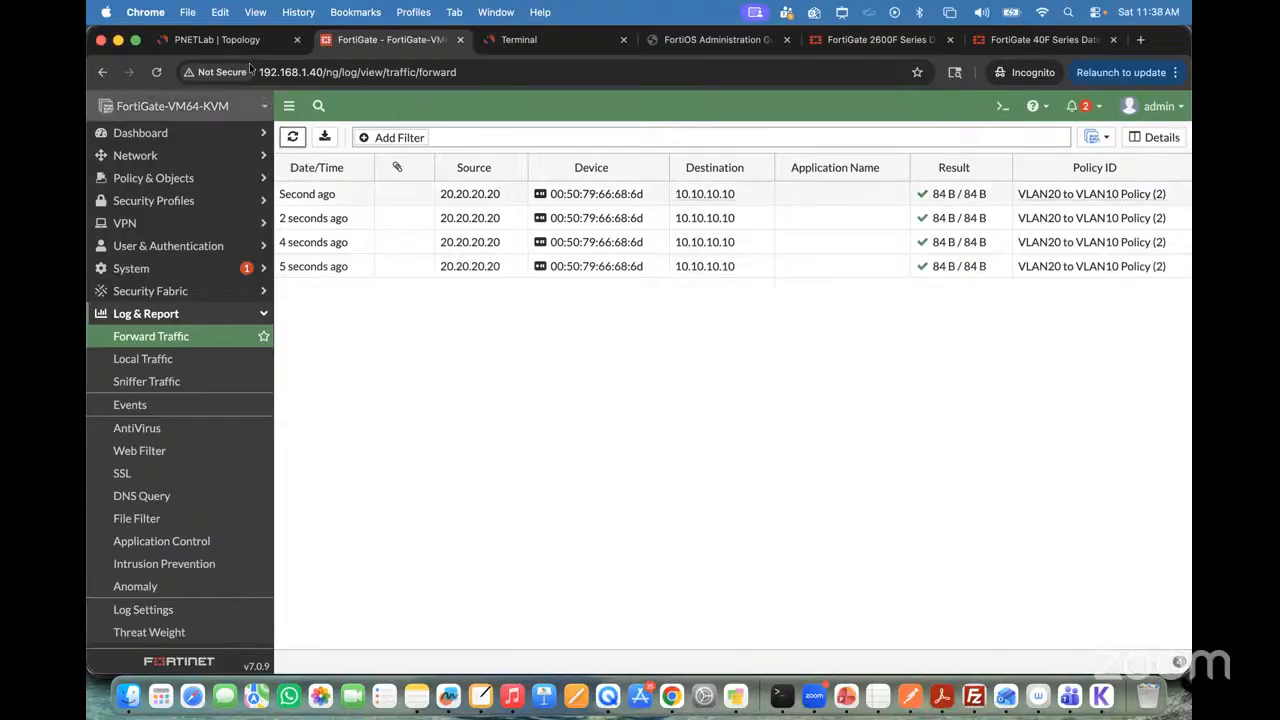
Step: Check the PNETLab topology and inspect the VLAN interfaces under port4 in the FortiGate interface list
{"action": "left_click", "coordinate": [230, 42]}
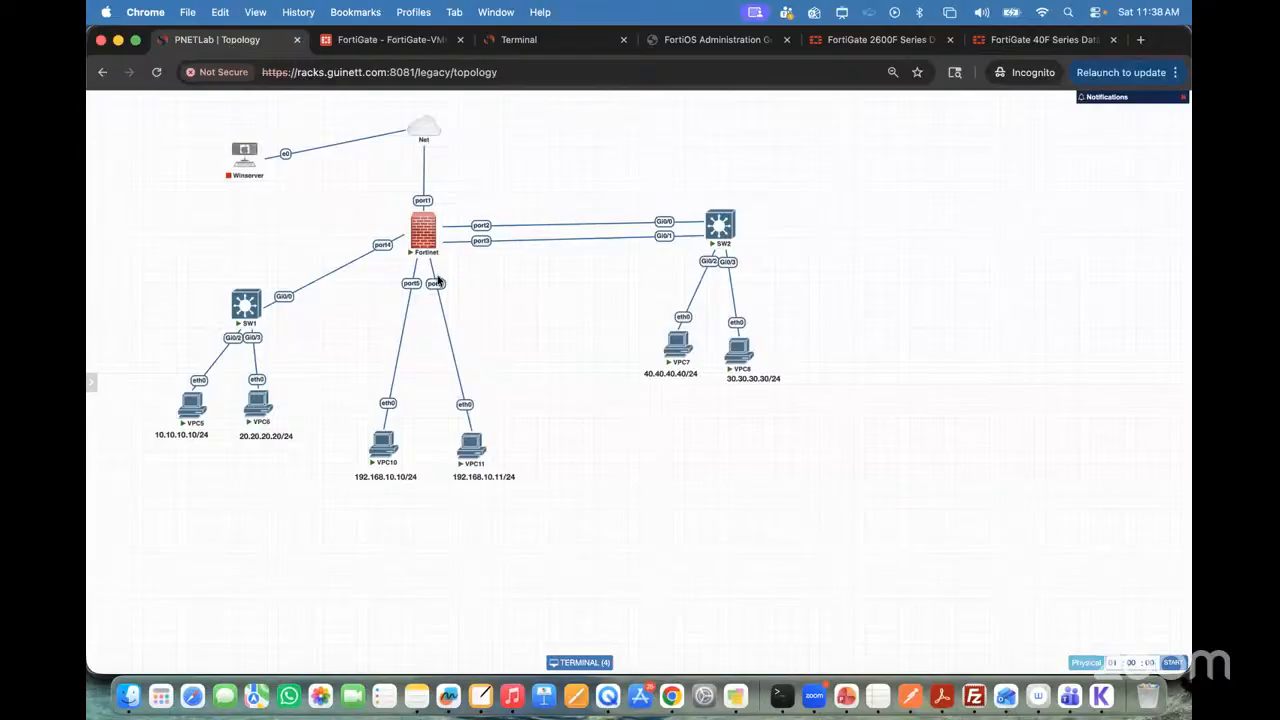
{"action": "left_click", "coordinate": [358, 47]}
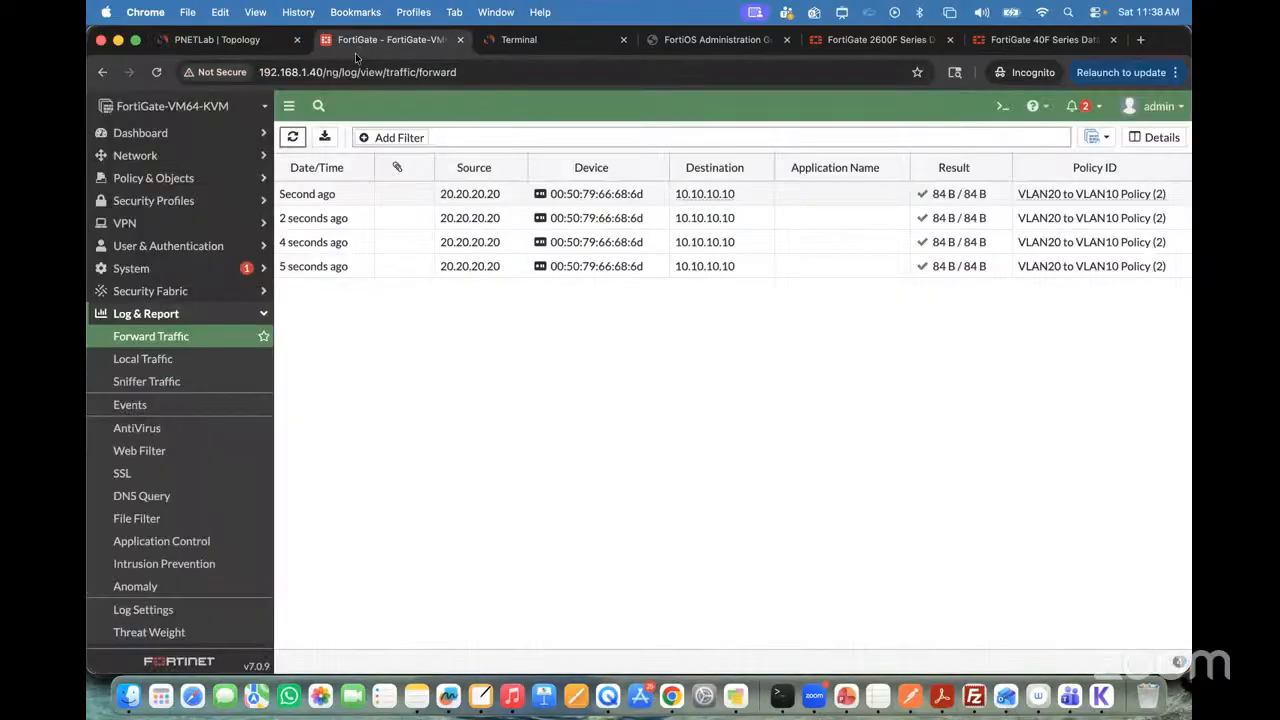
{"action": "left_click", "coordinate": [160, 157]}
{"action": "left_click", "coordinate": [163, 179]}
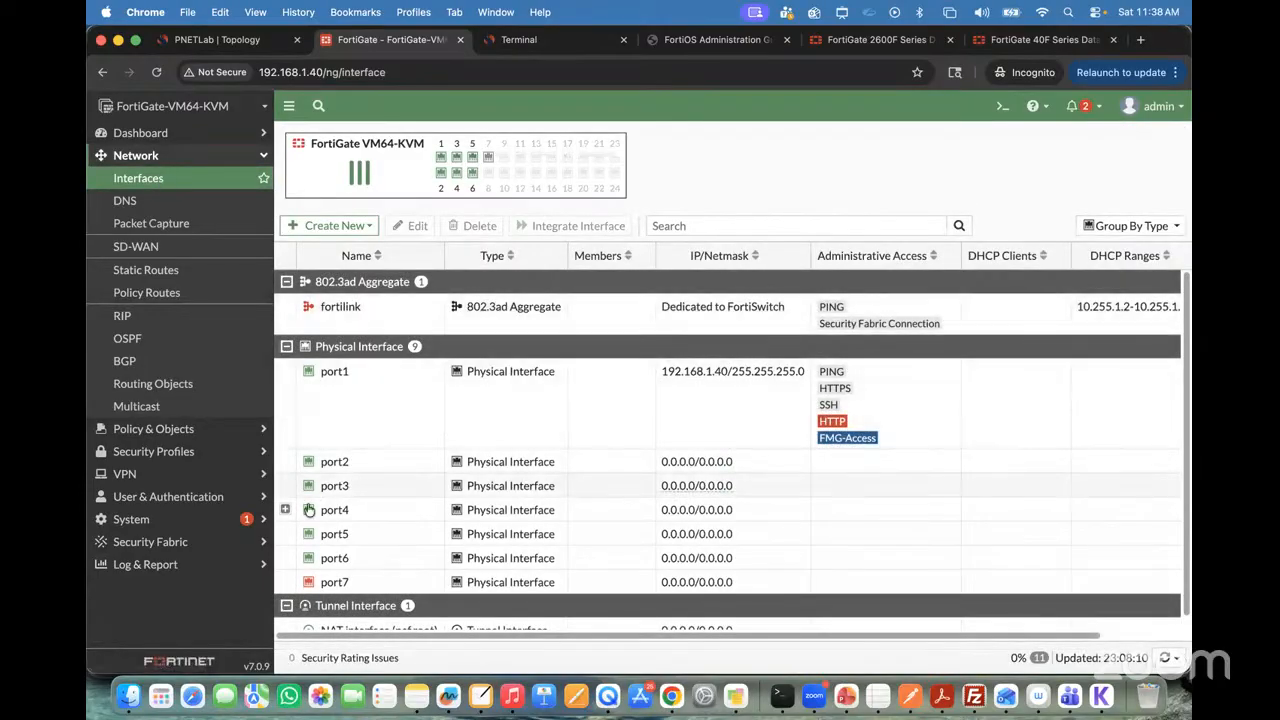
{"action": "left_click", "coordinate": [285, 509]}
{"action": "scroll", "coordinate": [443, 472], "scroll_direction": "down", "scroll_amount": 3}
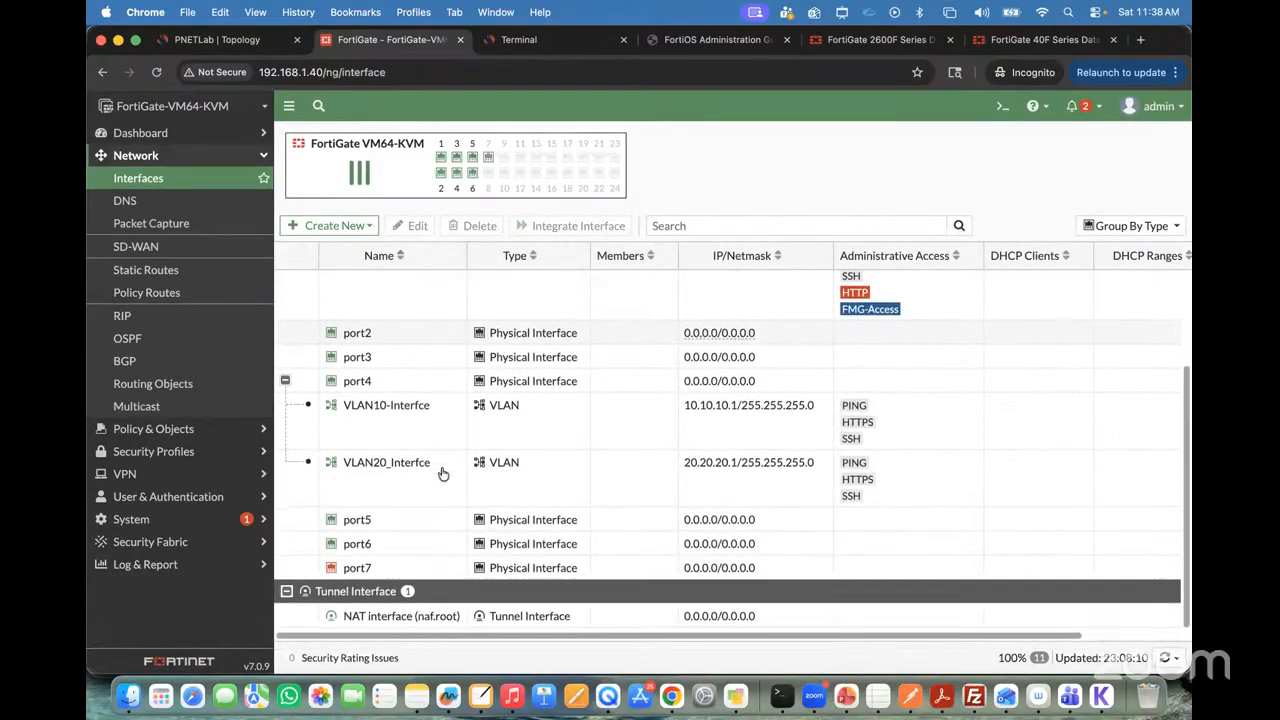
{"action": "mouse_move", "coordinate": [398, 469]}
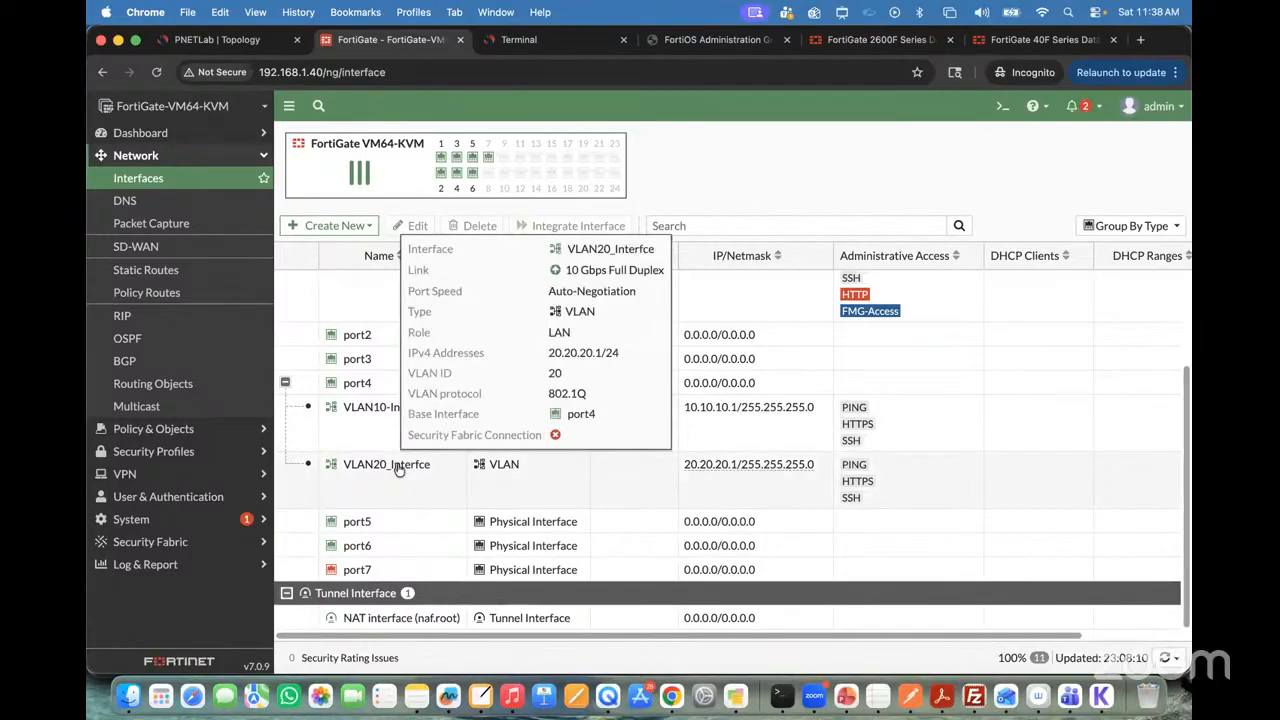
Step: Return to the lab terminals and stop the continuous pings on VPC5 and VPC6
{"action": "left_click", "coordinate": [225, 41]}
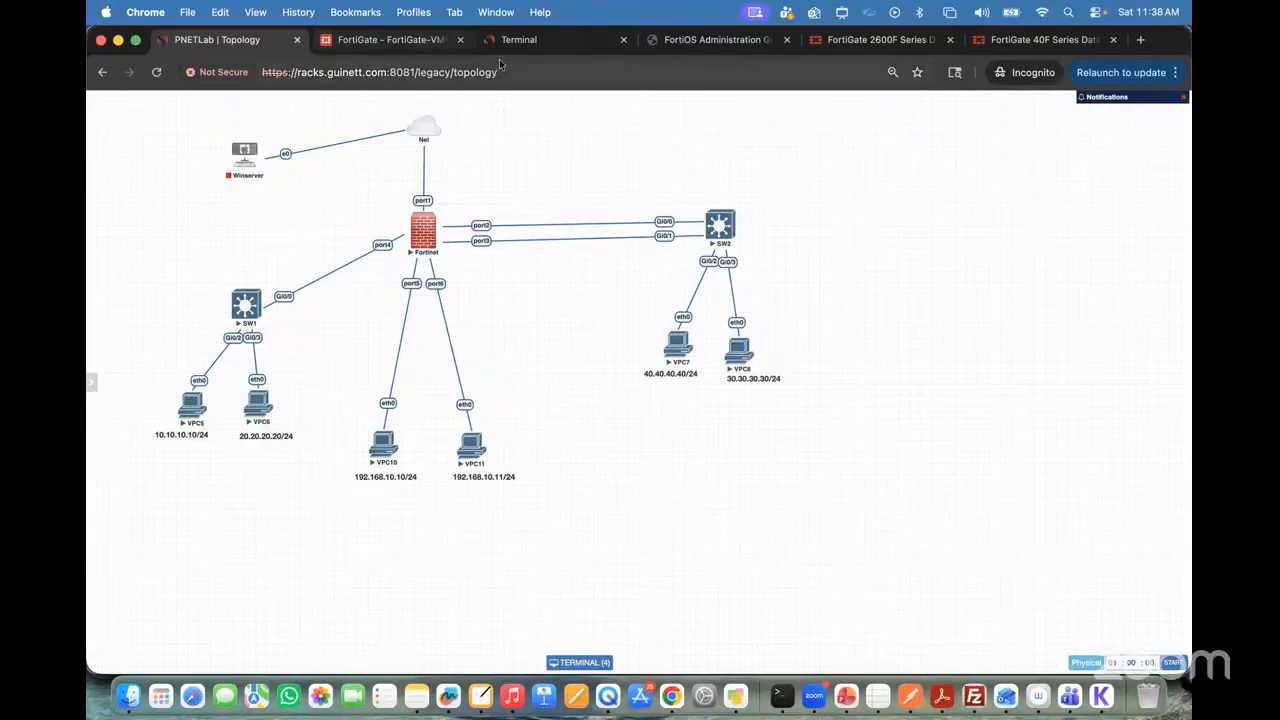
{"action": "left_click", "coordinate": [522, 40]}
{"action": "key", "text": "ctrl+c"}
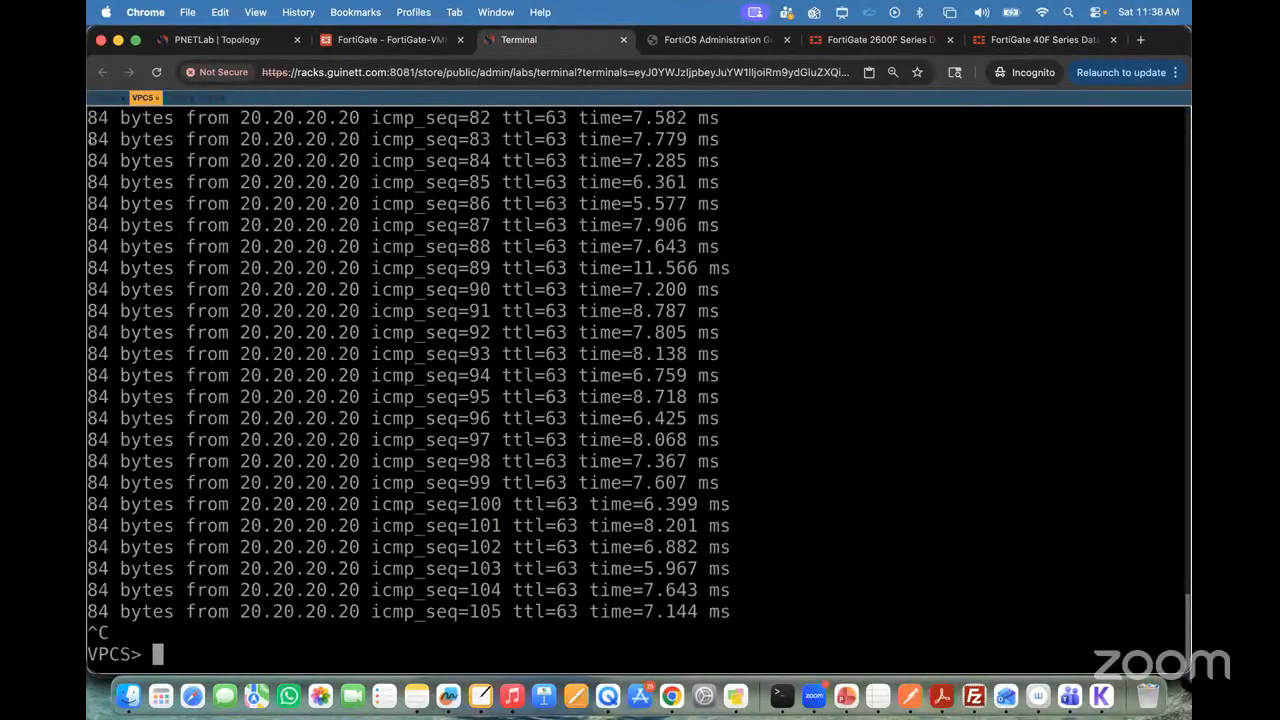
{"action": "left_click", "coordinate": [172, 97]}
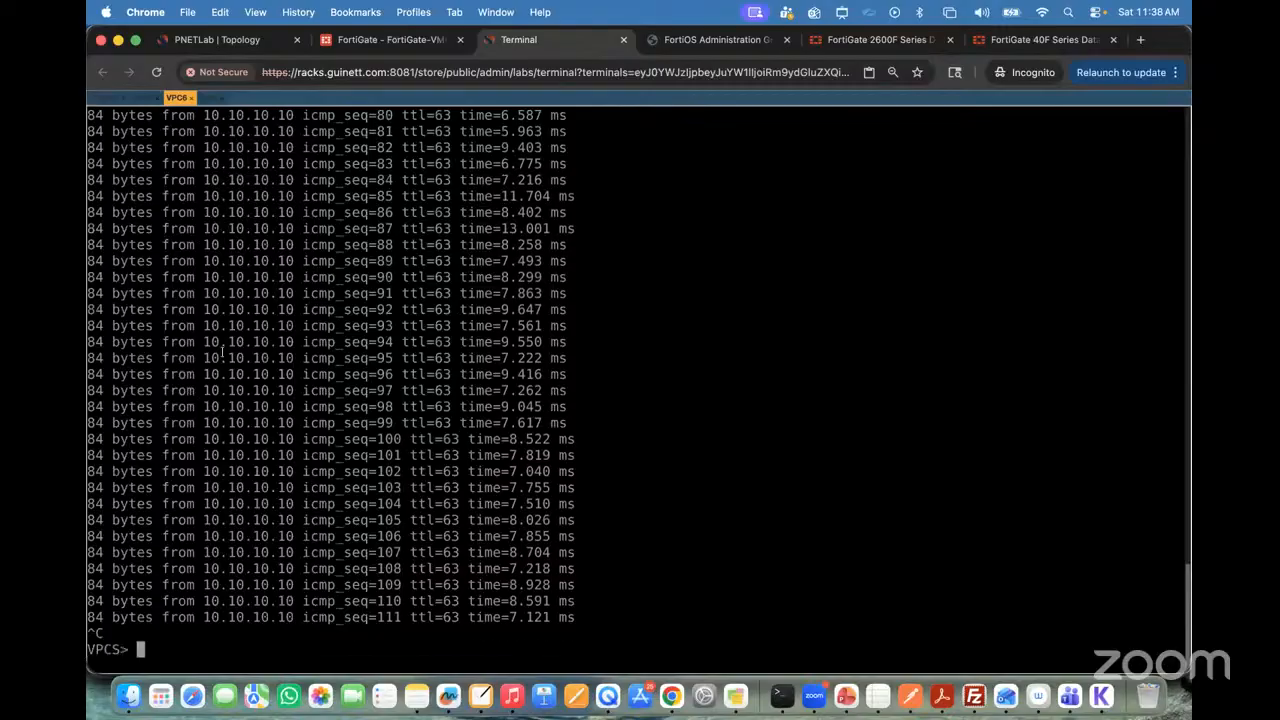
Step: Display the IP configuration of VPC6 with "show ip"
{"action": "key", "text": "Return"}
{"action": "key", "text": "Return"}
{"action": "key", "text": "Return"}
{"action": "type", "text": "ip"}
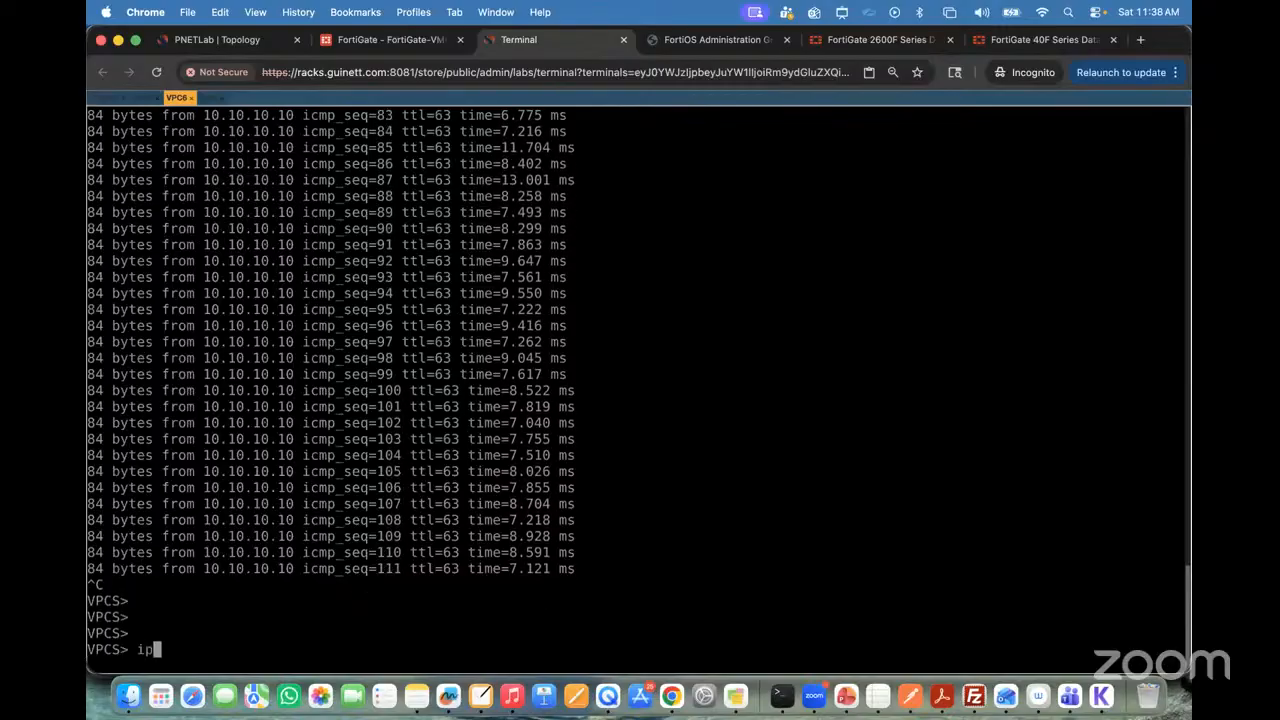
{"action": "type", "text": " dhcp"}
{"action": "key", "text": "BackSpace"}
{"action": "key", "text": "BackSpace"}
{"action": "key", "text": "BackSpace"}
{"action": "key", "text": "BackSpace"}
{"action": "key", "text": "BackSpace"}
{"action": "key", "text": "BackSpace"}
{"action": "key", "text": "BackSpace"}
{"action": "type", "text": "show ip"}
{"action": "key", "text": "Return"}
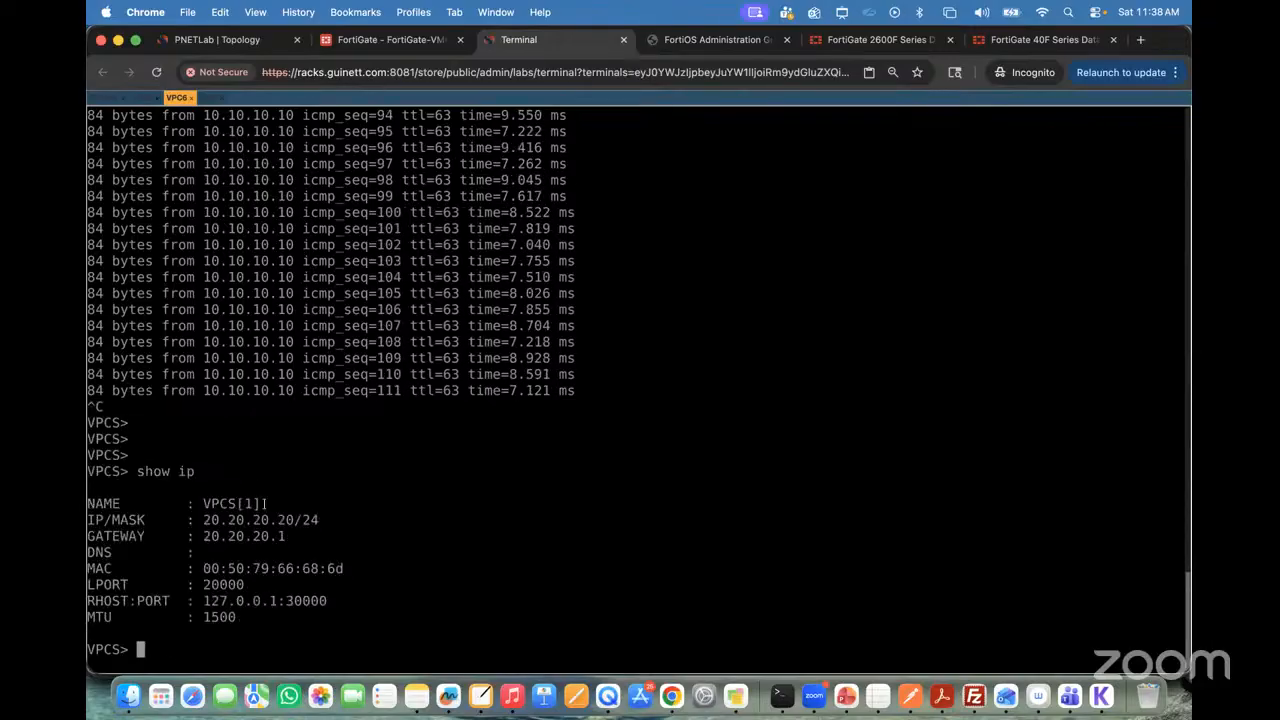
Step: Switch to the VPC5 terminal and display its IP configuration with "show ip"
{"action": "left_click", "coordinate": [140, 99]}
{"action": "type", "text": "show ip"}
{"action": "key", "text": "Return"}
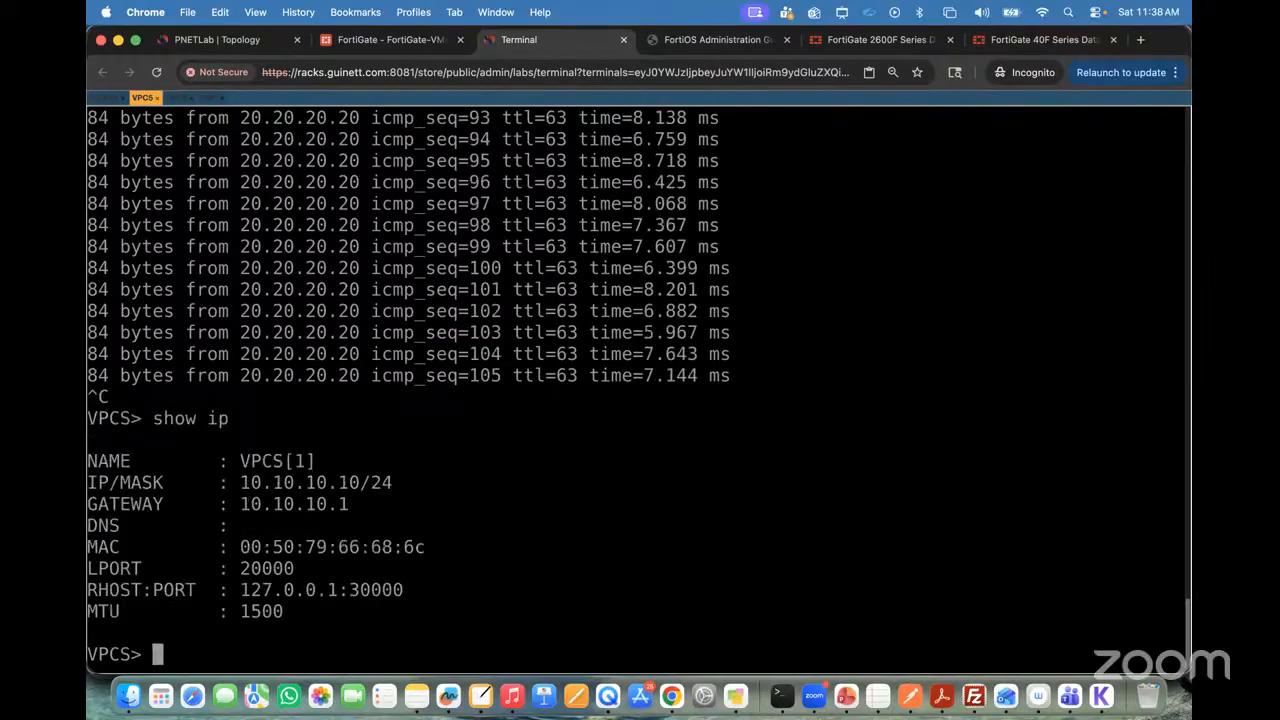
Step: Check the font size of the VPC6 terminal and set the VPC5 terminal's font size to the same 18
{"action": "left_click", "coordinate": [176, 97]}
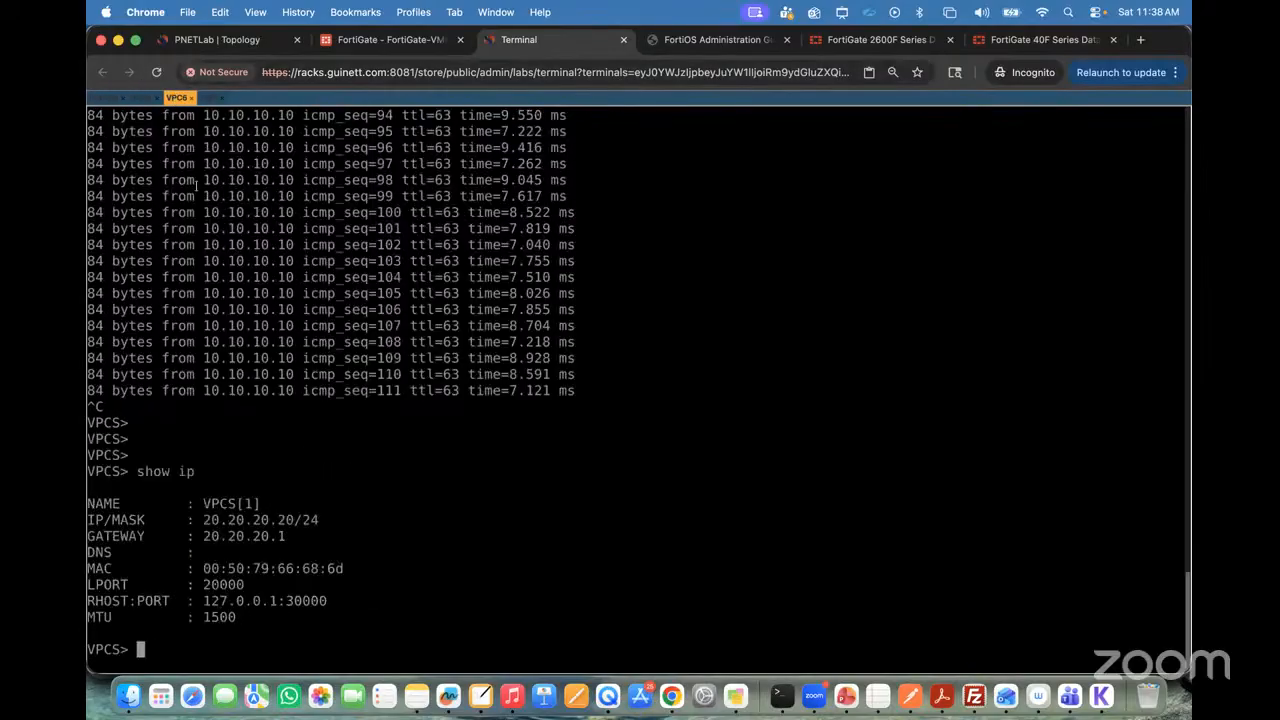
{"action": "key", "text": "ctrl+alt+shift"}
{"action": "left_click", "coordinate": [188, 385]}
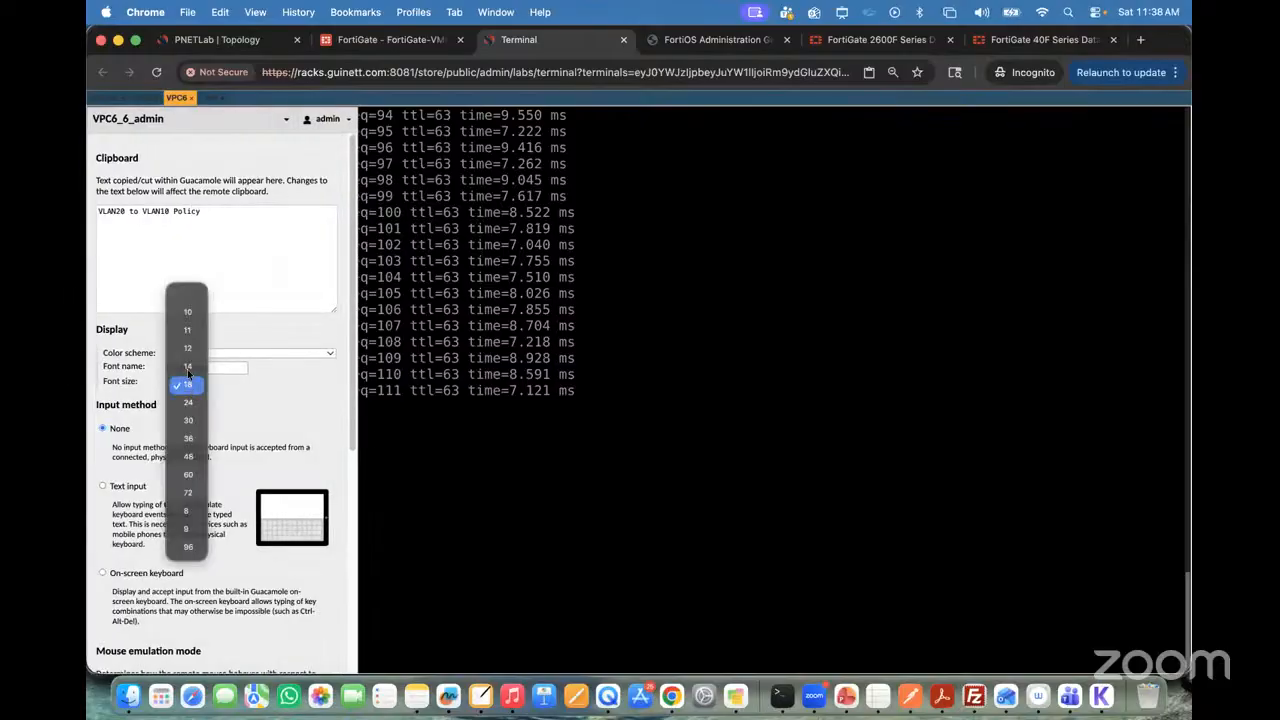
{"action": "left_click", "coordinate": [188, 385]}
{"action": "key", "text": "ctrl+alt+shift"}
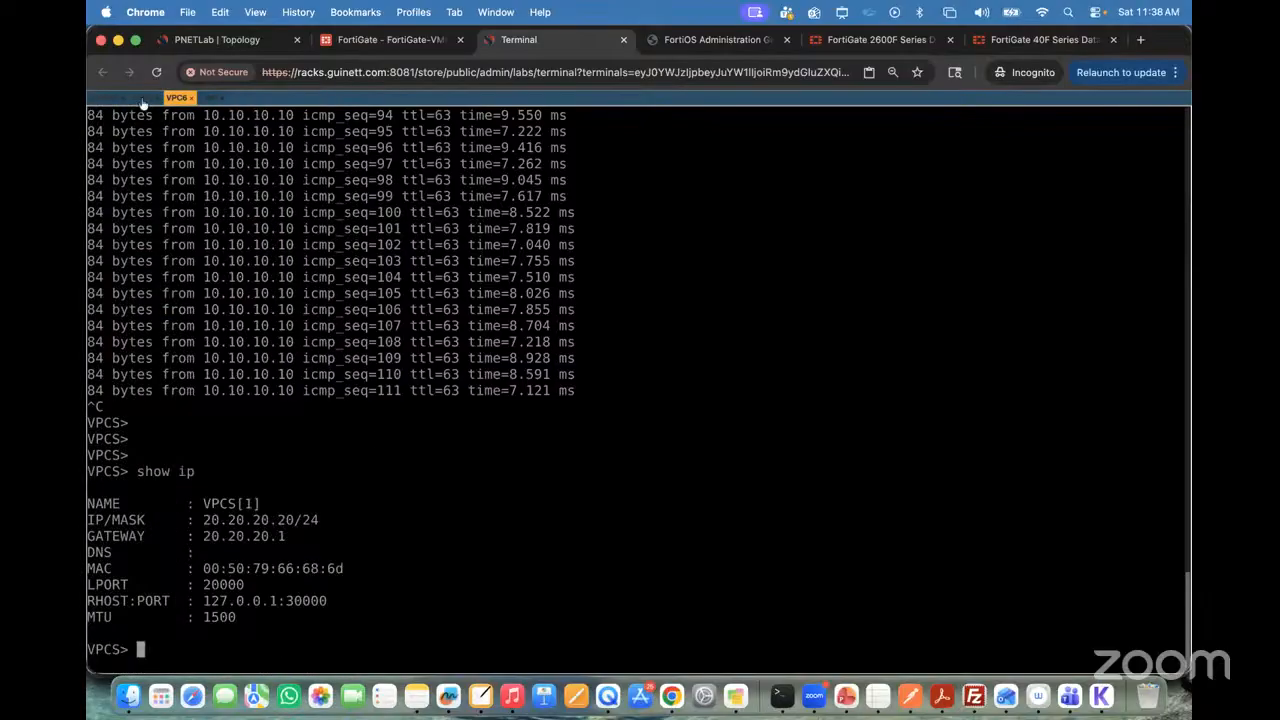
{"action": "left_click", "coordinate": [143, 98]}
{"action": "key", "text": "ctrl+alt+shift"}
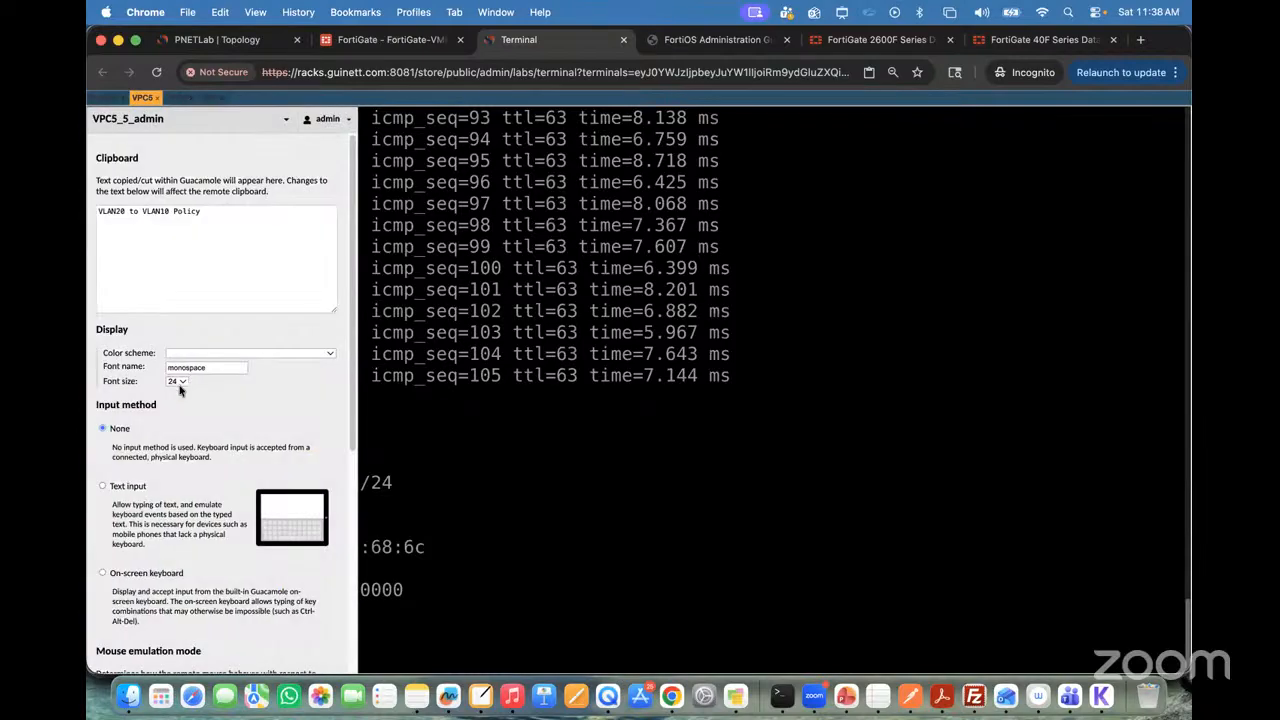
{"action": "left_click", "coordinate": [177, 381]}
{"action": "left_click", "coordinate": [180, 381]}
{"action": "key", "text": "ctrl+alt+shift"}
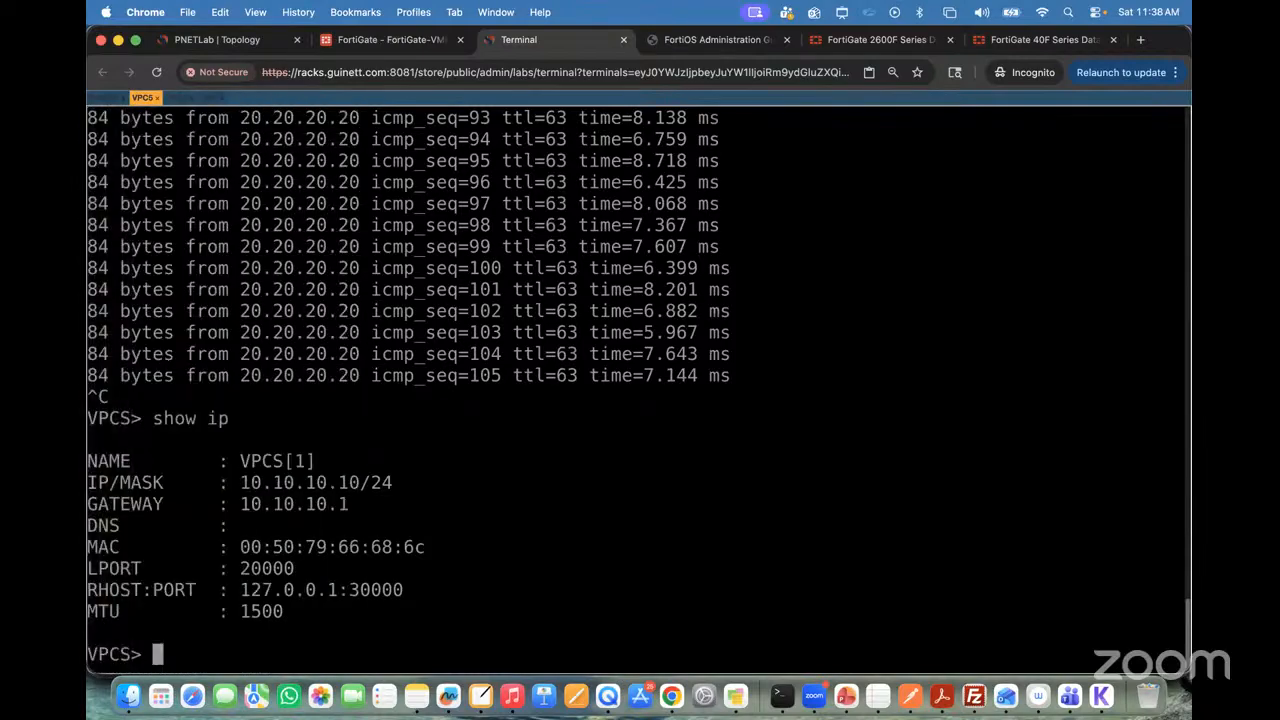
Step: Run "show ip" again in the VPC5 terminal
{"action": "key", "text": "Return"}
{"action": "key", "text": "Return"}
{"action": "key", "text": "Return"}
{"action": "type", "text": "show ip"}
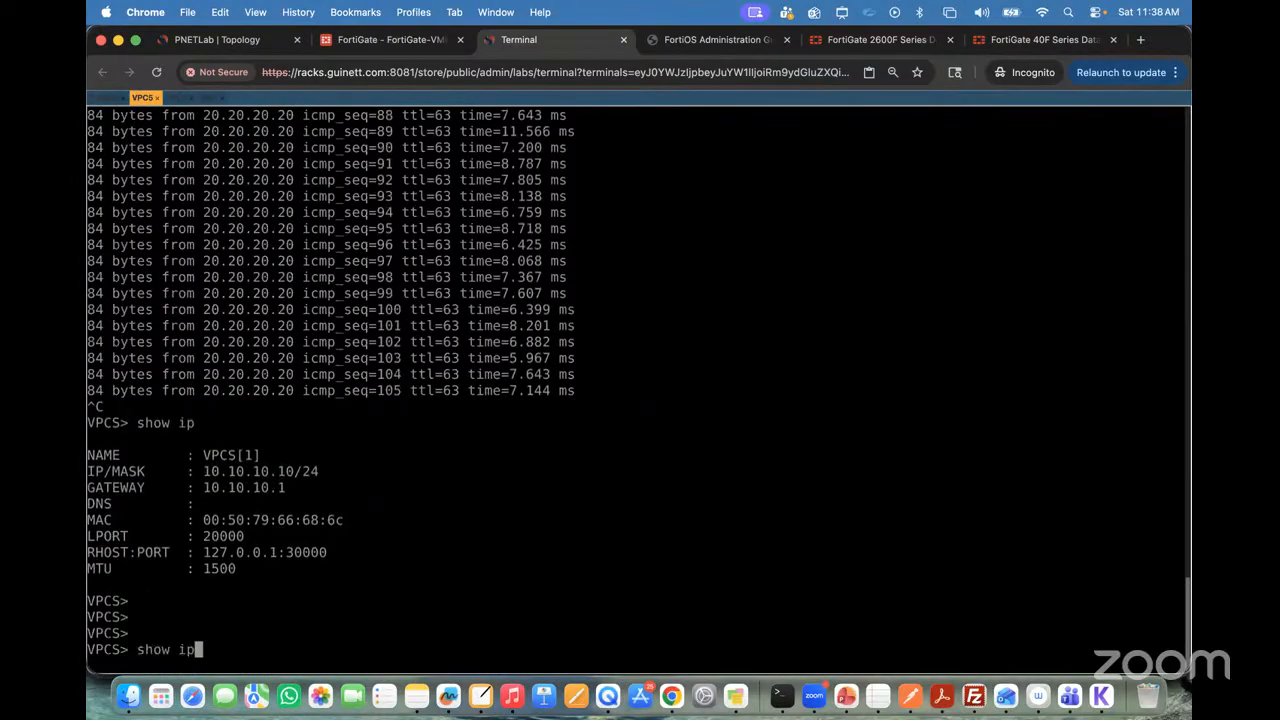
{"action": "key", "text": "Return"}
{"action": "key", "text": "Return"}
{"action": "key", "text": "Return"}
Step: Request a DHCP address for VPC5 with "ip dhcp"
{"action": "type", "text": "ip dhcp"}
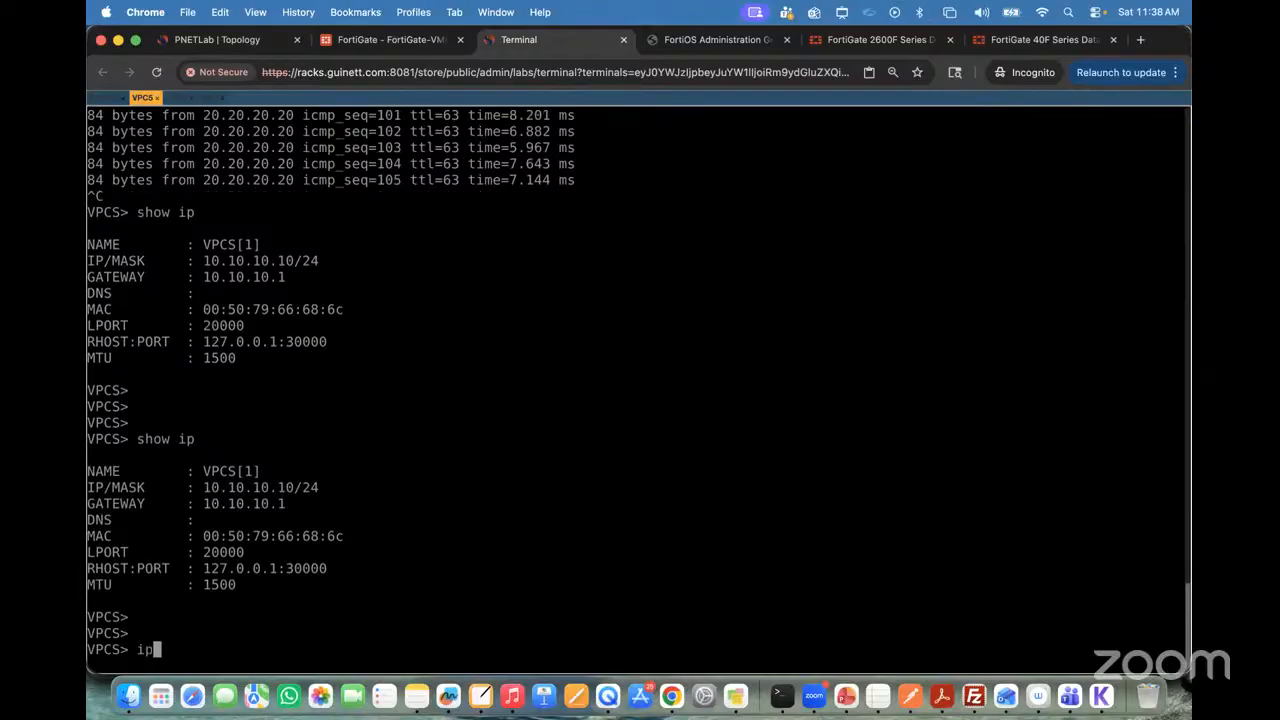
{"action": "key", "text": "Return"}
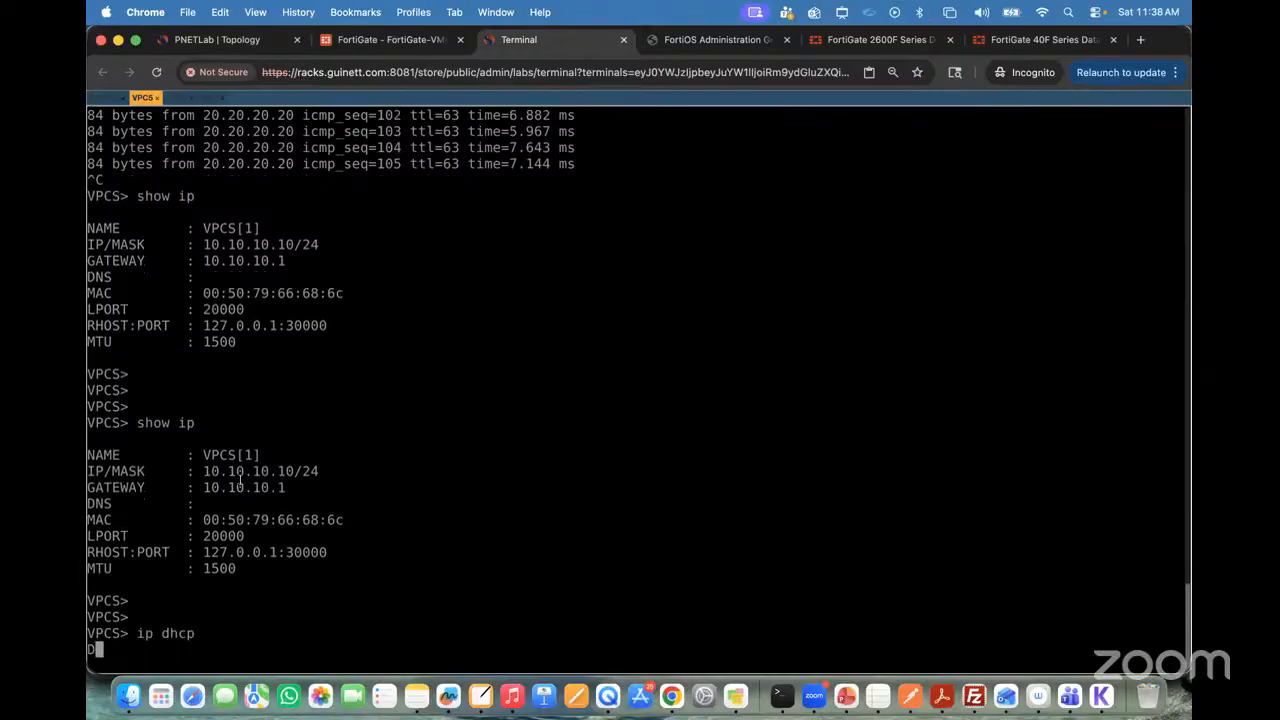
Step: Request a DHCP address for VPC6 with "ip dhcp" and check the result of the earlier request in the VPC5 terminal
{"action": "left_click", "coordinate": [178, 97]}
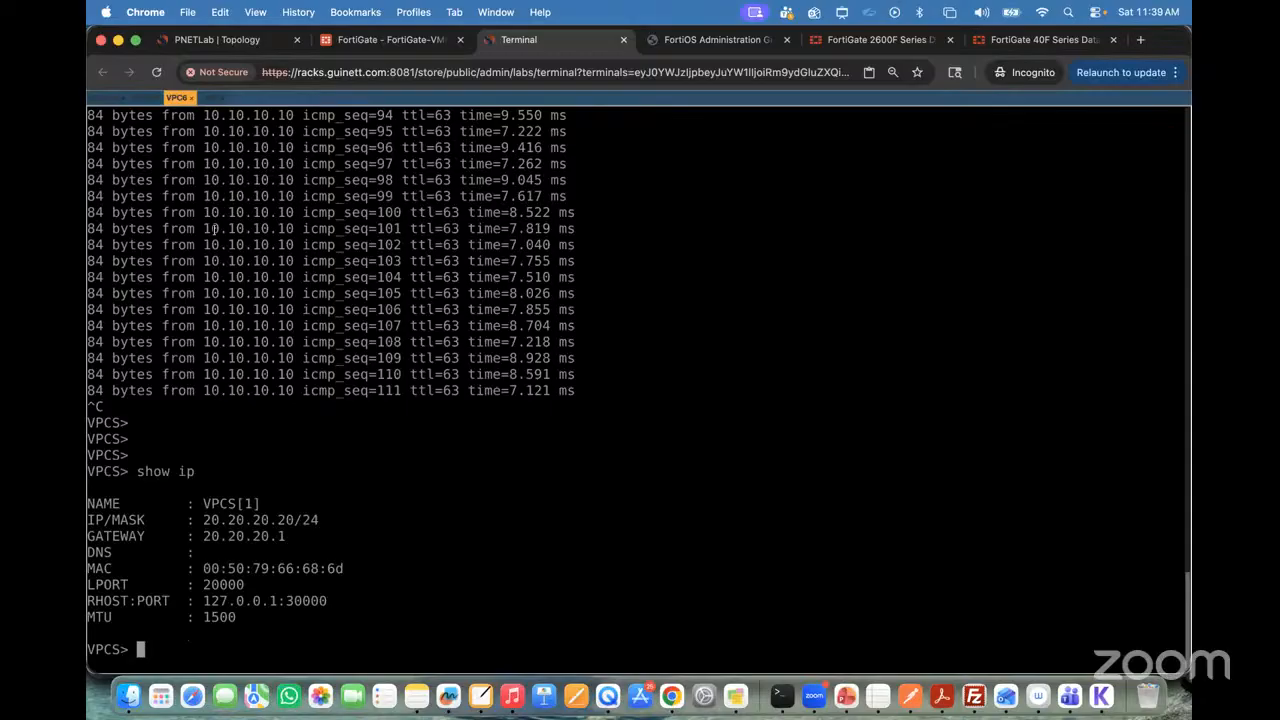
{"action": "type", "text": "ip dhcp"}
{"action": "key", "text": "Return"}
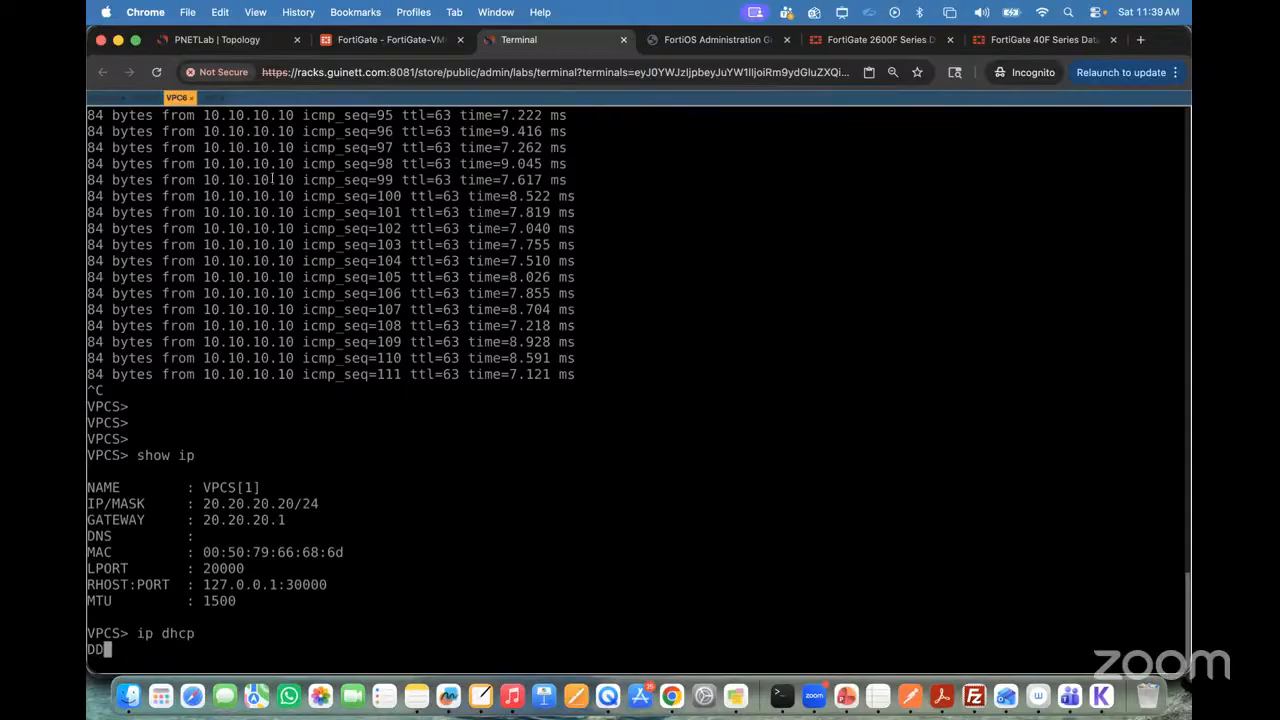
{"action": "left_click", "coordinate": [145, 97]}
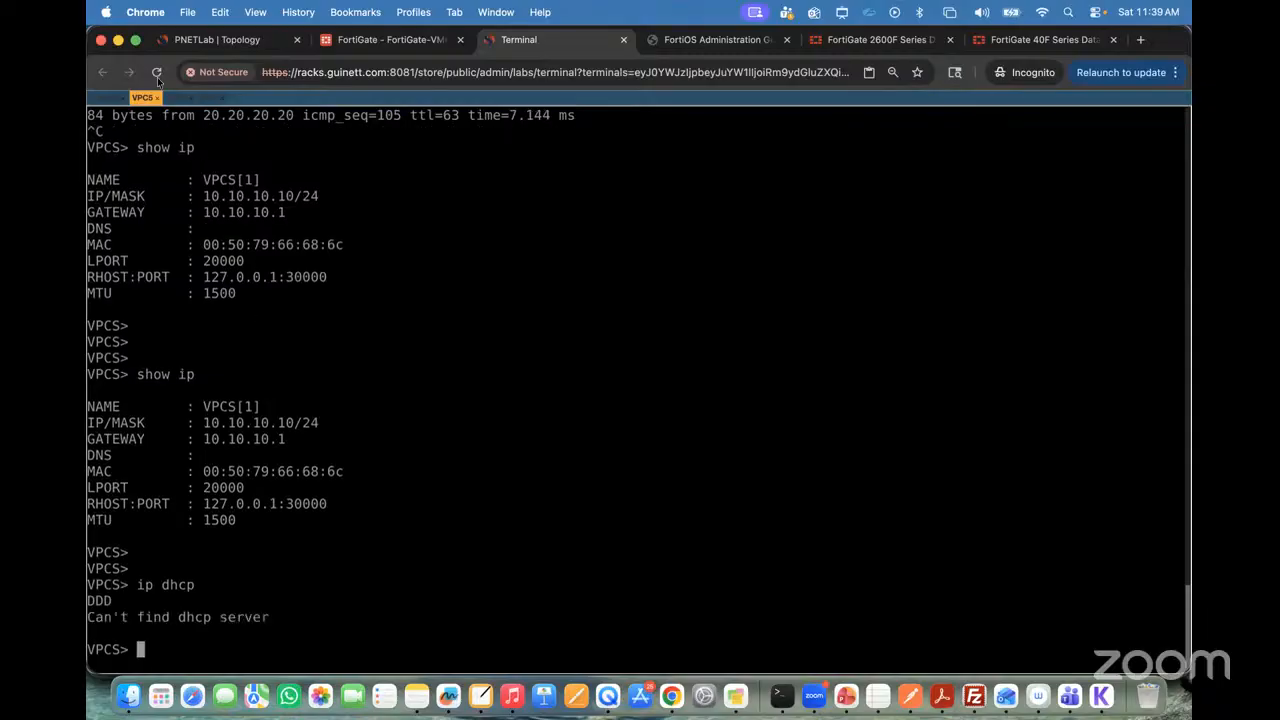
Step: Return to the VPC6 terminal, add a few blank prompt lines and run "ip dhcp" there again
{"action": "left_click", "coordinate": [175, 97]}
{"action": "key", "text": "Return"}
{"action": "key", "text": "Return"}
{"action": "key", "text": "Return"}
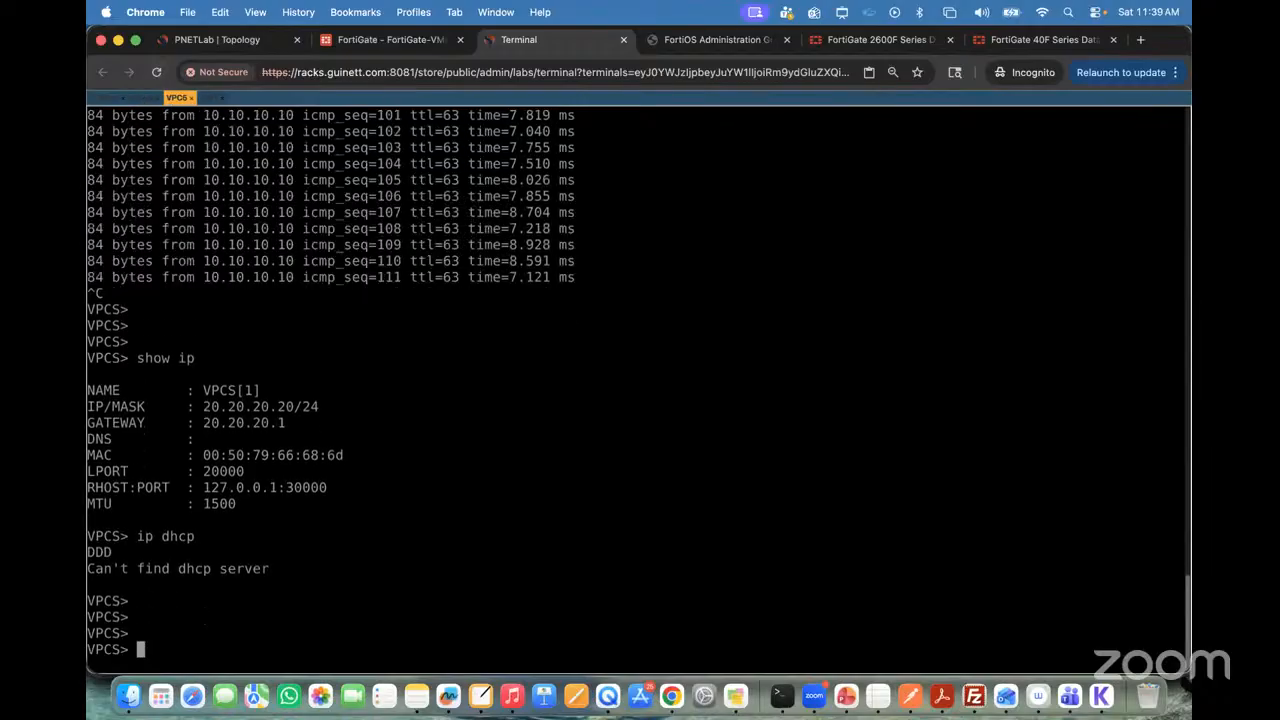
{"action": "type", "text": "ip dhcp"}
{"action": "key", "text": "Return"}
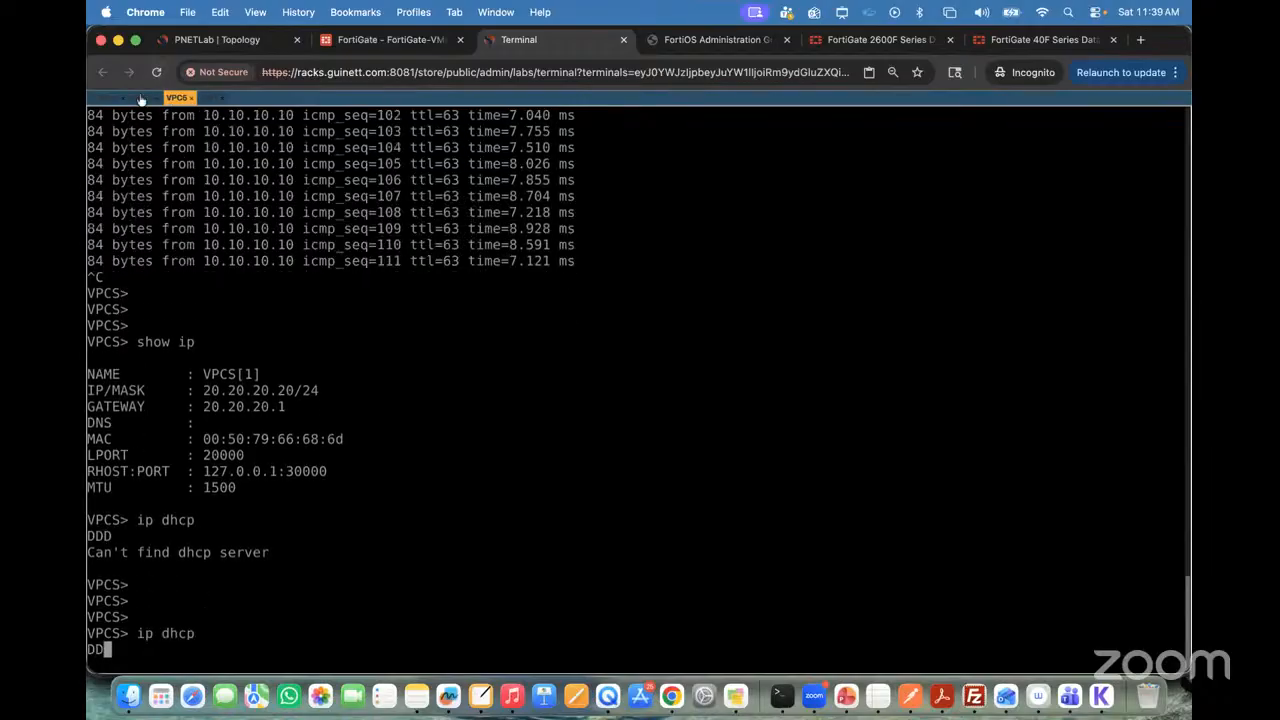
Step: Repeat the "ip dhcp" request in the VPC5 terminal
{"action": "left_click", "coordinate": [142, 97]}
{"action": "type", "text": "ip dhcp"}
{"action": "key", "text": "Return"}
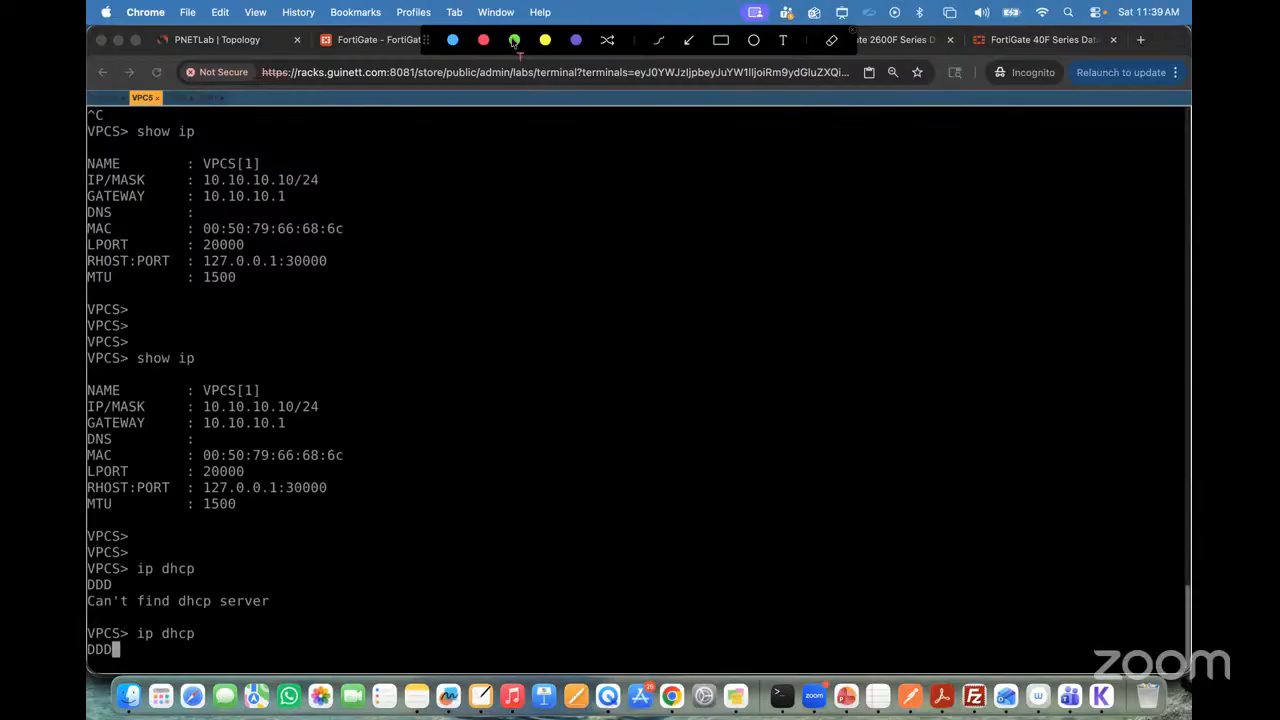
Step: Add a green text annotation beside the terminal output reading "Client wan to recieve ip from DHCP server they do the DORA\ Process ?"
{"action": "left_click", "coordinate": [607, 182]}
{"action": "type", "text": "Clie"}
{"action": "type", "text": "n"}
{"action": "key", "text": "BackSpace"}
{"action": "key", "text": "BackSpace"}
{"action": "type", "text": "ient wan to r"}
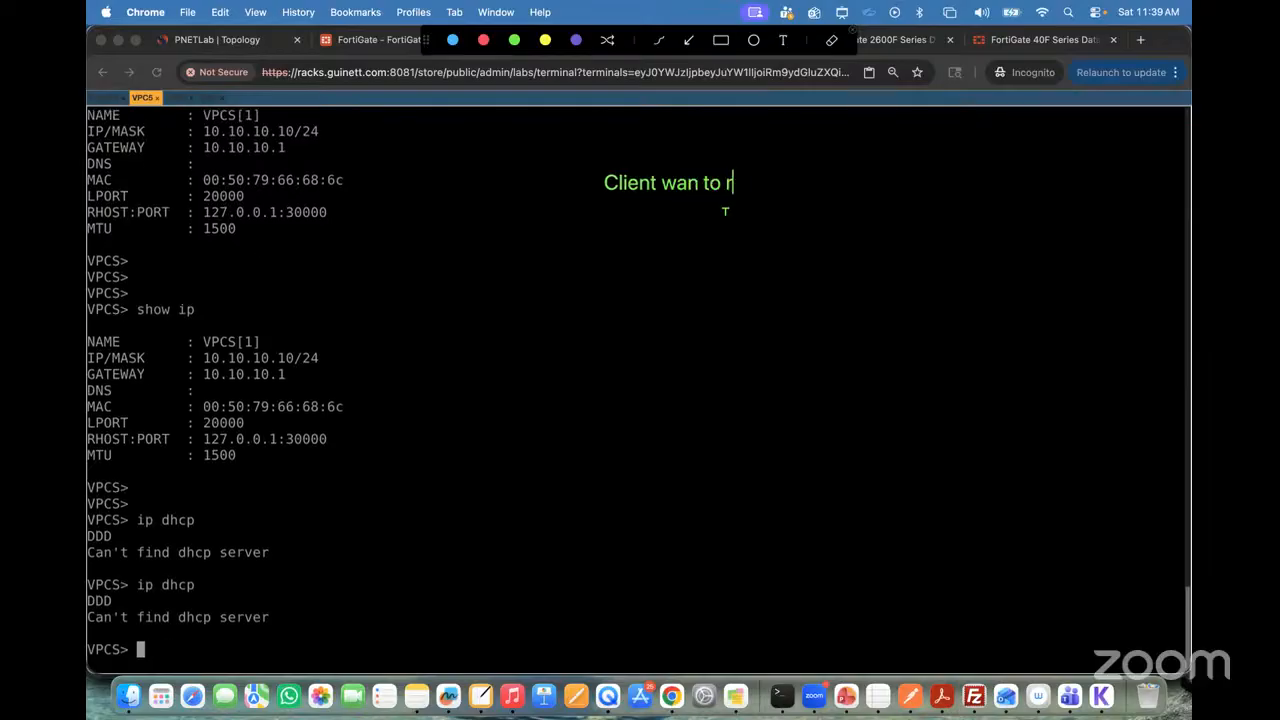
{"action": "type", "text": "ecieve ip fo"}
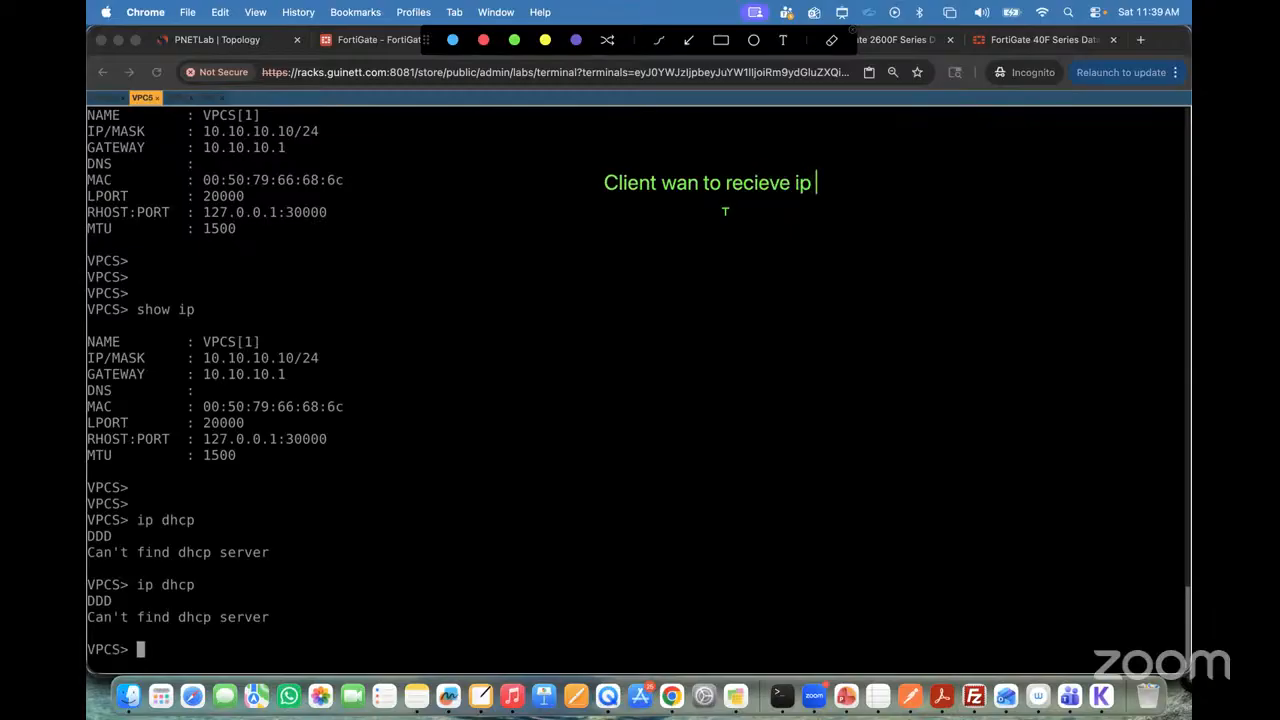
{"action": "key", "text": "BackSpace"}
{"action": "type", "text": "rom DHCP server "}
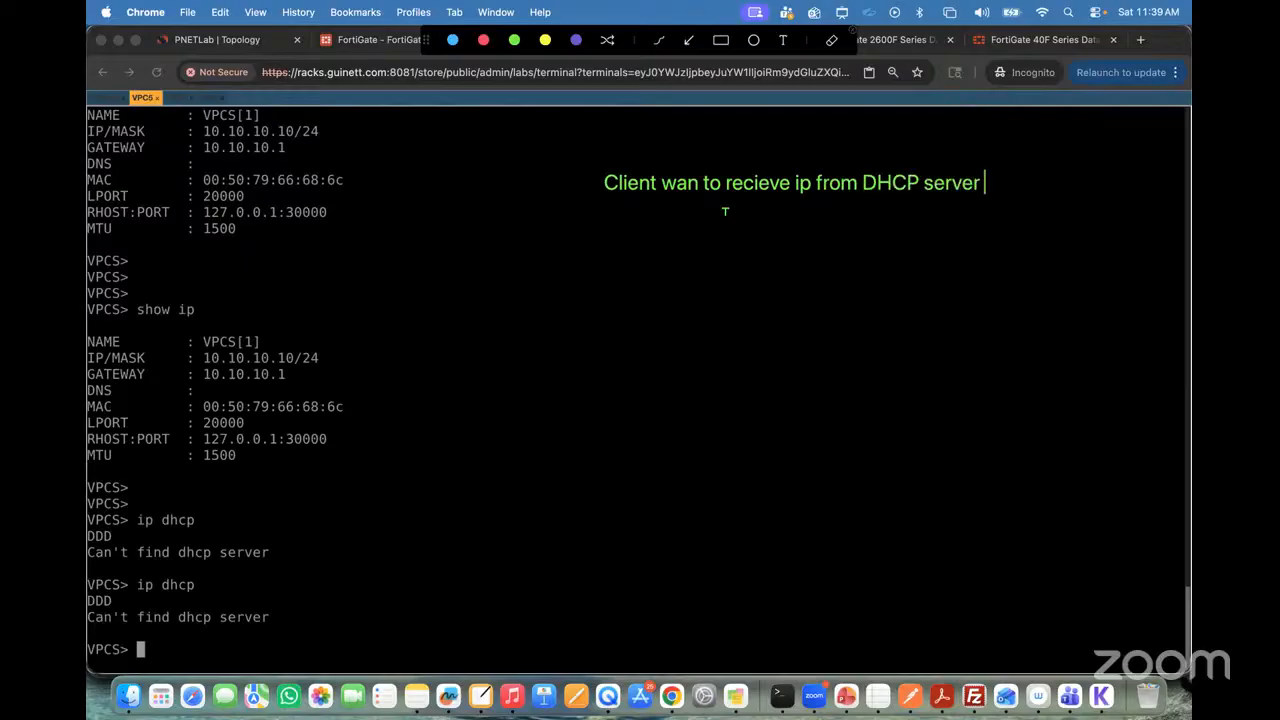
{"action": "type", "text": "they do the"}
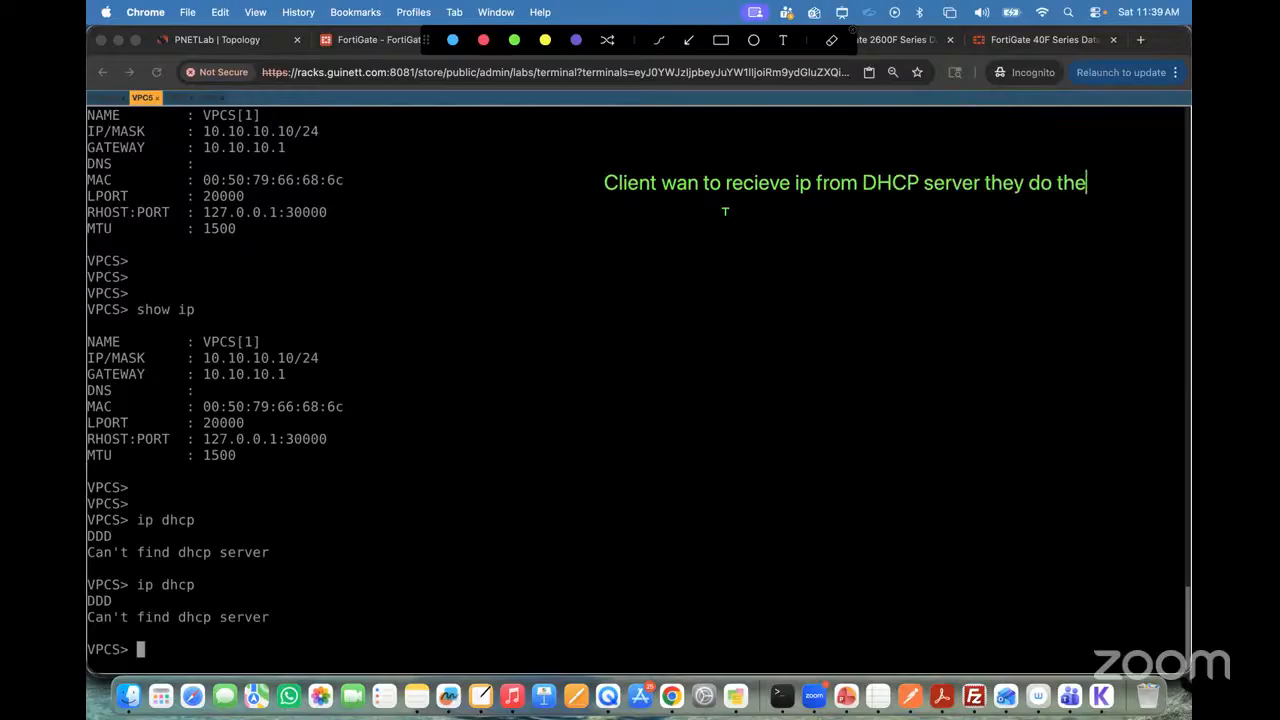
{"action": "type", "text": " DORA"}
{"action": "key", "text": "Return"}
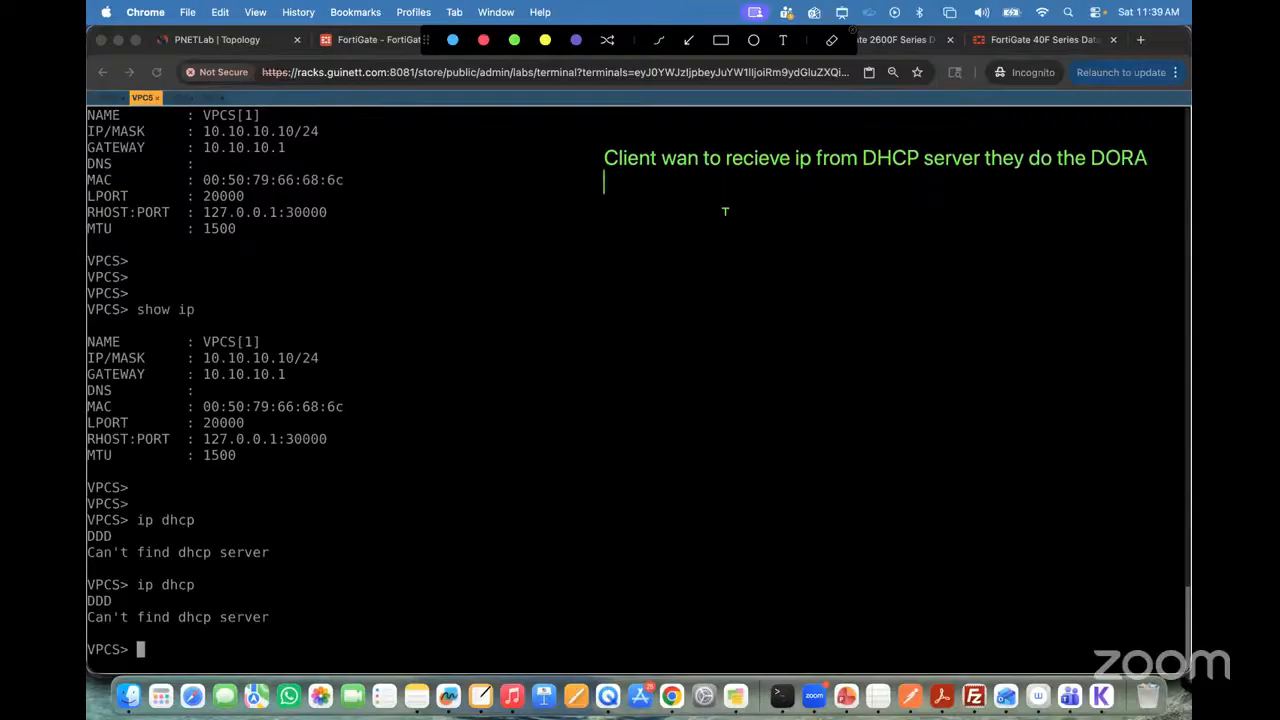
{"action": "type", "text": "\\"}
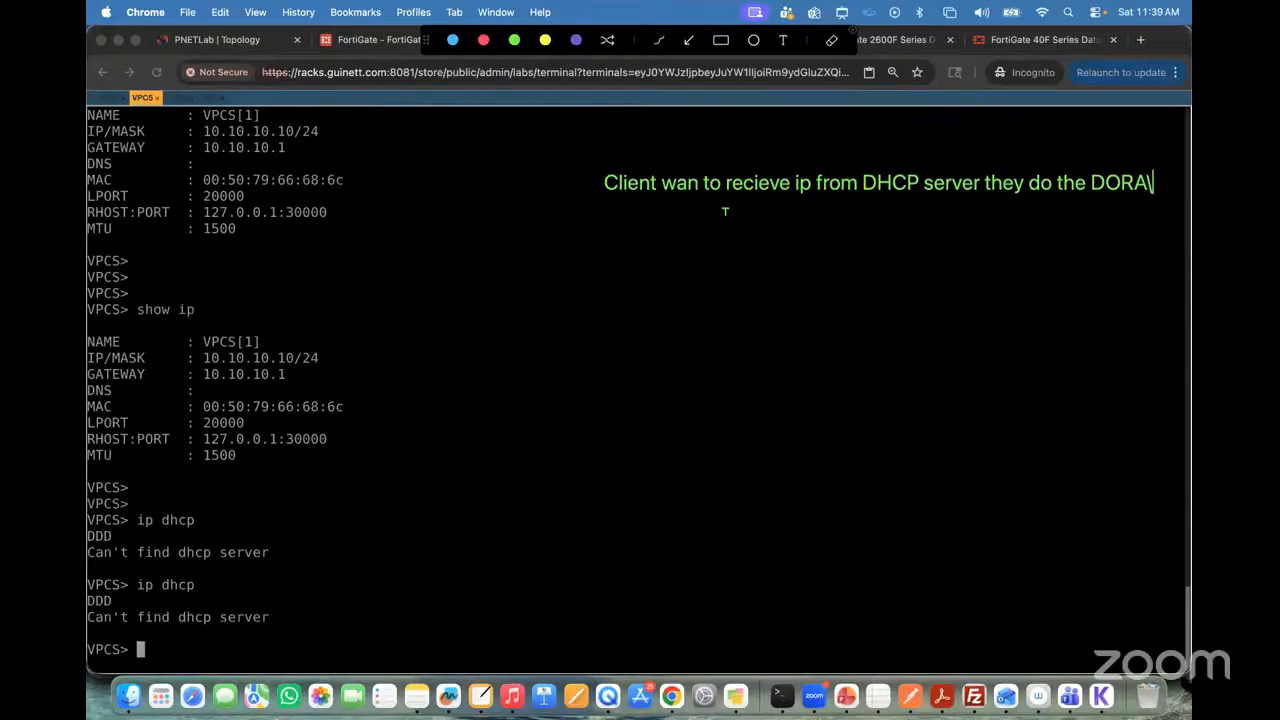
{"action": "type", "text": "Pro"}
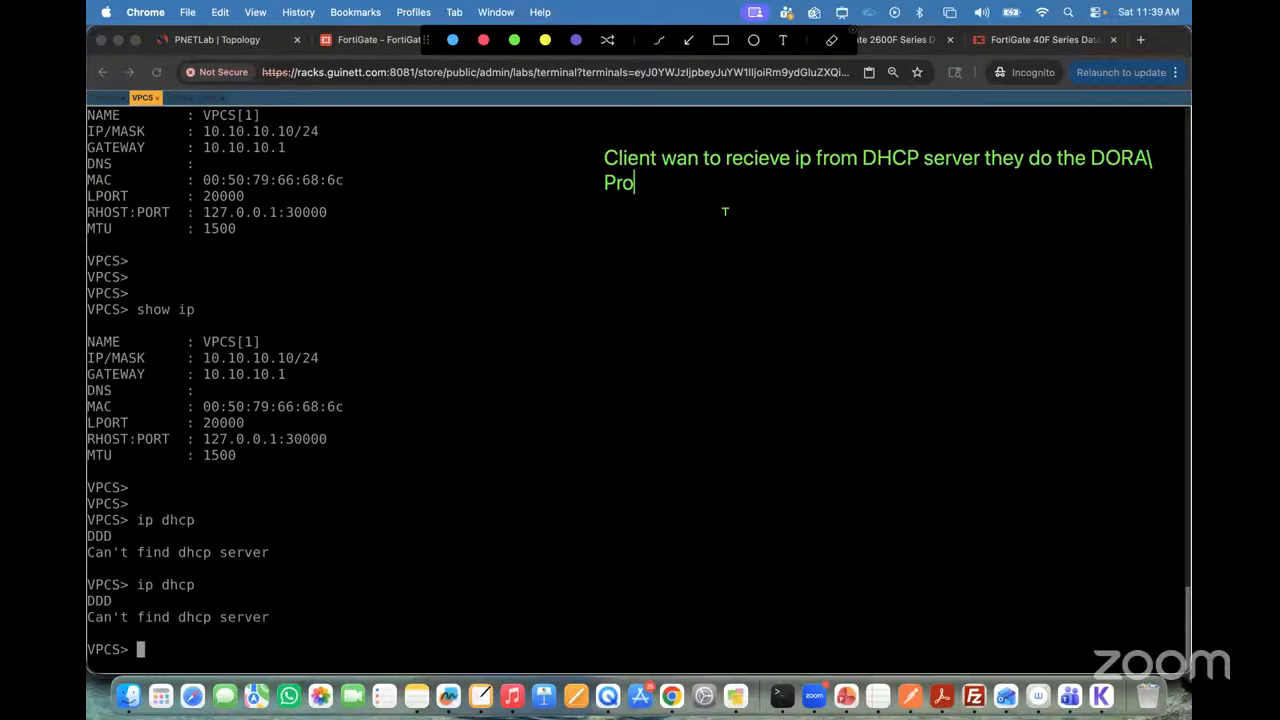
{"action": "type", "text": "cess"}
{"action": "type", "text": " ?"}
{"action": "type", "text": "what is D"}
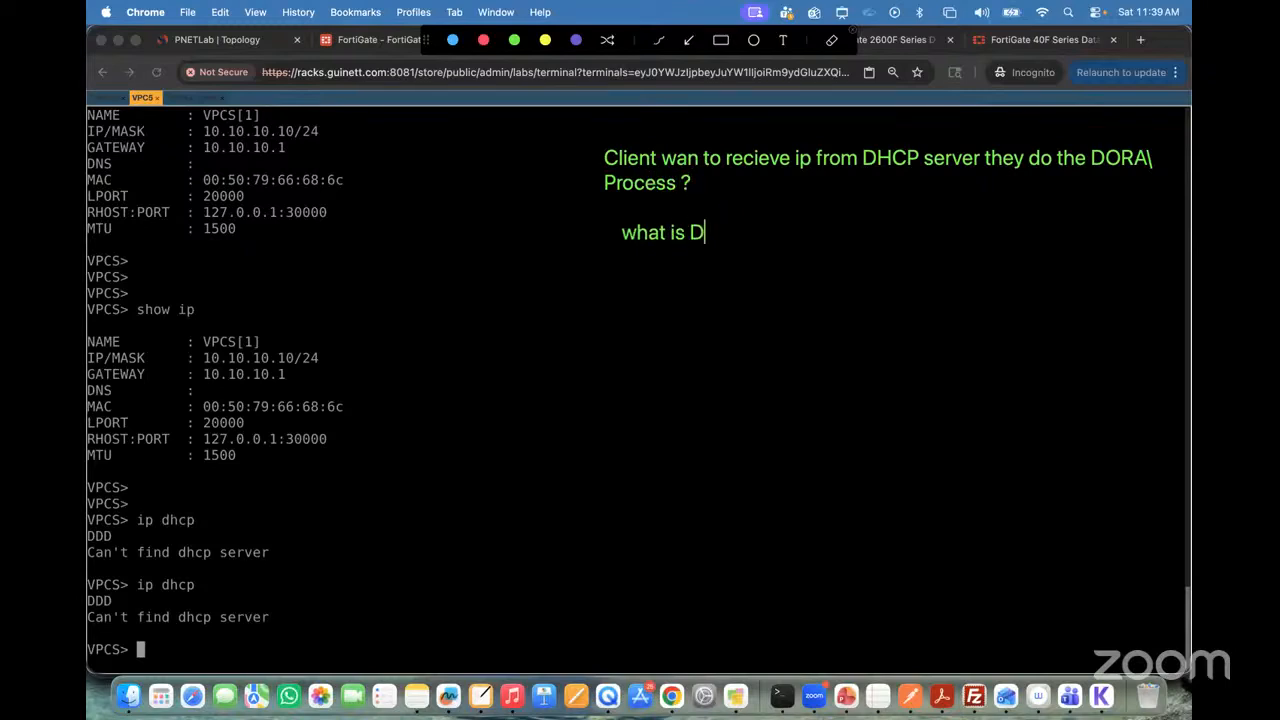
{"action": "type", "text": "ORA ?"}
{"action": "type", "text": "D"}
{"action": "type", "text": " - Di"}
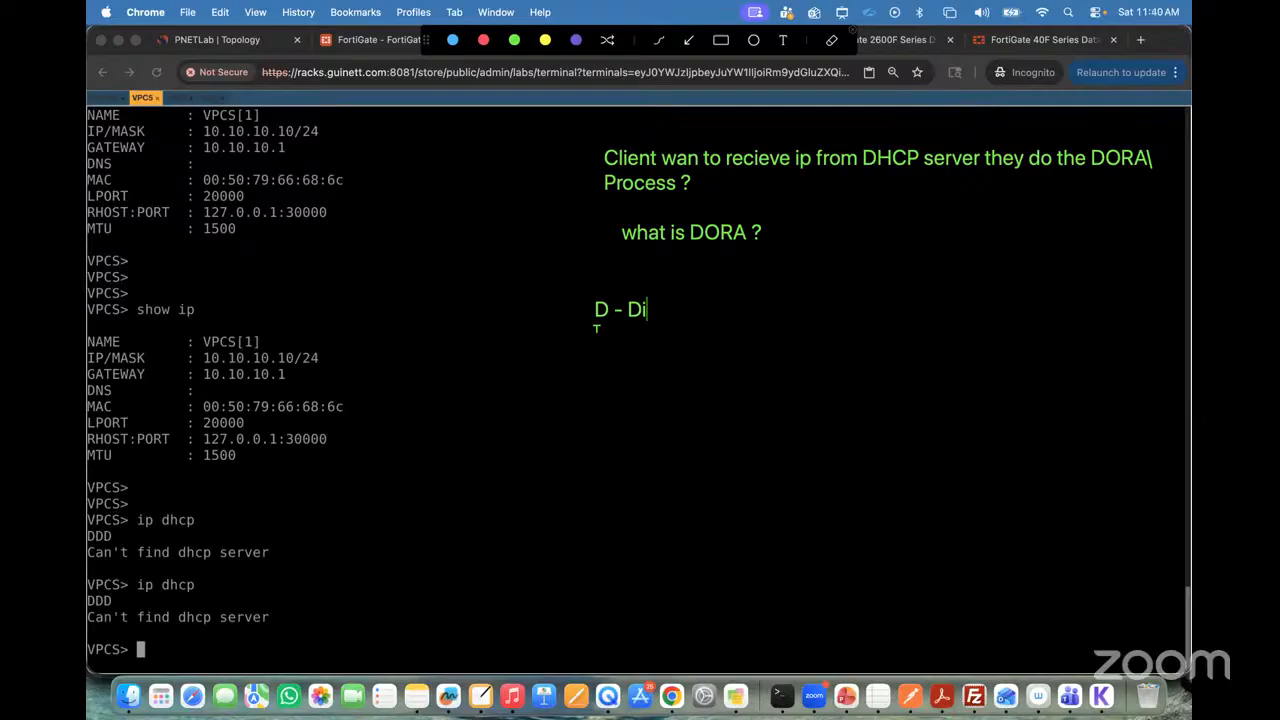
{"action": "type", "text": "scovery "}
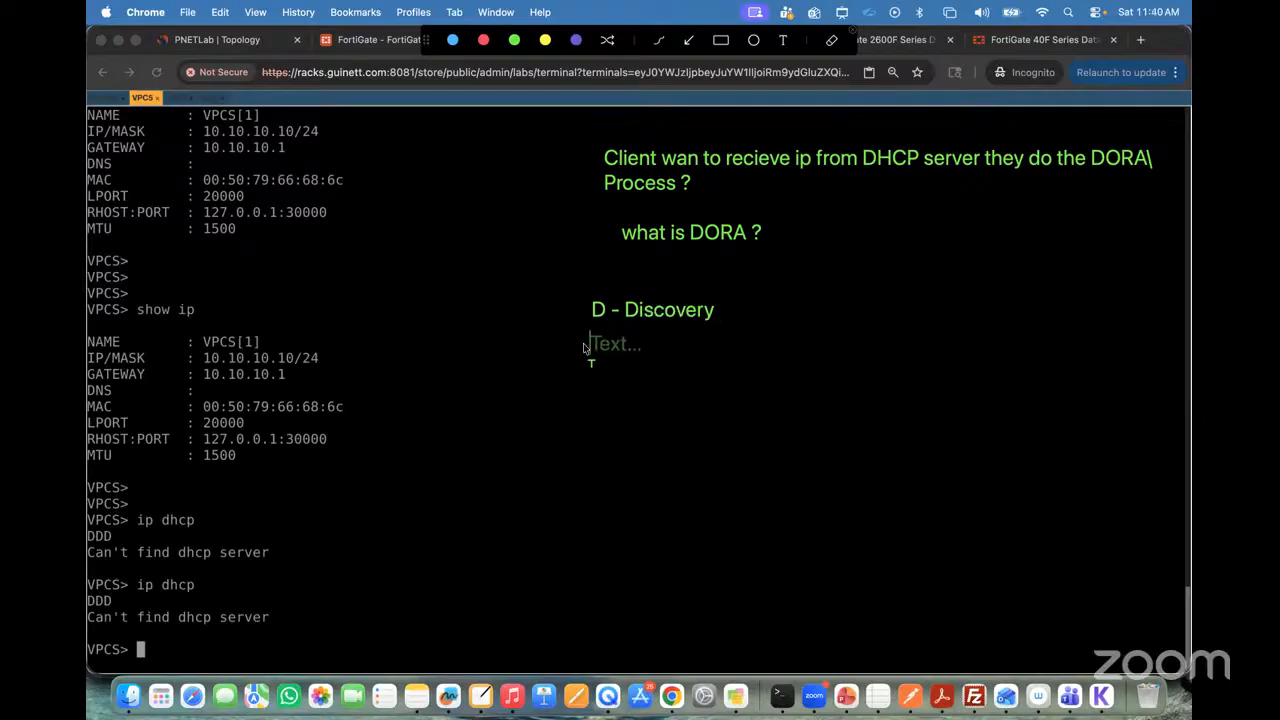
{"action": "type", "text": "O _"}
{"action": "type", "text": " Off"}
Step: Complete the DORA list below the Discovery entry with "O - Offer", "R- Request" and "A- Ack."
{"action": "key", "text": "BackSpace"}
{"action": "key", "text": "BackSpace"}
{"action": "key", "text": "BackSpace"}
{"action": "key", "text": "BackSpace"}
{"action": "key", "text": "BackSpace"}
{"action": "key", "text": "BackSpace"}
{"action": "type", "text": "- Offer"}
{"action": "left_click", "coordinate": [581, 373]}
{"action": "type", "text": "R- Request "}
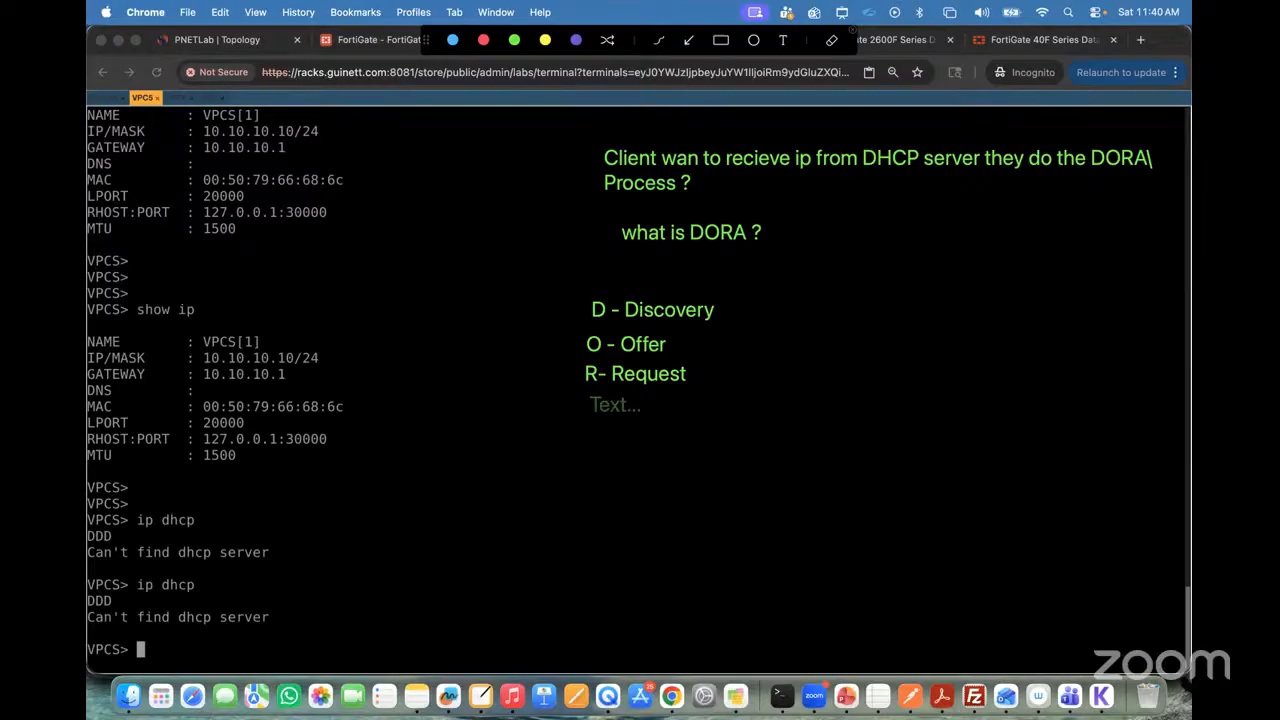
{"action": "type", "text": "A- Ack."}
Step: Draw a red rectangle on each side of the DORA list and an arrow from the smaller one to the larger one along Discovery
{"action": "left_click", "coordinate": [484, 40]}
{"action": "mouse_move", "coordinate": [416, 305]}
{"action": "left_mouse_down"}
{"action": "mouse_move", "coordinate": [469, 389]}
{"action": "mouse_move", "coordinate": [466, 414]}
{"action": "left_mouse_up"}
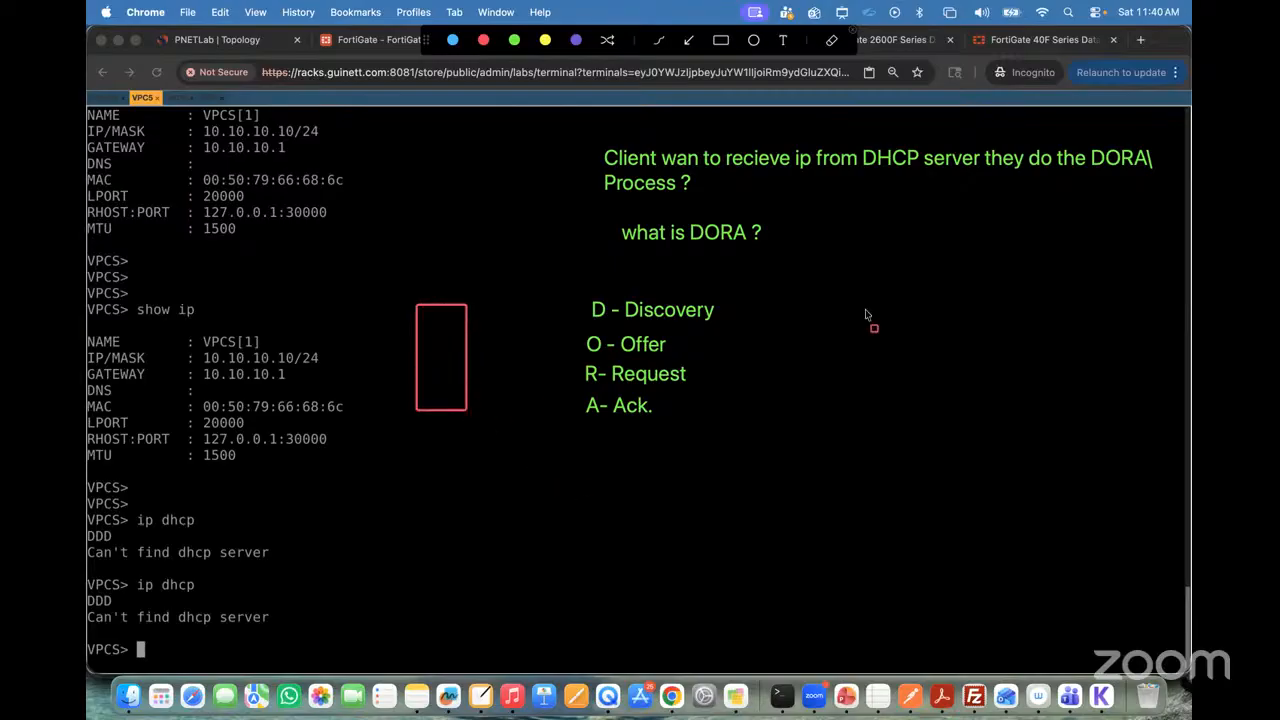
{"action": "left_click_drag", "start_coordinate": [921, 280], "coordinate": [1029, 444]}
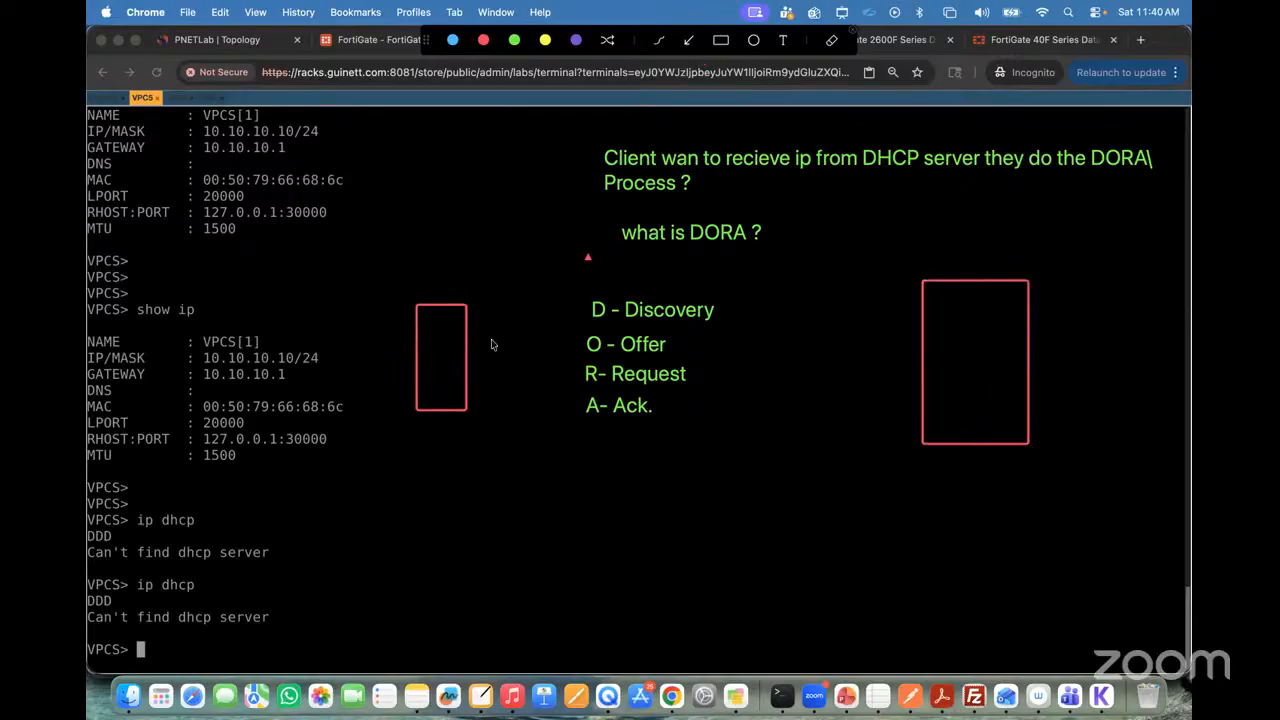
{"action": "mouse_move", "coordinate": [515, 314]}
{"action": "left_mouse_down"}
{"action": "mouse_move", "coordinate": [775, 293]}
{"action": "mouse_move", "coordinate": [923, 318]}
{"action": "left_mouse_up"}
Step: Label the smaller rectangle "Client" and the larger one "DHCP Server" with red text above them
{"action": "left_click", "coordinate": [782, 41]}
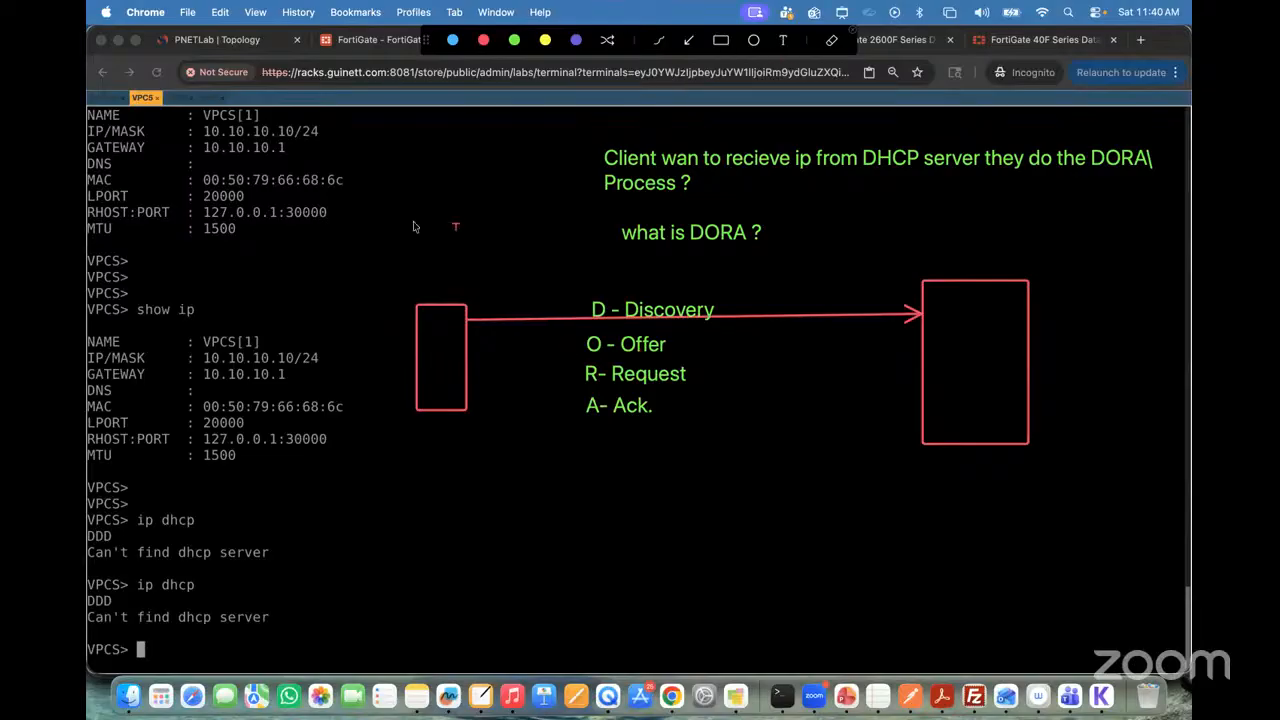
{"action": "left_click", "coordinate": [420, 285]}
{"action": "type", "text": "Client "}
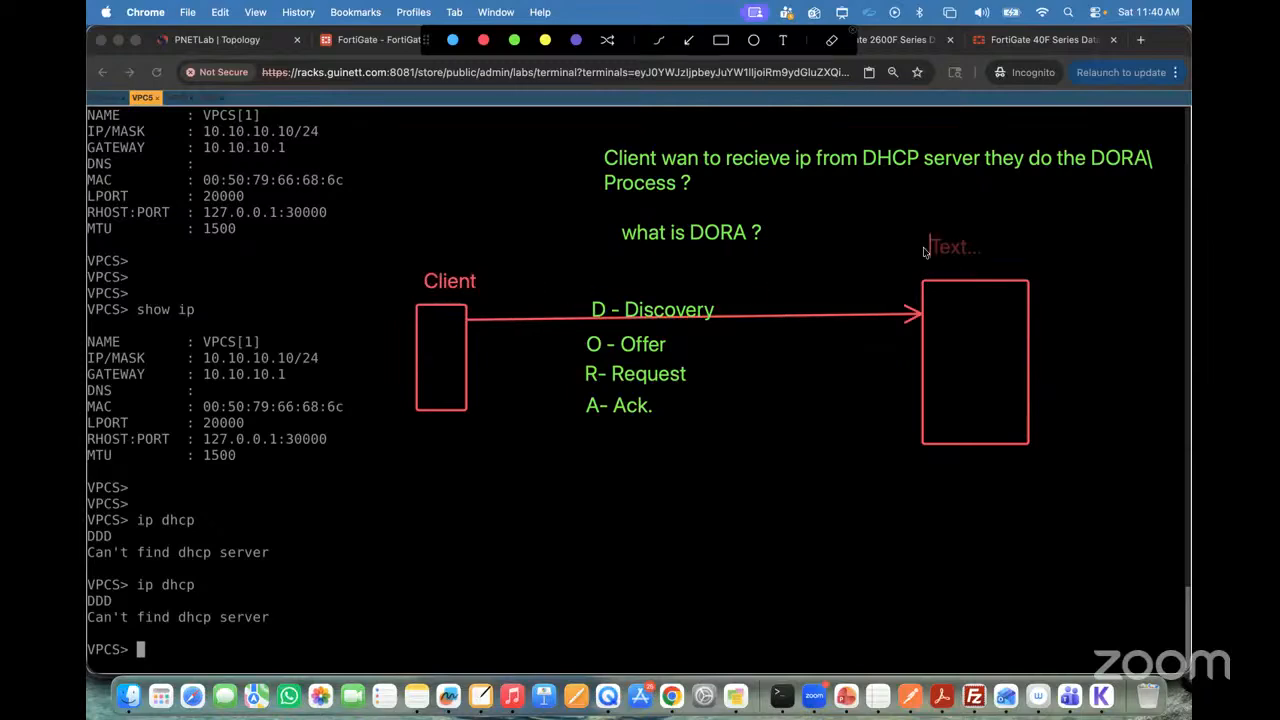
{"action": "type", "text": "DHCP Server"}
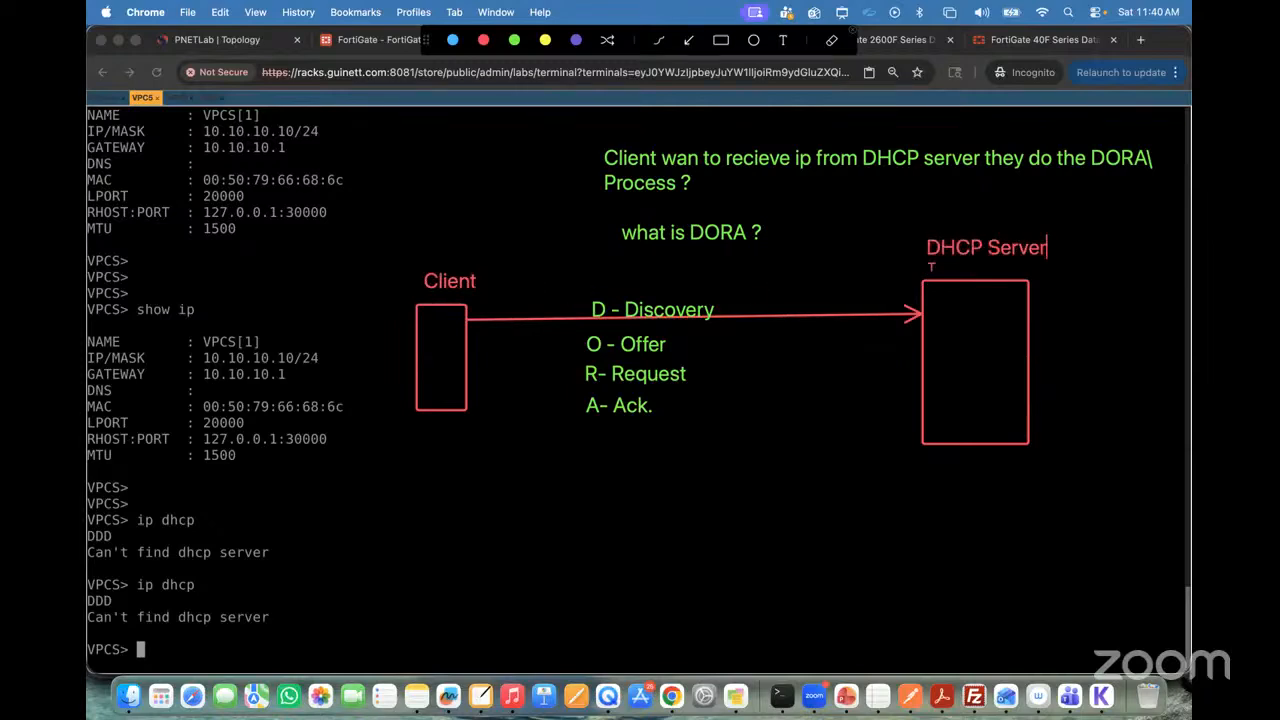
Step: Draw red arrows for Offer from server to client, Request from client to server, and Ack from server to client
{"action": "left_click", "coordinate": [688, 41]}
{"action": "left_click_drag", "start_coordinate": [922, 355], "coordinate": [466, 358]}
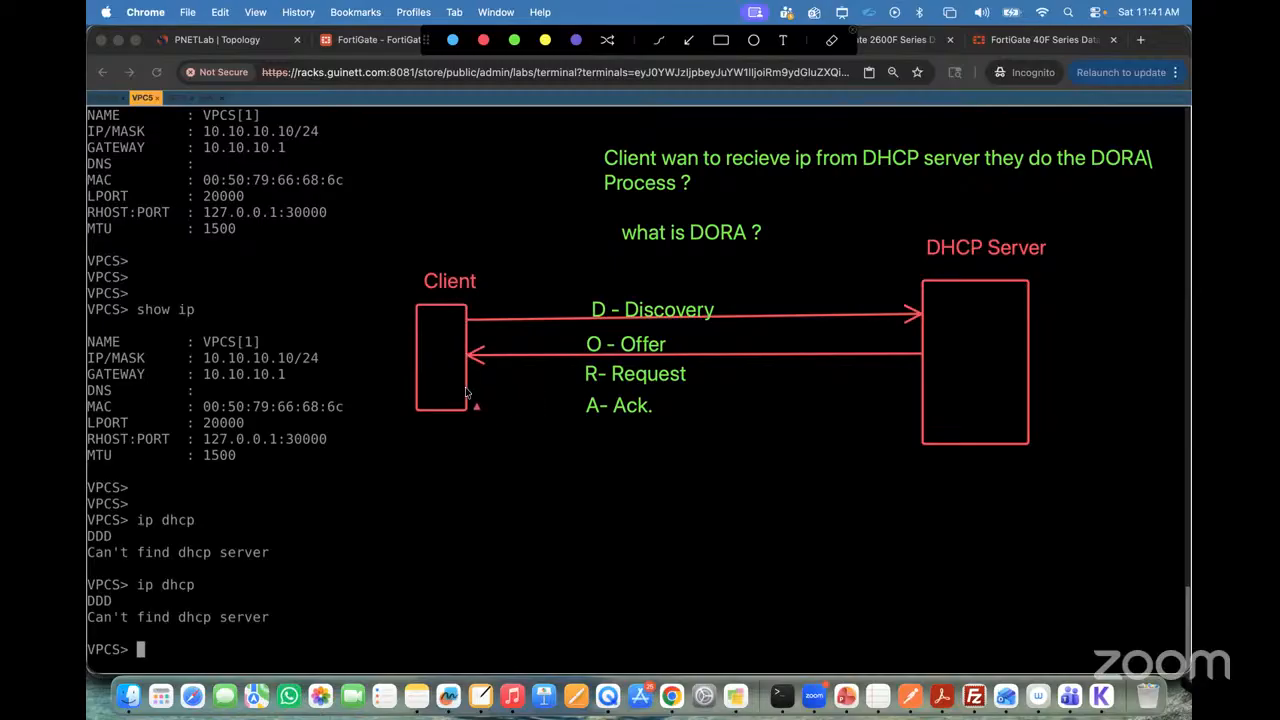
{"action": "left_click_drag", "start_coordinate": [468, 390], "coordinate": [922, 387]}
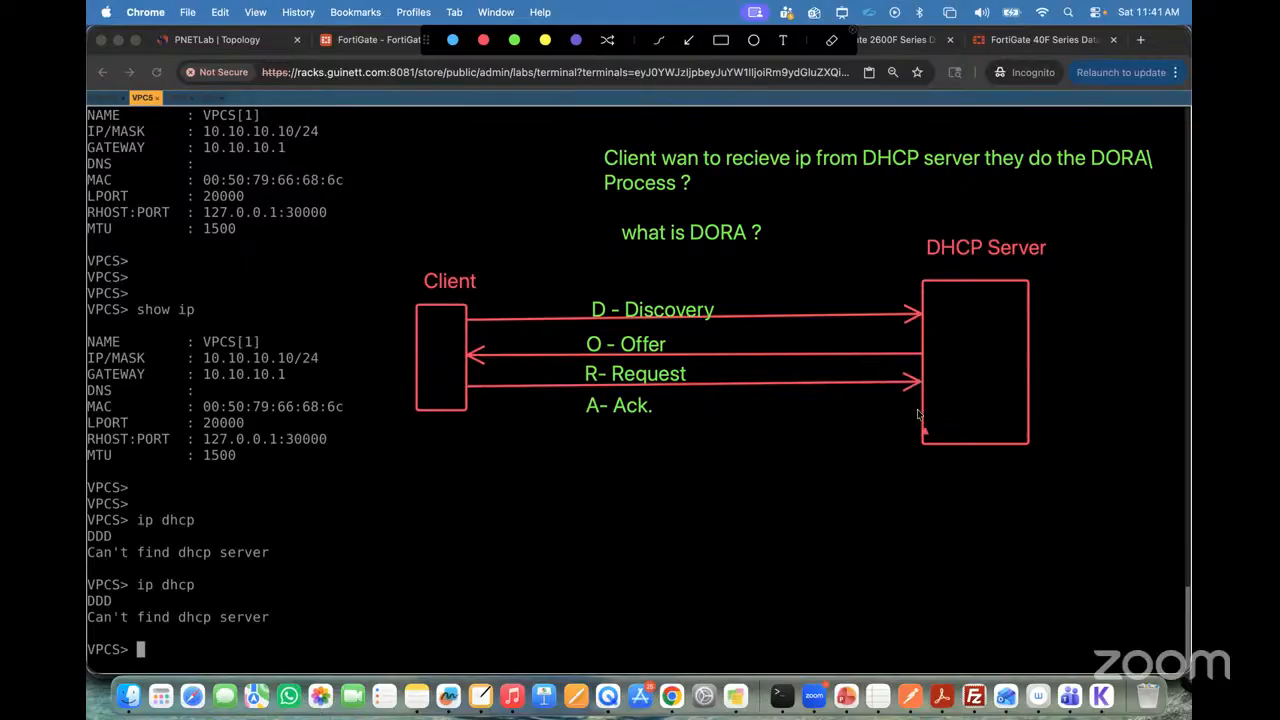
{"action": "left_click_drag", "start_coordinate": [920, 414], "coordinate": [466, 416]}
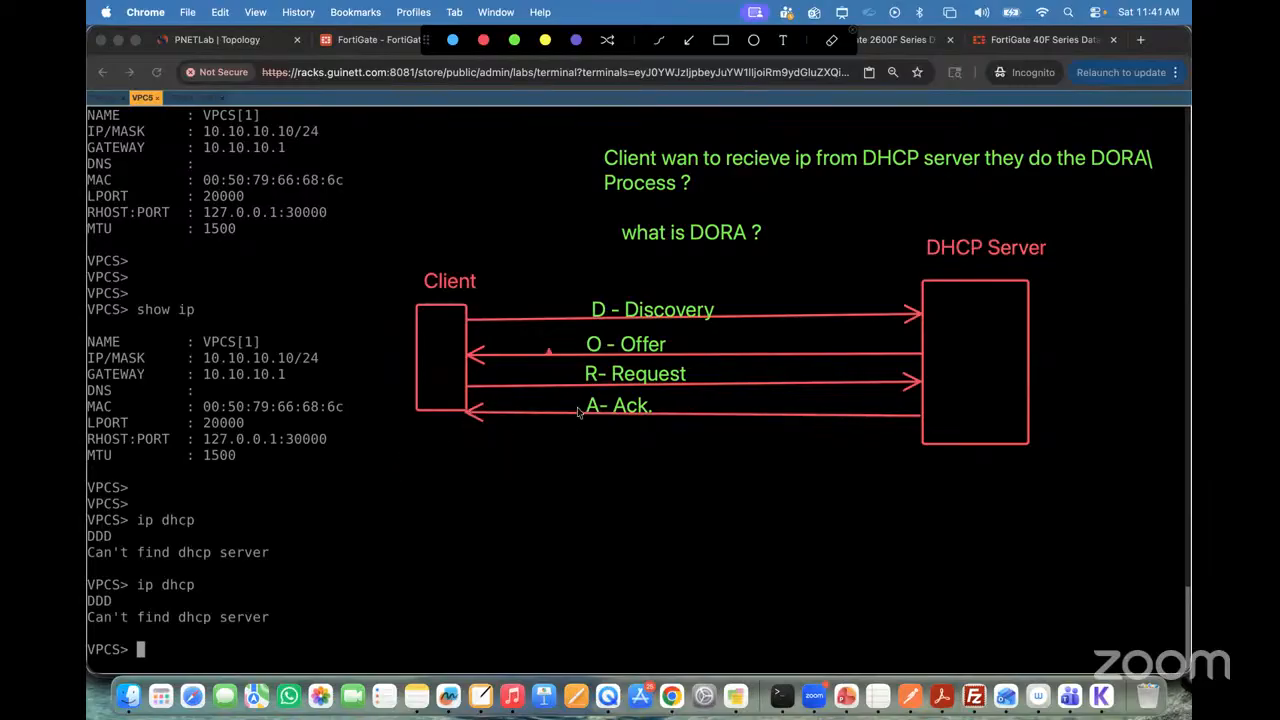
Step: Add a red text annotation below the DORA diagram reading "Static IP assignment =="
{"action": "left_click", "coordinate": [545, 507]}
{"action": "type", "text": "Static IP assign"}
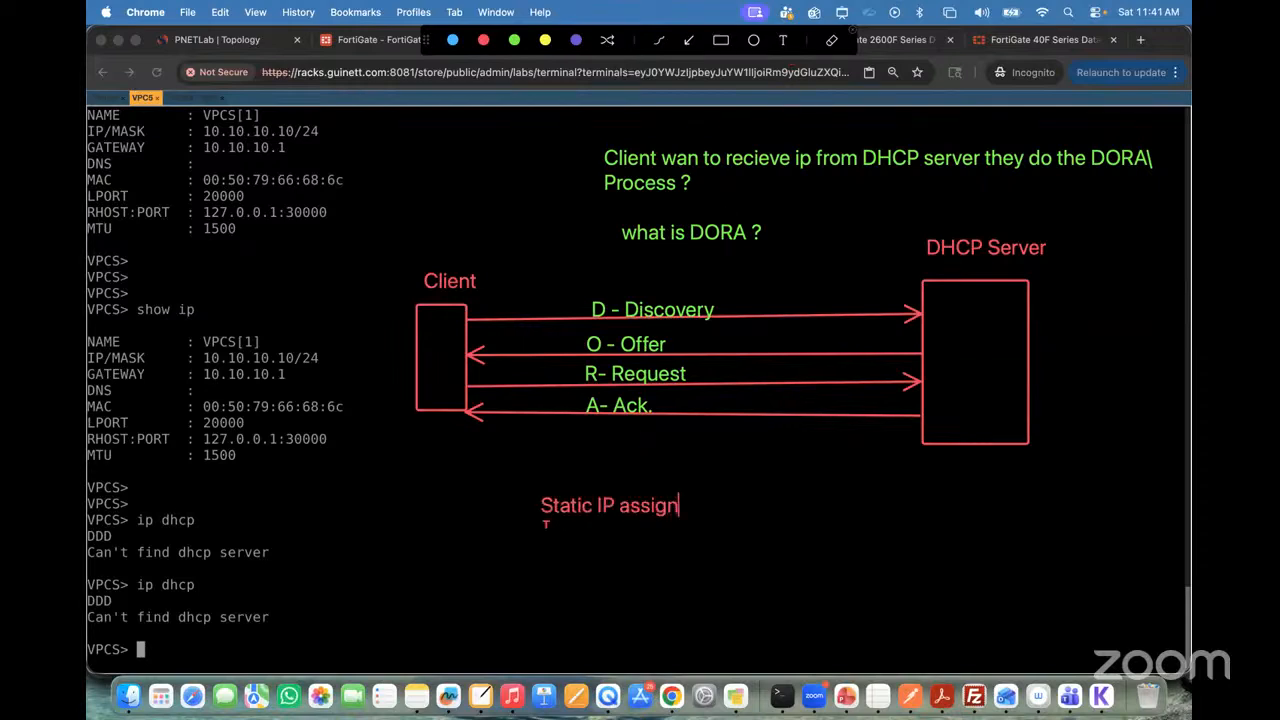
{"action": "type", "text": "ment =="}
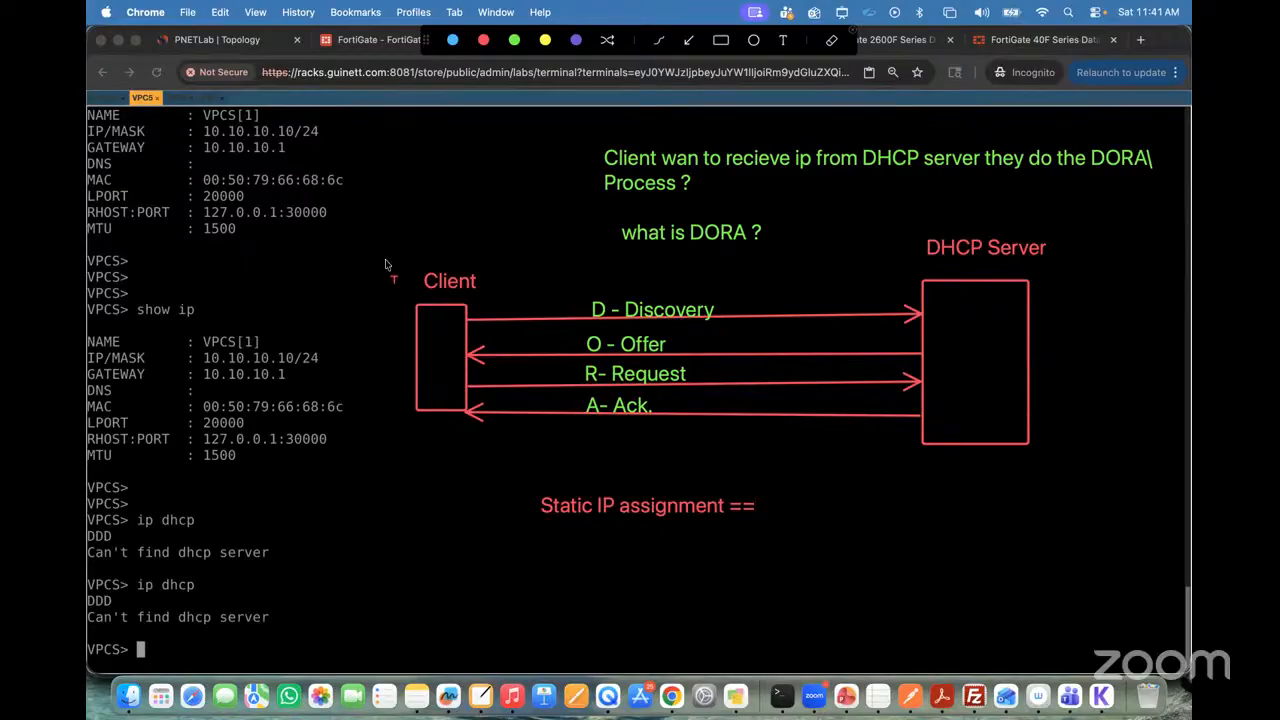
Step: Add the yellow annotation "Fortigate Firewall As DHCP Server" in the DHCP Server box of the DORA diagram, then close the annotation overlay
{"action": "left_click", "coordinate": [953, 357]}
{"action": "left_click", "coordinate": [549, 43]}
{"action": "left_click", "coordinate": [941, 397]}
{"action": "type", "text": "Fortigate Fi"}
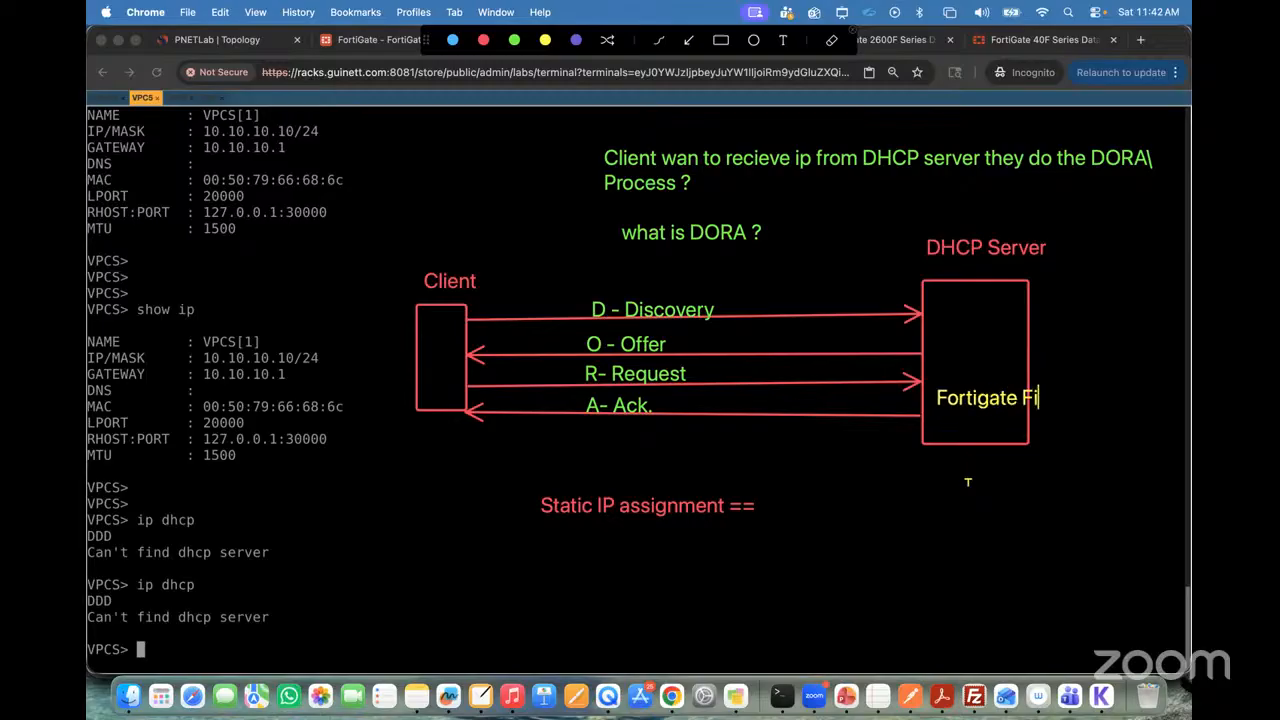
{"action": "type", "text": "rewall"}
{"action": "key", "text": "BackSpace"}
{"action": "key", "text": "BackSpace"}
{"action": "type", "text": "all"}
{"action": "key", "text": "Return"}
{"action": "type", "text": "As "}
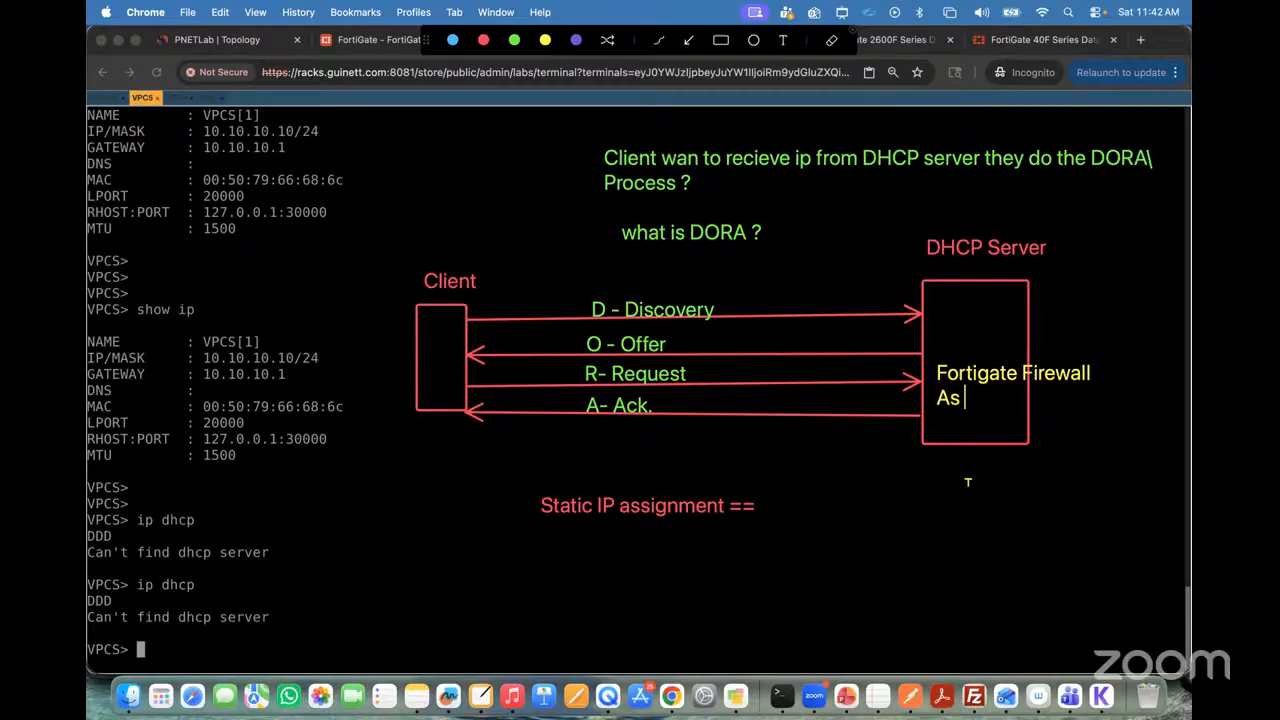
{"action": "type", "text": "DHCP Server"}
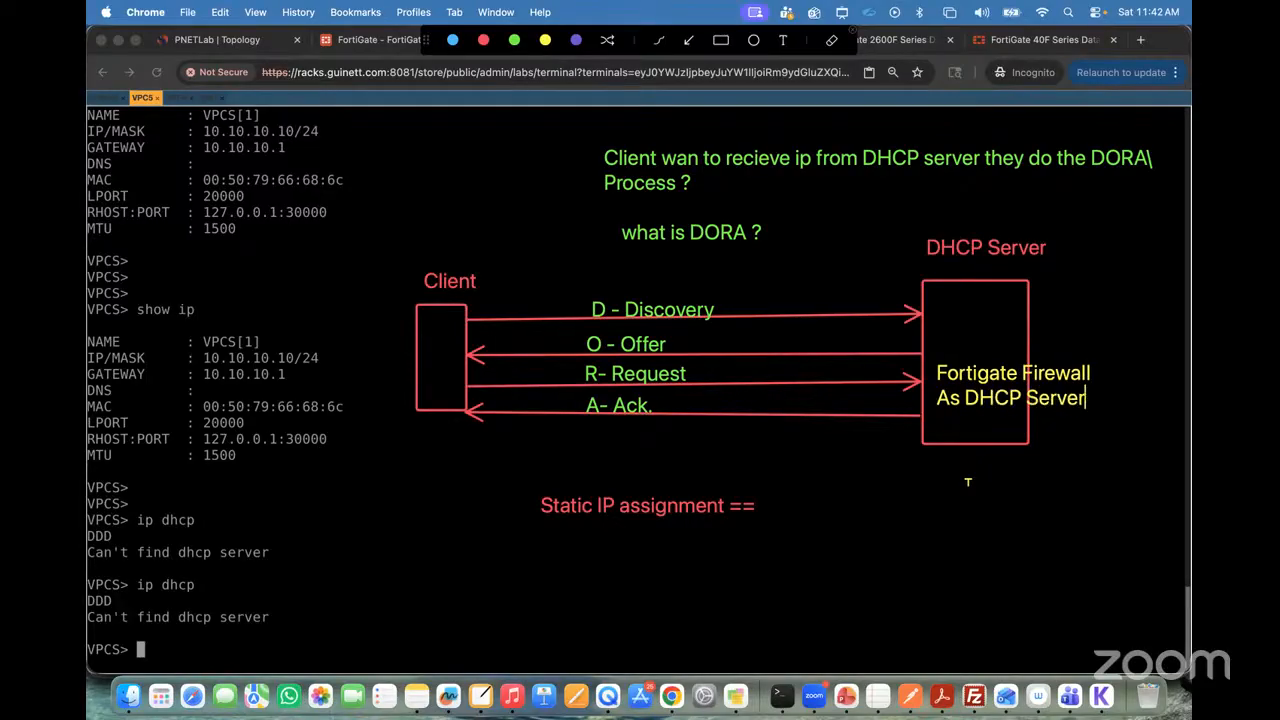
{"action": "left_click", "coordinate": [857, 33]}
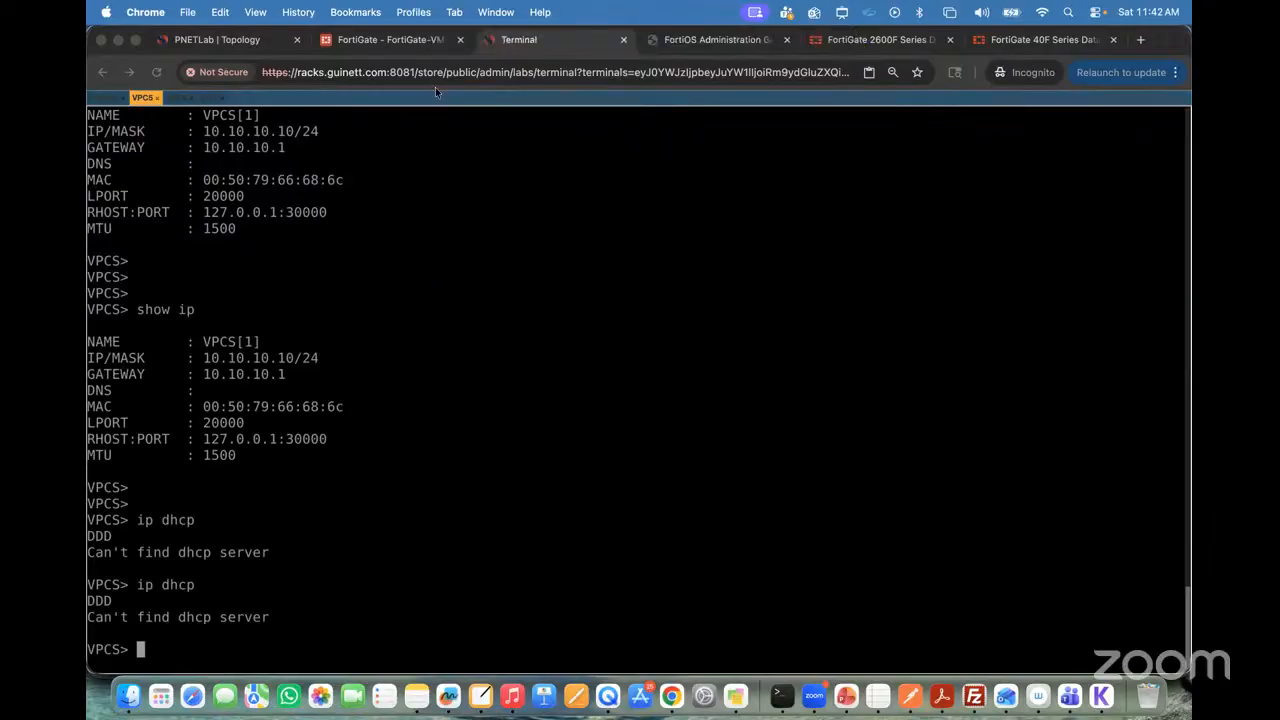
Step: Switch to the FortiGate interface list, open VLAN10-Interfce for editing and enable its DHCP server
{"action": "left_click", "coordinate": [365, 42]}
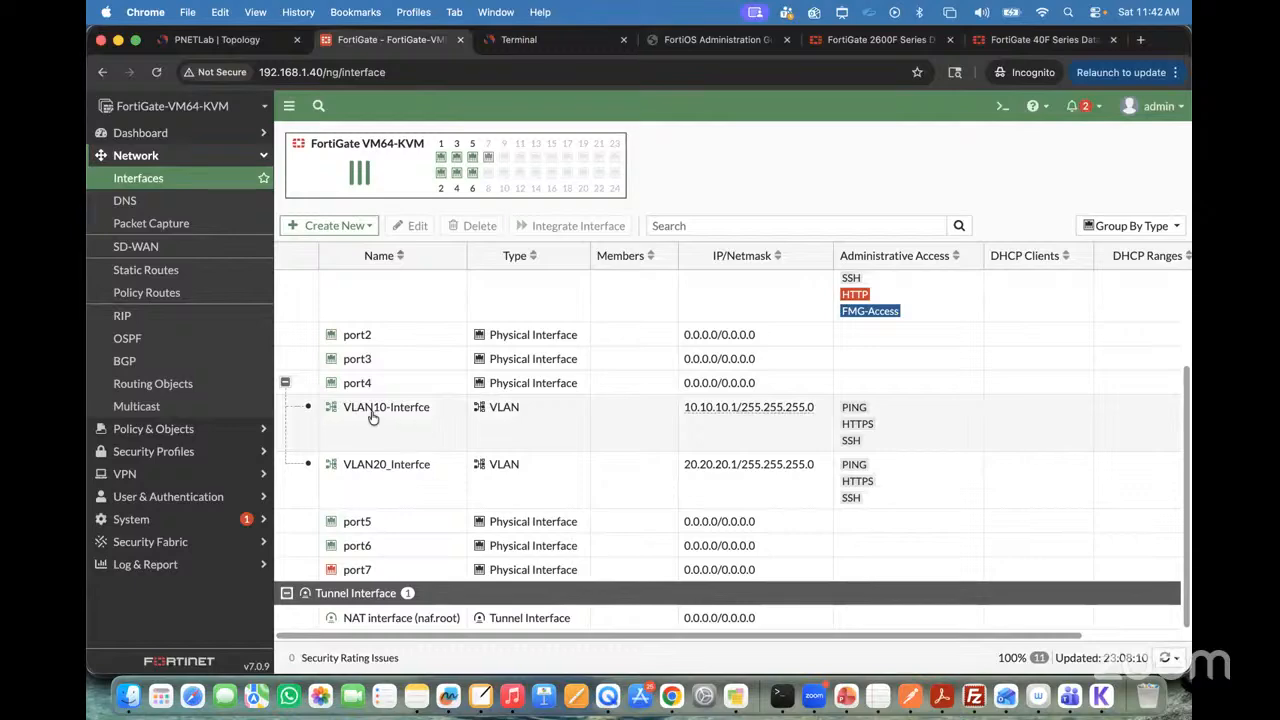
{"action": "left_click", "coordinate": [205, 42]}
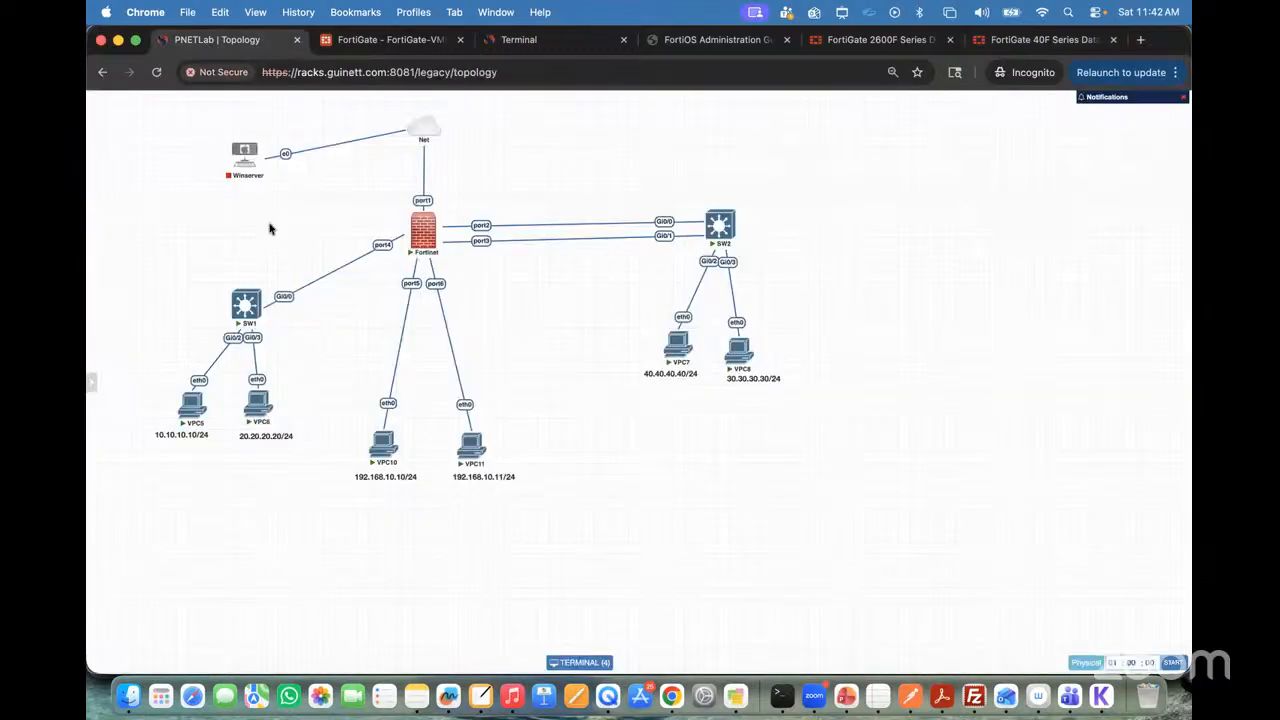
{"action": "left_click", "coordinate": [384, 44]}
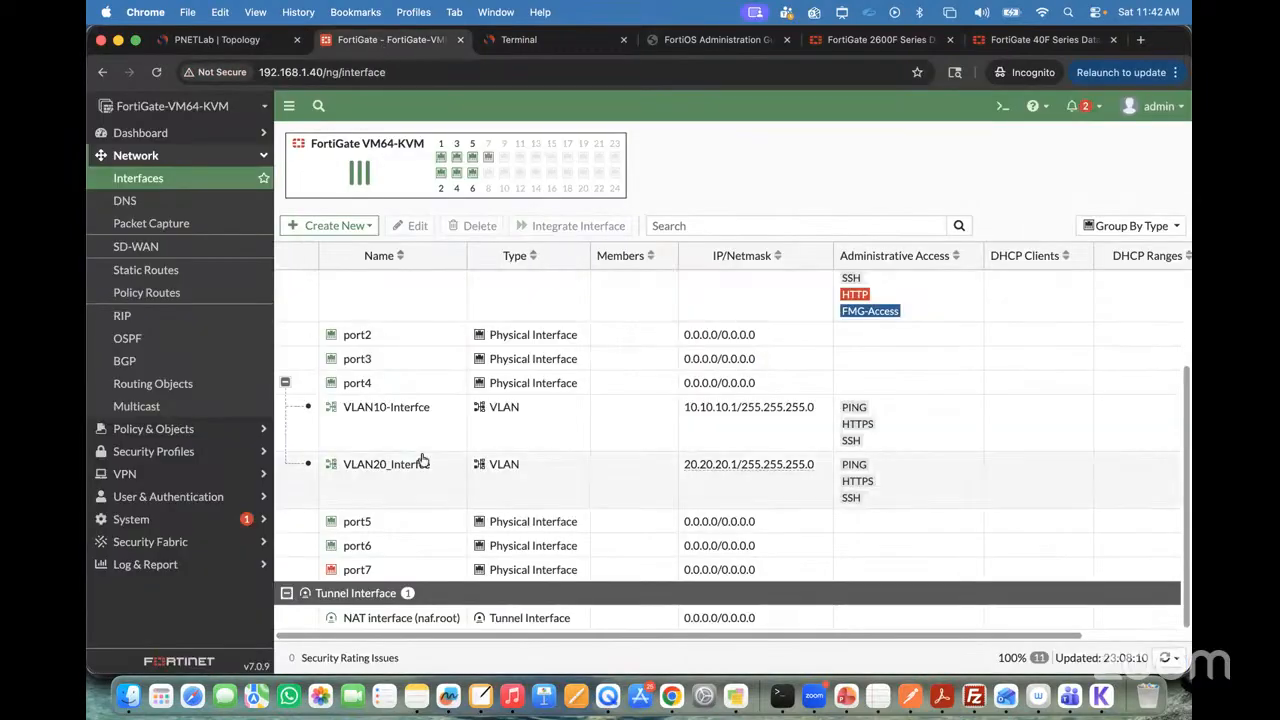
{"action": "double_click", "coordinate": [392, 429]}
{"action": "scroll", "coordinate": [305, 407], "scroll_direction": "down", "scroll_amount": 5}
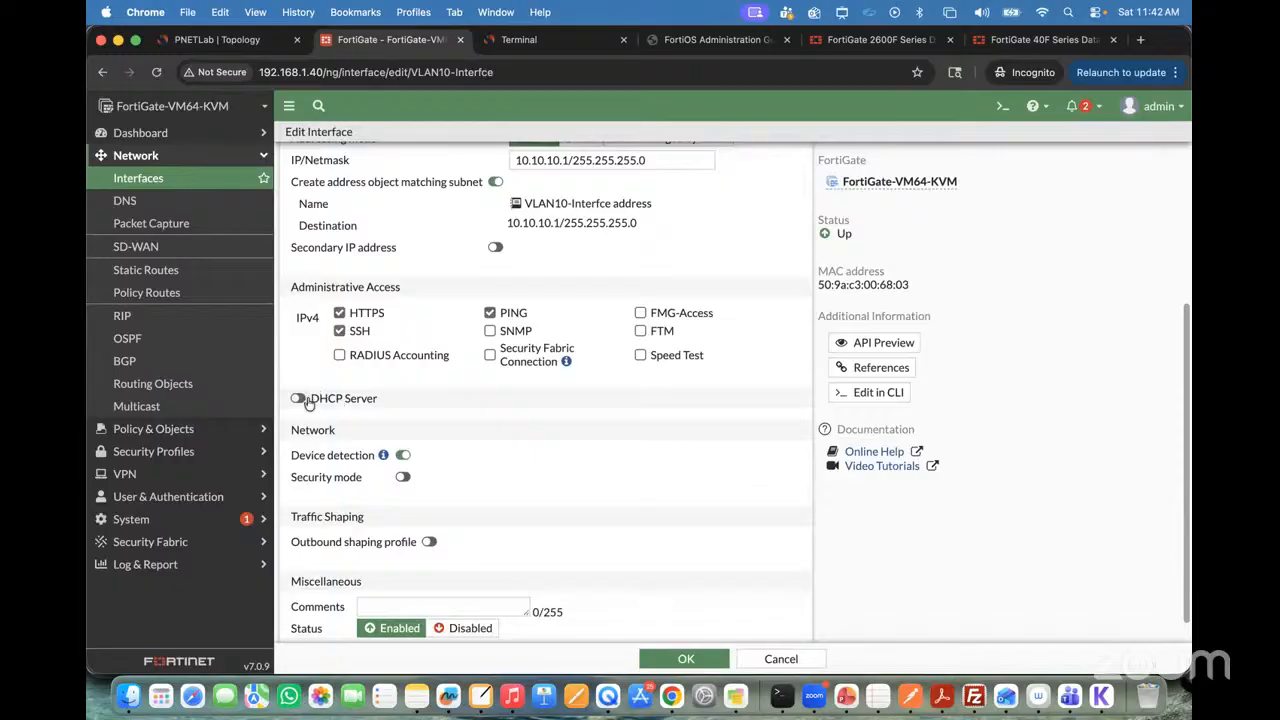
{"action": "left_click", "coordinate": [298, 398]}
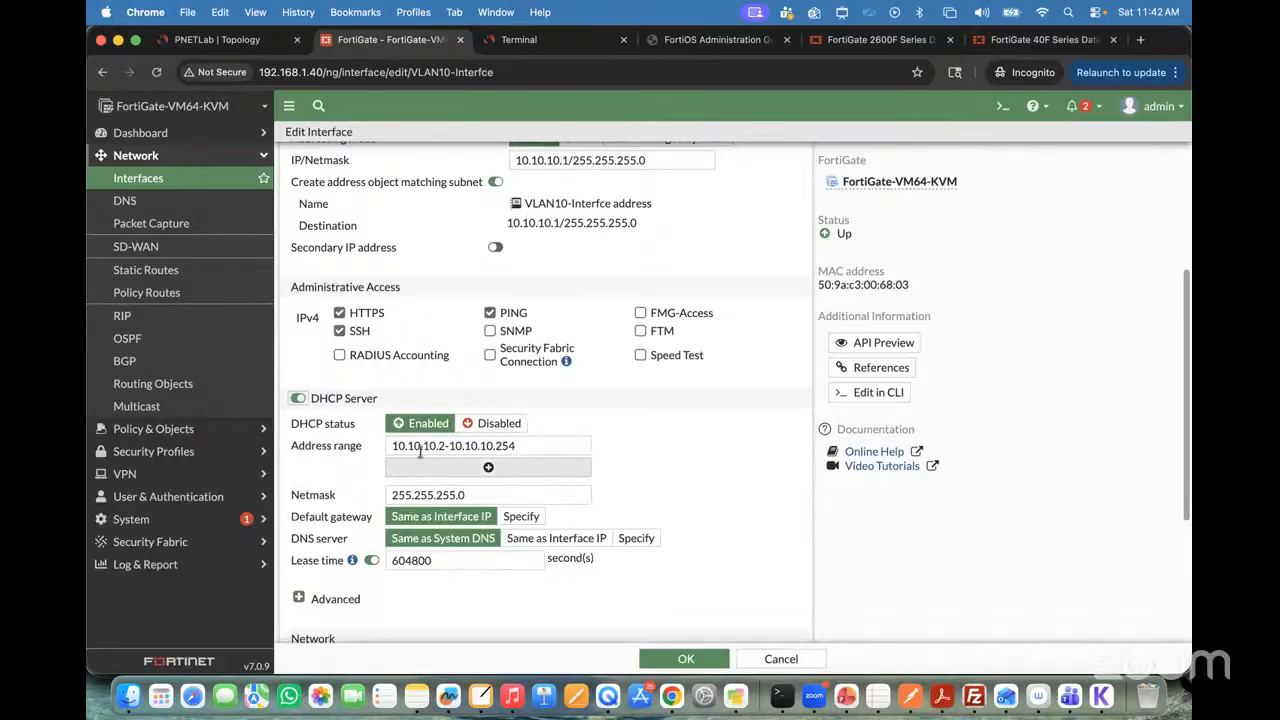
Step: Set the VLAN10 DHCP address range to 10.10.10.30-10.10.10.254, review the remaining DHCP settings and save the interface
{"action": "scroll", "coordinate": [490, 330], "scroll_direction": "up", "scroll_amount": 1}
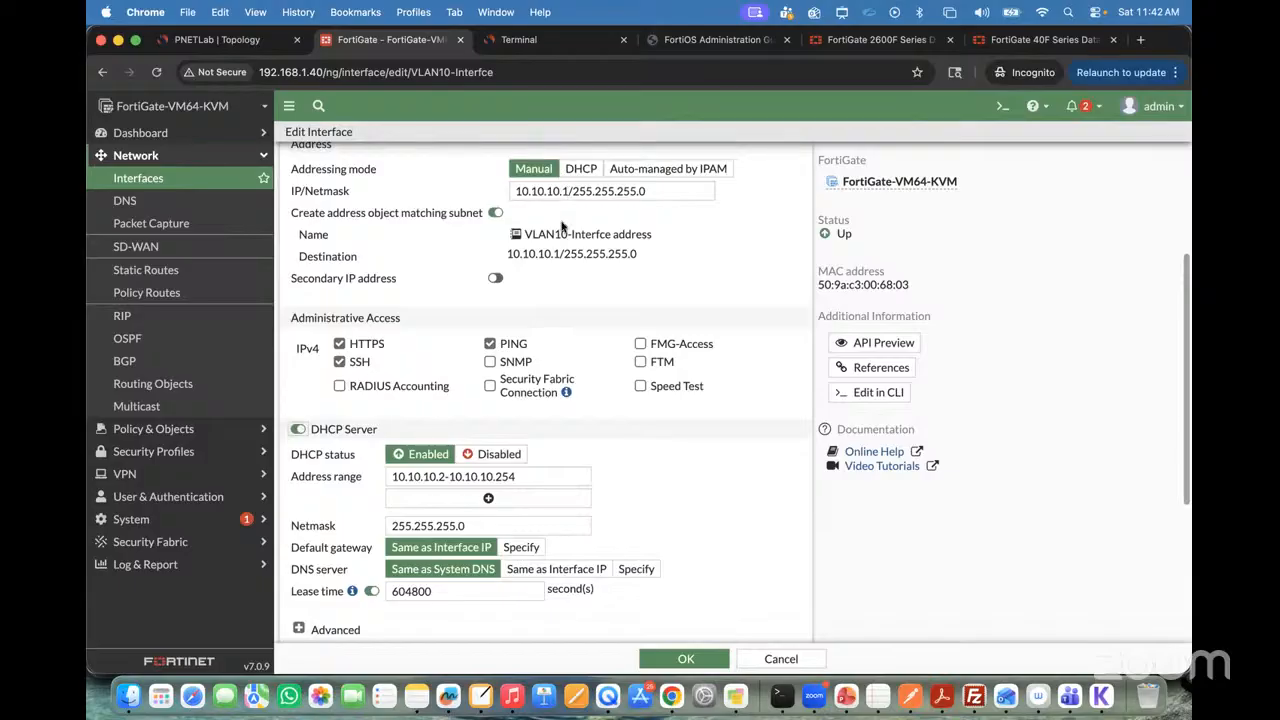
{"action": "left_click", "coordinate": [444, 477]}
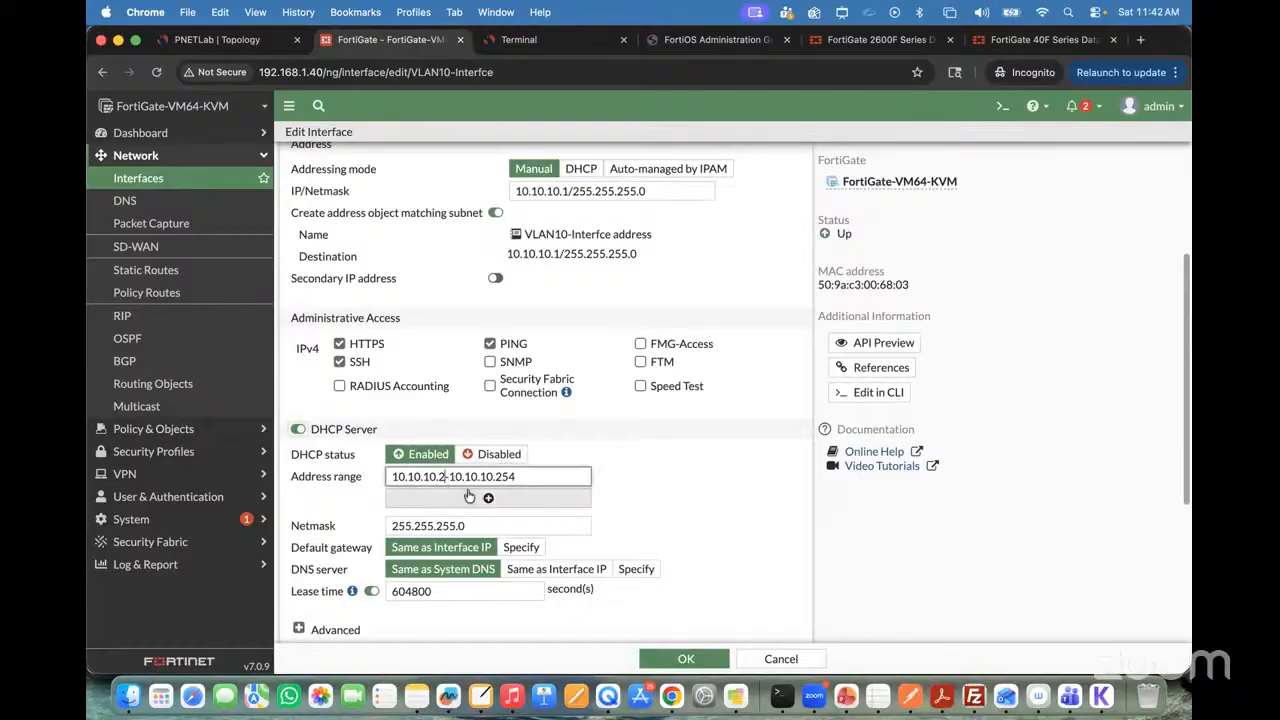
{"action": "key", "text": "BackSpace"}
{"action": "type", "text": "30"}
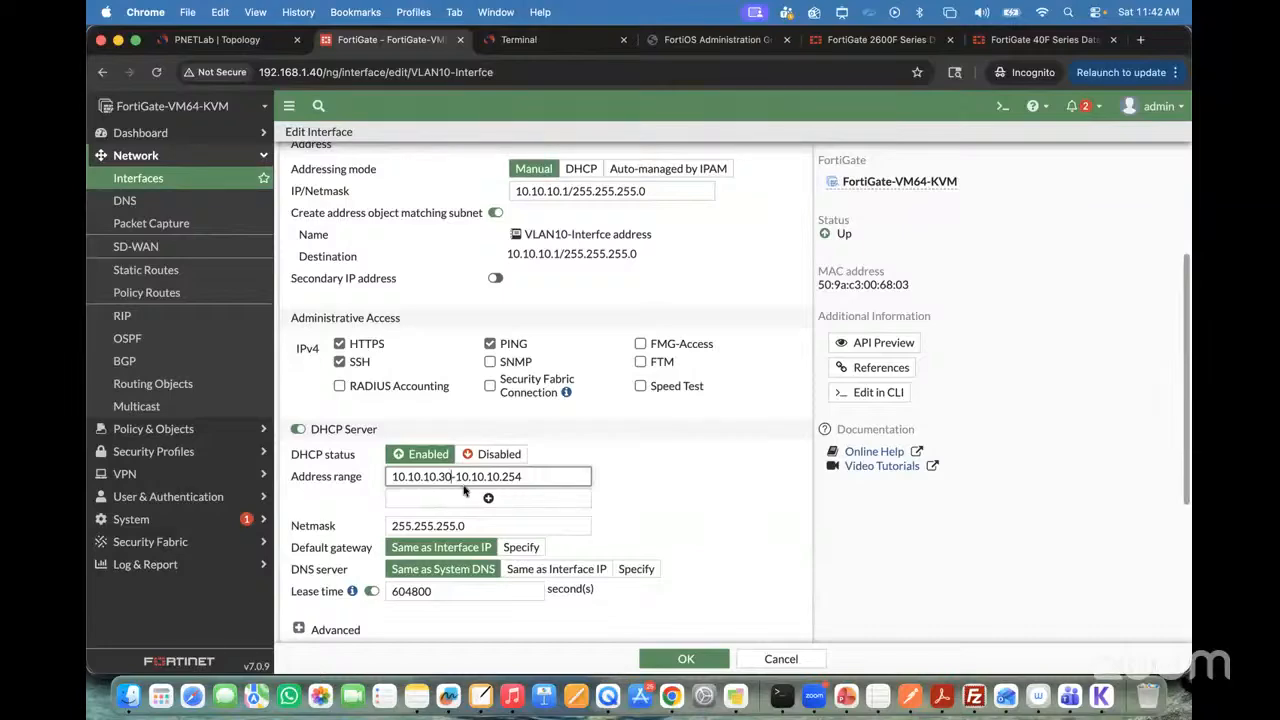
{"action": "scroll", "coordinate": [465, 490], "scroll_direction": "down", "scroll_amount": 1}
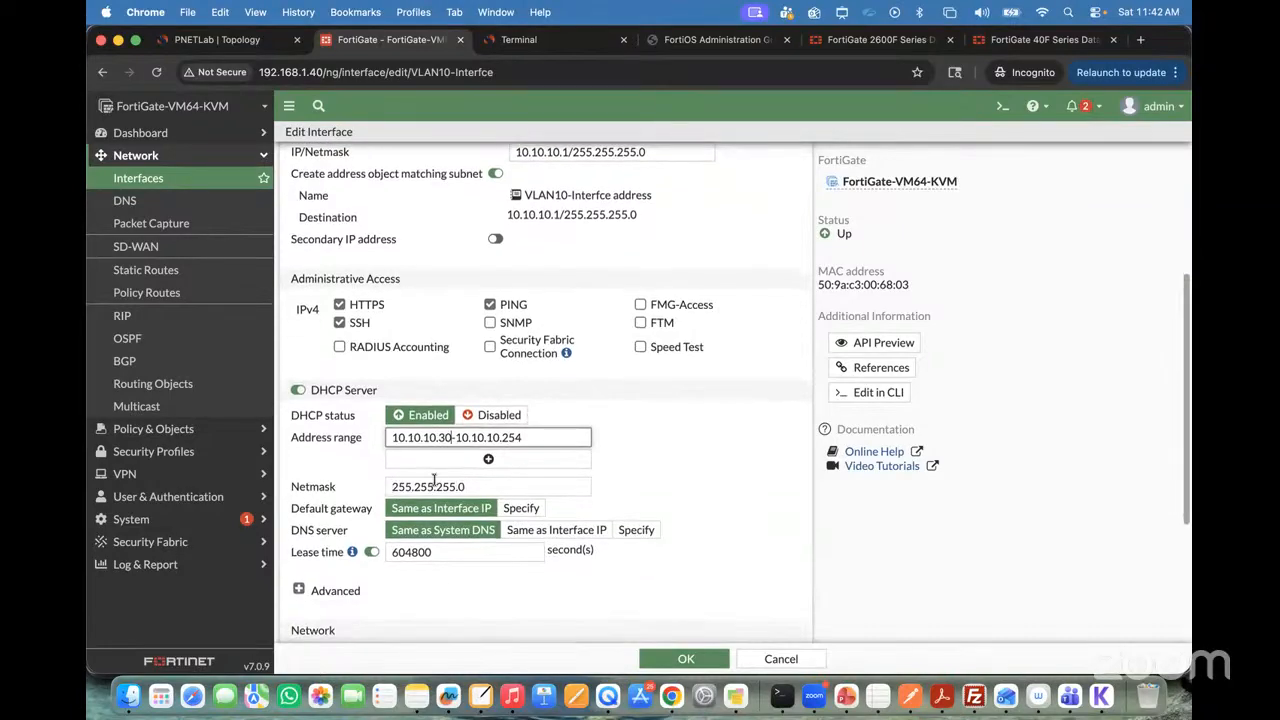
{"action": "scroll", "coordinate": [519, 461], "scroll_direction": "up", "scroll_amount": 2}
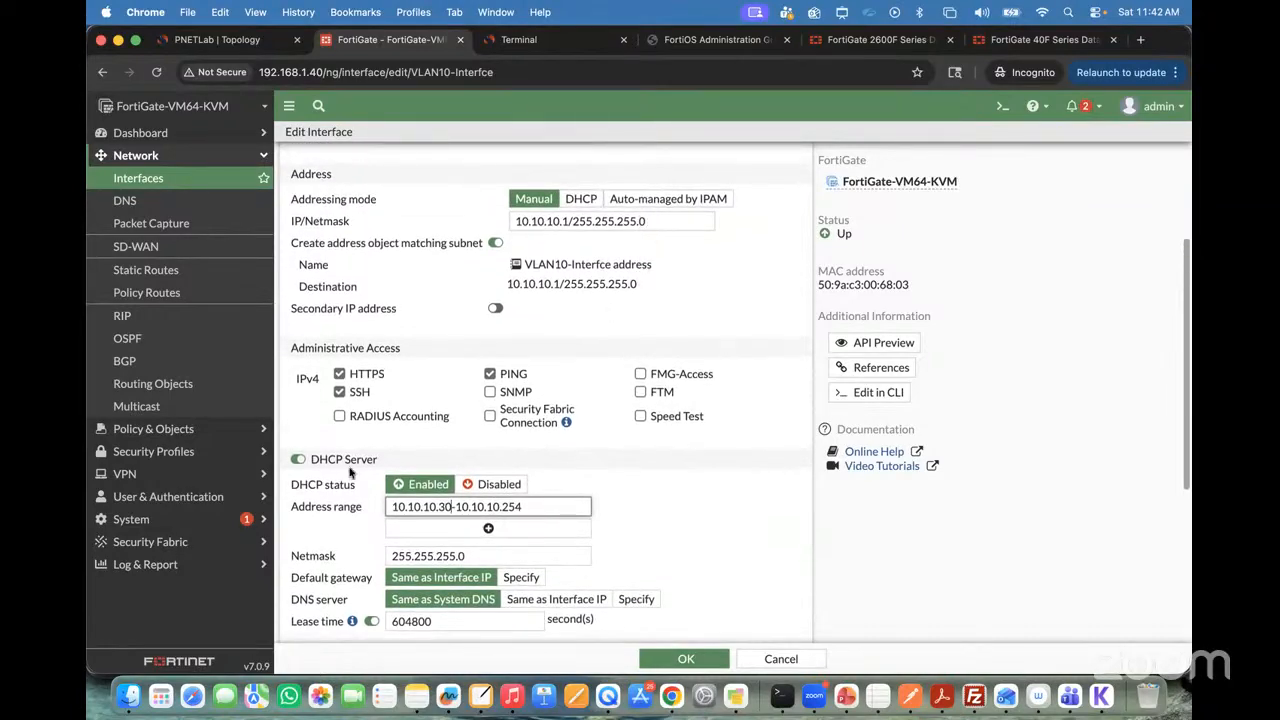
{"action": "scroll", "coordinate": [446, 555], "scroll_direction": "down", "scroll_amount": 3}
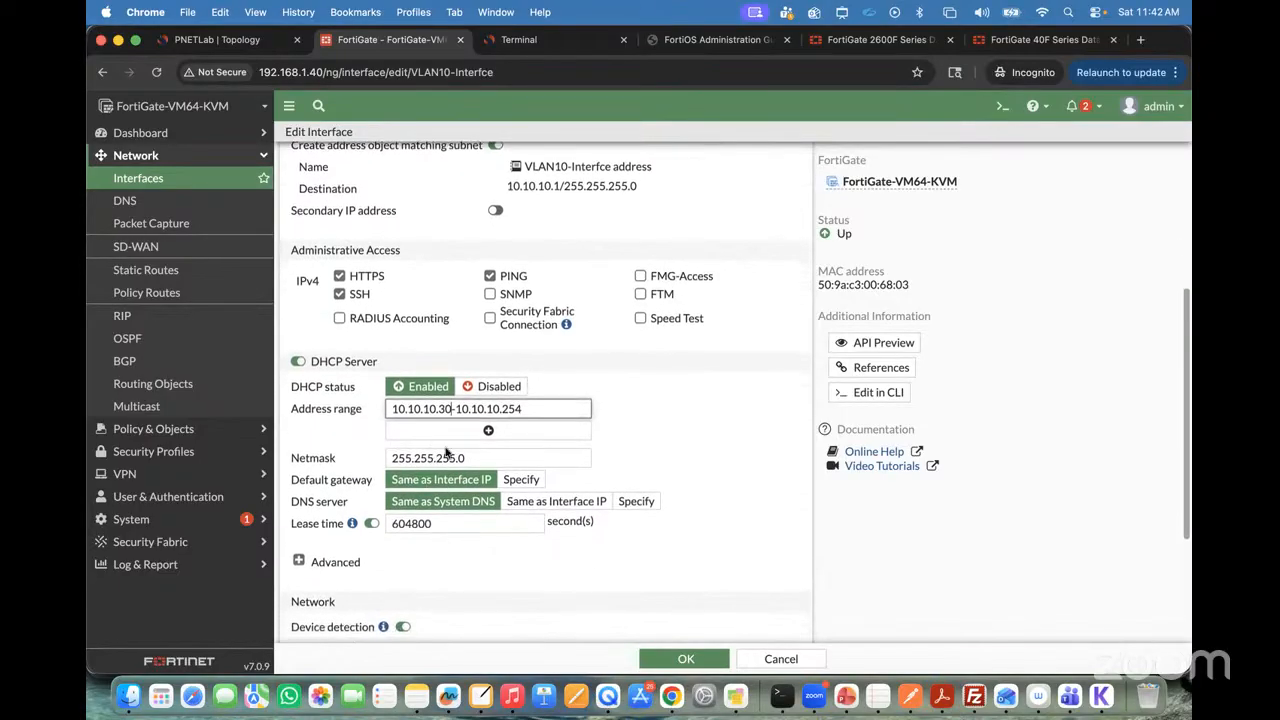
{"action": "scroll", "coordinate": [486, 450], "scroll_direction": "up", "scroll_amount": 6}
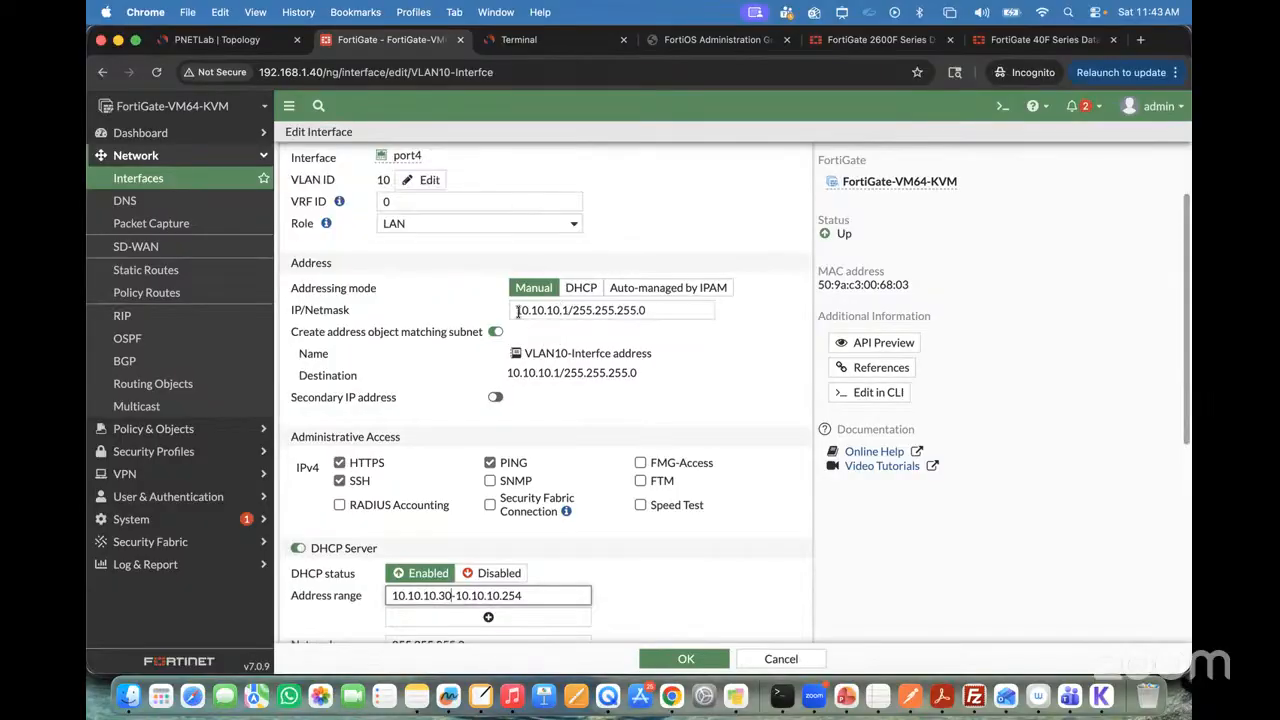
{"action": "scroll", "coordinate": [518, 450], "scroll_direction": "down", "scroll_amount": 6}
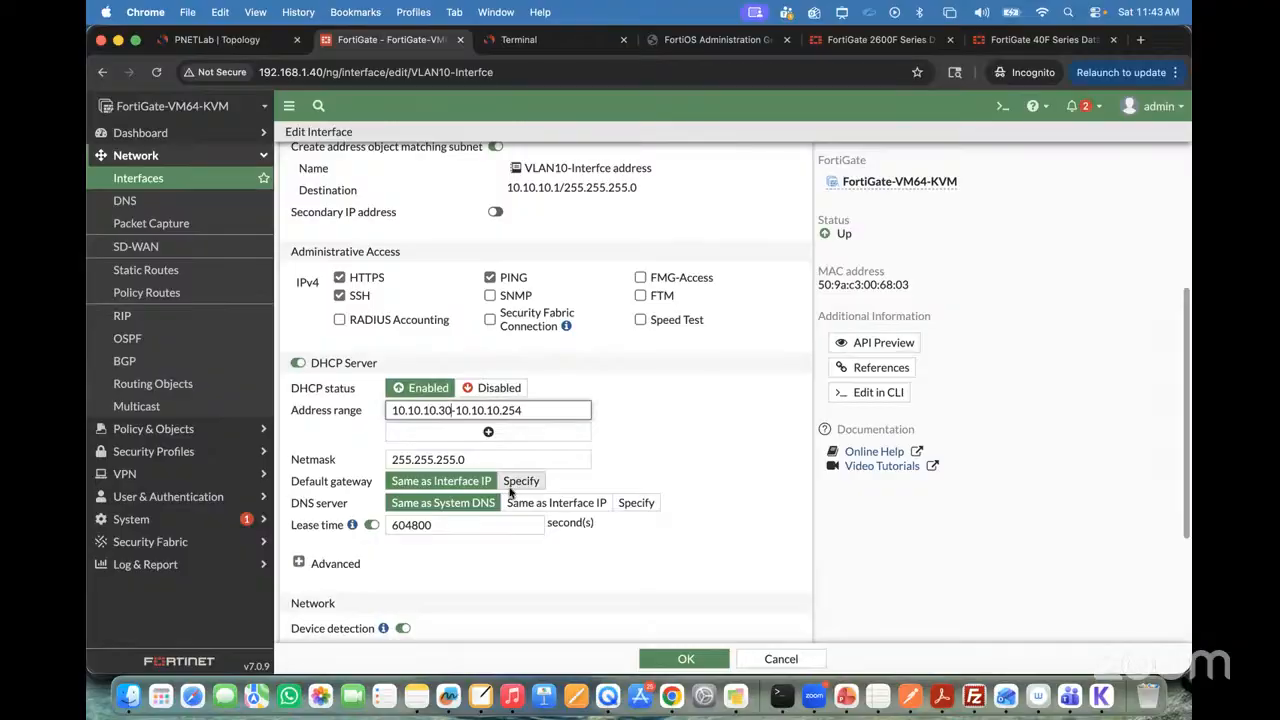
{"action": "scroll", "coordinate": [610, 410], "scroll_direction": "up", "scroll_amount": 7}
{"action": "scroll", "coordinate": [610, 410], "scroll_direction": "down", "scroll_amount": 10}
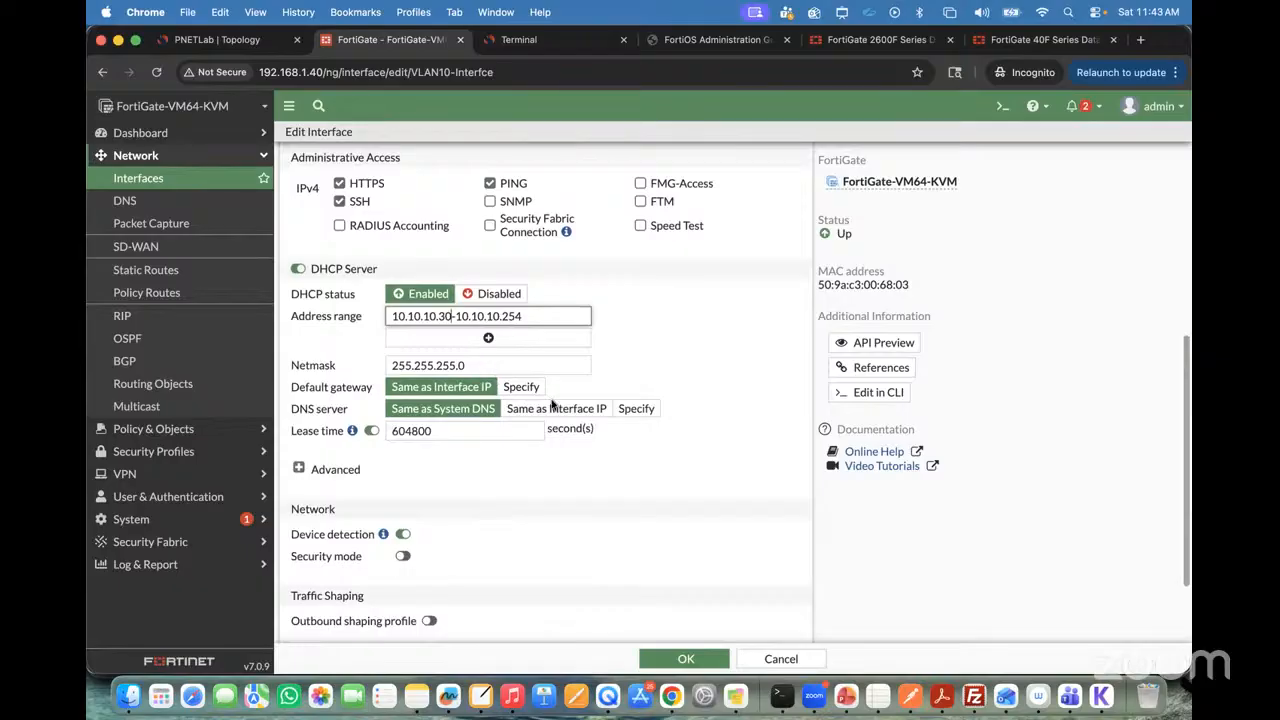
{"action": "left_click", "coordinate": [683, 659]}
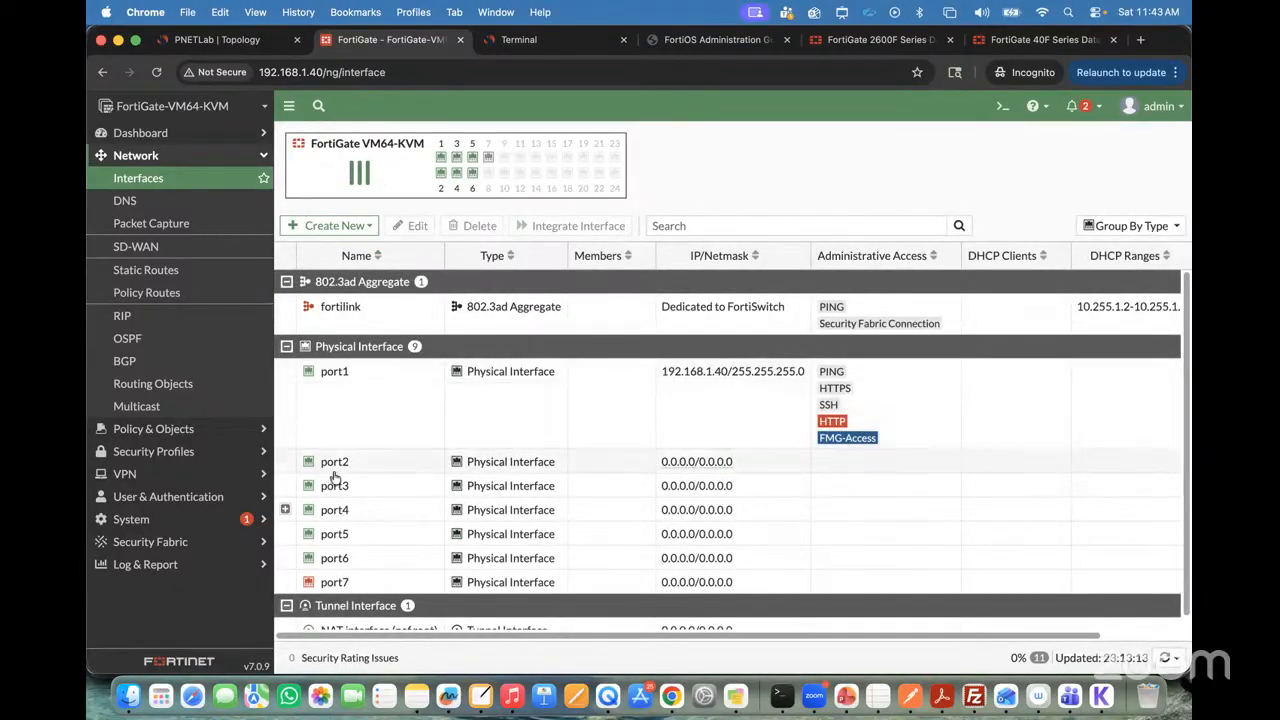
Step: Open VLAN20_Interfce under port4 for editing and enable its DHCP server
{"action": "left_click", "coordinate": [285, 509]}
{"action": "scroll", "coordinate": [385, 478], "scroll_direction": "down", "scroll_amount": 1}
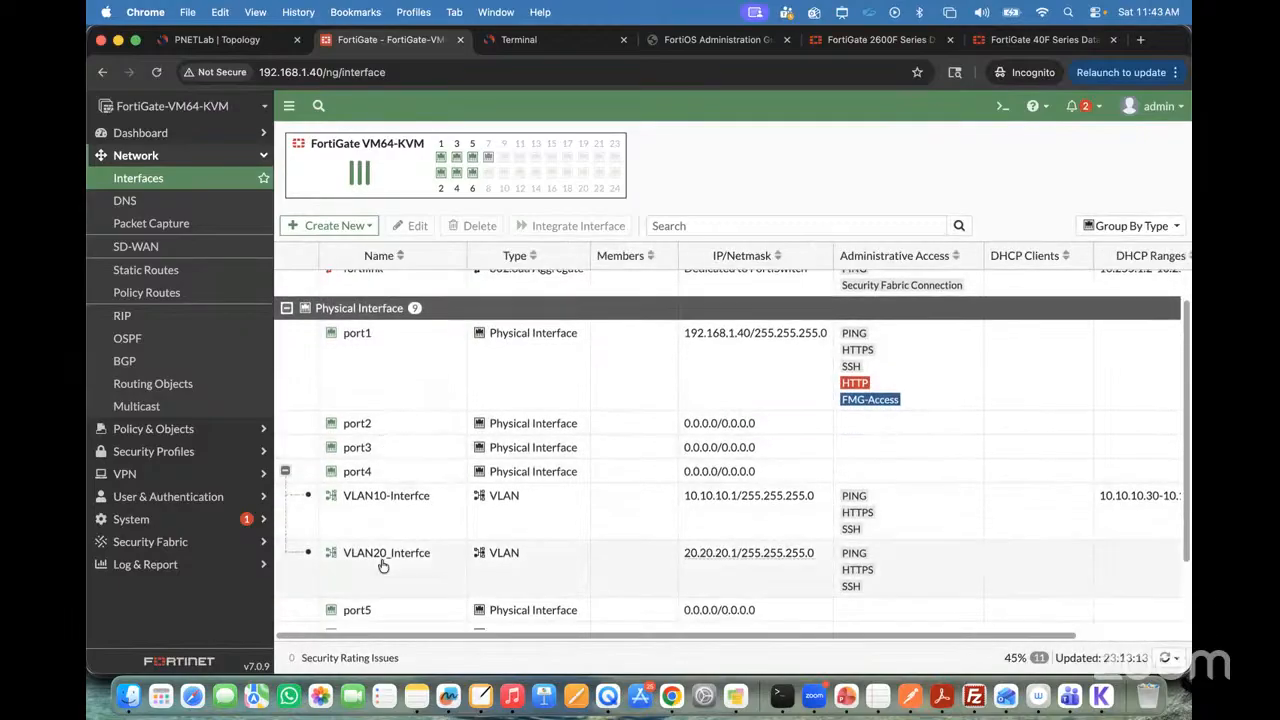
{"action": "double_click", "coordinate": [380, 563]}
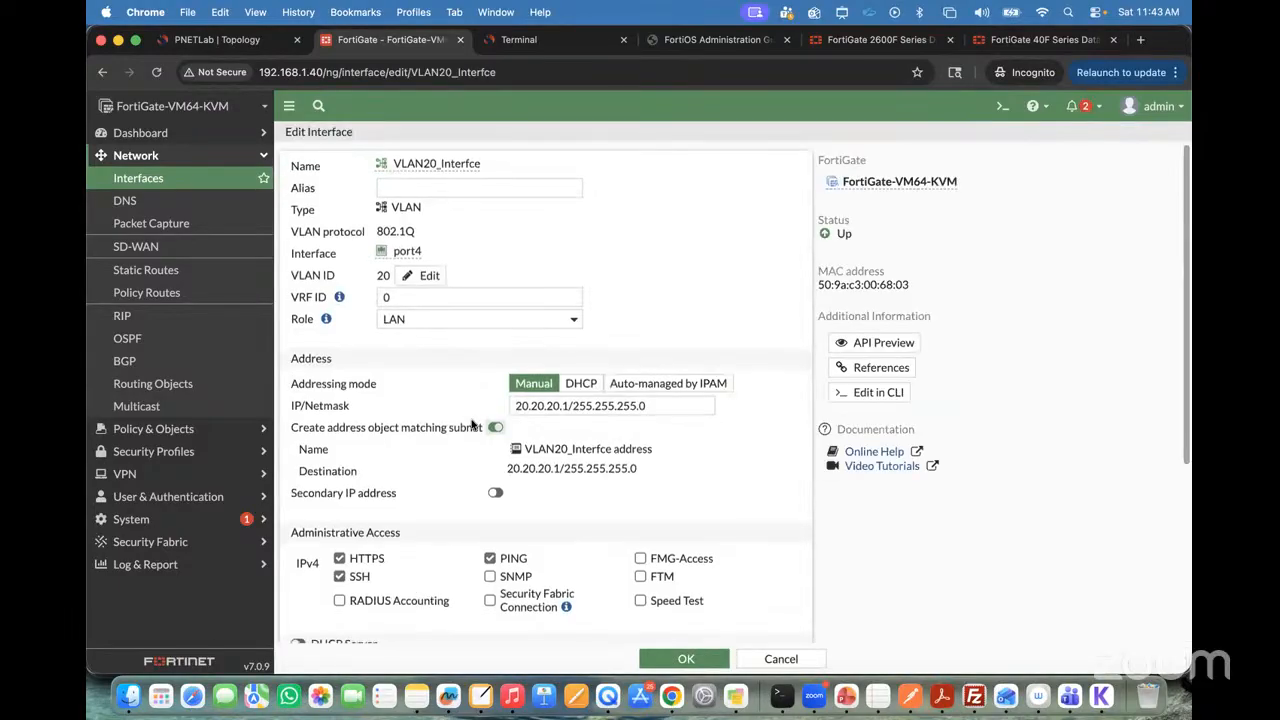
{"action": "scroll", "coordinate": [437, 520], "scroll_direction": "down", "scroll_amount": 5}
{"action": "left_click", "coordinate": [300, 393]}
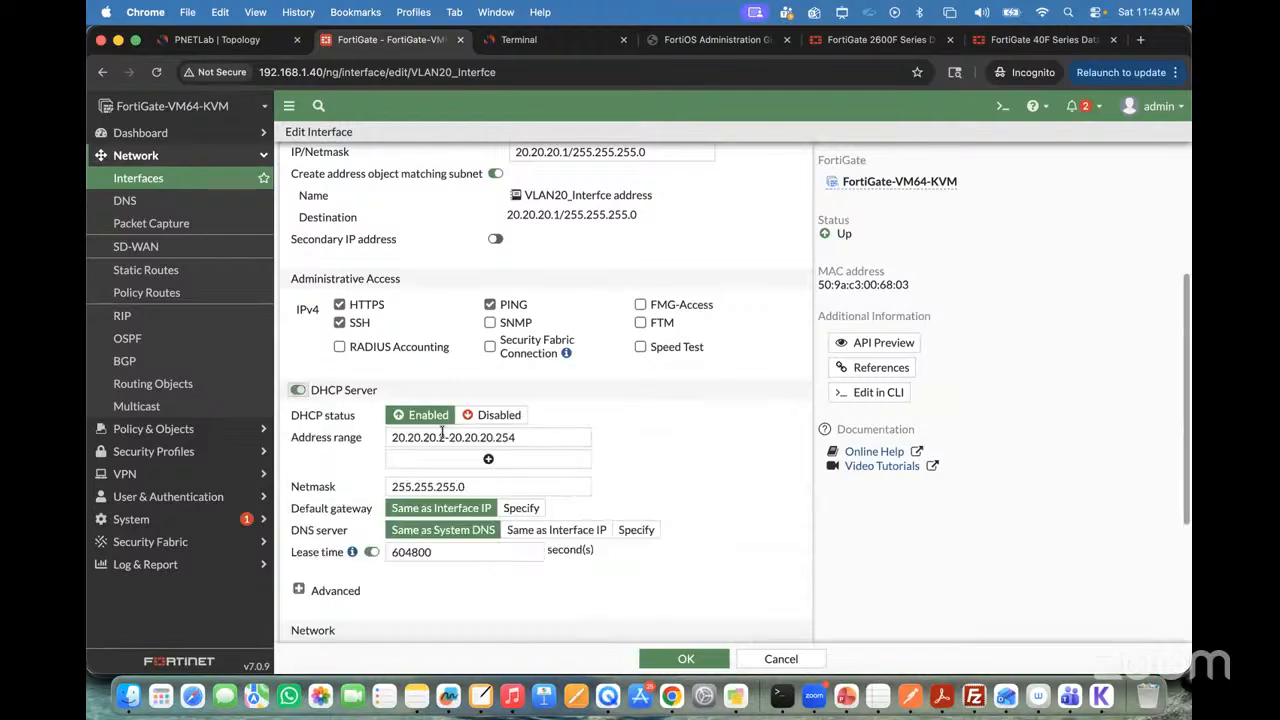
Step: Set the VLAN20 DHCP address range to 20.20.20.50-20.20.20.254, look over the advanced DHCP options and save the interface
{"action": "left_click", "coordinate": [445, 438]}
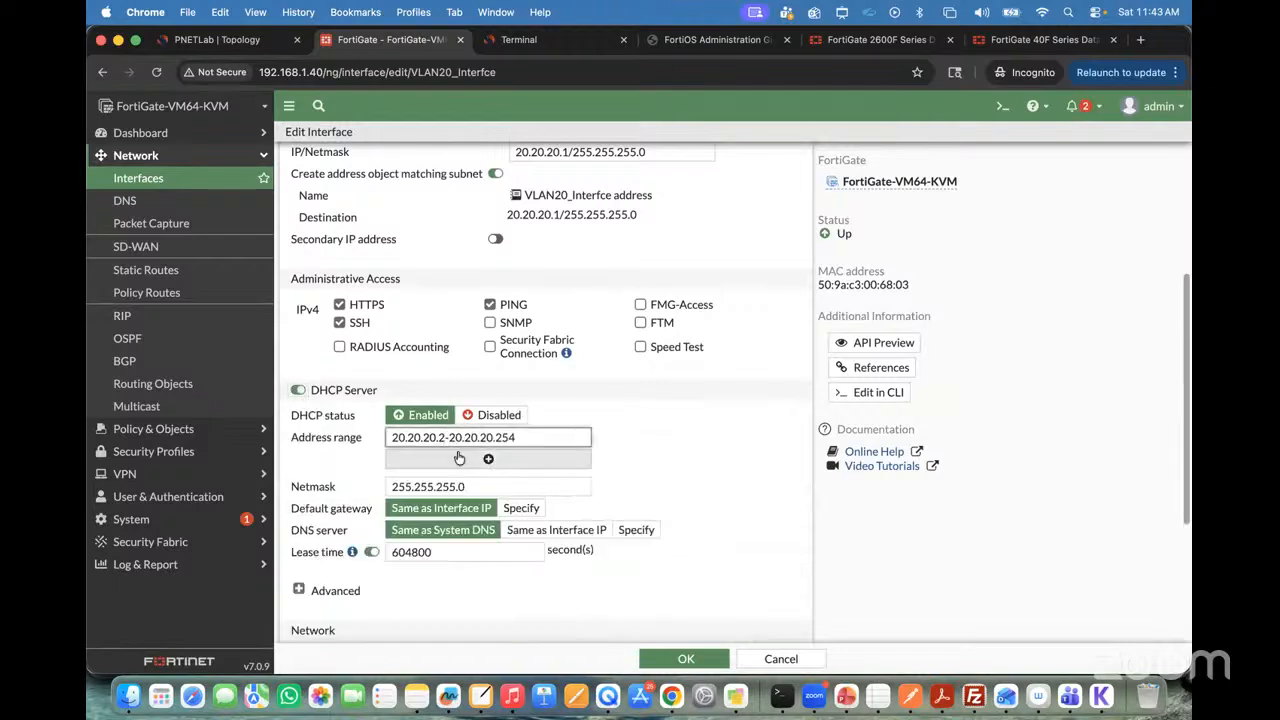
{"action": "key", "text": "BackSpace"}
{"action": "key", "text": "BackSpace"}
{"action": "type", "text": ".50"}
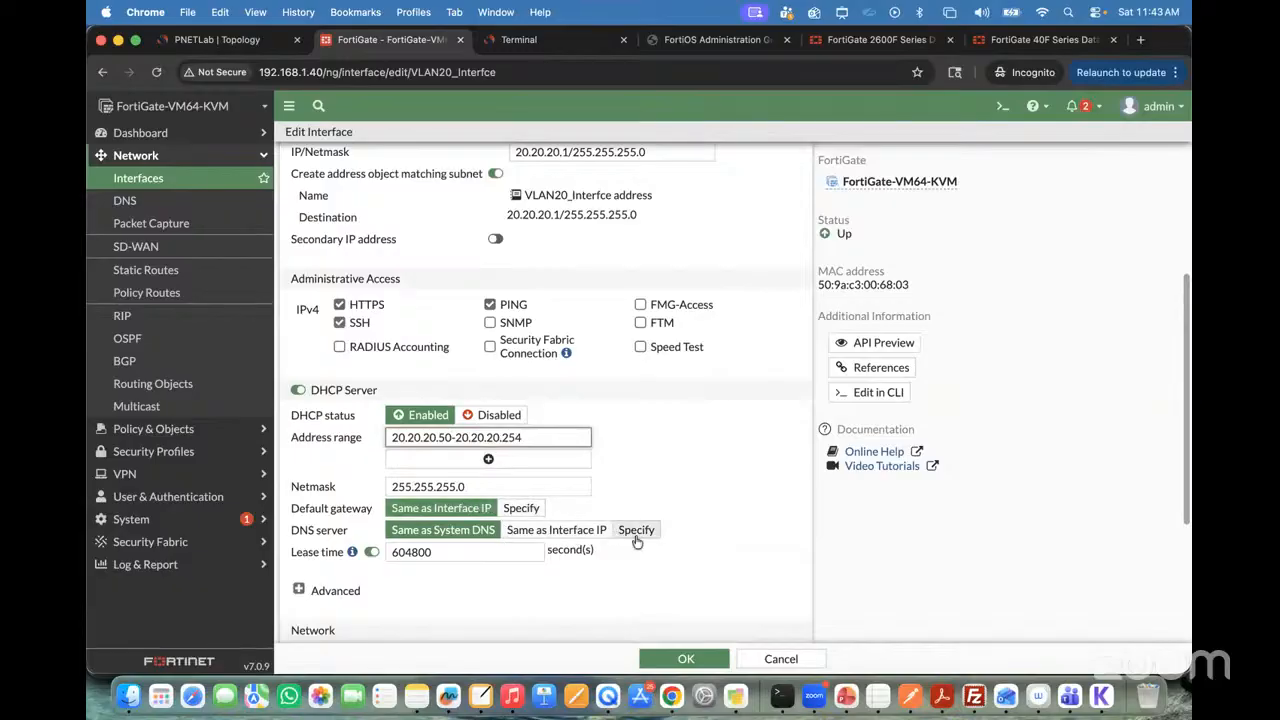
{"action": "scroll", "coordinate": [636, 541], "scroll_direction": "down", "scroll_amount": 1}
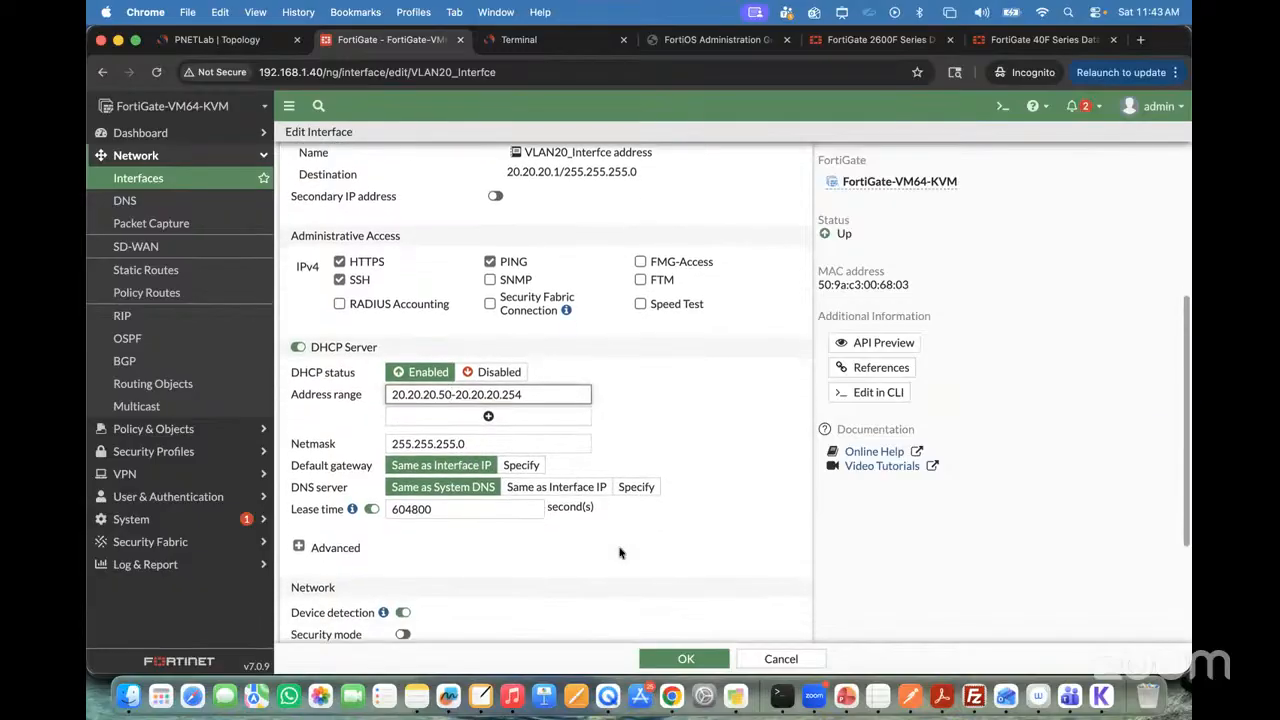
{"action": "left_click", "coordinate": [299, 547]}
{"action": "scroll", "coordinate": [480, 423], "scroll_direction": "down", "scroll_amount": 5}
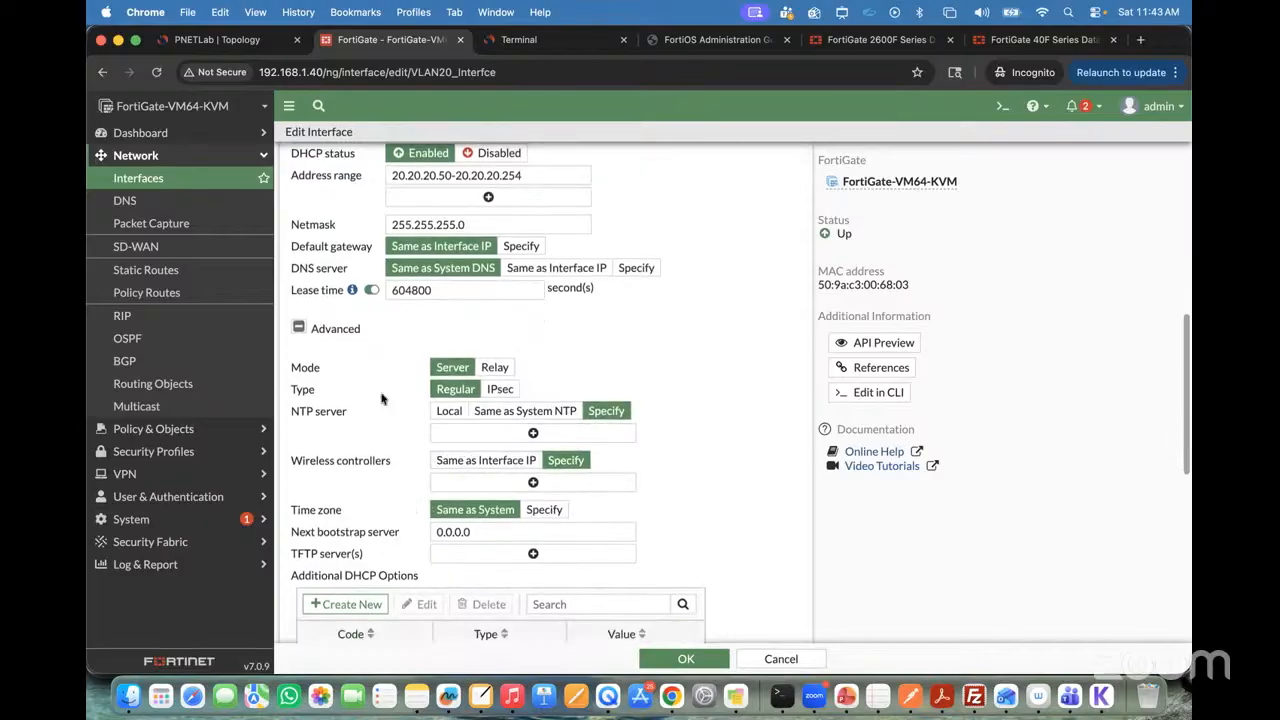
{"action": "left_click", "coordinate": [300, 330]}
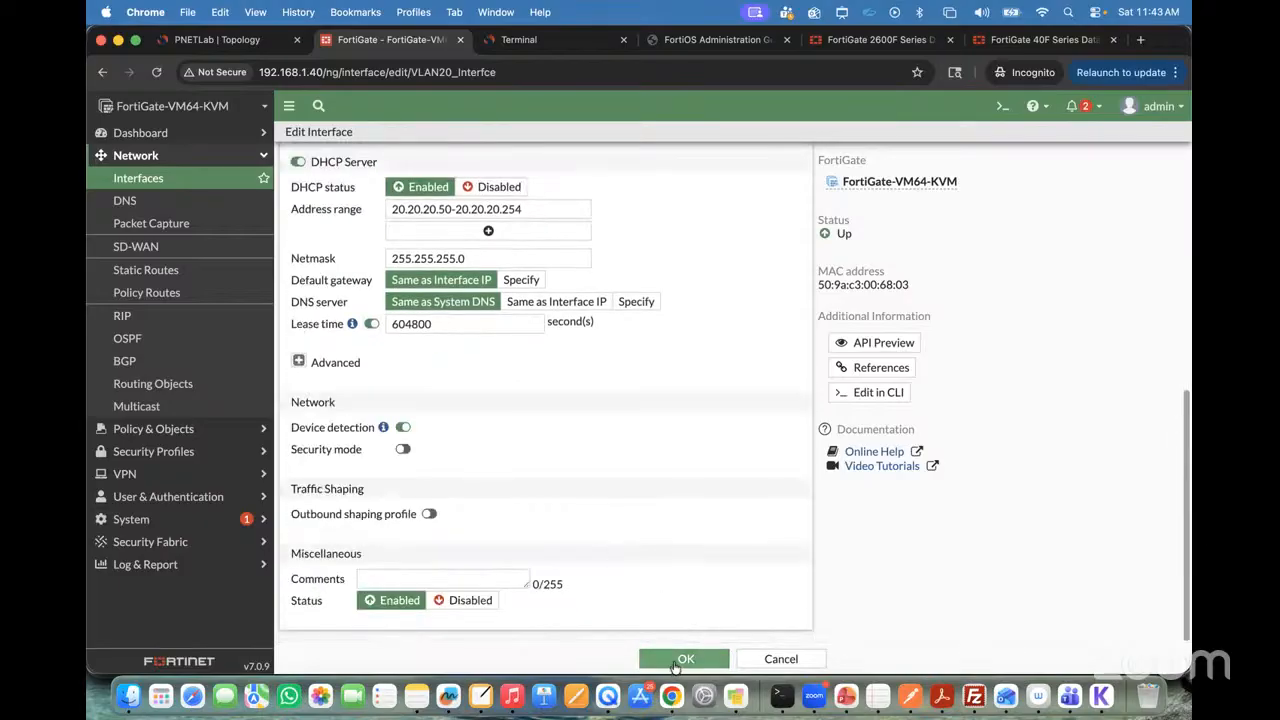
{"action": "left_click", "coordinate": [683, 660]}
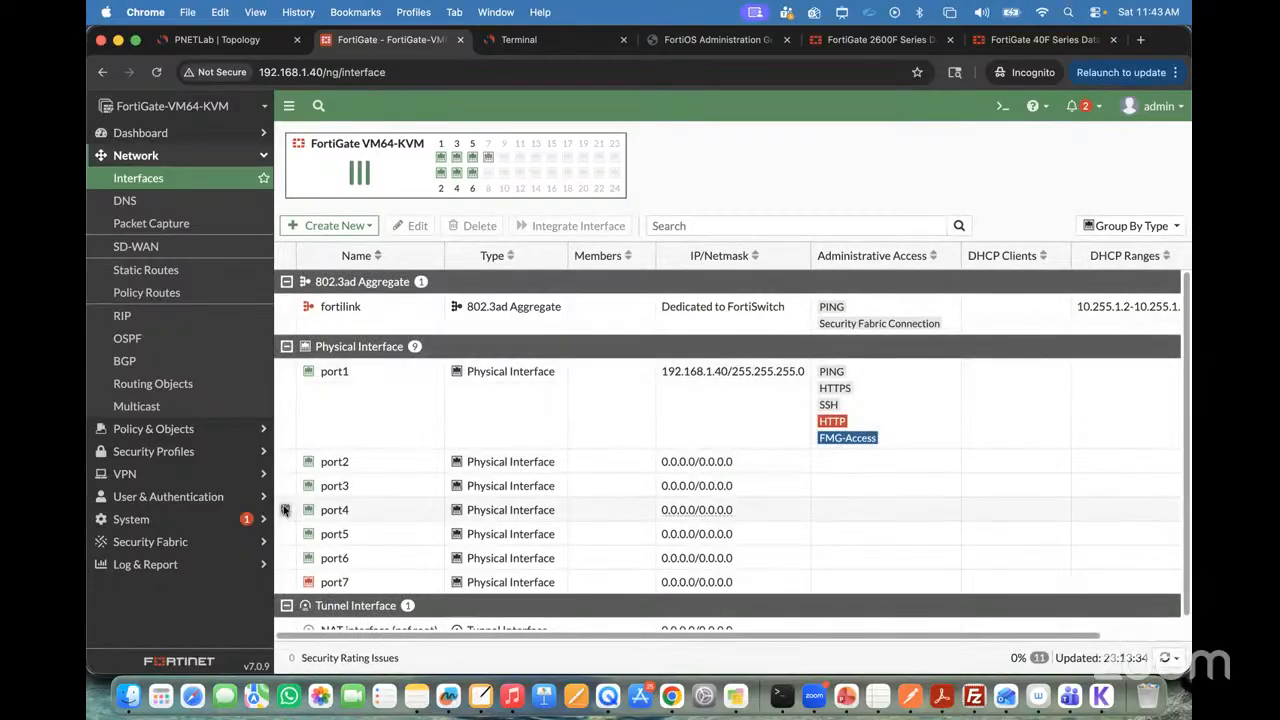
Step: Check the DHCP ranges listed for the two VLAN interfaces under port4
{"action": "left_click", "coordinate": [284, 510]}
{"action": "scroll", "coordinate": [437, 410], "scroll_direction": "down", "scroll_amount": 3}
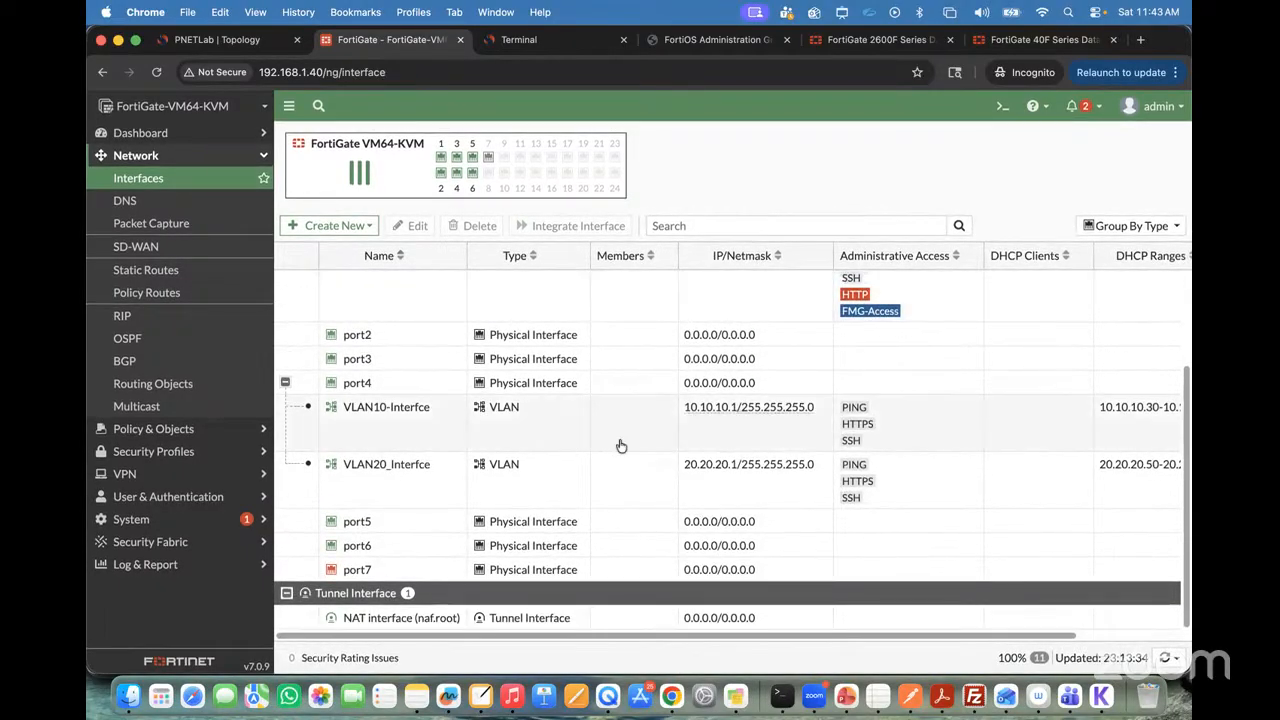
{"action": "scroll", "coordinate": [771, 449], "scroll_direction": "right", "scroll_amount": 5}
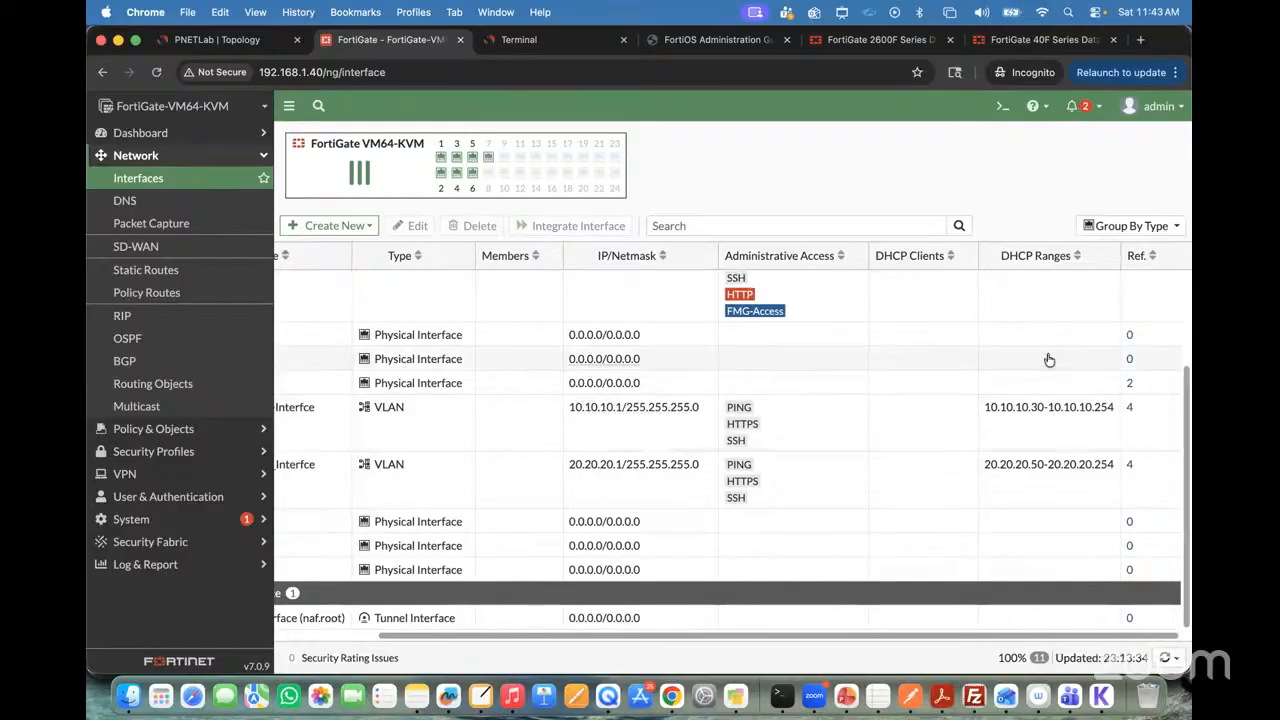
Step: Switch to the VPC5 terminal and request an address from the DHCP server with "ip dhcp"
{"action": "left_click", "coordinate": [240, 48]}
{"action": "left_click", "coordinate": [530, 40]}
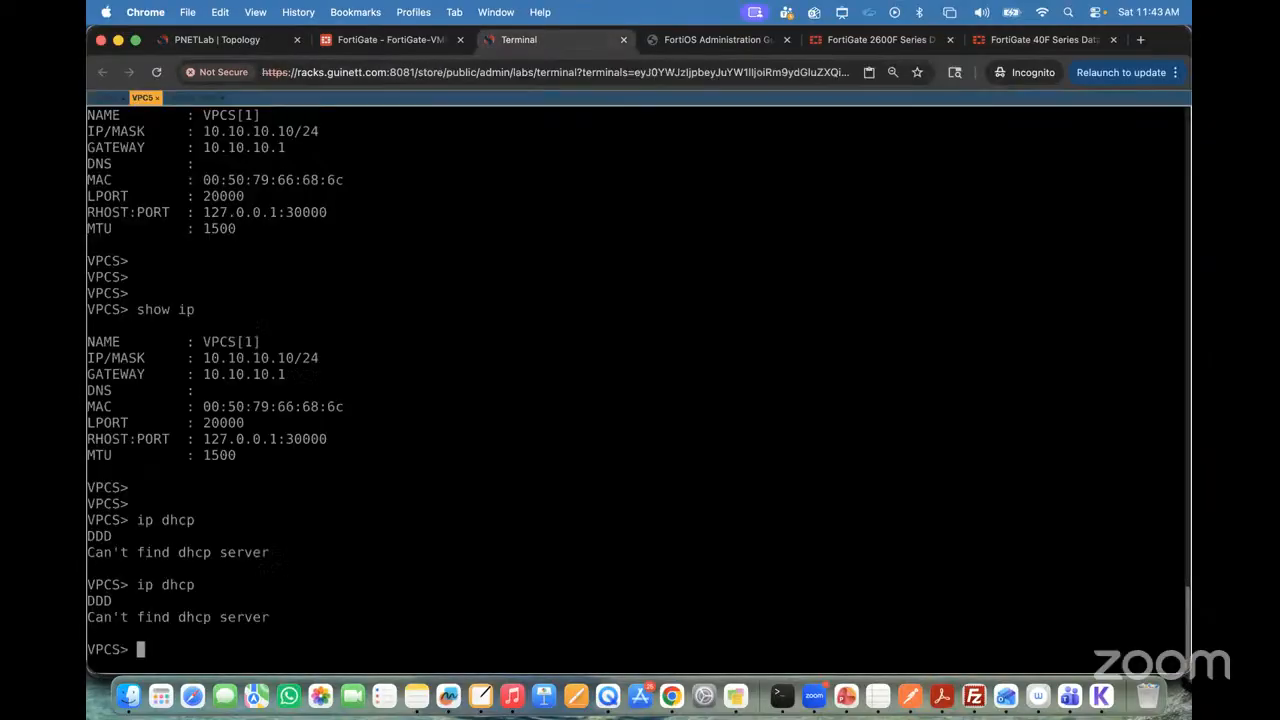
{"action": "type", "text": "ip dhcp"}
{"action": "key", "text": "Return"}
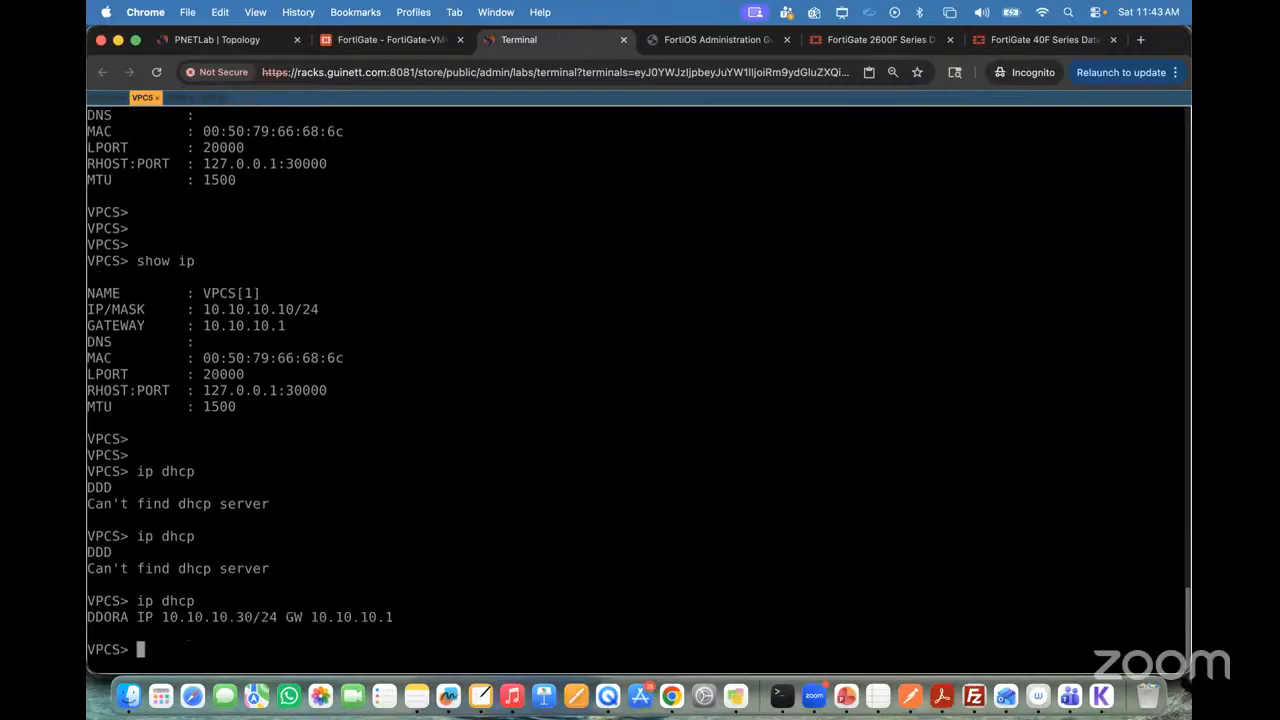
Step: Display the IP configuration of VPC5 with "show ip"
{"action": "type", "text": "show ip"}
{"action": "key", "text": "Return"}
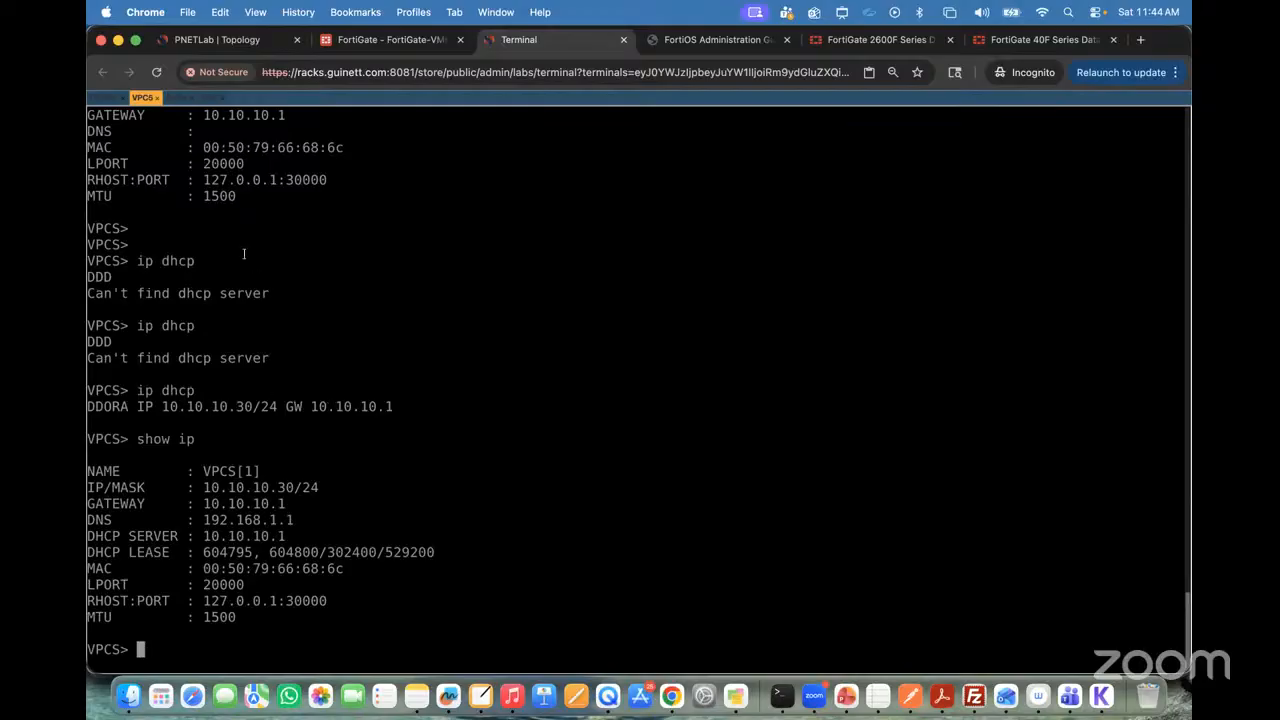
Step: Switch to the VPC6 console and request an address from the DHCP server with "ip dhcp"
{"action": "left_click", "coordinate": [177, 97]}
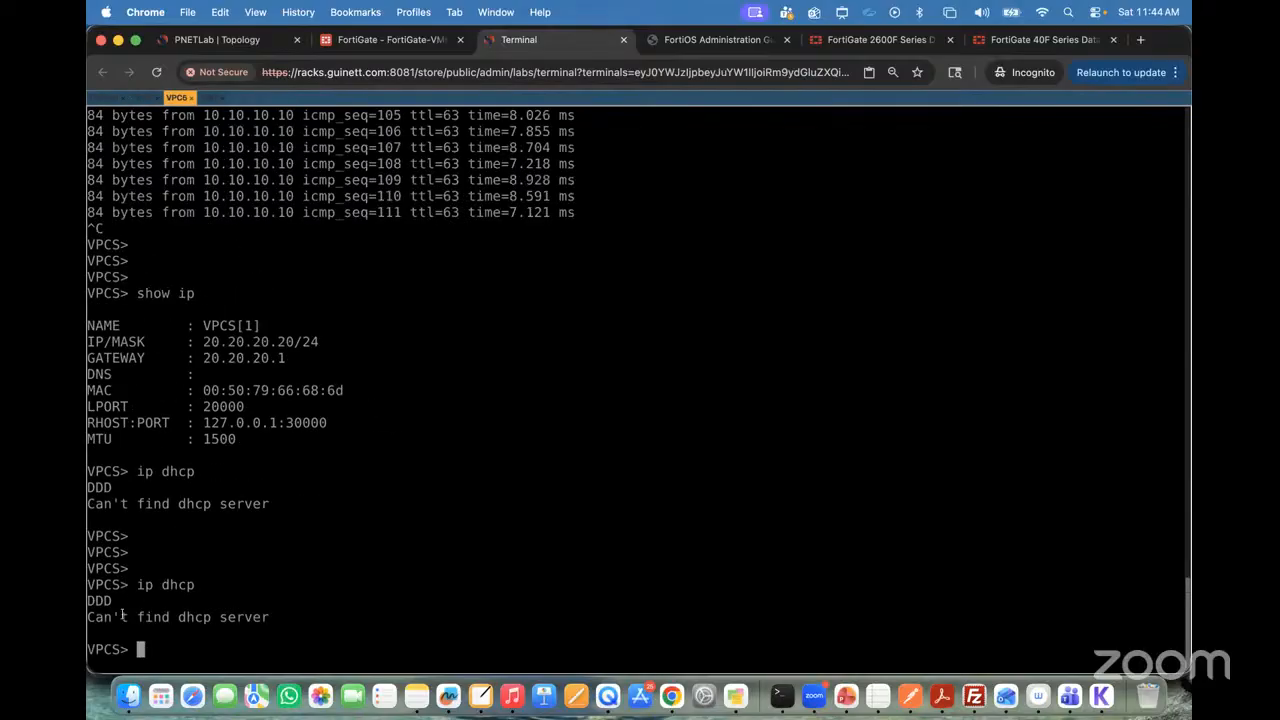
{"action": "type", "text": "ip dhcp"}
{"action": "key", "text": "Return"}
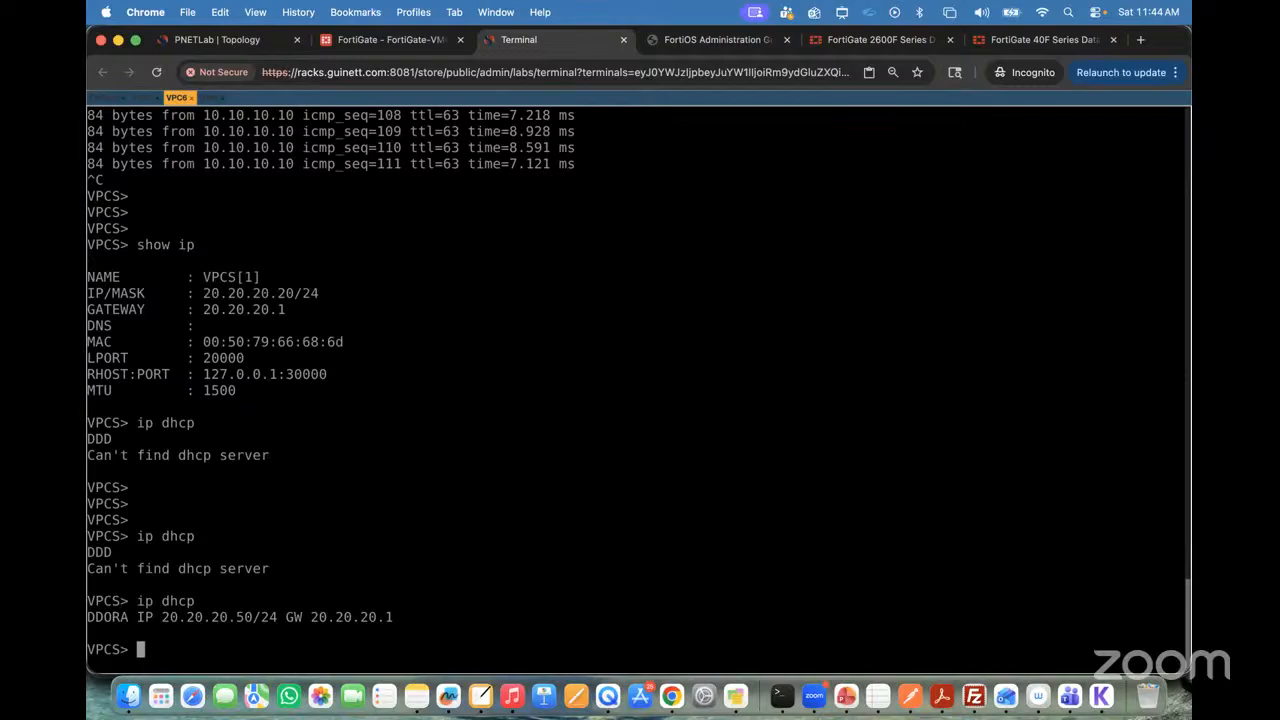
Step: Display the IP configuration of VPC6 with "show ip"
{"action": "type", "text": "show ip"}
{"action": "key", "text": "Return"}
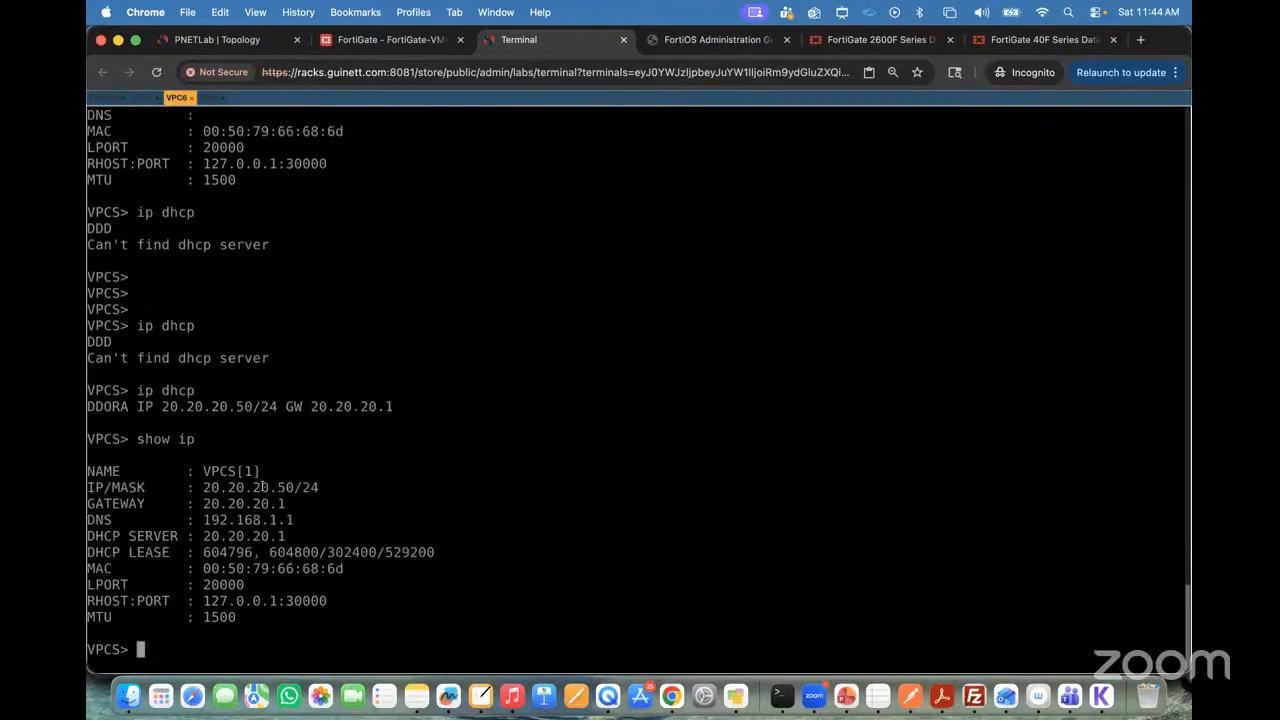
Step: Check VPC5's address in its console, return to VPC6, and test connectivity to it with "ping 10.10.10.30"
{"action": "left_click", "coordinate": [145, 97]}
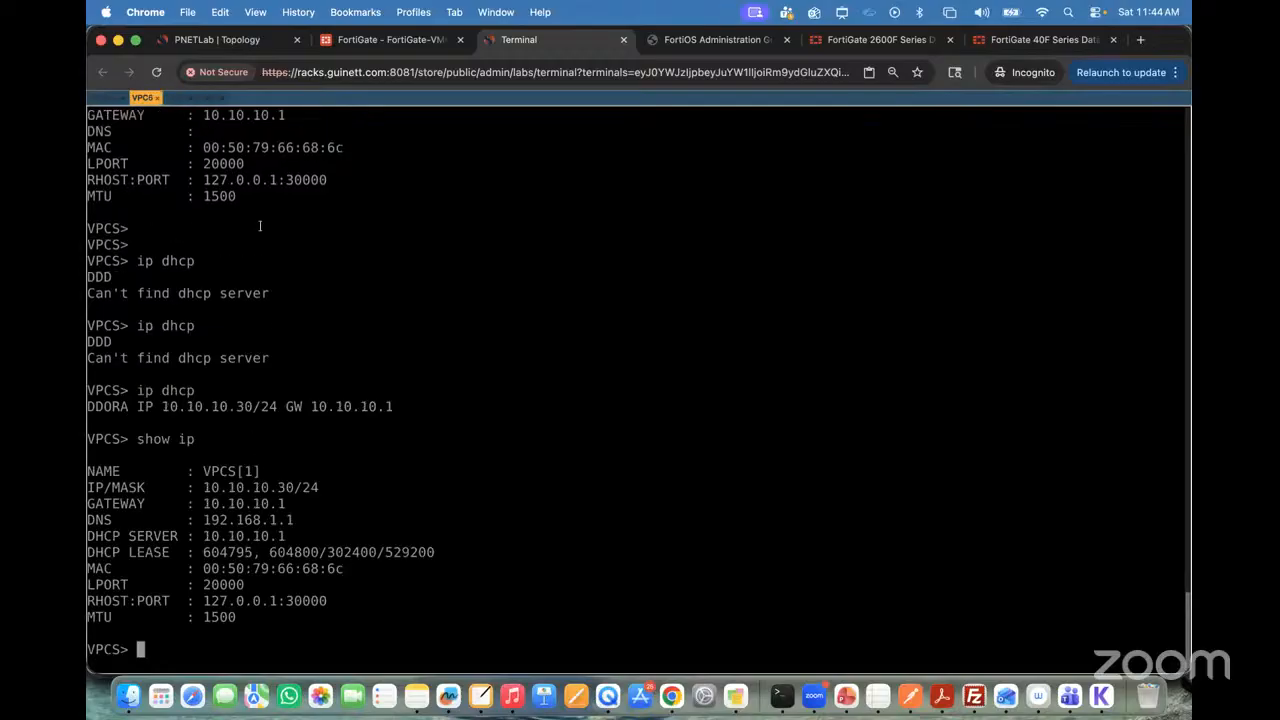
{"action": "left_click", "coordinate": [177, 99]}
{"action": "type", "text": "ping"}
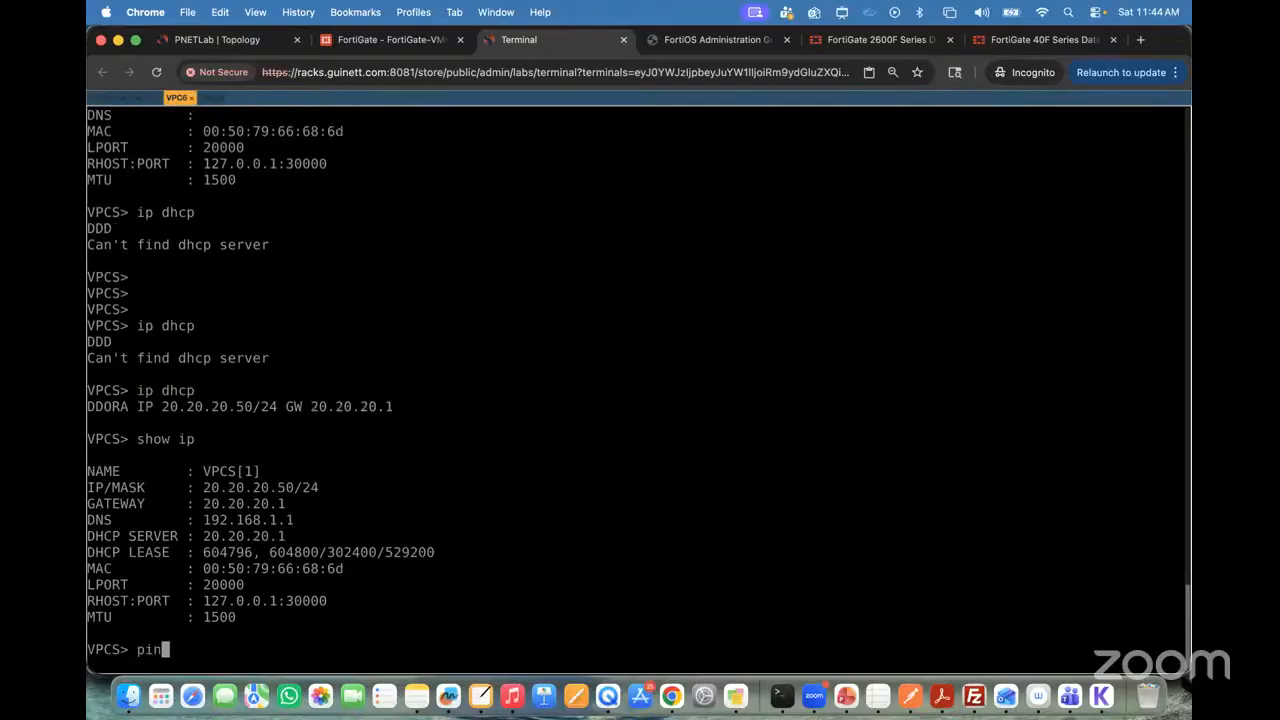
{"action": "type", "text": "0.10.30"}
{"action": "key", "text": "Return"}
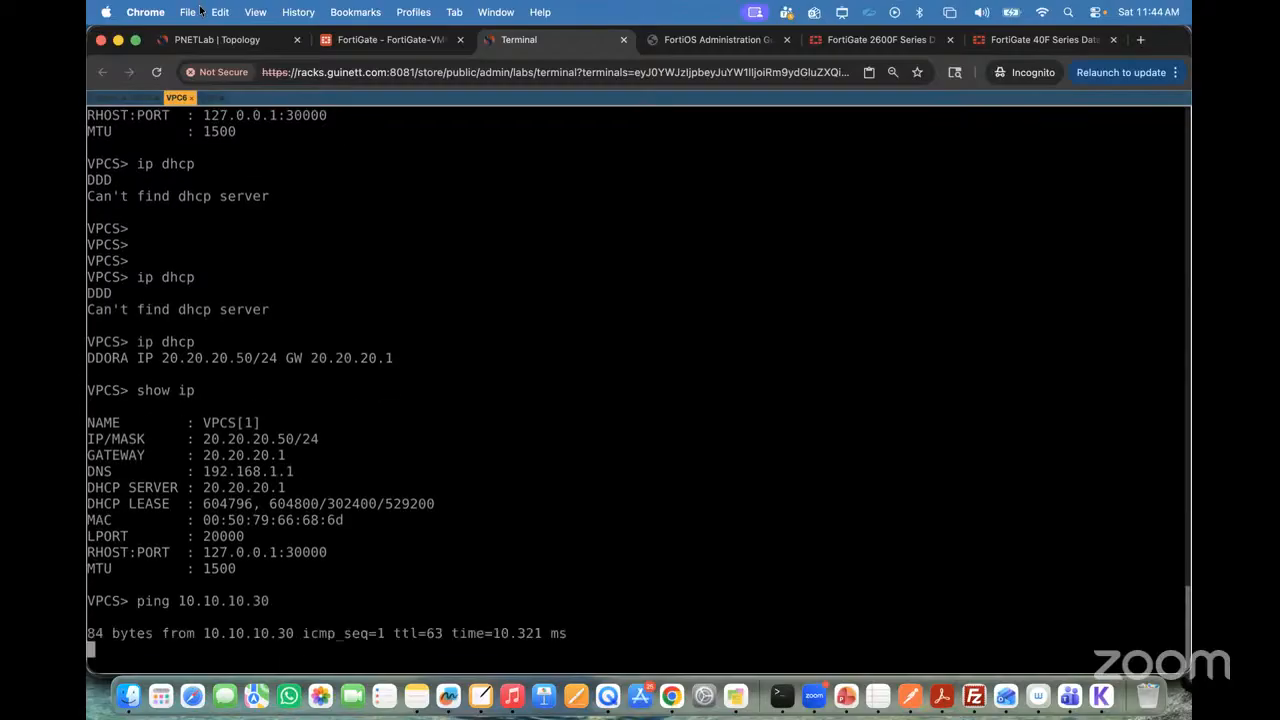
Step: Test connectivity from VPC5 to VPC6 with "ping 20.20.20.50" and stop the ping after a few replies
{"action": "left_click", "coordinate": [148, 98]}
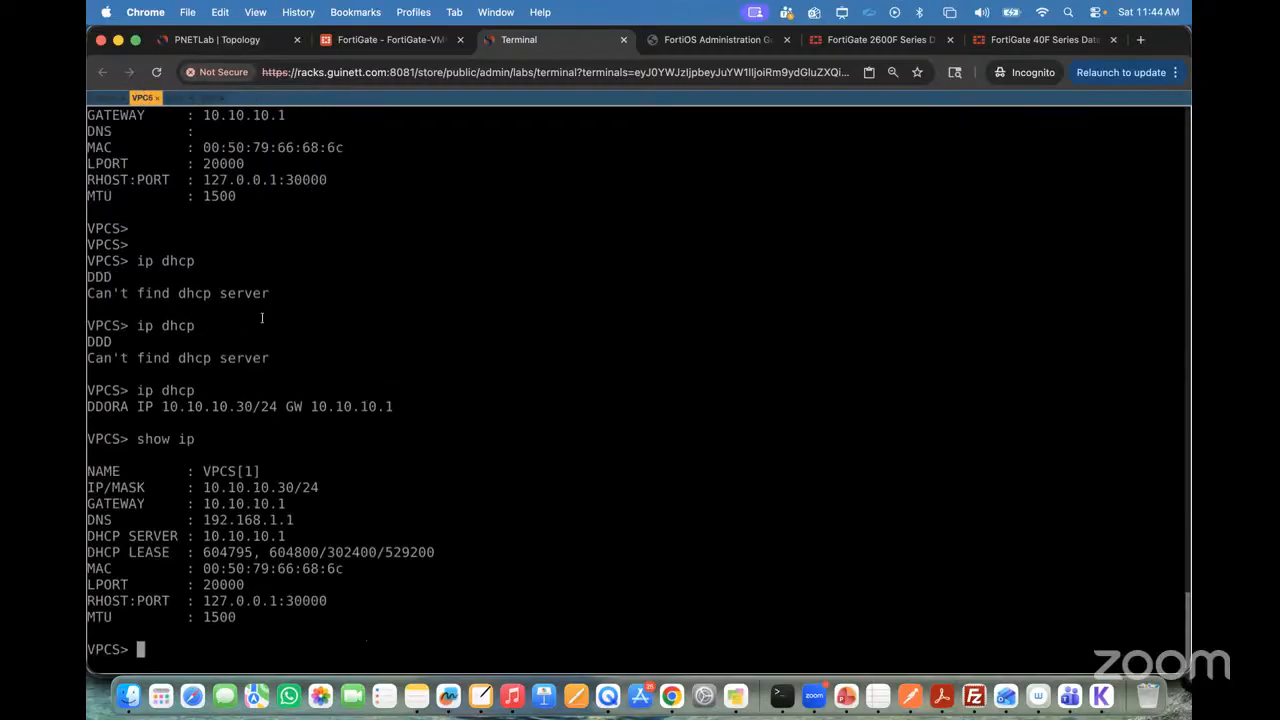
{"action": "type", "text": "ping 20.20.2"}
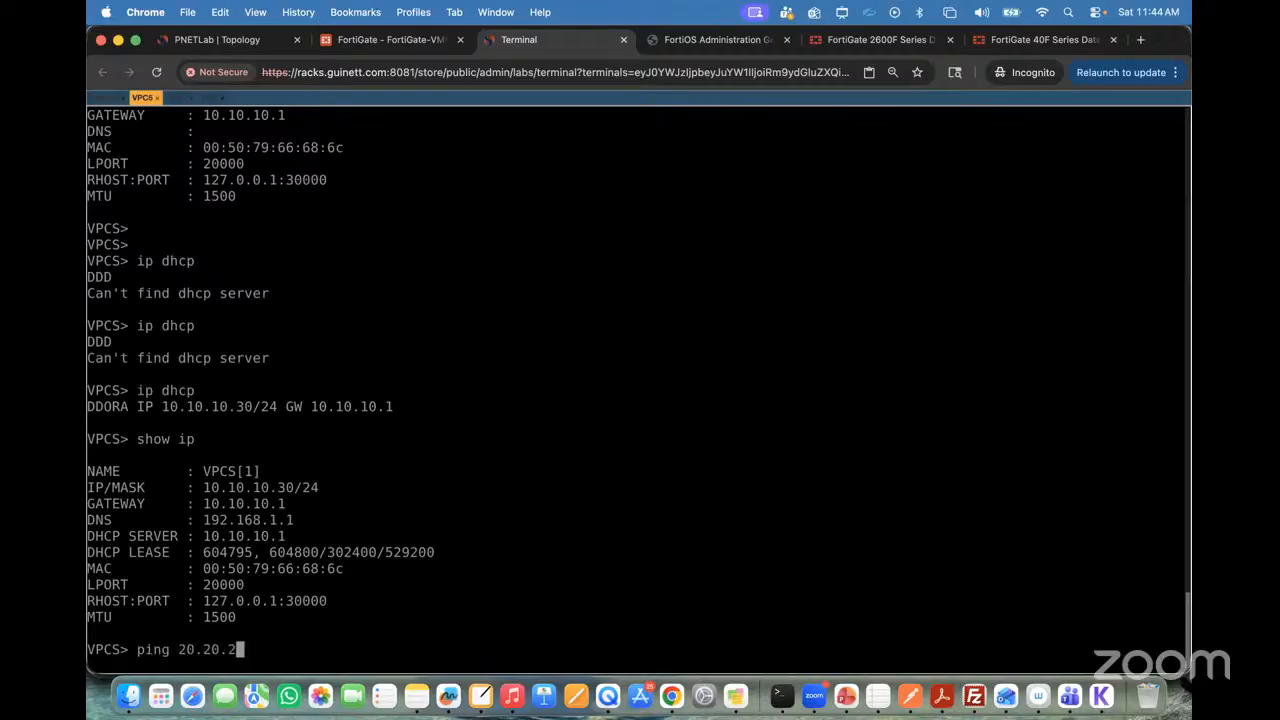
{"action": "type", "text": "0.50"}
{"action": "key", "text": "Return"}
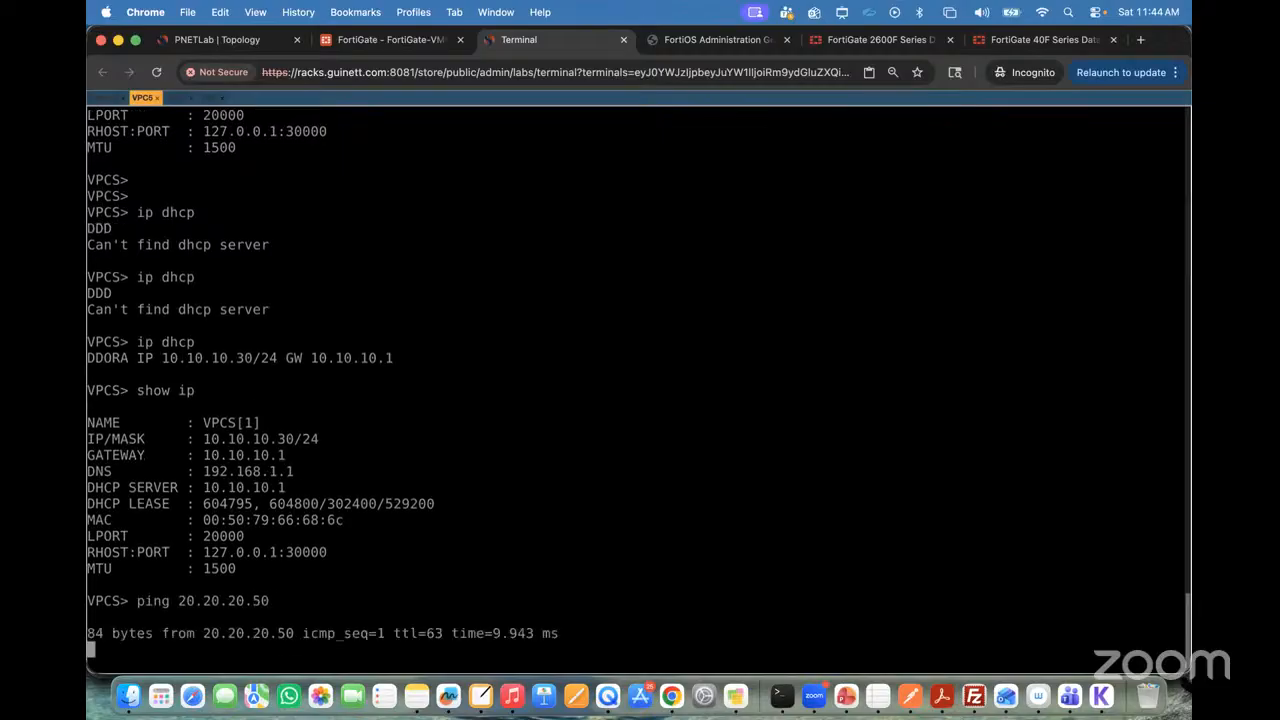
{"action": "key", "text": "ctrl+c"}
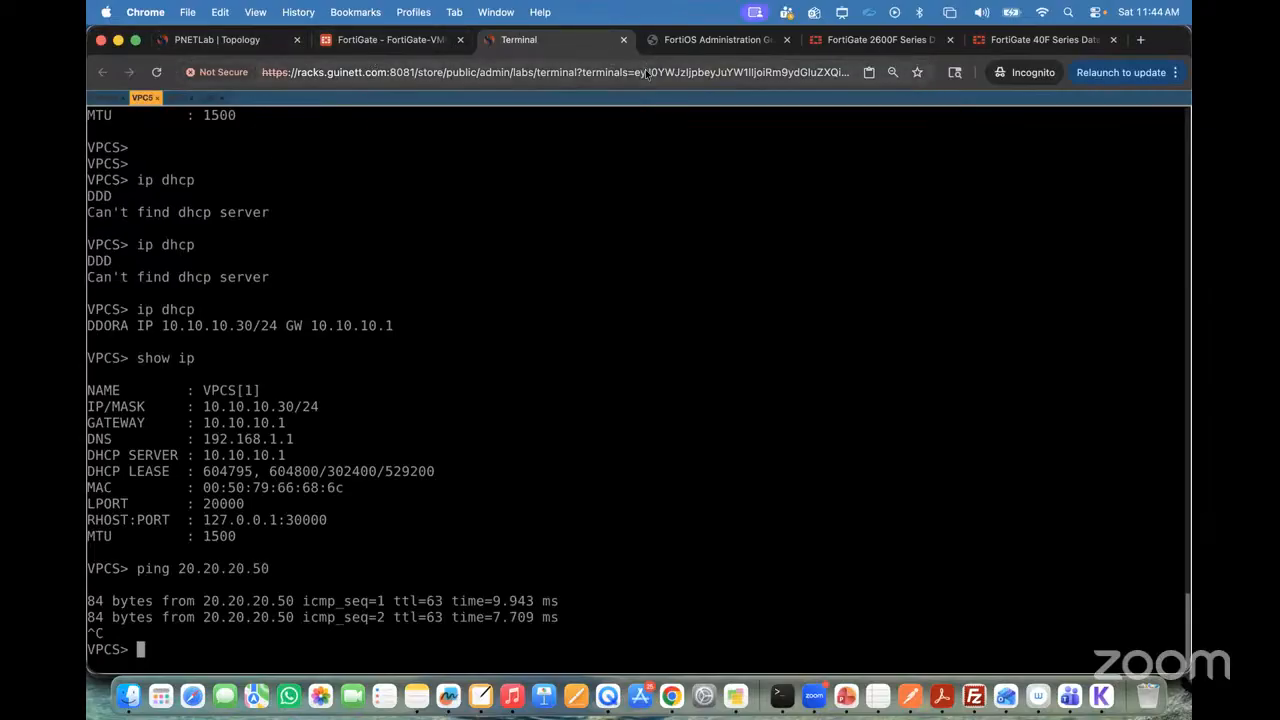
Step: Look up the Aggregate interface type in the FortiOS Administration Guide's interface table and highlight its name
{"action": "left_click", "coordinate": [735, 39]}
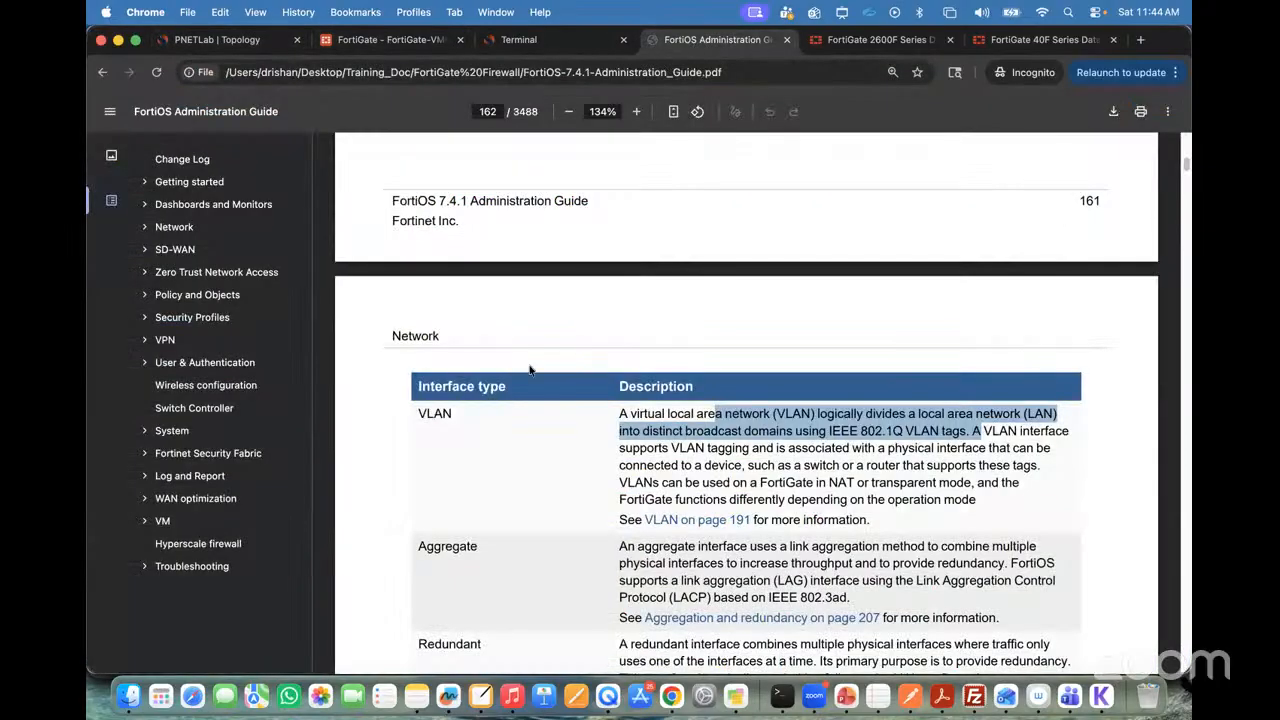
{"action": "scroll", "coordinate": [530, 370], "scroll_direction": "down", "scroll_amount": 4}
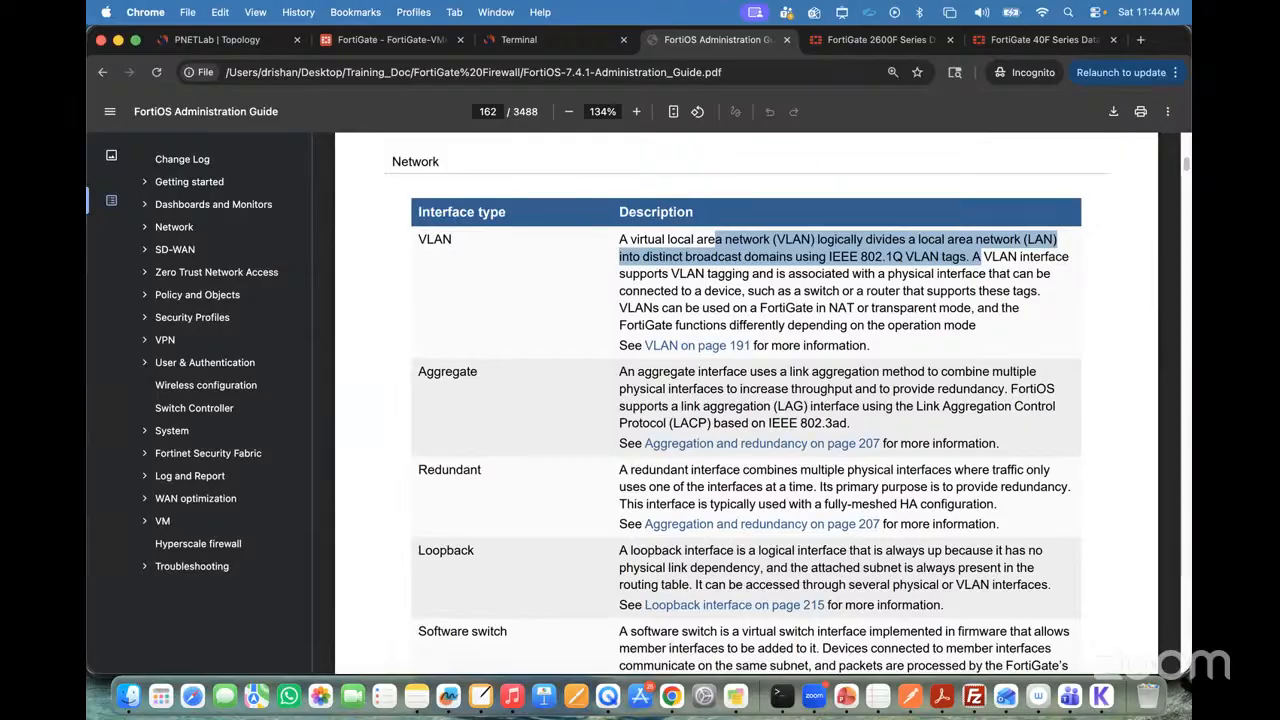
{"action": "left_click", "coordinate": [561, 391]}
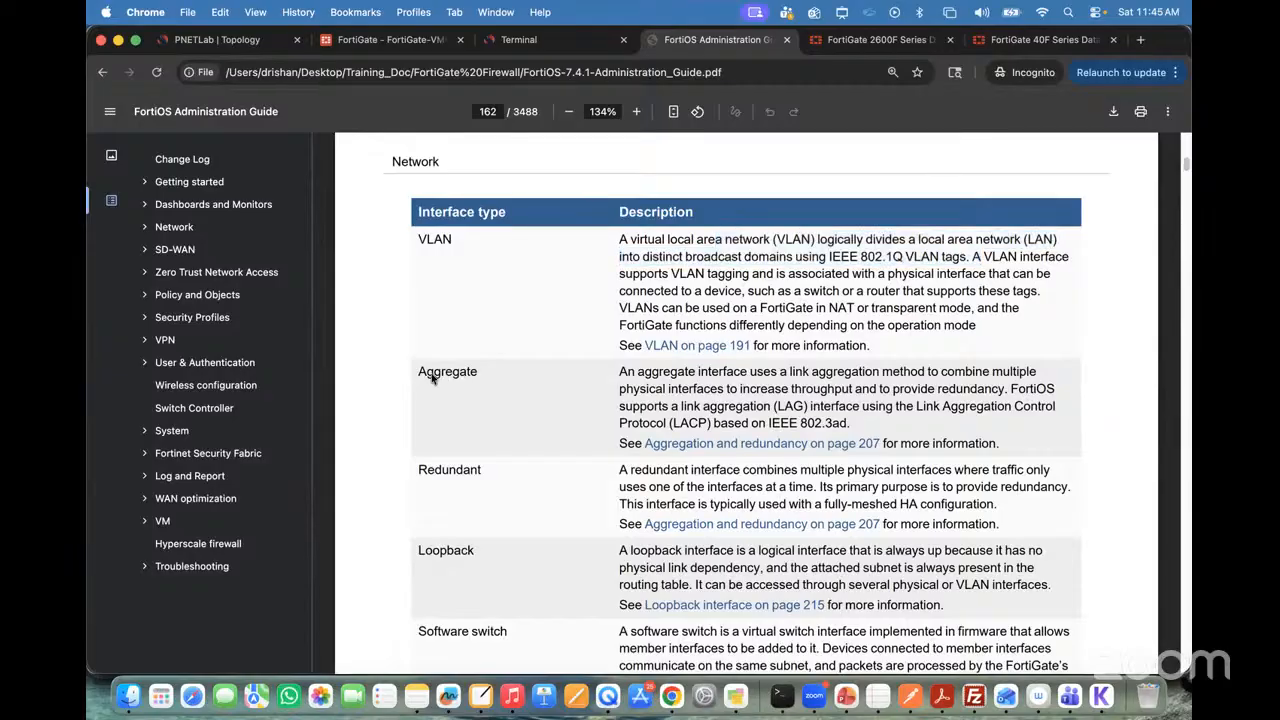
{"action": "left_click_drag", "start_coordinate": [419, 376], "coordinate": [482, 377]}
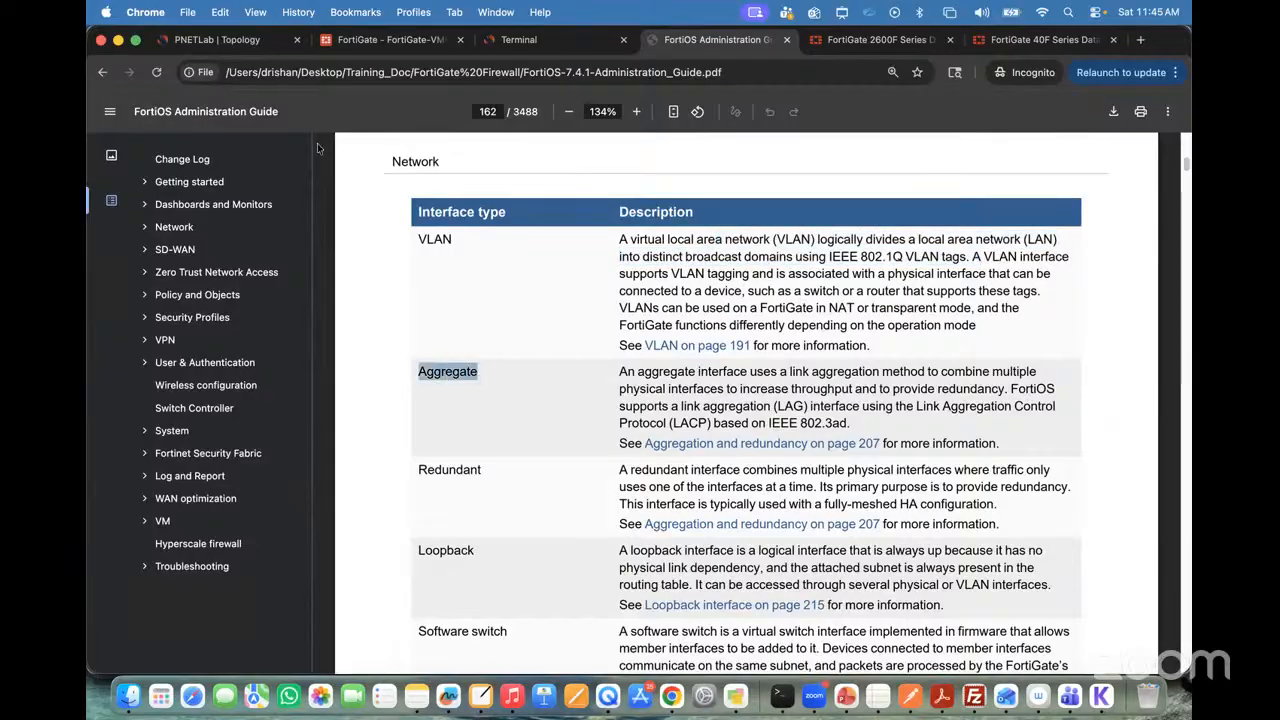
Step: Open the console of VPC8, connected to SW2, from the lab topology and bring up its prompt
{"action": "left_click", "coordinate": [230, 40]}
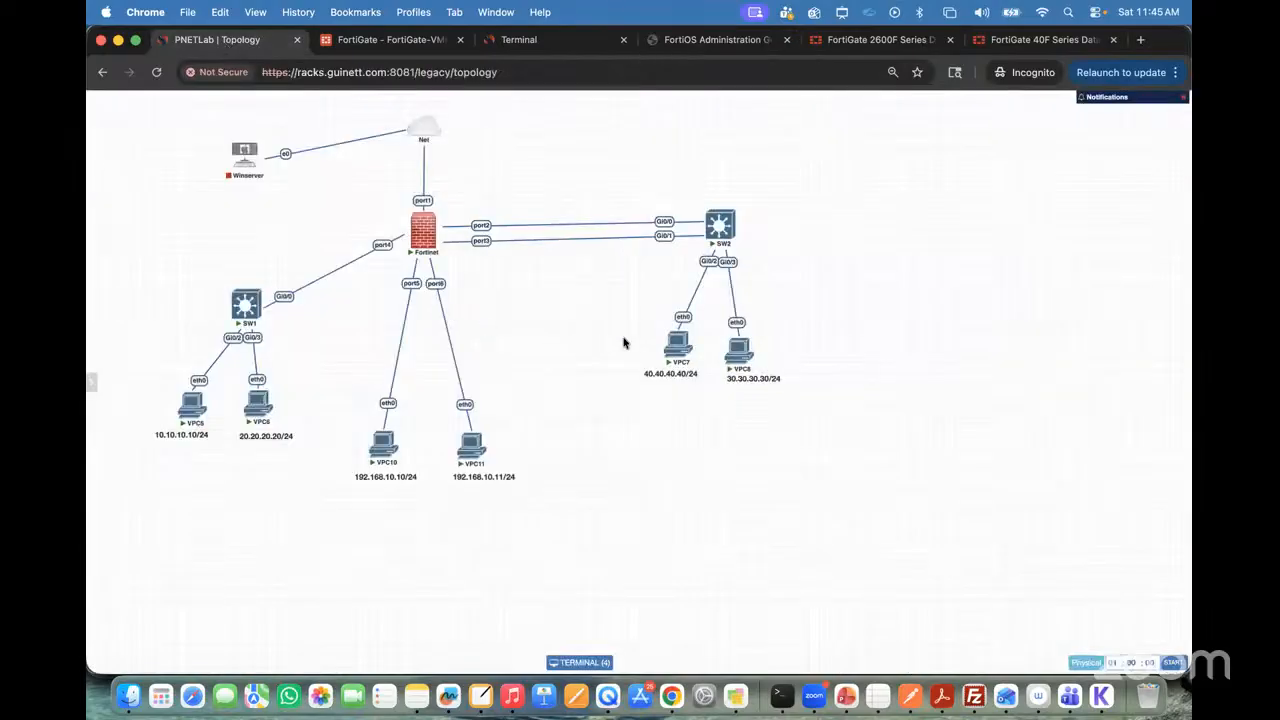
{"action": "left_click", "coordinate": [738, 360]}
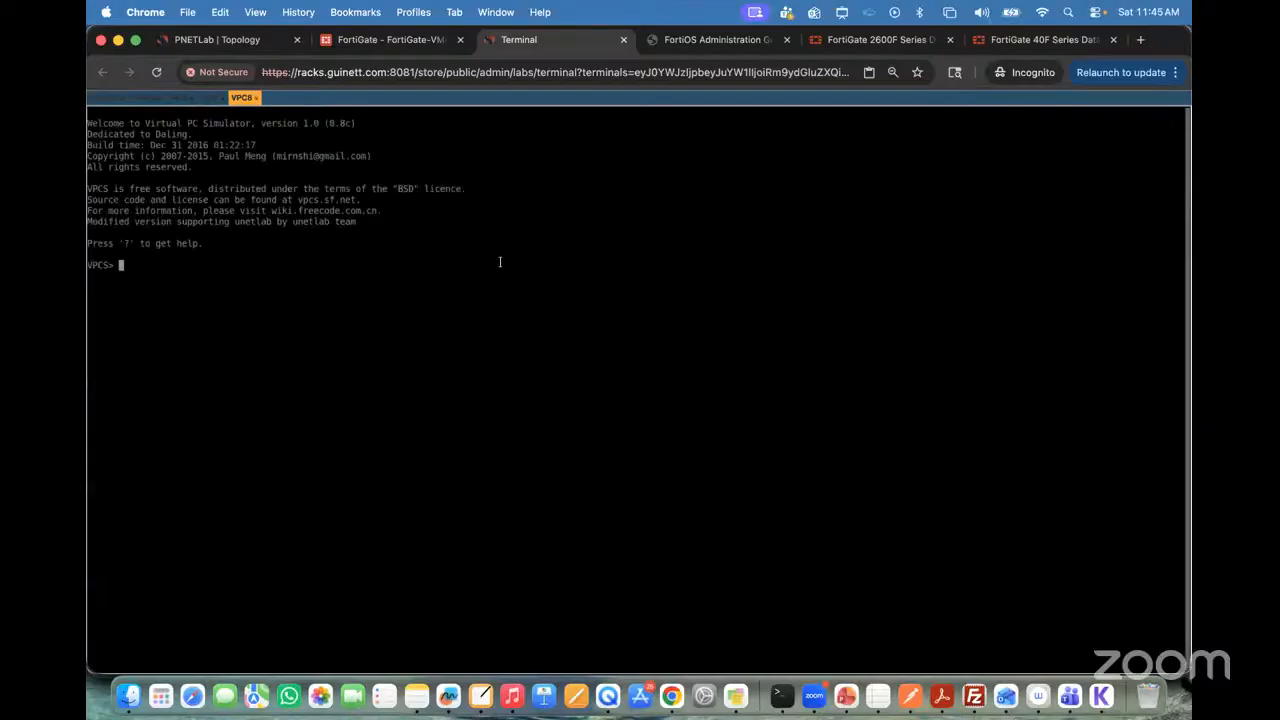
{"action": "key", "text": "Return"}
{"action": "key", "text": "Return"}
{"action": "key", "text": "Return"}
Step: Assign VPC8 the address 30.30.30.30/24 with gateway 30.30.30.1 using the "ip" command
{"action": "left_click", "coordinate": [217, 39]}
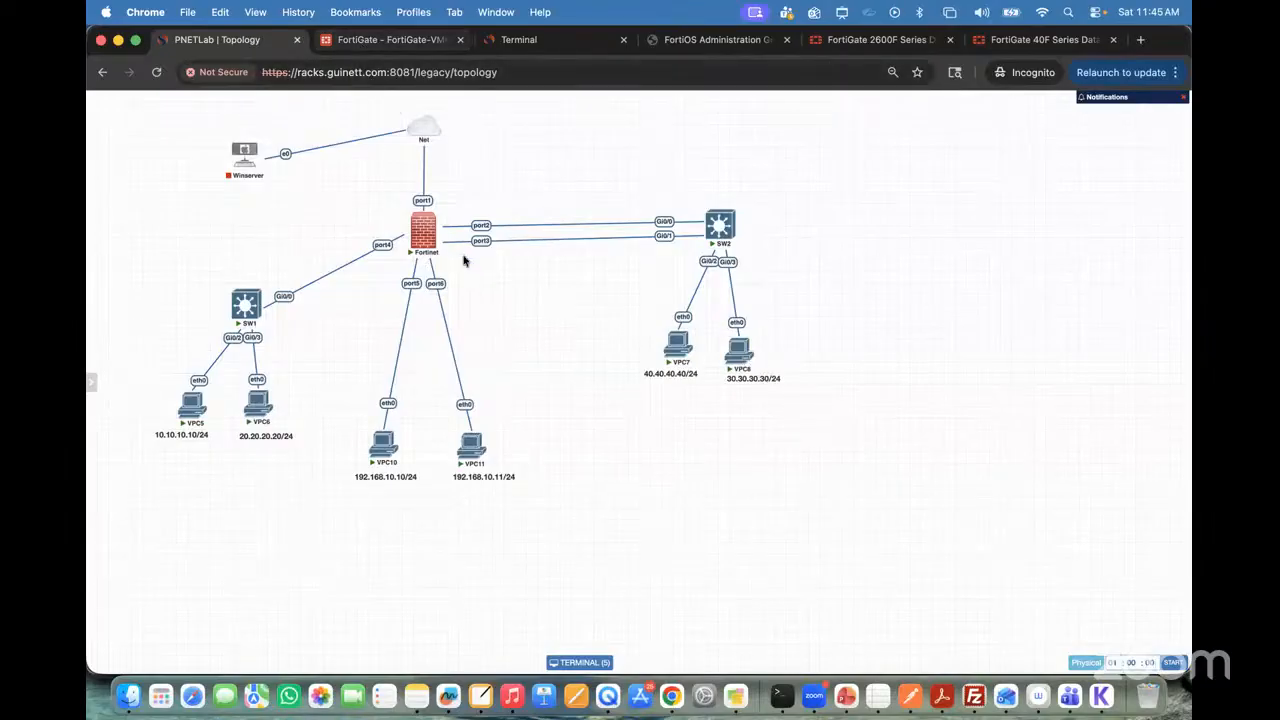
{"action": "left_click", "coordinate": [381, 43]}
{"action": "left_click", "coordinate": [508, 39]}
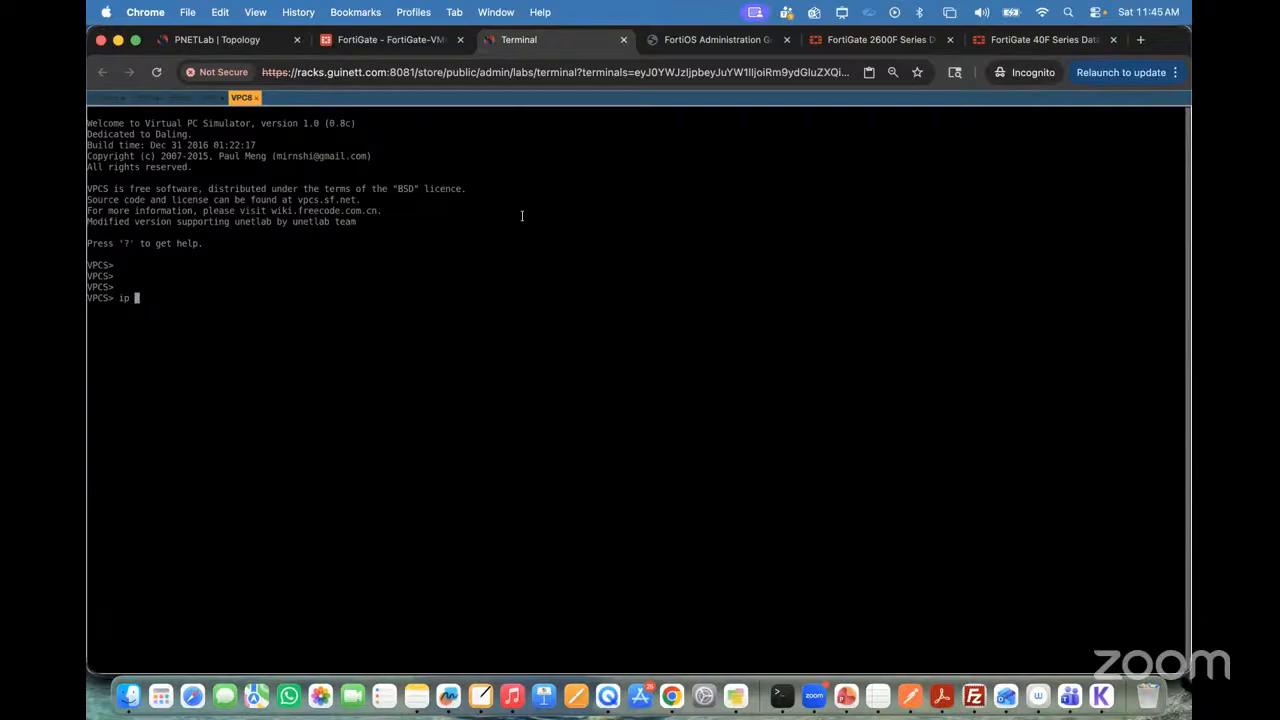
{"action": "type", "text": "ip 30.30.30.30/24 30.30.30.1"}
{"action": "key", "text": "Return"}
Step: Increase the font size of the VPC8 console display
{"action": "key", "text": "ctrl+alt+shift"}
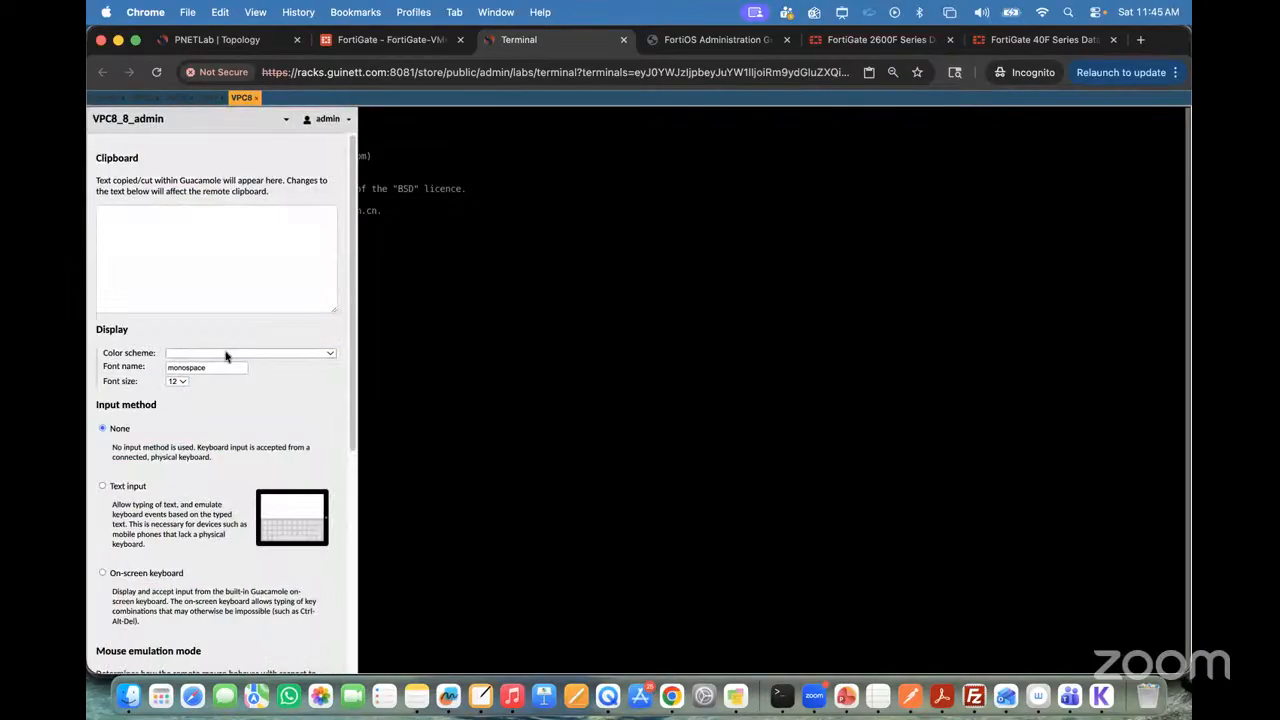
{"action": "left_click", "coordinate": [185, 382]}
{"action": "left_click", "coordinate": [188, 421]}
{"action": "key", "text": "ctrl+alt+shift"}
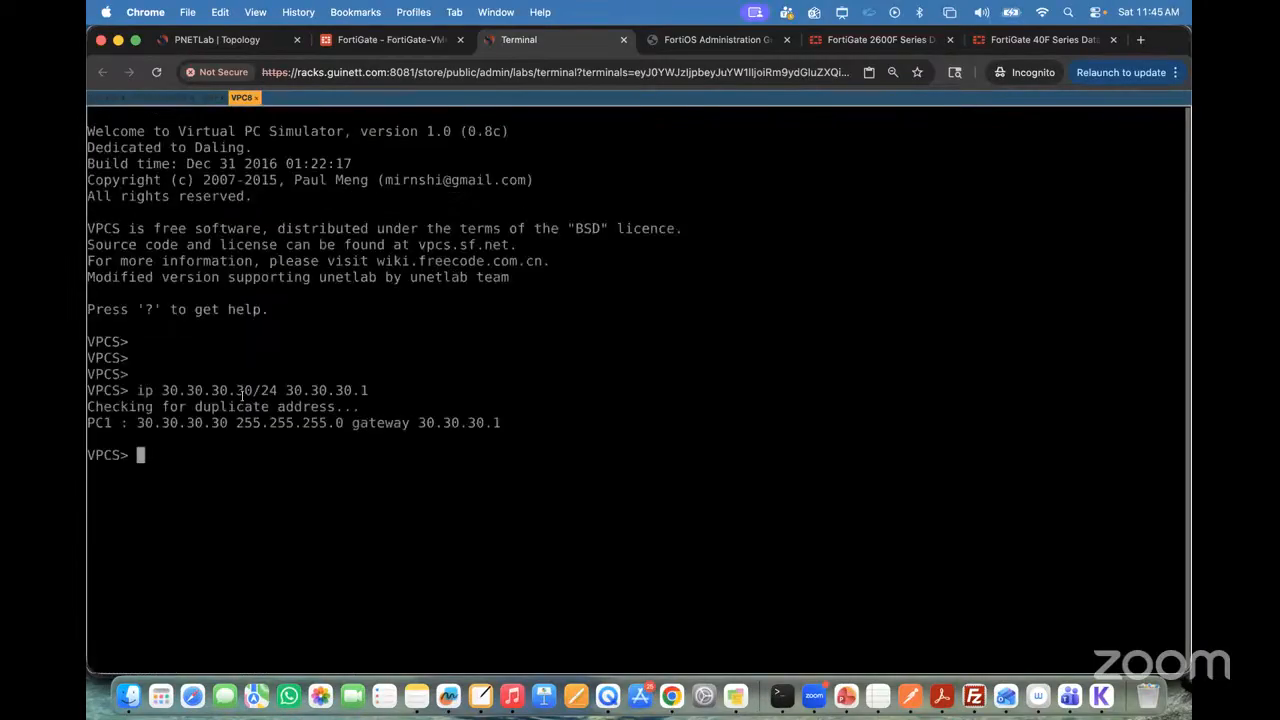
Step: Display VPC8's IP configuration with "show ip" and inspect its address mask and gateway
{"action": "type", "text": "show ip"}
{"action": "key", "text": "Return"}
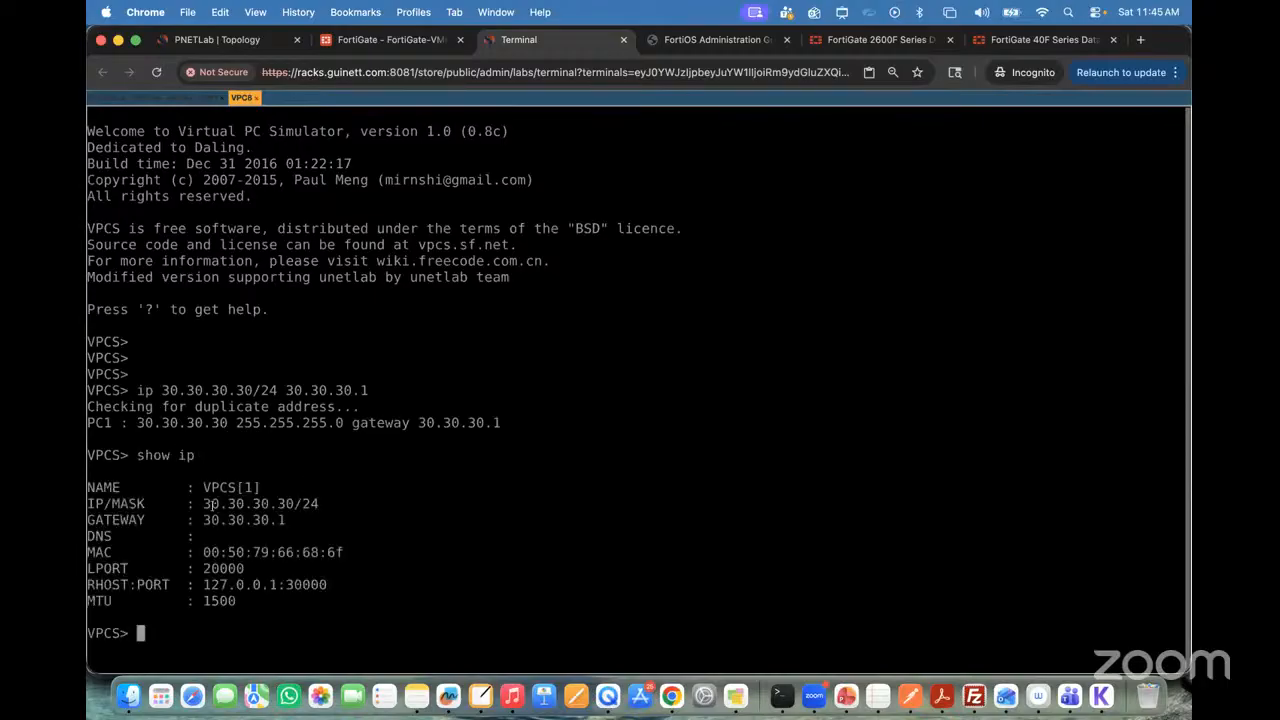
{"action": "double_click", "coordinate": [300, 504]}
{"action": "left_click_drag", "start_coordinate": [204, 520], "coordinate": [265, 520]}
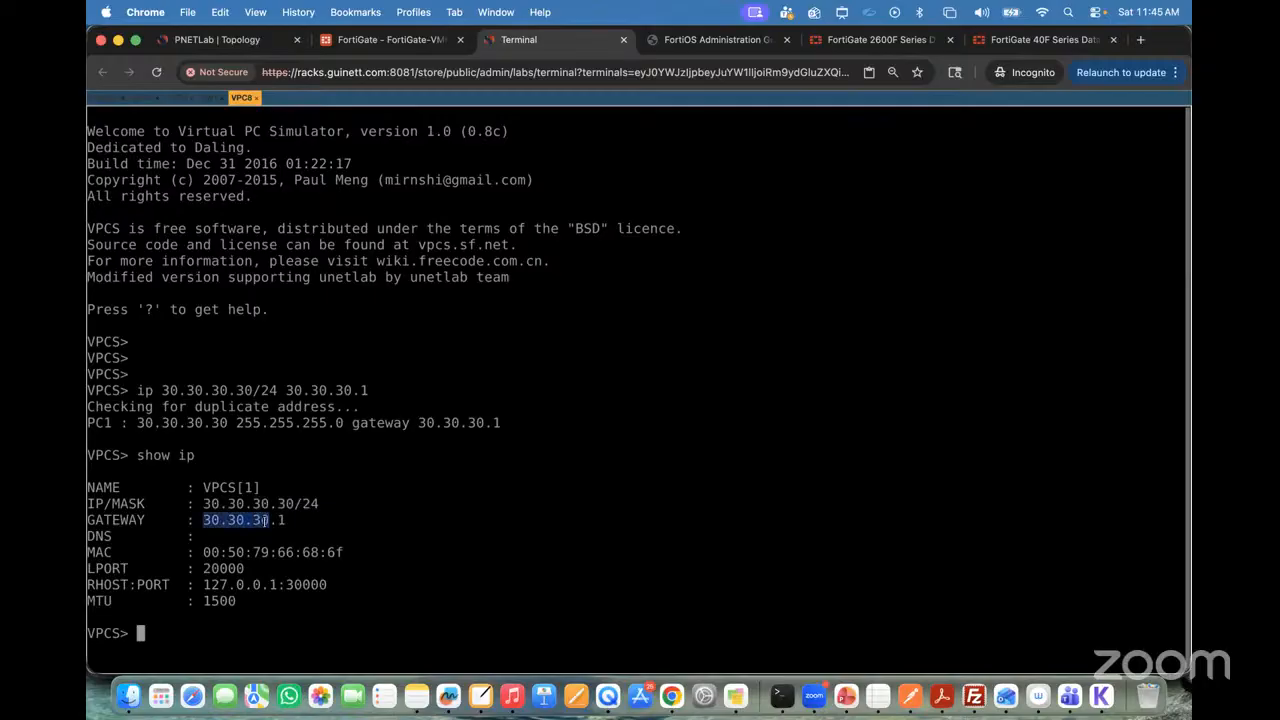
Step: Test VPC8's connectivity to its gateway with "ping 30.30.30.1"
{"action": "type", "text": "ping 30.30.30.1"}
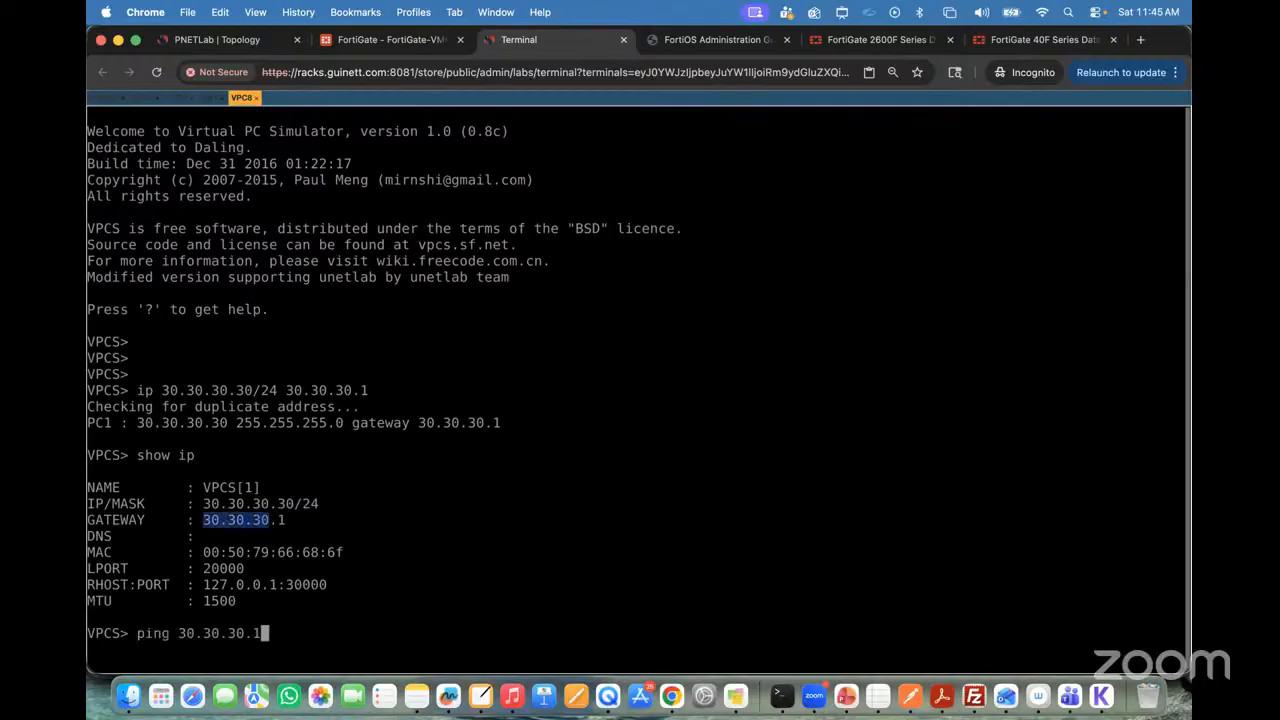
{"action": "key", "text": "Return"}
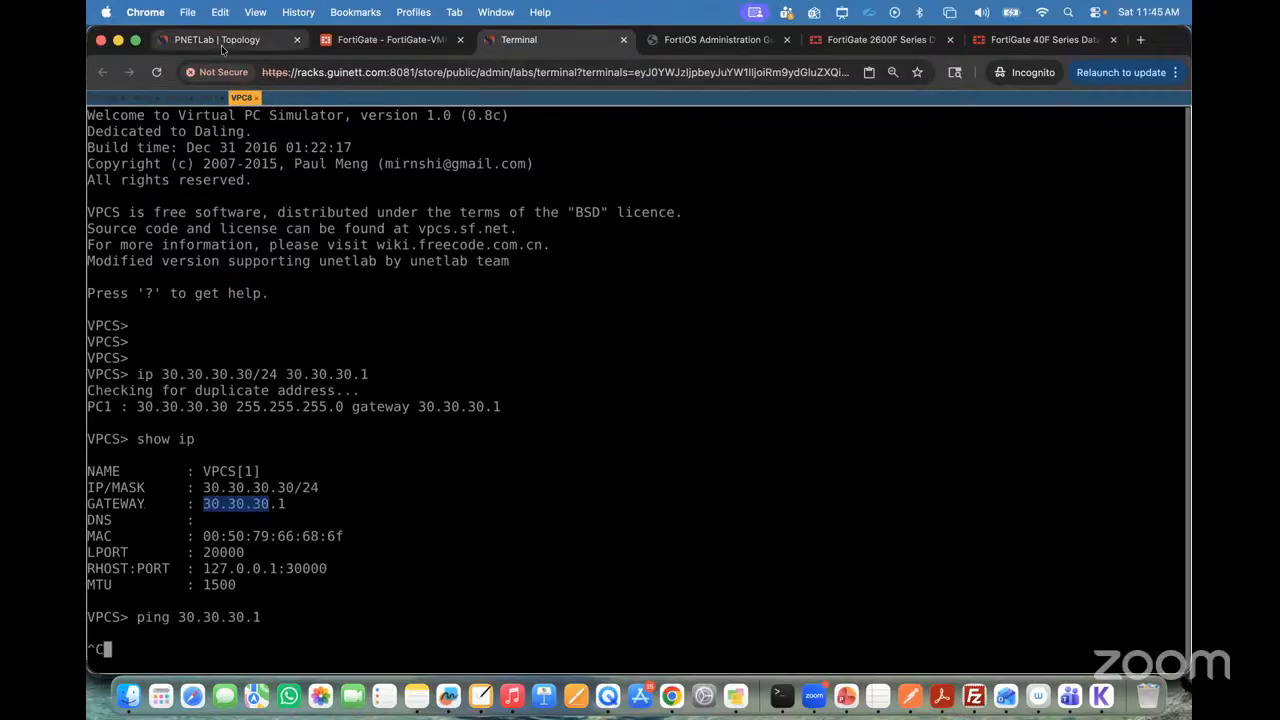
Step: Review the two links between Fortinet and SW2 in the topology against the guide's Aggregate interface description
{"action": "left_click", "coordinate": [220, 40]}
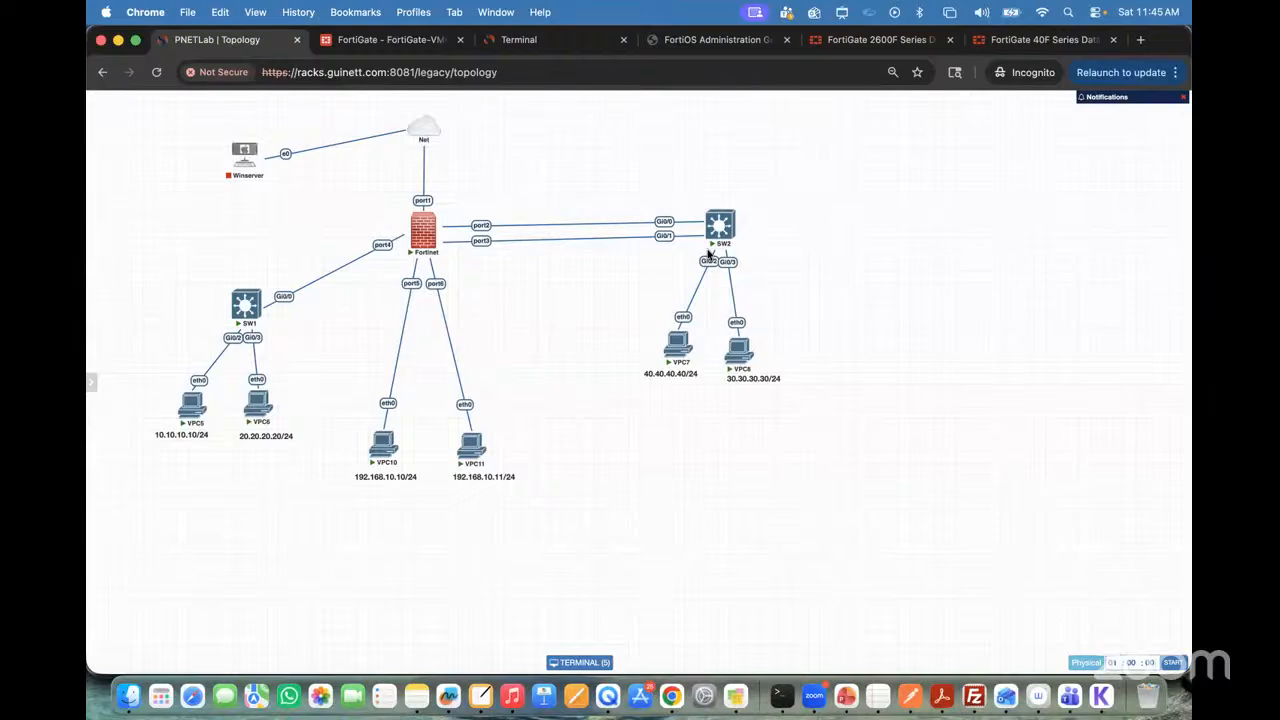
{"action": "left_click", "coordinate": [716, 38]}
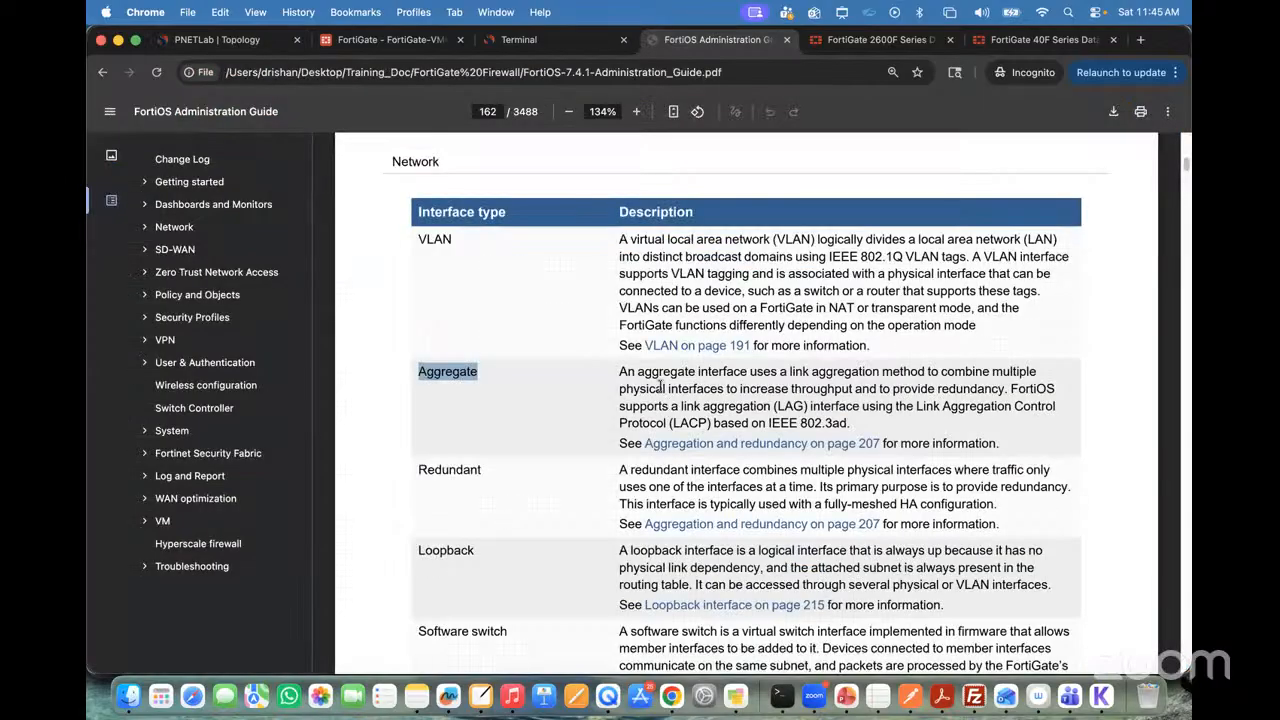
{"action": "left_click", "coordinate": [638, 333]}
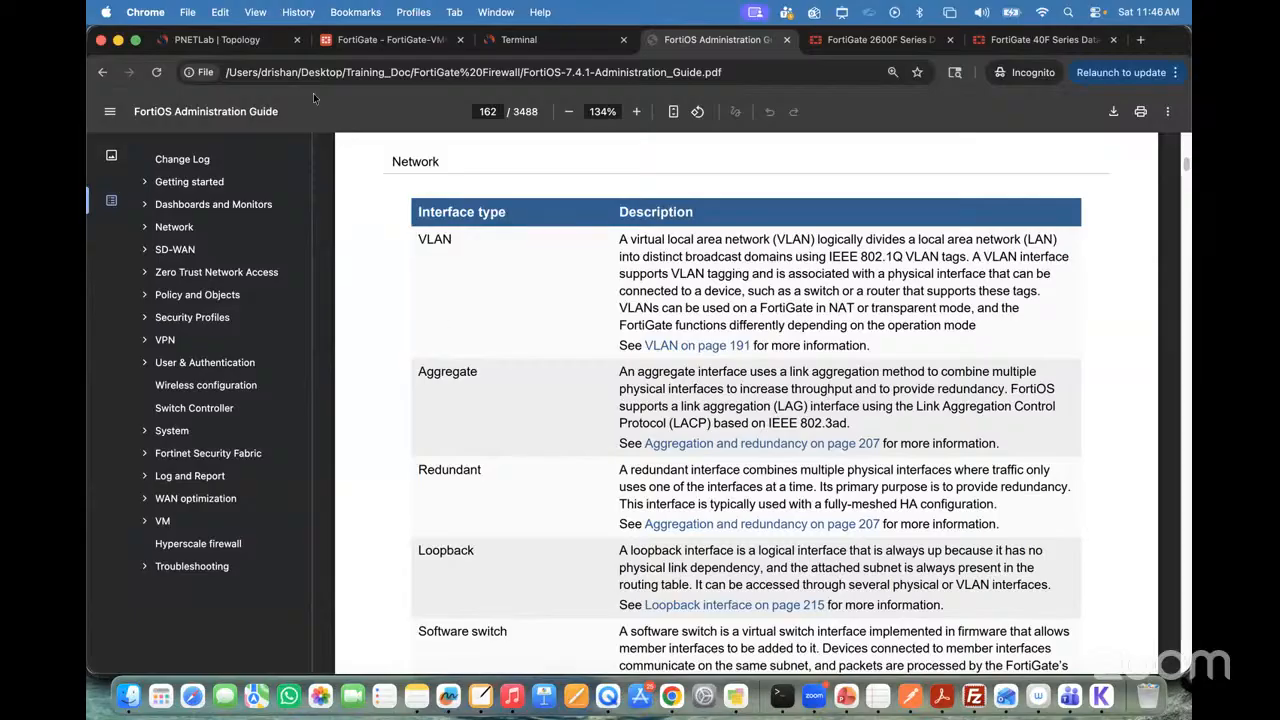
{"action": "left_click", "coordinate": [245, 42]}
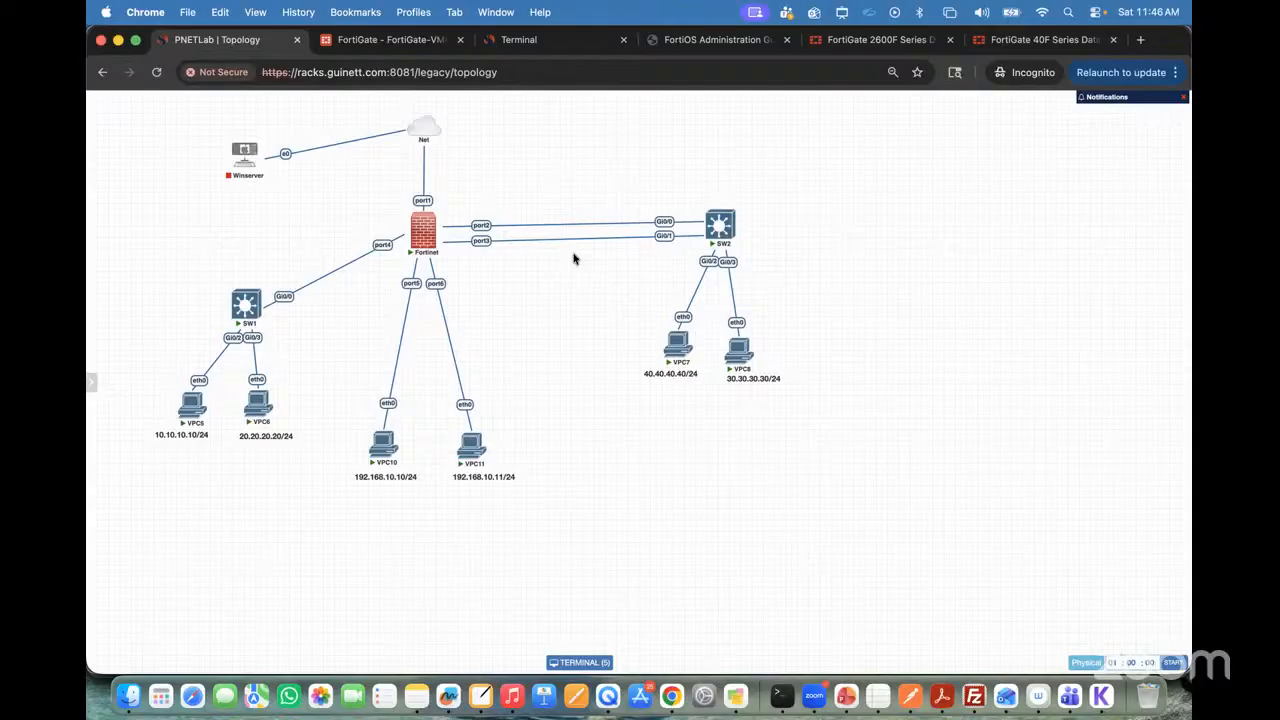
{"action": "key", "text": "ctrl+a"}
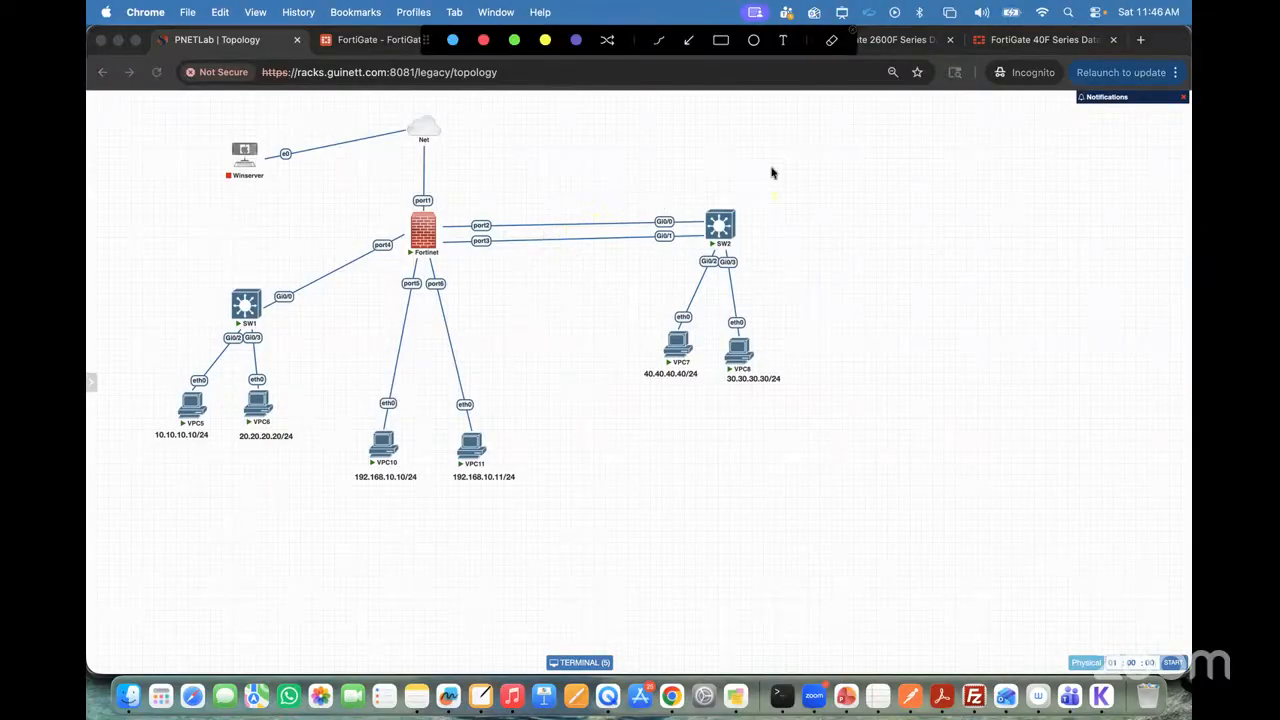
Step: Switch to NiBoard and sketch a white box labelled SW1 on the blank board
{"action": "left_click", "coordinate": [481, 697]}
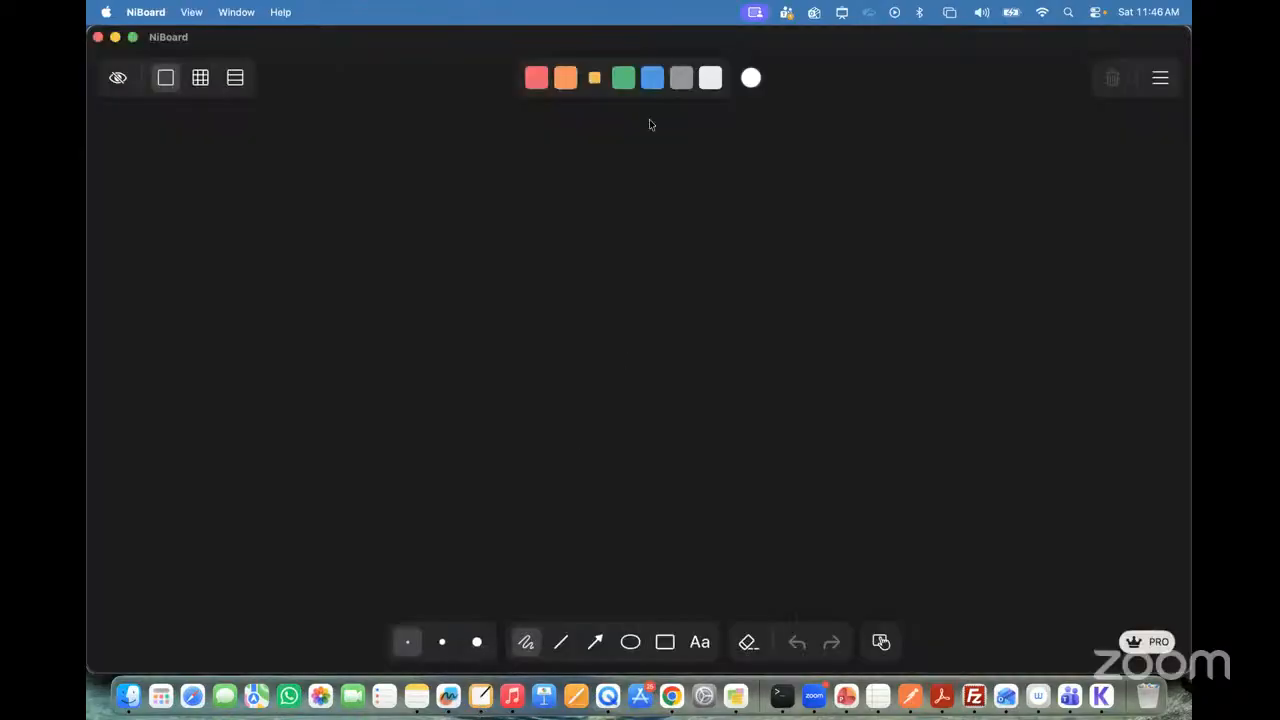
{"action": "left_click", "coordinate": [710, 77]}
{"action": "mouse_move", "coordinate": [480, 310]}
{"action": "left_mouse_down"}
{"action": "mouse_move", "coordinate": [482, 242]}
{"action": "mouse_move", "coordinate": [589, 260]}
{"action": "mouse_move", "coordinate": [468, 318]}
{"action": "left_mouse_up"}
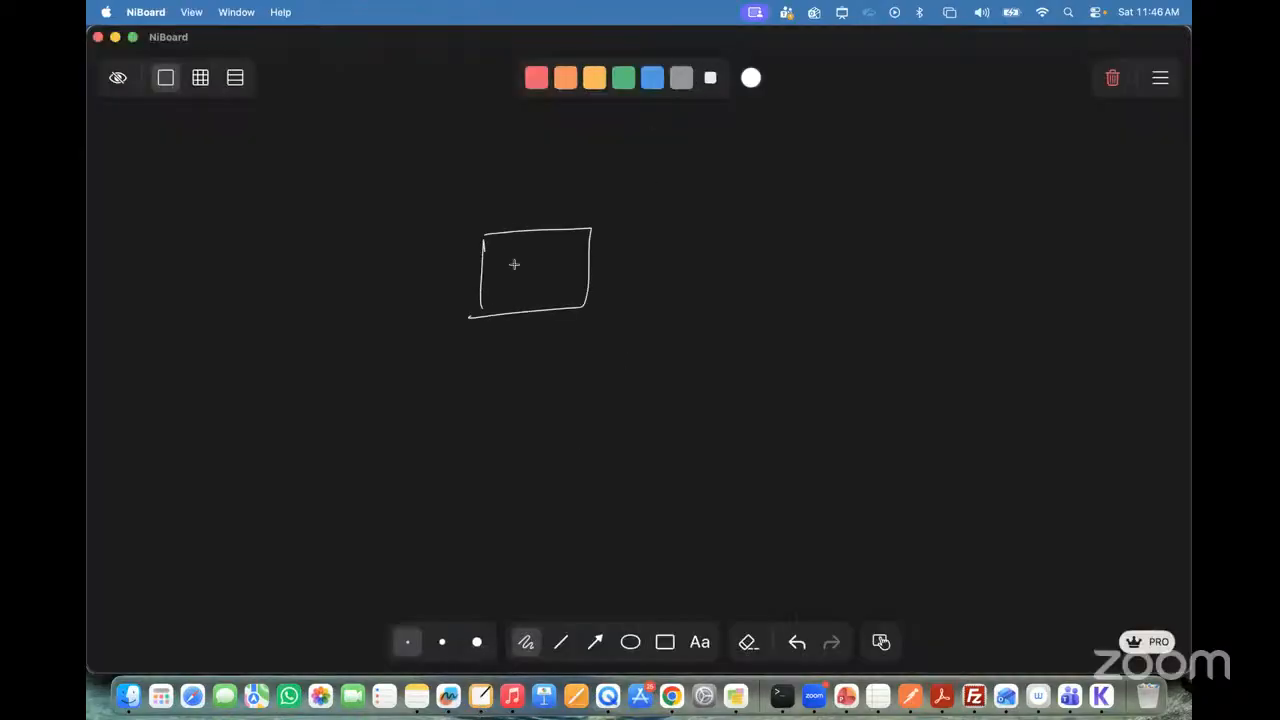
{"action": "left_click_drag", "start_coordinate": [516, 268], "coordinate": [503, 288]}
{"action": "mouse_move", "coordinate": [521, 268]}
{"action": "left_mouse_down"}
{"action": "mouse_move", "coordinate": [529, 286]}
{"action": "mouse_move", "coordinate": [538, 267]}
{"action": "left_mouse_up"}
{"action": "left_click_drag", "start_coordinate": [545, 270], "coordinate": [546, 287]}
Step: Sketch a second white box labelled SW2 to the right of SW1
{"action": "left_click_drag", "start_coordinate": [881, 226], "coordinate": [881, 238]}
{"action": "mouse_move", "coordinate": [878, 298]}
{"action": "left_mouse_down"}
{"action": "mouse_move", "coordinate": [1023, 216]}
{"action": "mouse_move", "coordinate": [893, 297]}
{"action": "left_mouse_up"}
{"action": "left_click_drag", "start_coordinate": [933, 247], "coordinate": [919, 272]}
{"action": "mouse_move", "coordinate": [937, 252]}
{"action": "left_mouse_down"}
{"action": "mouse_move", "coordinate": [952, 264]}
{"action": "mouse_move", "coordinate": [968, 243]}
{"action": "left_mouse_up"}
{"action": "left_click_drag", "start_coordinate": [974, 250], "coordinate": [980, 260]}
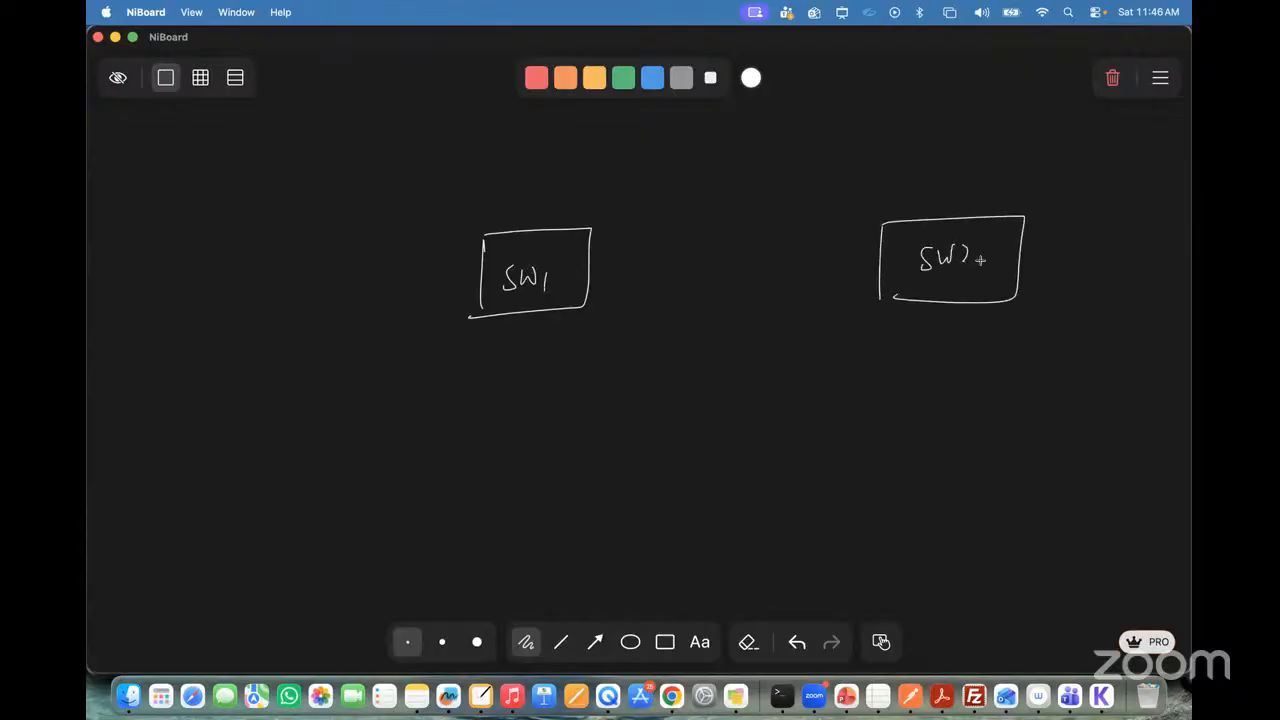
Step: Connect SW1 and SW2 with a line labelled 100 mbps and sketch a connected PC below each switch
{"action": "left_click_drag", "start_coordinate": [590, 260], "coordinate": [880, 244]}
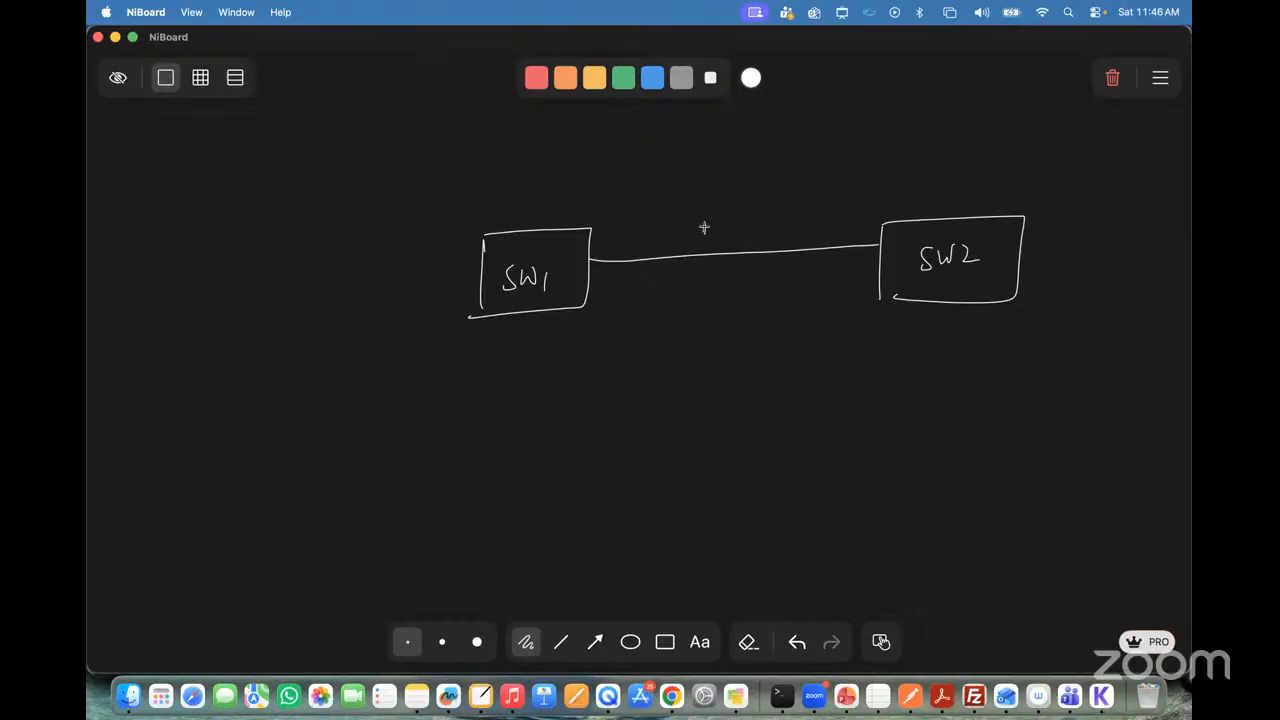
{"action": "mouse_move", "coordinate": [701, 228]}
{"action": "left_mouse_down"}
{"action": "mouse_move", "coordinate": [757, 215]}
{"action": "mouse_move", "coordinate": [782, 230]}
{"action": "left_mouse_up"}
{"action": "left_click_drag", "start_coordinate": [536, 315], "coordinate": [544, 406]}
{"action": "mouse_move", "coordinate": [954, 306]}
{"action": "left_mouse_down"}
{"action": "mouse_move", "coordinate": [950, 382]}
{"action": "mouse_move", "coordinate": [962, 388]}
{"action": "mouse_move", "coordinate": [936, 404]}
{"action": "left_mouse_up"}
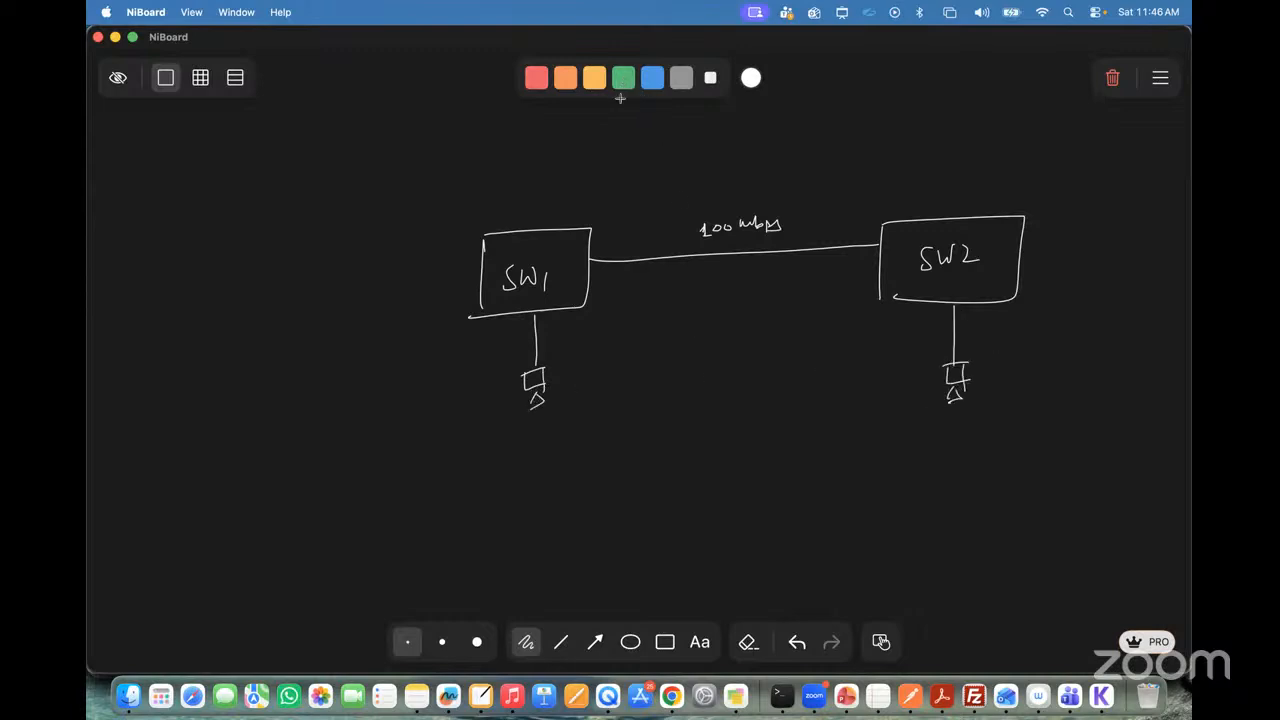
Step: Add a second green link labelled 100 mbps between the switches and write a circled 200 mbps below it
{"action": "left_click", "coordinate": [623, 78]}
{"action": "left_click_drag", "start_coordinate": [592, 286], "coordinate": [874, 258]}
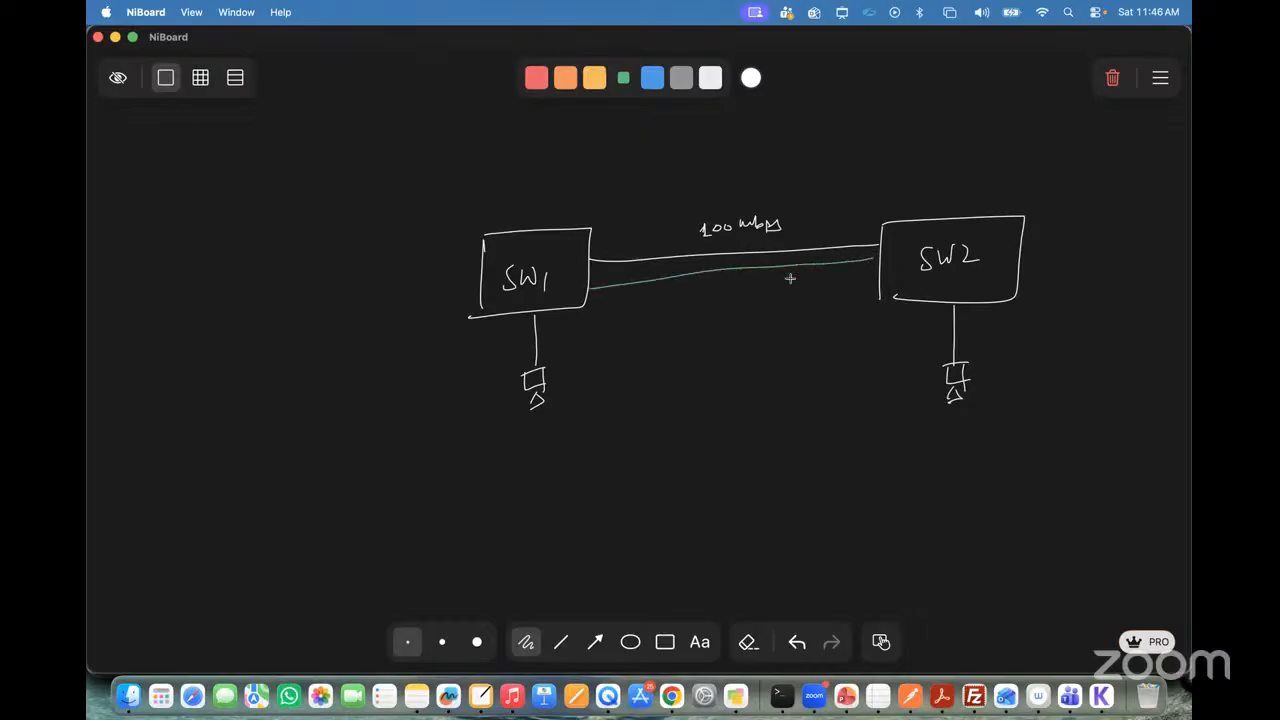
{"action": "left_click_drag", "start_coordinate": [718, 281], "coordinate": [718, 293]}
{"action": "left_click_drag", "start_coordinate": [727, 284], "coordinate": [728, 284]}
{"action": "left_click_drag", "start_coordinate": [738, 284], "coordinate": [791, 291]}
{"action": "mouse_move", "coordinate": [705, 388]}
{"action": "left_mouse_down"}
{"action": "mouse_move", "coordinate": [794, 396]}
{"action": "mouse_move", "coordinate": [656, 395]}
{"action": "left_mouse_up"}
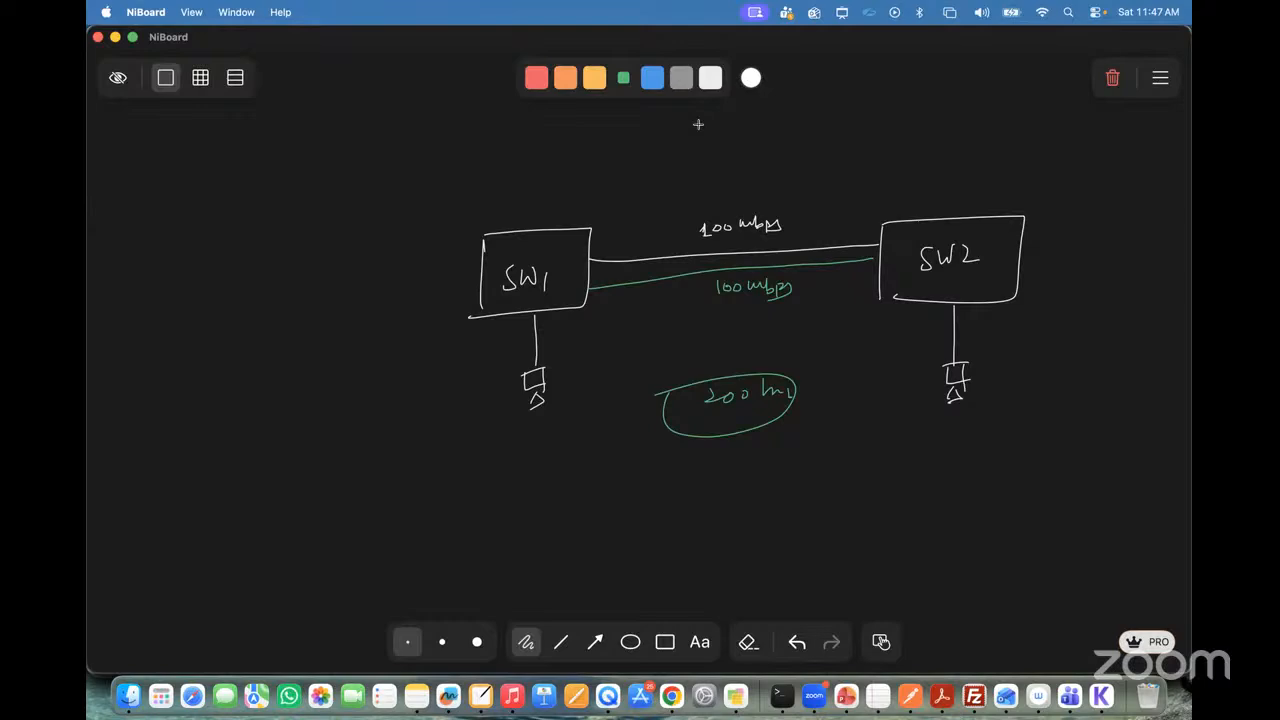
Step: Write LACP and PAGP in yellow above SW2, separated by a line and each enclosed in parentheses
{"action": "left_click", "coordinate": [594, 78]}
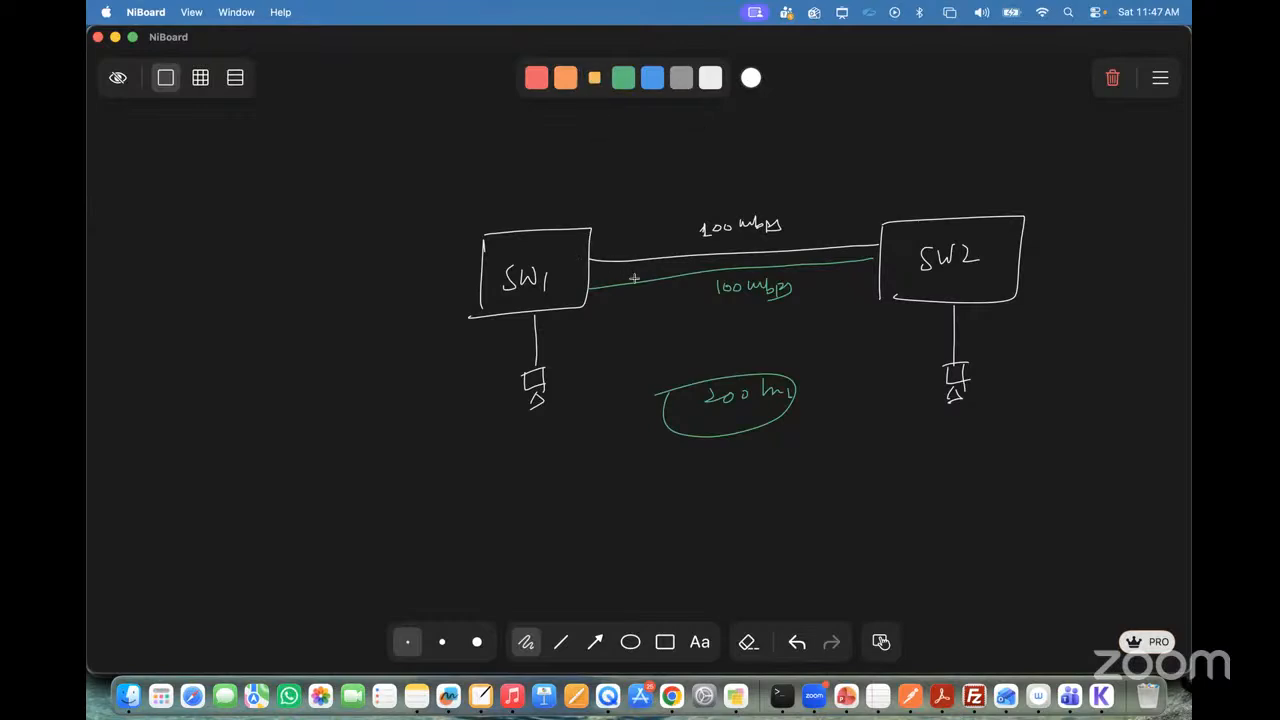
{"action": "left_click_drag", "start_coordinate": [847, 100], "coordinate": [931, 119]}
{"action": "mouse_move", "coordinate": [858, 142]}
{"action": "left_mouse_down"}
{"action": "mouse_move", "coordinate": [860, 166]}
{"action": "mouse_move", "coordinate": [892, 148]}
{"action": "mouse_move", "coordinate": [904, 168]}
{"action": "left_mouse_up"}
{"action": "left_click_drag", "start_coordinate": [842, 144], "coordinate": [846, 178]}
{"action": "left_click_drag", "start_coordinate": [838, 94], "coordinate": [834, 134]}
{"action": "left_click_drag", "start_coordinate": [900, 86], "coordinate": [906, 122]}
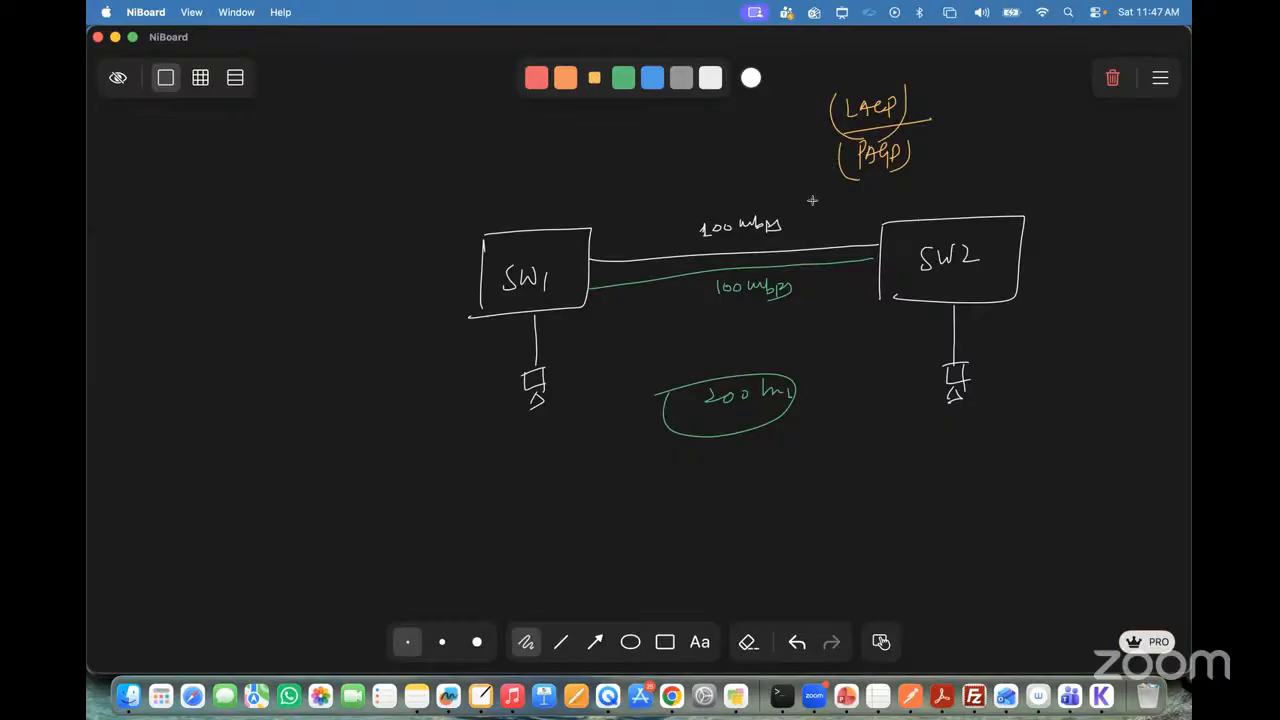
Step: Ring the two links near each switch in yellow and write a circled STP above them
{"action": "mouse_move", "coordinate": [630, 246]}
{"action": "left_mouse_down"}
{"action": "mouse_move", "coordinate": [622, 288]}
{"action": "mouse_move", "coordinate": [634, 246]}
{"action": "left_mouse_up"}
{"action": "mouse_move", "coordinate": [818, 236]}
{"action": "left_mouse_down"}
{"action": "mouse_move", "coordinate": [812, 278]}
{"action": "mouse_move", "coordinate": [828, 240]}
{"action": "left_mouse_up"}
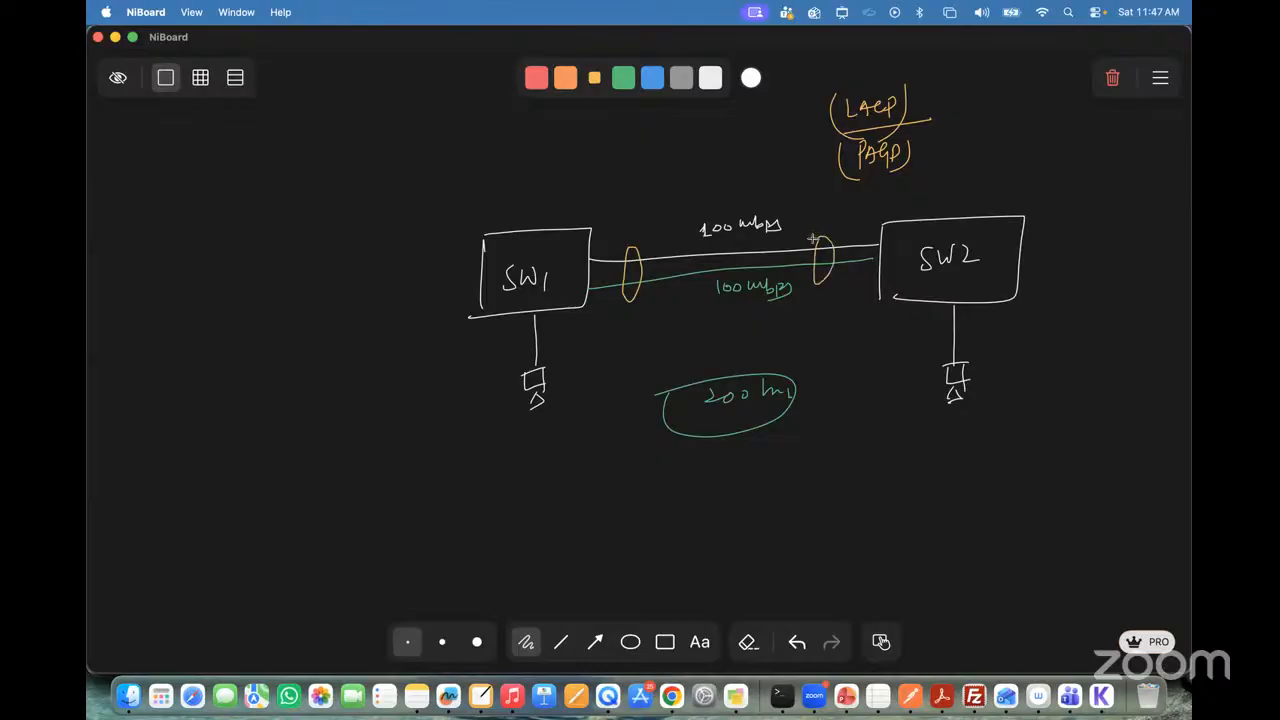
{"action": "mouse_move", "coordinate": [684, 177]}
{"action": "left_mouse_down"}
{"action": "mouse_move", "coordinate": [665, 200]}
{"action": "mouse_move", "coordinate": [705, 179]}
{"action": "mouse_move", "coordinate": [697, 206]}
{"action": "left_mouse_up"}
{"action": "mouse_move", "coordinate": [708, 204]}
{"action": "left_mouse_down"}
{"action": "mouse_move", "coordinate": [712, 180]}
{"action": "mouse_move", "coordinate": [734, 195]}
{"action": "mouse_move", "coordinate": [658, 168]}
{"action": "left_mouse_up"}
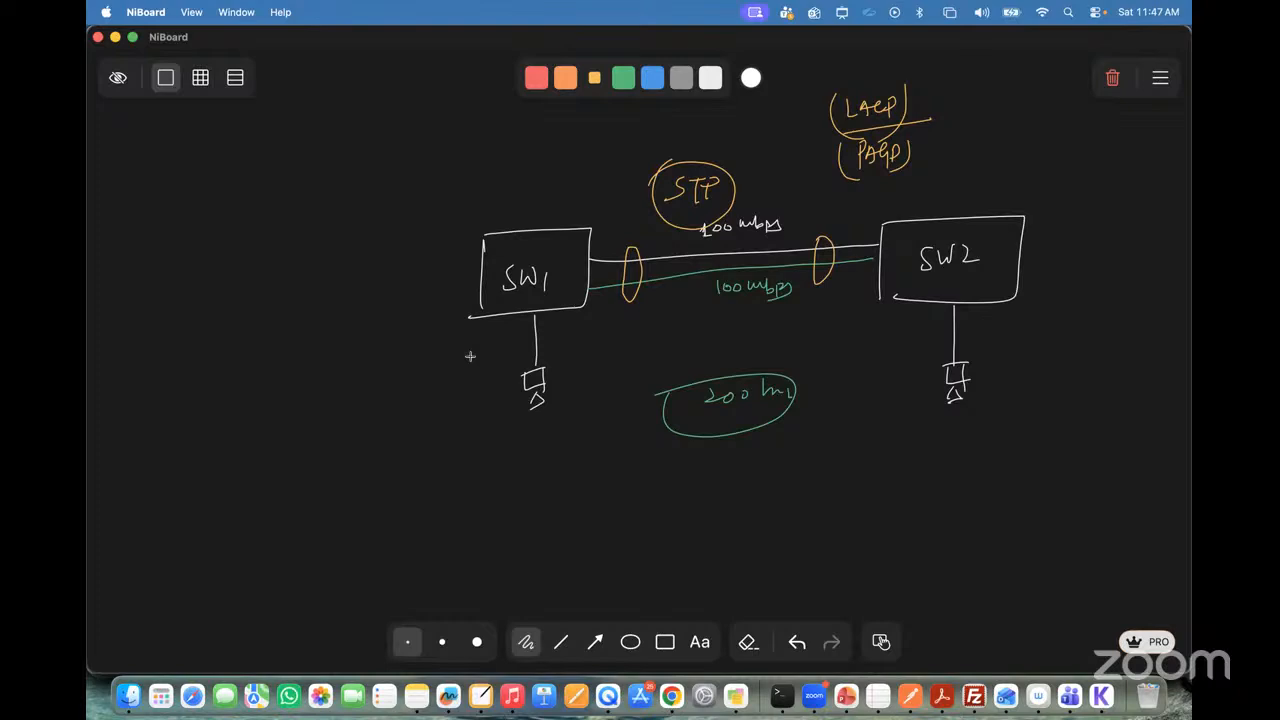
Step: Sketch a large yellow arc sweeping over the diagram from SW1 across to SW2
{"action": "left_click_drag", "start_coordinate": [477, 436], "coordinate": [1084, 426]}
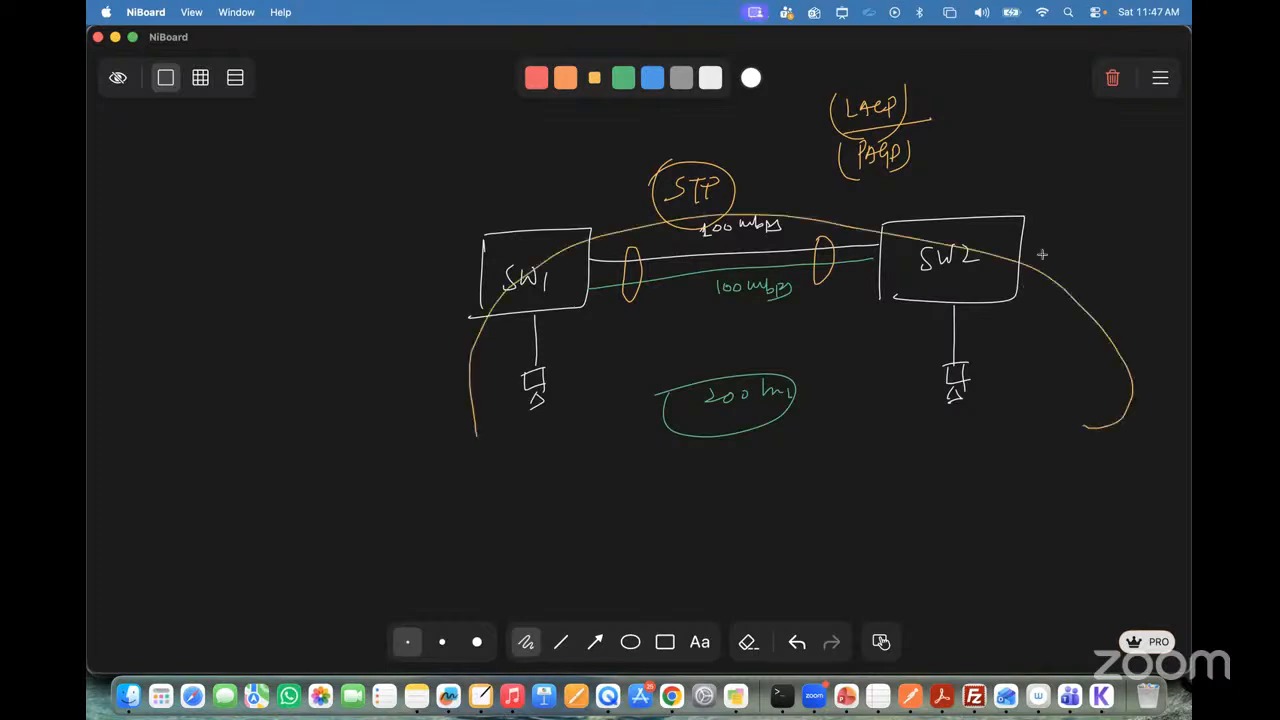
{"action": "left_click", "coordinate": [1112, 78]}
{"action": "left_click", "coordinate": [686, 368]}
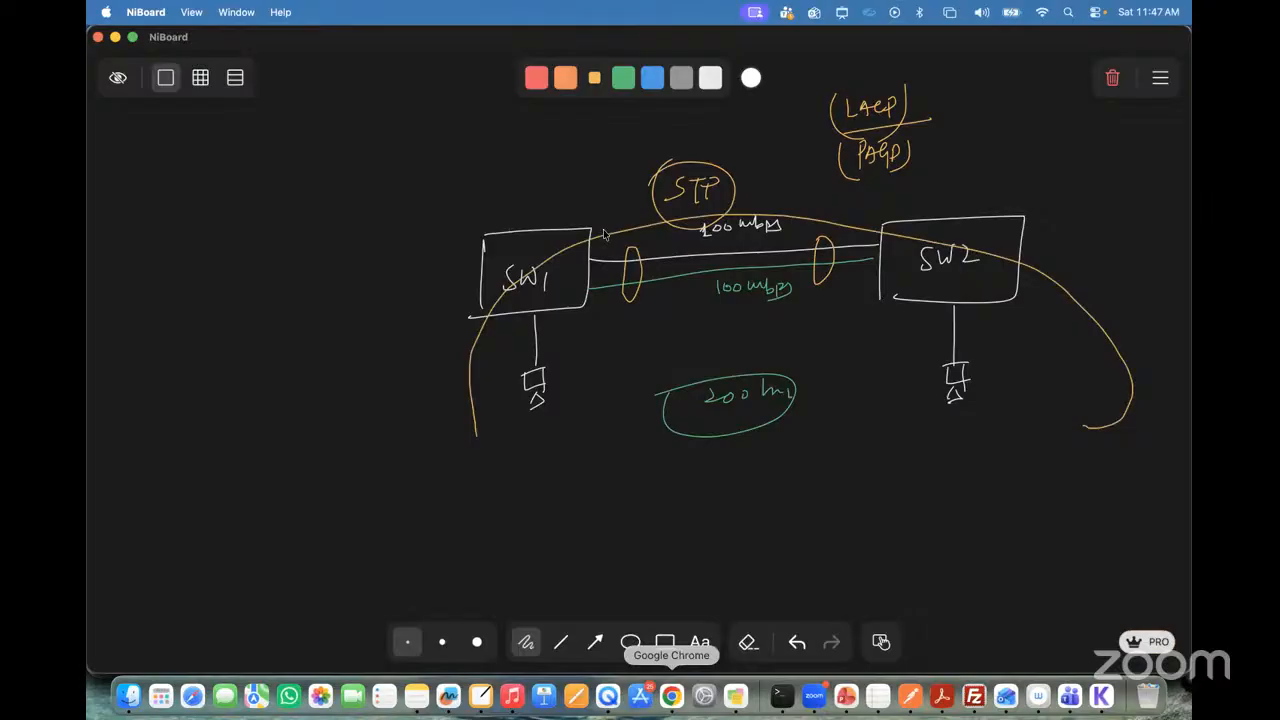
Step: Switch to the PNETLab topology in Chrome and open the SW2 console at its command prompt
{"action": "key", "text": "super+Tab"}
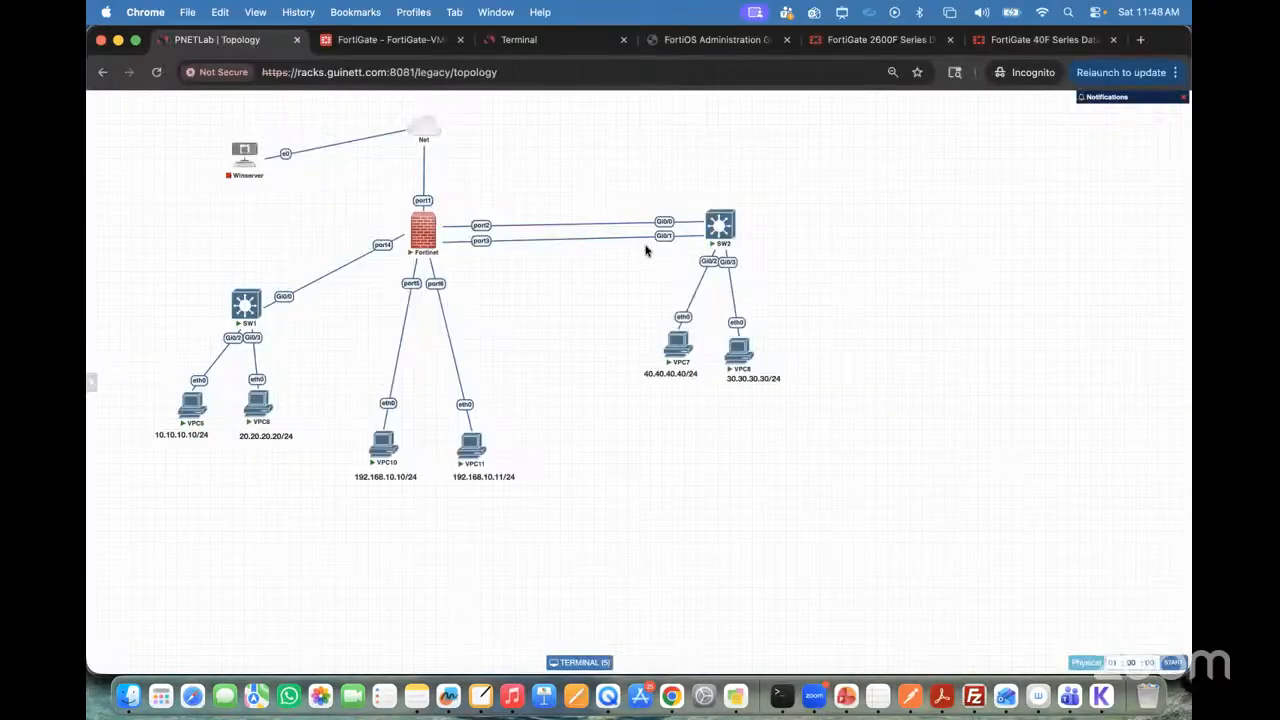
{"action": "mouse_move", "coordinate": [720, 234]}
{"action": "left_click", "coordinate": [720, 232]}
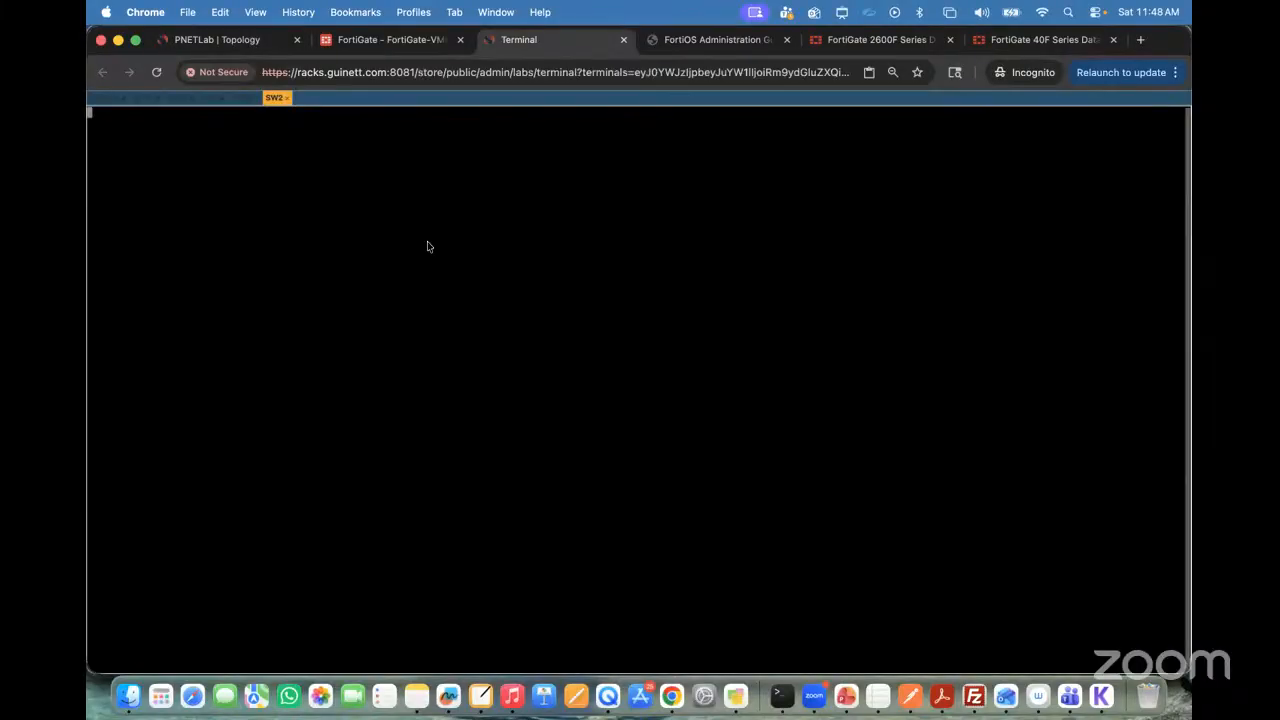
{"action": "key", "text": "Return"}
{"action": "key", "text": "Return"}
{"action": "key", "text": "Return"}
{"action": "key", "text": "Return"}
{"action": "key", "text": "Return"}
{"action": "key", "text": "Return"}
{"action": "key", "text": "Return"}
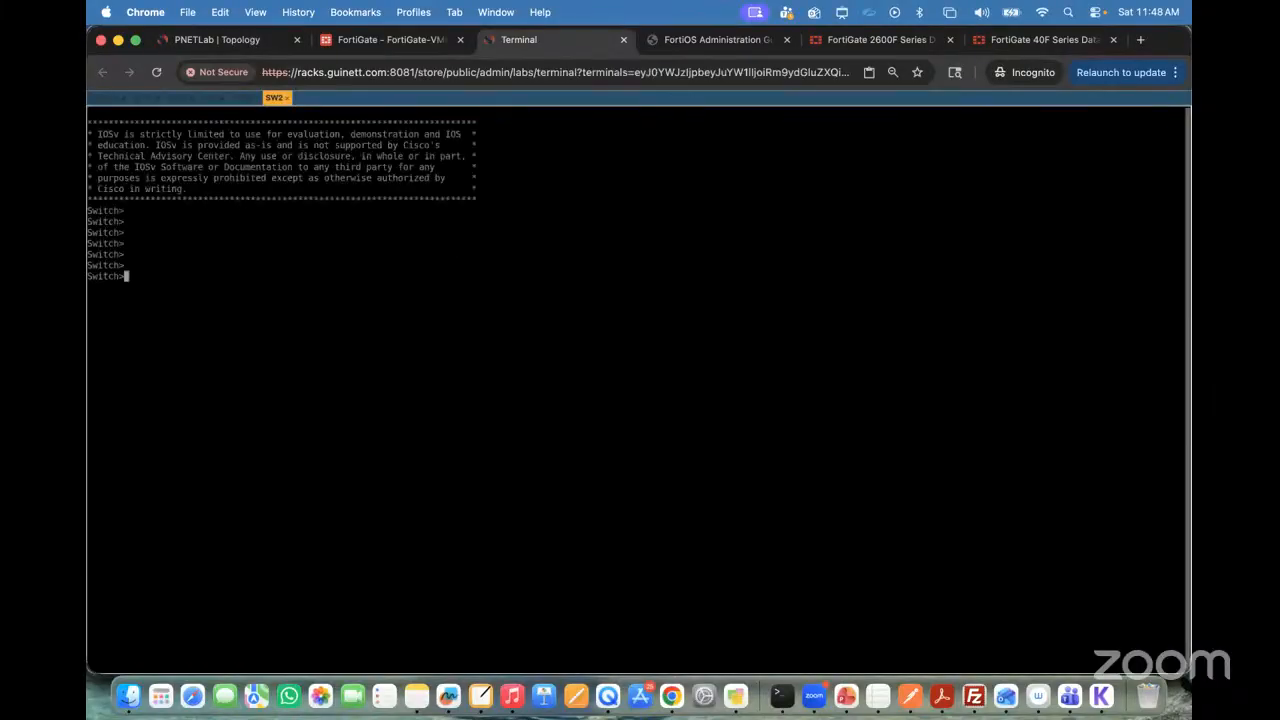
Step: Increase the font size of the SW2 terminal display
{"action": "key", "text": "ctrl+alt+shift"}
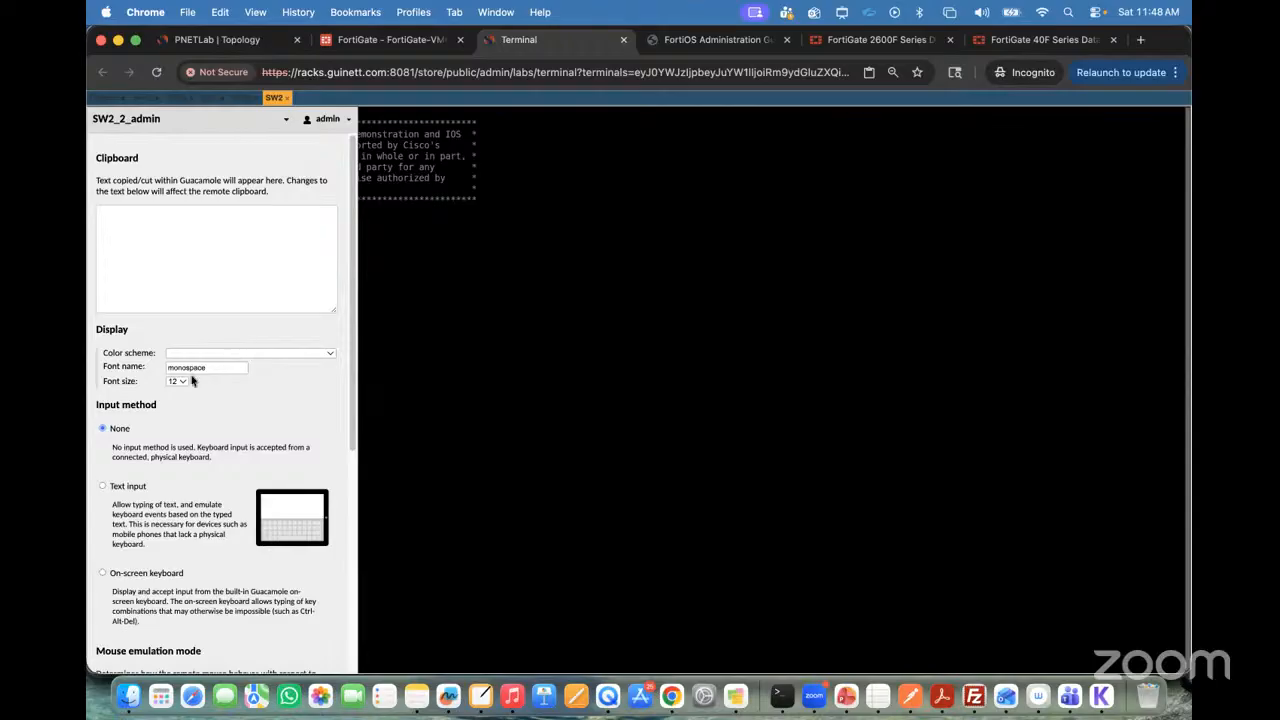
{"action": "left_click", "coordinate": [187, 383]}
{"action": "left_click", "coordinate": [188, 420]}
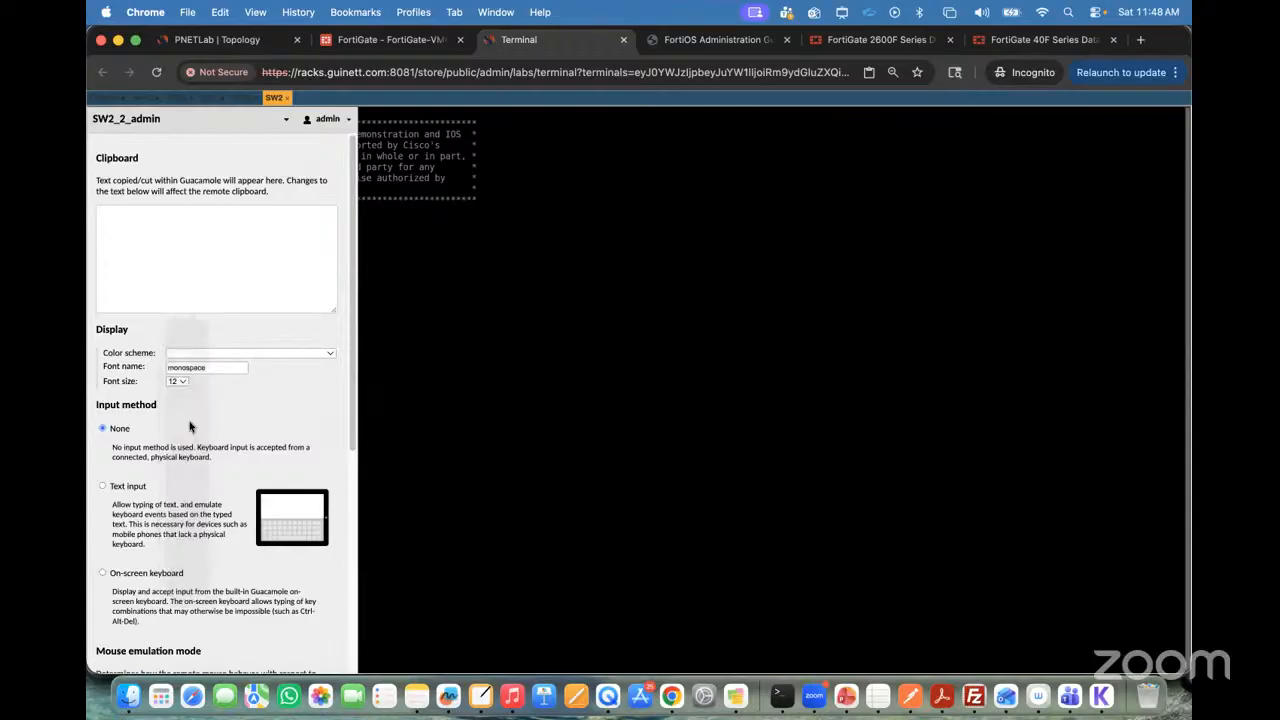
{"action": "key", "text": "ctrl+alt+shift"}
Step: Enter privileged mode on SW2 and go into global configuration mode with conf t
{"action": "type", "text": "en"}
{"action": "key", "text": "Return"}
{"action": "key", "text": "Return"}
{"action": "key", "text": "Return"}
{"action": "type", "text": "cofn t"}
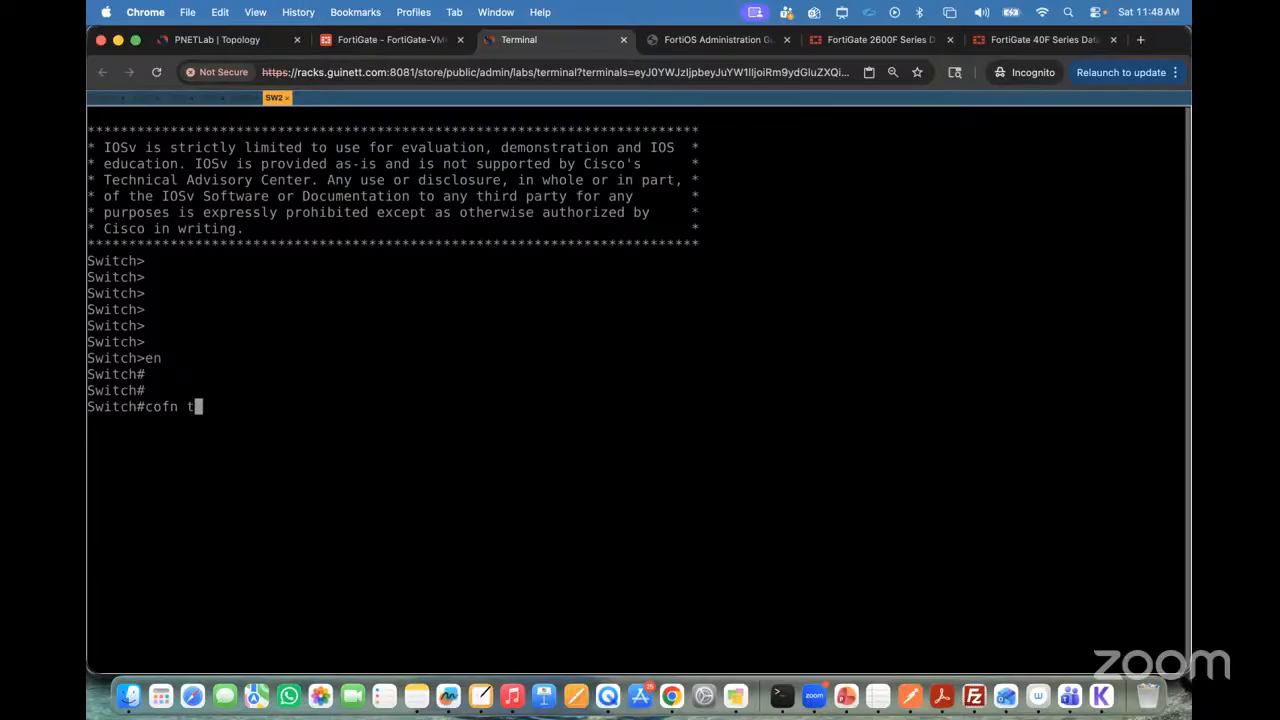
{"action": "key", "text": "Return"}
{"action": "type", "text": "conf t"}
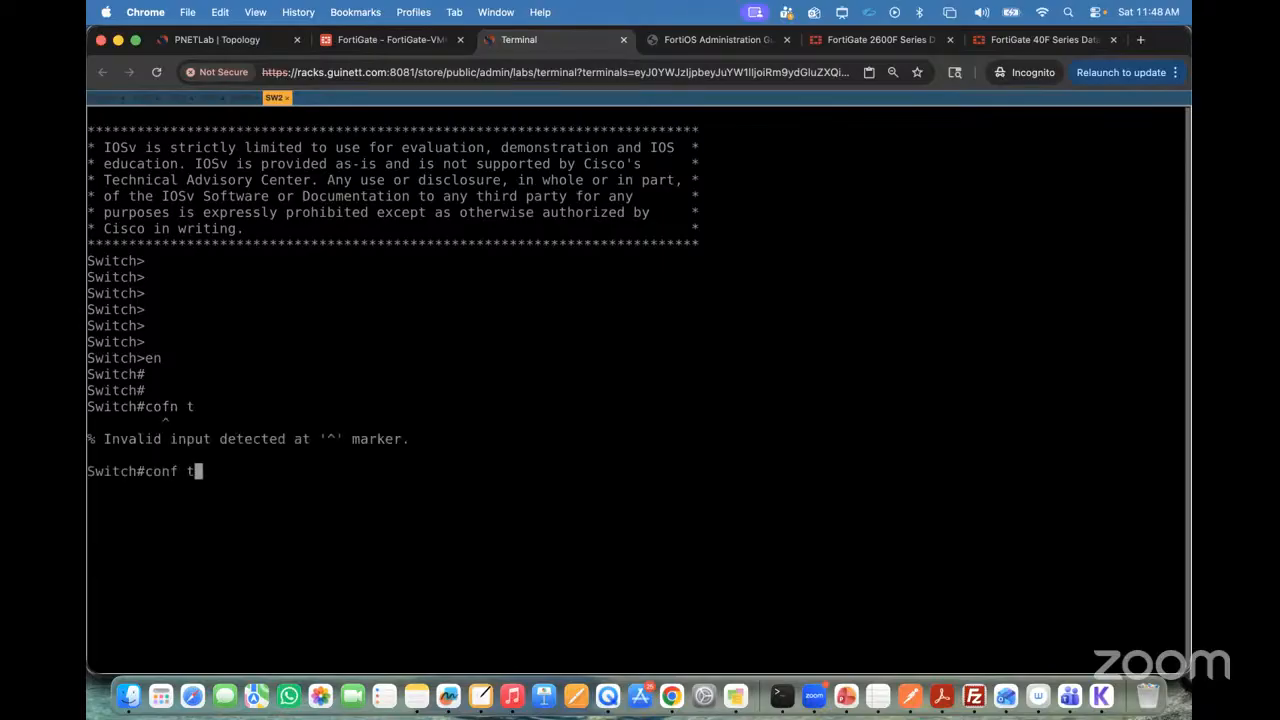
{"action": "key", "text": "Return"}
{"action": "key", "text": "Return"}
{"action": "key", "text": "Return"}
Step: Create VLAN 30 on SW2 and exit back to global configuration mode
{"action": "type", "text": "vlan "}
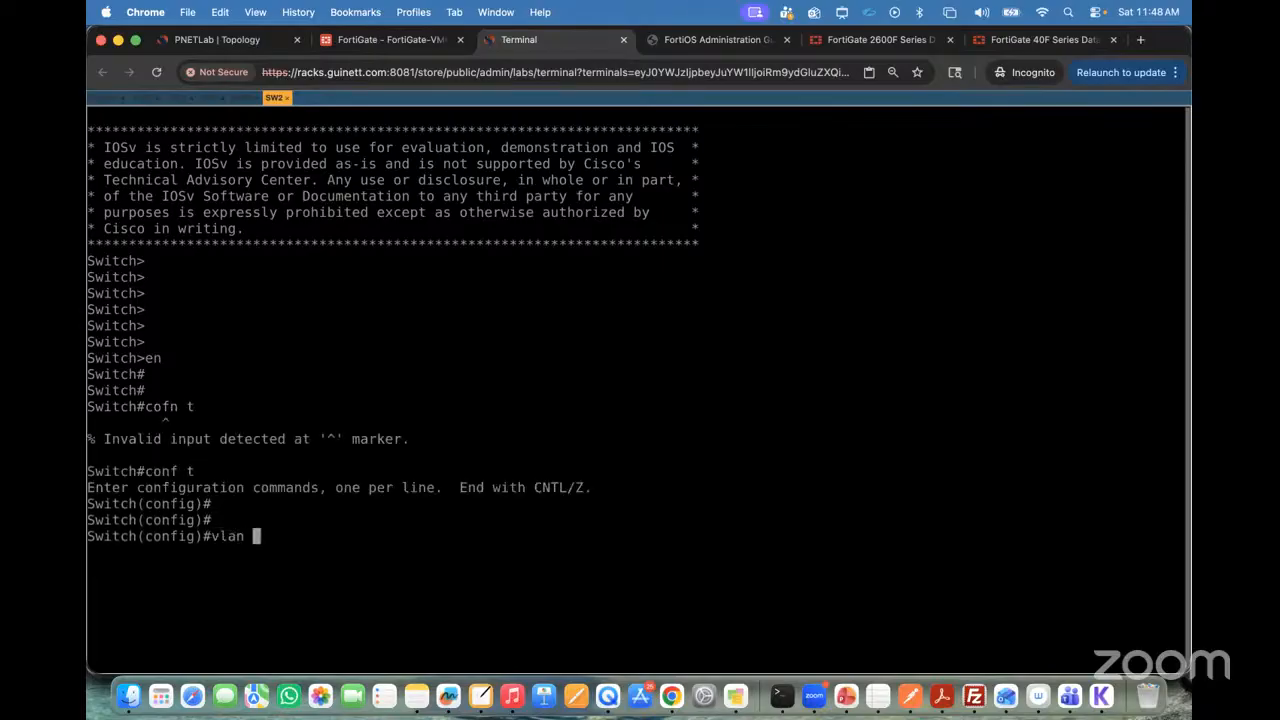
{"action": "type", "text": "30"}
{"action": "key", "text": "Return"}
{"action": "key", "text": "Return"}
{"action": "key", "text": "Return"}
{"action": "type", "text": "exit"}
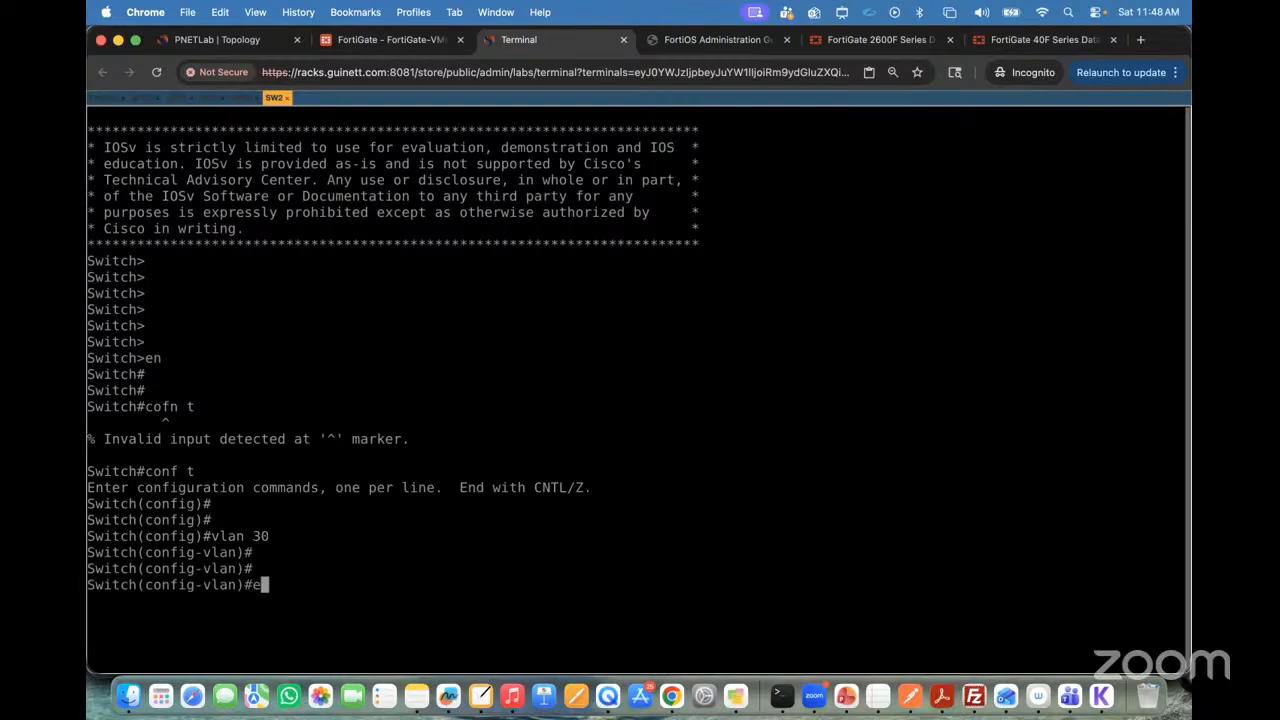
{"action": "key", "text": "Return"}
Step: Check SW2's ports on the topology and enter configuration for interface range Gi0/0-2, Gi0/3
{"action": "left_click", "coordinate": [217, 39]}
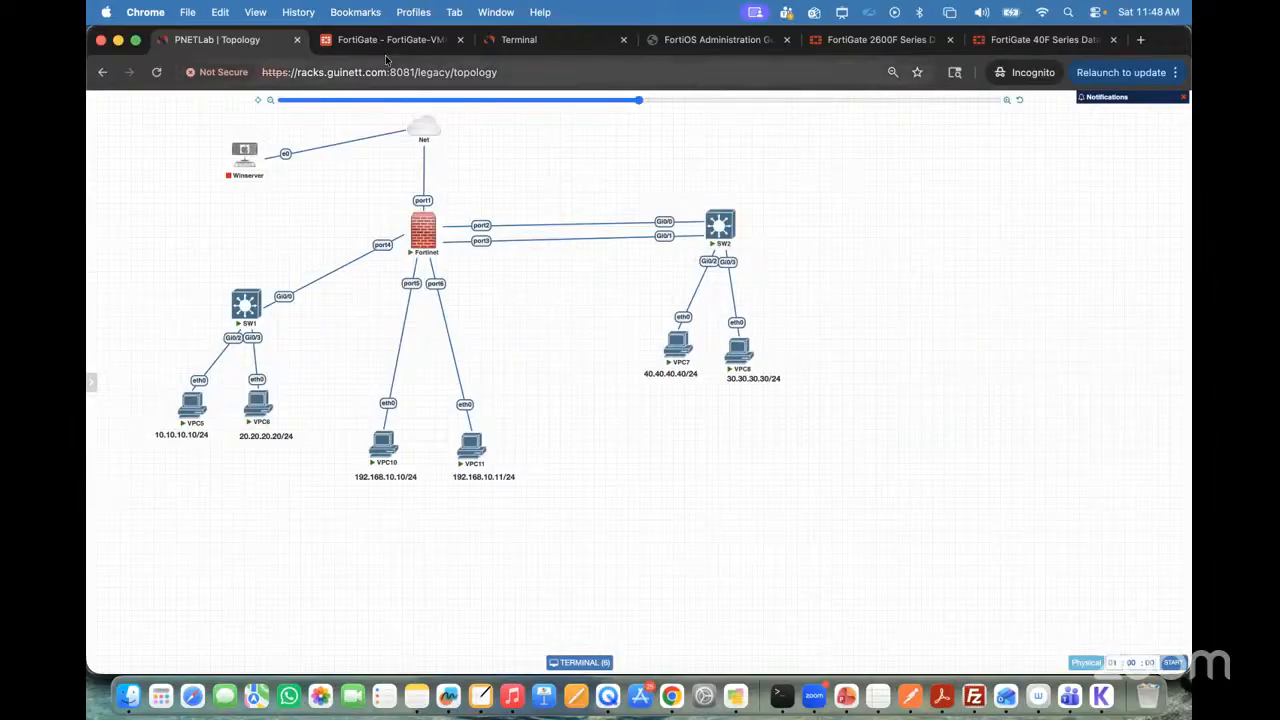
{"action": "left_click", "coordinate": [520, 40]}
{"action": "type", "text": "inter"}
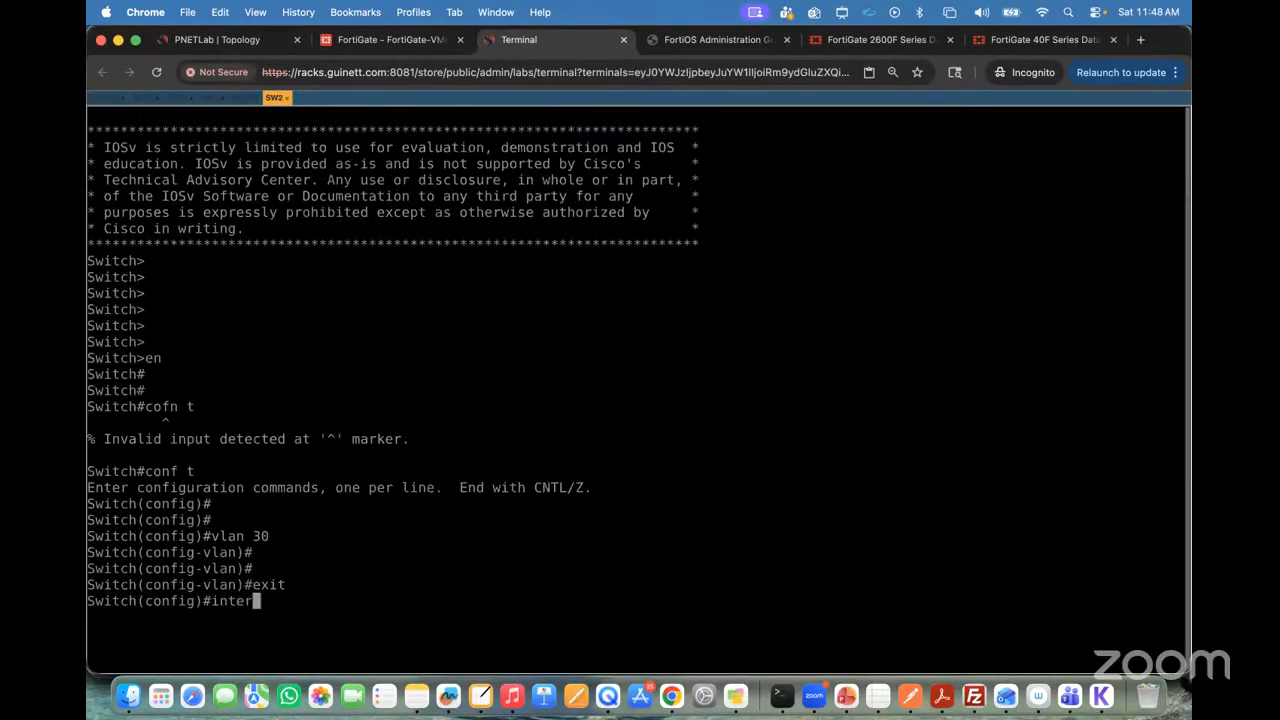
{"action": "key", "text": "Tab"}
{"action": "type", "text": "a"}
{"action": "key", "text": "BackSpace"}
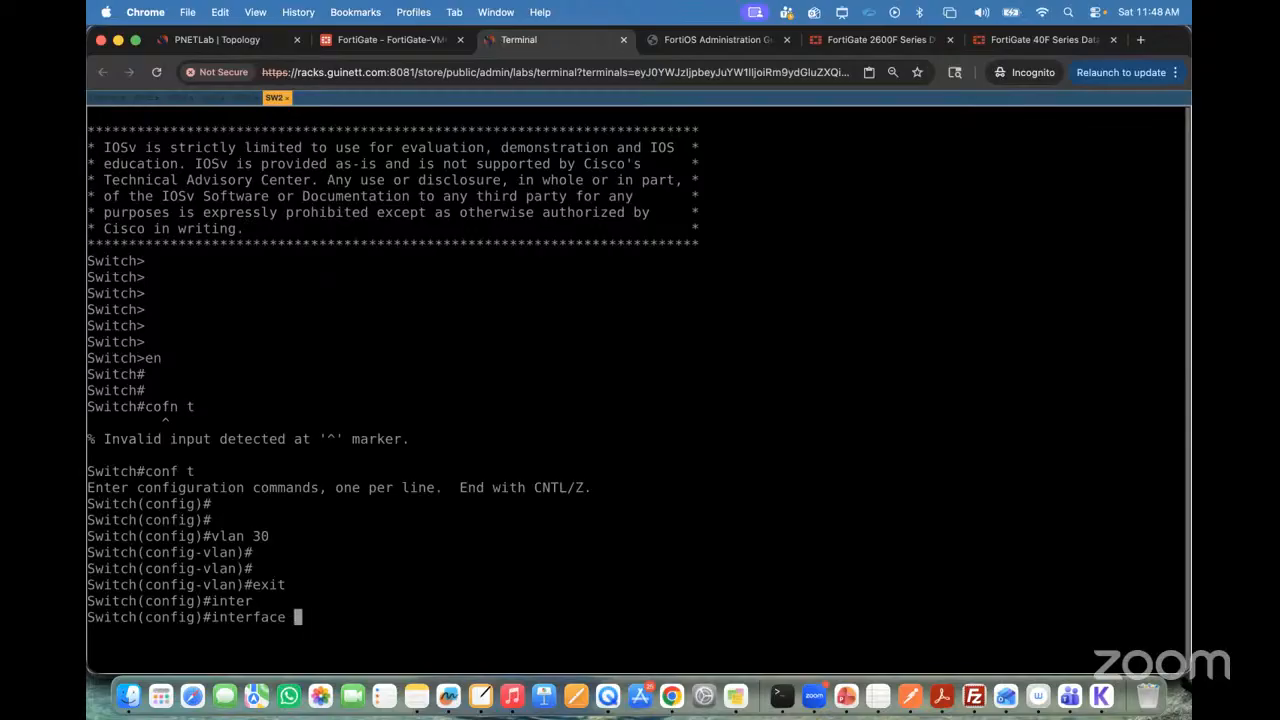
{"action": "type", "text": "ran"}
{"action": "key", "text": "Tab"}
{"action": "type", "text": "Gi"}
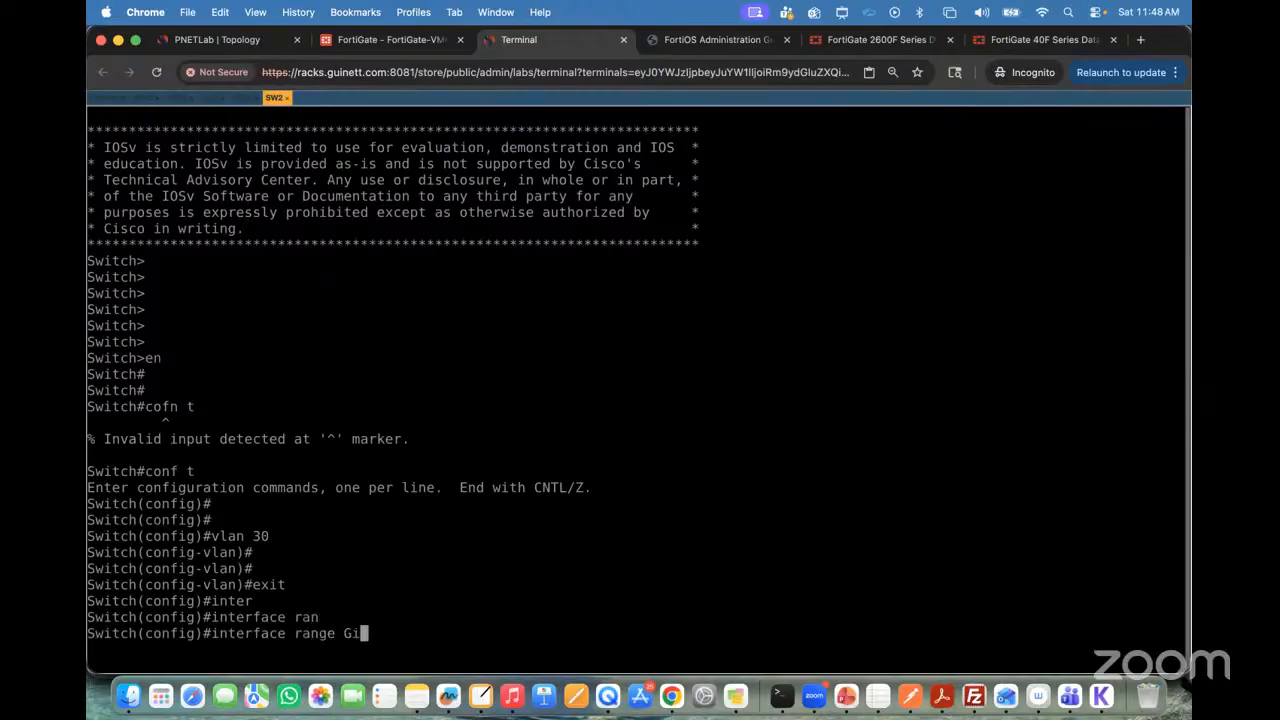
{"action": "type", "text": "0/0-2, Gi0/3"}
{"action": "key", "text": "Return"}
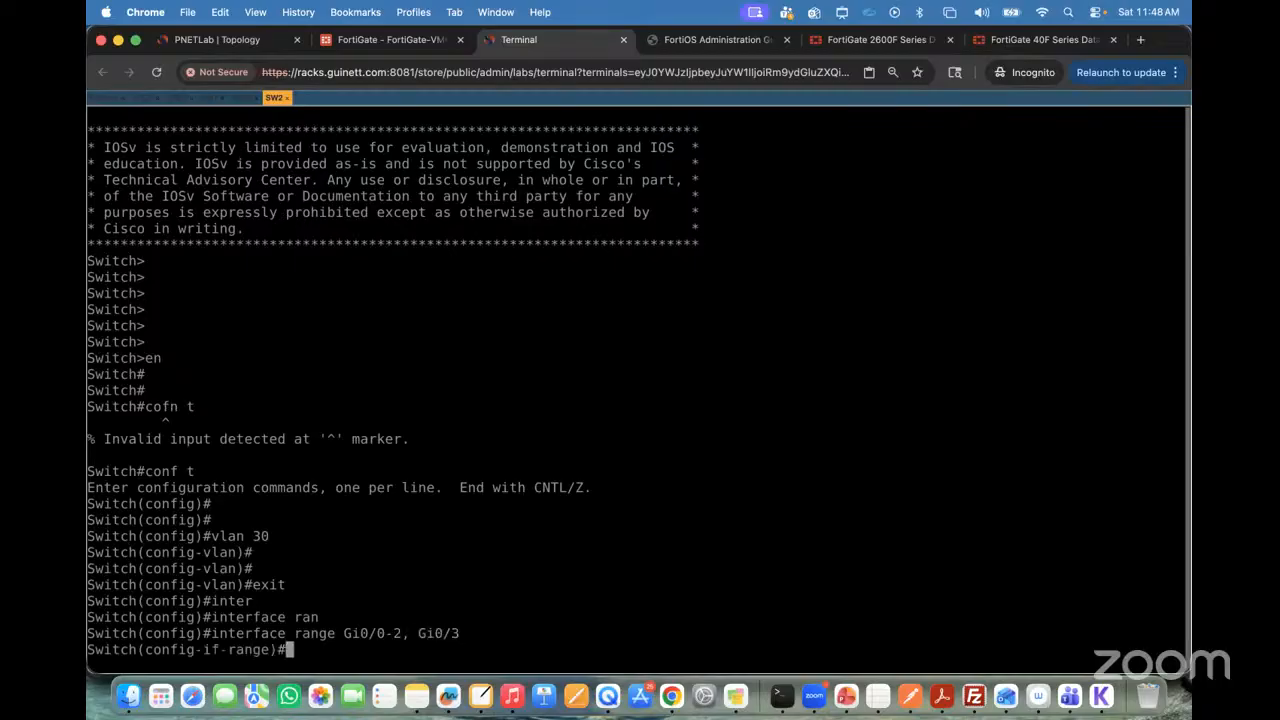
Step: Recheck the topology and set the selected SW2 interface range to switchport mode access
{"action": "left_click", "coordinate": [222, 40]}
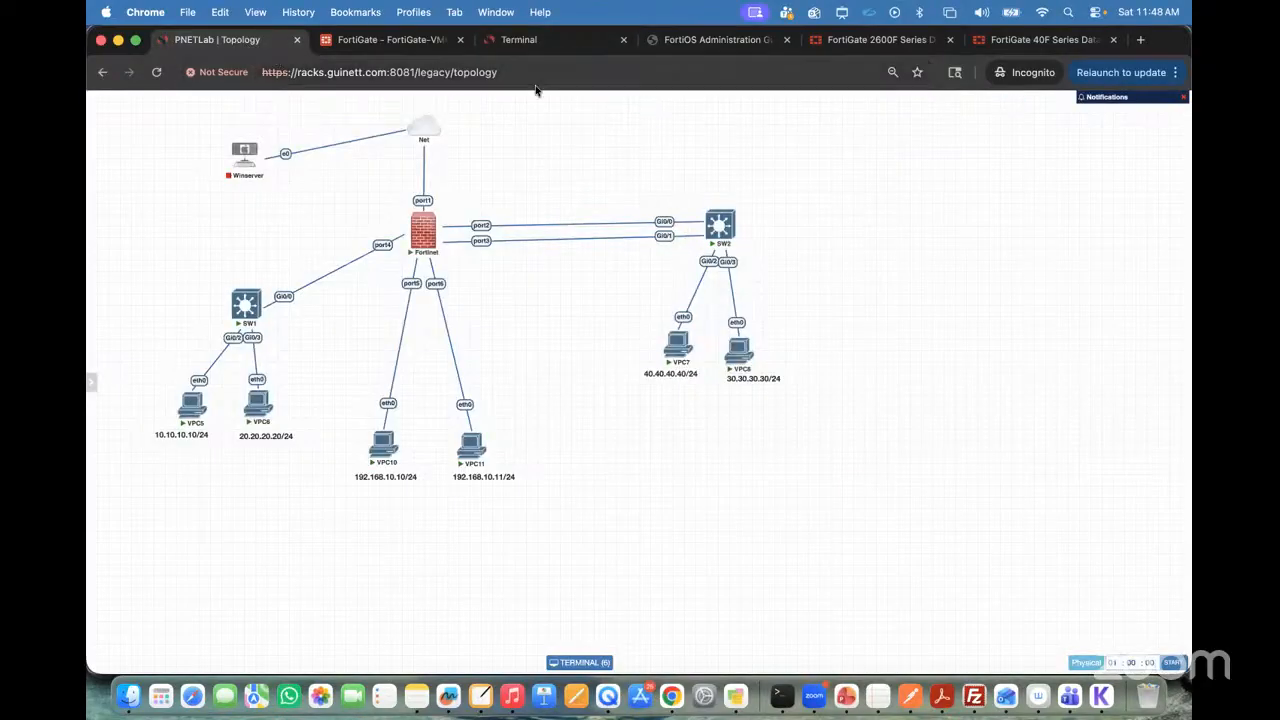
{"action": "left_click", "coordinate": [529, 44]}
{"action": "type", "text": "swi"}
{"action": "key", "text": "Tab"}
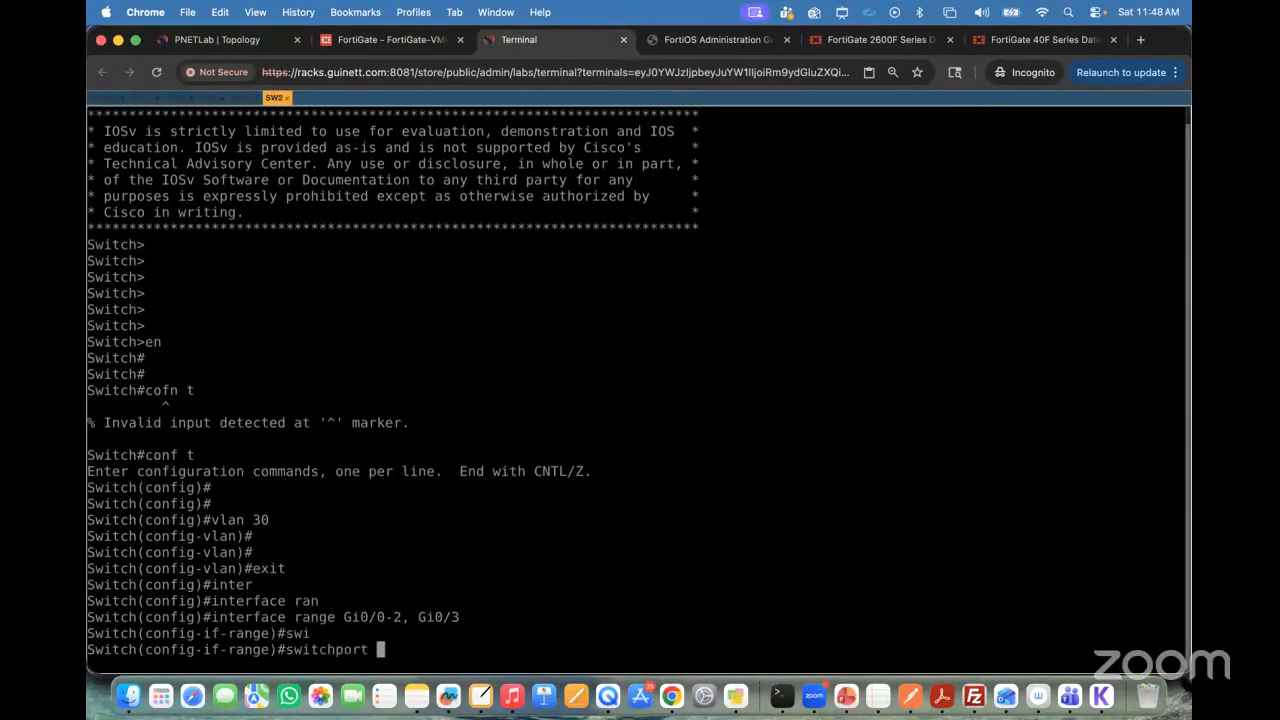
{"action": "type", "text": "mo"}
{"action": "key", "text": "Tab"}
{"action": "type", "text": "acc"}
{"action": "key", "text": "Tab"}
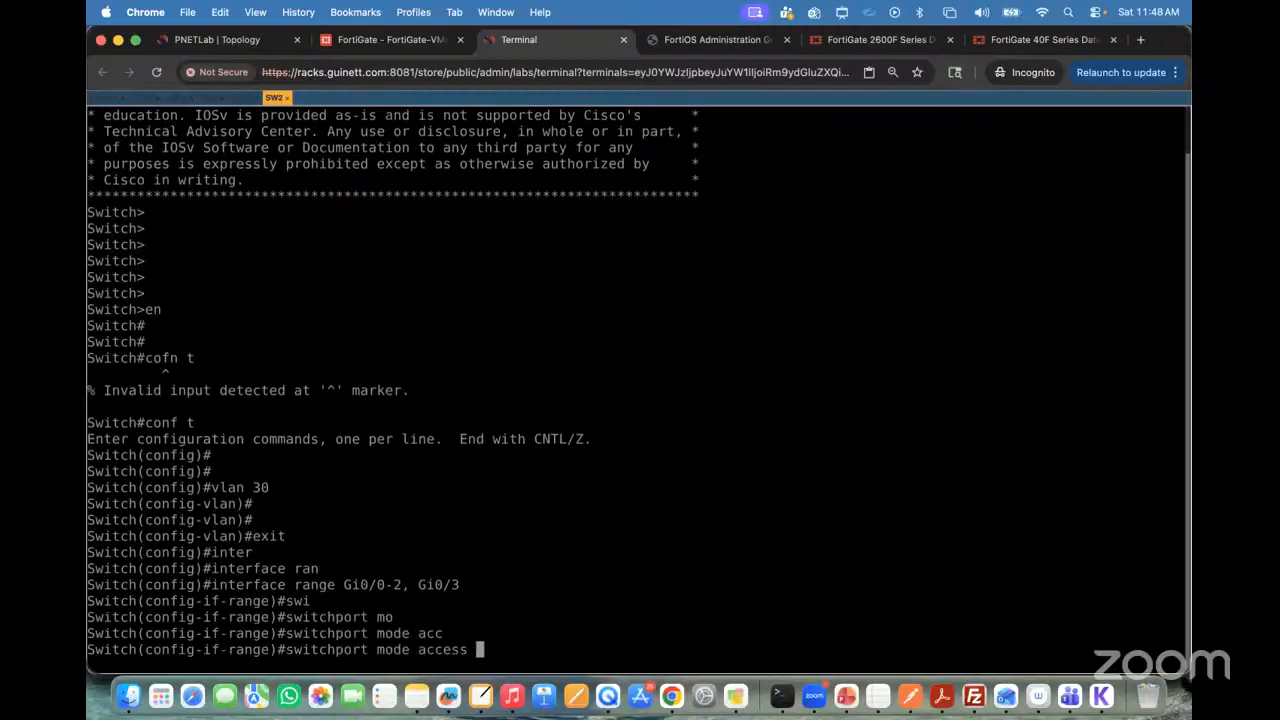
{"action": "key", "text": "Return"}
Step: Assign the selected SW2 interface range to access VLAN 30
{"action": "type", "text": "sw"}
{"action": "key", "text": "Tab"}
{"action": "type", "text": "ac"}
{"action": "key", "text": "Tab"}
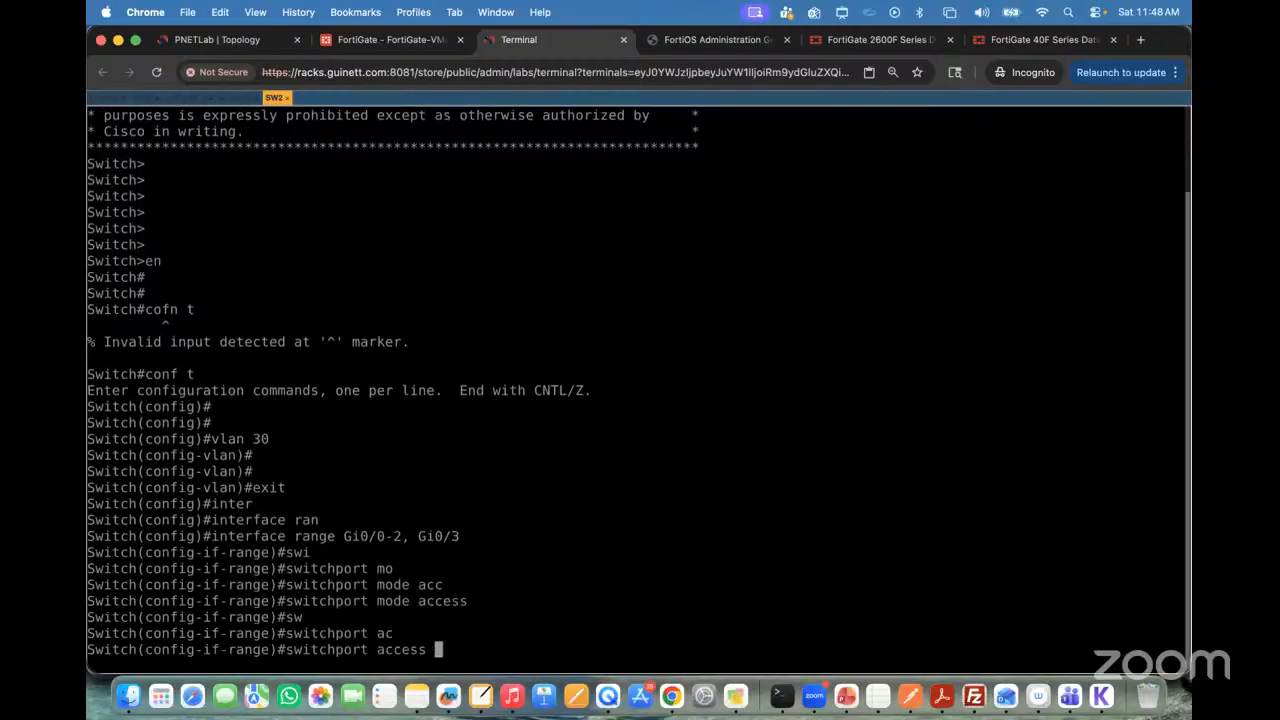
{"action": "type", "text": "vl"}
{"action": "key", "text": "Tab"}
{"action": "type", "text": "30"}
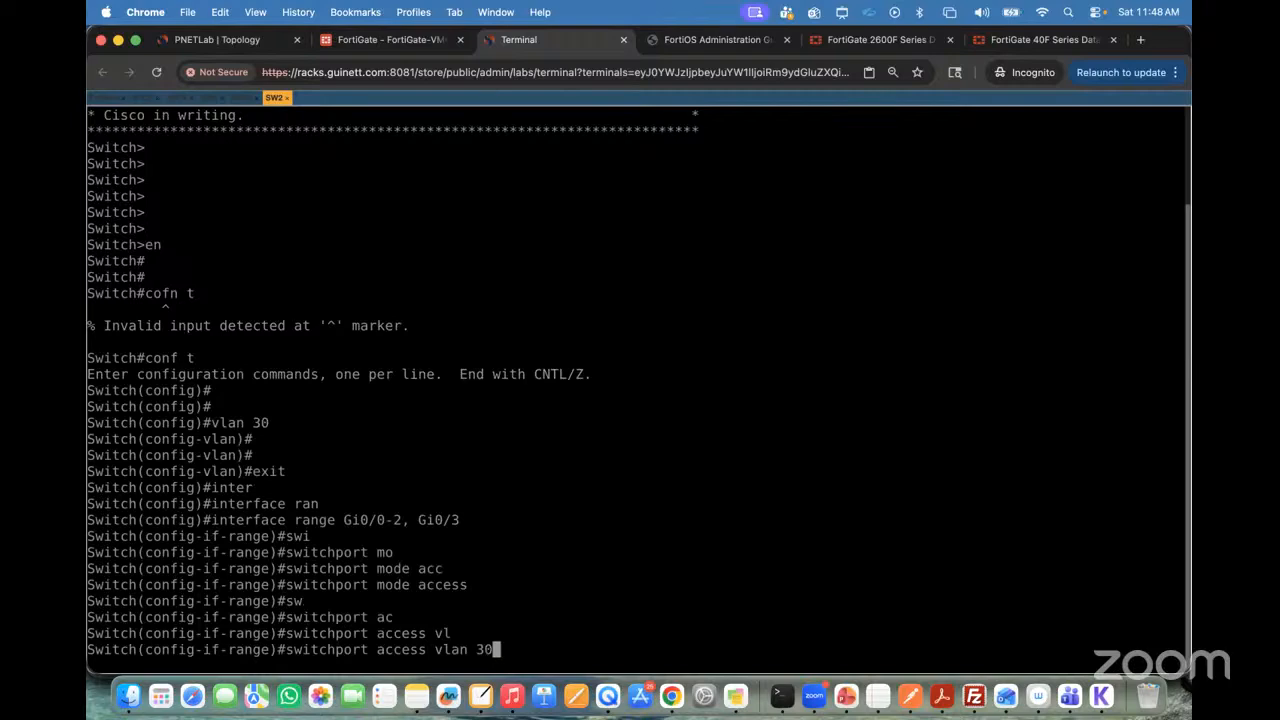
{"action": "key", "text": "Return"}
Step: Enable the interface range with no shutdown and save the switch configuration with do wr
{"action": "type", "text": "no sh"}
{"action": "key", "text": "Tab"}
{"action": "key", "text": "Return"}
{"action": "key", "text": "Return"}
{"action": "key", "text": "Return"}
{"action": "key", "text": "Return"}
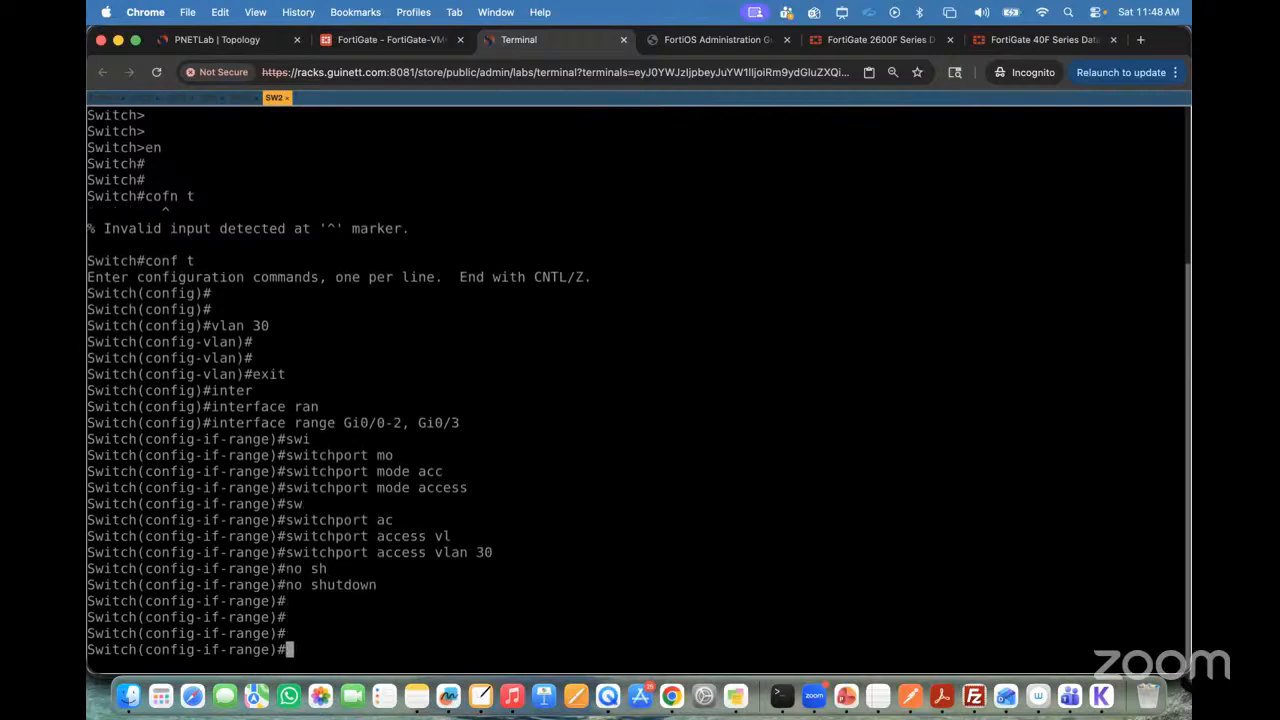
{"action": "type", "text": "do wr"}
{"action": "key", "text": "Return"}
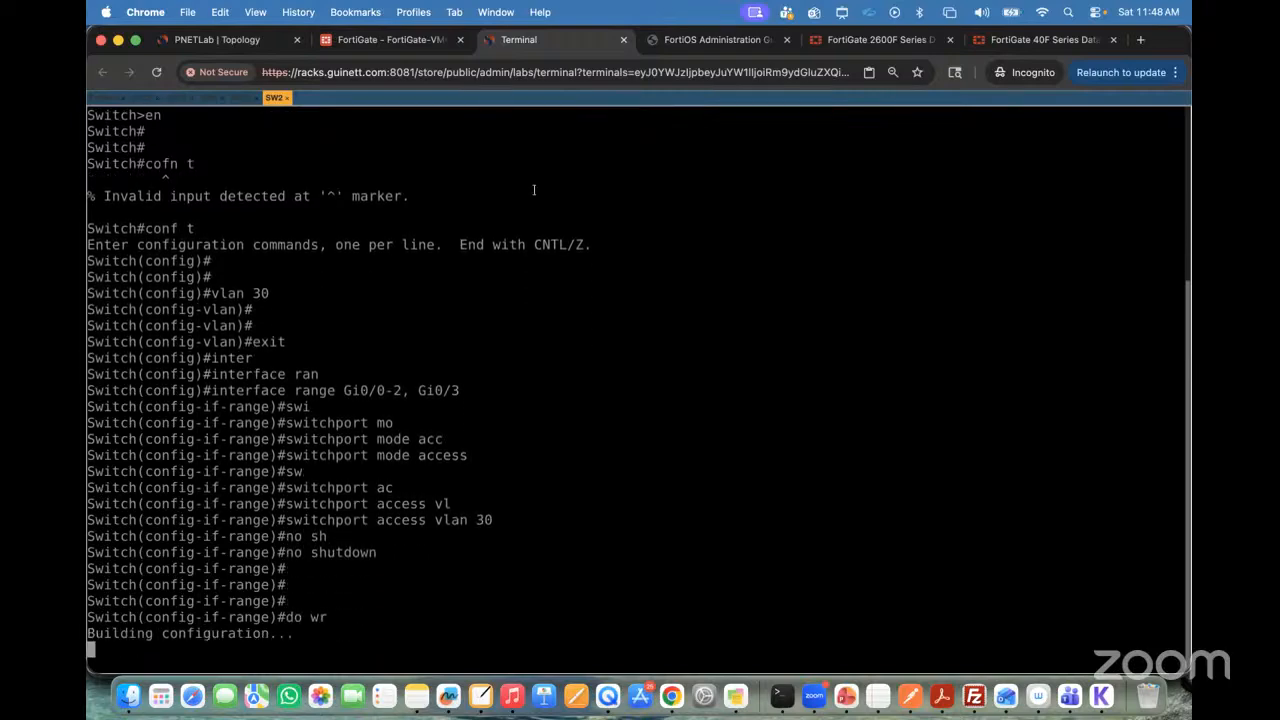
Step: Return to the topology and draw red ovals around both Fortinet–SW2 links at each end
{"action": "left_click", "coordinate": [236, 44]}
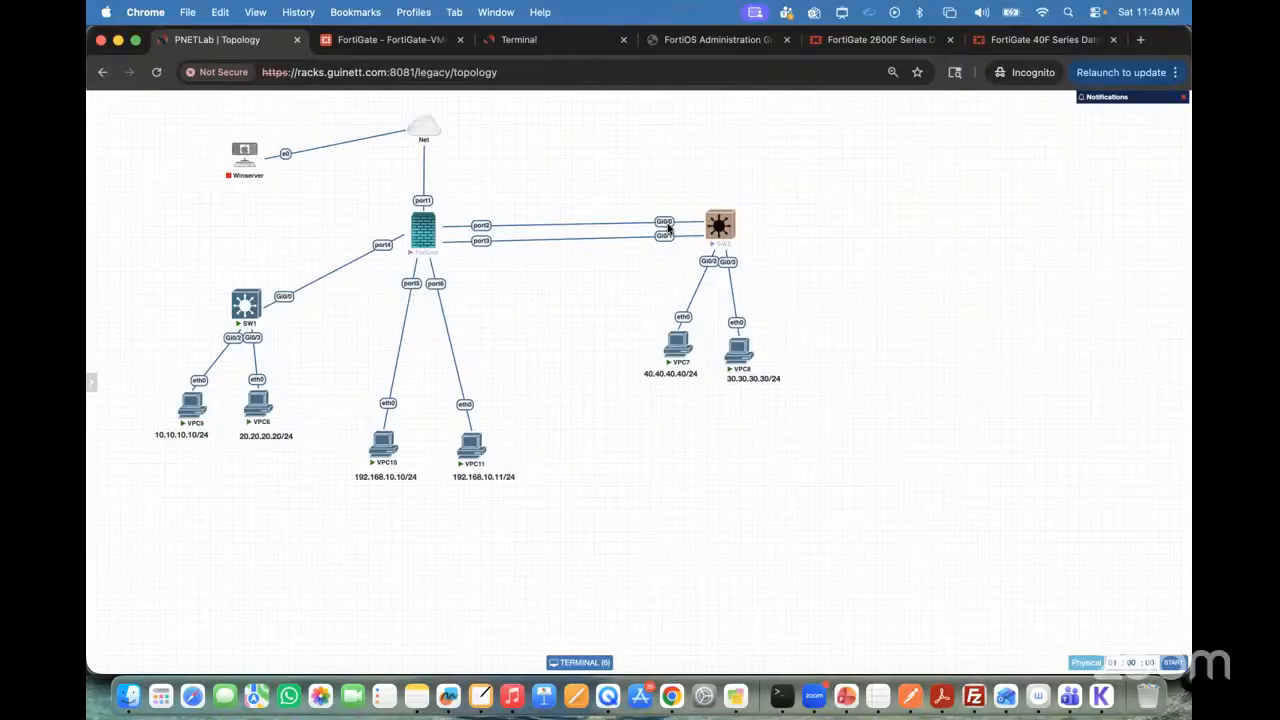
{"action": "key", "text": "ctrl+a"}
{"action": "left_click", "coordinate": [755, 43]}
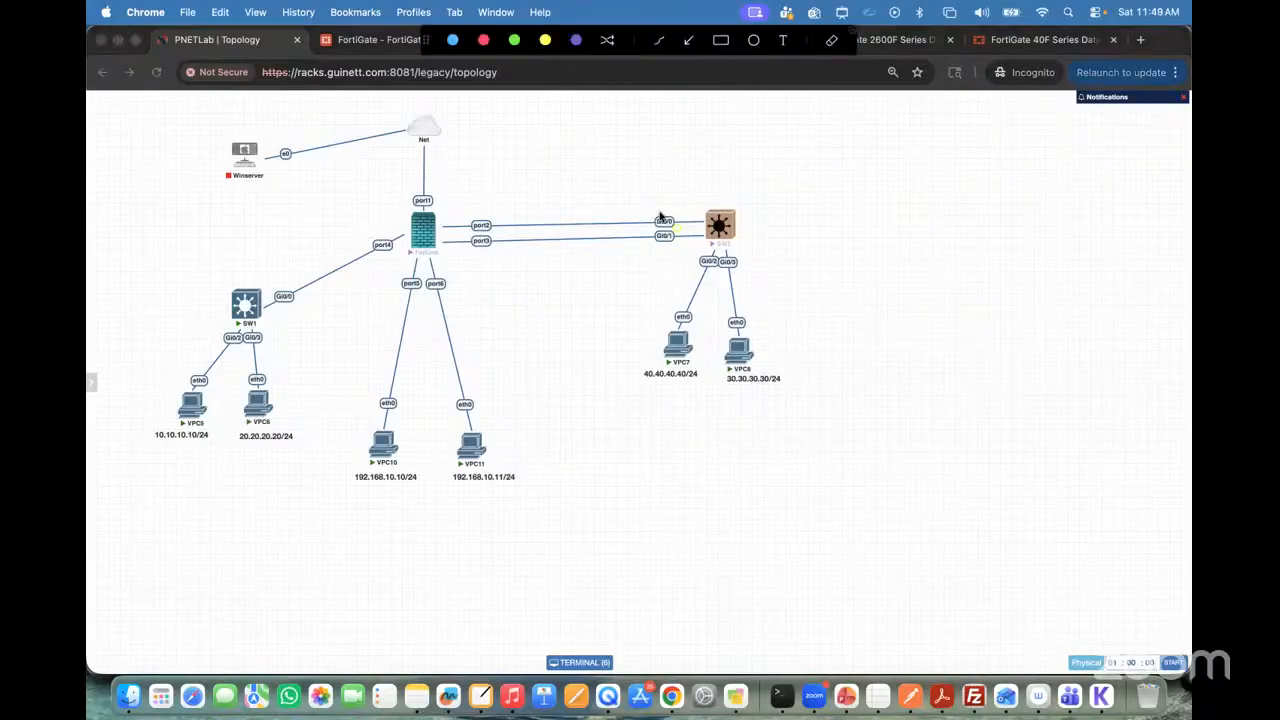
{"action": "left_click", "coordinate": [482, 41]}
{"action": "left_click_drag", "start_coordinate": [628, 212], "coordinate": [648, 260]}
{"action": "left_click_drag", "start_coordinate": [491, 218], "coordinate": [508, 257]}
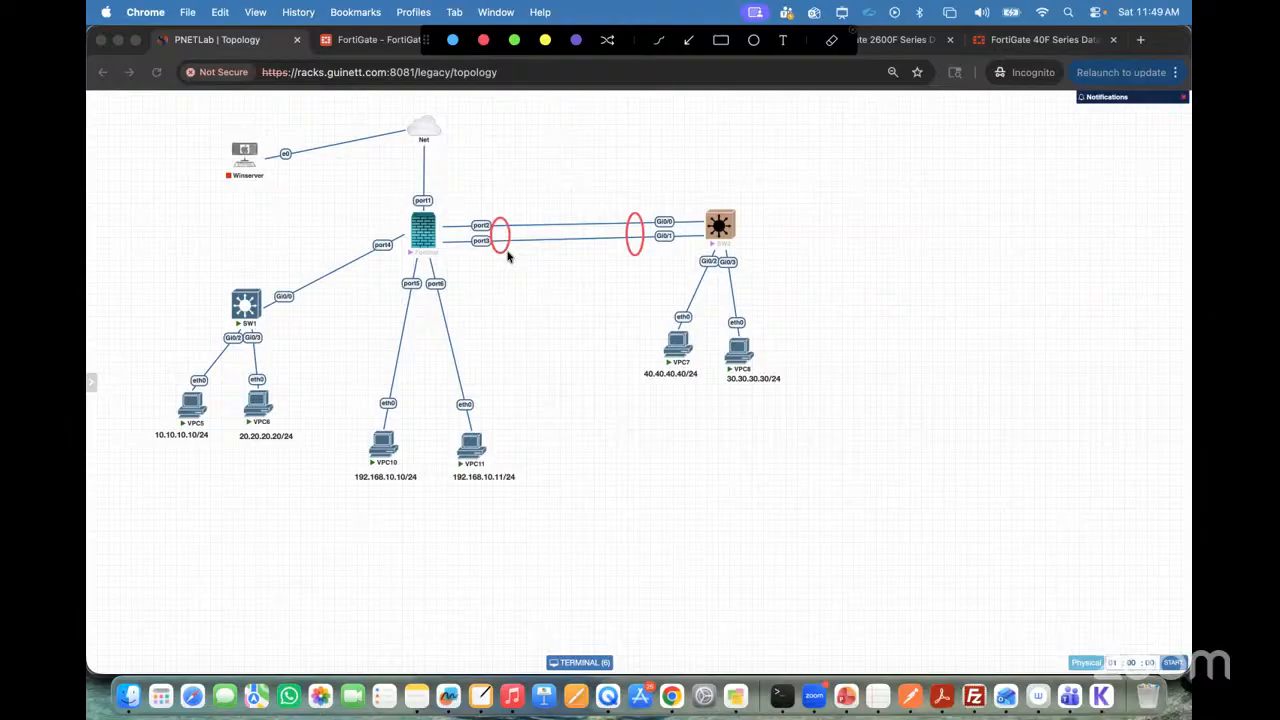
Step: Add the red text annotation LACP above the Fortinet–SW2 links, then close the annotation overlay
{"action": "left_click", "coordinate": [783, 40]}
{"action": "left_click", "coordinate": [497, 138]}
{"action": "type", "text": "LACP or PAGP"}
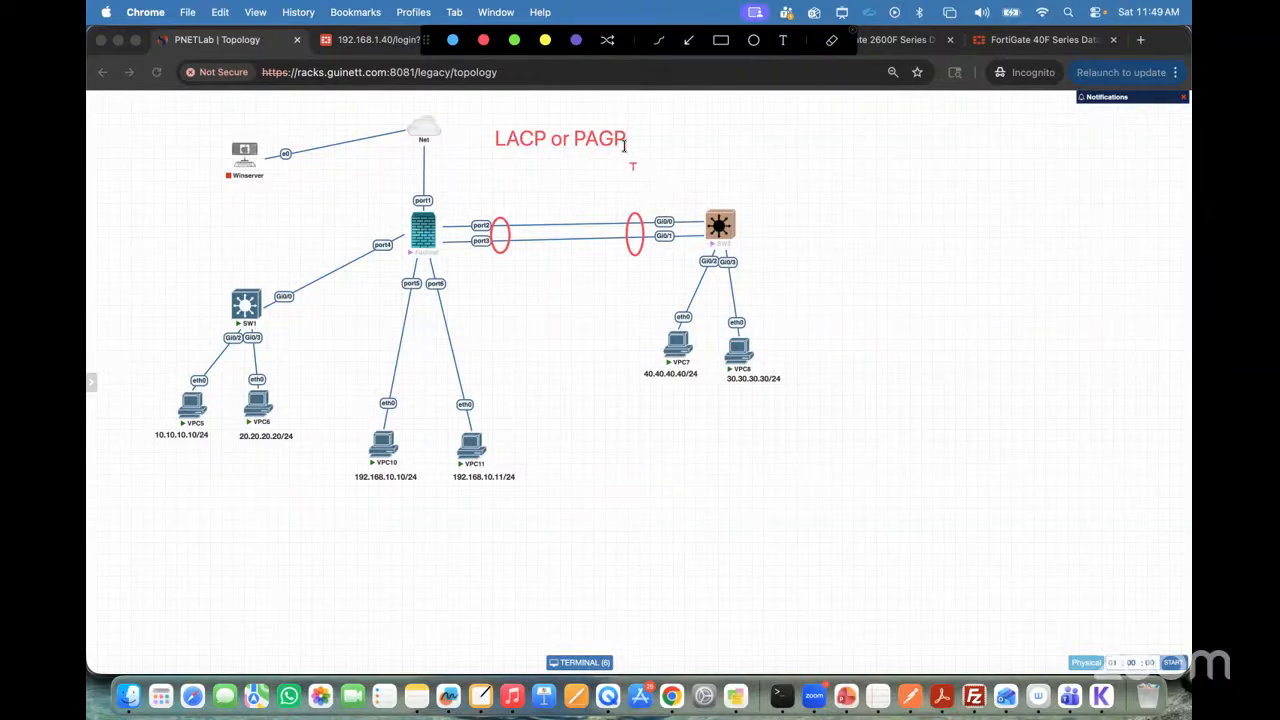
{"action": "key", "text": "BackSpace"}
{"action": "key", "text": "BackSpace"}
{"action": "key", "text": "BackSpace"}
{"action": "key", "text": "BackSpace"}
{"action": "key", "text": "BackSpace"}
{"action": "key", "text": "BackSpace"}
{"action": "key", "text": "BackSpace"}
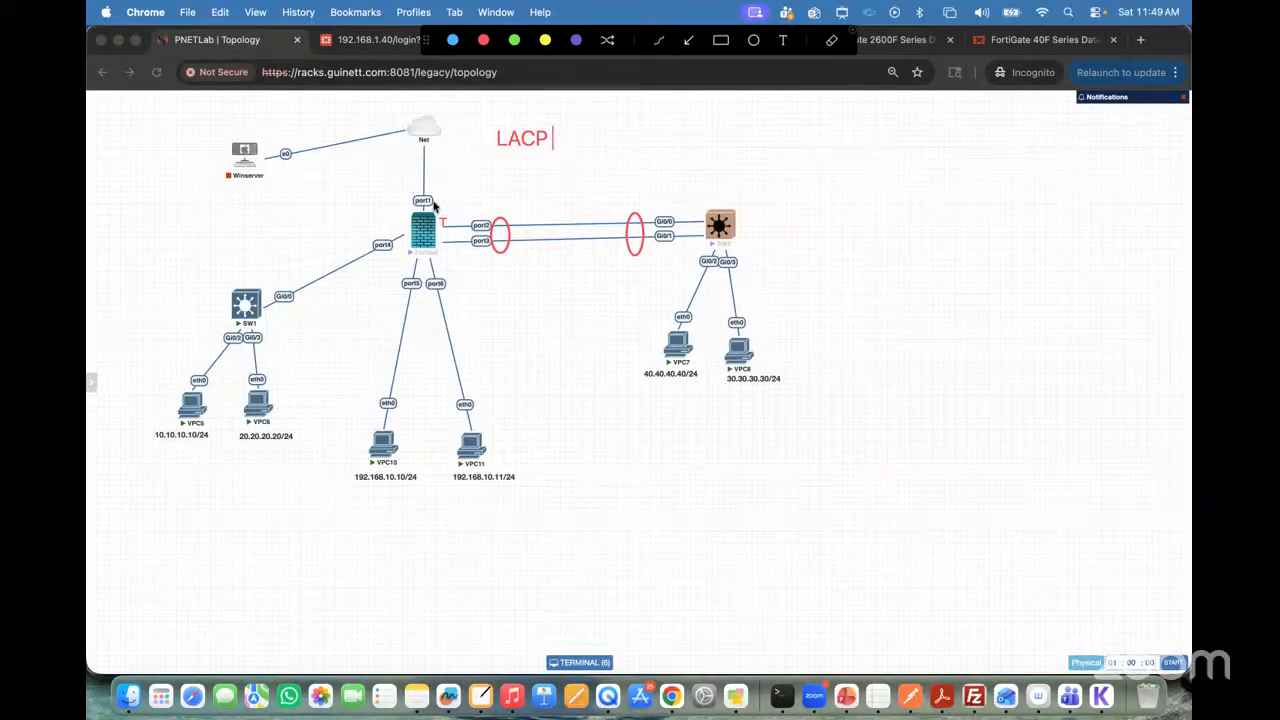
{"action": "left_click", "coordinate": [850, 40]}
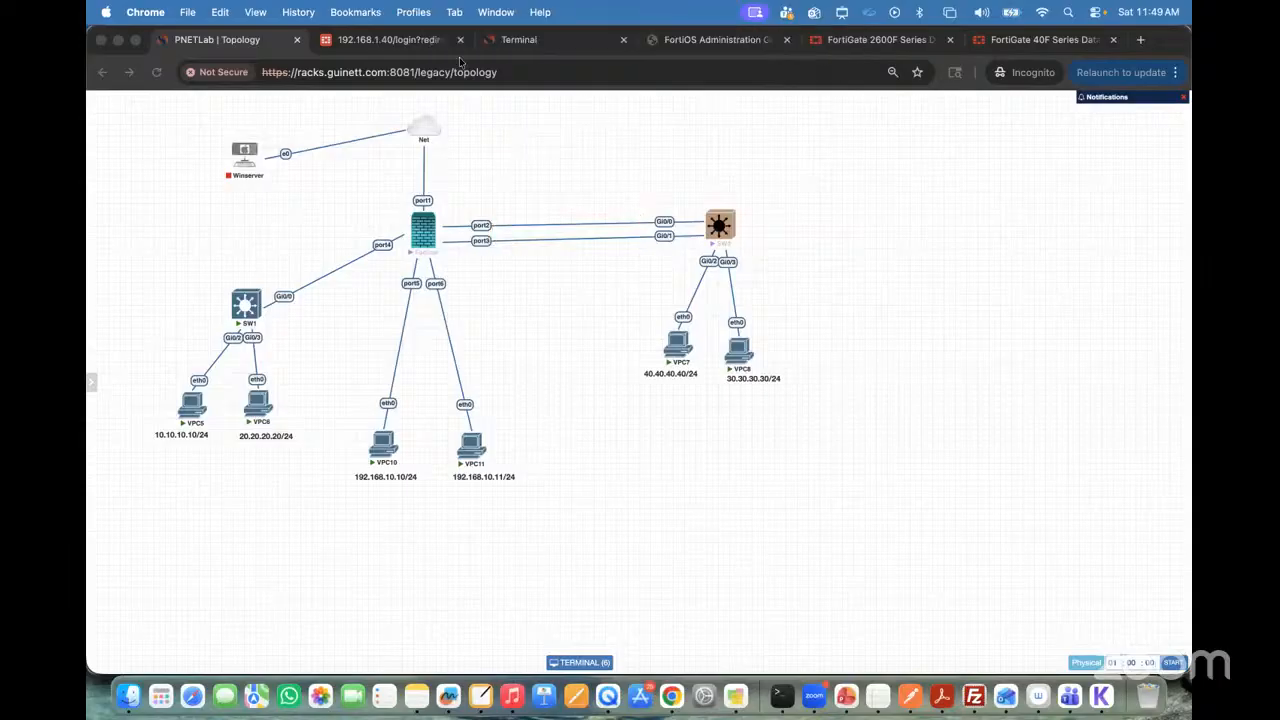
Step: Return to the SW2 terminal and exit the interface-range configuration to global configuration mode
{"action": "left_click", "coordinate": [518, 40]}
{"action": "key", "text": "Return"}
{"action": "key", "text": "Return"}
{"action": "key", "text": "Return"}
{"action": "key", "text": "Return"}
{"action": "key", "text": "Return"}
{"action": "key", "text": "Return"}
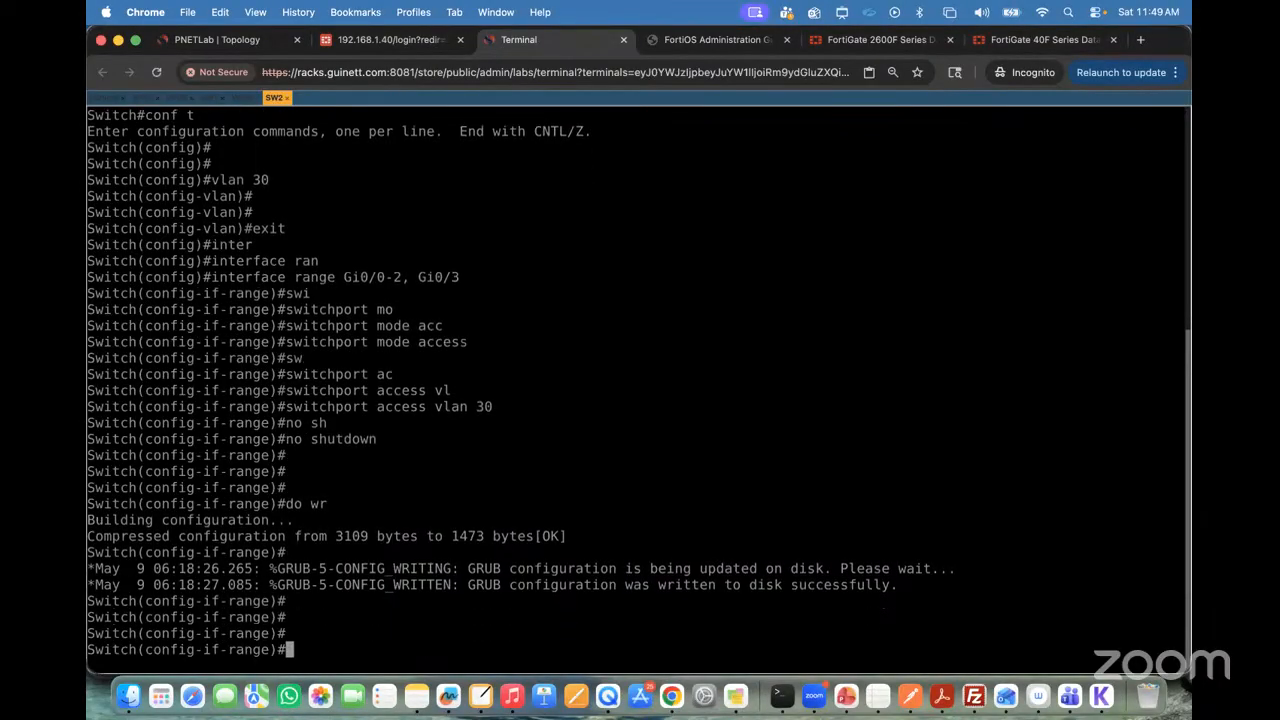
{"action": "type", "text": "exit"}
{"action": "key", "text": "Return"}
{"action": "key", "text": "Return"}
{"action": "key", "text": "Return"}
{"action": "key", "text": "Return"}
Step: Check the FortiGate-facing ports in the topology and enter configuration of interface range gi0/0-1 on SW2
{"action": "type", "text": "inter"}
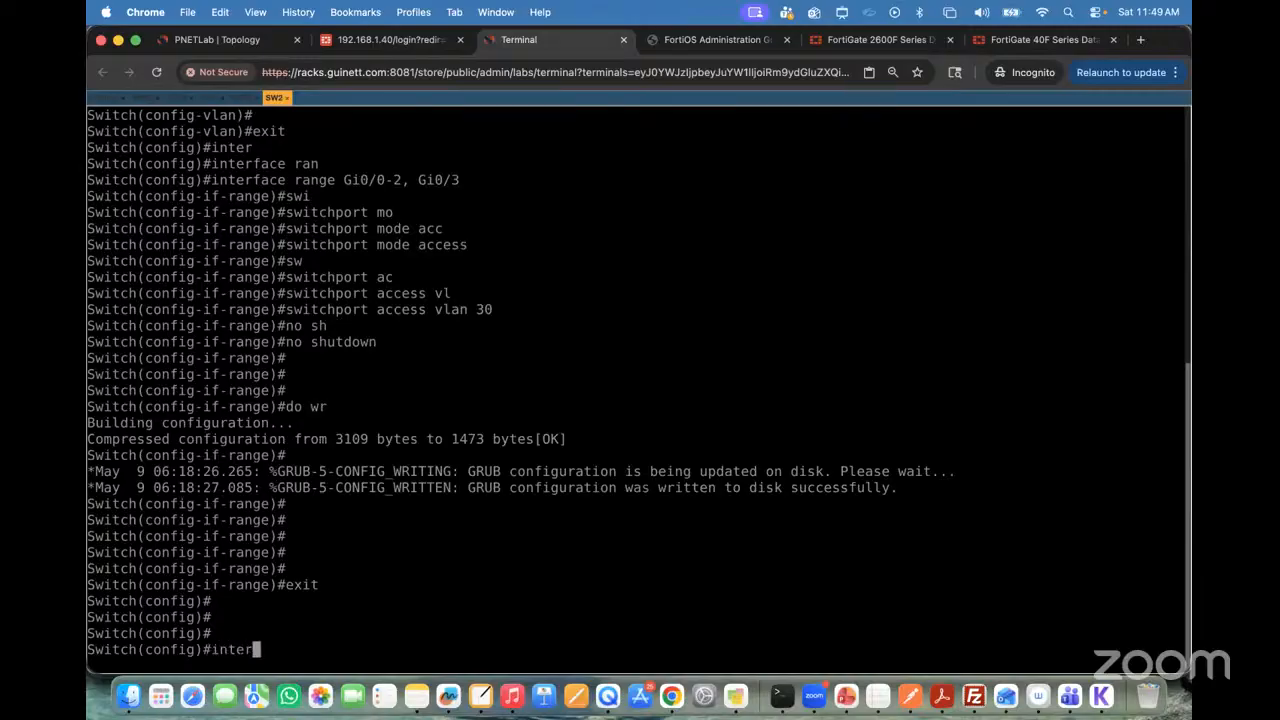
{"action": "key", "text": "Tab"}
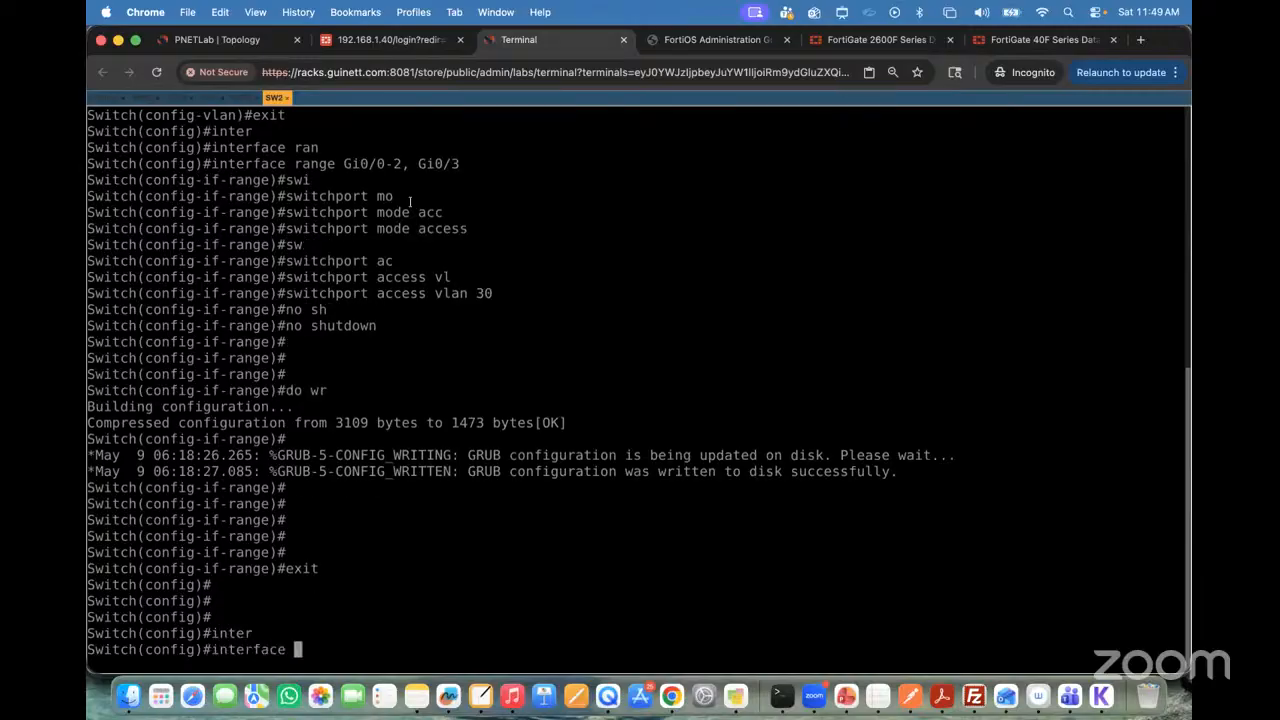
{"action": "left_click", "coordinate": [252, 75]}
{"action": "left_click", "coordinate": [521, 225]}
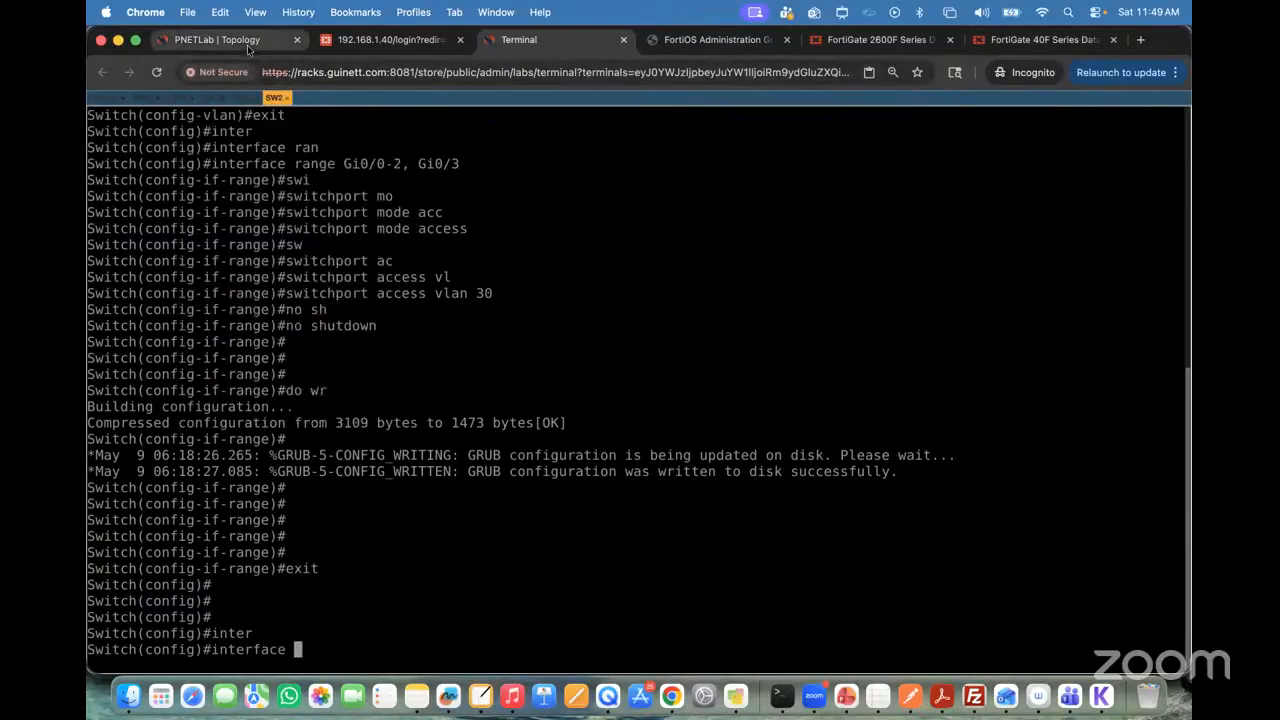
{"action": "left_click", "coordinate": [232, 40]}
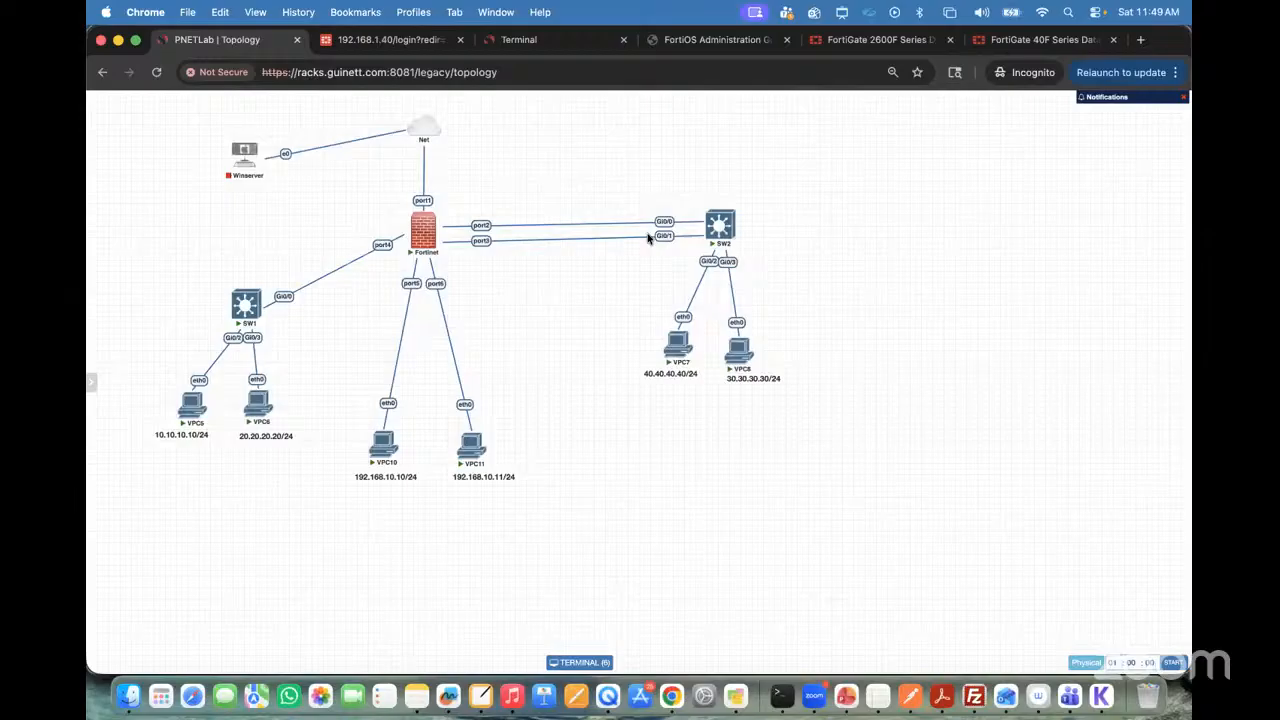
{"action": "left_click", "coordinate": [526, 41]}
{"action": "type", "text": "ran"}
{"action": "key", "text": "Tab"}
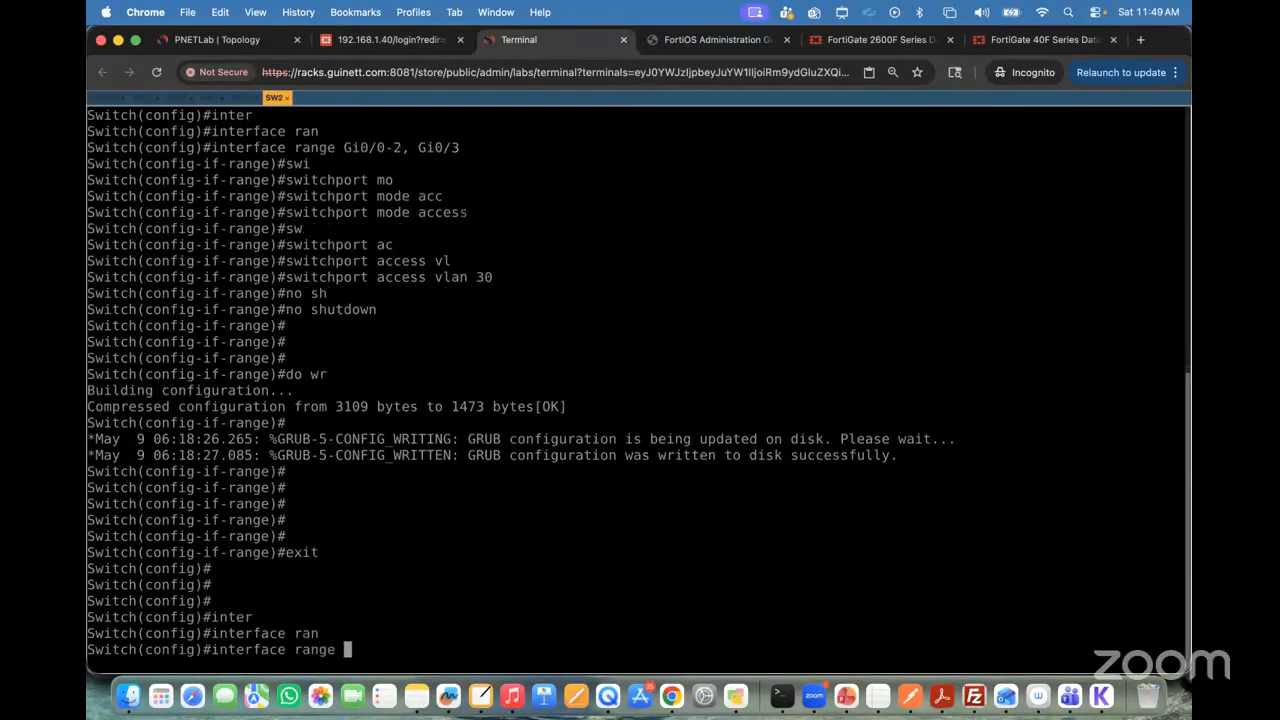
{"action": "type", "text": "gi0/0-1"}
{"action": "key", "text": "Return"}
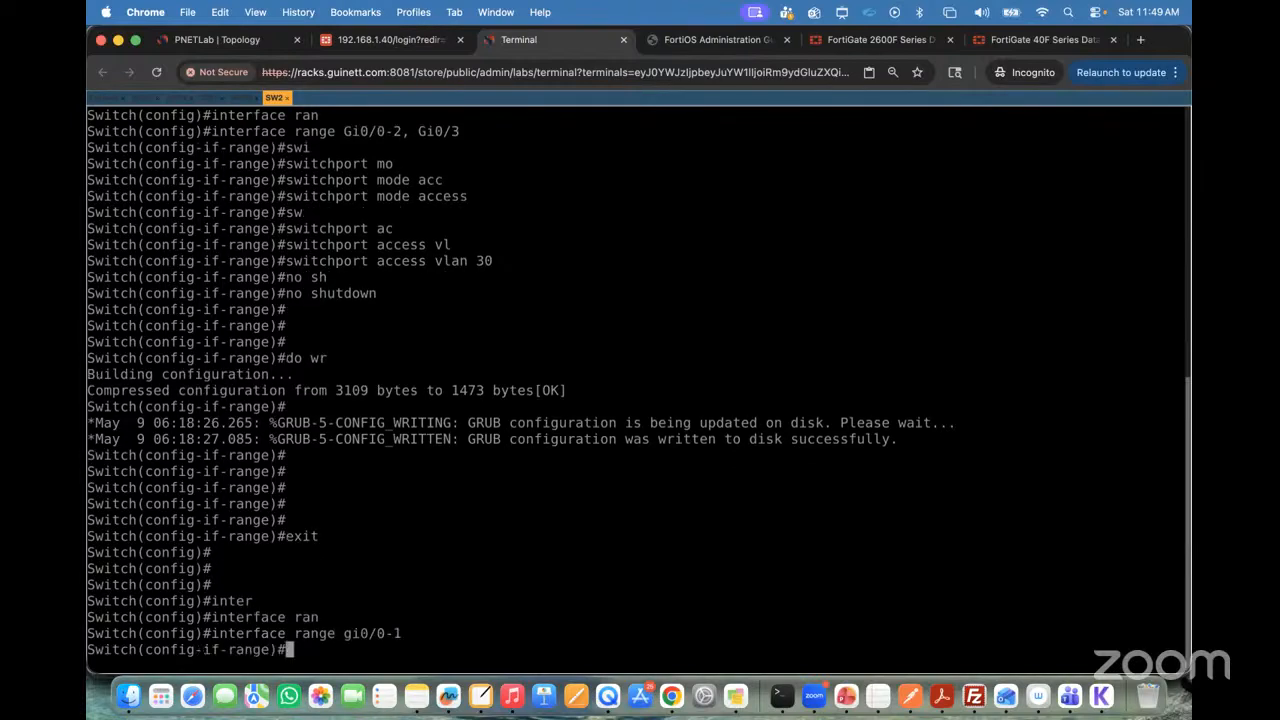
Step: Begin a channel-group command for the range with group number 12, consulting the inline help for its options
{"action": "type", "text": "cha"}
{"action": "key", "text": "Tab"}
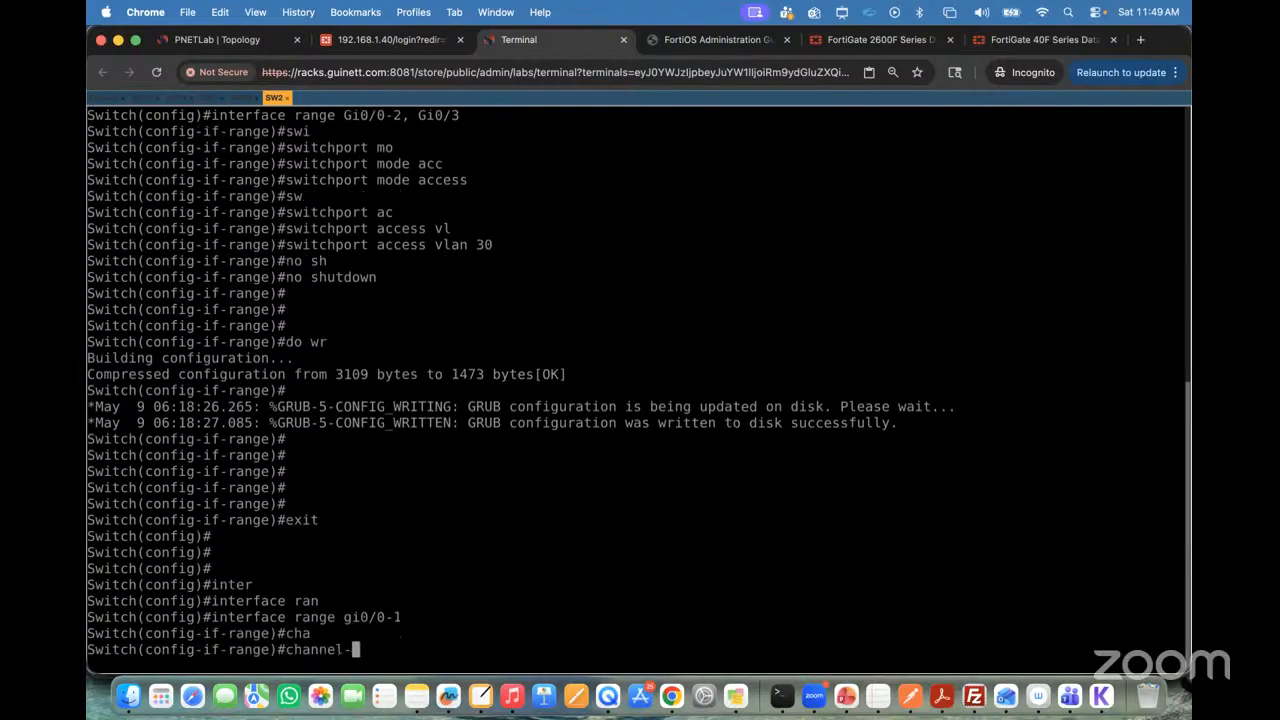
{"action": "type", "text": "gr"}
{"action": "key", "text": "Tab"}
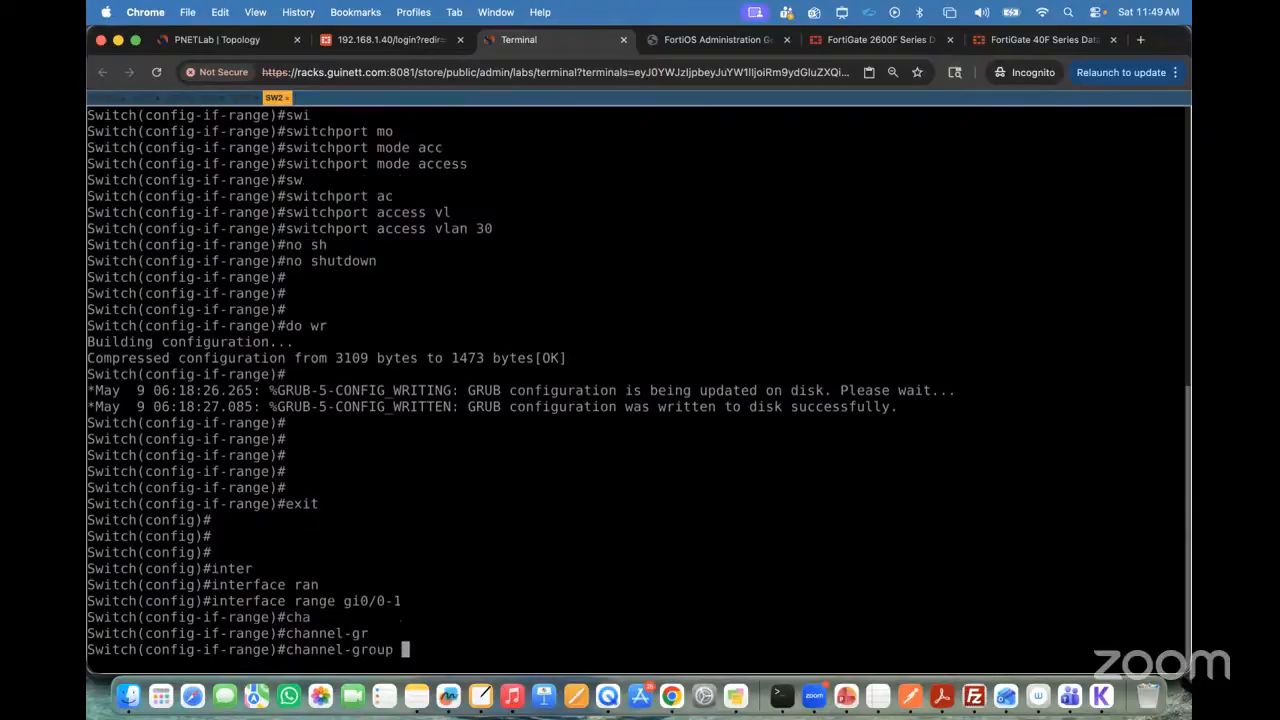
{"action": "type", "text": "?1"}
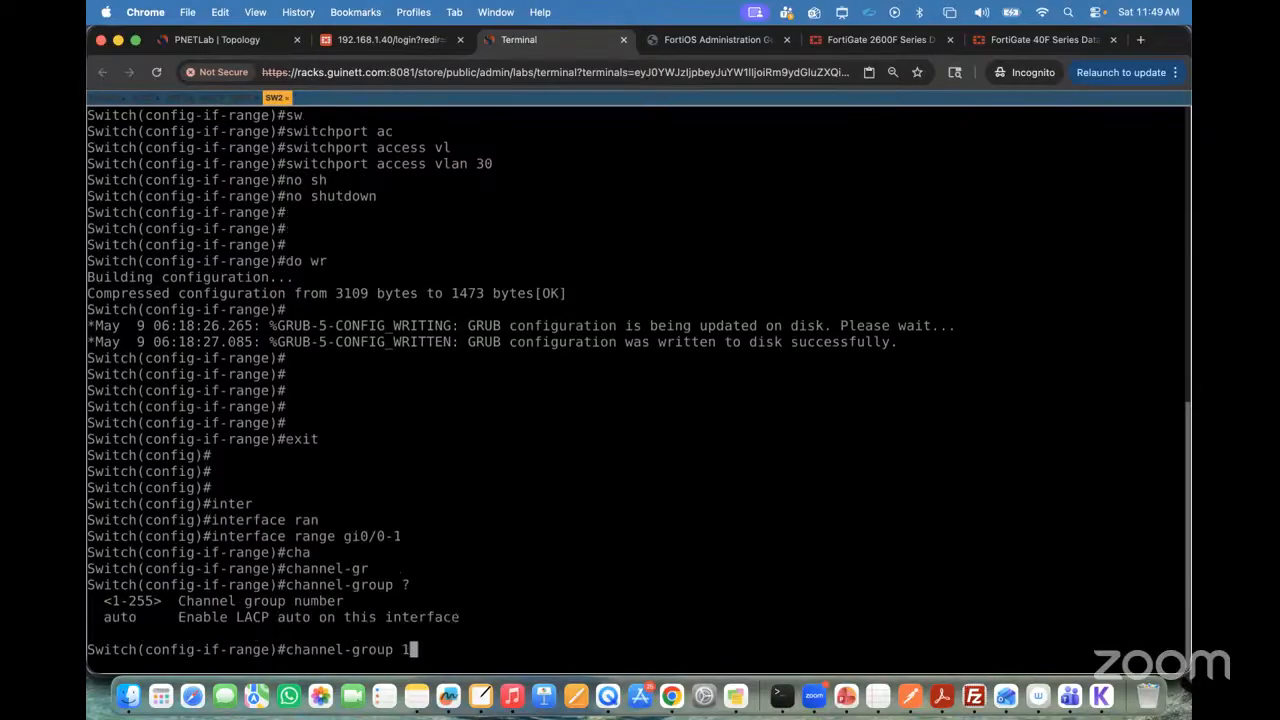
{"action": "type", "text": "2 ?mo"}
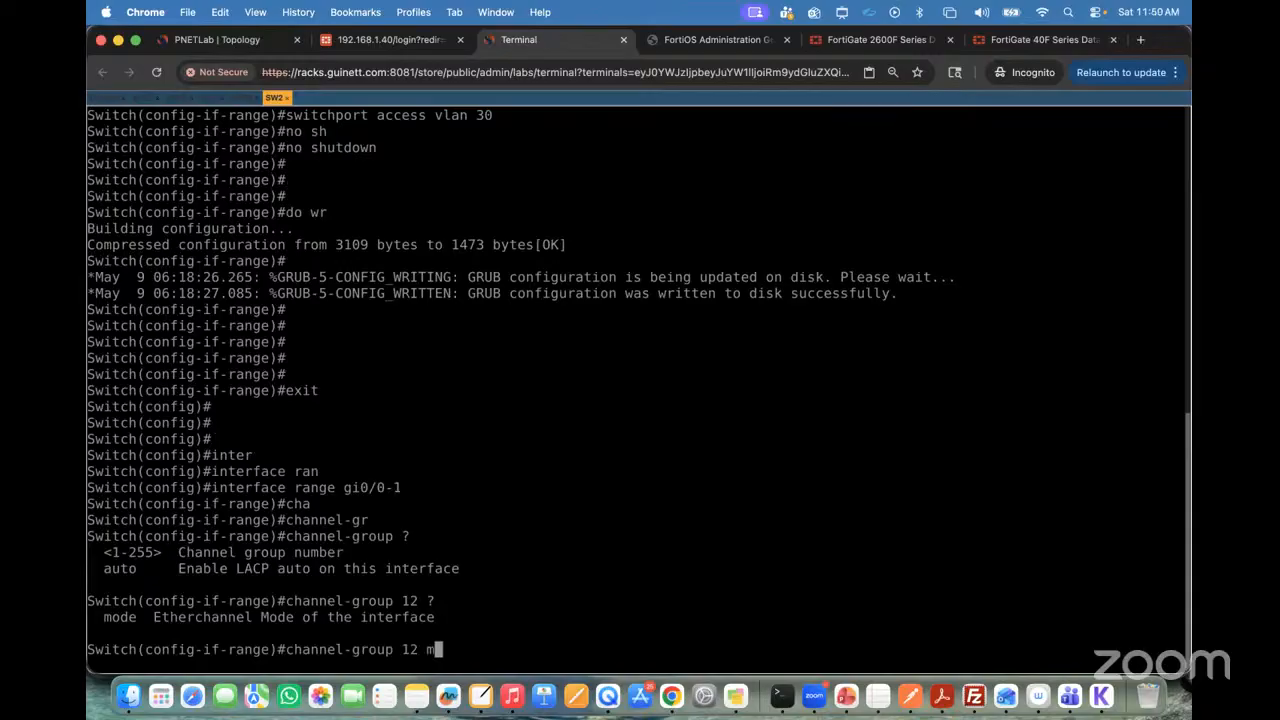
Step: Add the mode keyword, list the available channel-group modes, and highlight active and passive in the list
{"action": "key", "text": "Tab"}
{"action": "type", "text": "?"}
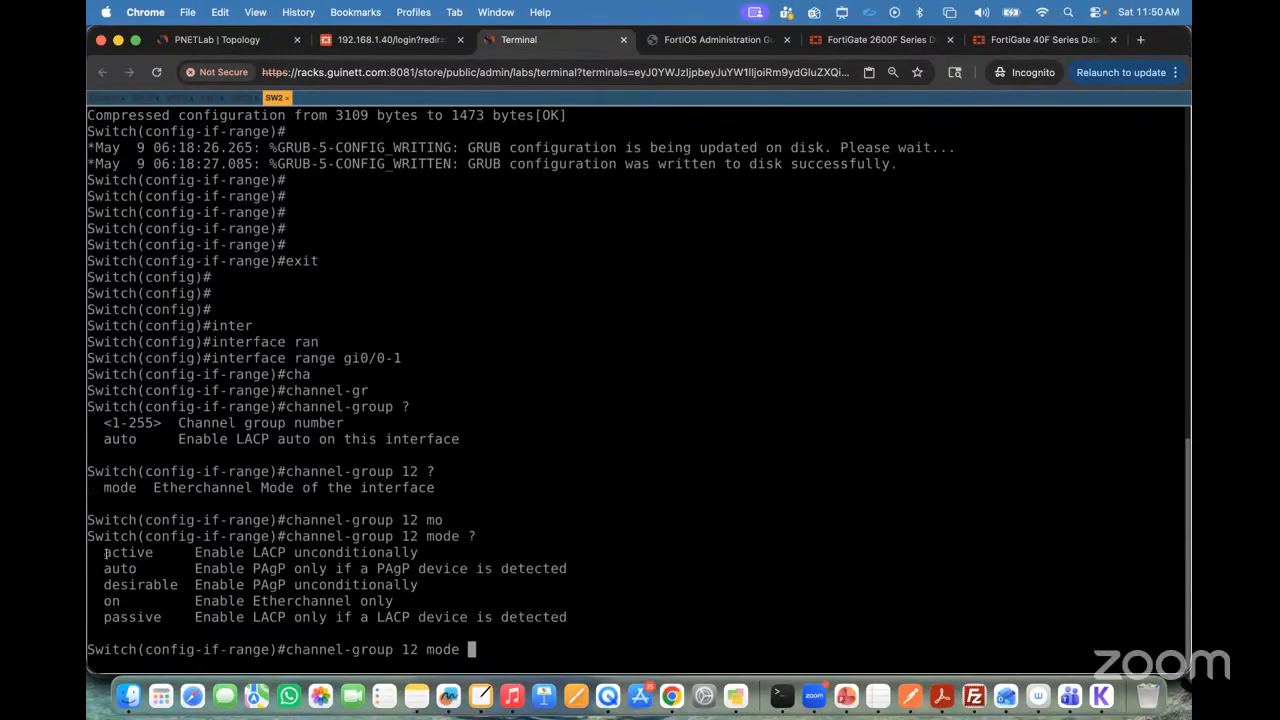
{"action": "left_click_drag", "start_coordinate": [104, 552], "coordinate": [170, 553]}
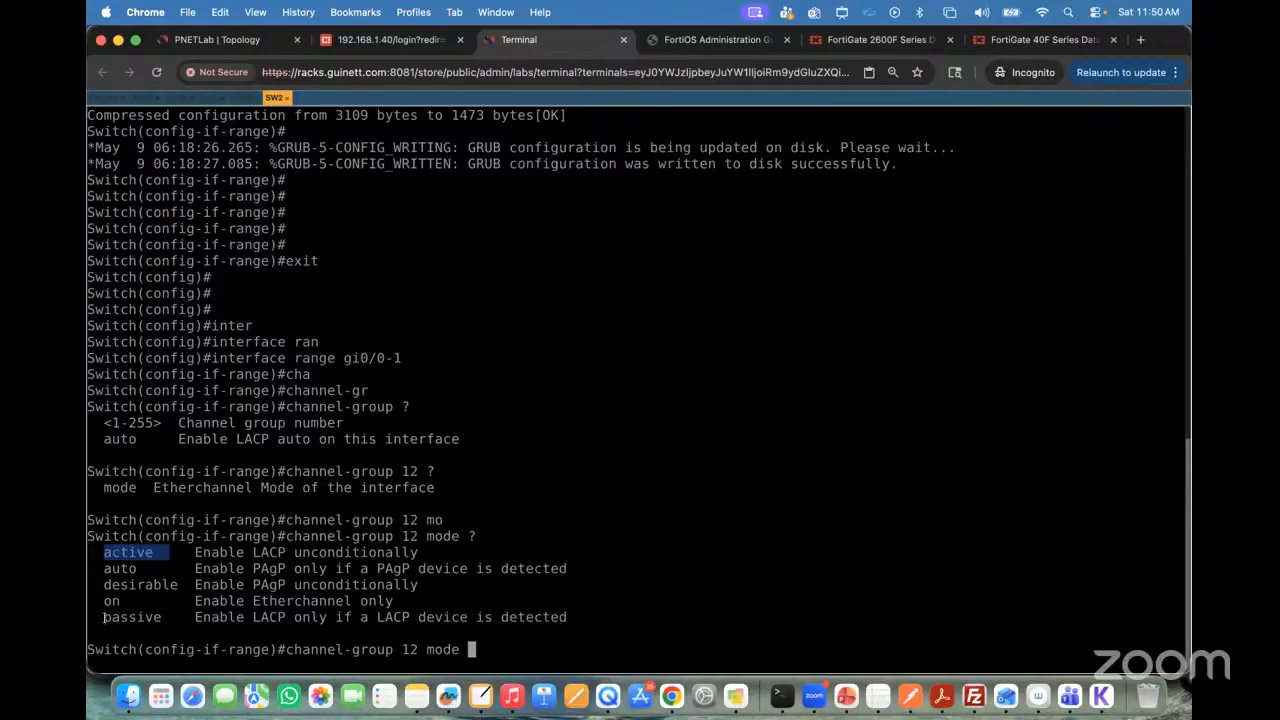
{"action": "left_click_drag", "start_coordinate": [104, 617], "coordinate": [178, 618]}
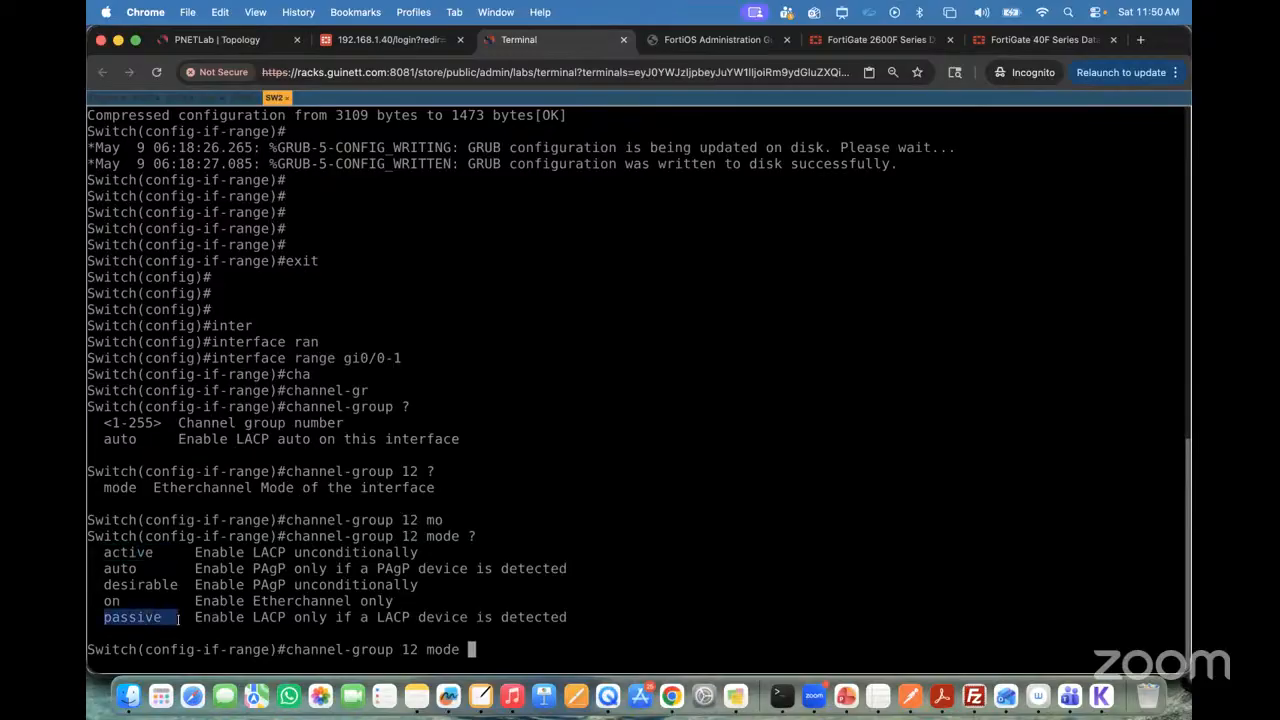
Step: Sketch two red boxes joined by two links over the terminal, with an oval around the links at each end
{"action": "key", "text": "ctrl+a"}
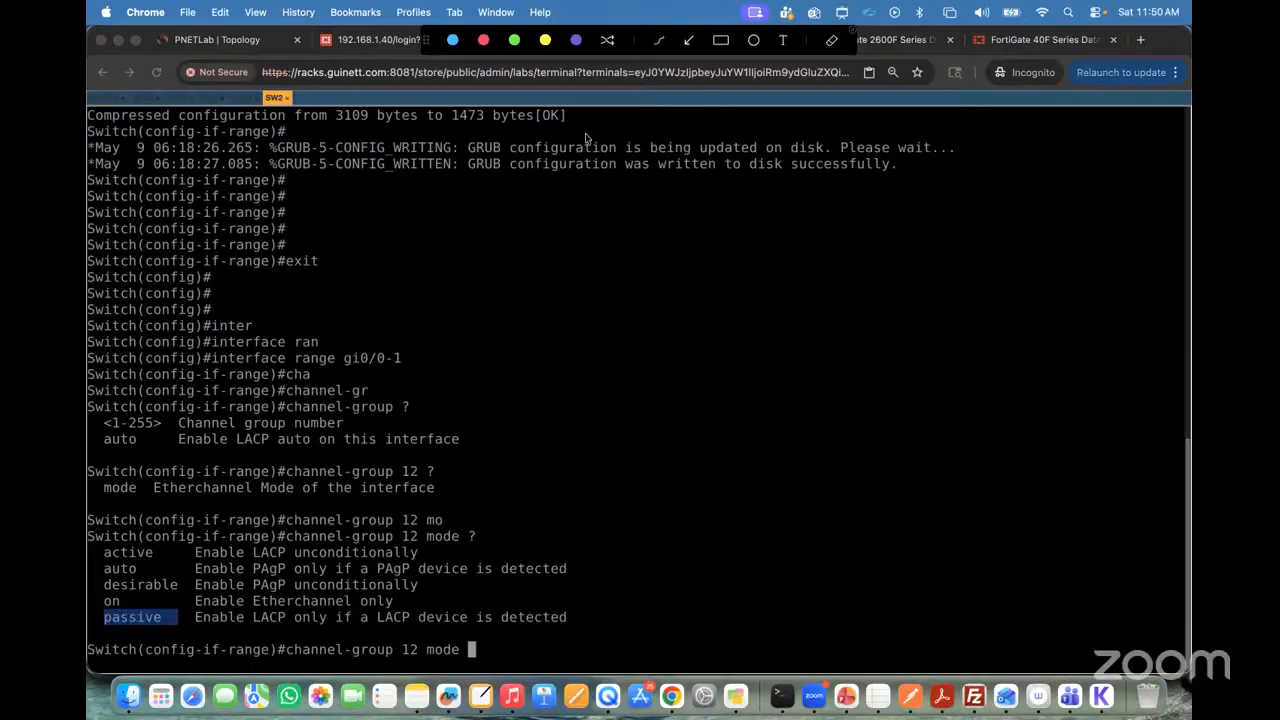
{"action": "mouse_move", "coordinate": [614, 279]}
{"action": "left_mouse_down"}
{"action": "mouse_move", "coordinate": [613, 310]}
{"action": "mouse_move", "coordinate": [658, 350]}
{"action": "left_mouse_up"}
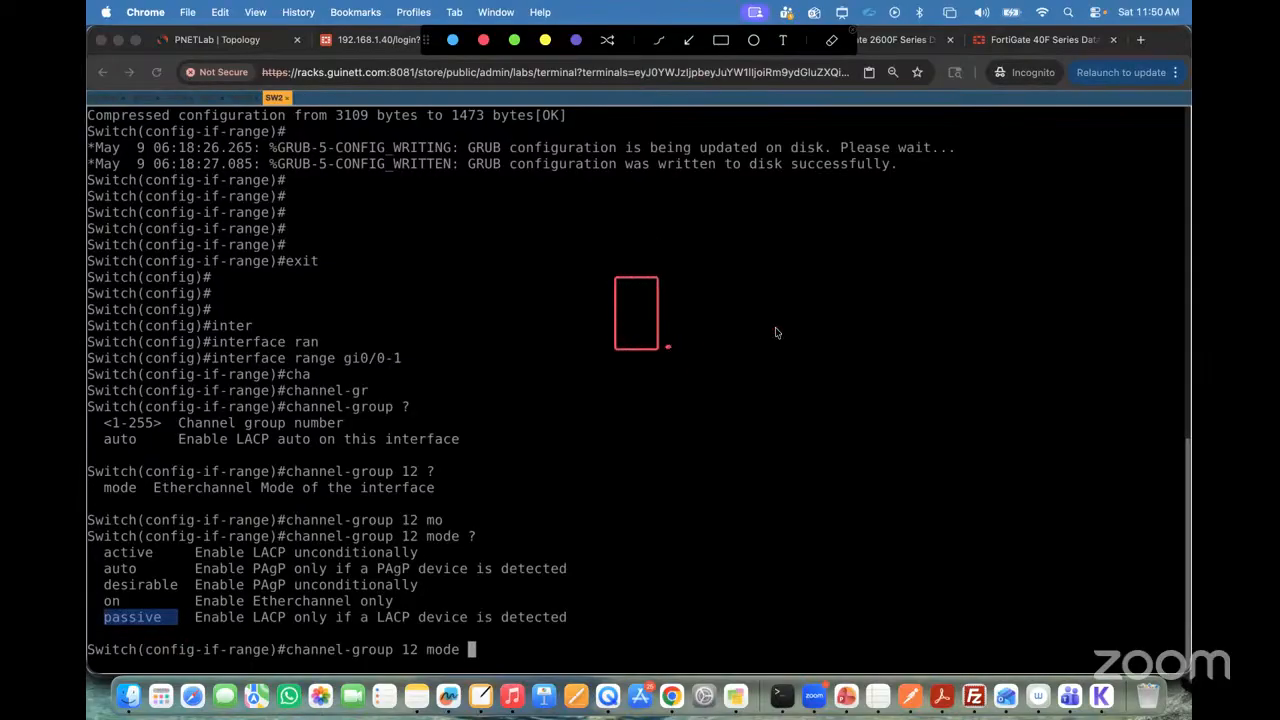
{"action": "left_click_drag", "start_coordinate": [937, 330], "coordinate": [920, 267]}
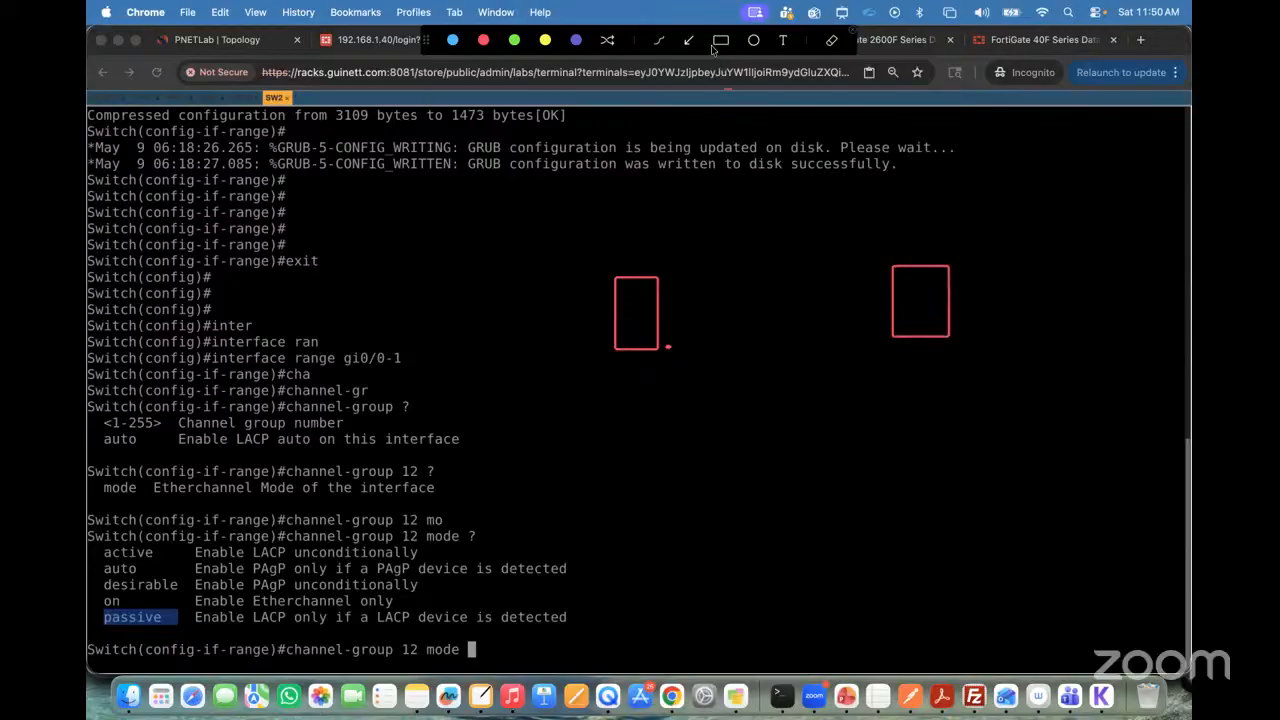
{"action": "left_click", "coordinate": [662, 41]}
{"action": "left_click_drag", "start_coordinate": [662, 297], "coordinate": [878, 294]}
{"action": "left_click_drag", "start_coordinate": [711, 324], "coordinate": [895, 314]}
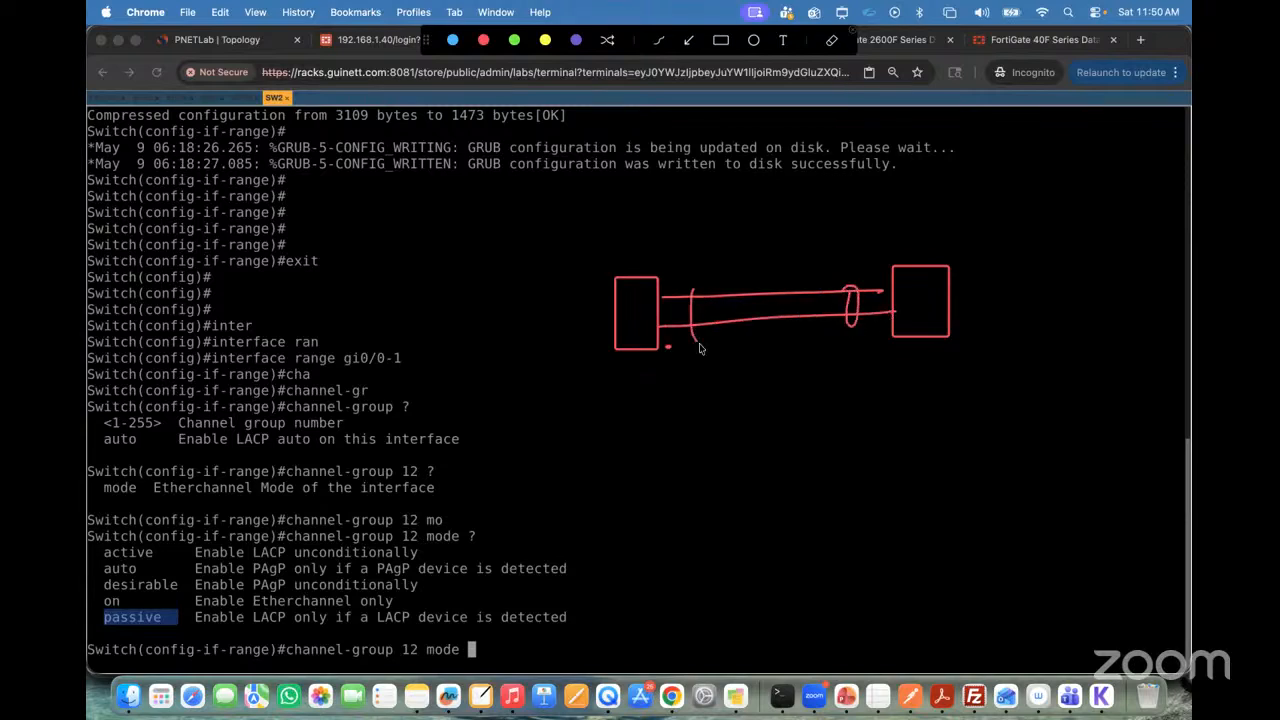
{"action": "left_click_drag", "start_coordinate": [699, 343], "coordinate": [682, 297]}
Step: Label both ends of the sketched links A in red and join them with a line marked LACP
{"action": "mouse_move", "coordinate": [698, 361]}
{"action": "left_mouse_down"}
{"action": "mouse_move", "coordinate": [701, 386]}
{"action": "mouse_move", "coordinate": [703, 374]}
{"action": "left_mouse_up"}
{"action": "mouse_move", "coordinate": [847, 354]}
{"action": "left_mouse_down"}
{"action": "mouse_move", "coordinate": [841, 375]}
{"action": "mouse_move", "coordinate": [855, 365]}
{"action": "left_mouse_up"}
{"action": "left_click_drag", "start_coordinate": [716, 371], "coordinate": [822, 357]}
{"action": "left_click_drag", "start_coordinate": [751, 381], "coordinate": [795, 390]}
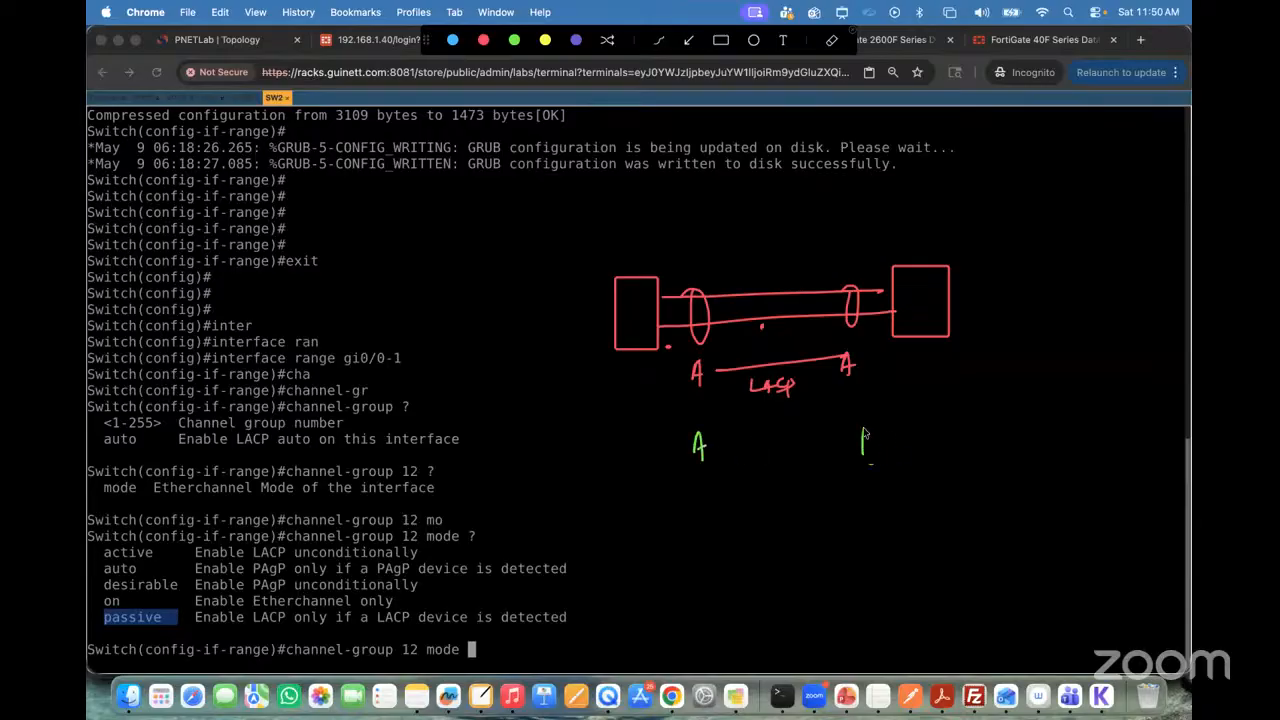
Step: Write a green A–P pair below the A–A pair, joined by a line marked LACP
{"action": "left_click_drag", "start_coordinate": [864, 430], "coordinate": [865, 447]}
{"action": "left_click_drag", "start_coordinate": [775, 455], "coordinate": [858, 441]}
{"action": "mouse_move", "coordinate": [768, 425]}
{"action": "left_mouse_down"}
{"action": "mouse_move", "coordinate": [780, 438]}
{"action": "mouse_move", "coordinate": [805, 431]}
{"action": "mouse_move", "coordinate": [796, 444]}
{"action": "left_mouse_up"}
{"action": "left_click_drag", "start_coordinate": [802, 426], "coordinate": [804, 460]}
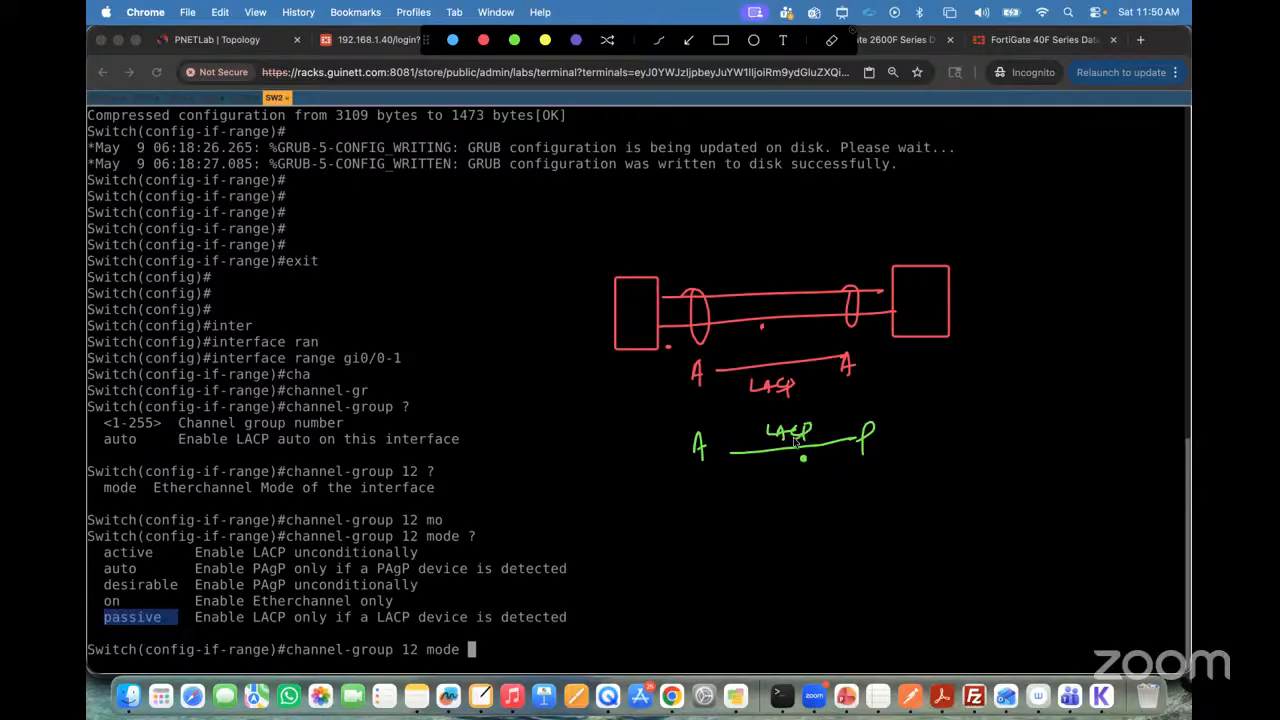
Step: Write a green P–P pair below the A–P pair, joined by a line marked No LACP
{"action": "left_click_drag", "start_coordinate": [704, 505], "coordinate": [706, 535]}
{"action": "mouse_move", "coordinate": [866, 508]}
{"action": "left_mouse_down"}
{"action": "mouse_move", "coordinate": [864, 528]}
{"action": "mouse_move", "coordinate": [868, 503]}
{"action": "left_mouse_up"}
{"action": "left_click_drag", "start_coordinate": [738, 527], "coordinate": [866, 516]}
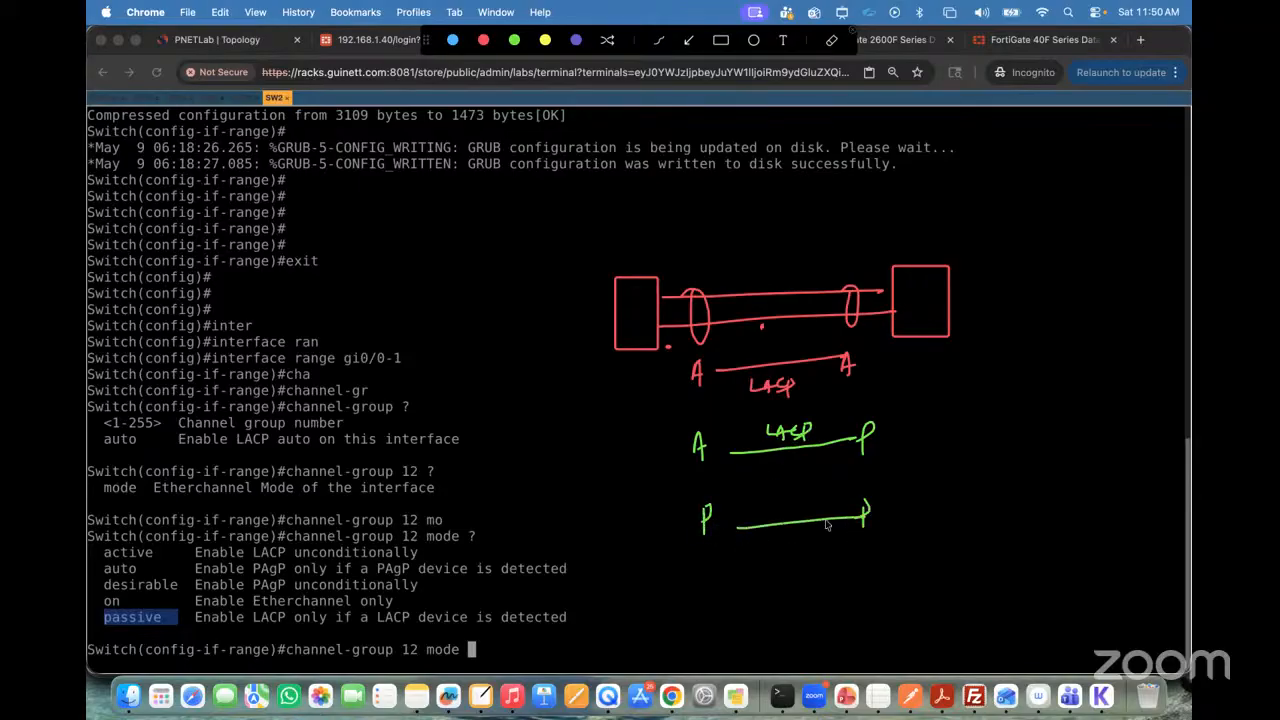
{"action": "mouse_move", "coordinate": [754, 520]}
{"action": "left_mouse_down"}
{"action": "mouse_move", "coordinate": [768, 500]}
{"action": "mouse_move", "coordinate": [798, 516]}
{"action": "mouse_move", "coordinate": [830, 500]}
{"action": "left_mouse_up"}
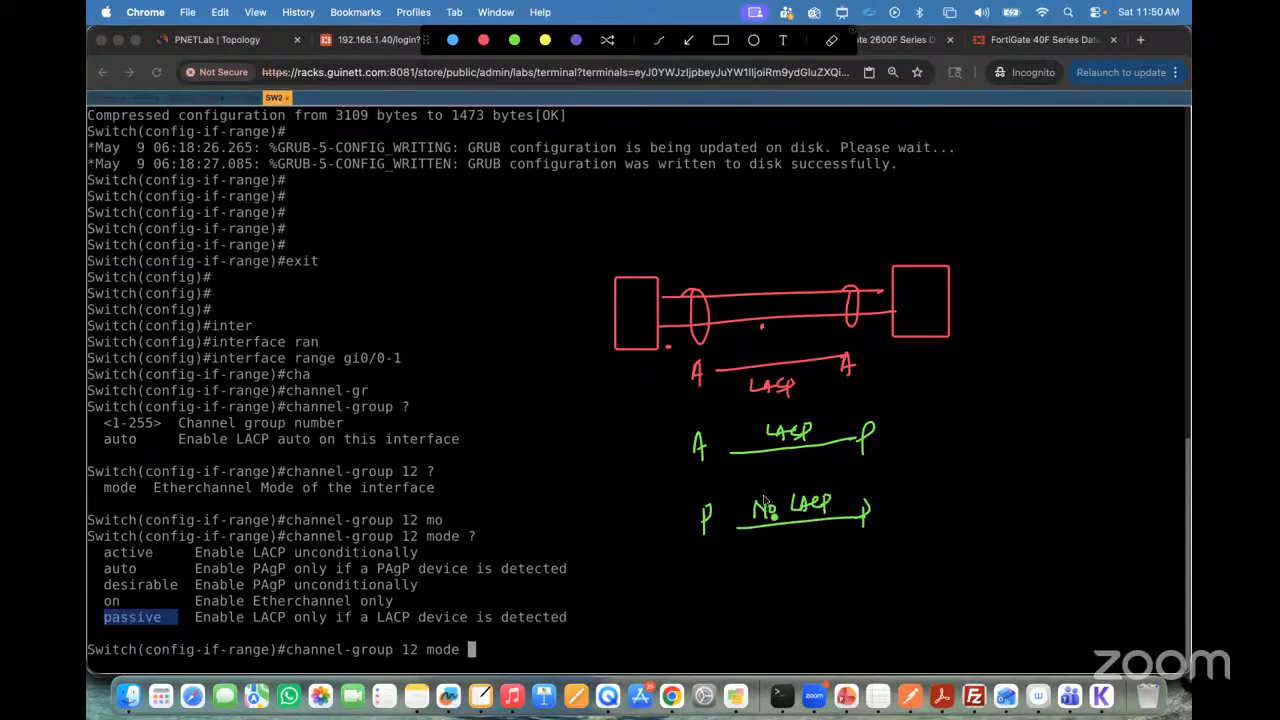
{"action": "left_click", "coordinate": [733, 518]}
Step: Circle both red A labels in green, tick the first box, and draw arrows for traffic in both directions between the boxes
{"action": "mouse_move", "coordinate": [706, 388]}
{"action": "left_mouse_down"}
{"action": "mouse_move", "coordinate": [710, 360]}
{"action": "mouse_move", "coordinate": [684, 384]}
{"action": "mouse_move", "coordinate": [700, 354]}
{"action": "left_mouse_up"}
{"action": "mouse_move", "coordinate": [846, 352]}
{"action": "left_mouse_down"}
{"action": "mouse_move", "coordinate": [832, 380]}
{"action": "mouse_move", "coordinate": [860, 356]}
{"action": "left_mouse_up"}
{"action": "mouse_move", "coordinate": [633, 320]}
{"action": "left_mouse_down"}
{"action": "mouse_move", "coordinate": [642, 330]}
{"action": "mouse_move", "coordinate": [658, 311]}
{"action": "mouse_move", "coordinate": [724, 291]}
{"action": "mouse_move", "coordinate": [806, 287]}
{"action": "mouse_move", "coordinate": [798, 299]}
{"action": "left_mouse_up"}
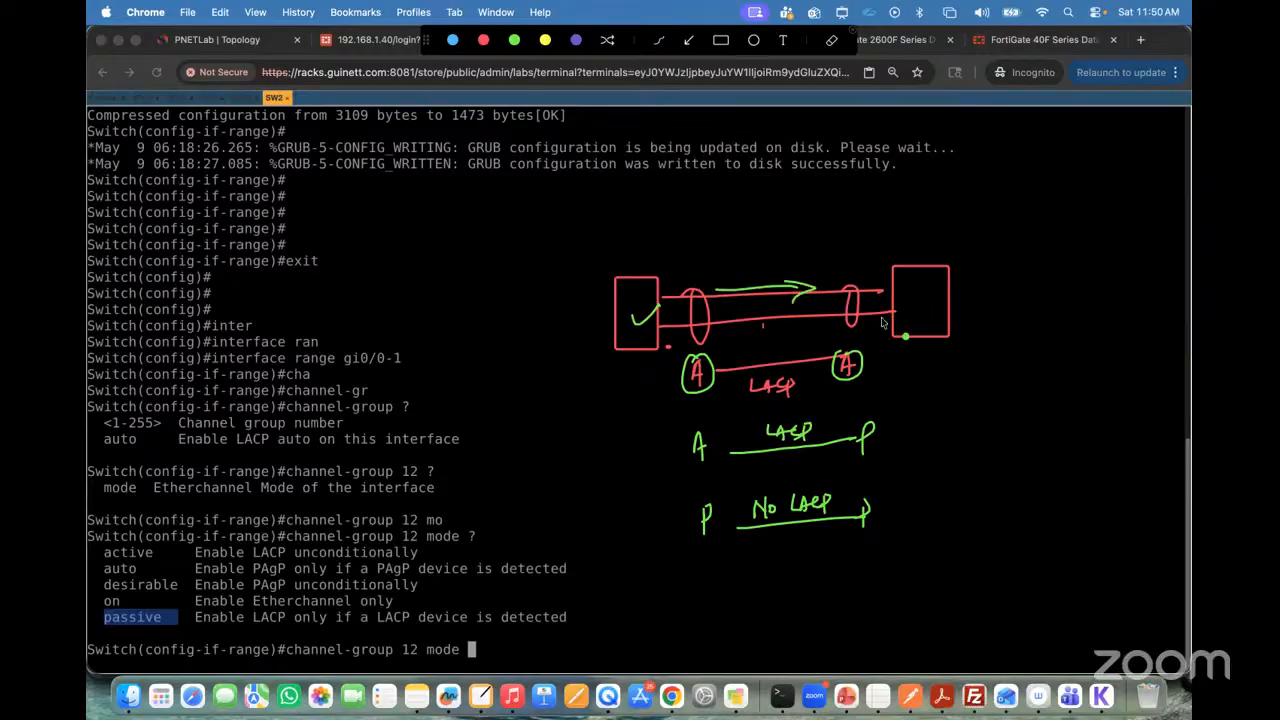
{"action": "left_click_drag", "start_coordinate": [895, 317], "coordinate": [769, 332]}
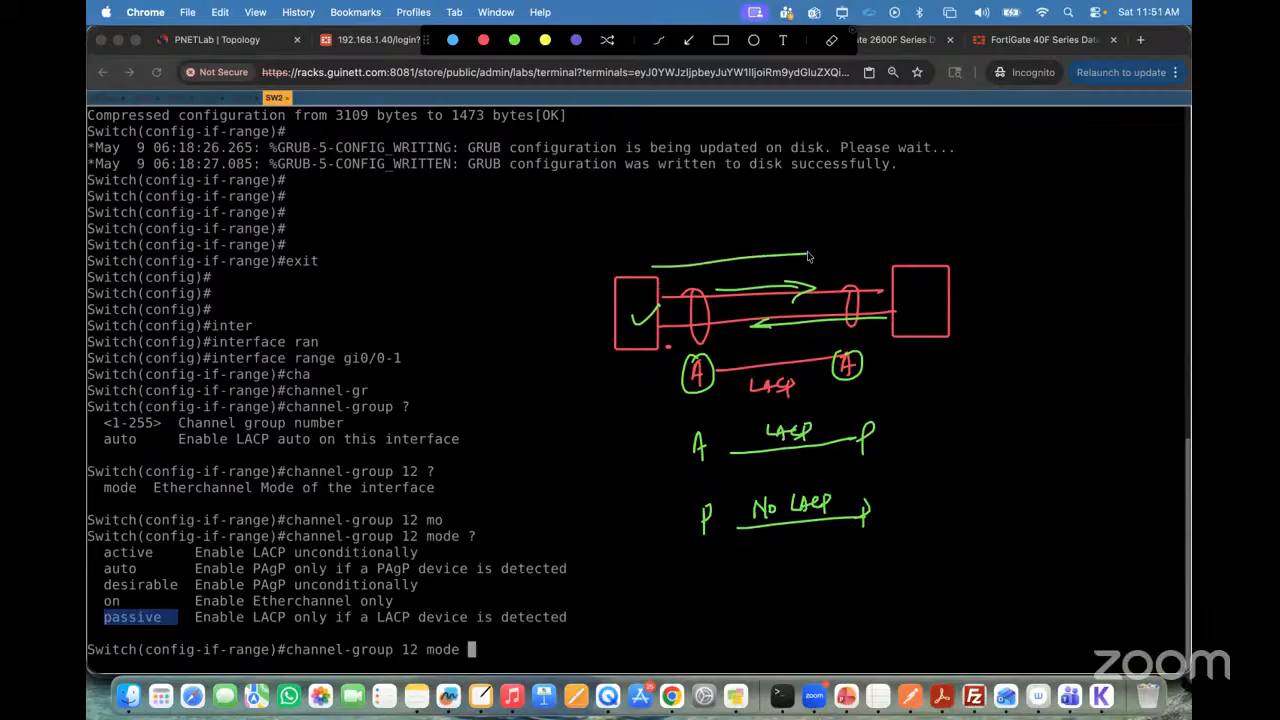
{"action": "left_click_drag", "start_coordinate": [797, 250], "coordinate": [797, 266]}
Step: Circle both P labels in green, write an equals sign and a "No" conclusion beside them, then close the annotation overlay
{"action": "left_click", "coordinate": [834, 309]}
{"action": "mouse_move", "coordinate": [714, 500]}
{"action": "left_mouse_down"}
{"action": "mouse_move", "coordinate": [716, 548]}
{"action": "mouse_move", "coordinate": [700, 490]}
{"action": "left_mouse_up"}
{"action": "mouse_move", "coordinate": [868, 486]}
{"action": "left_mouse_down"}
{"action": "mouse_move", "coordinate": [850, 512]}
{"action": "mouse_move", "coordinate": [870, 487]}
{"action": "left_mouse_up"}
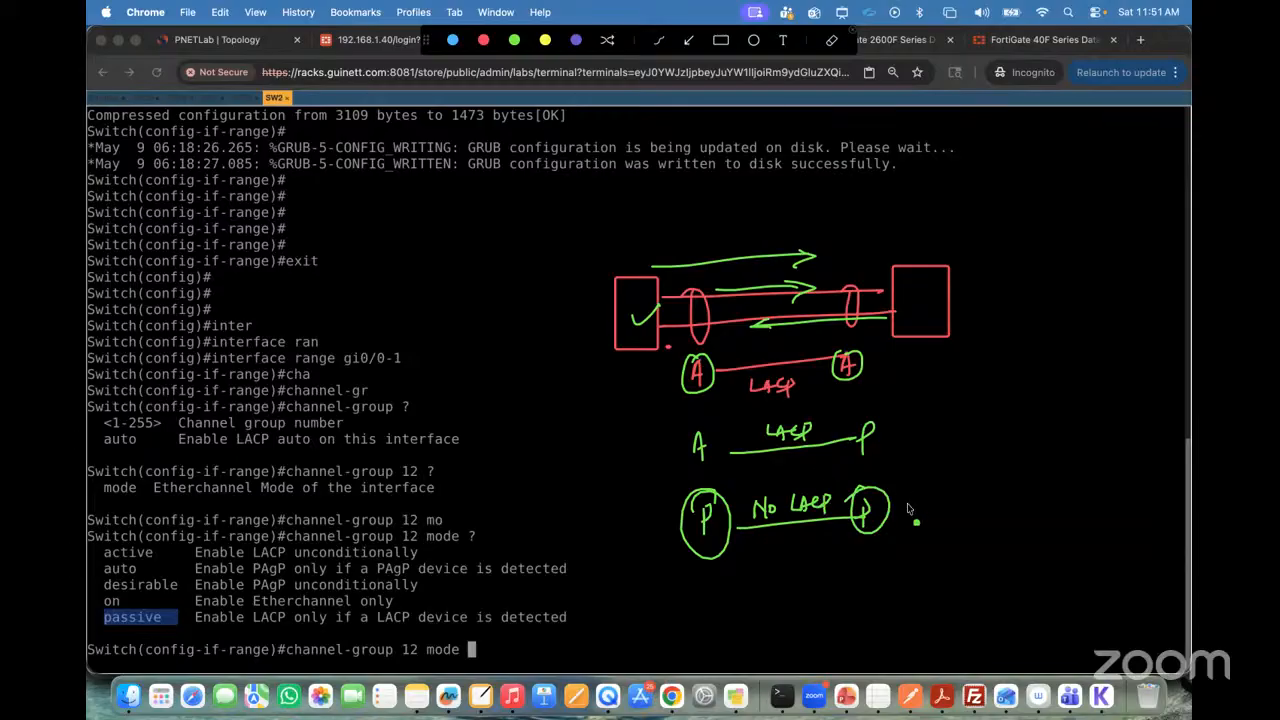
{"action": "mouse_move", "coordinate": [918, 506]}
{"action": "left_mouse_down"}
{"action": "mouse_move", "coordinate": [1004, 490]}
{"action": "mouse_move", "coordinate": [1044, 492]}
{"action": "mouse_move", "coordinate": [1050, 510]}
{"action": "mouse_move", "coordinate": [1072, 487]}
{"action": "left_mouse_up"}
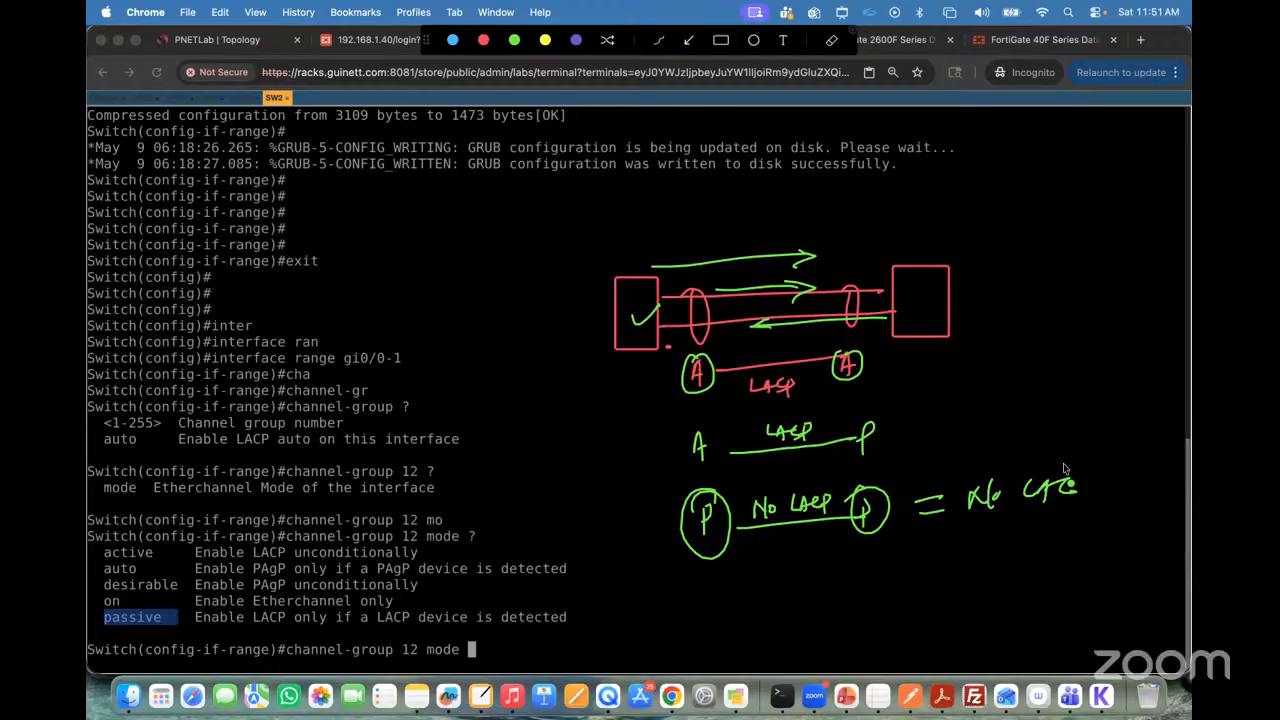
{"action": "left_click", "coordinate": [855, 30]}
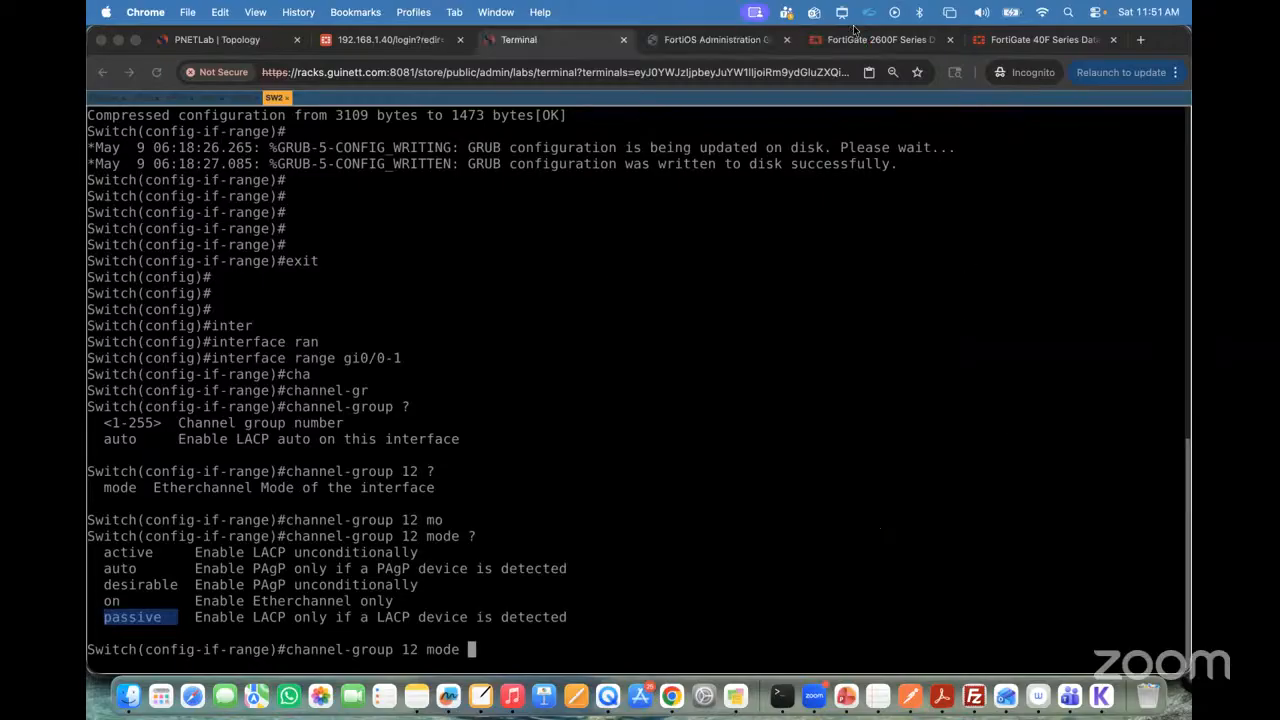
Step: Complete and run channel-group 12 mode active on the interface range
{"action": "left_click", "coordinate": [649, 428]}
{"action": "type", "text": "ac"}
{"action": "key", "text": "Tab"}
{"action": "type", "text": "?"}
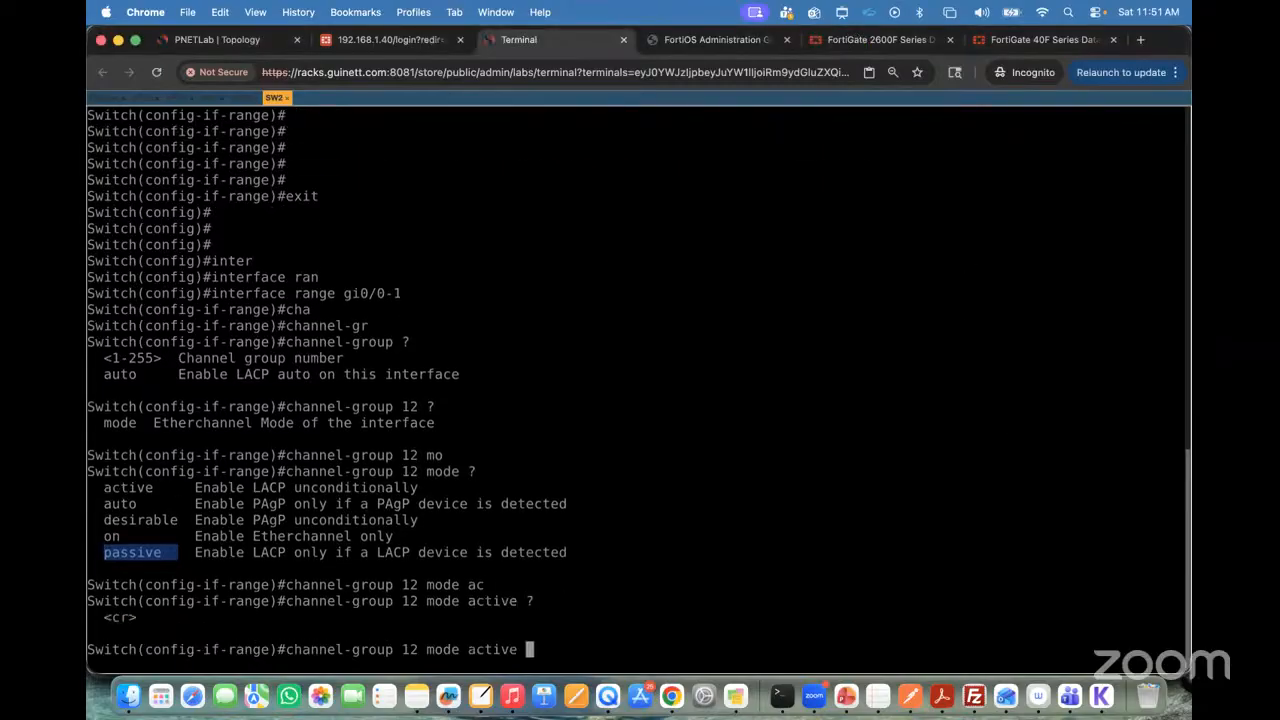
{"action": "key", "text": "Return"}
Step: End the configuration session to return to privileged mode and begin a show command
{"action": "key", "text": "Return"}
{"action": "key", "text": "Return"}
{"action": "key", "text": "Return"}
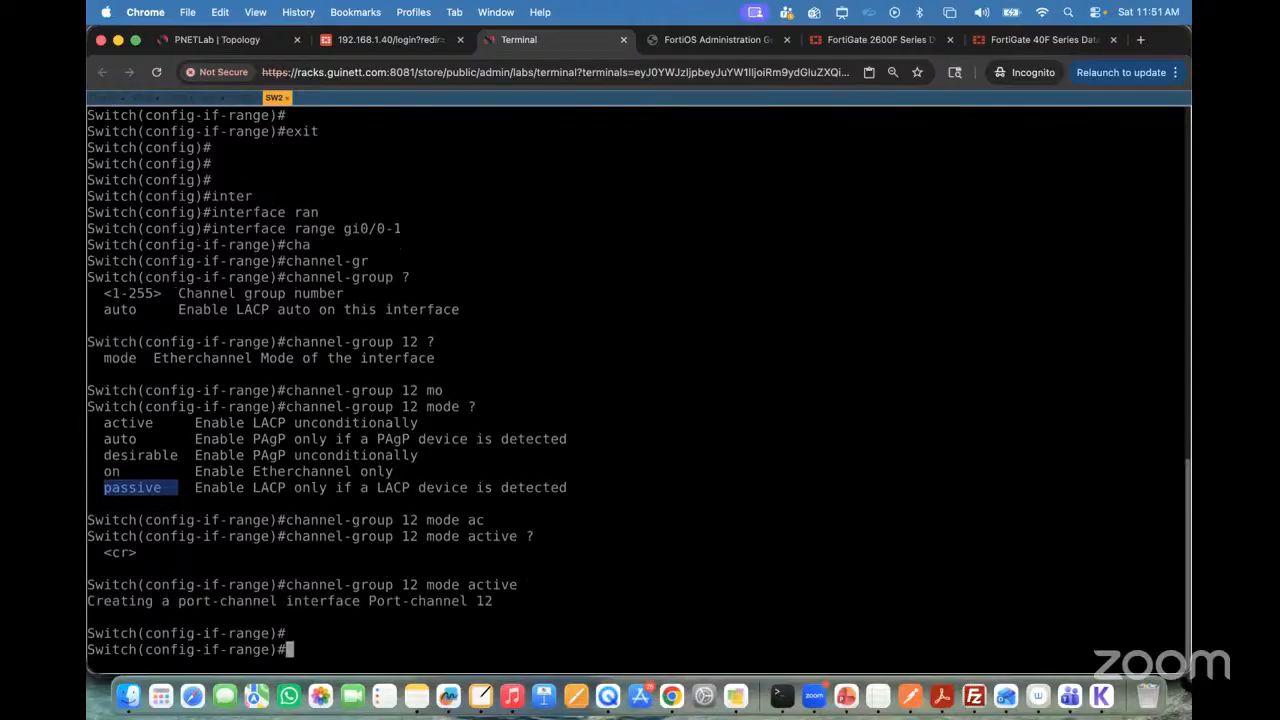
{"action": "type", "text": "end"}
{"action": "key", "text": "Return"}
{"action": "key", "text": "Return"}
{"action": "key", "text": "Return"}
{"action": "key", "text": "Return"}
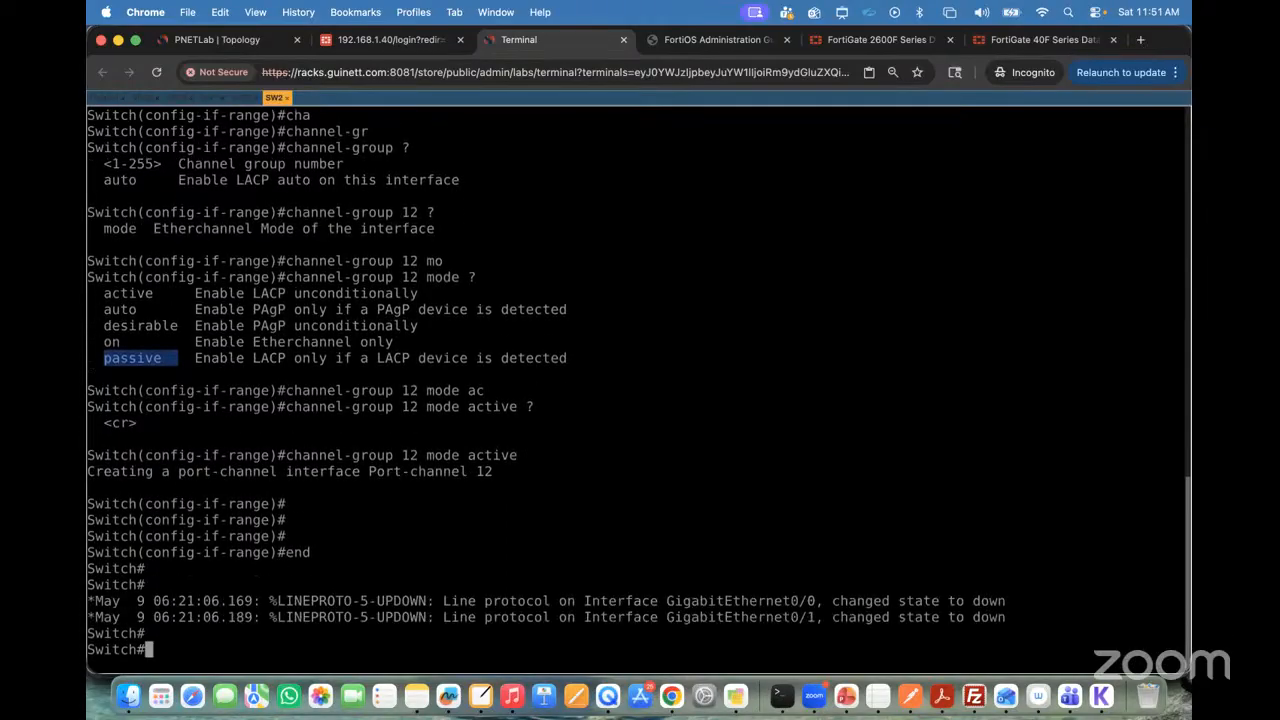
{"action": "key", "text": "Return"}
{"action": "key", "text": "Return"}
{"action": "key", "text": "Return"}
{"action": "key", "text": "Return"}
{"action": "type", "text": "show ch"}
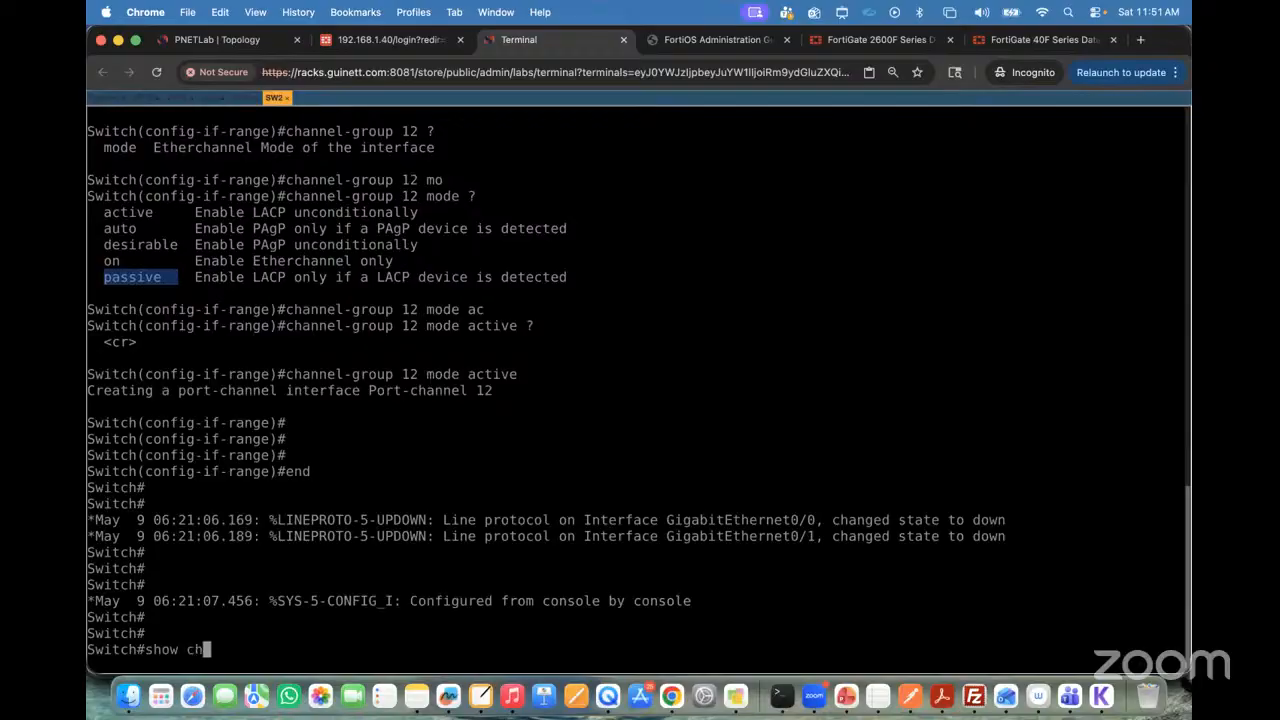
{"action": "key", "text": "Tab"}
{"action": "key", "text": "Tab"}
{"action": "type", "text": "a"}
{"action": "key", "text": "Tab"}
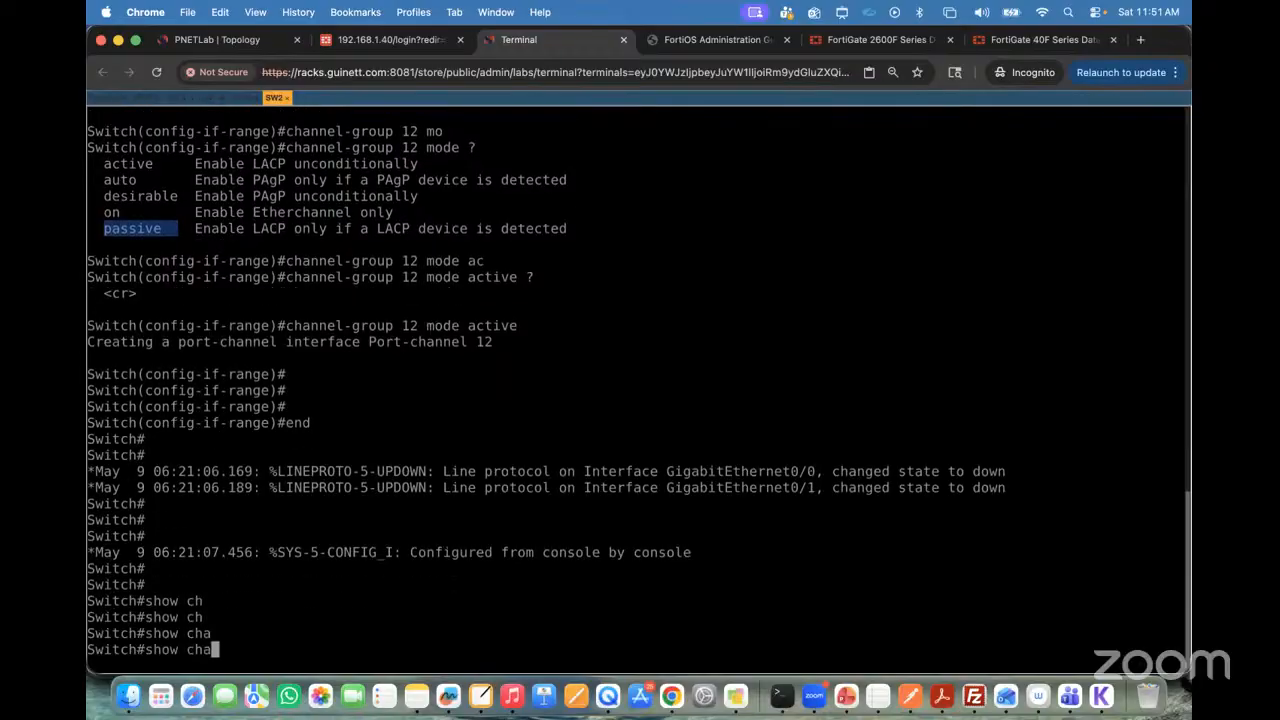
{"action": "key", "text": "BackSpace"}
{"action": "key", "text": "BackSpace"}
{"action": "key", "text": "BackSpace"}
Step: Run show etherchannel summary and highlight the port-channel entry and its member ports in group 12
{"action": "type", "text": "etherch"}
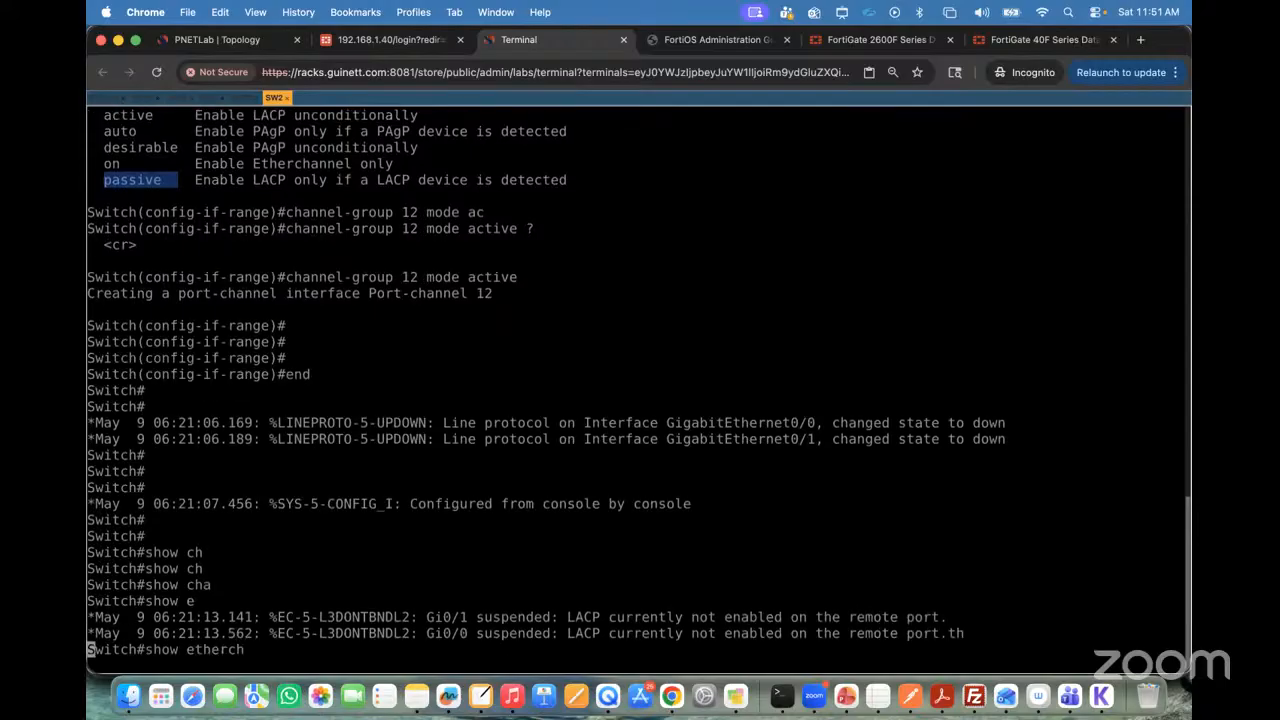
{"action": "key", "text": "Tab"}
{"action": "type", "text": "su"}
{"action": "key", "text": "Tab"}
{"action": "key", "text": "Return"}
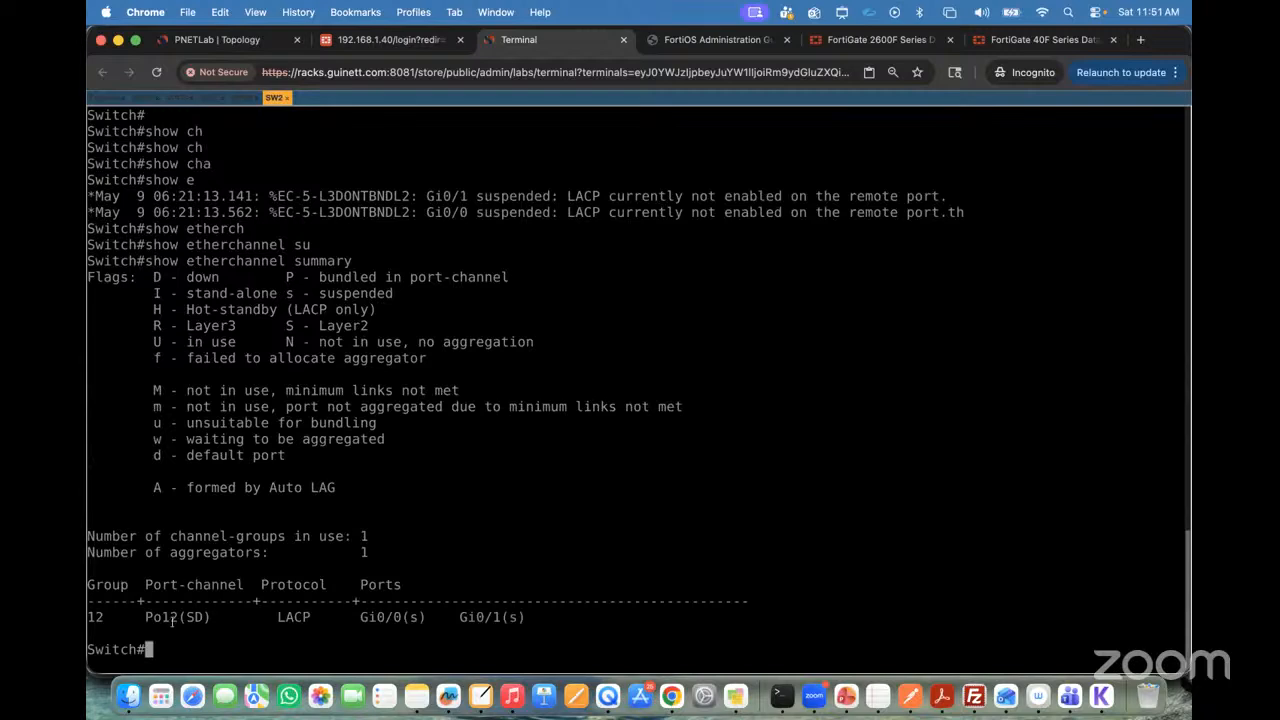
{"action": "left_click_drag", "start_coordinate": [147, 617], "coordinate": [232, 617]}
{"action": "left_click_drag", "start_coordinate": [358, 617], "coordinate": [533, 617]}
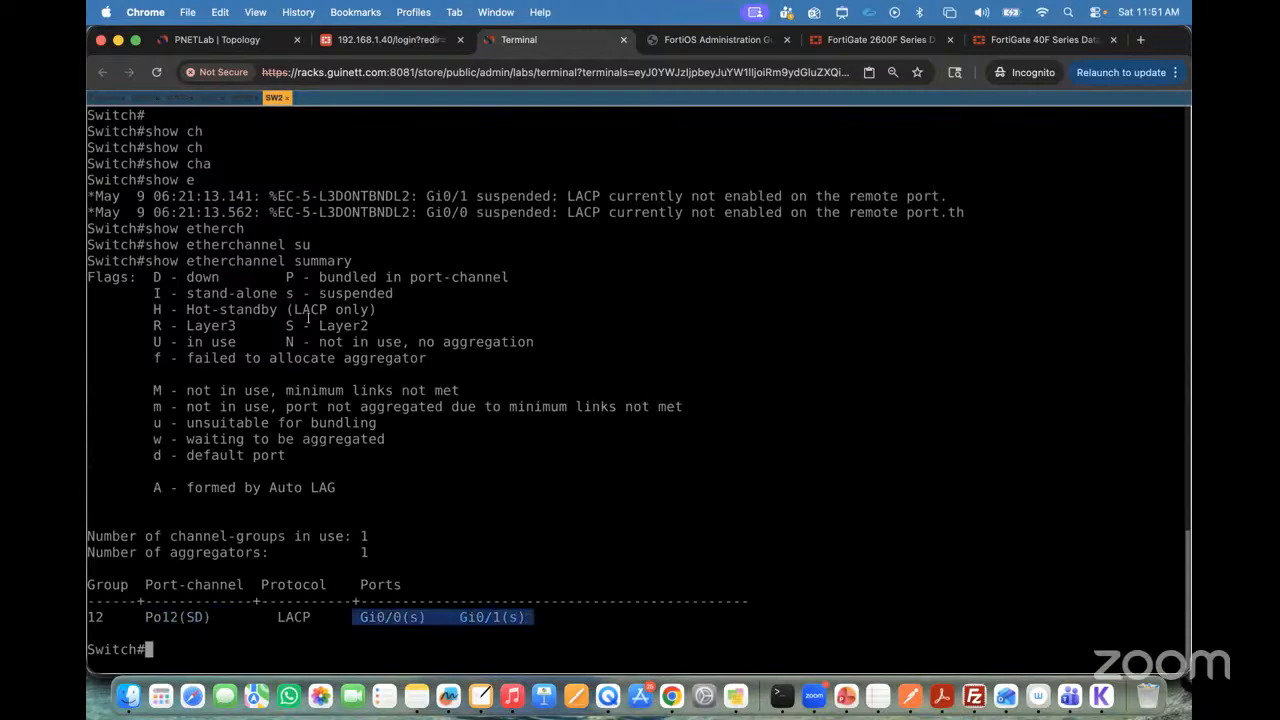
Step: Highlight the suspended flag, the Po12 status letters, and the Layer2 and down legend entries in the etherchannel summary
{"action": "left_click_drag", "start_coordinate": [288, 293], "coordinate": [393, 293]}
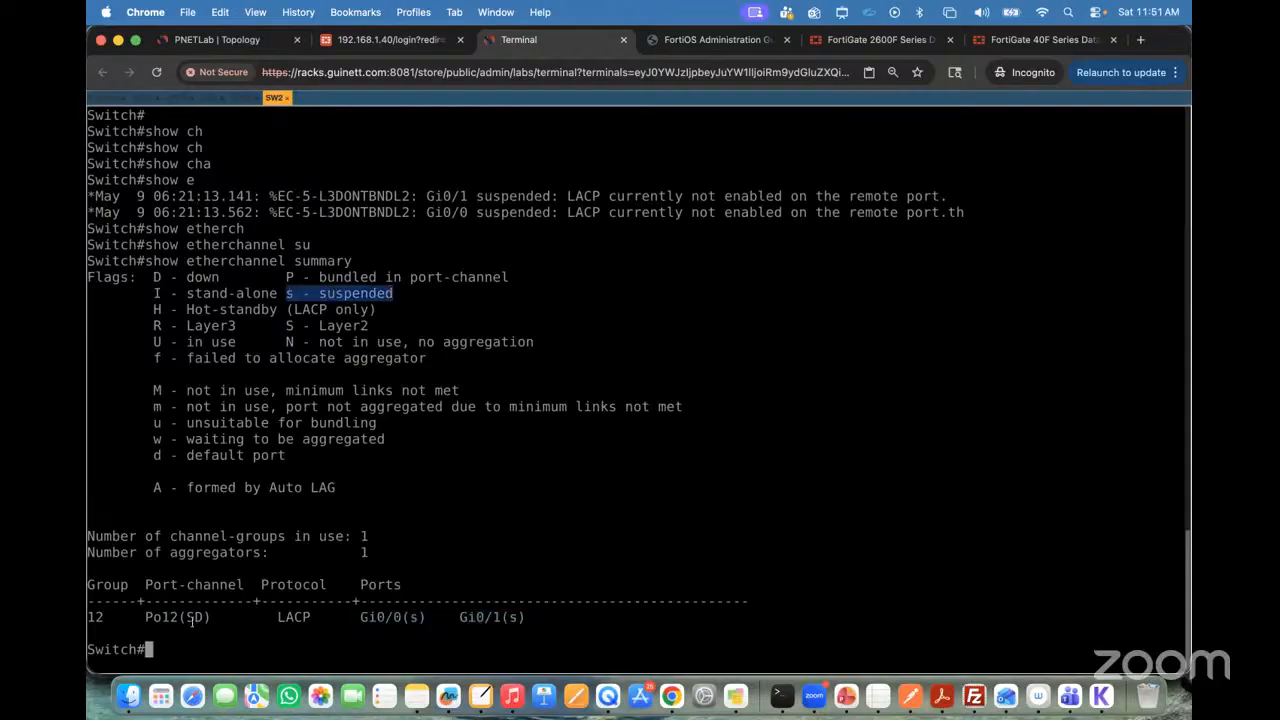
{"action": "left_click_drag", "start_coordinate": [189, 617], "coordinate": [208, 617]}
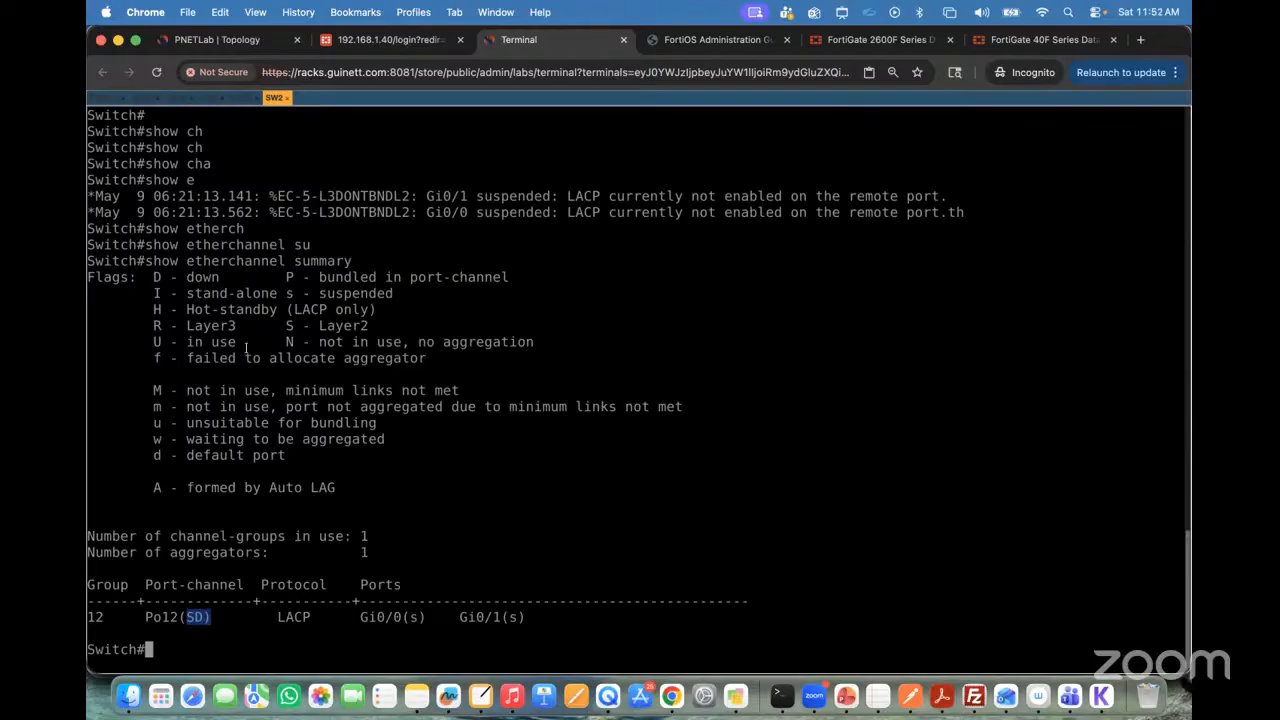
{"action": "left_click_drag", "start_coordinate": [280, 326], "coordinate": [364, 326]}
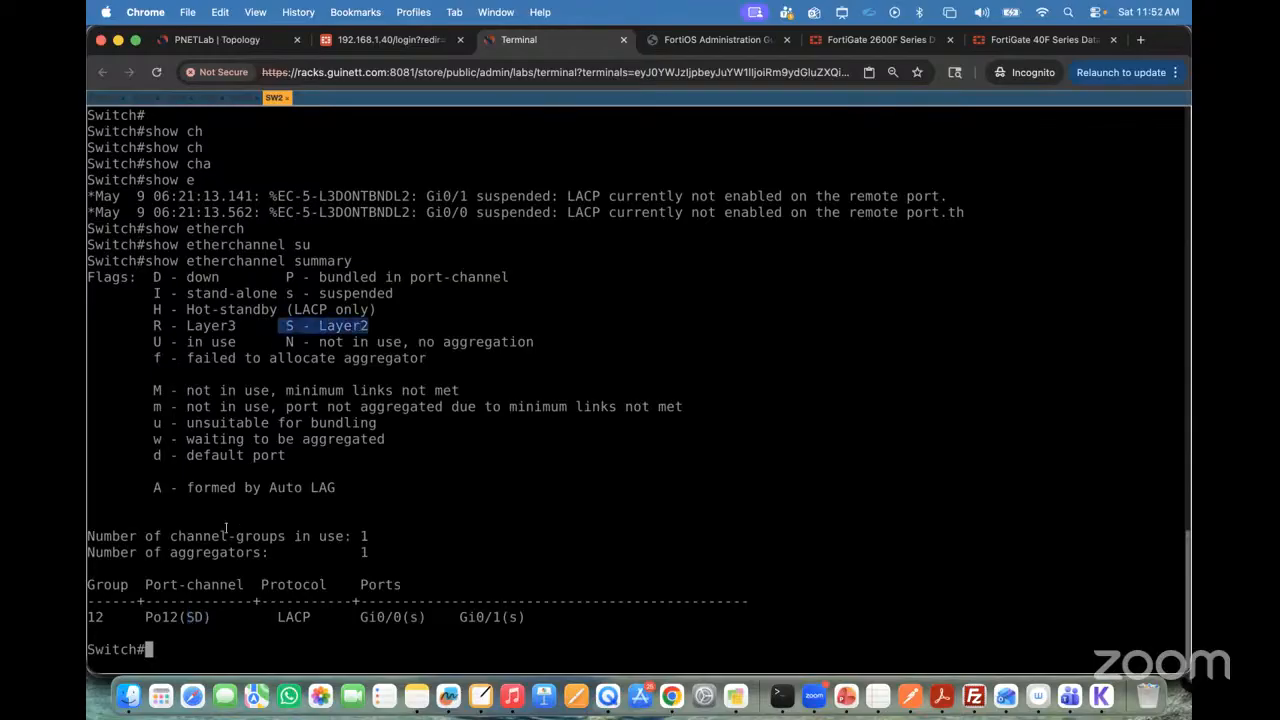
{"action": "left_click_drag", "start_coordinate": [150, 277], "coordinate": [254, 277]}
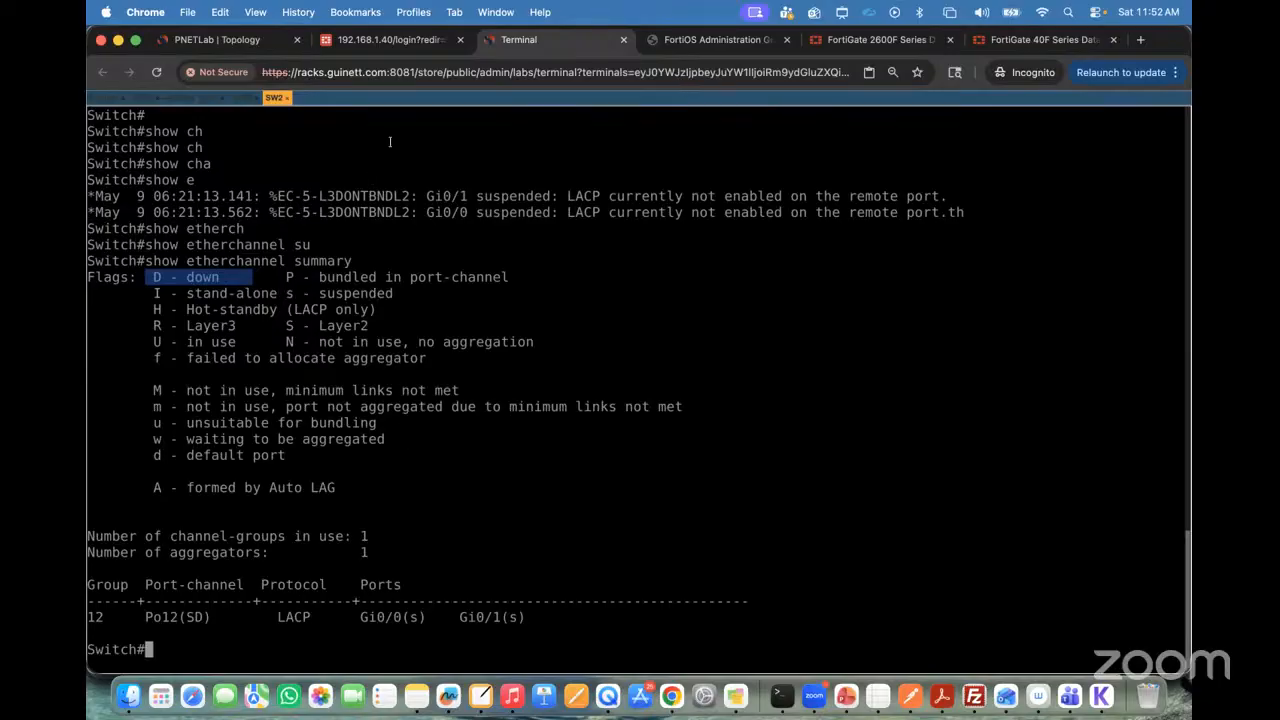
Step: Log in to the FortiGate web interface as admin with the account password and postpone the setup prompt
{"action": "left_click", "coordinate": [388, 44]}
{"action": "type", "text": "adm"}
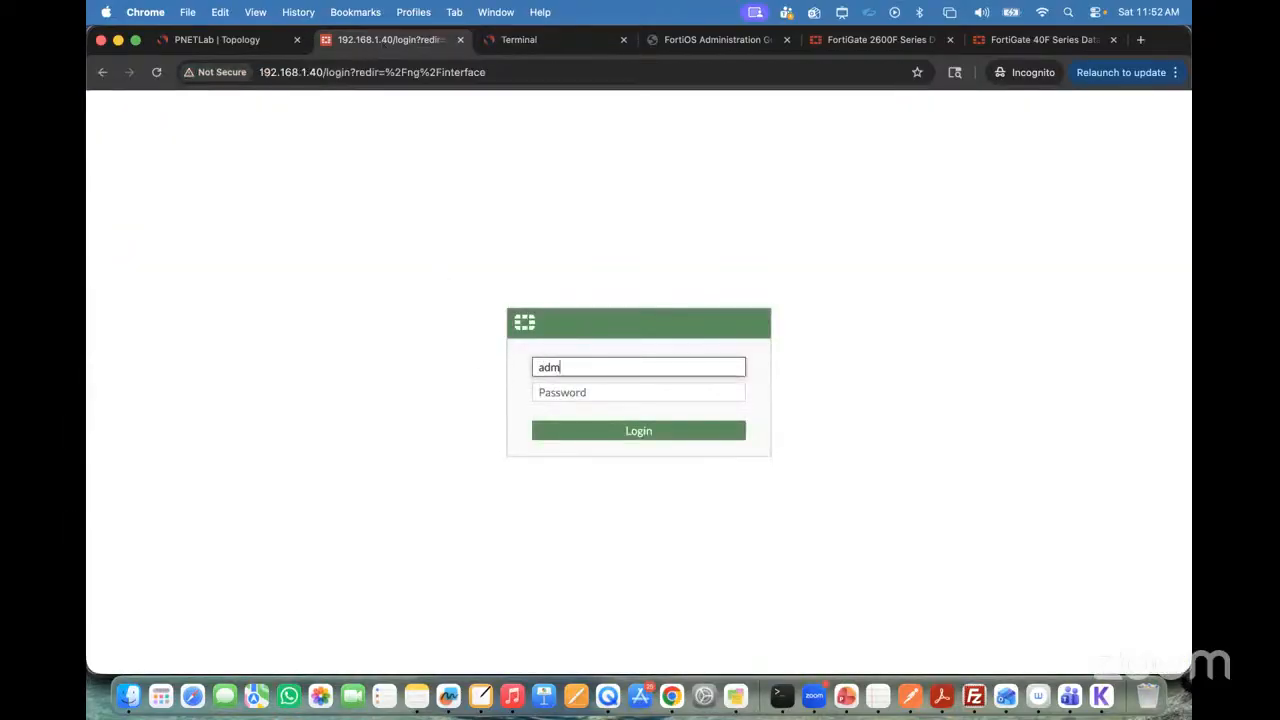
{"action": "type", "text": "in"}
{"action": "key", "text": "Tab"}
{"action": "type", "text": "•••"}
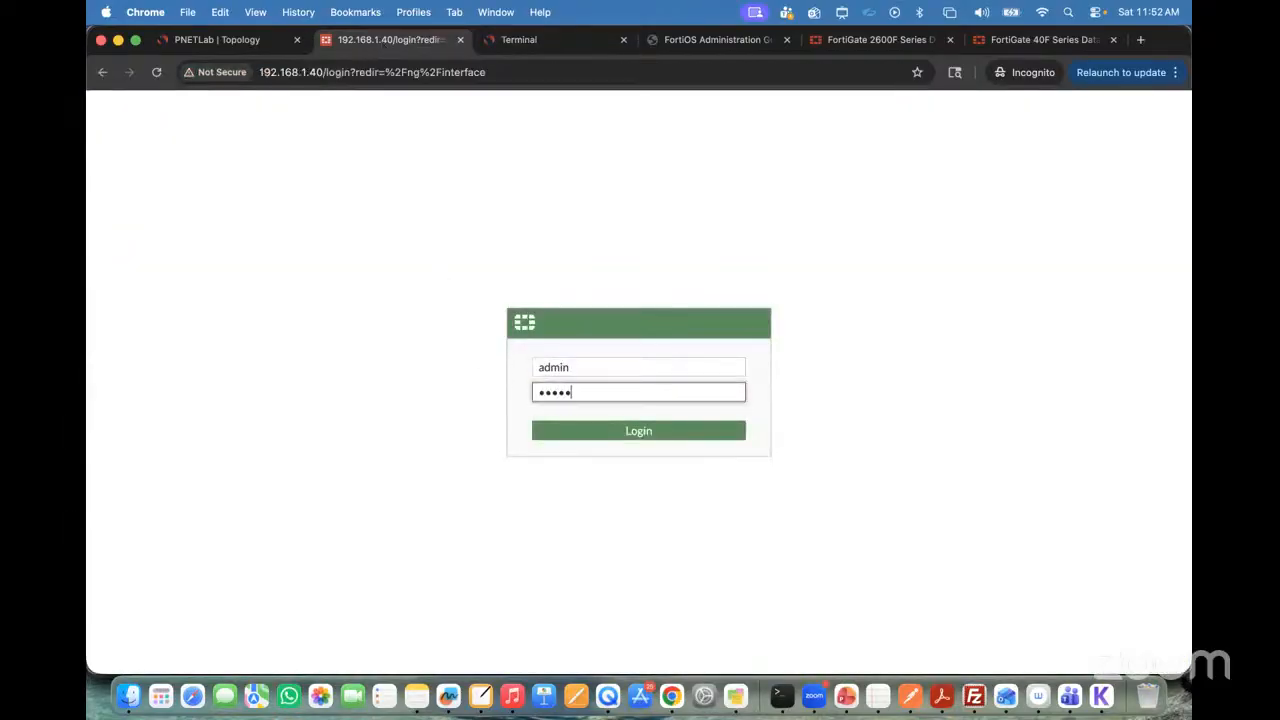
{"action": "type", "text": "••"}
{"action": "key", "text": "Return"}
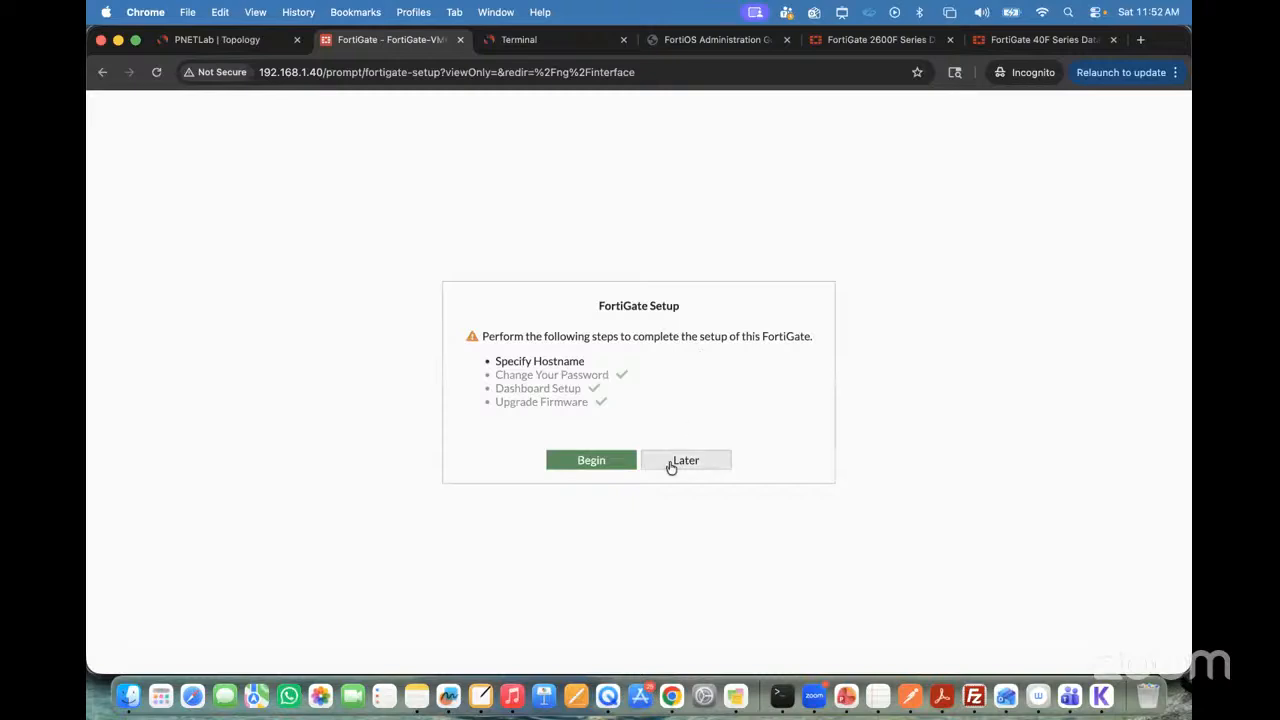
{"action": "left_click", "coordinate": [686, 460]}
{"action": "left_click", "coordinate": [673, 472]}
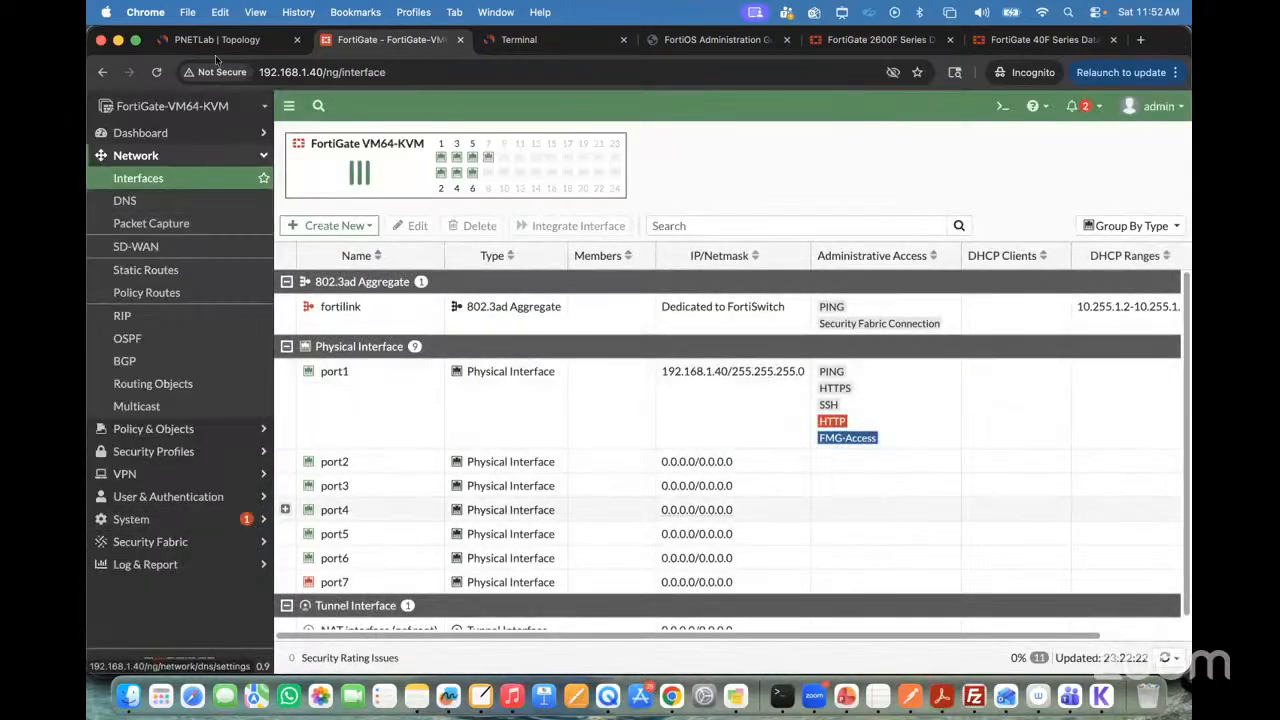
Step: Check the FortiGate-to-SW2 links in the topology and start a new FortiGate interface of type 802.3ad Aggregate
{"action": "left_click", "coordinate": [215, 42]}
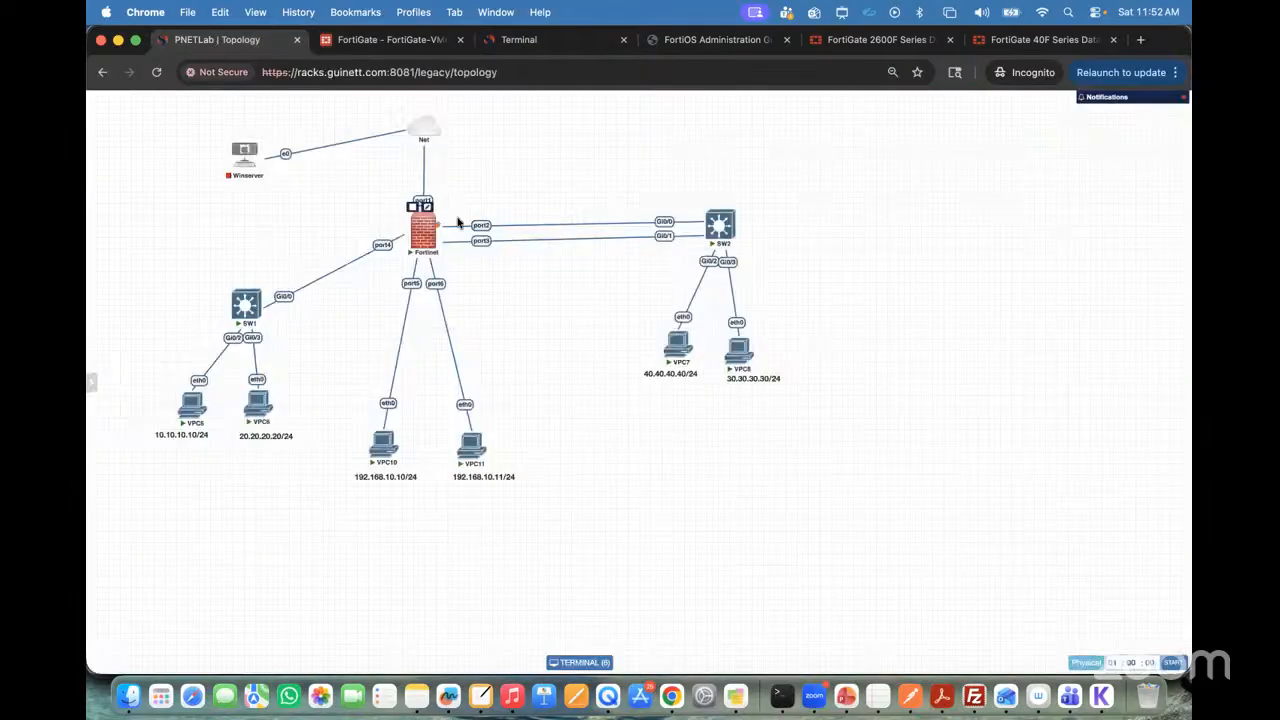
{"action": "left_click", "coordinate": [400, 40]}
{"action": "left_click", "coordinate": [350, 220]}
{"action": "left_click", "coordinate": [334, 252]}
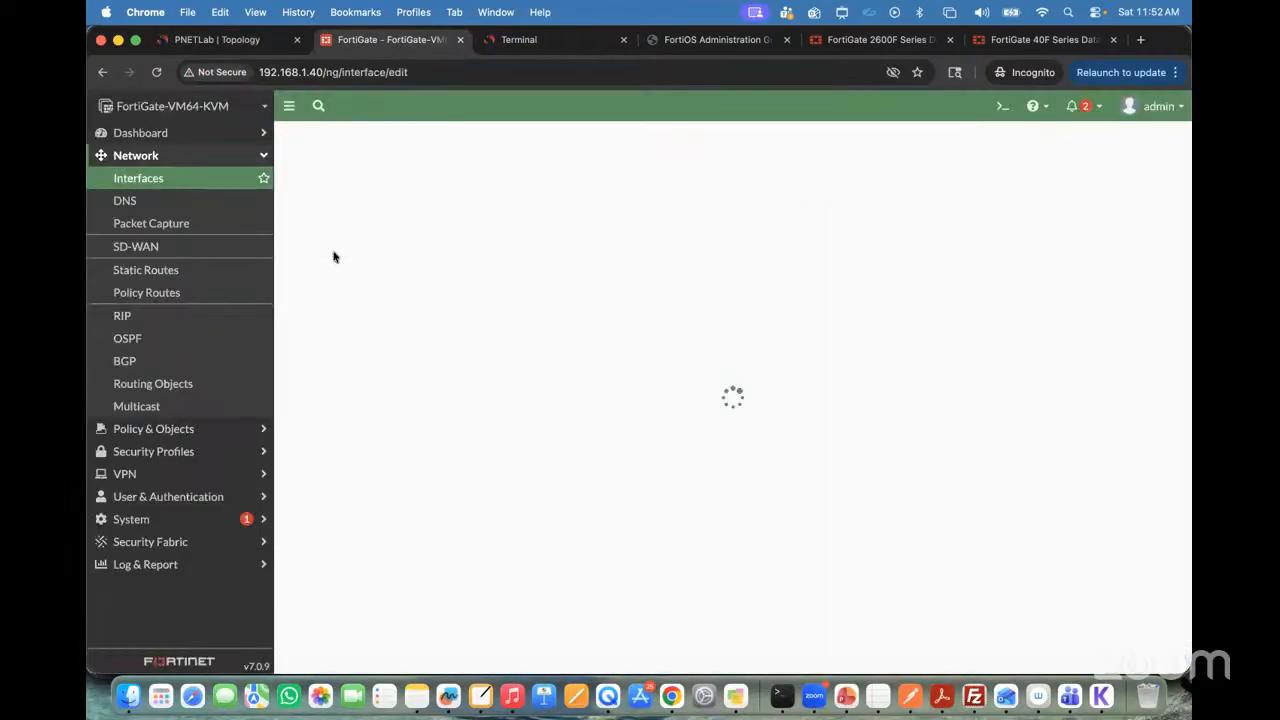
{"action": "left_click", "coordinate": [410, 170]}
{"action": "left_click", "coordinate": [426, 206]}
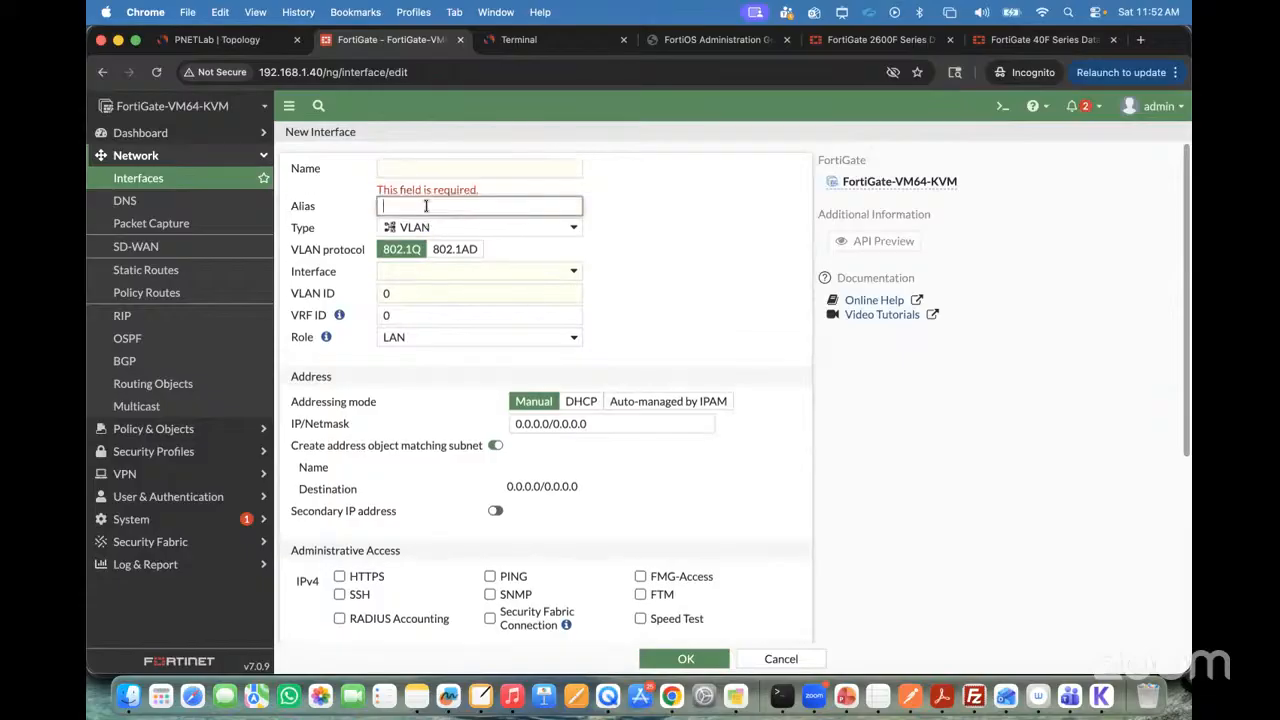
{"action": "left_click", "coordinate": [470, 229]}
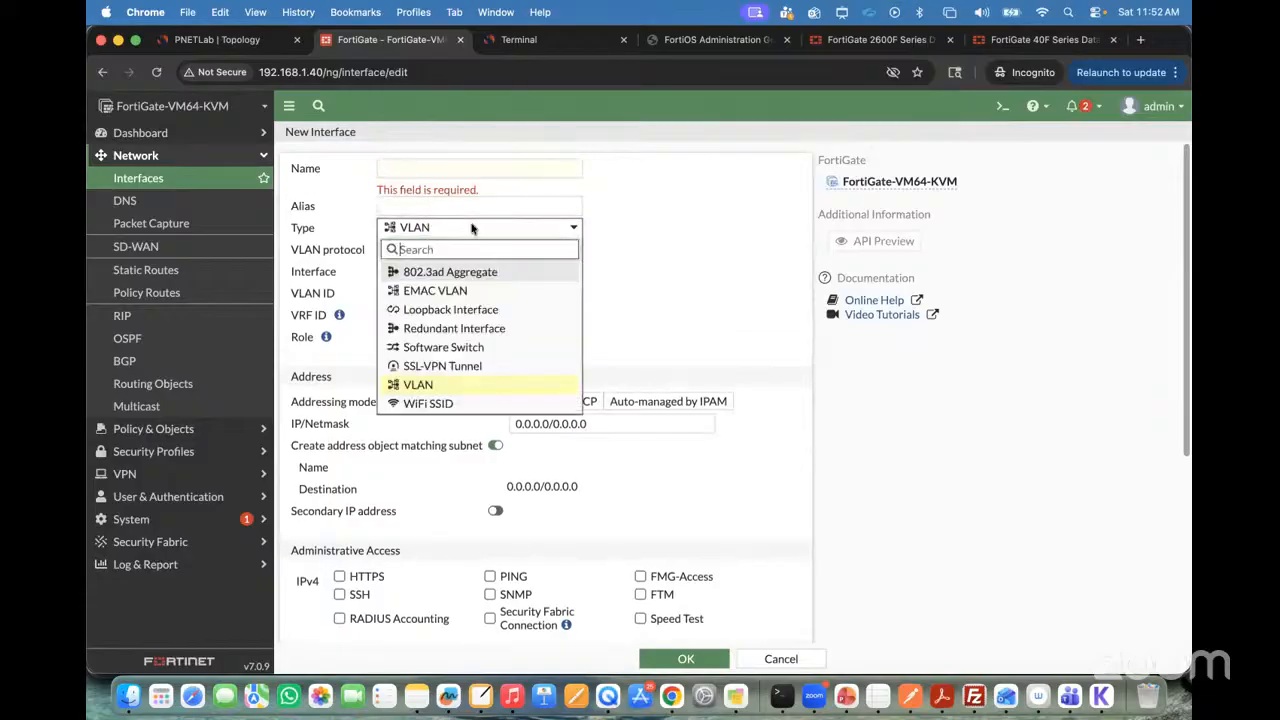
{"action": "left_click", "coordinate": [464, 280]}
Step: Name the new aggregate interface Aggregate-Int
{"action": "left_click", "coordinate": [416, 170]}
{"action": "type", "text": "Ag"}
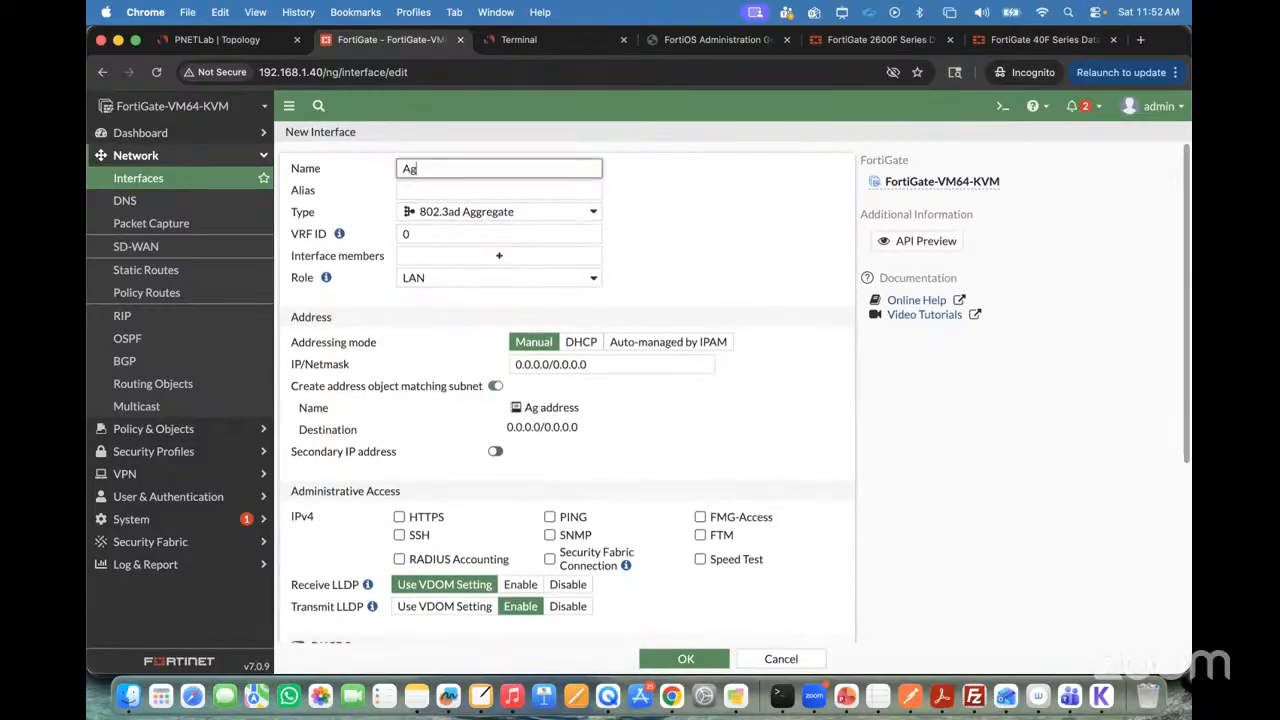
{"action": "type", "text": "gregate"}
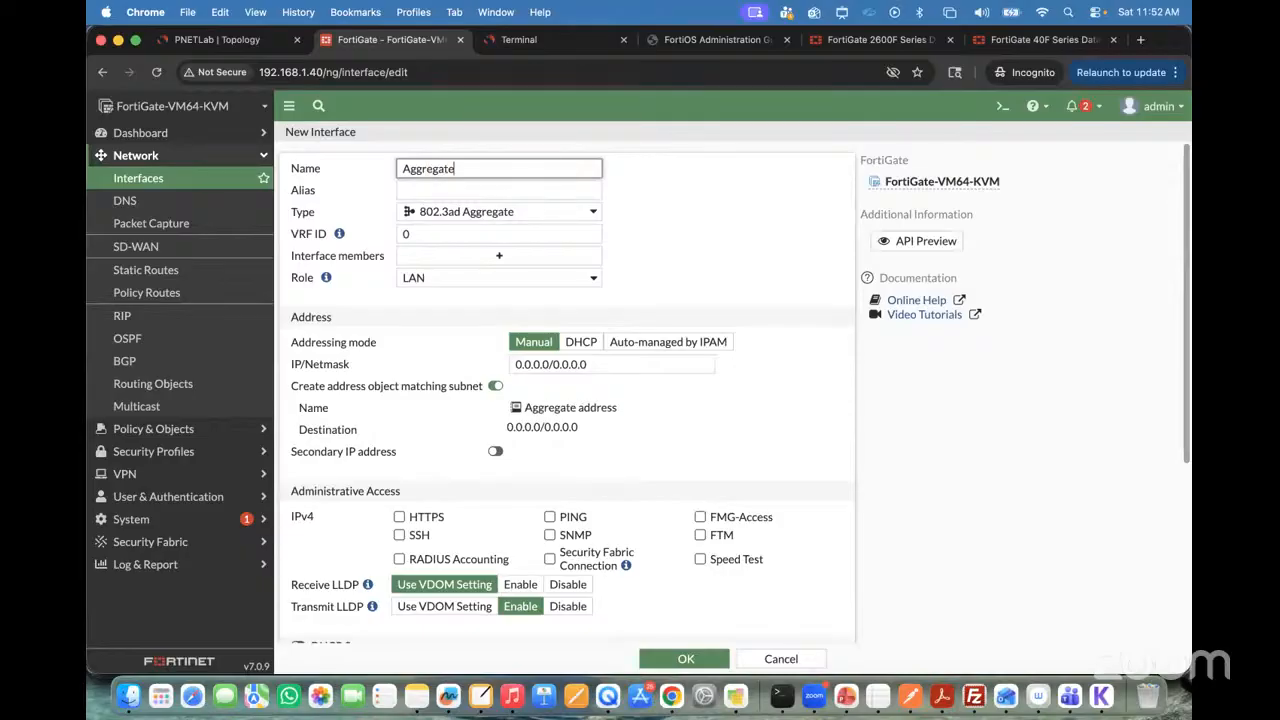
{"action": "type", "text": "-Int"}
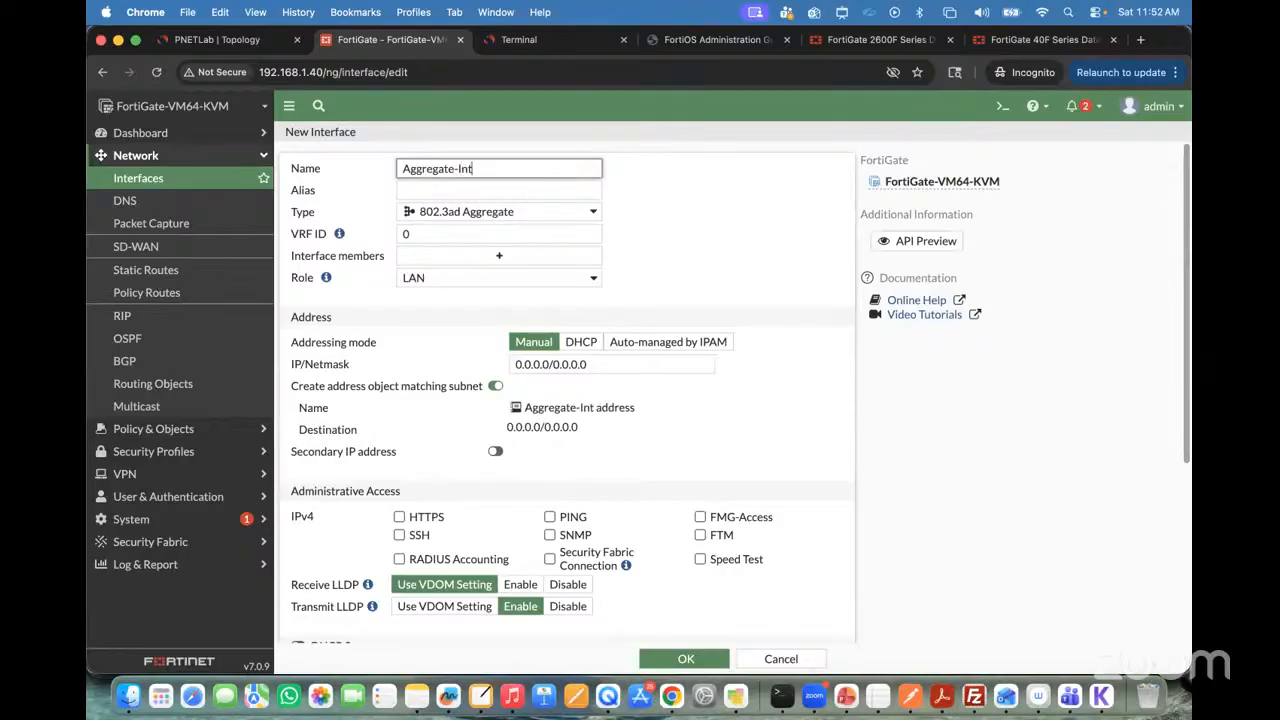
{"action": "type", "text": "e"}
{"action": "type", "text": "rfac"}
{"action": "key", "text": "BackSpace"}
{"action": "key", "text": "BackSpace"}
{"action": "key", "text": "BackSpace"}
{"action": "key", "text": "BackSpace"}
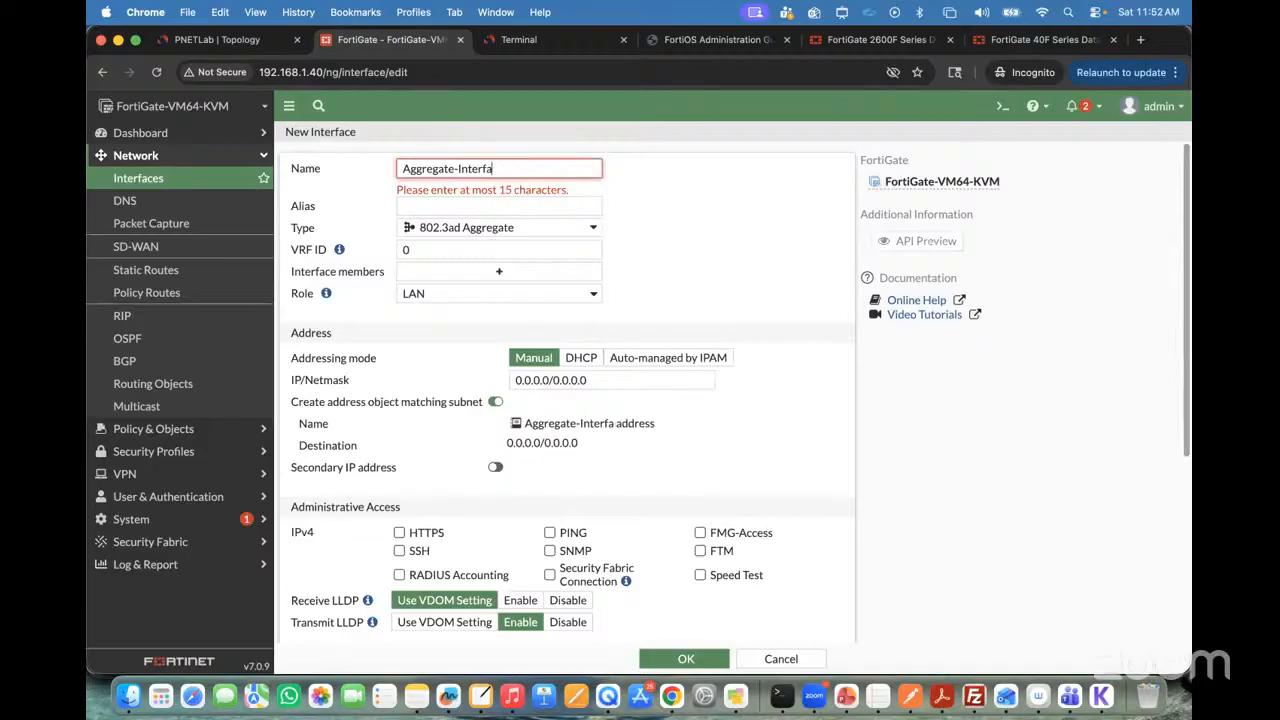
{"action": "key", "text": "BackSpace"}
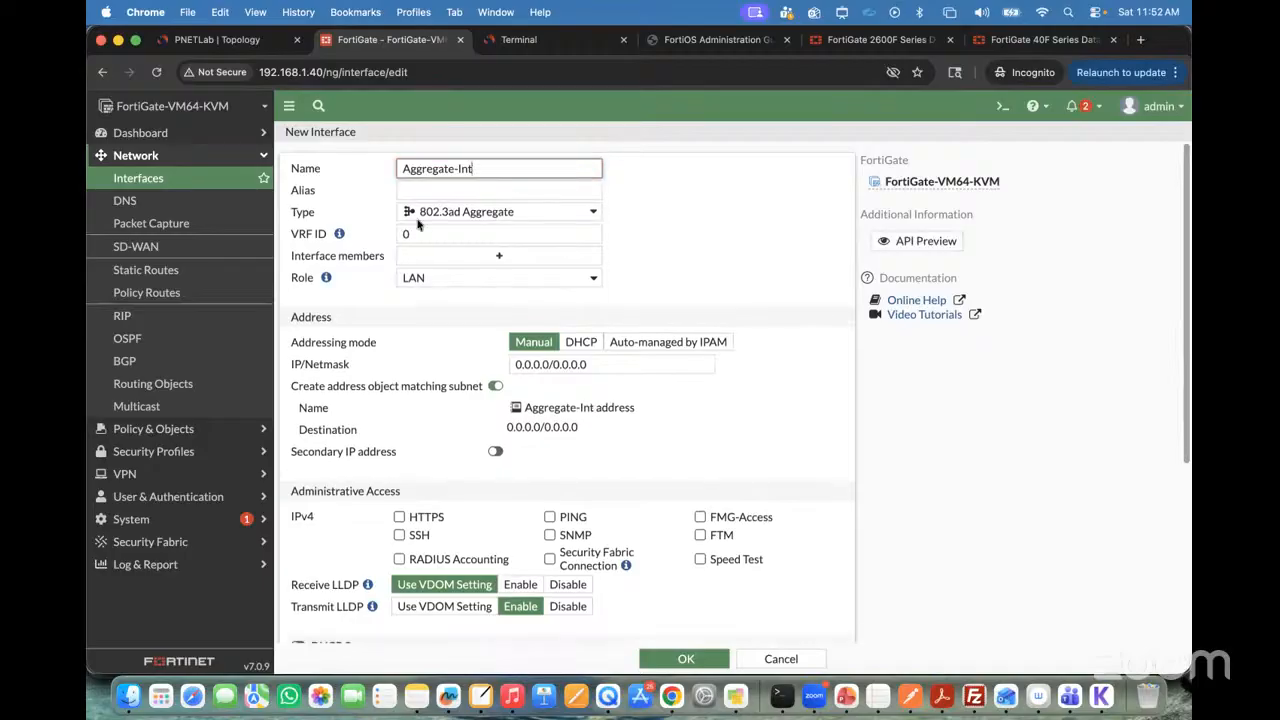
Step: Check the SW2-facing ports in the topology and add port2 and port3 as members of the aggregate interface
{"action": "left_click", "coordinate": [476, 260]}
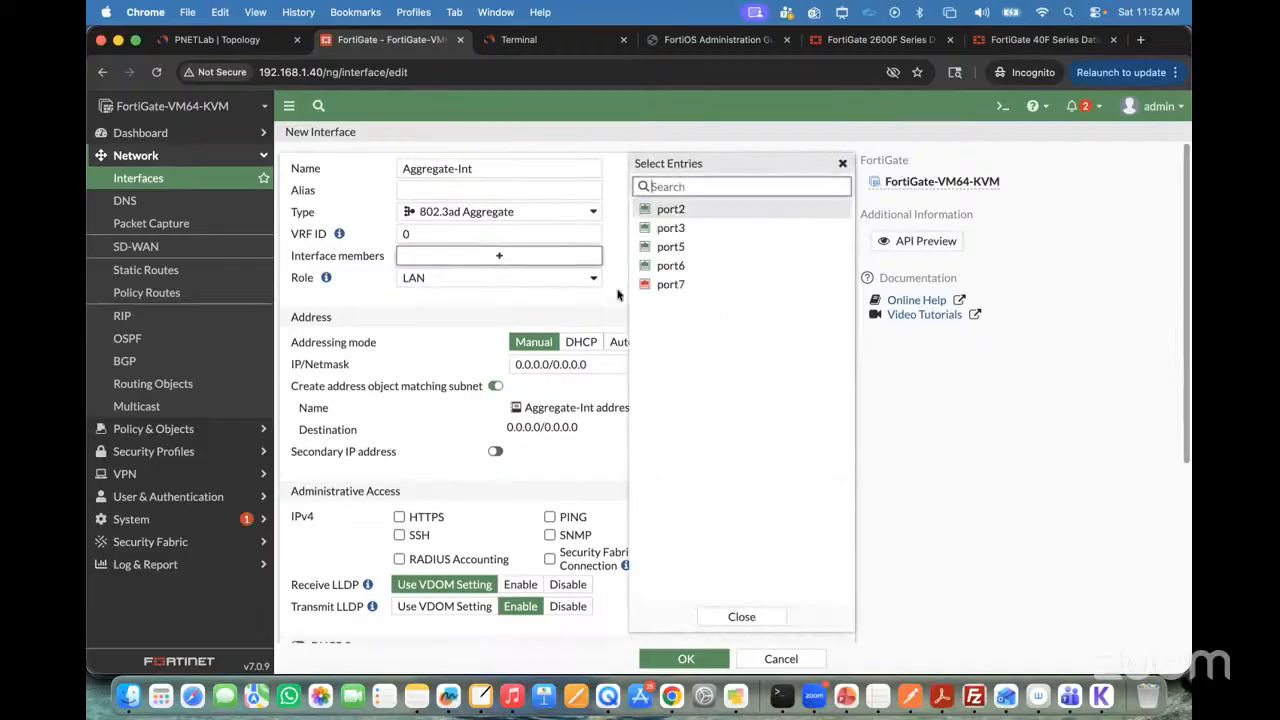
{"action": "left_click", "coordinate": [203, 41]}
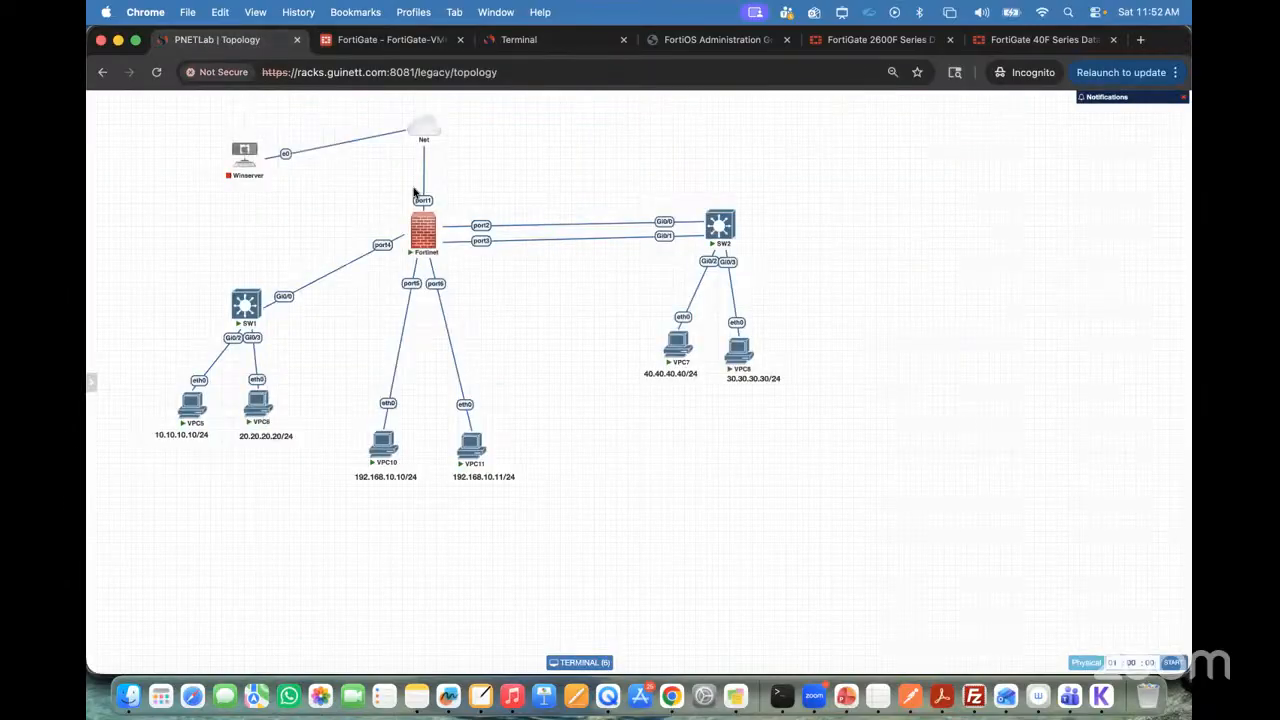
{"action": "left_click", "coordinate": [390, 39]}
{"action": "left_click", "coordinate": [673, 211]}
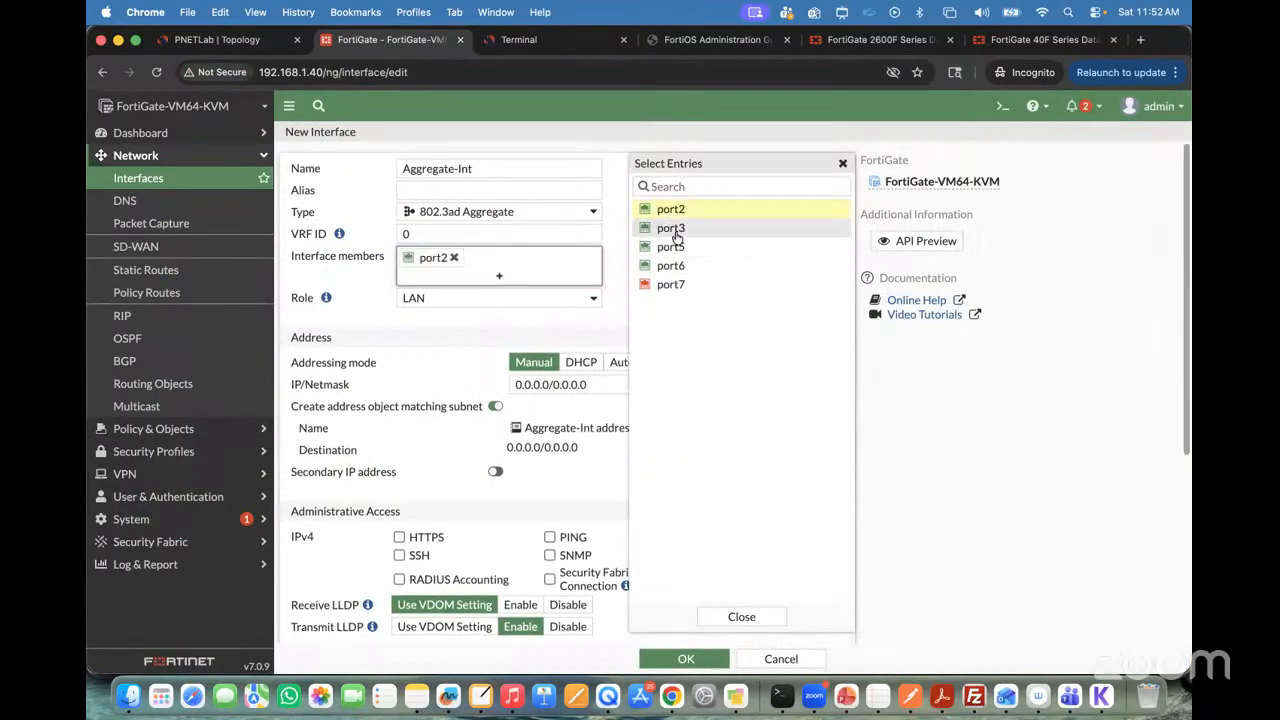
{"action": "left_click", "coordinate": [675, 229]}
{"action": "left_click", "coordinate": [486, 357]}
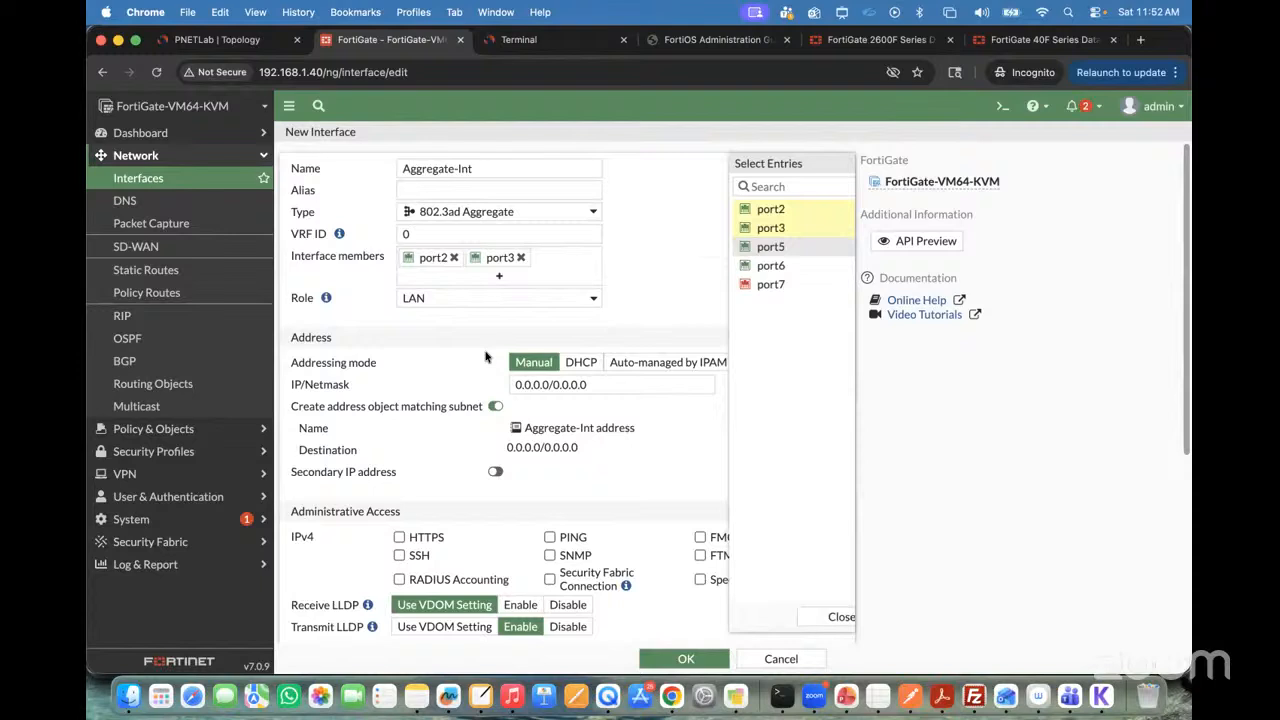
Step: Set the aggregate interface's IP/Netmask to 30.30.30.1/24
{"action": "left_click", "coordinate": [585, 384]}
{"action": "type", "text": "30.30.30"}
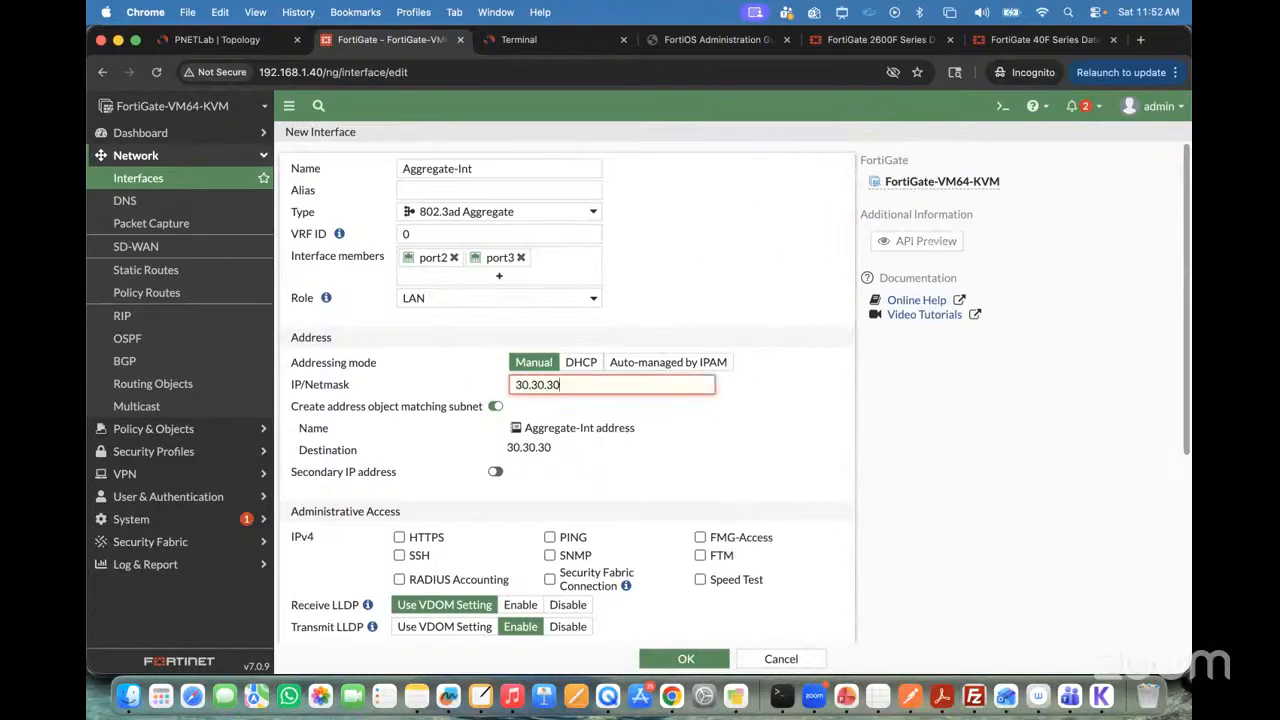
{"action": "type", "text": ".1/24"}
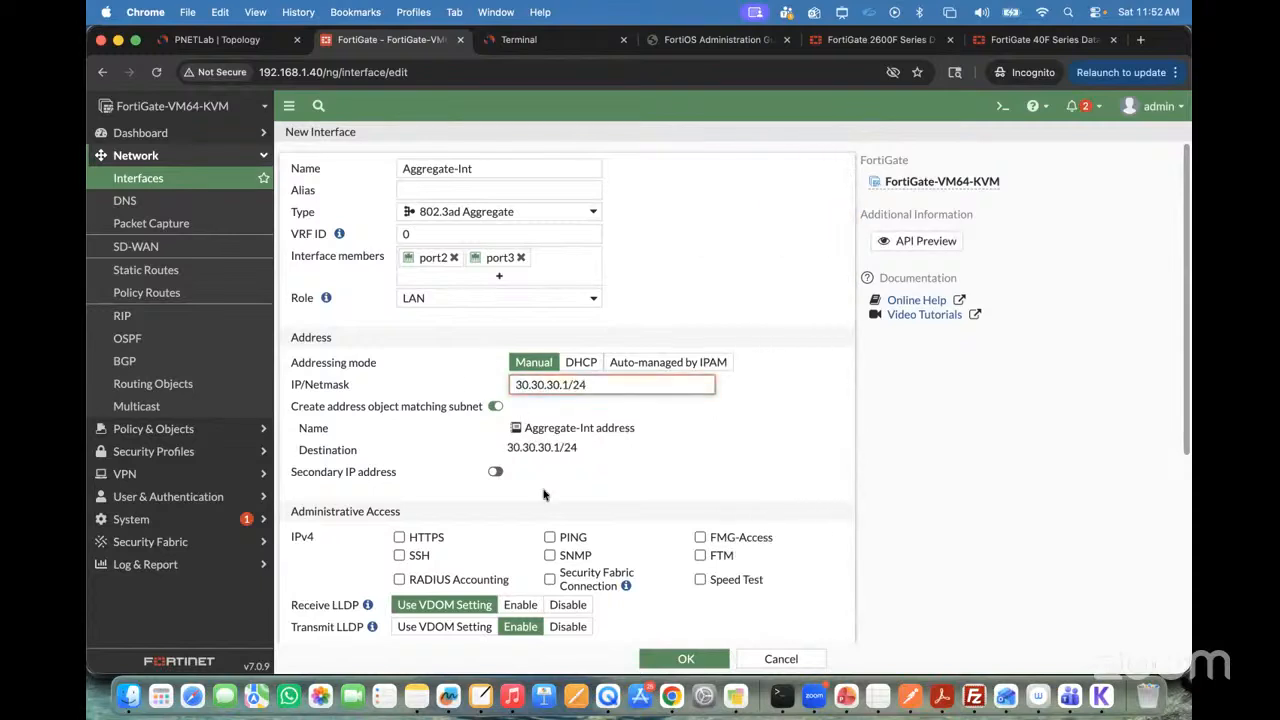
Step: Allow HTTPS, SSH and PING administrative access on the aggregate interface and save it
{"action": "scroll", "coordinate": [401, 458], "scroll_direction": "down", "scroll_amount": 2}
{"action": "left_click", "coordinate": [400, 456]}
{"action": "left_click", "coordinate": [399, 473]}
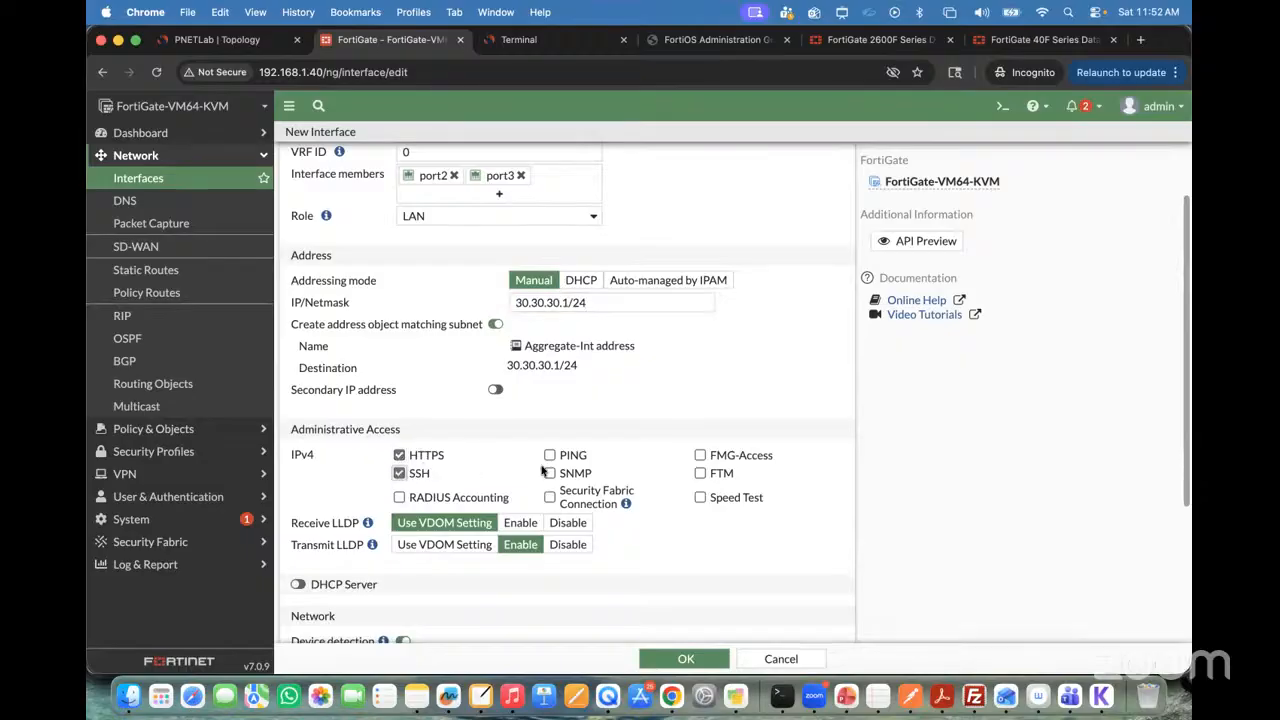
{"action": "left_click", "coordinate": [550, 455]}
{"action": "scroll", "coordinate": [560, 455], "scroll_direction": "down", "scroll_amount": 5}
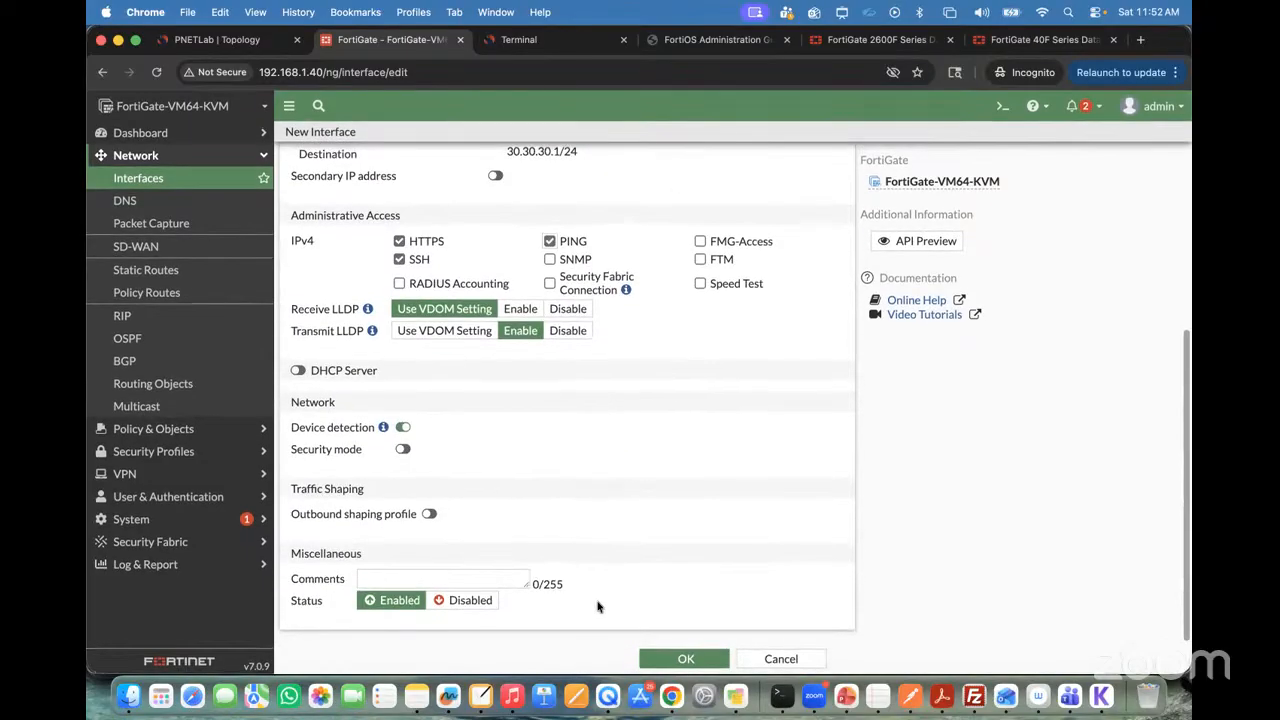
{"action": "left_click", "coordinate": [686, 659]}
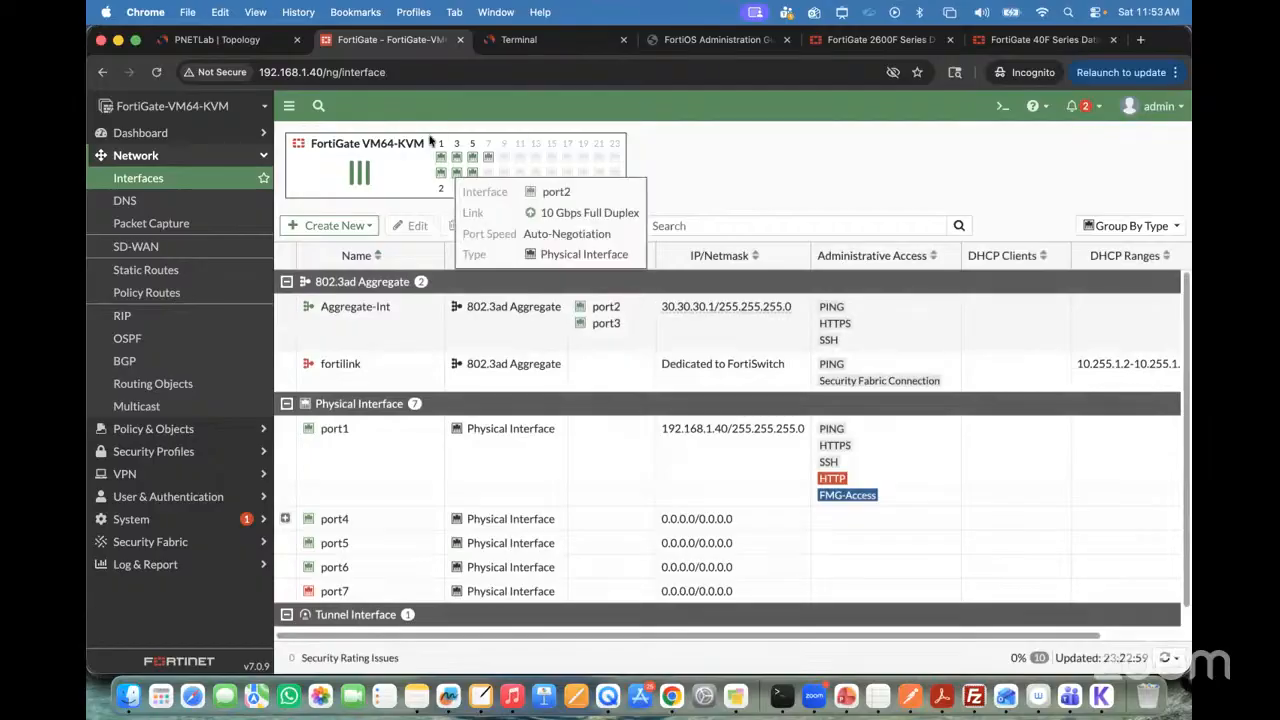
Step: Return to the SW2 terminal and rerun show etherchannel summary
{"action": "left_click", "coordinate": [523, 41]}
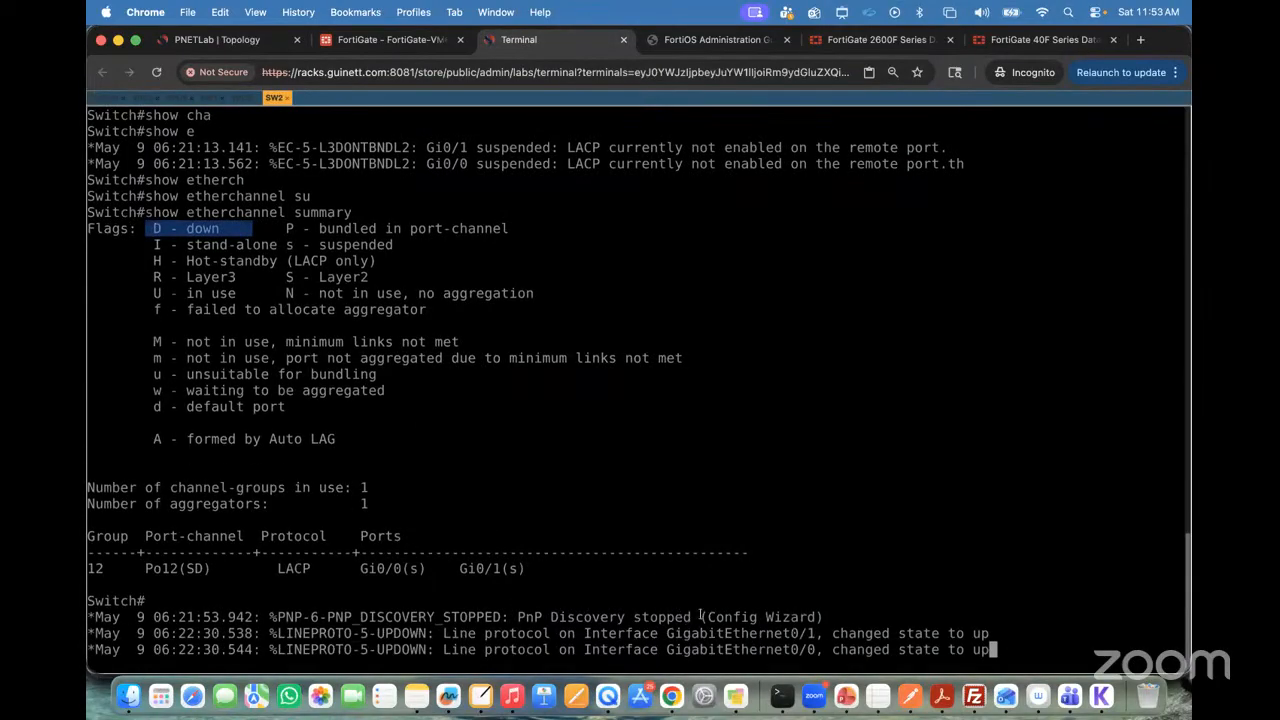
{"action": "key", "text": "Return"}
{"action": "key", "text": "Return"}
{"action": "key", "text": "Return"}
{"action": "key", "text": "Return"}
{"action": "key", "text": "Return"}
{"action": "key", "text": "Return"}
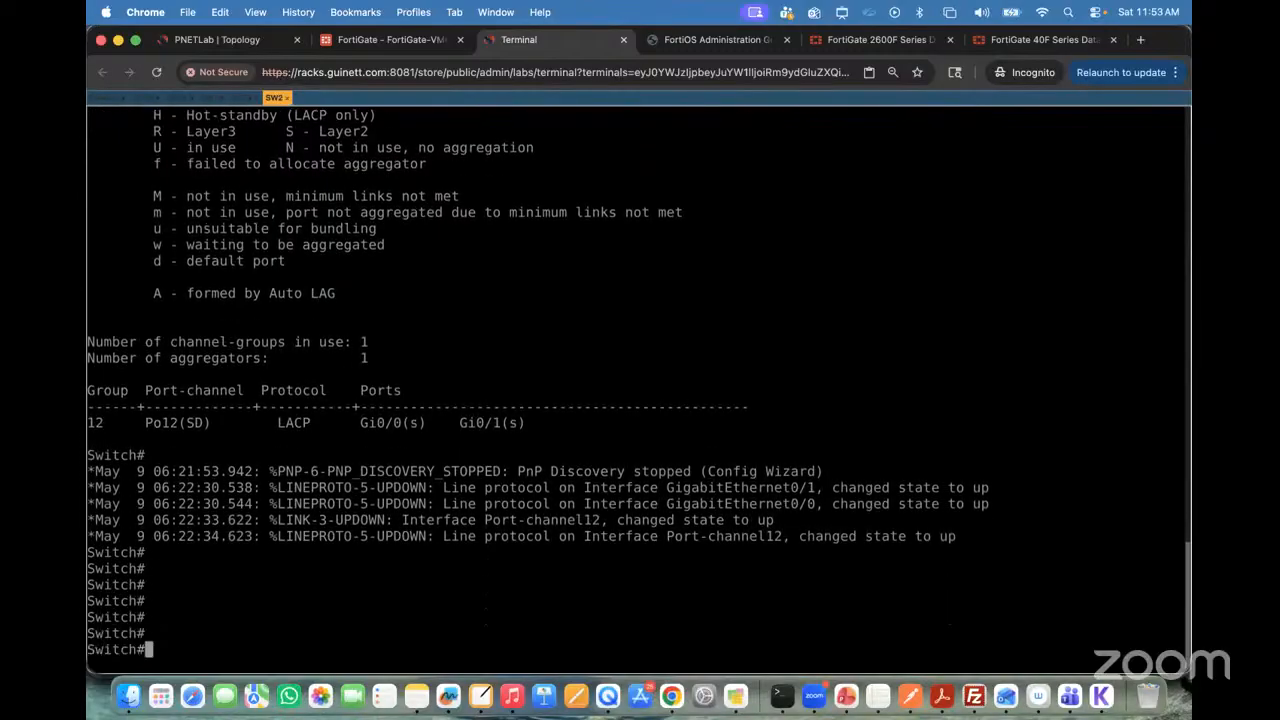
{"action": "type", "text": "conf t"}
{"action": "key", "text": "Up"}
{"action": "key", "text": "Return"}
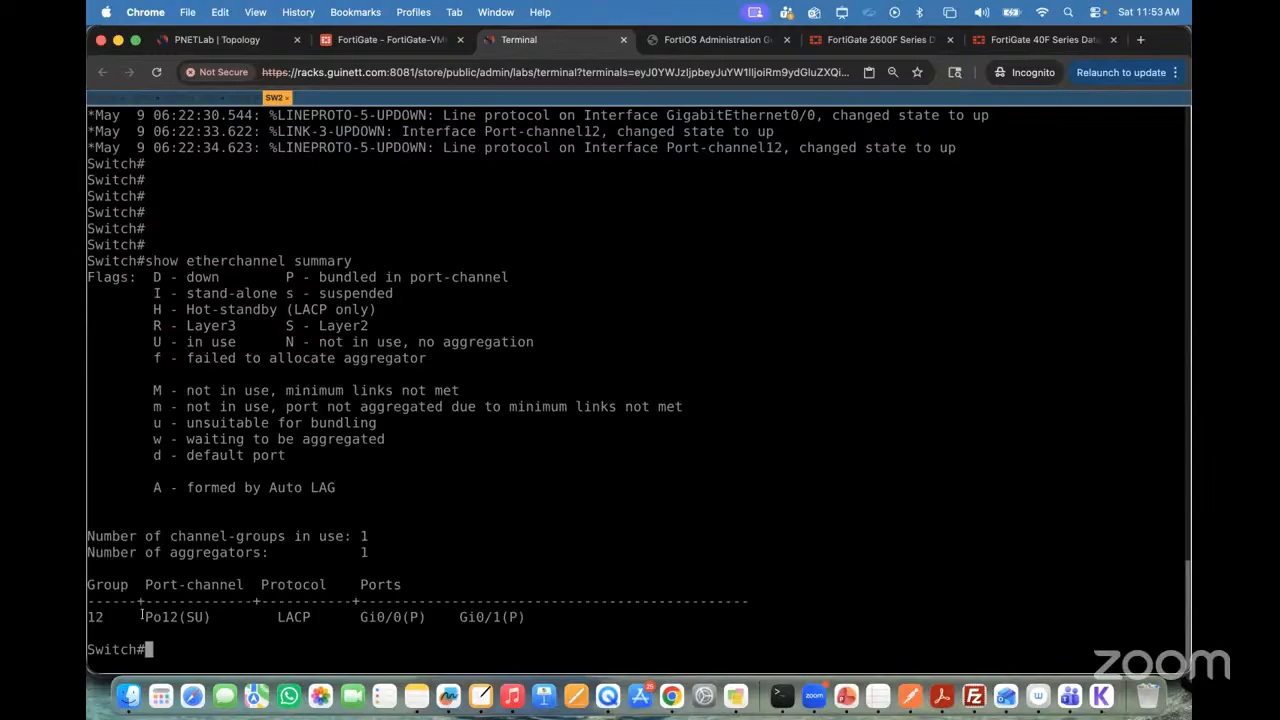
Step: Highlight Po12's status, the in-use flag and the member ports, and compare them with the previous etherchannel summary
{"action": "left_click_drag", "start_coordinate": [142, 616], "coordinate": [220, 614]}
{"action": "left_click", "coordinate": [206, 615]}
{"action": "left_click_drag", "start_coordinate": [150, 347], "coordinate": [236, 344]}
{"action": "left_click_drag", "start_coordinate": [358, 612], "coordinate": [488, 606]}
{"action": "scroll", "coordinate": [519, 440], "scroll_direction": "up", "scroll_amount": 5}
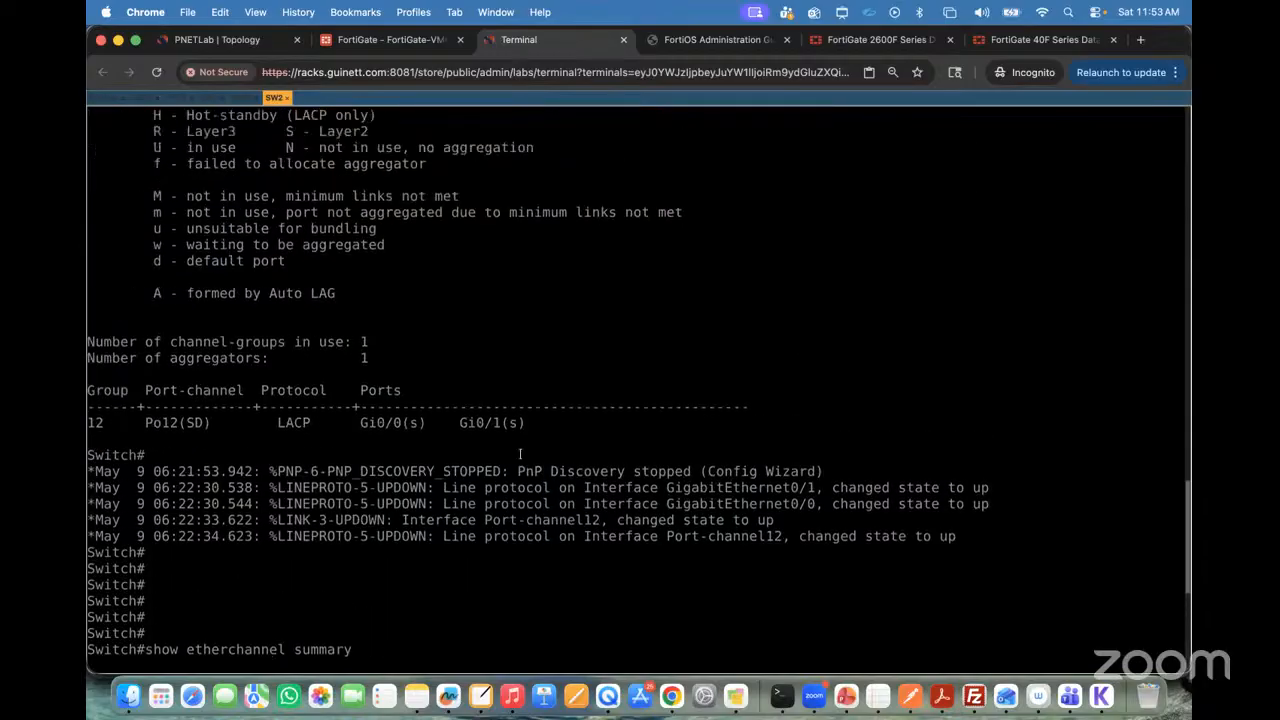
{"action": "left_click_drag", "start_coordinate": [460, 420], "coordinate": [542, 420]}
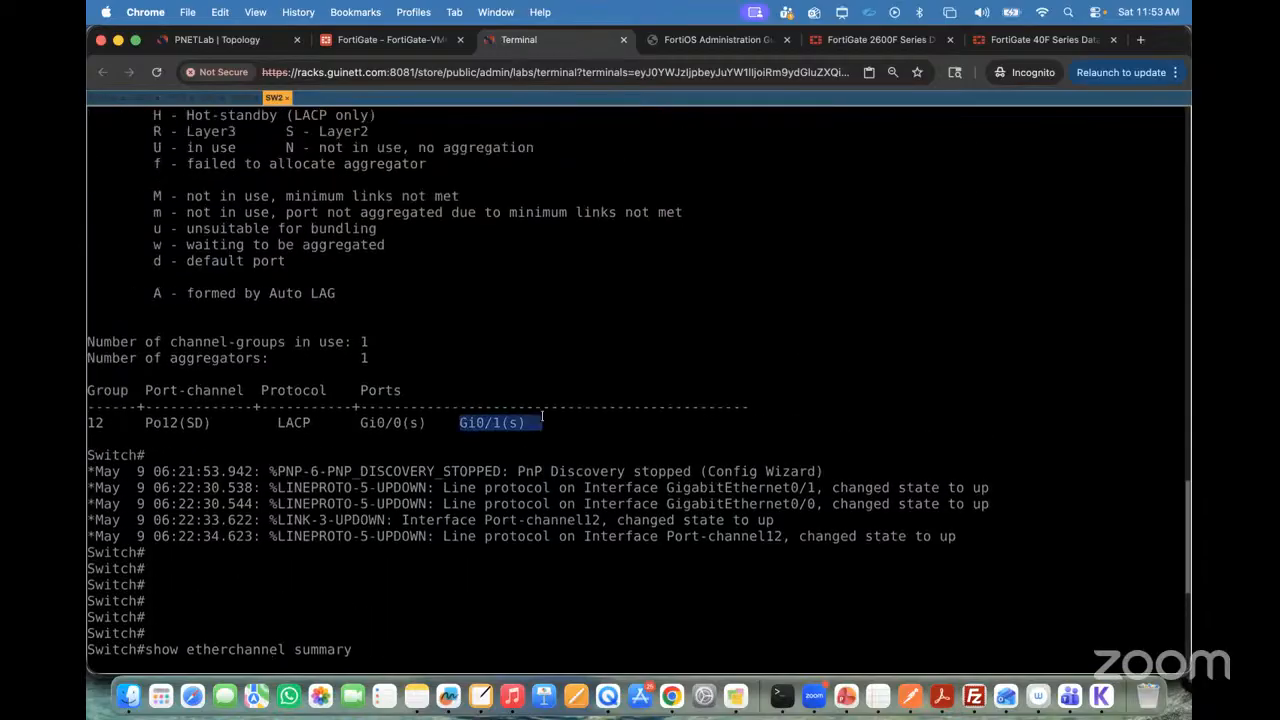
{"action": "double_click", "coordinate": [213, 422]}
{"action": "scroll", "coordinate": [266, 443], "scroll_direction": "down", "scroll_amount": 5}
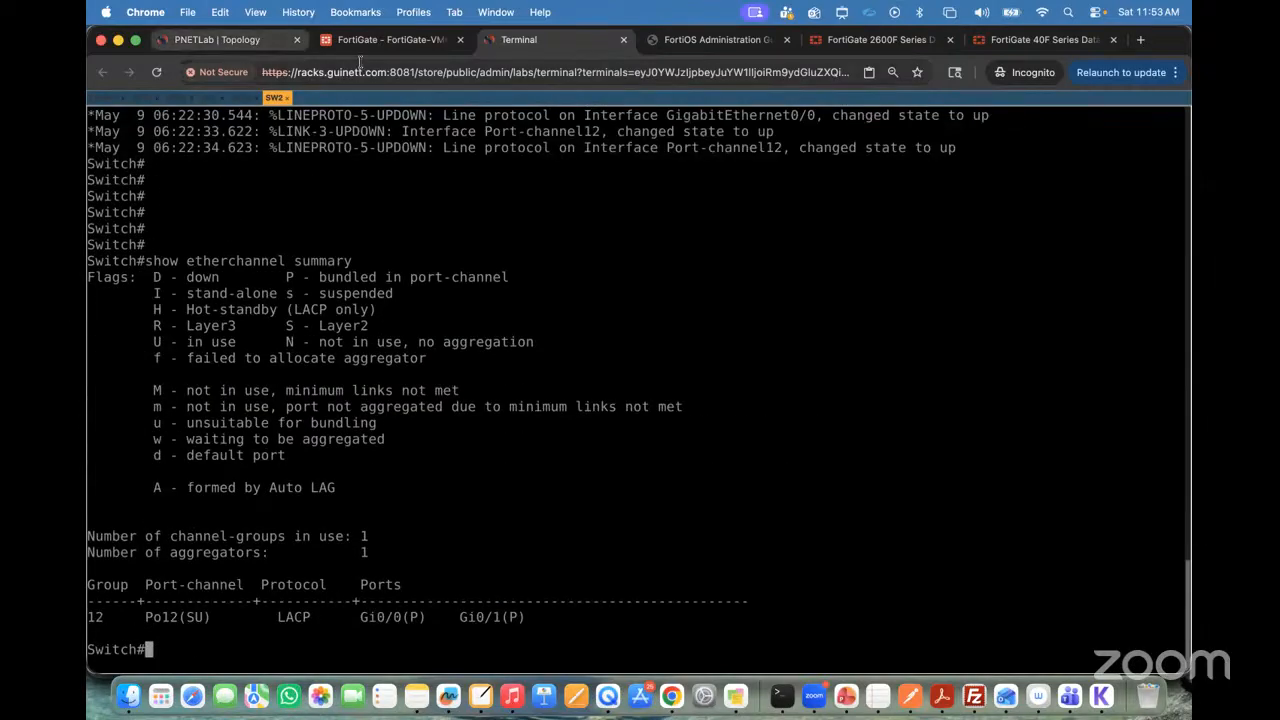
Step: Open VPC8's console from the topology and ping its gateway 30.30.30.1
{"action": "left_click", "coordinate": [258, 41]}
{"action": "mouse_move", "coordinate": [432, 236]}
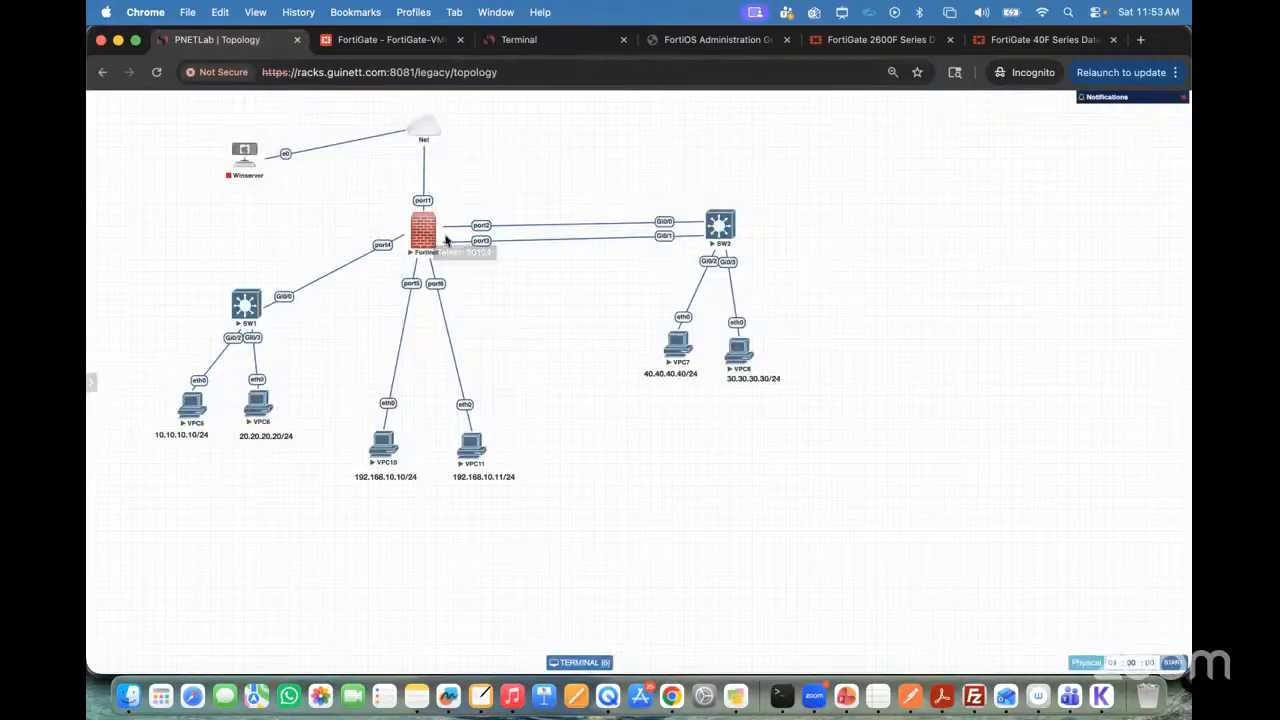
{"action": "left_click", "coordinate": [742, 358]}
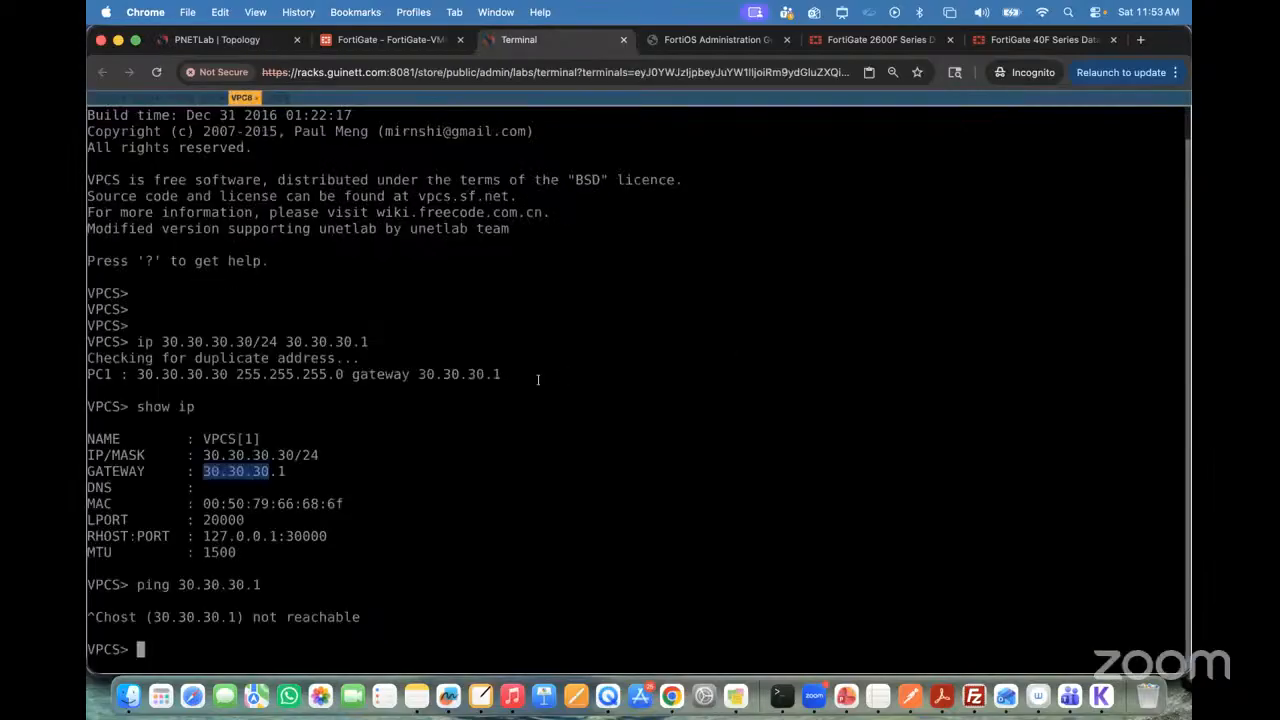
{"action": "key", "text": "Up"}
{"action": "key", "text": "Return"}
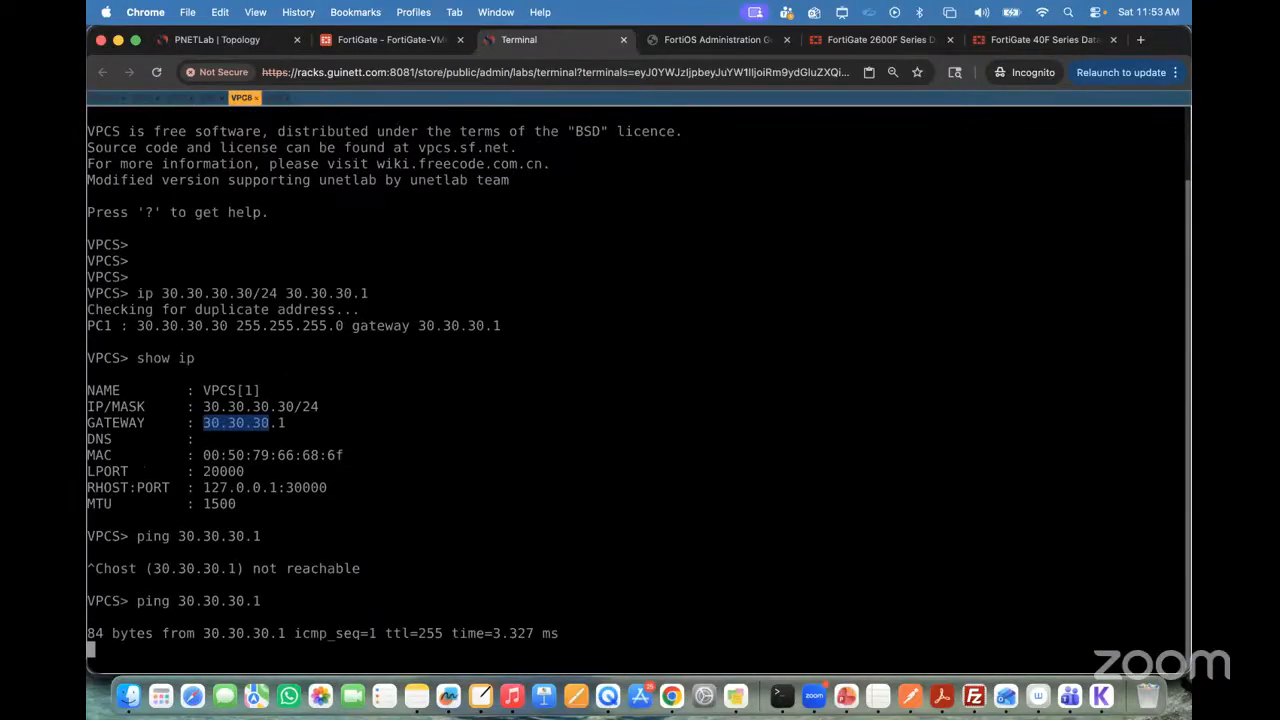
Step: Stop the gateway ping on VPC8, check the target address in the topology, and ping VPC5 at 10.10.10.10
{"action": "key", "text": "ctrl+c"}
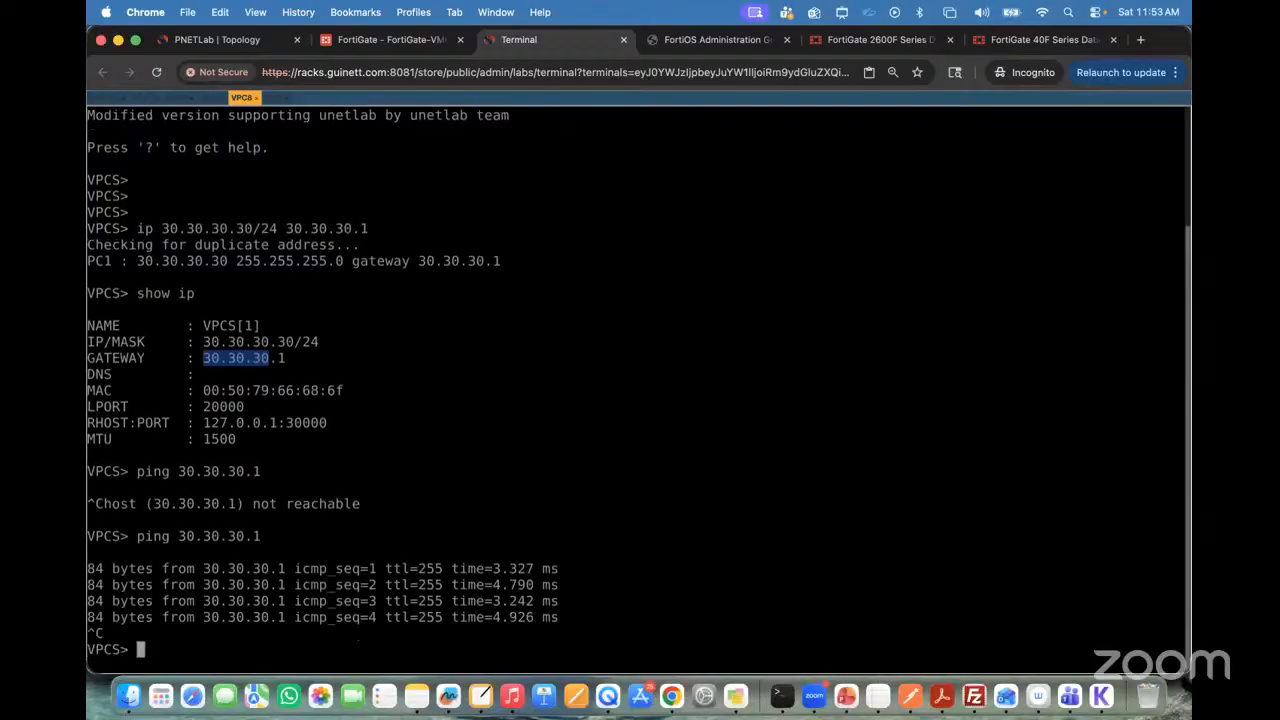
{"action": "left_click", "coordinate": [235, 42]}
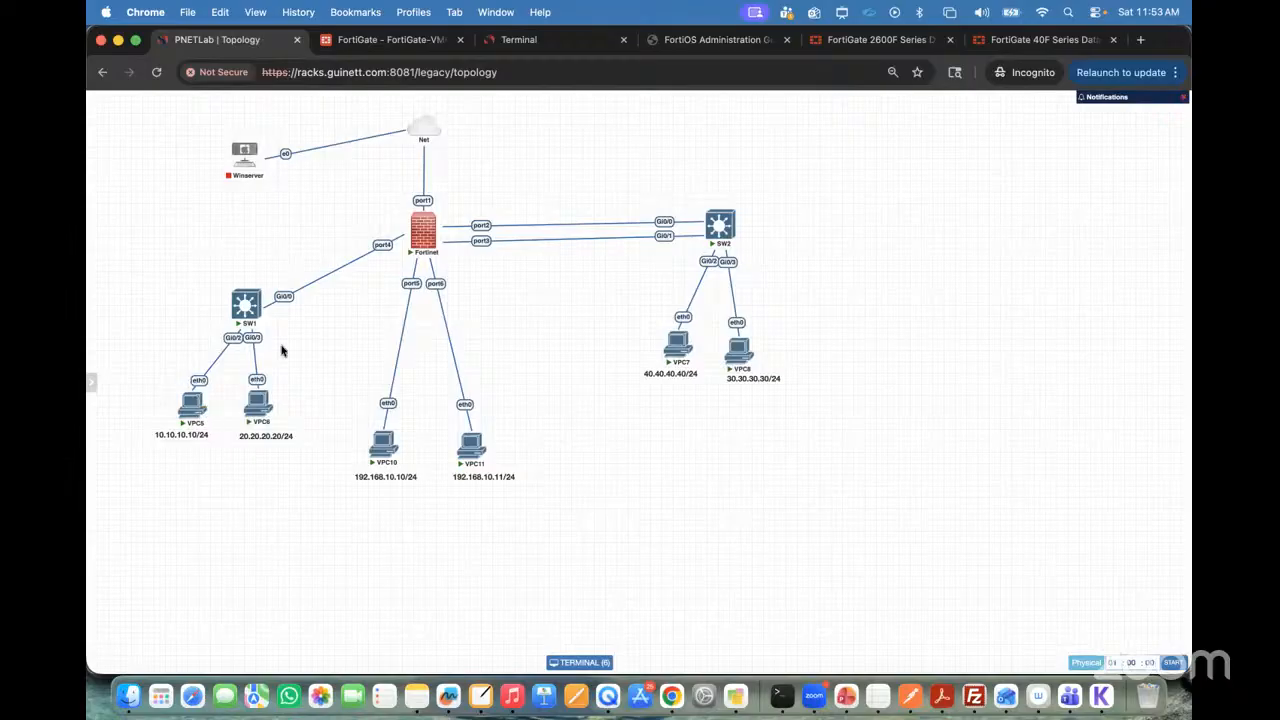
{"action": "mouse_move", "coordinate": [430, 122]}
{"action": "left_click", "coordinate": [533, 42]}
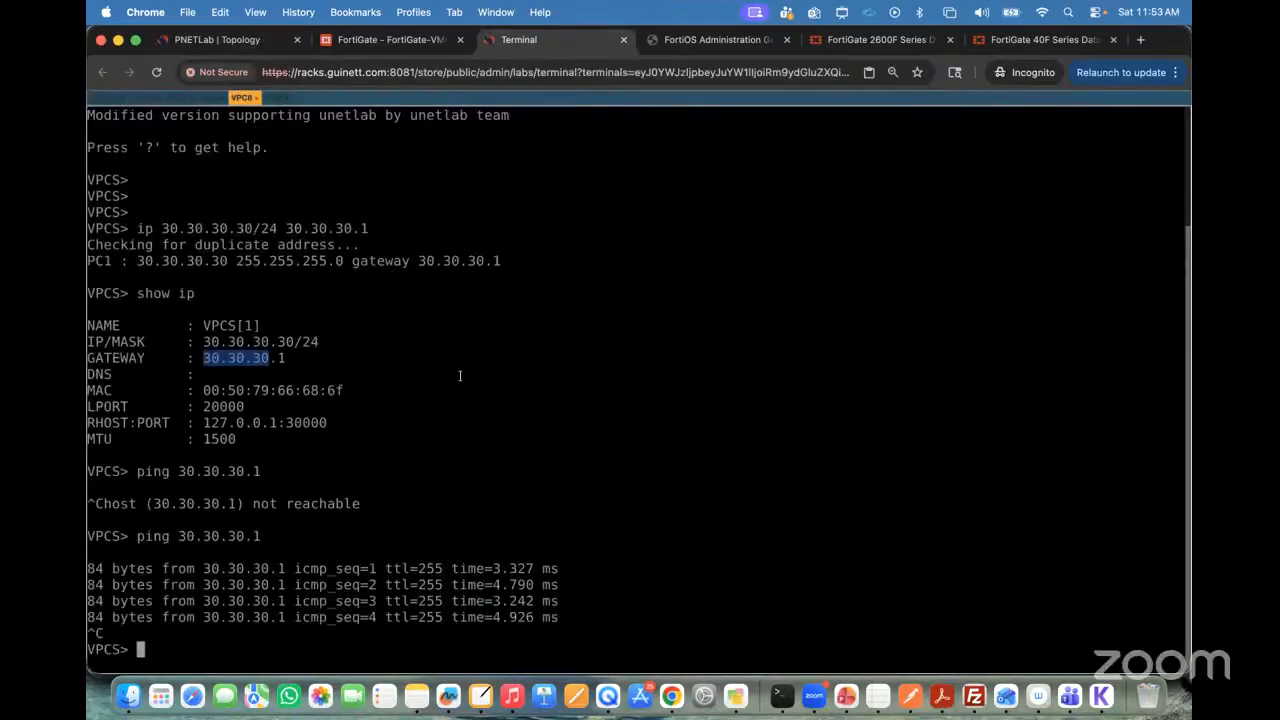
{"action": "type", "text": "ping 10.10.10.10"}
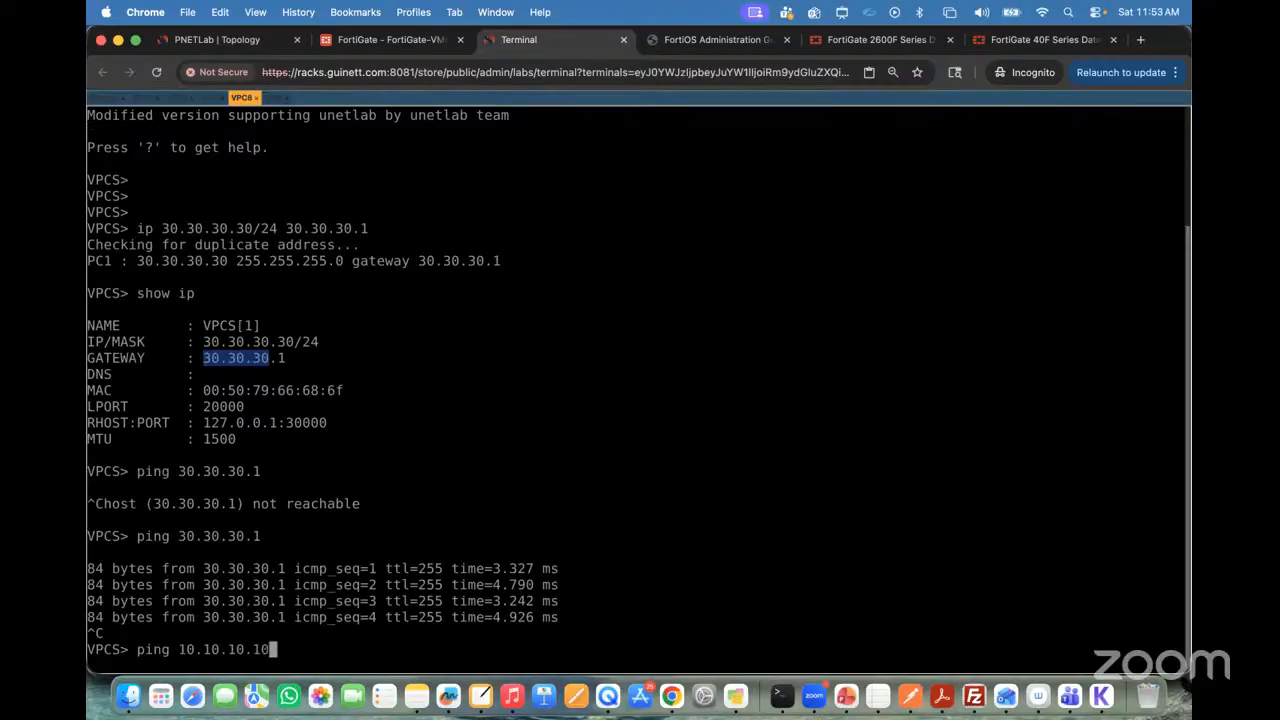
{"action": "left_click", "coordinate": [220, 40]}
{"action": "left_click", "coordinate": [519, 40]}
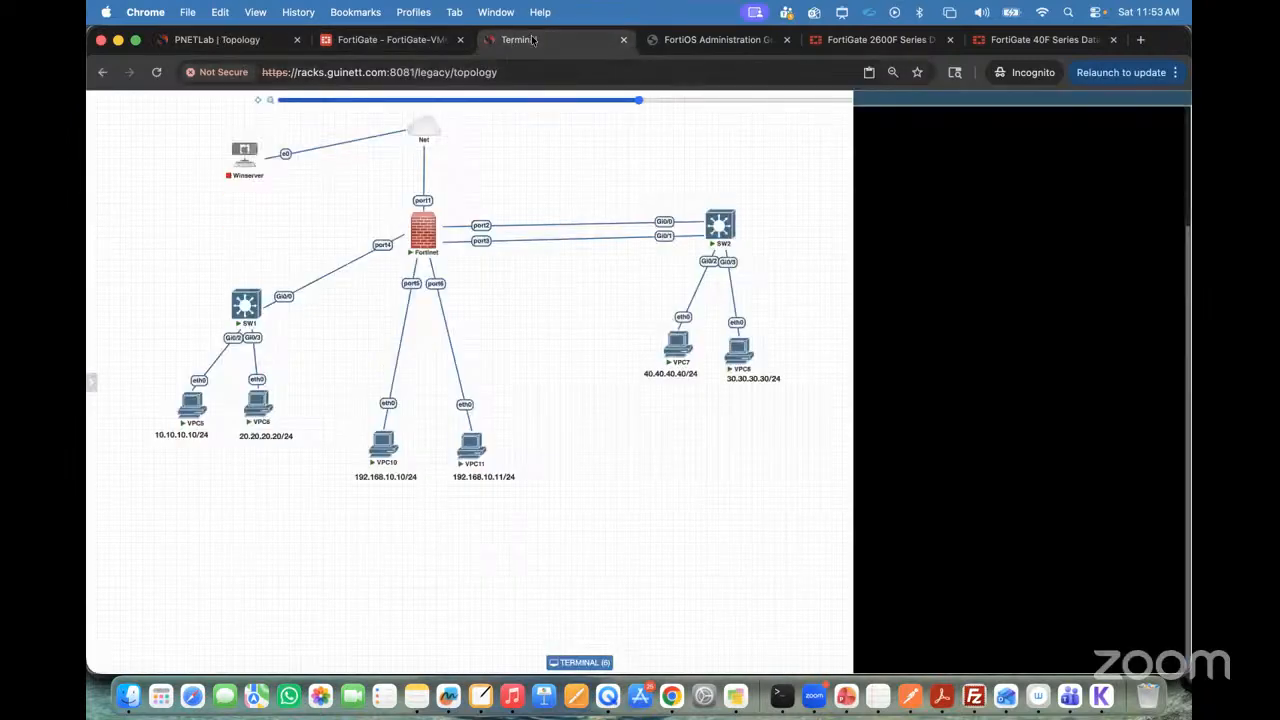
{"action": "key", "text": "Return"}
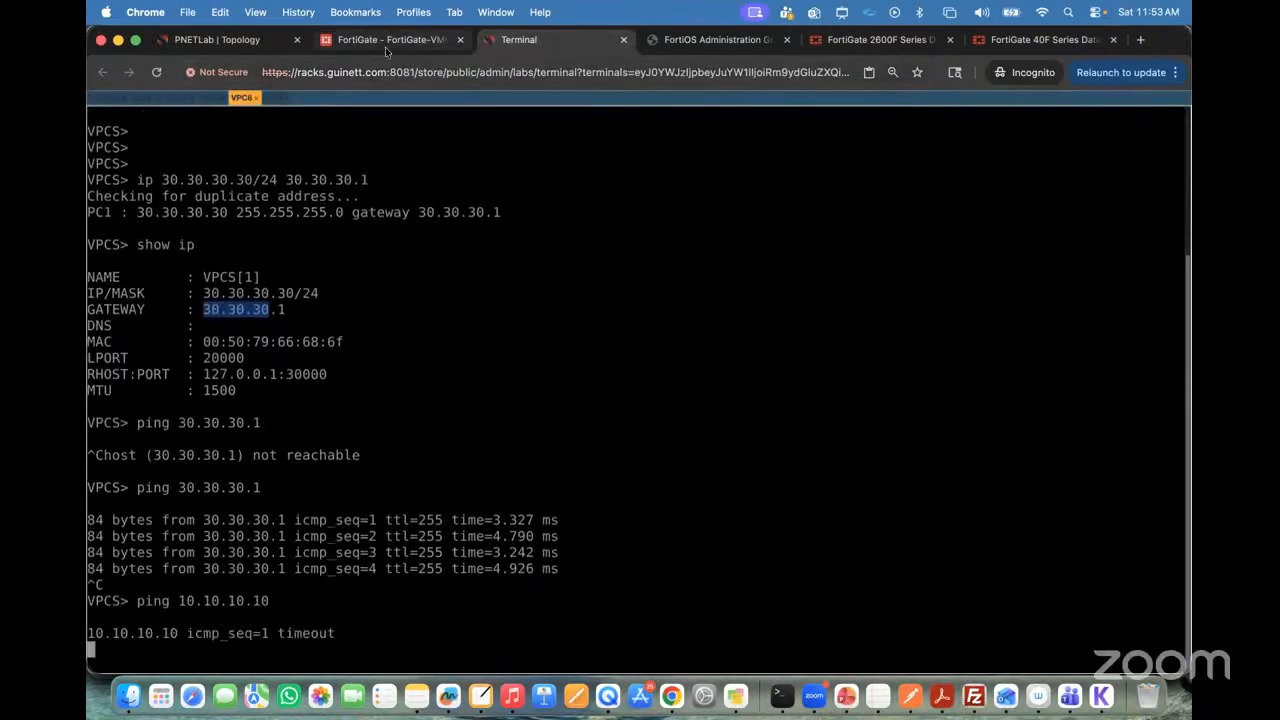
Step: Check VPC6's address in the topology, stop the running ping, and ping 20.20.20.20 from VPC8
{"action": "left_click", "coordinate": [228, 42]}
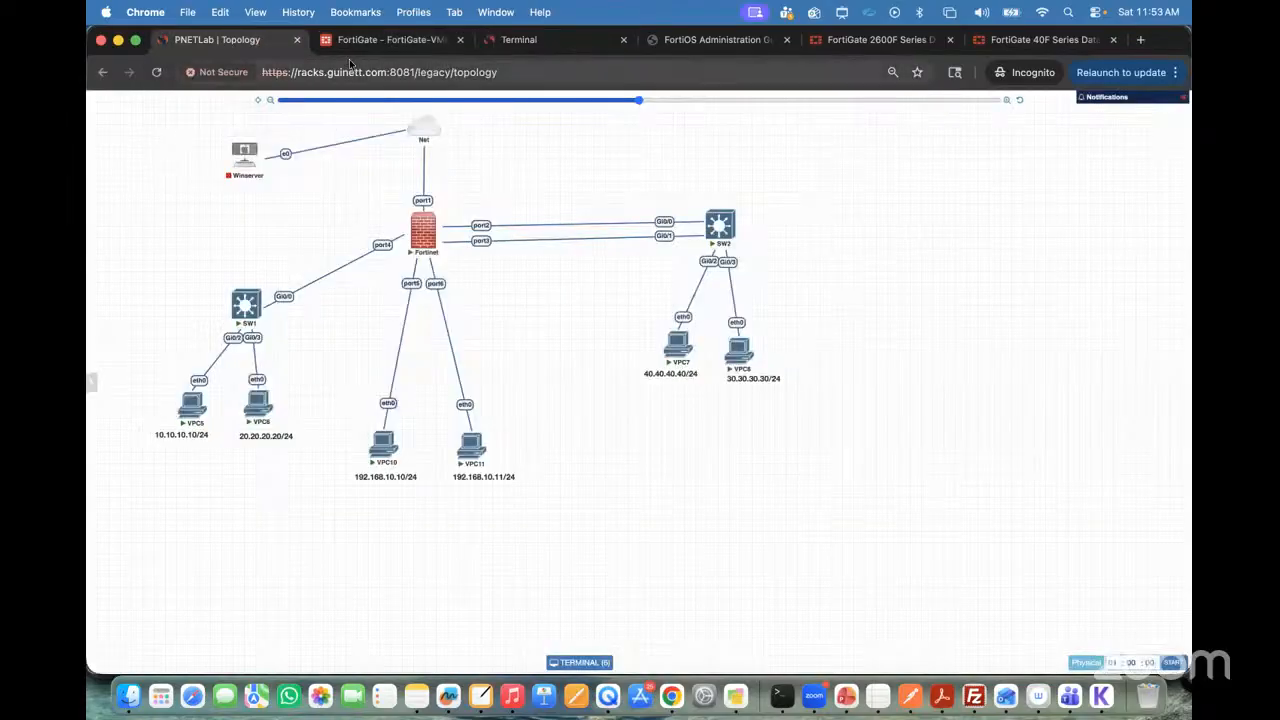
{"action": "mouse_move", "coordinate": [733, 352]}
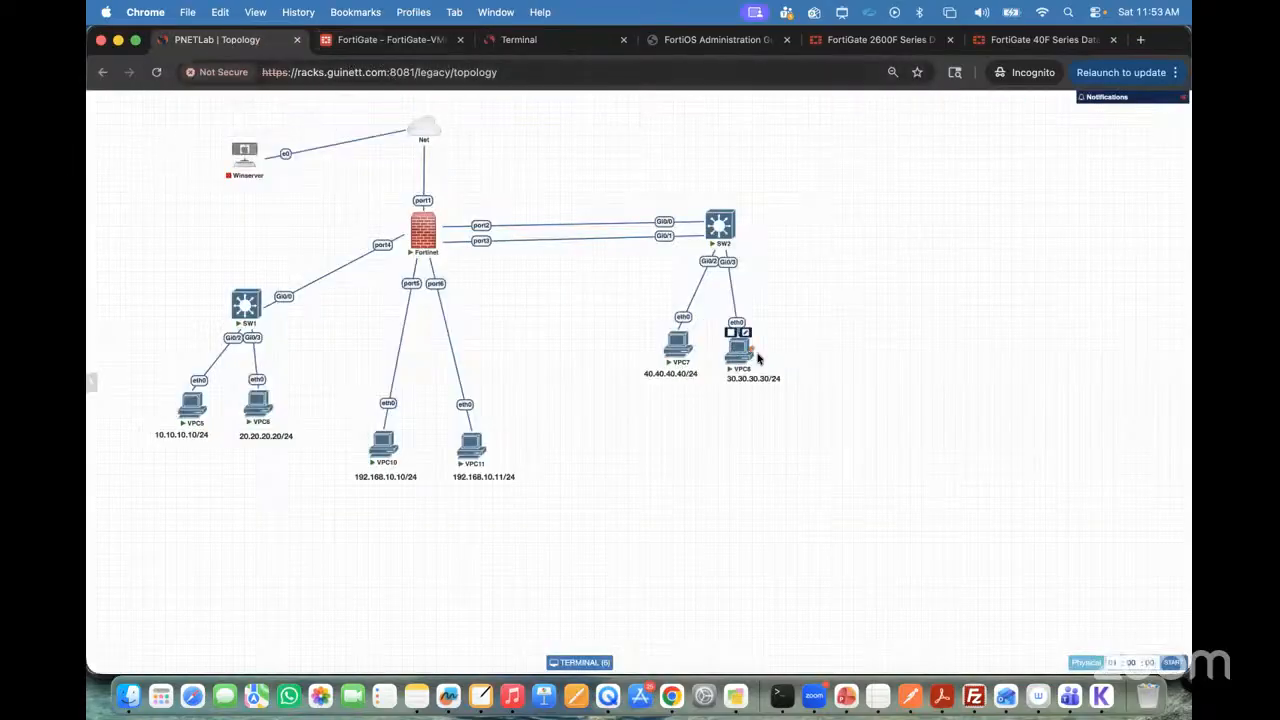
{"action": "mouse_move", "coordinate": [260, 408]}
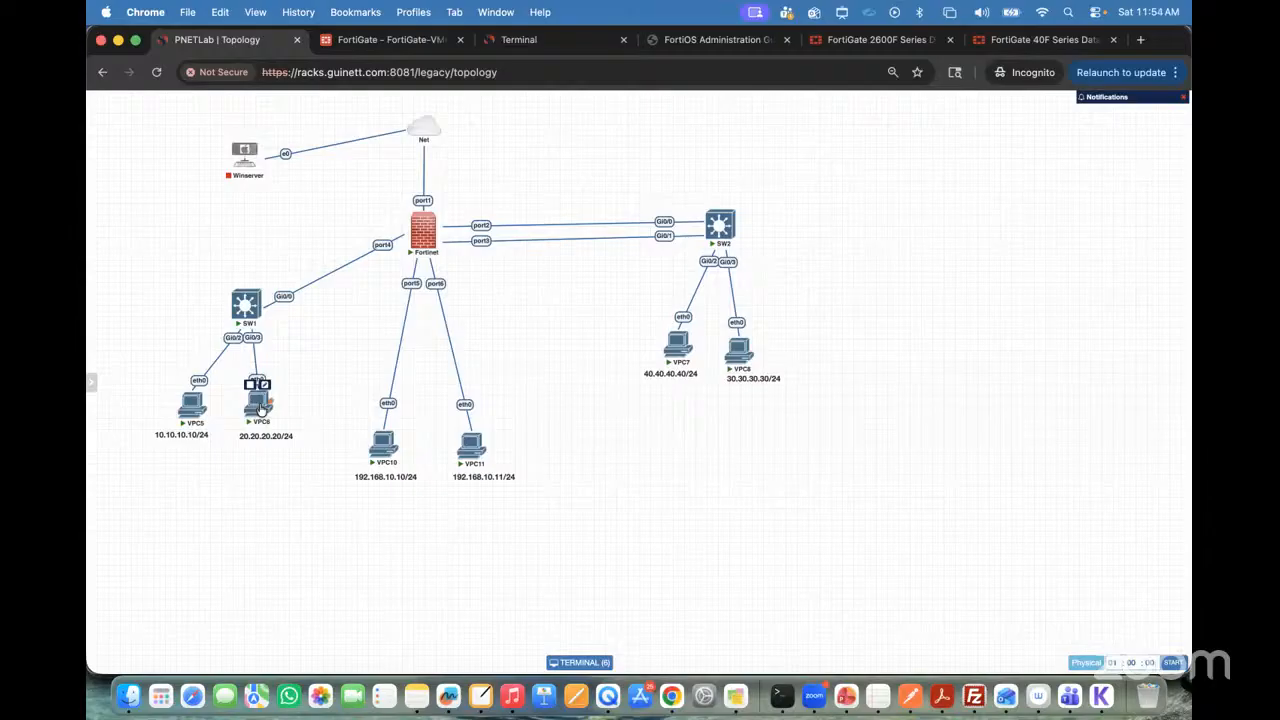
{"action": "left_click", "coordinate": [510, 40]}
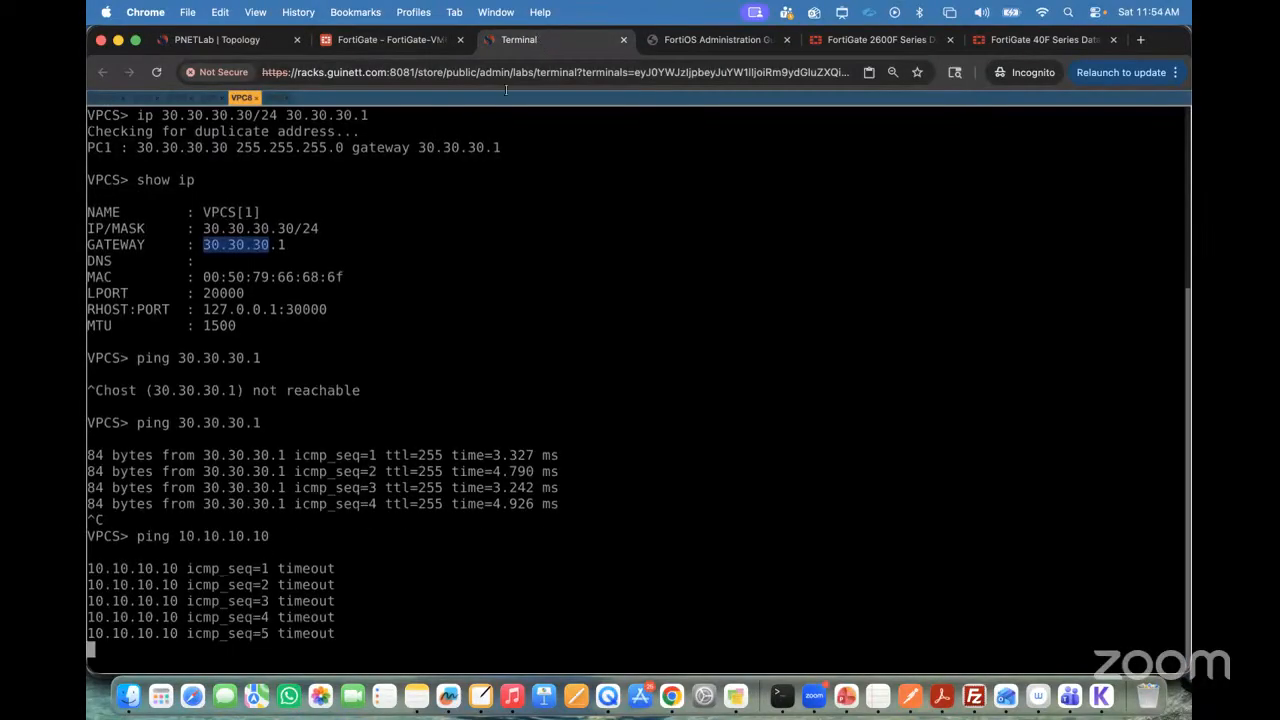
{"action": "key", "text": "ctrl+c"}
{"action": "key", "text": "Up"}
{"action": "key", "text": "BackSpace"}
{"action": "key", "text": "BackSpace"}
{"action": "key", "text": "BackSpace"}
{"action": "key", "text": "BackSpace"}
{"action": "key", "text": "BackSpace"}
{"action": "key", "text": "BackSpace"}
{"action": "key", "text": "BackSpace"}
{"action": "key", "text": "BackSpace"}
{"action": "key", "text": "BackSpace"}
{"action": "key", "text": "BackSpace"}
{"action": "key", "text": "BackSpace"}
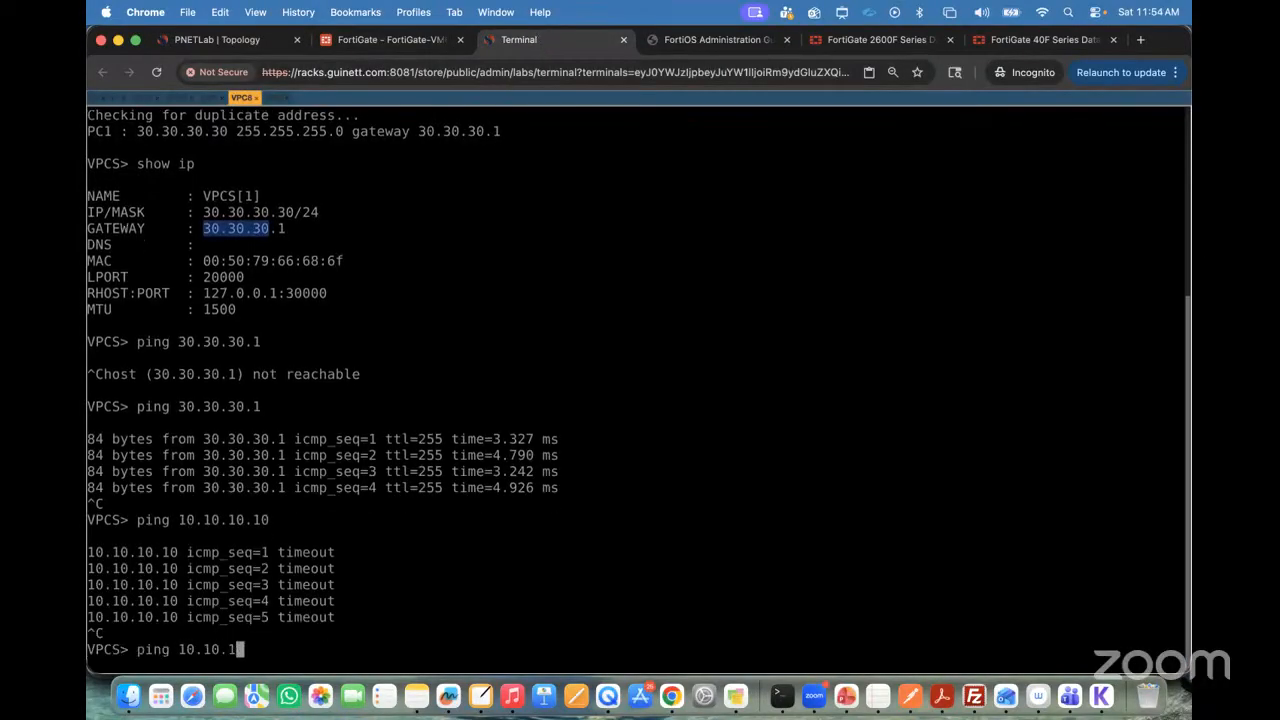
{"action": "type", "text": "20.20.20.20"}
{"action": "key", "text": "Return"}
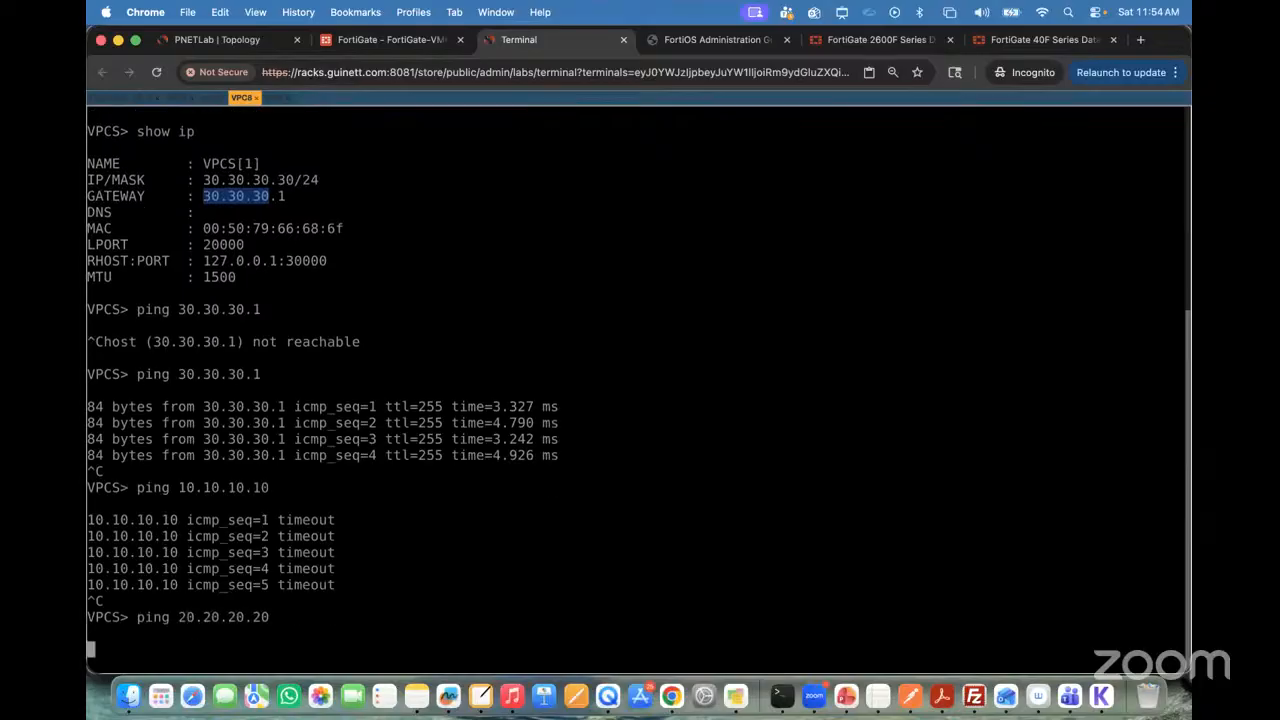
Step: Start a new firewall policy on the FortiGate and name it Aggregate to VLAN10 Policy
{"action": "left_click", "coordinate": [392, 42]}
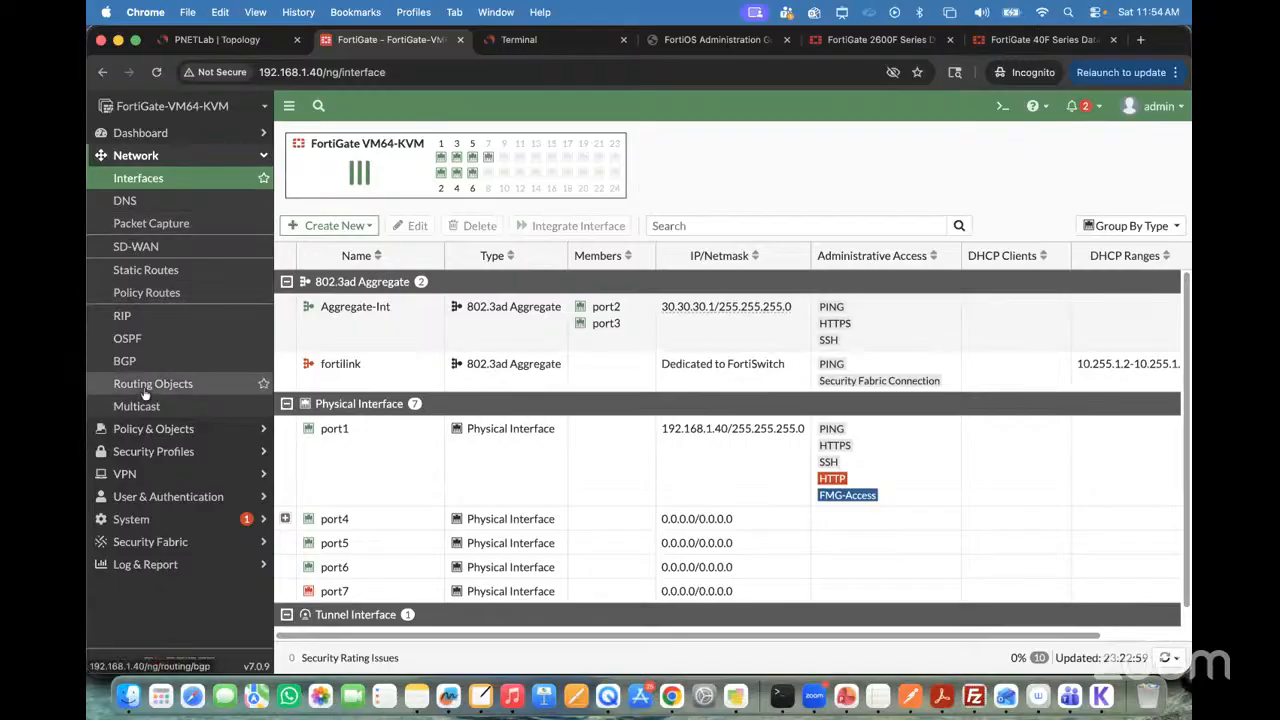
{"action": "left_click", "coordinate": [150, 451]}
{"action": "left_click", "coordinate": [158, 178]}
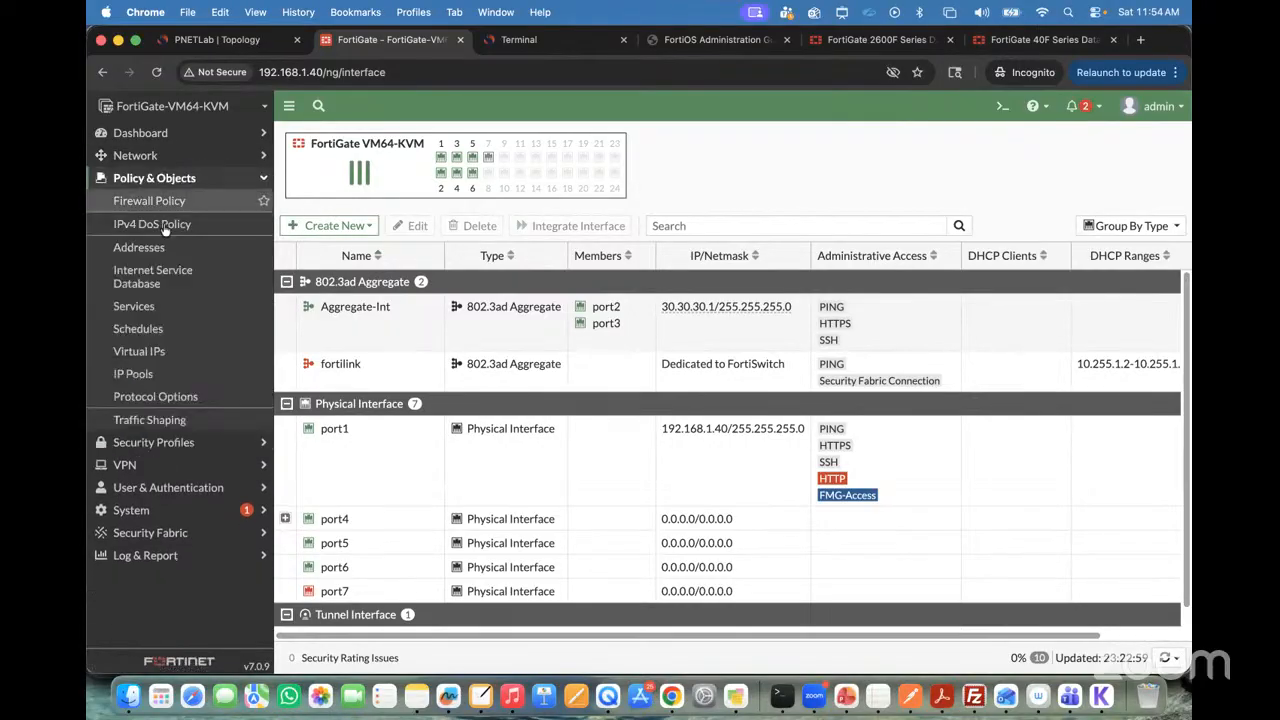
{"action": "left_click", "coordinate": [155, 201]}
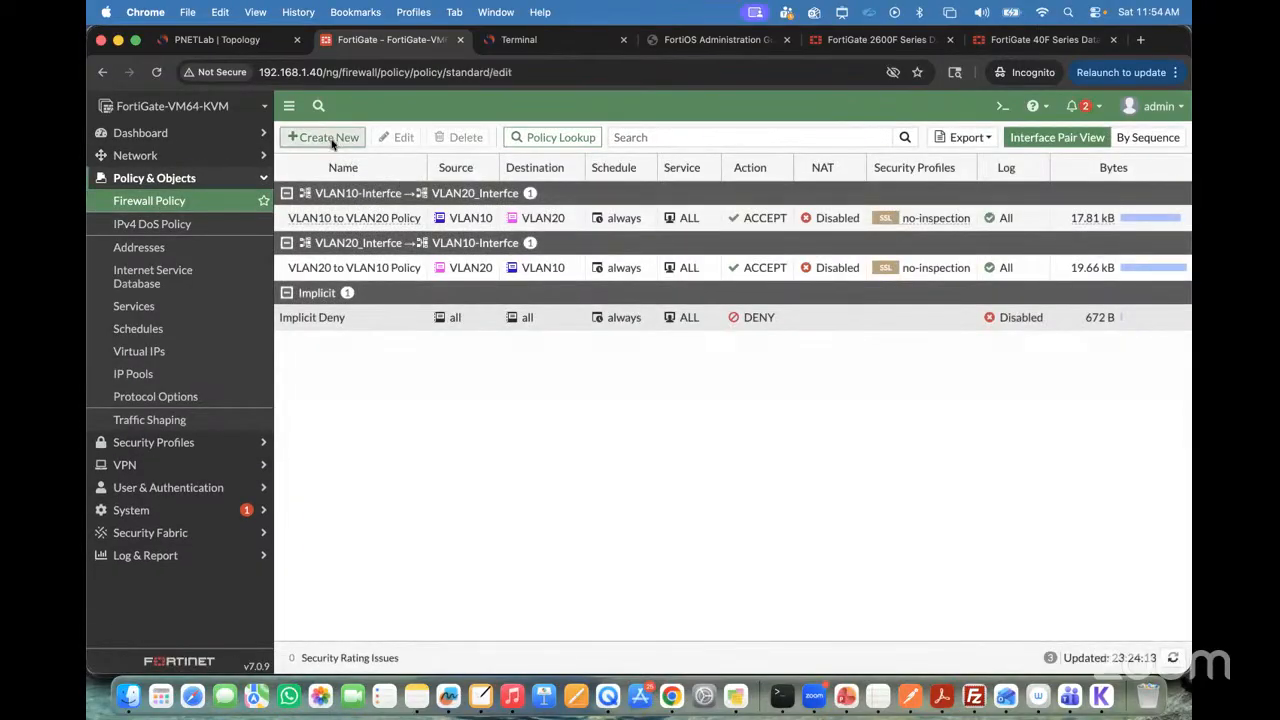
{"action": "left_click", "coordinate": [333, 142]}
{"action": "left_click", "coordinate": [446, 181]}
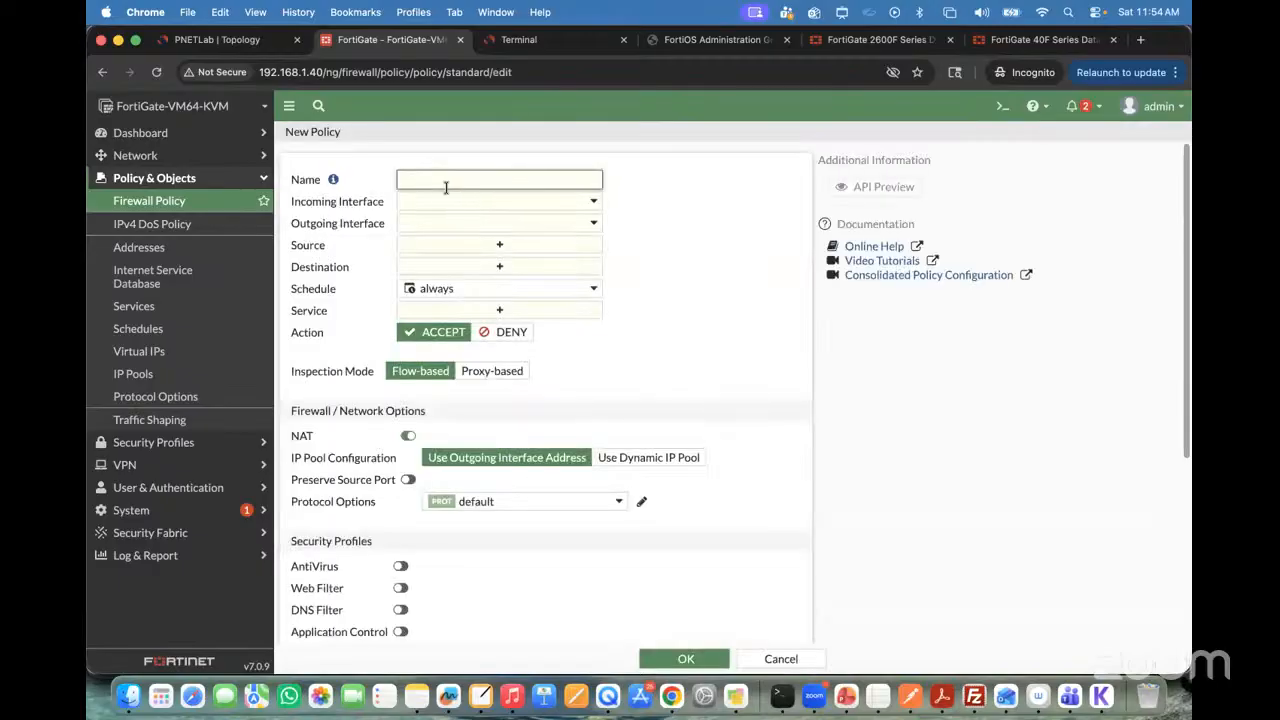
{"action": "type", "text": "Aggregate to VLAN10 Policy"}
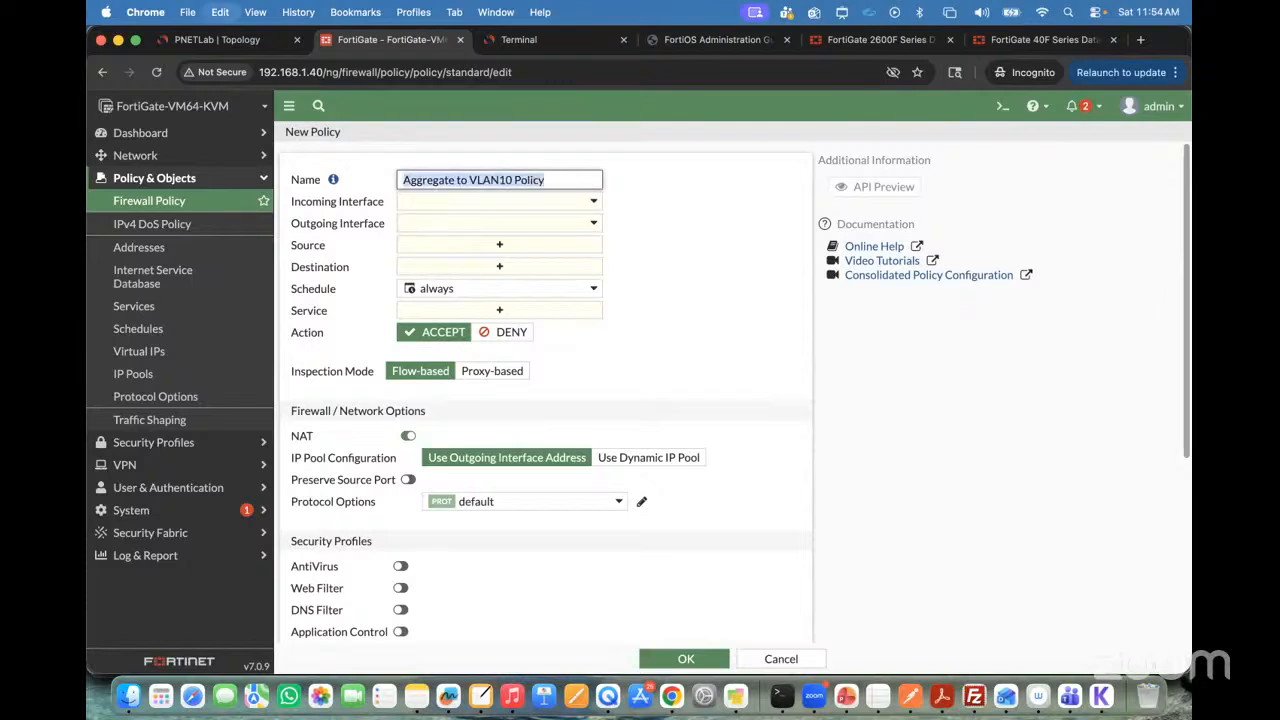
Step: Set the policy's incoming interface to Aggregate-Int and its outgoing interface to VLAN10-Interfce
{"action": "left_click", "coordinate": [445, 201]}
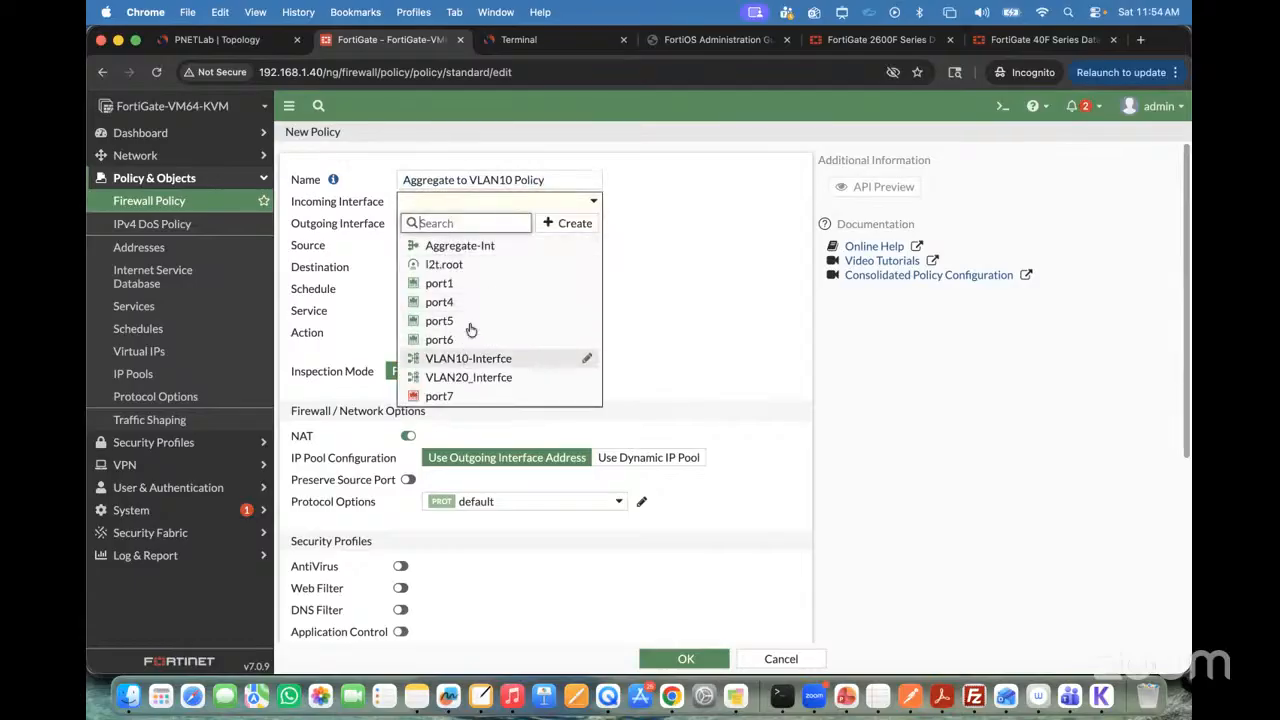
{"action": "left_click", "coordinate": [463, 245]}
{"action": "left_click", "coordinate": [457, 224]}
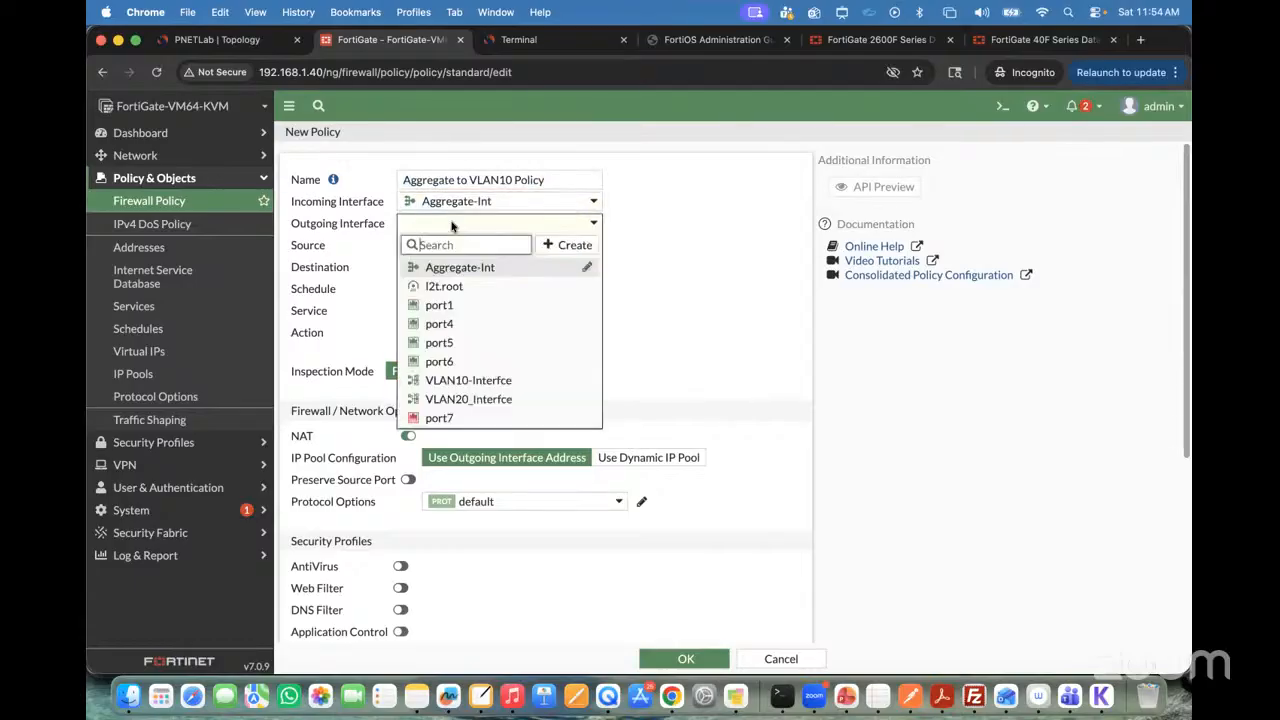
{"action": "left_click", "coordinate": [470, 377]}
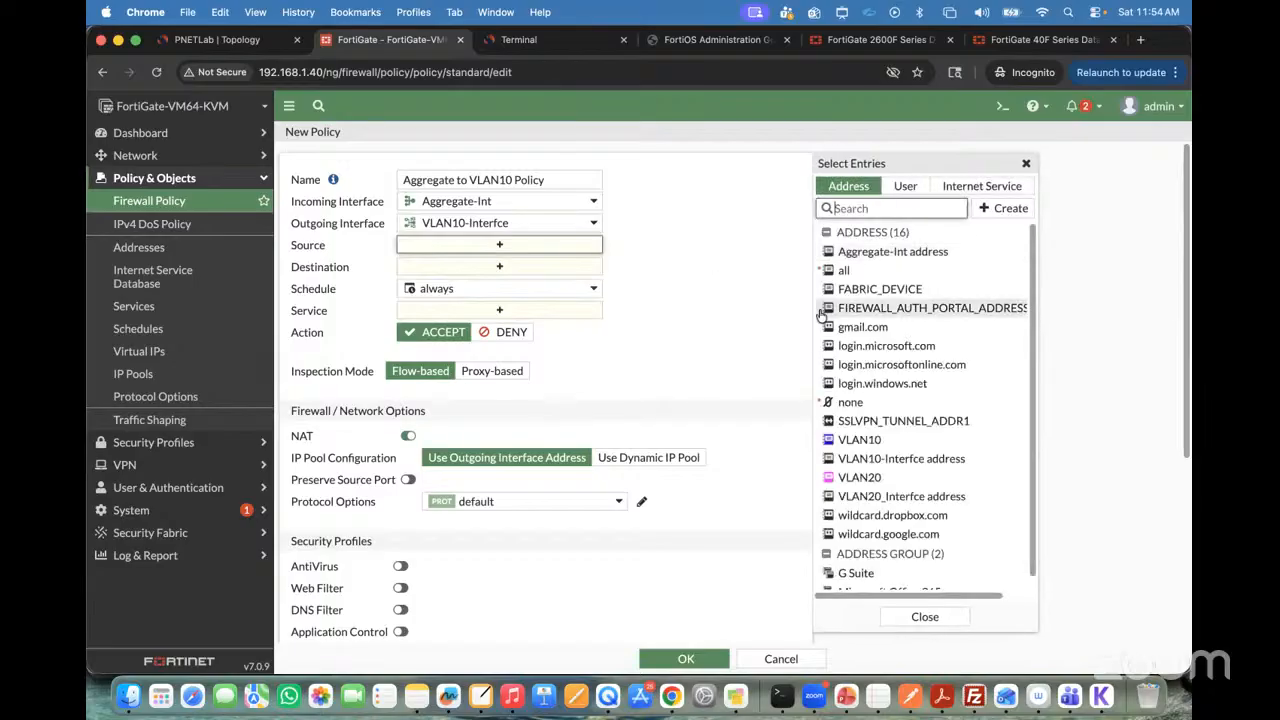
Step: Set the policy's source to all and its destination to the VLAN10 address
{"action": "left_click", "coordinate": [830, 268]}
{"action": "left_click", "coordinate": [542, 295]}
{"action": "left_click", "coordinate": [531, 284]}
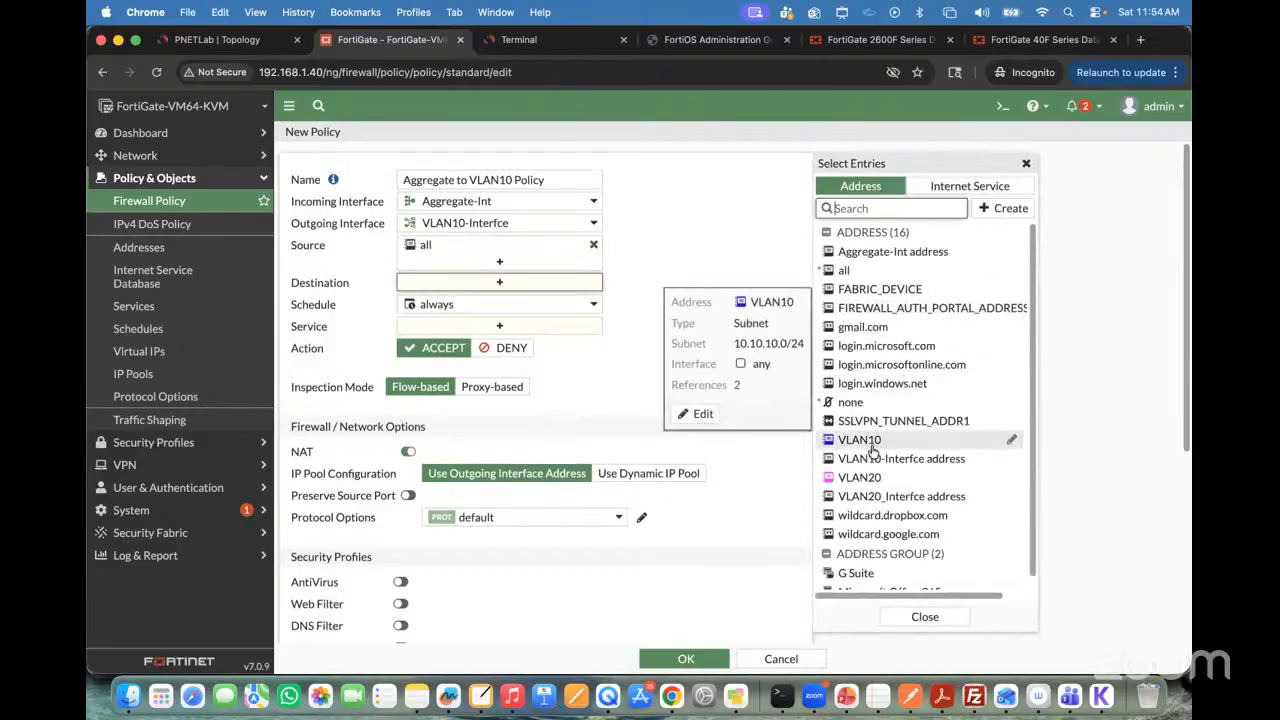
{"action": "left_click", "coordinate": [872, 448]}
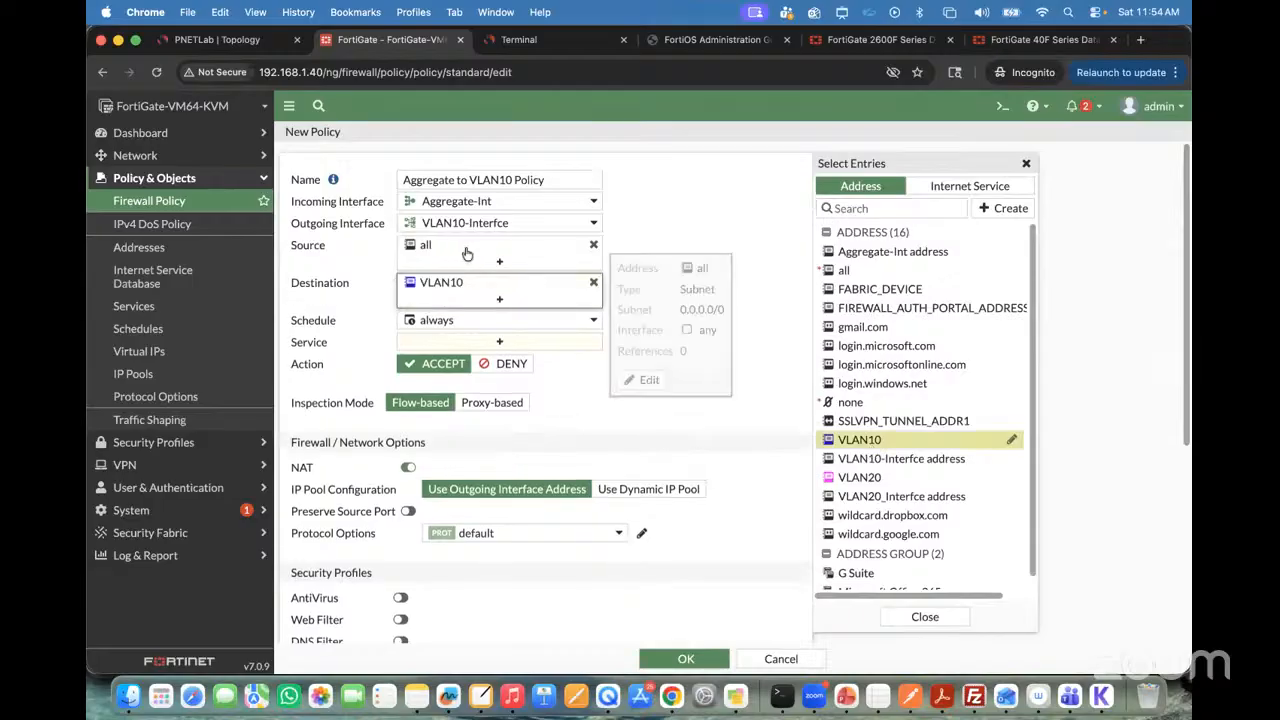
Step: Start a new source address object from the policy, name it Aggregate-Subnet and give it a light orange color
{"action": "left_click", "coordinate": [508, 246]}
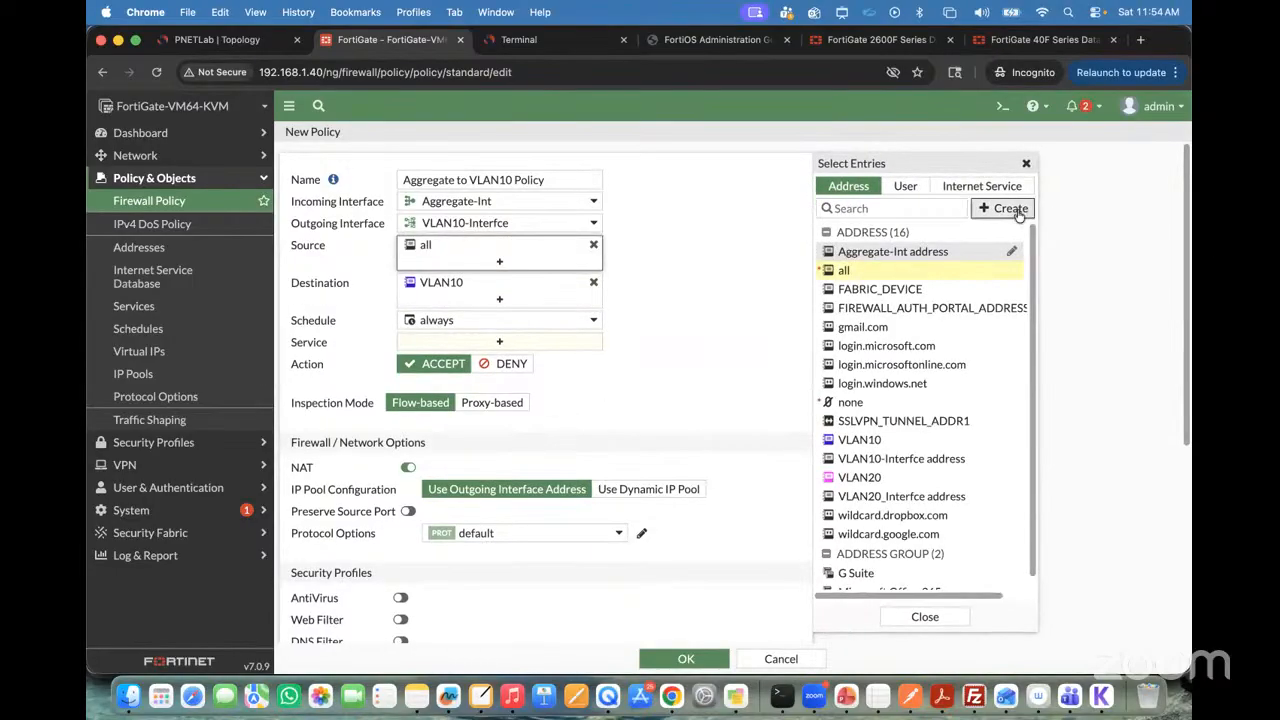
{"action": "left_click", "coordinate": [1004, 208]}
{"action": "left_click", "coordinate": [852, 257]}
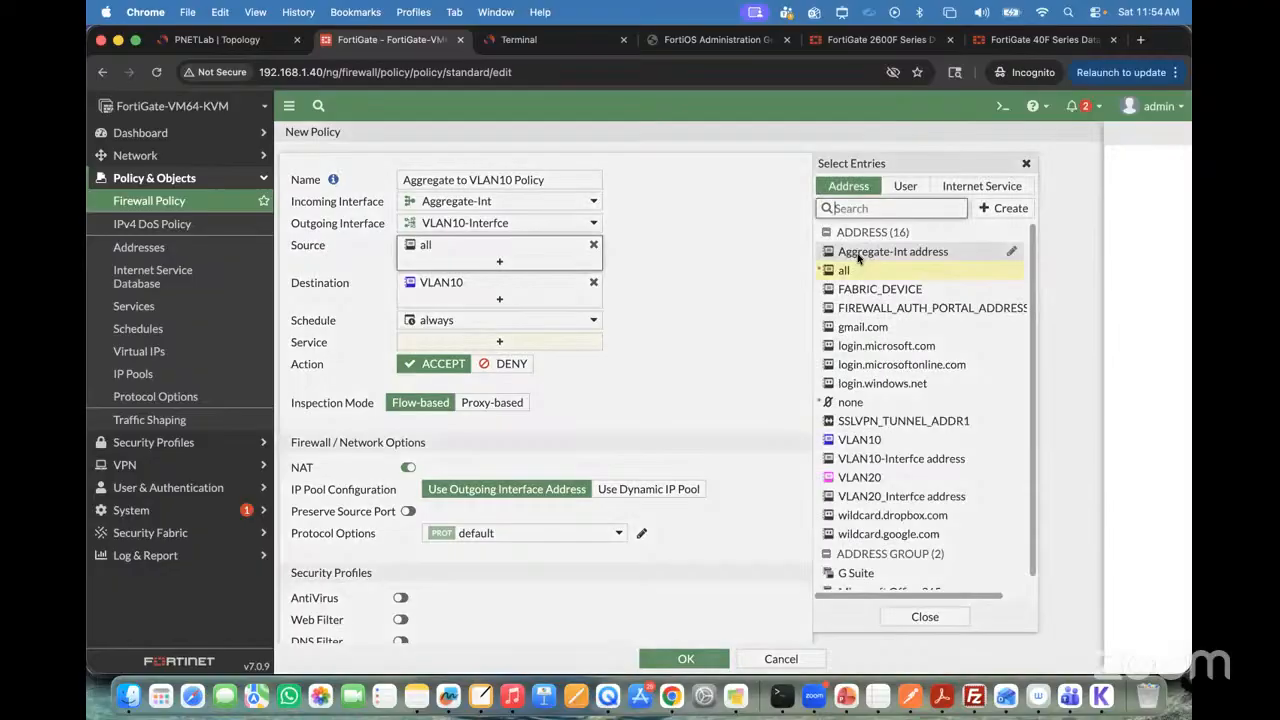
{"action": "left_click", "coordinate": [614, 177]}
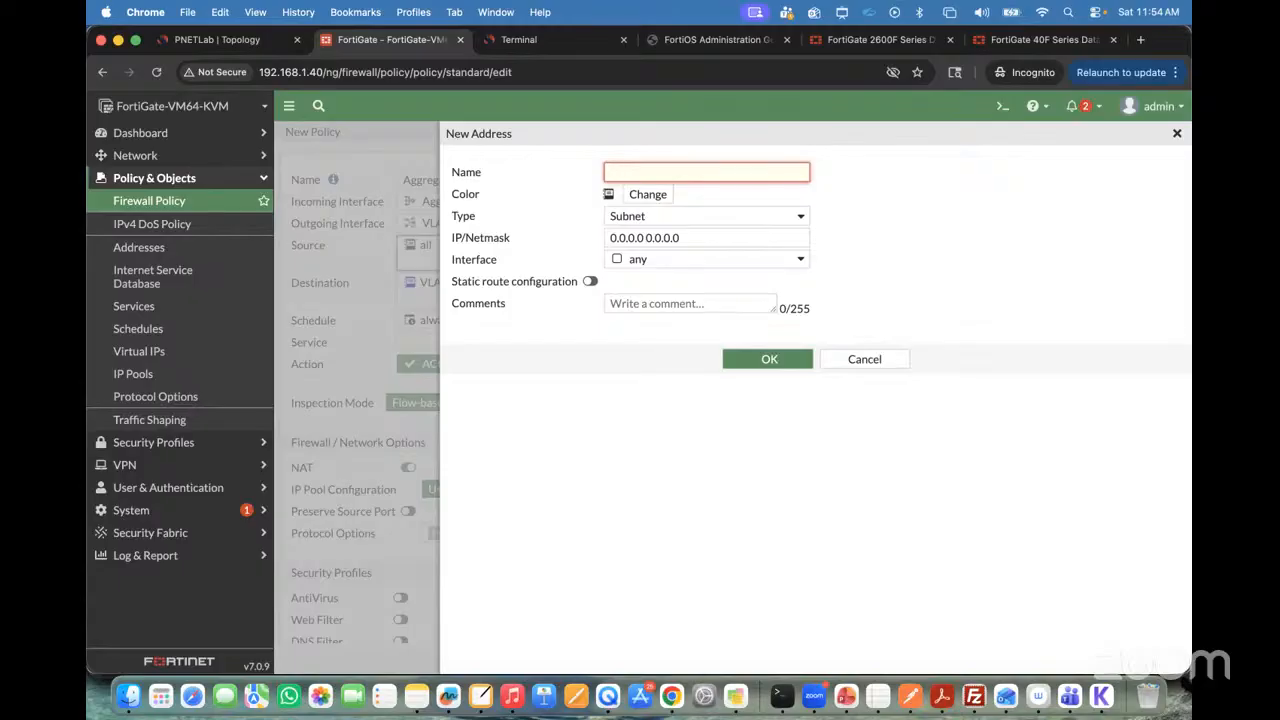
{"action": "type", "text": "Aggregate-Subnet"}
{"action": "left_click", "coordinate": [645, 197]}
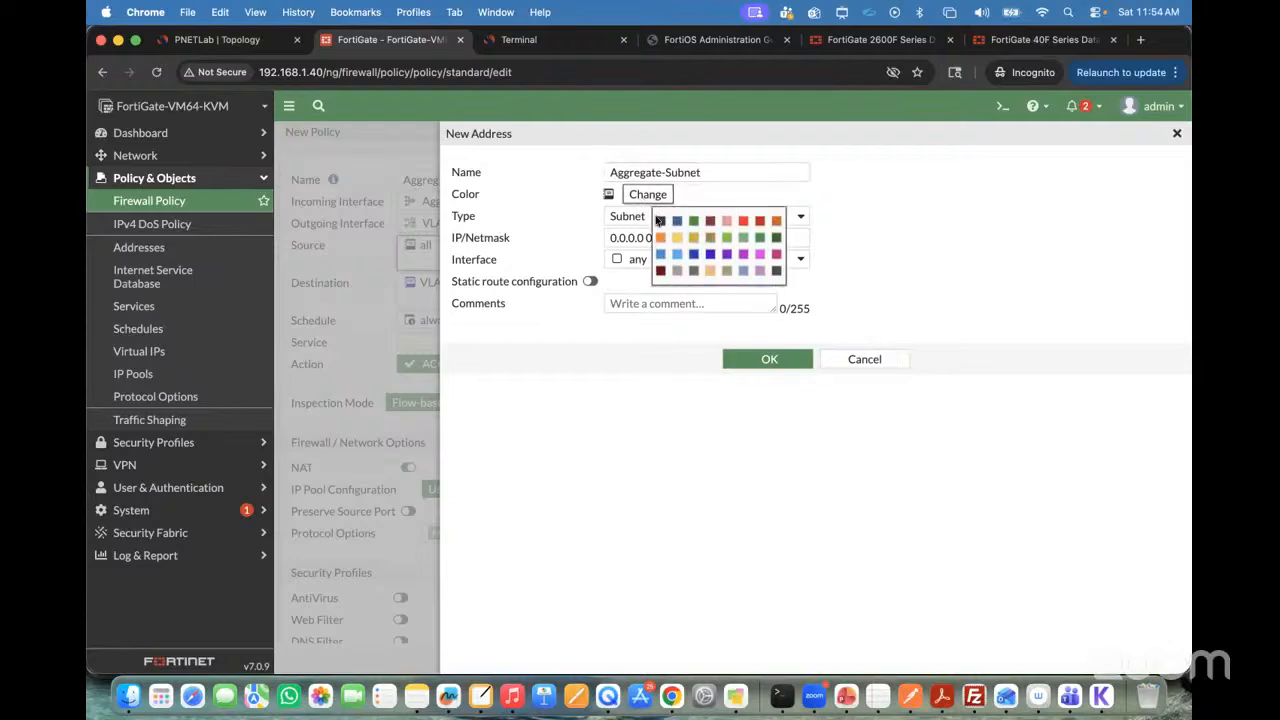
{"action": "left_click", "coordinate": [716, 274]}
Step: Set the address's IP/netmask to 30.30.30.0/24, save it, and select Aggregate-Subnet as the policy source
{"action": "left_click", "coordinate": [694, 238]}
{"action": "triple_click", "coordinate": [694, 238]}
{"action": "type", "text": "30"}
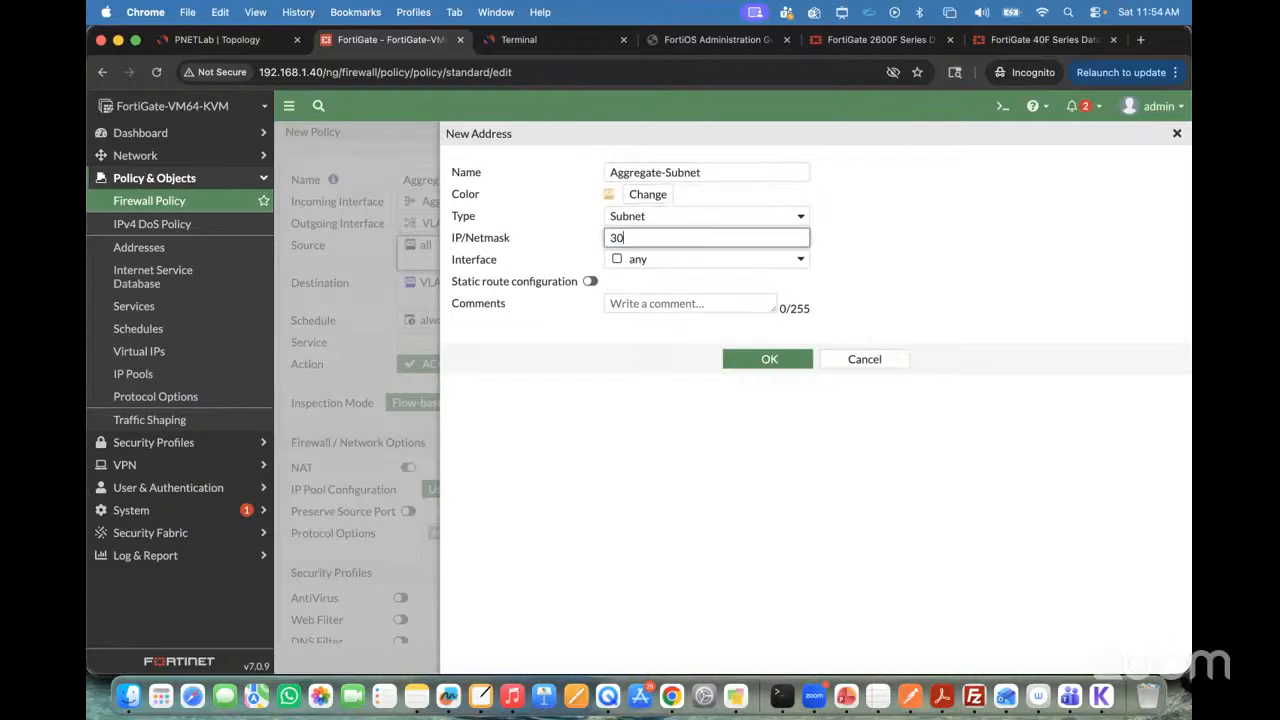
{"action": "type", "text": ".30.30.0/24"}
{"action": "left_click", "coordinate": [769, 359]}
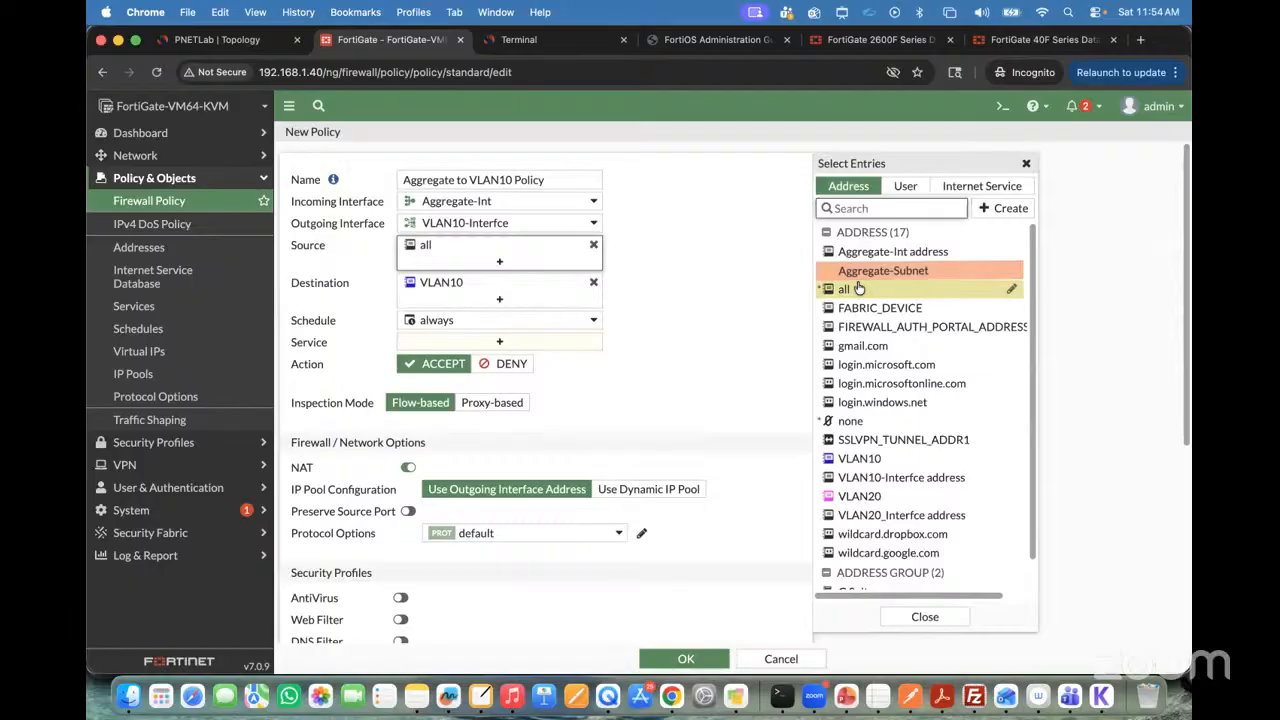
{"action": "left_click", "coordinate": [865, 273]}
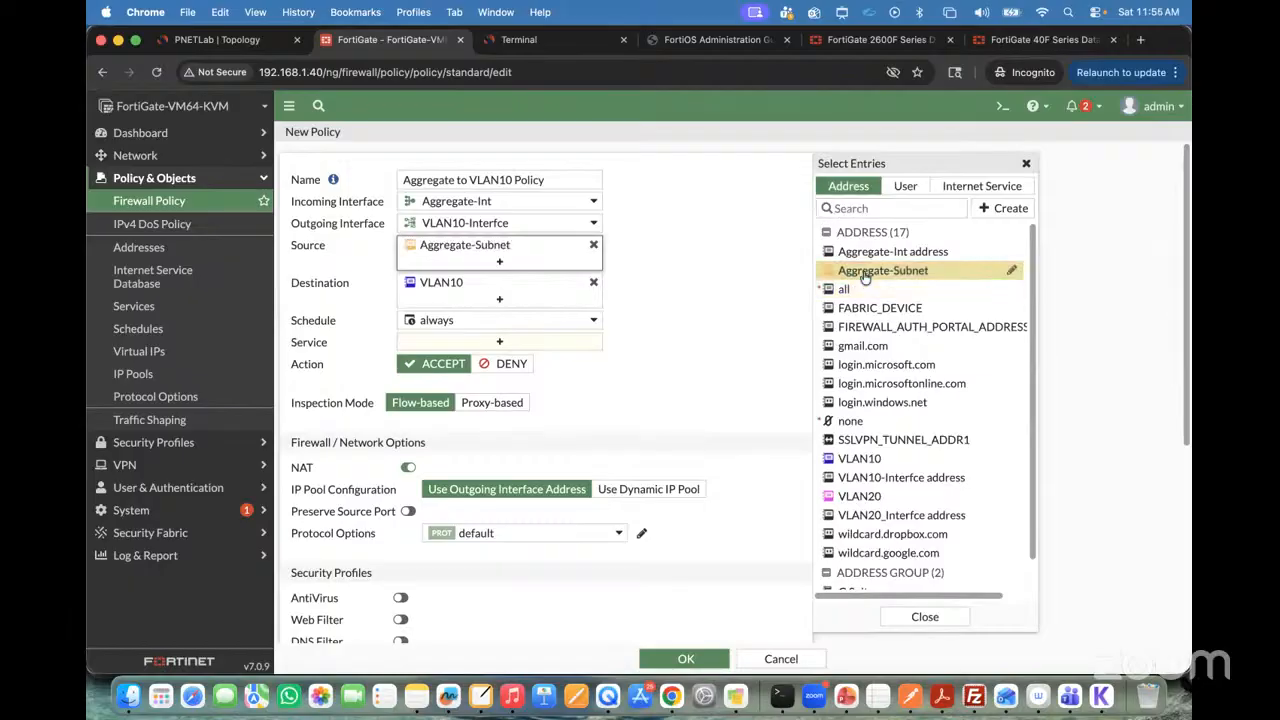
Step: Set the policy's service to ALL, disable NAT, log all sessions, and save the policy
{"action": "left_click", "coordinate": [471, 340]}
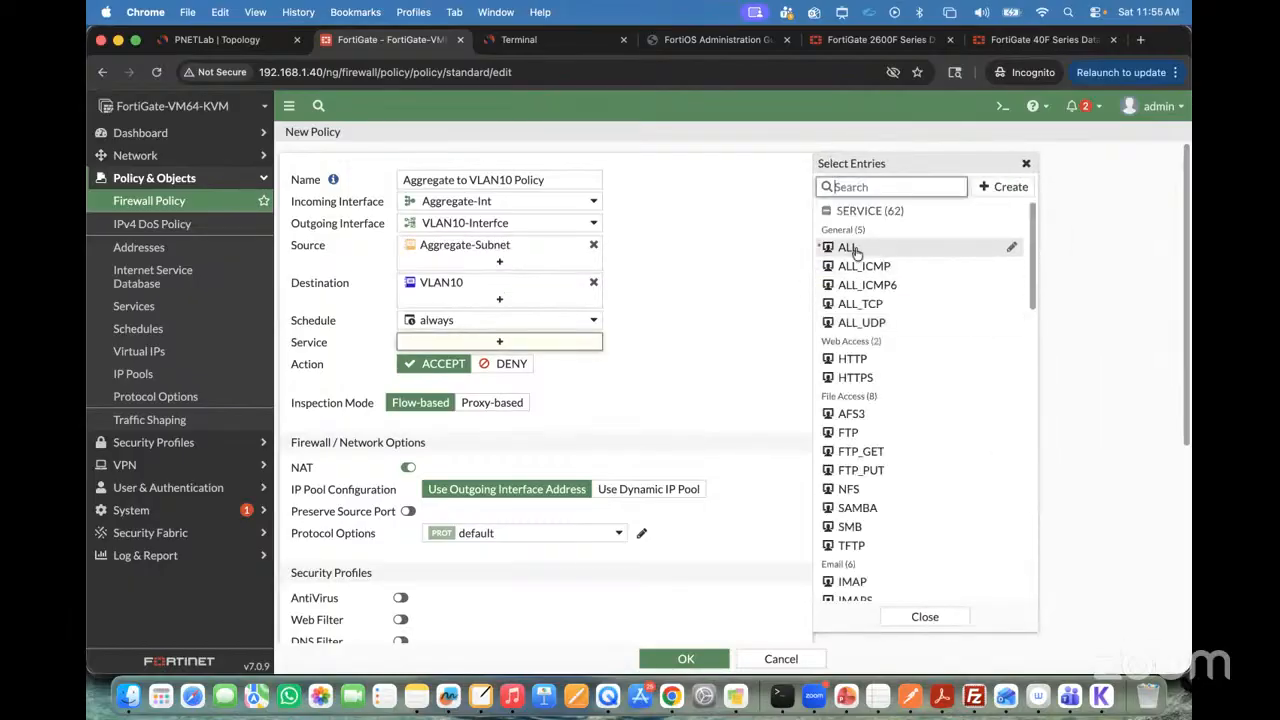
{"action": "left_click", "coordinate": [848, 247]}
{"action": "left_click", "coordinate": [408, 483]}
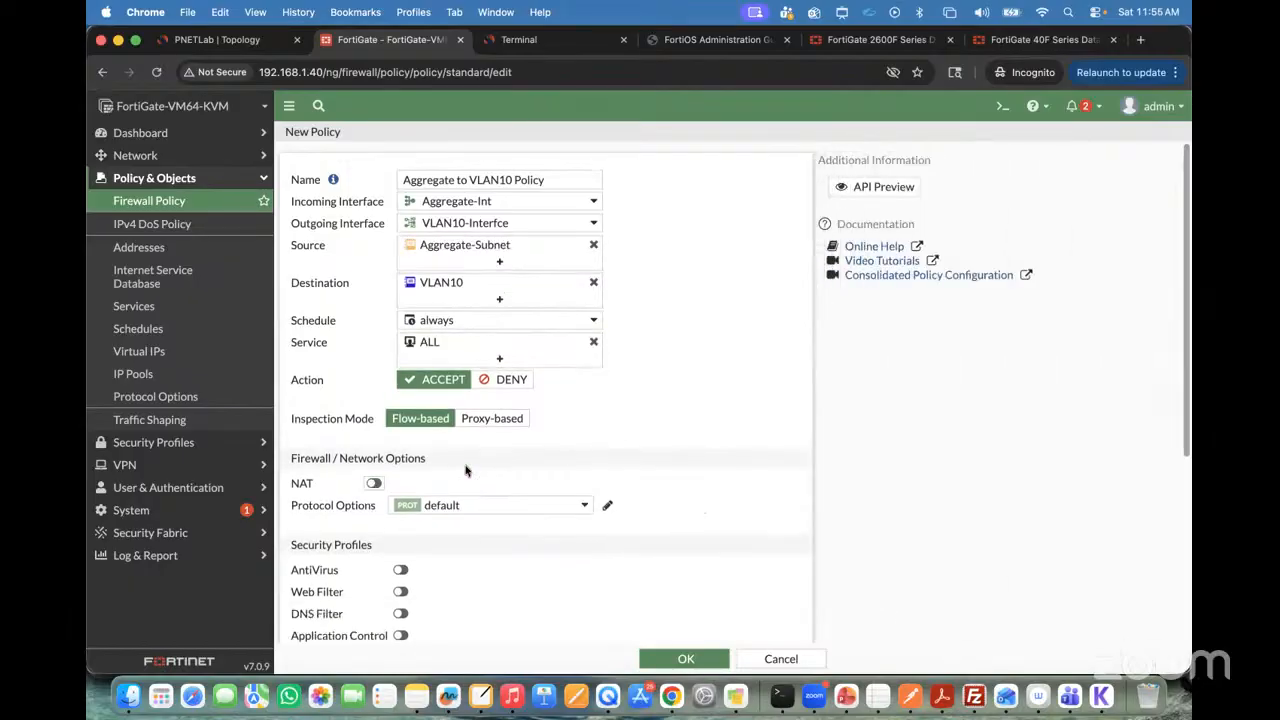
{"action": "scroll", "coordinate": [475, 498], "scroll_direction": "down", "scroll_amount": 5}
{"action": "left_click", "coordinate": [612, 471]}
{"action": "left_click", "coordinate": [686, 658]}
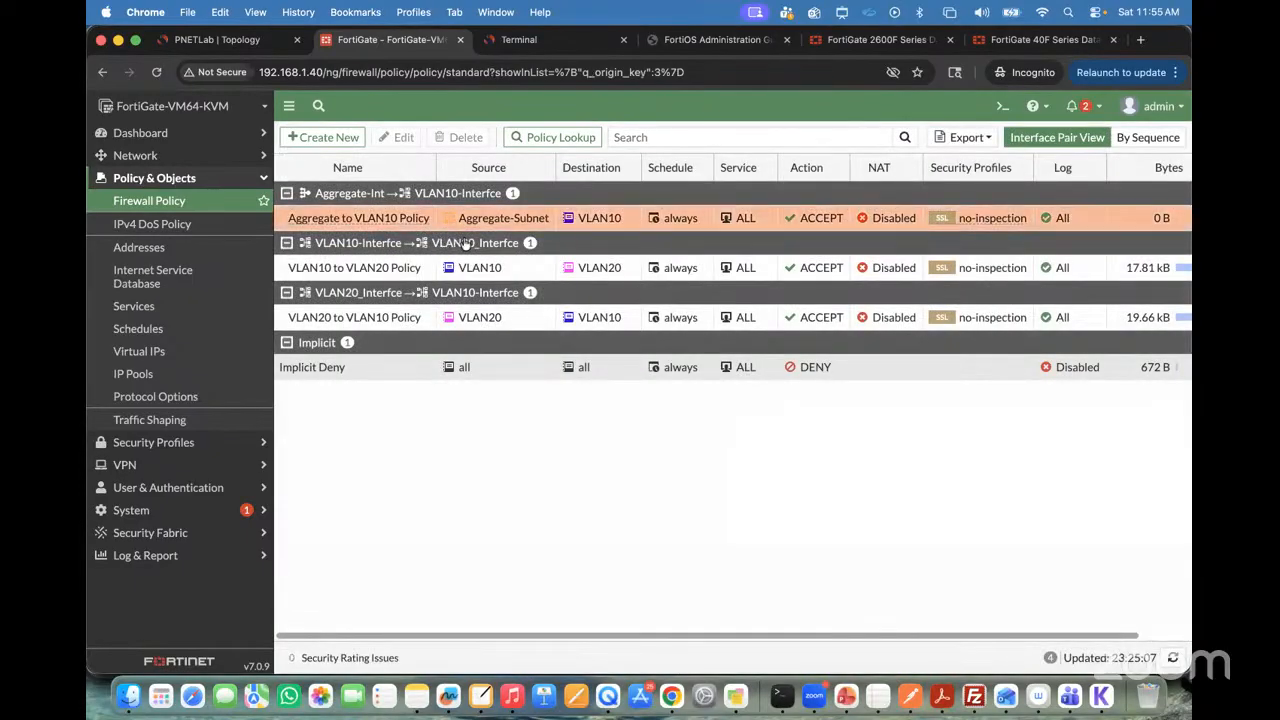
Step: Return to VPC8's console, ping 10.10.10.10 again, and stop the ping after a few replies are awaited
{"action": "left_click", "coordinate": [511, 41]}
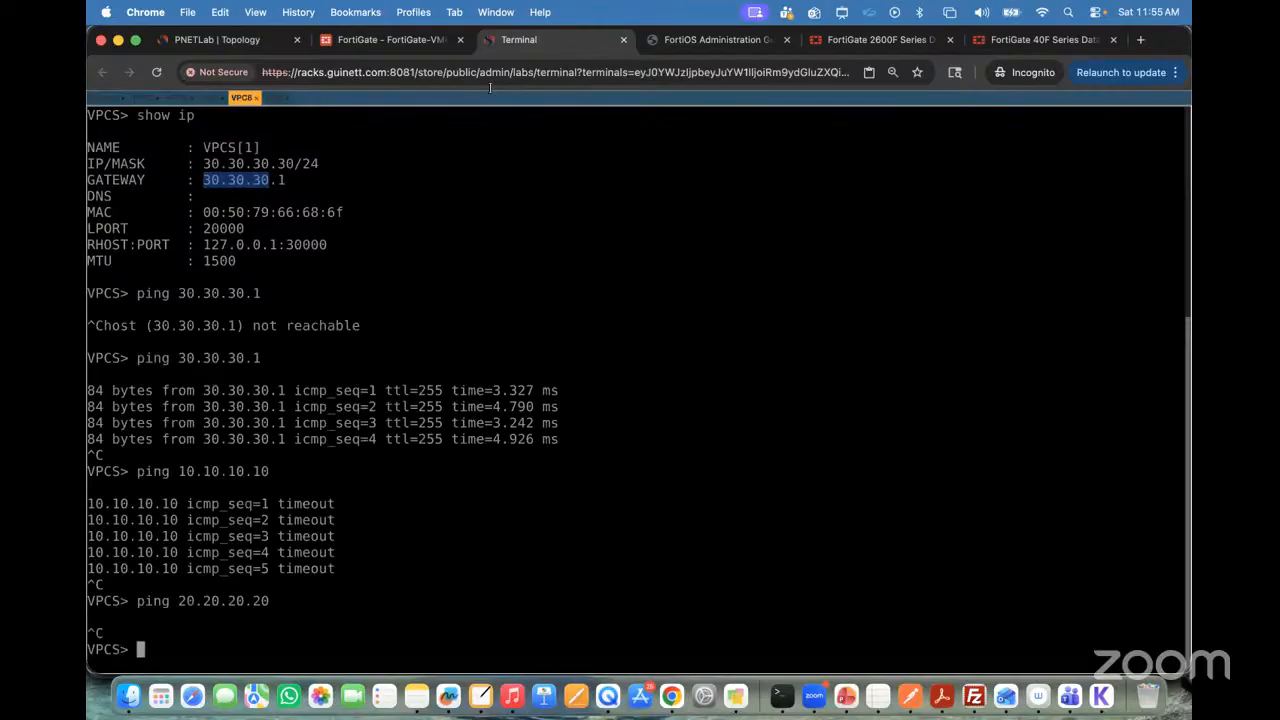
{"action": "key", "text": "Up"}
{"action": "key", "text": "Return"}
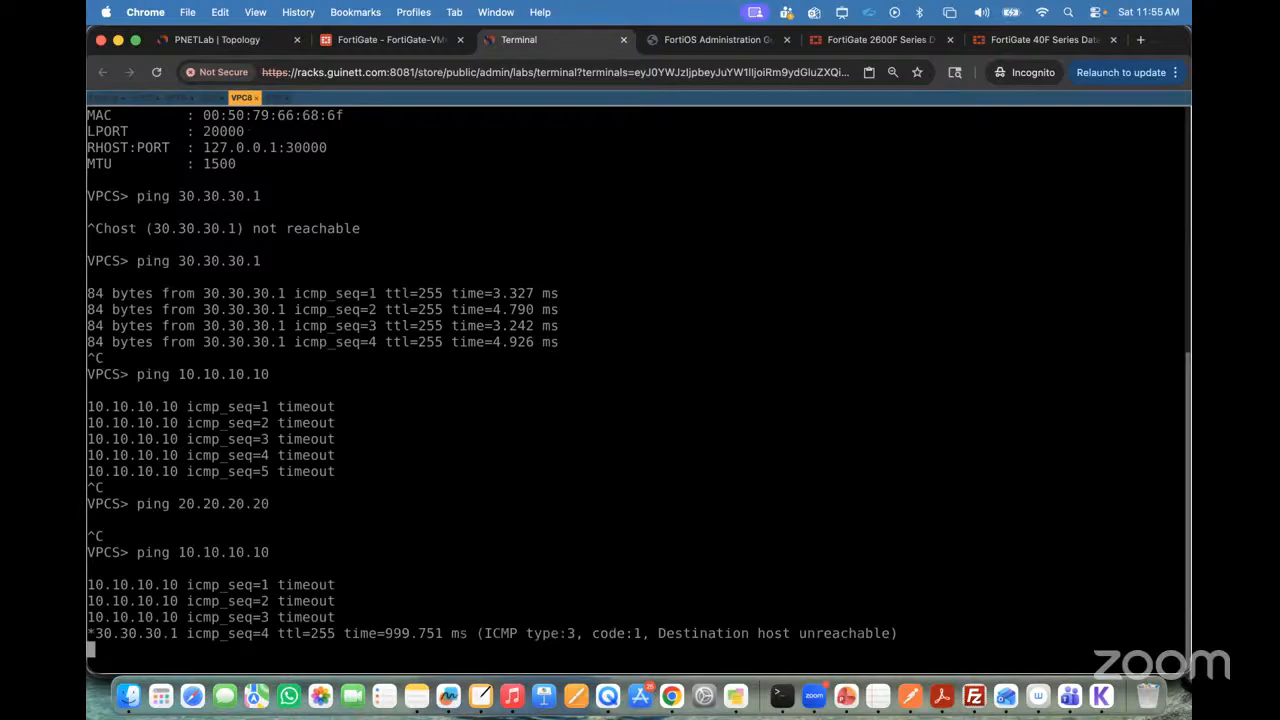
{"action": "key", "text": "ctrl+c"}
{"action": "key", "text": "Return"}
{"action": "key", "text": "Return"}
{"action": "key", "text": "Return"}
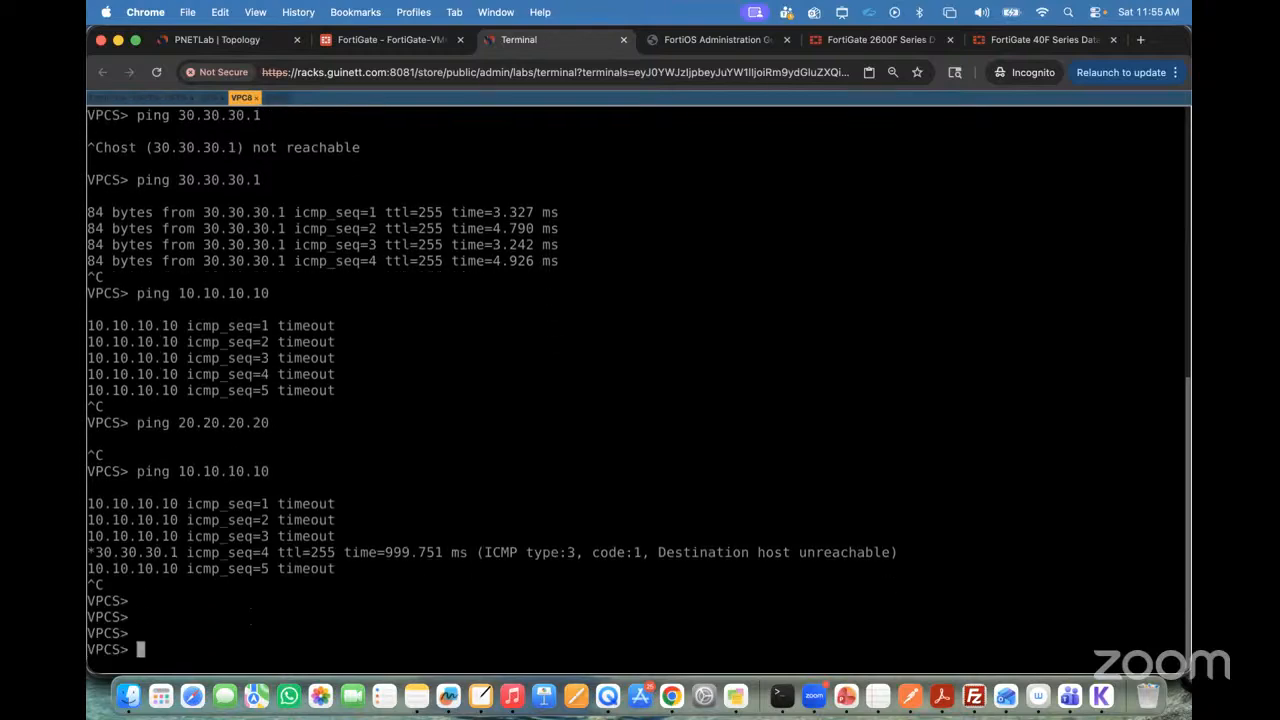
Step: Display VPC8's IP settings, ping the gateway 30.30.30.1, and stop the ping
{"action": "type", "text": "show ip"}
{"action": "key", "text": "Return"}
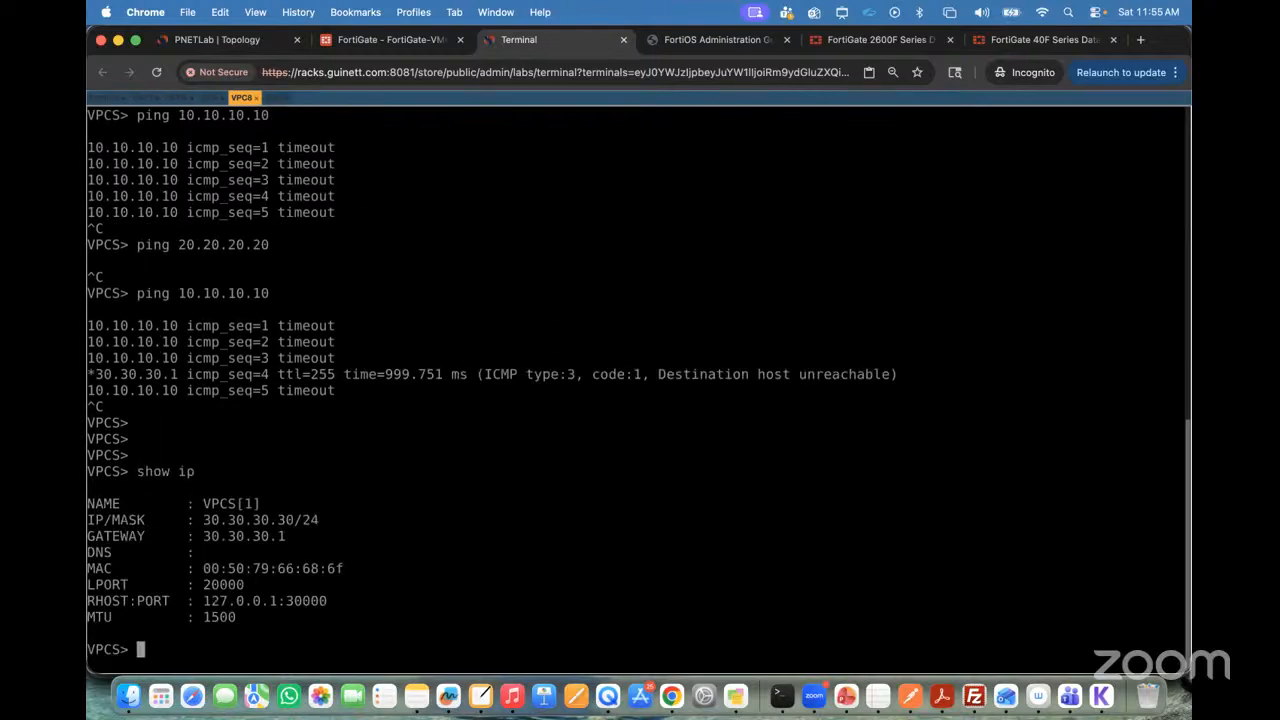
{"action": "type", "text": "ping 30.30.30"}
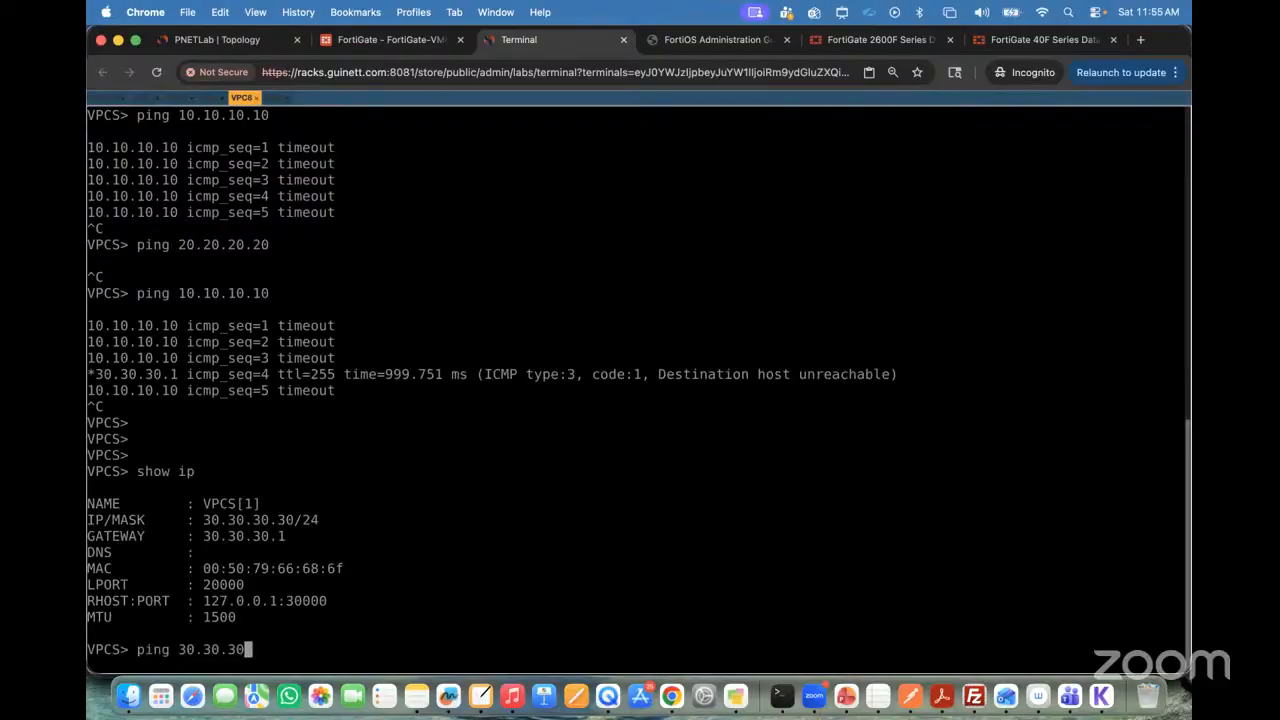
{"action": "type", "text": ".1"}
{"action": "key", "text": "Return"}
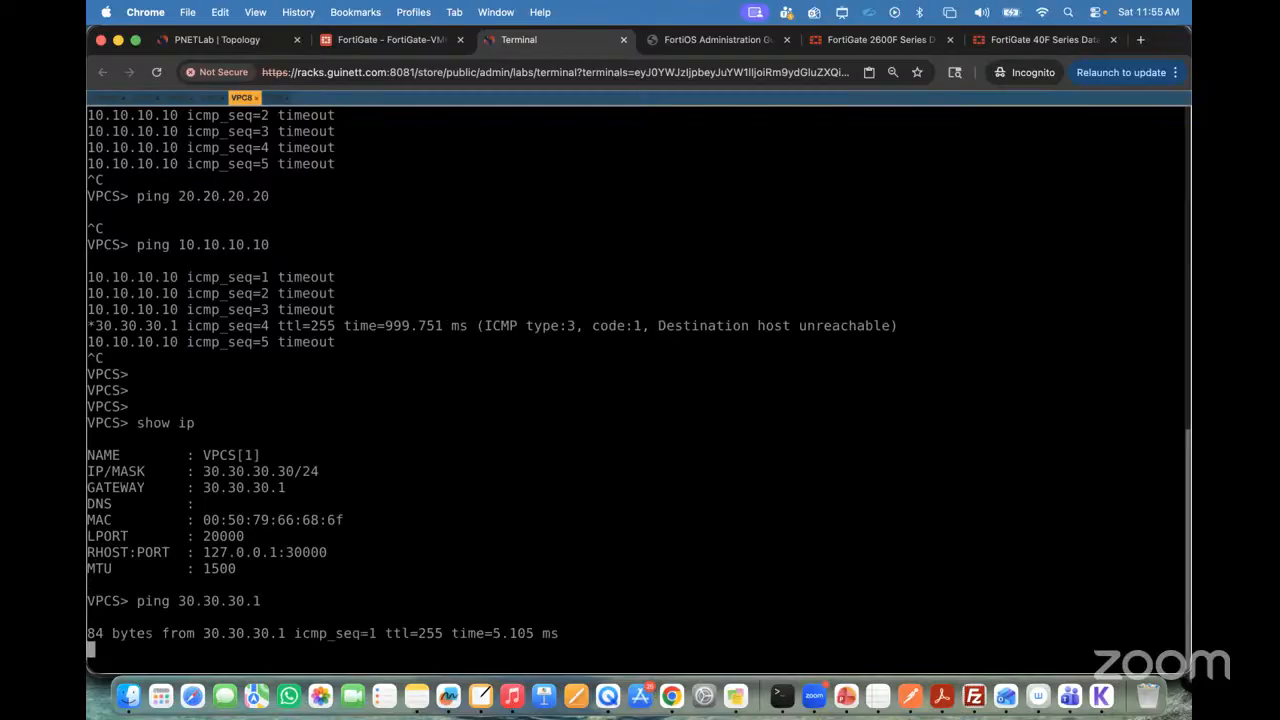
{"action": "key", "text": "ctrl+c"}
Step: Switch to VPC5's console and display its current IP settings to check its address
{"action": "key", "text": "Up"}
{"action": "key", "text": "BackSpace"}
{"action": "key", "text": "BackSpace"}
{"action": "key", "text": "BackSpace"}
{"action": "key", "text": "BackSpace"}
{"action": "key", "text": "BackSpace"}
{"action": "key", "text": "BackSpace"}
{"action": "key", "text": "BackSpace"}
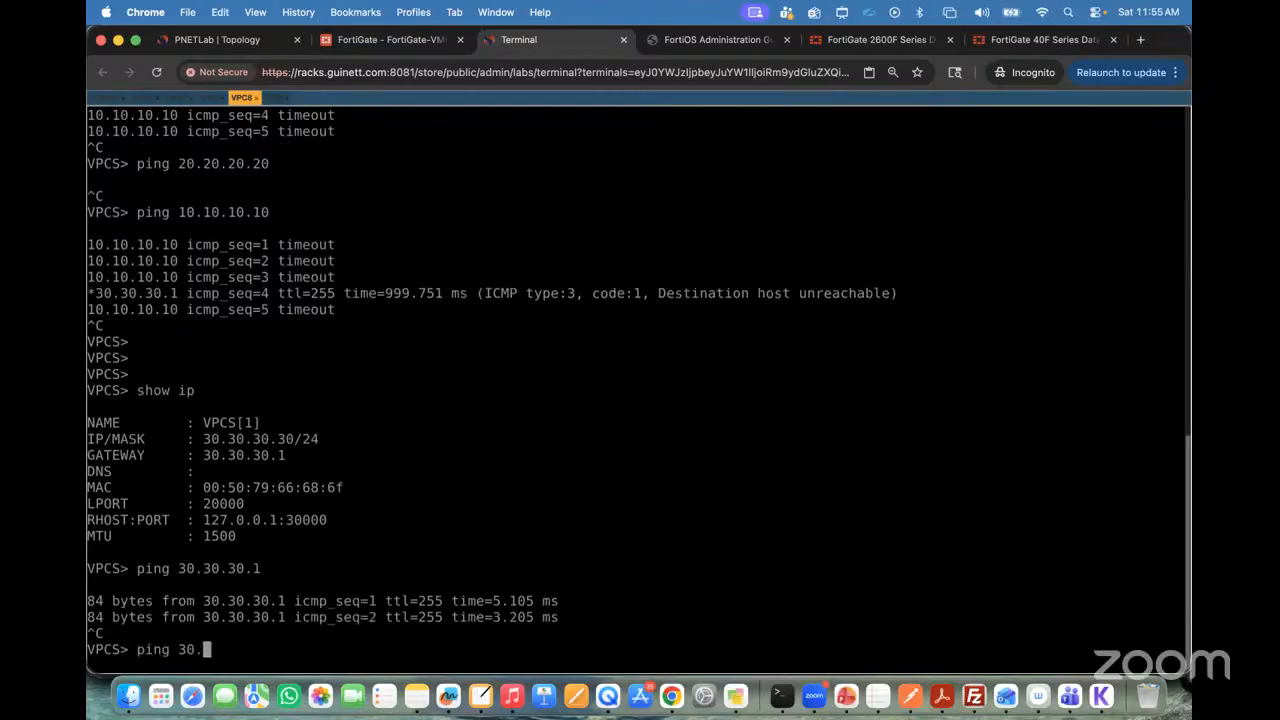
{"action": "left_click", "coordinate": [143, 97]}
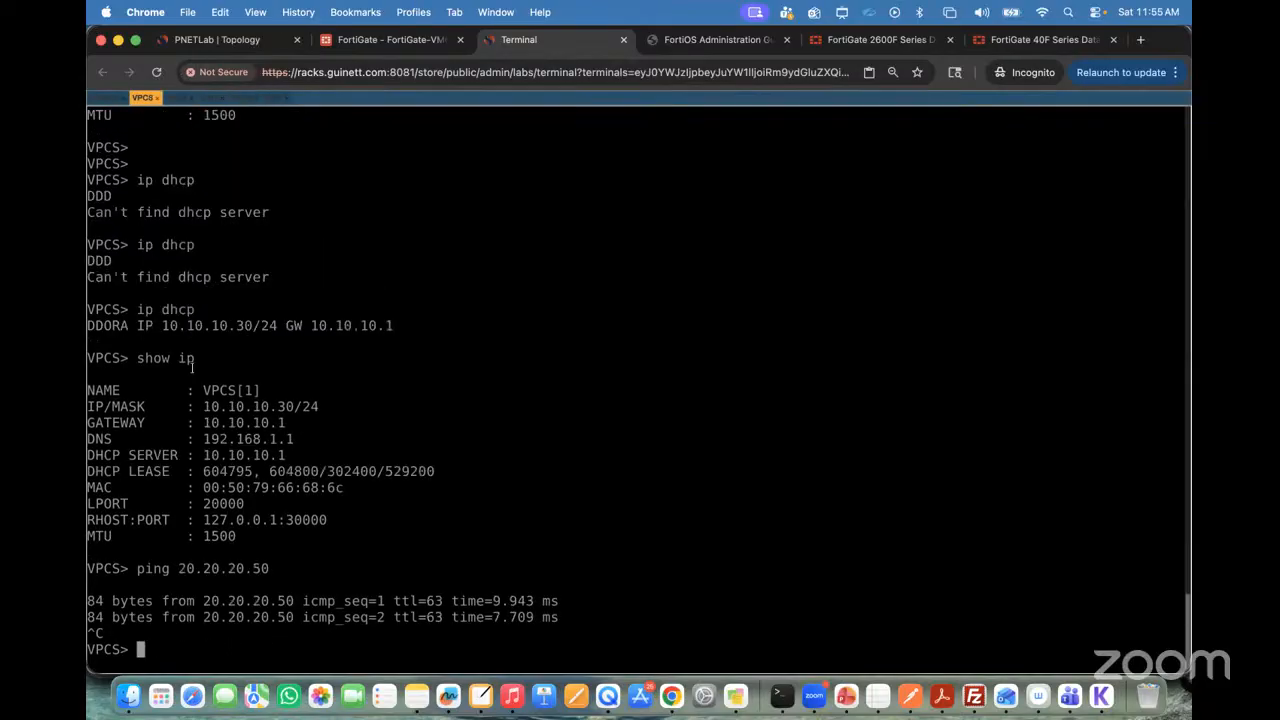
{"action": "double_click", "coordinate": [283, 406]}
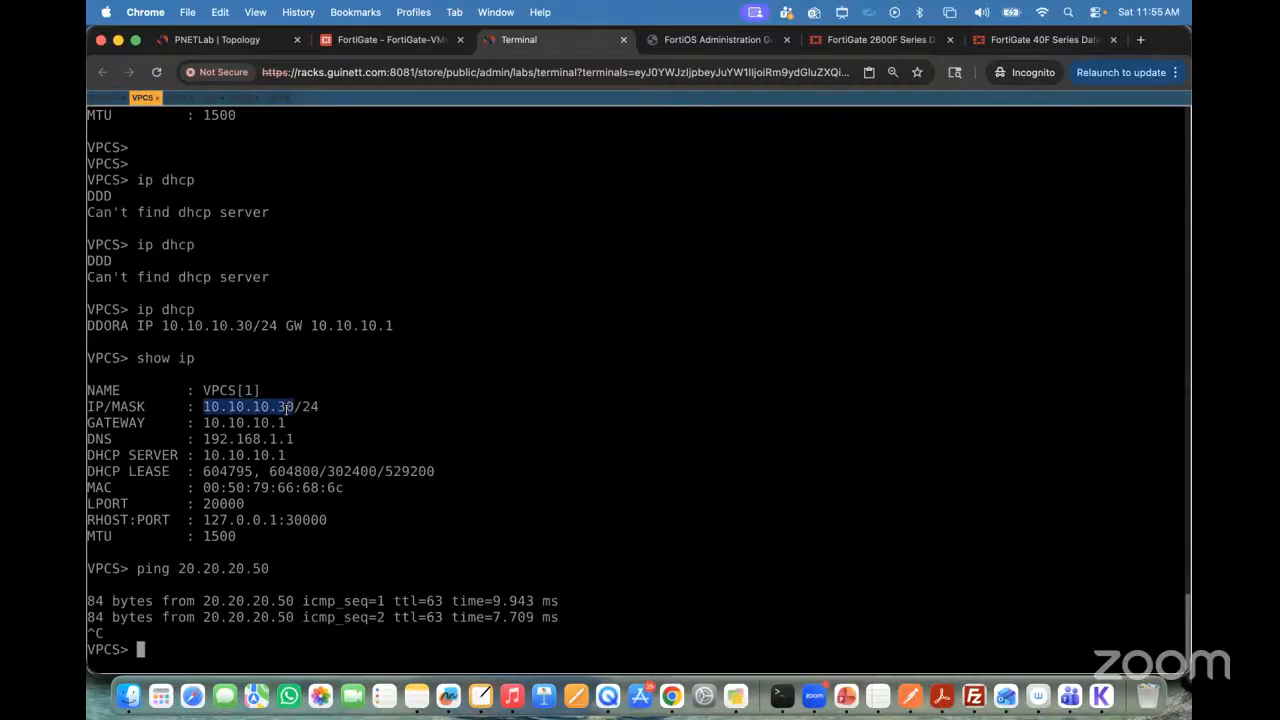
{"action": "key", "text": "Up"}
{"action": "key", "text": "Up"}
{"action": "key", "text": "Return"}
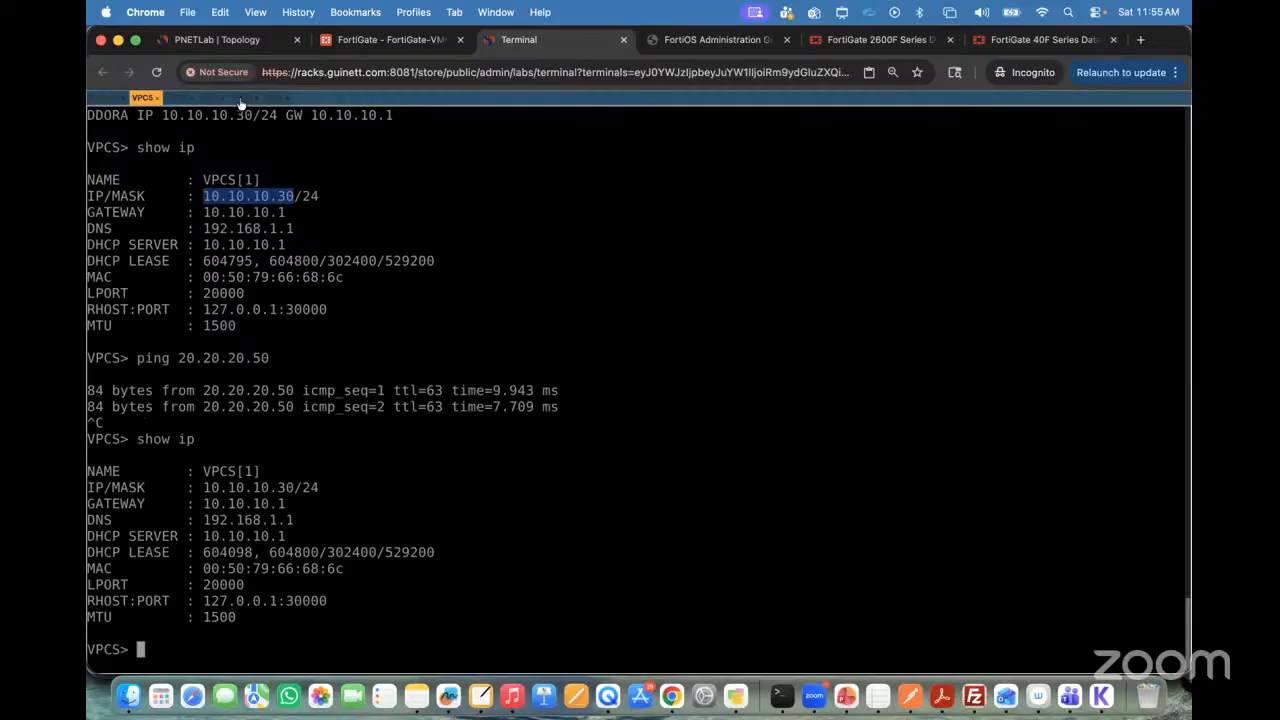
Step: Return to VPC8's console, ping VPC5's address 10.10.10.30, and stop the ping
{"action": "left_click", "coordinate": [241, 97]}
{"action": "type", "text": "30.30.1"}
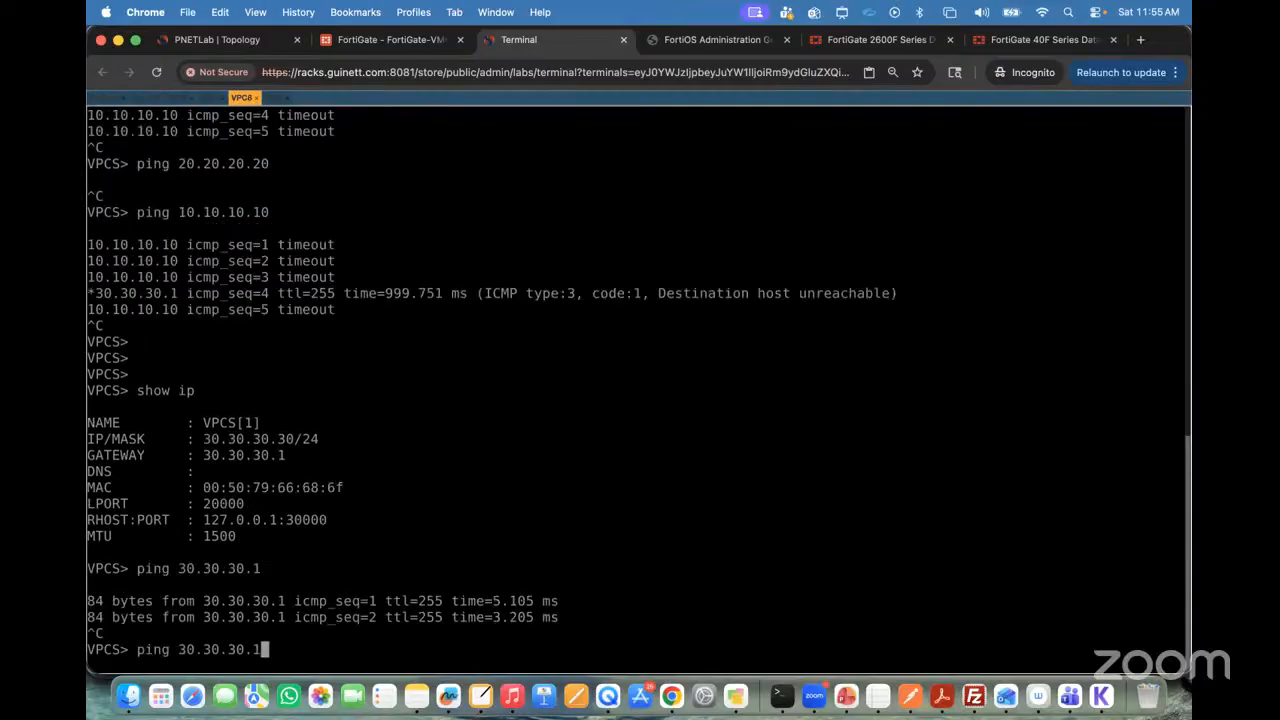
{"action": "key", "text": "BackSpace"}
{"action": "key", "text": "BackSpace"}
{"action": "key", "text": "BackSpace"}
{"action": "key", "text": "BackSpace"}
{"action": "key", "text": "BackSpace"}
{"action": "key", "text": "BackSpace"}
{"action": "key", "text": "BackSpace"}
{"action": "key", "text": "BackSpace"}
{"action": "key", "text": "BackSpace"}
{"action": "key", "text": "BackSpace"}
{"action": "key", "text": "BackSpace"}
{"action": "key", "text": "BackSpace"}
{"action": "key", "text": "BackSpace"}
{"action": "key", "text": "BackSpace"}
{"action": "key", "text": "BackSpace"}
{"action": "type", "text": "ping 10.10.1"}
{"action": "type", "text": "0.10.30"}
{"action": "key", "text": "Return"}
{"action": "key", "text": "ctrl+c"}
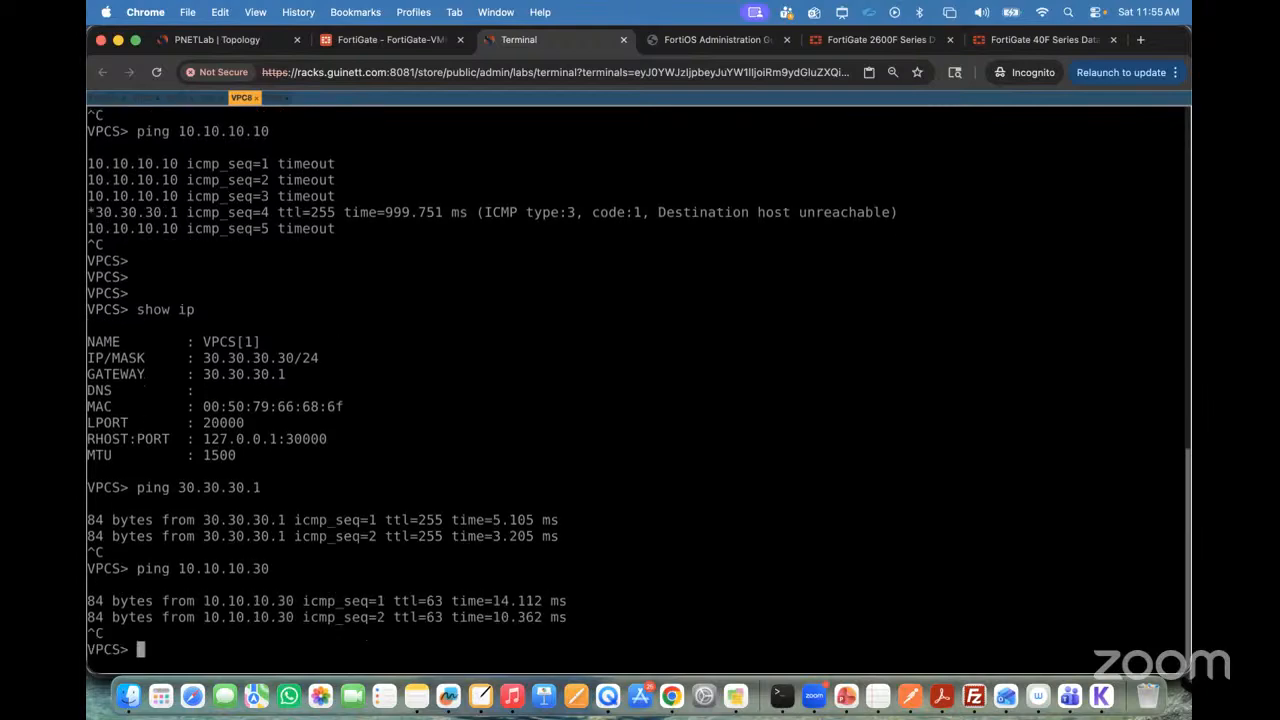
Step: Check VPC6's address in its console, and ping 20.20.20.50 from VPC8
{"action": "left_click", "coordinate": [176, 98]}
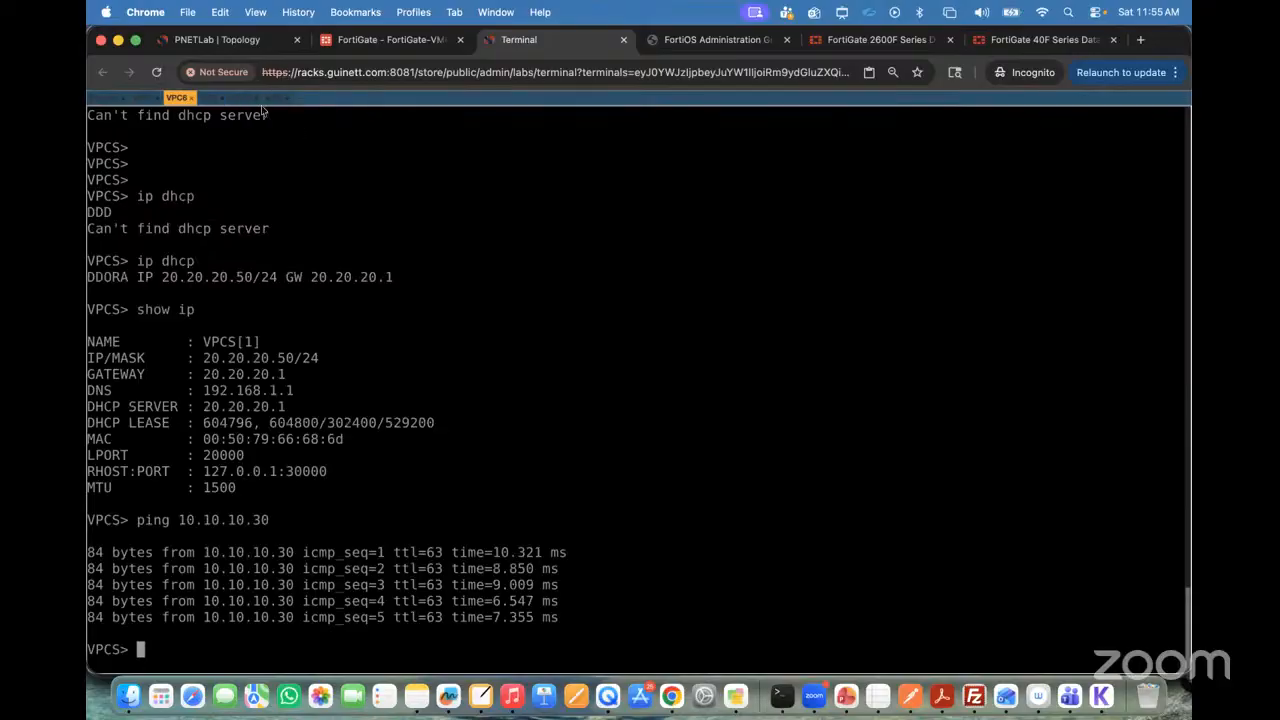
{"action": "left_click", "coordinate": [242, 98]}
{"action": "key", "text": "Up"}
{"action": "key", "text": "BackSpace"}
{"action": "key", "text": "BackSpace"}
{"action": "key", "text": "BackSpace"}
{"action": "key", "text": "BackSpace"}
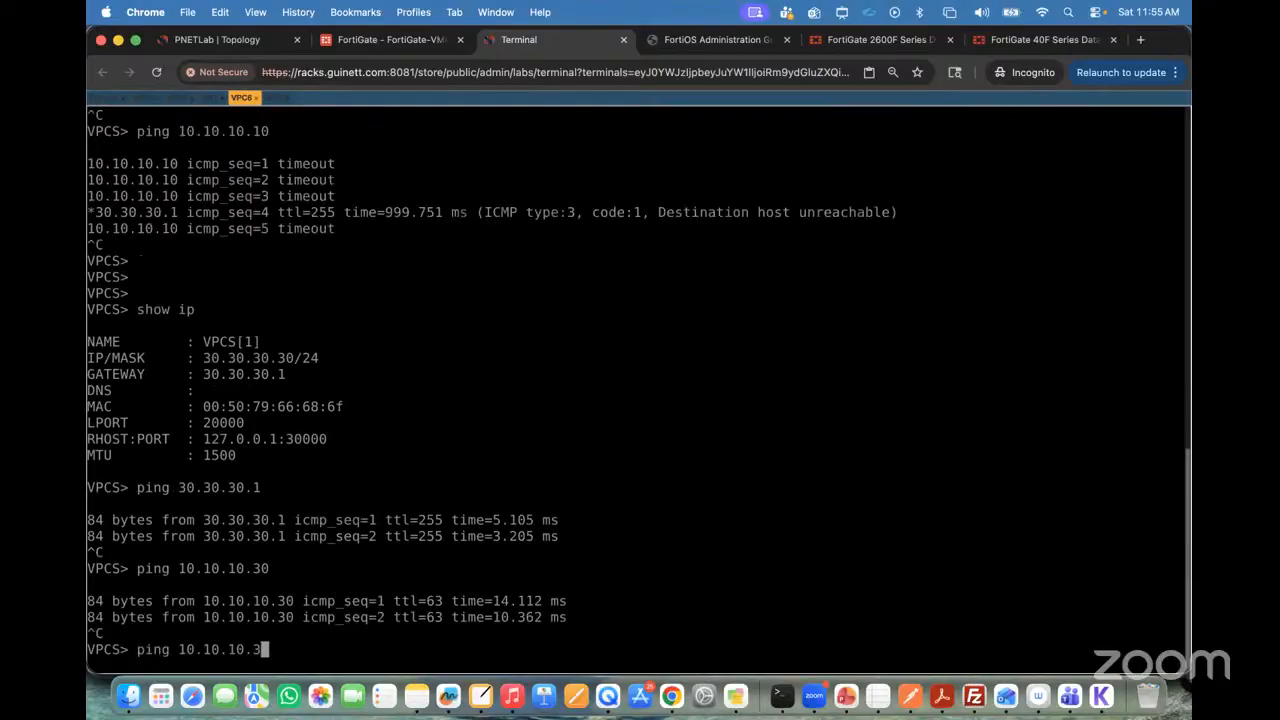
{"action": "key", "text": "BackSpace"}
{"action": "key", "text": "BackSpace"}
{"action": "key", "text": "BackSpace"}
{"action": "key", "text": "BackSpace"}
{"action": "key", "text": "BackSpace"}
{"action": "key", "text": "BackSpace"}
{"action": "key", "text": "BackSpace"}
{"action": "type", "text": "20.20.20.50"}
{"action": "key", "text": "Return"}
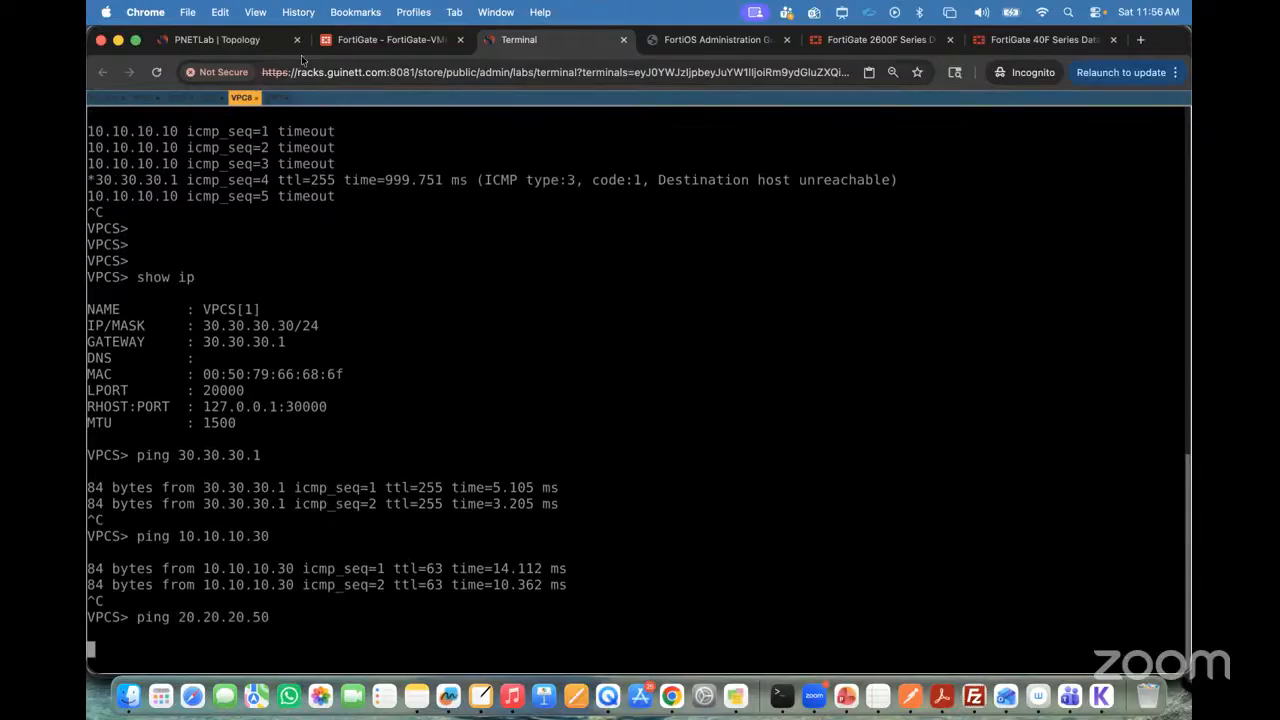
Step: Switch to the FortiGate firewall policies, copy the Aggregate to VLAN10 Policy, and paste the copy below it
{"action": "left_click", "coordinate": [373, 45]}
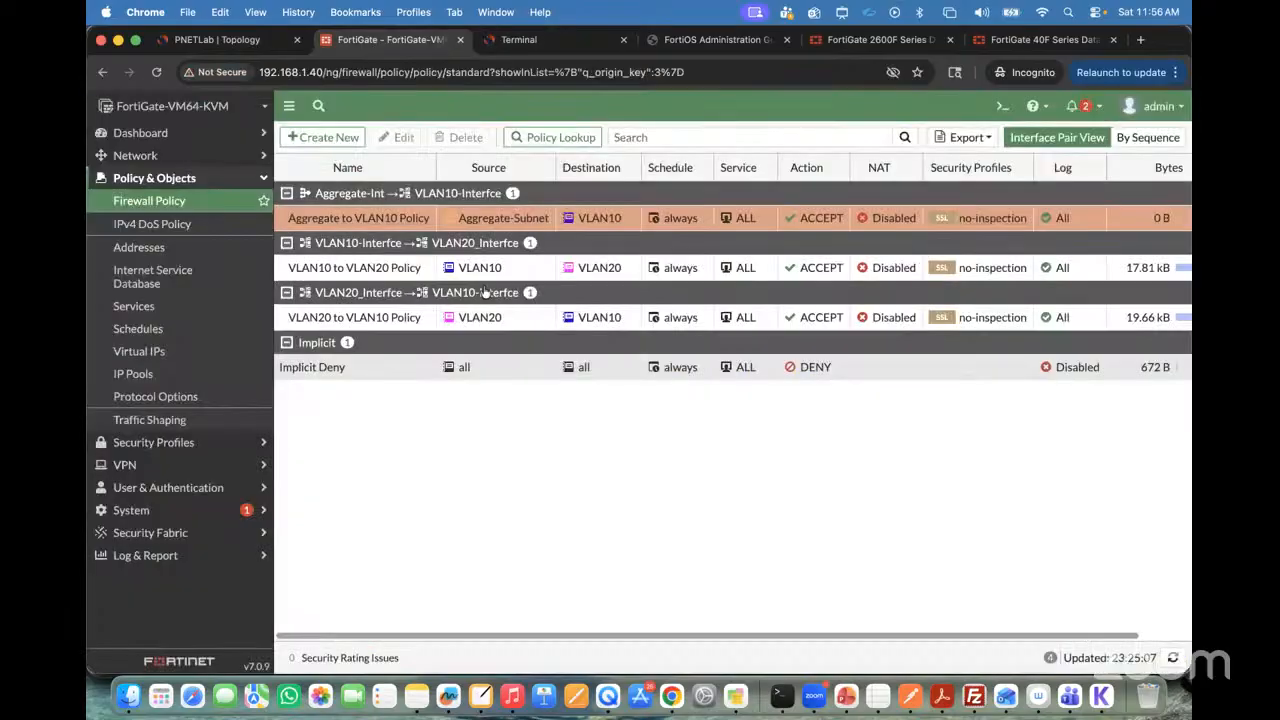
{"action": "right_click", "coordinate": [285, 218]}
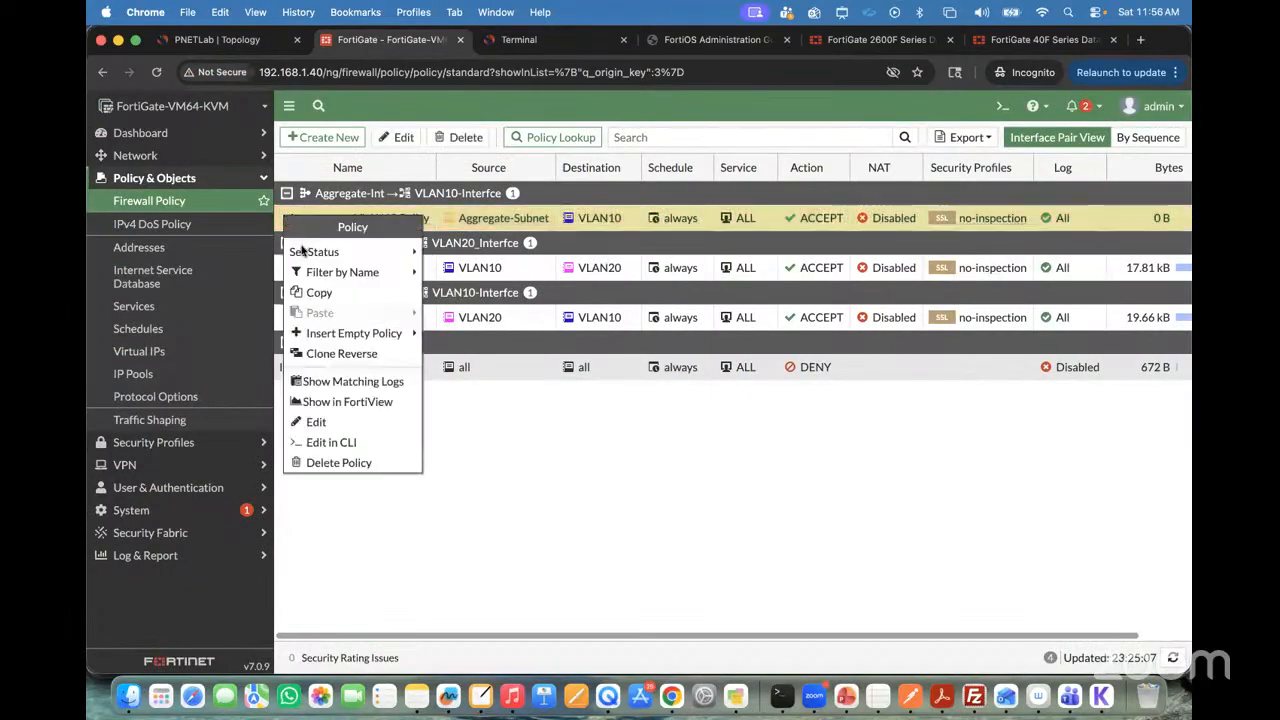
{"action": "left_click", "coordinate": [329, 292]}
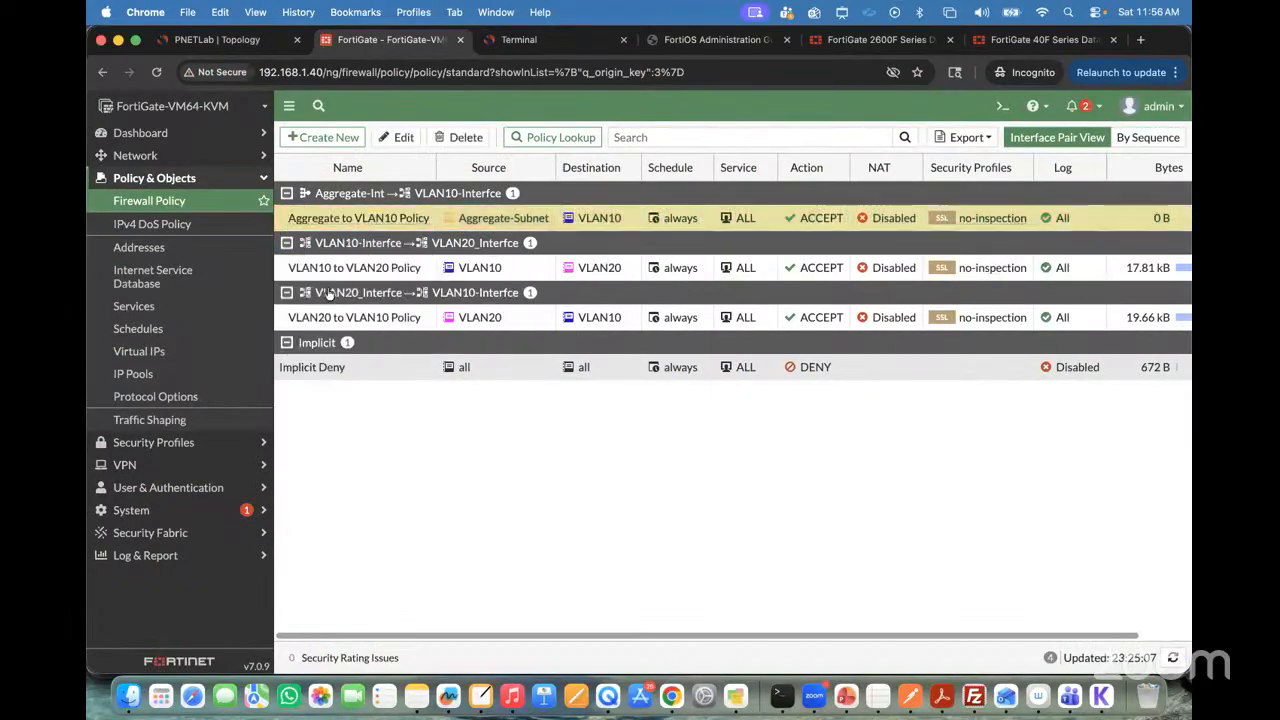
{"action": "right_click", "coordinate": [290, 222]}
{"action": "mouse_move", "coordinate": [329, 318]}
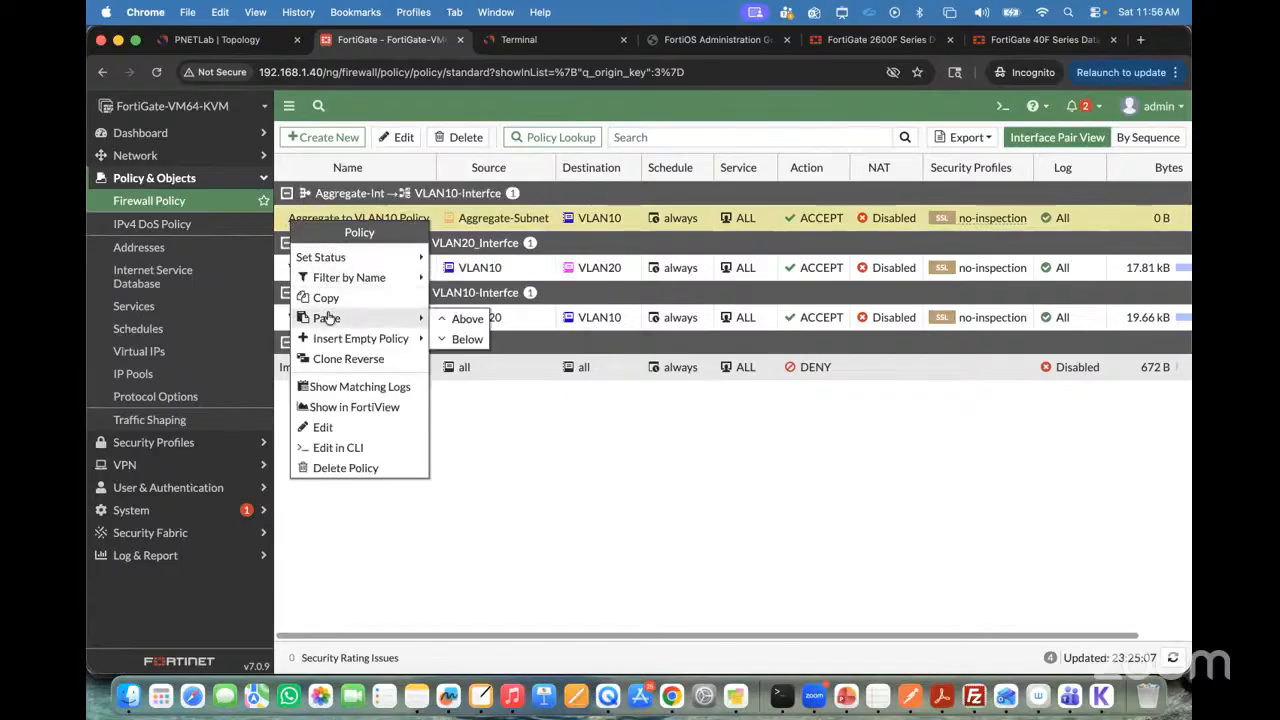
{"action": "left_click", "coordinate": [448, 337]}
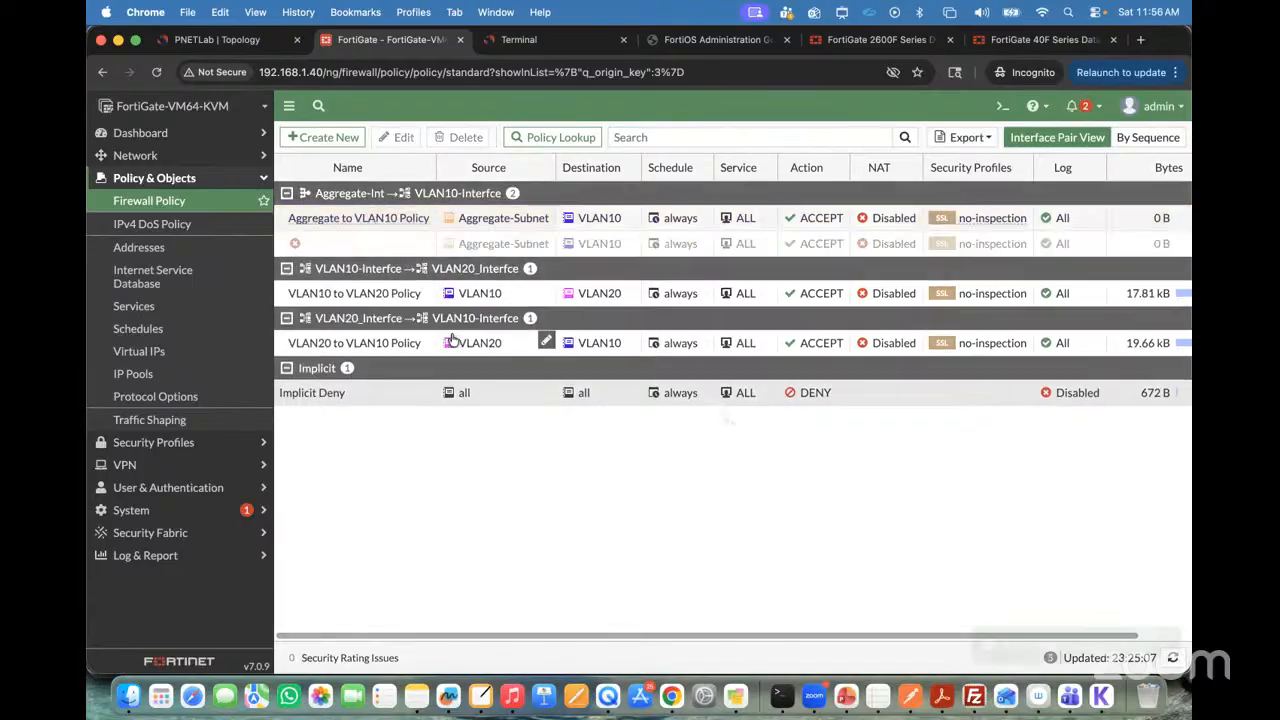
Step: Edit the pasted policy, setting the outgoing interface to VLAN20_Interfce and replacing destination VLAN10 with VLAN20
{"action": "double_click", "coordinate": [374, 244]}
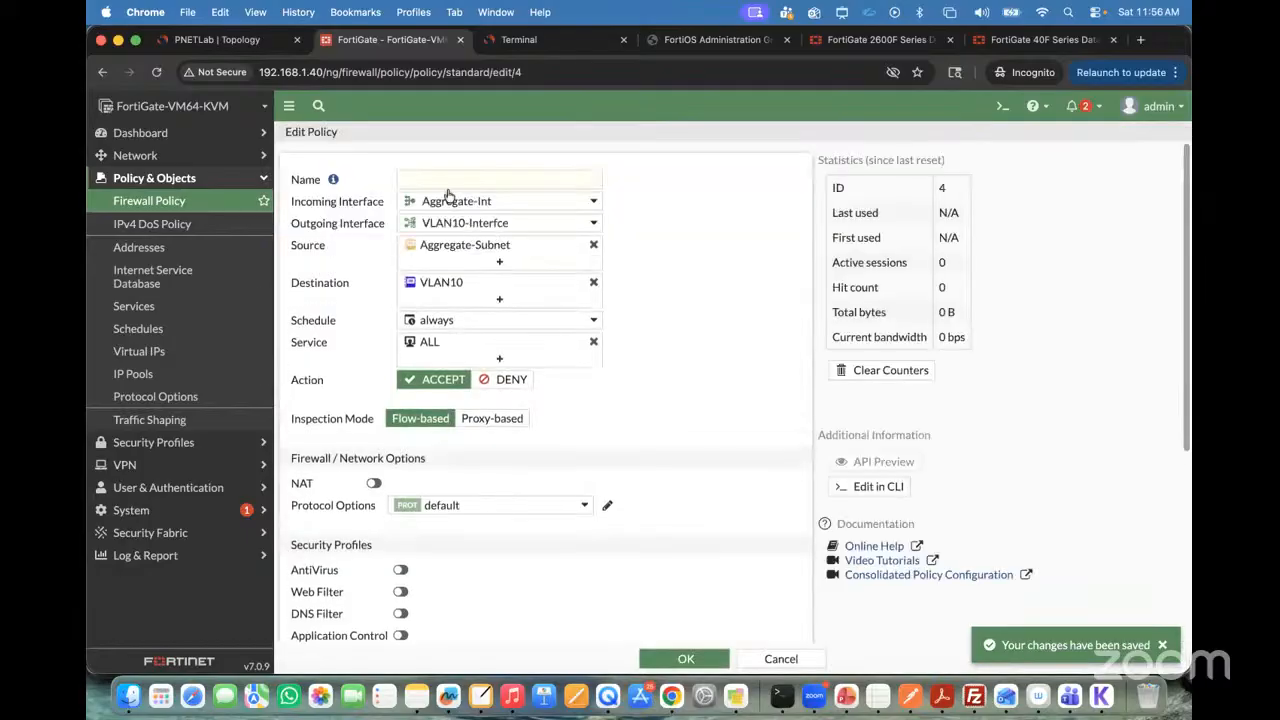
{"action": "left_click", "coordinate": [521, 223]}
{"action": "left_click", "coordinate": [486, 397]}
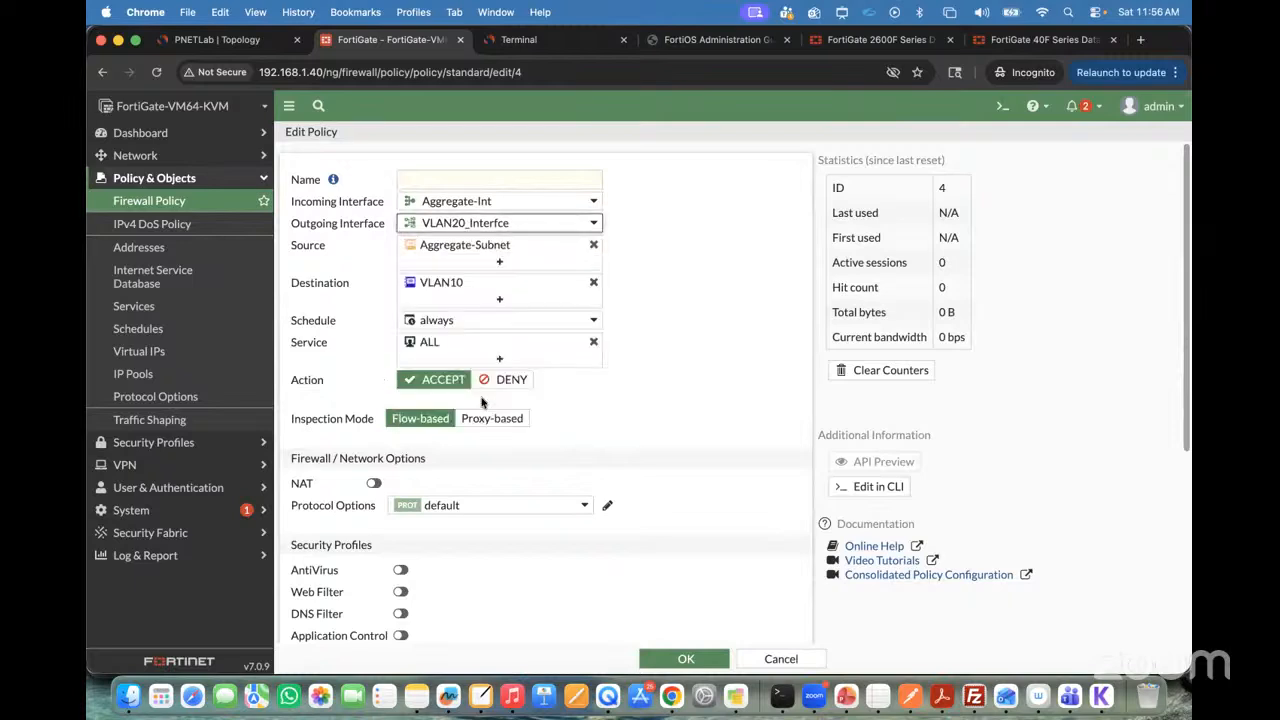
{"action": "left_click", "coordinate": [499, 302]}
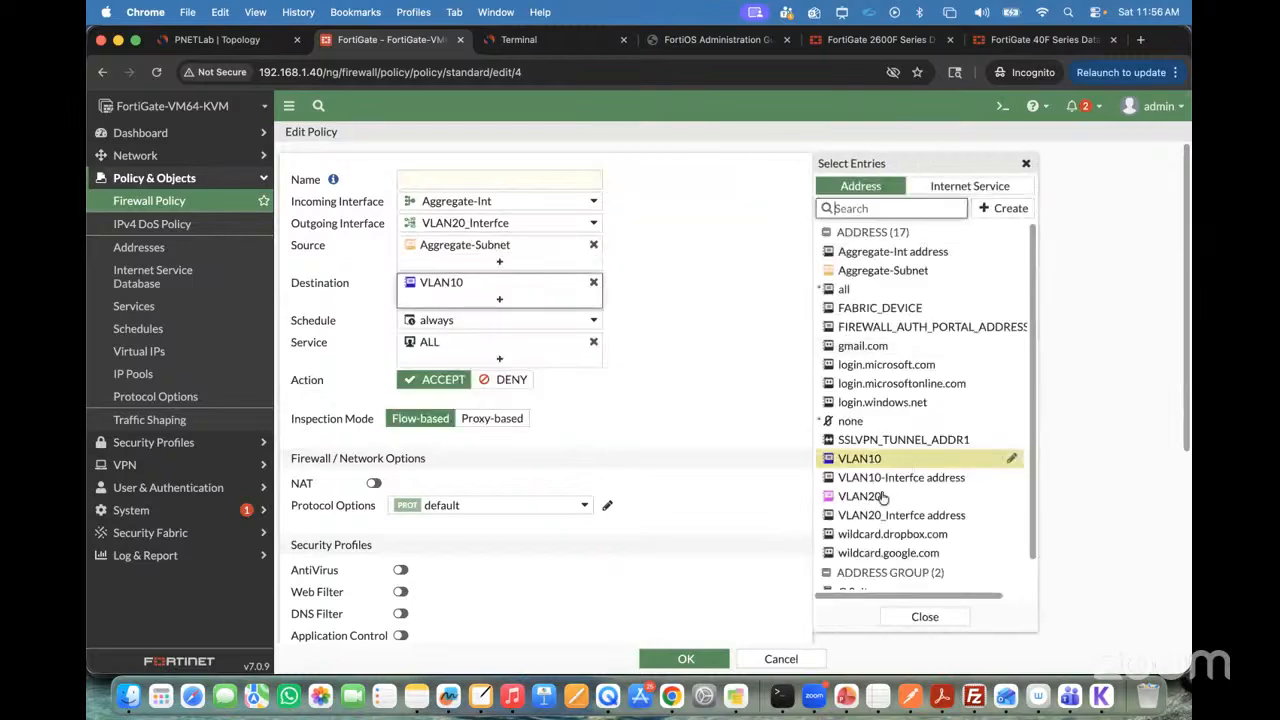
{"action": "left_click", "coordinate": [862, 496]}
{"action": "left_click", "coordinate": [594, 282]}
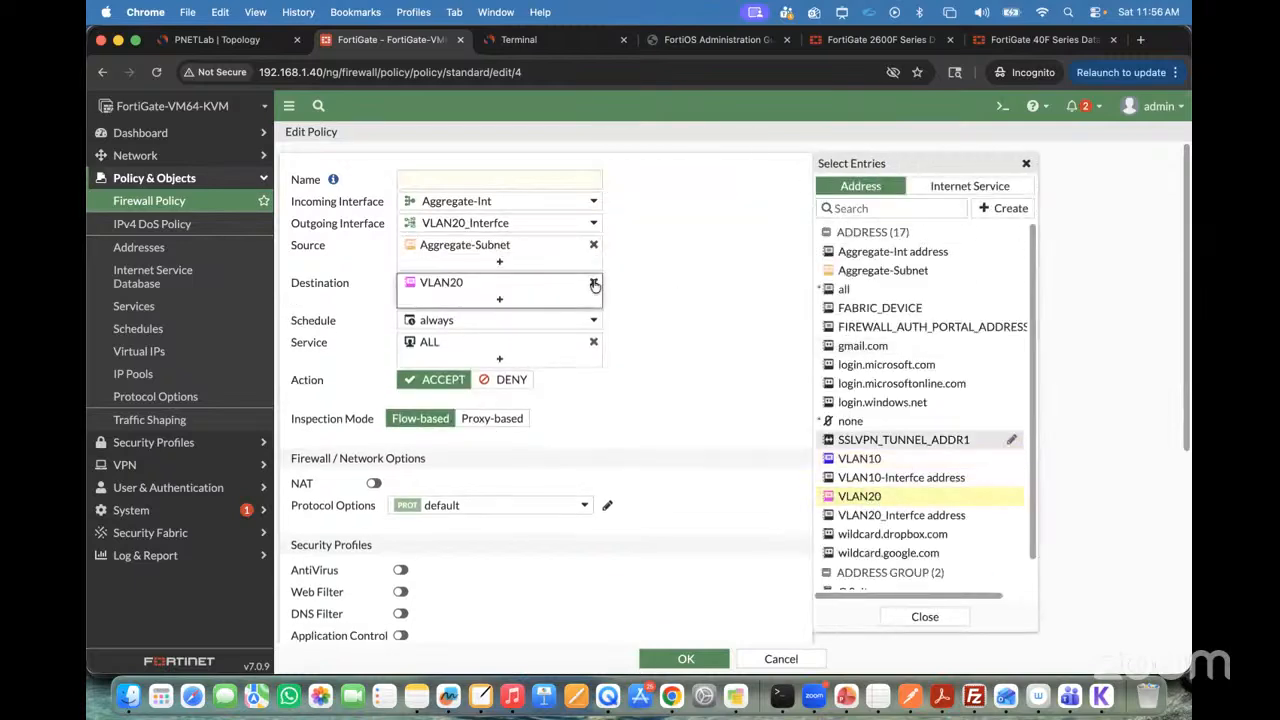
Step: Name the pasted policy Aggregate to VLAN20 Policy and copy the name text
{"action": "left_click", "coordinate": [430, 177]}
{"action": "type", "text": "Agg"}
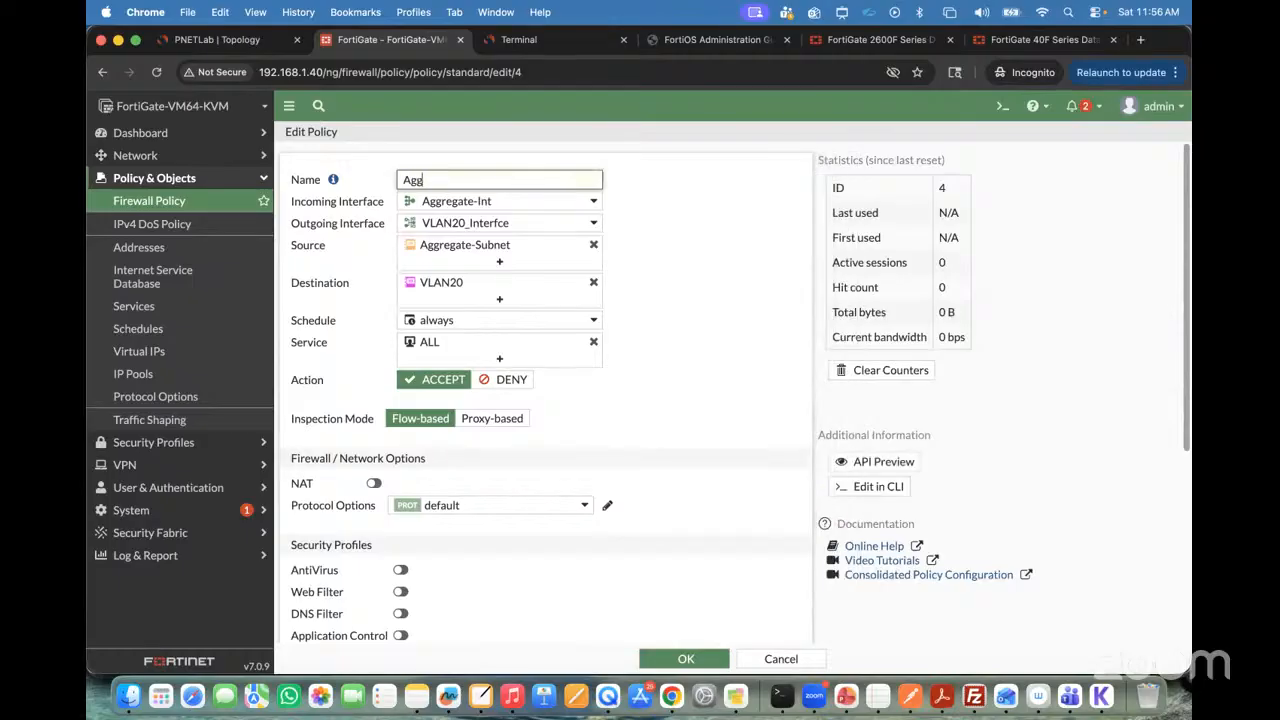
{"action": "type", "text": "regate t"}
{"action": "type", "text": "o VLAN1"}
{"action": "type", "text": "0 Policy"}
{"action": "key", "text": "super+a"}
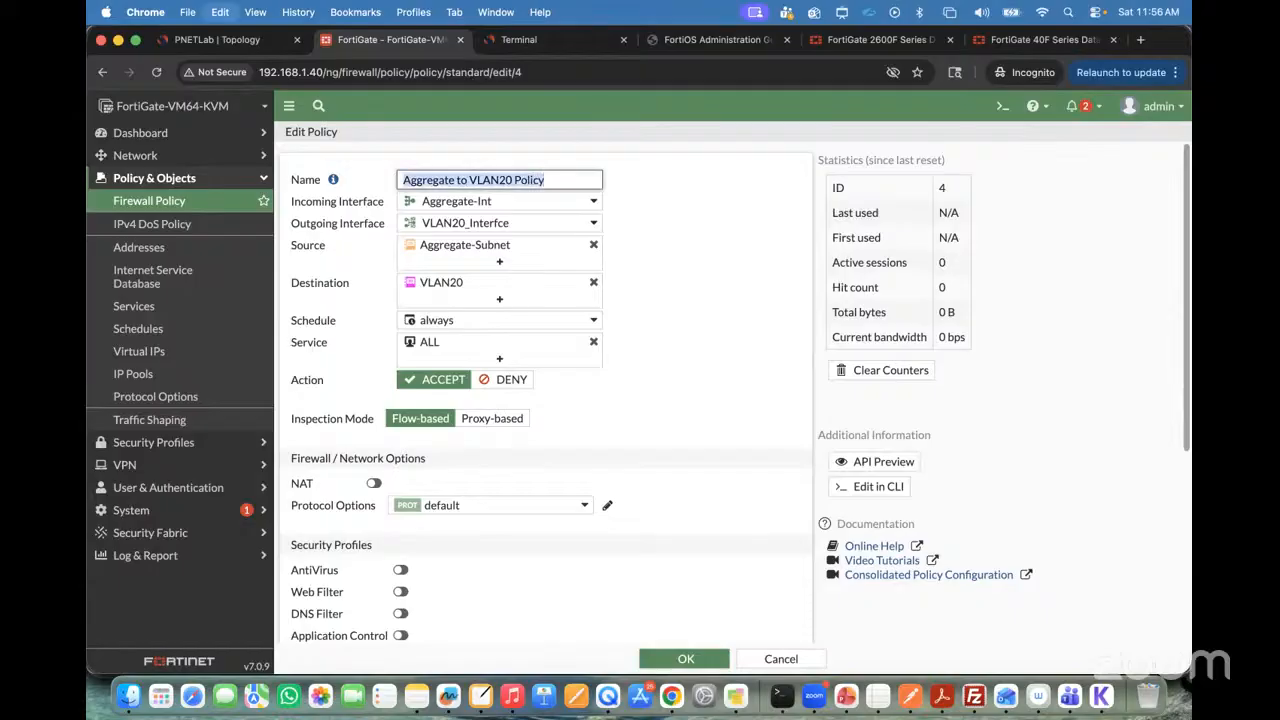
{"action": "key", "text": "super+c"}
Step: Review the policy's NAT, security and logging settings, enable the policy, and save it
{"action": "scroll", "coordinate": [491, 408], "scroll_direction": "down", "scroll_amount": 6}
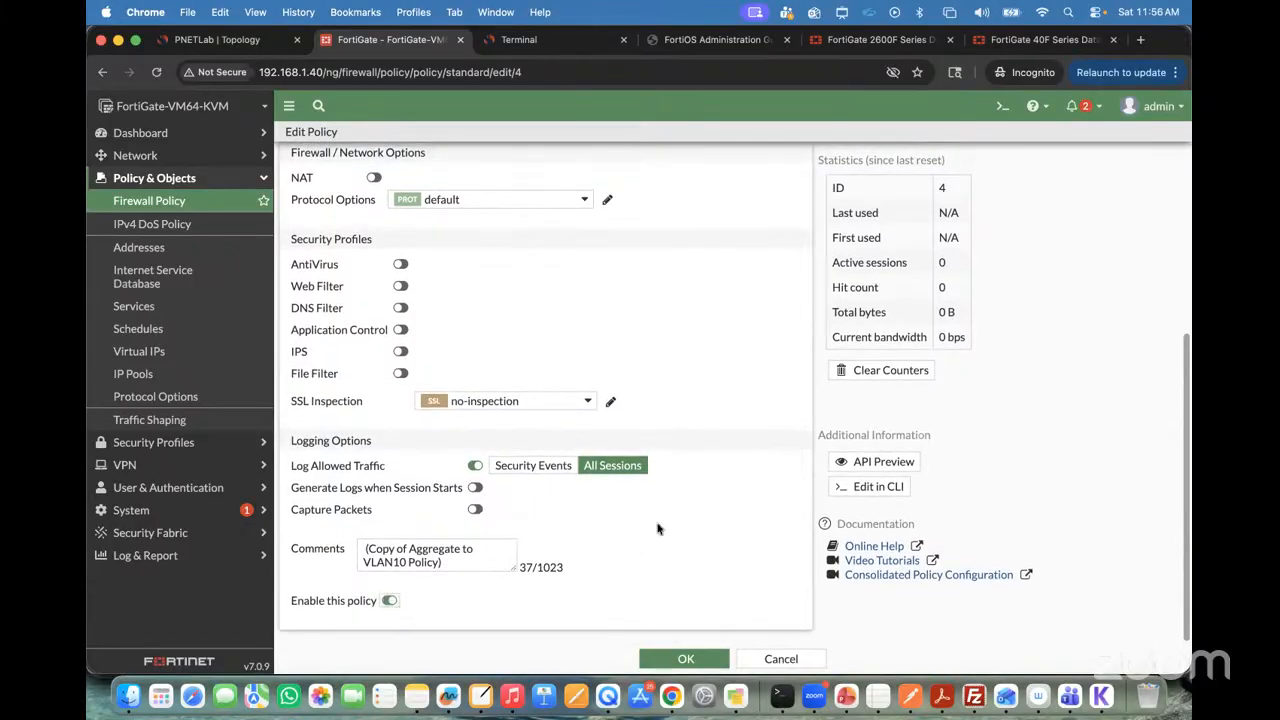
{"action": "scroll", "coordinate": [657, 528], "scroll_direction": "up", "scroll_amount": 2}
{"action": "scroll", "coordinate": [657, 528], "scroll_direction": "up", "scroll_amount": 5}
{"action": "scroll", "coordinate": [657, 528], "scroll_direction": "down", "scroll_amount": 6}
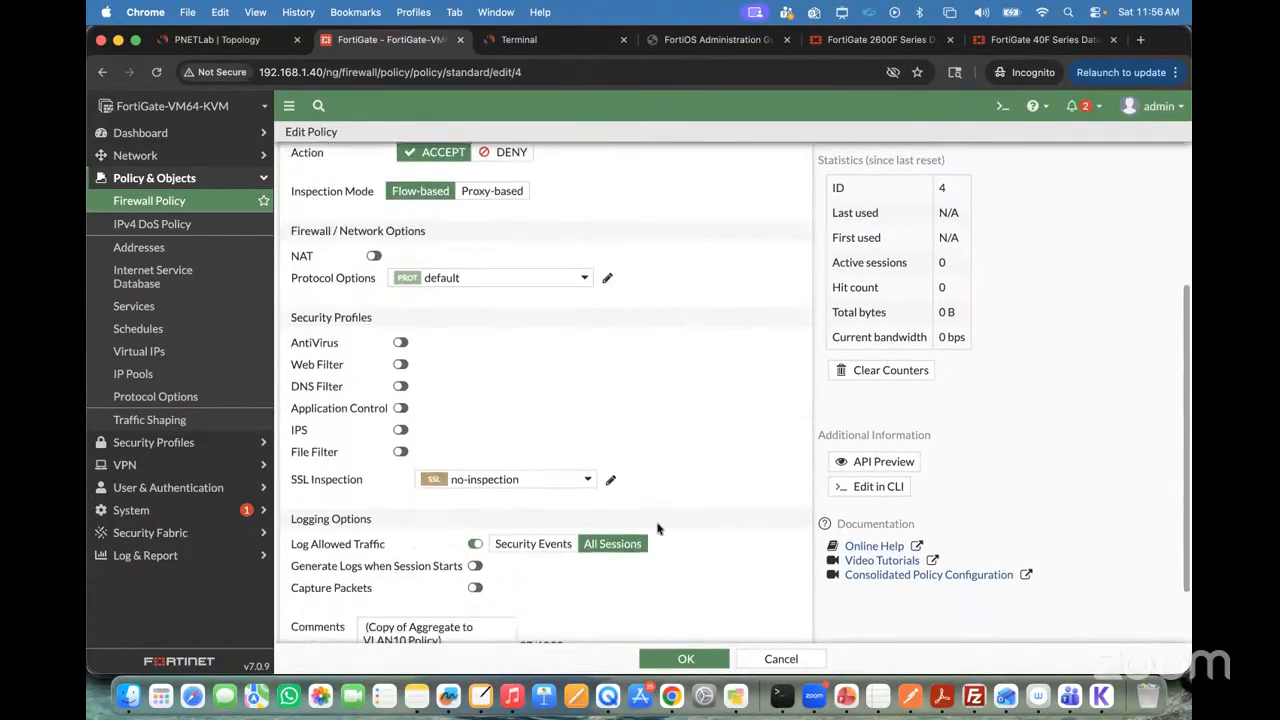
{"action": "left_click", "coordinate": [665, 655]}
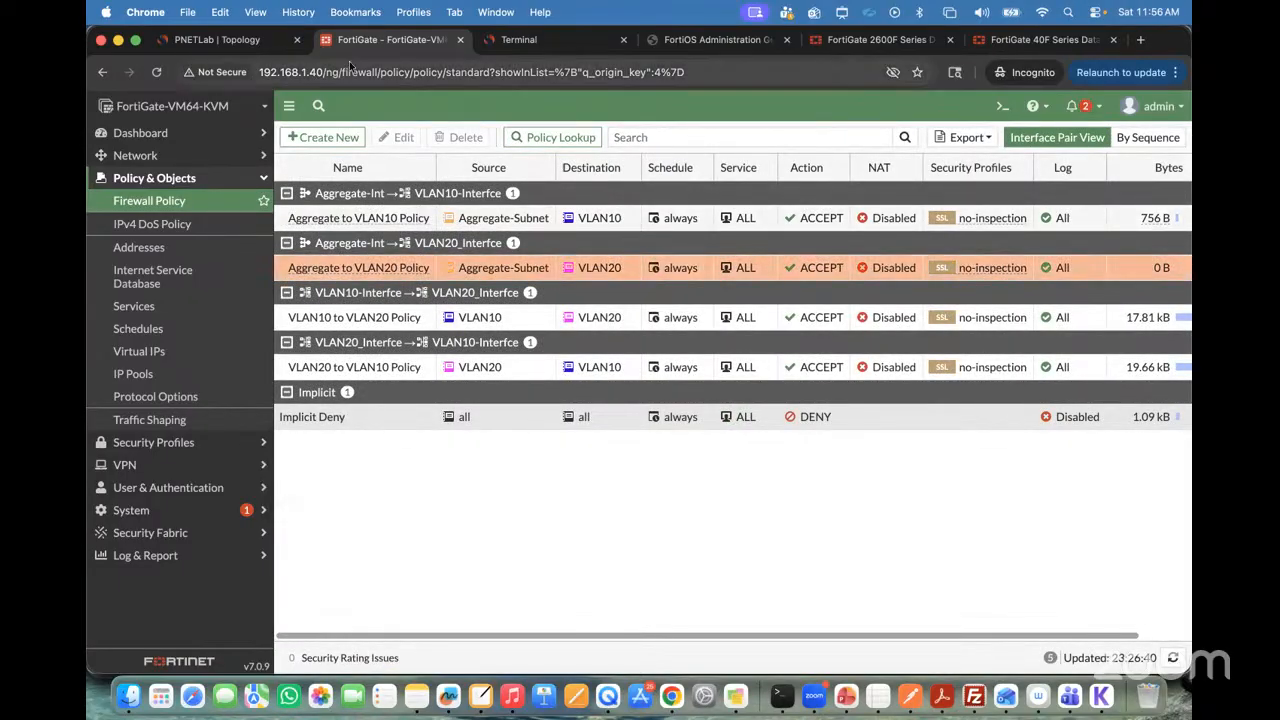
Step: Return to VPC8's console, ping 20.20.20.50 again, and stop the ping after a few replies
{"action": "left_click", "coordinate": [517, 40]}
{"action": "key", "text": "Up"}
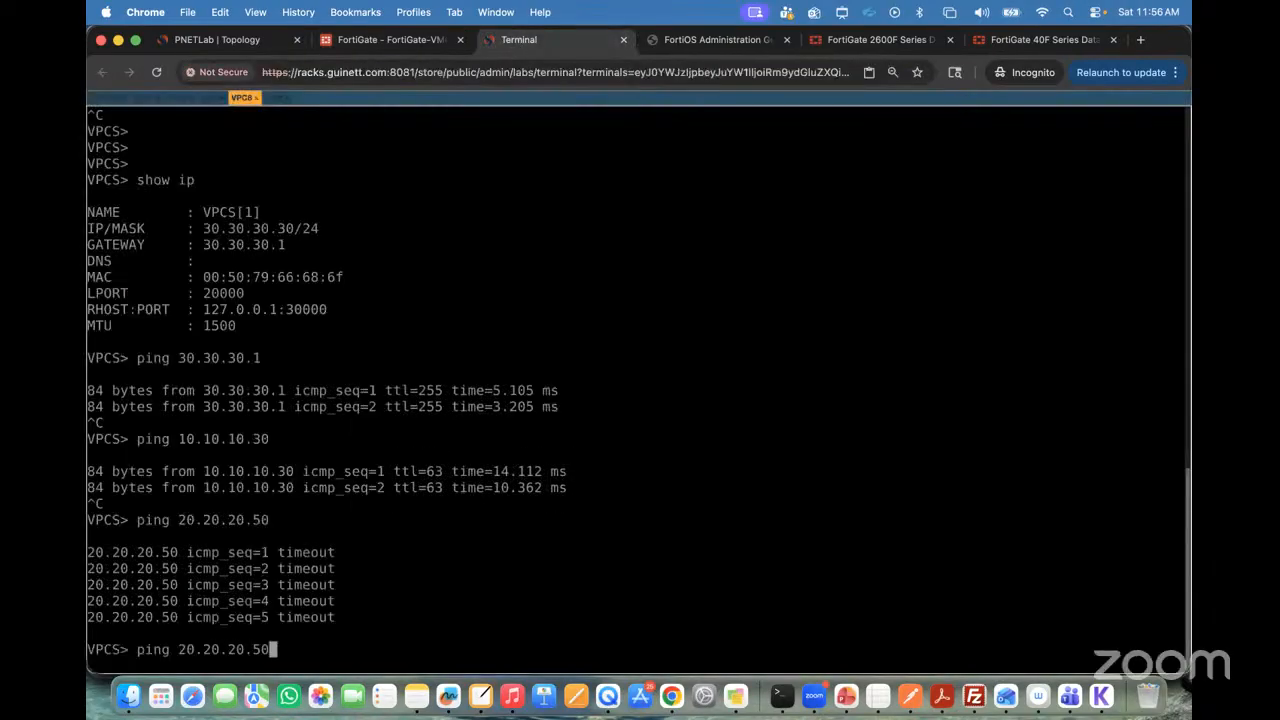
{"action": "key", "text": "Return"}
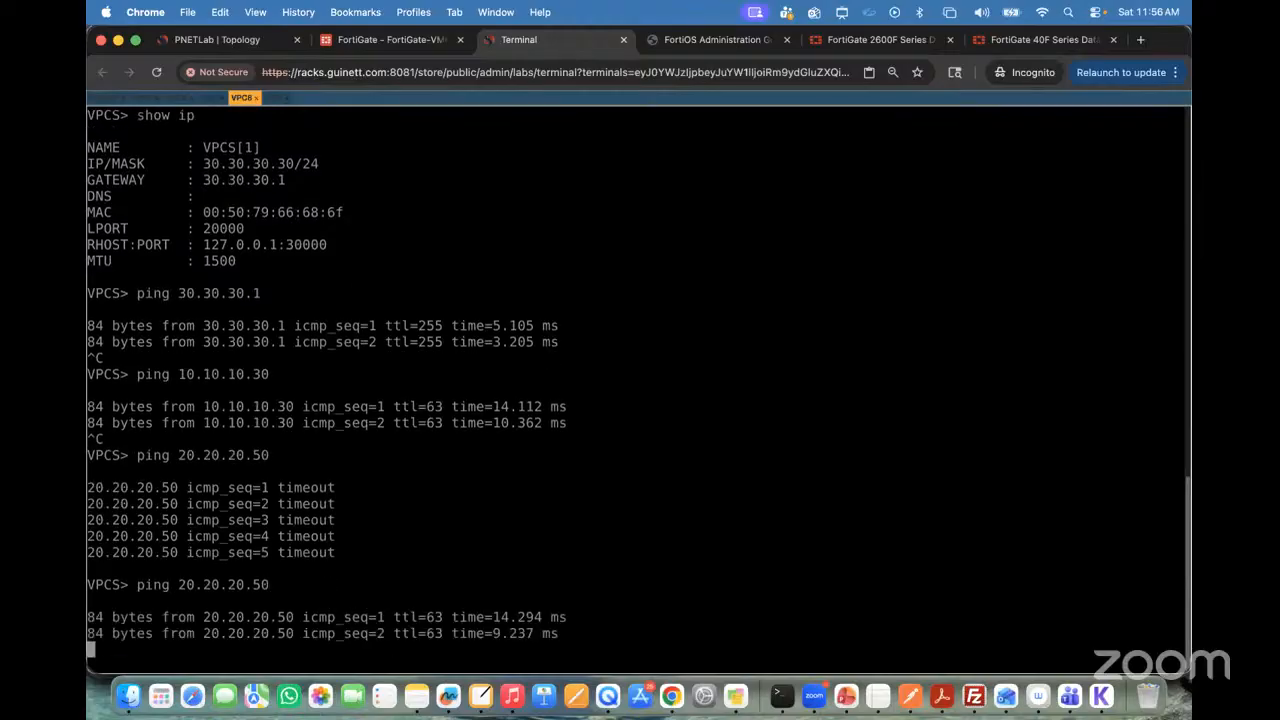
{"action": "key", "text": "ctrl+c"}
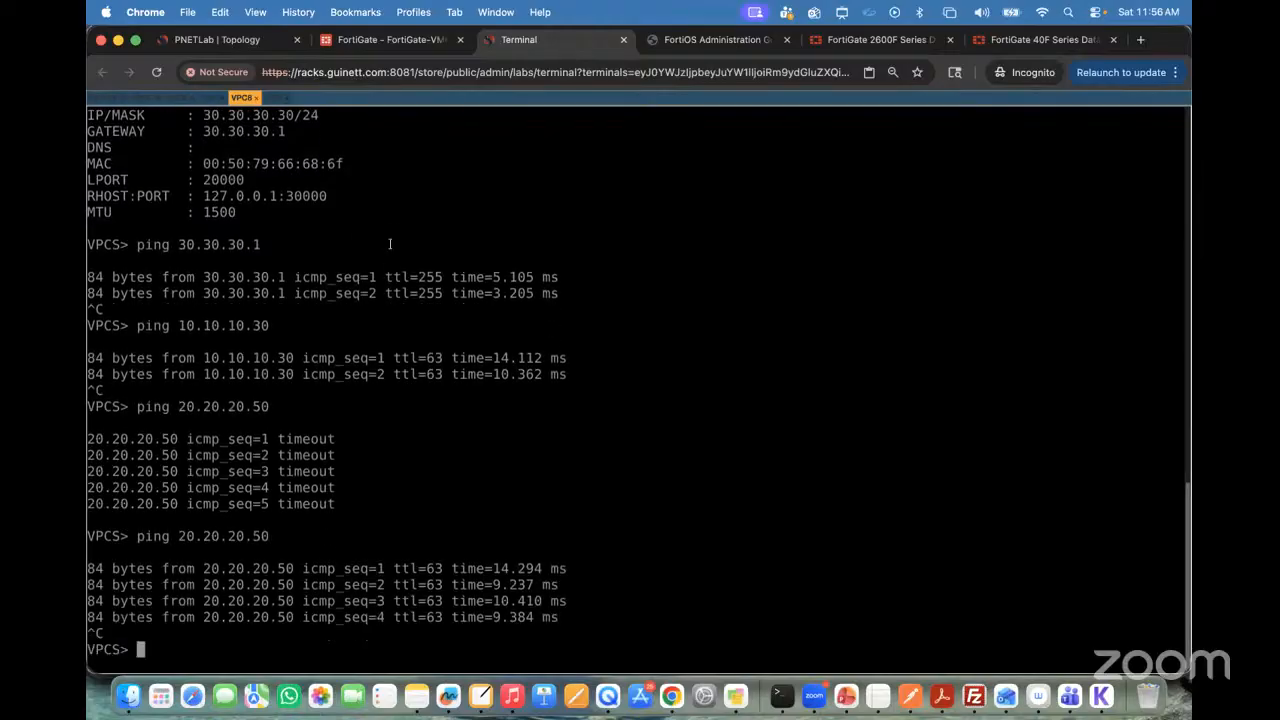
Step: Review the PNETLab topology and the VLAN, Aggregate and Redundant interface types in the FortiOS Administration Guide
{"action": "left_click", "coordinate": [217, 39]}
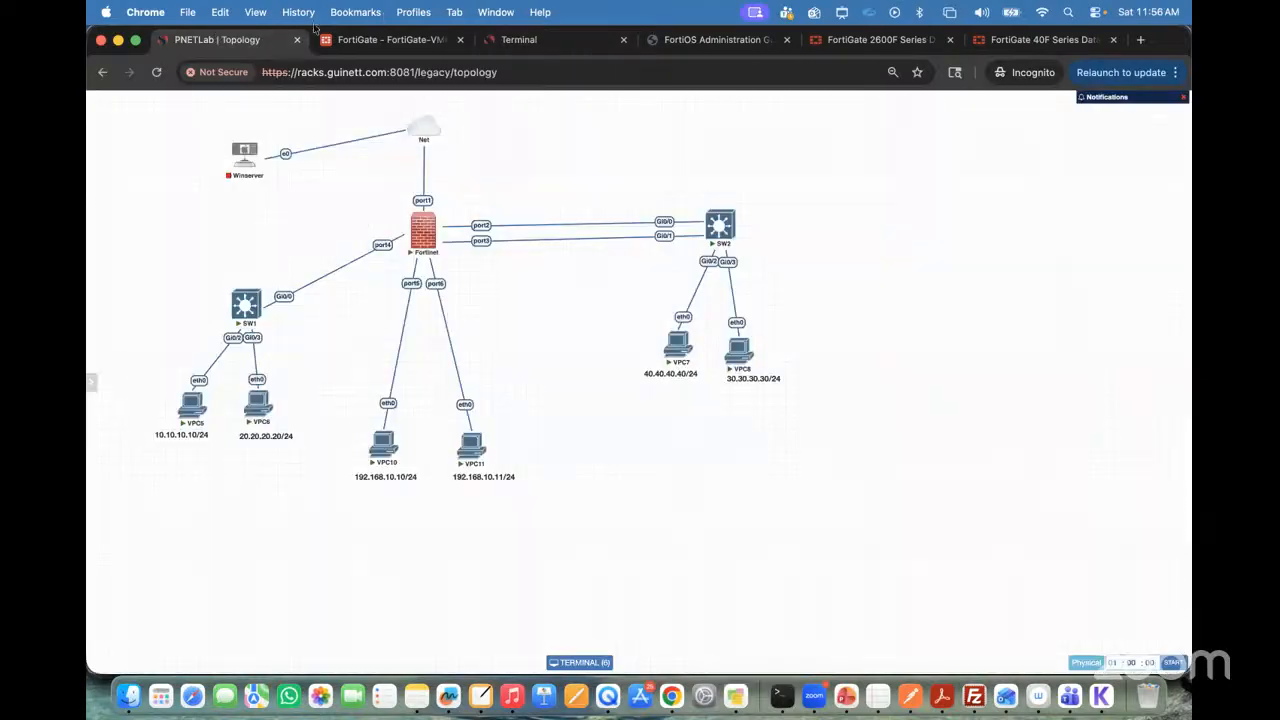
{"action": "left_click", "coordinate": [690, 40]}
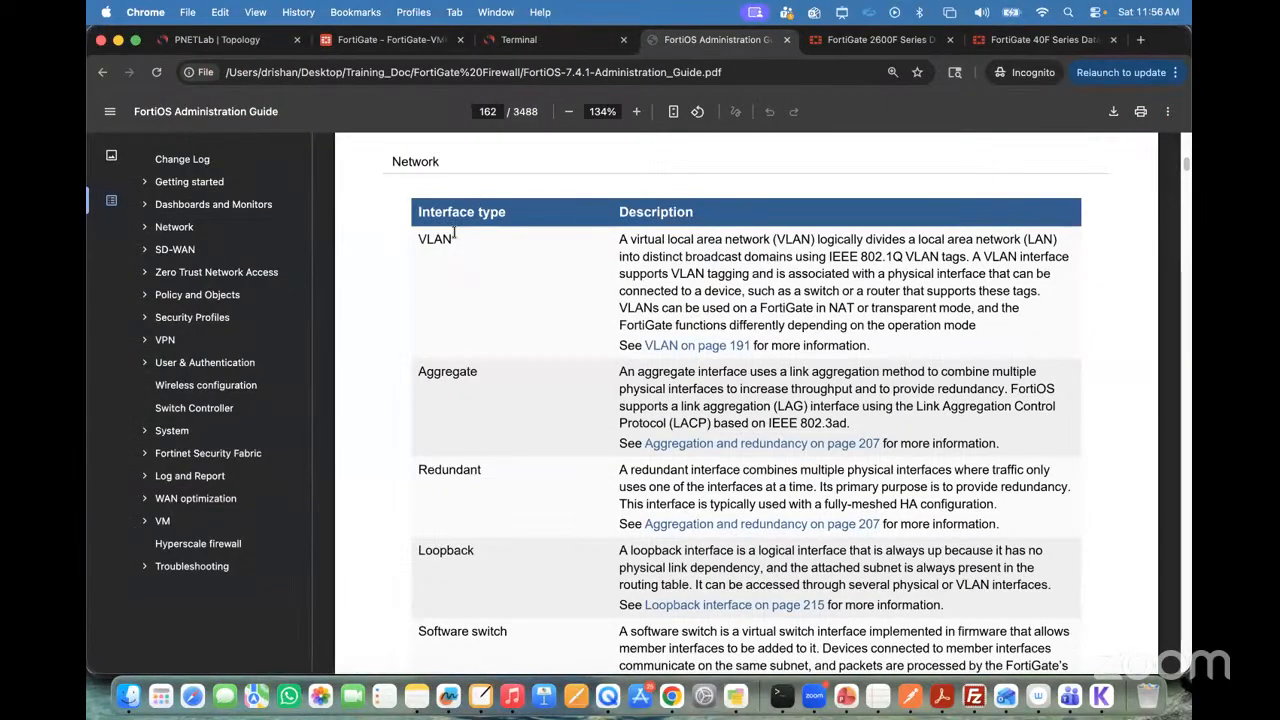
{"action": "left_click_drag", "start_coordinate": [420, 238], "coordinate": [494, 238]}
{"action": "left_click_drag", "start_coordinate": [417, 372], "coordinate": [528, 373]}
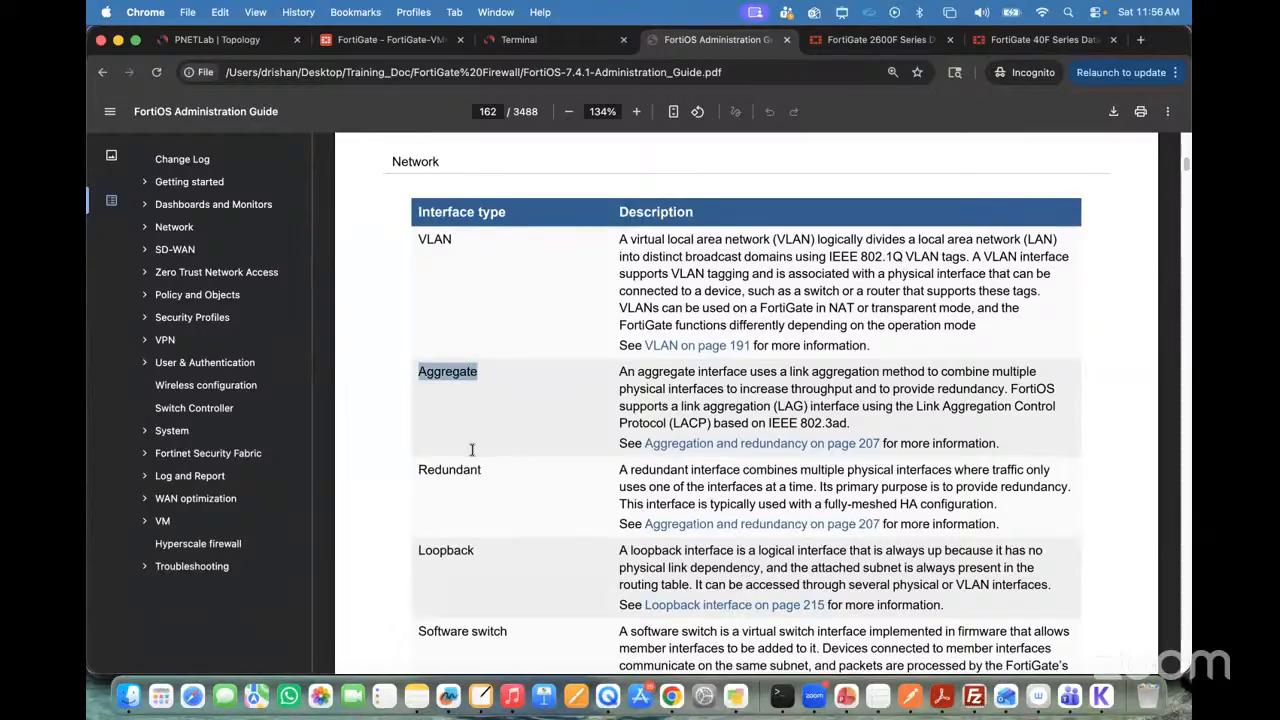
{"action": "scroll", "coordinate": [472, 450], "scroll_direction": "down", "scroll_amount": 1}
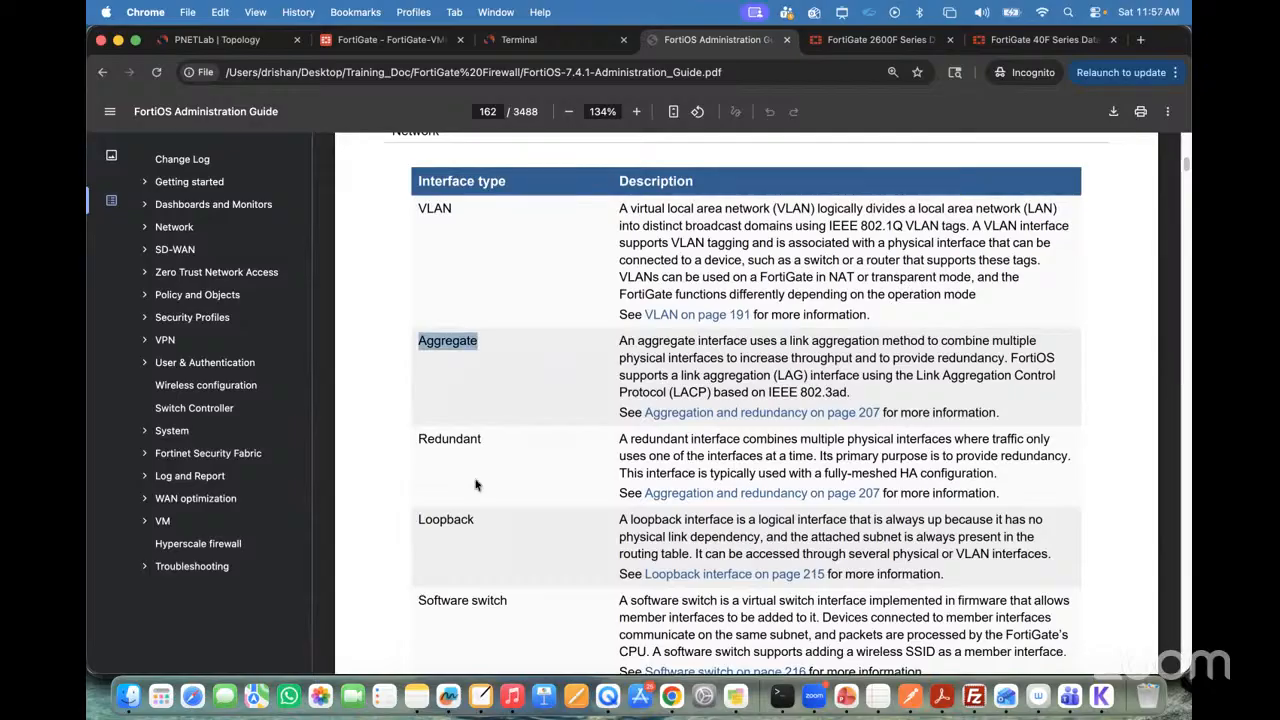
{"action": "scroll", "coordinate": [501, 373], "scroll_direction": "up", "scroll_amount": 2}
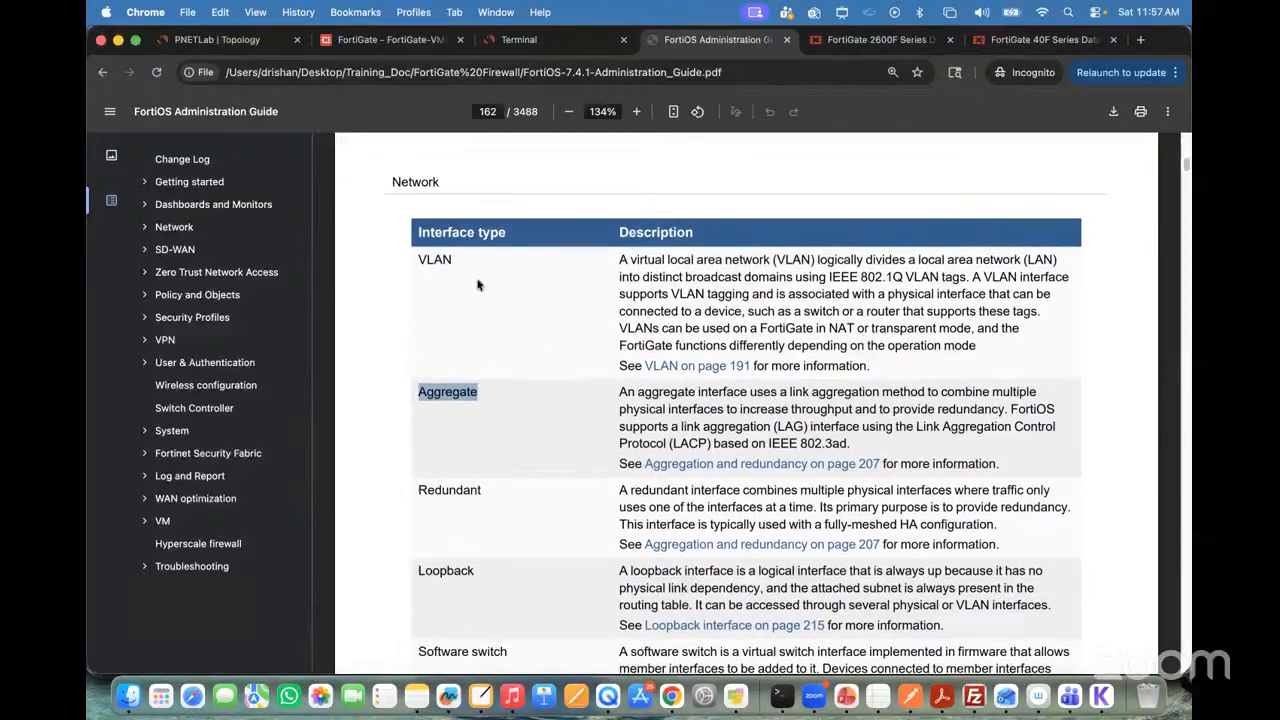
{"action": "left_click", "coordinate": [245, 43]}
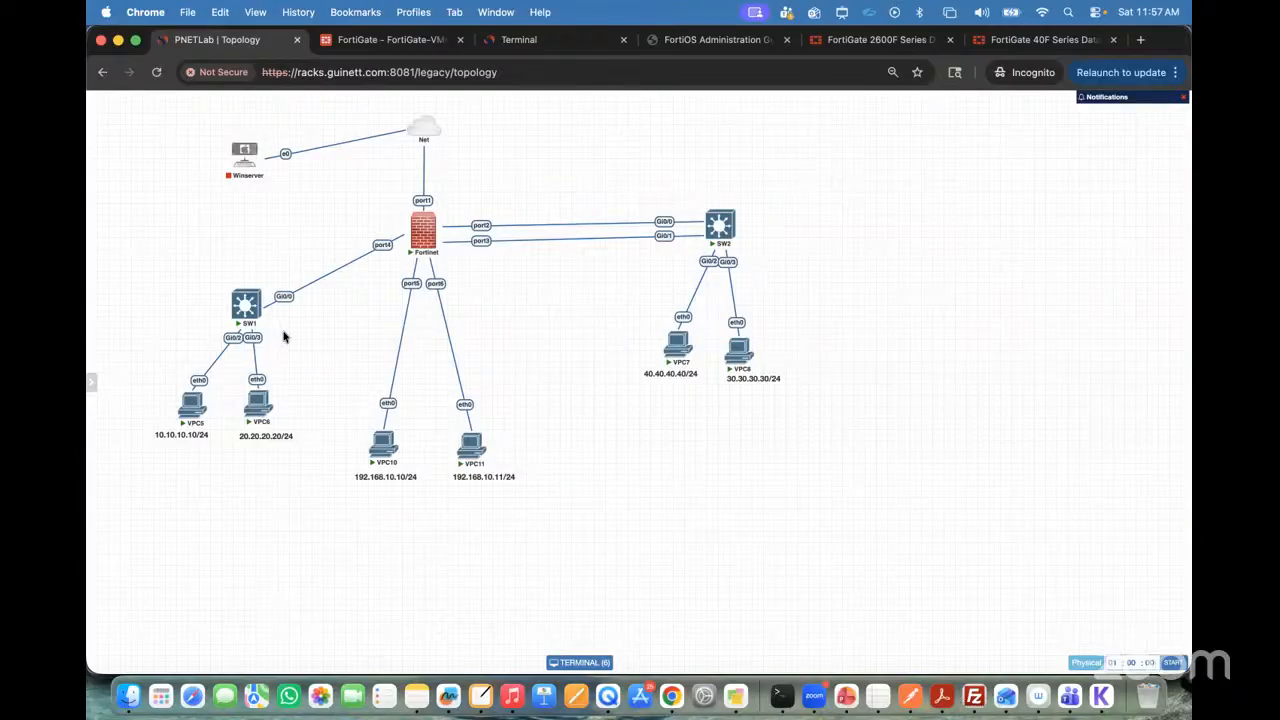
{"action": "mouse_move", "coordinate": [237, 331]}
{"action": "mouse_move", "coordinate": [419, 128]}
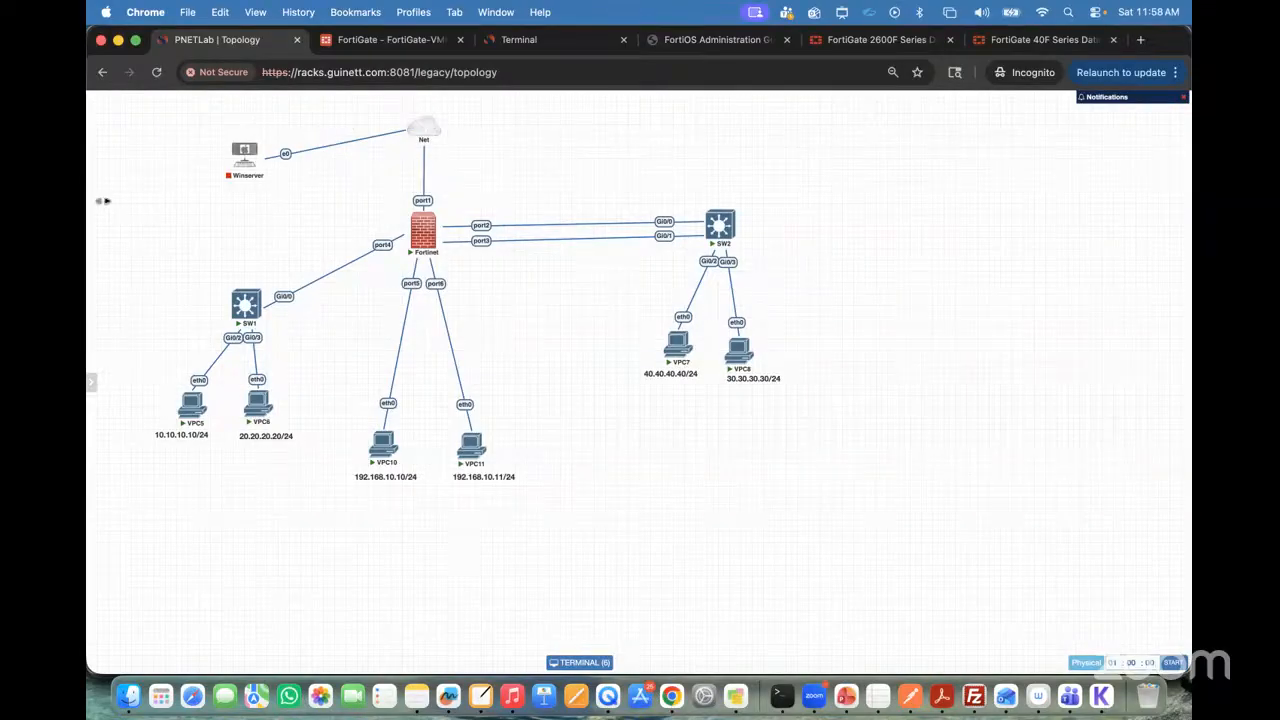
Step: Stop all nodes in the topology and close the lab
{"action": "mouse_move", "coordinate": [92, 228]}
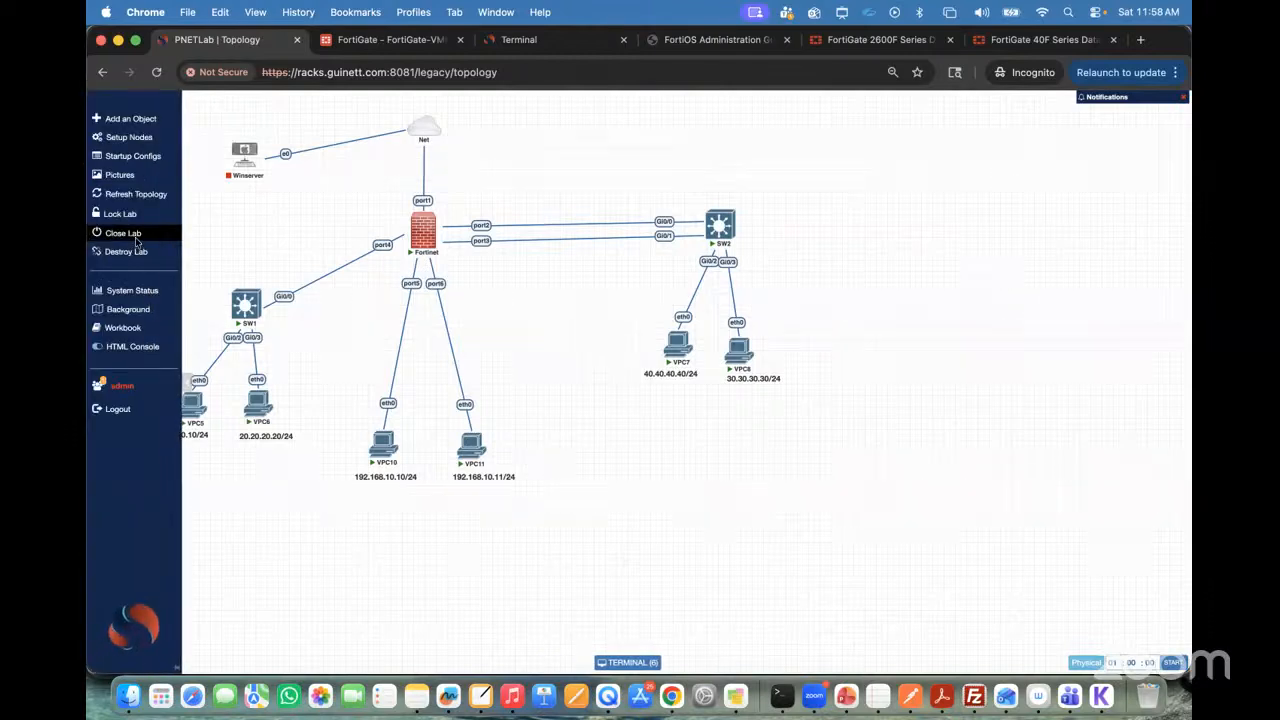
{"action": "left_click", "coordinate": [130, 137]}
{"action": "left_click", "coordinate": [165, 185]}
{"action": "mouse_move", "coordinate": [90, 180]}
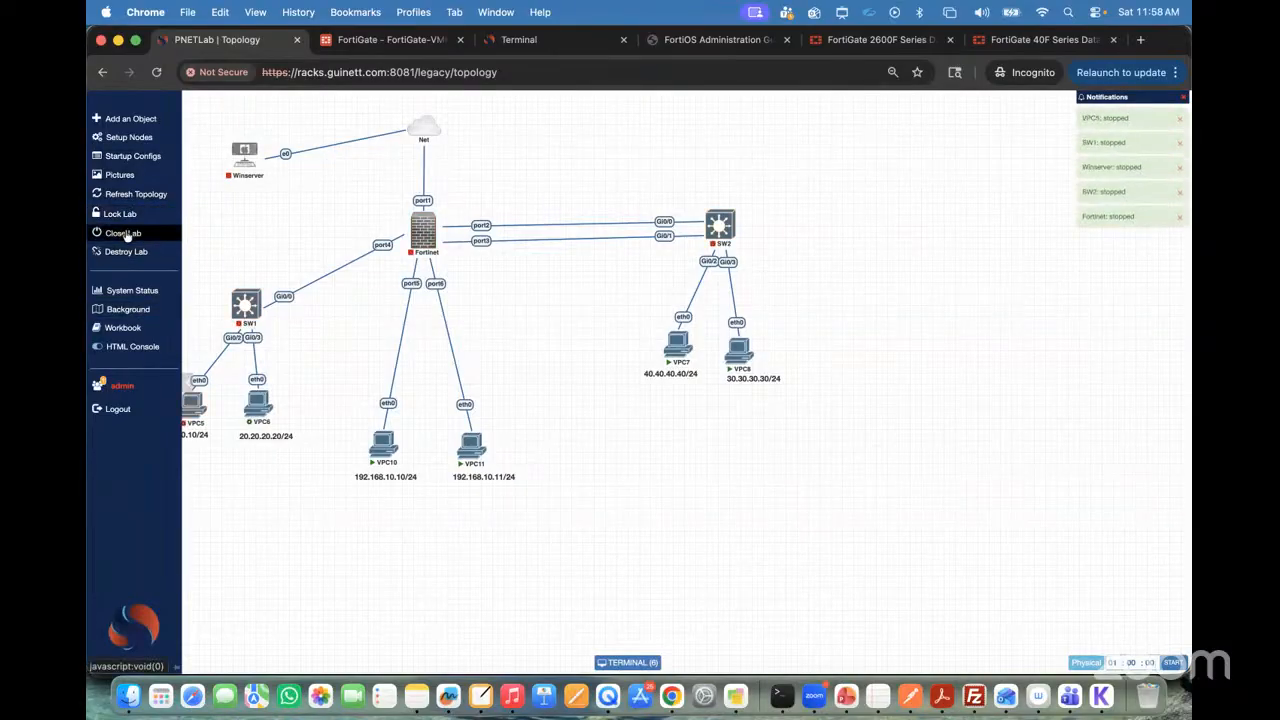
{"action": "left_click", "coordinate": [124, 233]}
Step: Preview the labs in FortiGate_Firewall_Labs, including the Site-to-Site, Layer2, One-Arm Sniffer, Firewall Interface and Day0 configuration labs
{"action": "scroll", "coordinate": [220, 420], "scroll_direction": "down", "scroll_amount": 1}
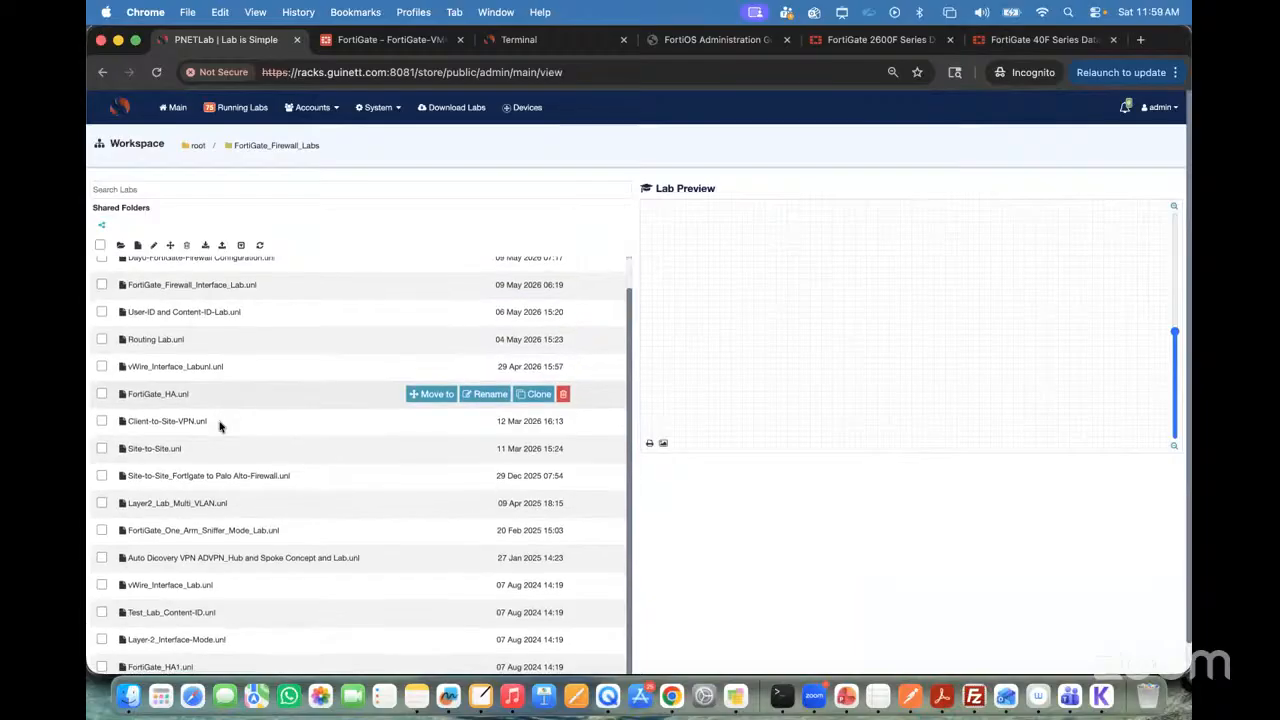
{"action": "left_click", "coordinate": [170, 425]}
{"action": "left_click", "coordinate": [170, 457]}
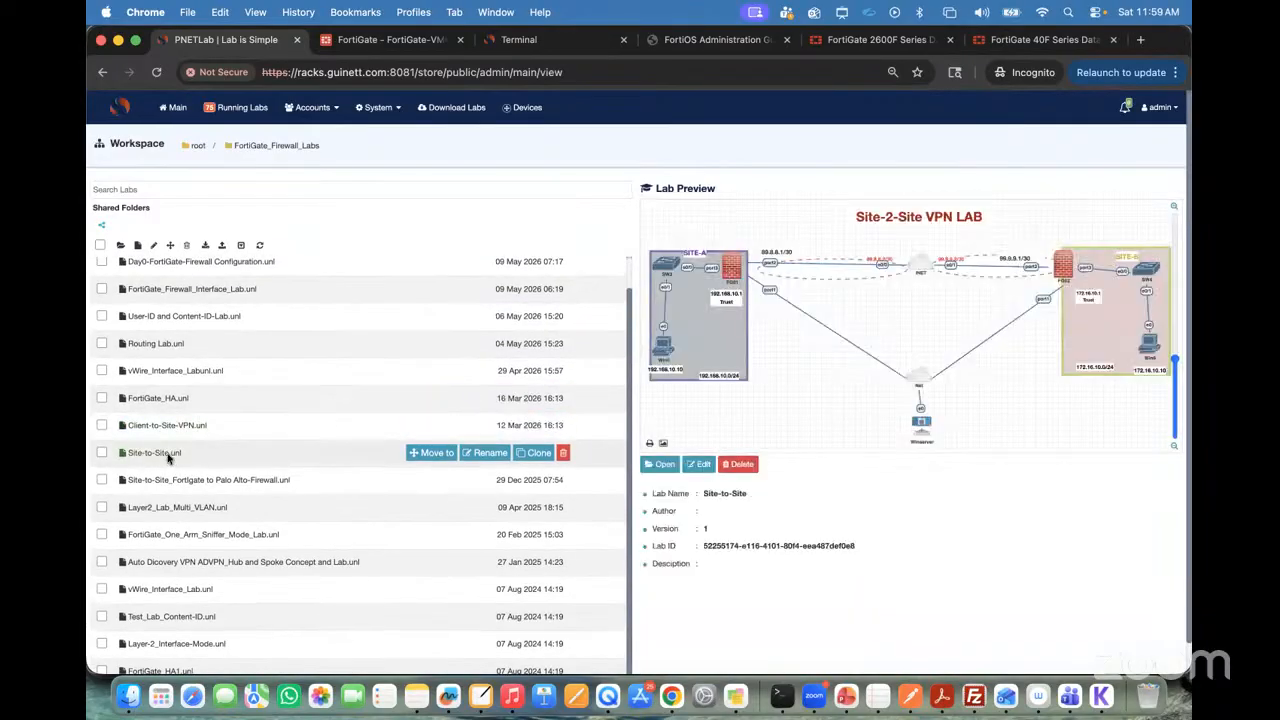
{"action": "left_click", "coordinate": [175, 485]}
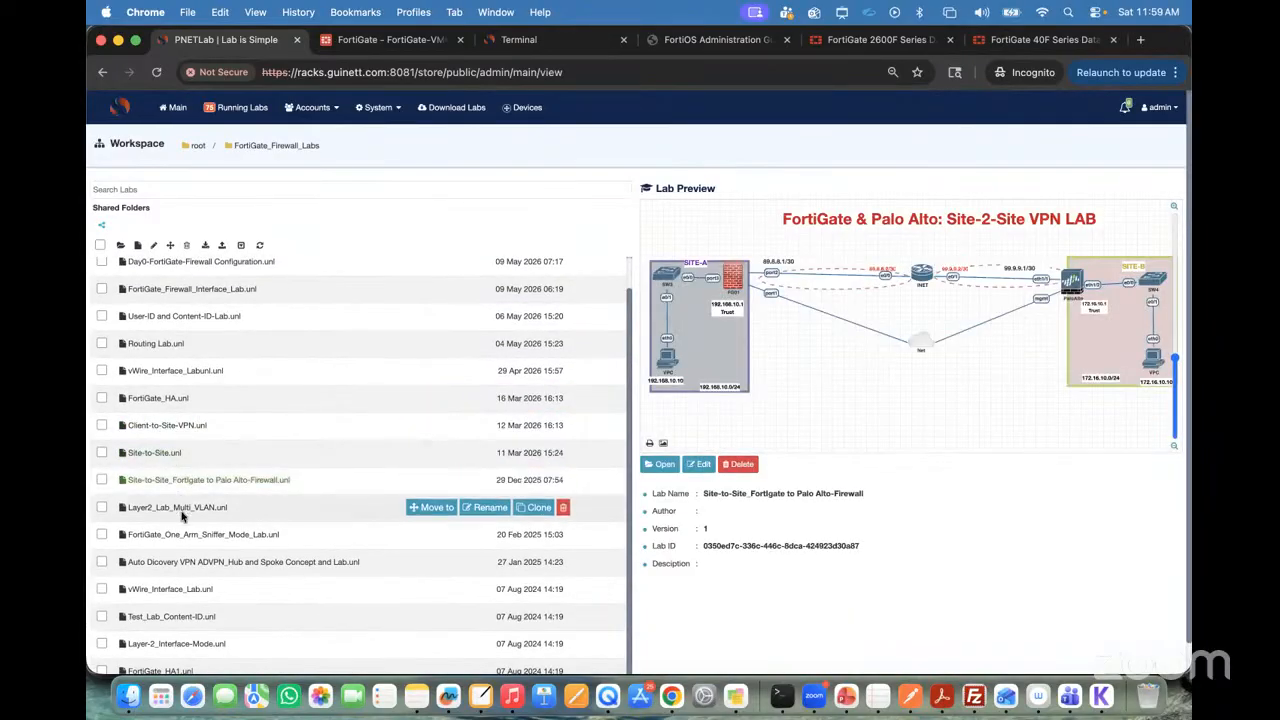
{"action": "left_click", "coordinate": [178, 509]}
{"action": "left_click", "coordinate": [190, 535]}
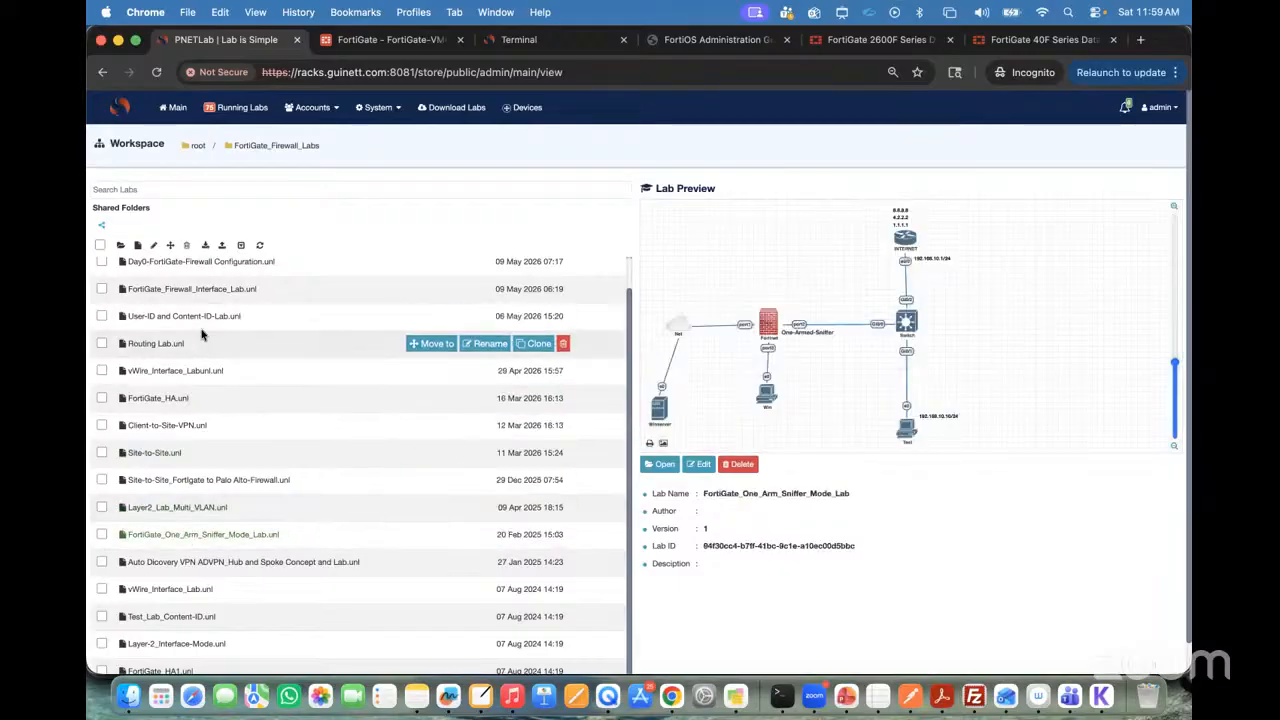
{"action": "left_click", "coordinate": [172, 290]}
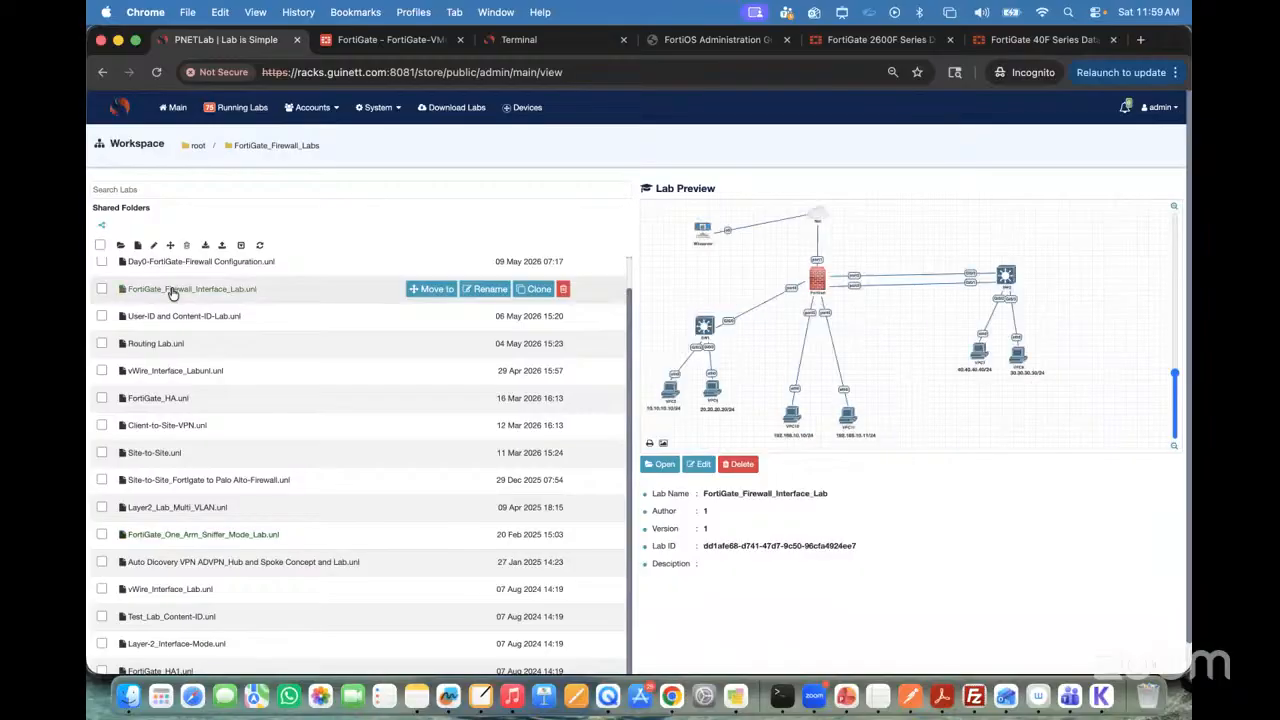
{"action": "left_click", "coordinate": [180, 268]}
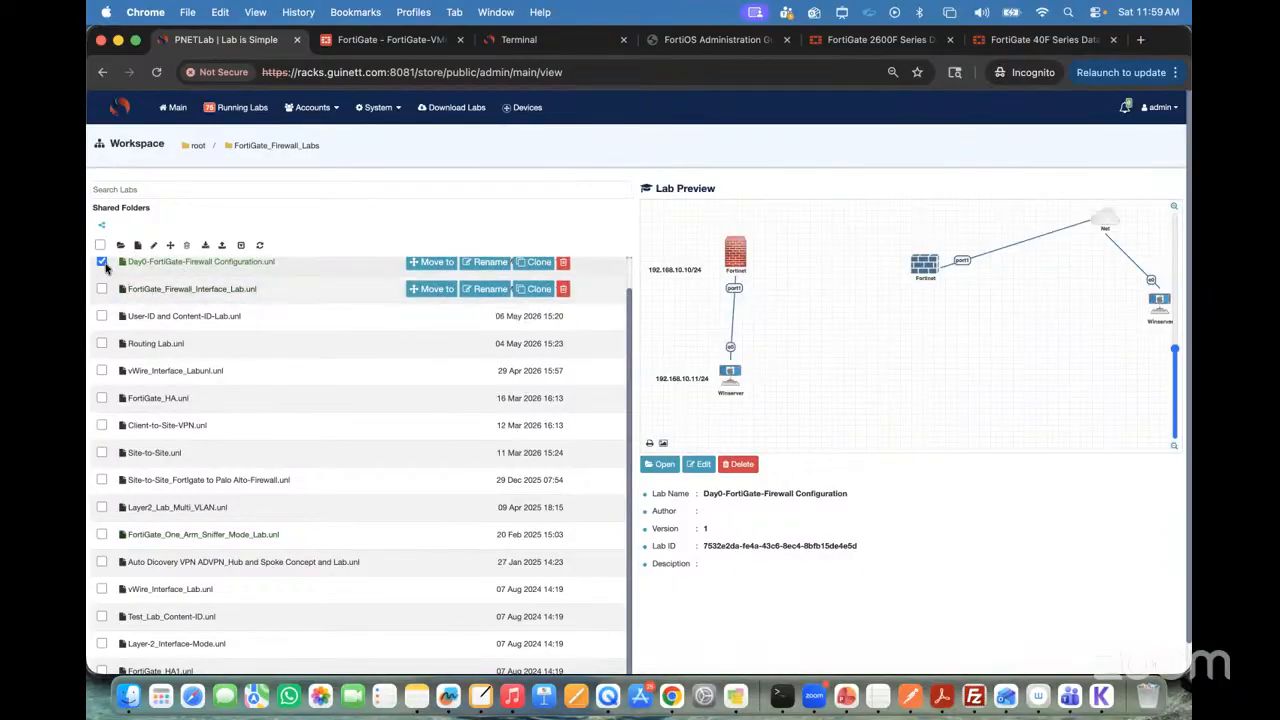
{"action": "left_click", "coordinate": [104, 264]}
{"action": "left_click", "coordinate": [137, 292]}
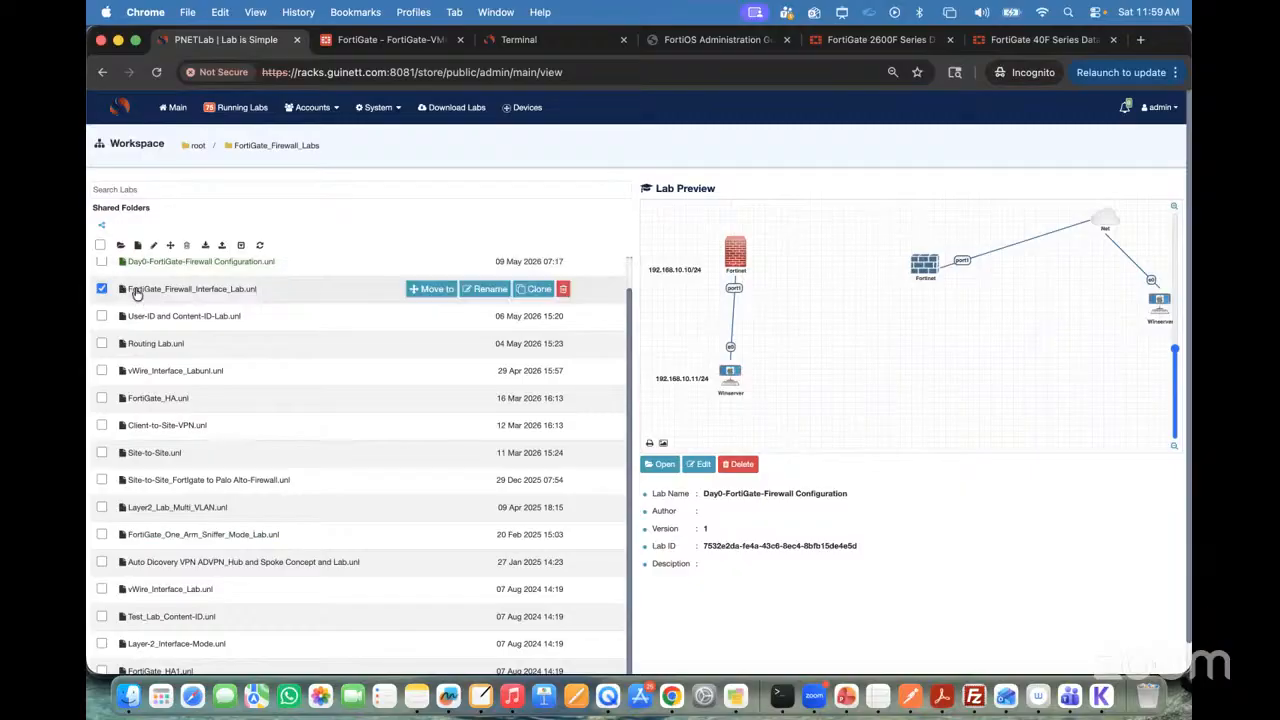
{"action": "left_click", "coordinate": [101, 289]}
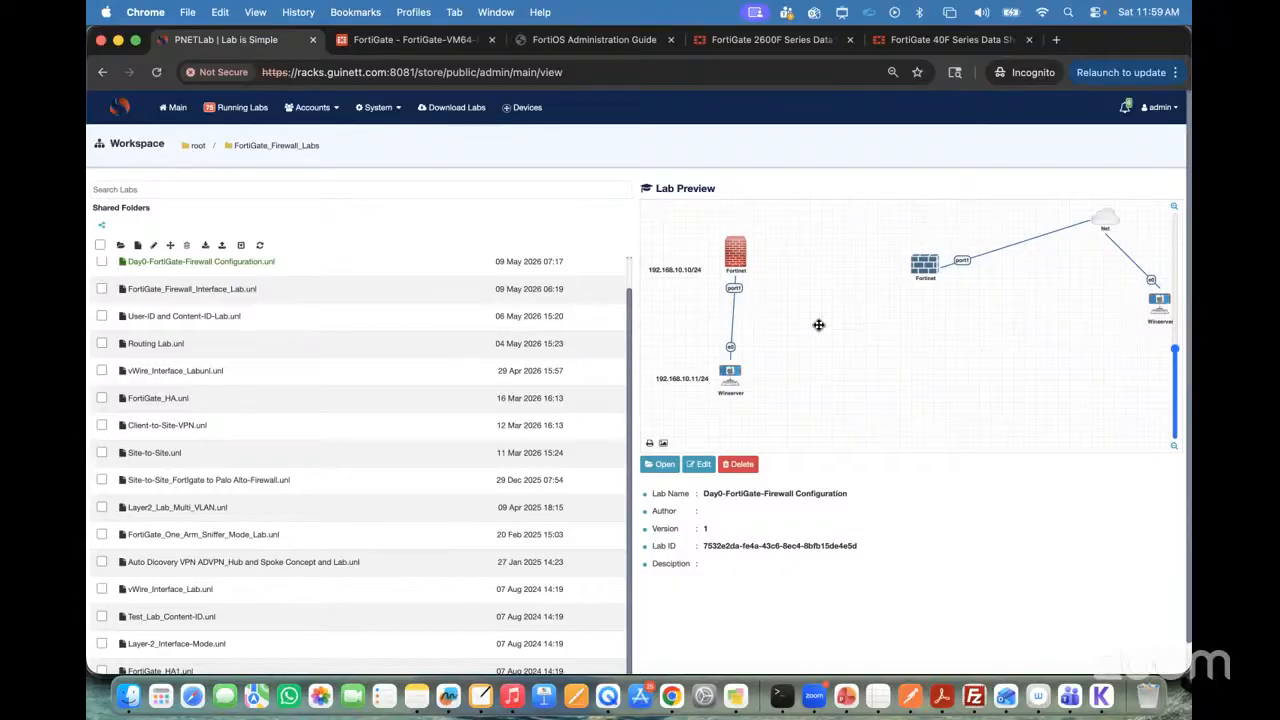
Step: Reopen the FortiGate_Firewall_Interface_Lab topology from the workspace
{"action": "left_click", "coordinate": [215, 288]}
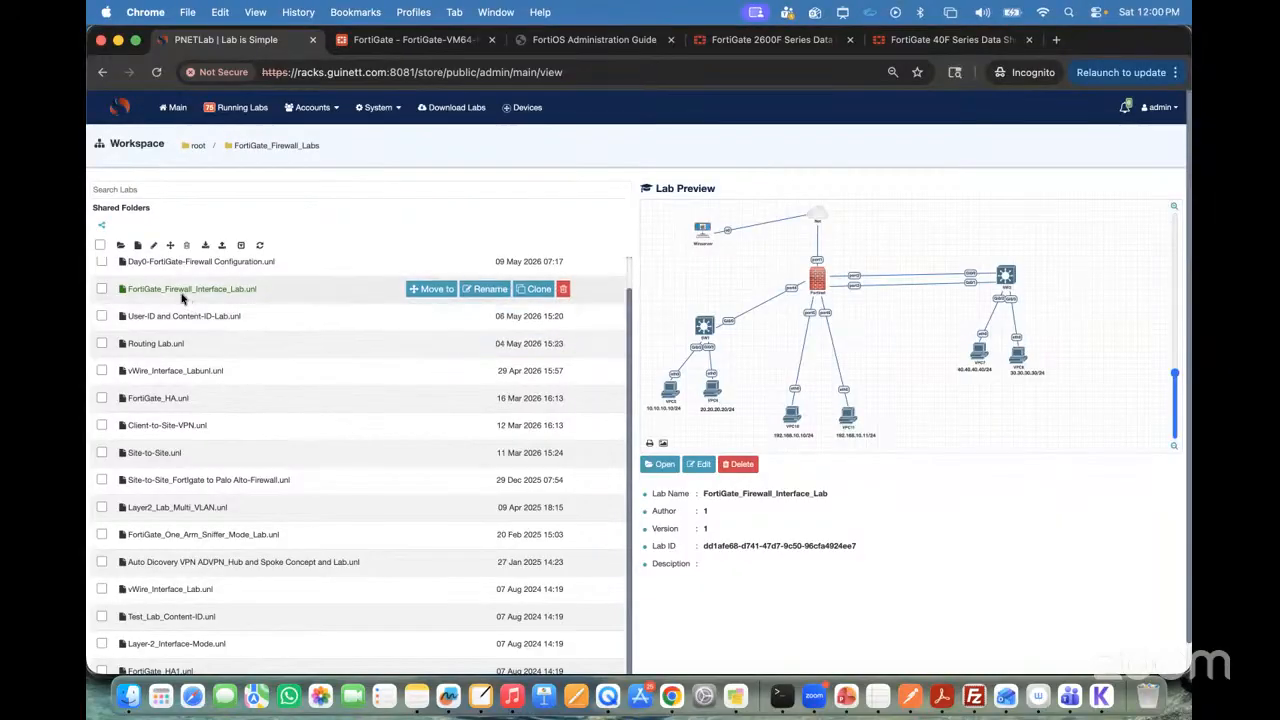
{"action": "left_click", "coordinate": [101, 288]}
{"action": "left_click", "coordinate": [660, 464]}
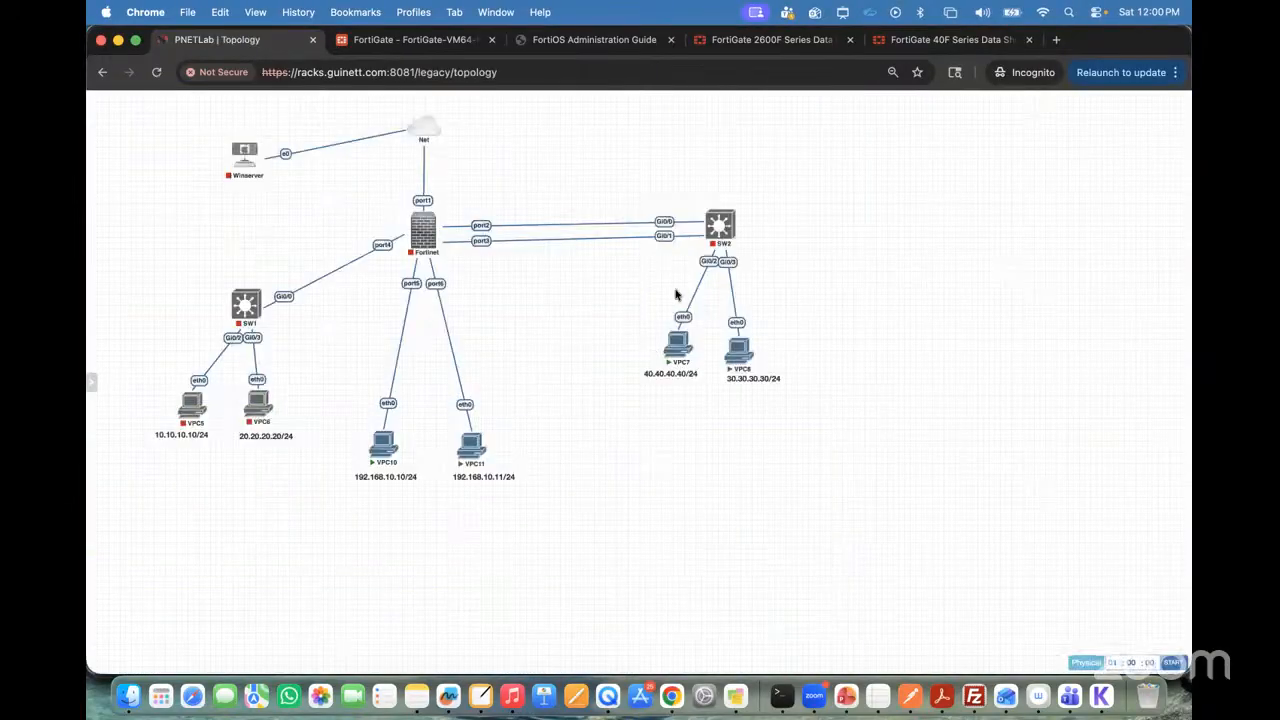
Step: Stop the nodes VPC7, VPC8, VPC10 and VPC11 that are still running
{"action": "mouse_move", "coordinate": [673, 350]}
{"action": "left_click", "coordinate": [669, 327]}
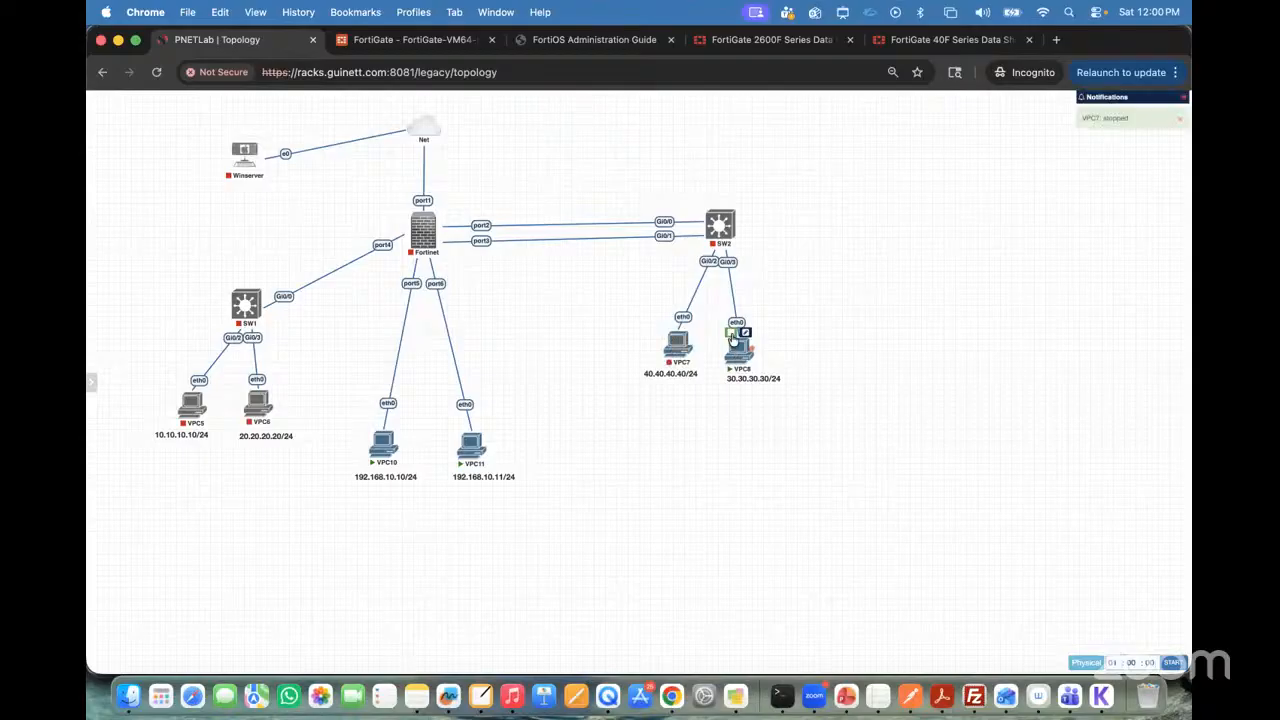
{"action": "left_click", "coordinate": [378, 427]}
{"action": "mouse_move", "coordinate": [425, 232]}
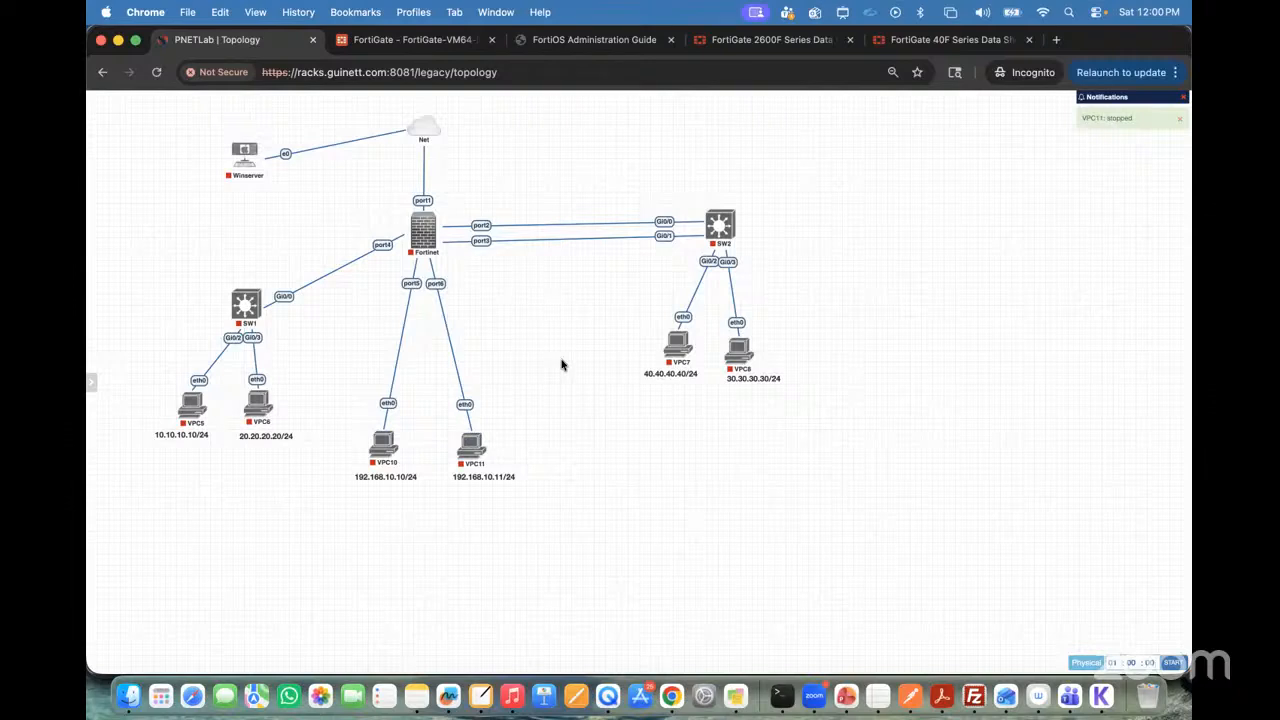
{"action": "mouse_move", "coordinate": [395, 100]}
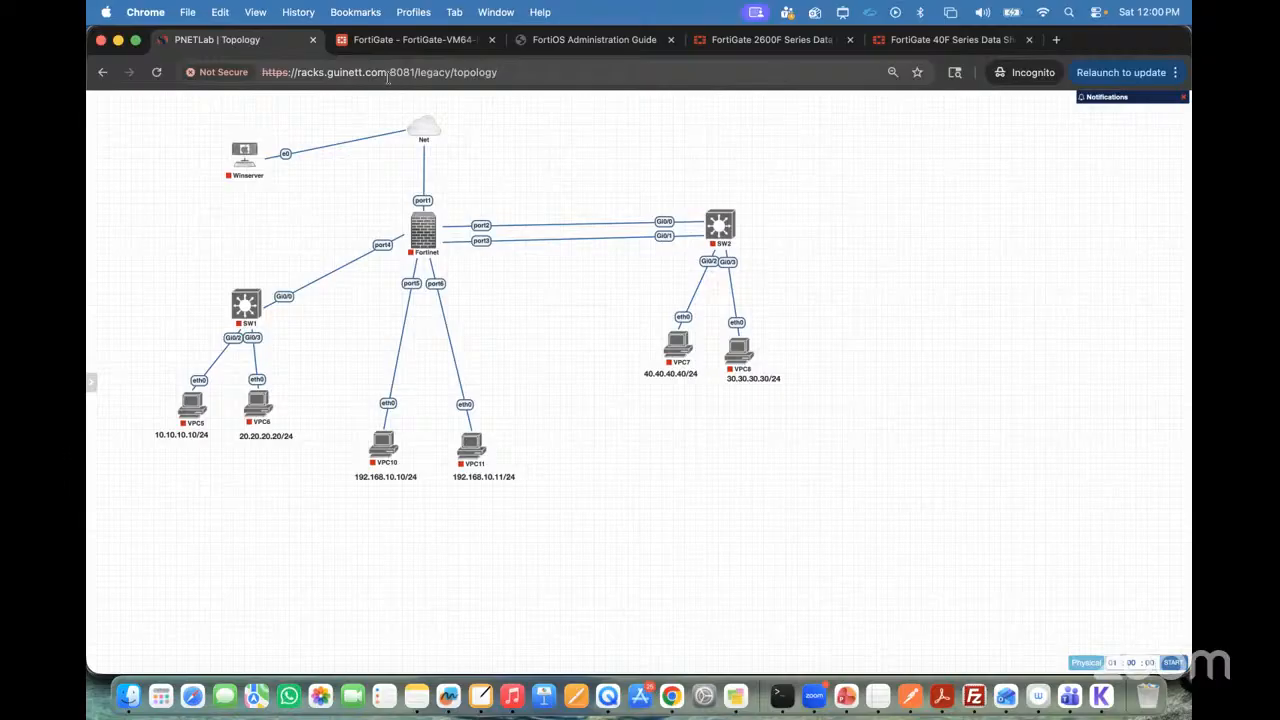
Step: Load the lab server's base address without the legacy/topology path, and log out of the account
{"action": "left_click", "coordinate": [388, 74]}
{"action": "left_click", "coordinate": [418, 73]}
{"action": "left_click_drag", "start_coordinate": [366, 72], "coordinate": [615, 100]}
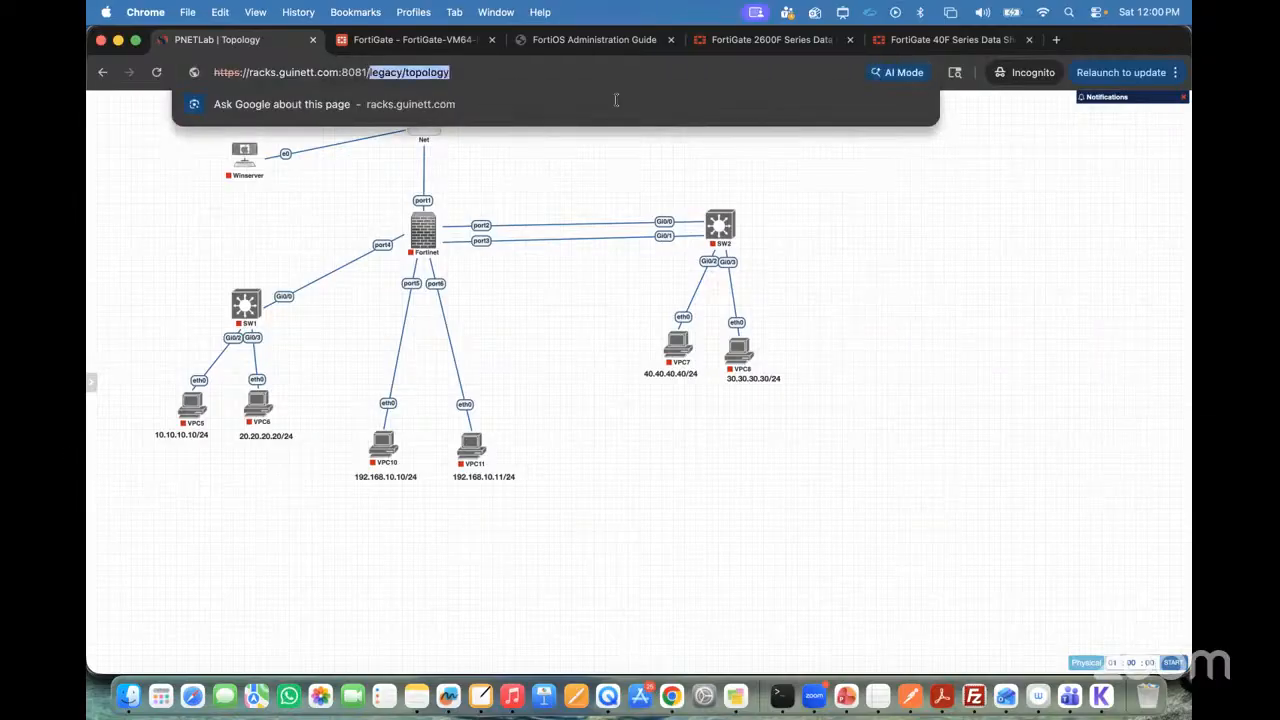
{"action": "key", "text": "BackSpace"}
{"action": "key", "text": "Return"}
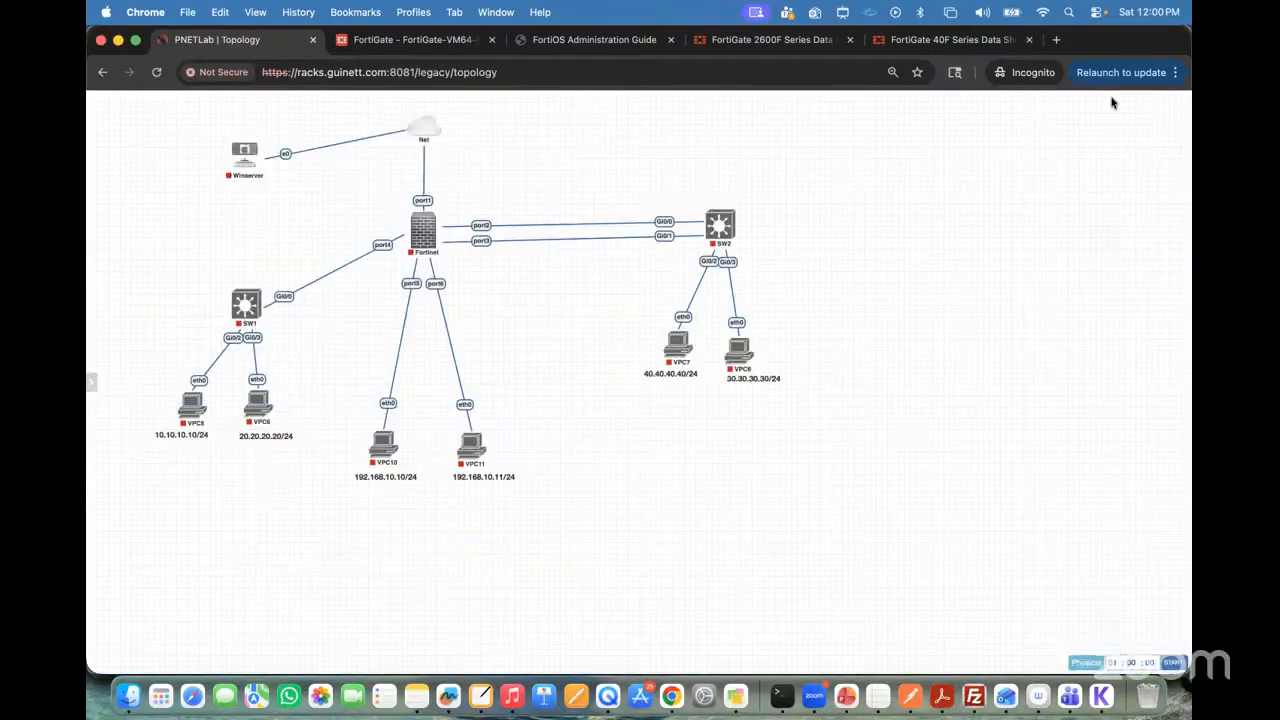
{"action": "mouse_move", "coordinate": [134, 278]}
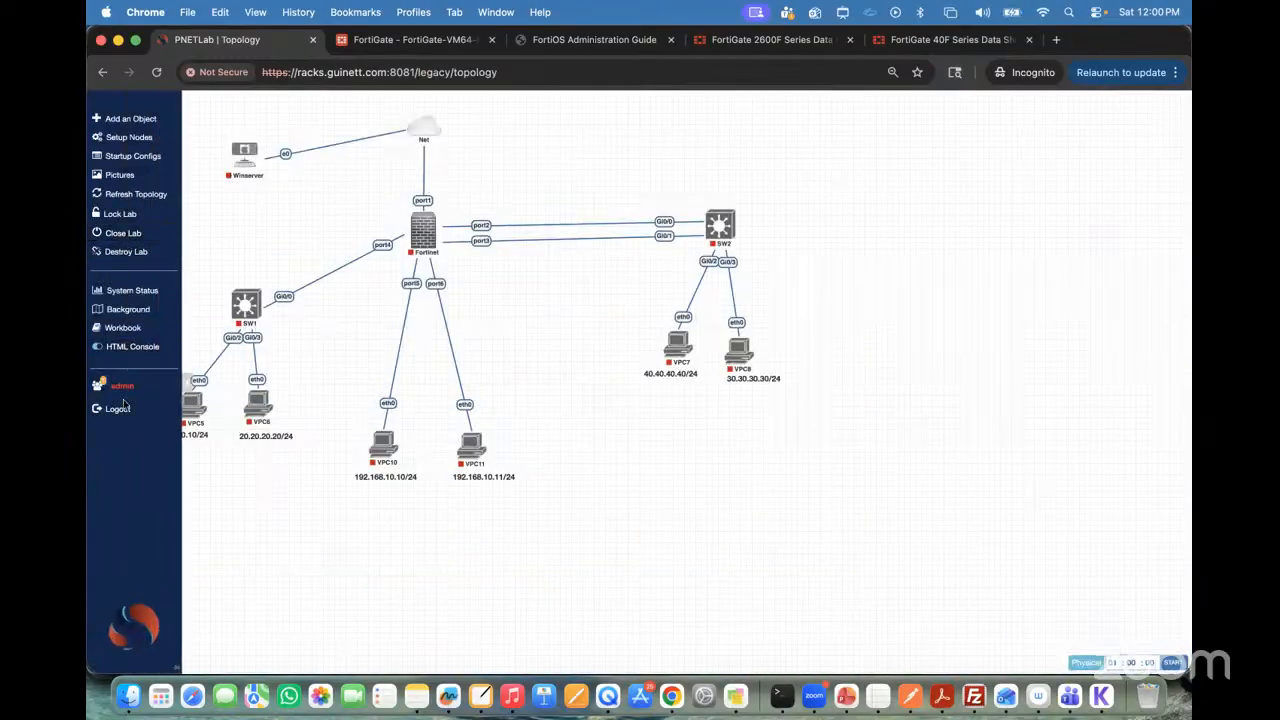
{"action": "left_click", "coordinate": [117, 408]}
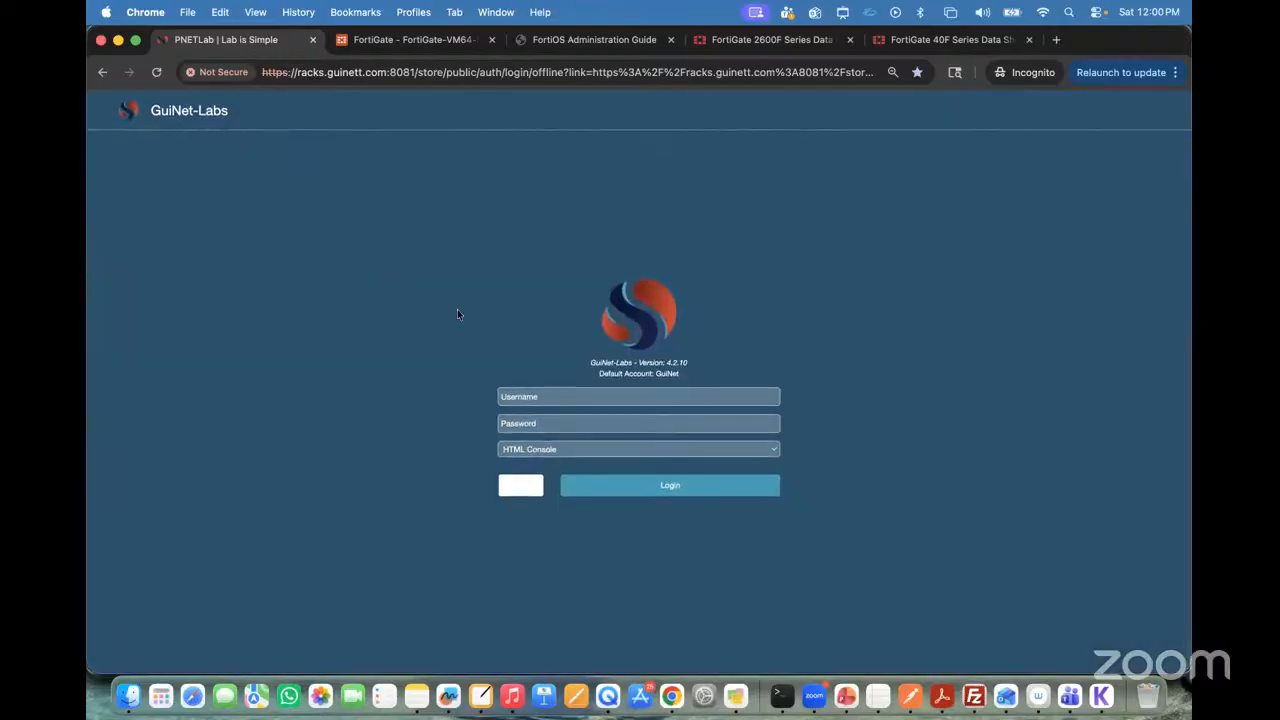
Step: Log in as admin with the HTML Console option, entering the account password and the captcha code
{"action": "left_click", "coordinate": [524, 400]}
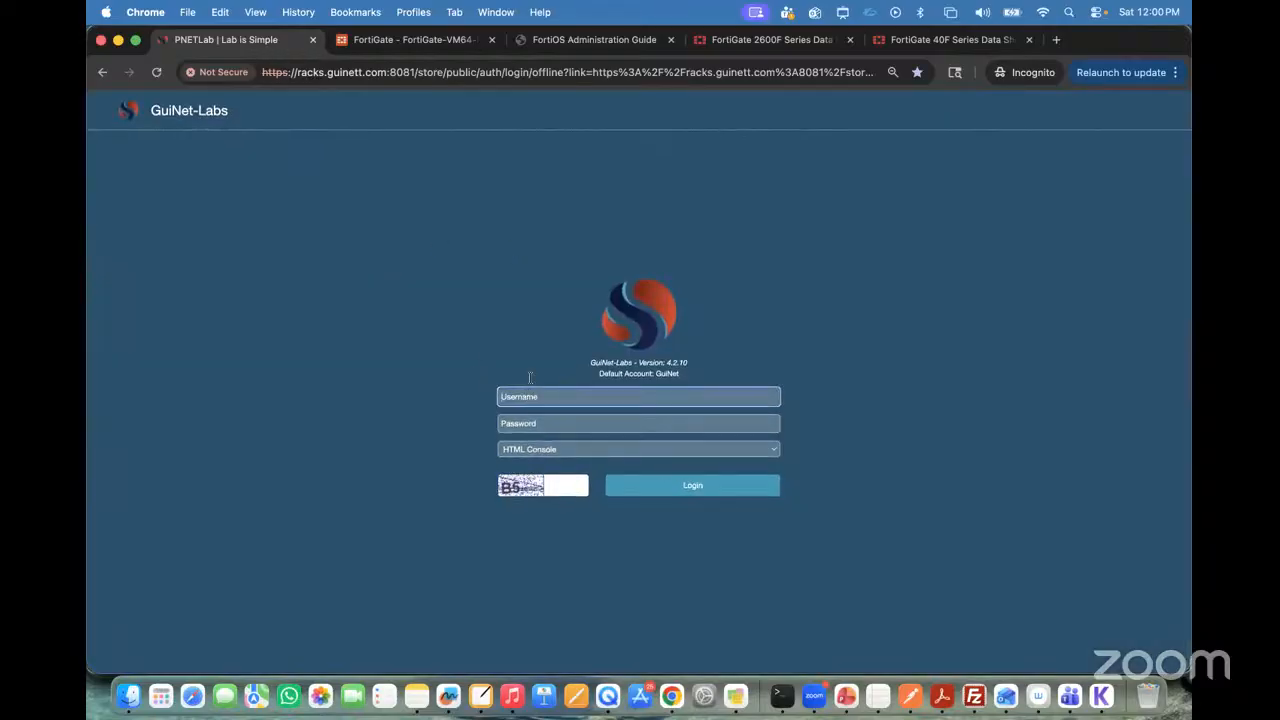
{"action": "left_click", "coordinate": [531, 453]}
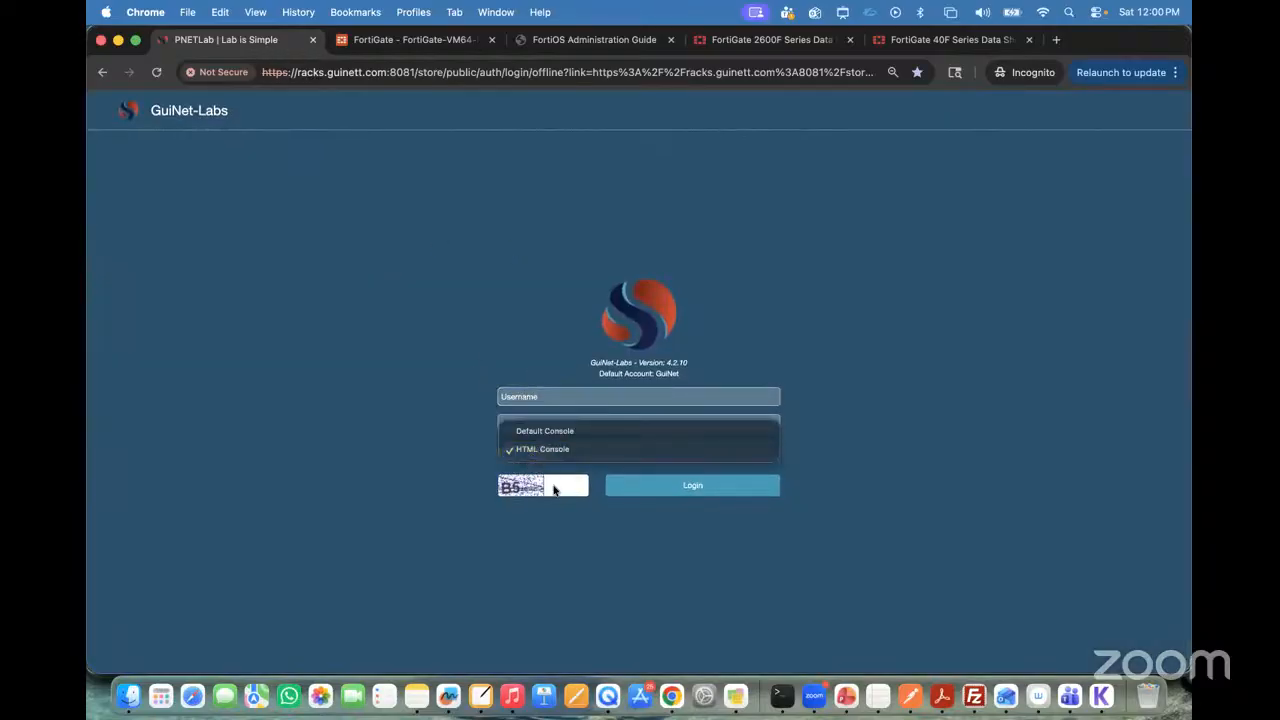
{"action": "left_click", "coordinate": [553, 487]}
{"action": "left_click", "coordinate": [553, 487]}
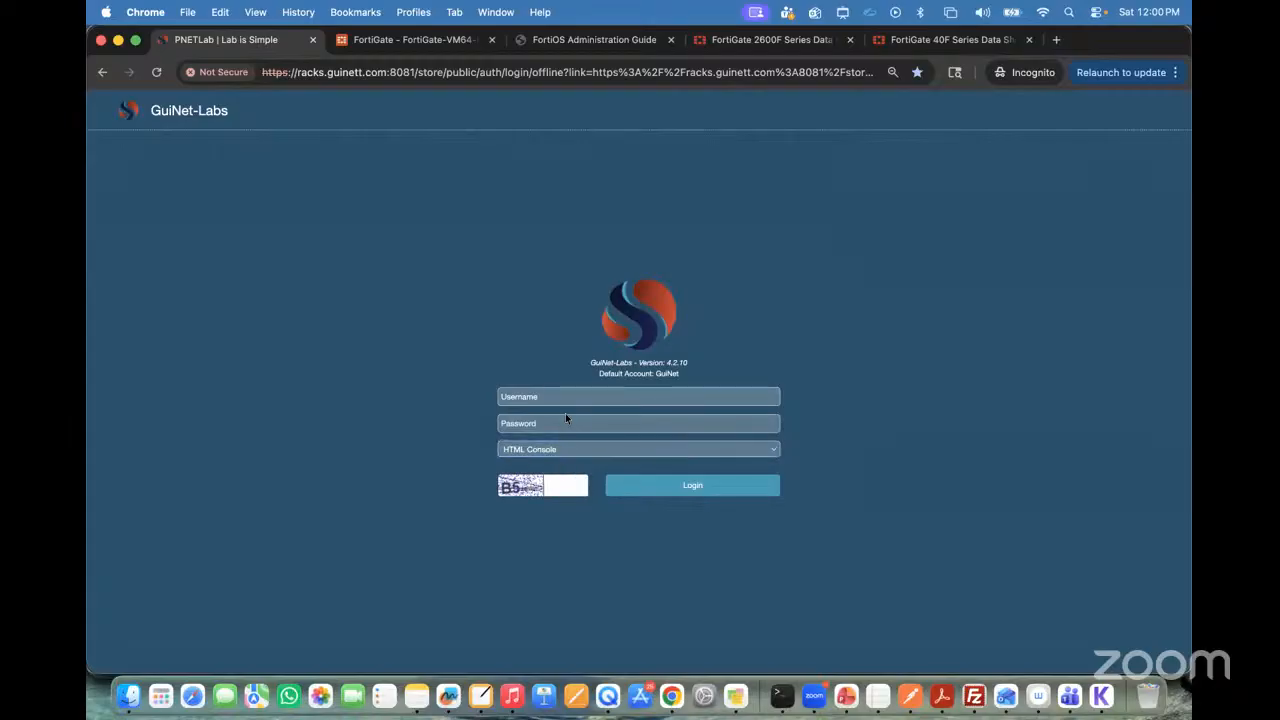
{"action": "left_click", "coordinate": [533, 403]}
{"action": "type", "text": "admin"}
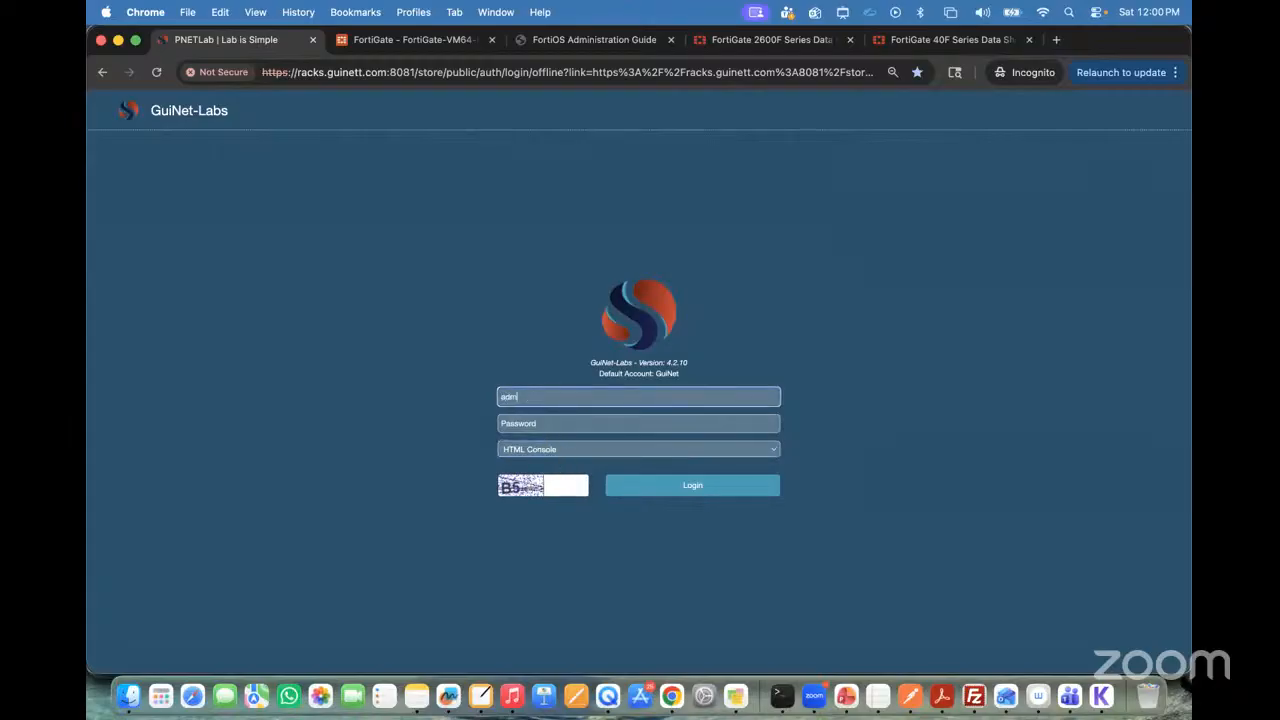
{"action": "key", "text": "Tab"}
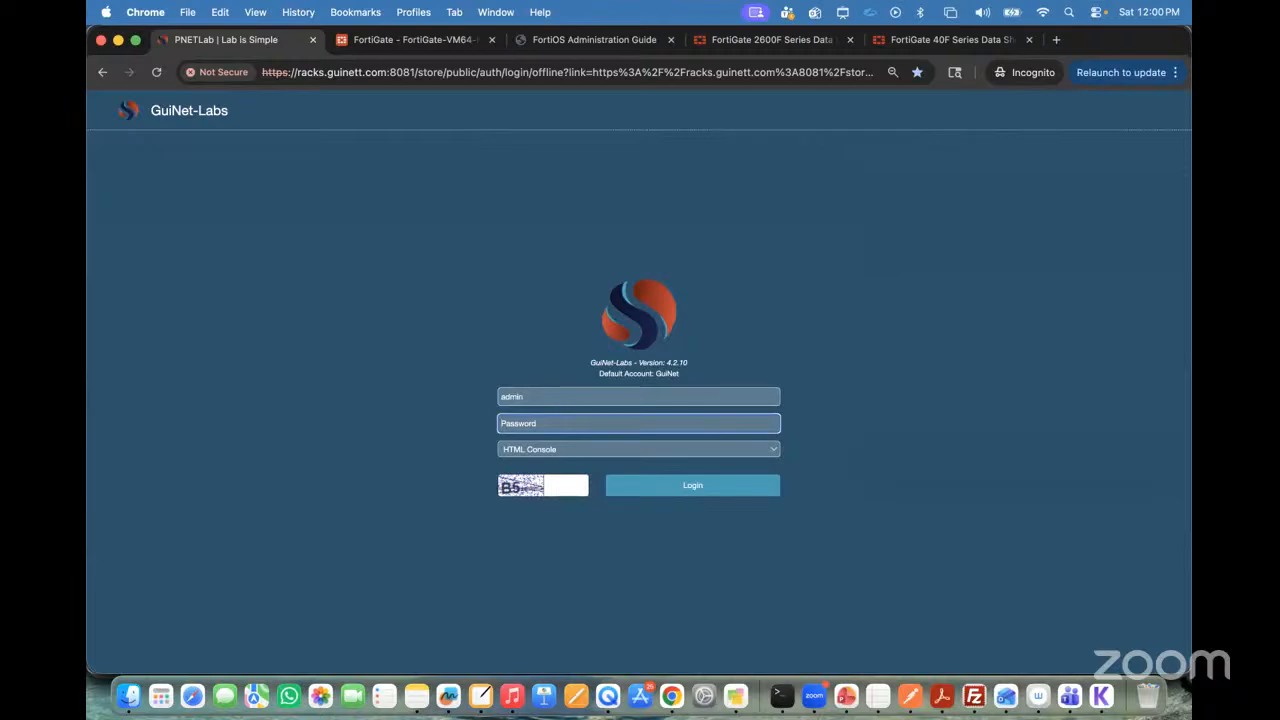
{"action": "type", "text": "••••••••••"}
{"action": "left_click", "coordinate": [569, 484]}
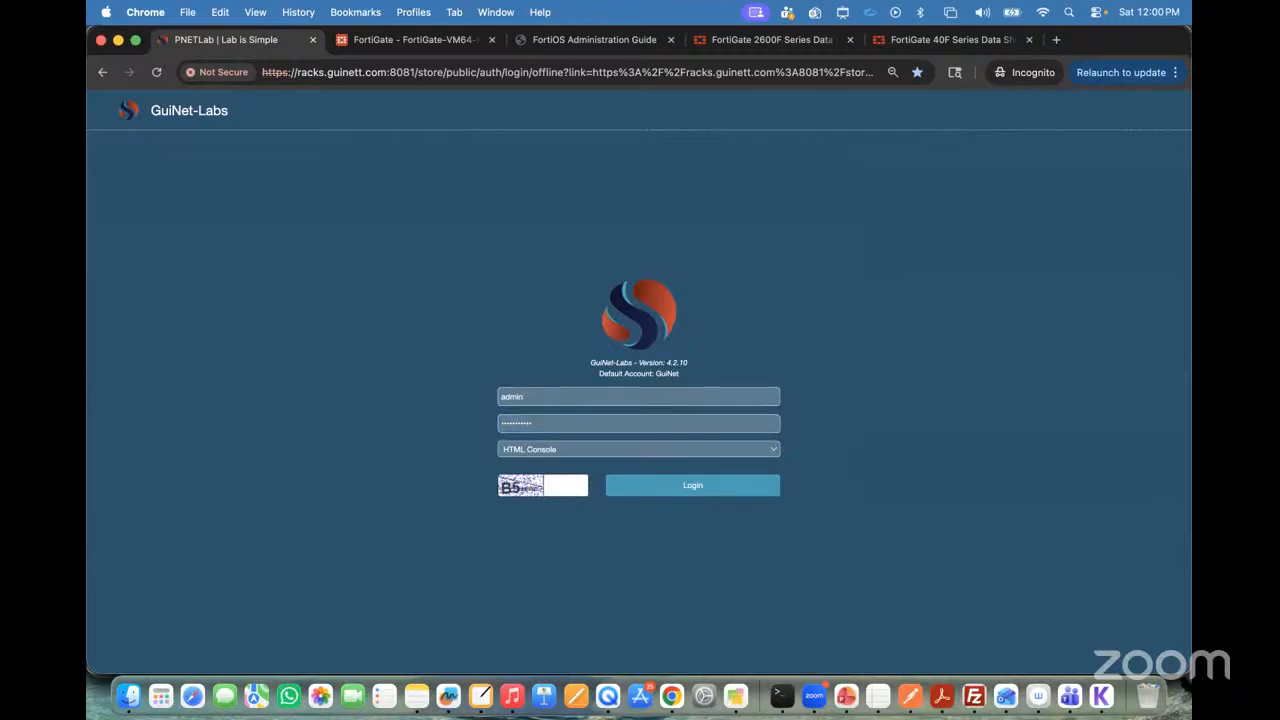
{"action": "type", "text": "B5"}
{"action": "left_click", "coordinate": [657, 487]}
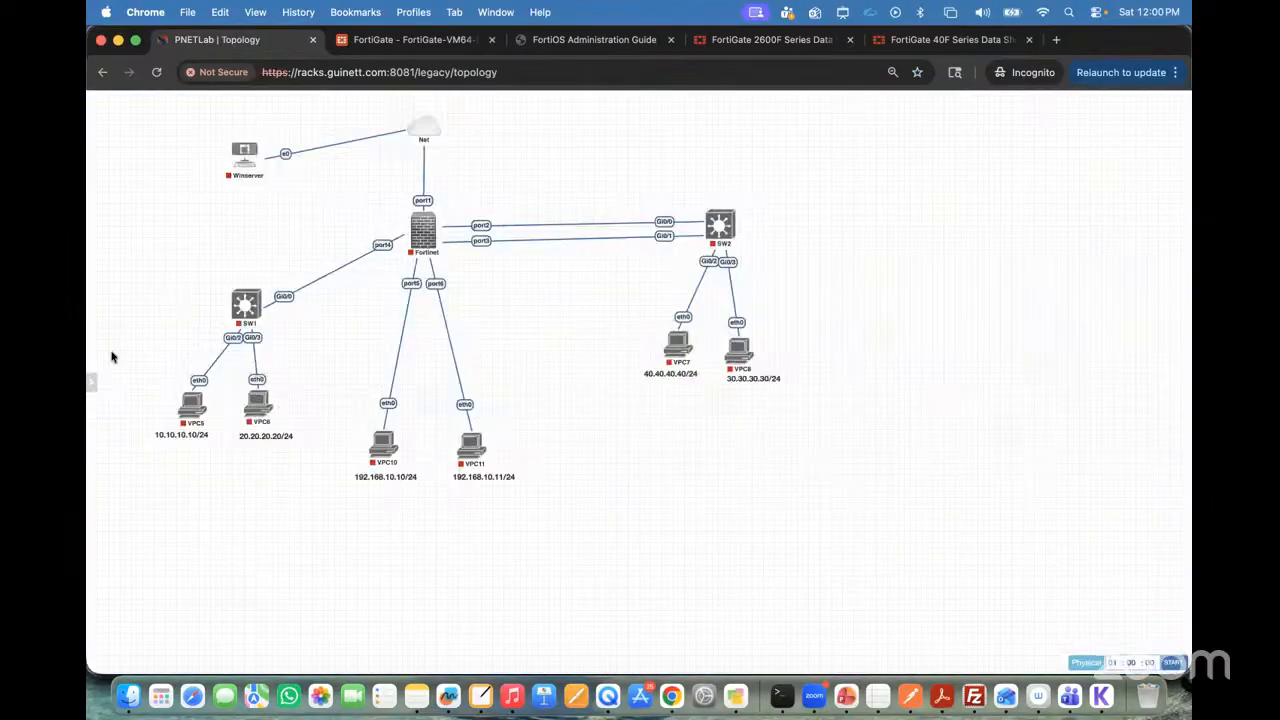
{"action": "left_click", "coordinate": [128, 234]}
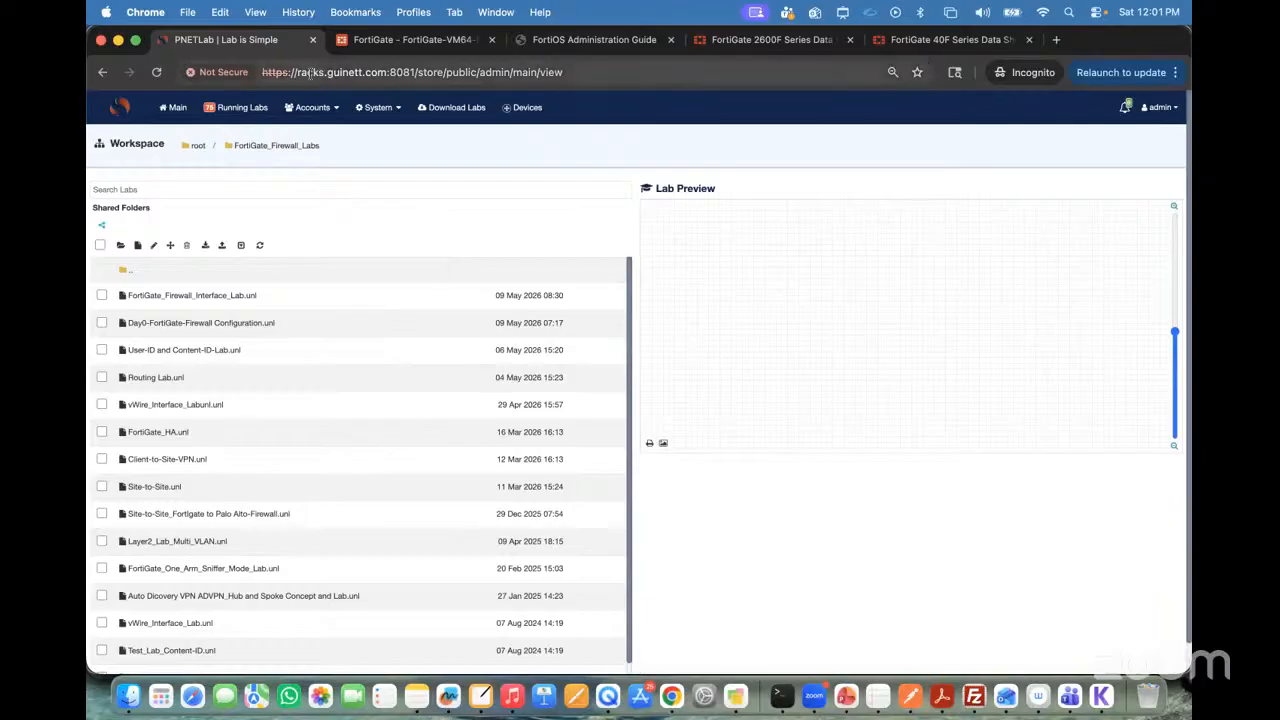
{"action": "left_click", "coordinate": [390, 78]}
{"action": "left_click", "coordinate": [388, 74]}
{"action": "left_click_drag", "start_coordinate": [369, 72], "coordinate": [176, 74]}
{"action": "right_click", "coordinate": [254, 76]}
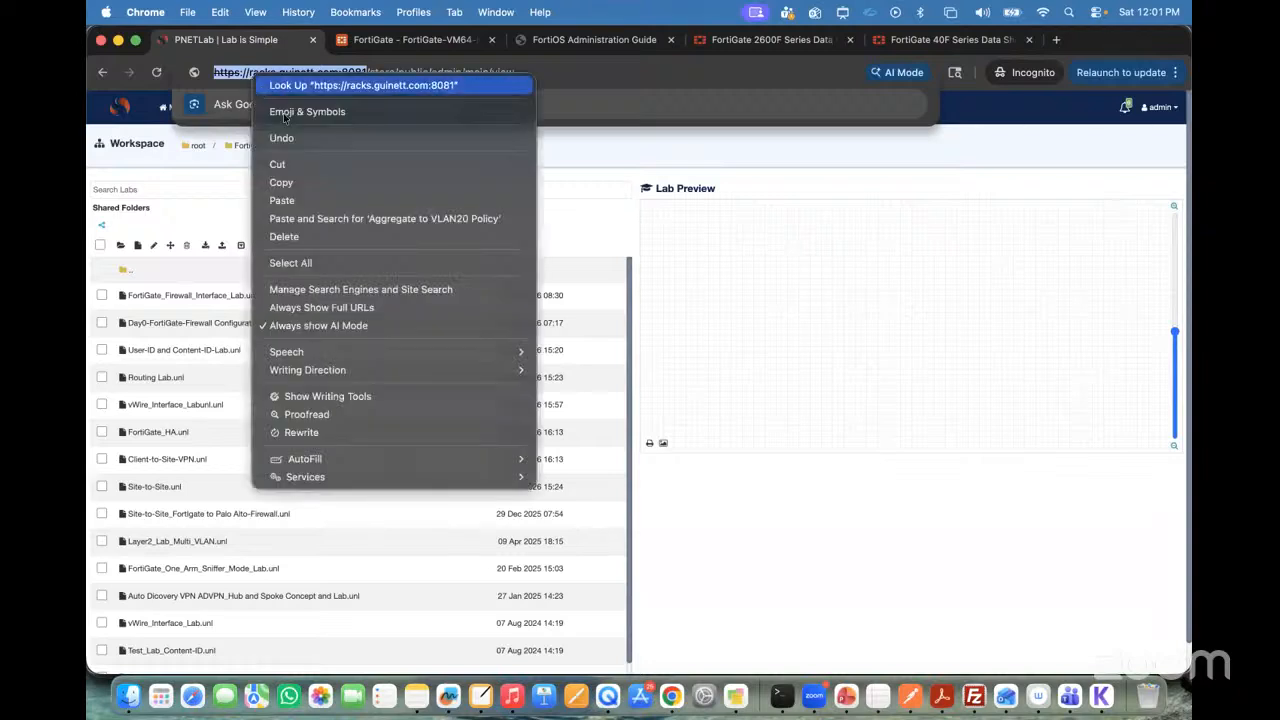
{"action": "left_click", "coordinate": [299, 181]}
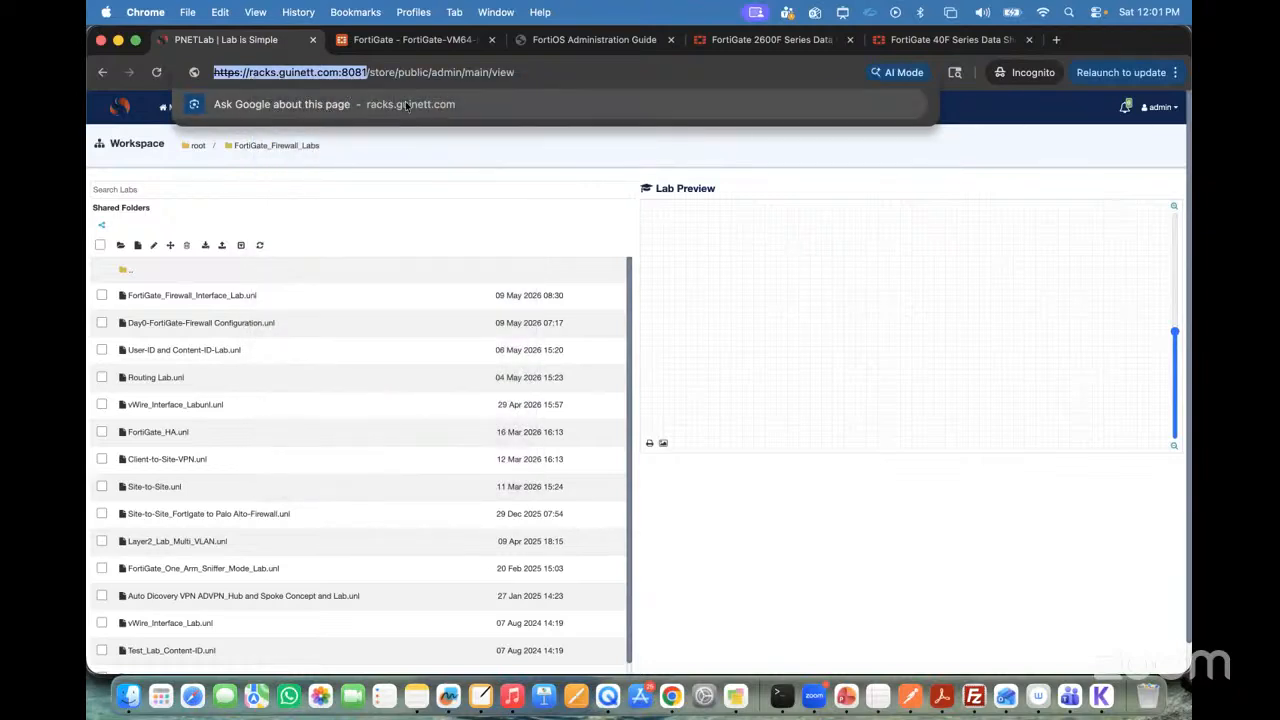
{"action": "left_click", "coordinate": [503, 163]}
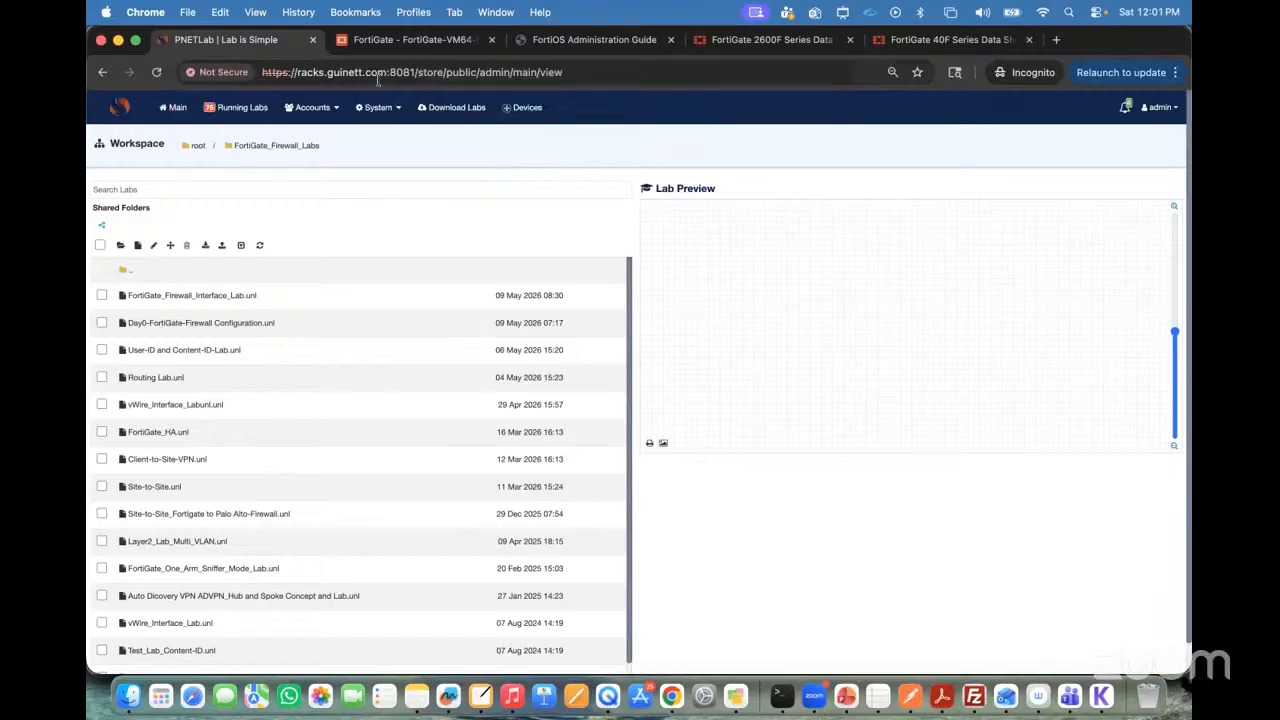